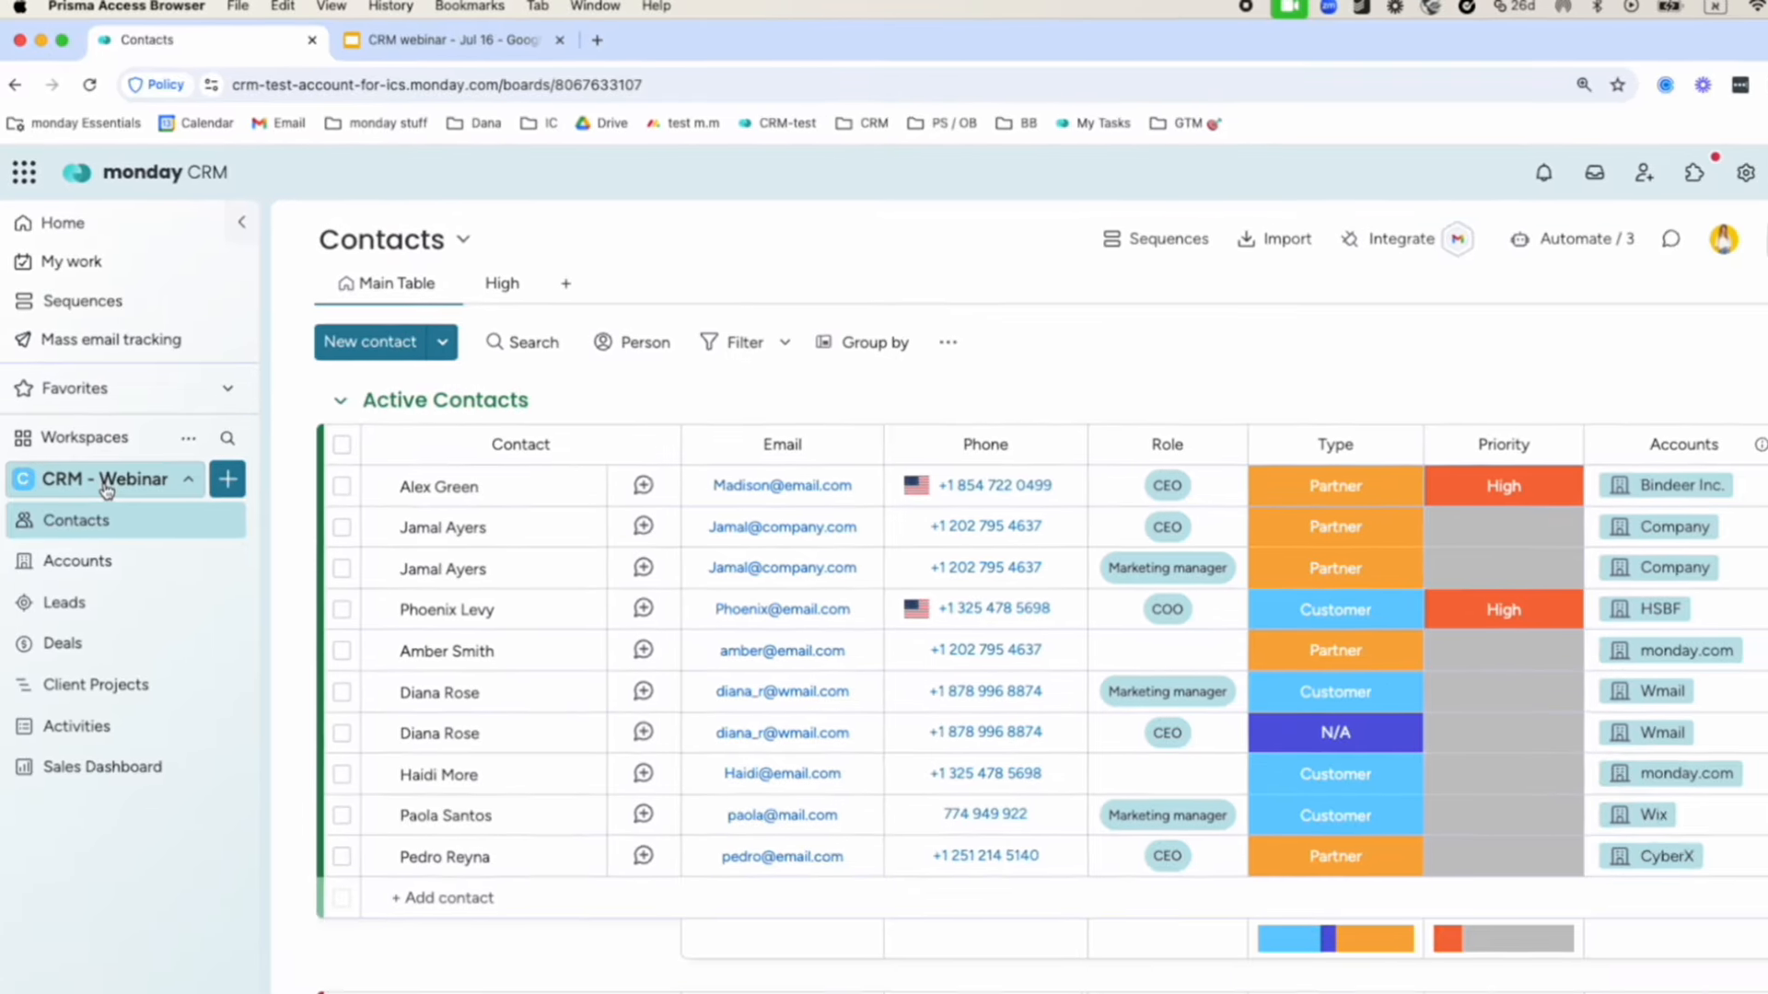
Look through the CRM - Webinar workspace list, then open the first contact's '...' item menu.
{"action": "left_click", "coordinate": [115, 511]}
{"action": "scroll", "coordinate": [111, 553], "scroll_direction": "down", "scroll_amount": 3}
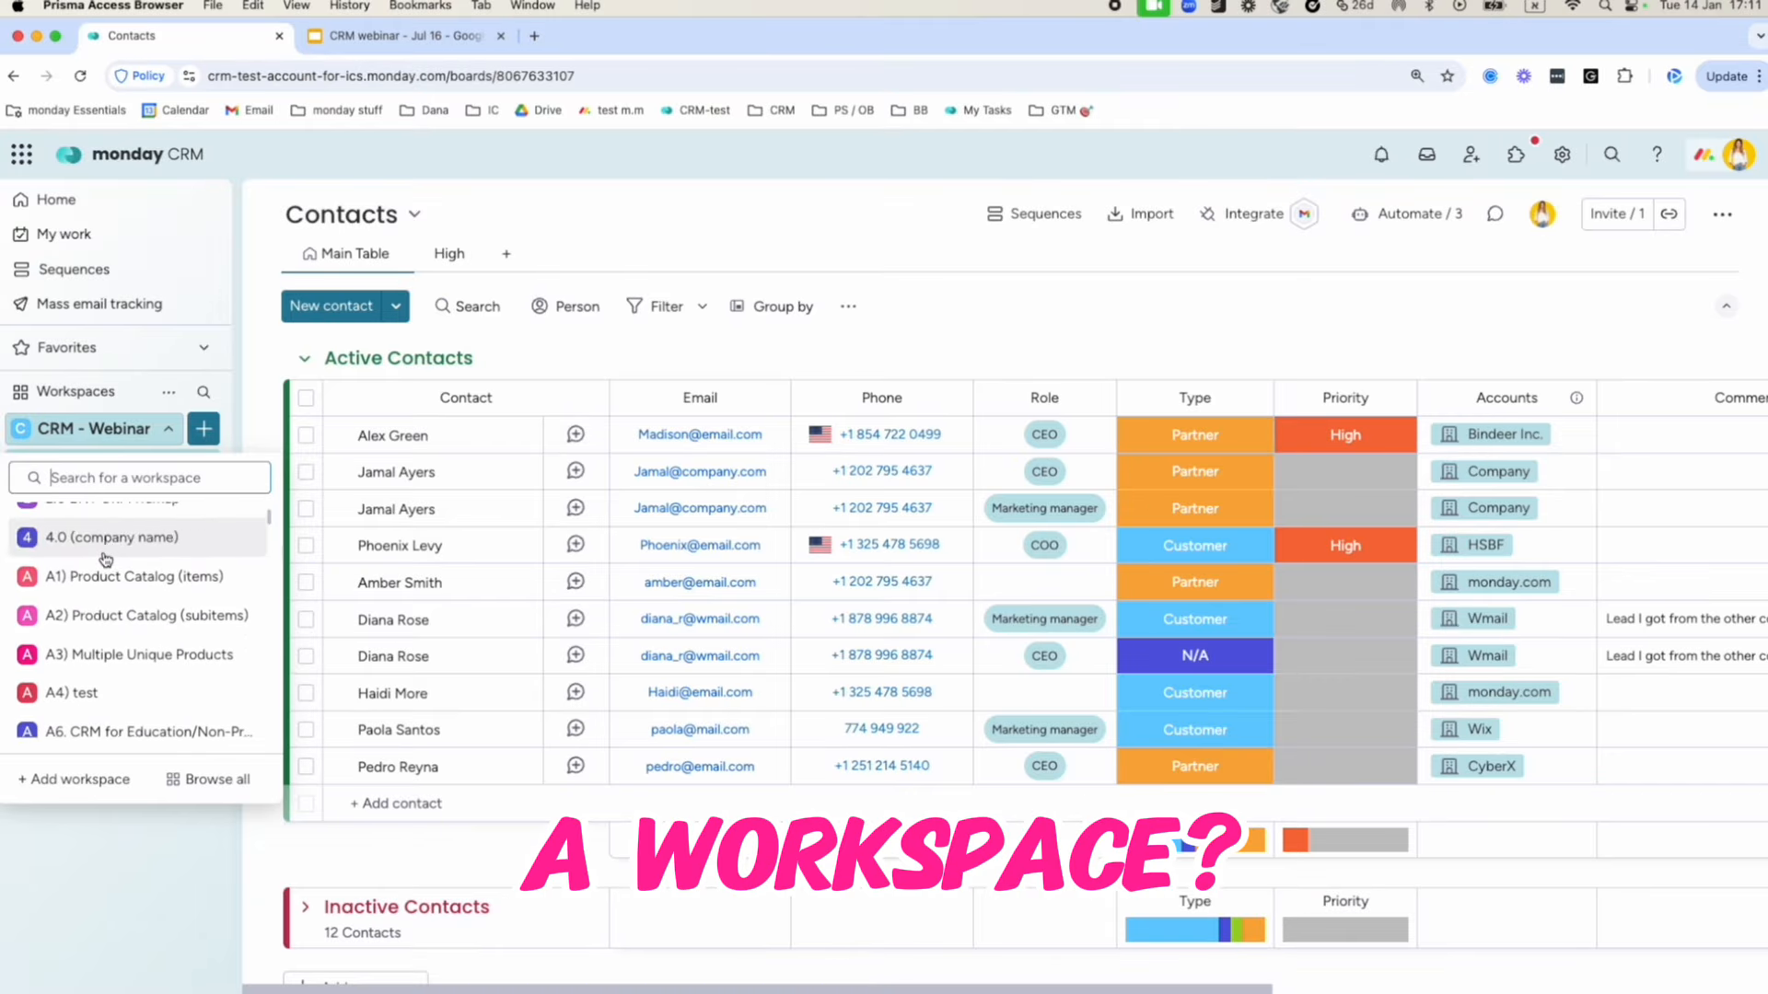
{"action": "scroll", "coordinate": [111, 557], "scroll_direction": "up", "scroll_amount": 3}
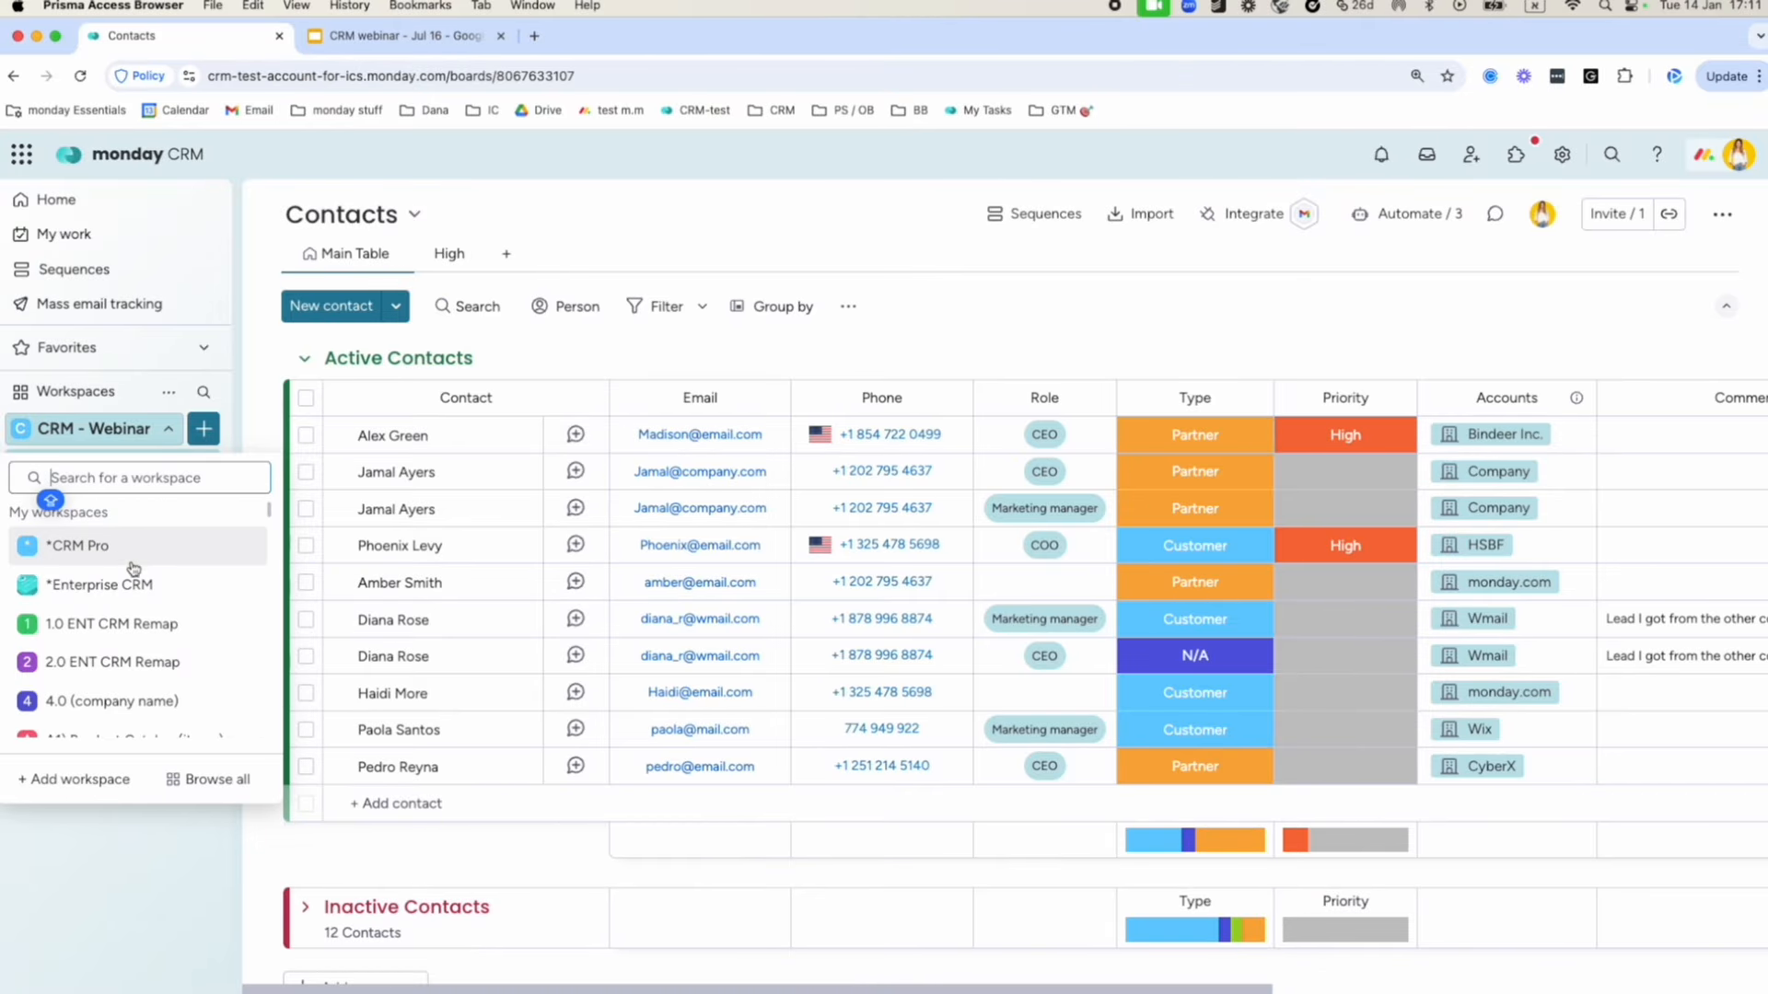
{"action": "scroll", "coordinate": [132, 571], "scroll_direction": "down", "scroll_amount": 3}
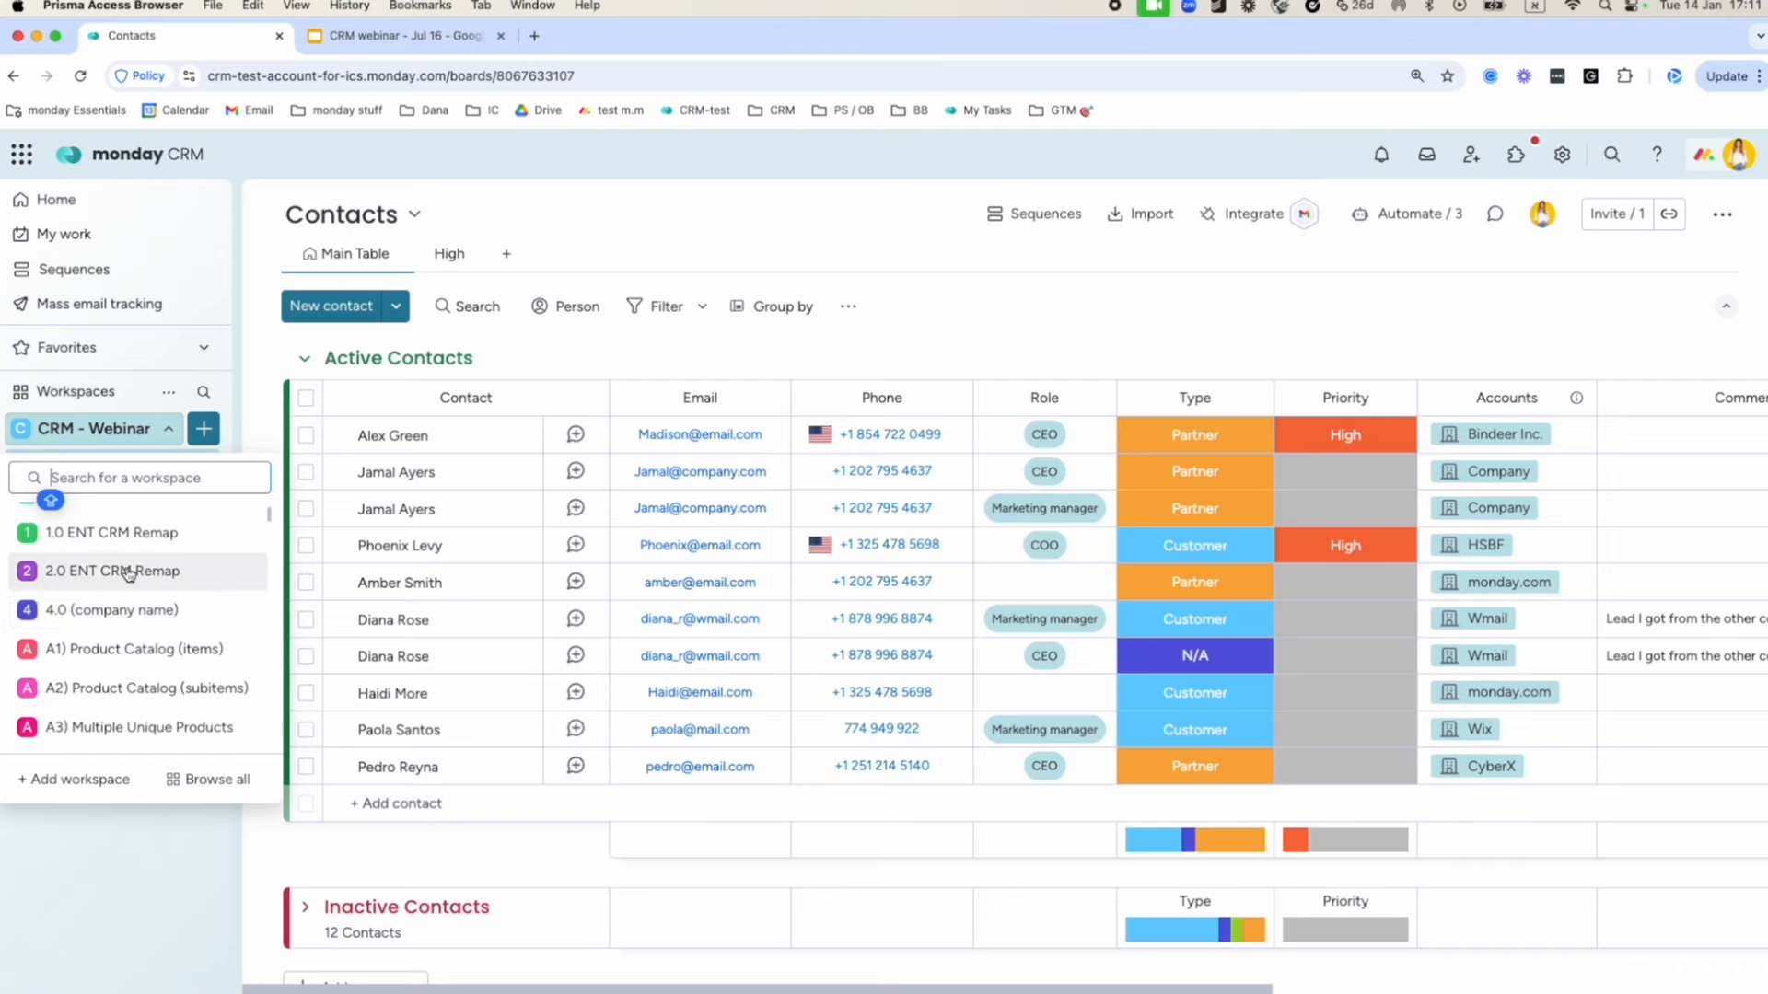
{"action": "scroll", "coordinate": [134, 635], "scroll_direction": "down", "scroll_amount": 5}
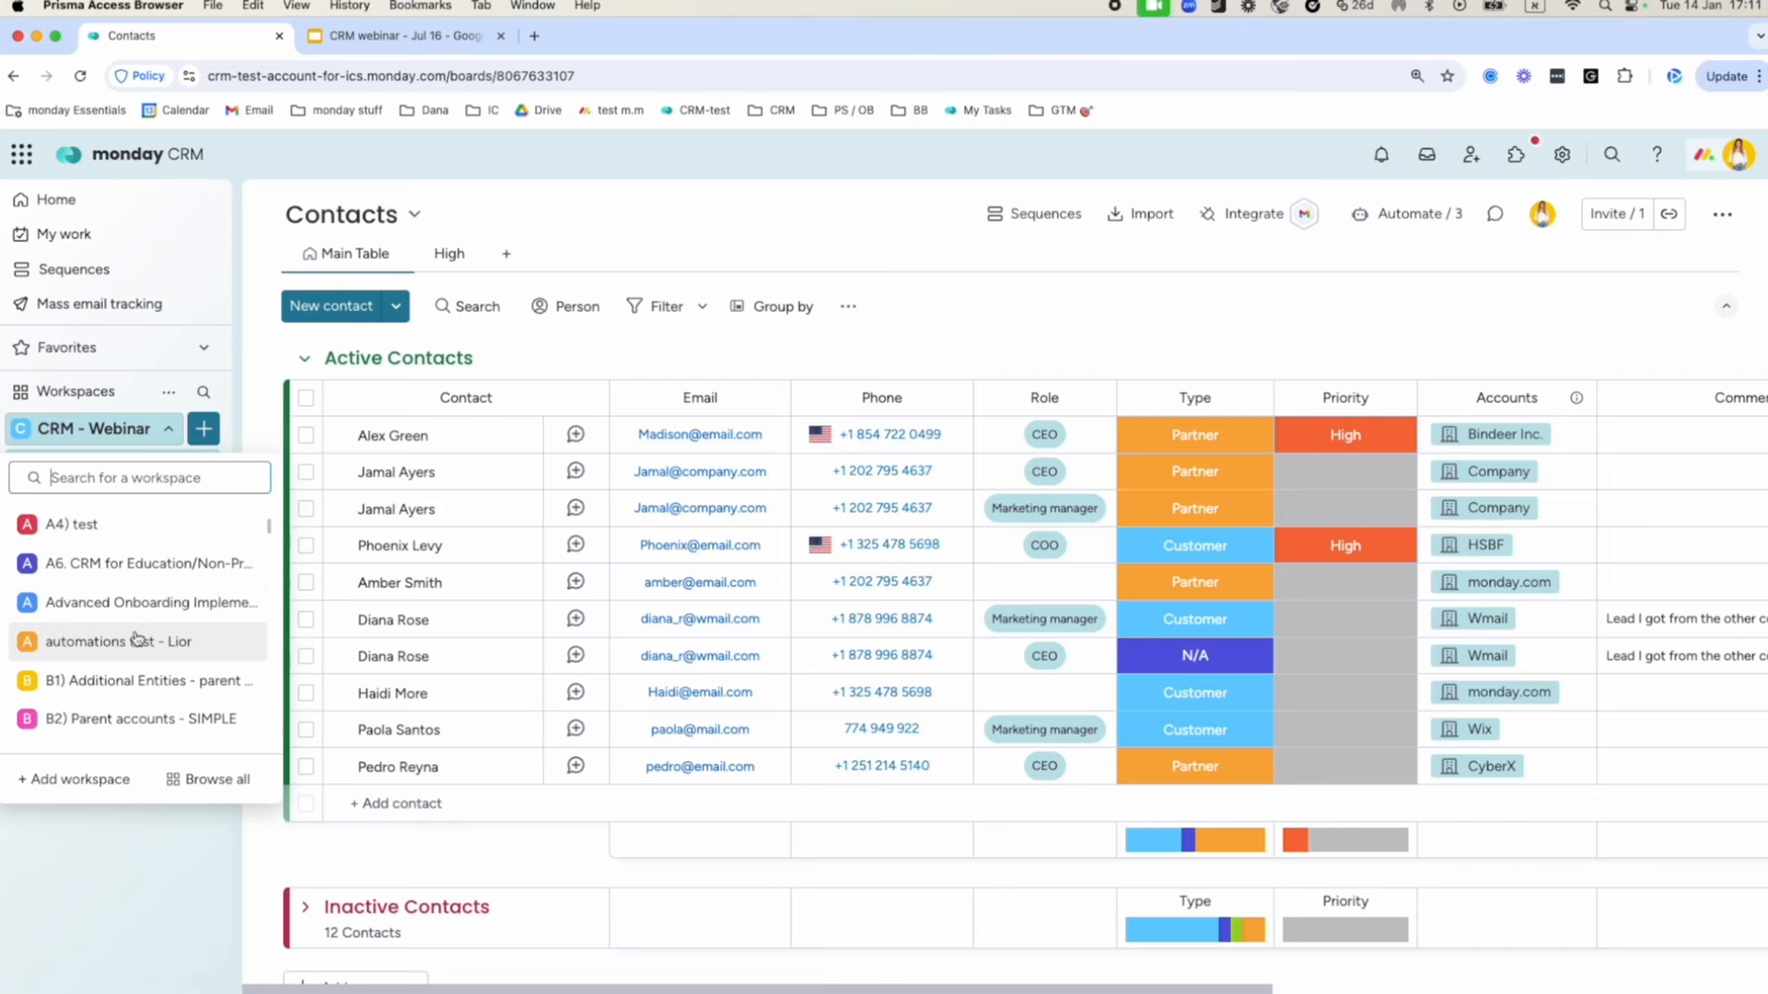
{"action": "scroll", "coordinate": [106, 654], "scroll_direction": "down", "scroll_amount": 1}
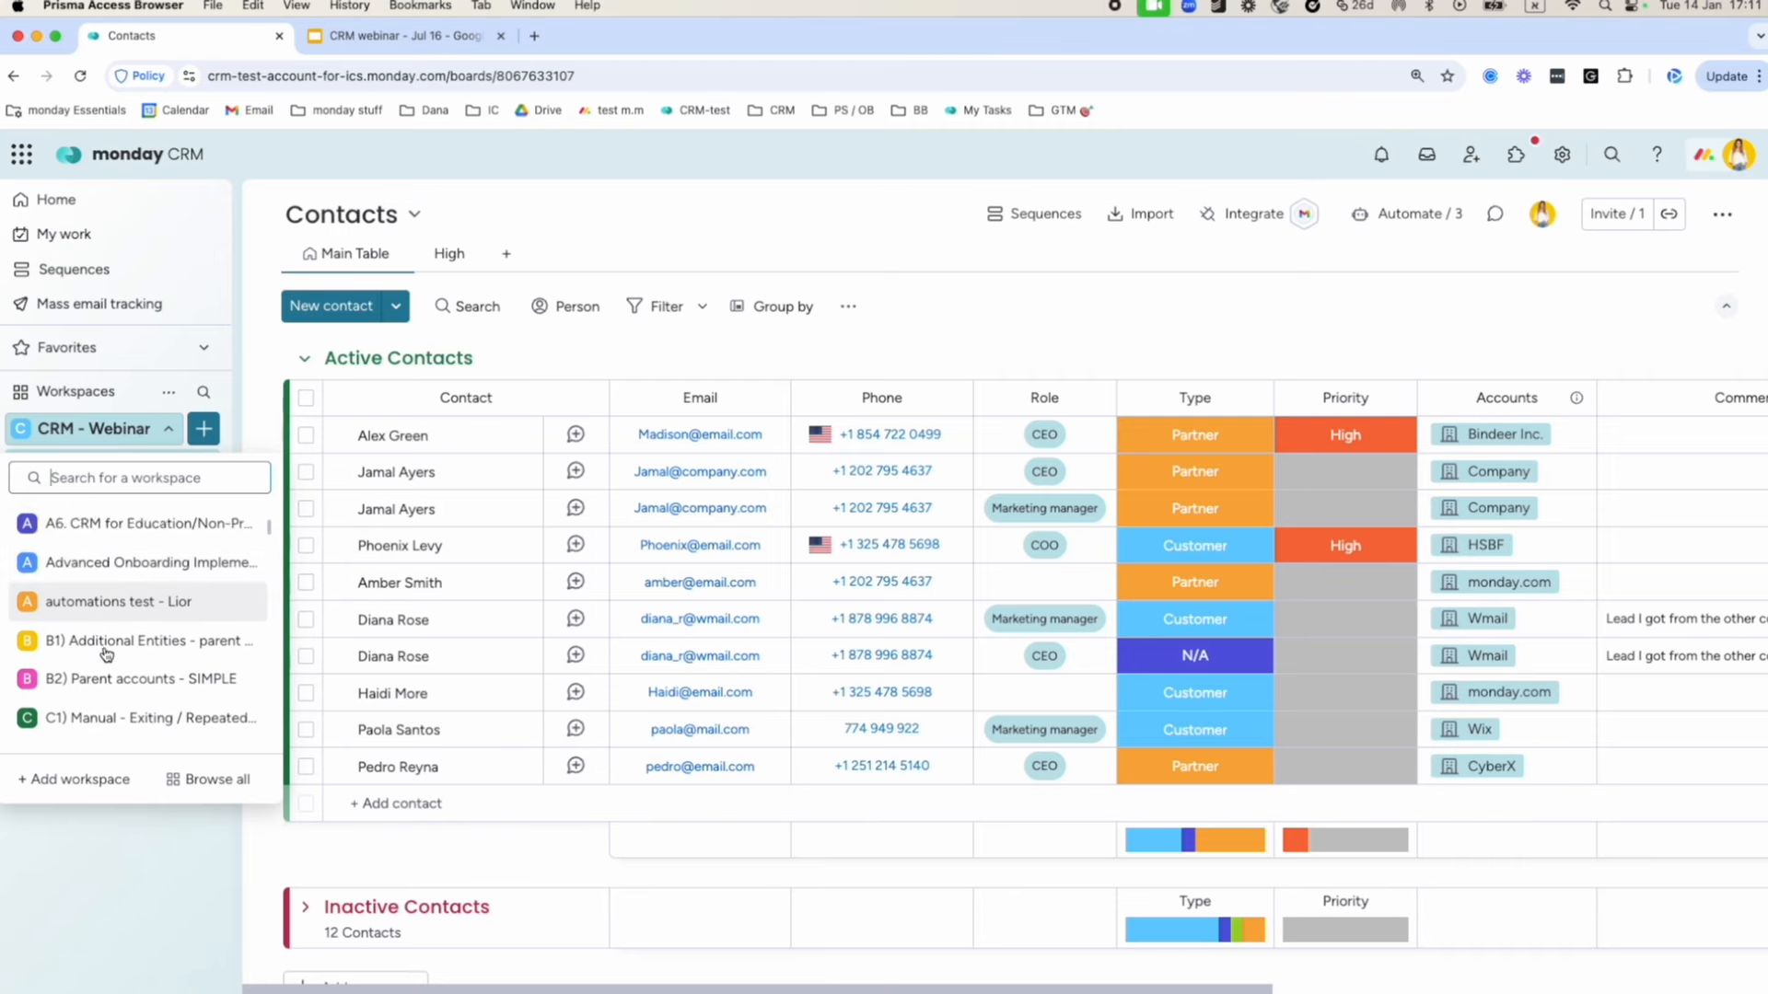
{"action": "scroll", "coordinate": [107, 654], "scroll_direction": "down", "scroll_amount": 4}
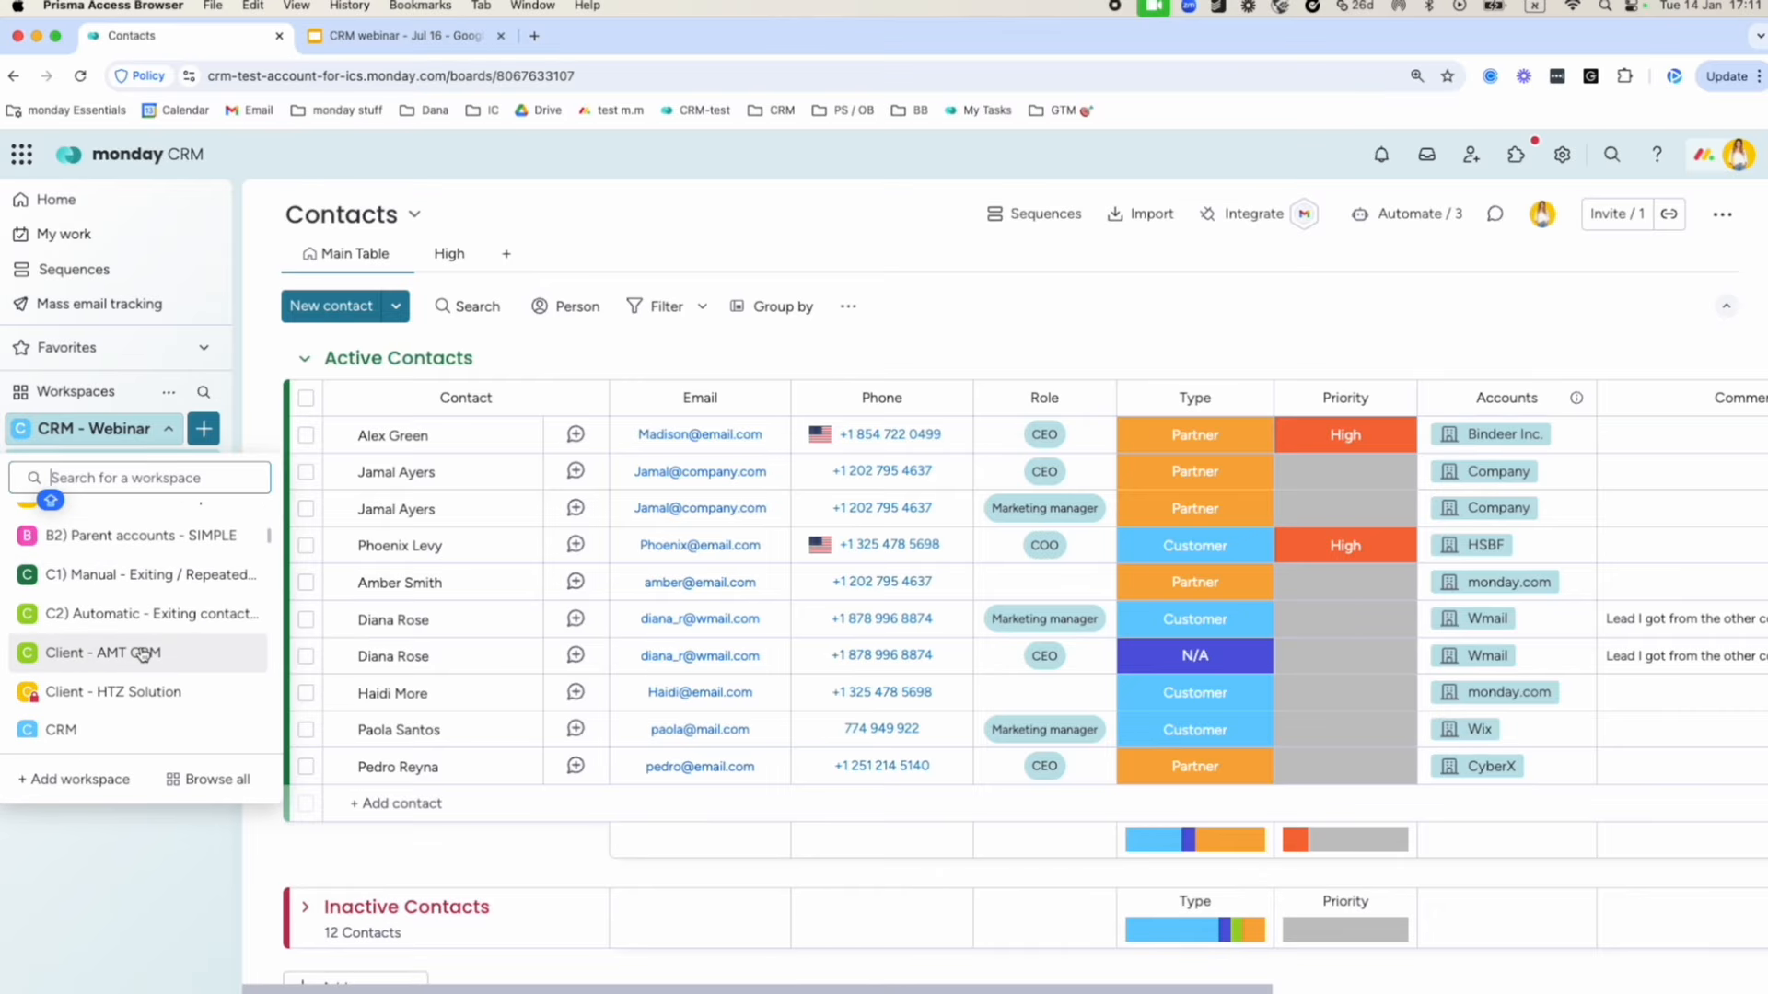
{"action": "left_click", "coordinate": [267, 434]}
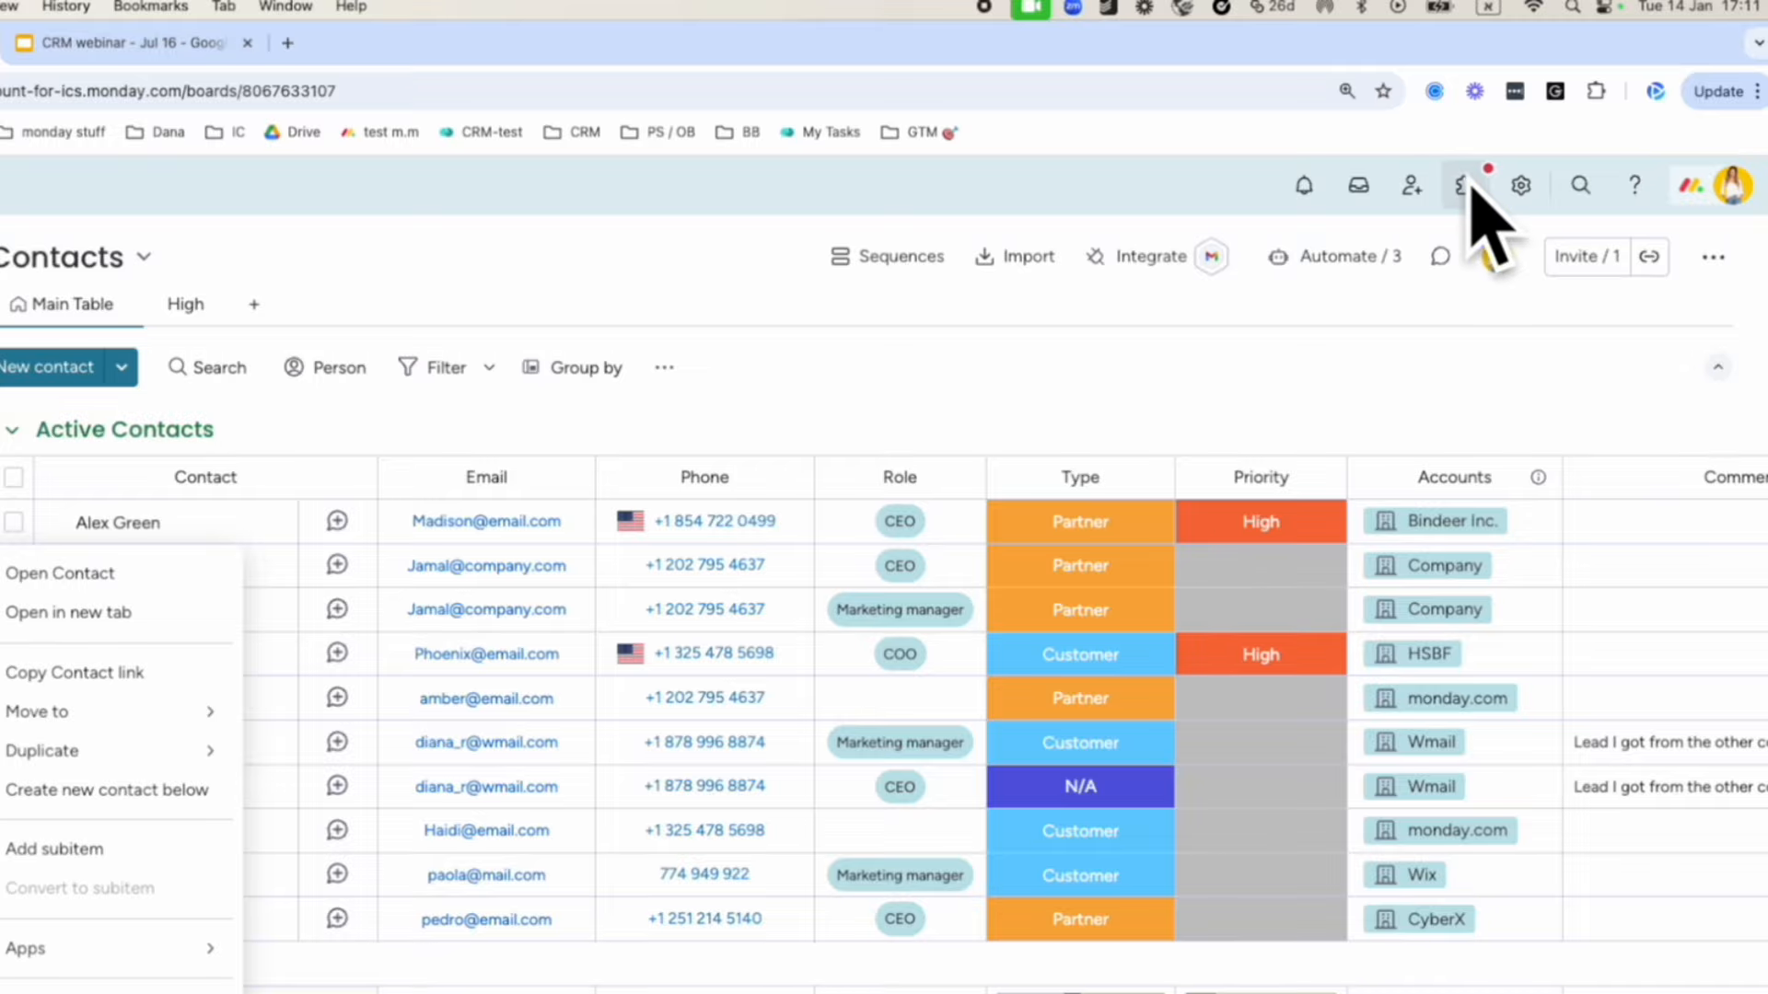
Glance at the account menu, close it, and show the Help menu with Support and learn and What's new.
{"action": "left_click", "coordinate": [1694, 187]}
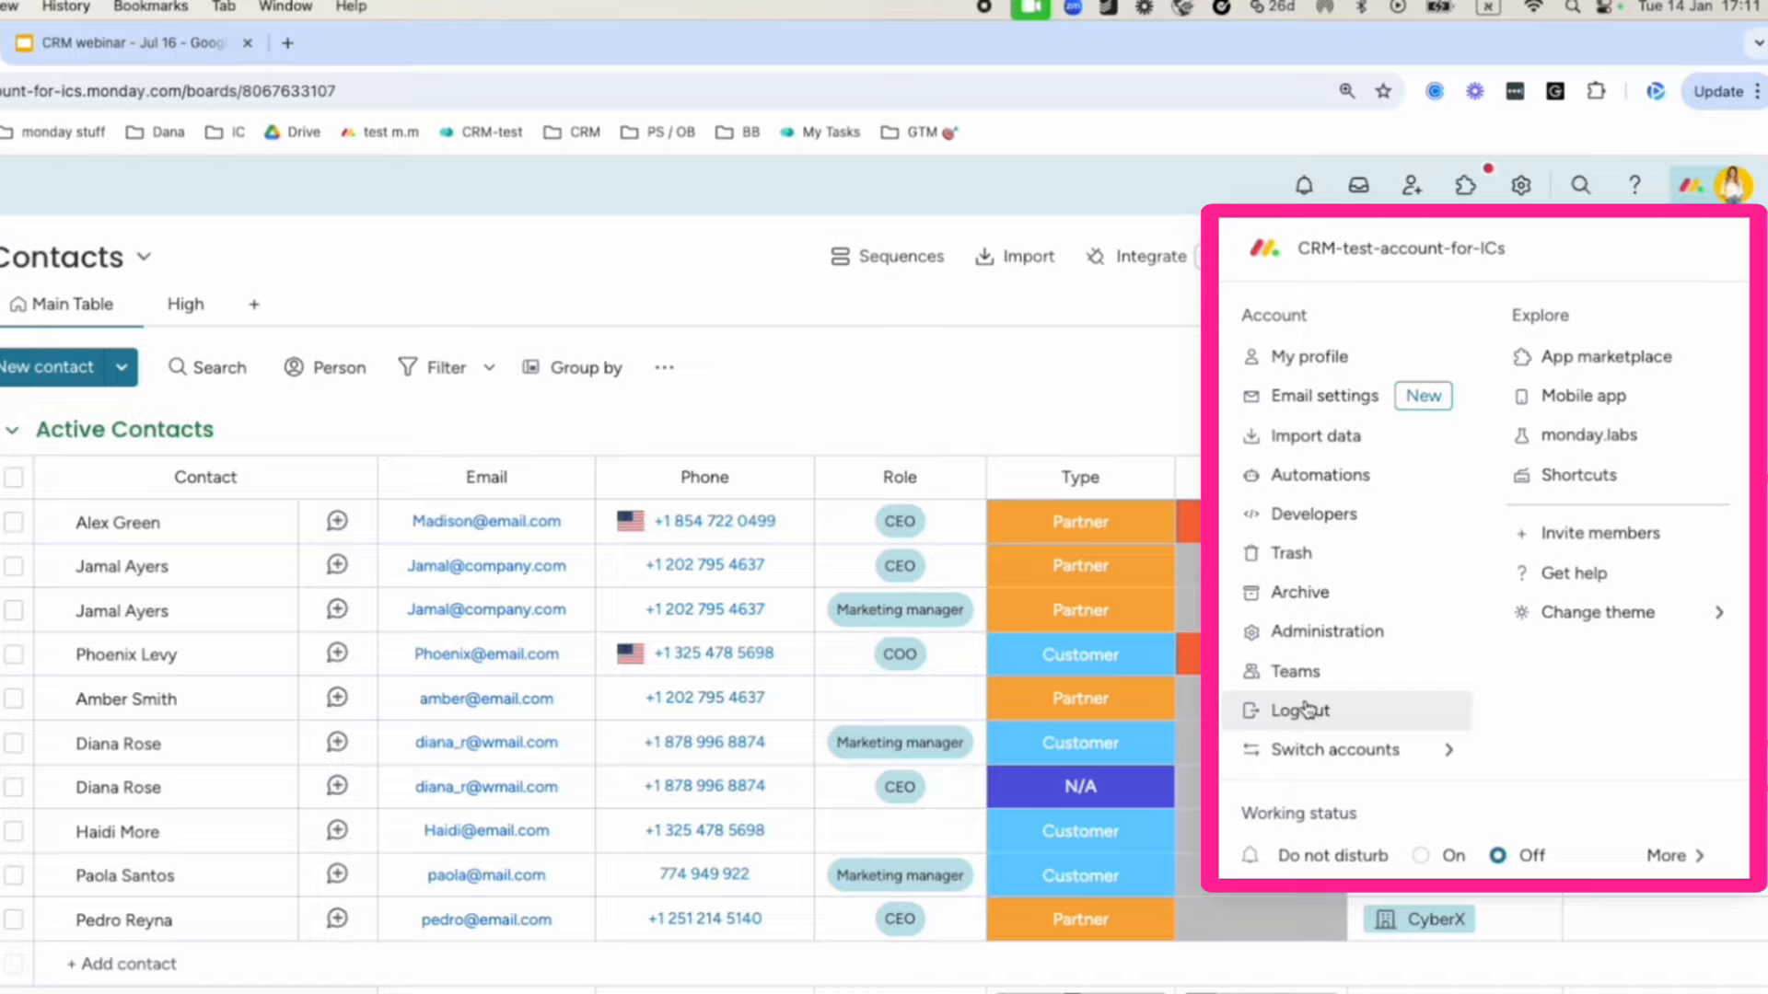
{"action": "left_click", "coordinate": [1115, 385]}
{"action": "left_click", "coordinate": [1630, 192]}
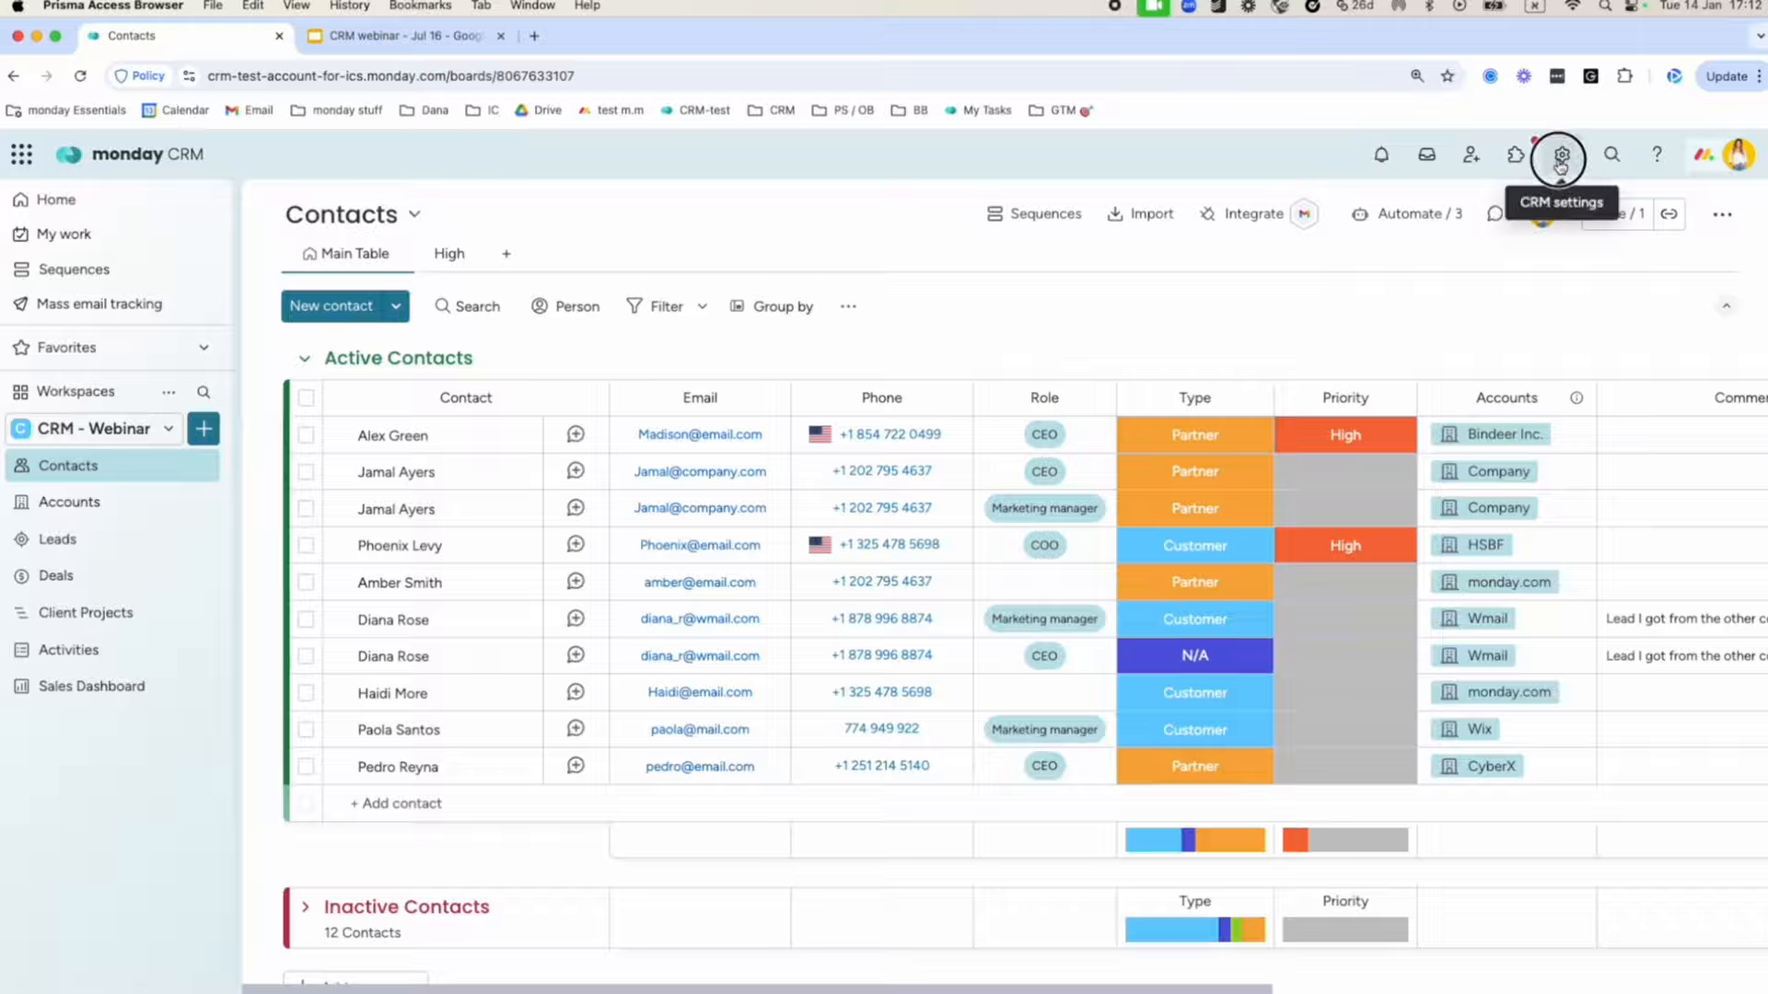
{"action": "left_click", "coordinate": [1392, 287]}
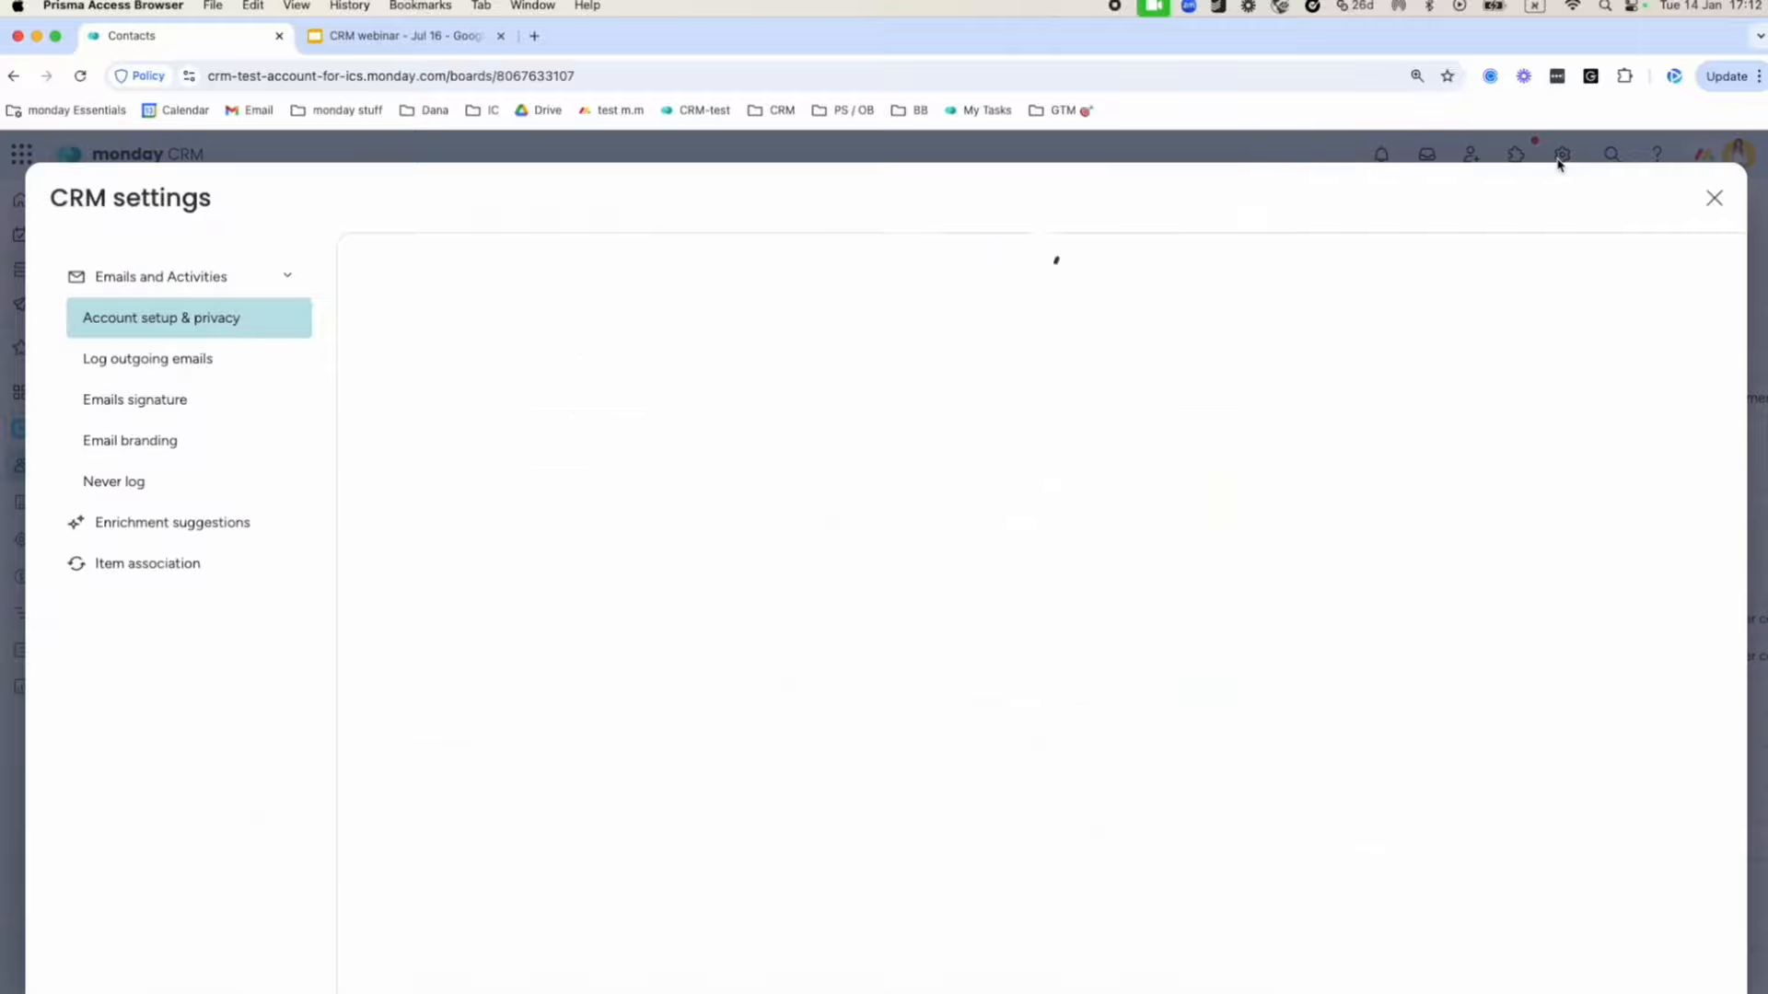
{"action": "left_click", "coordinate": [1713, 198]}
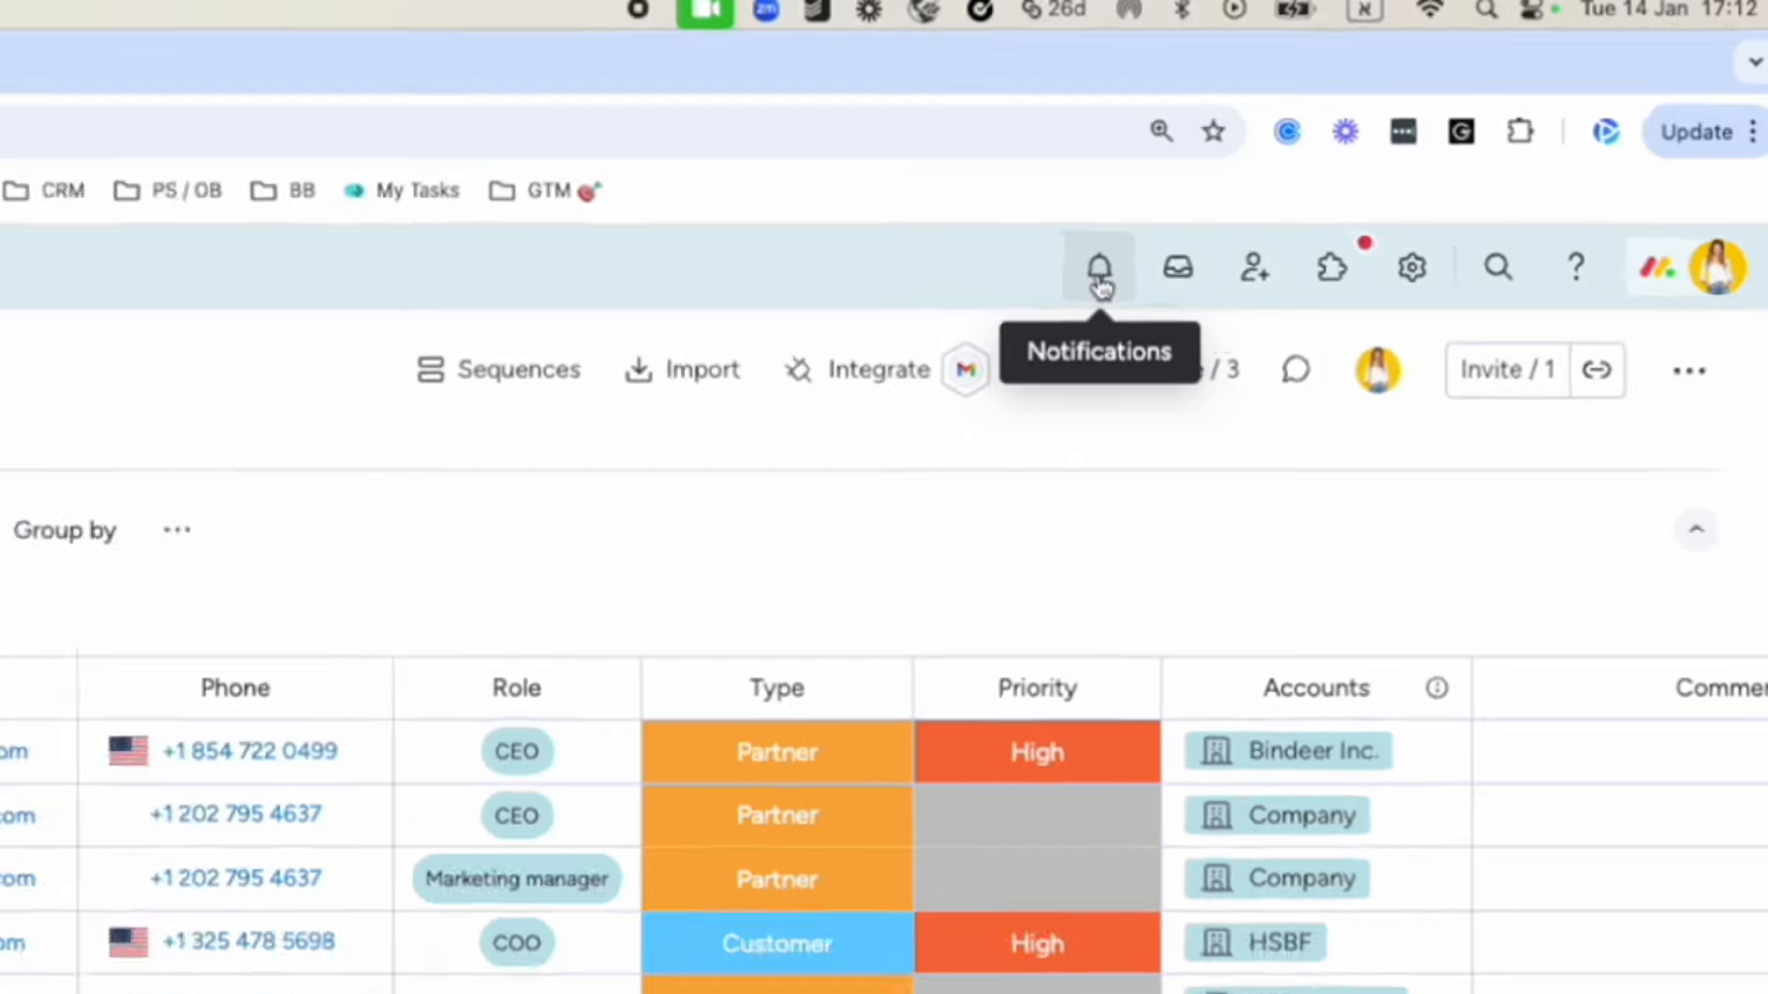
{"action": "left_click", "coordinate": [1009, 324]}
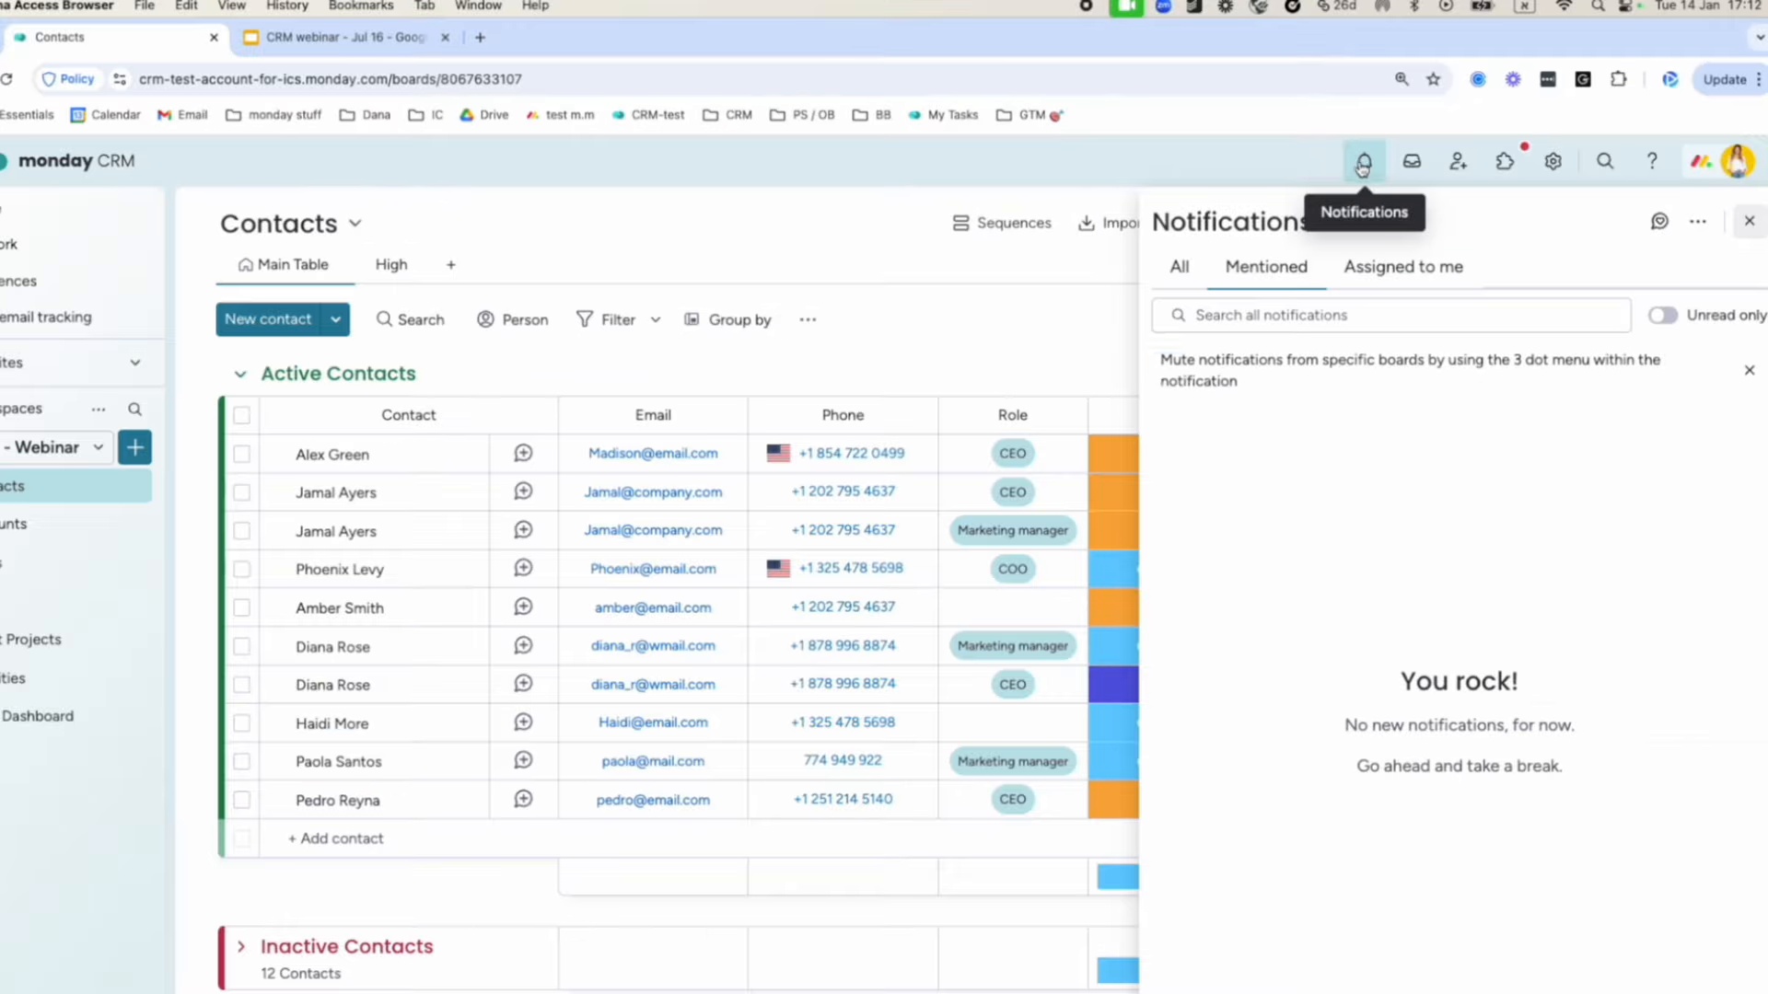
{"action": "left_click", "coordinate": [1181, 269]}
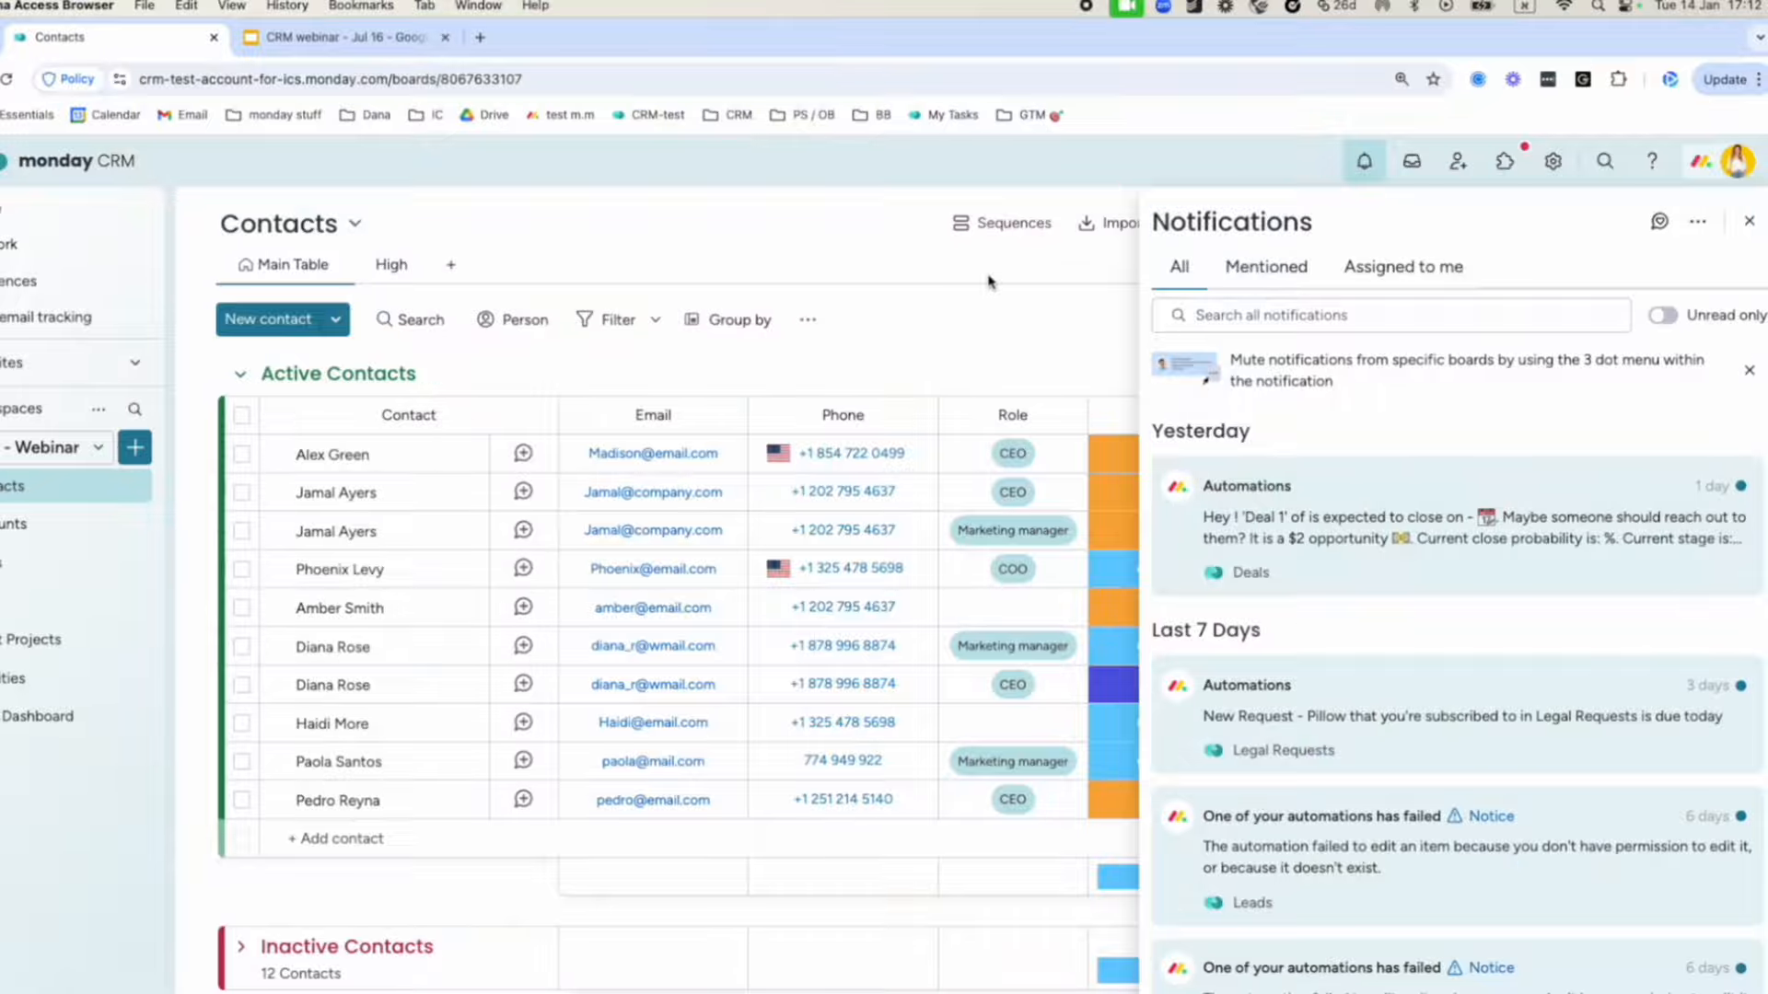
{"action": "left_click", "coordinate": [988, 281]}
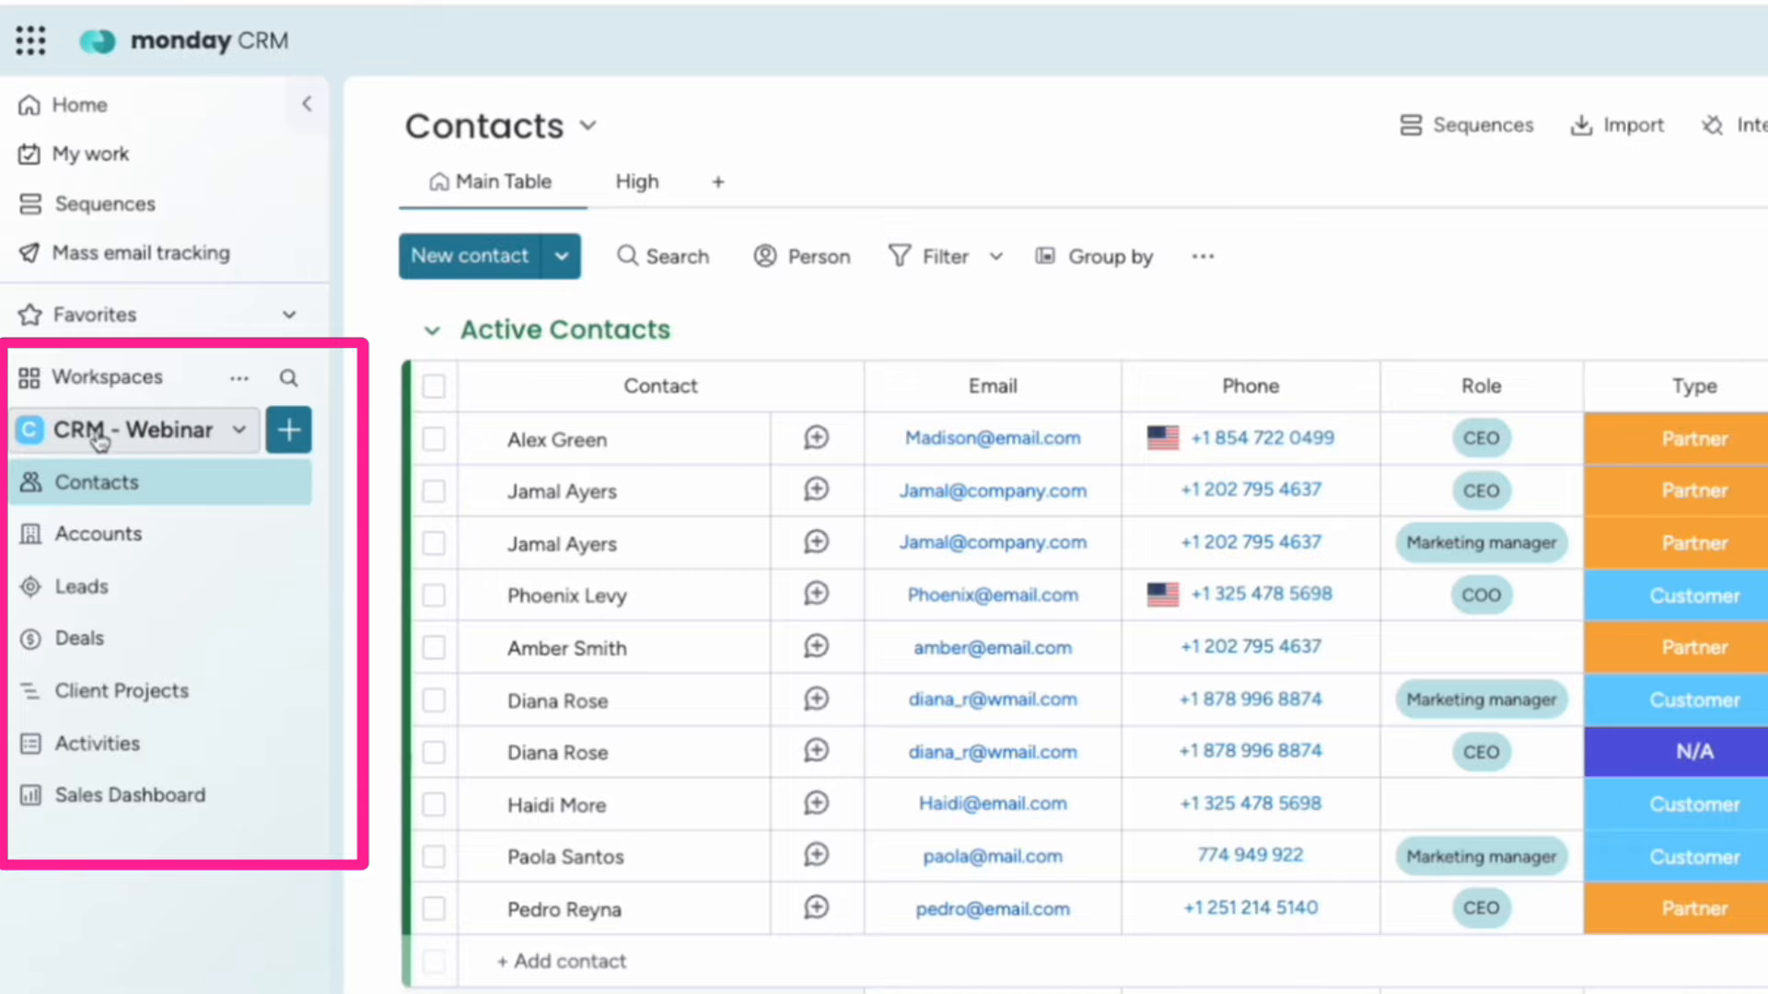
{"action": "left_click", "coordinate": [101, 440]}
{"action": "left_click", "coordinate": [115, 435]}
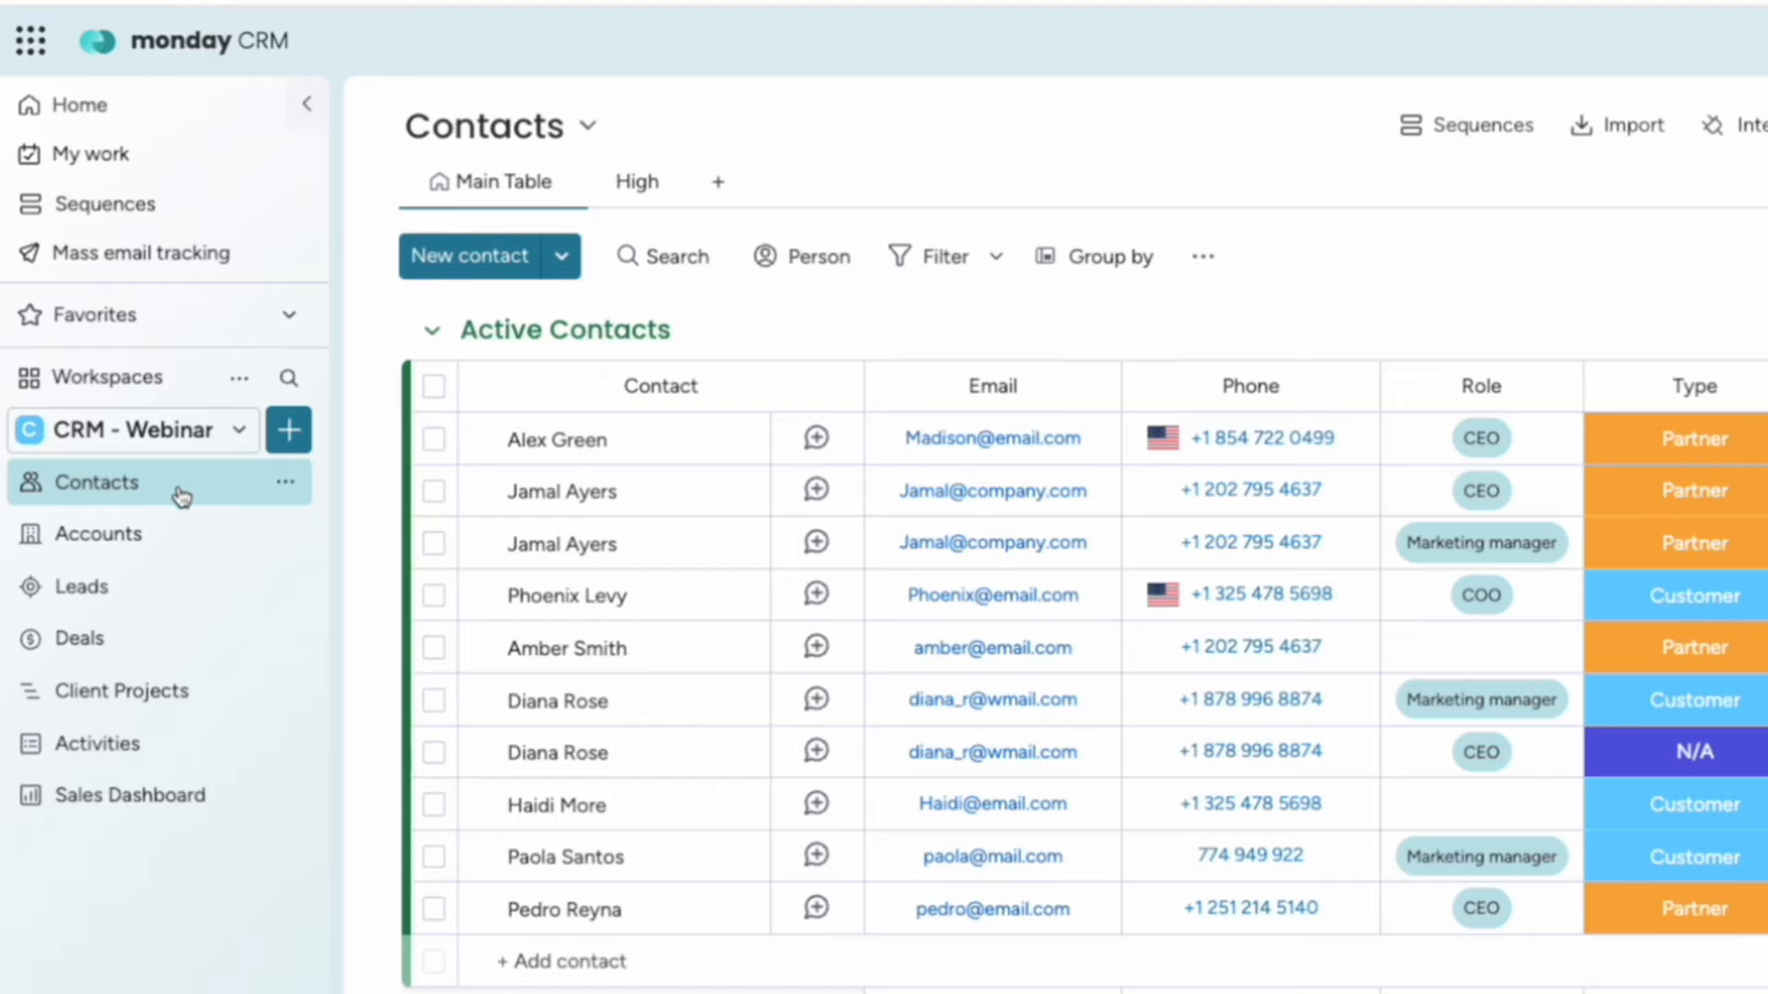
{"action": "left_click", "coordinate": [288, 491]}
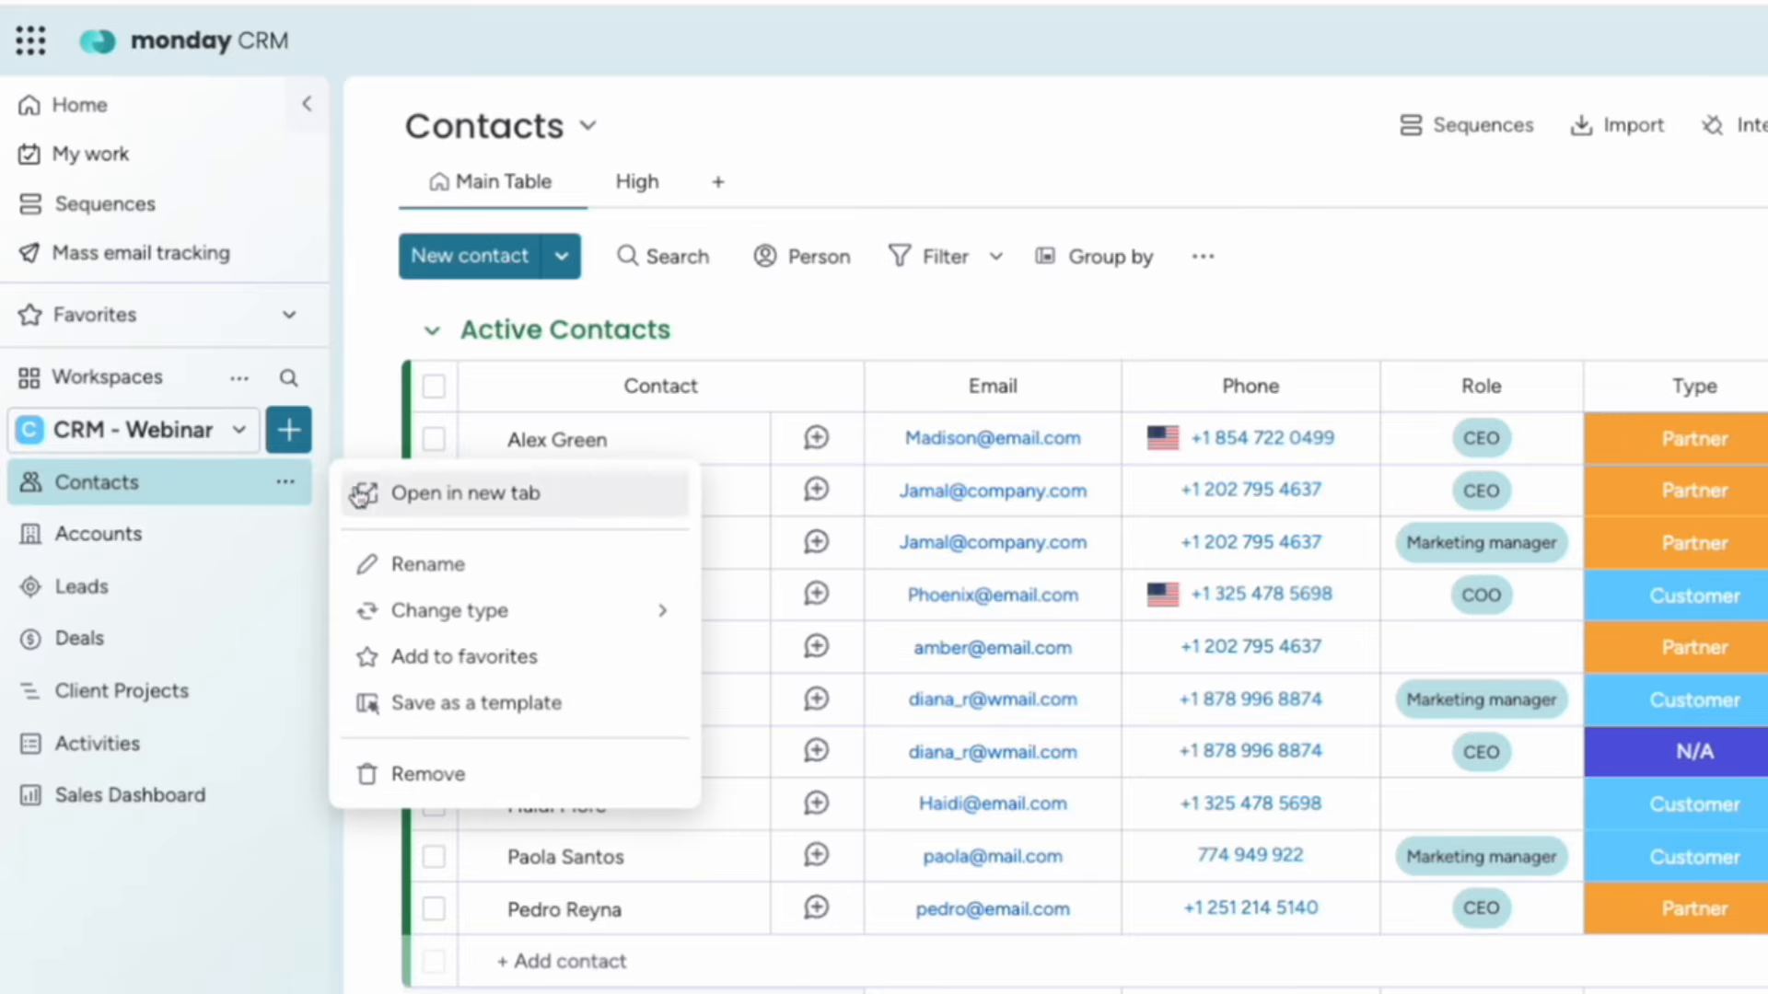
{"action": "left_click", "coordinate": [363, 561]}
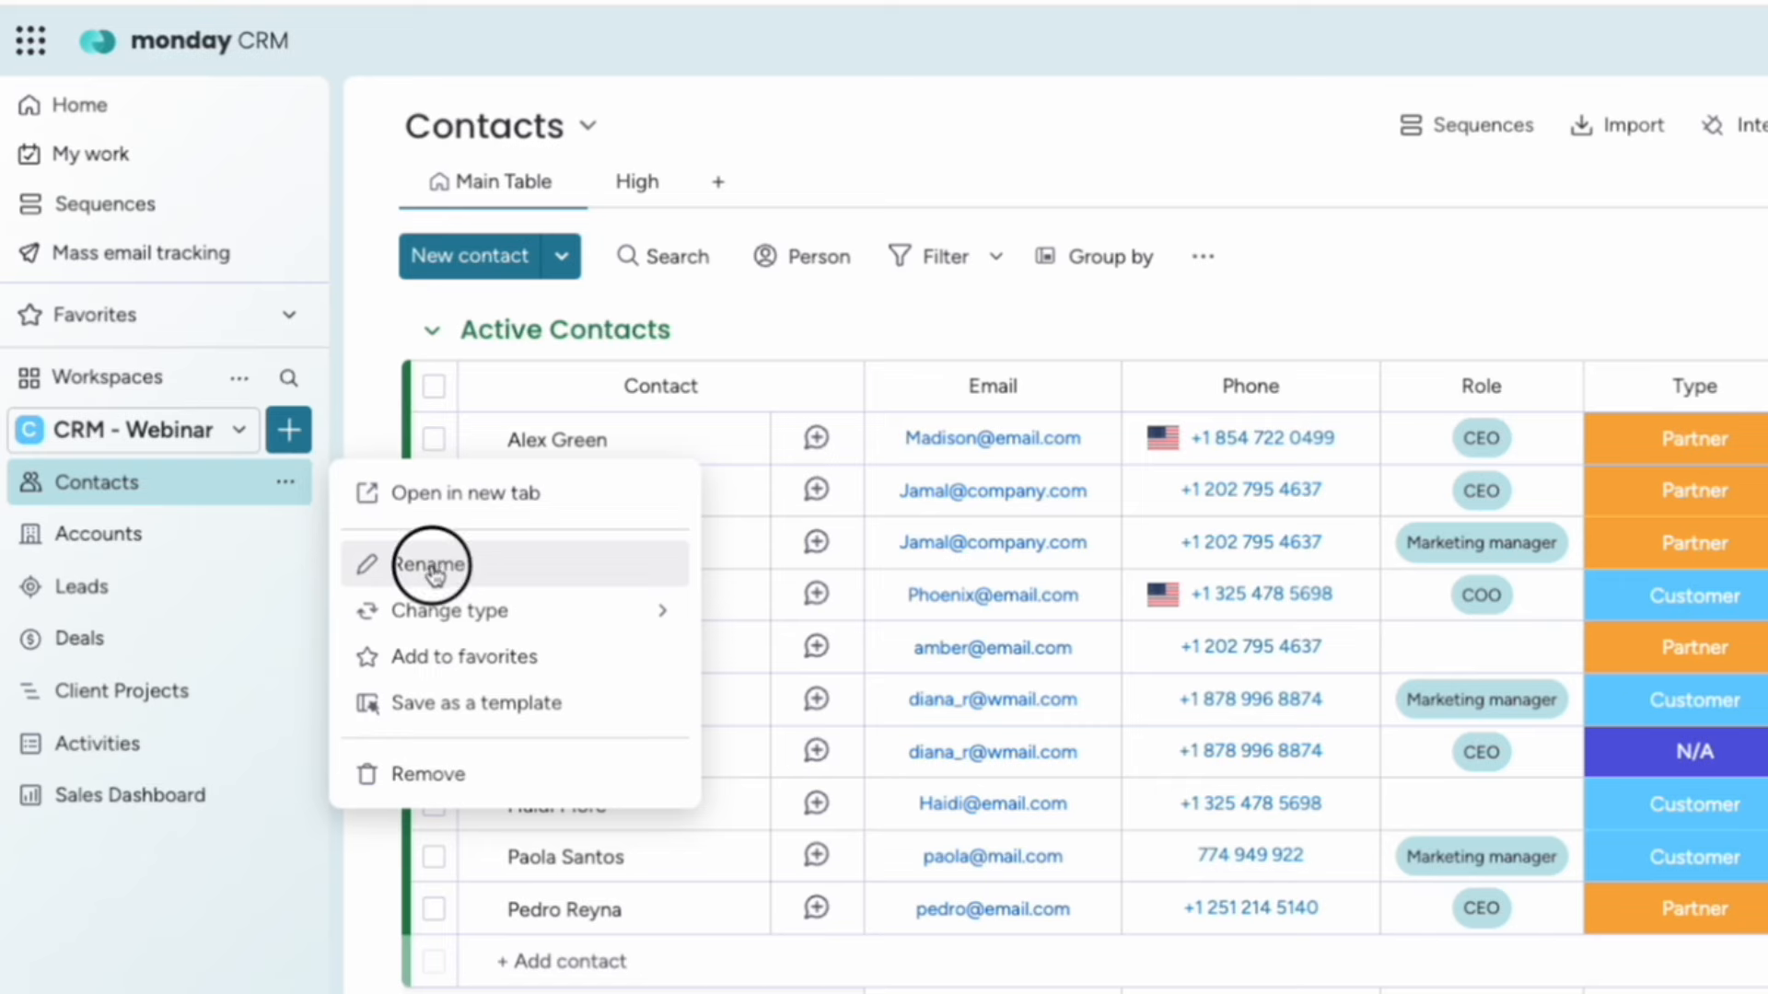
{"action": "double_click", "coordinate": [112, 485]}
{"action": "type", "text": "People"}
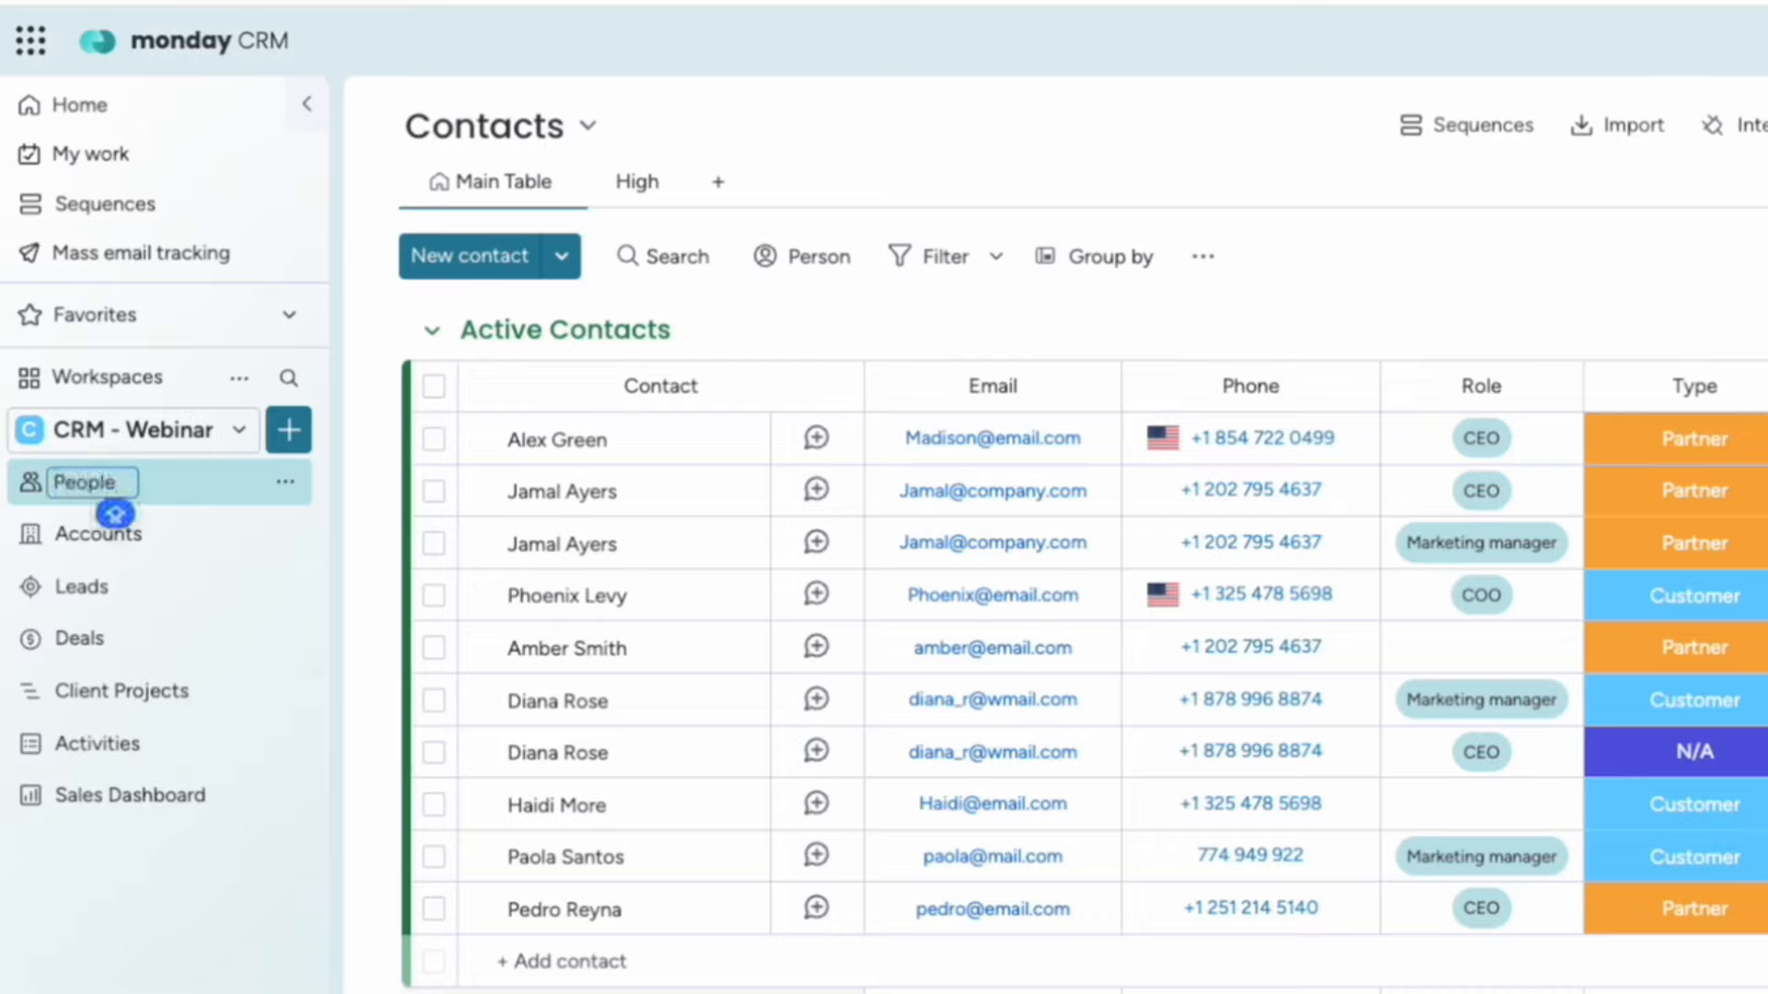
{"action": "key", "text": "ctrl+z"}
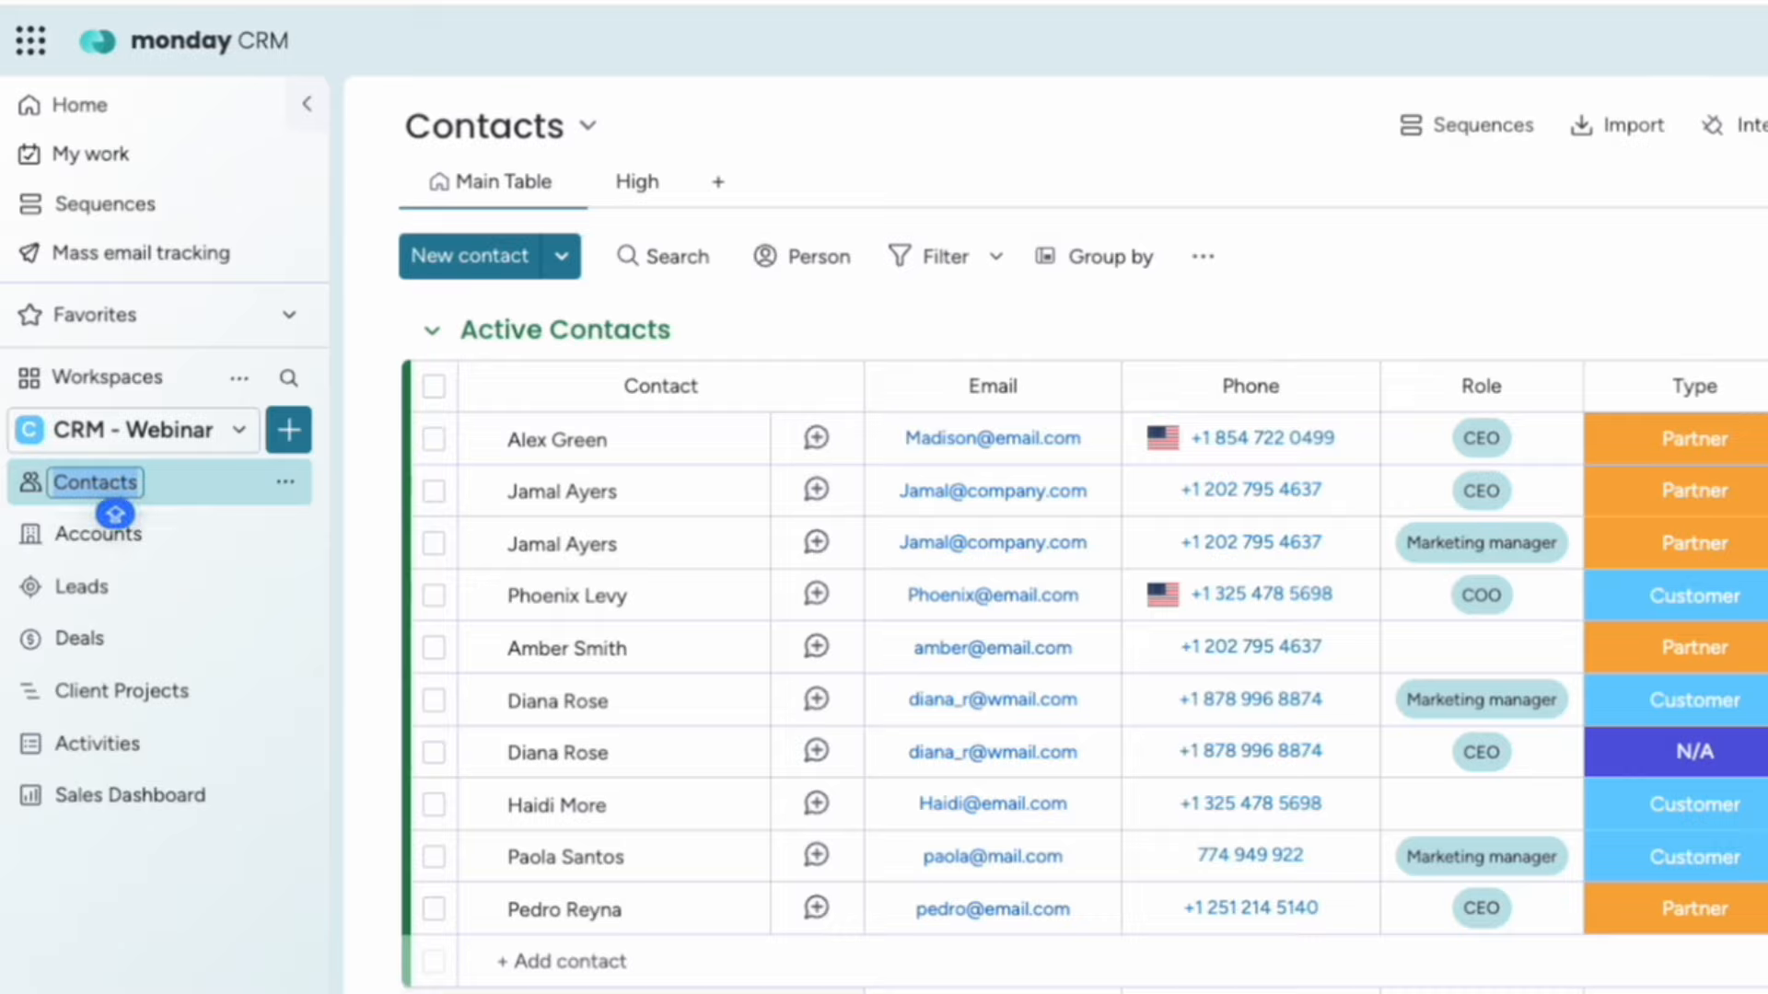
{"action": "left_click", "coordinate": [257, 880]}
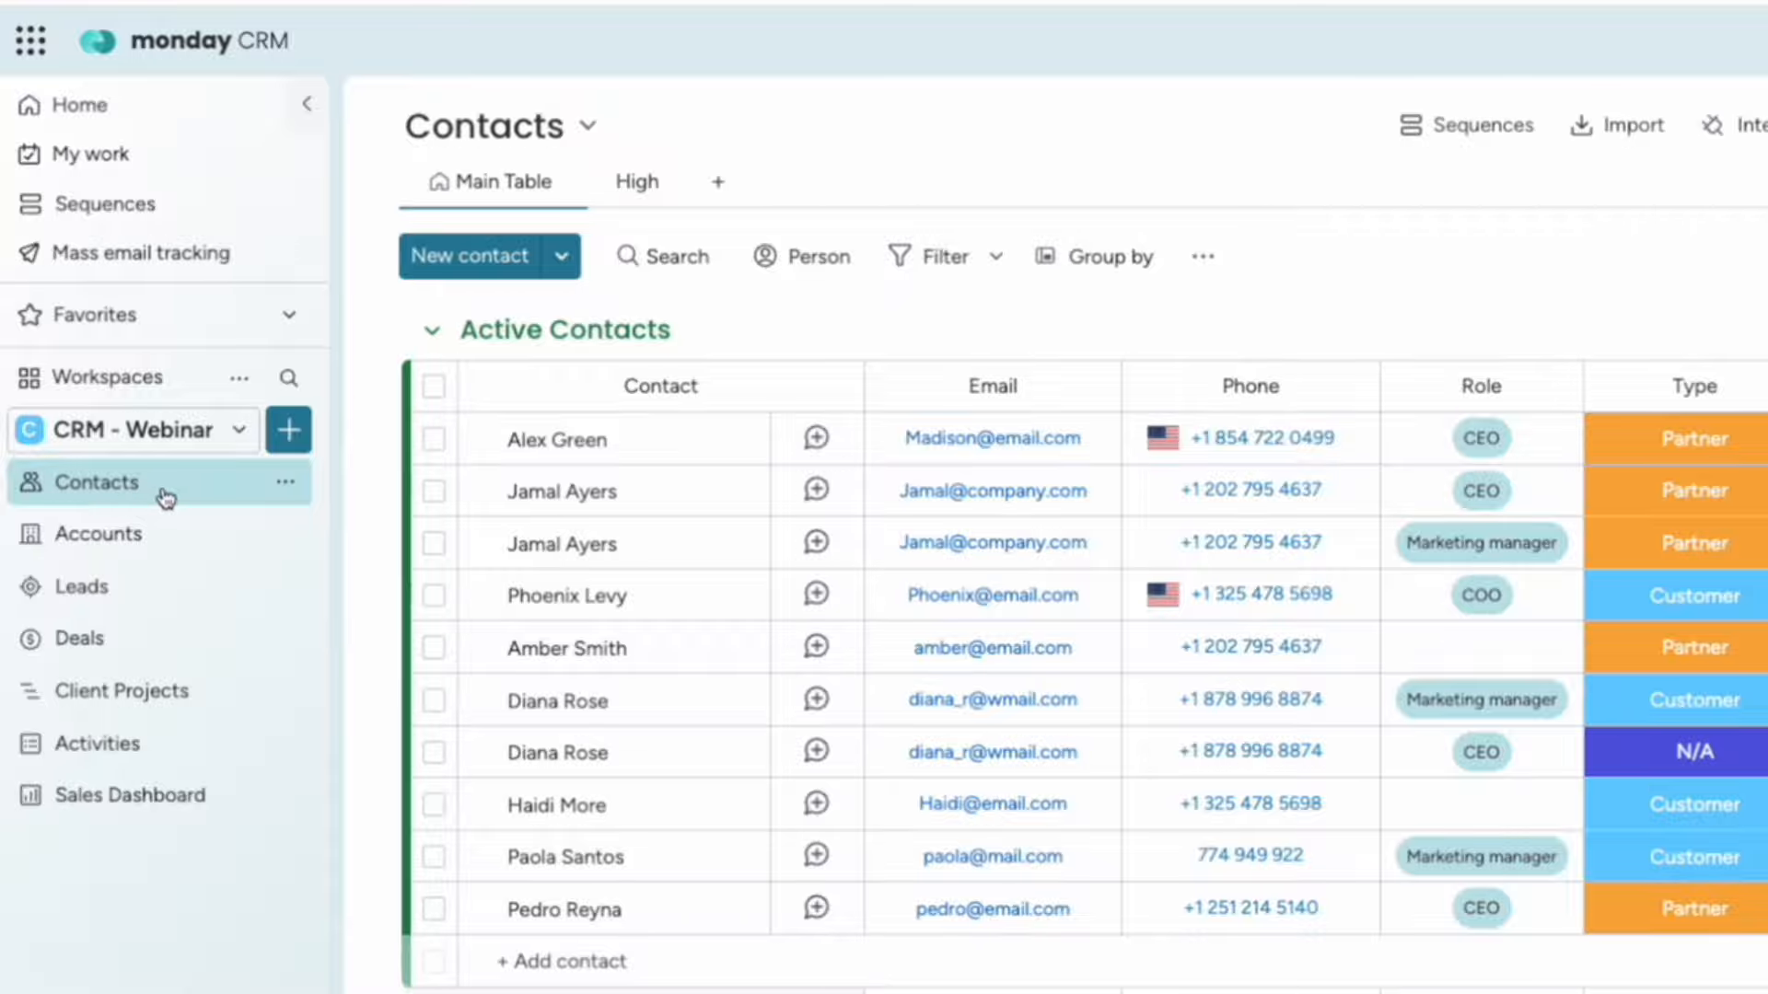
{"action": "left_click", "coordinate": [291, 440]}
{"action": "mouse_move", "coordinate": [410, 495]}
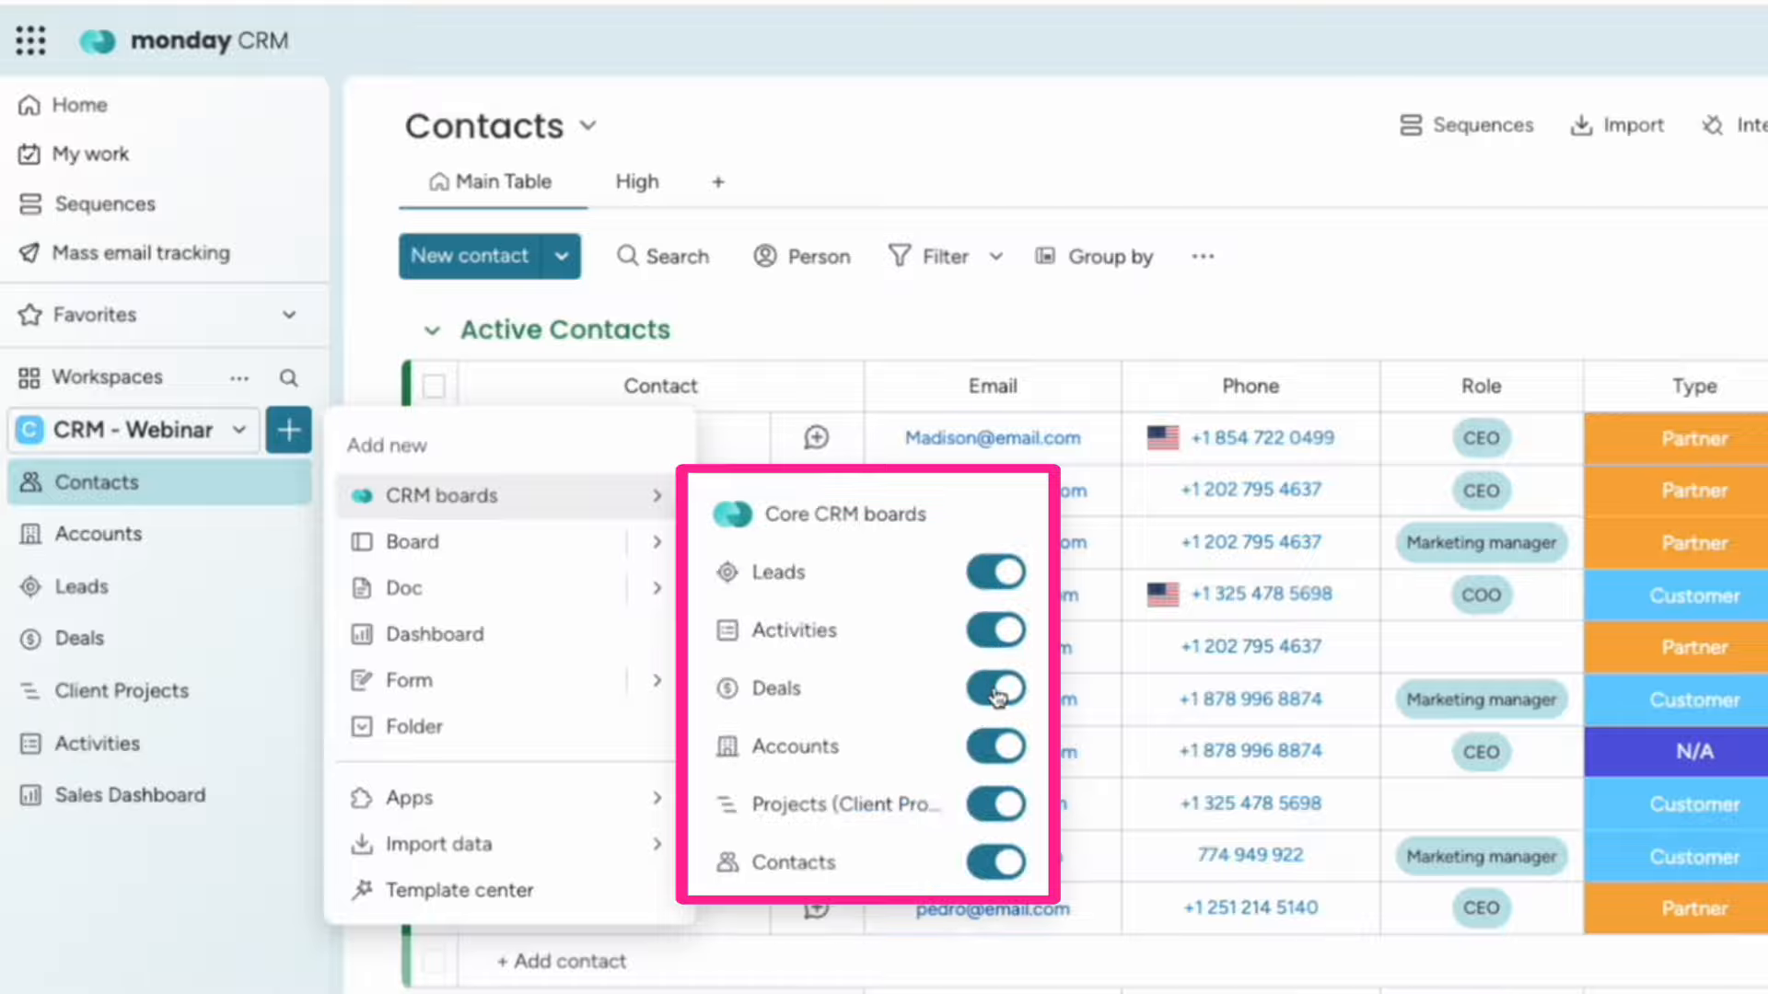
{"action": "left_click", "coordinate": [262, 947]}
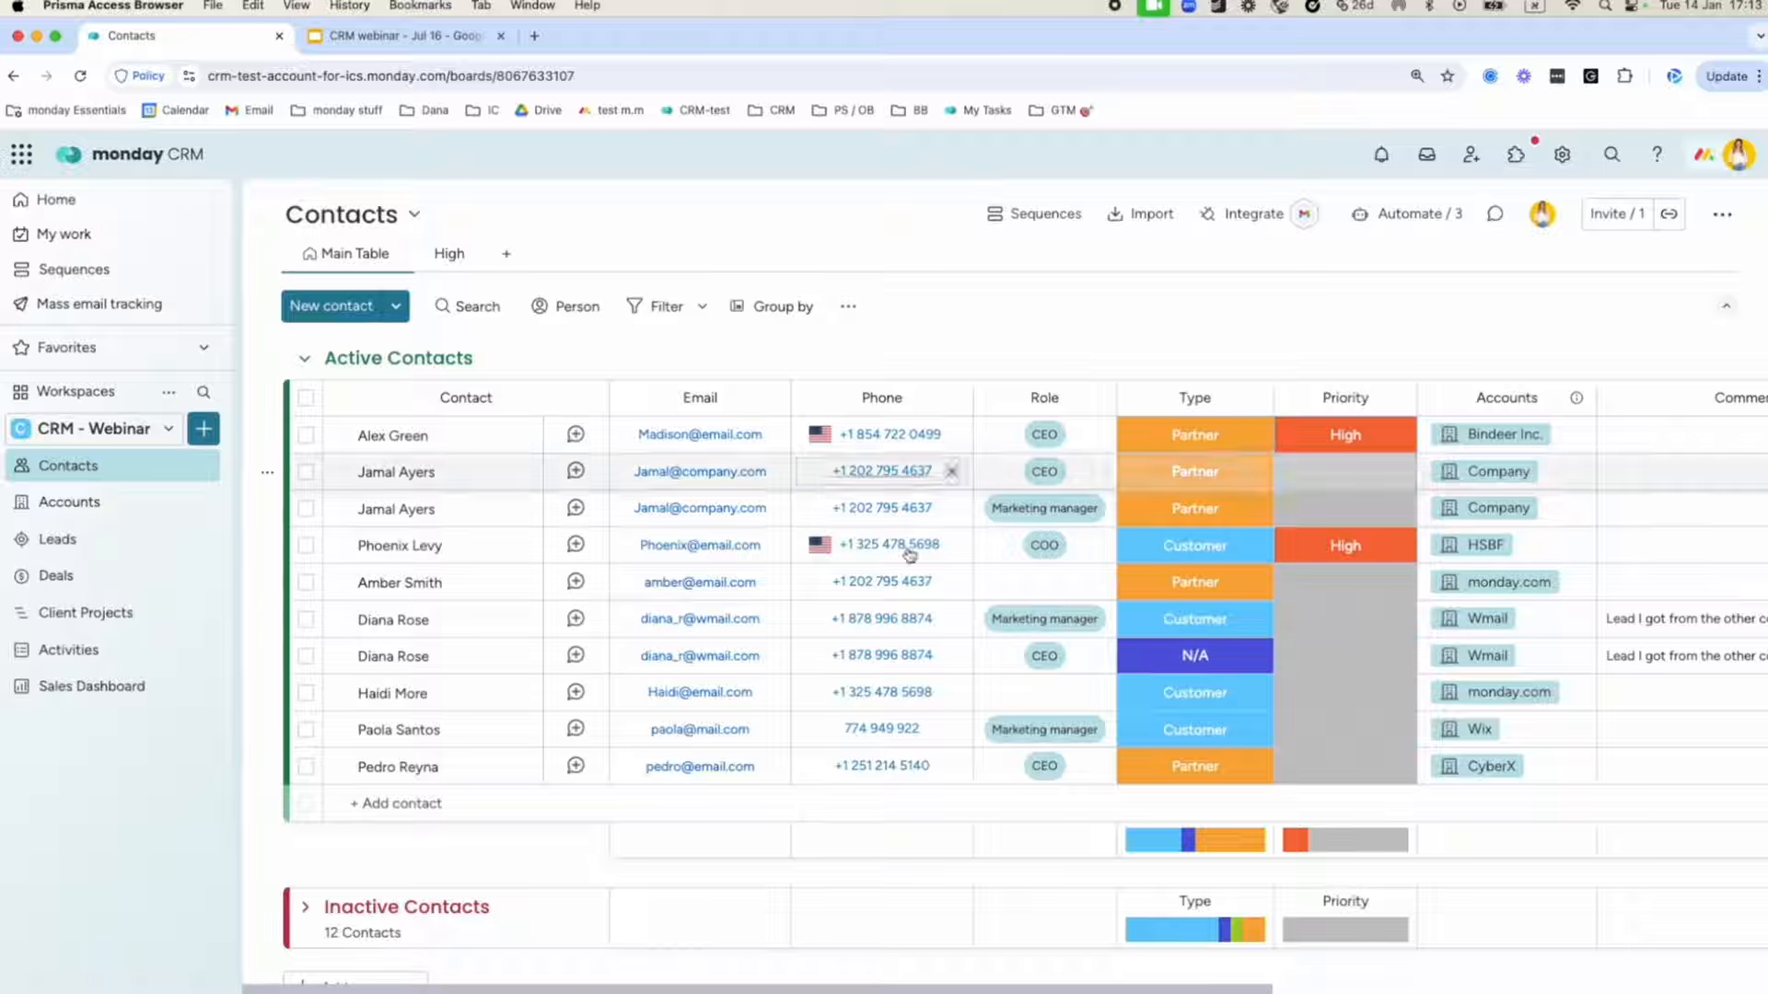
Scan across the board's columns, then go to the Accounts board and start a new account.
{"action": "scroll", "coordinate": [714, 561], "scroll_direction": "right", "scroll_amount": 5}
{"action": "scroll", "coordinate": [709, 562], "scroll_direction": "left", "scroll_amount": 5}
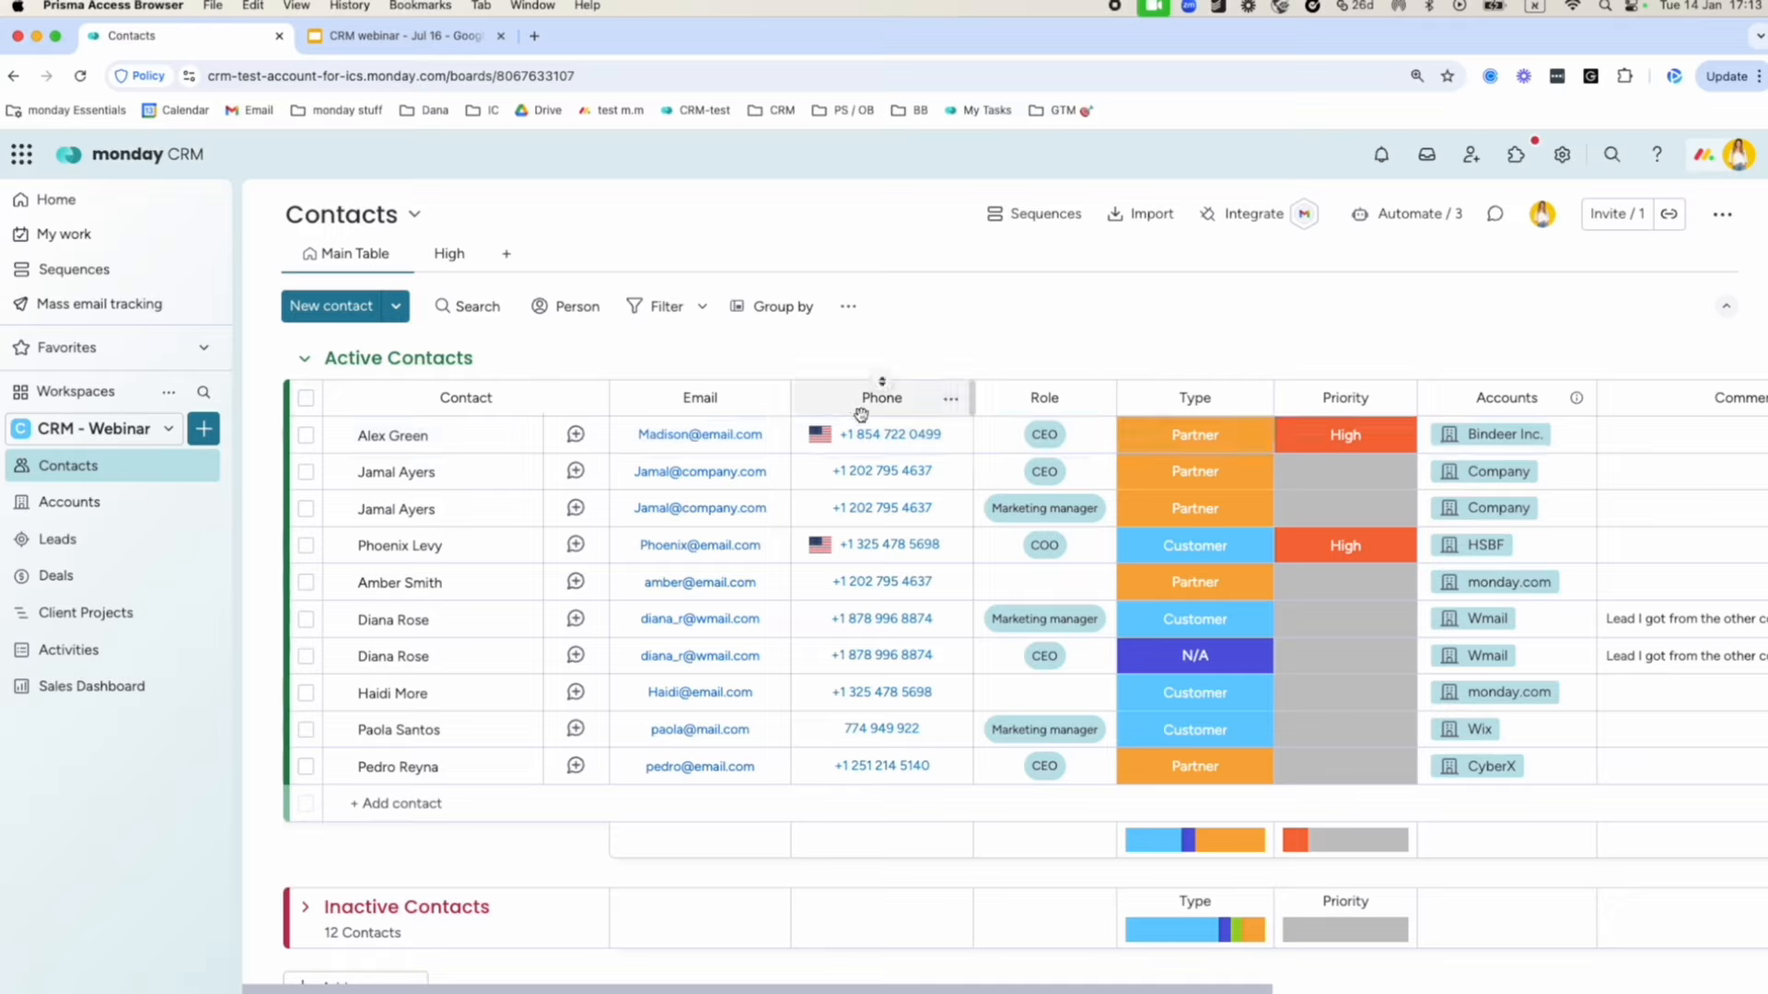
{"action": "scroll", "coordinate": [874, 443], "scroll_direction": "right", "scroll_amount": 3}
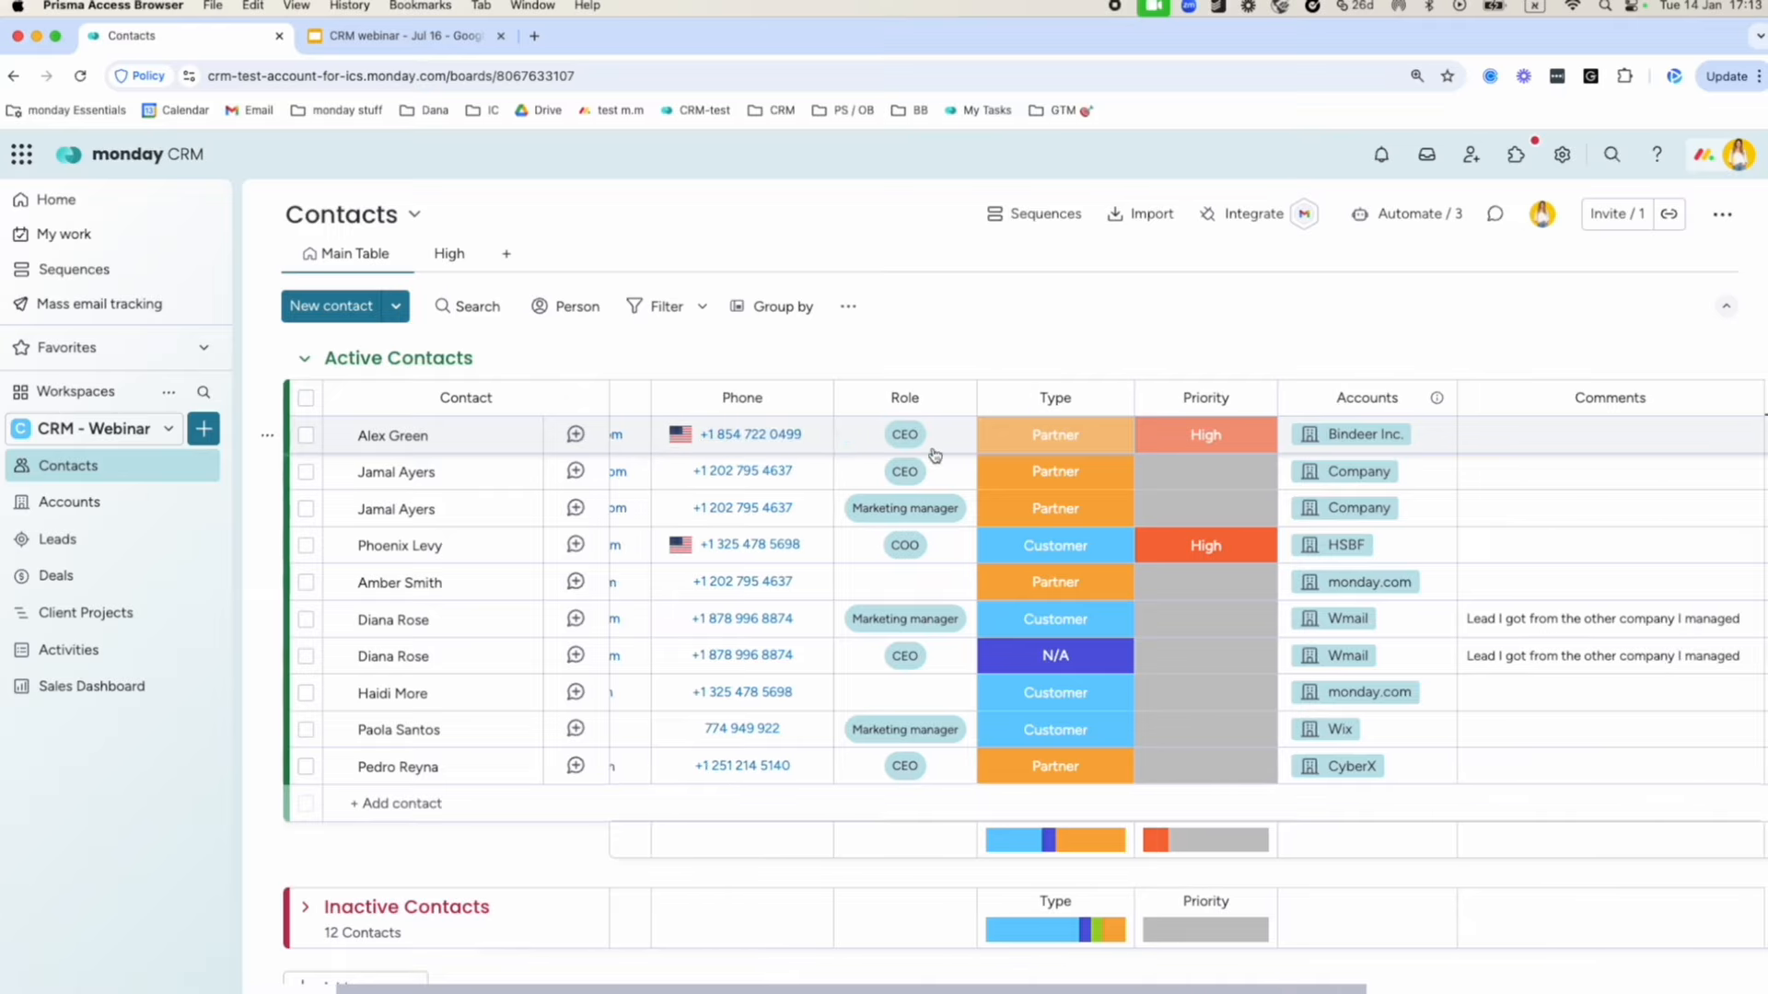
{"action": "scroll", "coordinate": [1592, 485], "scroll_direction": "right", "scroll_amount": 3}
{"action": "scroll", "coordinate": [1289, 486], "scroll_direction": "right", "scroll_amount": 3}
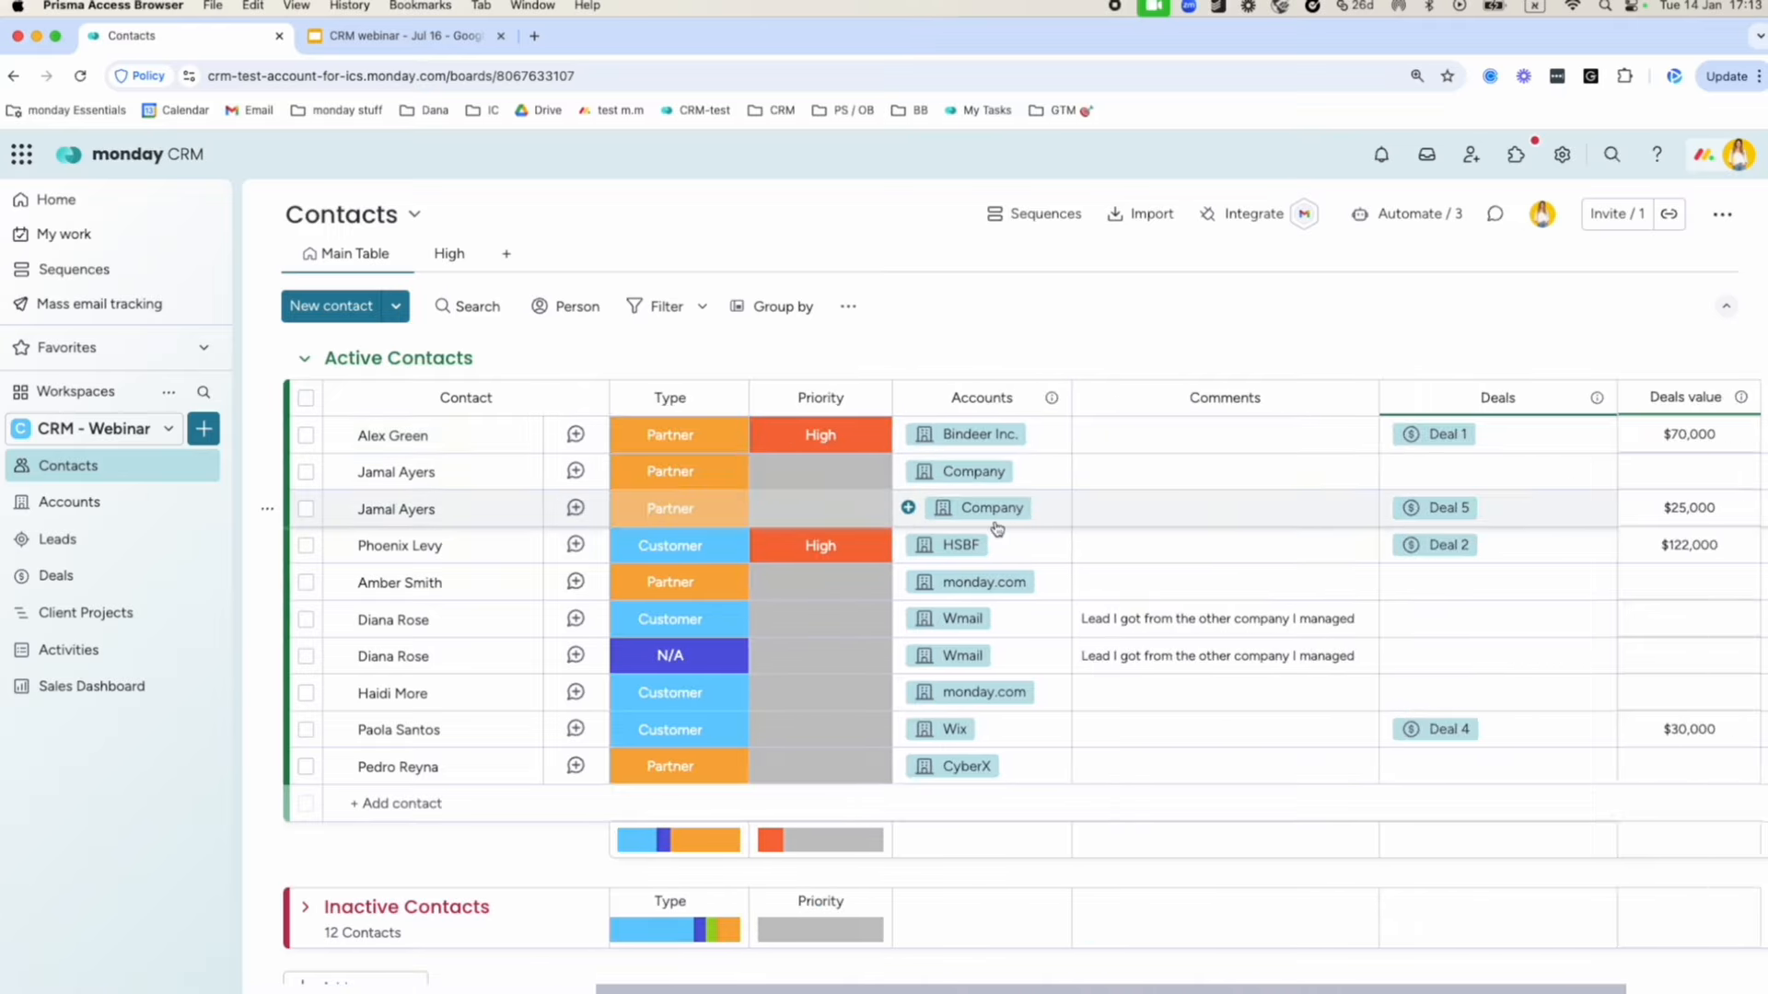
{"action": "scroll", "coordinate": [995, 525], "scroll_direction": "left", "scroll_amount": 6}
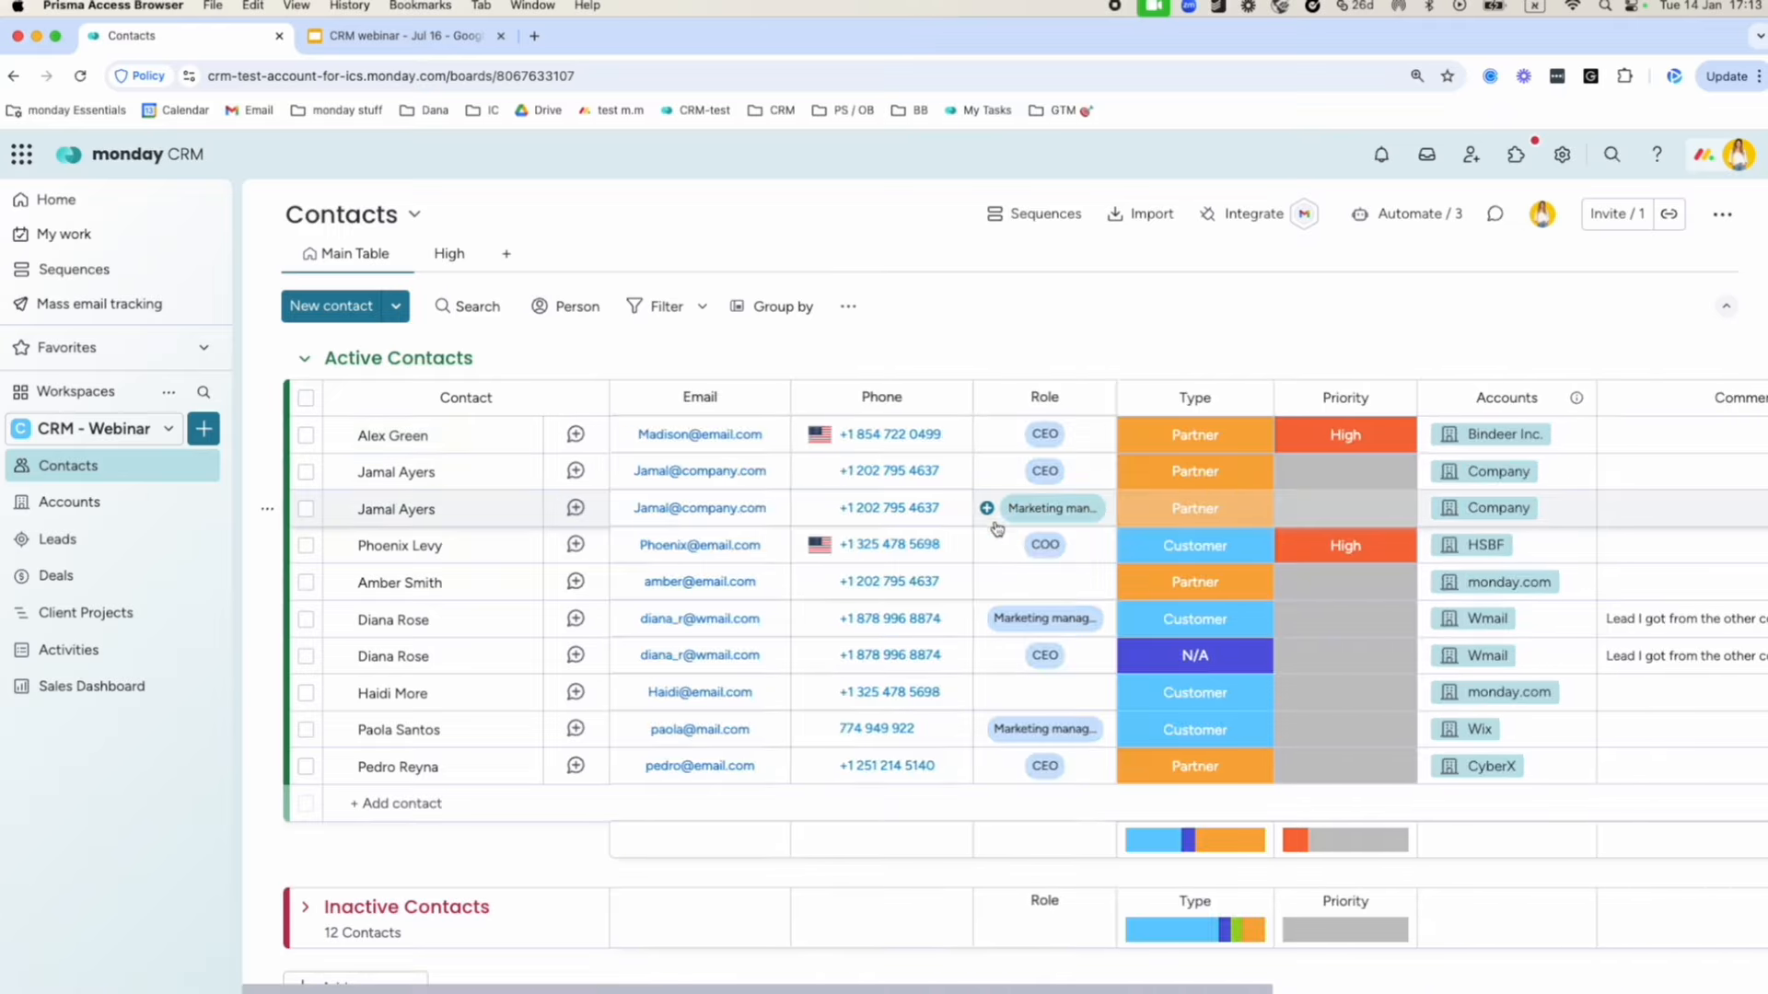
{"action": "left_click", "coordinate": [115, 503]}
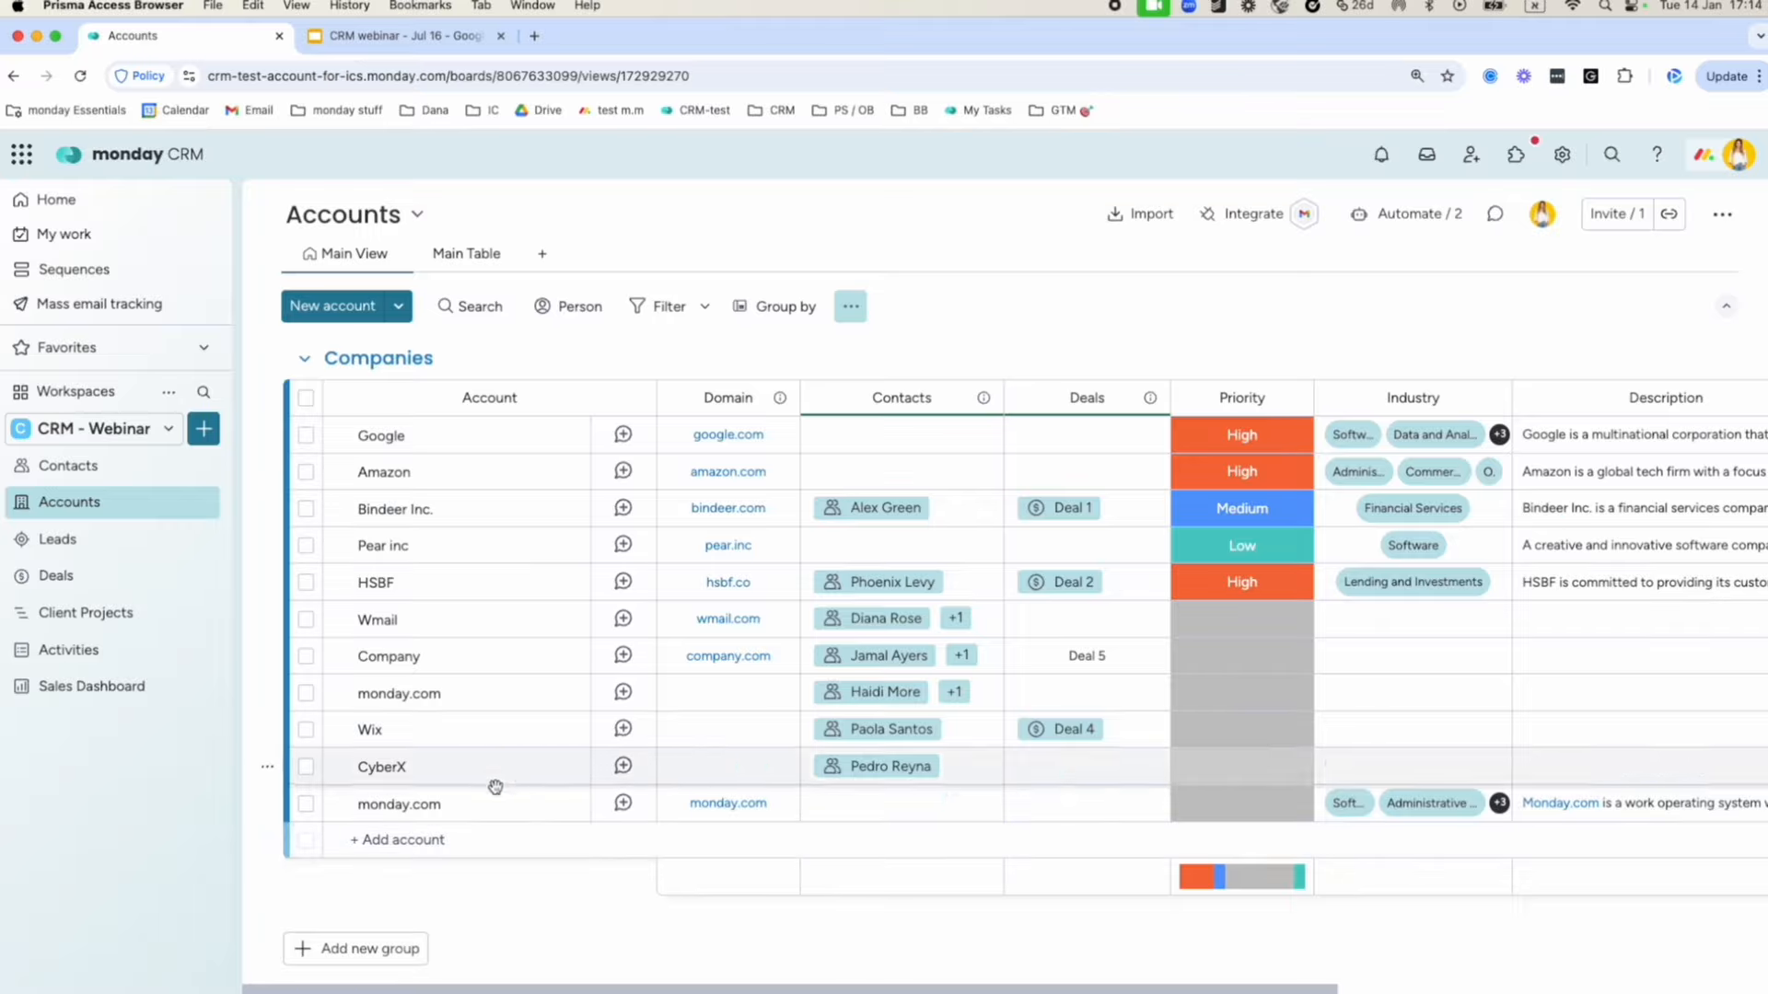
{"action": "left_click", "coordinate": [447, 842]}
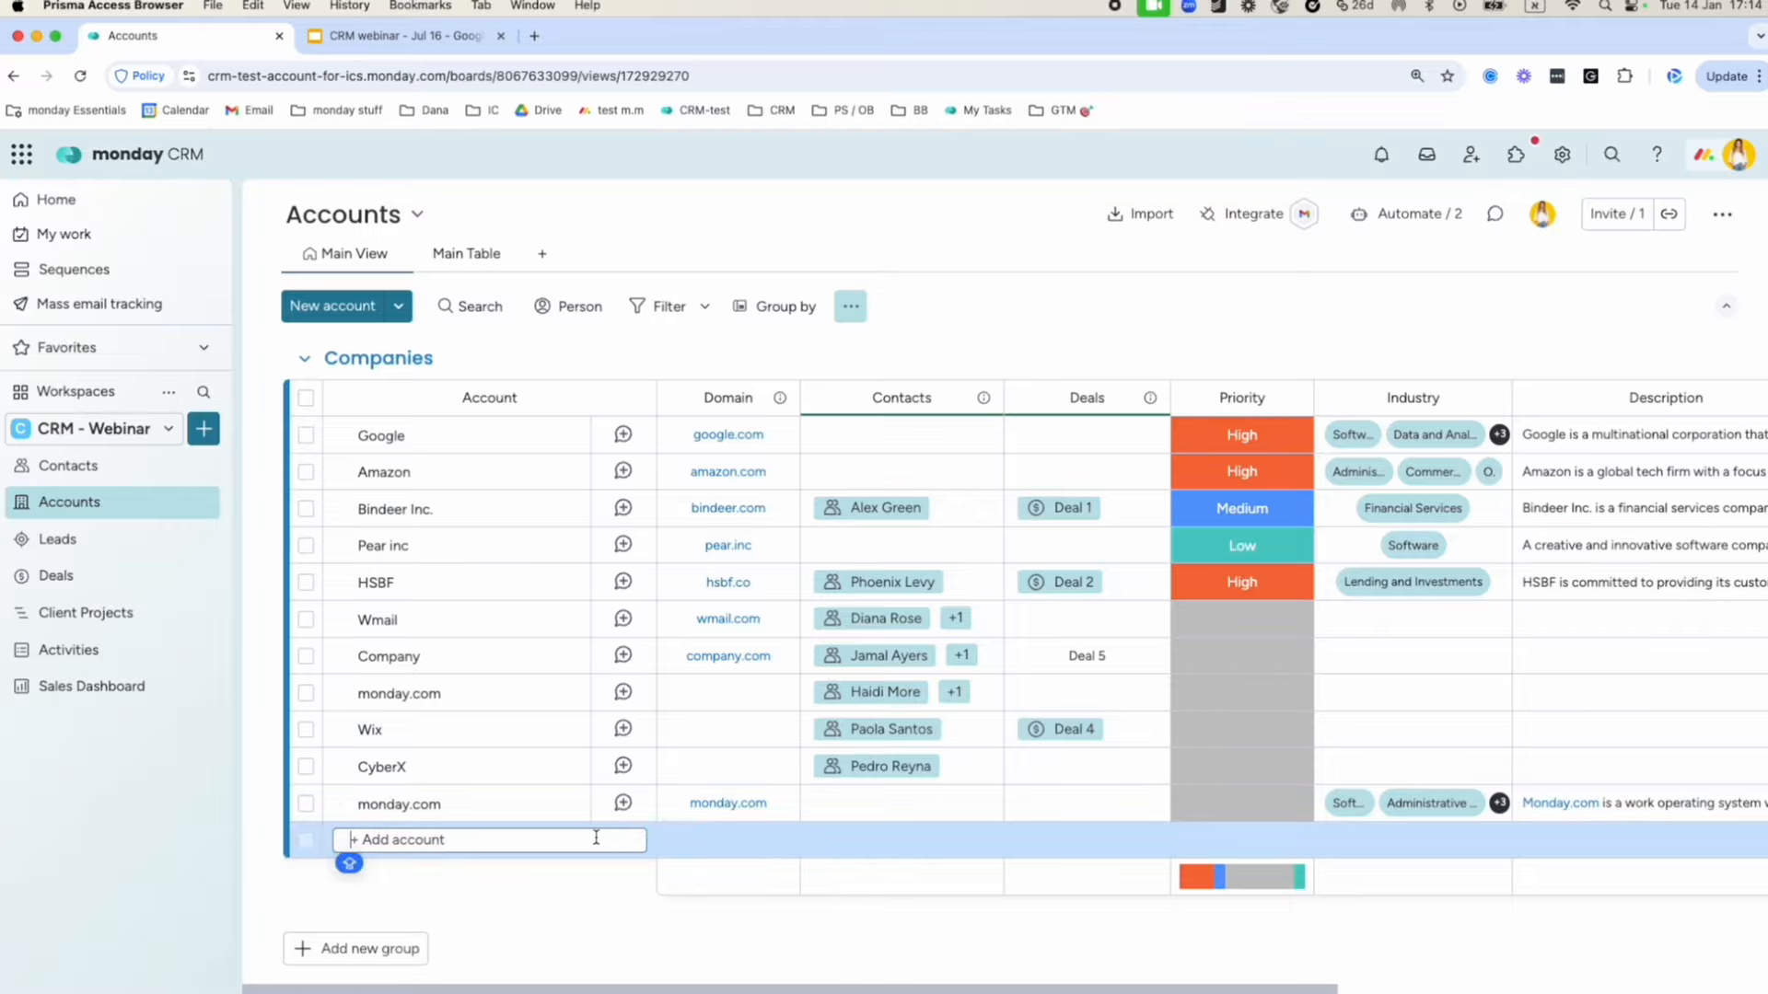
Scan the Accounts columns and switch to the Leads board's New Leads group.
{"action": "scroll", "coordinate": [595, 838], "scroll_direction": "right", "scroll_amount": 6}
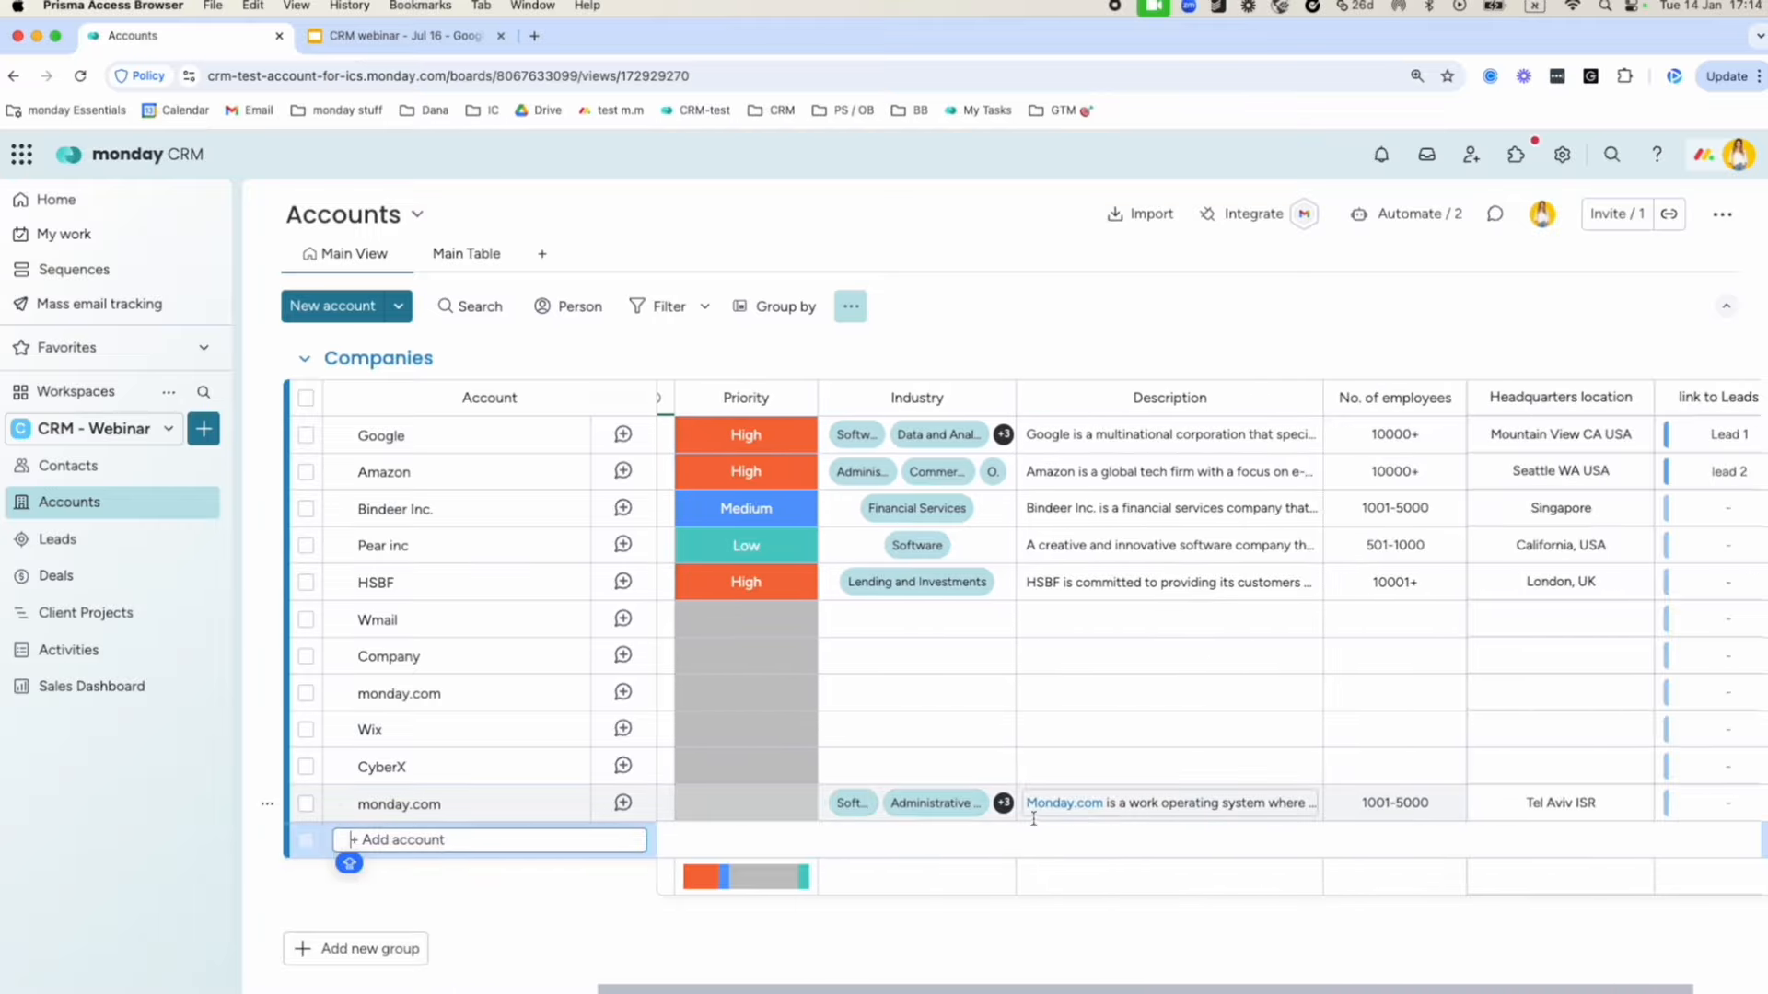
{"action": "scroll", "coordinate": [1031, 825], "scroll_direction": "left", "scroll_amount": 6}
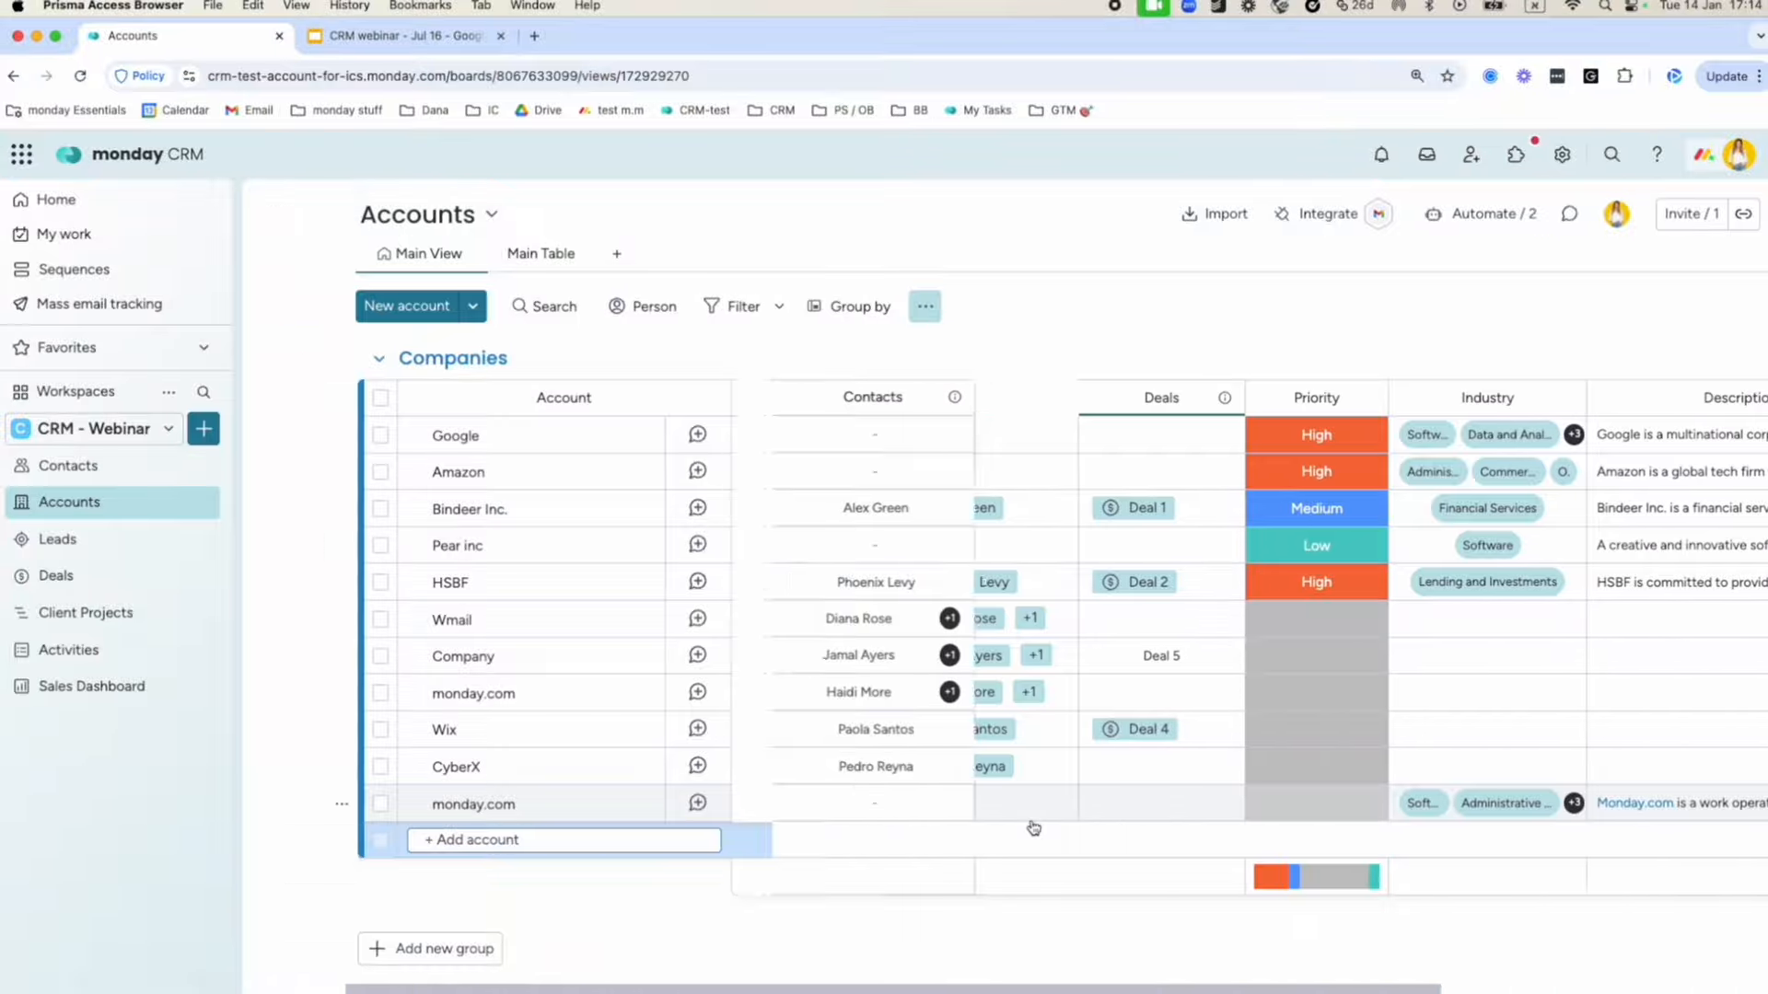
{"action": "left_click", "coordinate": [138, 546]}
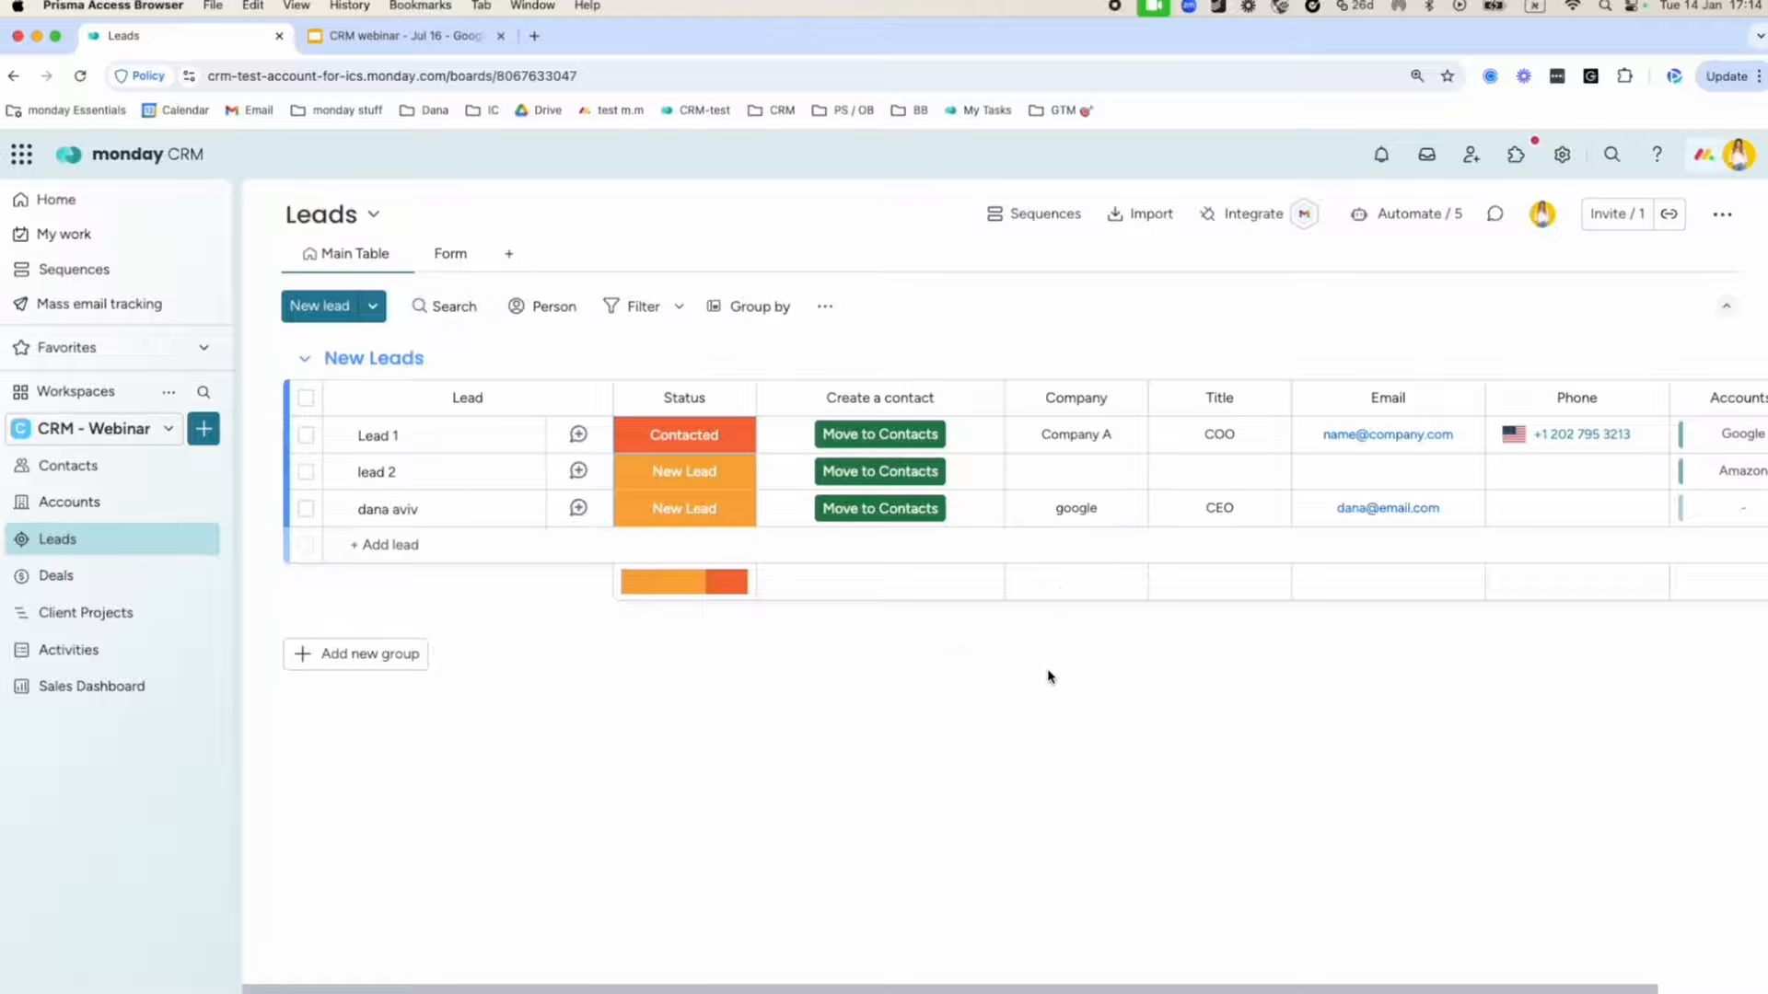
In the Deals pipeline, place Deal 5 above Deal 1 and Deal 2 into Proposal, then go to Client Projects.
{"action": "left_click", "coordinate": [128, 578]}
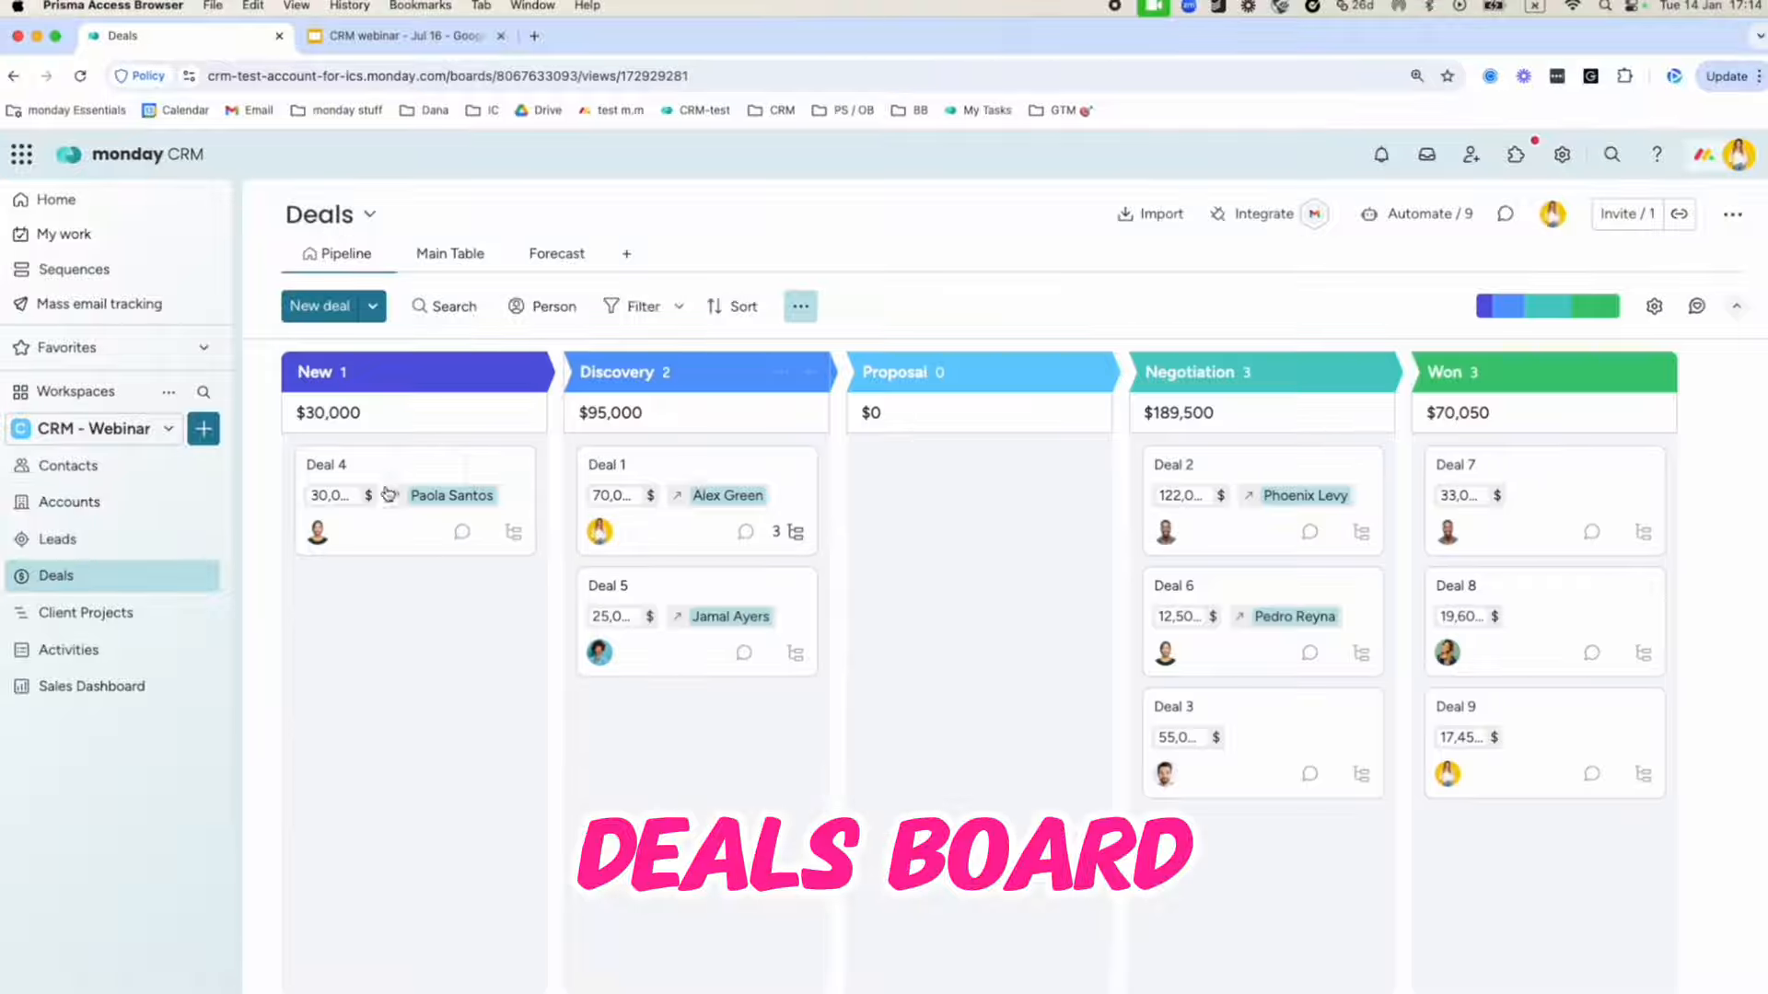
{"action": "left_click_drag", "start_coordinate": [725, 594], "coordinate": [682, 502]}
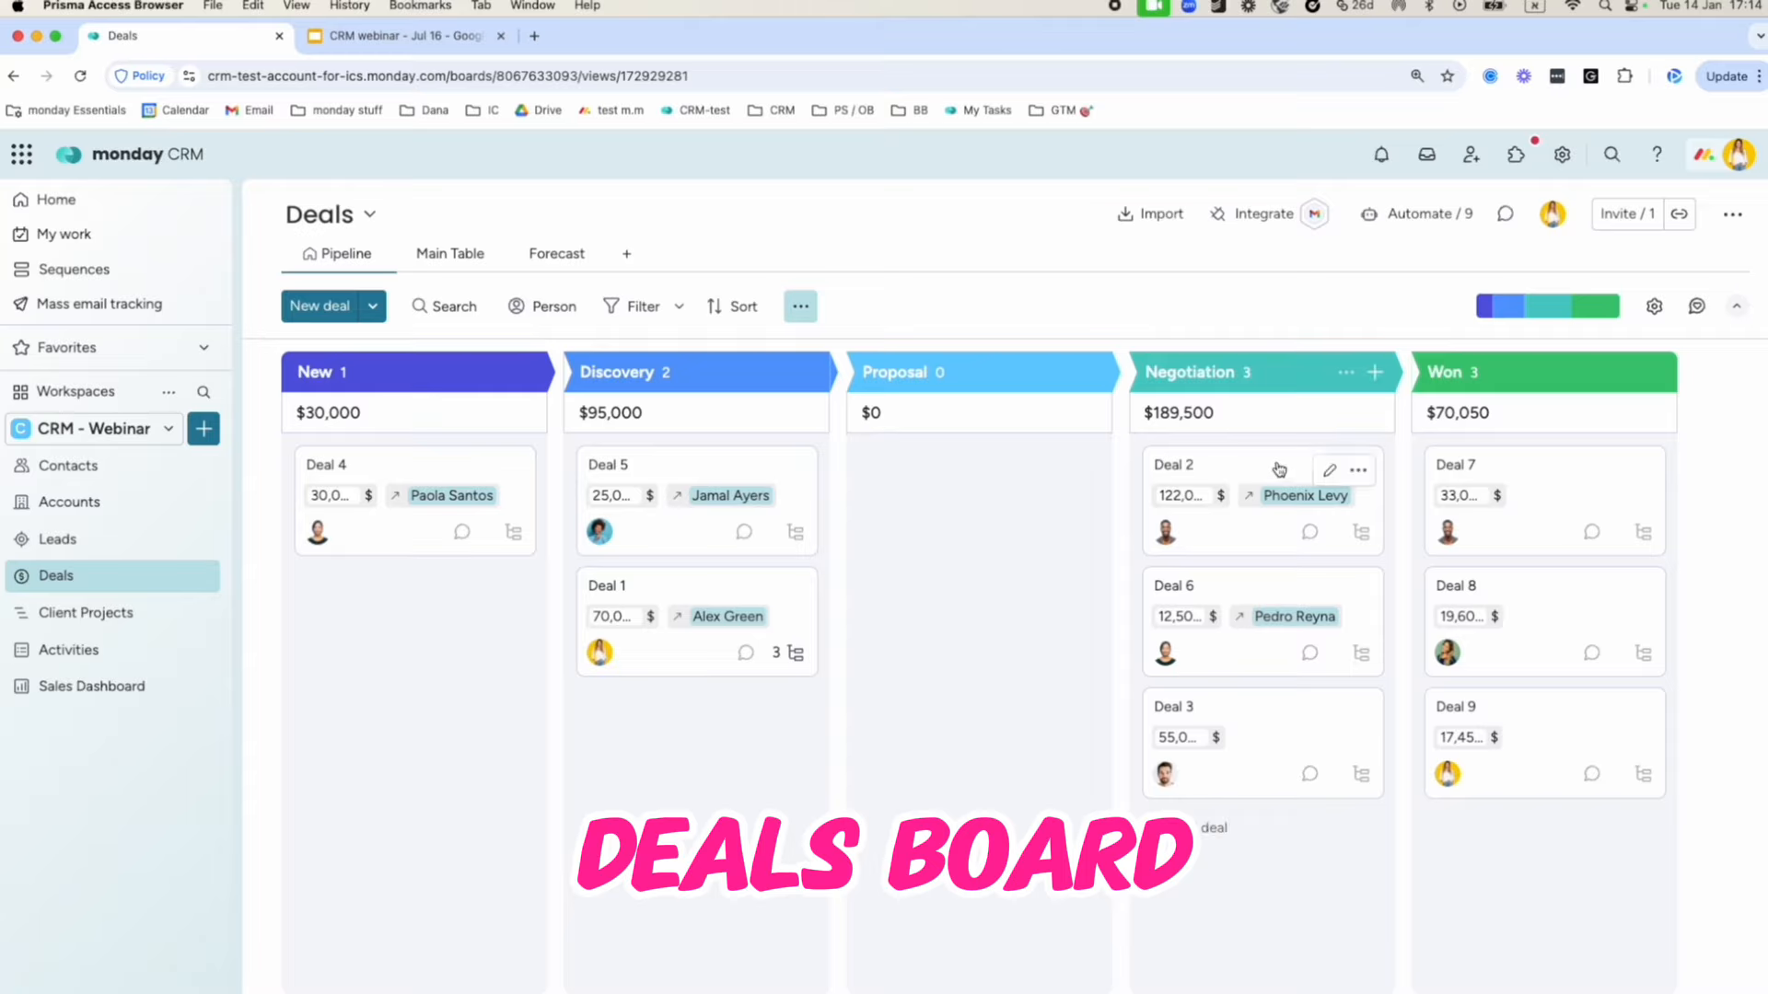
{"action": "left_click_drag", "start_coordinate": [1288, 502], "coordinate": [1006, 502]}
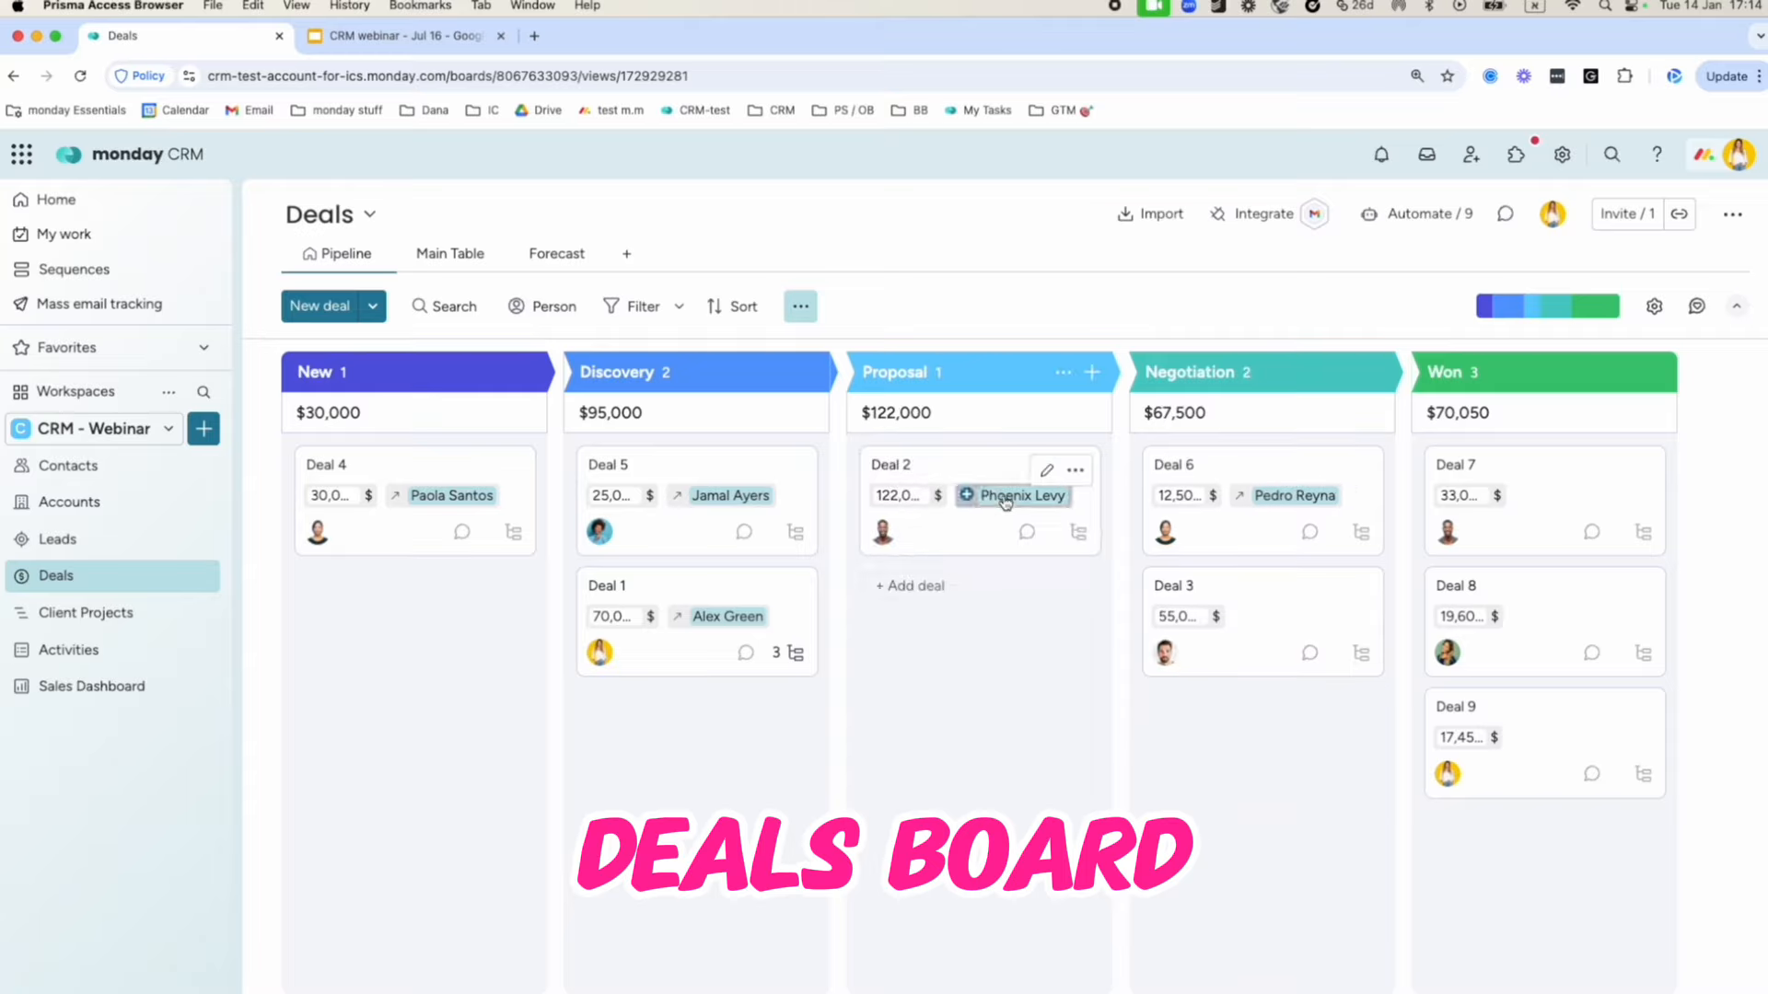
{"action": "left_click", "coordinate": [61, 616]}
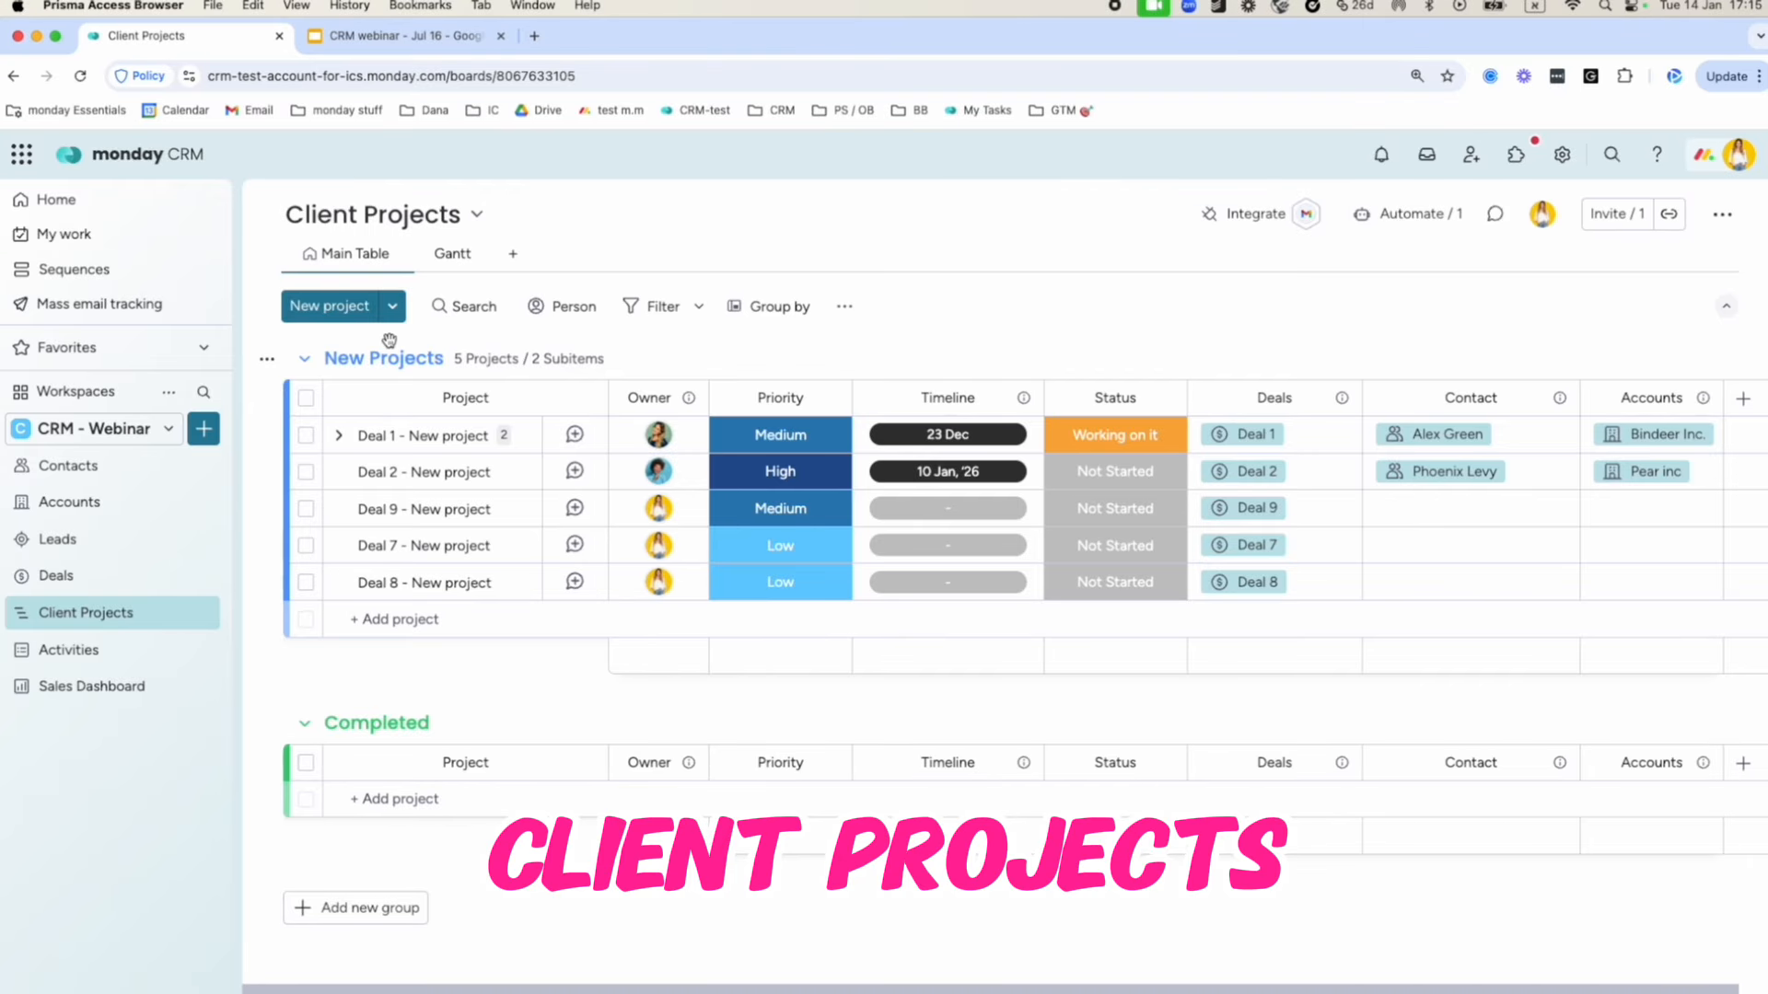
Review the Sales Dashboard's revenue and deal status widgets, then return to the Contacts board.
{"action": "left_click", "coordinate": [144, 690]}
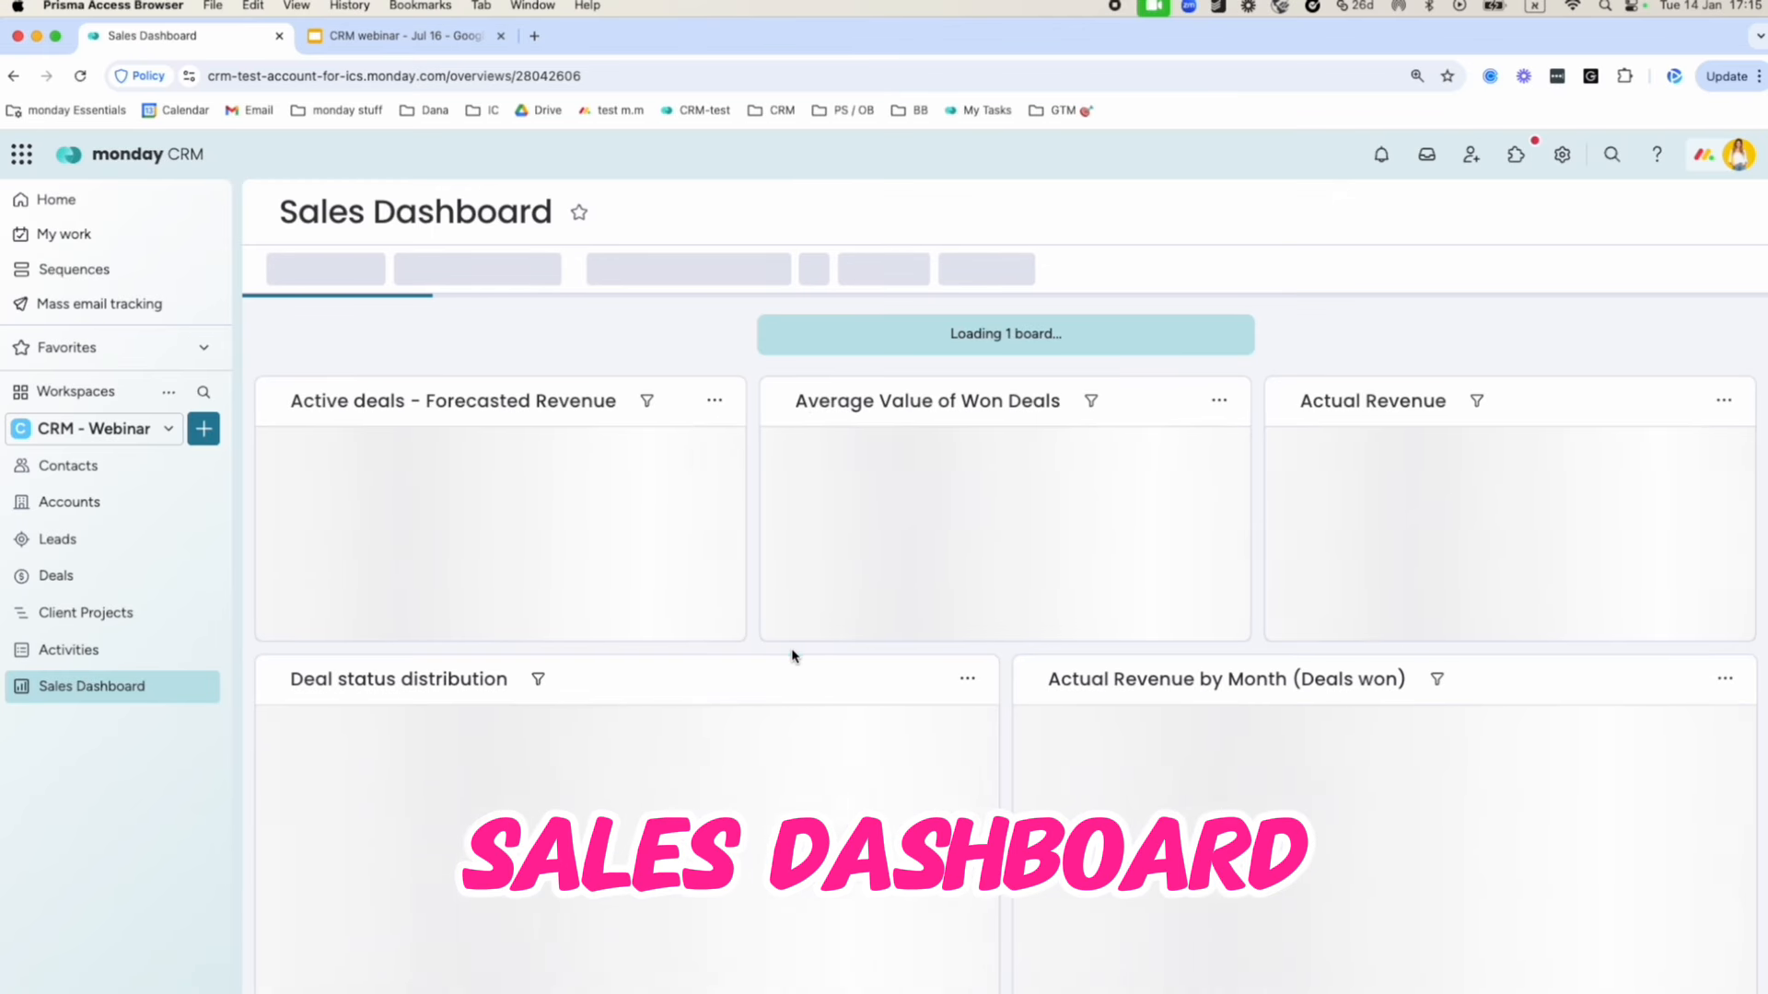
{"action": "scroll", "coordinate": [761, 652], "scroll_direction": "down", "scroll_amount": 3}
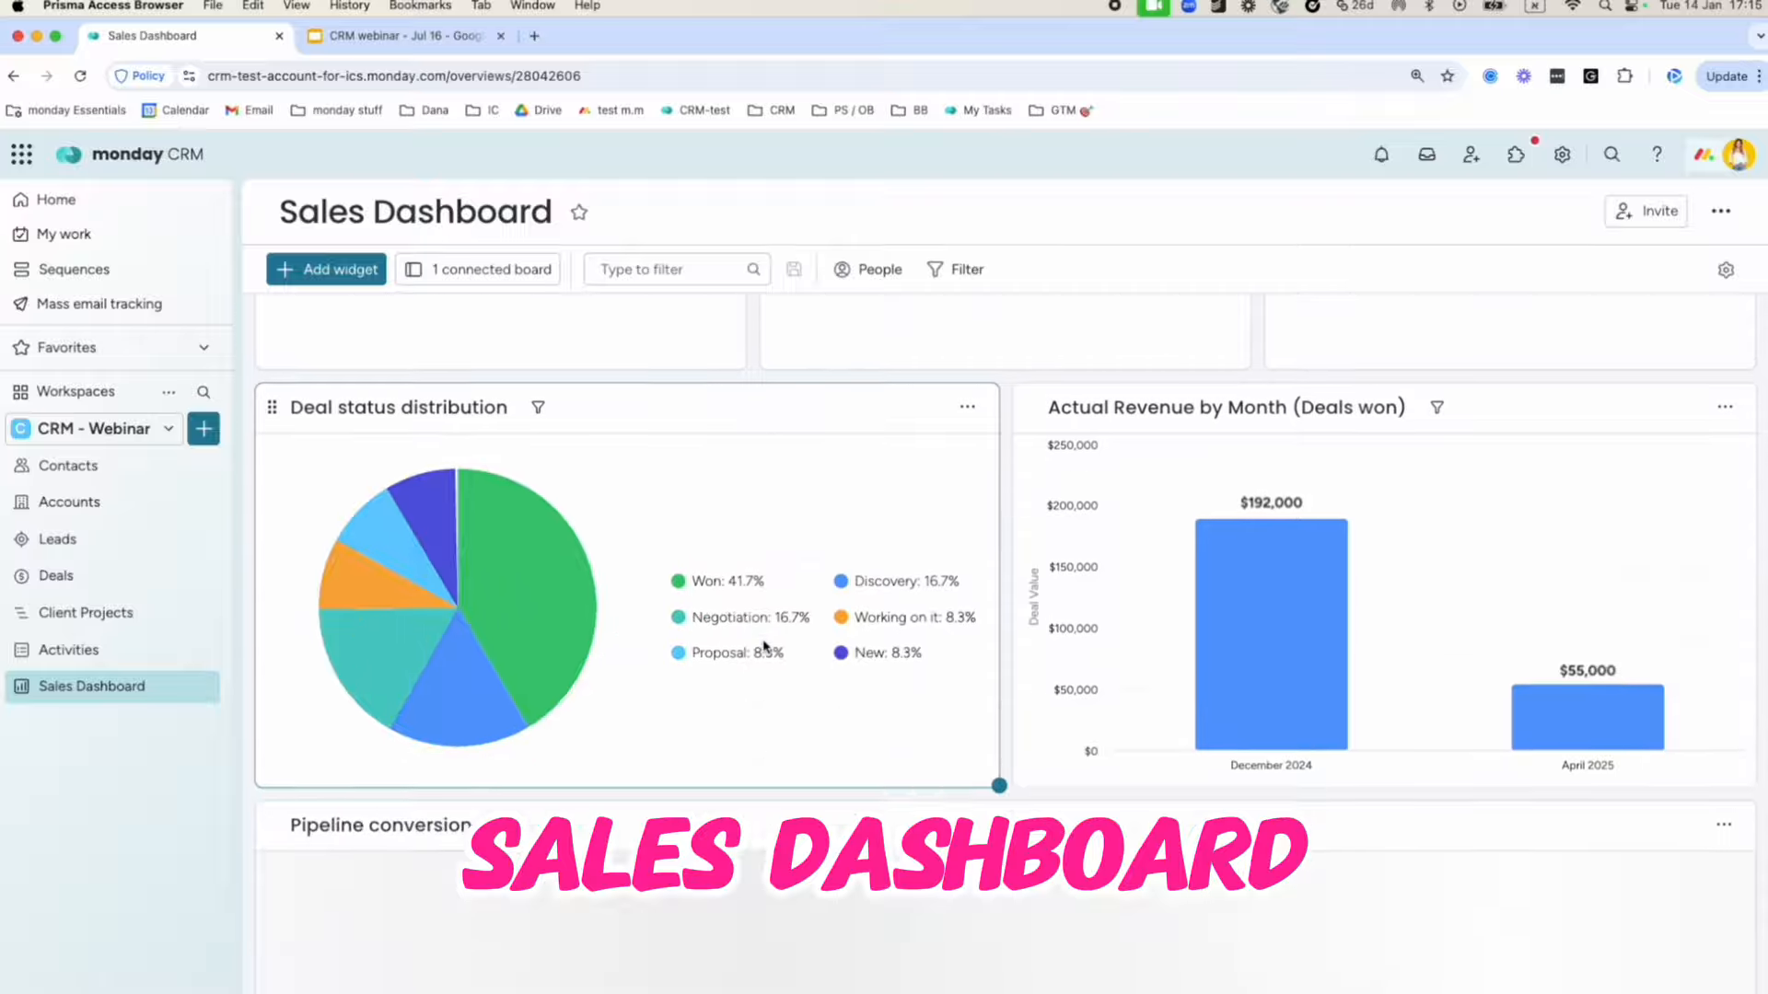
{"action": "scroll", "coordinate": [760, 652], "scroll_direction": "down", "scroll_amount": 2}
{"action": "scroll", "coordinate": [761, 652], "scroll_direction": "up", "scroll_amount": 4}
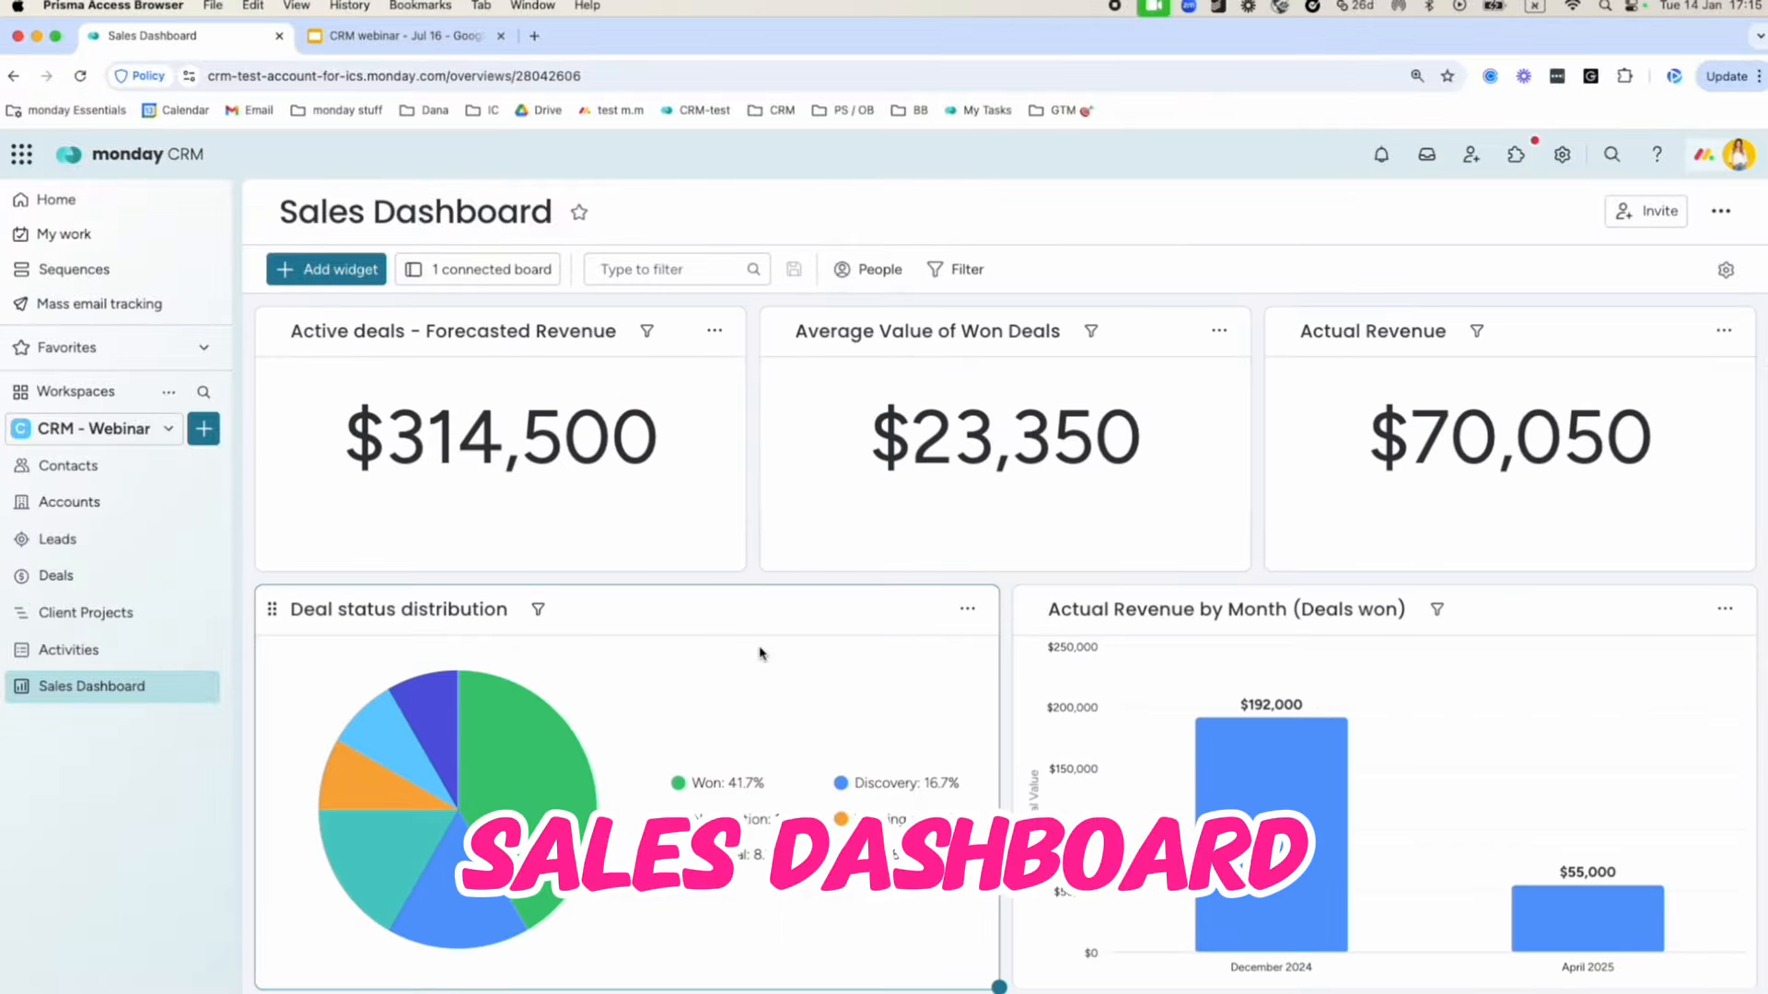
{"action": "scroll", "coordinate": [755, 655], "scroll_direction": "down", "scroll_amount": 4}
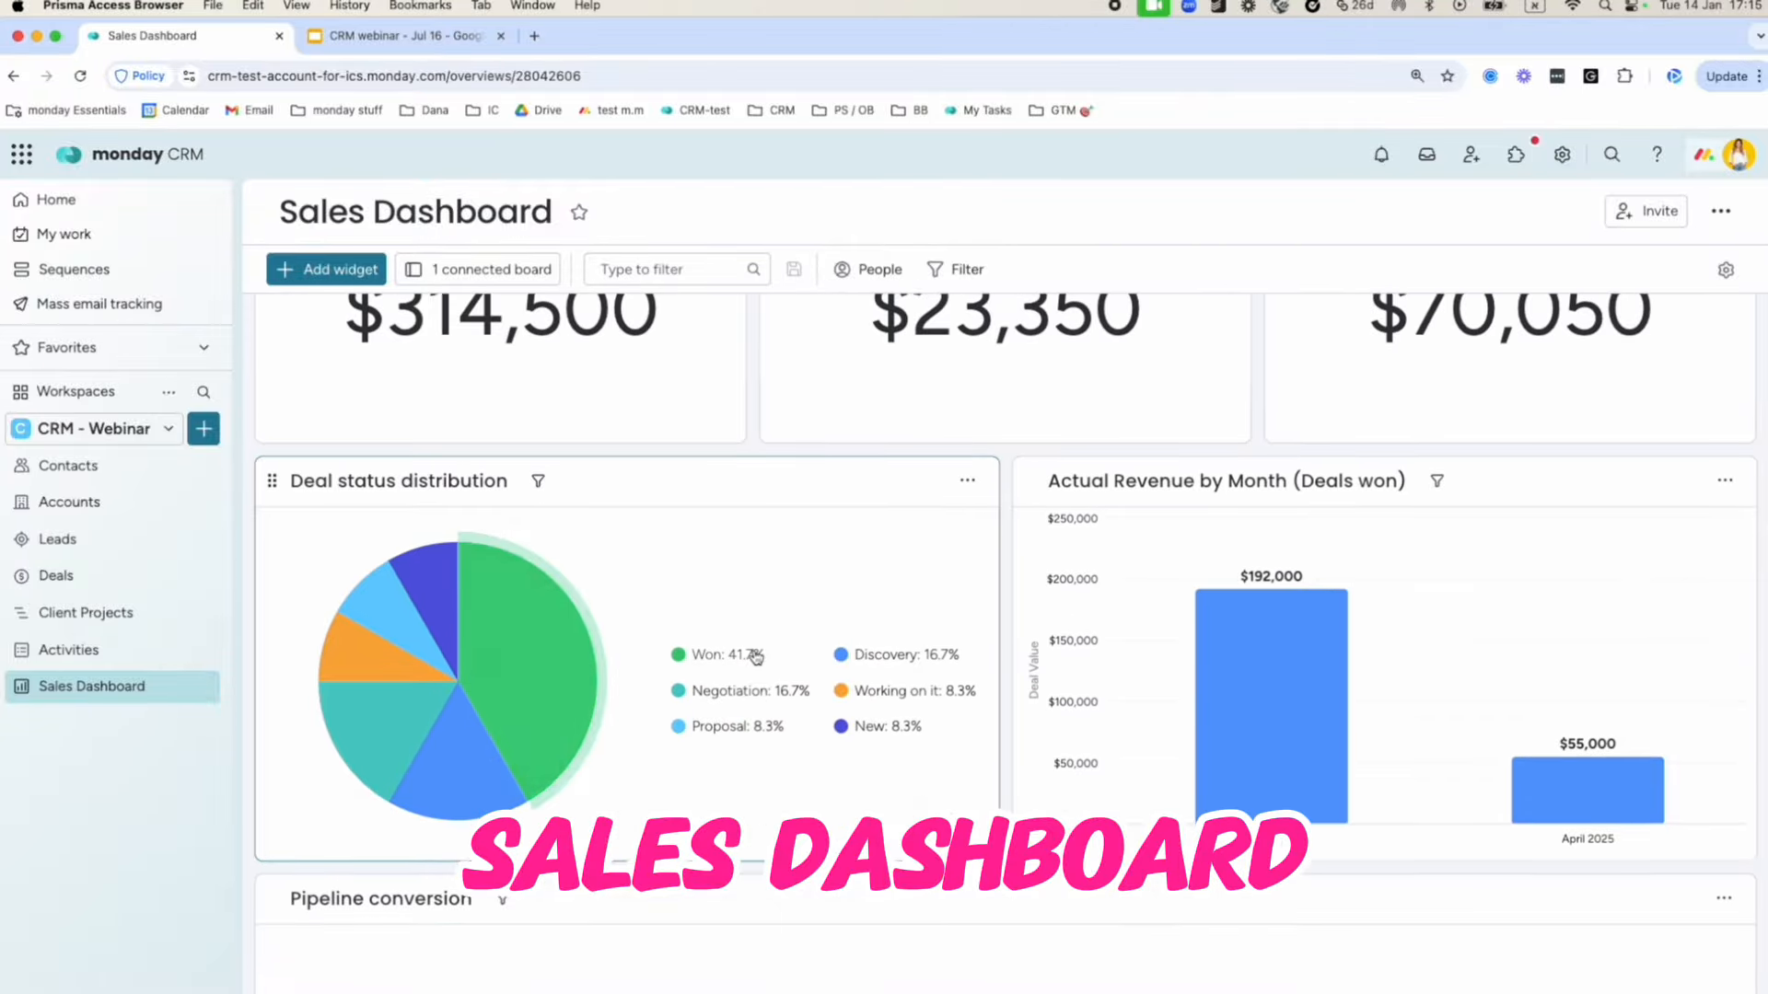
{"action": "scroll", "coordinate": [755, 656], "scroll_direction": "up", "scroll_amount": 4}
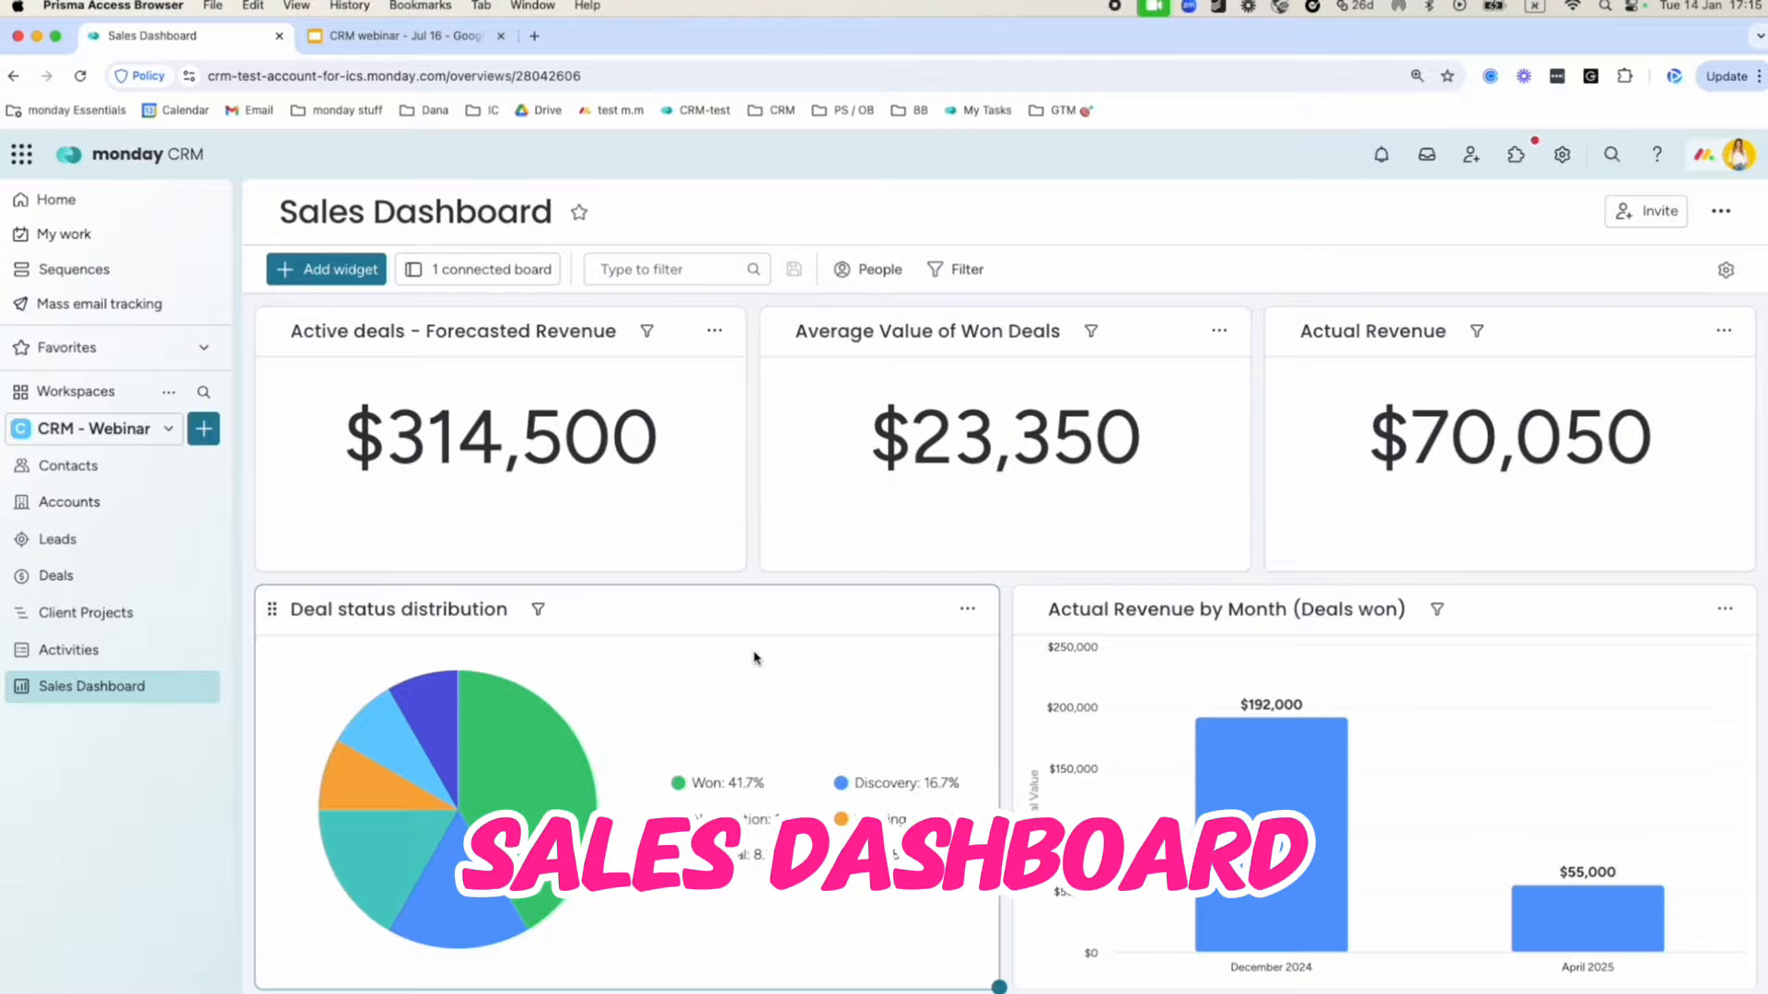
{"action": "left_click", "coordinate": [112, 469]}
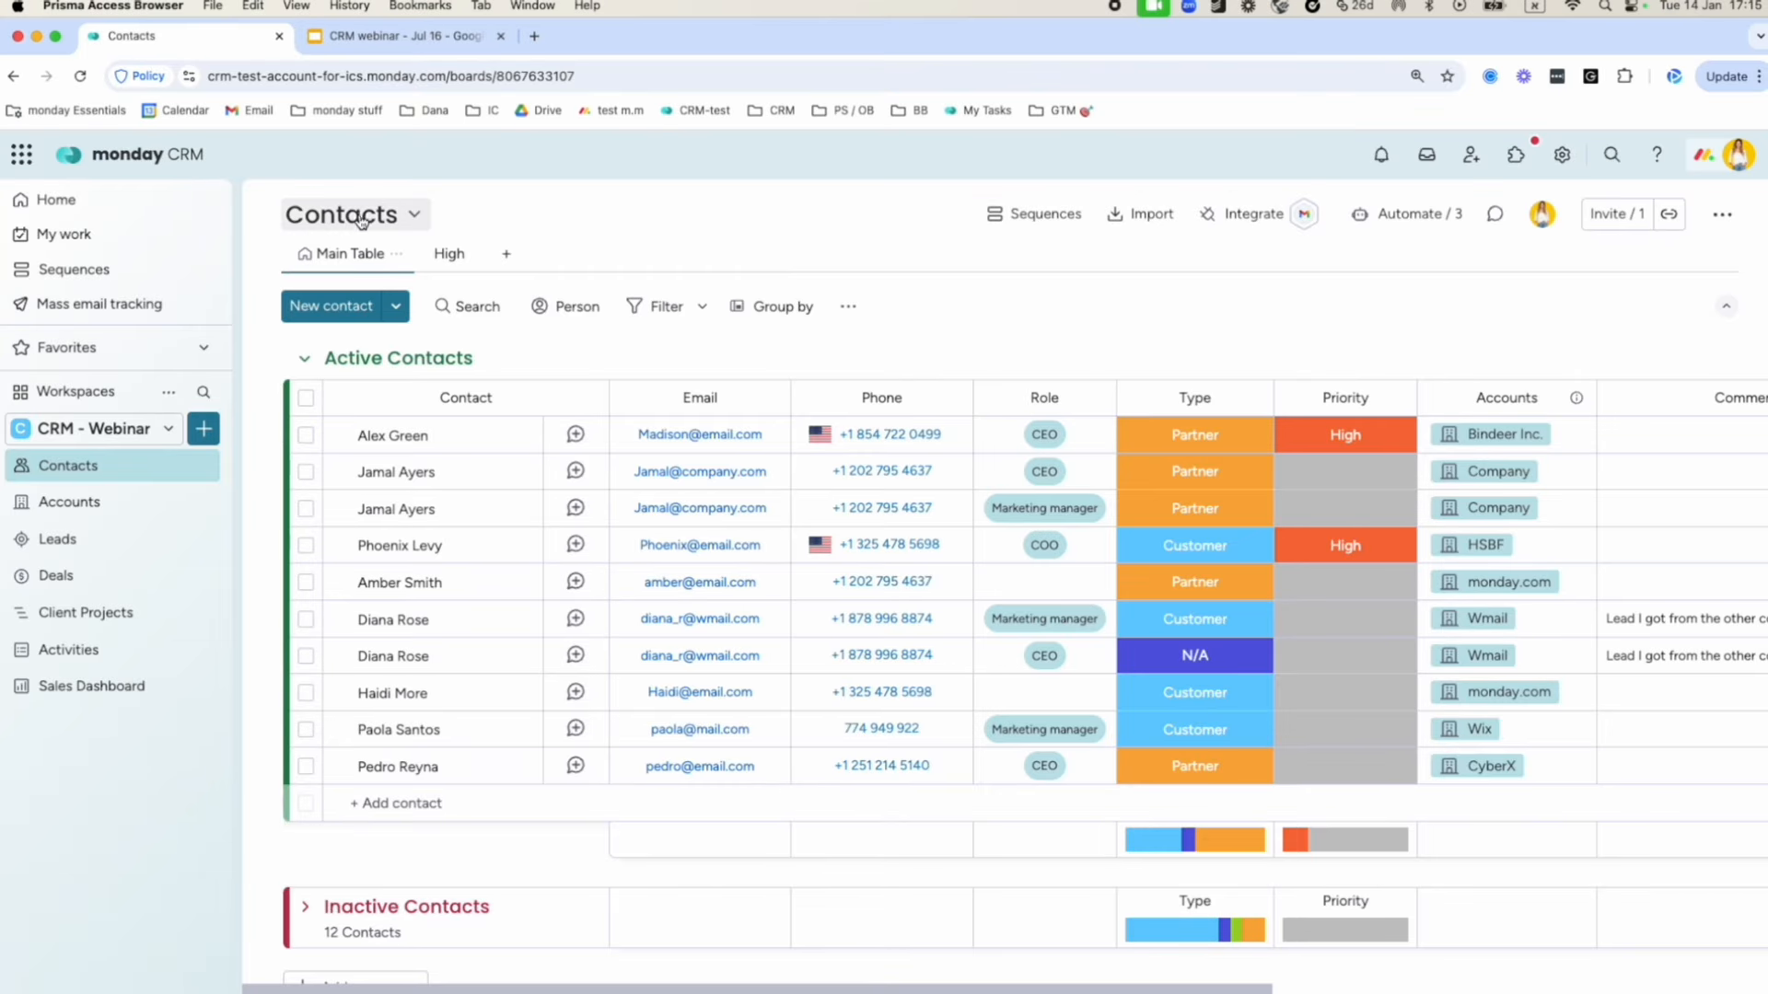
{"action": "left_click", "coordinate": [432, 343]}
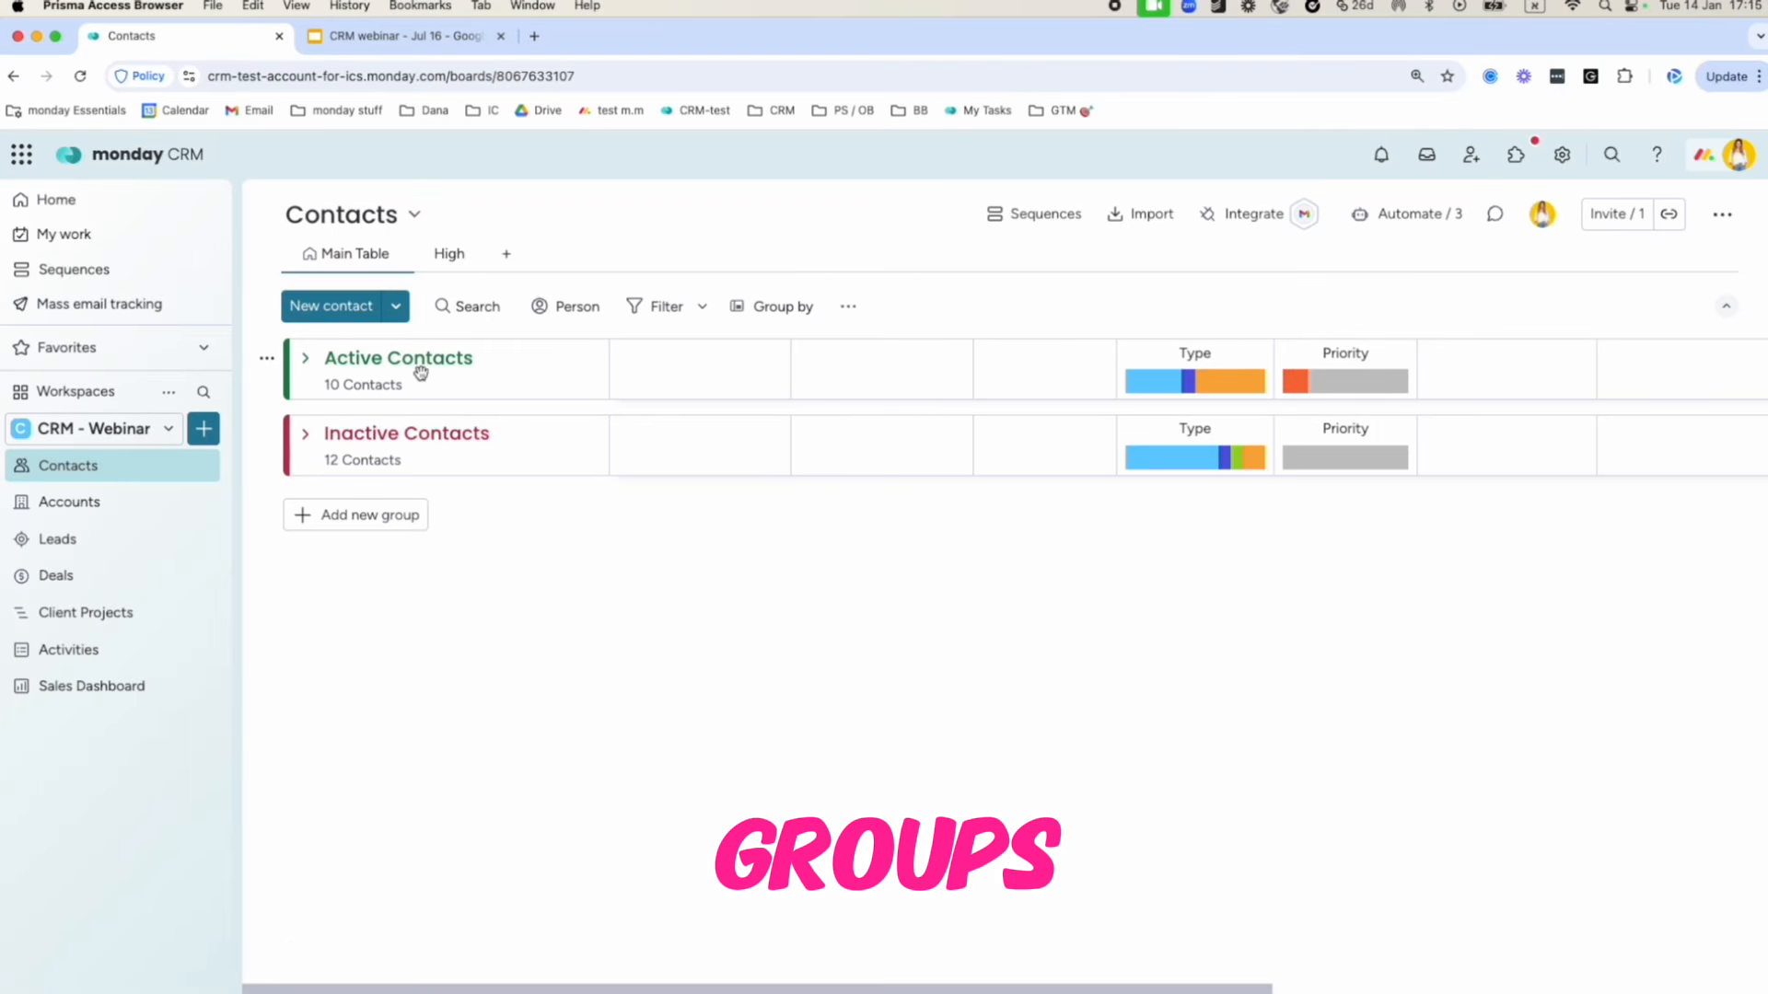
{"action": "left_click", "coordinate": [394, 358]}
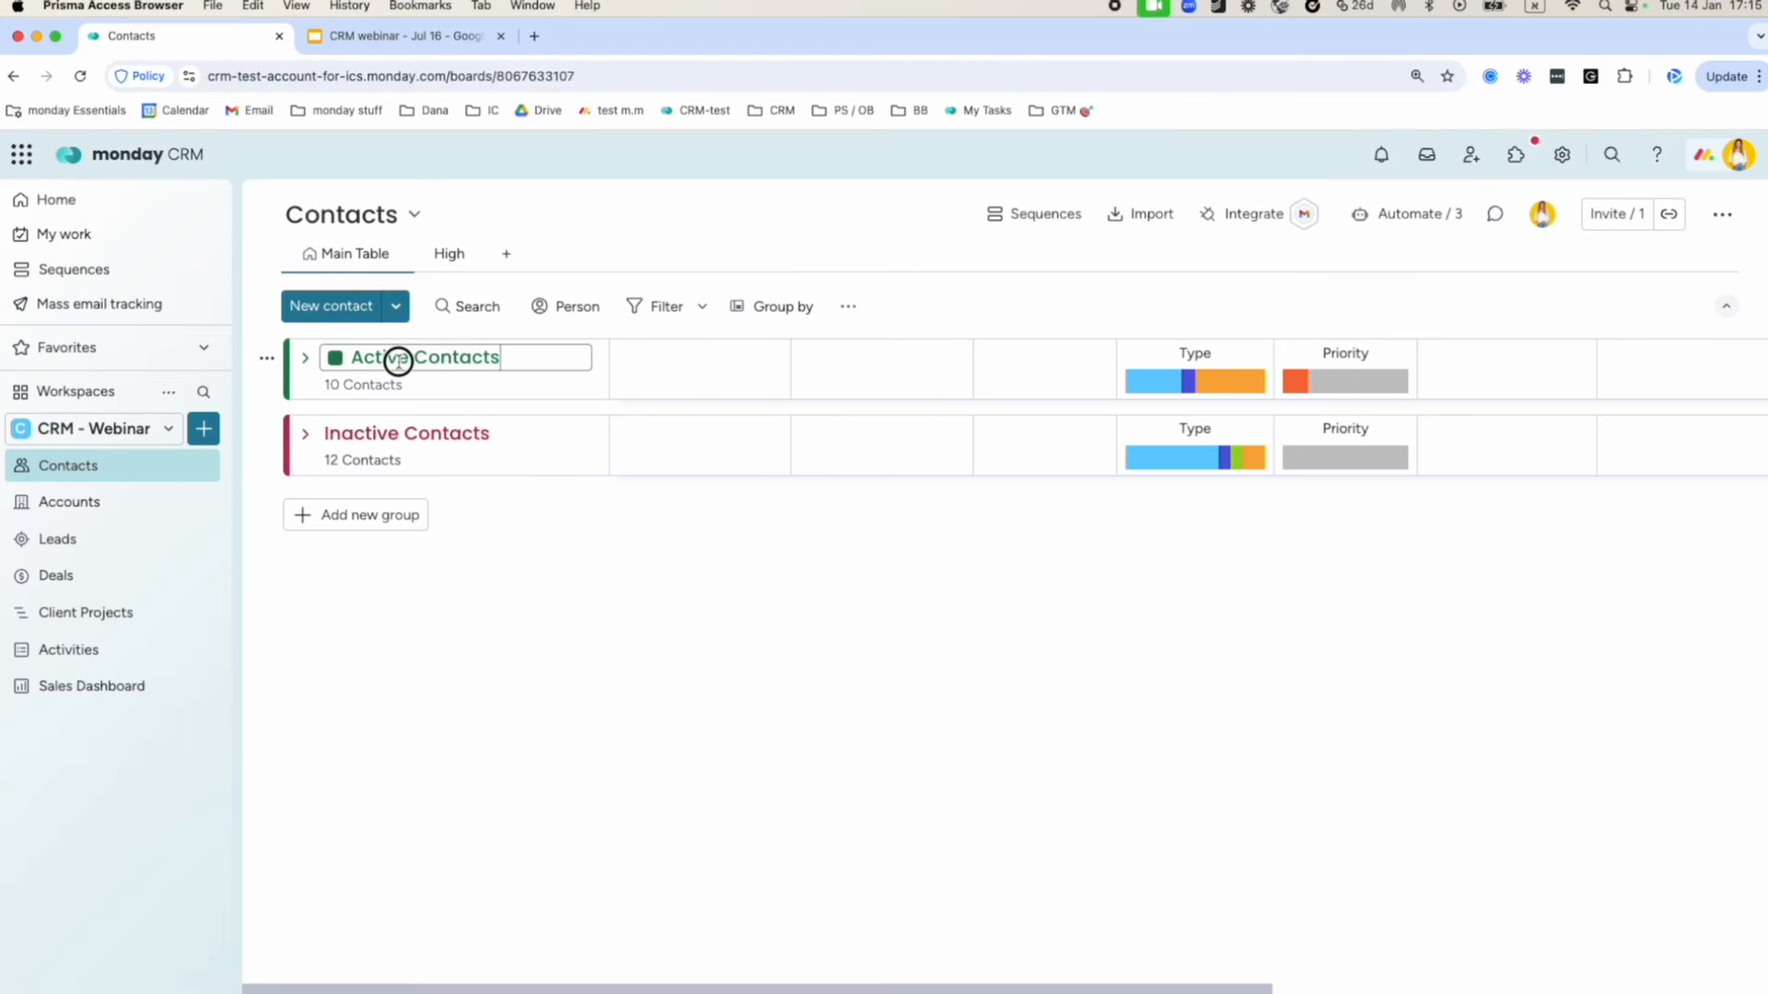
{"action": "left_click", "coordinate": [406, 430]}
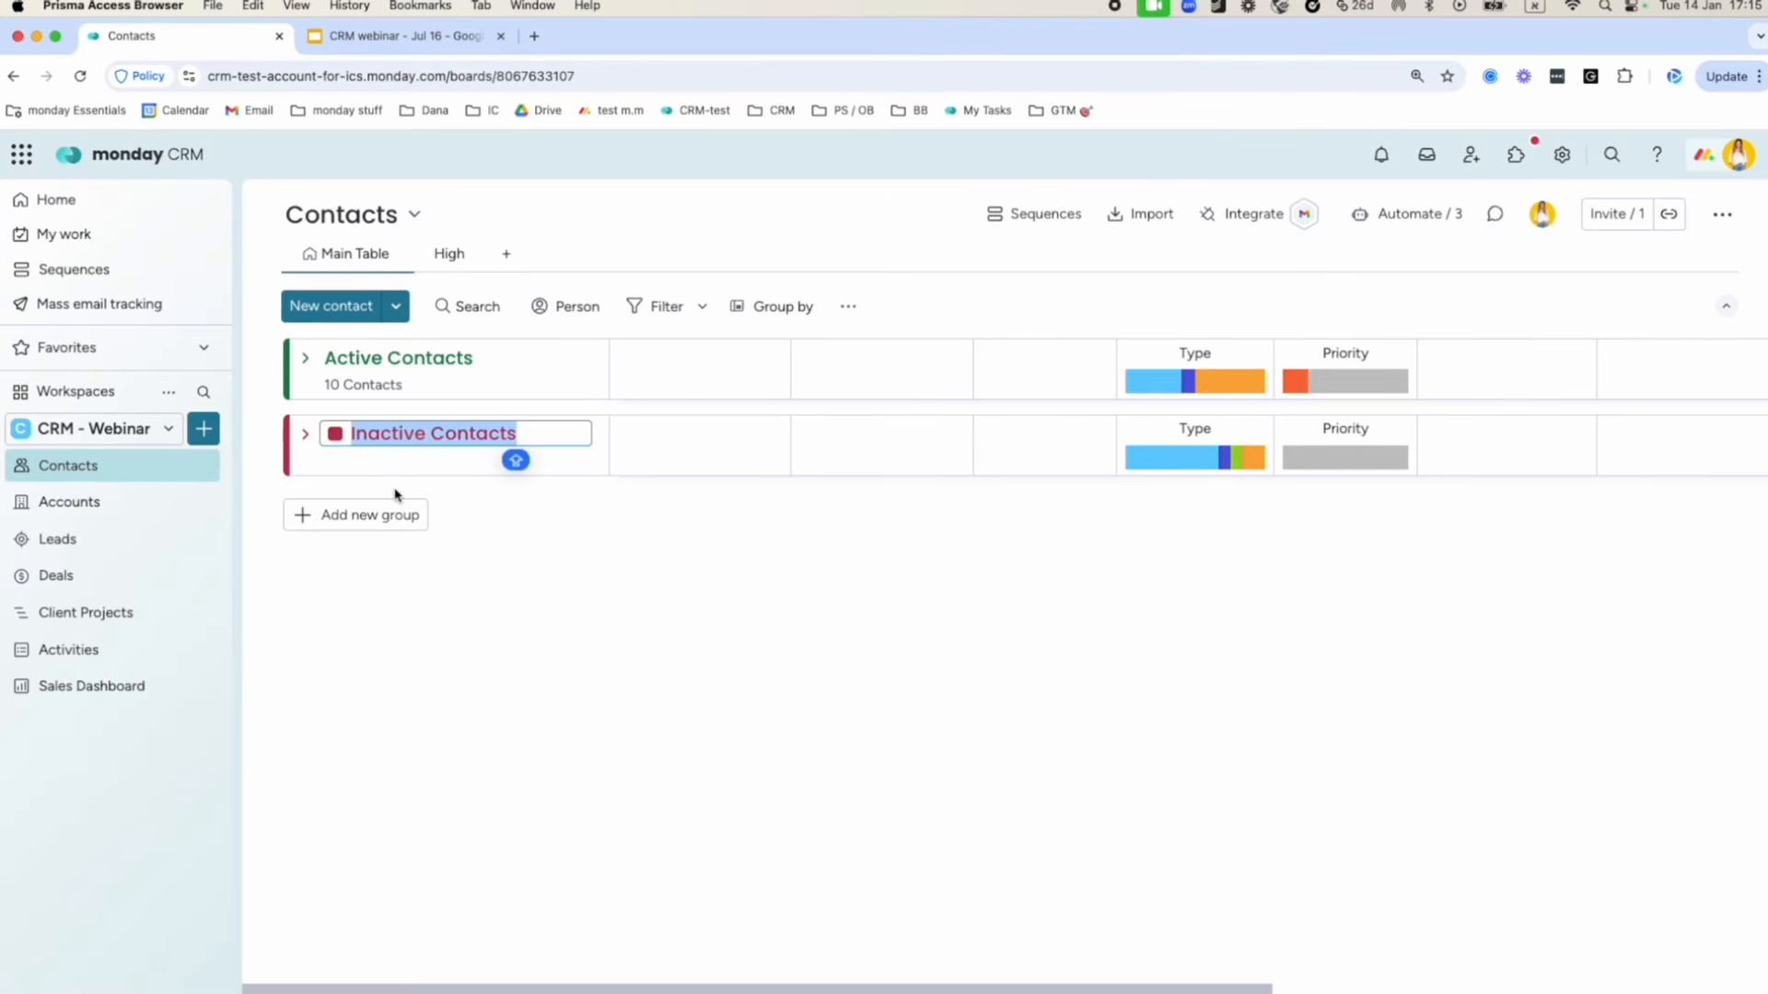
{"action": "left_click", "coordinate": [383, 516]}
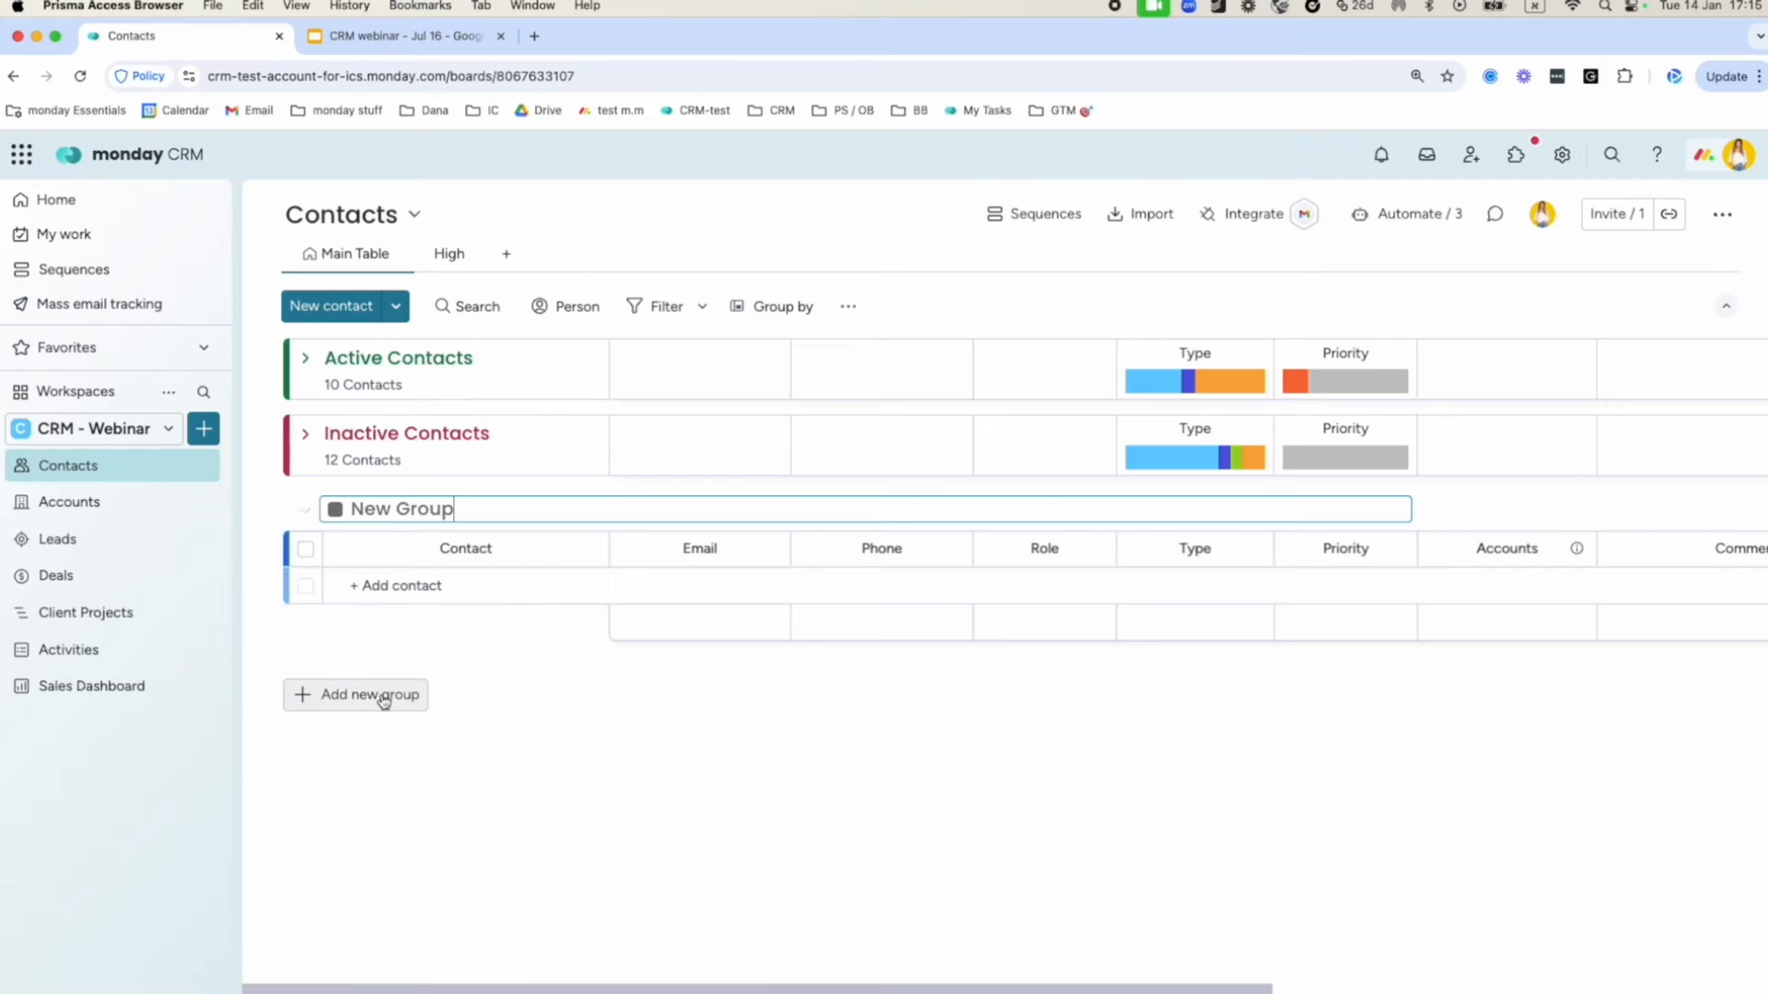
{"action": "left_click", "coordinate": [267, 512]}
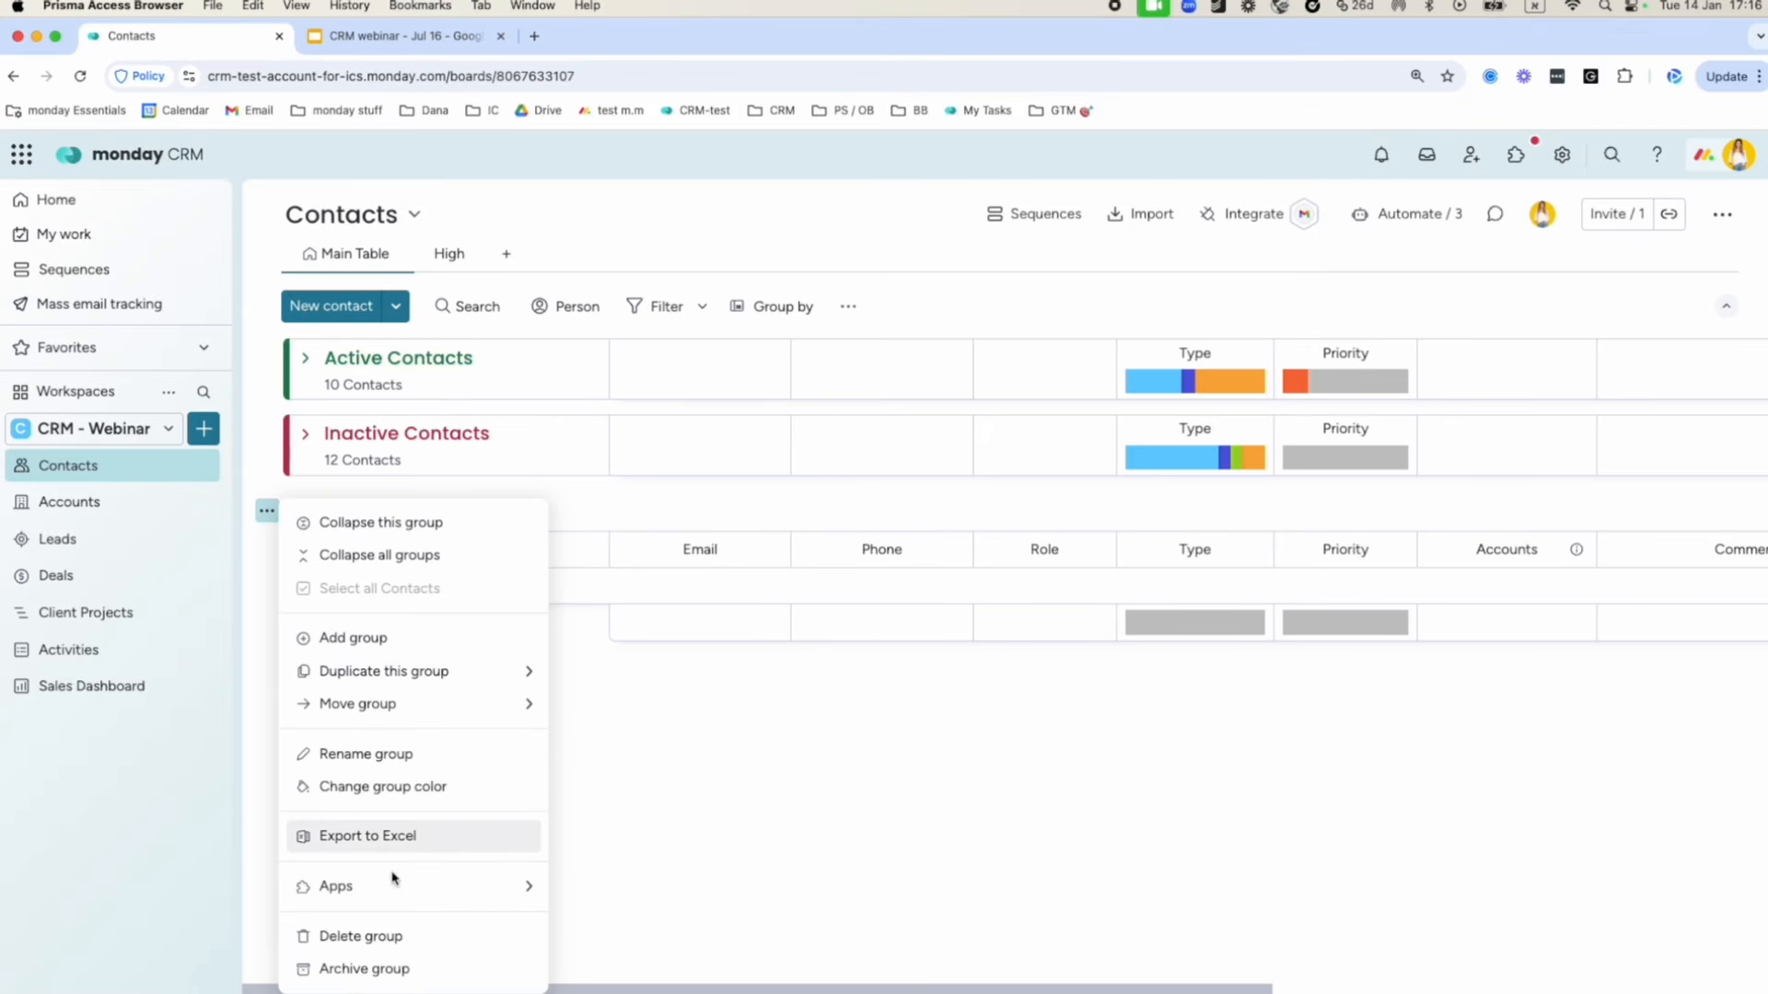
{"action": "left_click", "coordinate": [391, 934]}
{"action": "left_click", "coordinate": [1057, 629]}
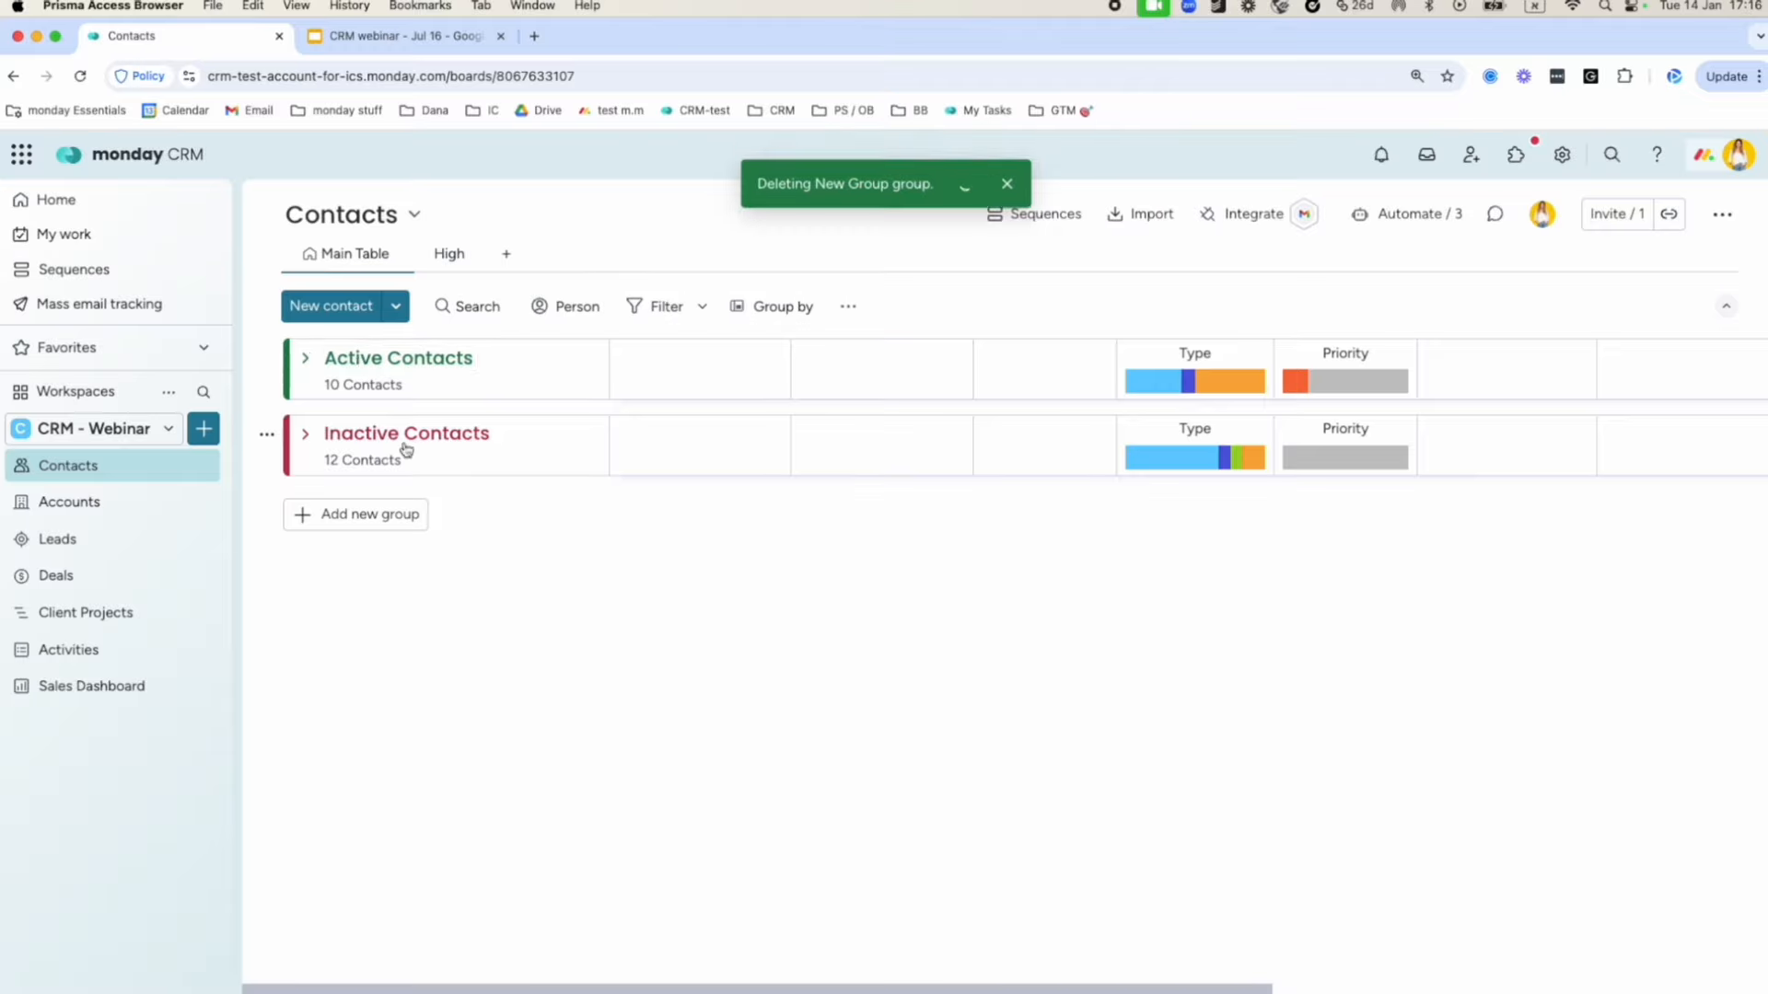
{"action": "left_click", "coordinate": [362, 357]}
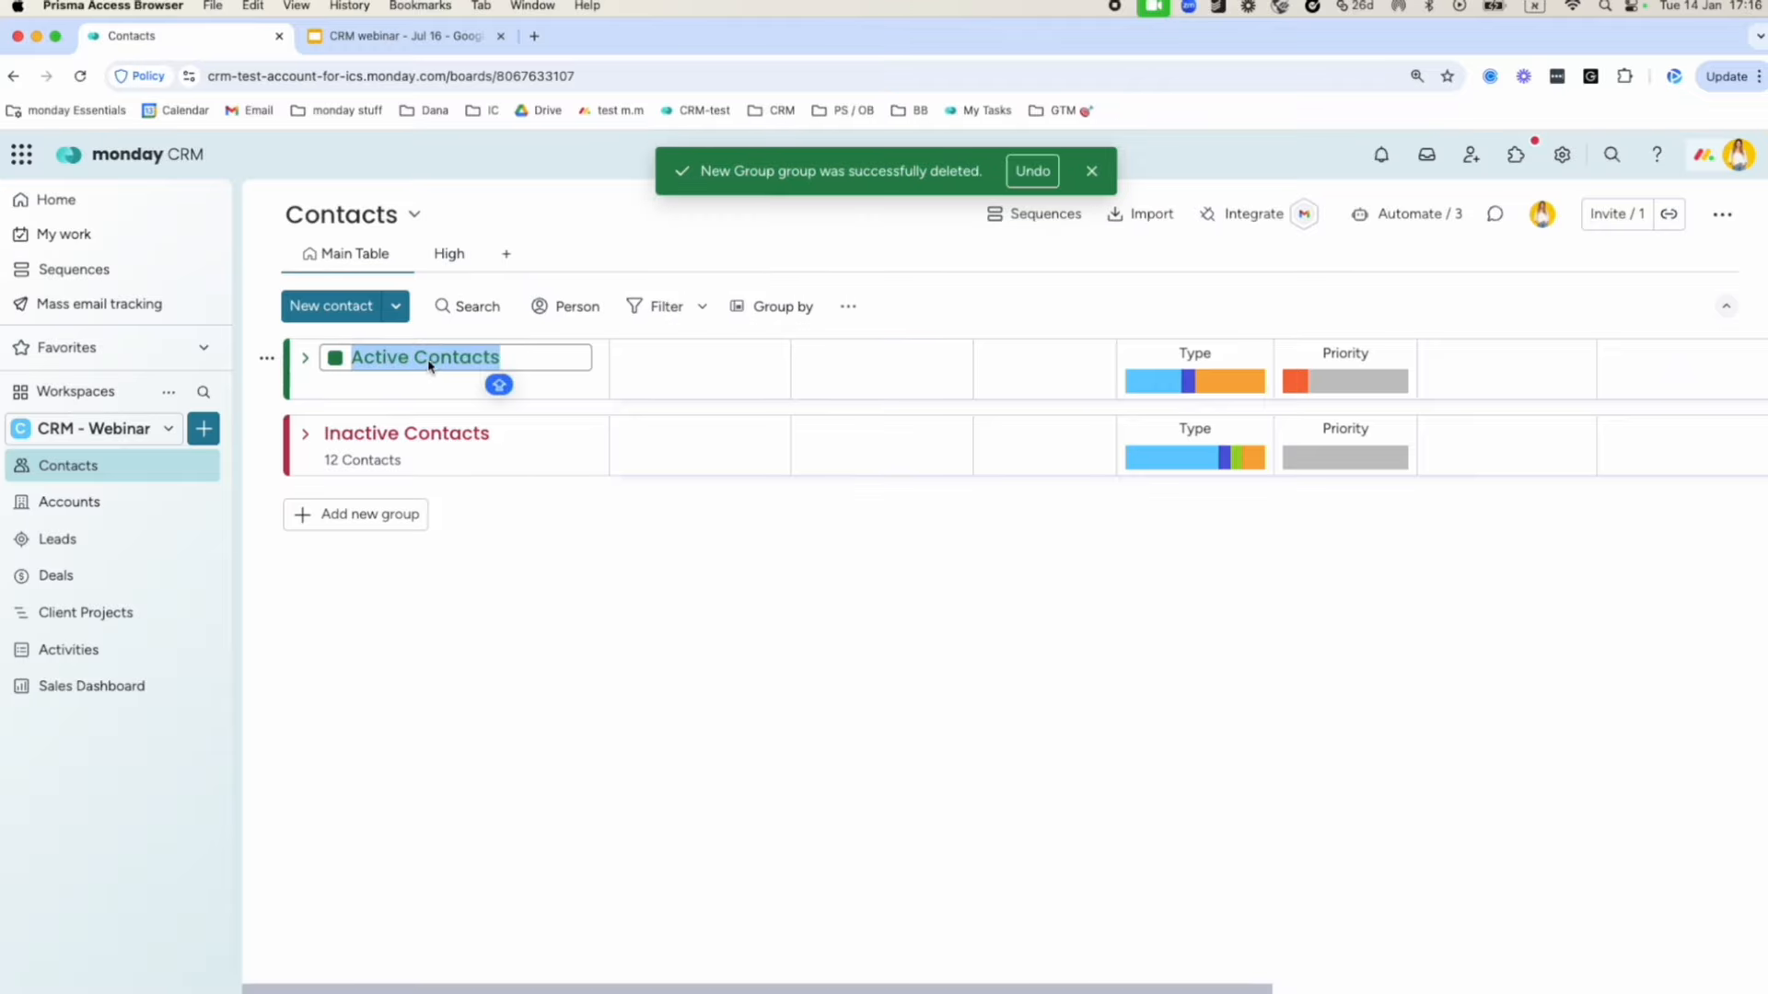
{"action": "left_click", "coordinate": [391, 433]}
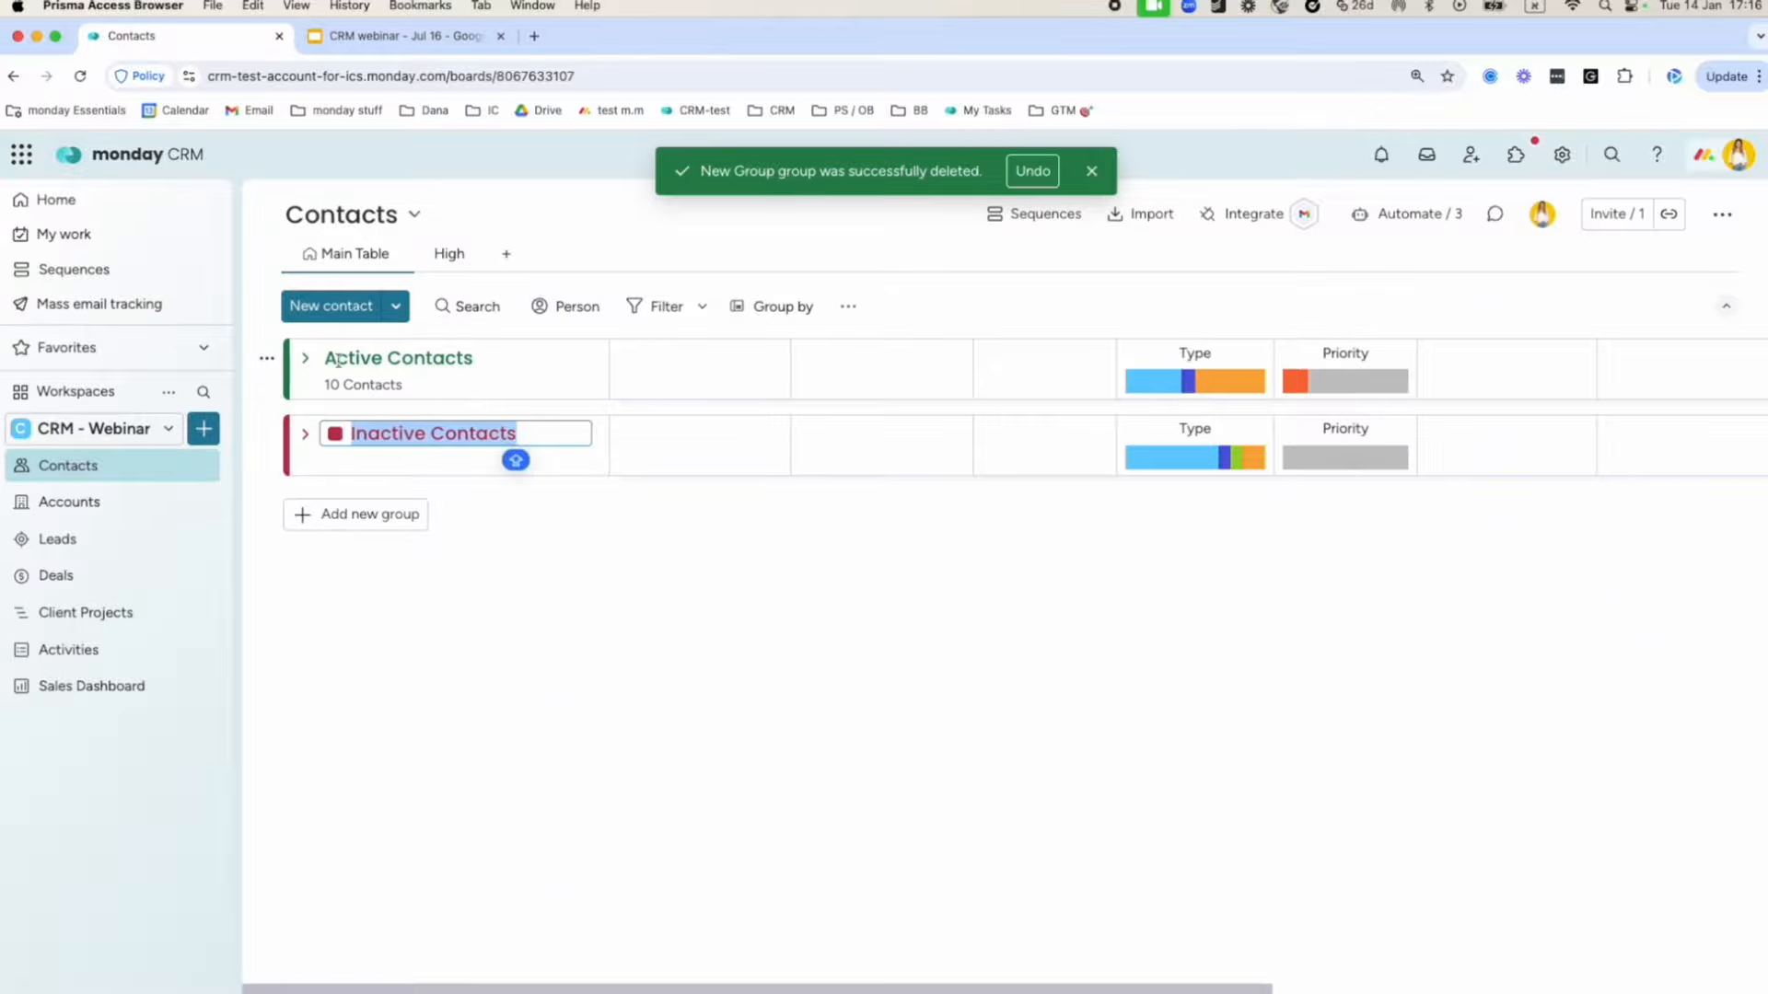
{"action": "left_click", "coordinate": [307, 358]}
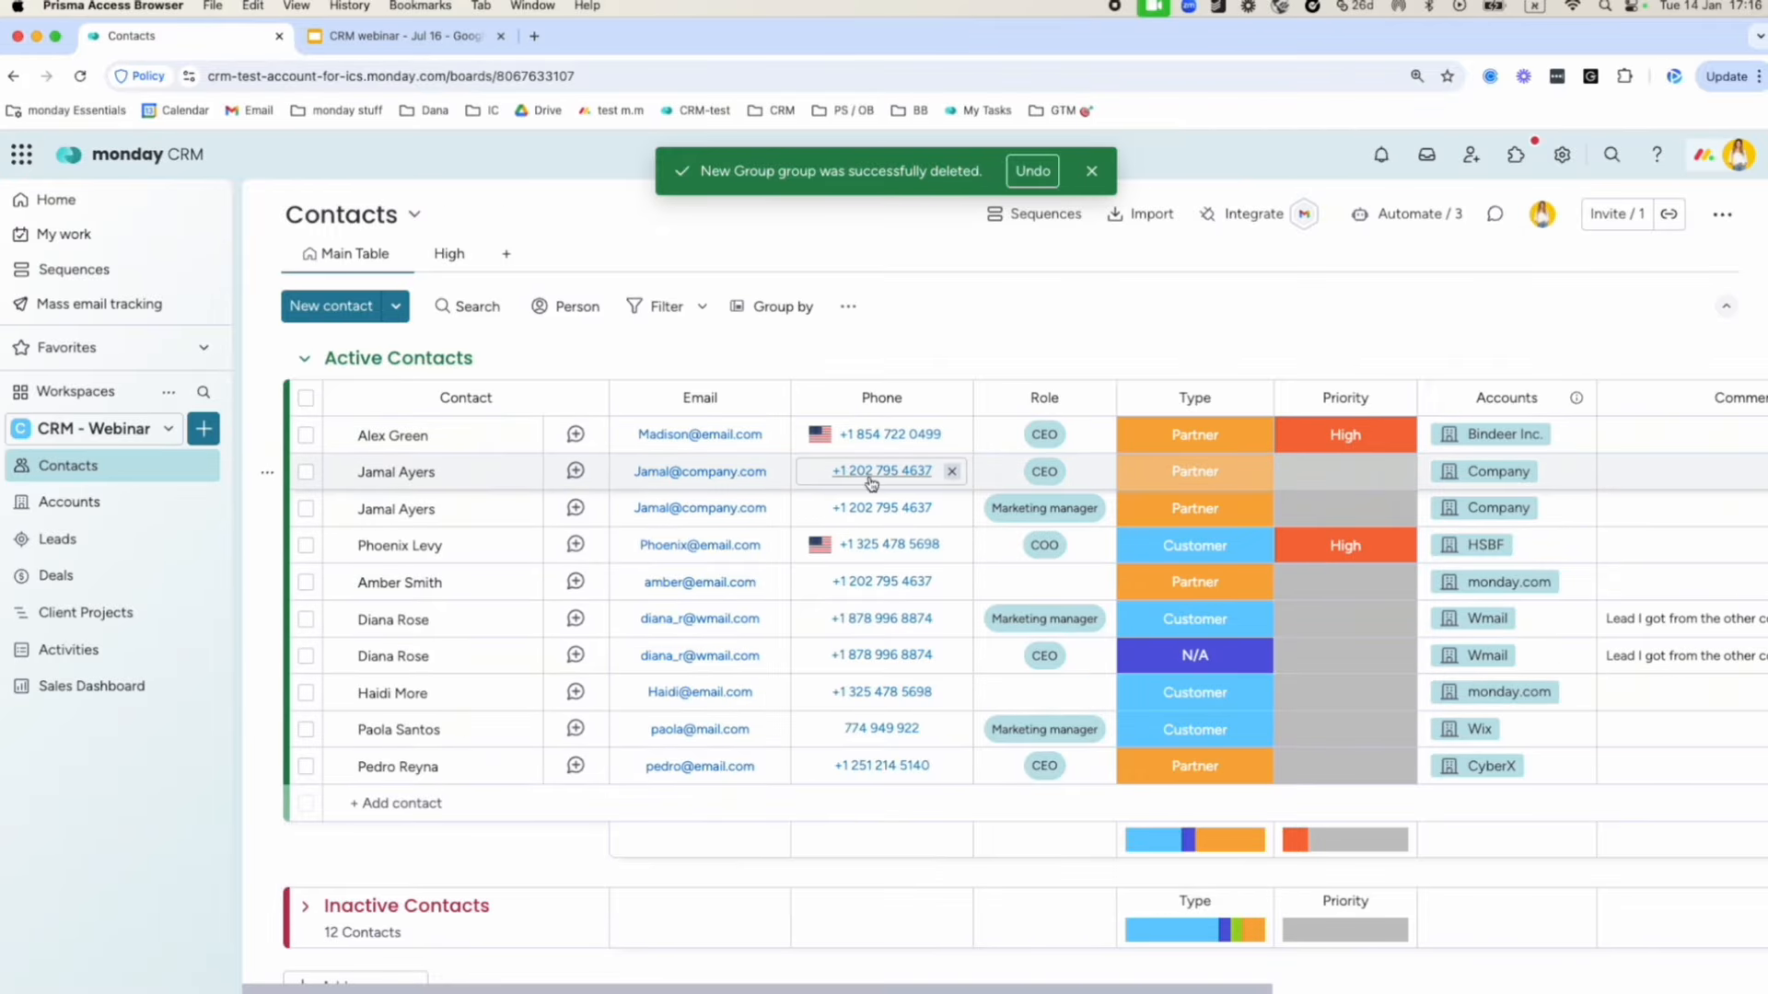
Dismiss the group-deleted notice and review the first contact's Role labels, including CIO, and Type, left as Partner.
{"action": "left_click", "coordinate": [1092, 171]}
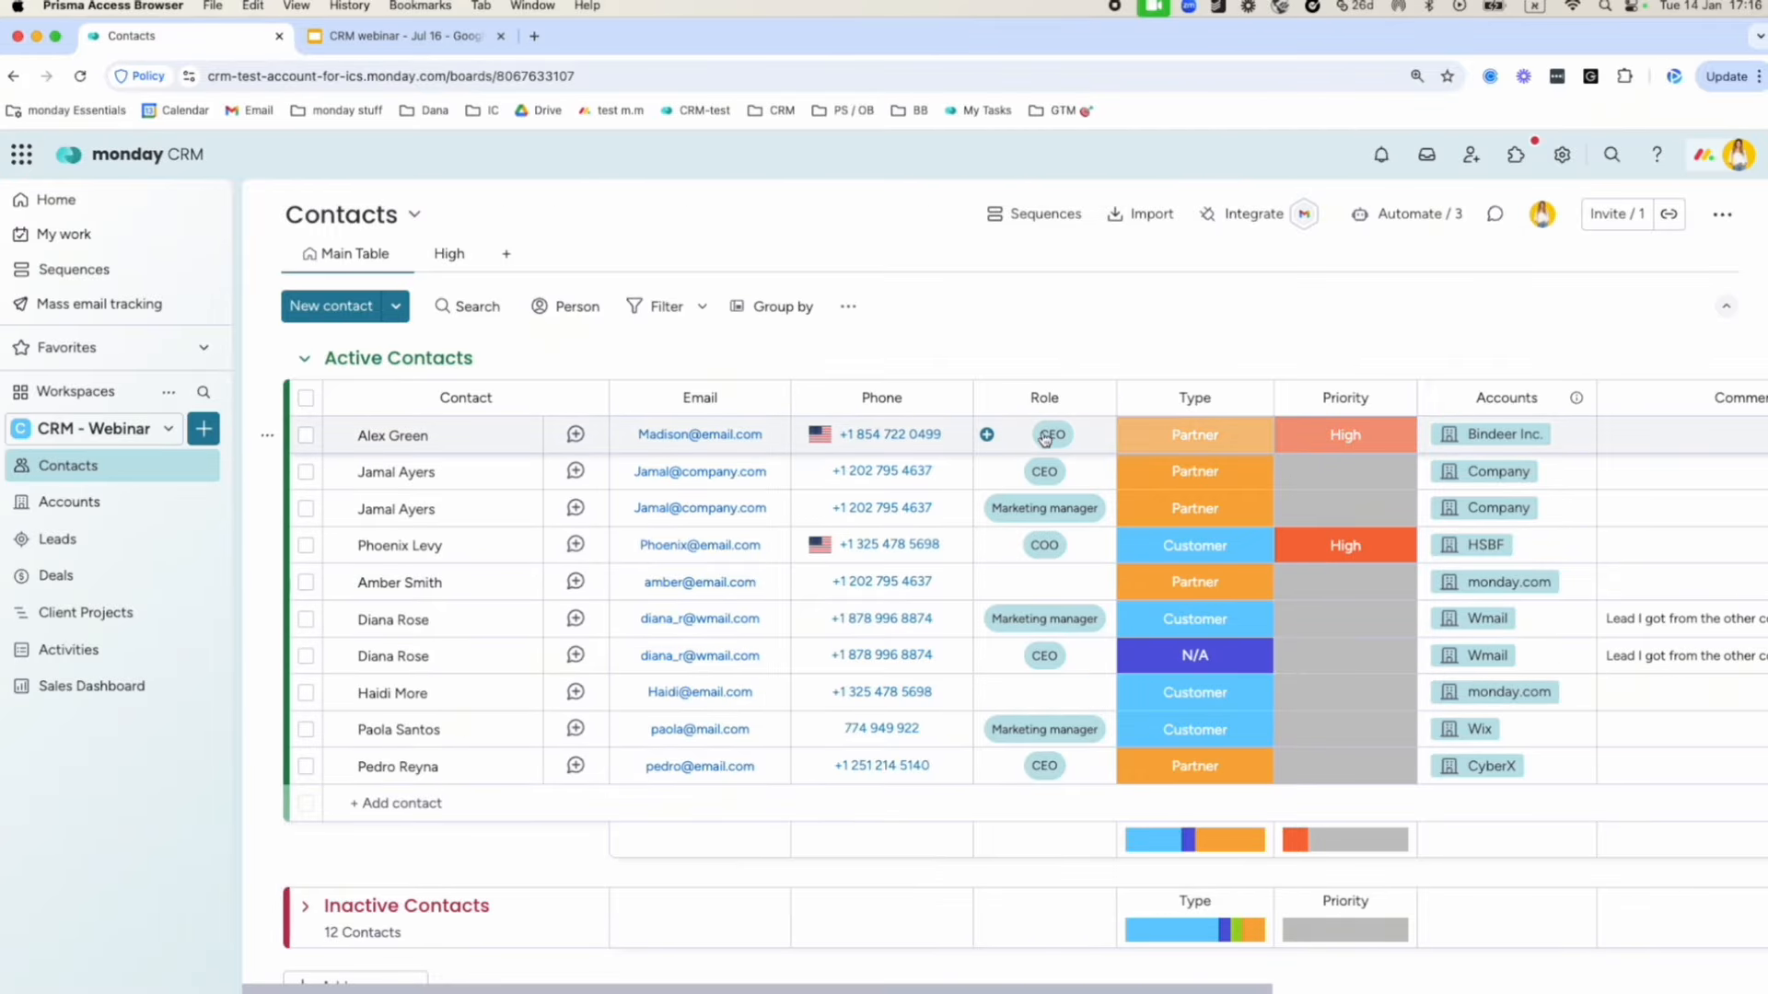
{"action": "scroll", "coordinate": [1004, 445], "scroll_direction": "right", "scroll_amount": 5}
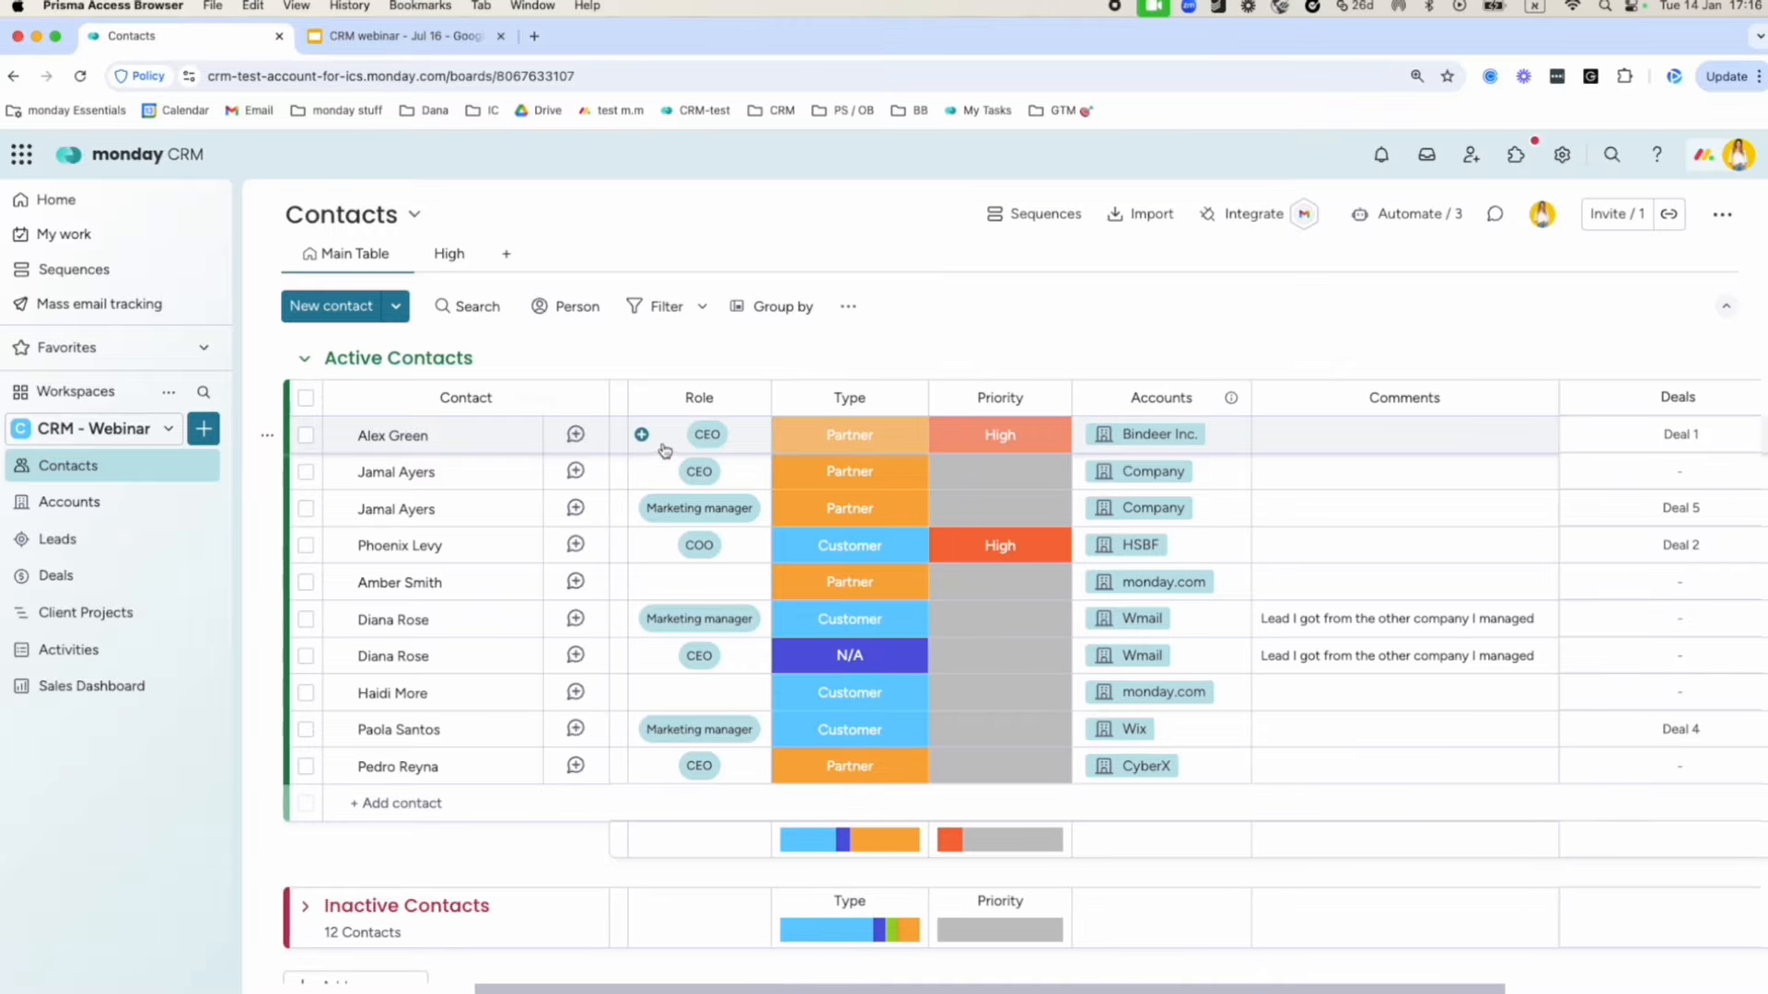
{"action": "left_click", "coordinate": [665, 440]}
{"action": "left_click", "coordinate": [700, 734]}
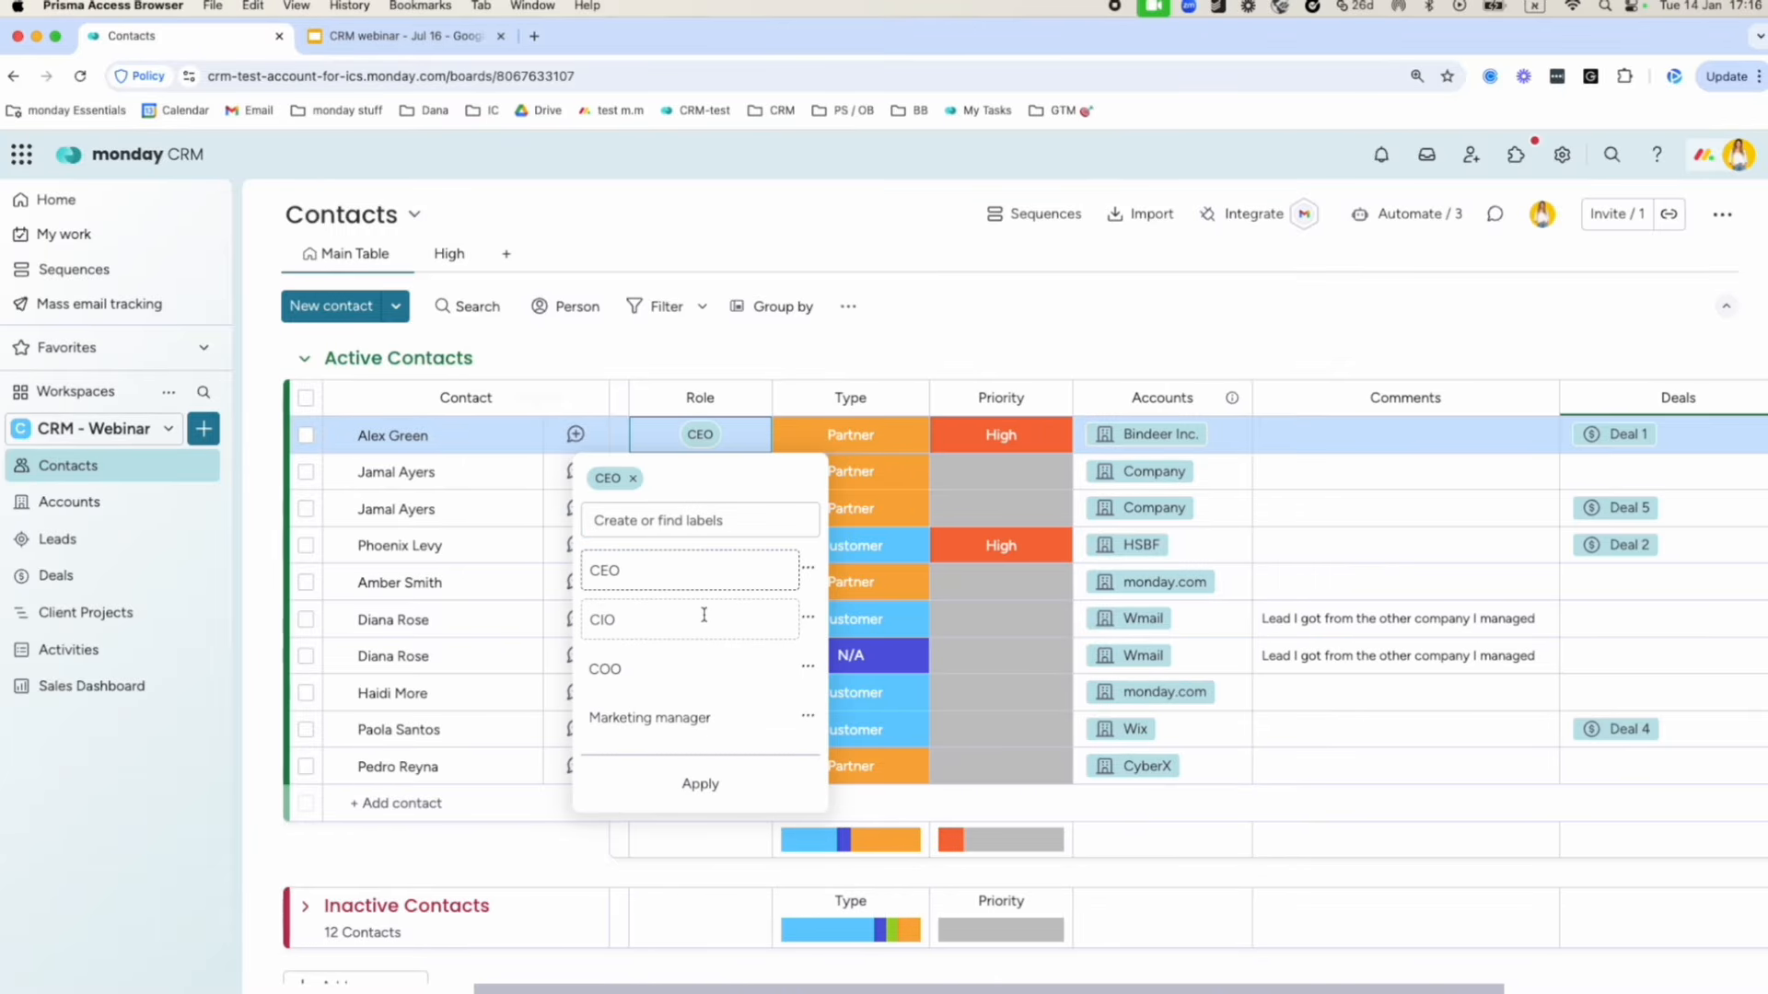
{"action": "left_click", "coordinate": [653, 616]}
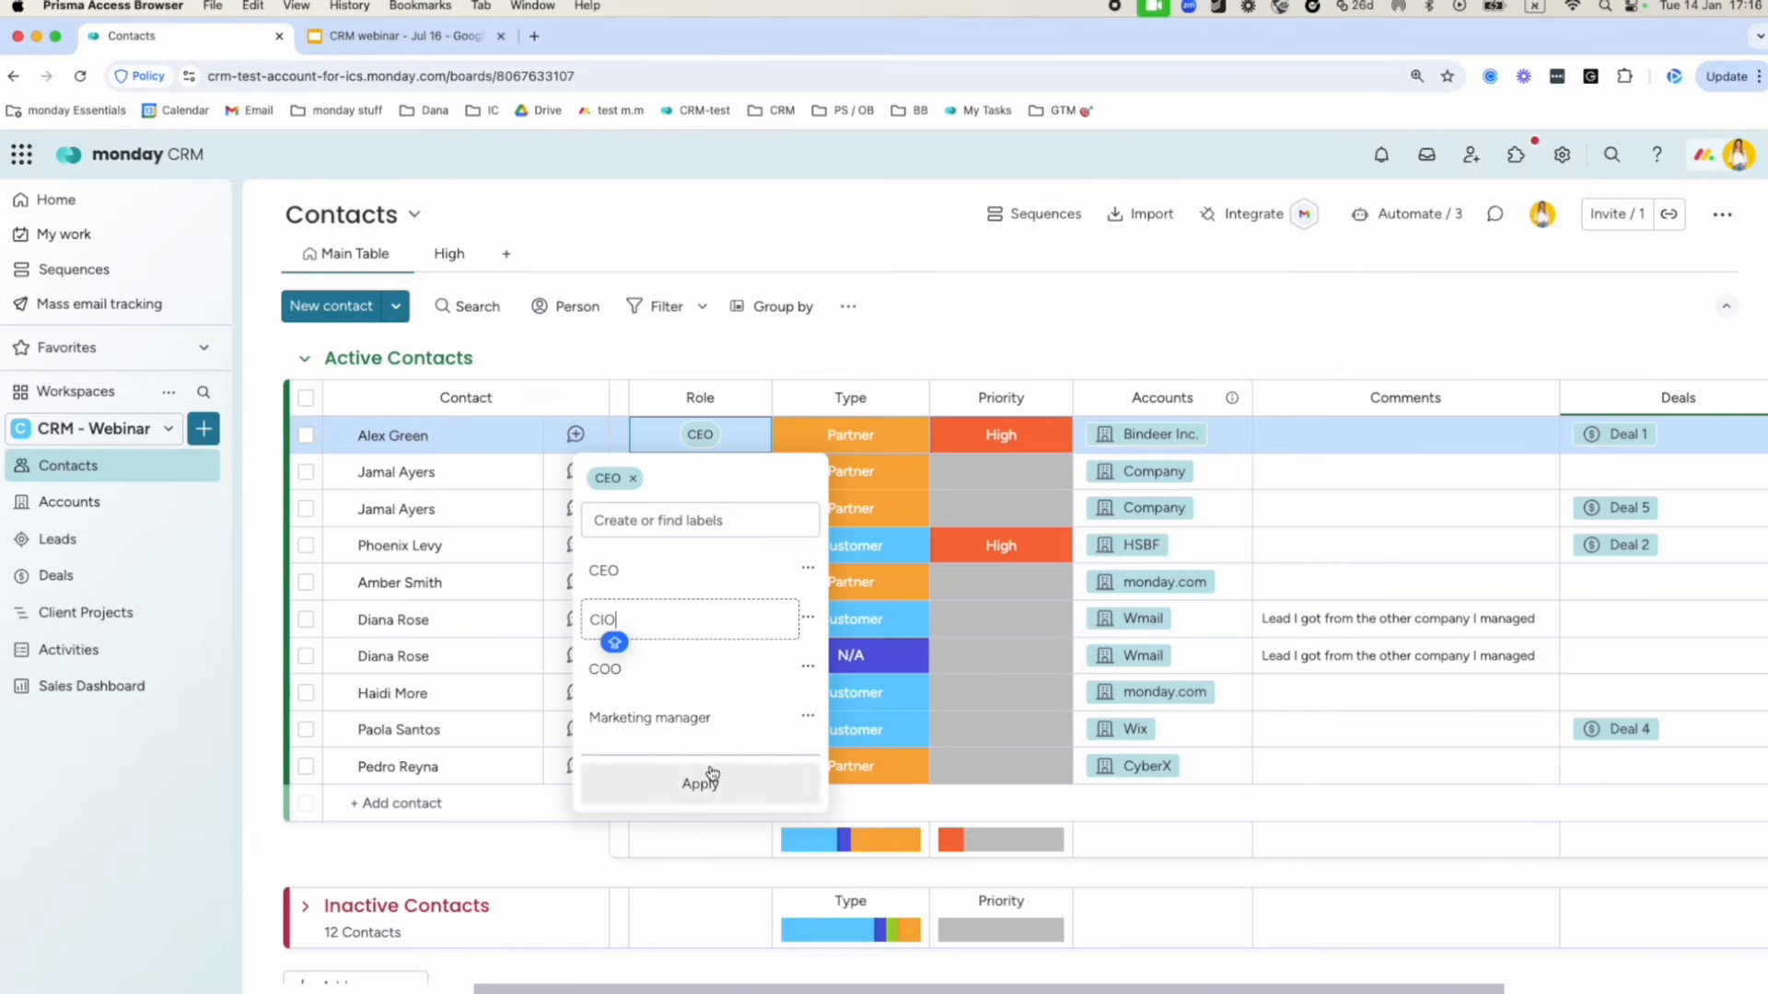
{"action": "left_click", "coordinate": [751, 413]}
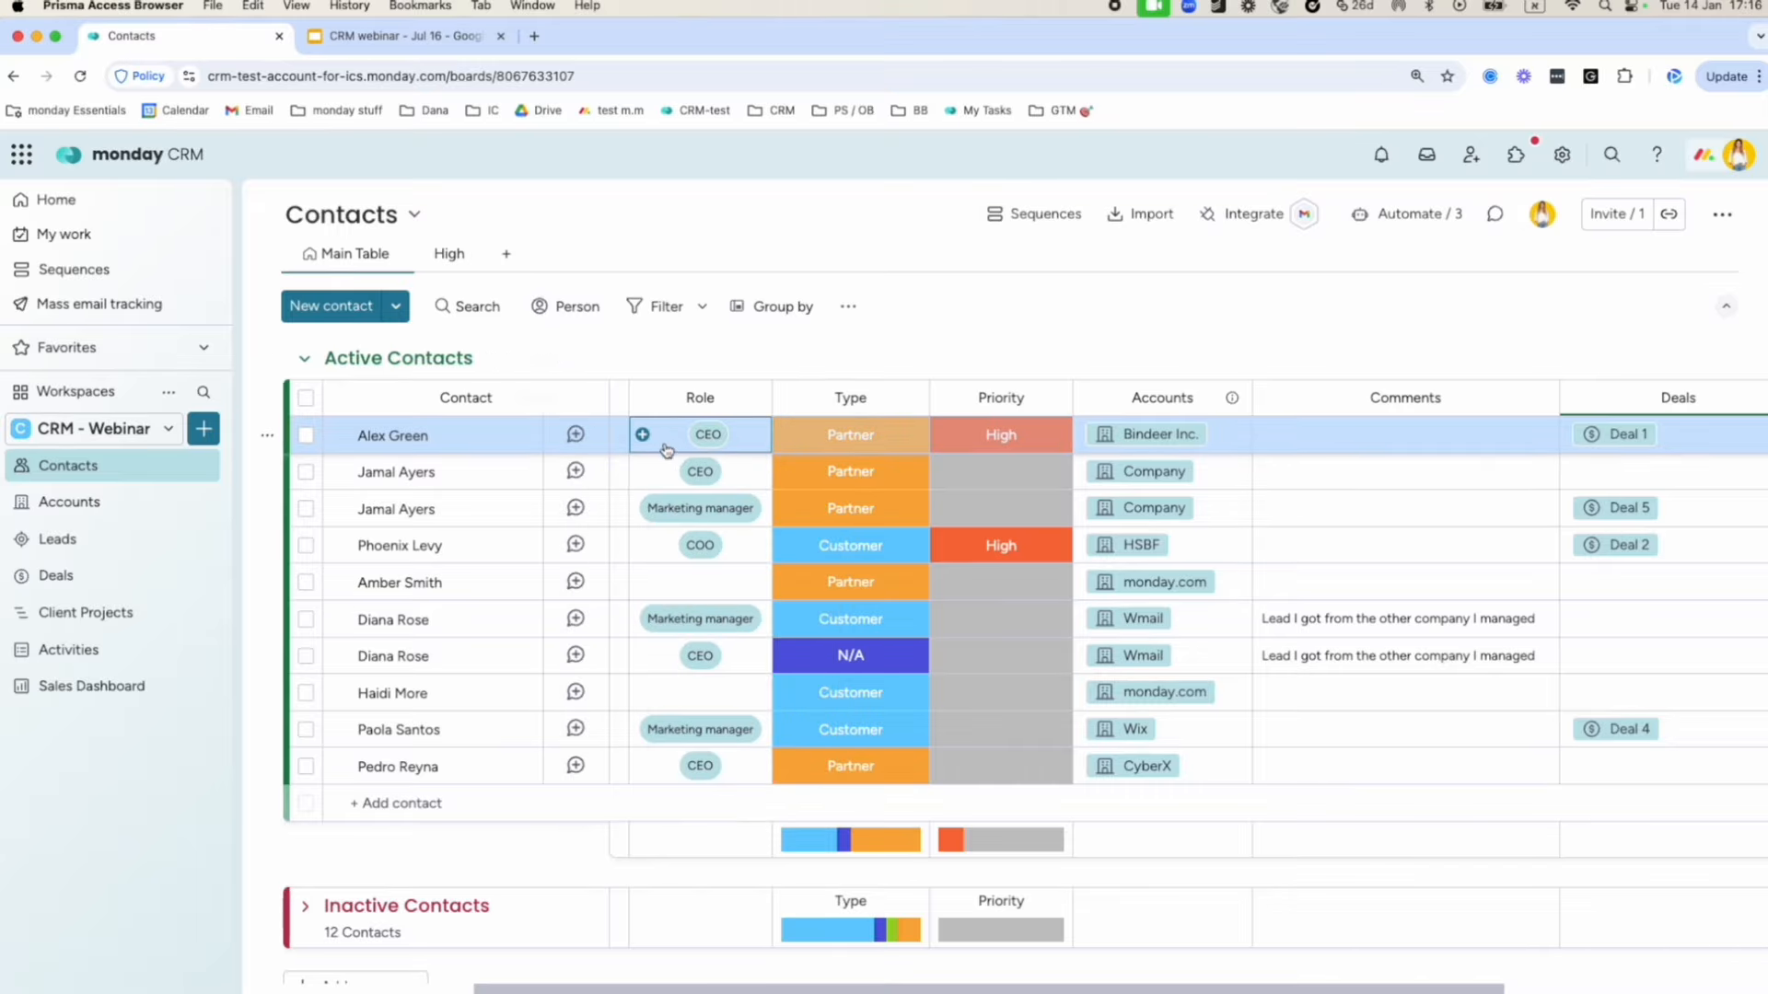
{"action": "left_click", "coordinate": [860, 442]}
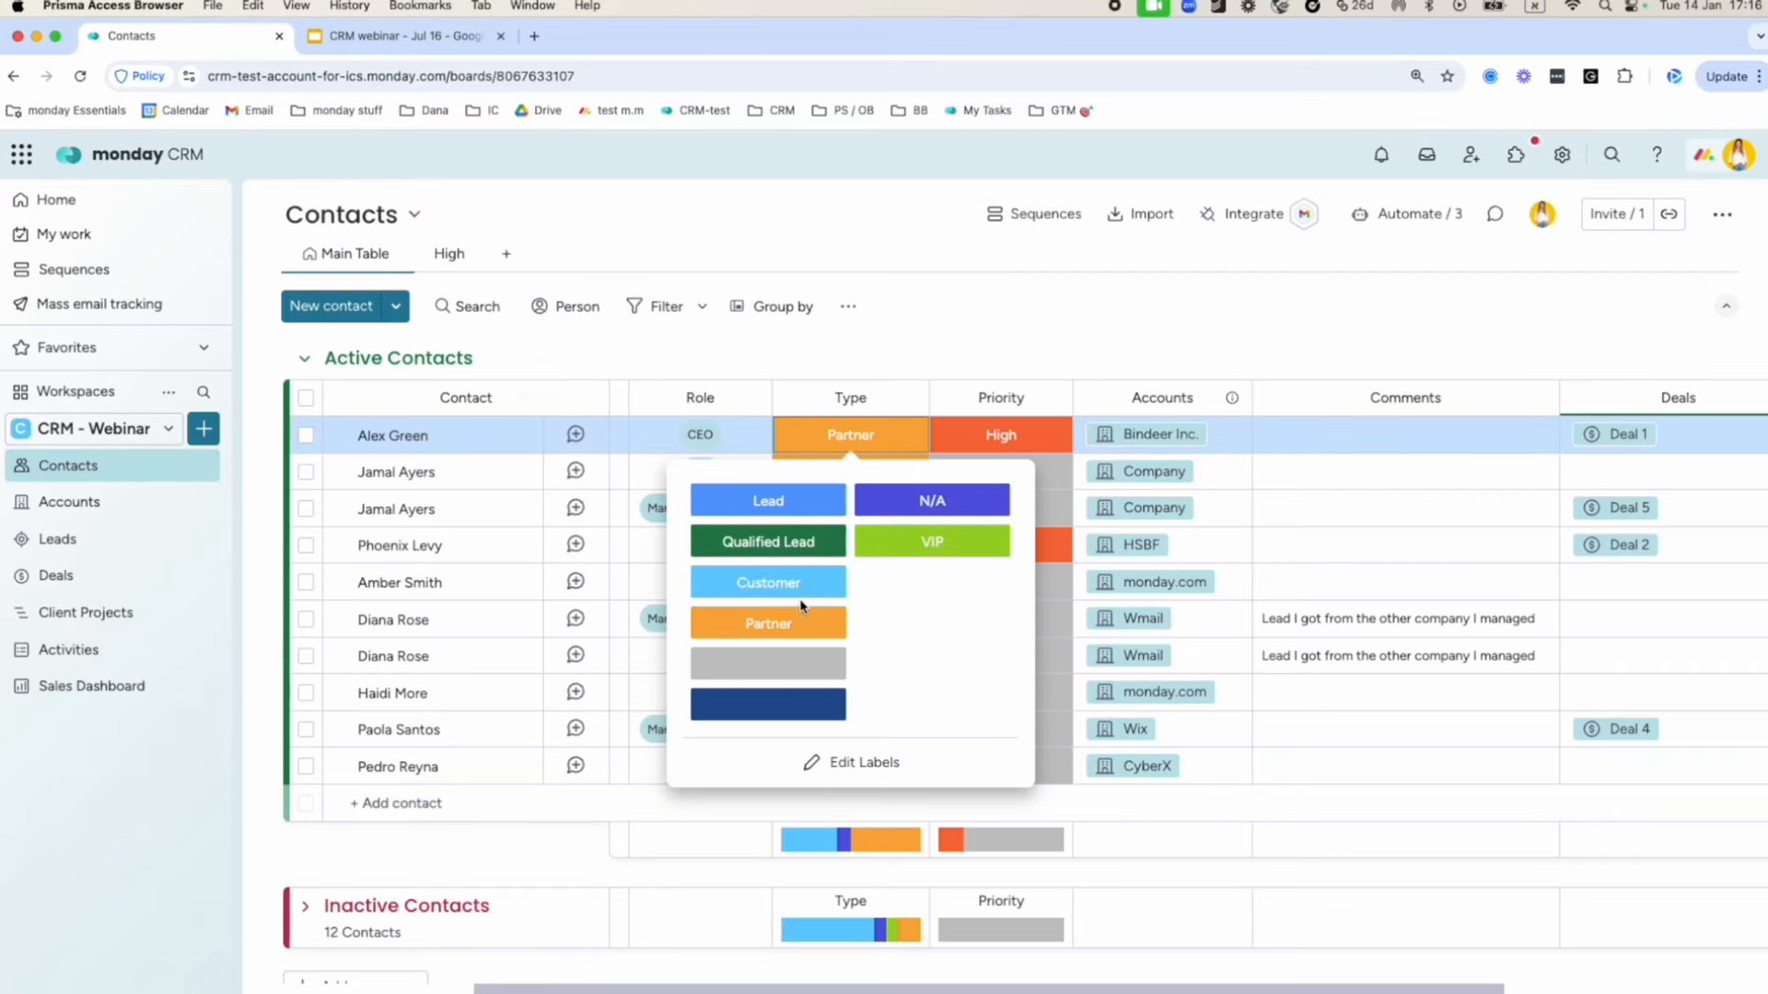
{"action": "left_click", "coordinate": [1135, 332]}
Edit the first two contacts' names, then deselect the row and scroll across the columns.
{"action": "scroll", "coordinate": [761, 489], "scroll_direction": "right", "scroll_amount": 5}
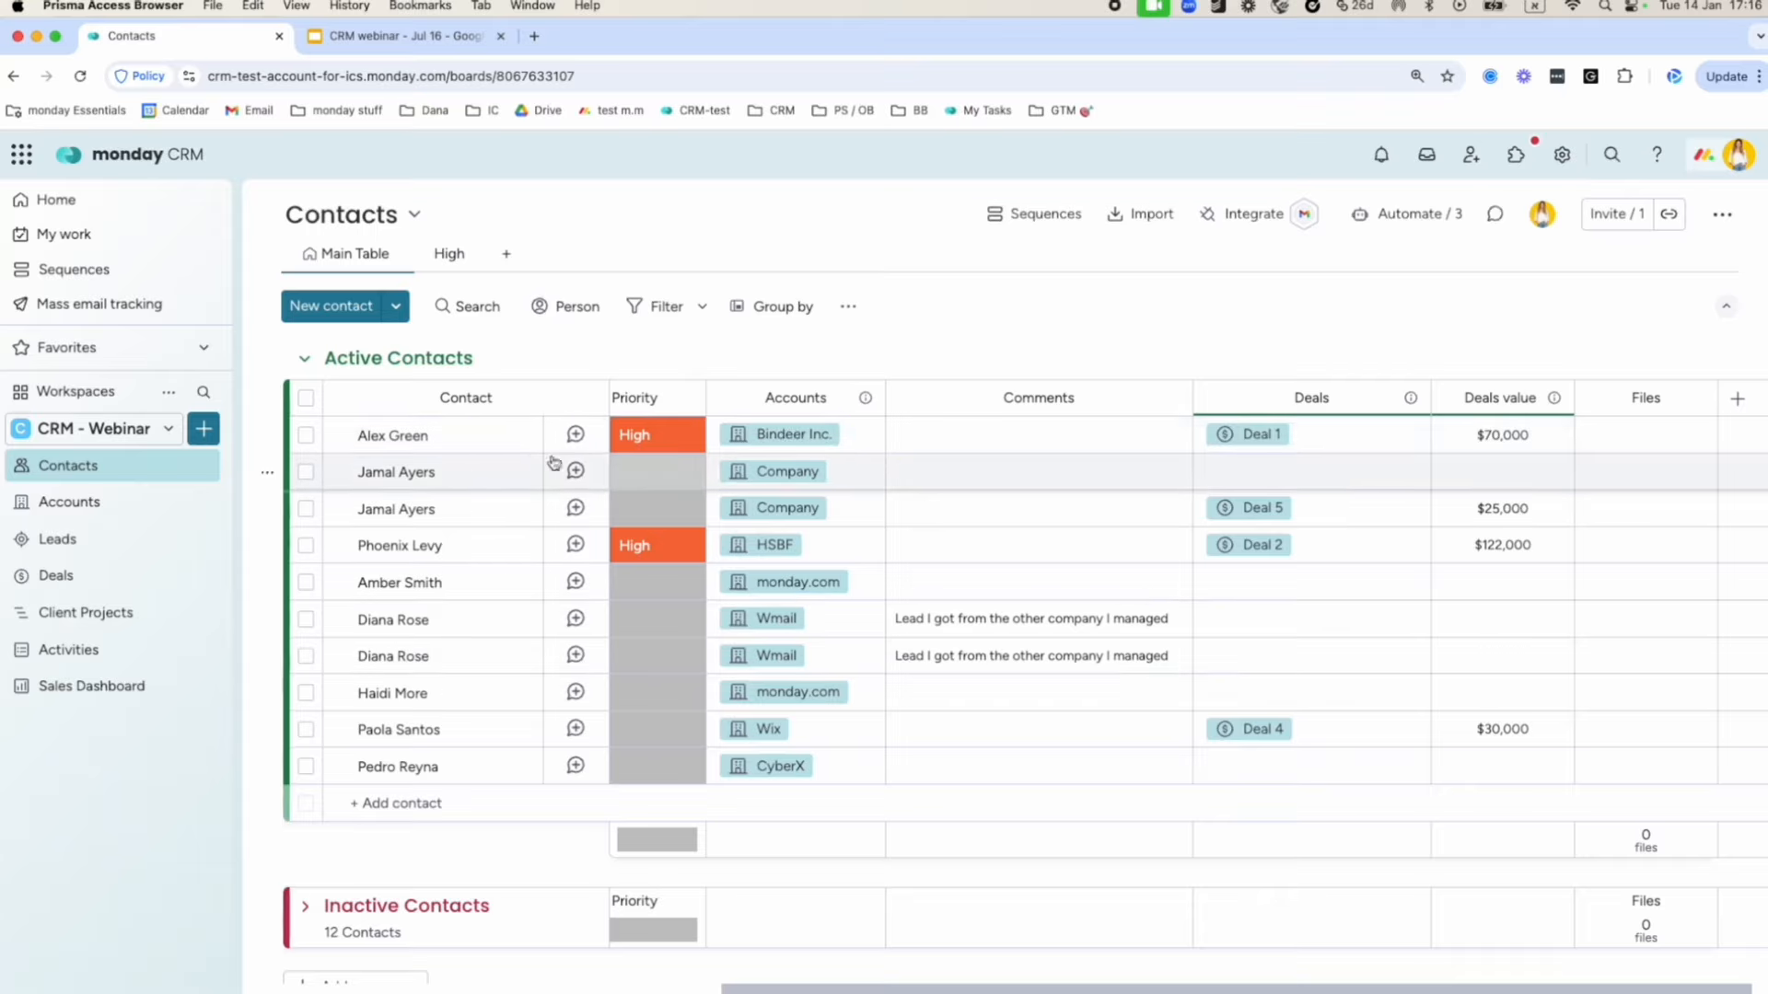
{"action": "left_click", "coordinate": [385, 440]}
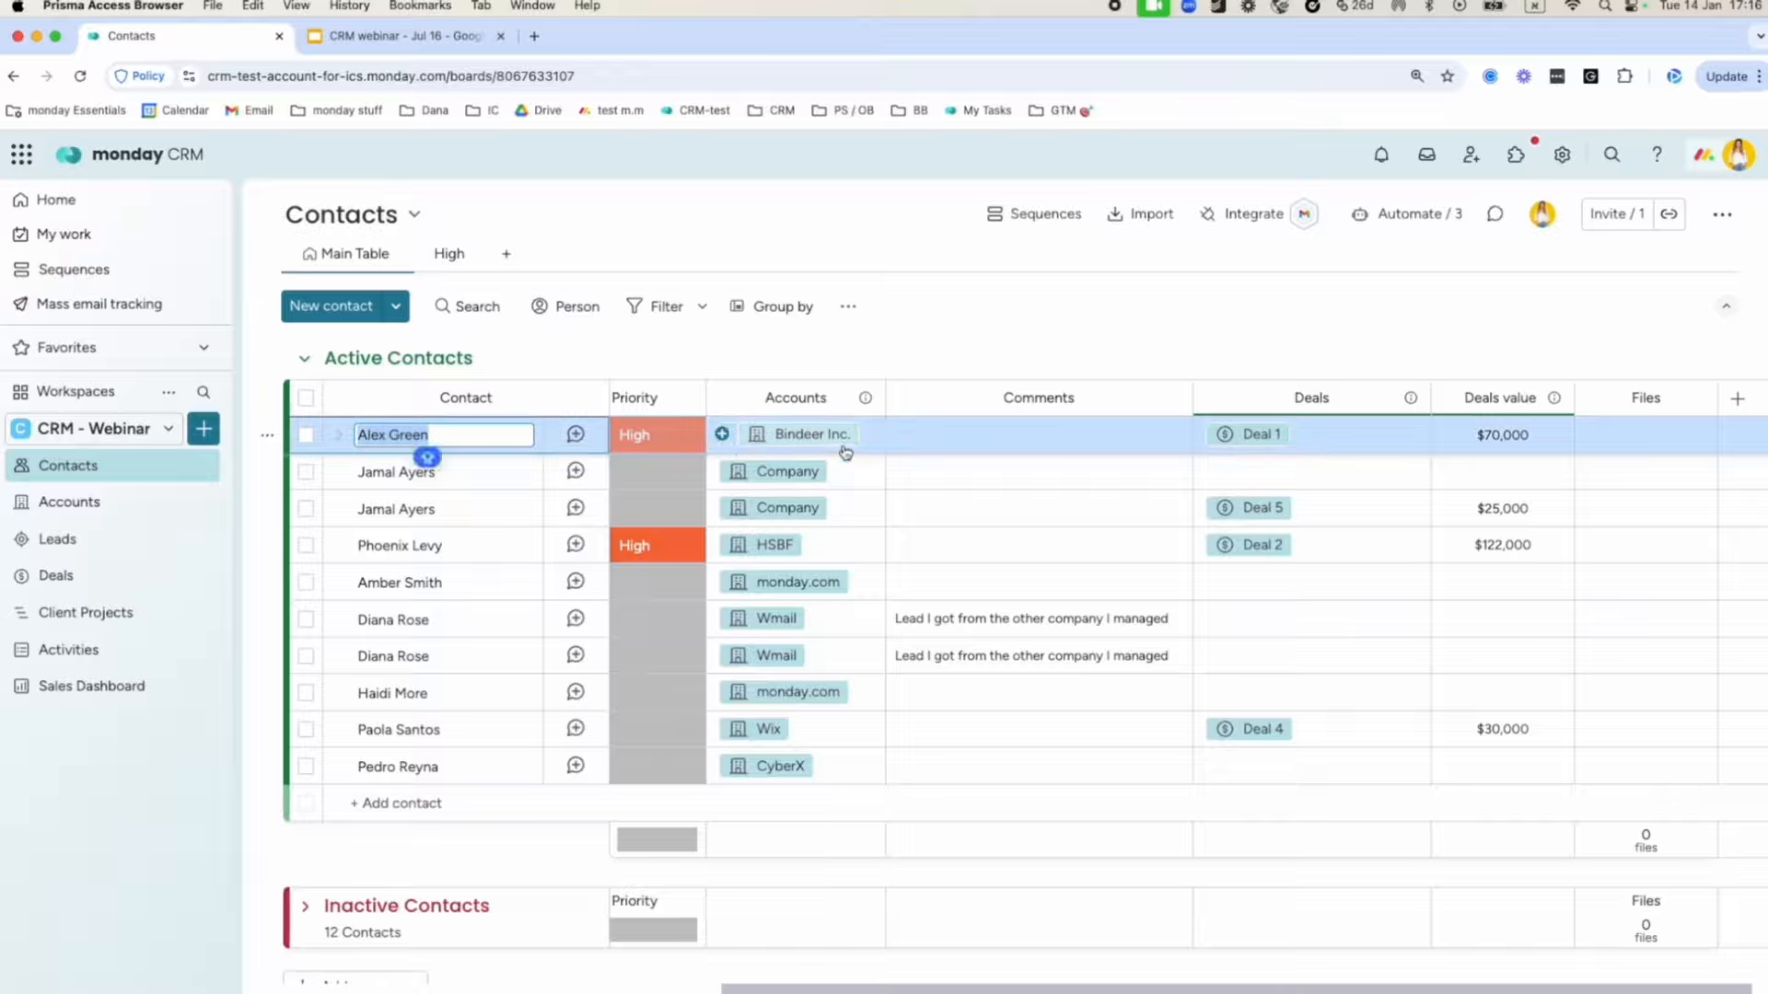
{"action": "left_click", "coordinate": [410, 583]}
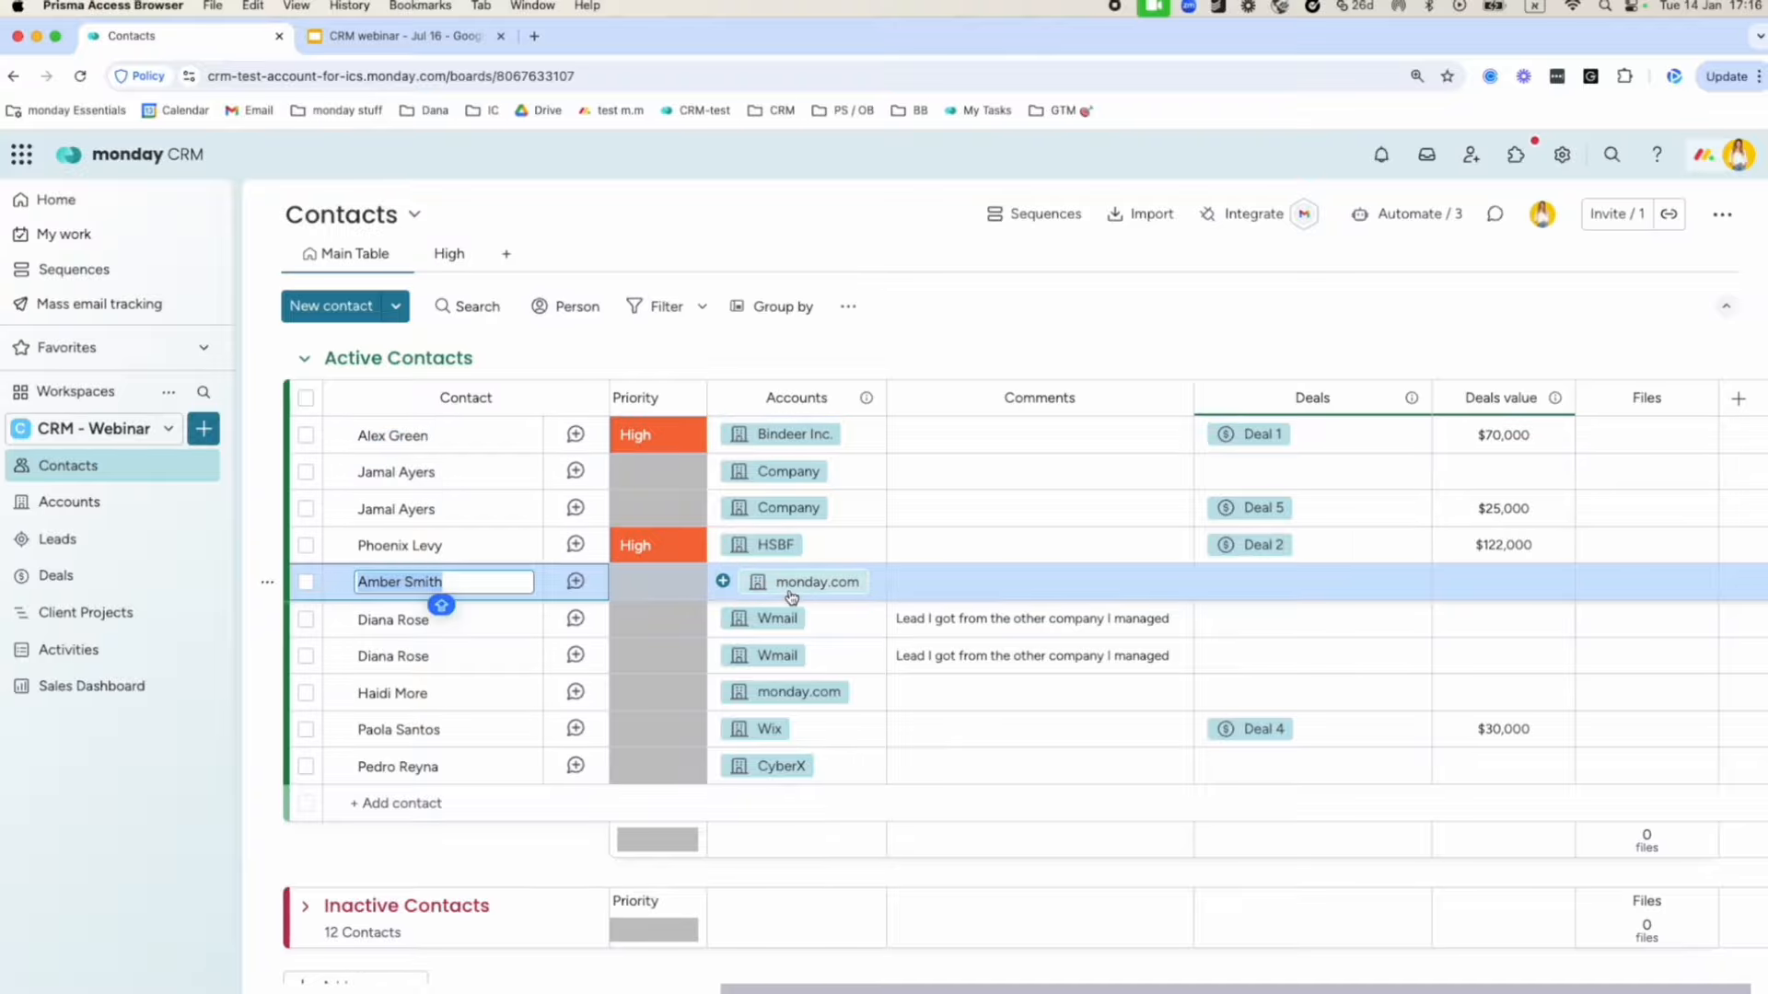
{"action": "left_click", "coordinate": [884, 342]}
{"action": "scroll", "coordinate": [971, 580], "scroll_direction": "right", "scroll_amount": 1}
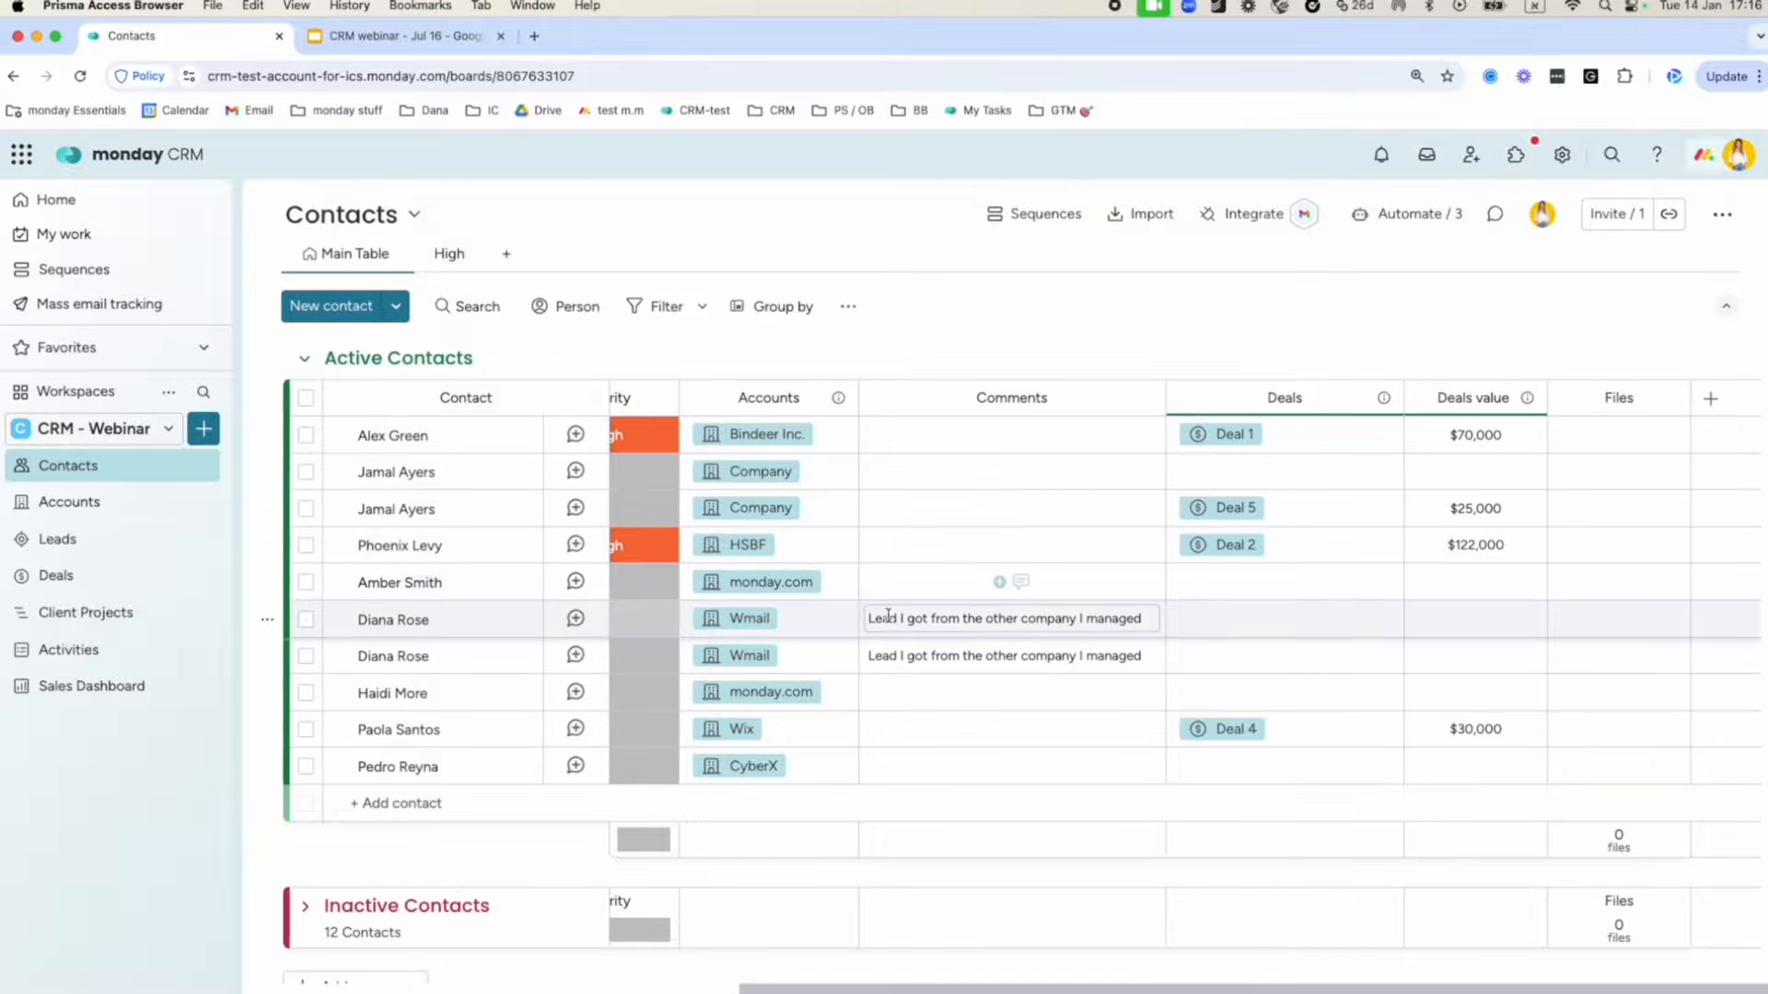
{"action": "scroll", "coordinate": [1041, 586], "scroll_direction": "left", "scroll_amount": 8}
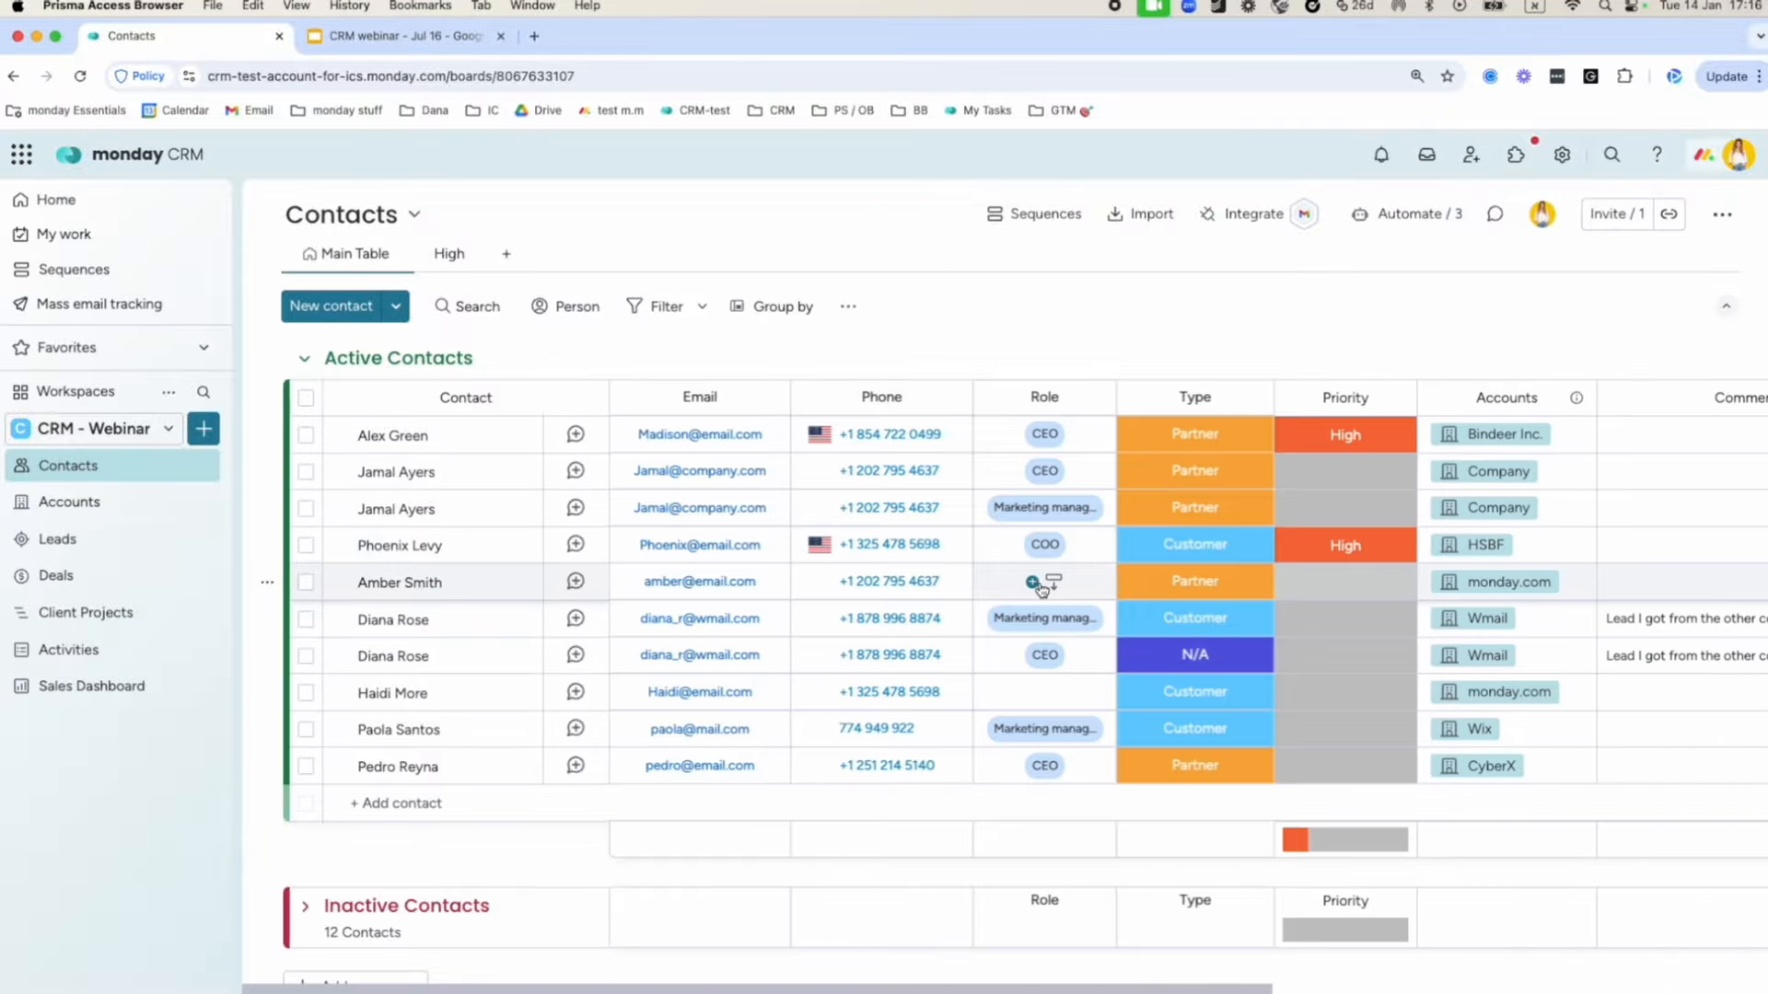
{"action": "scroll", "coordinate": [1041, 589], "scroll_direction": "right", "scroll_amount": 8}
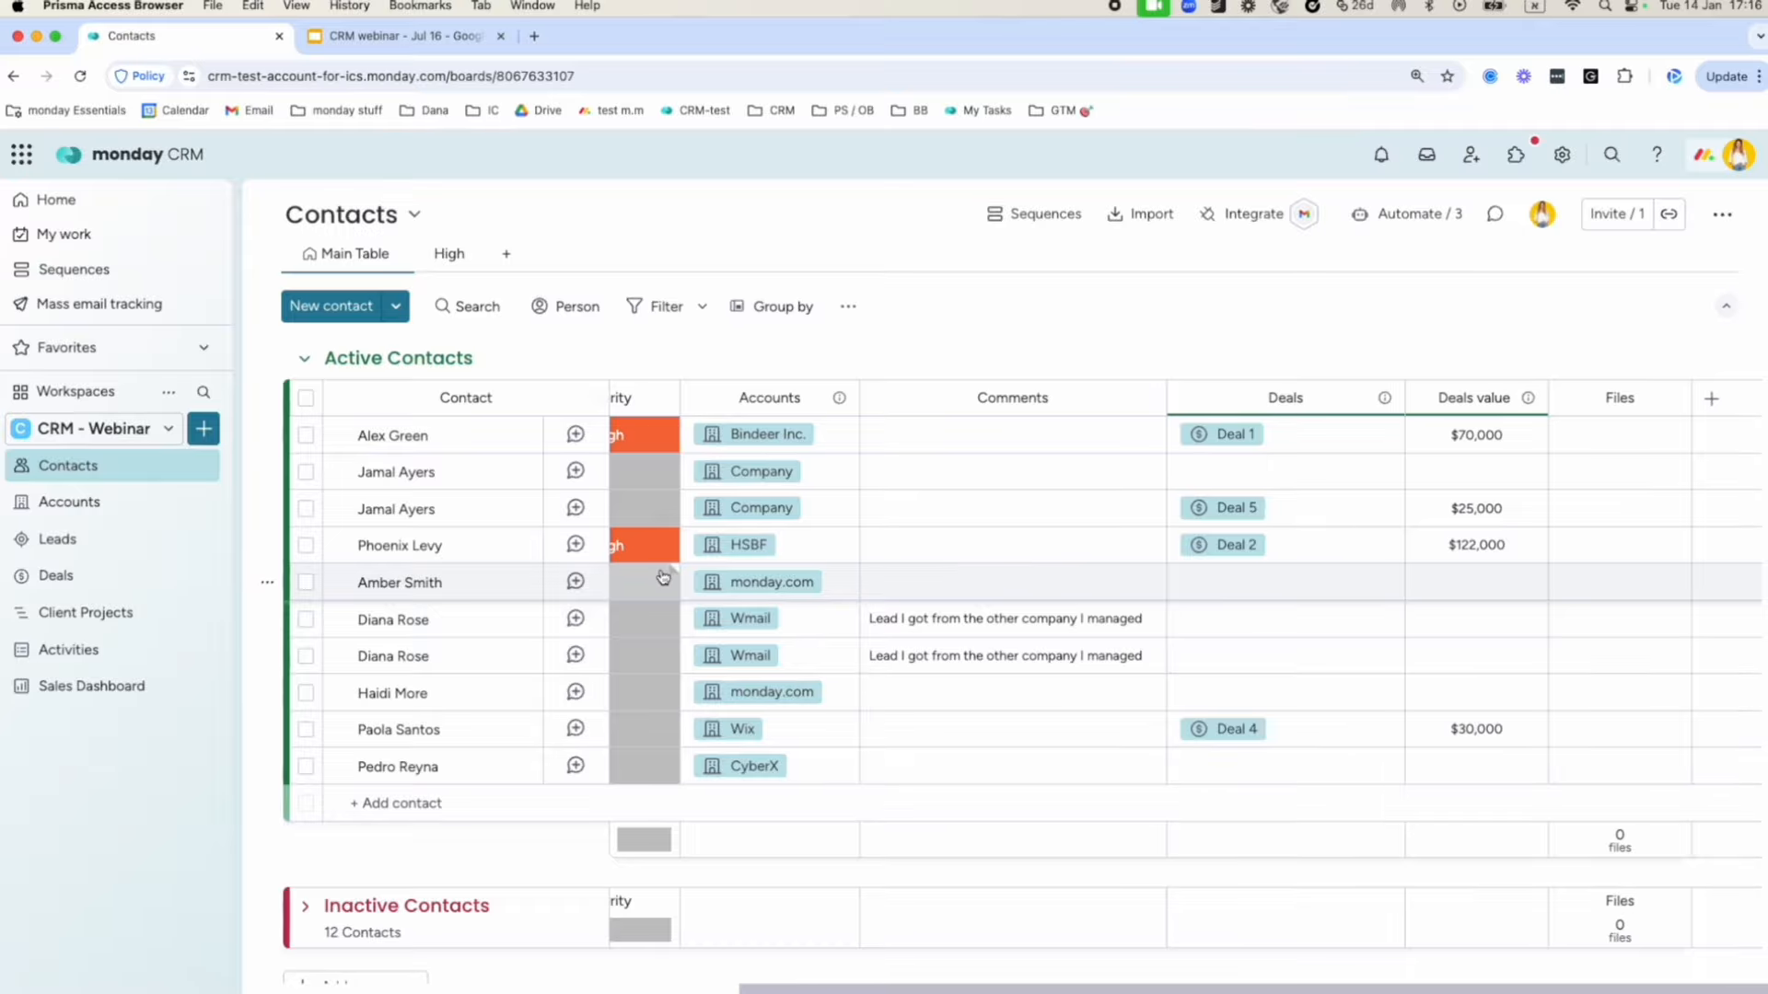
Remove the Priority column from the Contacts board via the Core Contact column list.
{"action": "left_click", "coordinate": [1712, 398]}
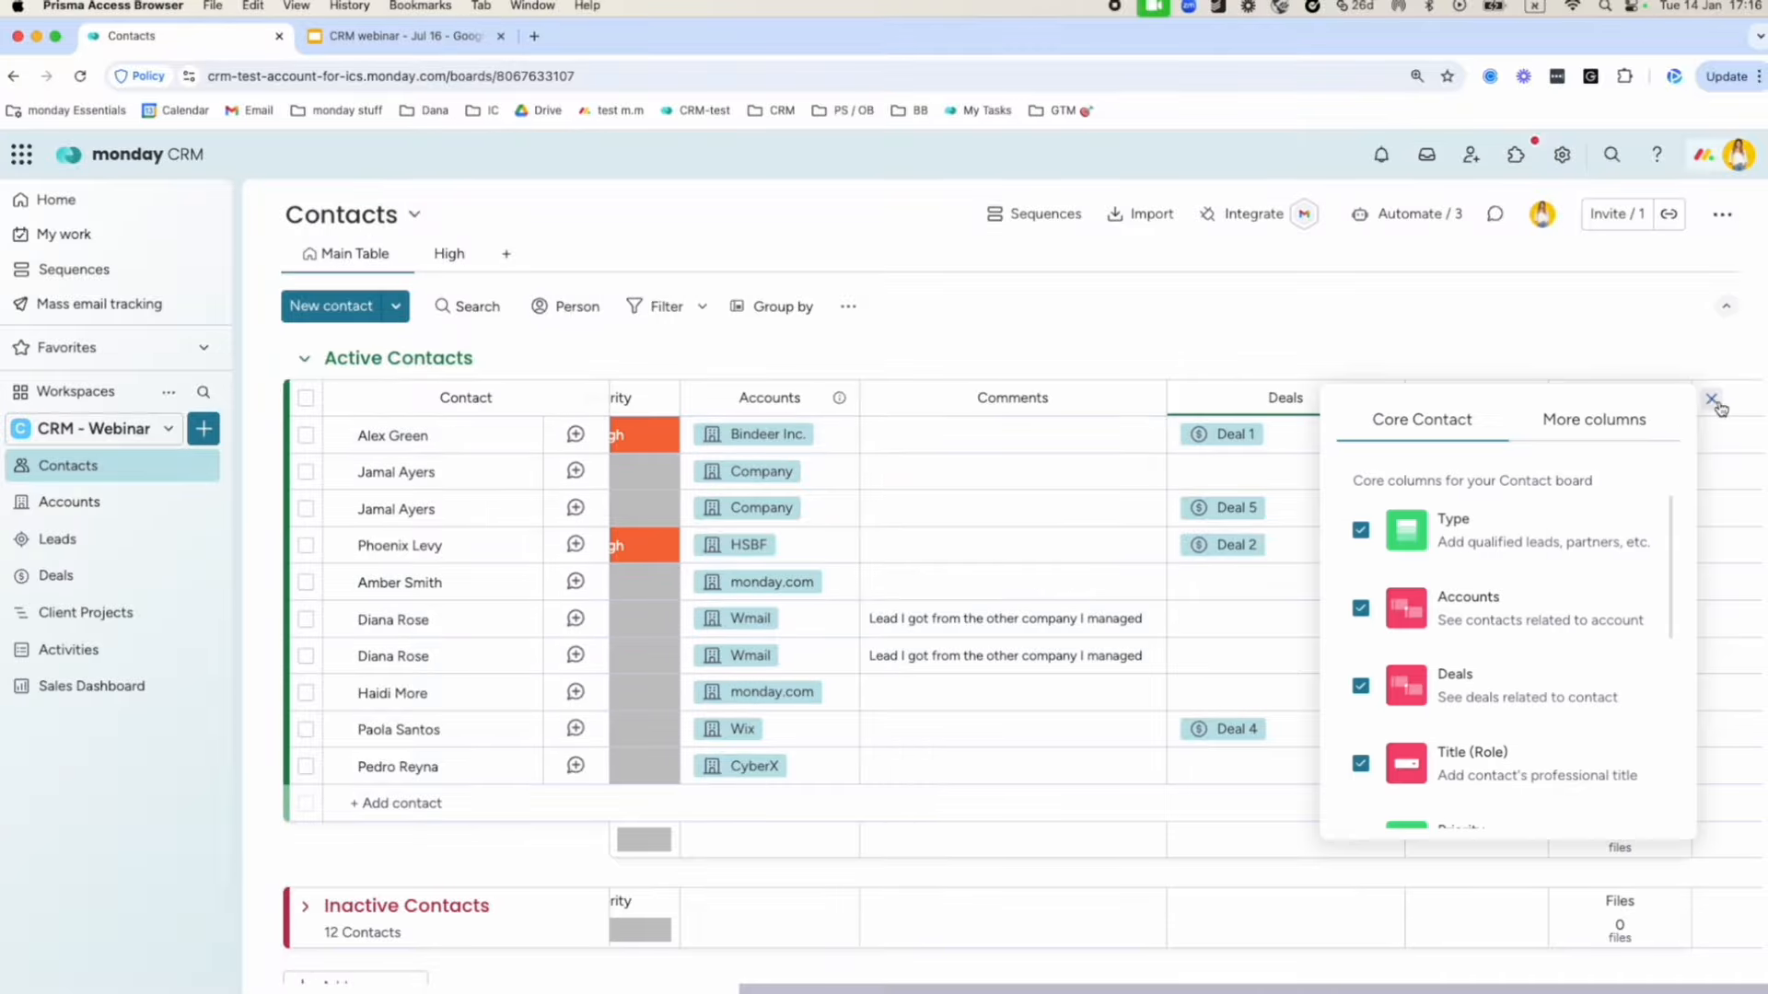
{"action": "scroll", "coordinate": [1465, 670], "scroll_direction": "down", "scroll_amount": 5}
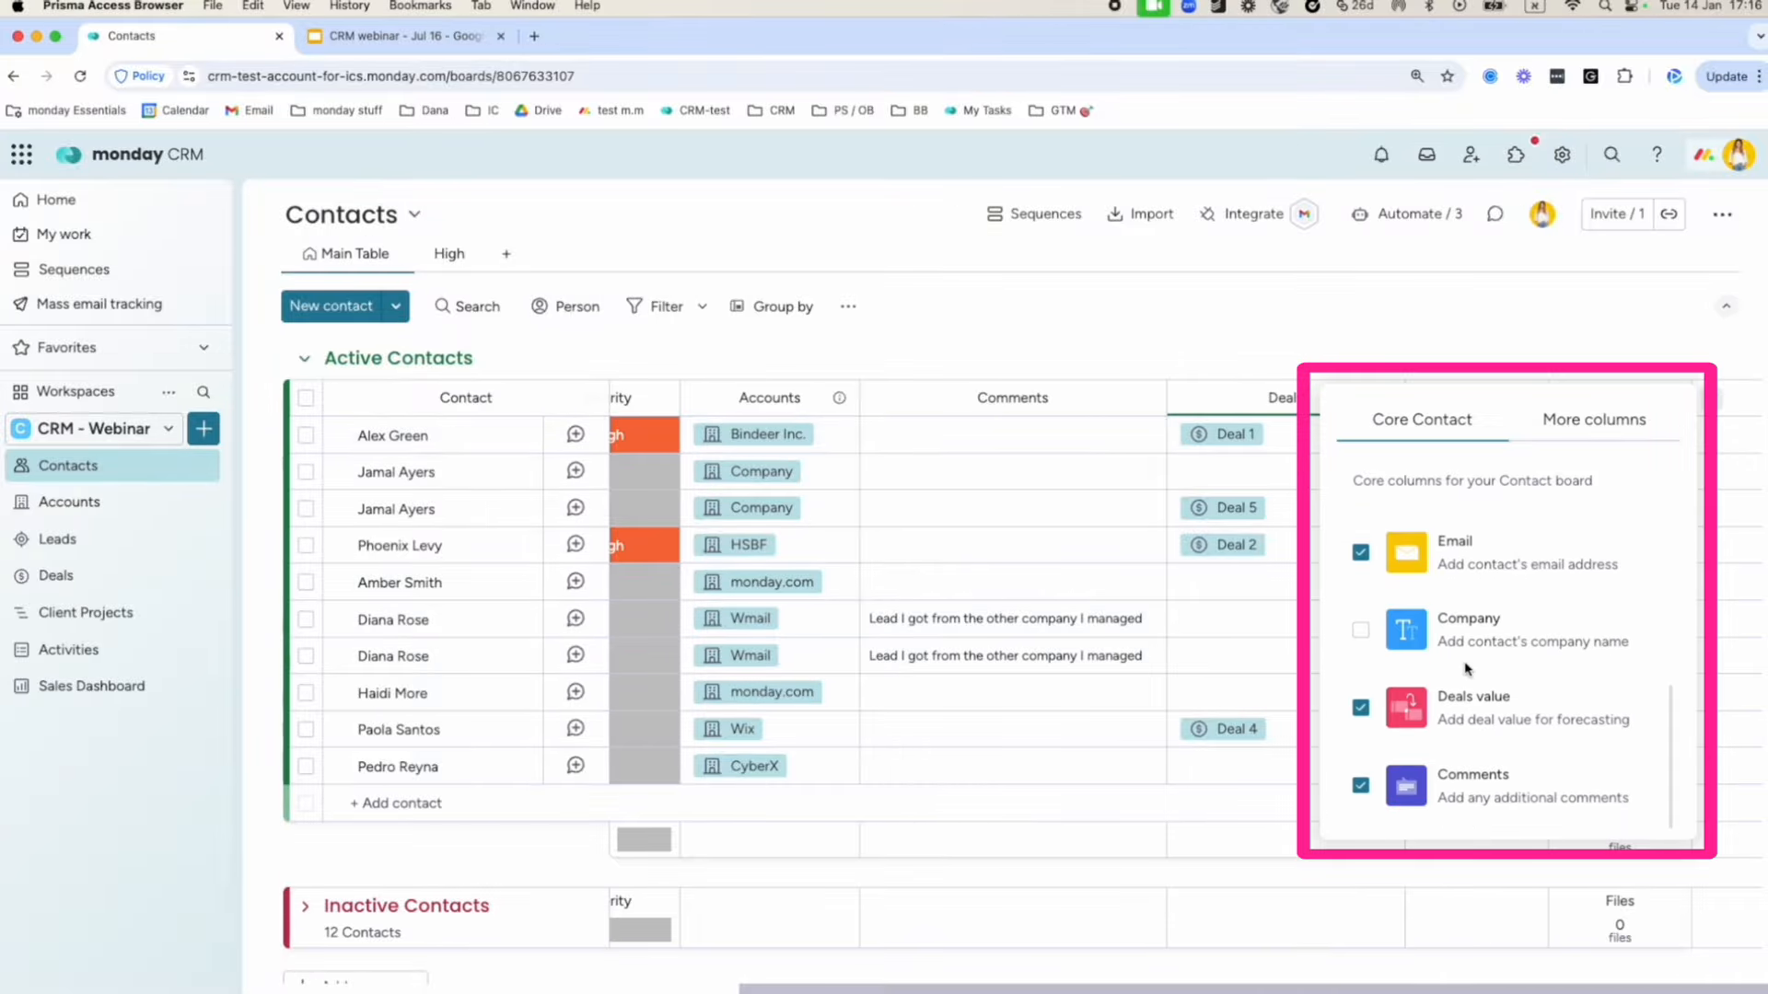
{"action": "scroll", "coordinate": [1458, 675], "scroll_direction": "up", "scroll_amount": 5}
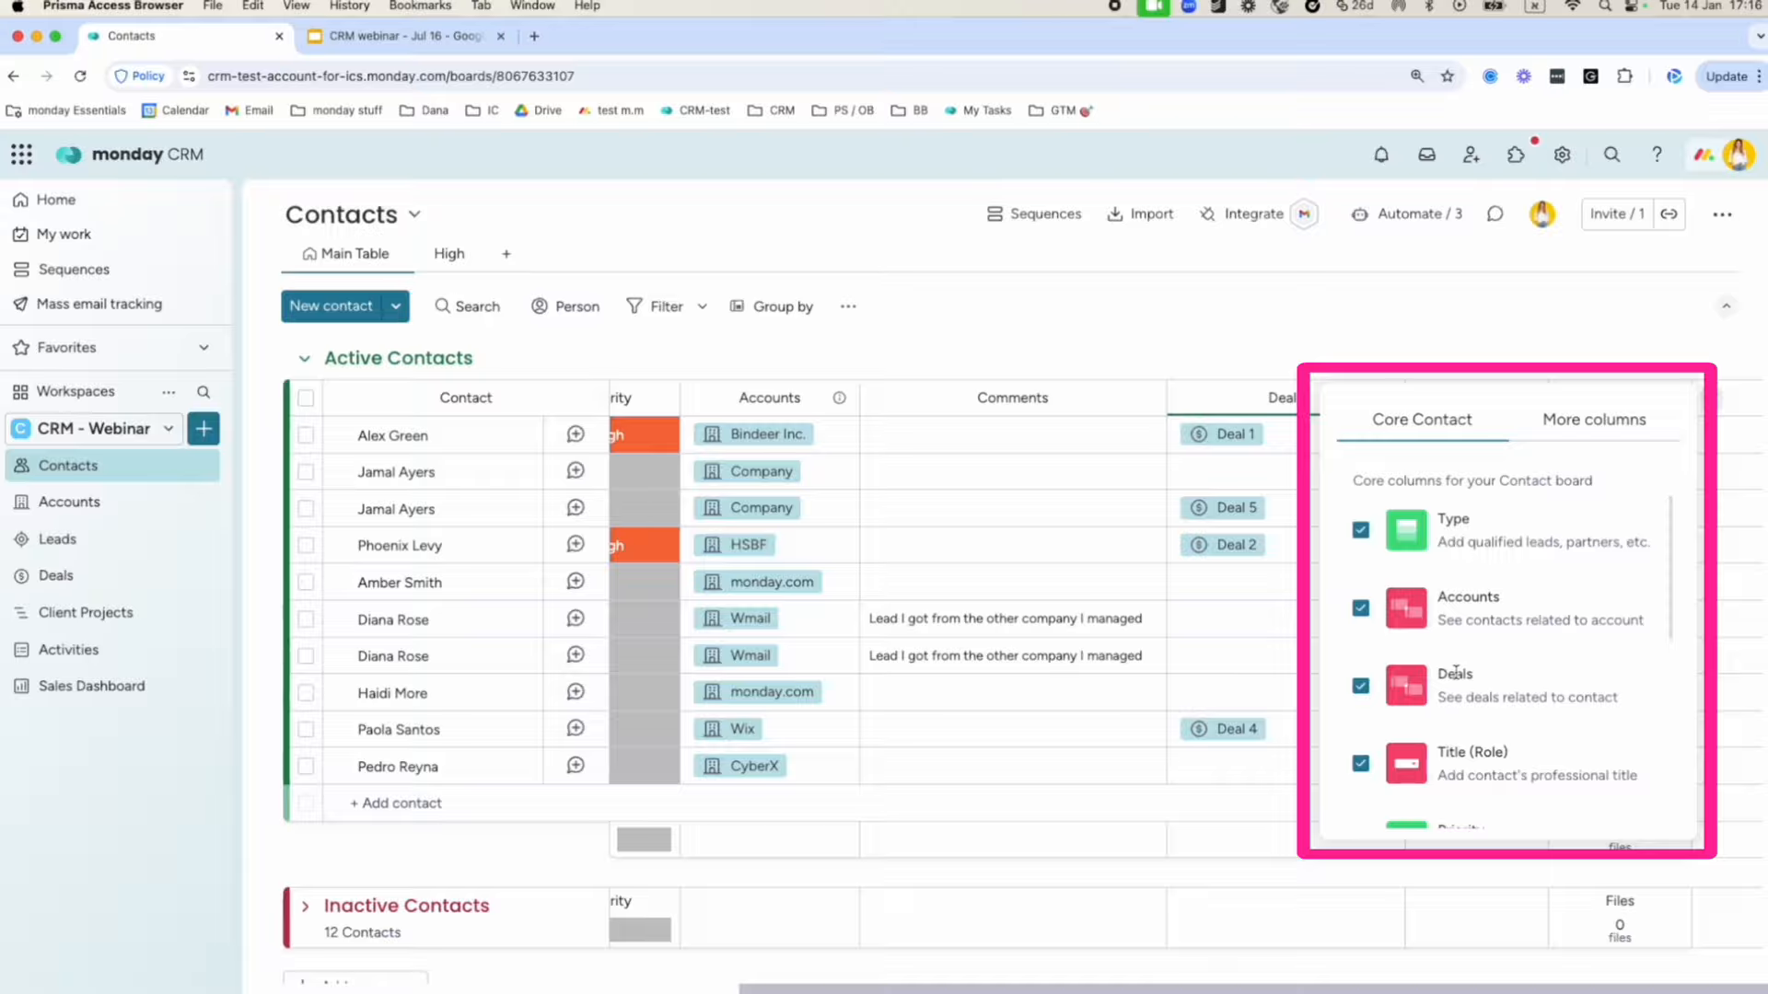
{"action": "scroll", "coordinate": [1457, 675], "scroll_direction": "down", "scroll_amount": 3}
{"action": "left_click", "coordinate": [1359, 630]}
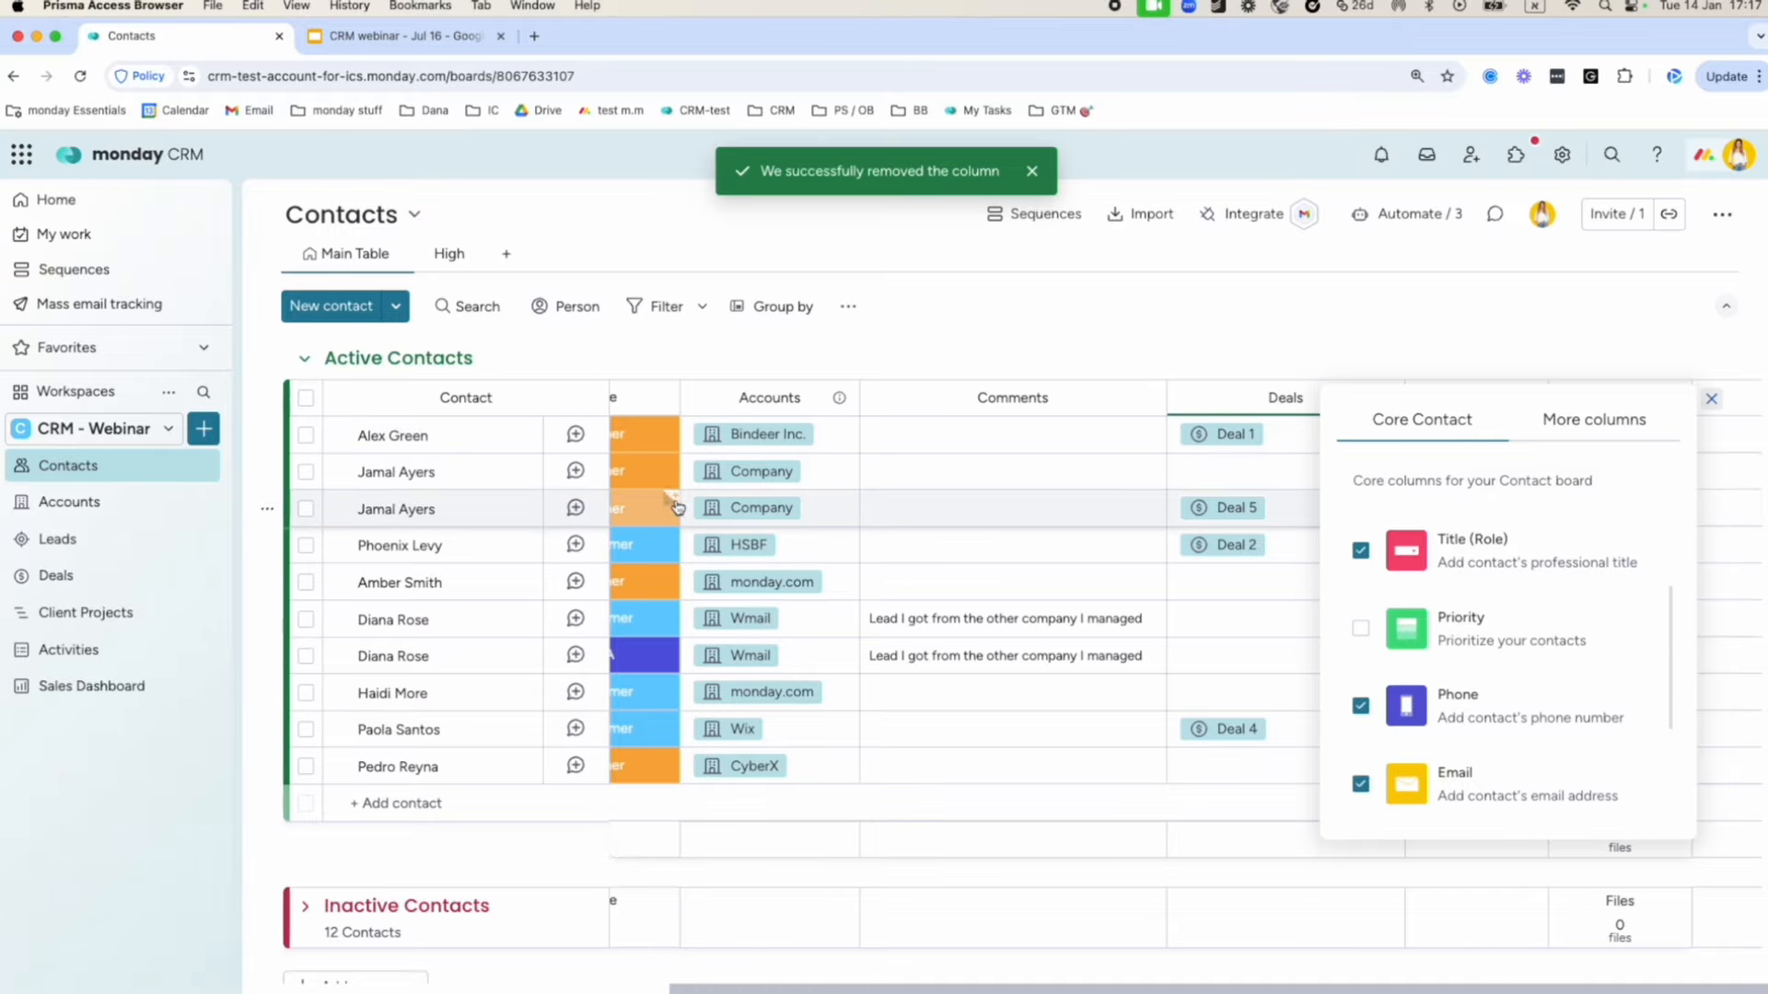
Add a Numbers column titled 'Annual revenue' and enter 10,000 for the first contact.
{"action": "left_click", "coordinate": [1541, 419]}
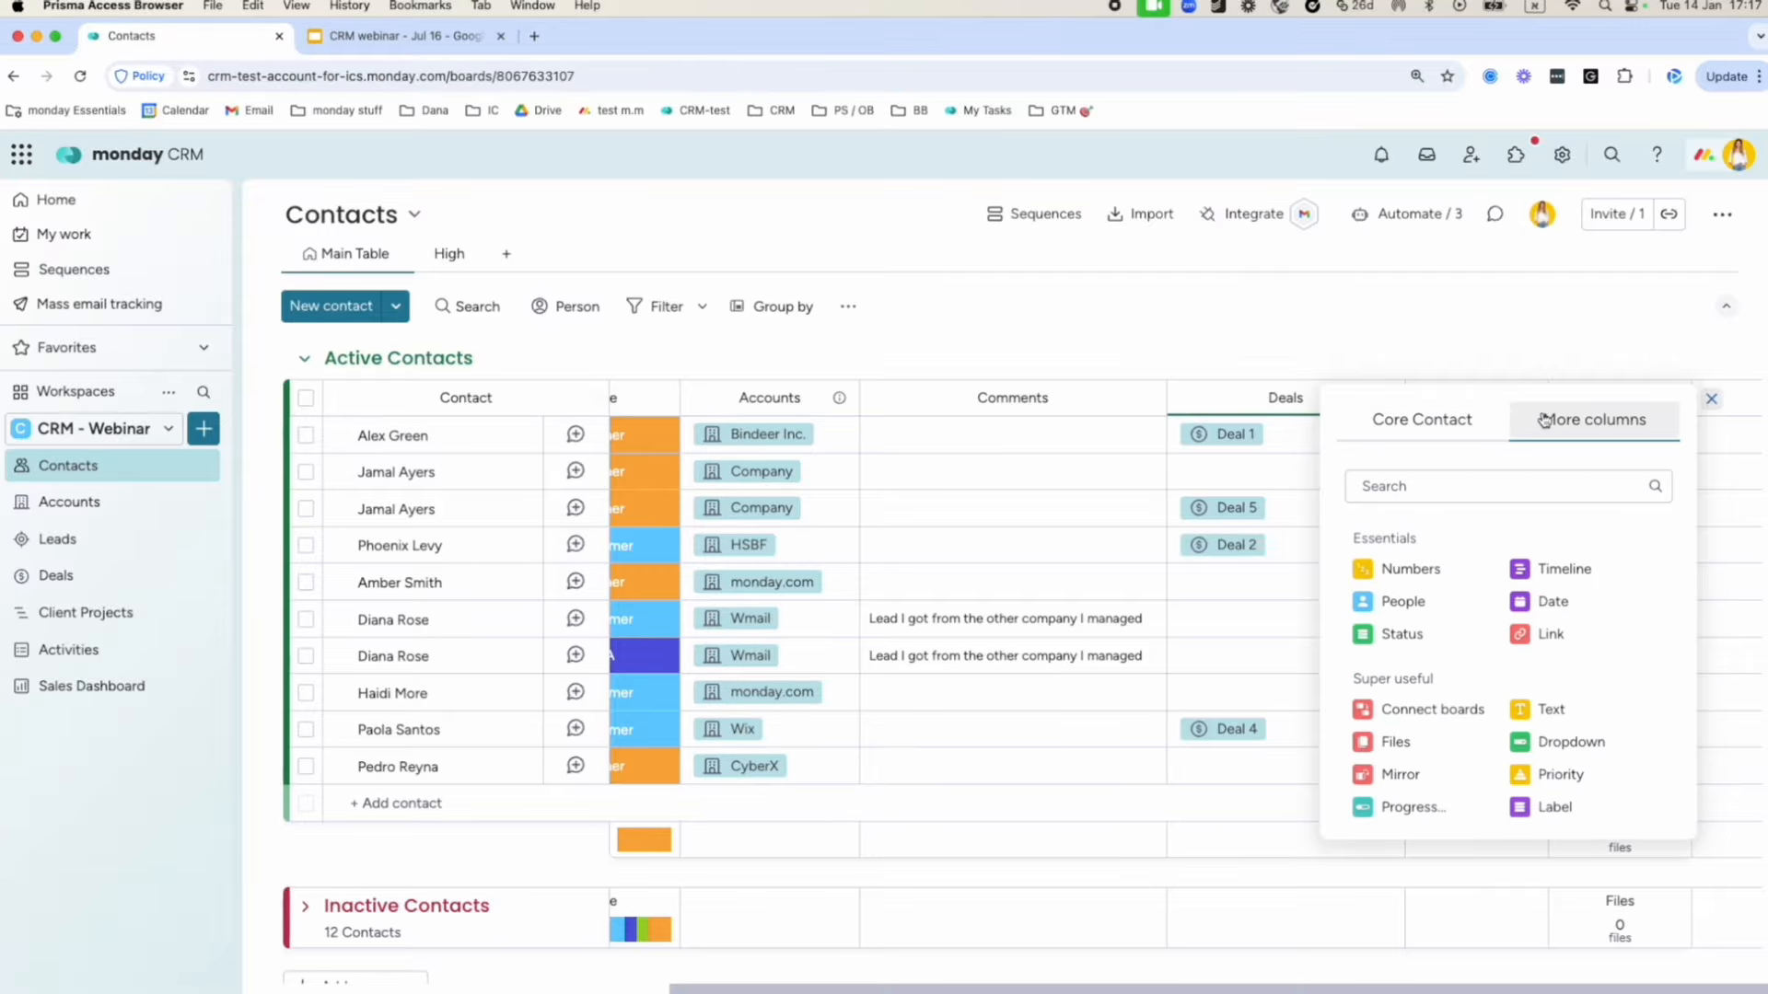
{"action": "left_click", "coordinate": [1423, 578]}
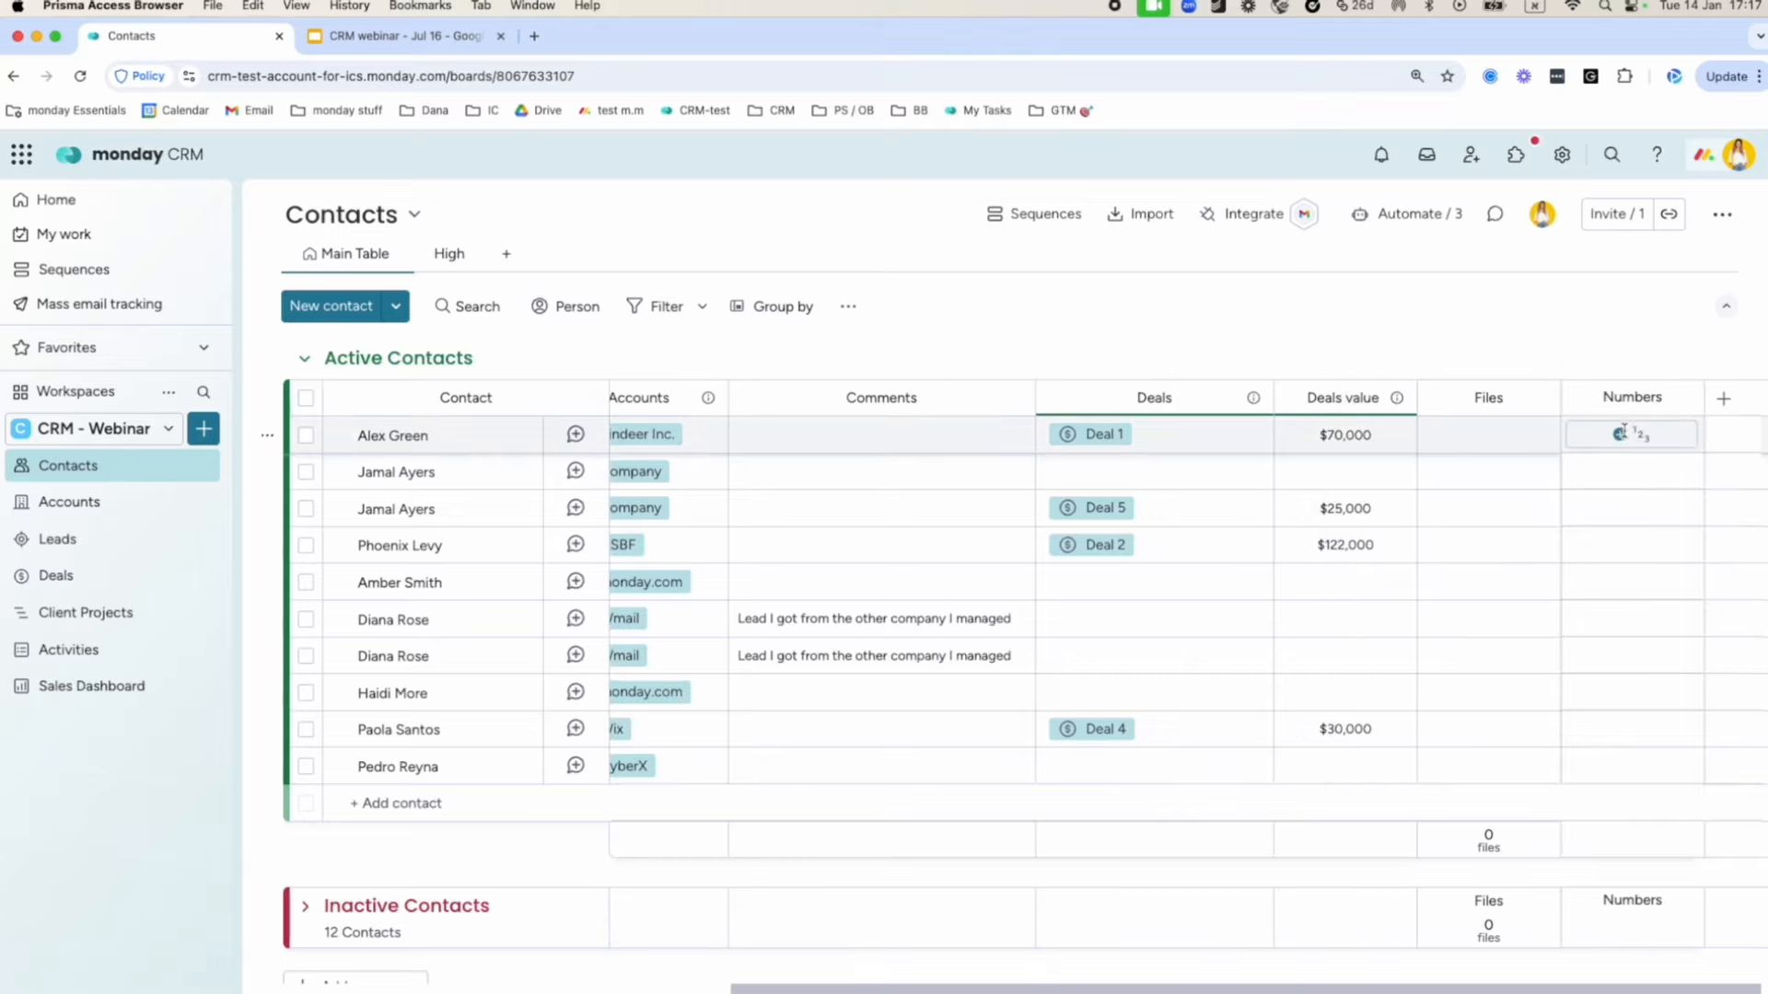
{"action": "left_click", "coordinate": [1623, 399]}
{"action": "double_click", "coordinate": [1623, 399]}
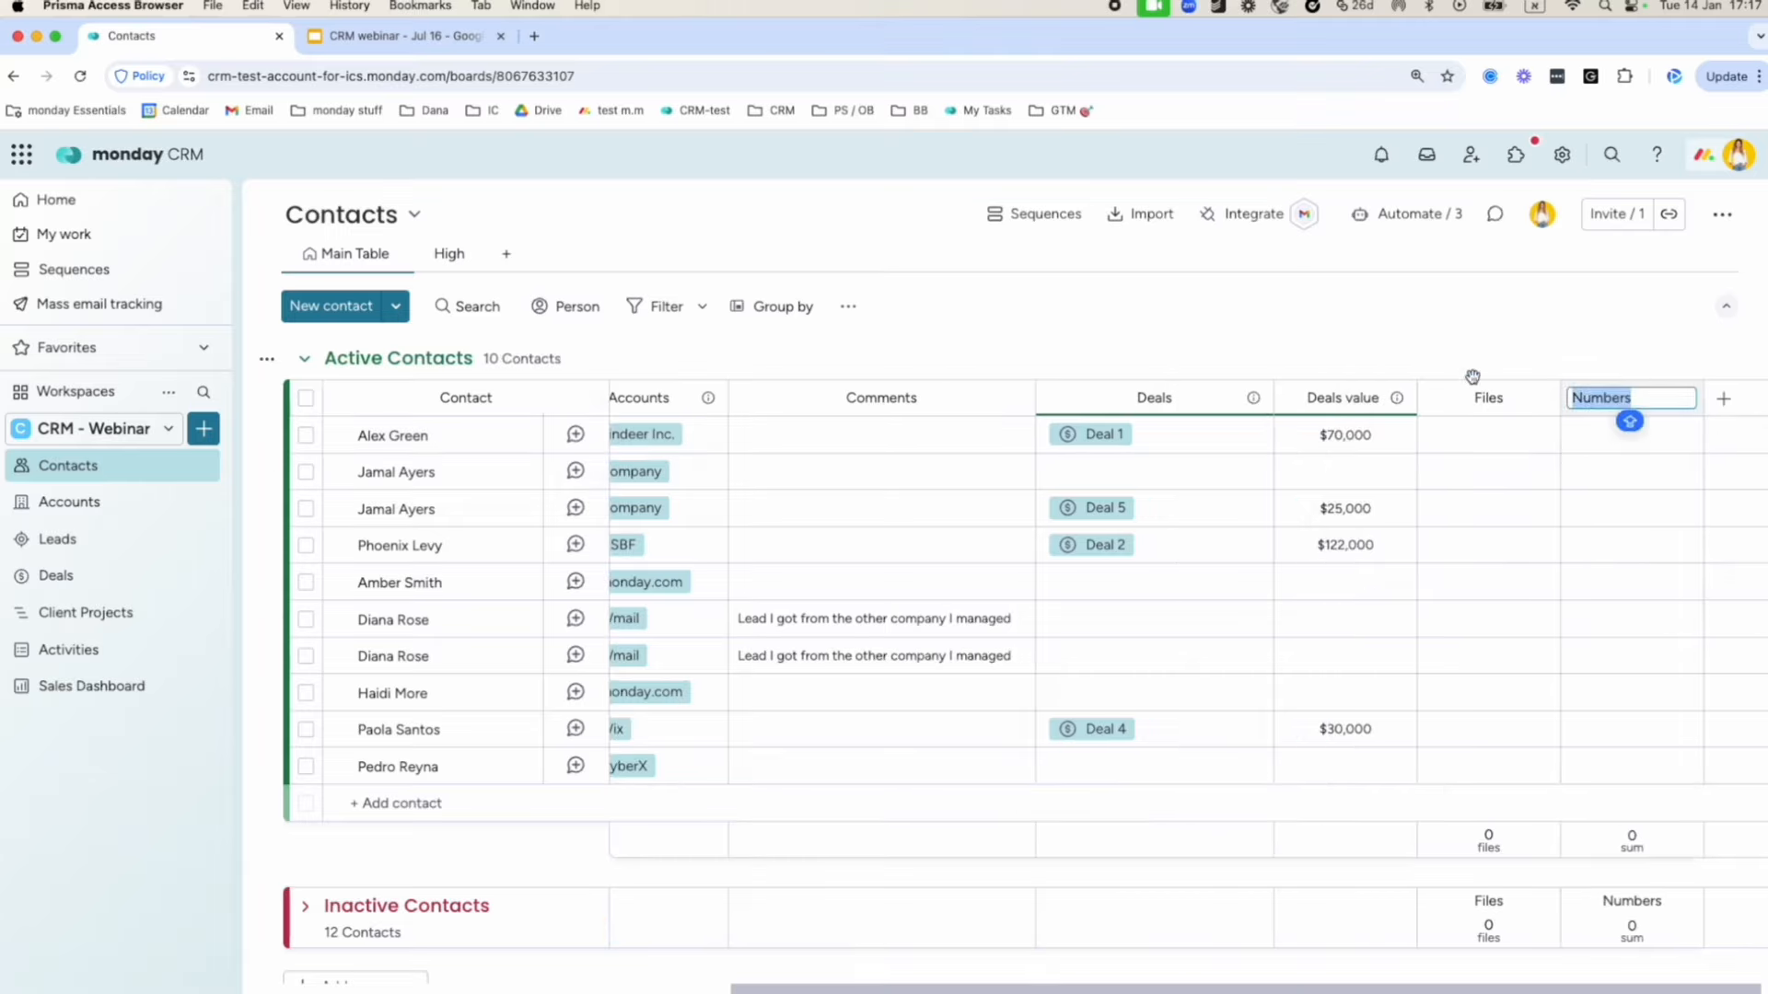
{"action": "type", "text": "Ann"}
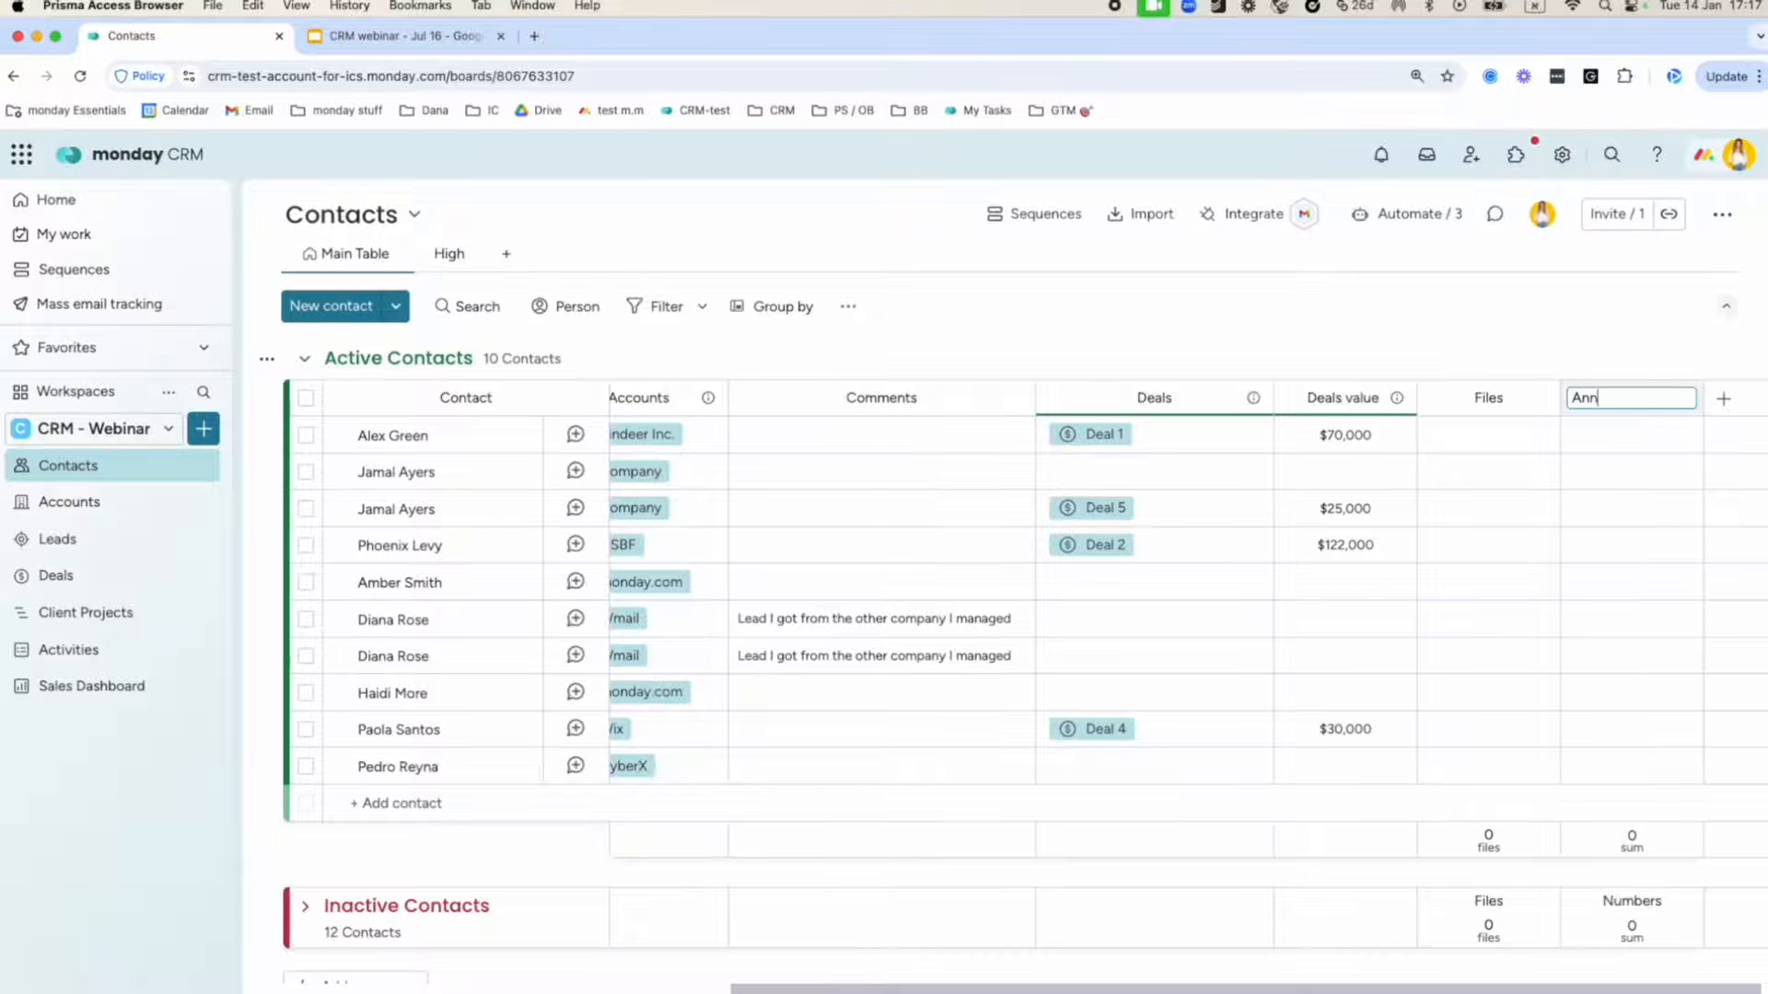
{"action": "type", "text": "ual revenue"}
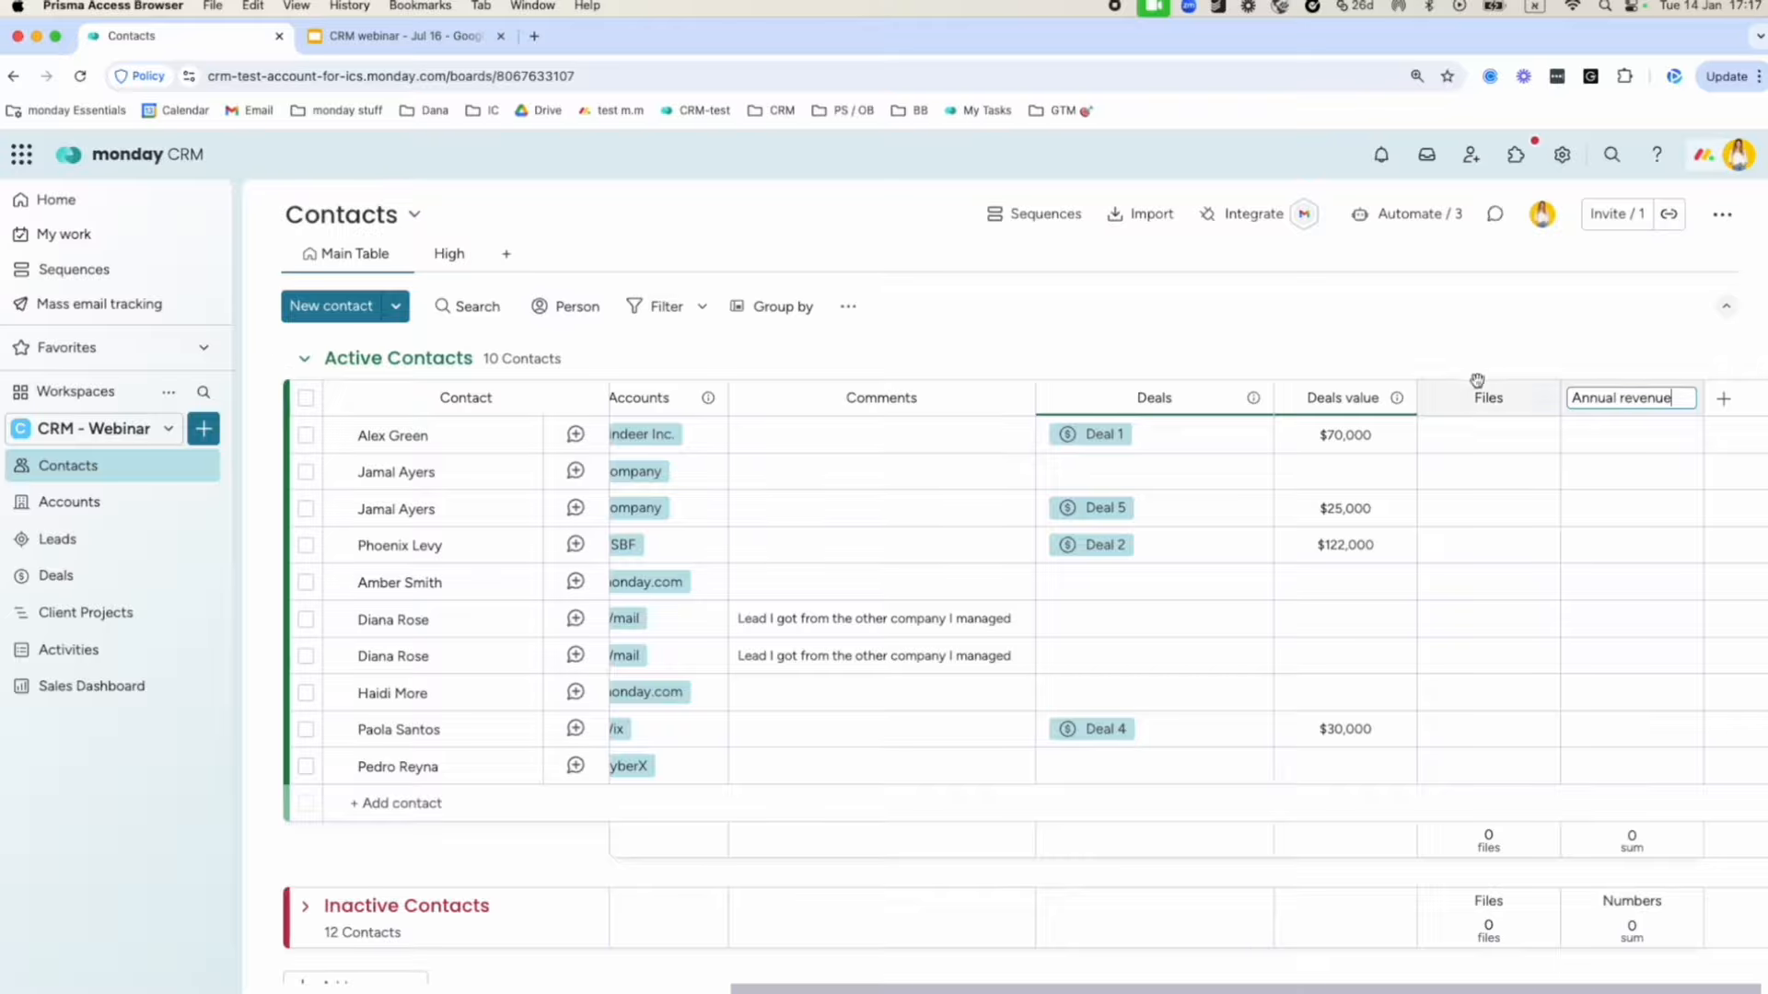
{"action": "left_click", "coordinate": [1626, 434]}
{"action": "type", "text": "10000"}
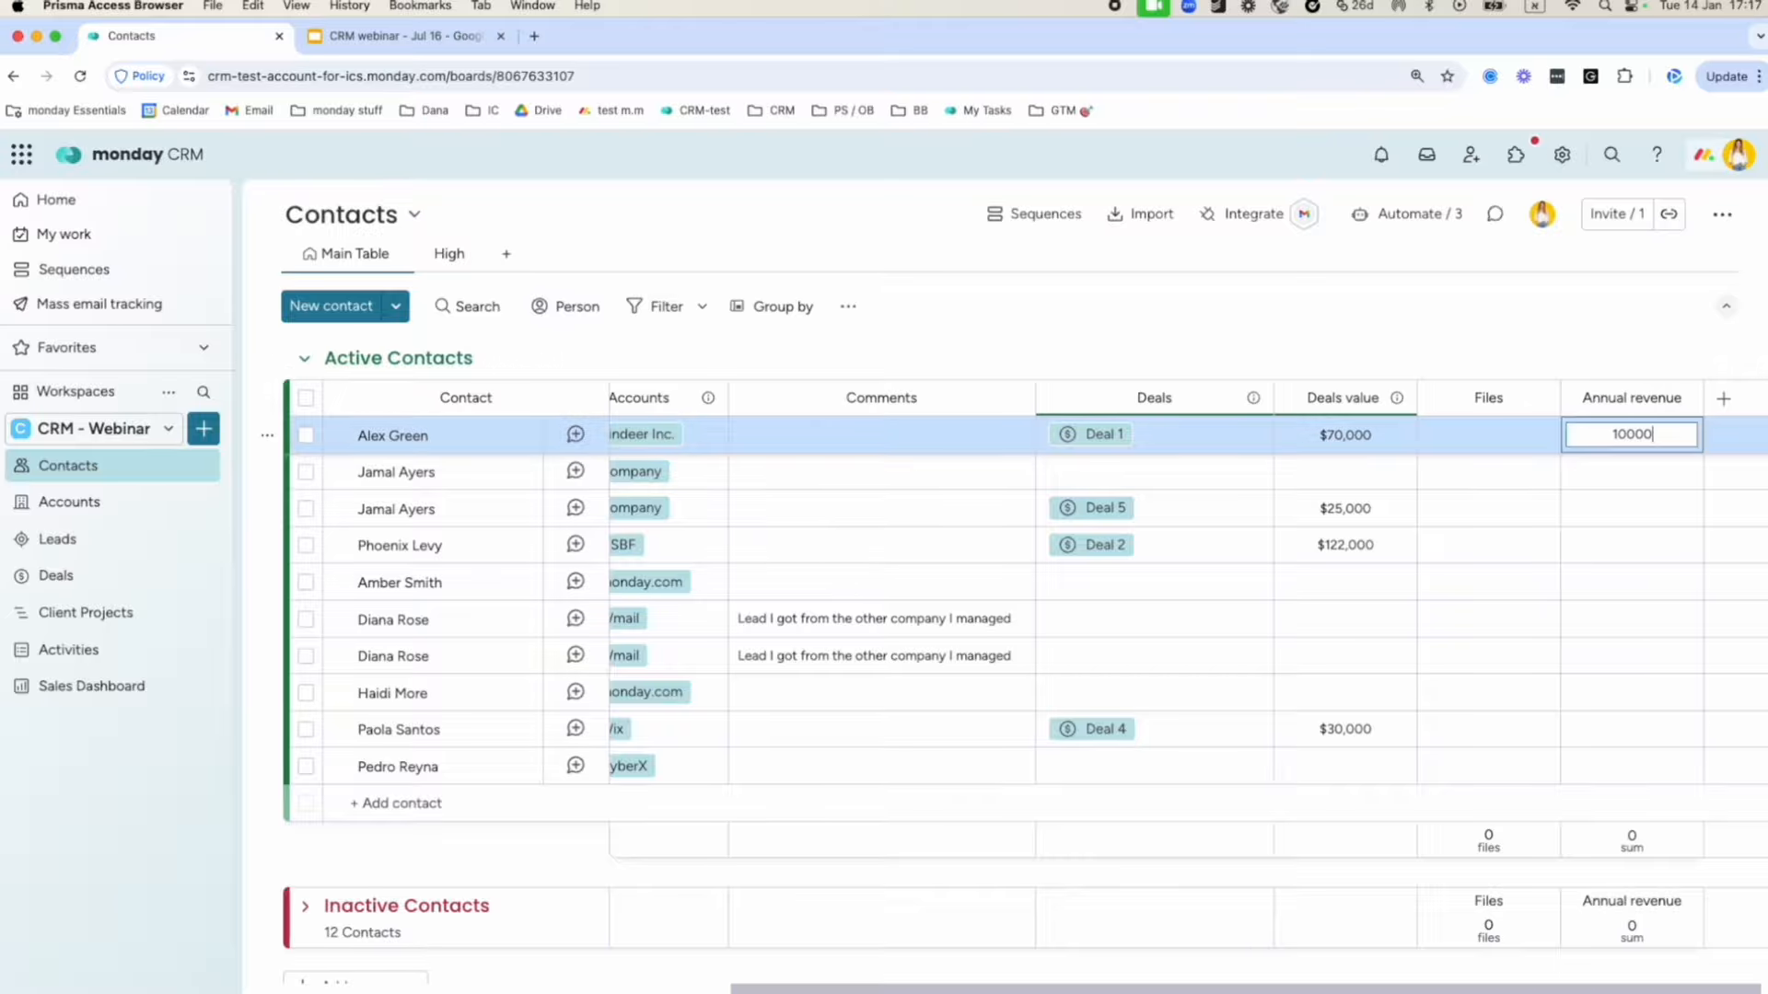
{"action": "left_click", "coordinate": [1724, 398]}
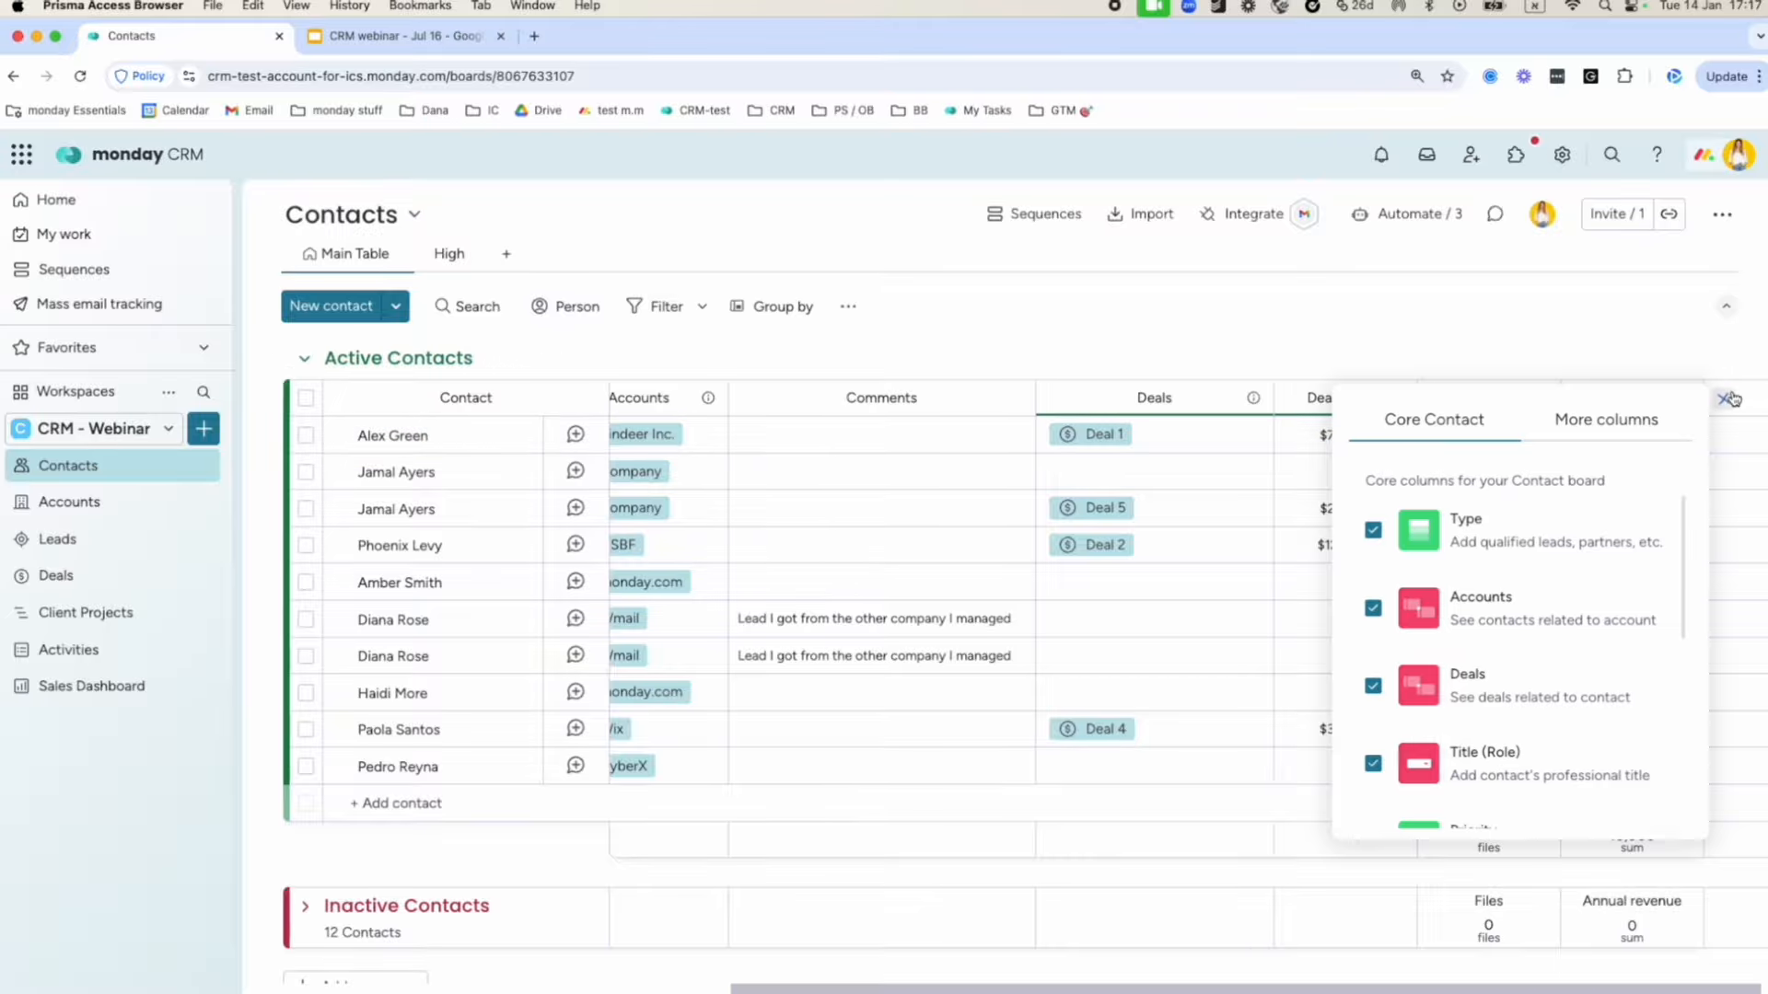
Add a Files column titled 'Contract' and check its upload source options for the first contact.
{"action": "left_click", "coordinate": [1606, 420]}
{"action": "scroll", "coordinate": [1562, 790], "scroll_direction": "down", "scroll_amount": 1}
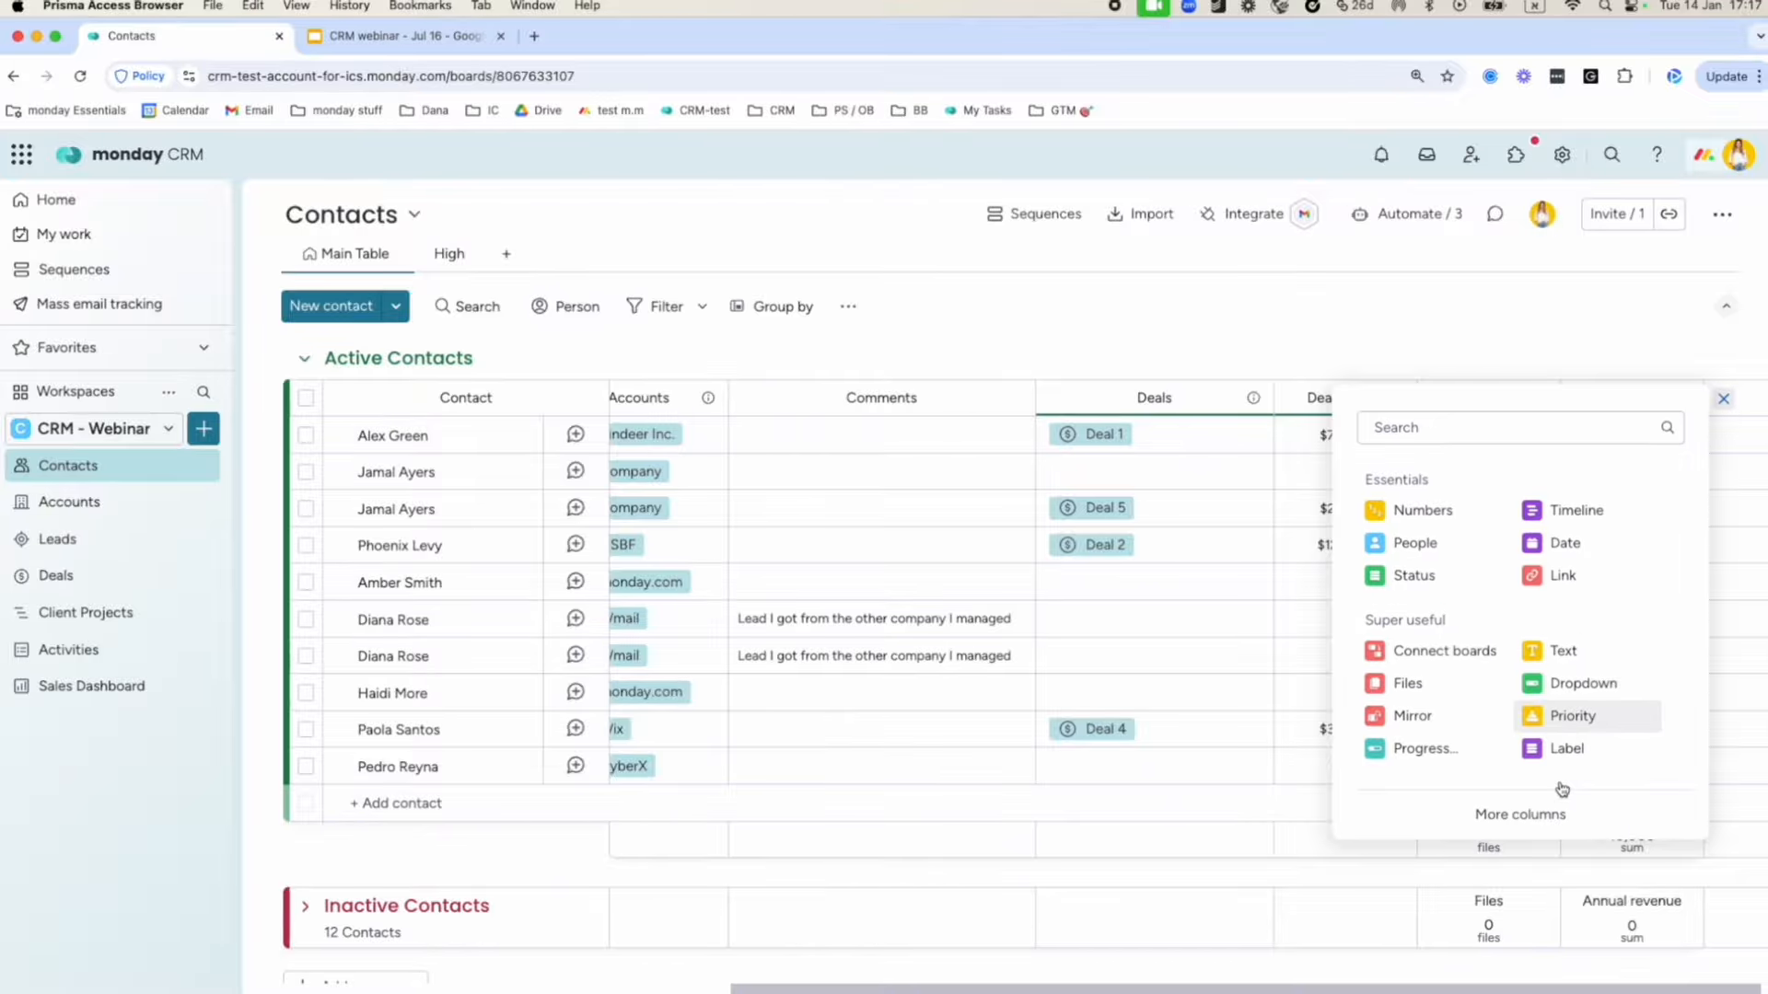
{"action": "left_click", "coordinate": [1436, 683]}
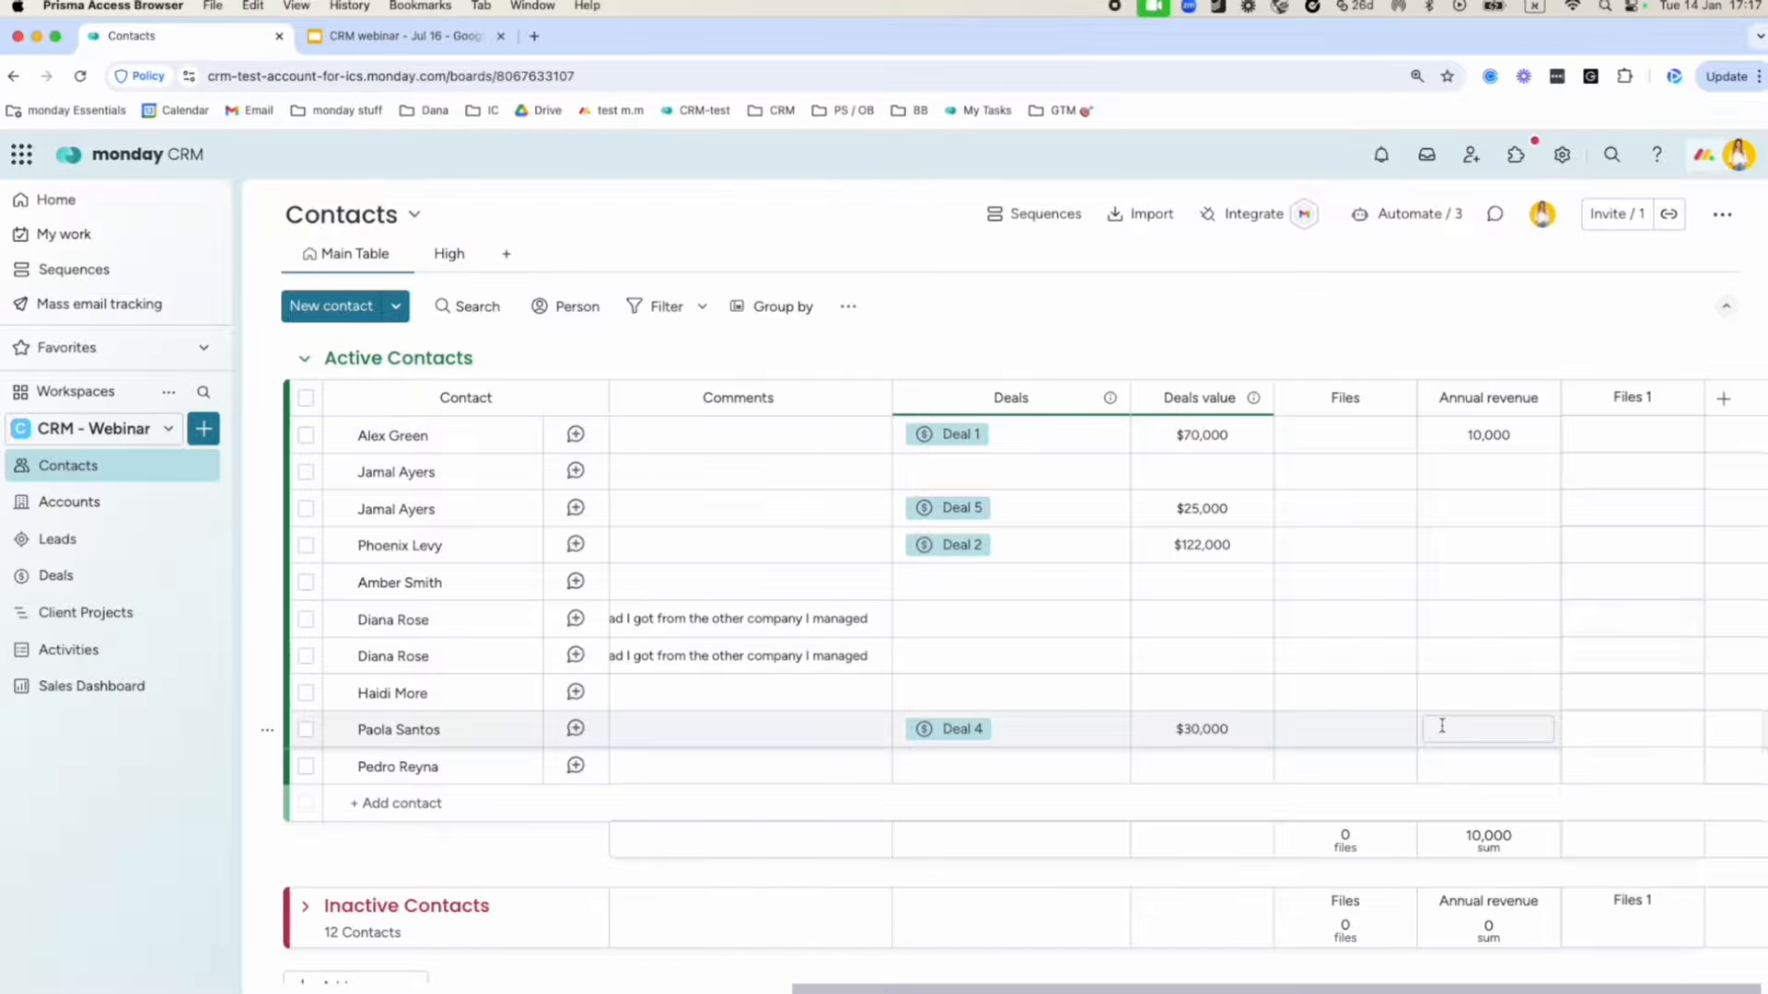
{"action": "left_click", "coordinate": [1619, 398]}
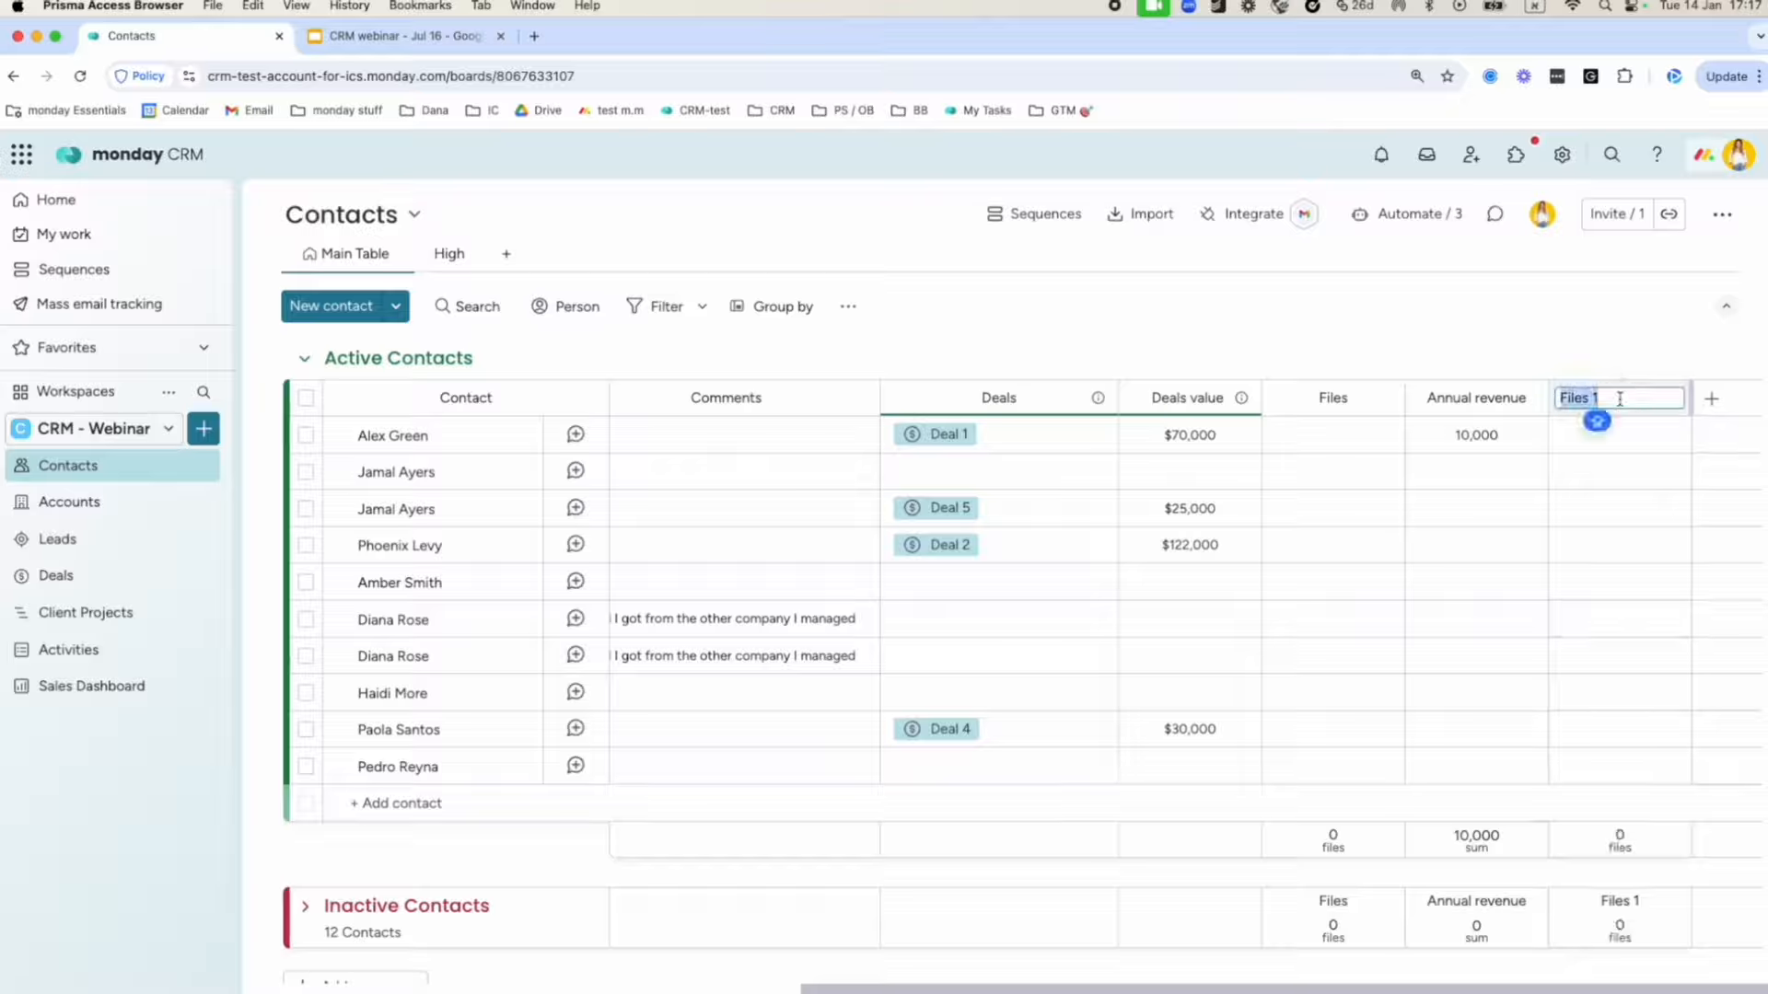
{"action": "type", "text": "Contract"}
{"action": "left_click", "coordinate": [1617, 423]}
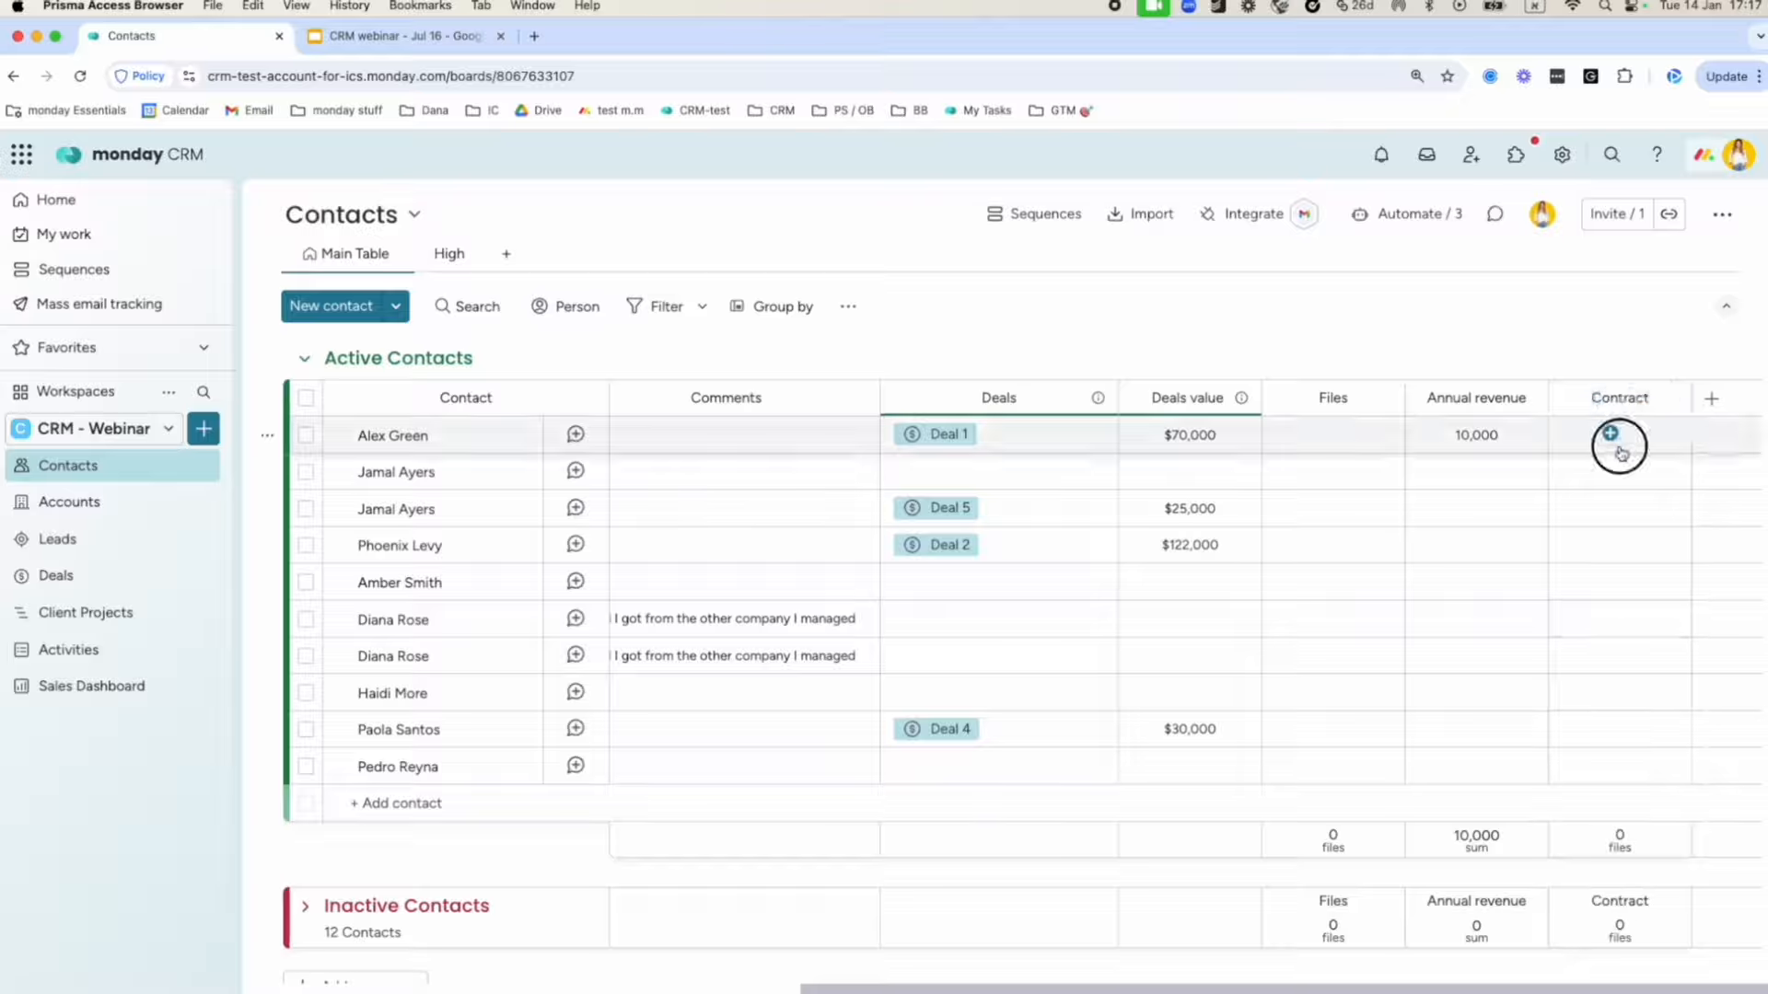
{"action": "left_click", "coordinate": [1616, 445]}
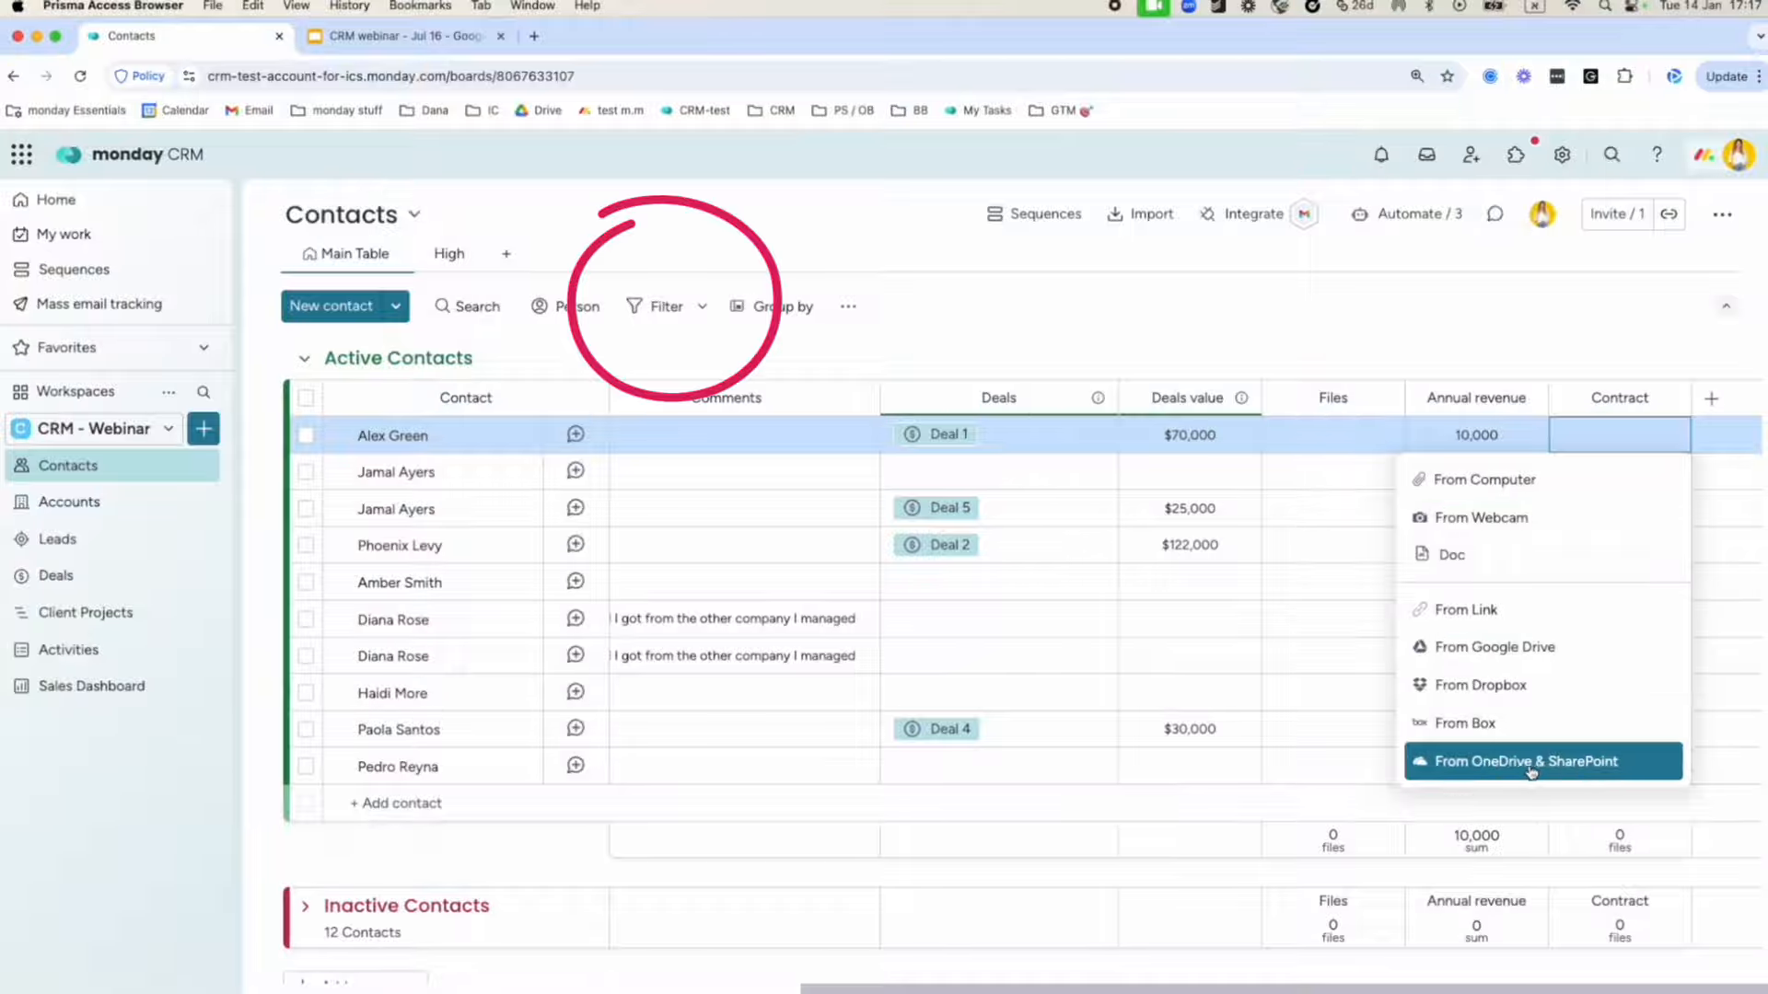
{"action": "left_click", "coordinate": [1608, 322]}
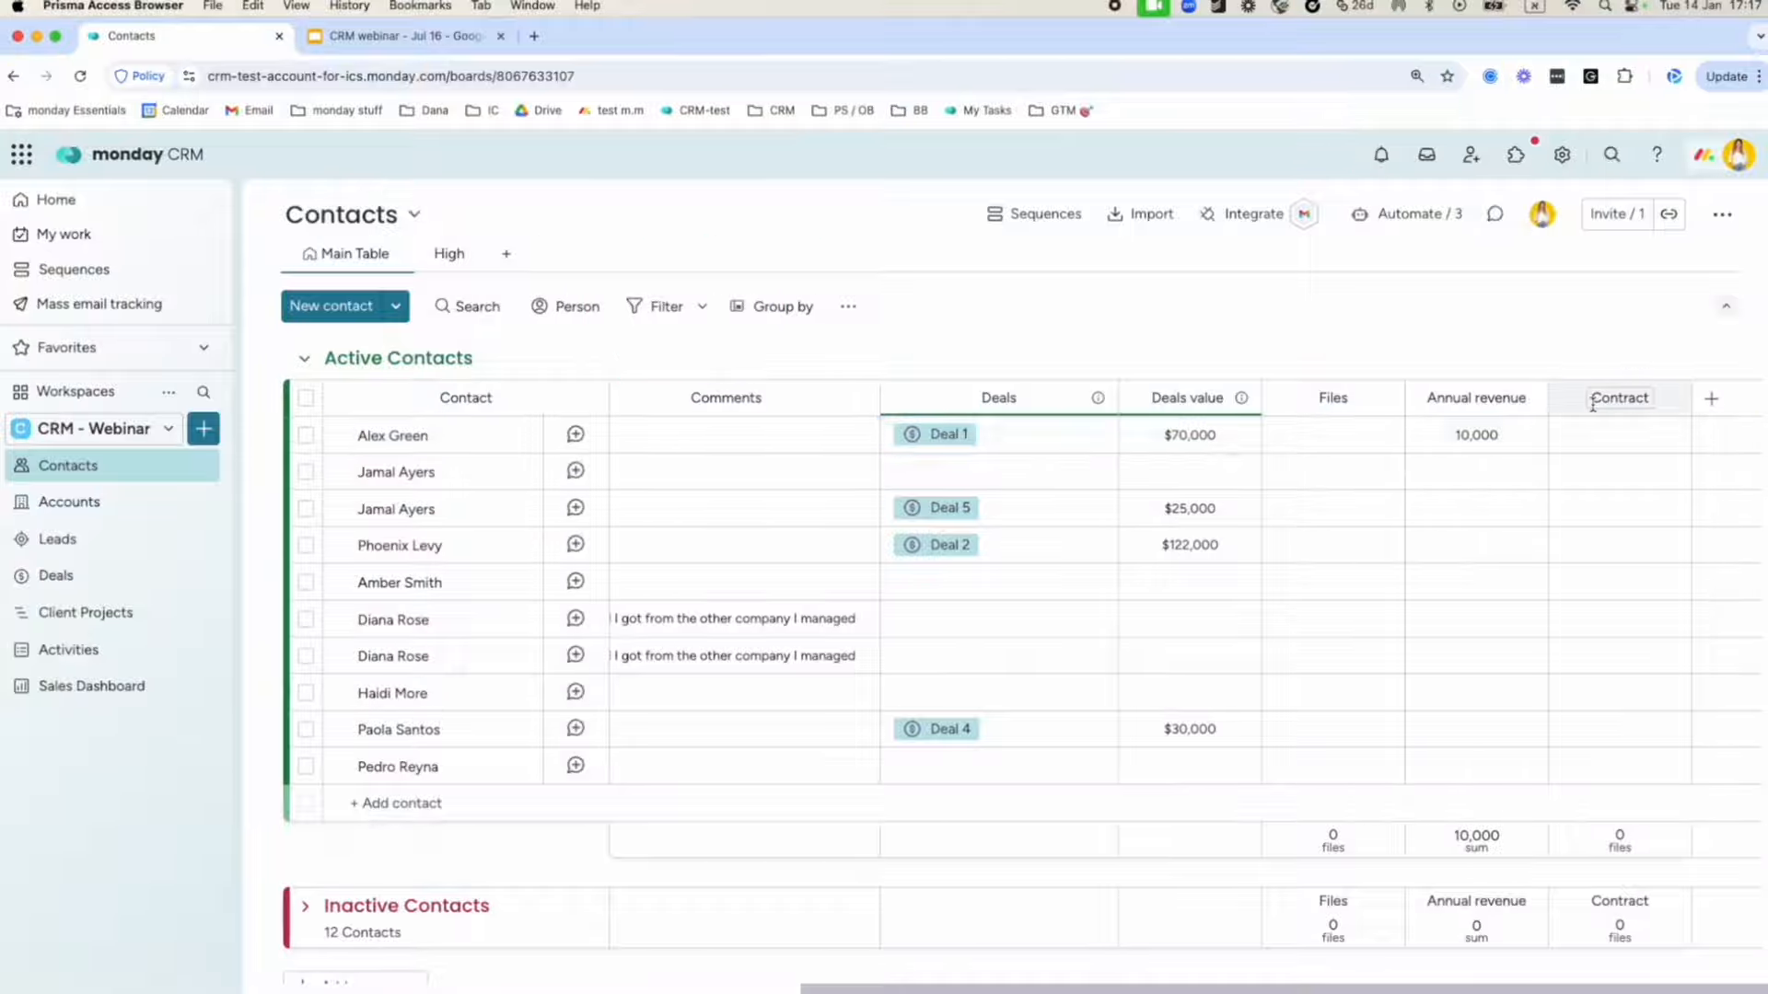
{"action": "scroll", "coordinate": [1500, 433], "scroll_direction": "left", "scroll_amount": 4}
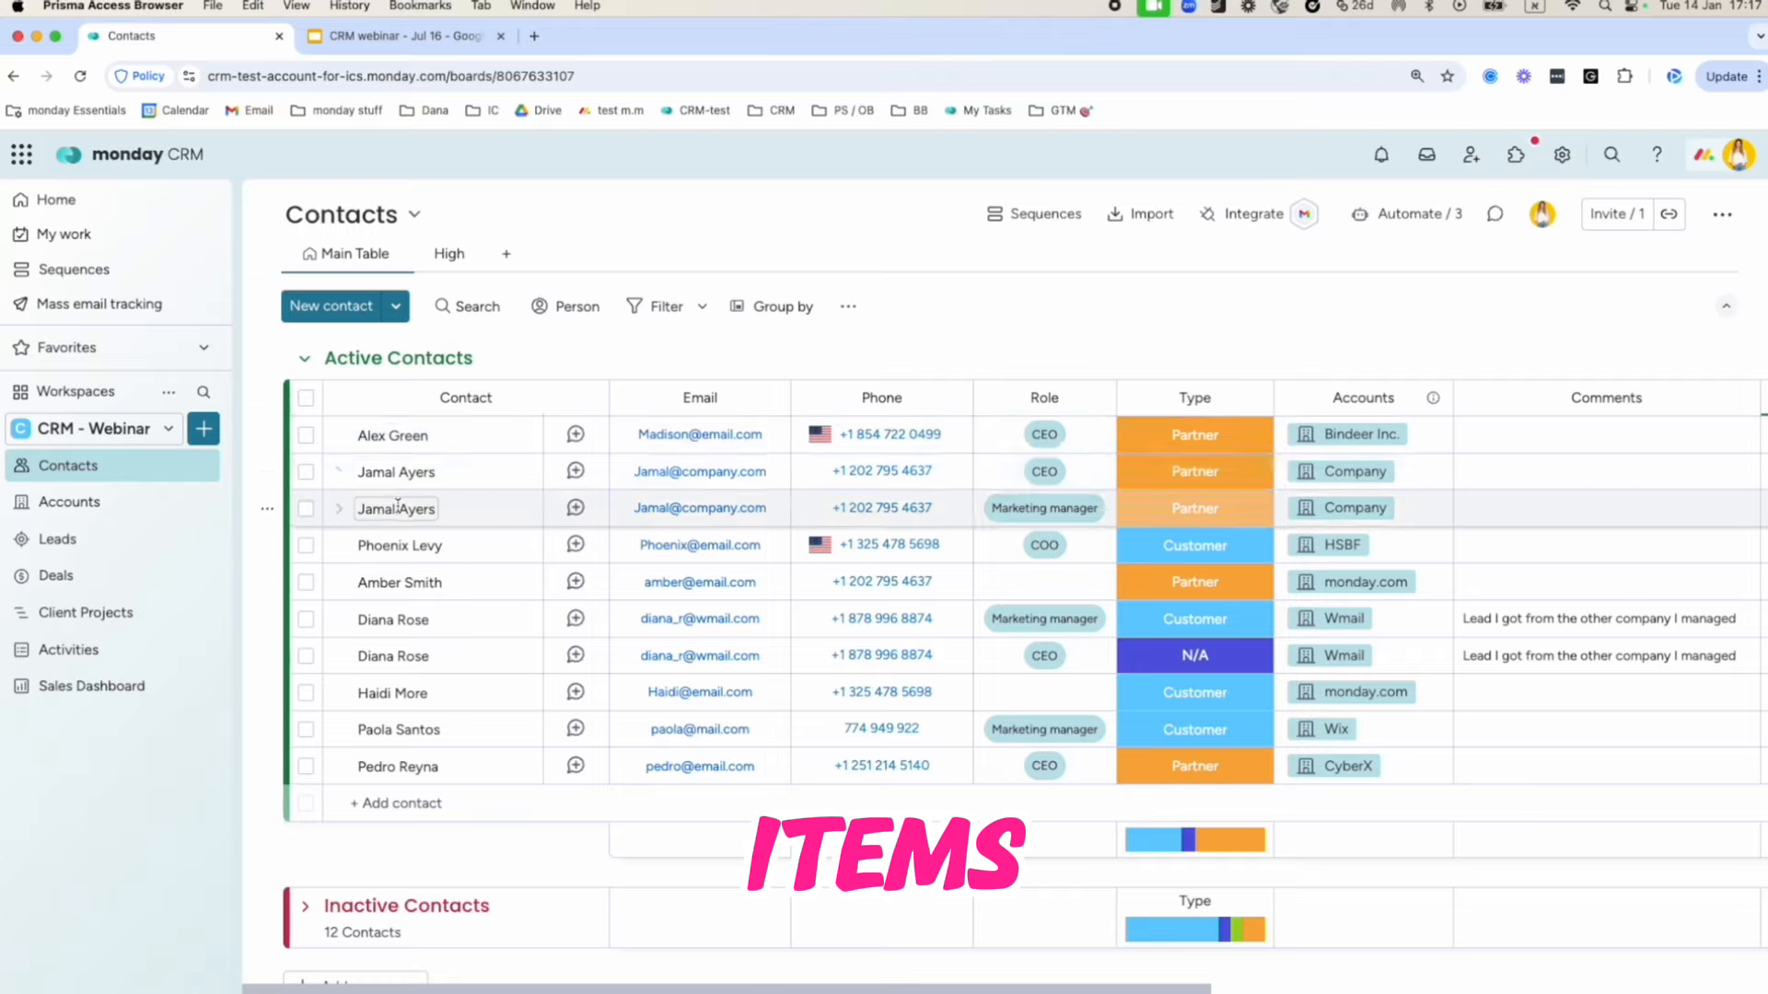
Expand and collapse the first contact's subitems, then show the board's Filter options.
{"action": "left_click", "coordinate": [339, 435]}
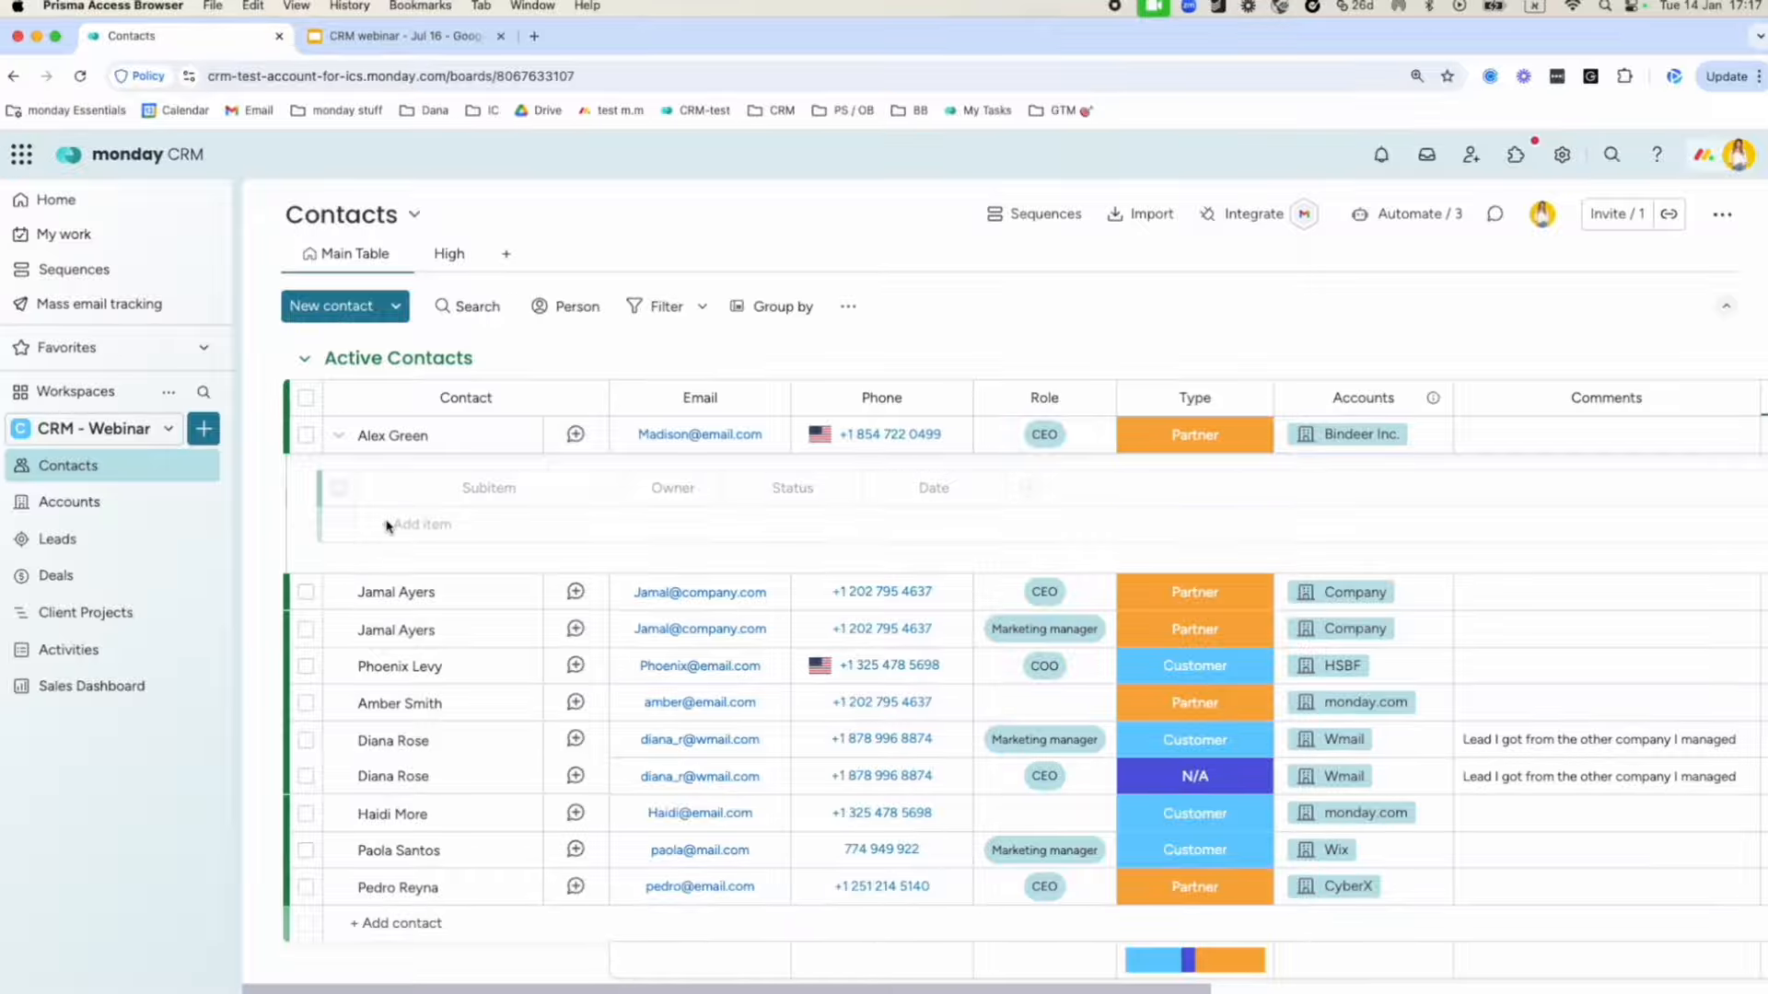
{"action": "left_click", "coordinate": [339, 434]}
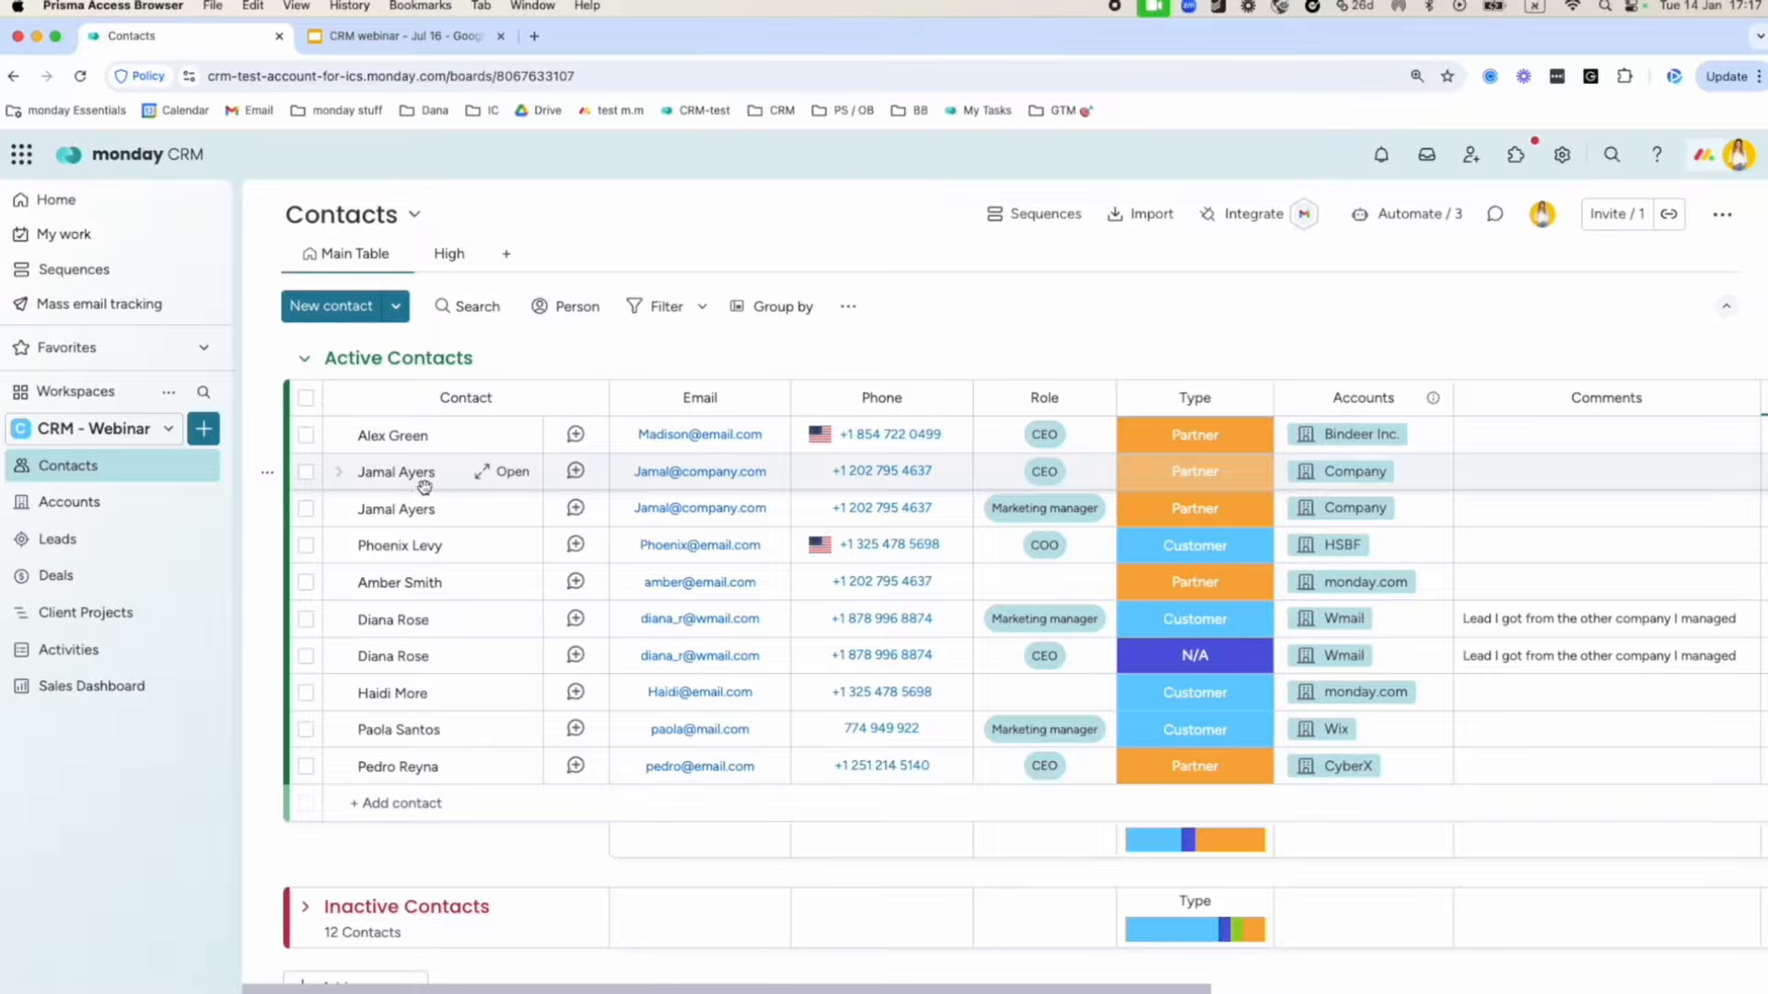
{"action": "left_click", "coordinate": [642, 309]}
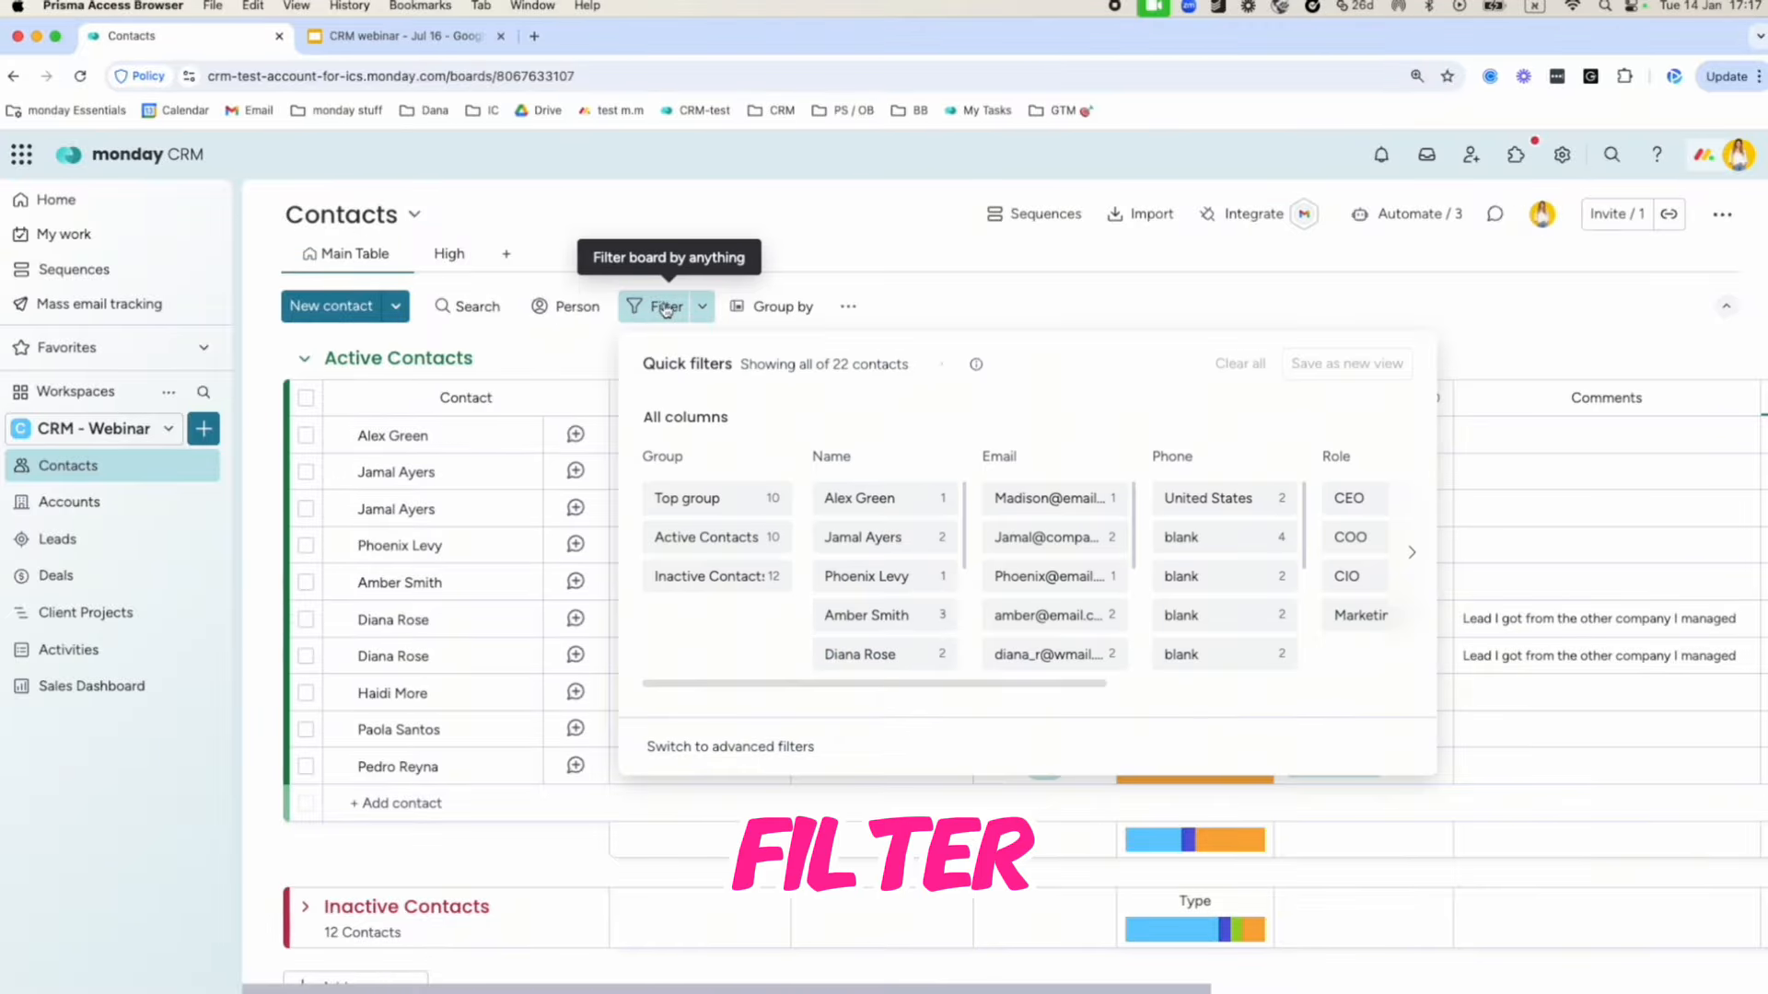
Switch to advanced filters and add the condition Type is Customer.
{"action": "left_click", "coordinate": [702, 306]}
{"action": "left_click", "coordinate": [835, 431]}
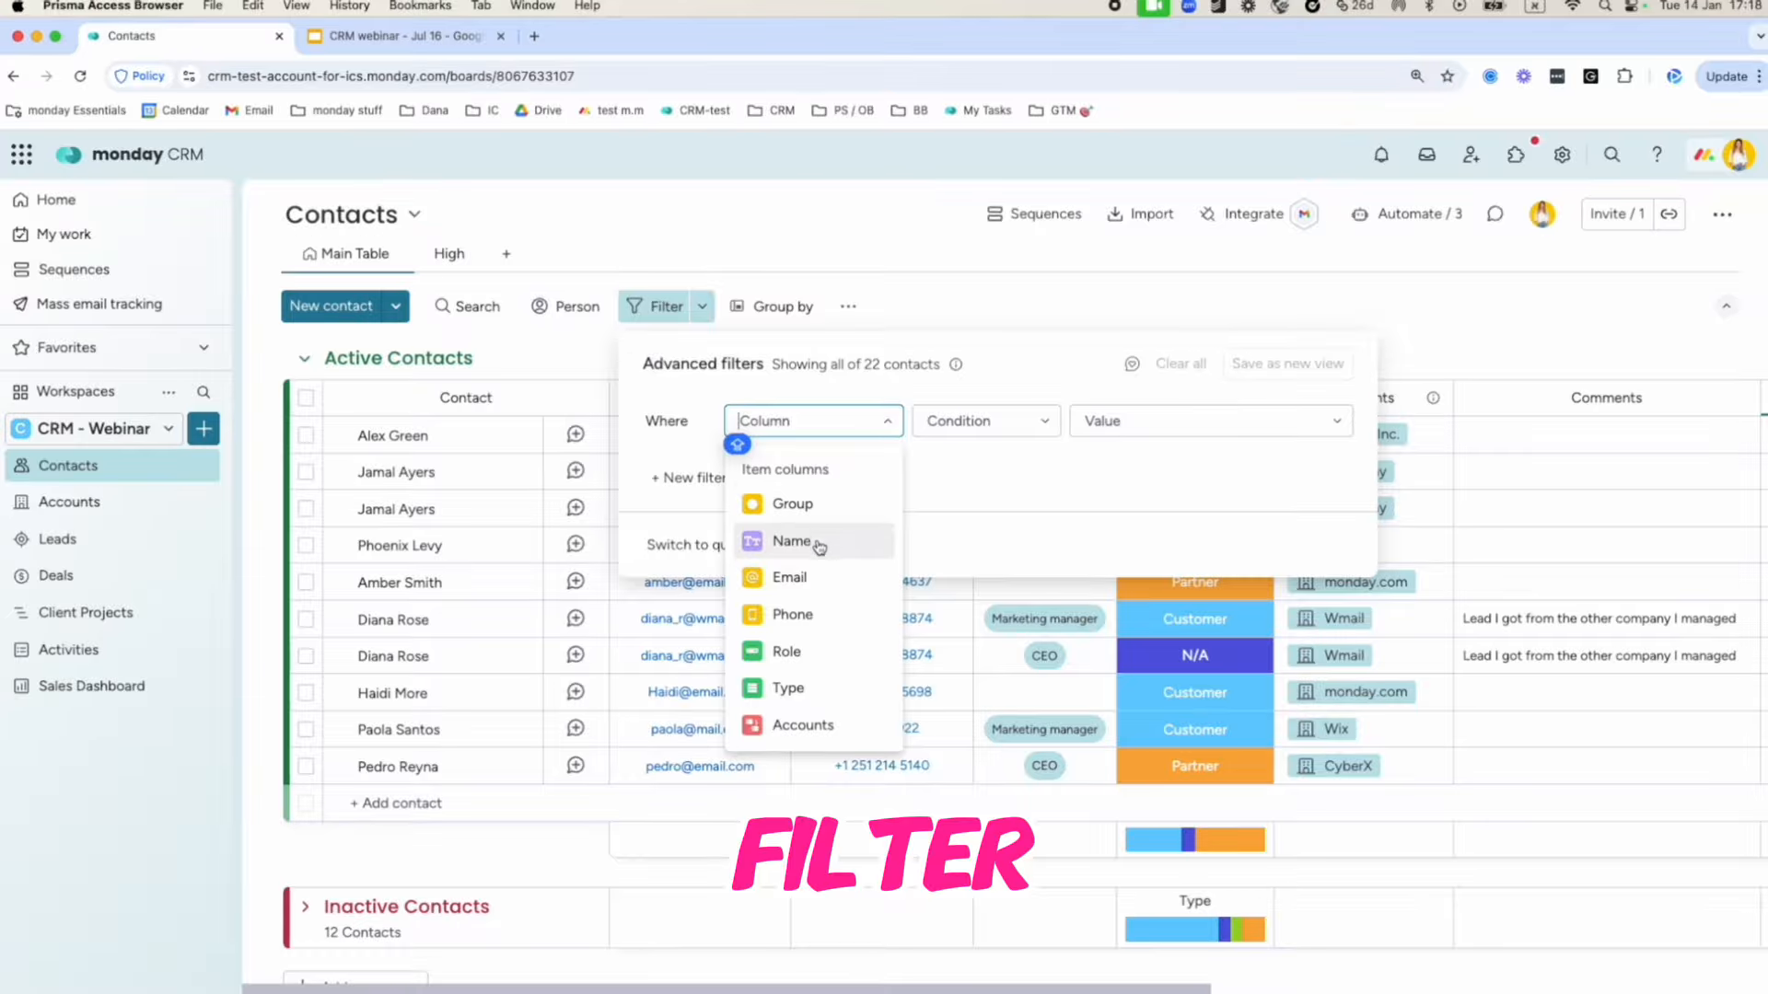
{"action": "scroll", "coordinate": [814, 589], "scroll_direction": "down", "scroll_amount": 1}
{"action": "scroll", "coordinate": [814, 589], "scroll_direction": "down", "scroll_amount": 2}
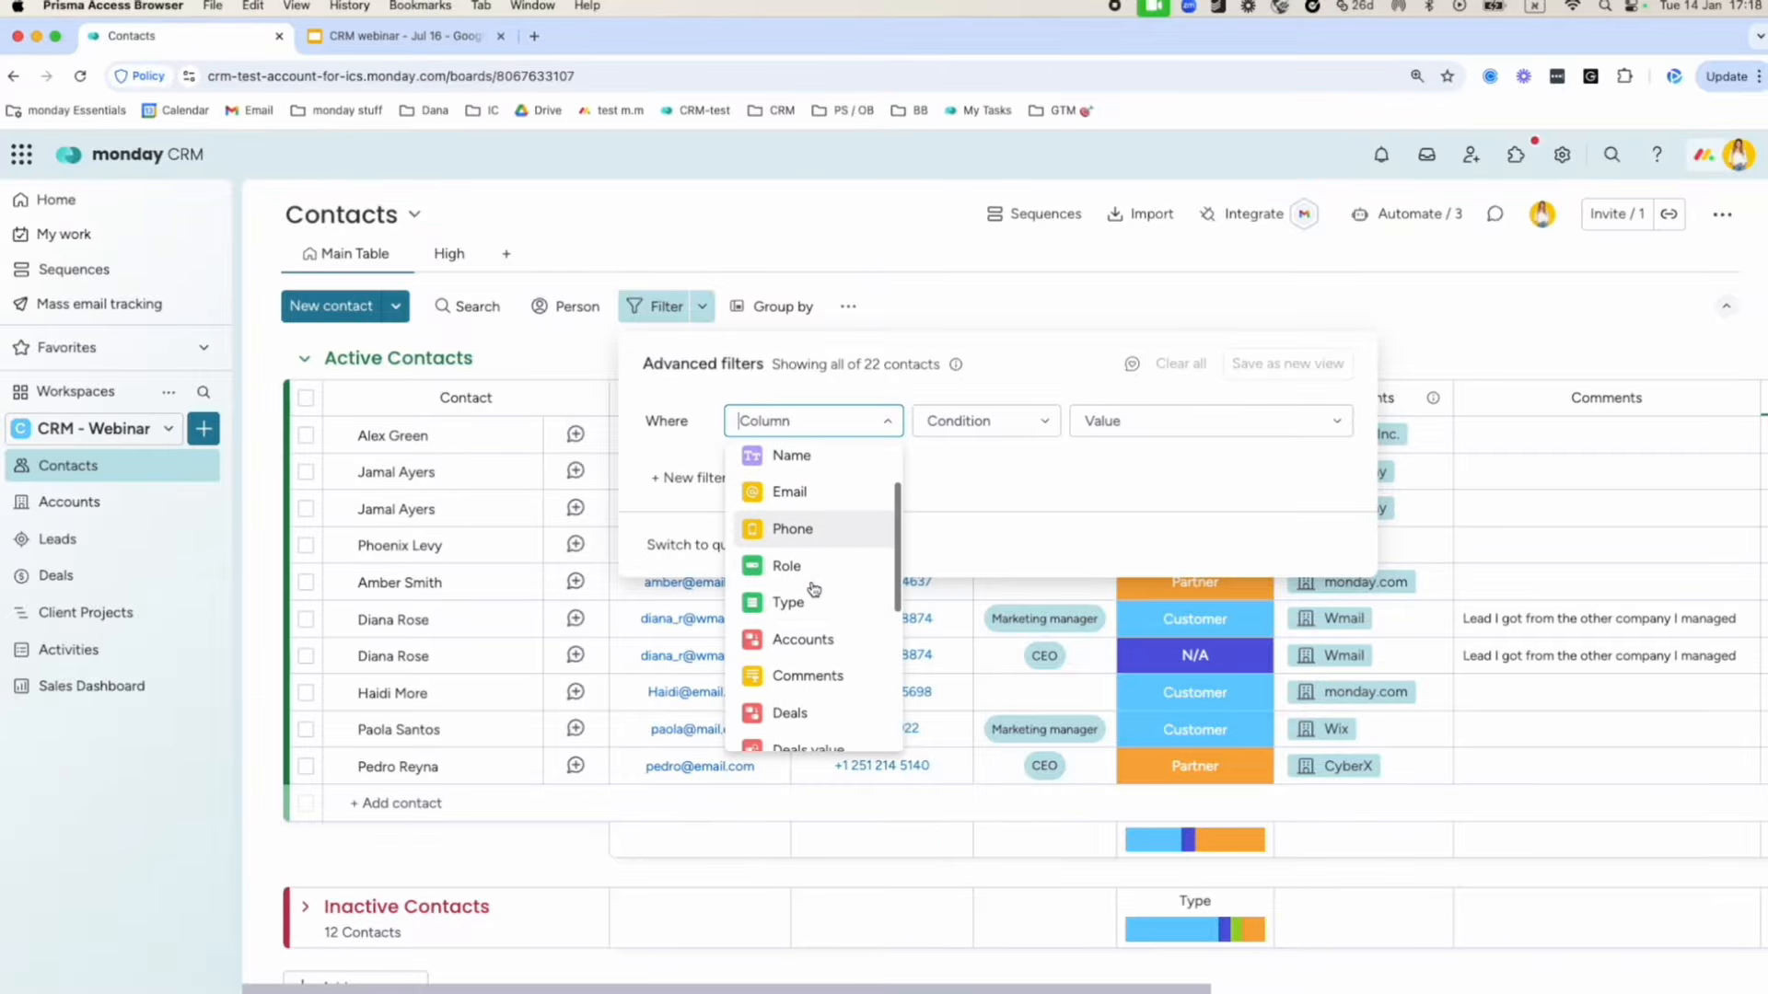
{"action": "left_click", "coordinate": [831, 592]}
{"action": "left_click", "coordinate": [1143, 426]}
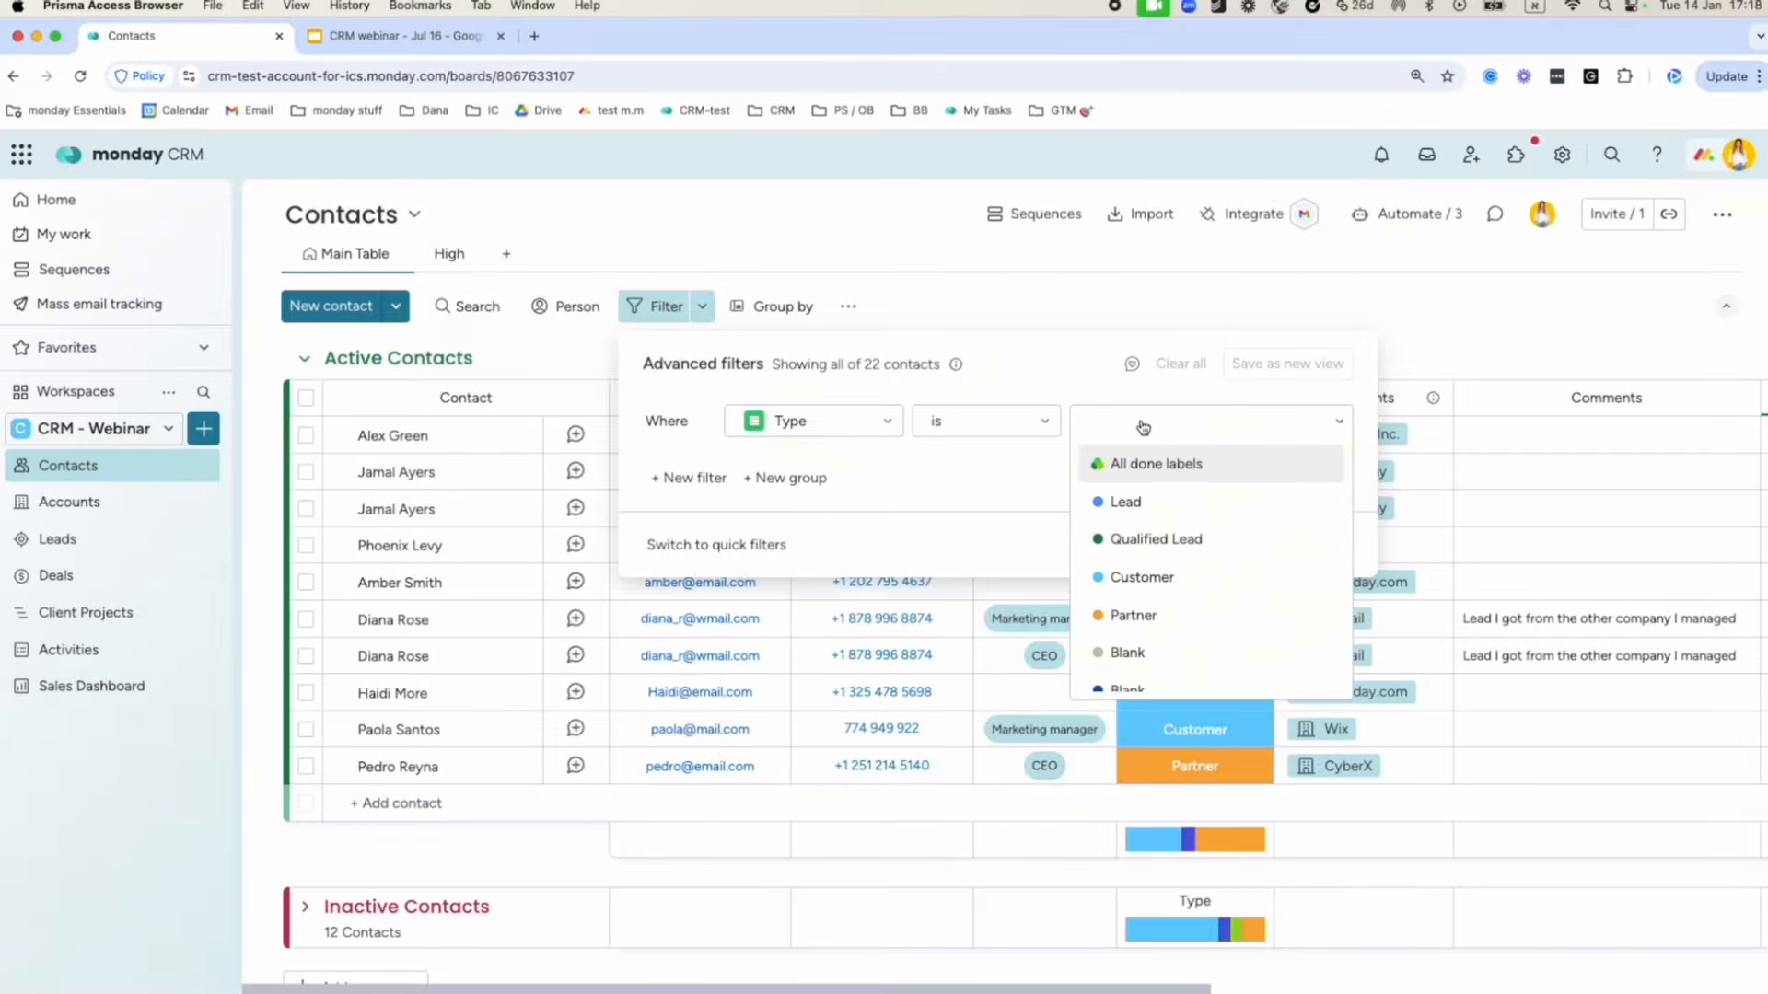
{"action": "left_click", "coordinate": [1211, 576]}
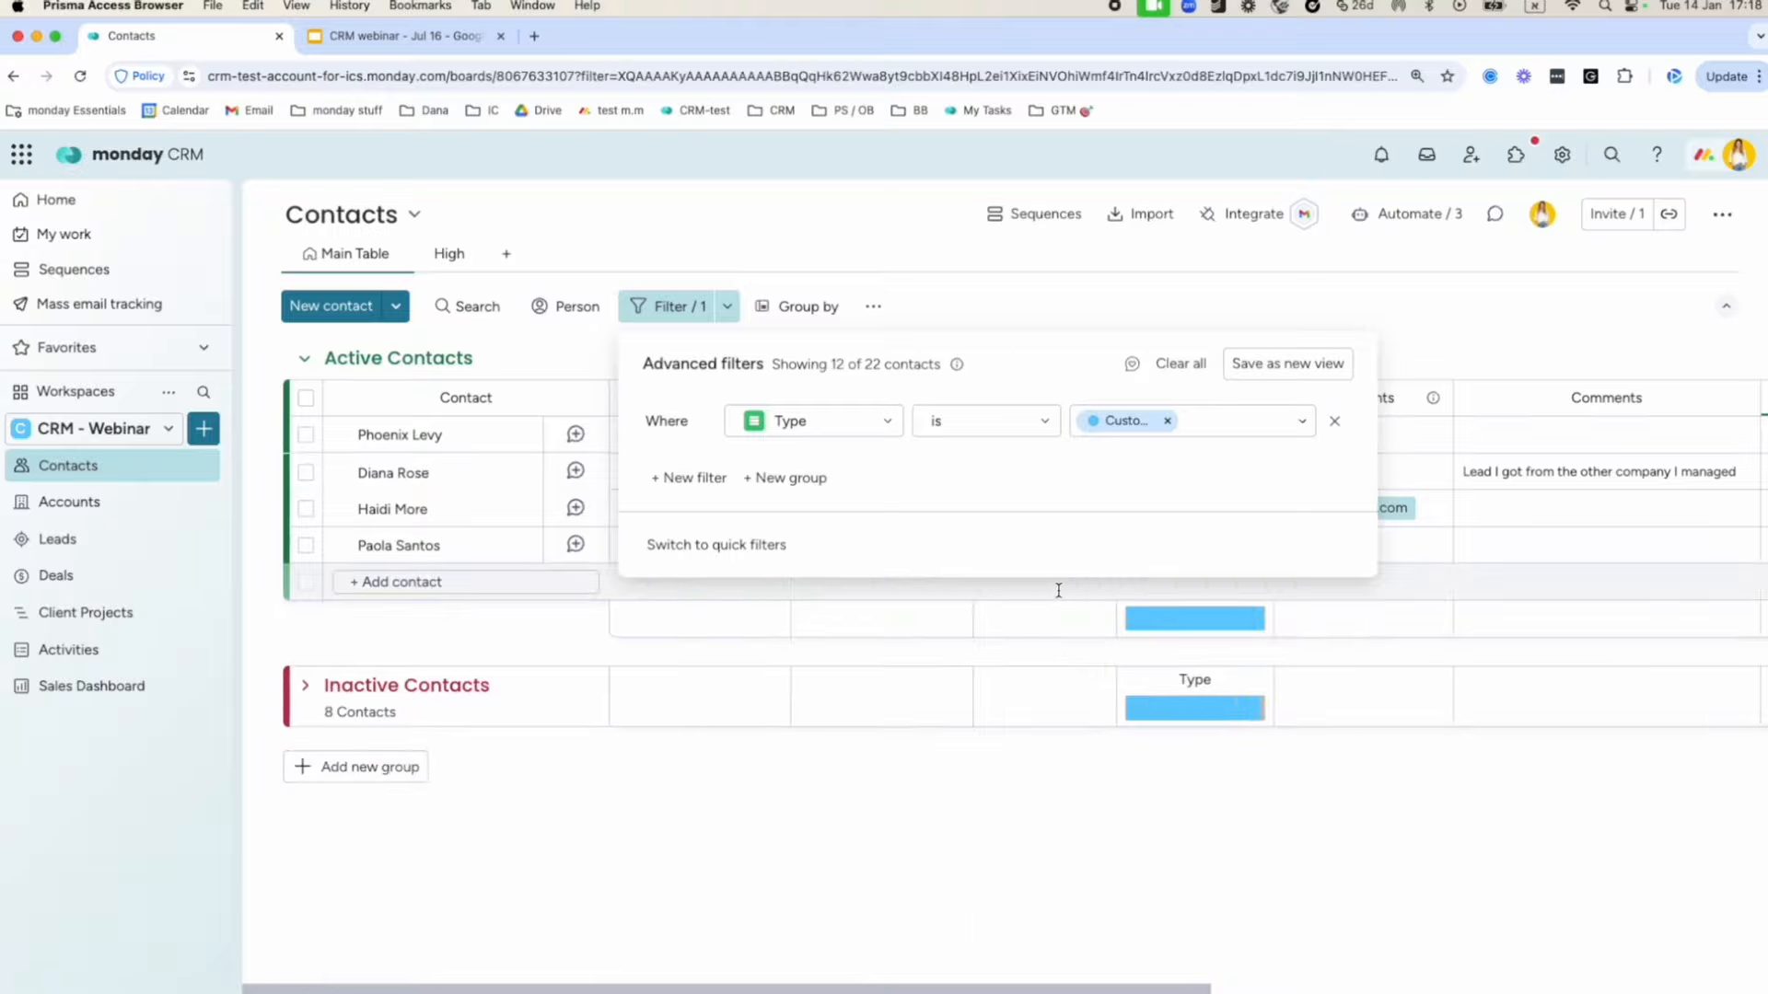
Add an And condition Files is not empty, check the High view, then return to Main Table.
{"action": "left_click", "coordinate": [697, 477]}
{"action": "left_click", "coordinate": [793, 462]}
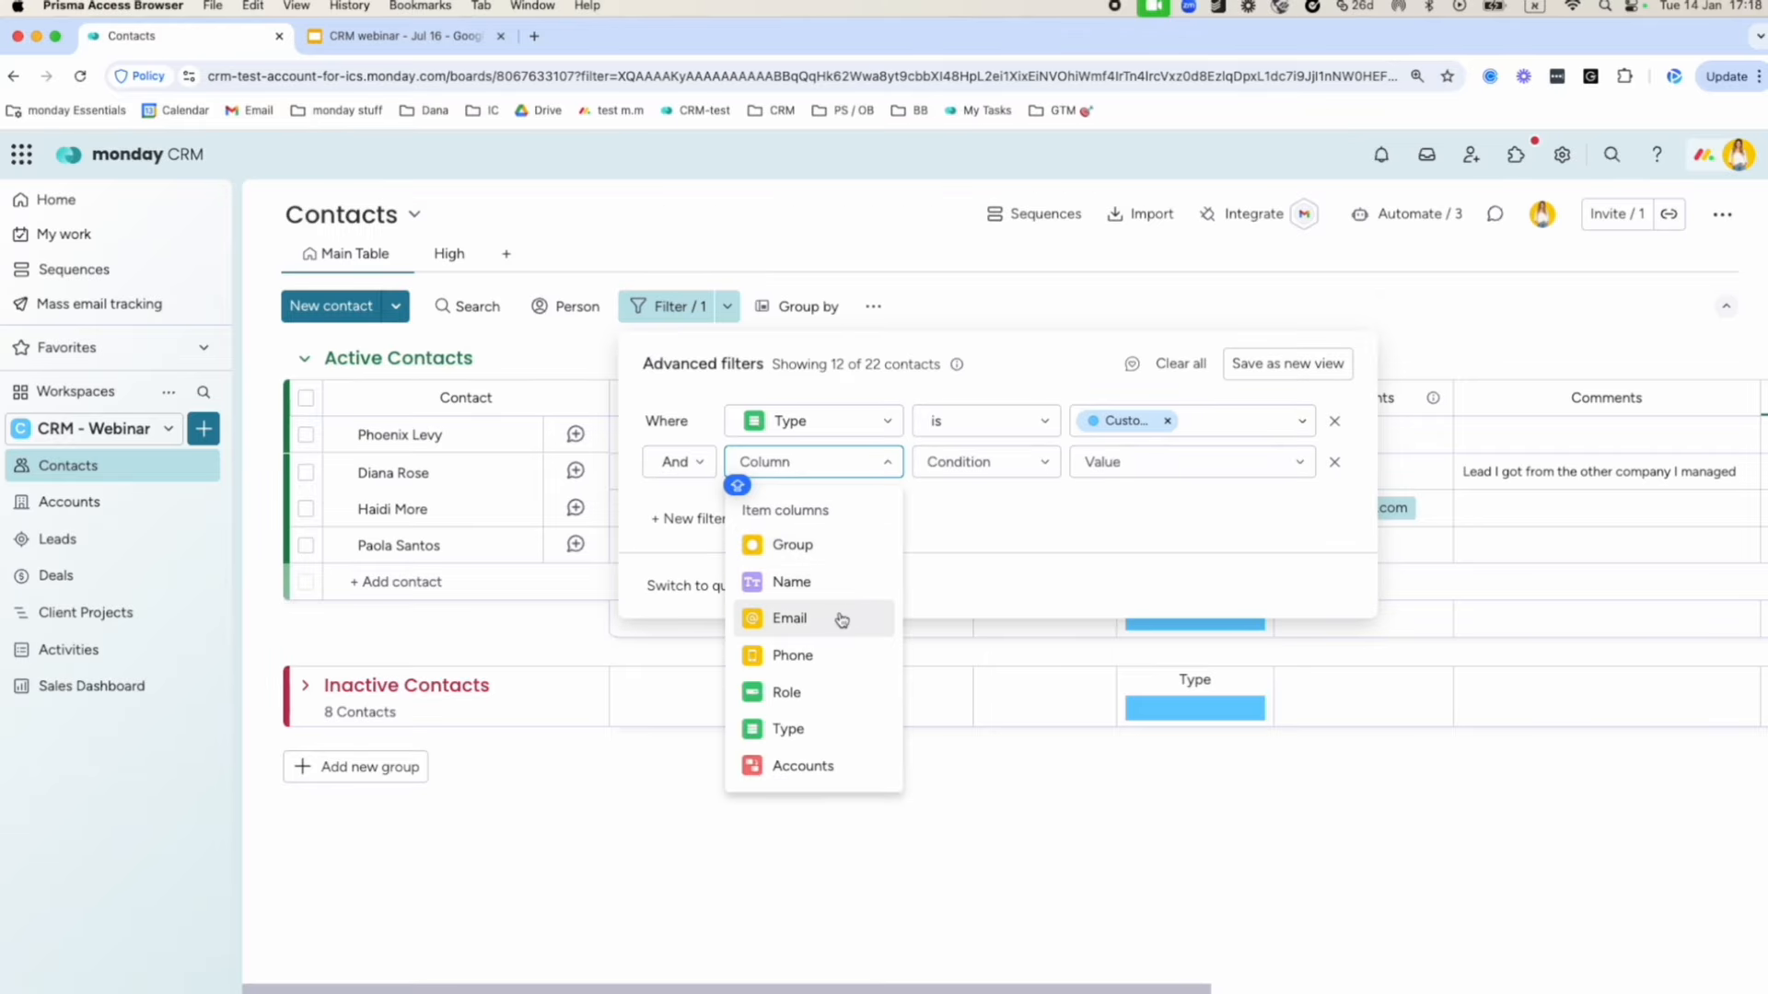
{"action": "scroll", "coordinate": [839, 620], "scroll_direction": "down", "scroll_amount": 3}
{"action": "scroll", "coordinate": [840, 621], "scroll_direction": "down", "scroll_amount": 3}
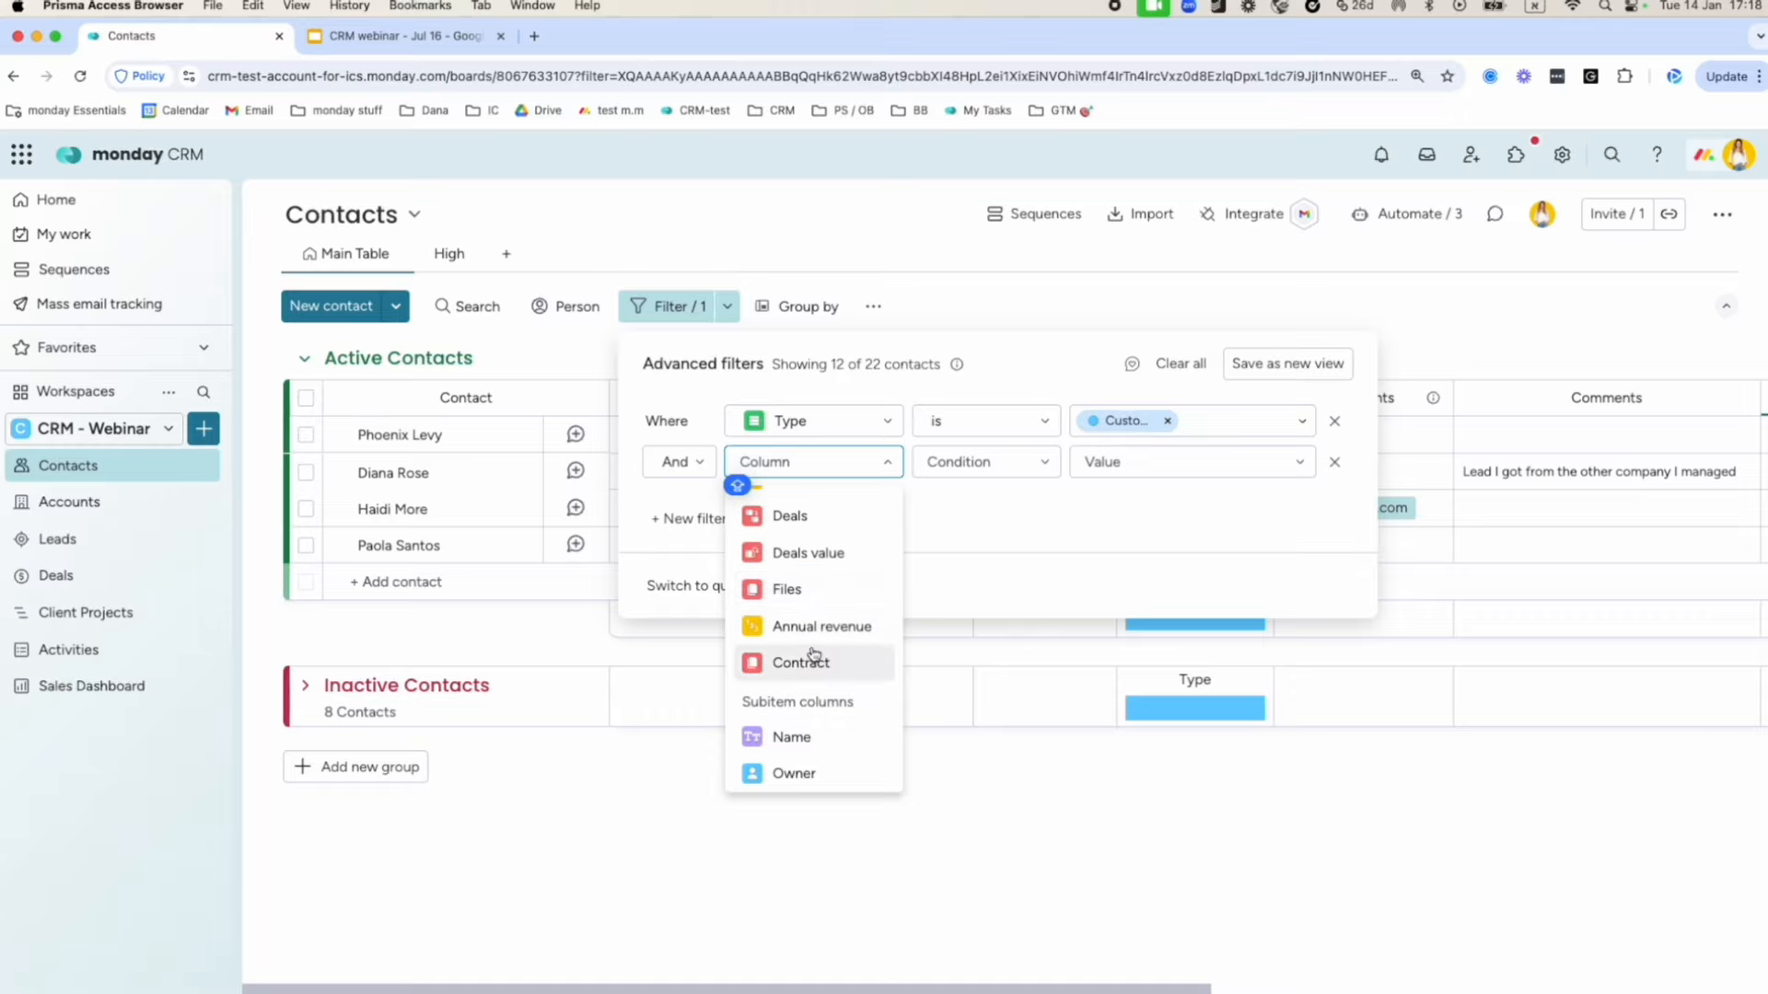
{"action": "left_click", "coordinate": [818, 589]}
{"action": "left_click", "coordinate": [1026, 461]}
{"action": "left_click", "coordinate": [987, 533]}
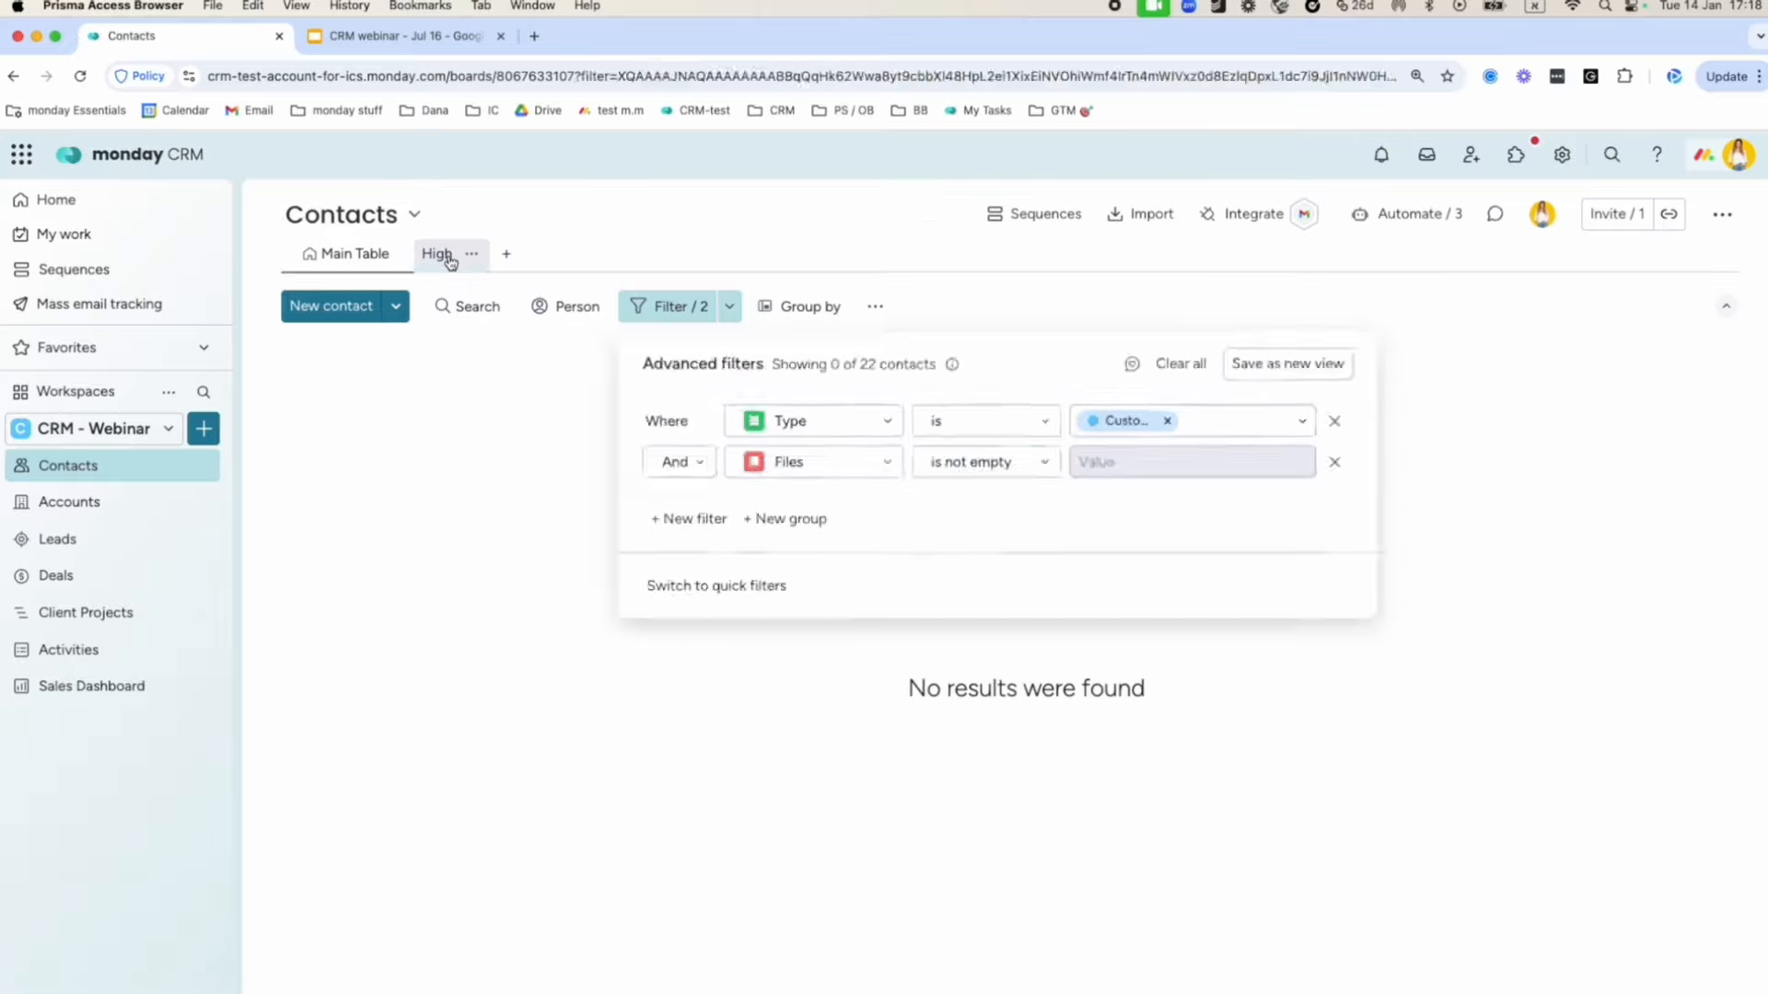
{"action": "left_click", "coordinate": [446, 258]}
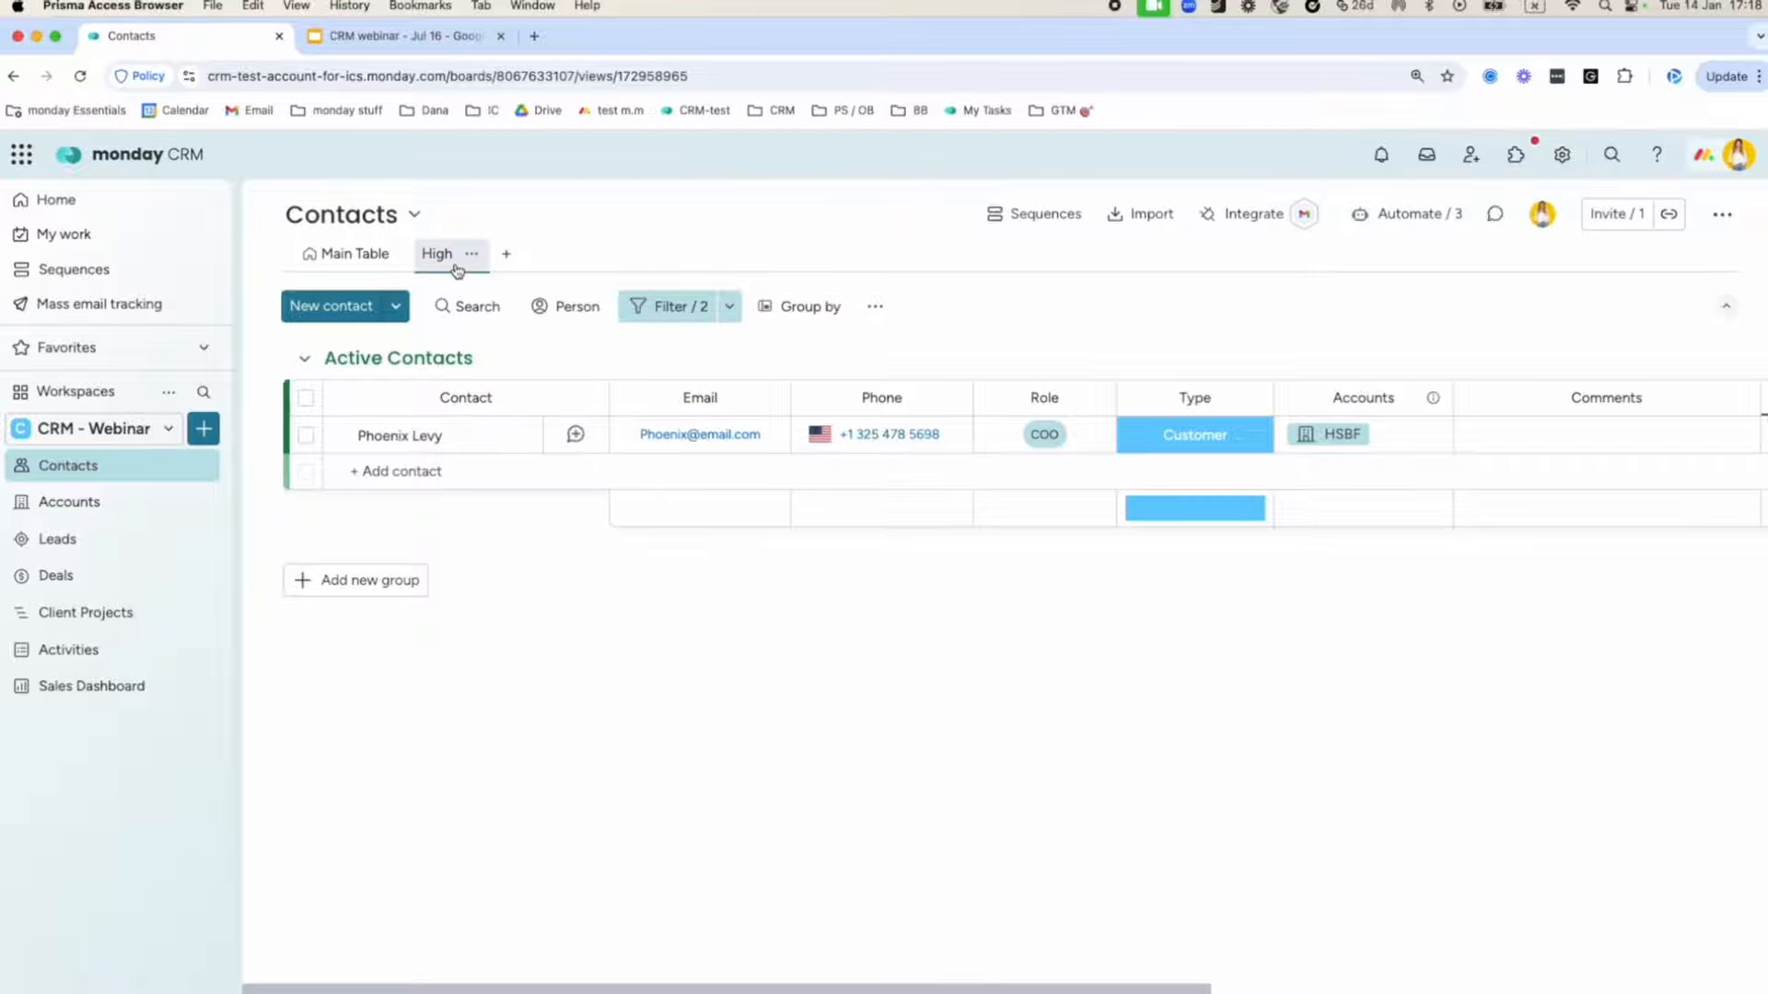
{"action": "left_click", "coordinate": [351, 267]}
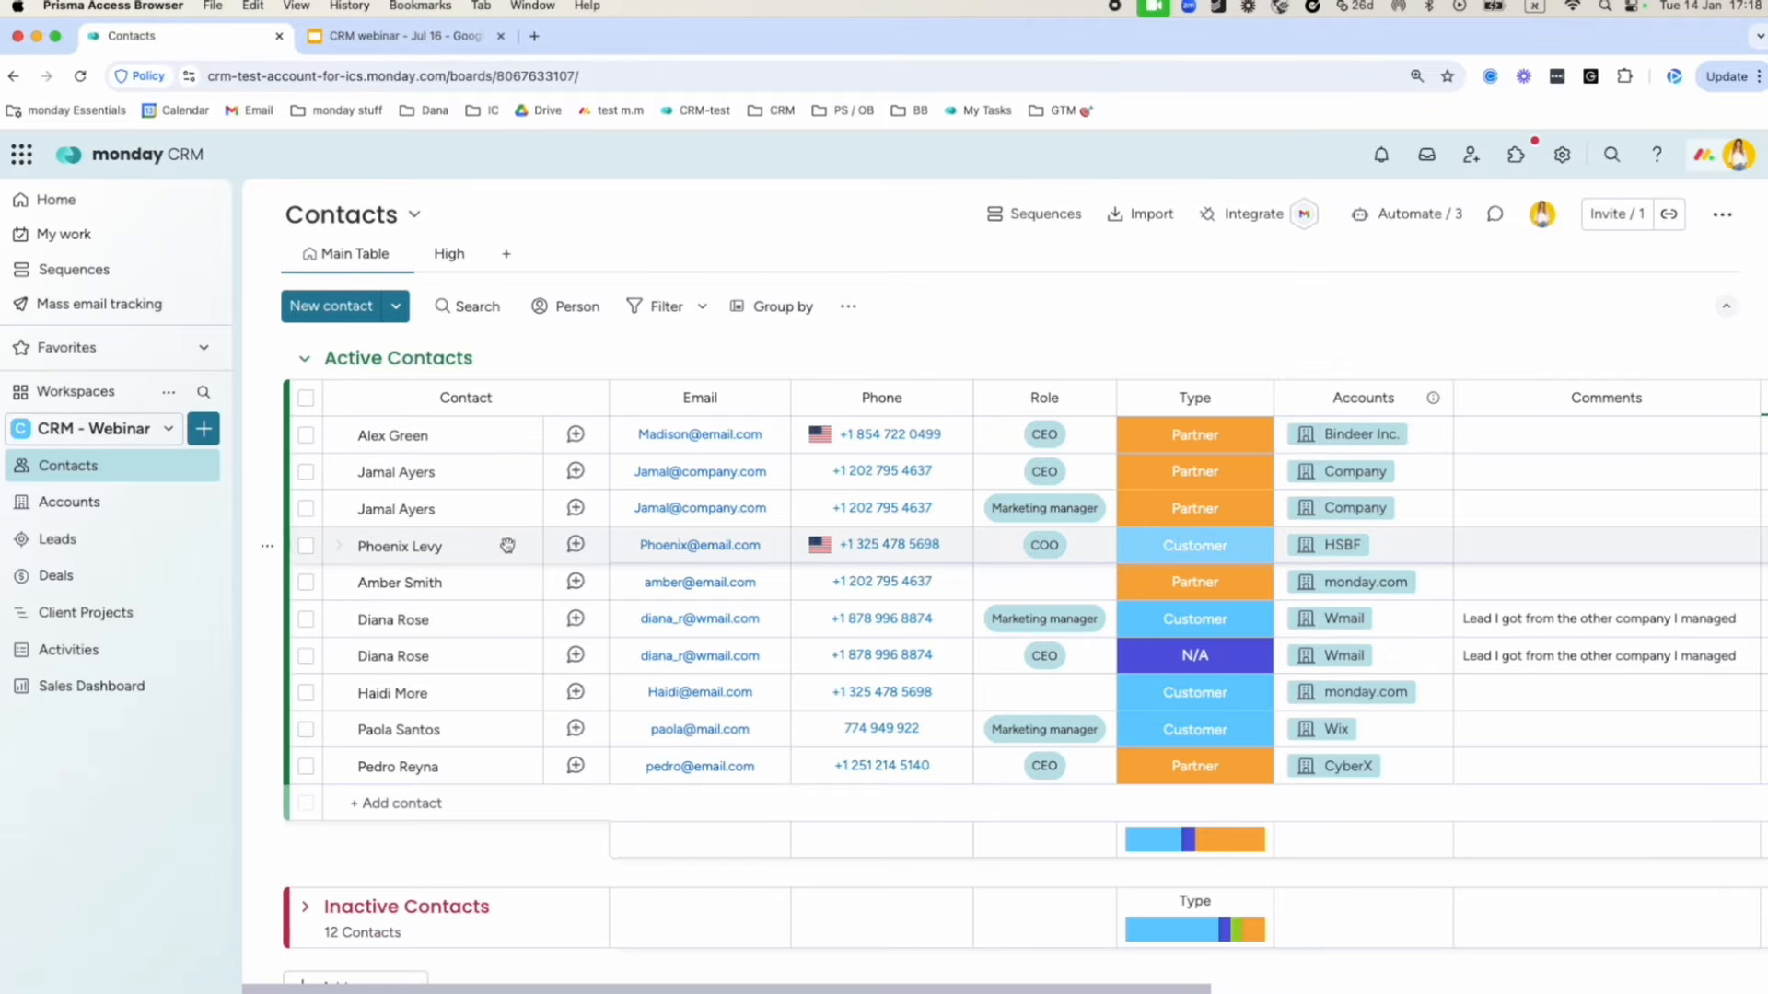
{"action": "scroll", "coordinate": [508, 545], "scroll_direction": "down", "scroll_amount": 2}
{"action": "scroll", "coordinate": [508, 544], "scroll_direction": "up", "scroll_amount": 2}
{"action": "left_click", "coordinate": [787, 306]}
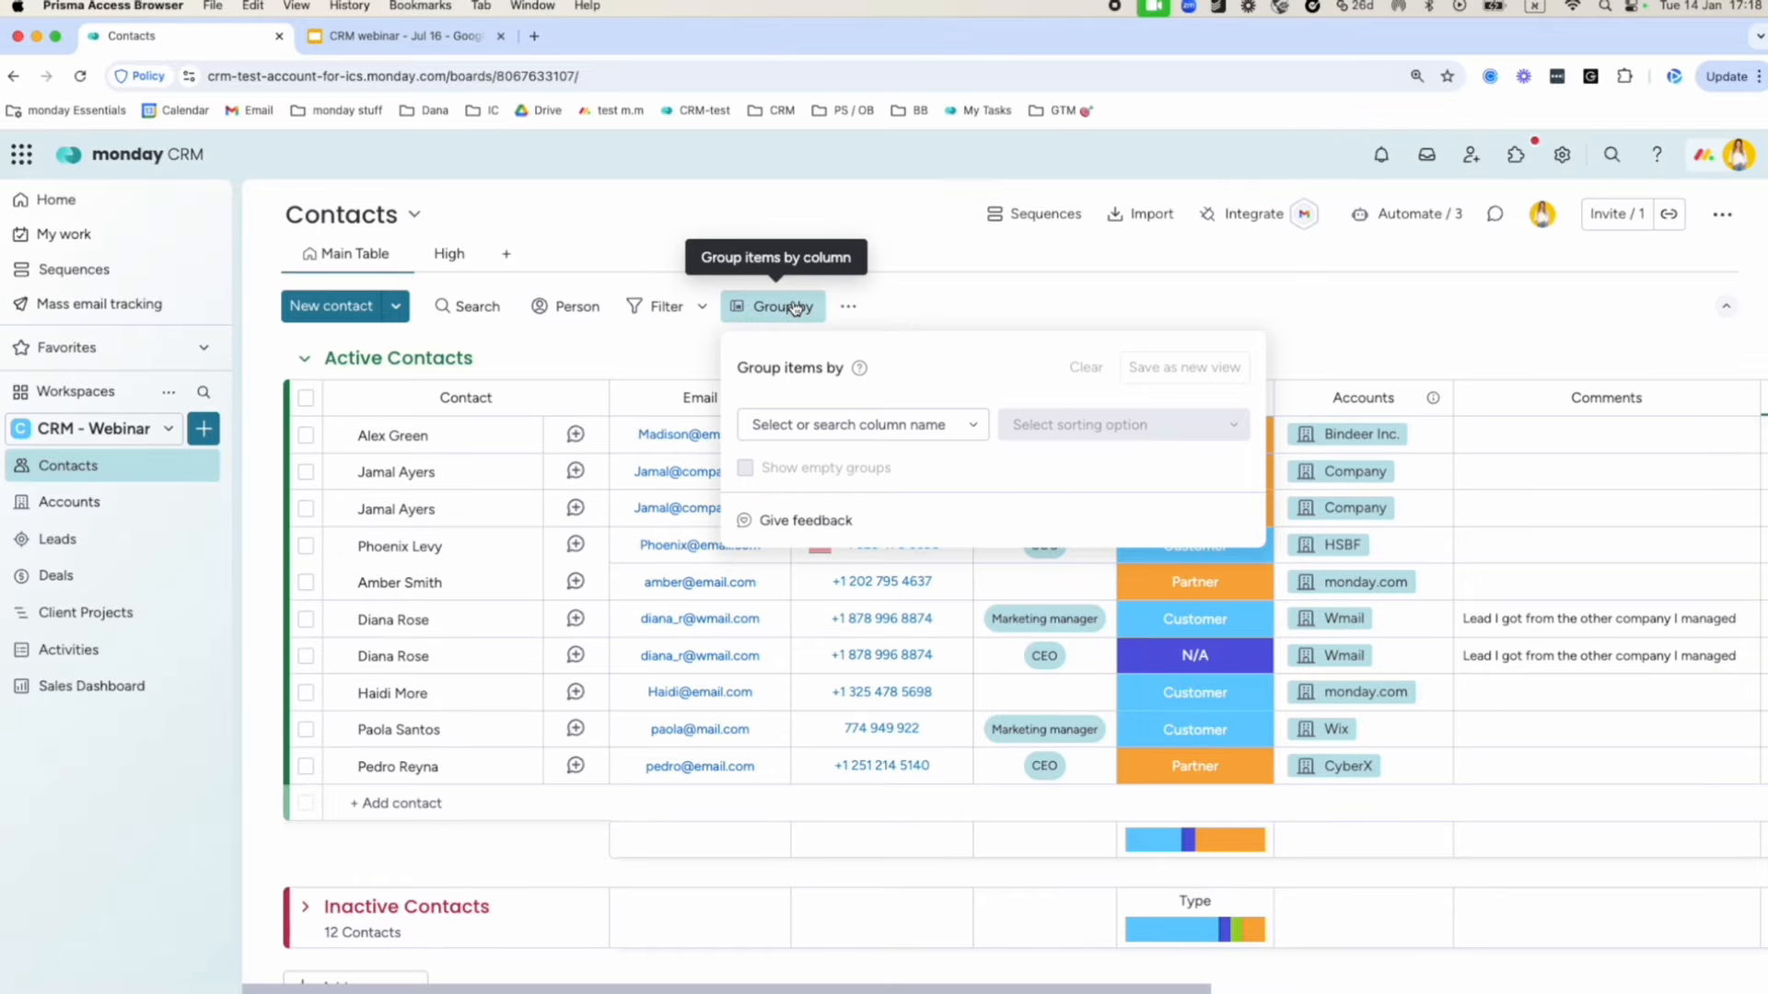
{"action": "left_click", "coordinate": [868, 424]}
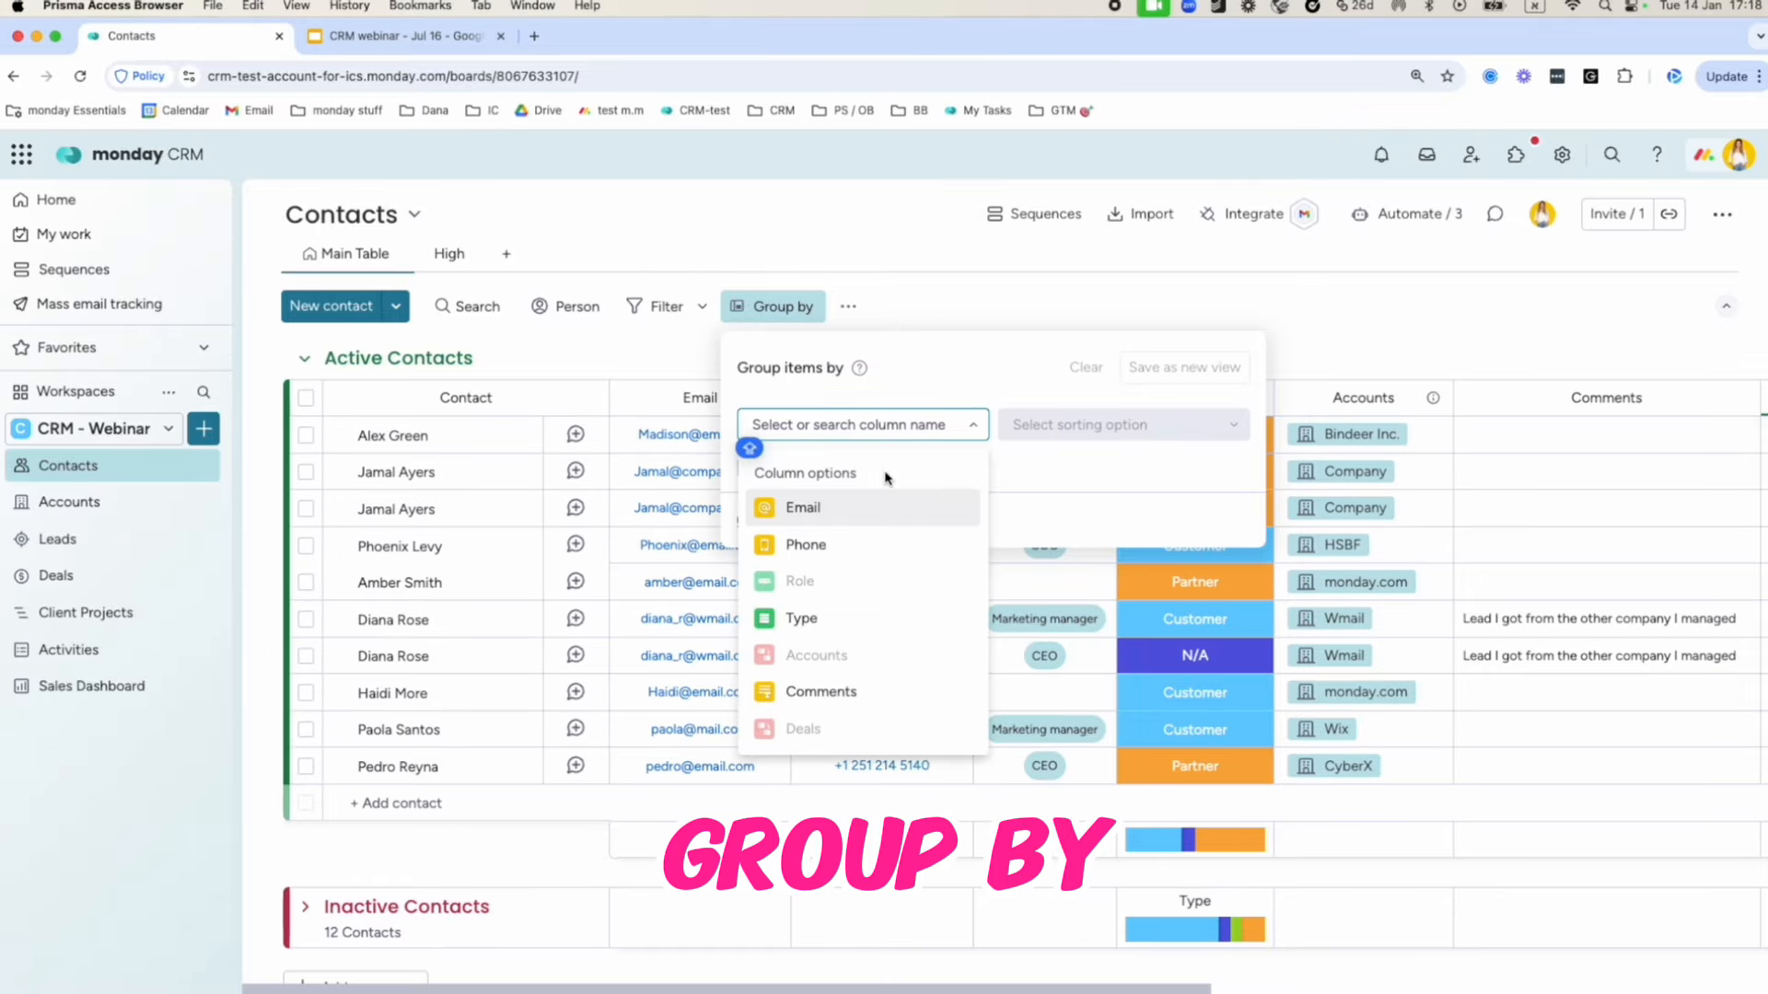
{"action": "left_click", "coordinate": [870, 621]}
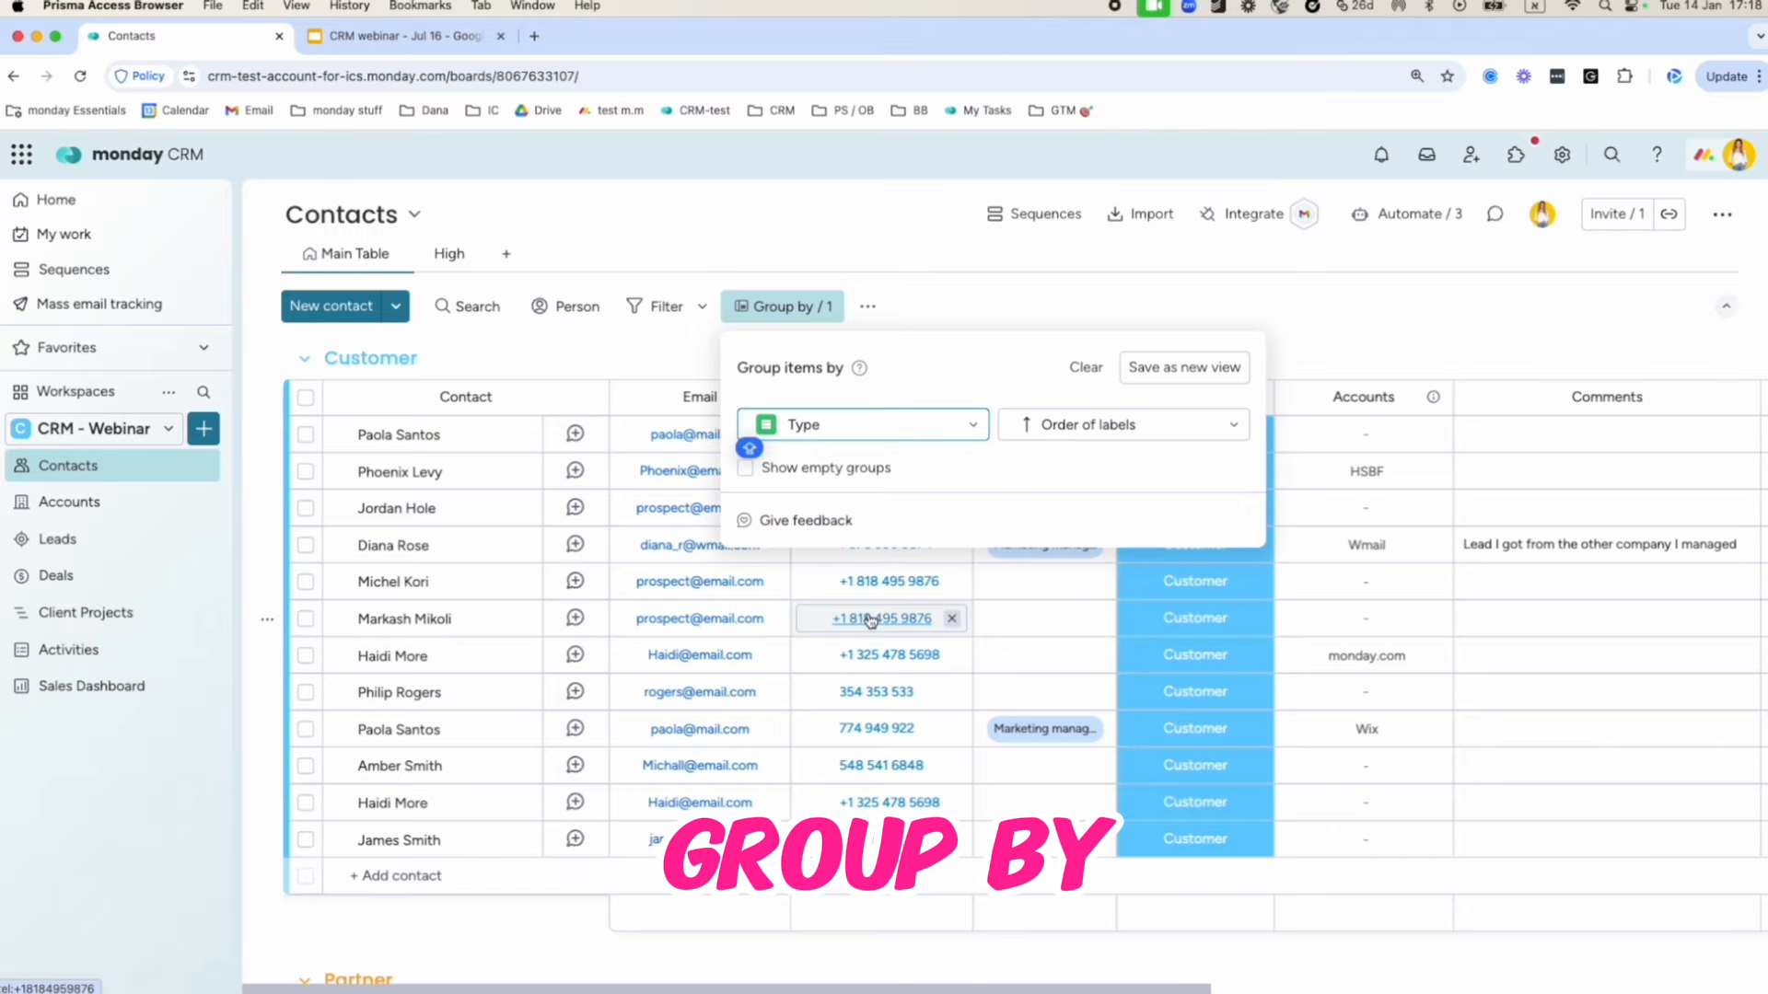
{"action": "left_click", "coordinate": [513, 374]}
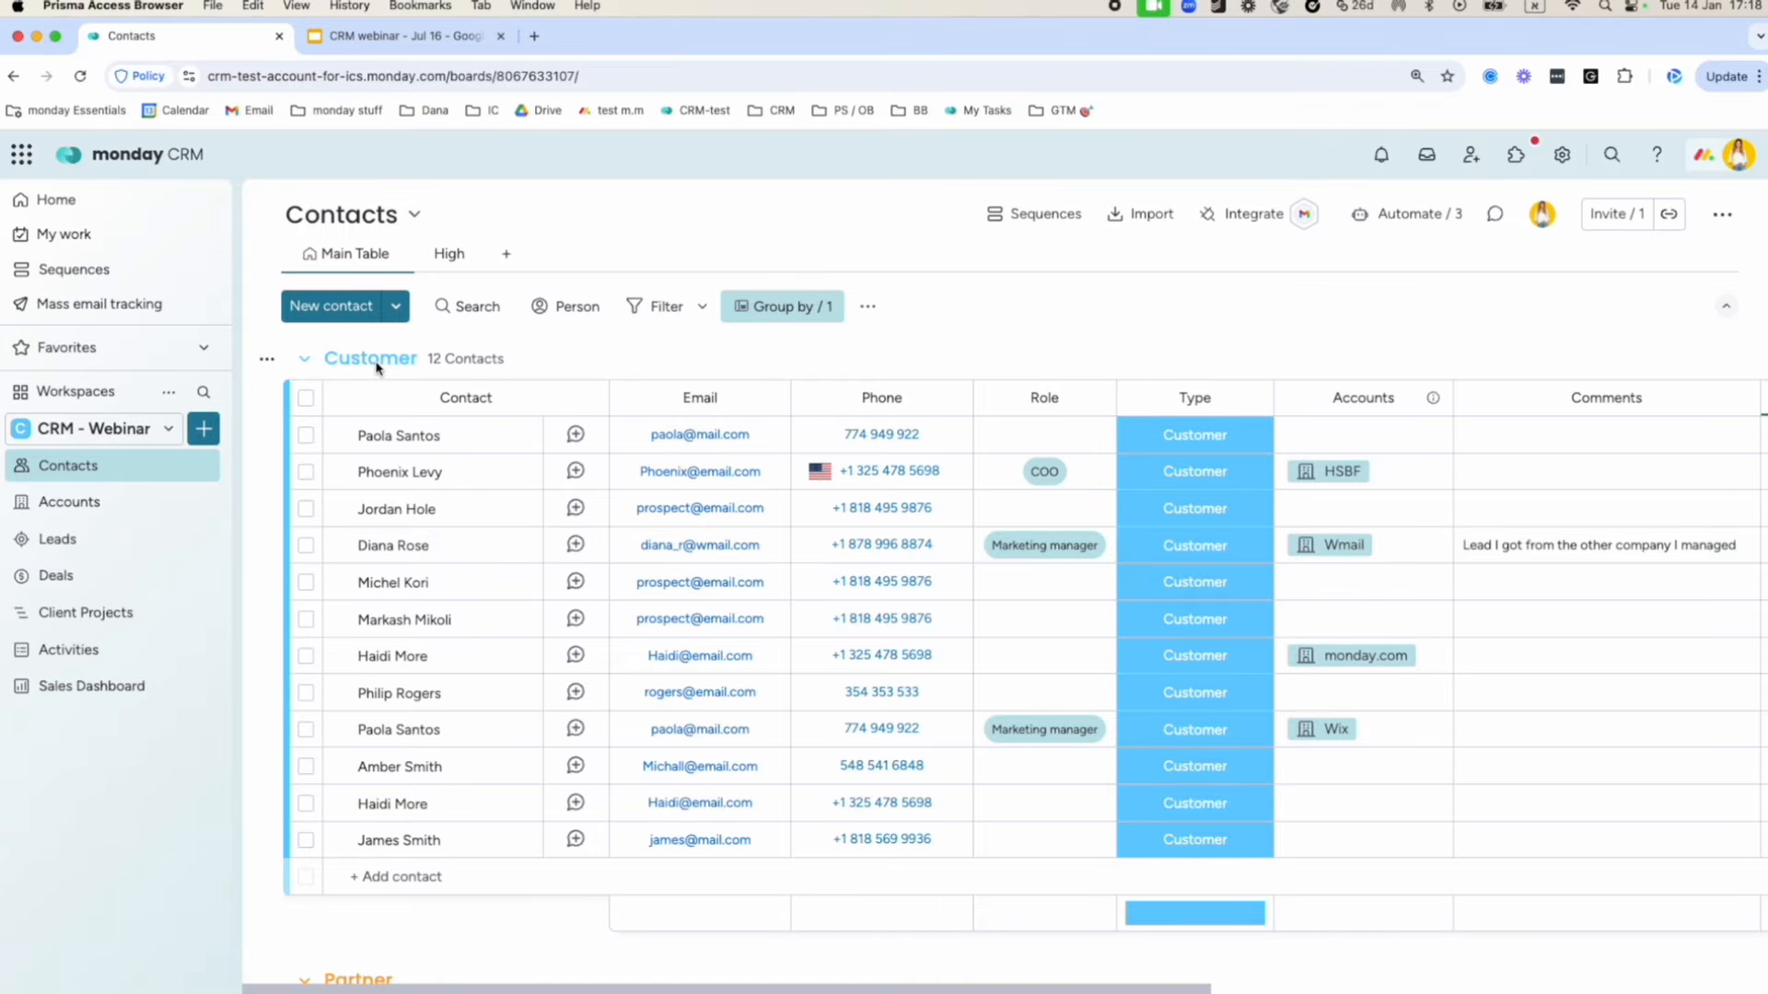
{"action": "scroll", "coordinate": [445, 612], "scroll_direction": "down", "scroll_amount": 10}
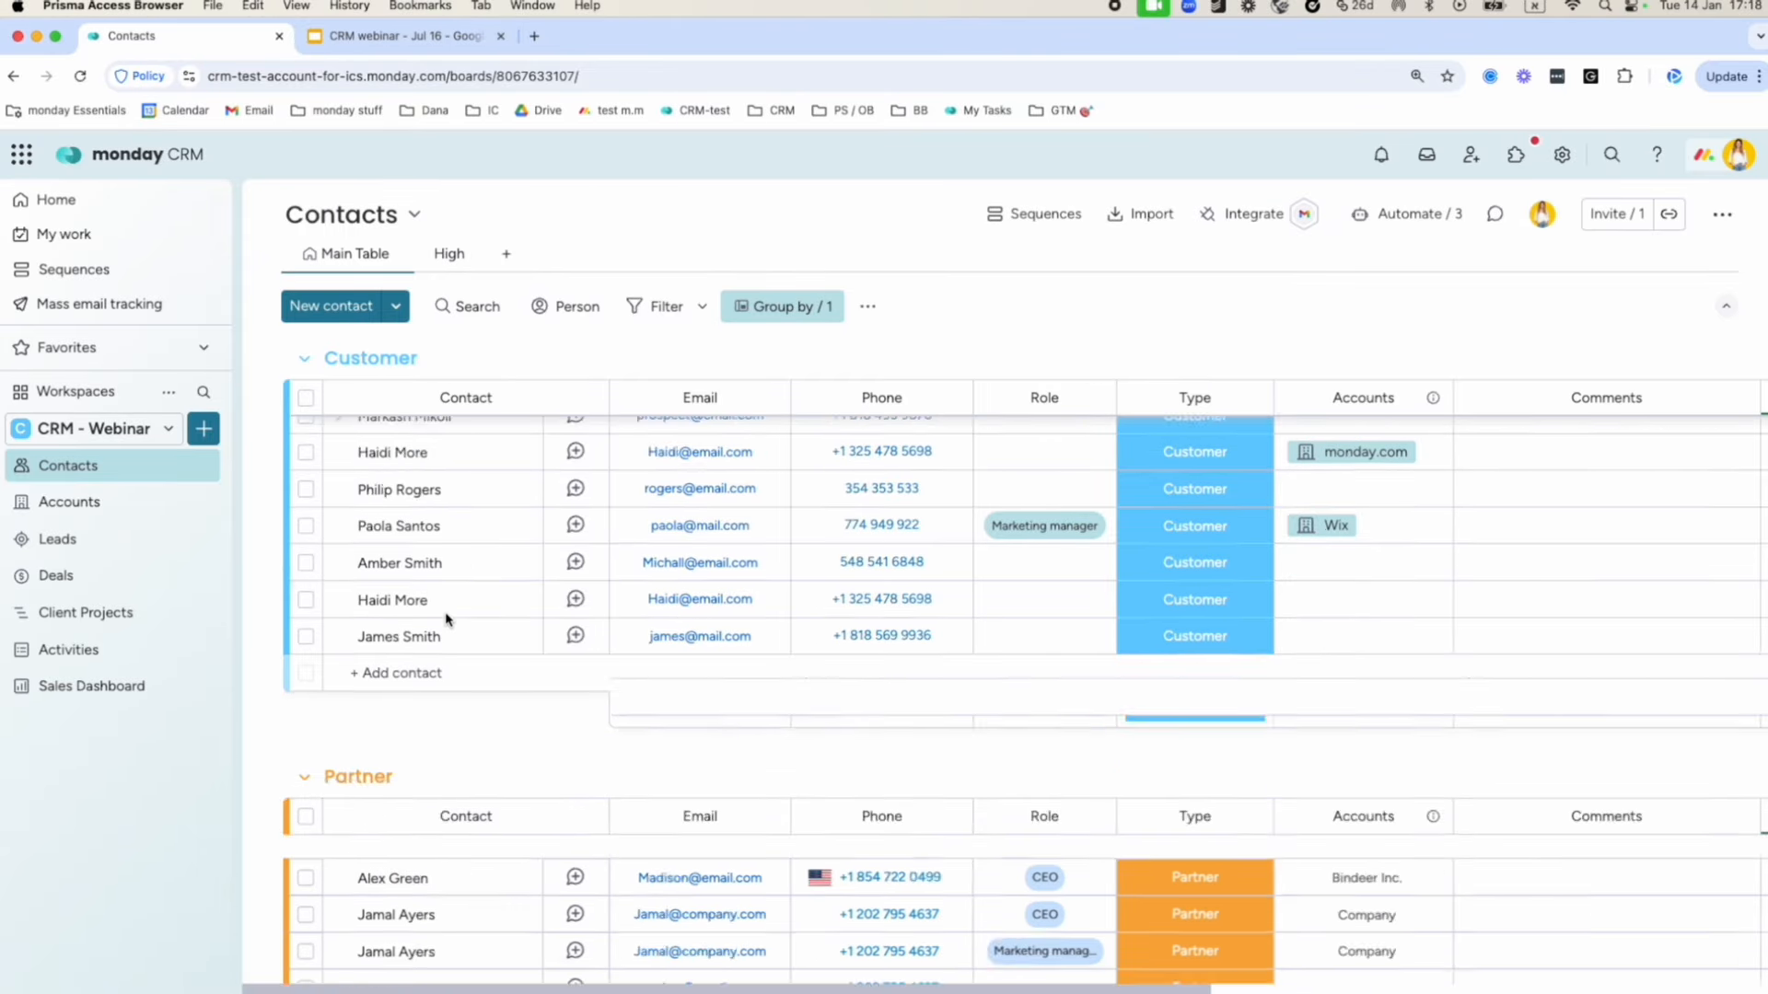
{"action": "scroll", "coordinate": [445, 612], "scroll_direction": "up", "scroll_amount": 3}
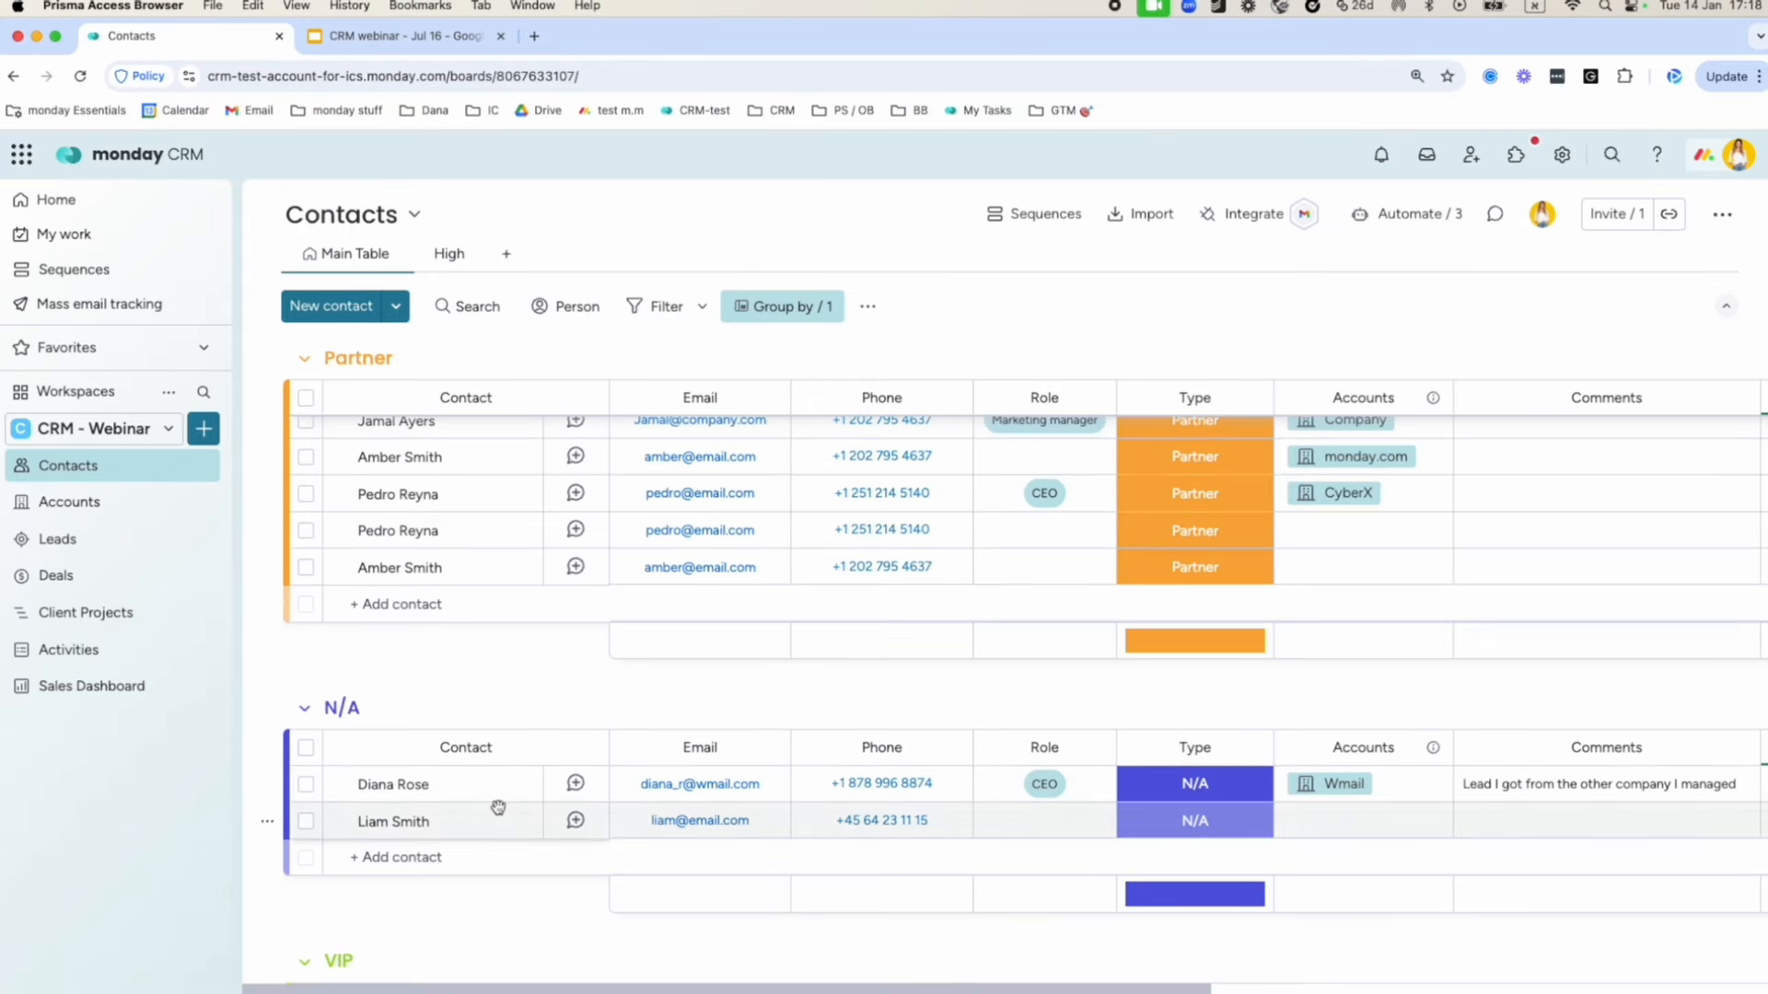
{"action": "scroll", "coordinate": [446, 785], "scroll_direction": "down", "scroll_amount": 3}
{"action": "scroll", "coordinate": [447, 786], "scroll_direction": "up", "scroll_amount": 10}
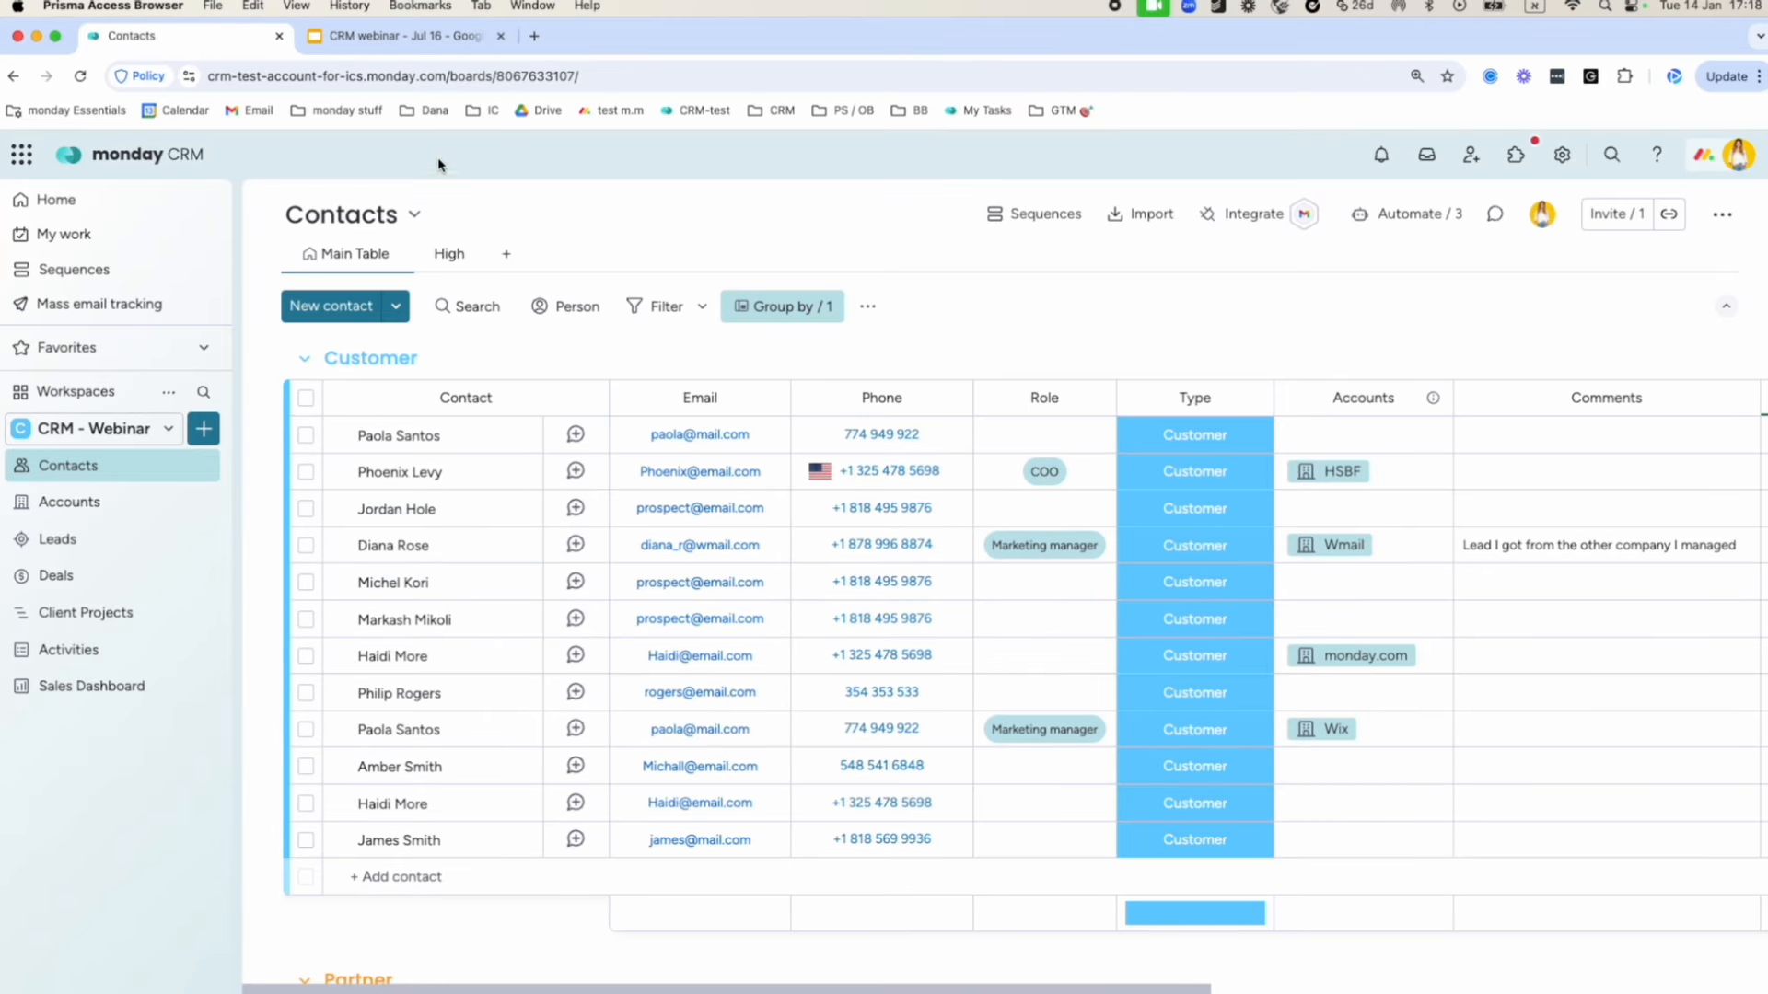
{"action": "left_click", "coordinate": [769, 307]}
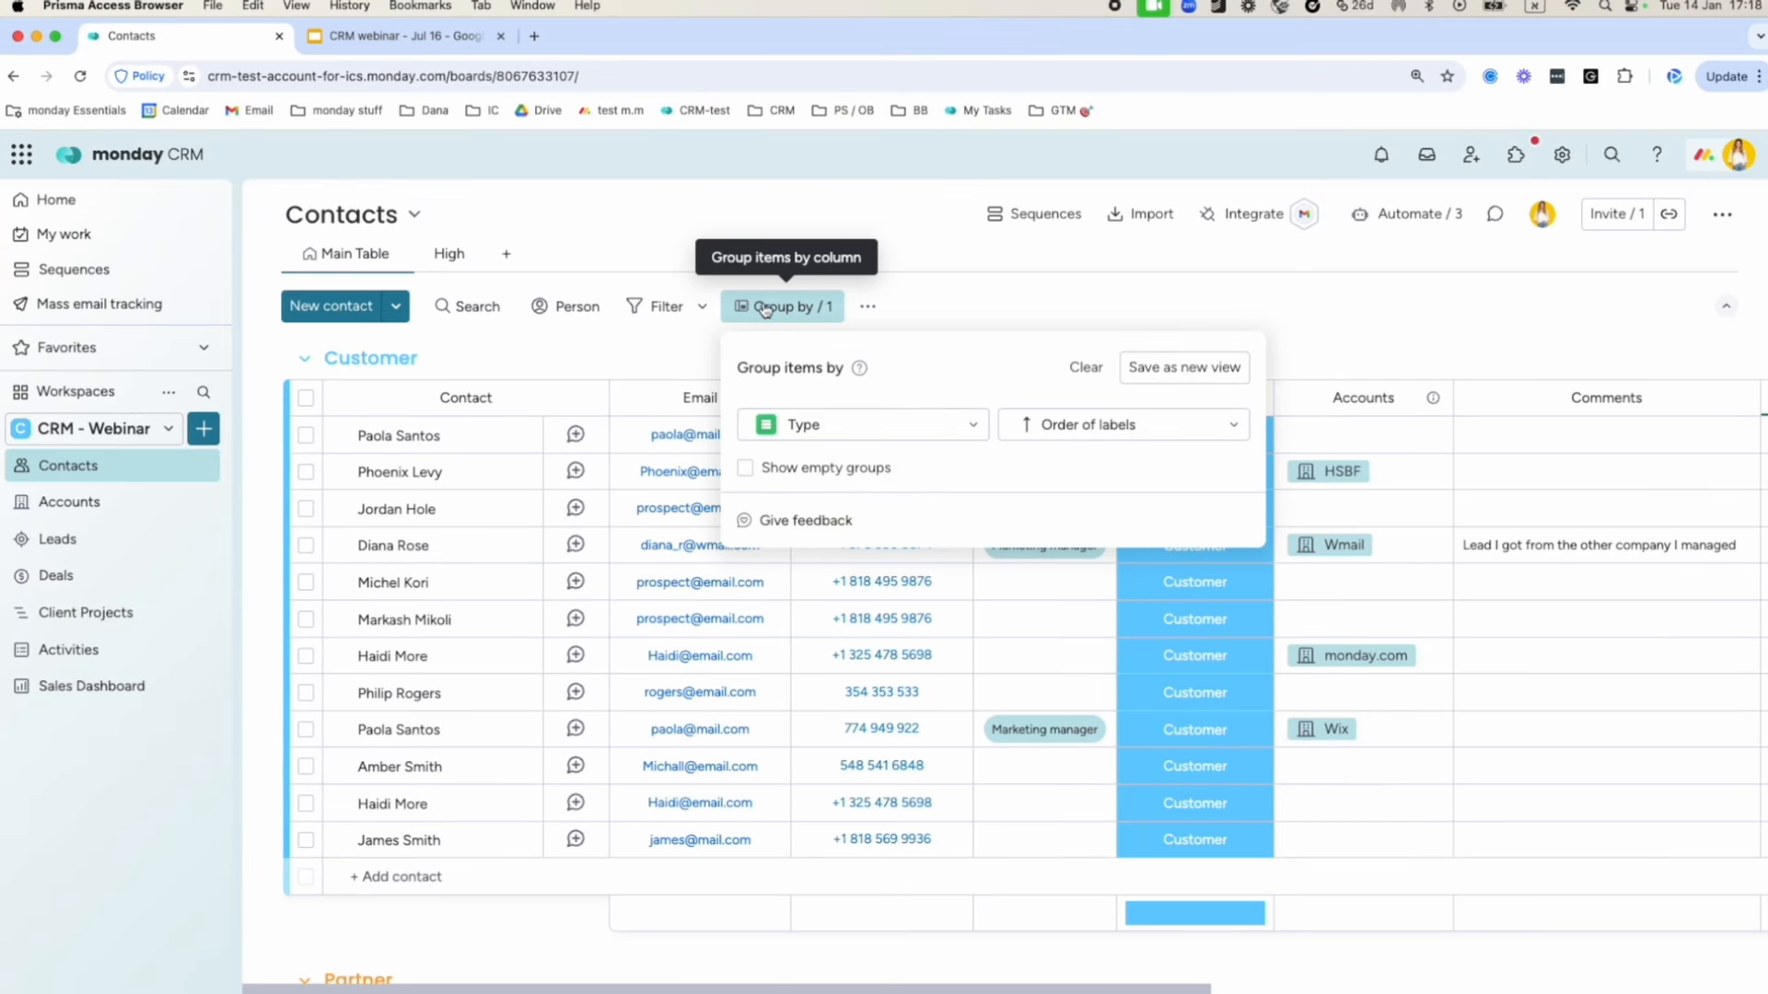
{"action": "left_click", "coordinate": [850, 436]}
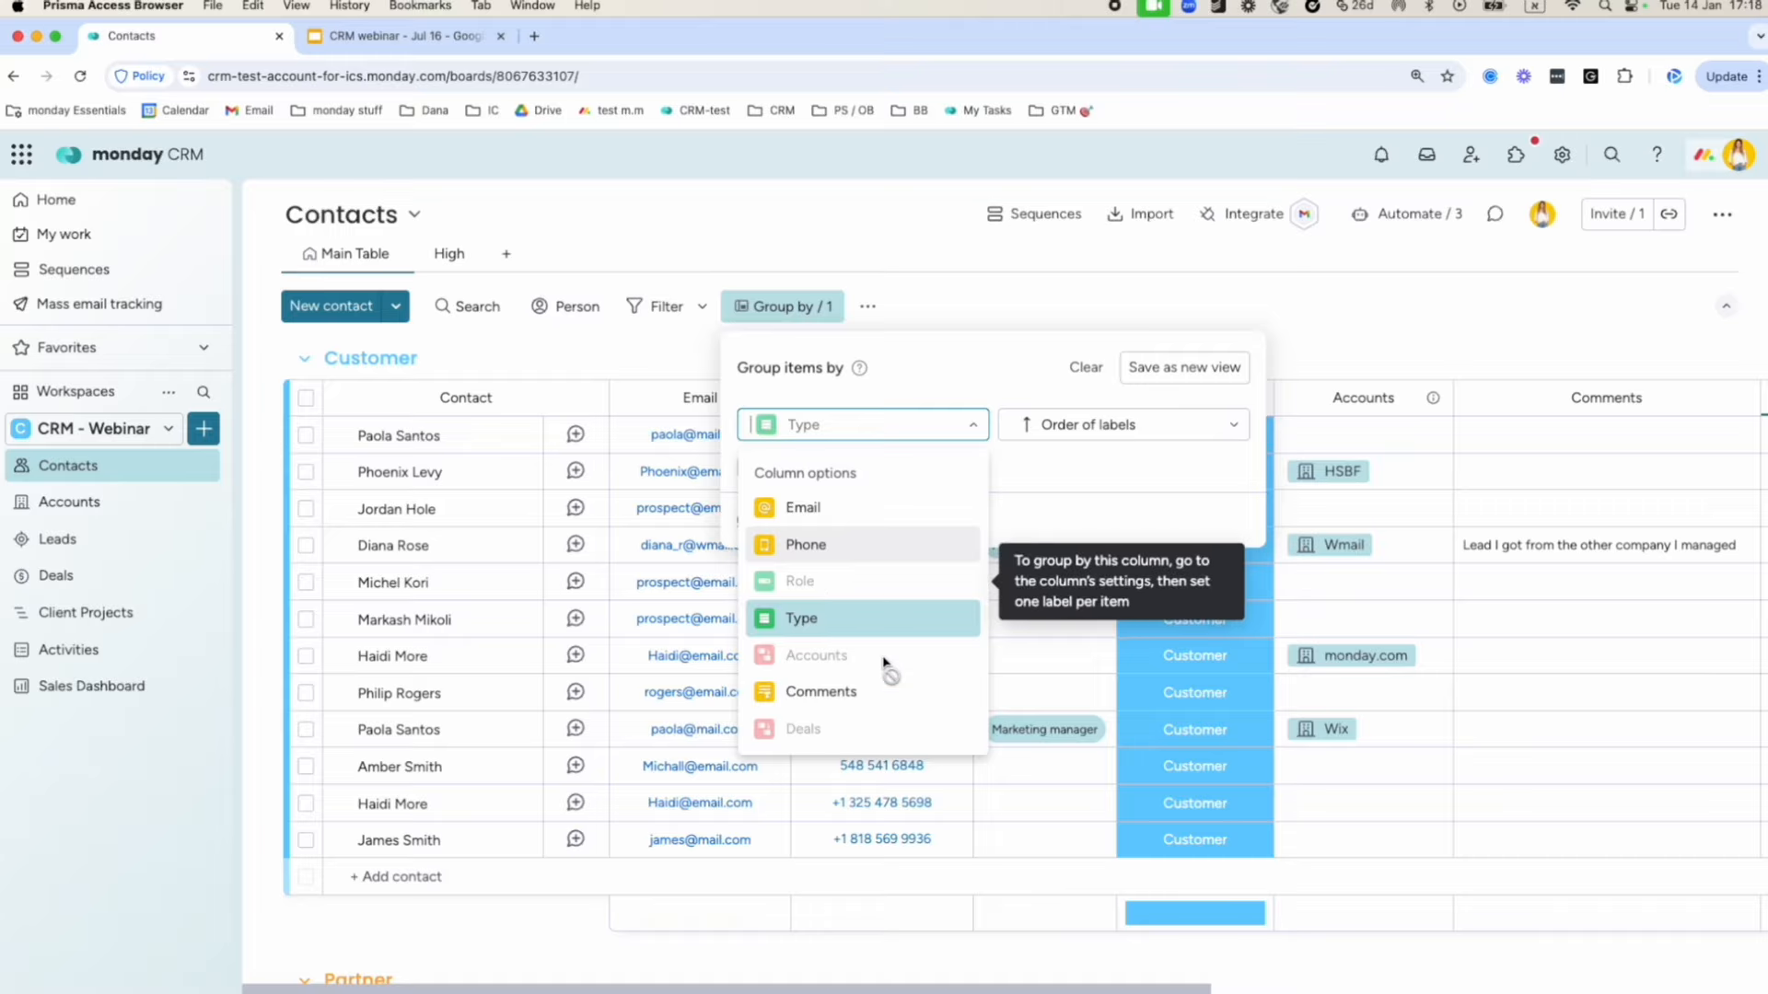
{"action": "left_click", "coordinate": [1084, 368]}
{"action": "left_click", "coordinate": [1084, 367]}
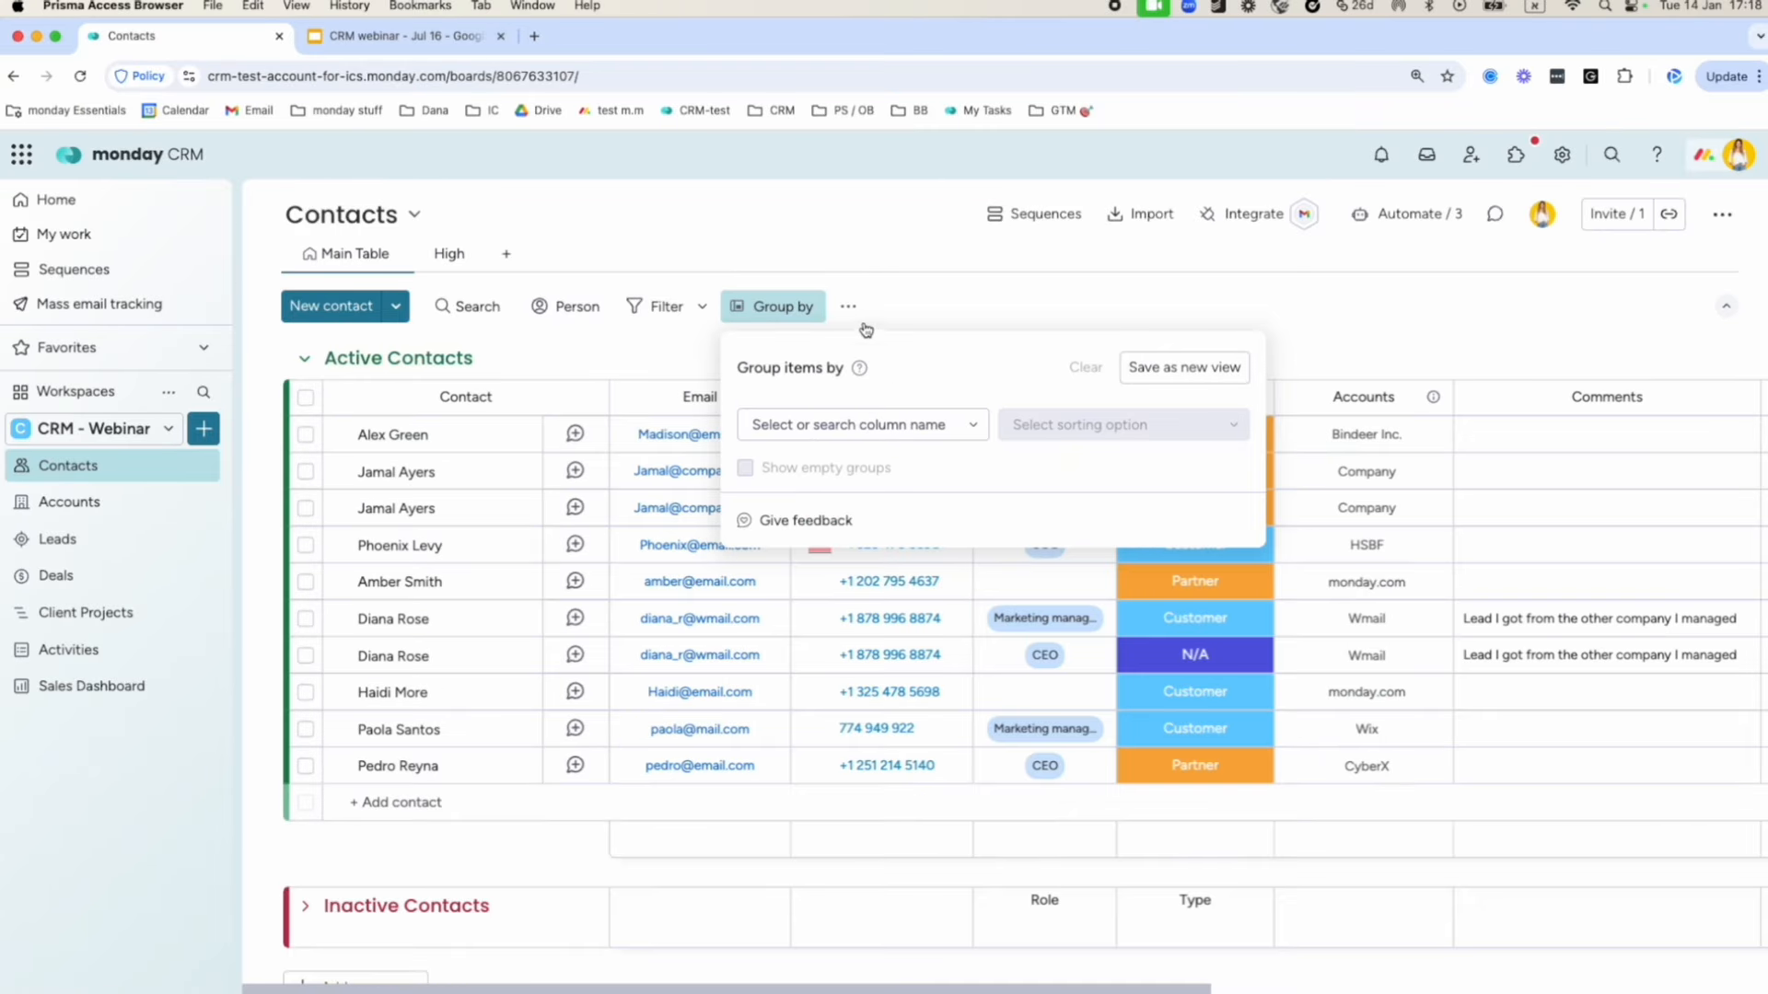
Color whole contact rows lavender when Role is CEO, and save it as a new Table view.
{"action": "left_click", "coordinate": [848, 307]}
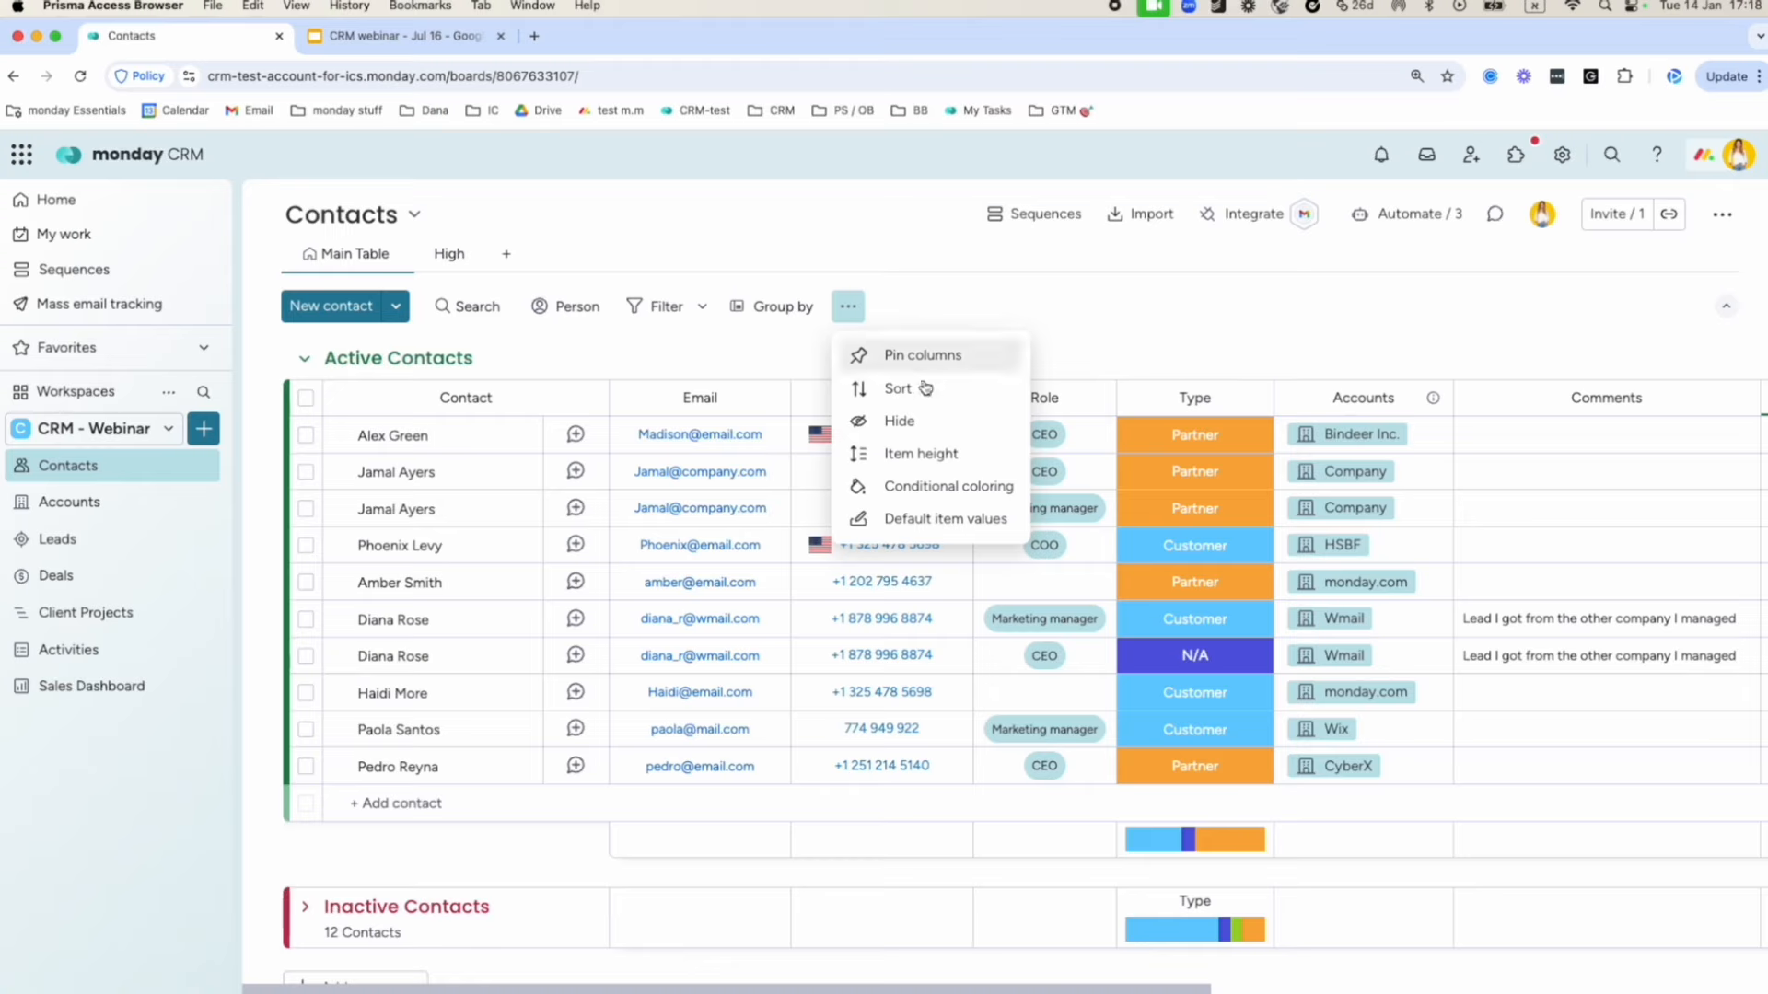
{"action": "left_click", "coordinate": [920, 486]}
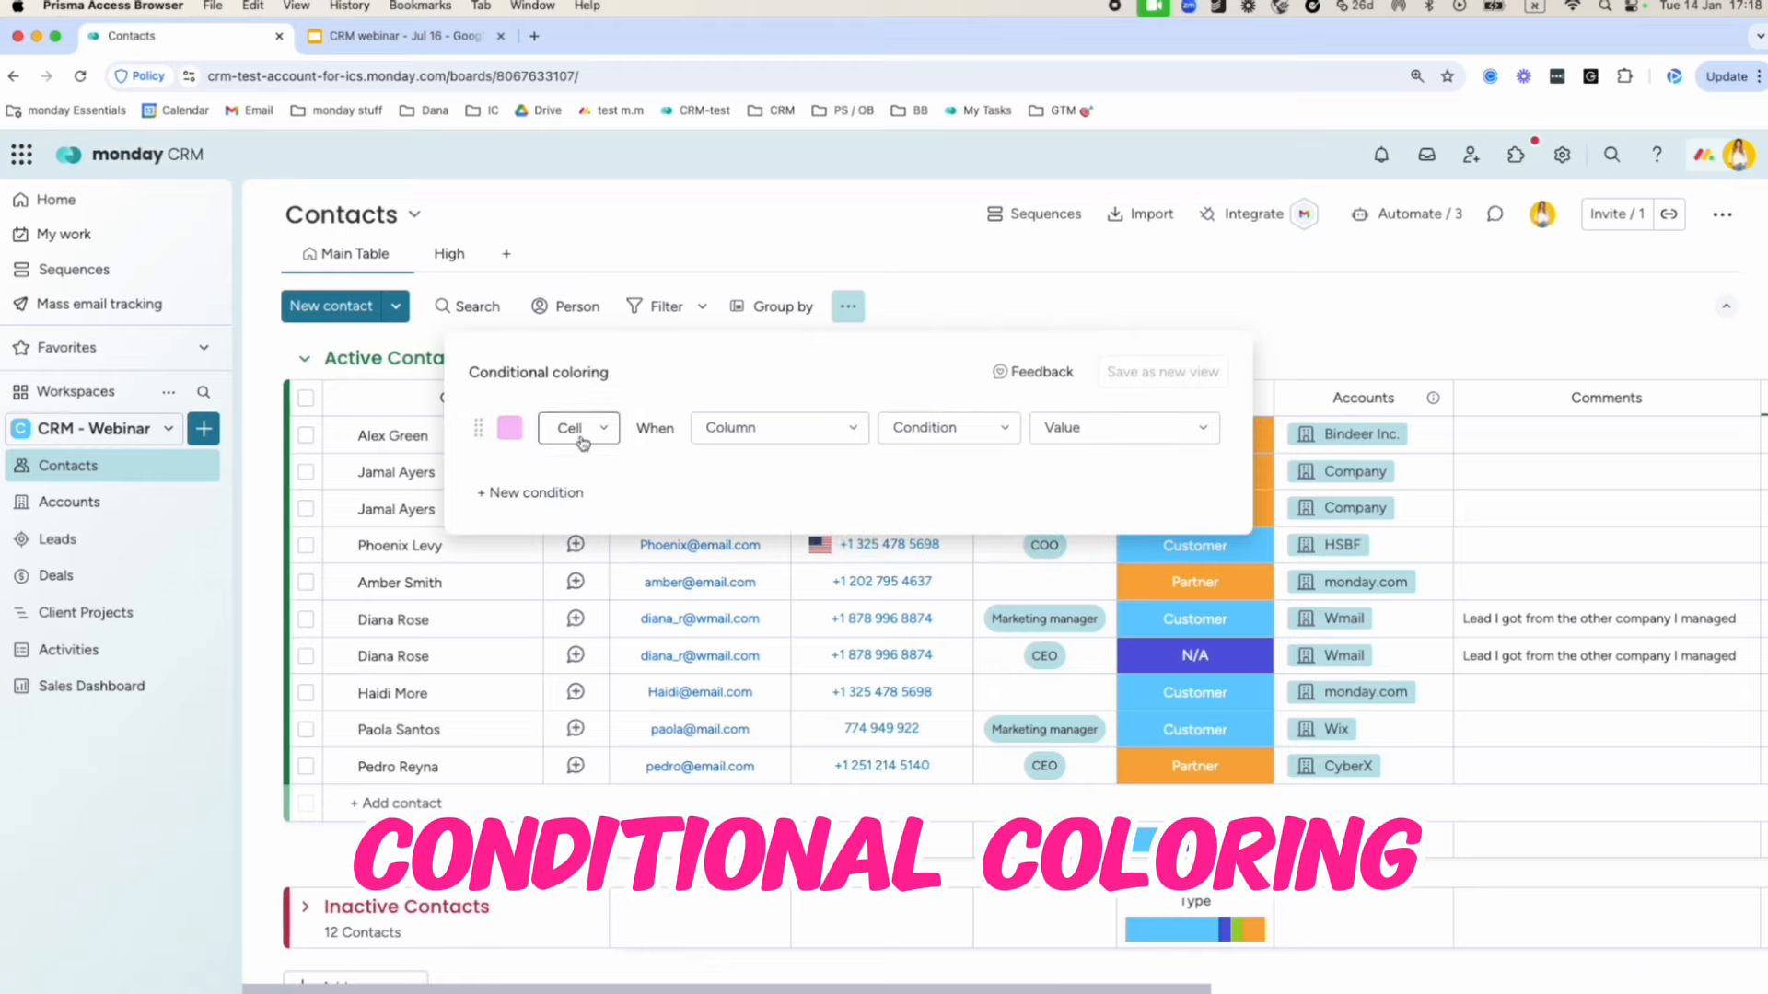
{"action": "left_click", "coordinate": [711, 440]}
{"action": "scroll", "coordinate": [778, 580], "scroll_direction": "down", "scroll_amount": 5}
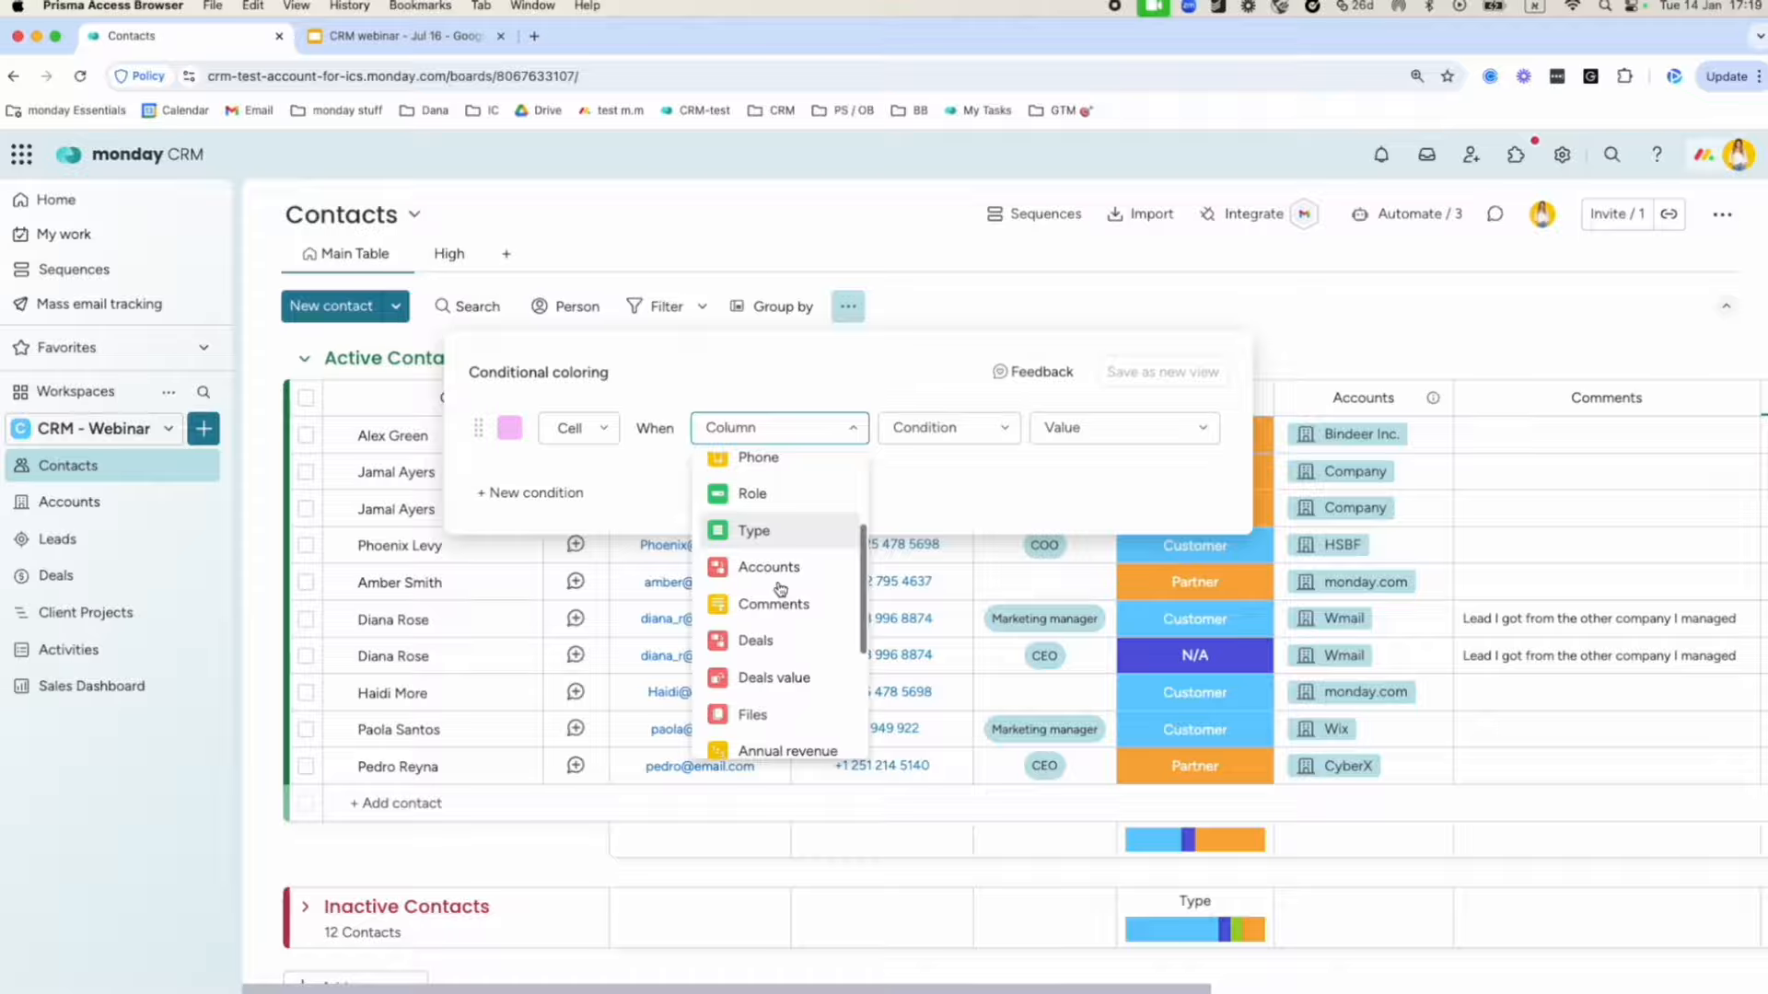
{"action": "left_click", "coordinate": [778, 495]}
{"action": "left_click", "coordinate": [509, 429]}
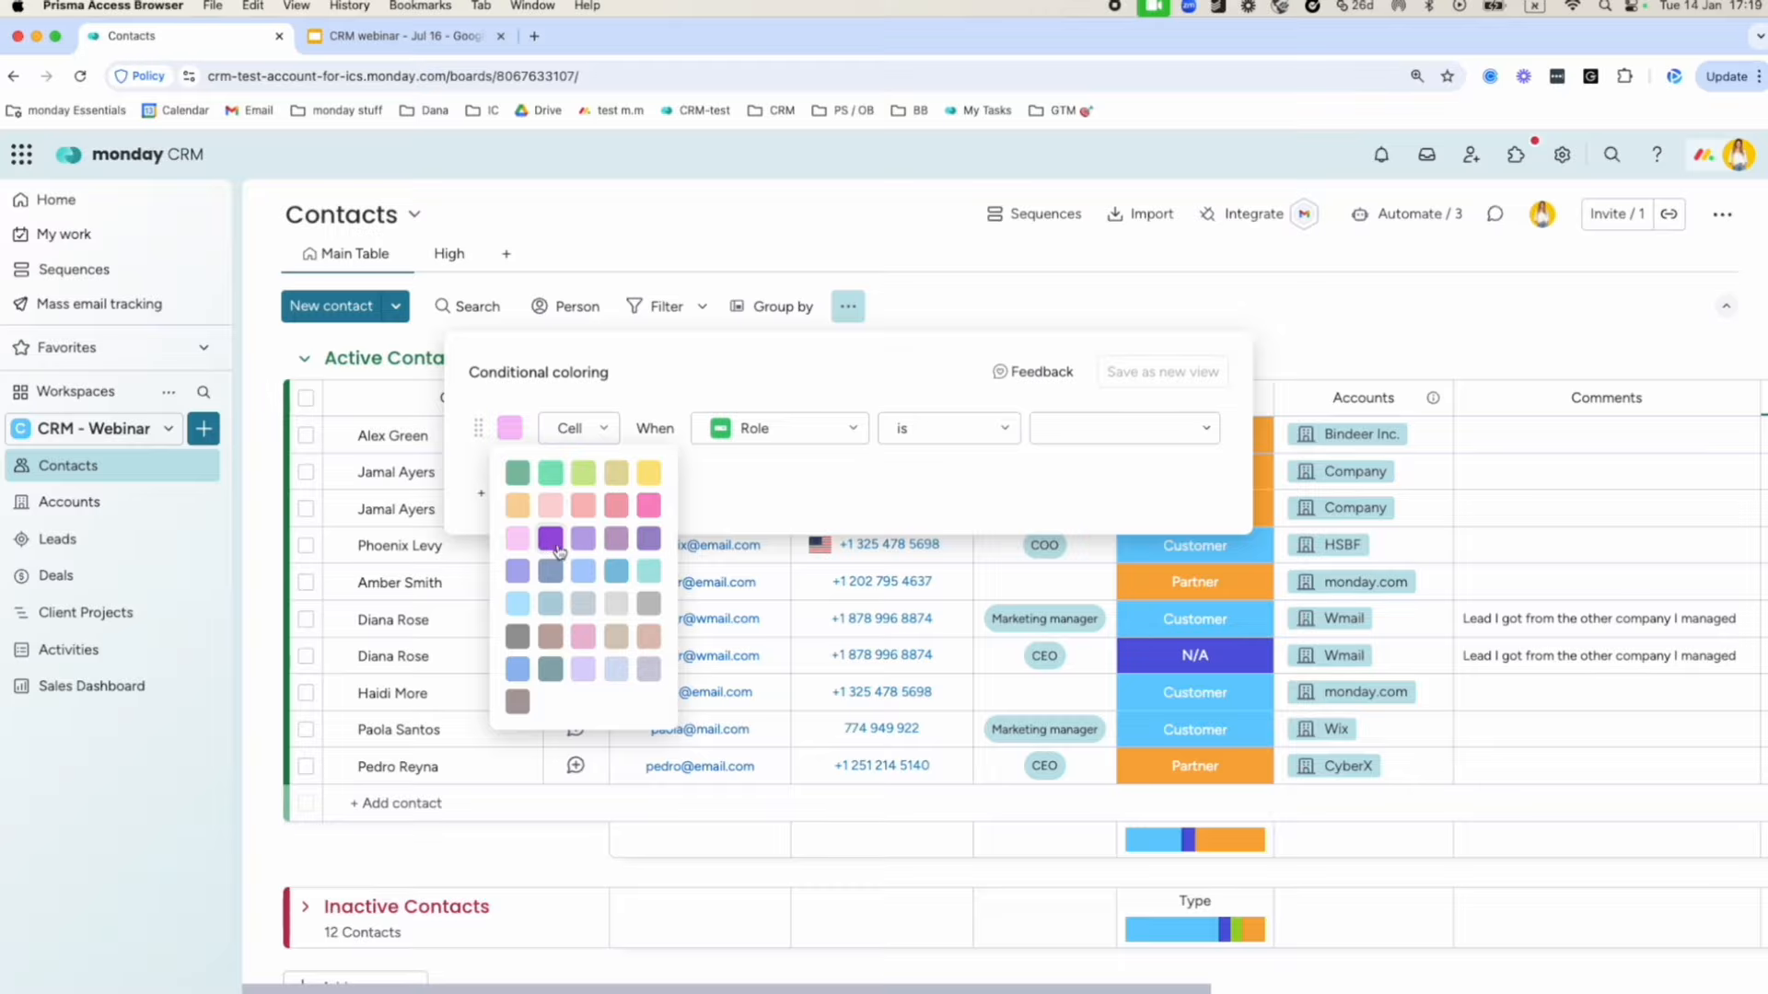
{"action": "left_click", "coordinate": [550, 538]}
{"action": "left_click", "coordinate": [578, 428]}
{"action": "left_click", "coordinate": [572, 498]}
{"action": "left_click", "coordinate": [1124, 425]}
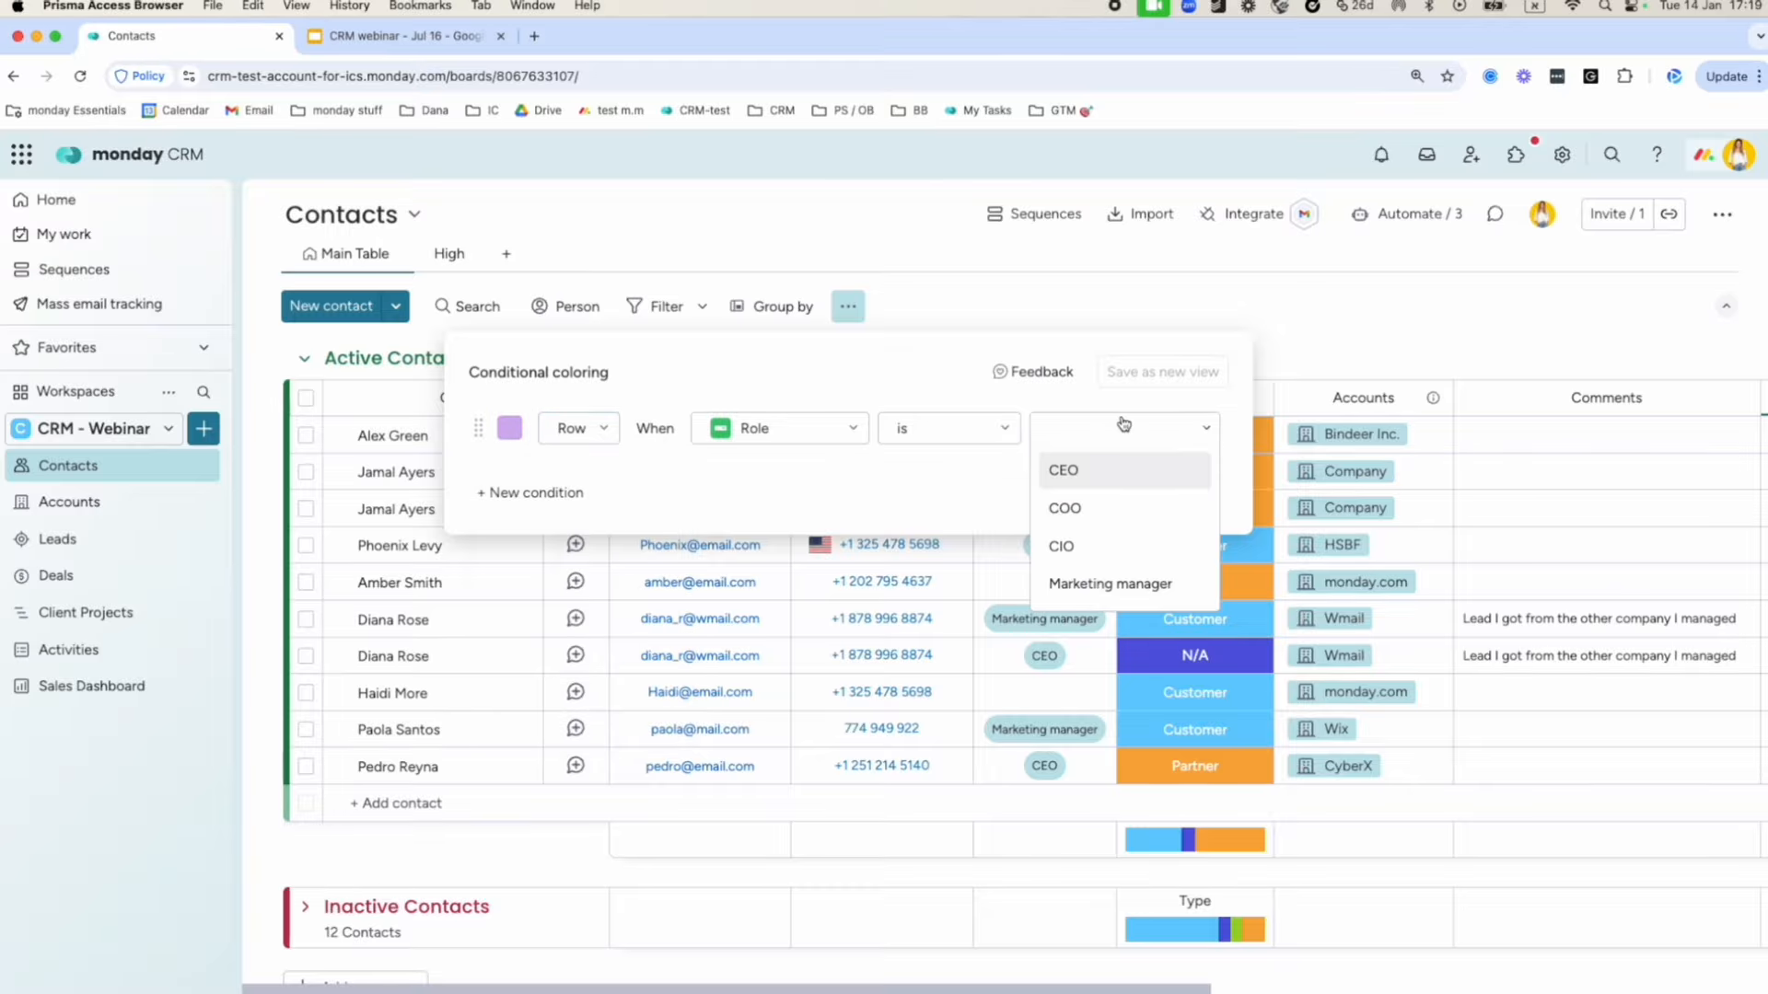
{"action": "left_click", "coordinate": [1128, 474]}
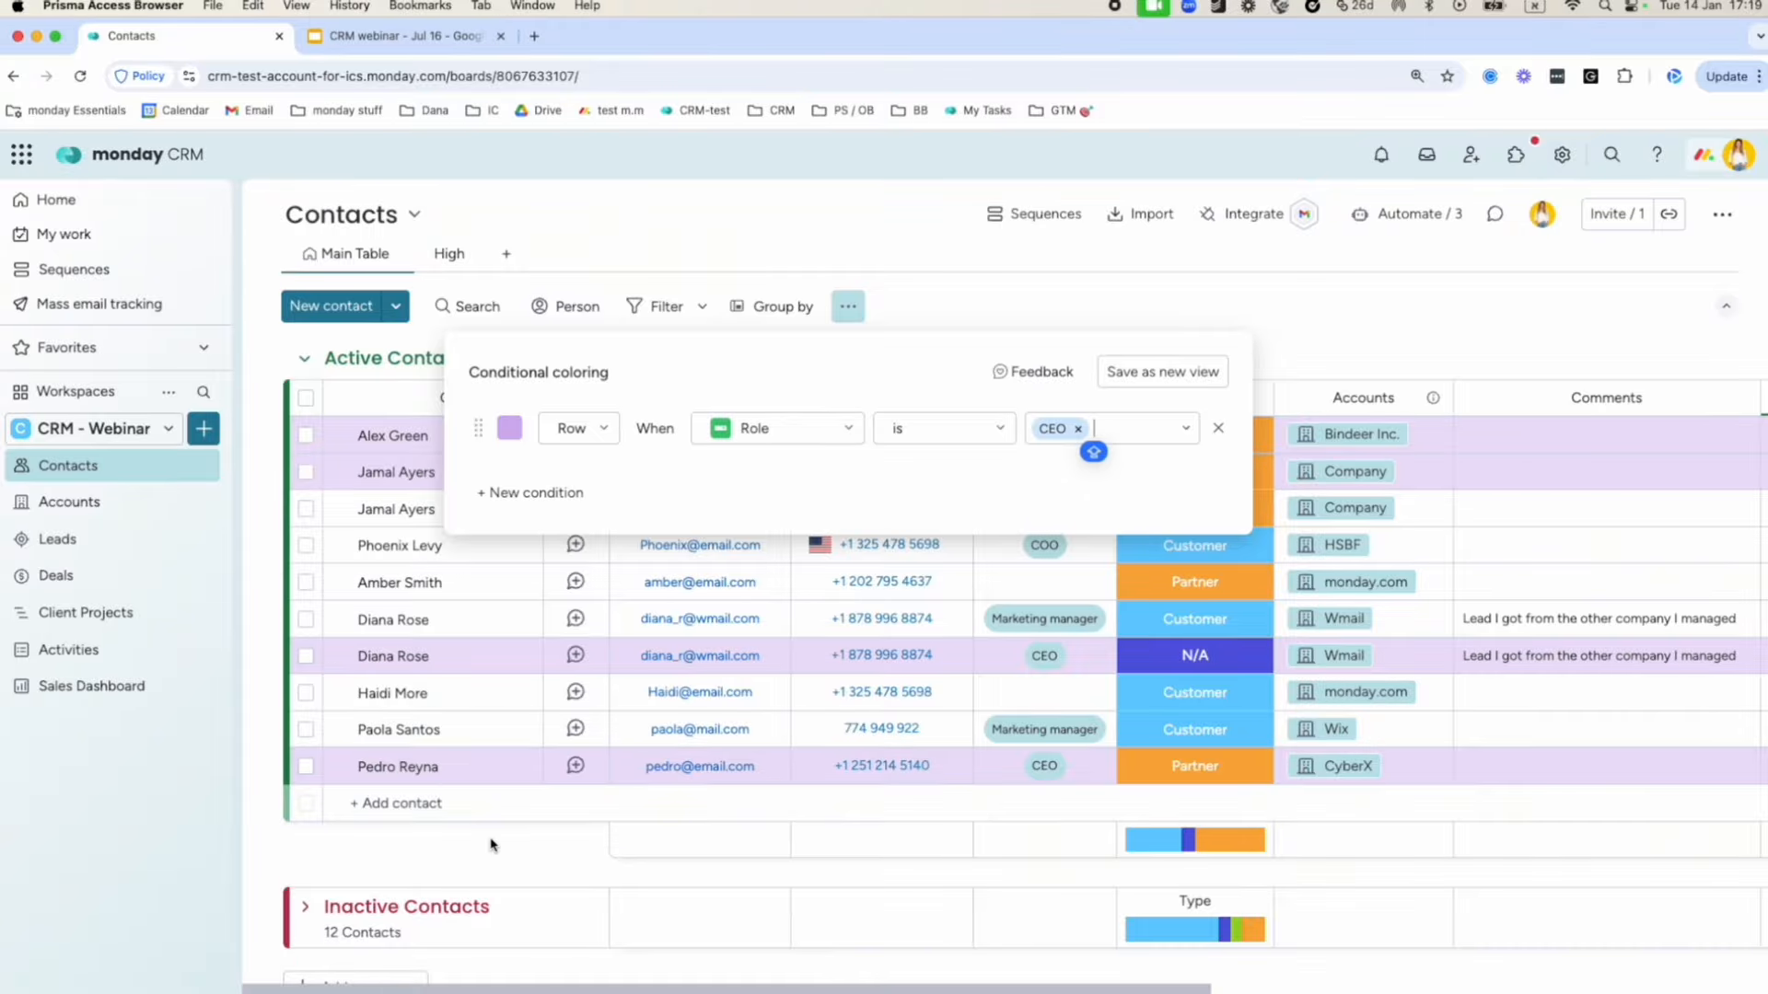
{"action": "left_click", "coordinate": [1160, 381]}
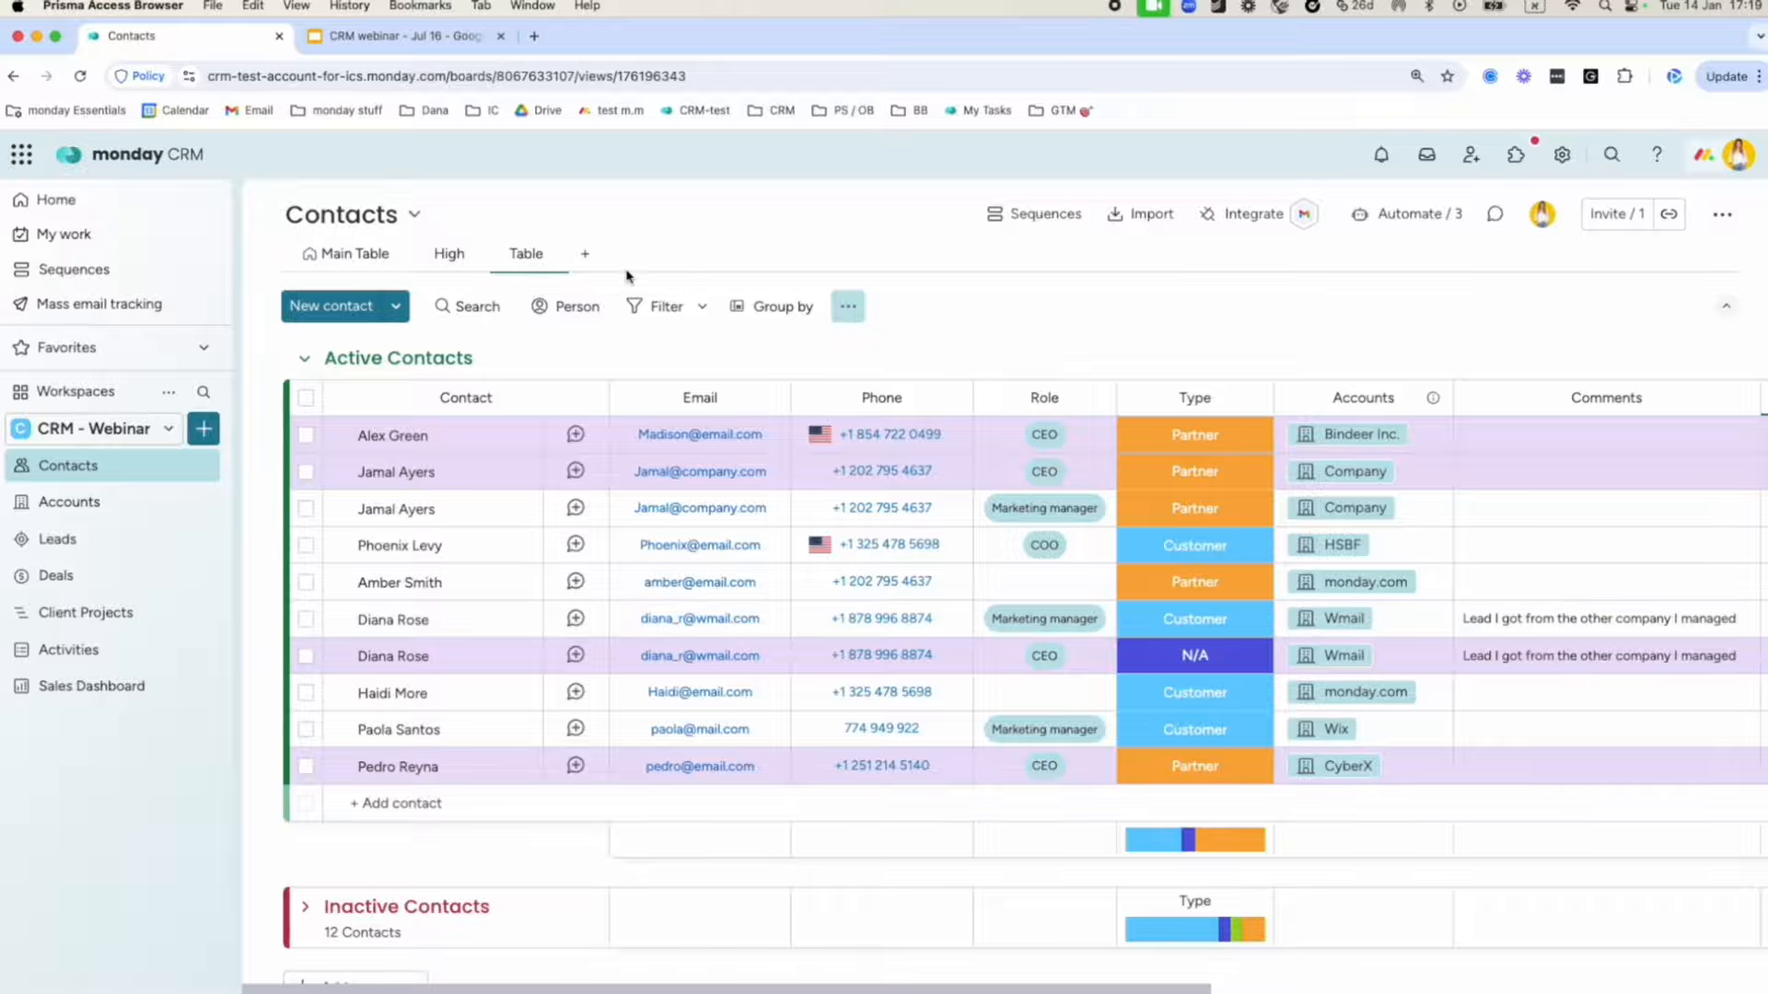
{"action": "left_click", "coordinate": [585, 262]}
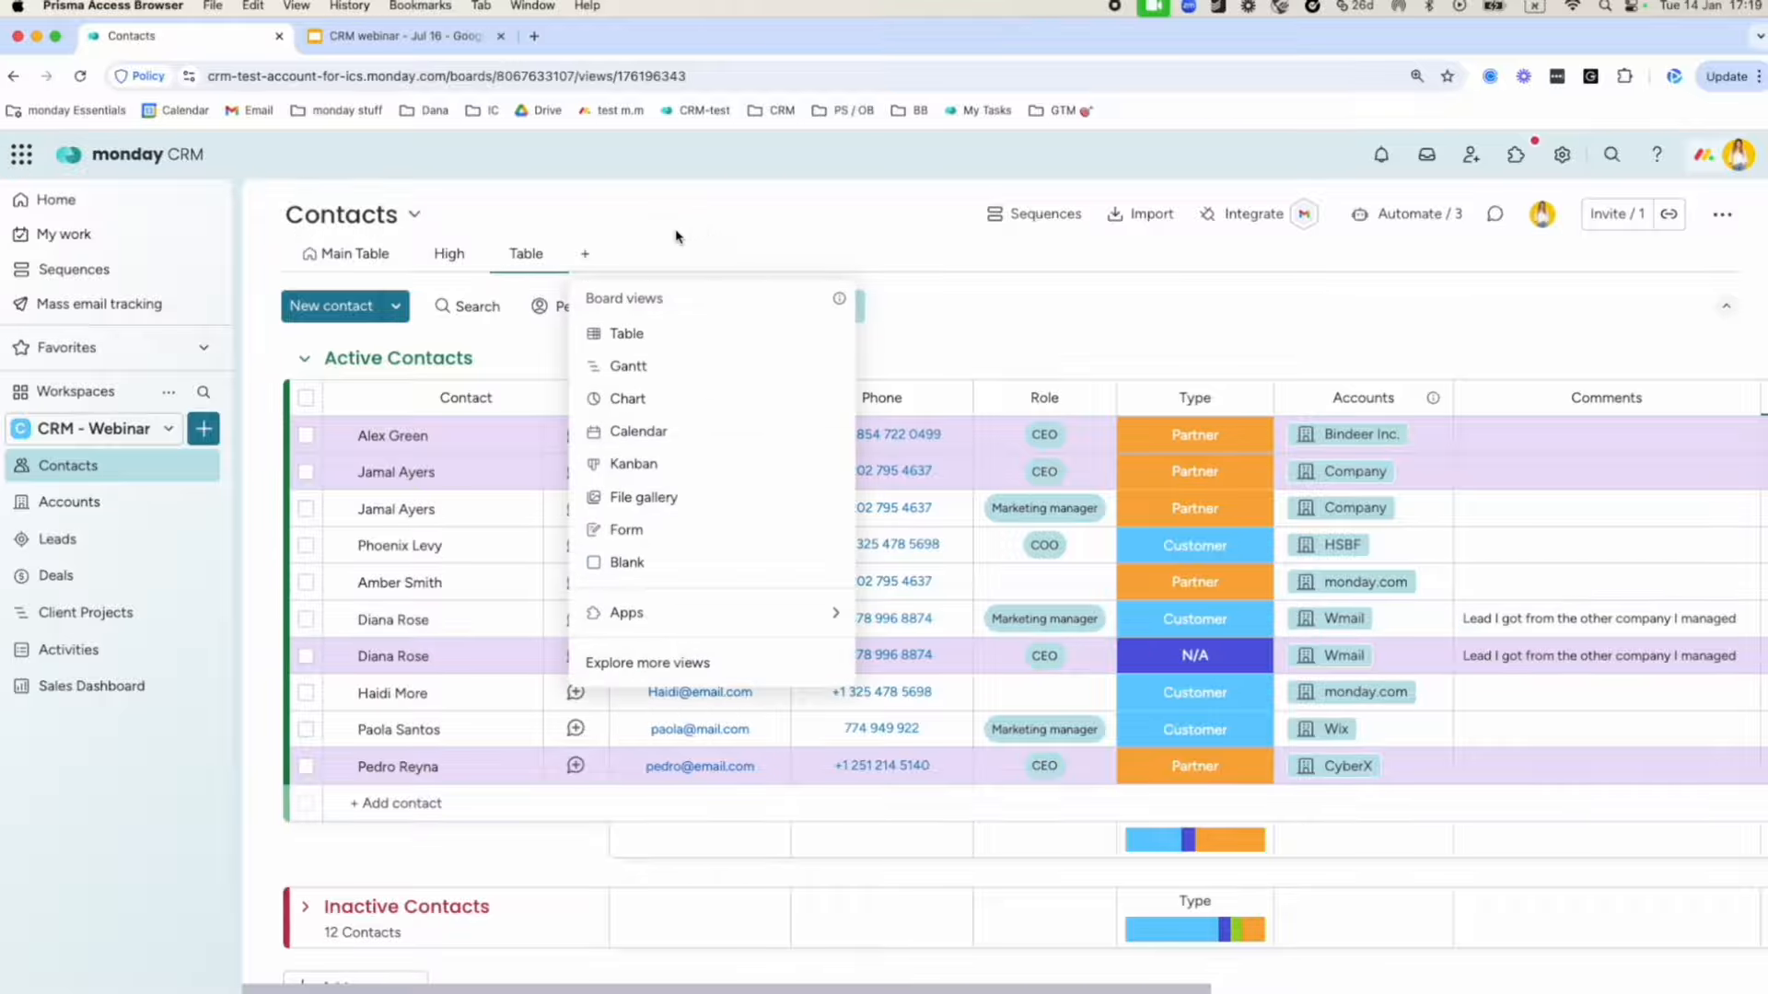
{"action": "left_click", "coordinate": [795, 234]}
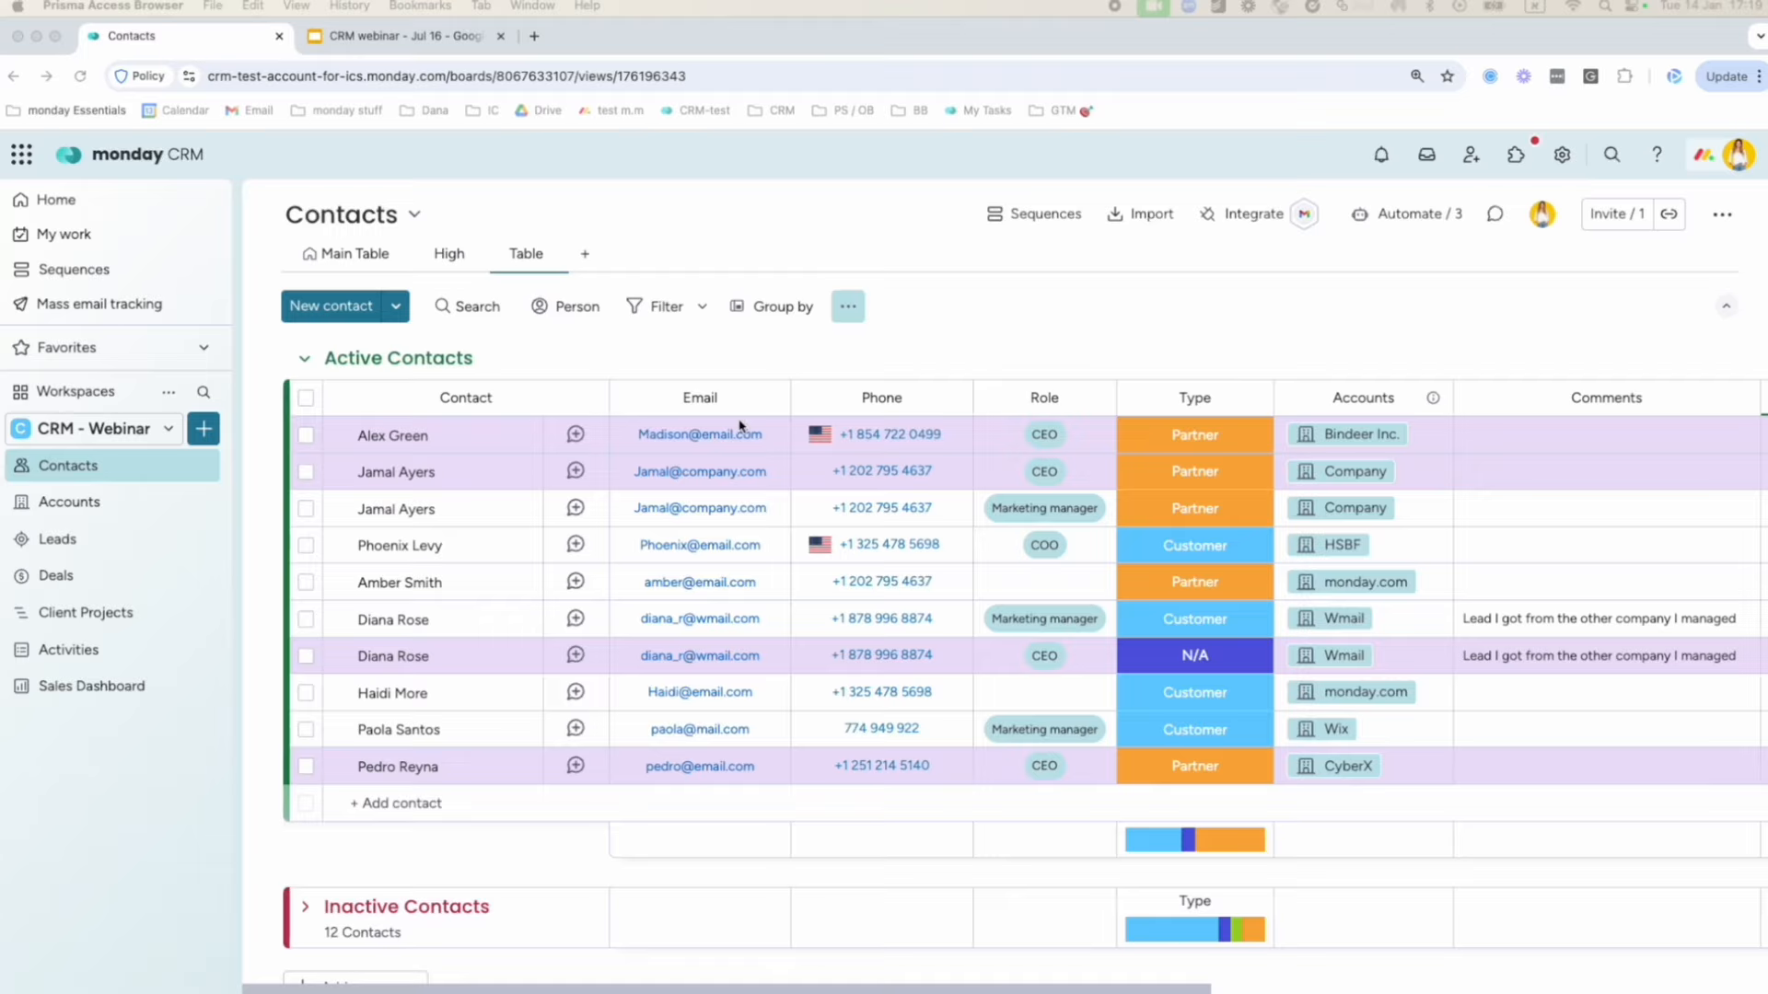
{"action": "scroll", "coordinate": [742, 427], "scroll_direction": "right", "scroll_amount": 3}
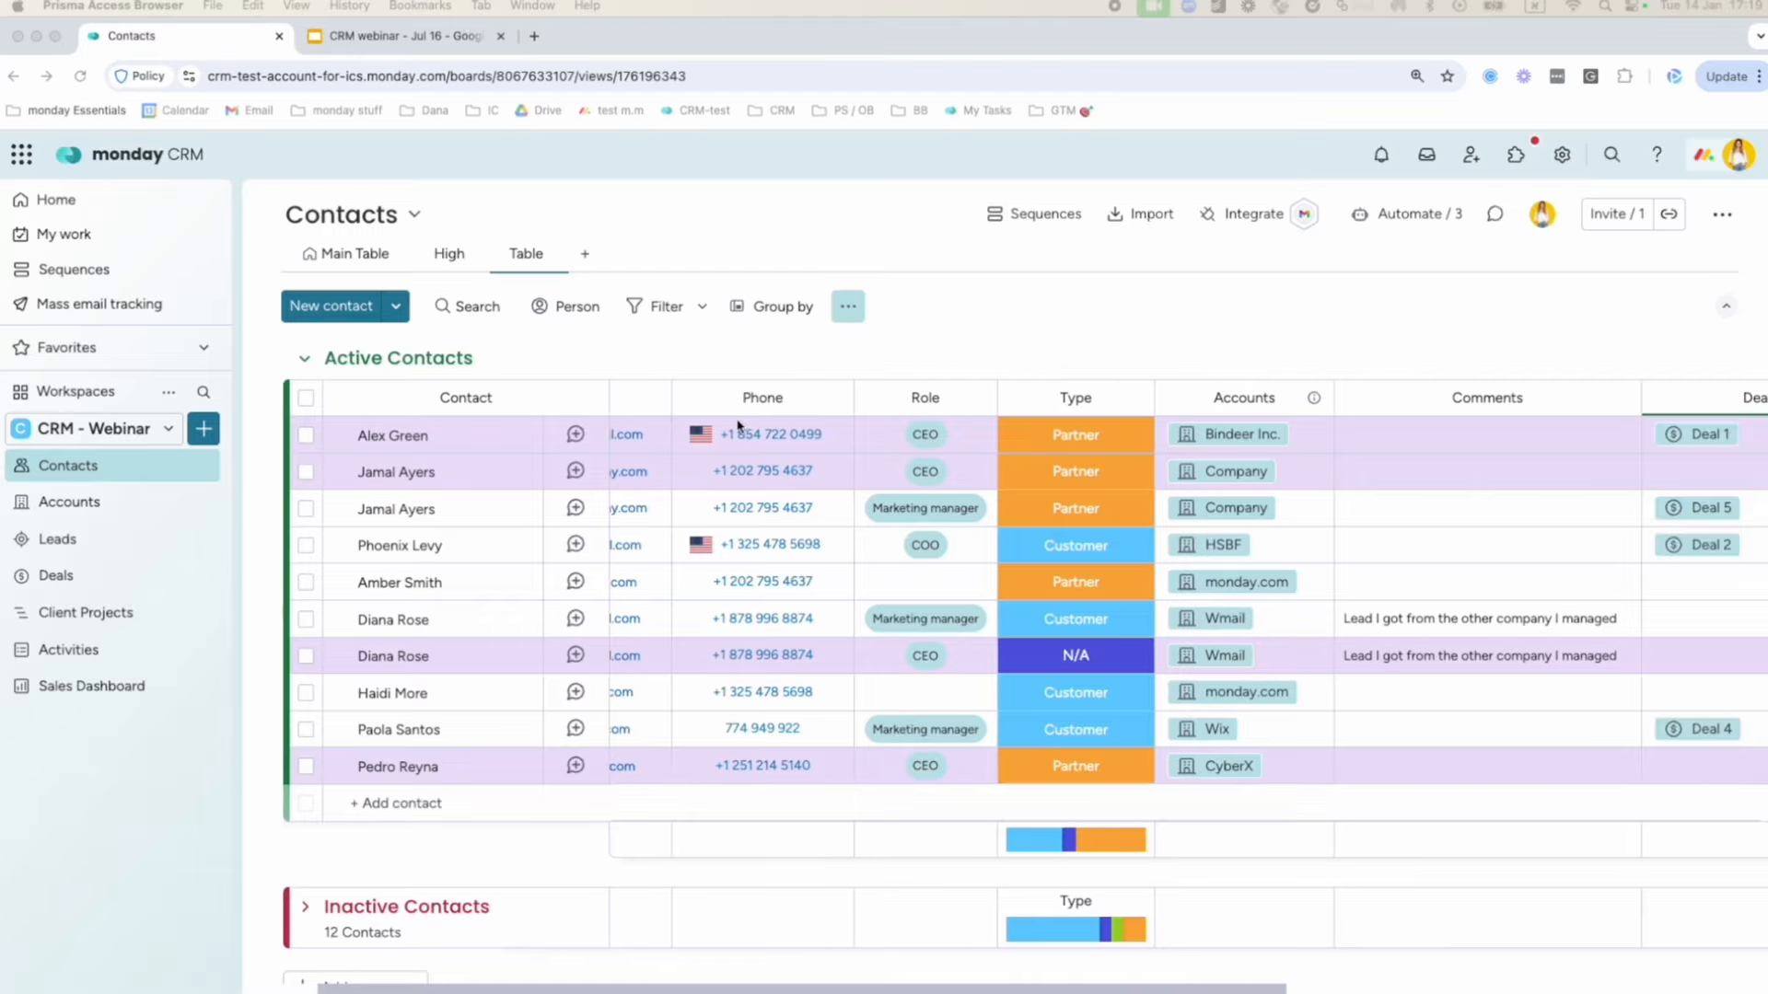
Rename the Type column header to 'Type of contact'.
{"action": "left_click", "coordinate": [1075, 404]}
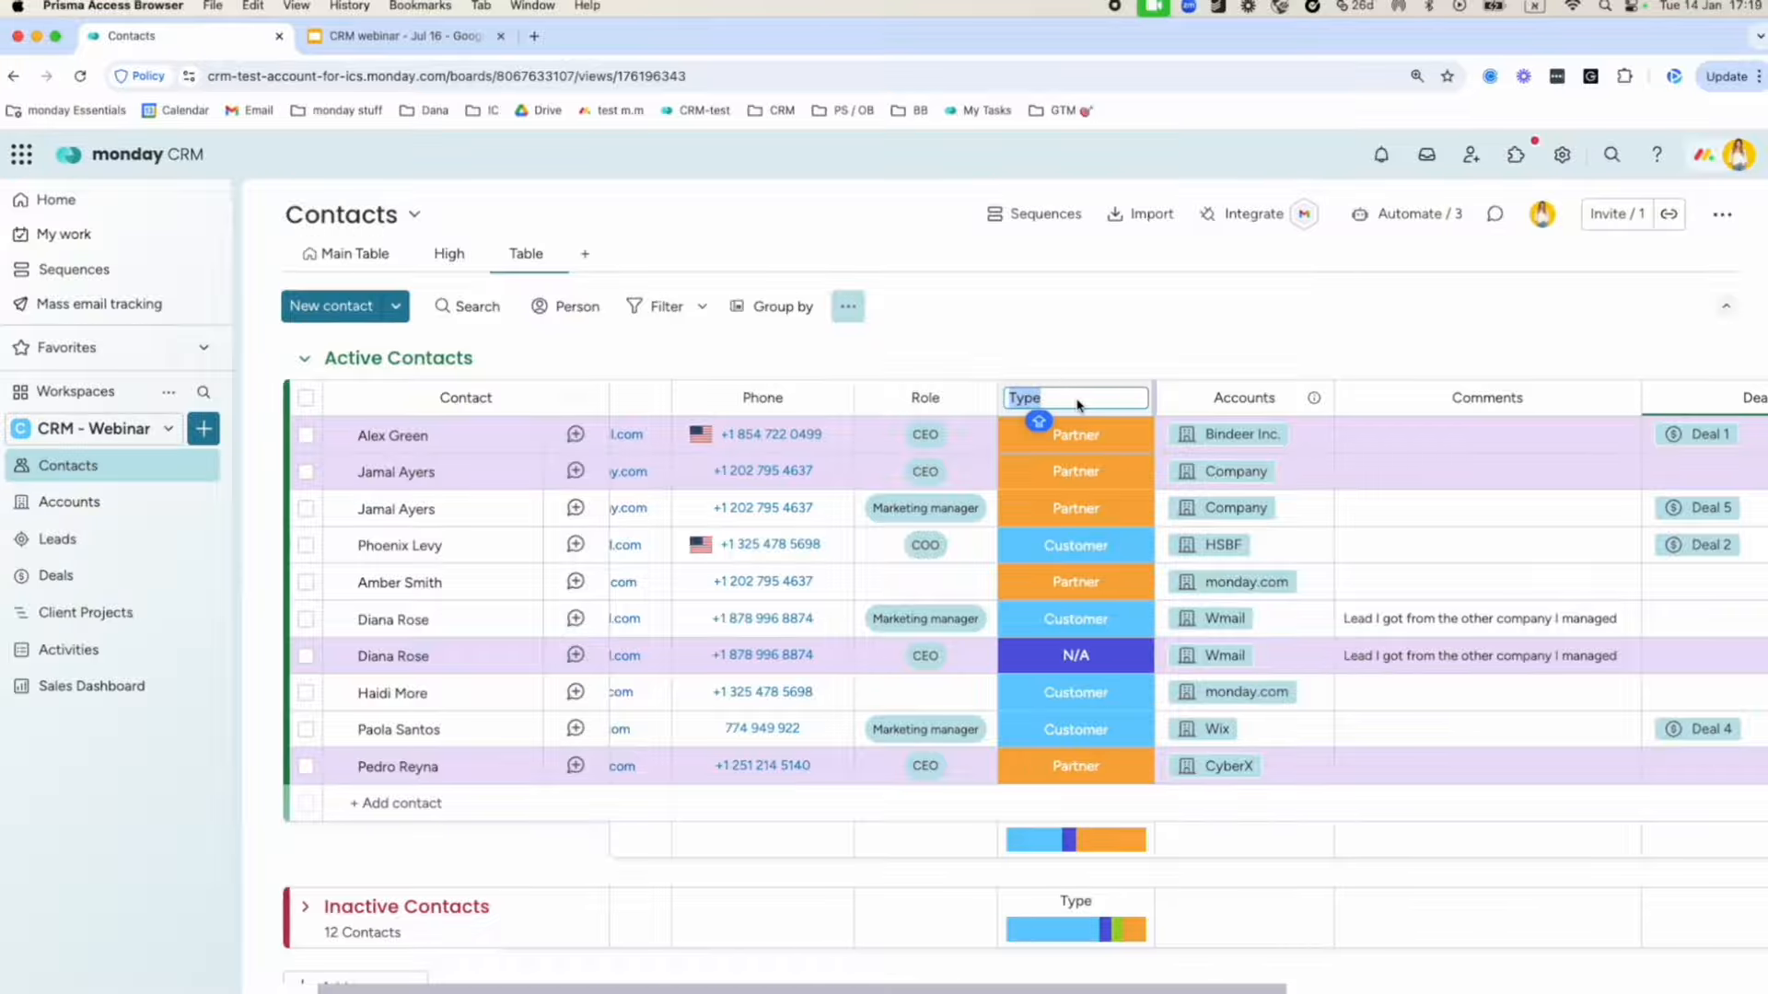
{"action": "key", "text": "Right"}
{"action": "type", "text": "o"}
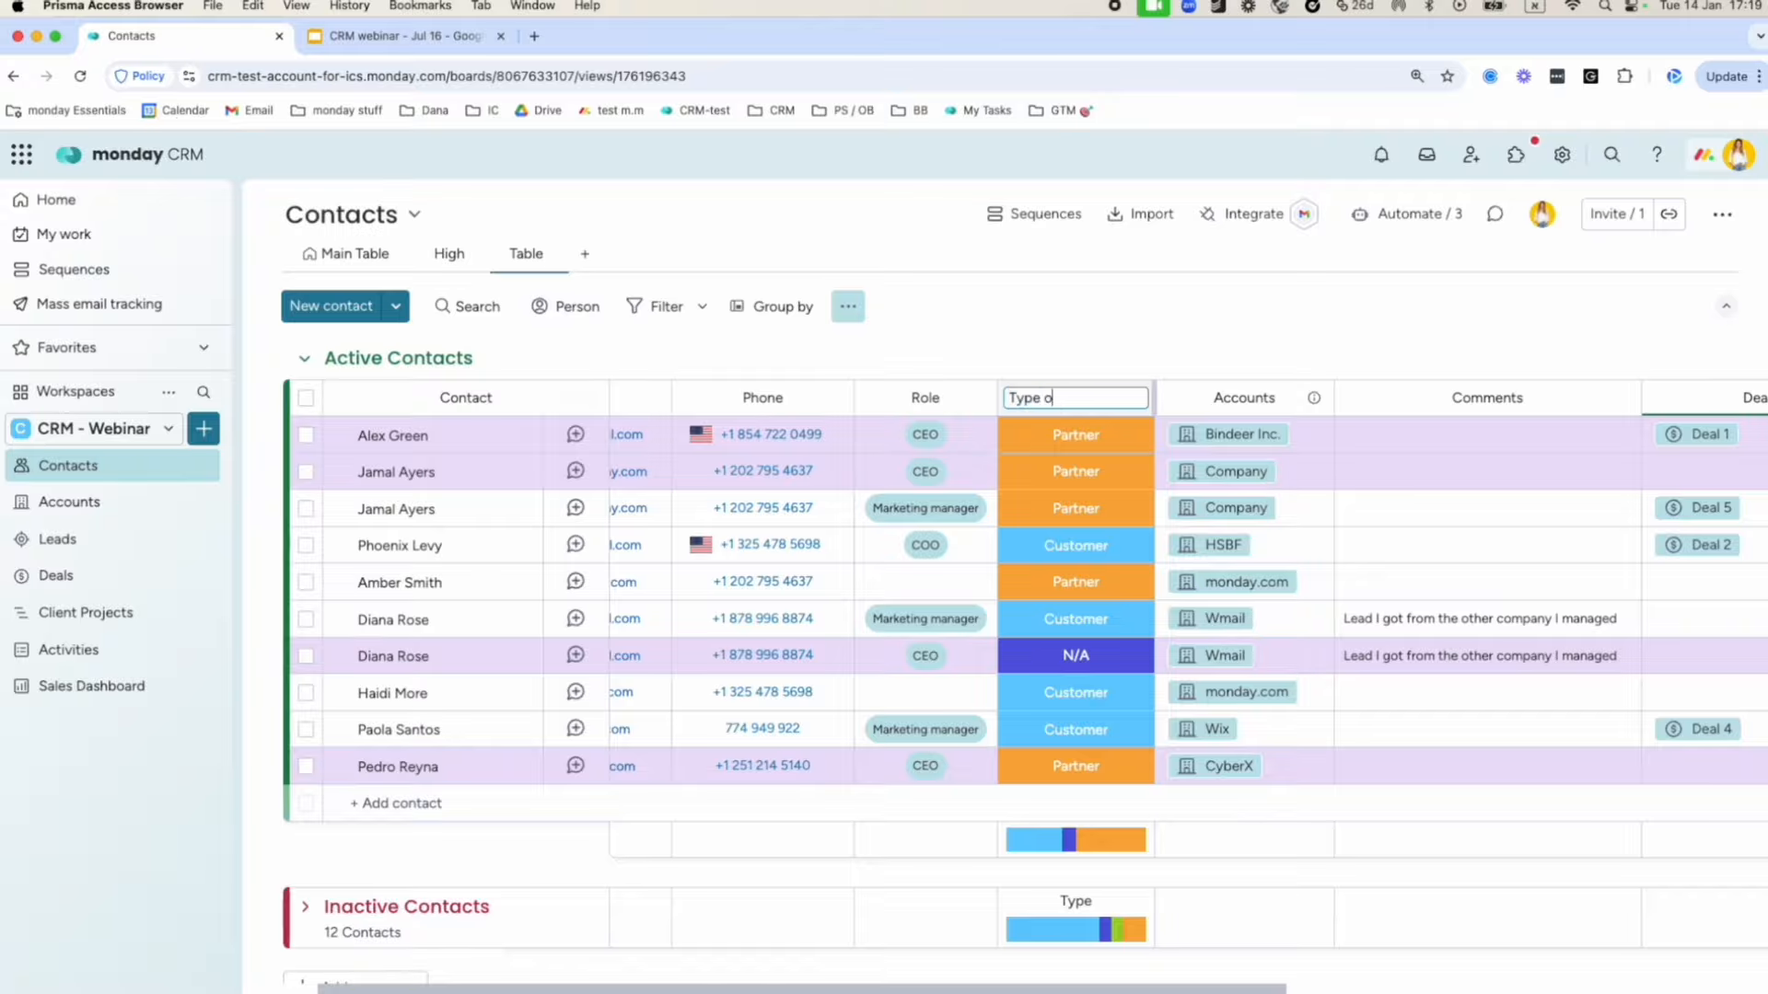
{"action": "type", "text": "f contact"}
{"action": "key", "text": "Return"}
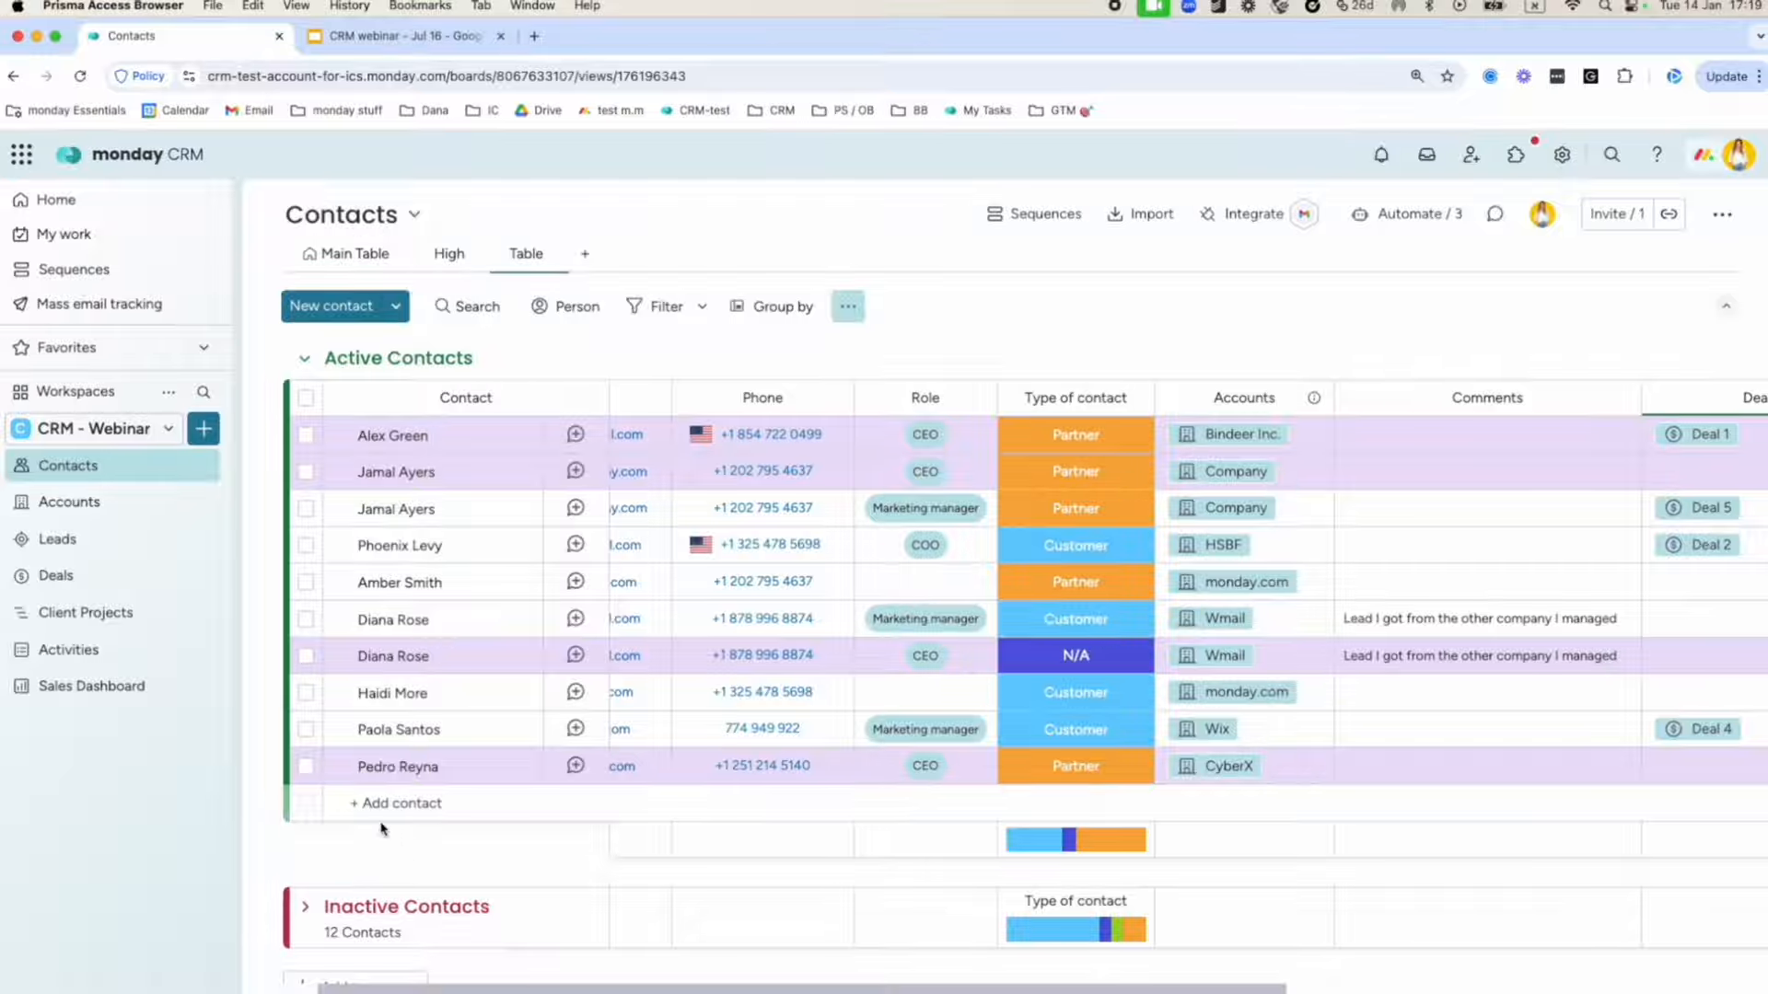
{"action": "left_click", "coordinate": [1139, 217]}
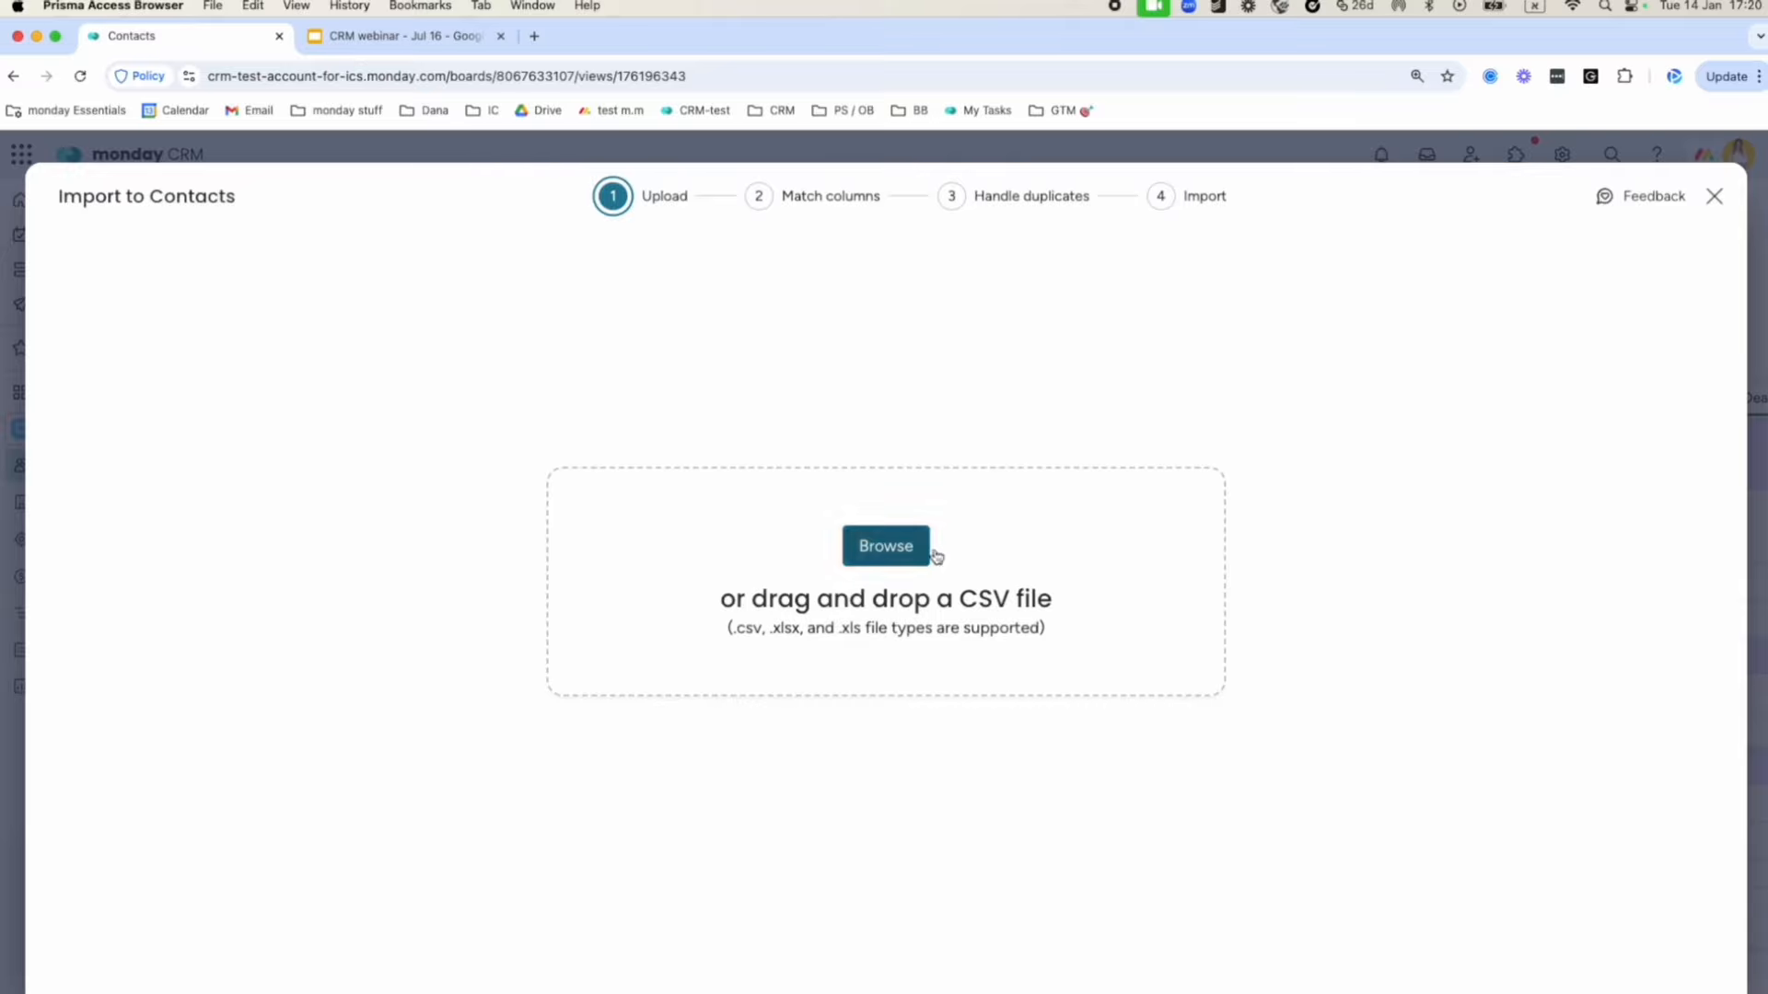
{"action": "left_click", "coordinate": [1714, 197]}
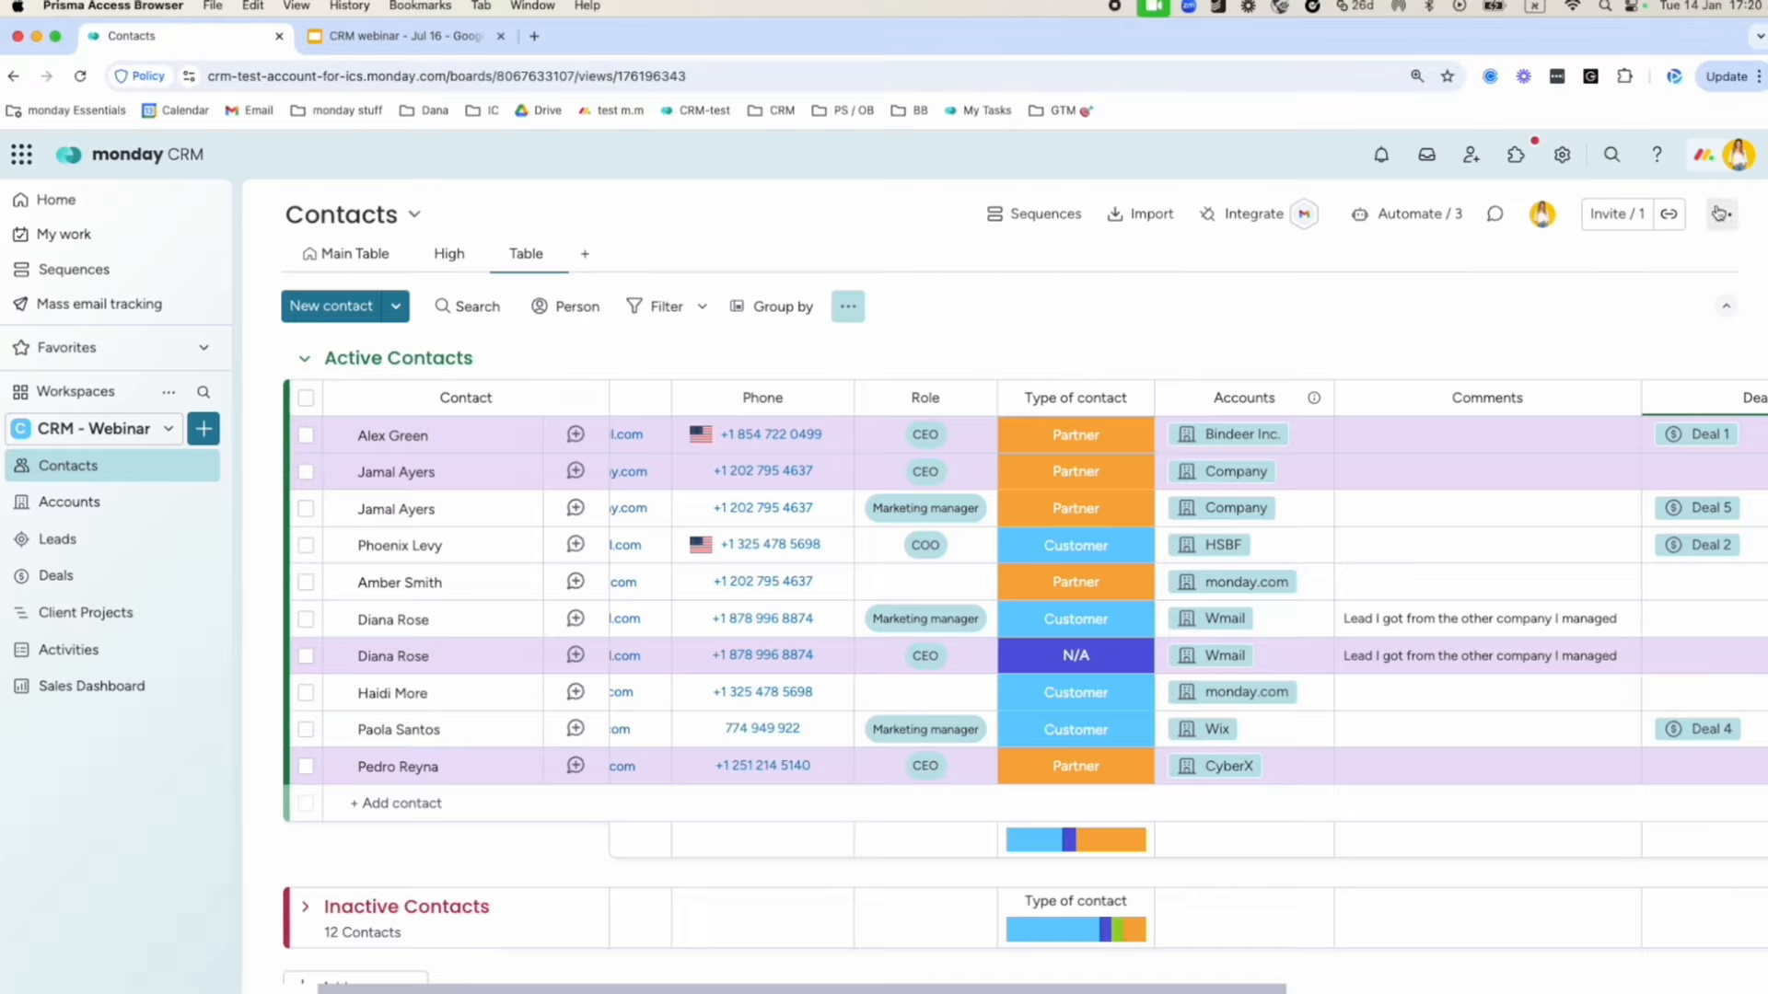
{"action": "scroll", "coordinate": [594, 838], "scroll_direction": "left", "scroll_amount": 3}
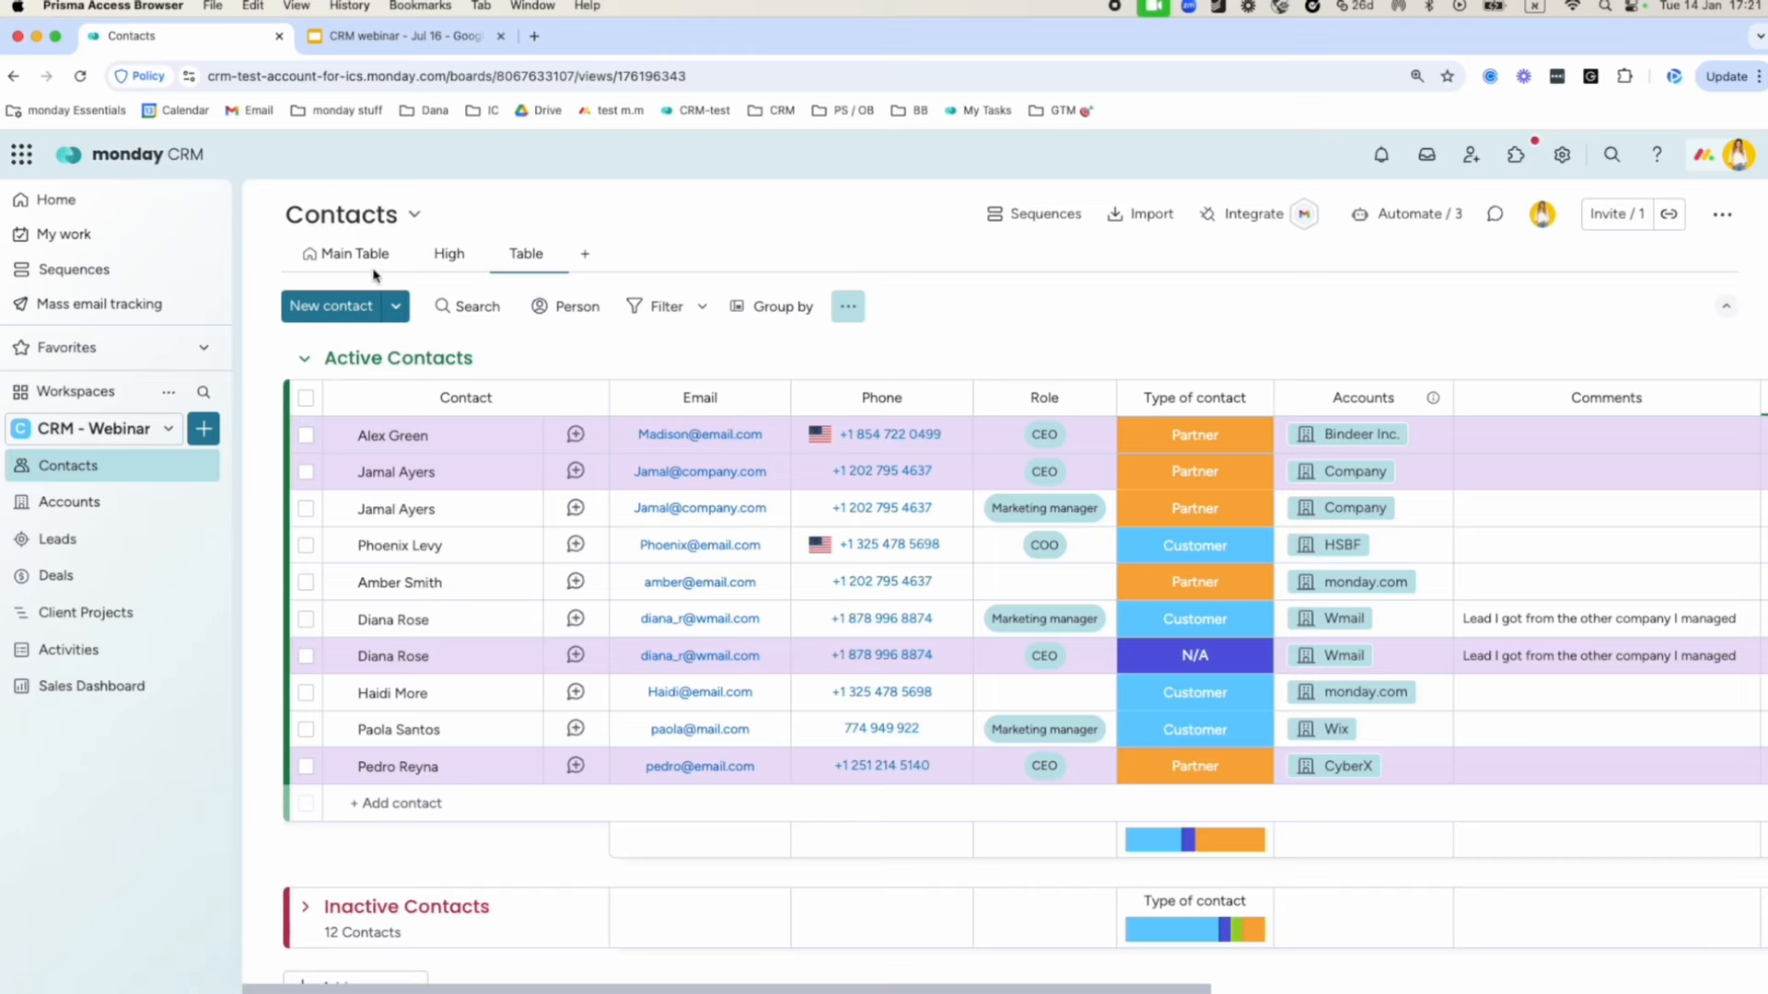
Switch to the Leads board and review the New Leads group and Lead 1's Status options, changing nothing.
{"action": "left_click", "coordinate": [83, 545]}
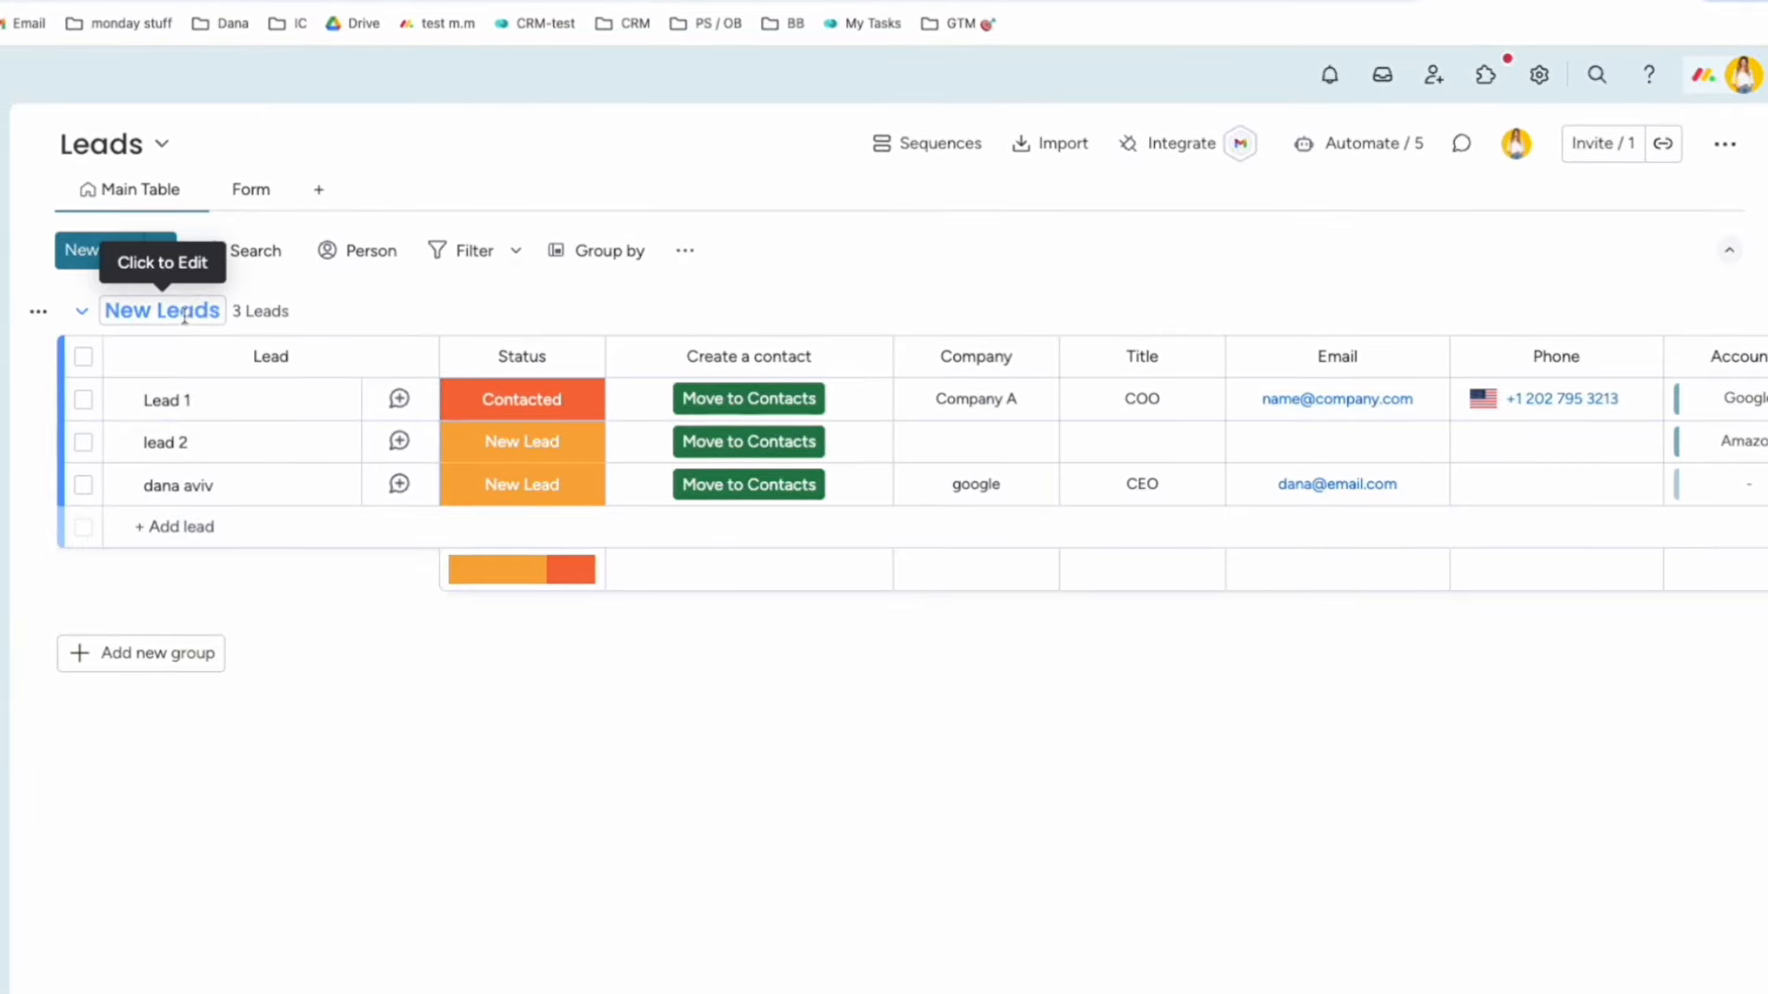
{"action": "left_click", "coordinate": [184, 313]}
{"action": "left_click", "coordinate": [500, 732]}
{"action": "left_click", "coordinate": [551, 403]}
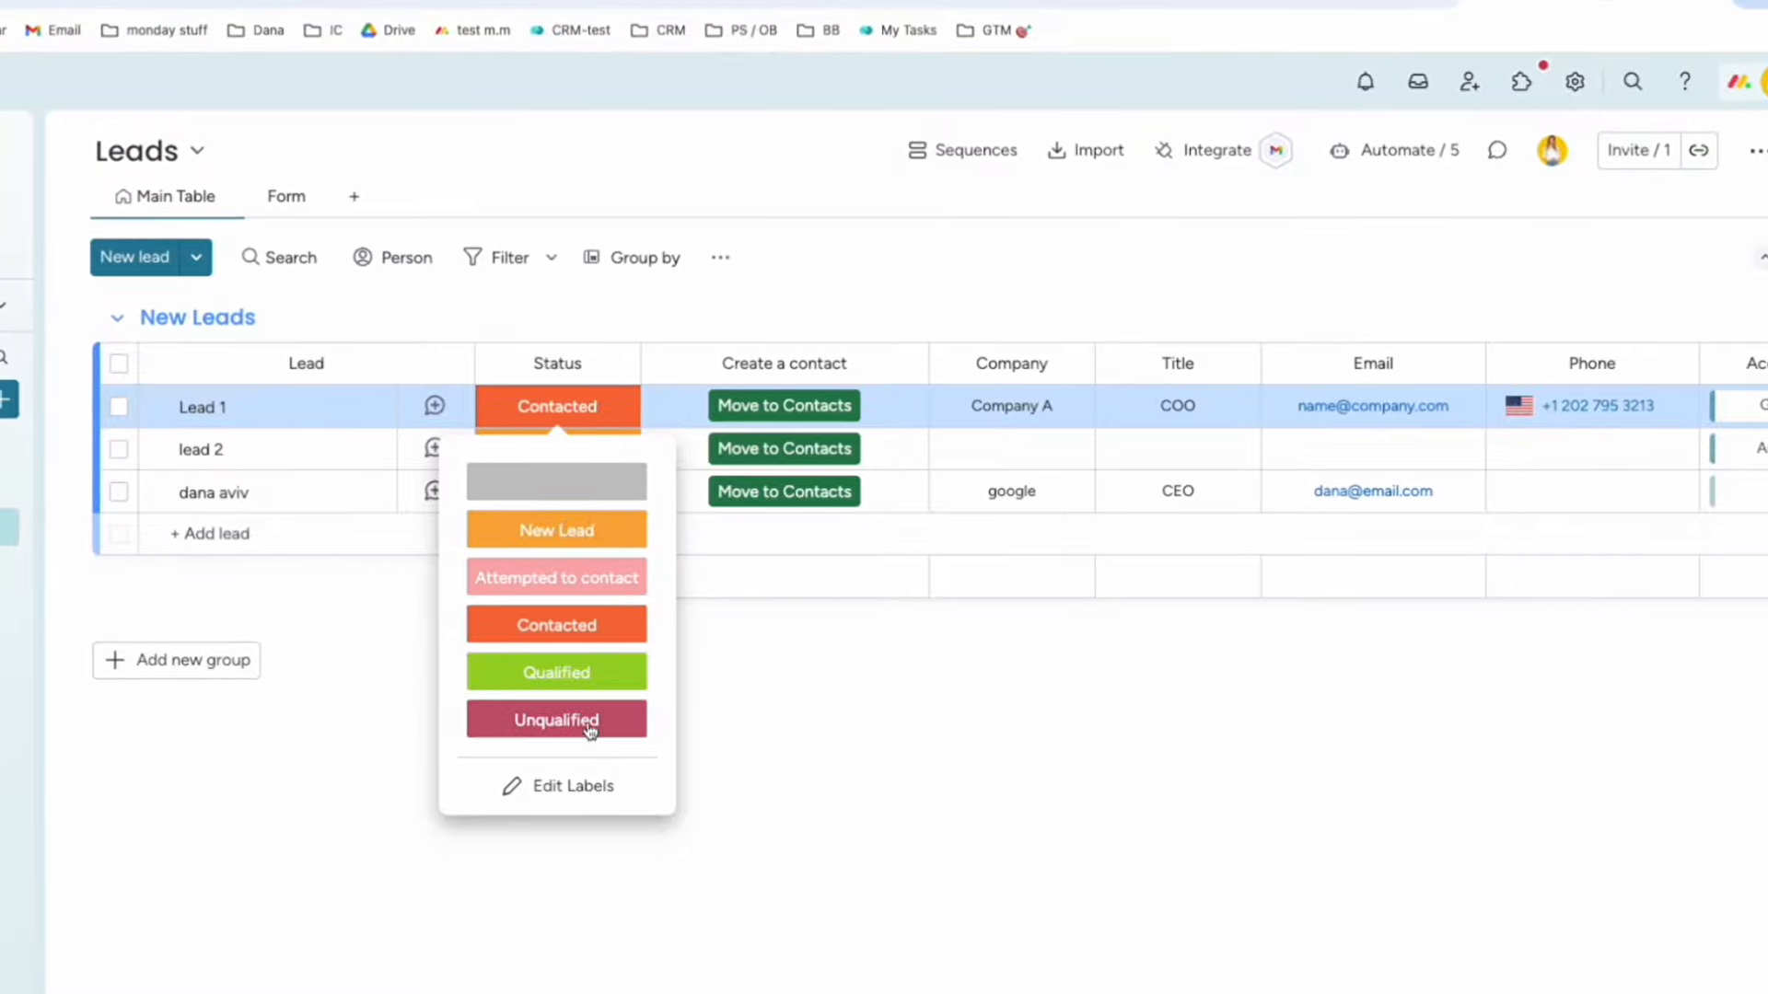
{"action": "left_click", "coordinate": [744, 725]}
{"action": "scroll", "coordinate": [594, 408], "scroll_direction": "right", "scroll_amount": 1}
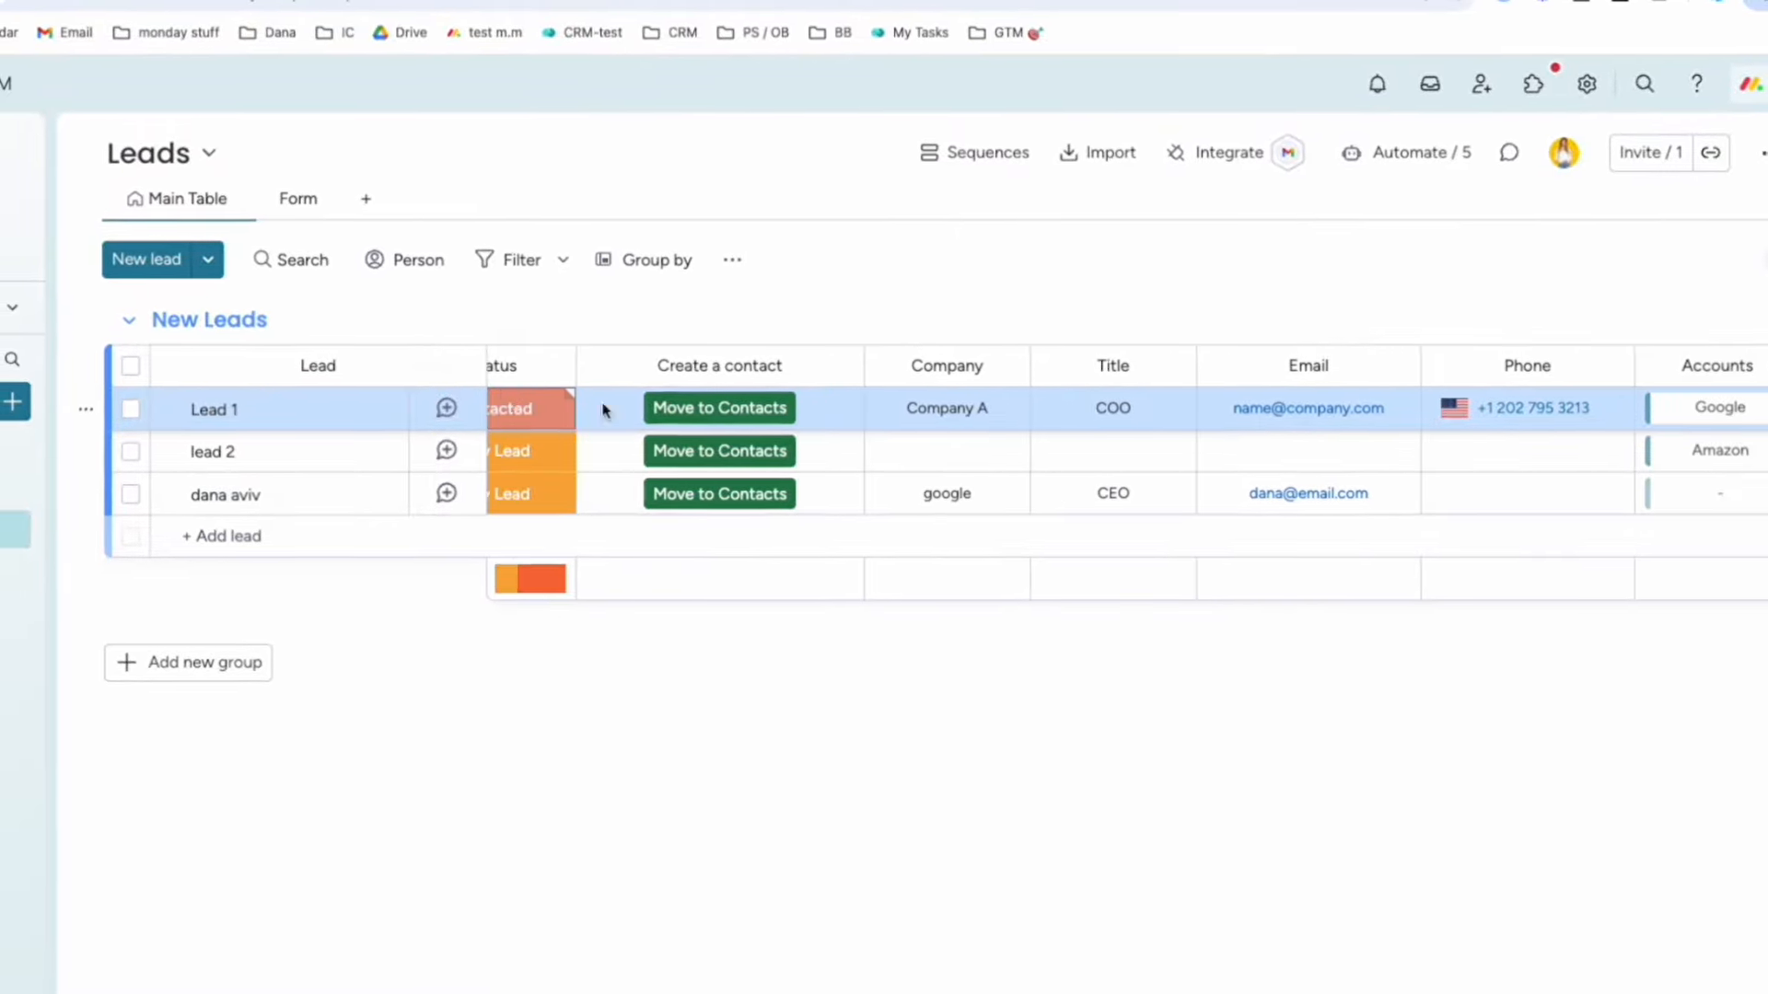
{"action": "scroll", "coordinate": [603, 410], "scroll_direction": "right", "scroll_amount": 1}
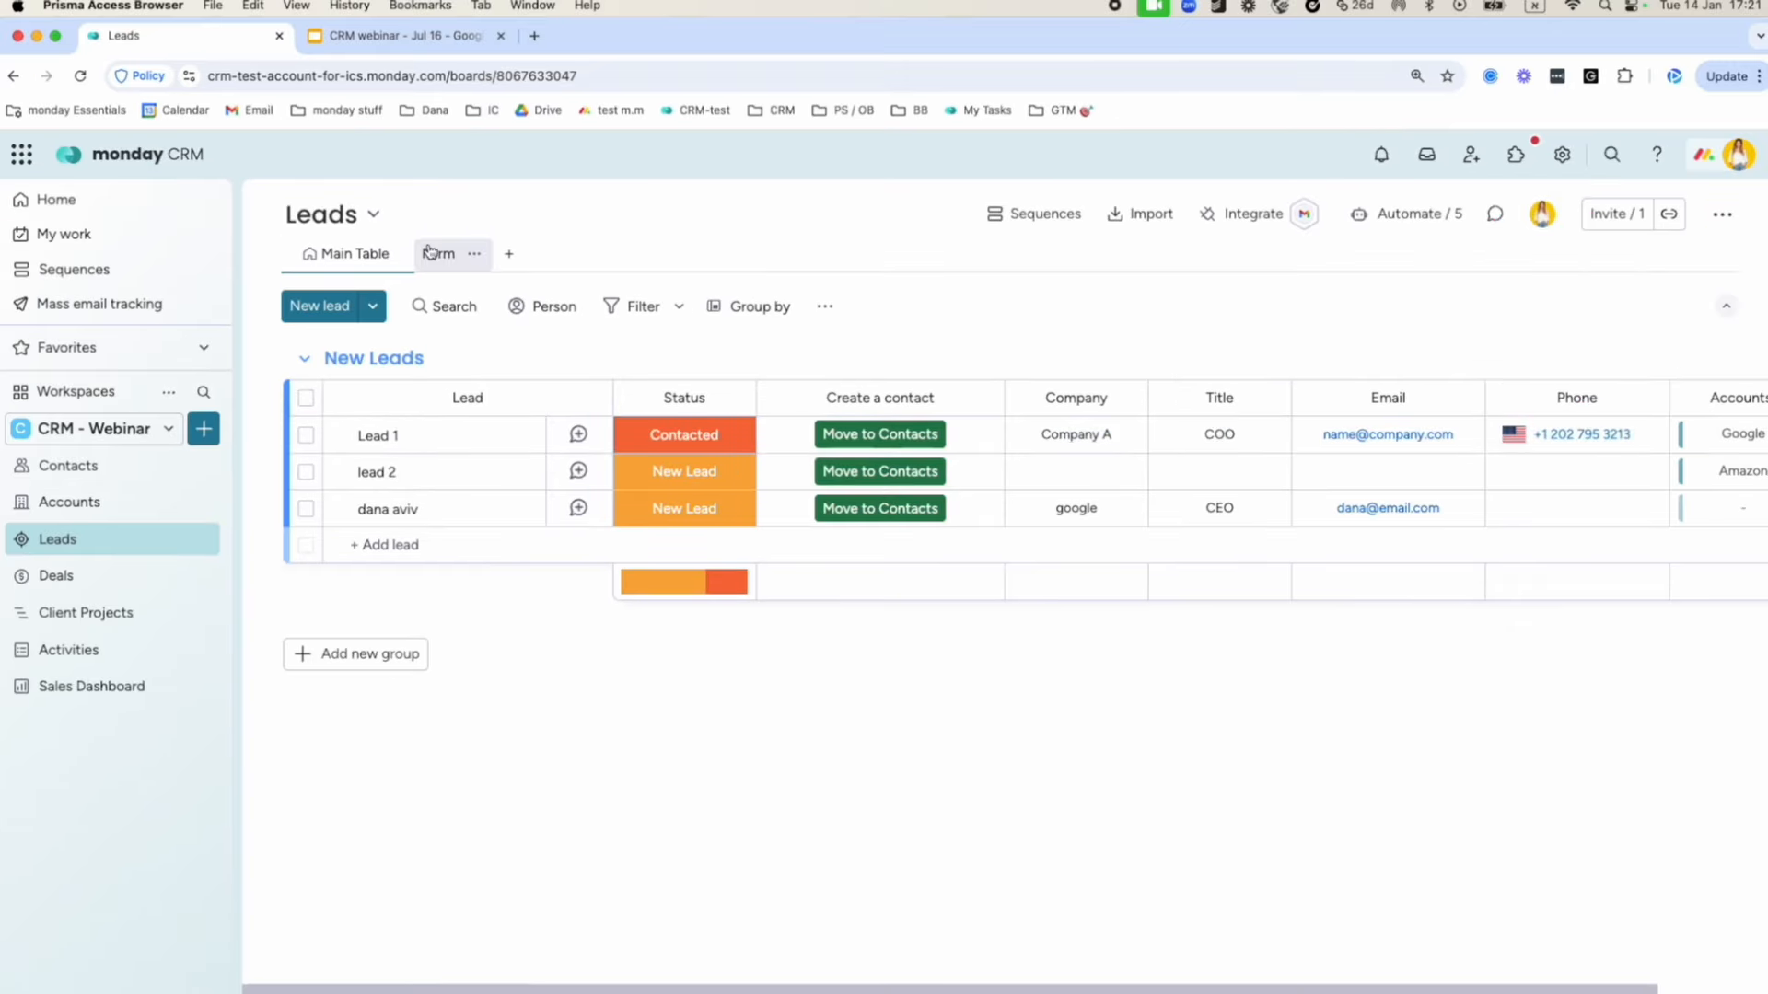
{"action": "left_click", "coordinate": [409, 234]}
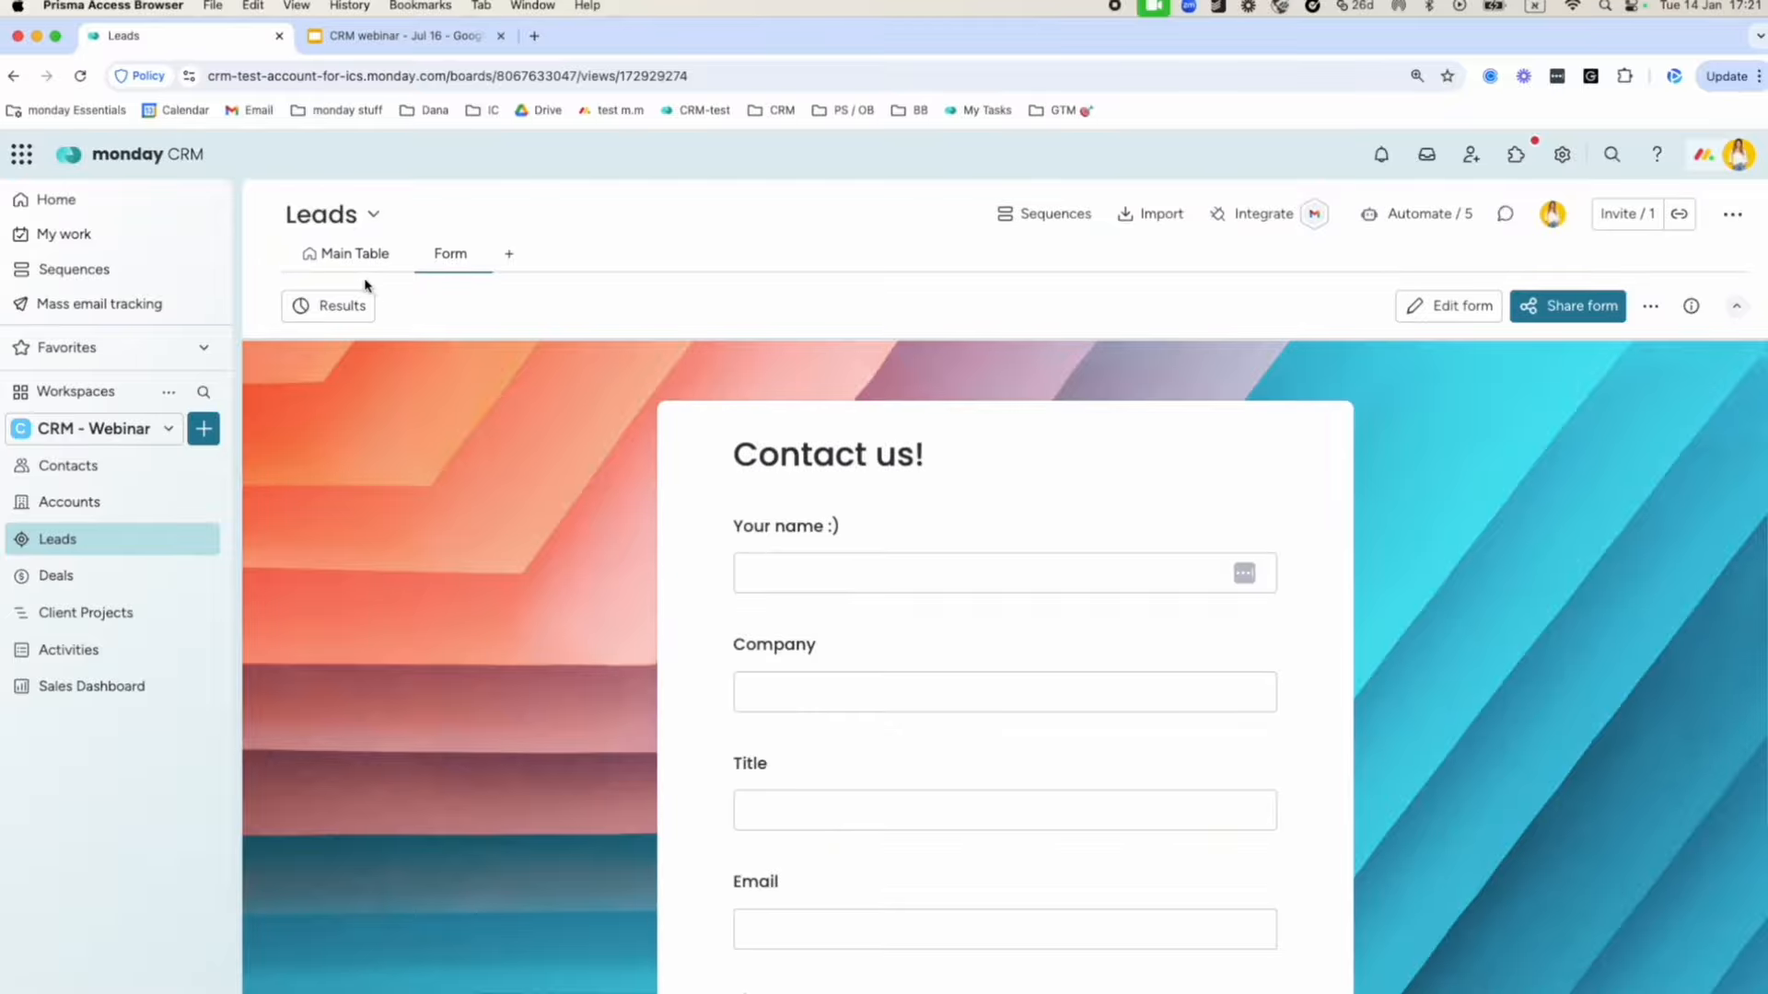
{"action": "left_click", "coordinate": [509, 256]}
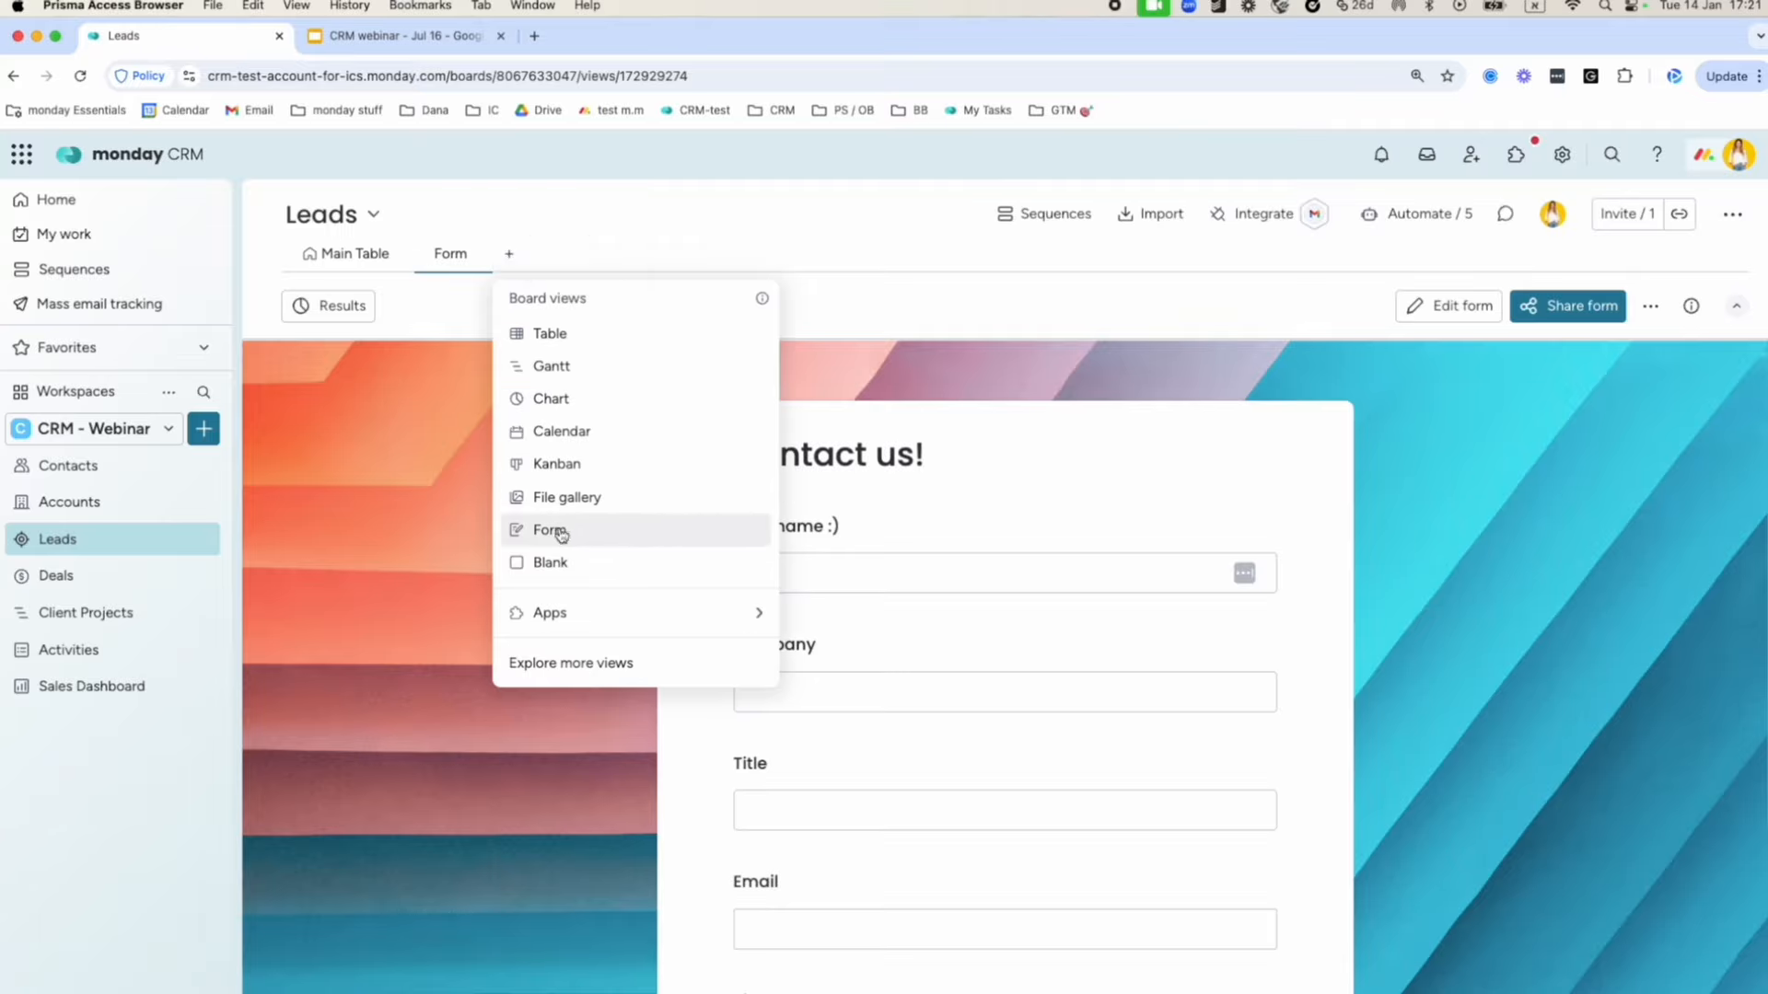
{"action": "left_click", "coordinate": [825, 264]}
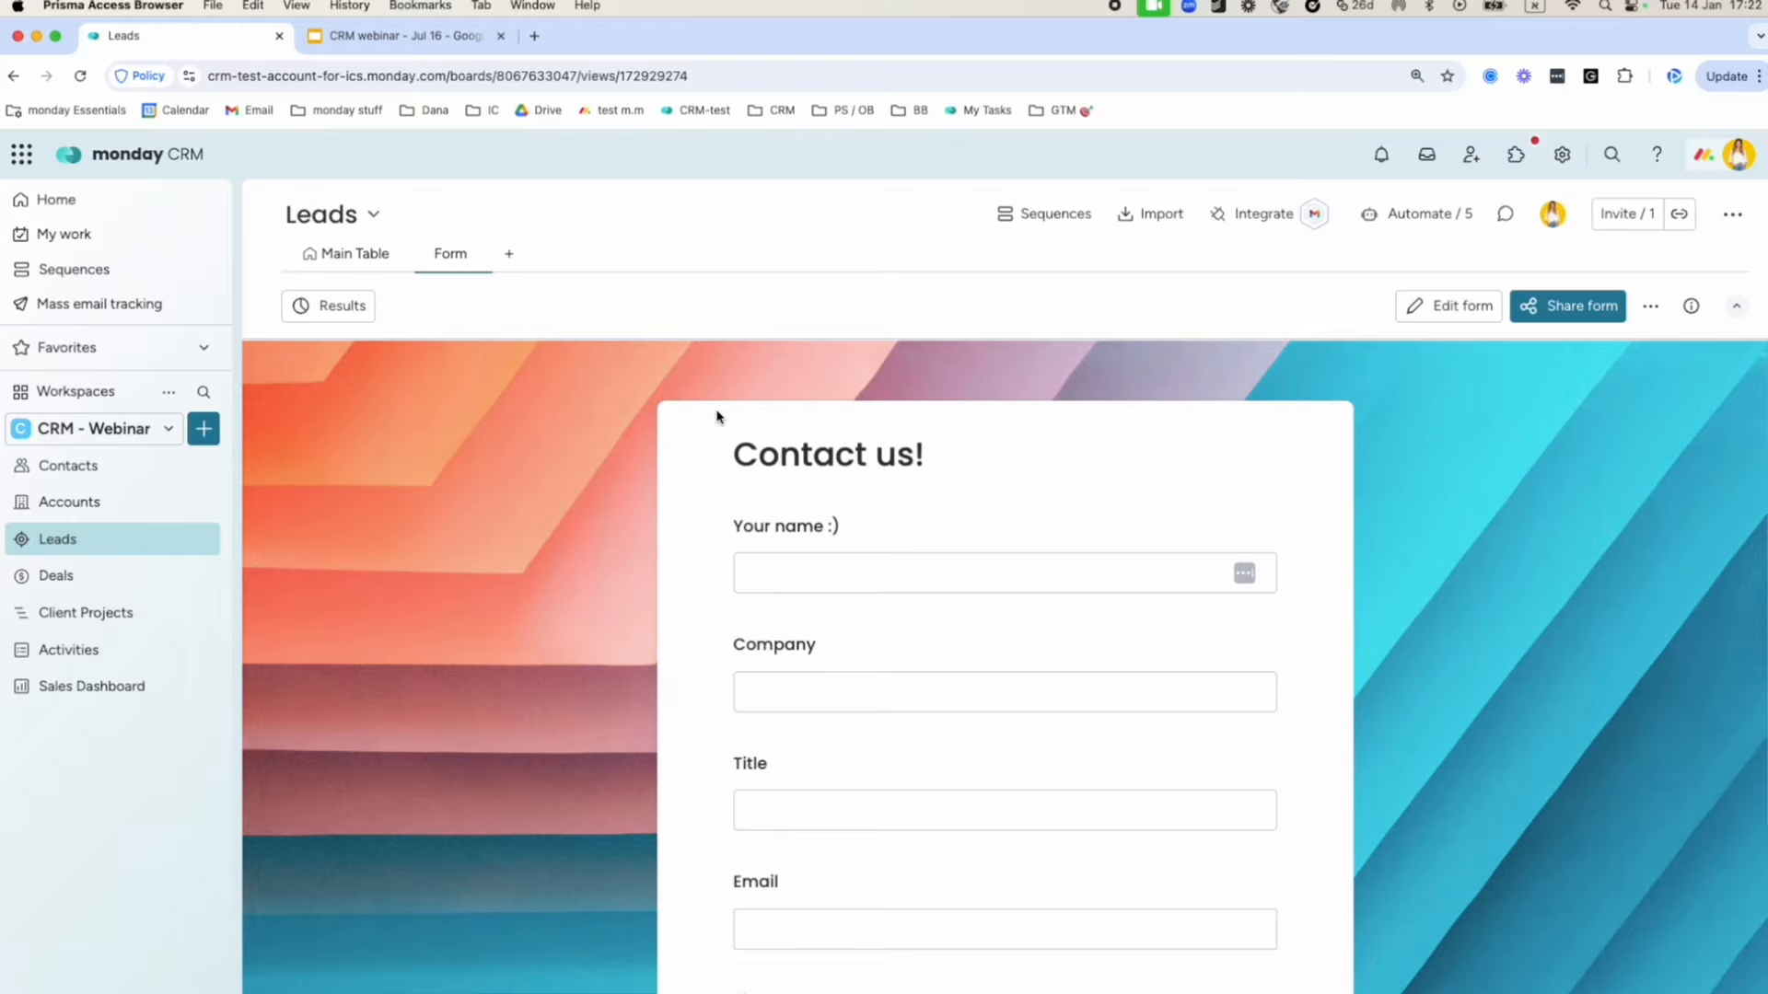
{"action": "scroll", "coordinate": [737, 442], "scroll_direction": "down", "scroll_amount": 2}
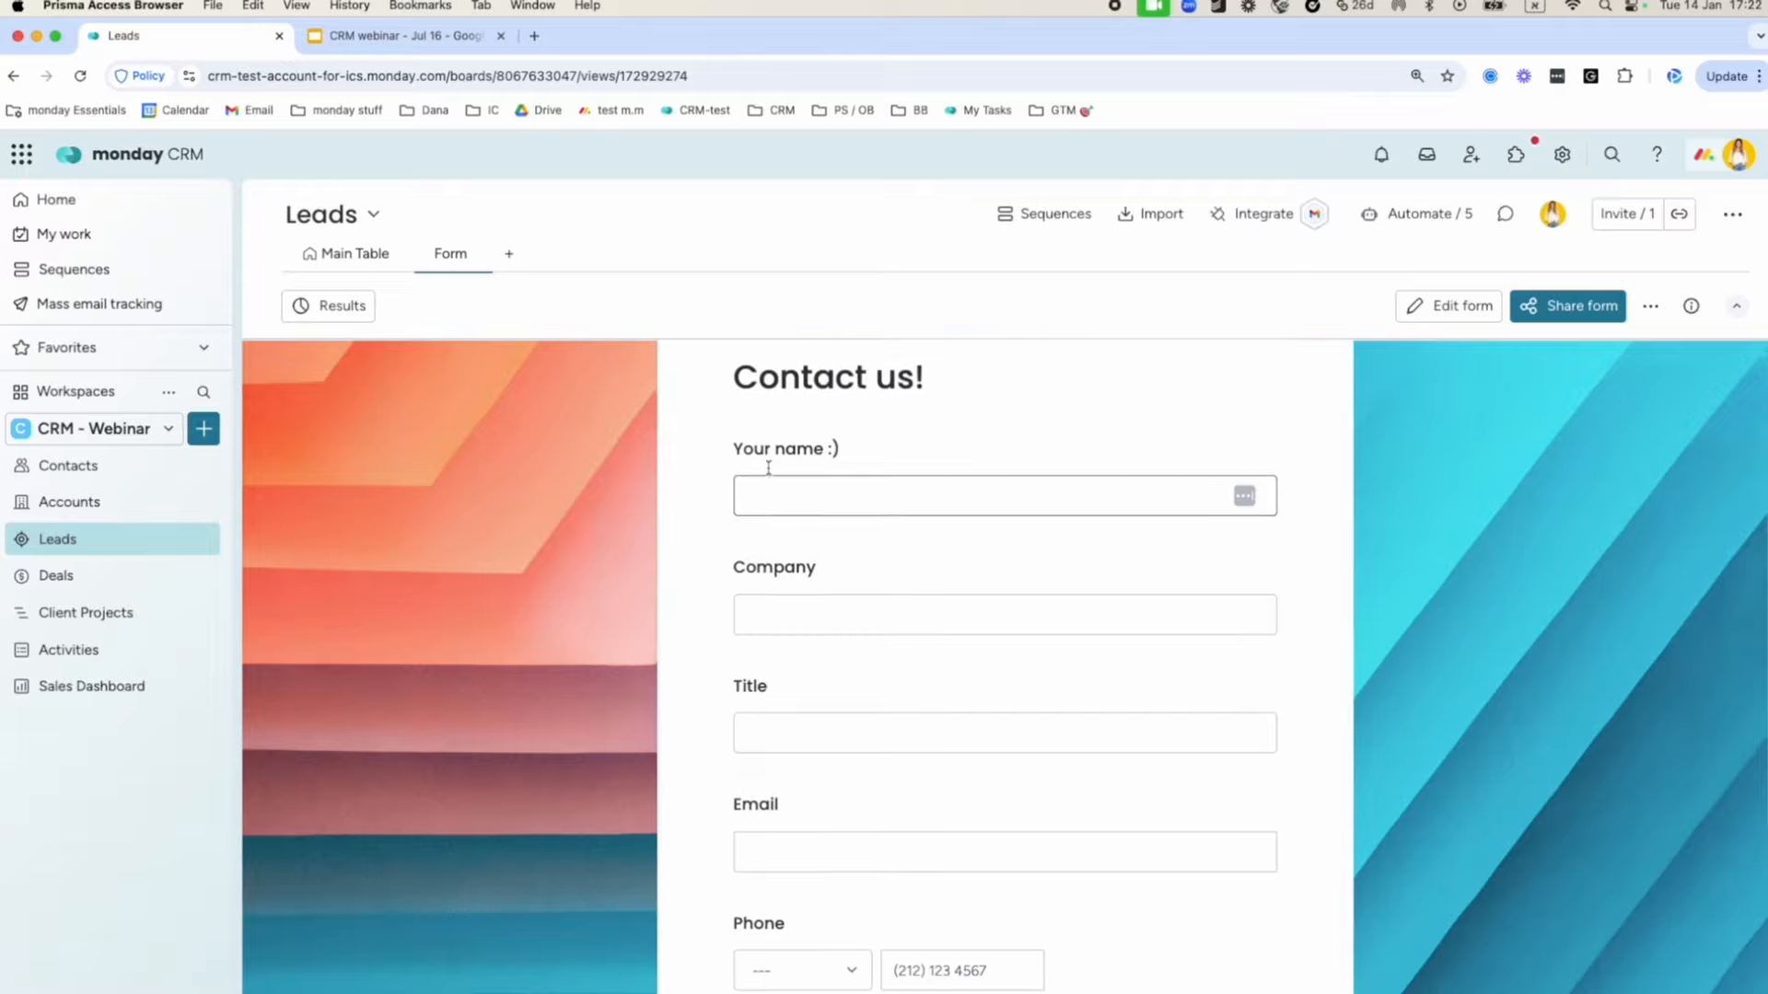
{"action": "scroll", "coordinate": [1050, 497], "scroll_direction": "up", "scroll_amount": 1}
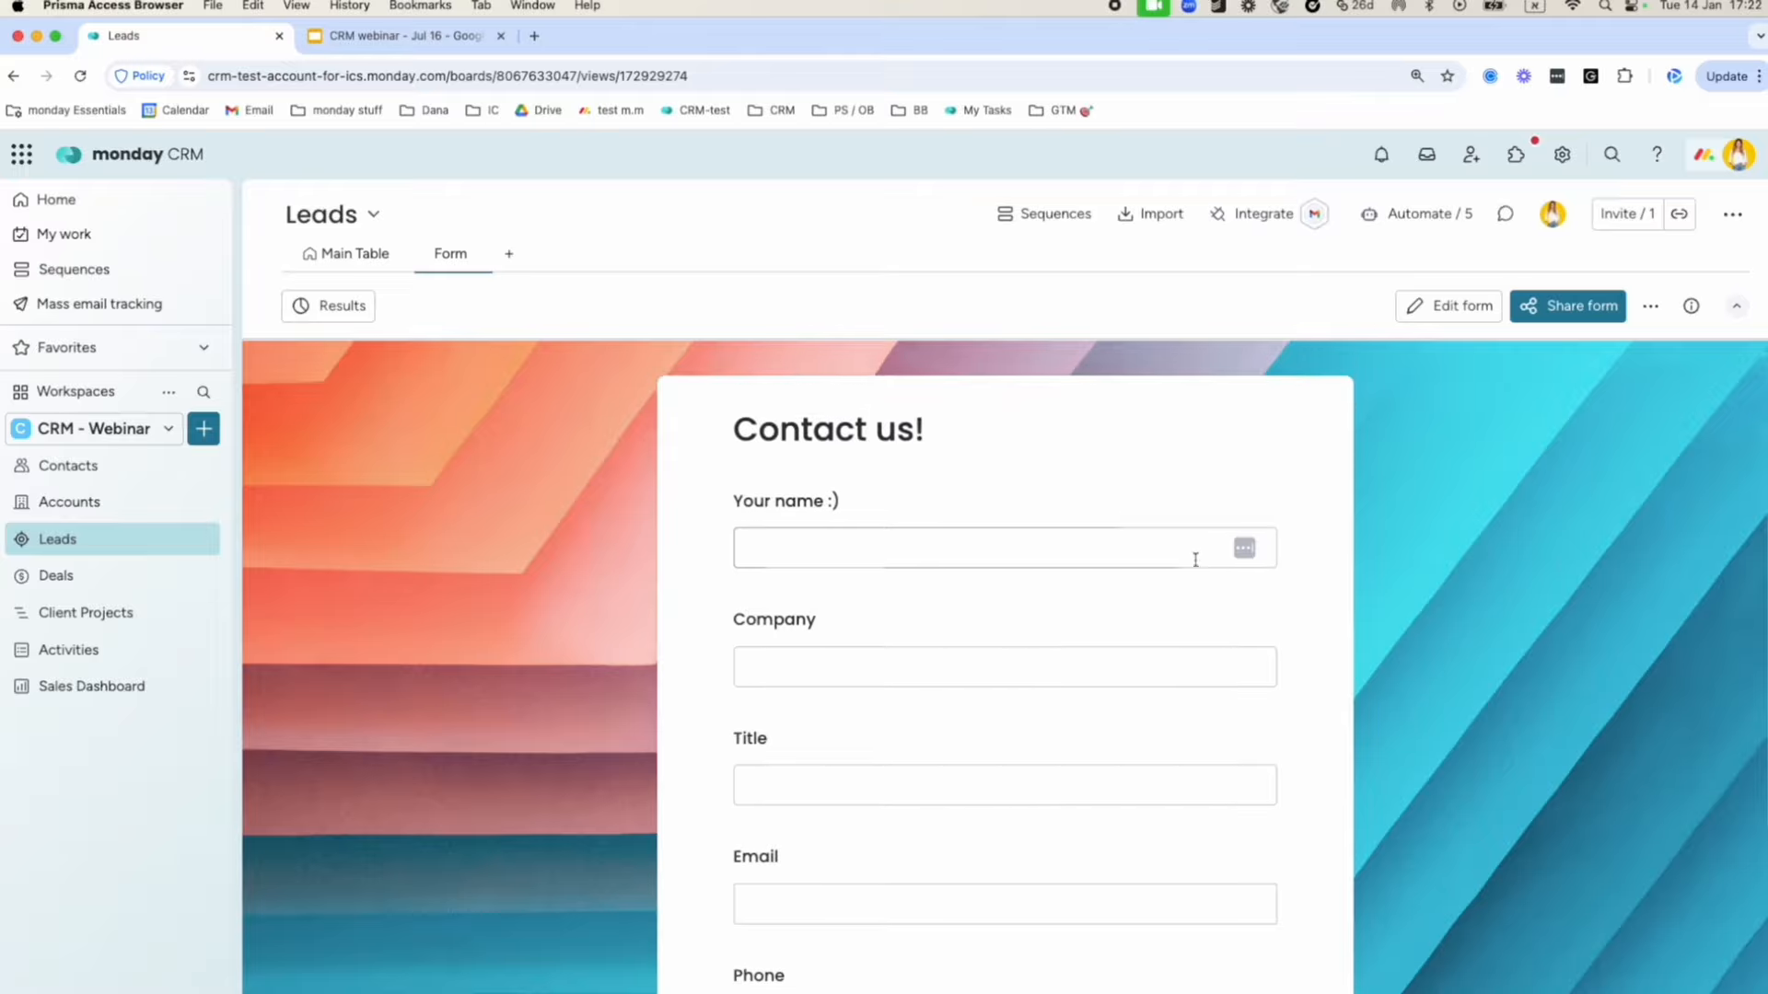
{"action": "left_click", "coordinate": [1460, 308]}
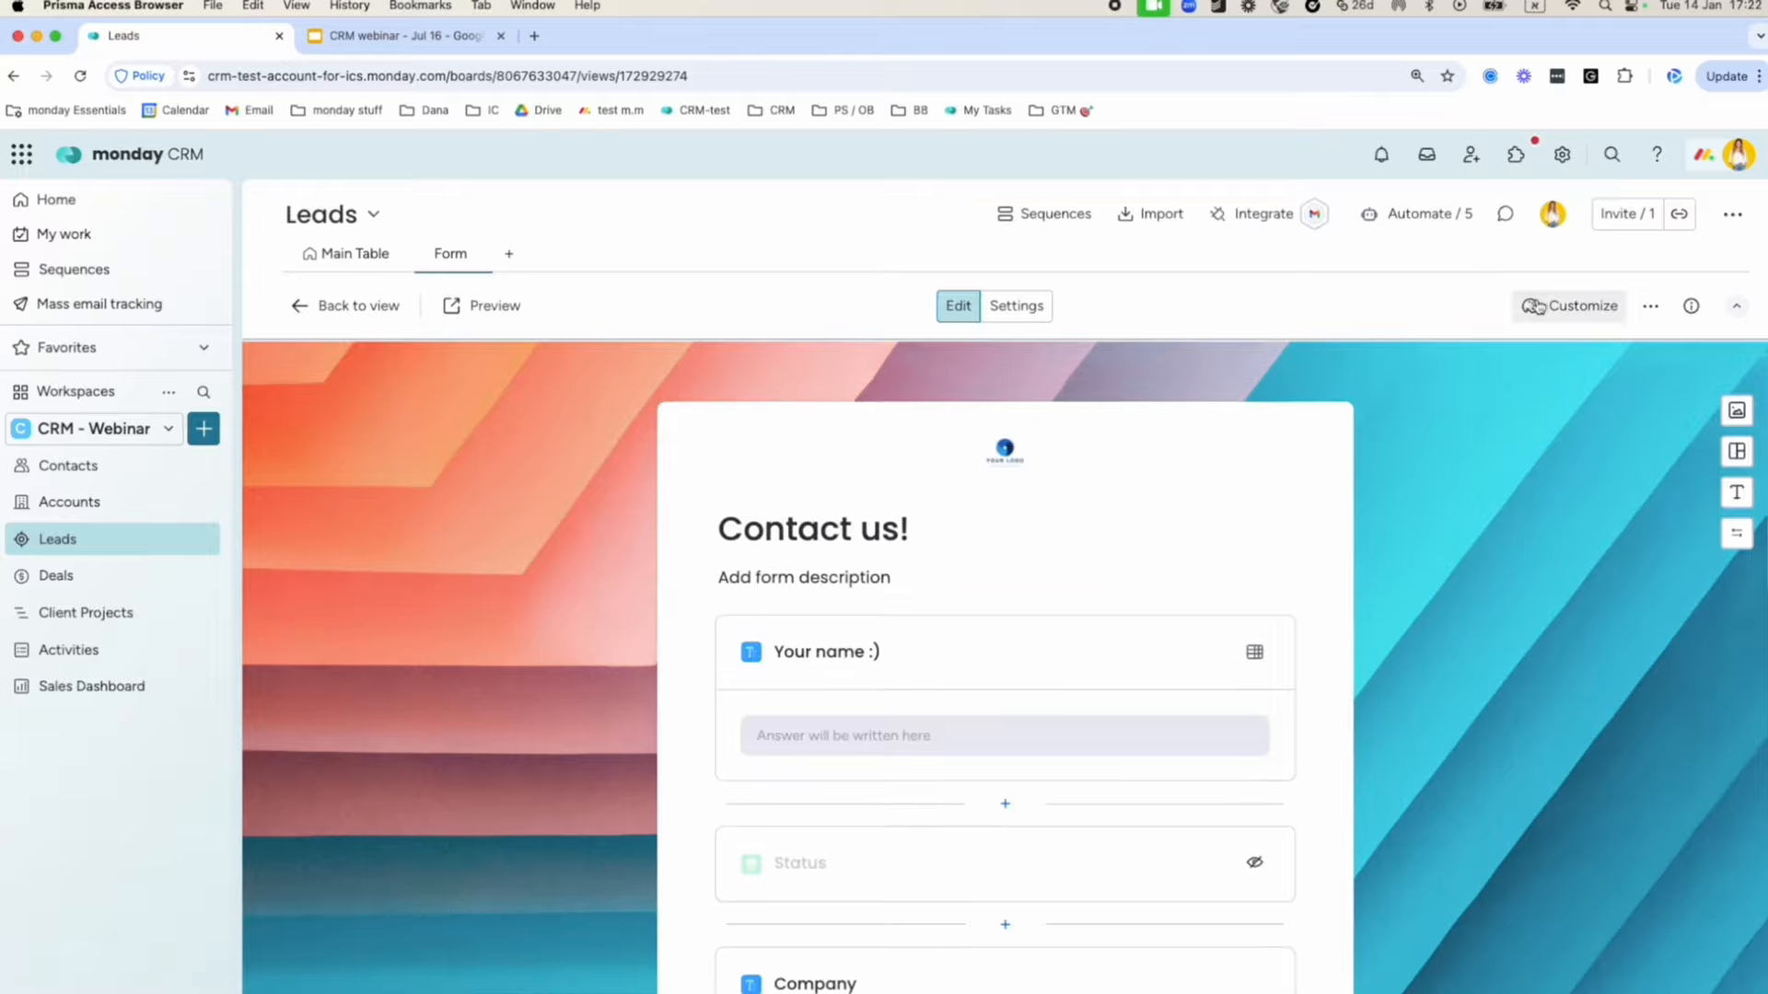
{"action": "left_click", "coordinate": [1535, 306]}
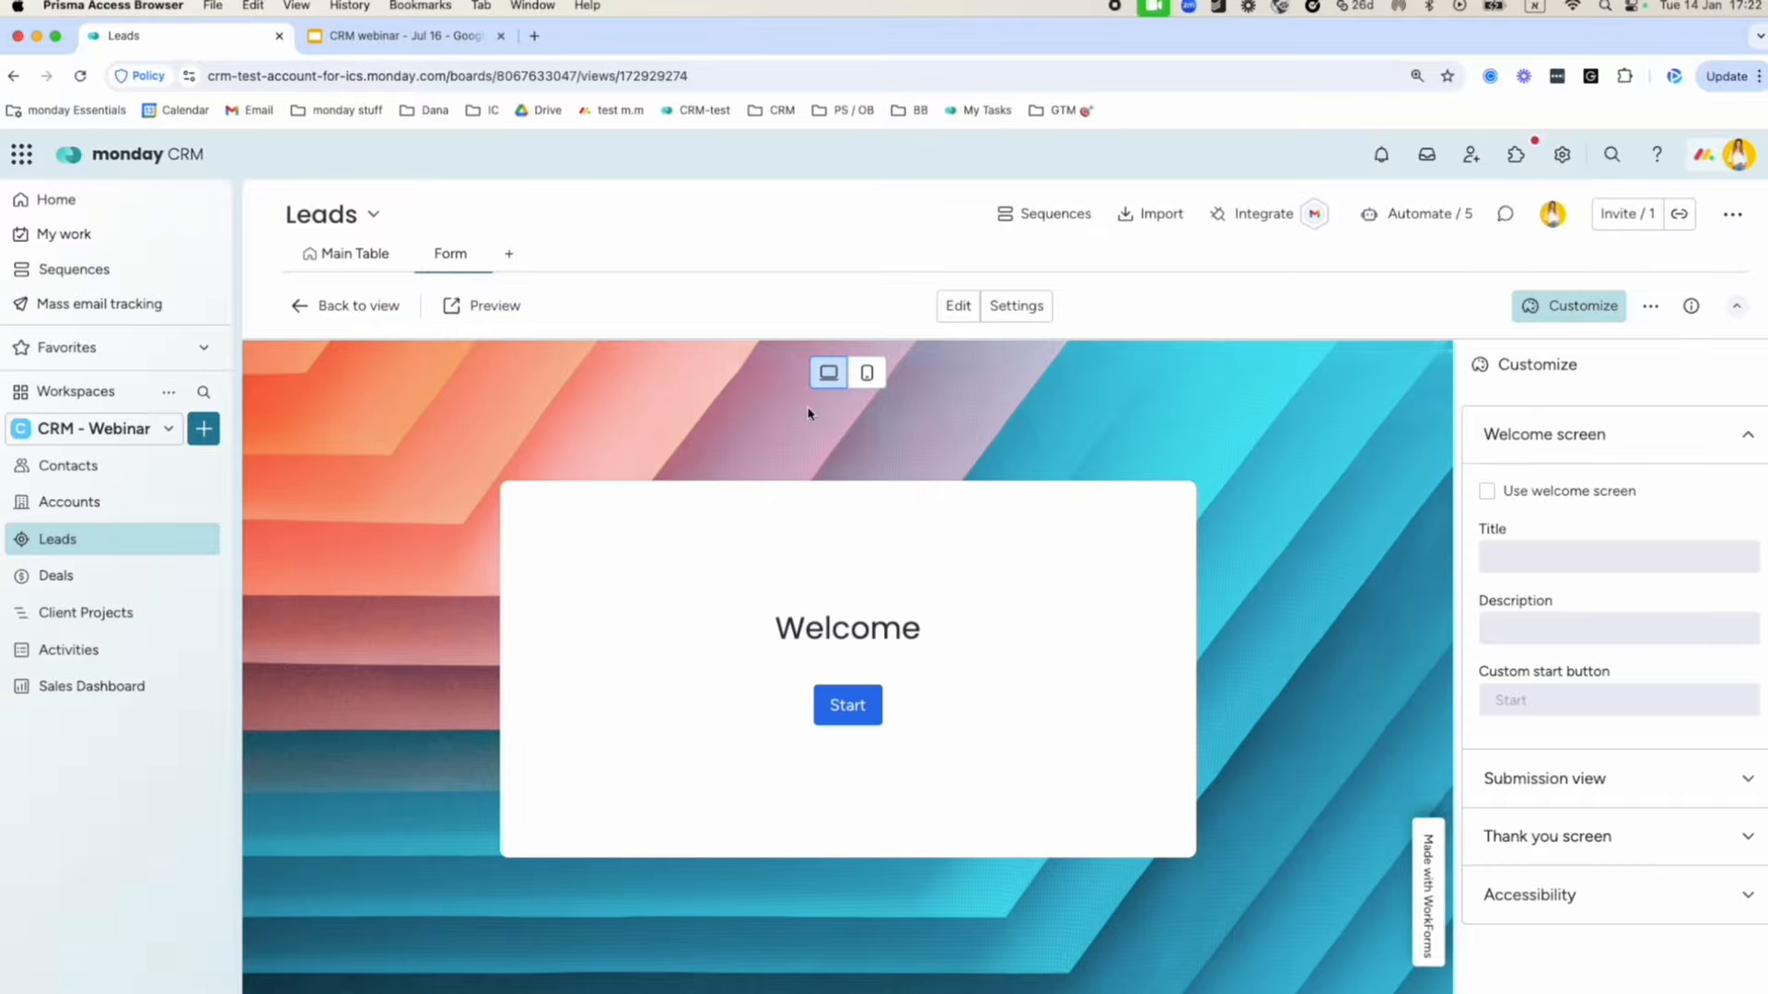
{"action": "left_click", "coordinate": [1746, 436]}
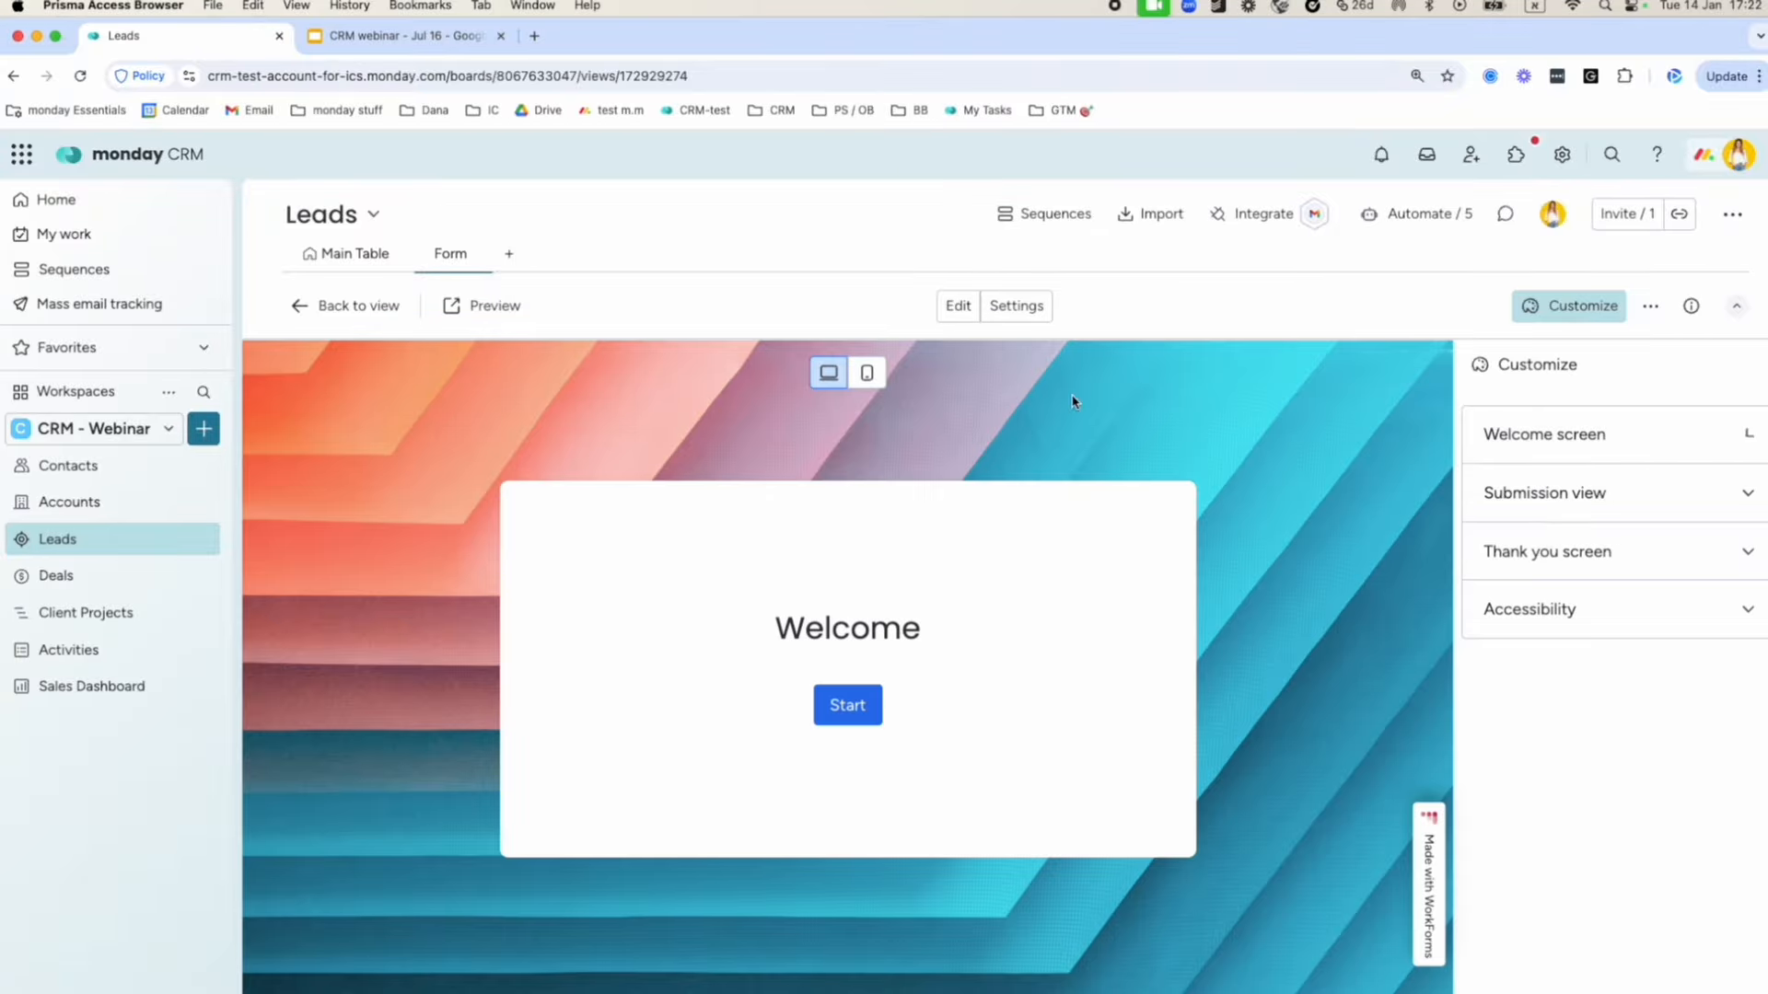
{"action": "left_click", "coordinate": [367, 306]}
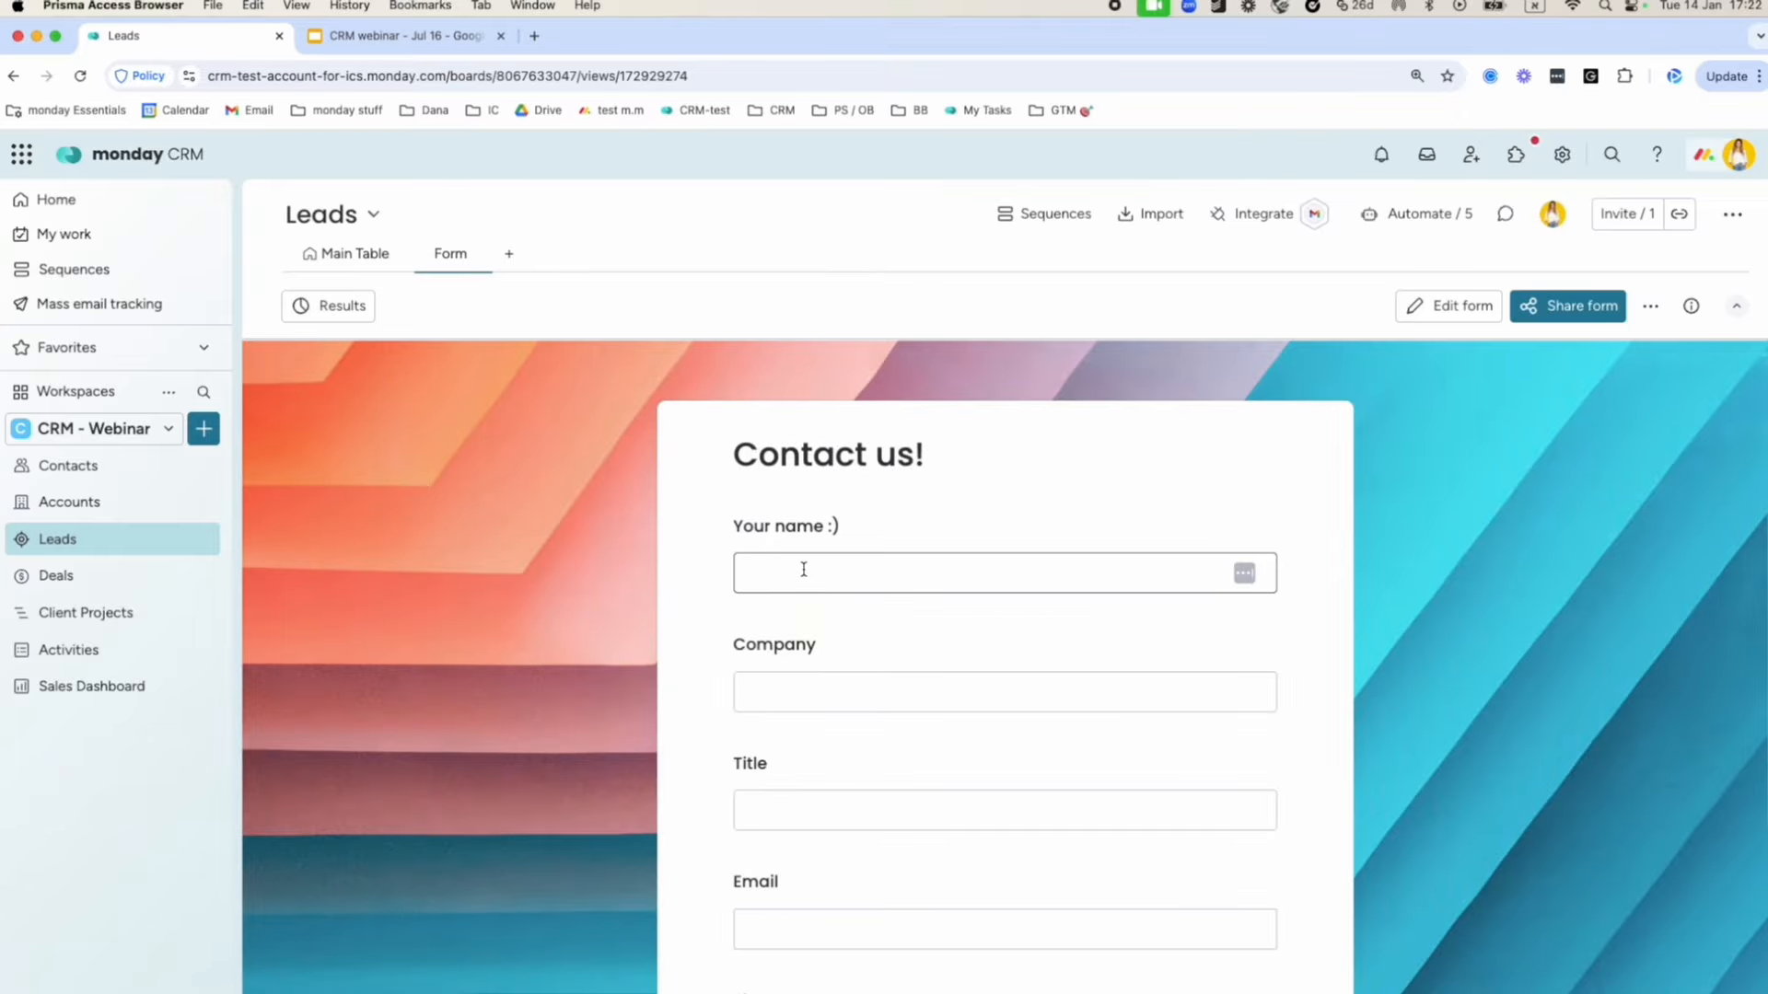
Fill the Contact us form with a test name, company google, title CEO and an e-mail.
{"action": "left_click", "coordinate": [798, 574]}
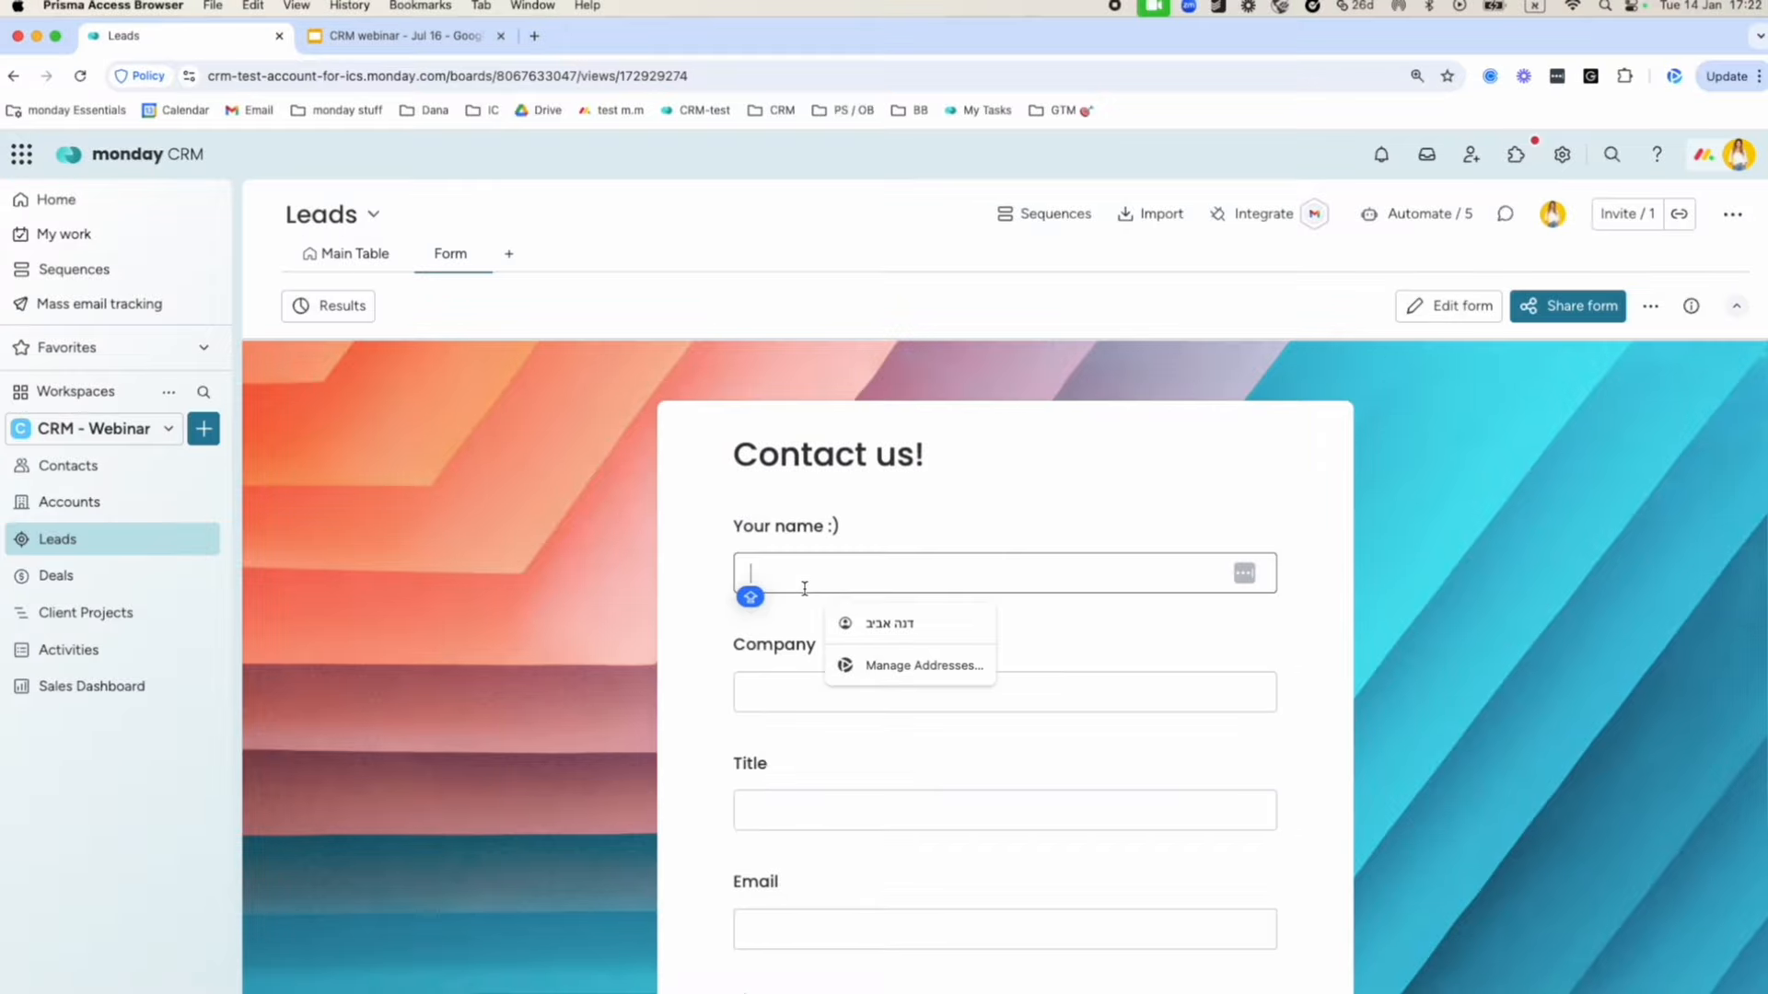
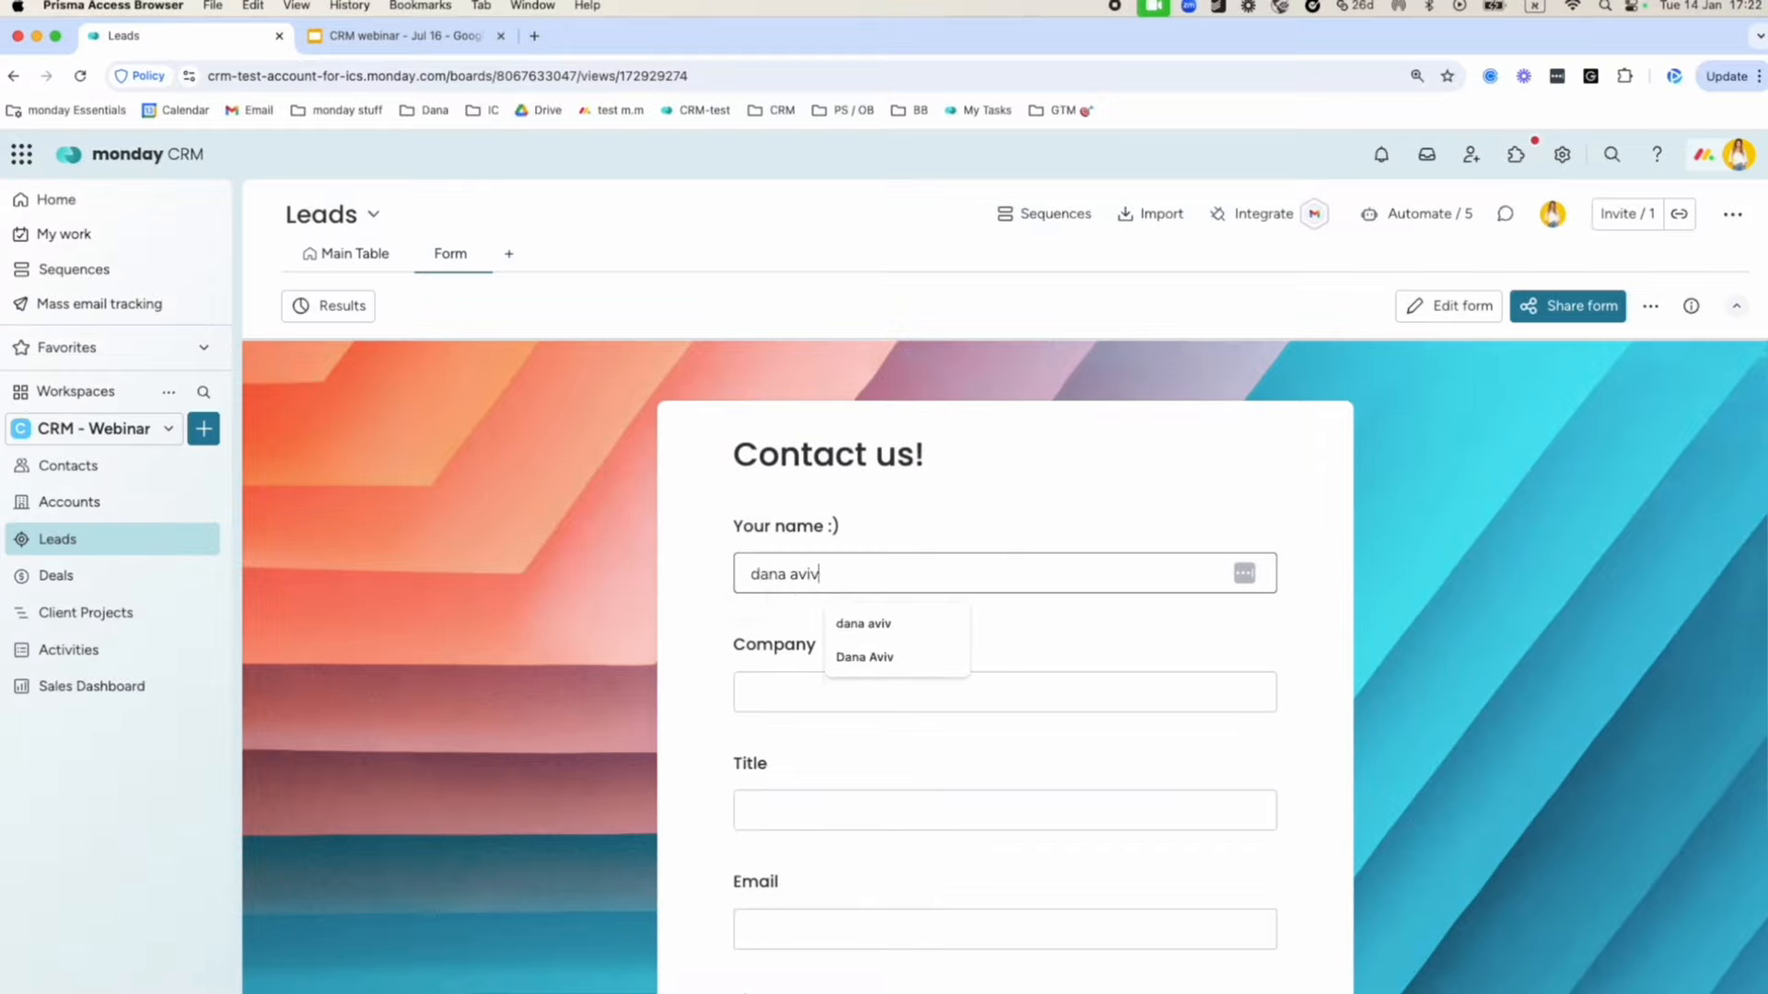
{"action": "left_click", "coordinate": [807, 691]}
{"action": "scroll", "coordinate": [808, 688], "scroll_direction": "down", "scroll_amount": 2}
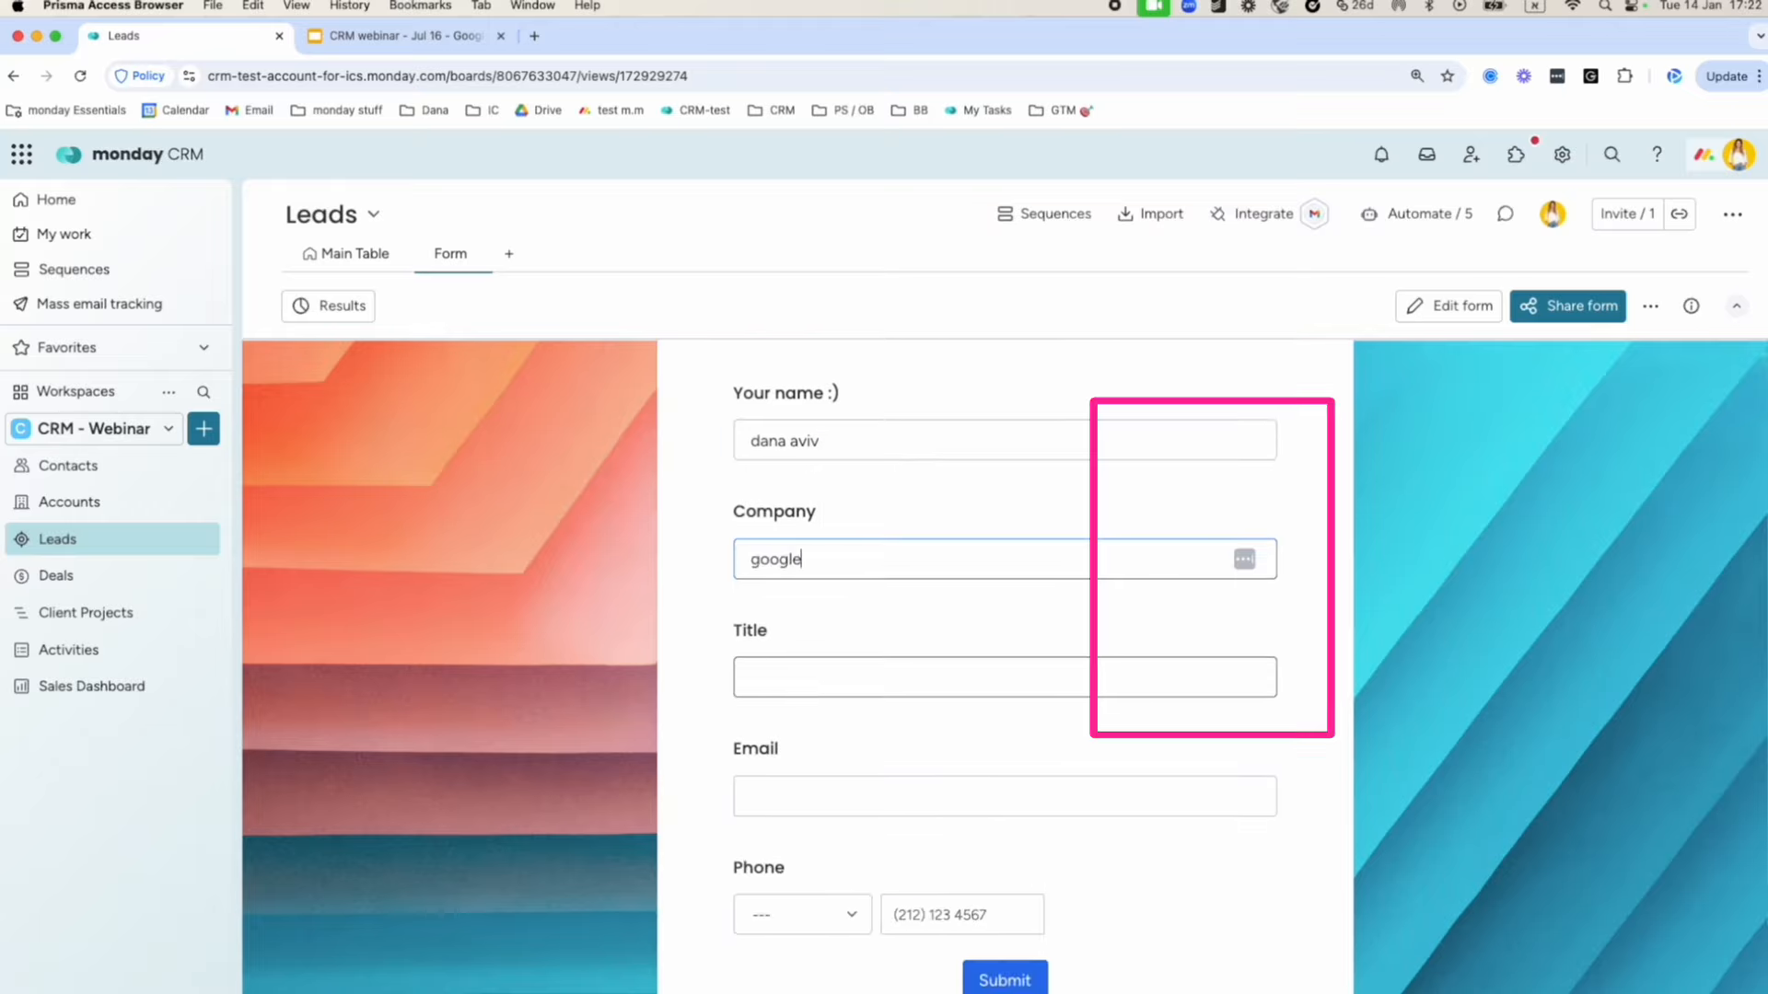
{"action": "left_click", "coordinate": [812, 681]}
{"action": "type", "text": "CEO"}
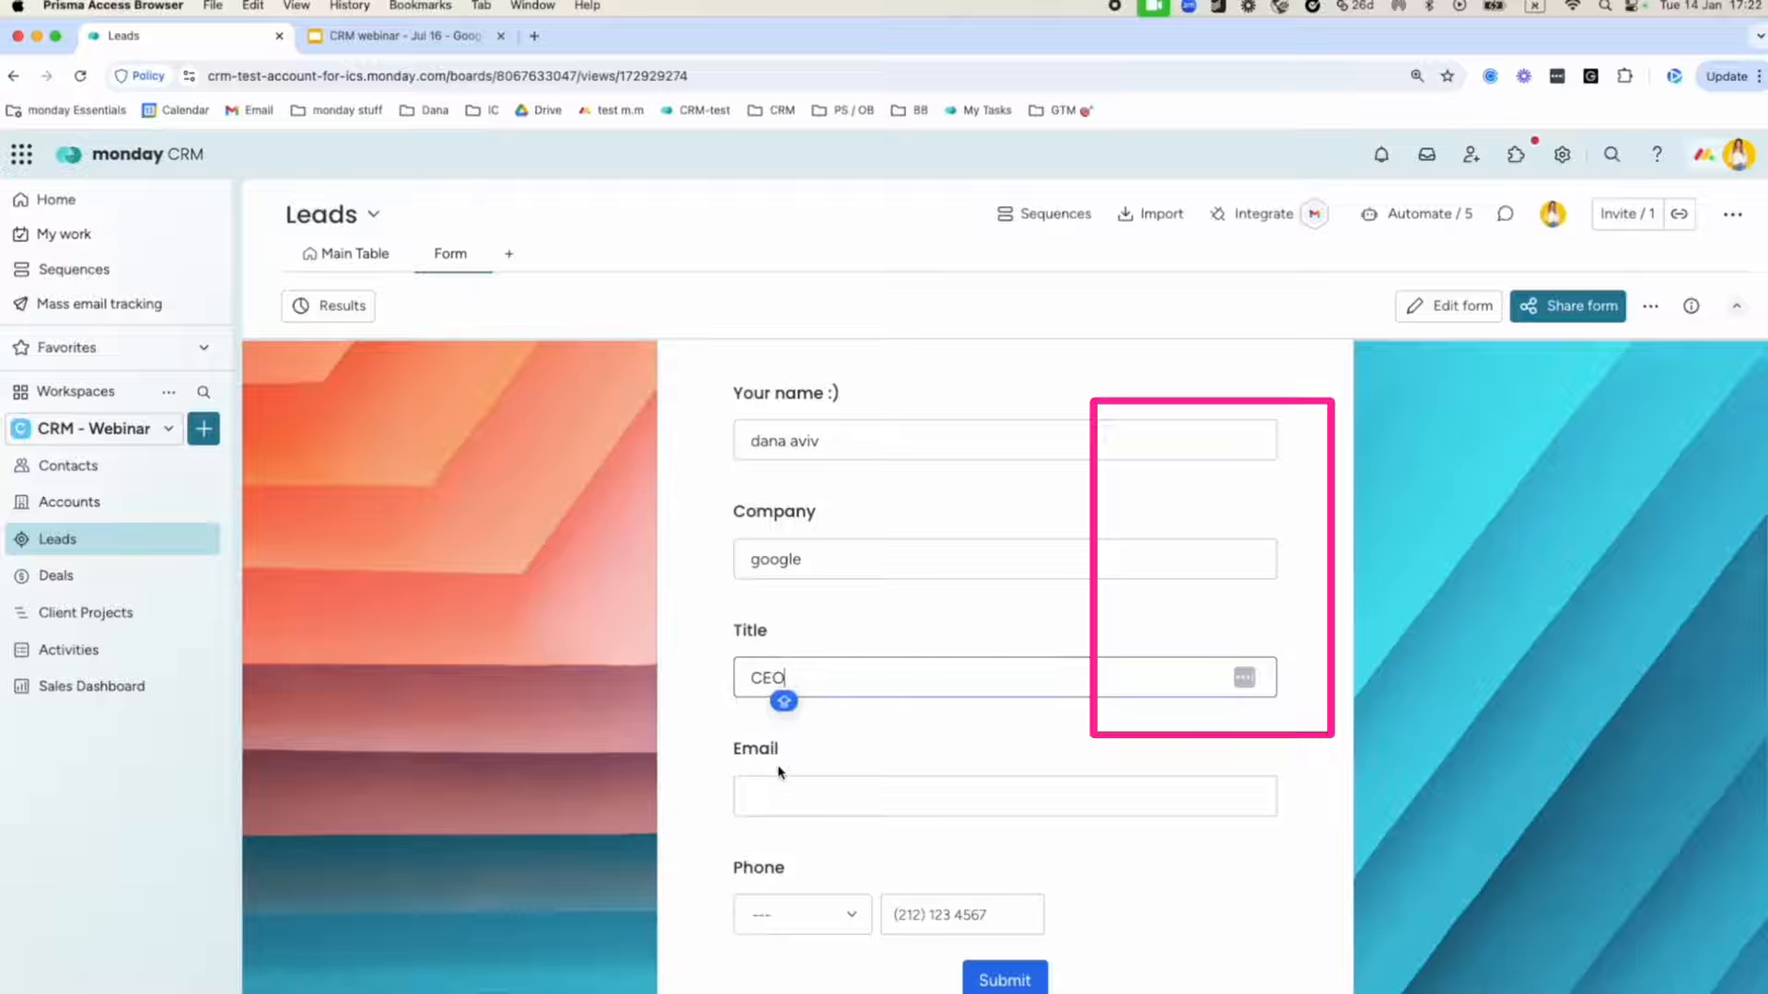
{"action": "left_click", "coordinate": [782, 788]}
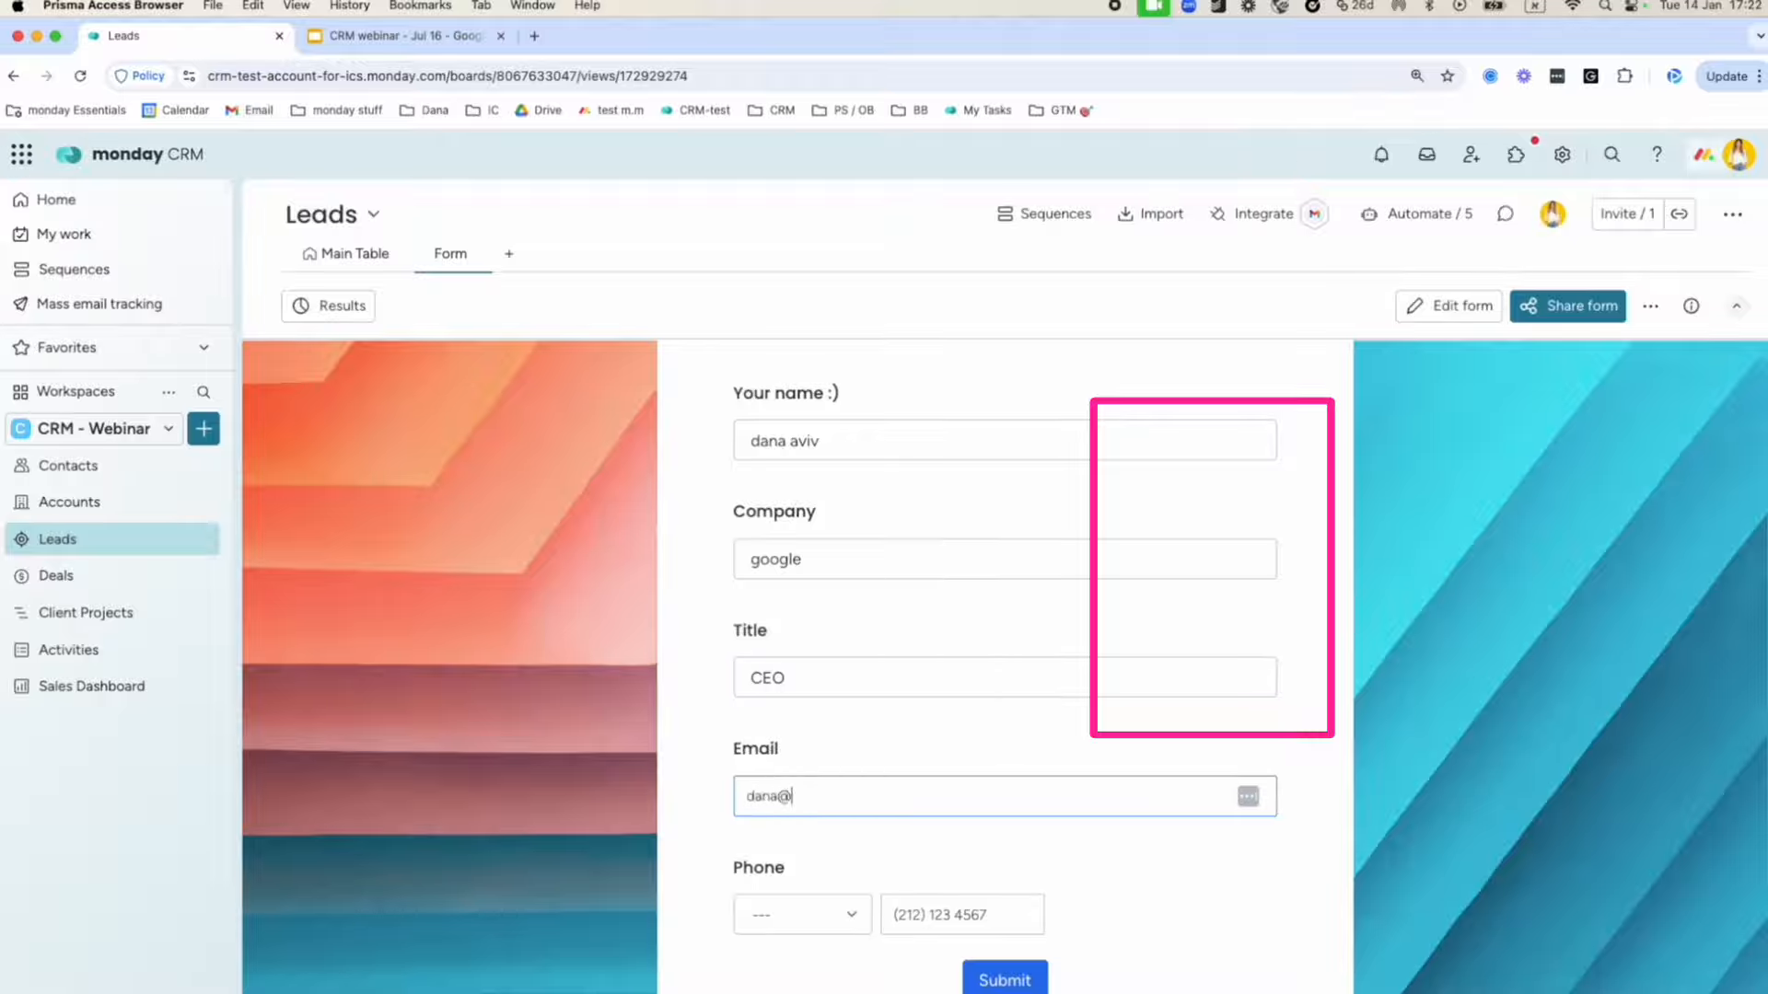
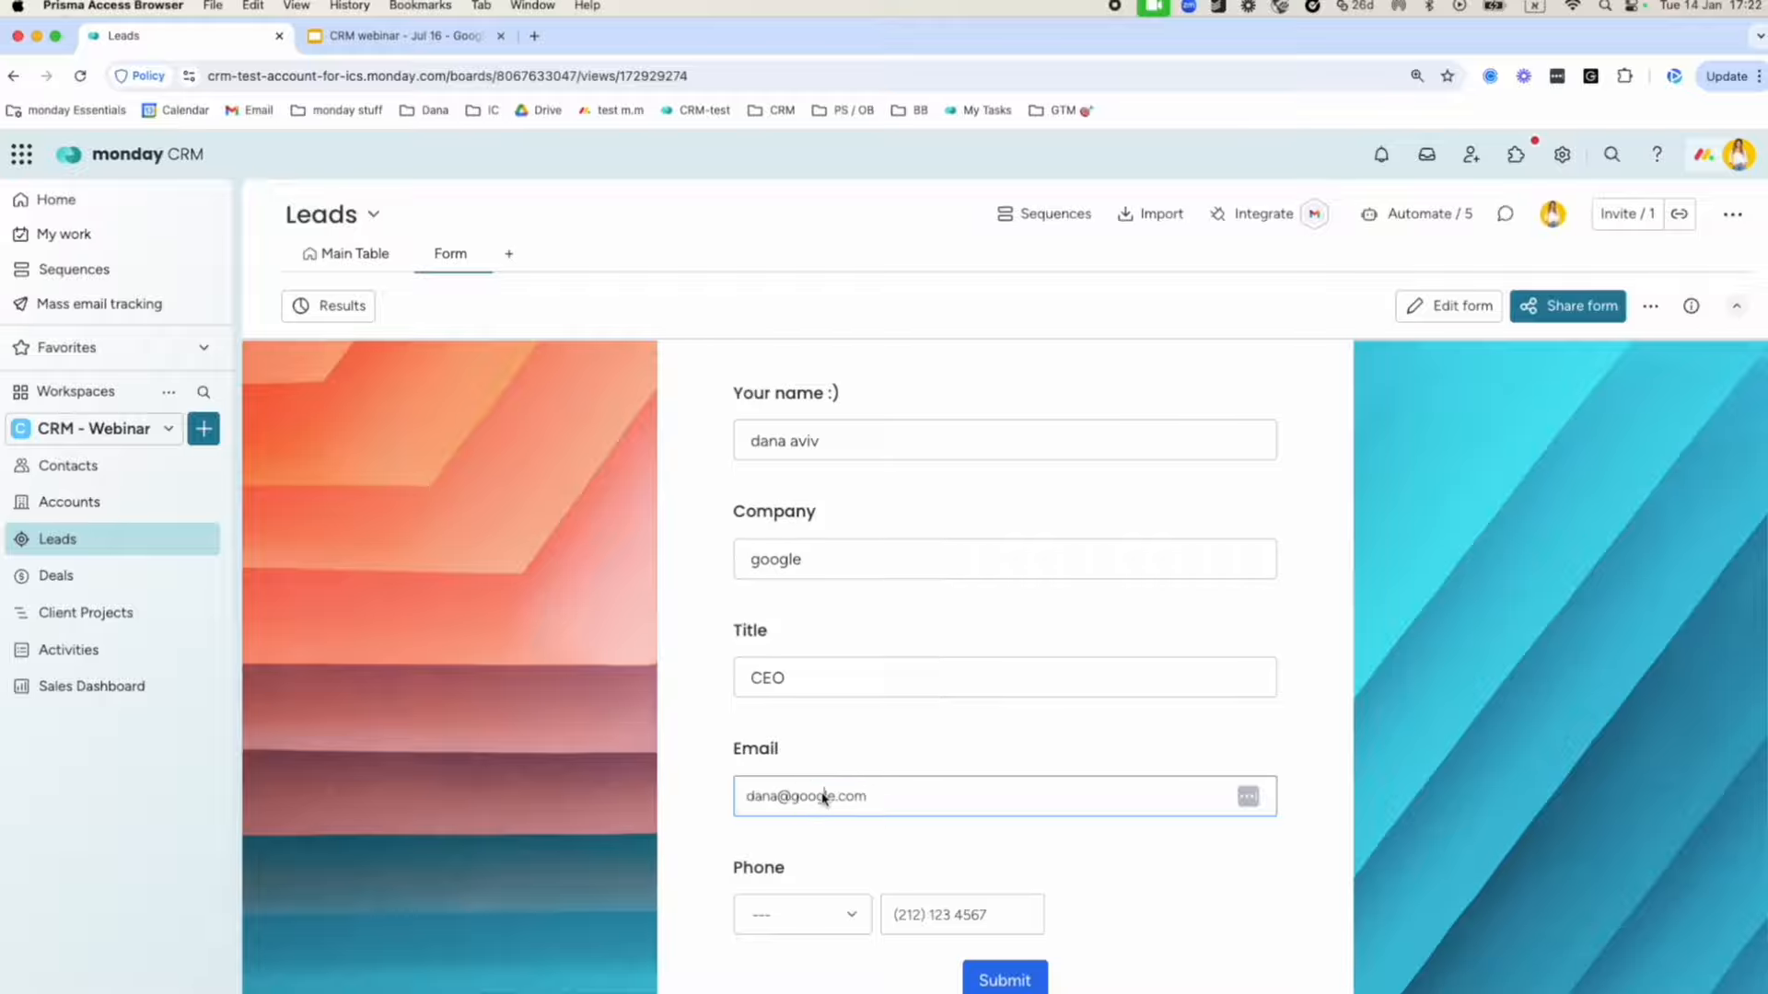
Submit the test lead and bring up the form's Share form settings.
{"action": "scroll", "coordinate": [1082, 900], "scroll_direction": "down", "scroll_amount": 2}
{"action": "left_click", "coordinate": [1035, 893]}
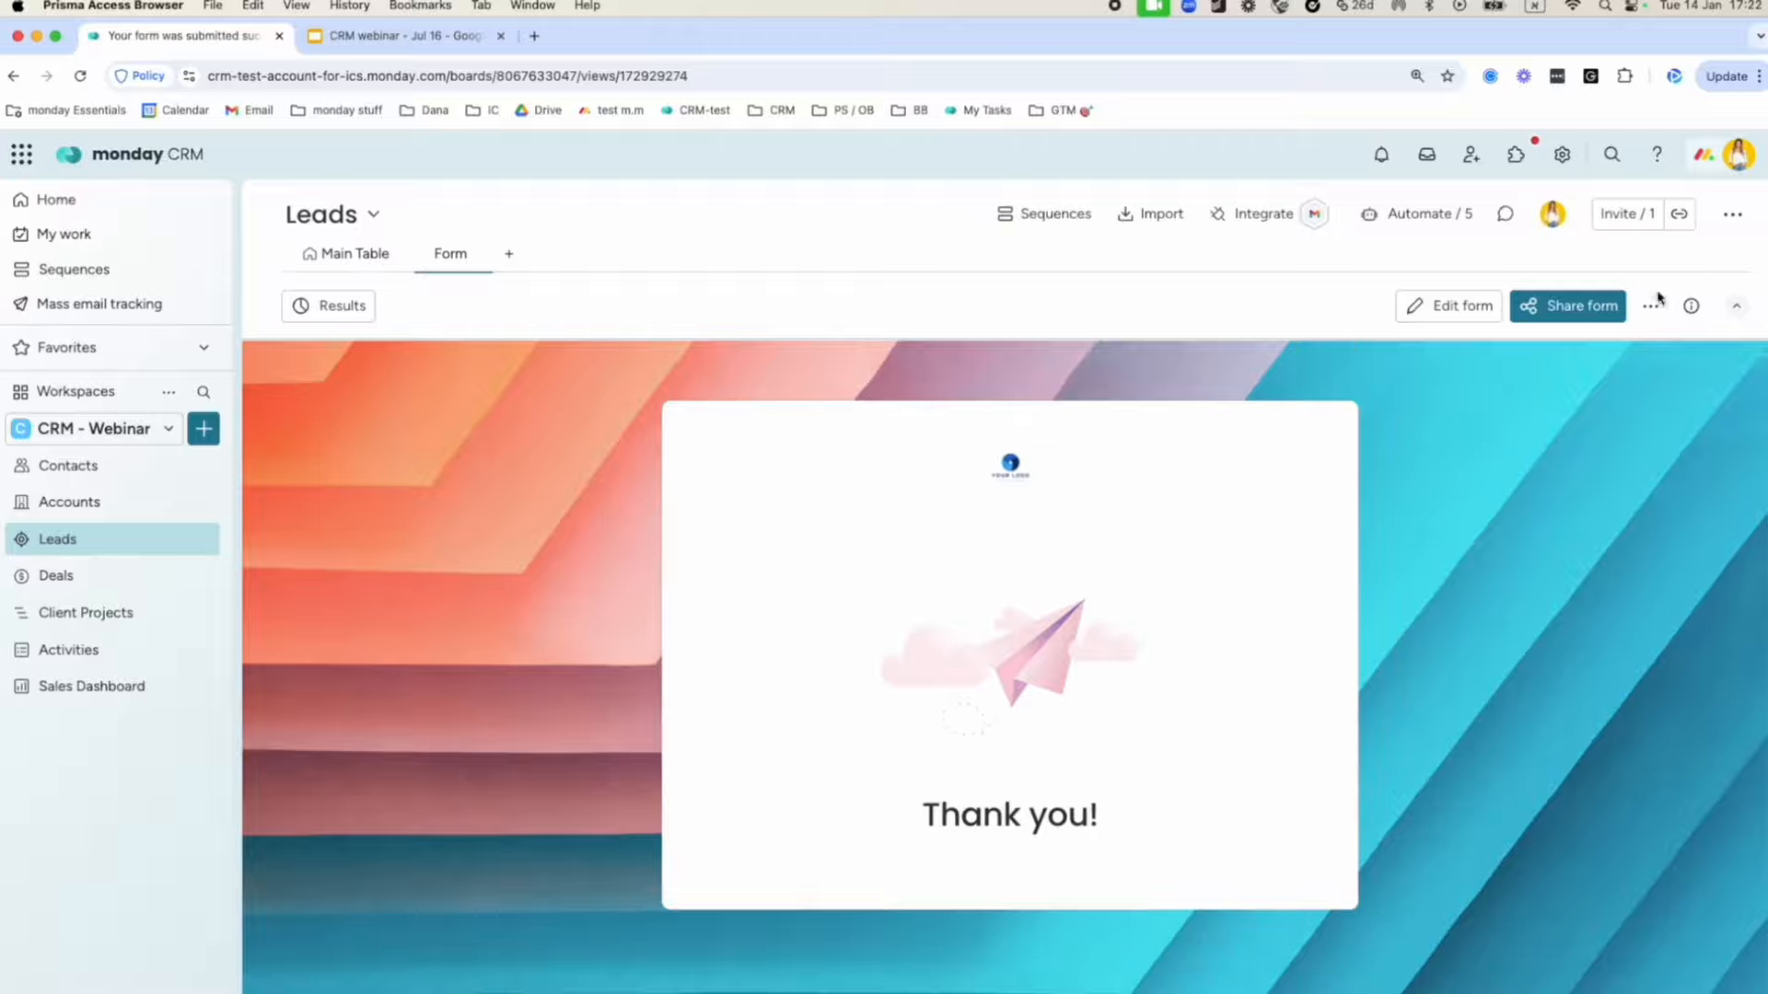
{"action": "left_click", "coordinate": [1581, 313]}
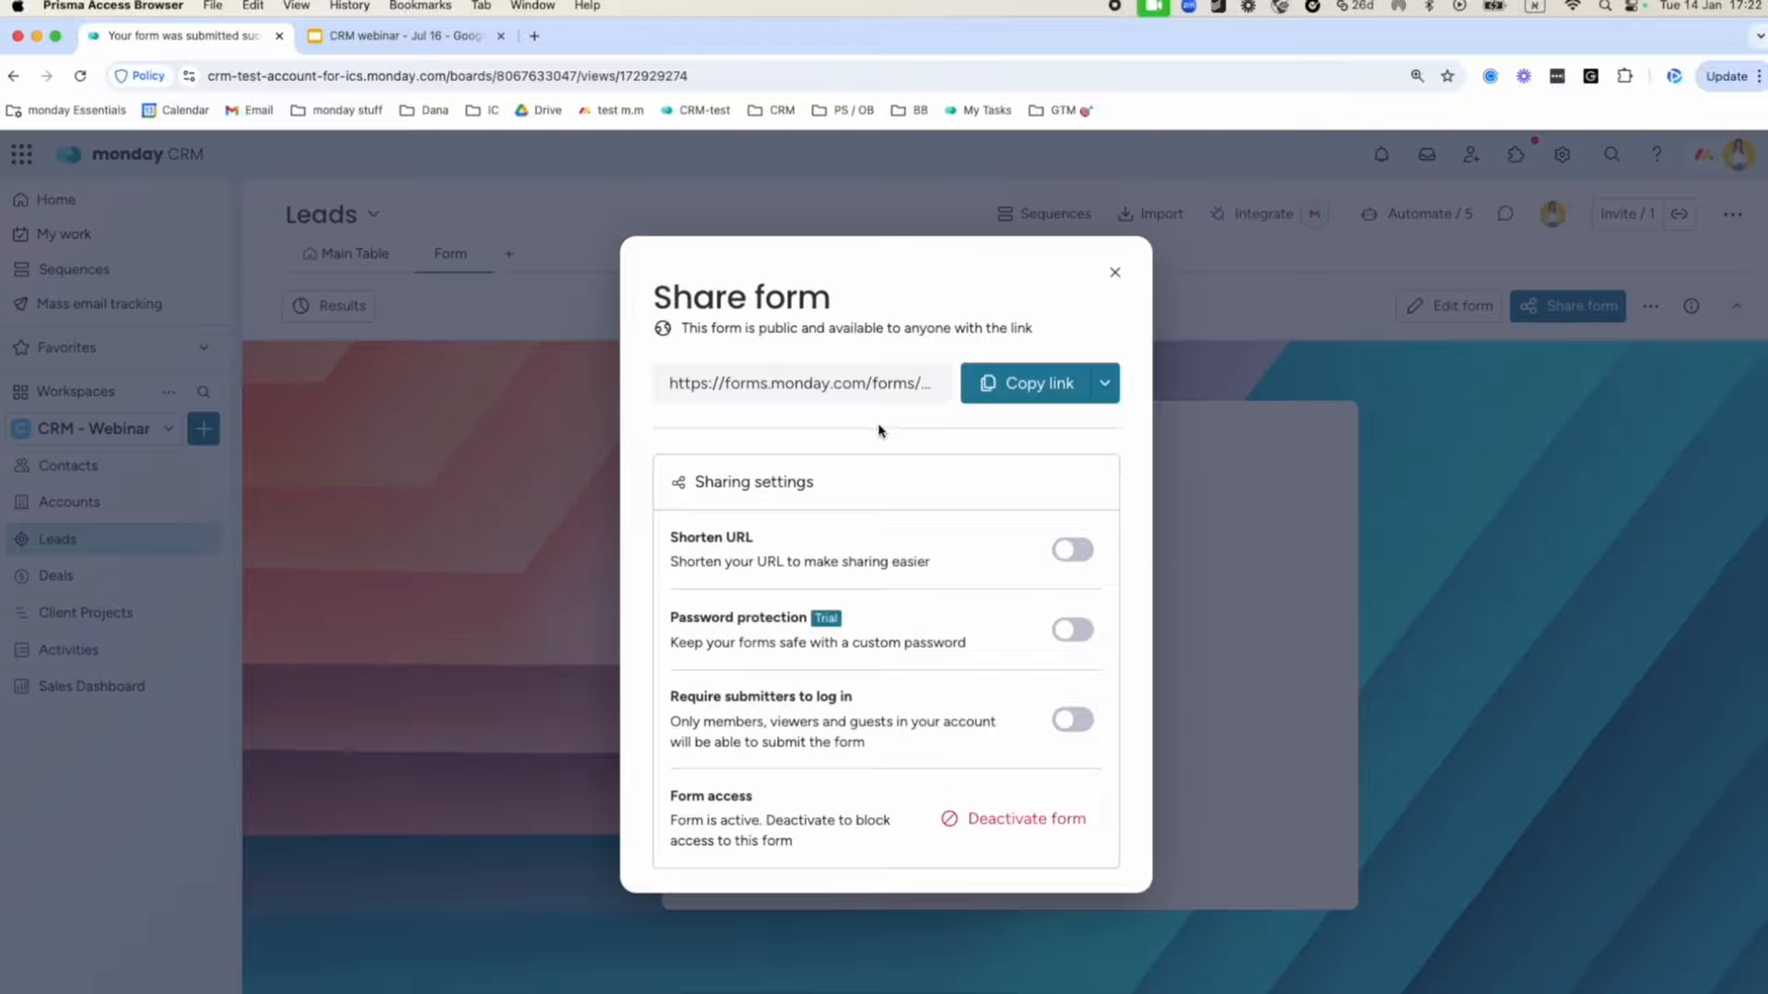
Review the form's public link and share options, then return to the Leads Main Table.
{"action": "left_click", "coordinate": [831, 386]}
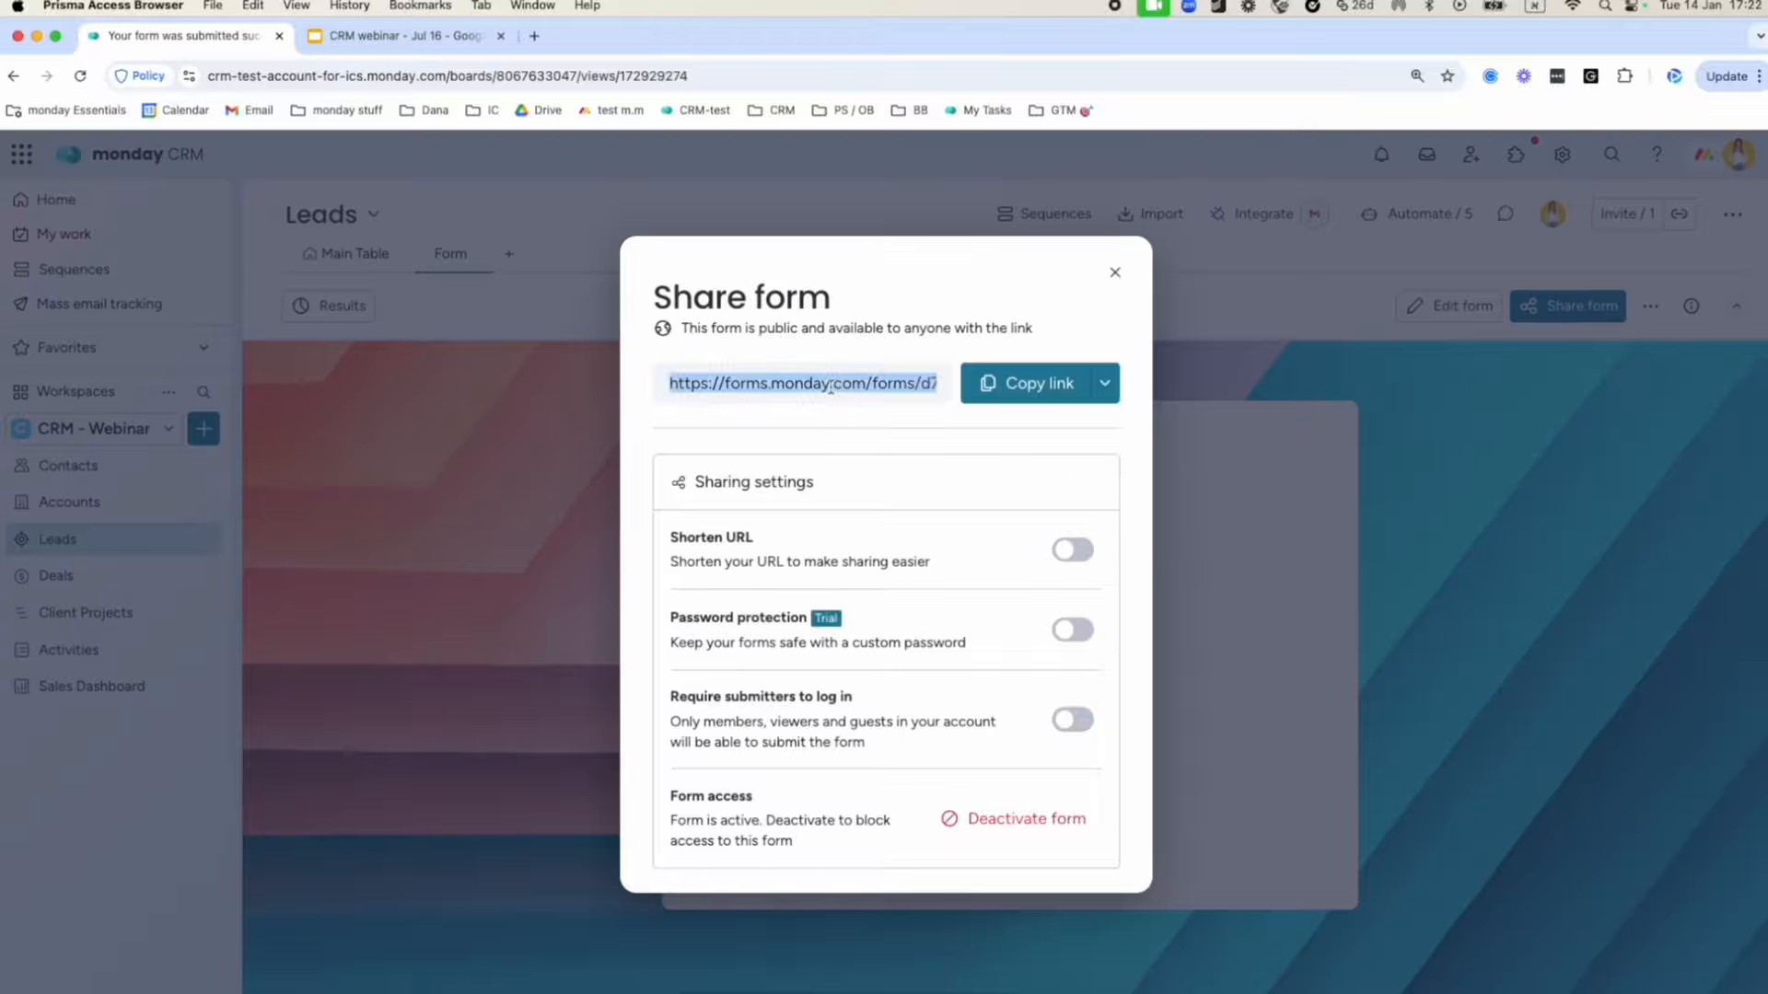
{"action": "left_click", "coordinate": [1105, 385]}
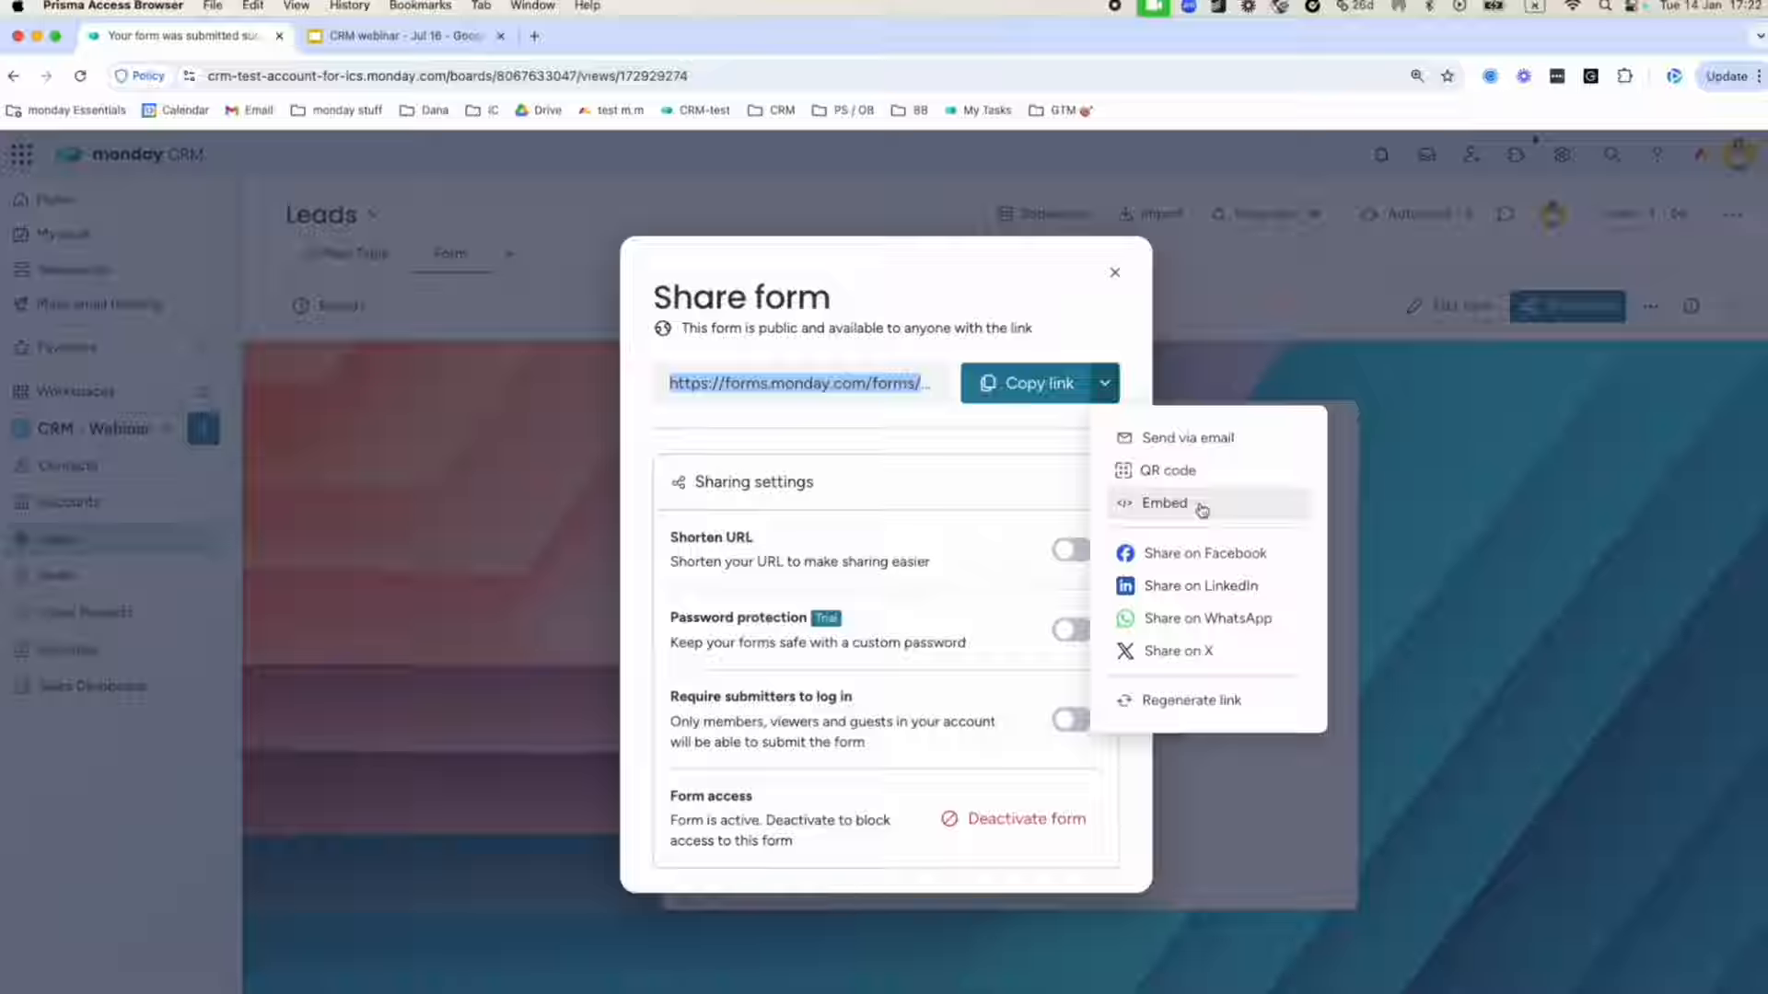
{"action": "left_click", "coordinate": [1113, 273]}
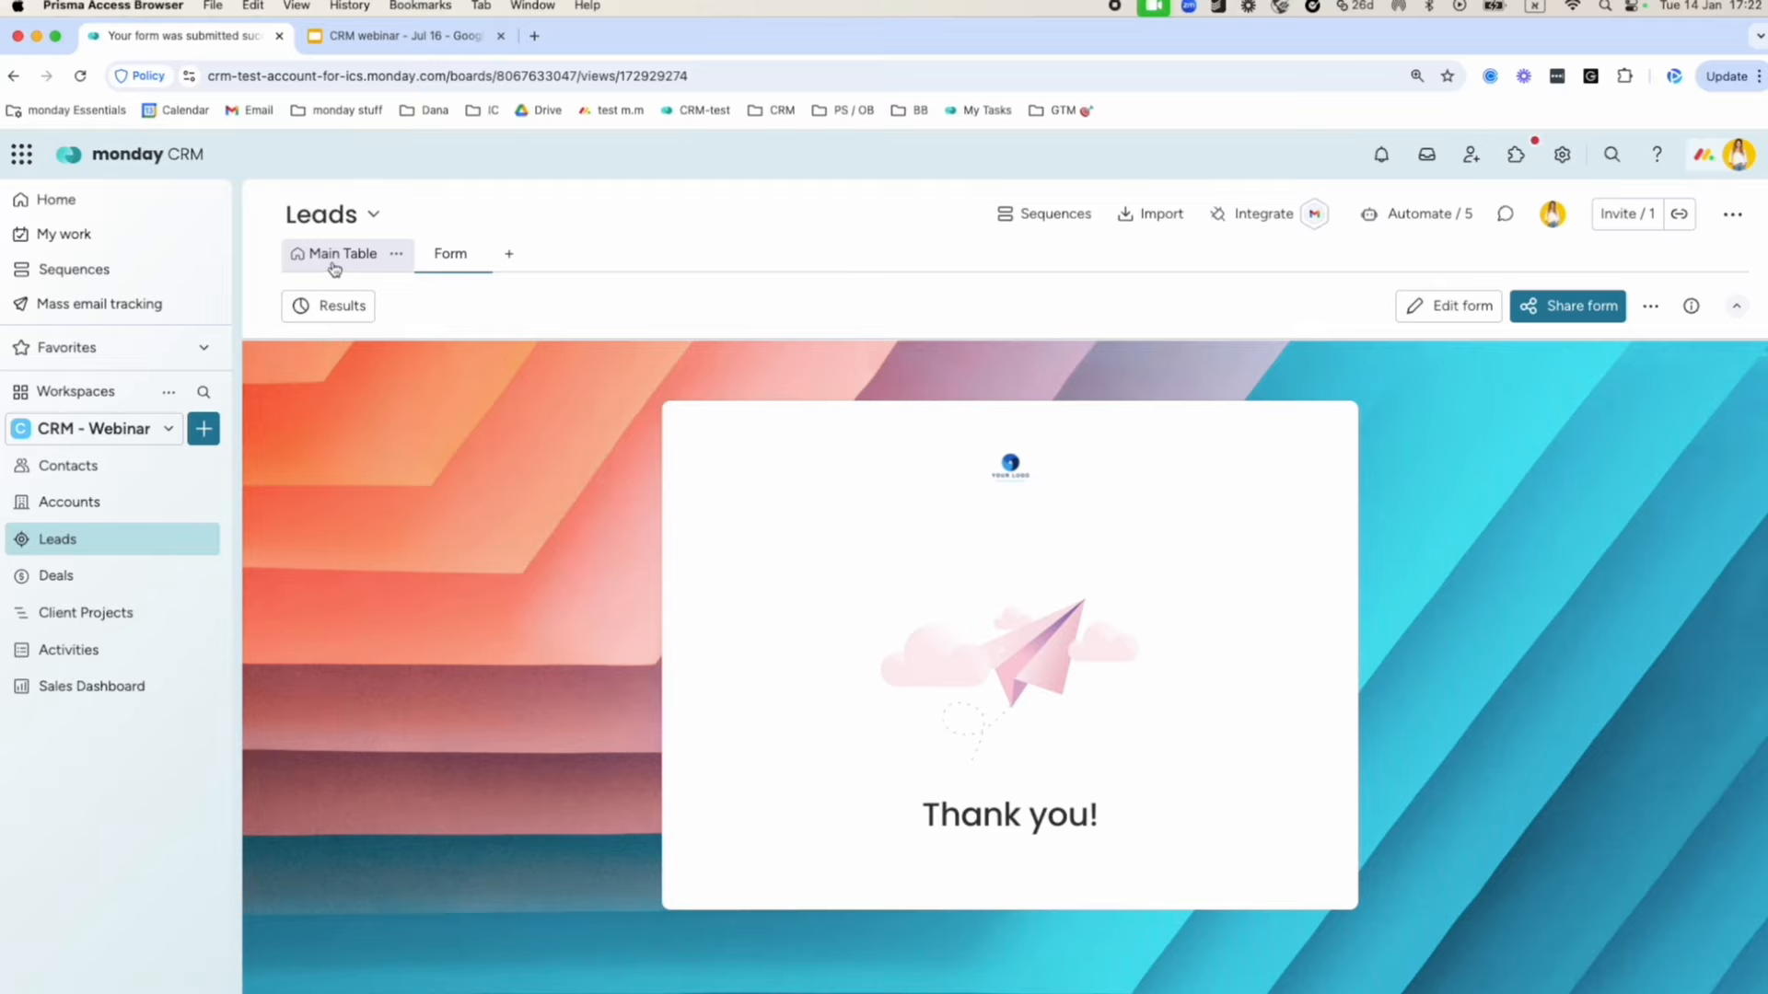
{"action": "left_click", "coordinate": [334, 266]}
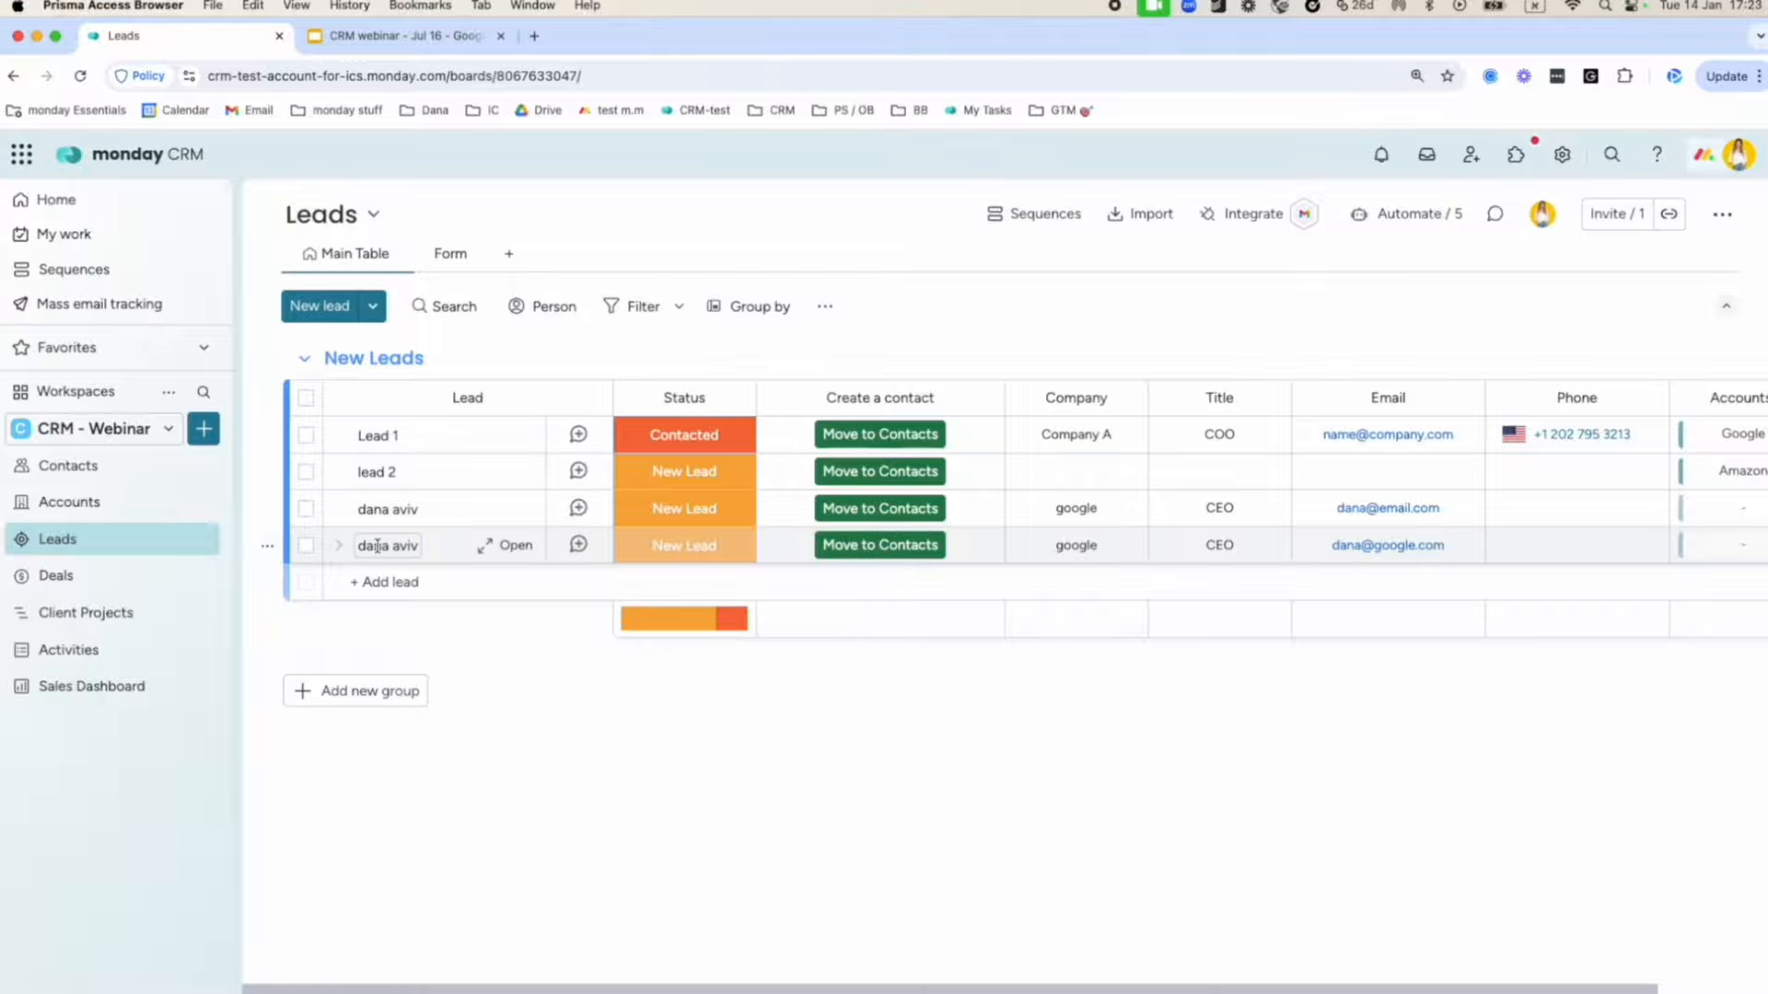
Confirm the google CEO lead is still New Lead, then move it to Contacts.
{"action": "scroll", "coordinate": [515, 552], "scroll_direction": "right", "scroll_amount": 3}
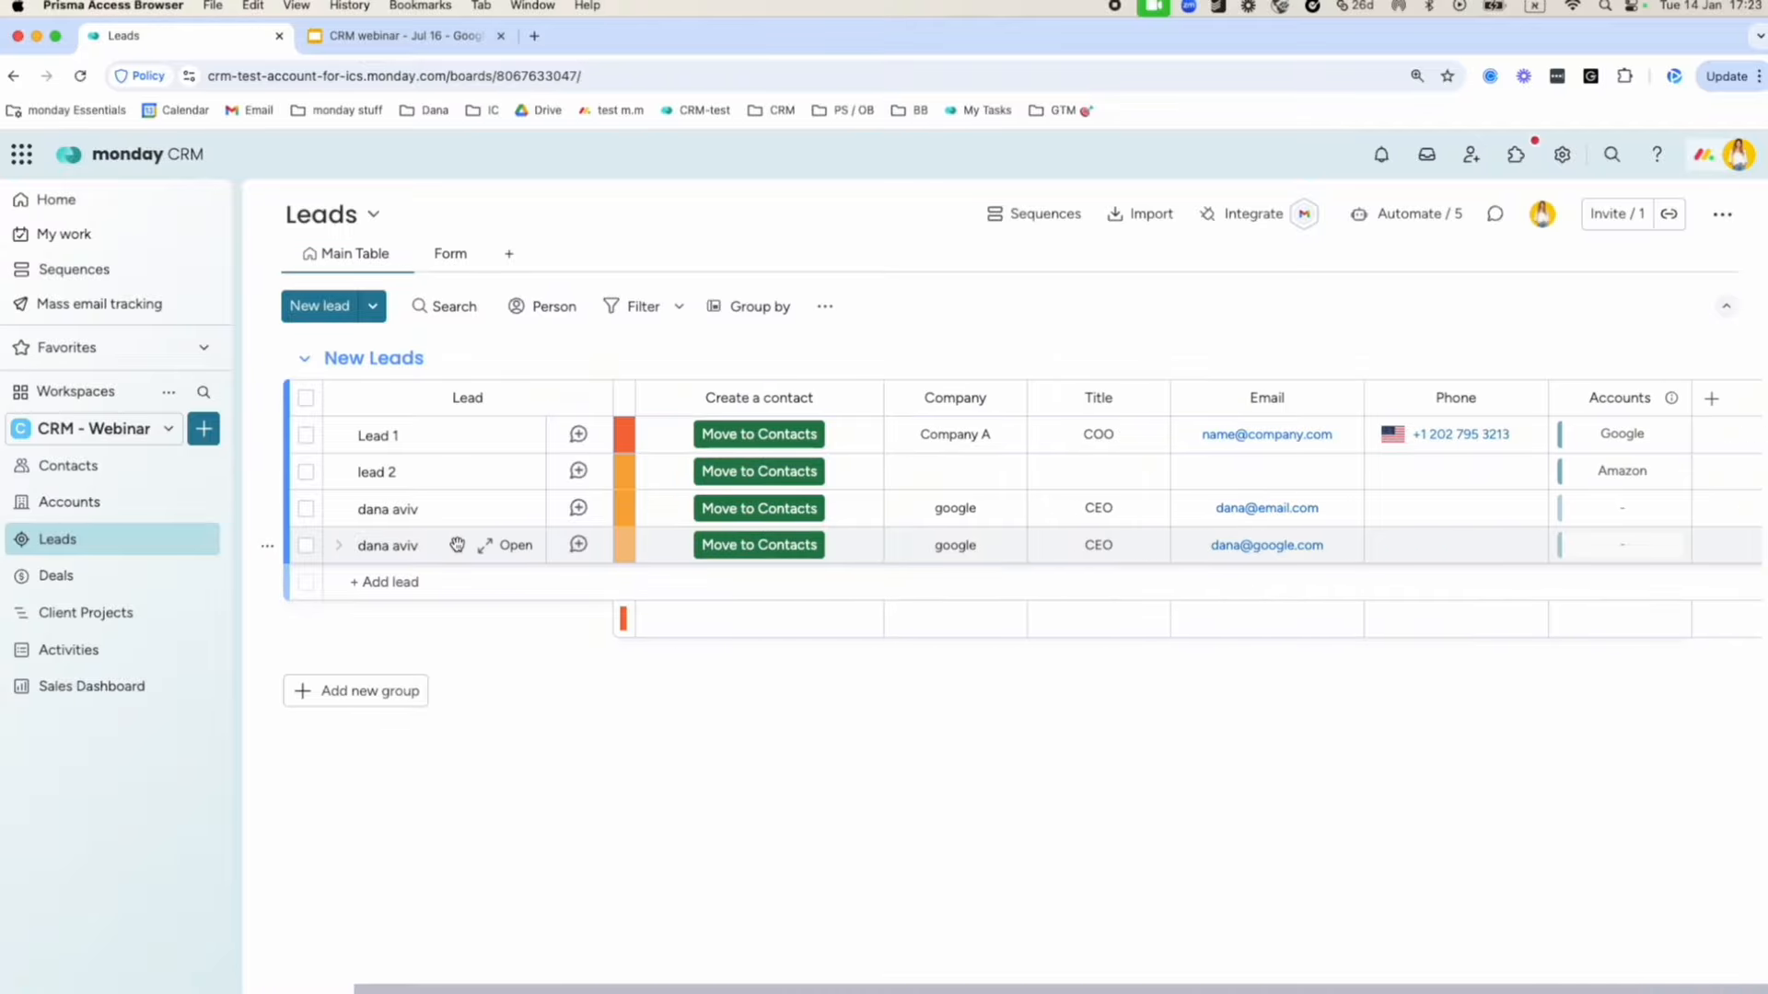
{"action": "scroll", "coordinate": [457, 545], "scroll_direction": "left", "scroll_amount": 3}
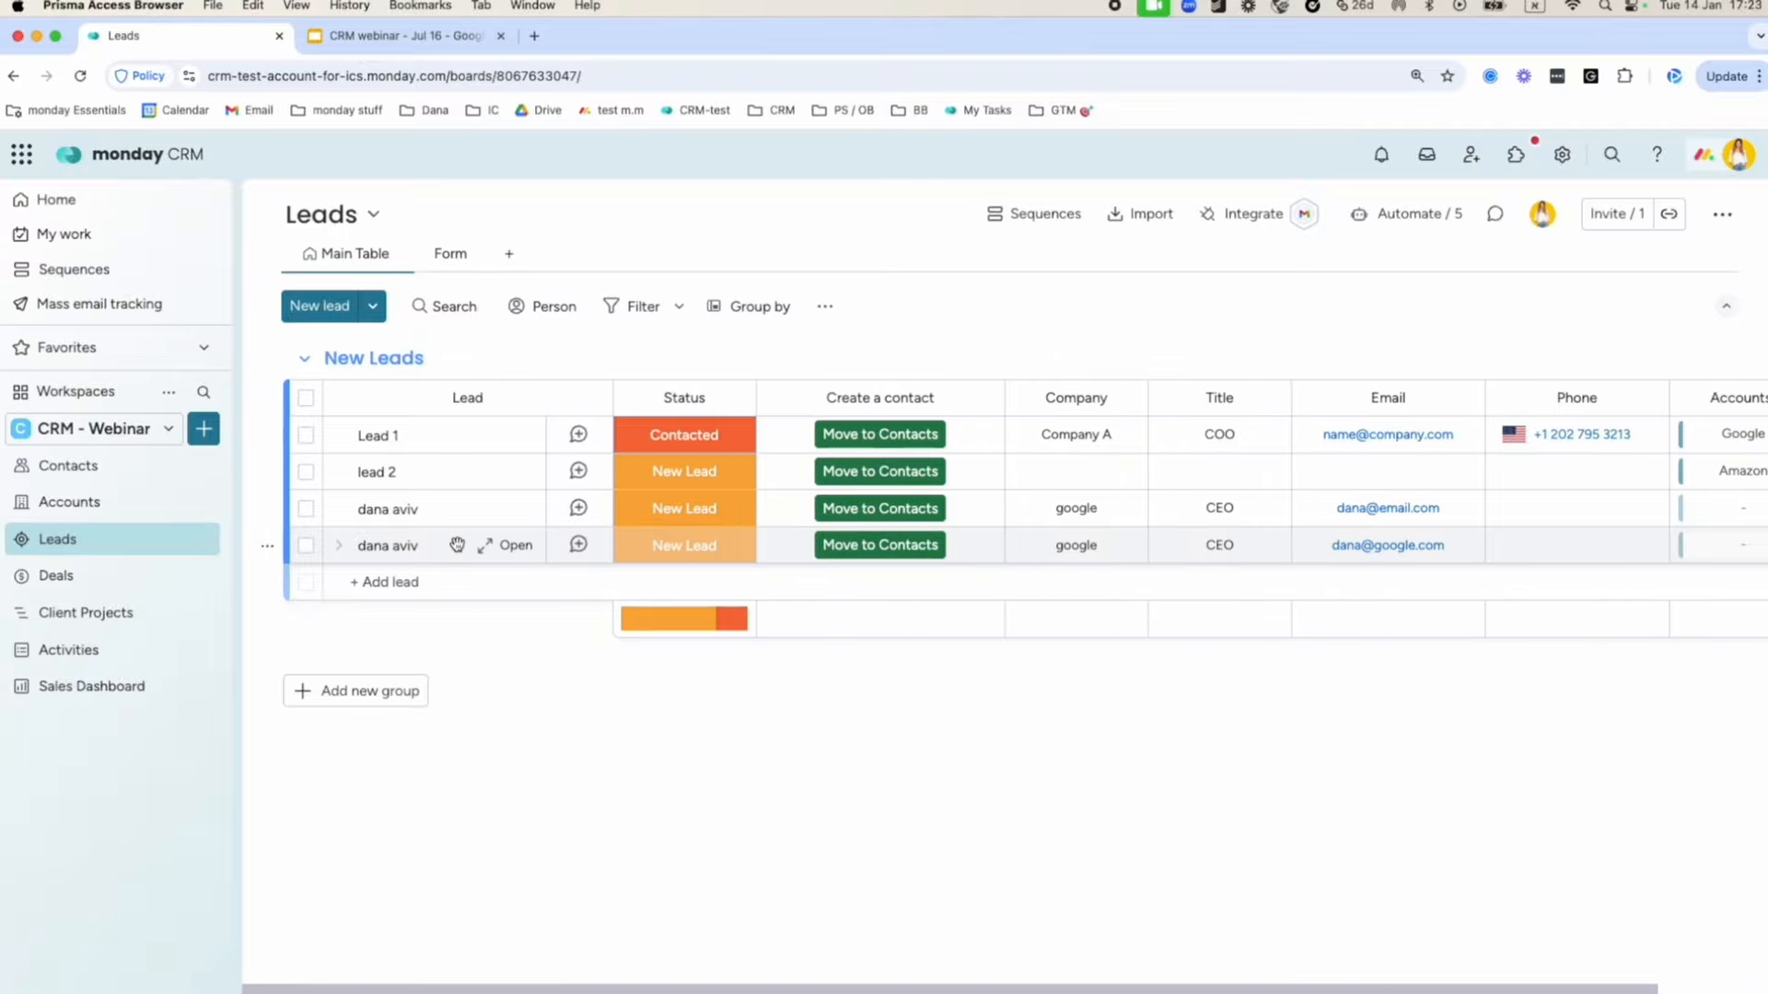
{"action": "left_click", "coordinate": [387, 546]}
{"action": "scroll", "coordinate": [998, 547], "scroll_direction": "right", "scroll_amount": 3}
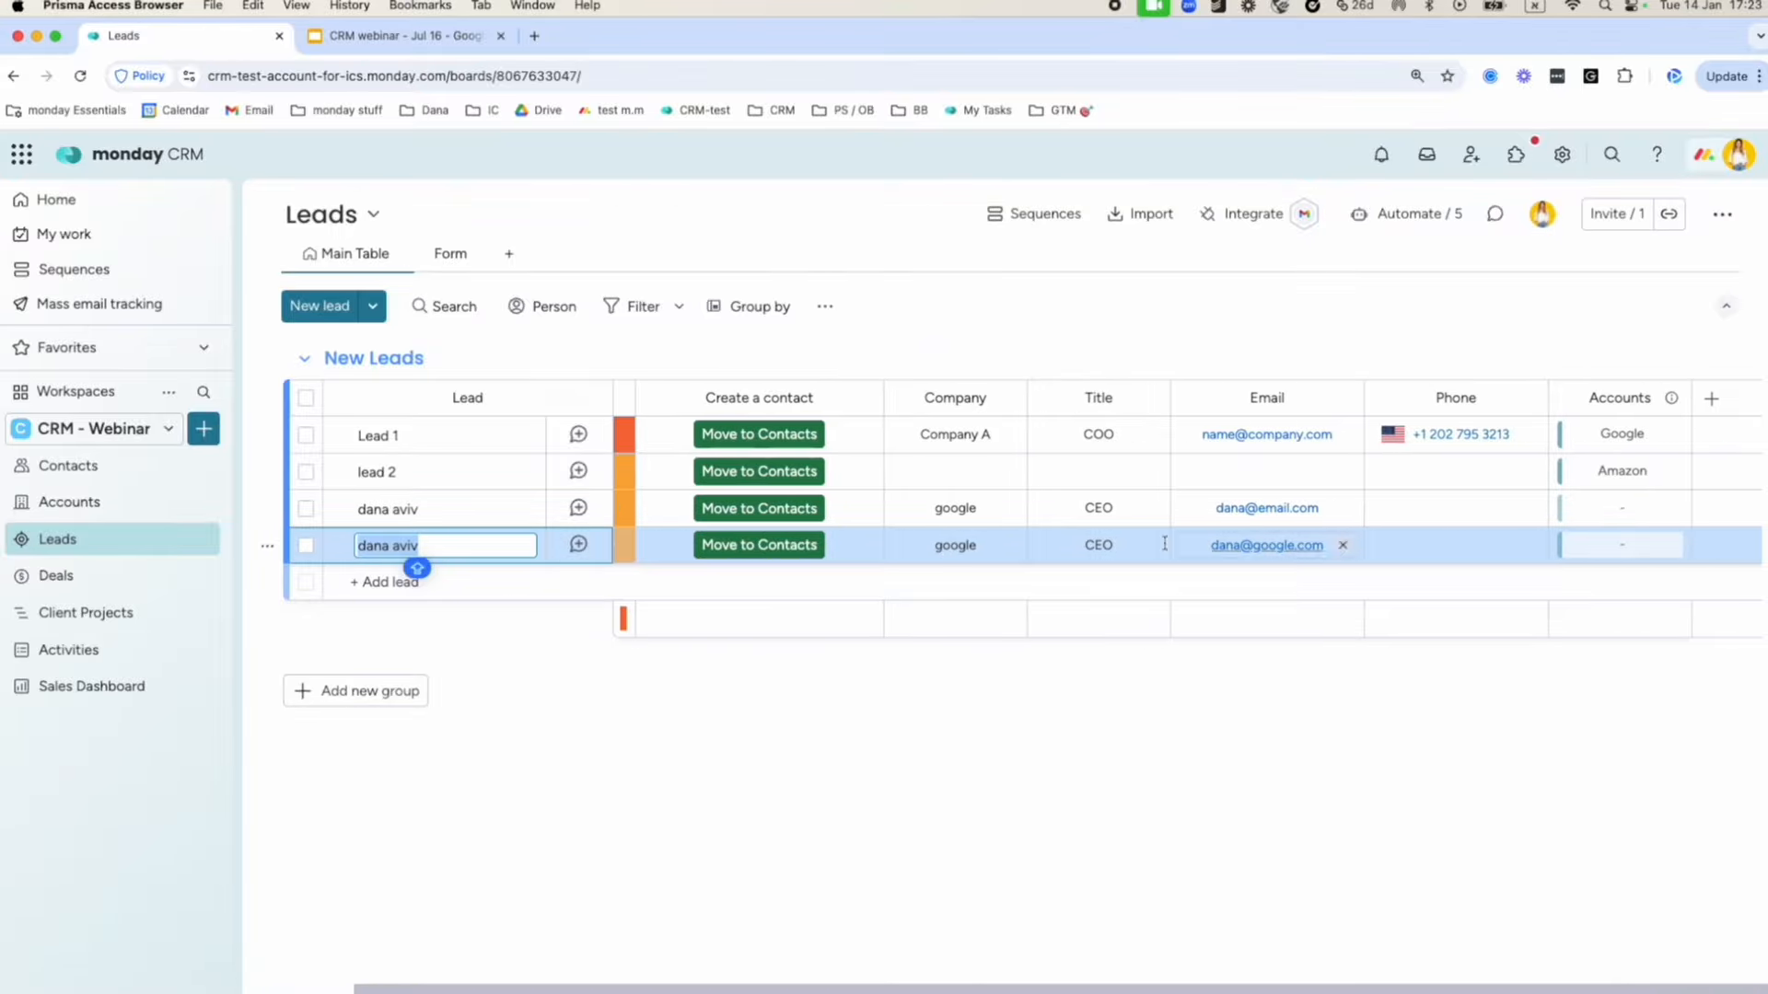
{"action": "scroll", "coordinate": [1164, 543], "scroll_direction": "left", "scroll_amount": 3}
{"action": "left_click", "coordinate": [639, 544]}
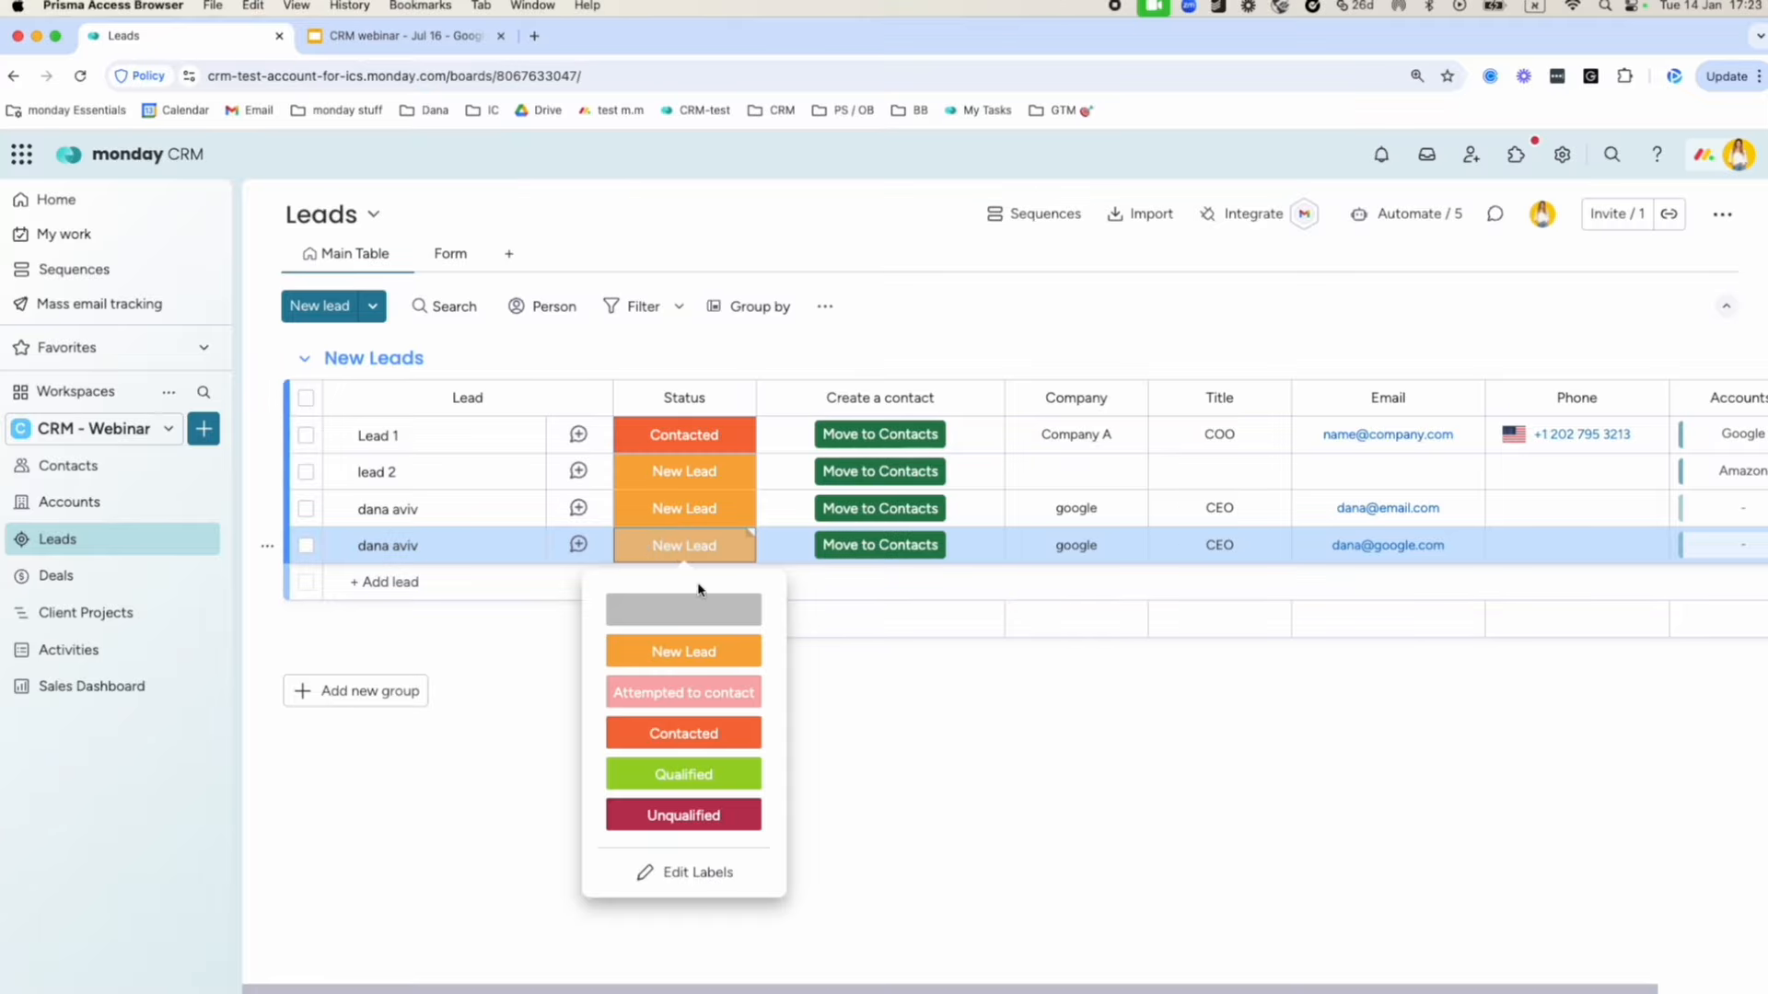
{"action": "left_click", "coordinate": [479, 803]}
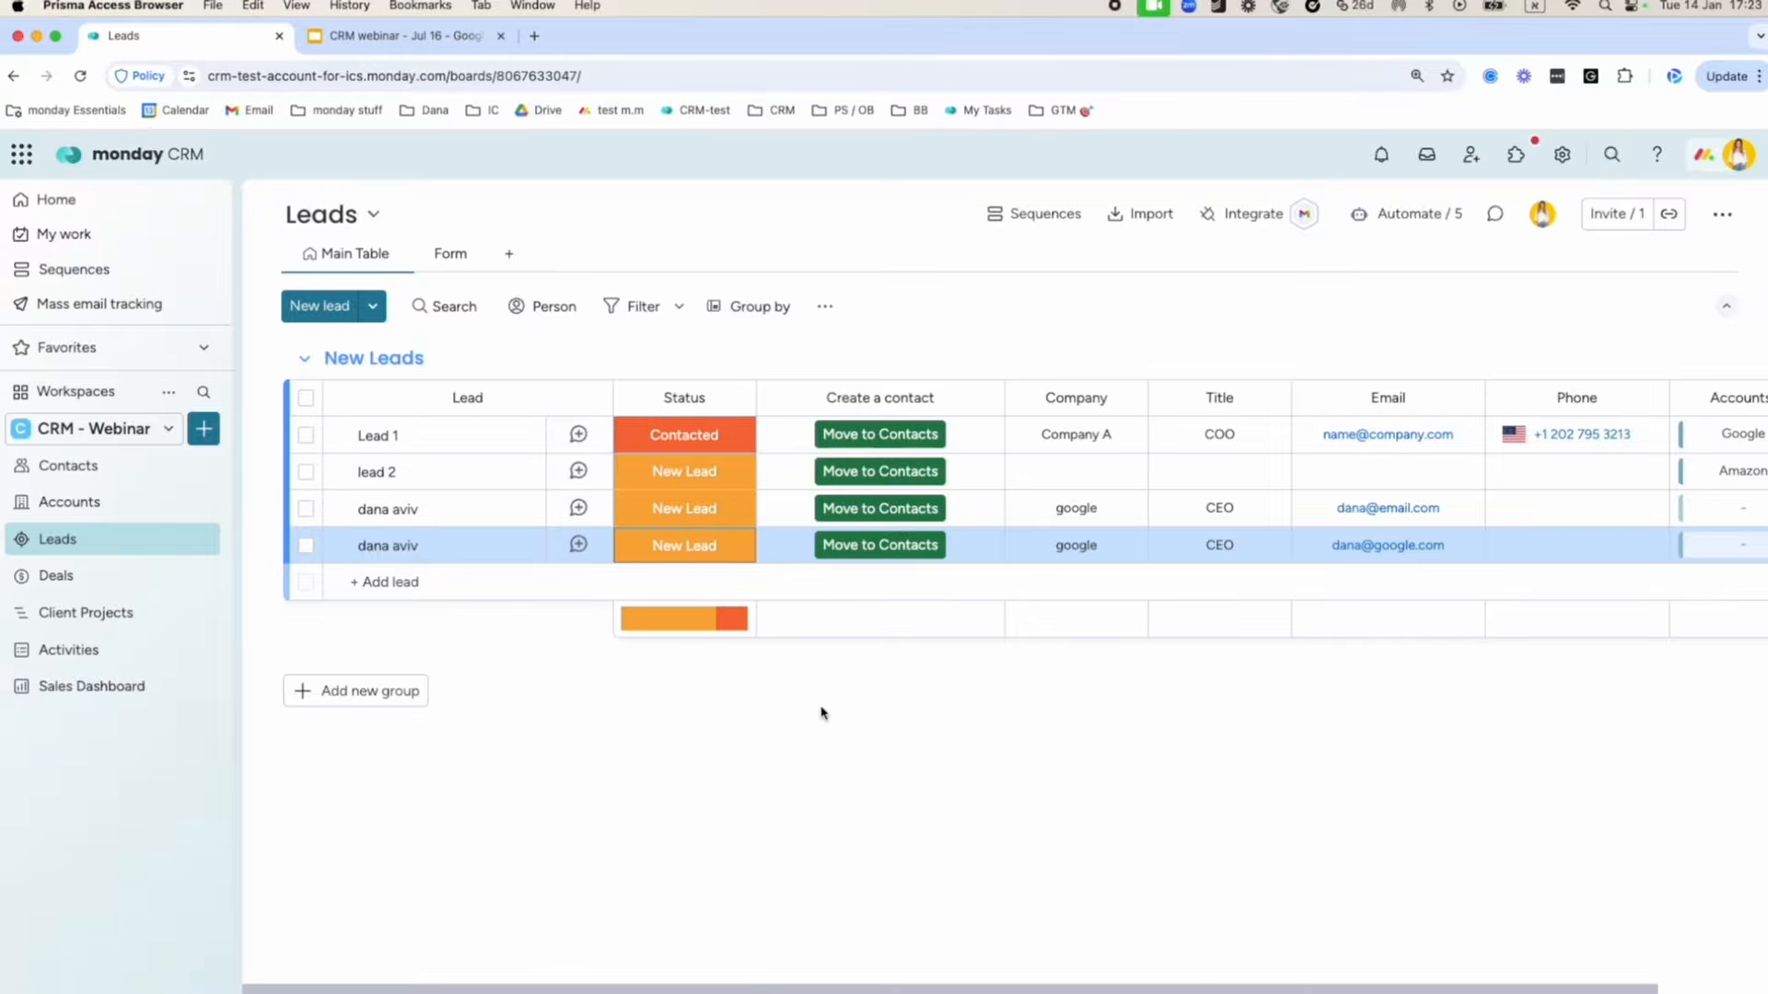
{"action": "left_click", "coordinate": [864, 547]}
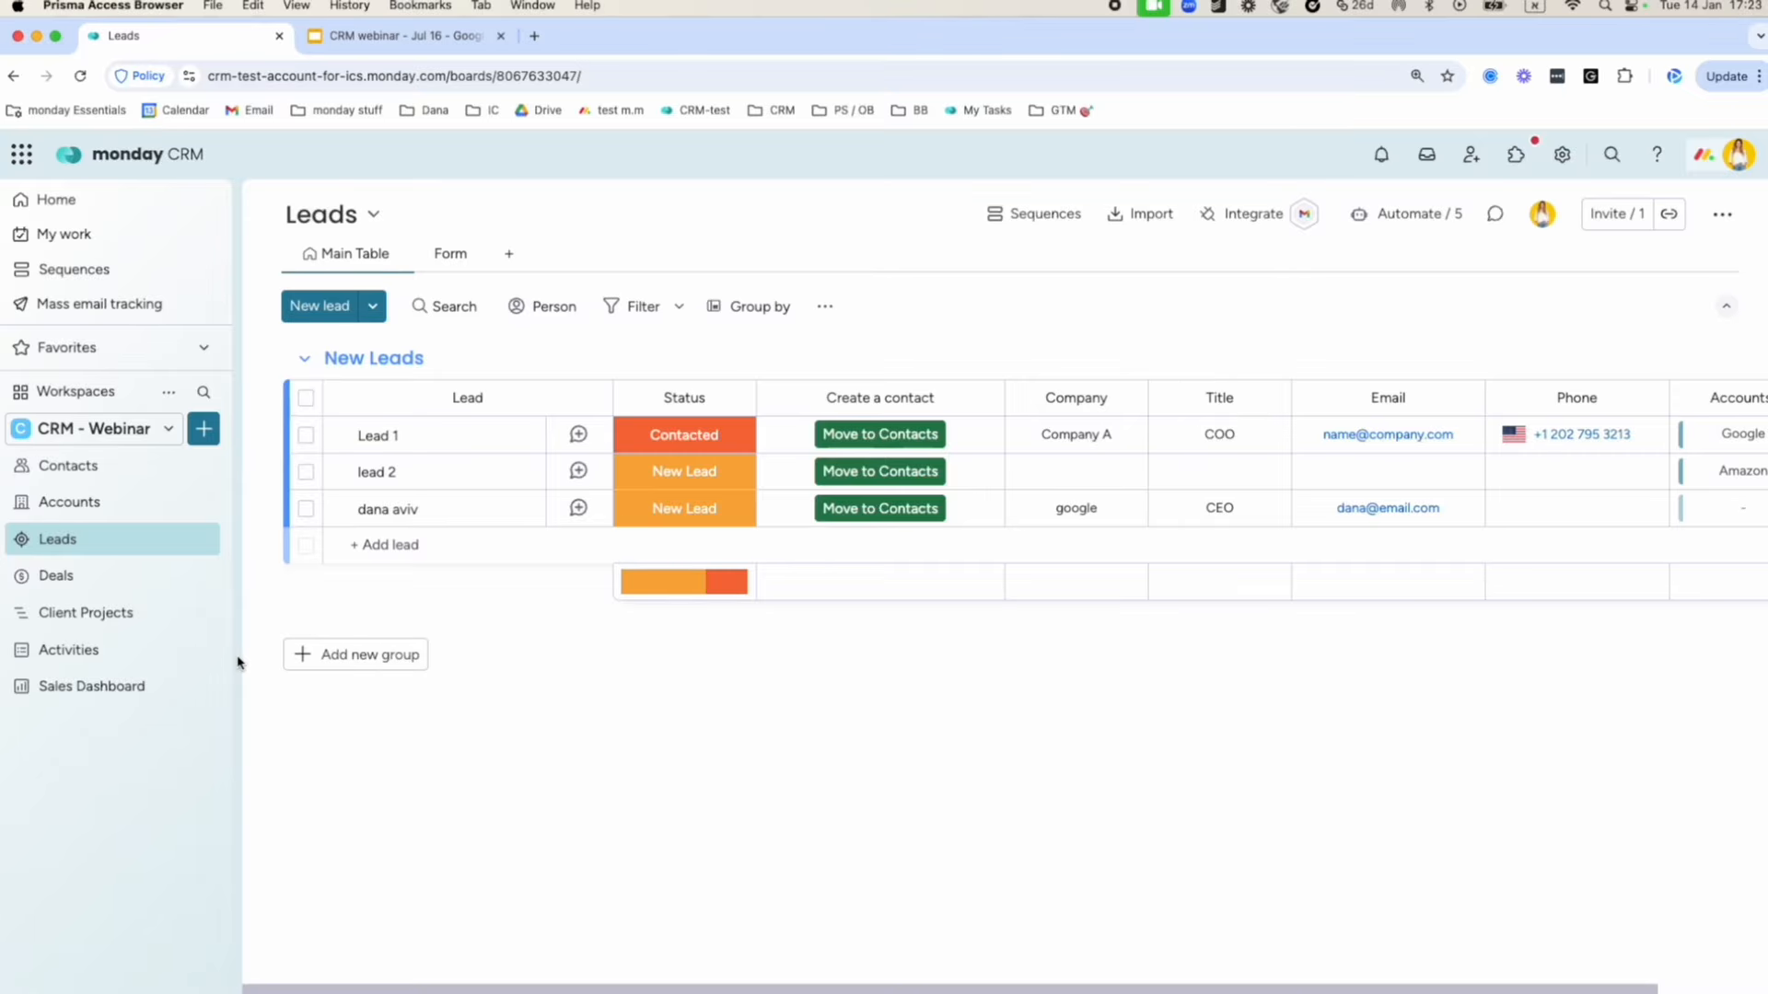
Switch to the Contacts board, opening and dismissing the new contact form while checking Active Contacts.
{"action": "left_click", "coordinate": [152, 463]}
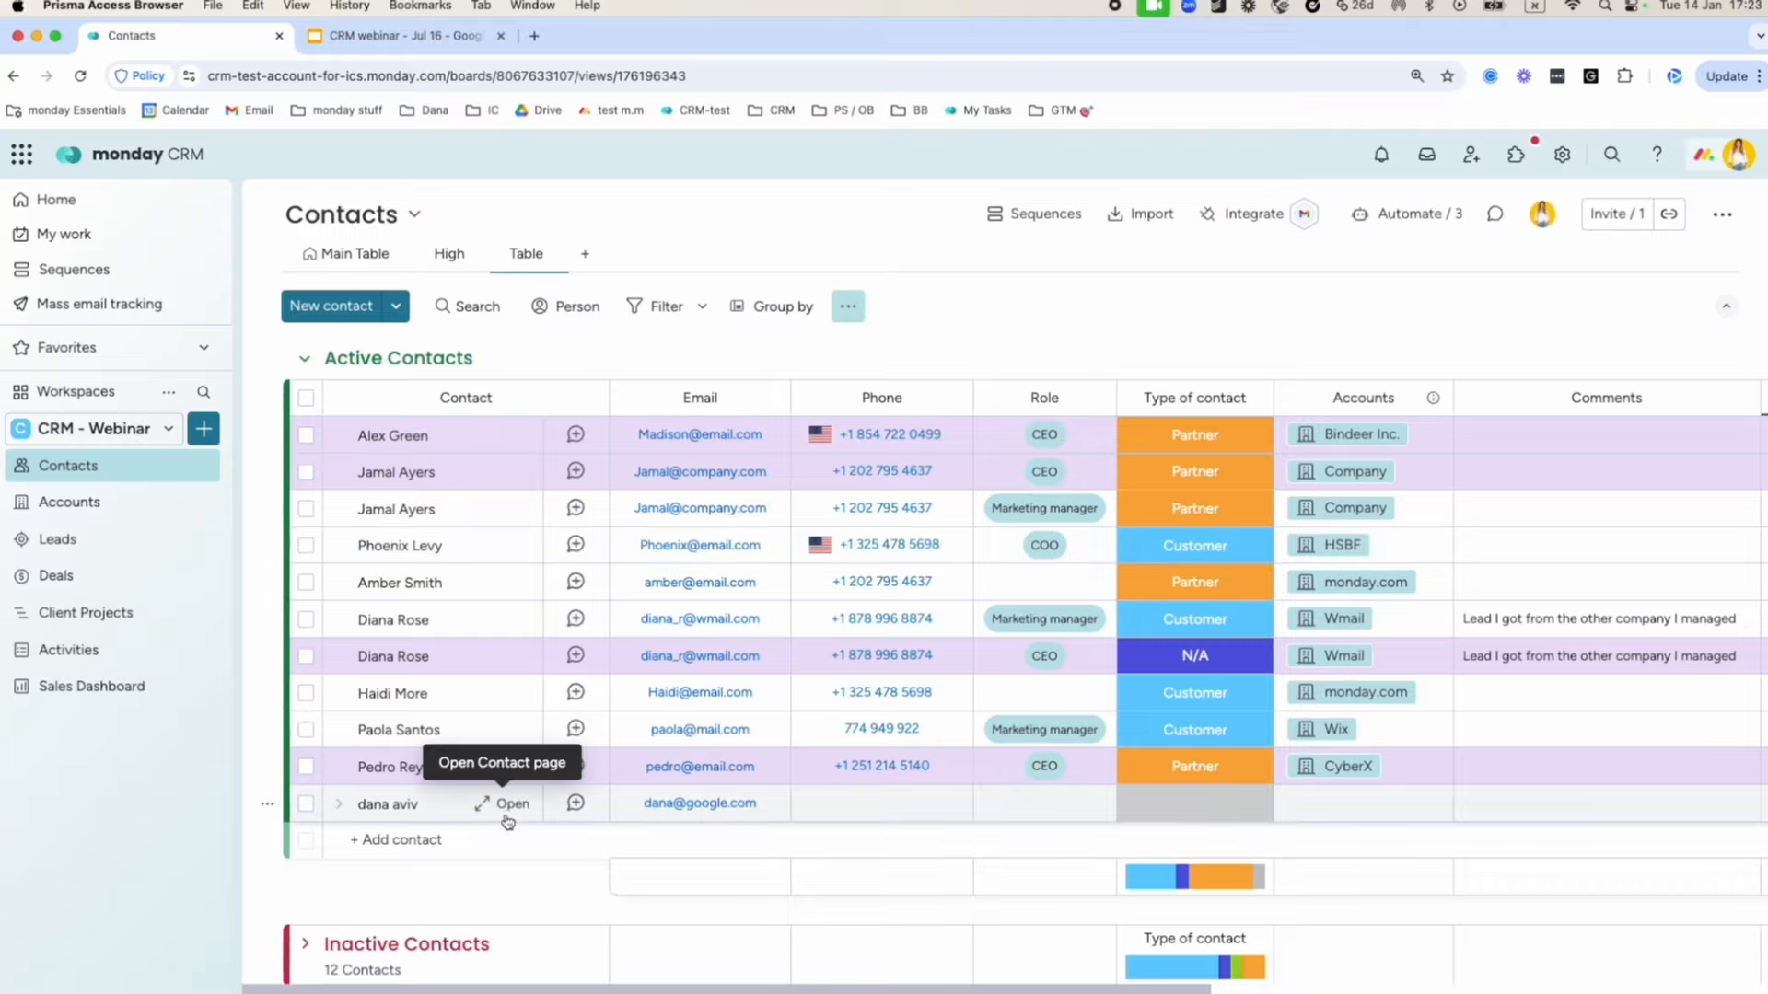
{"action": "left_click", "coordinate": [425, 839]}
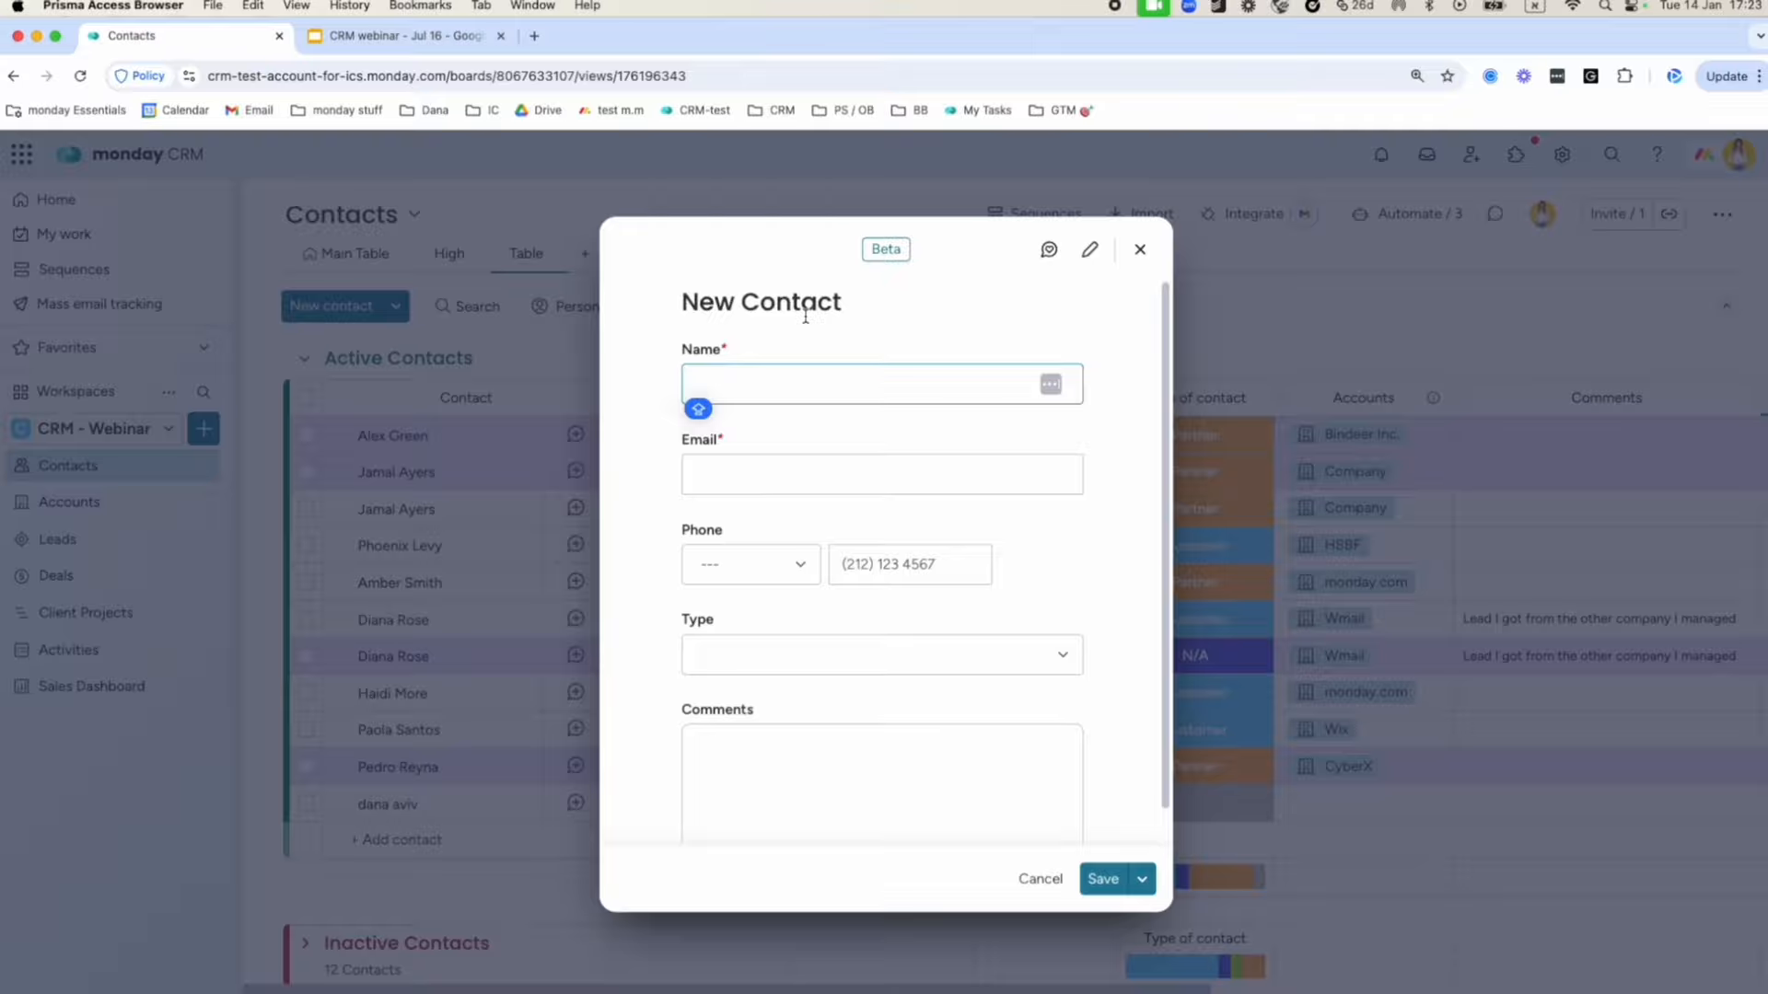
{"action": "left_click", "coordinate": [1140, 250]}
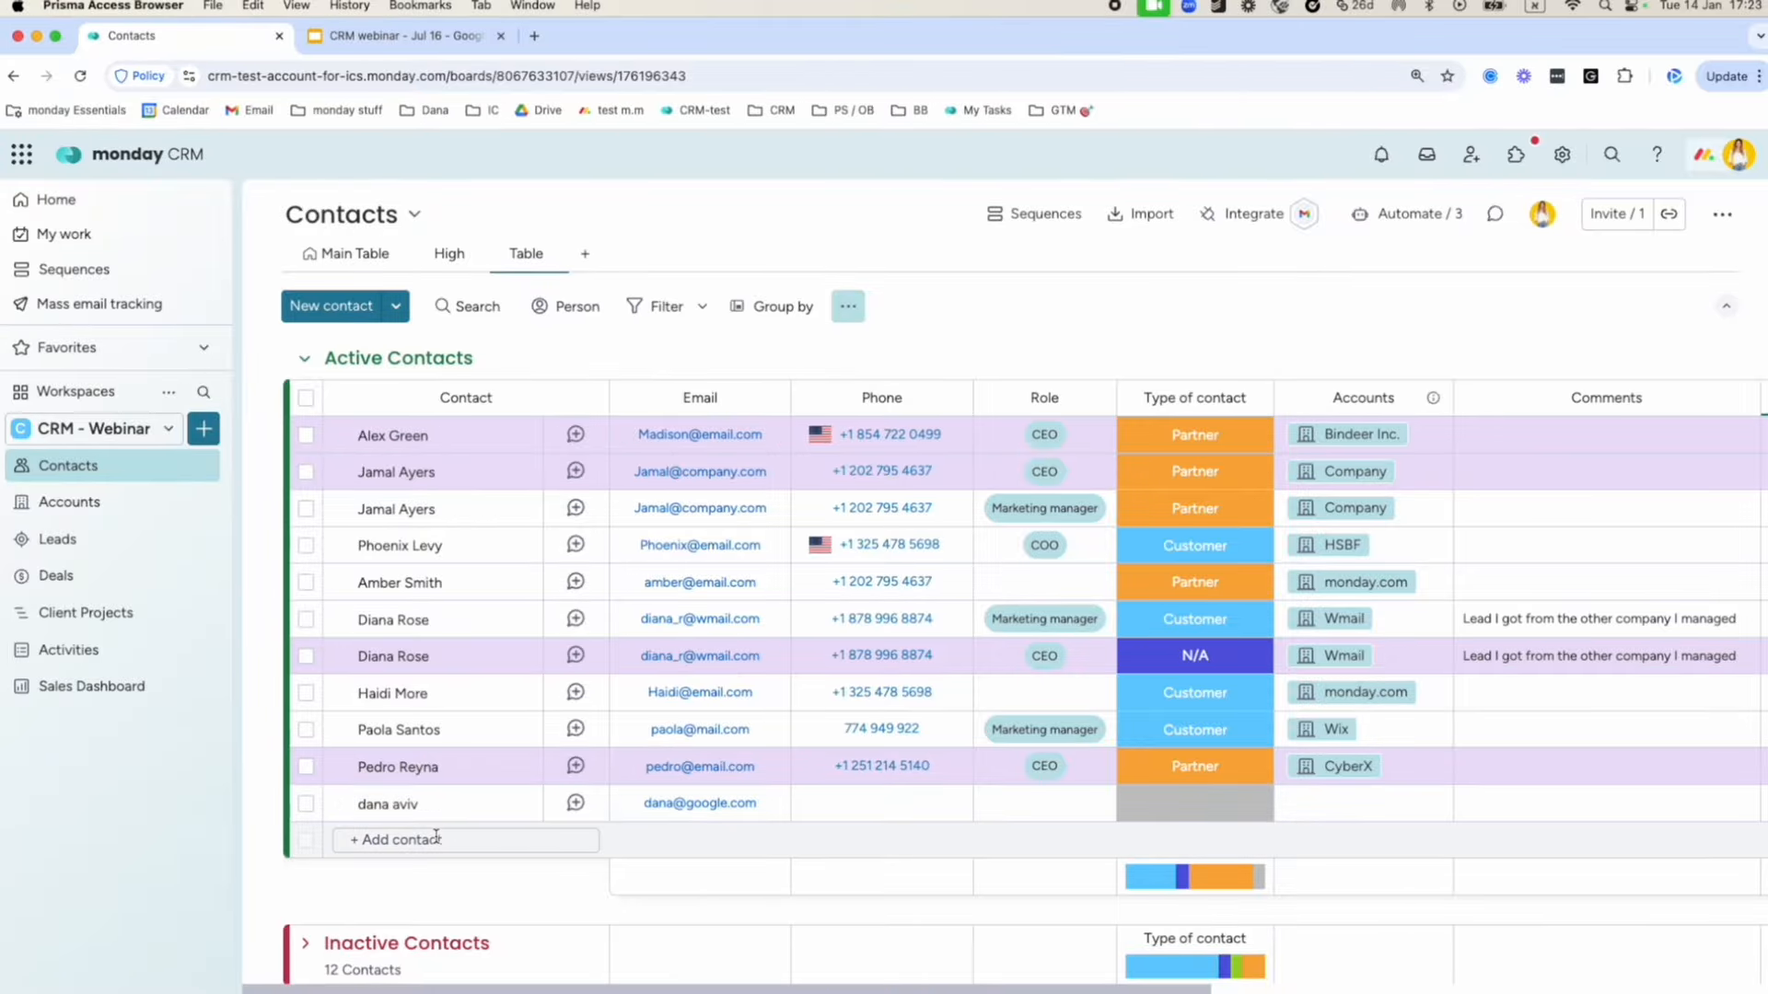
{"action": "scroll", "coordinate": [437, 836], "scroll_direction": "down", "scroll_amount": 3}
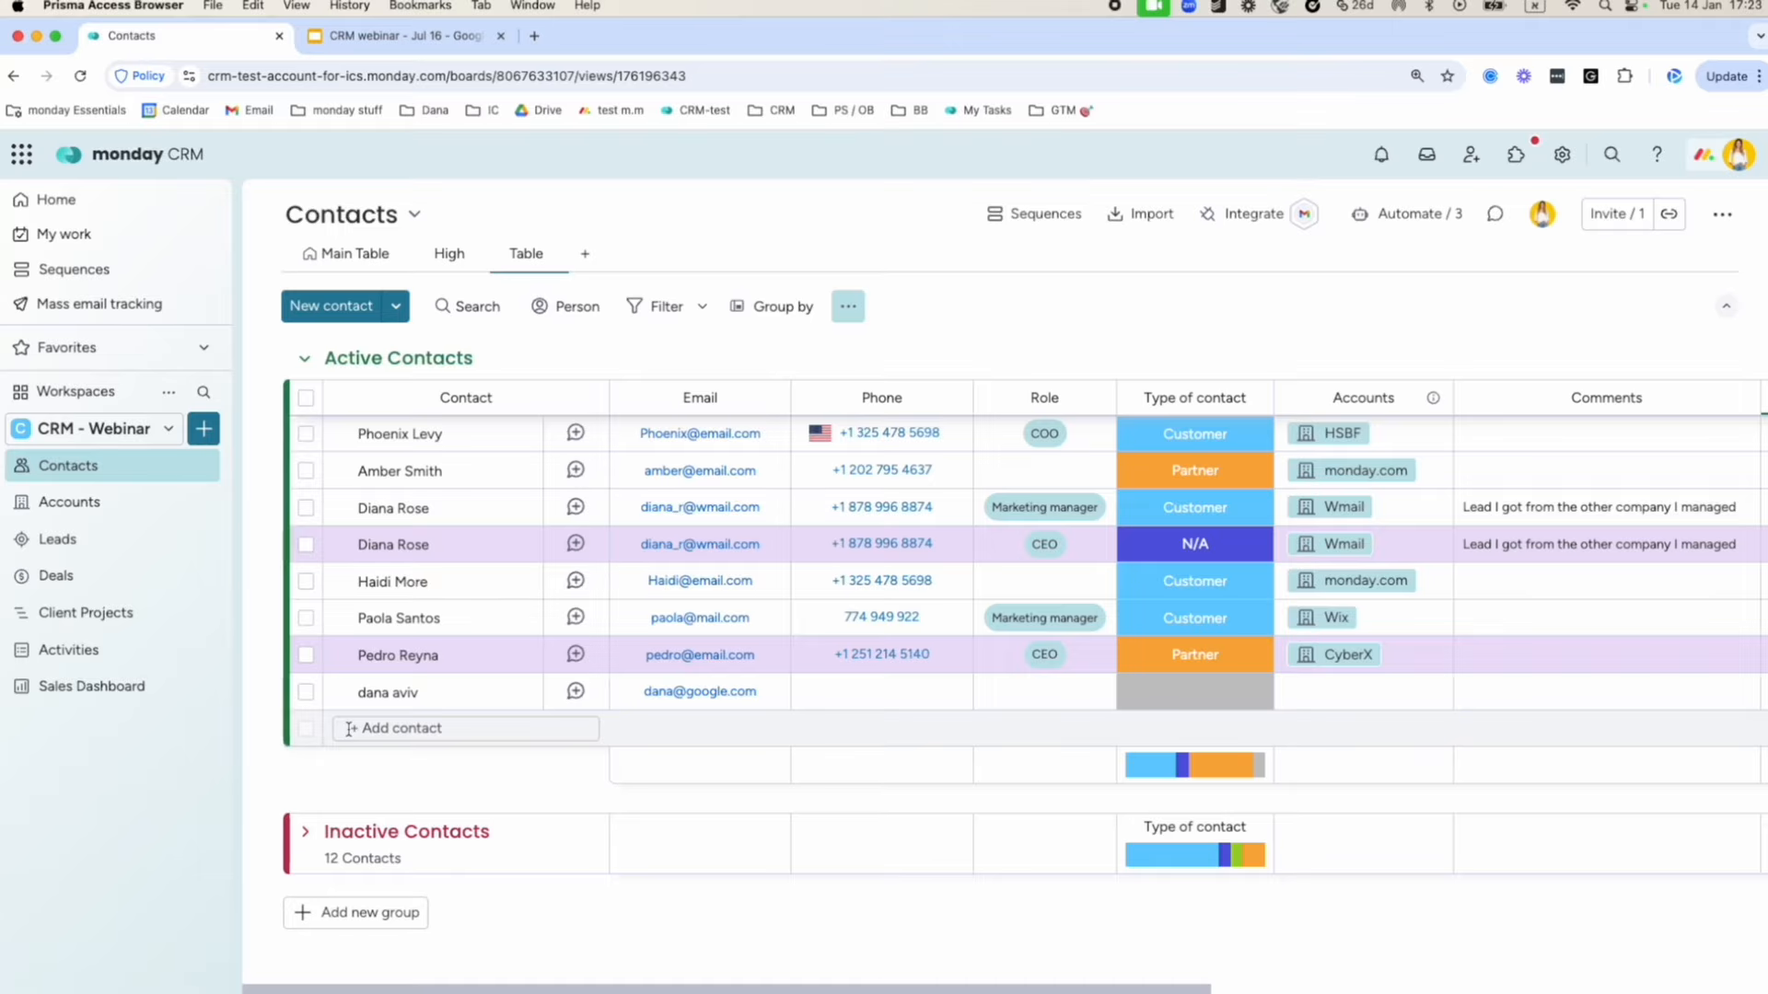
{"action": "left_click", "coordinate": [350, 728]}
{"action": "left_click", "coordinate": [398, 773]}
{"action": "scroll", "coordinate": [1605, 705], "scroll_direction": "right", "scroll_amount": 5}
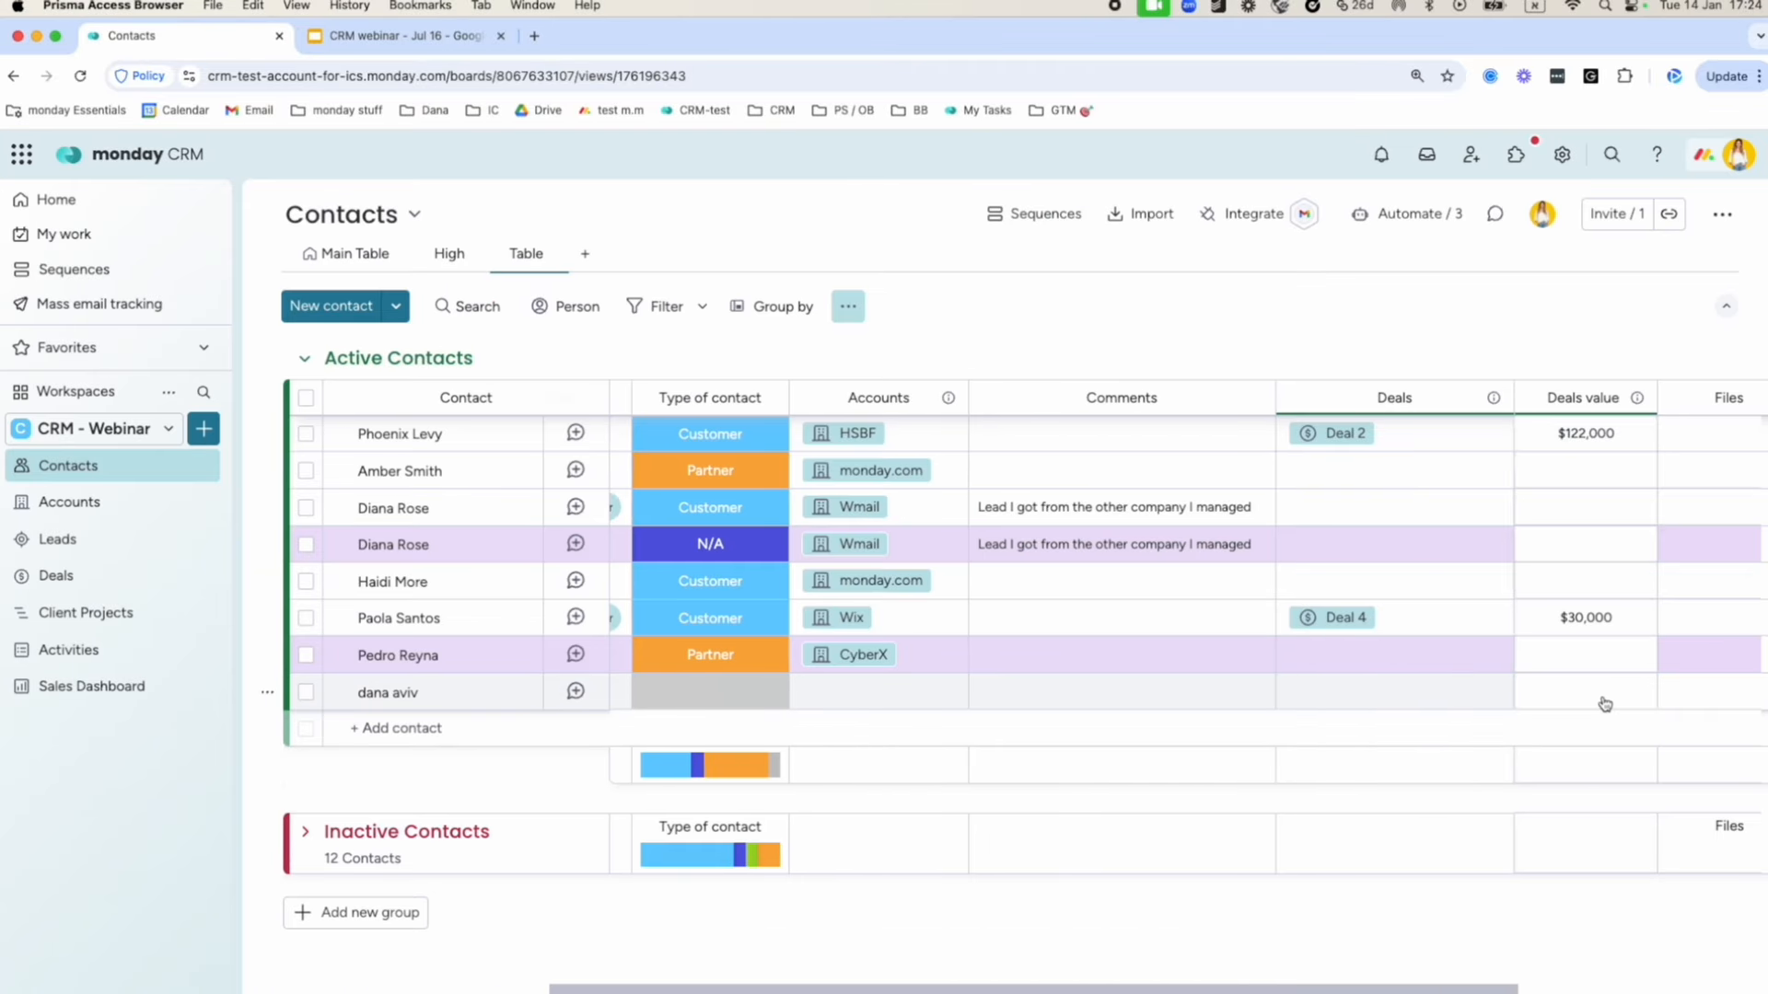
{"action": "scroll", "coordinate": [1605, 704], "scroll_direction": "left", "scroll_amount": 5}
Start a new contact in Active Contacts and enter the contact's full name.
{"action": "left_click", "coordinate": [350, 728]}
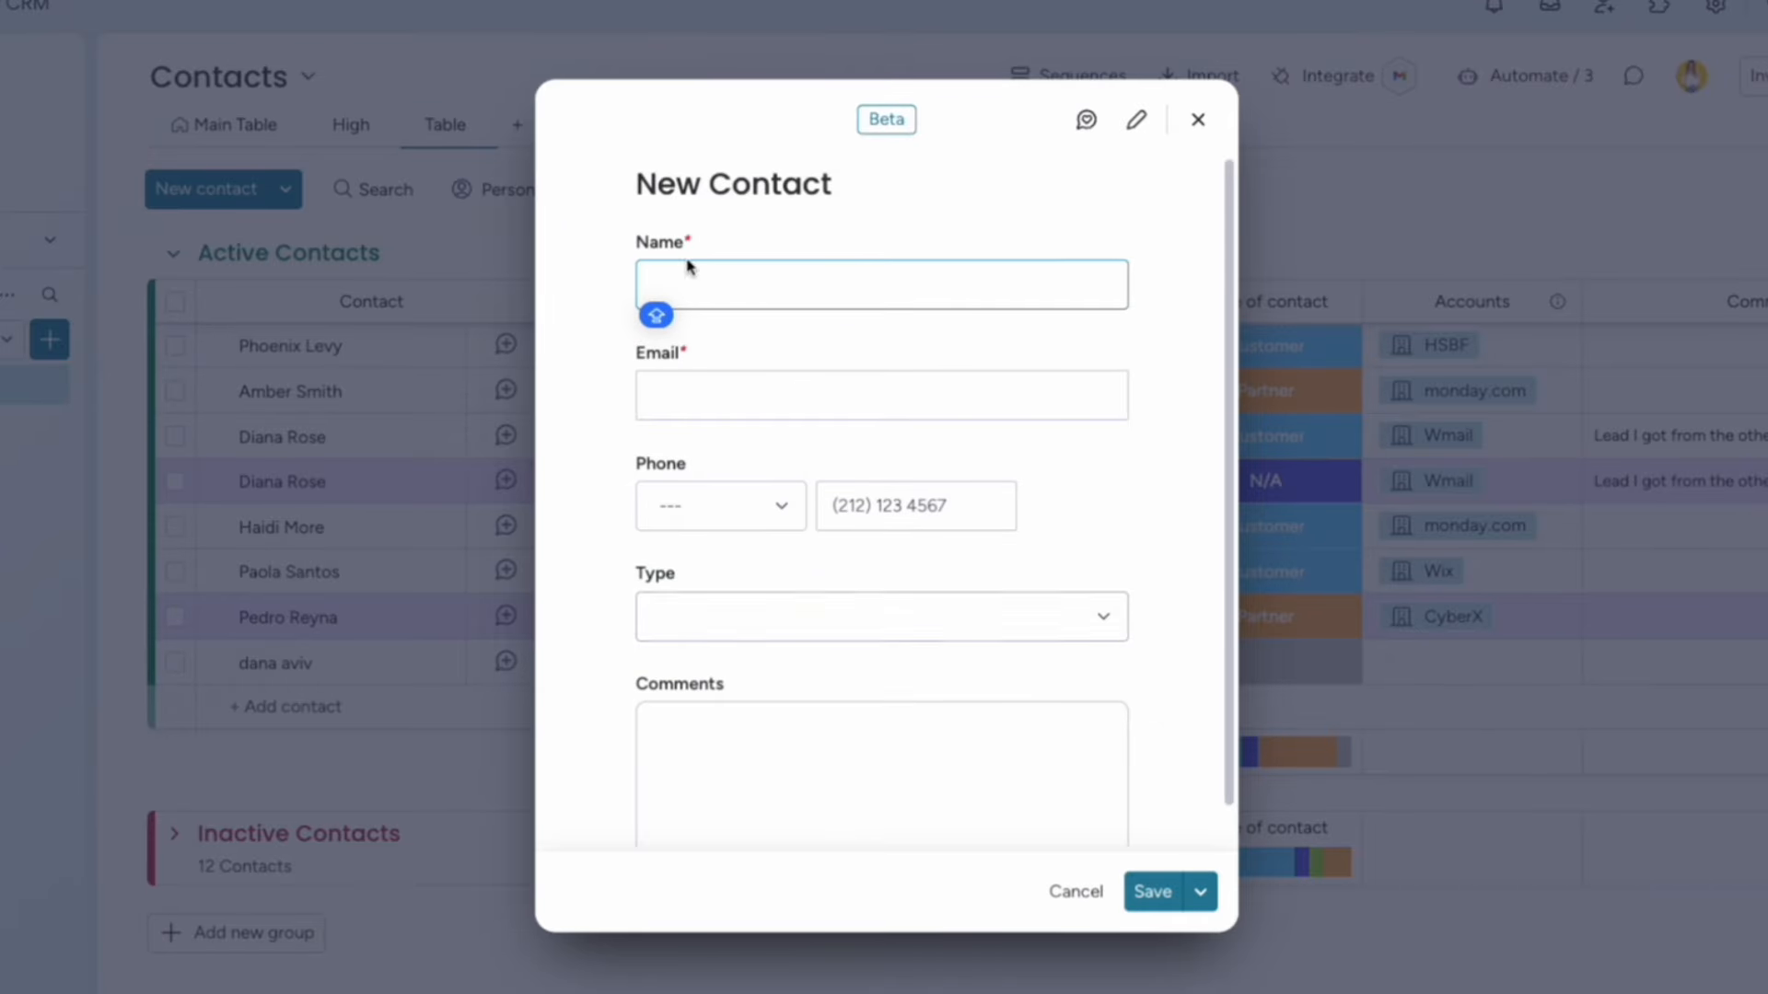
{"action": "scroll", "coordinate": [747, 663], "scroll_direction": "down", "scroll_amount": 2}
{"action": "scroll", "coordinate": [748, 661], "scroll_direction": "up", "scroll_amount": 2}
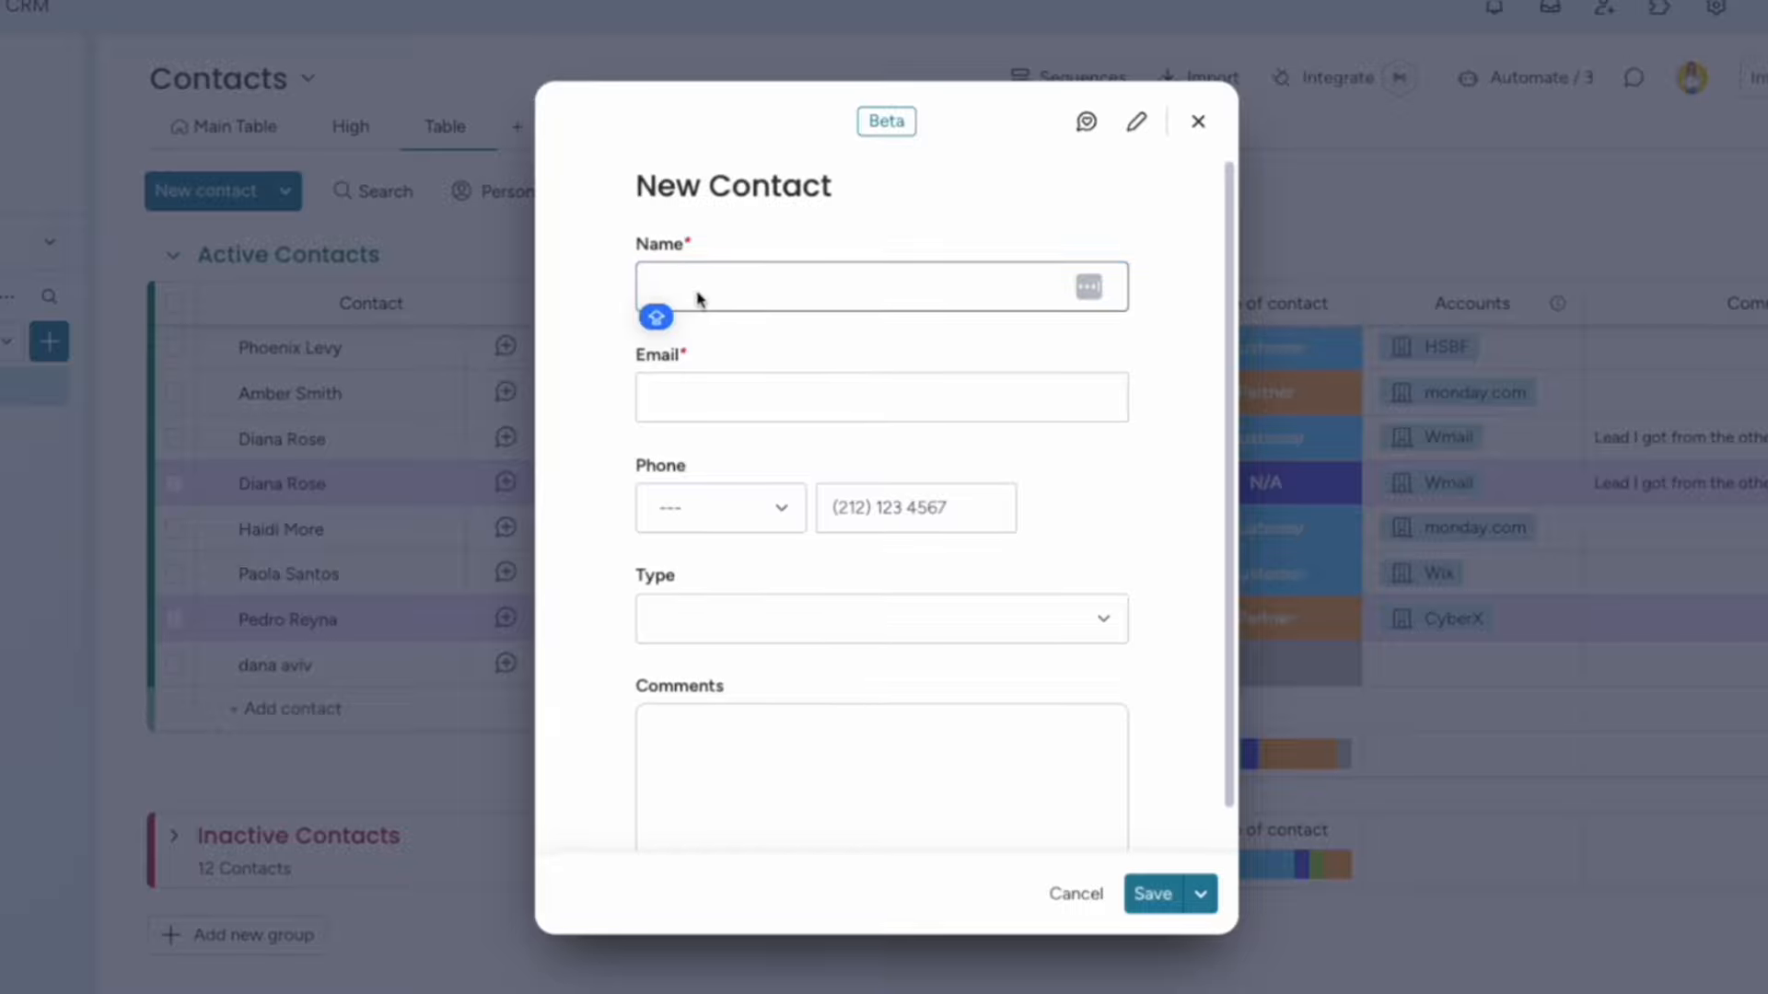
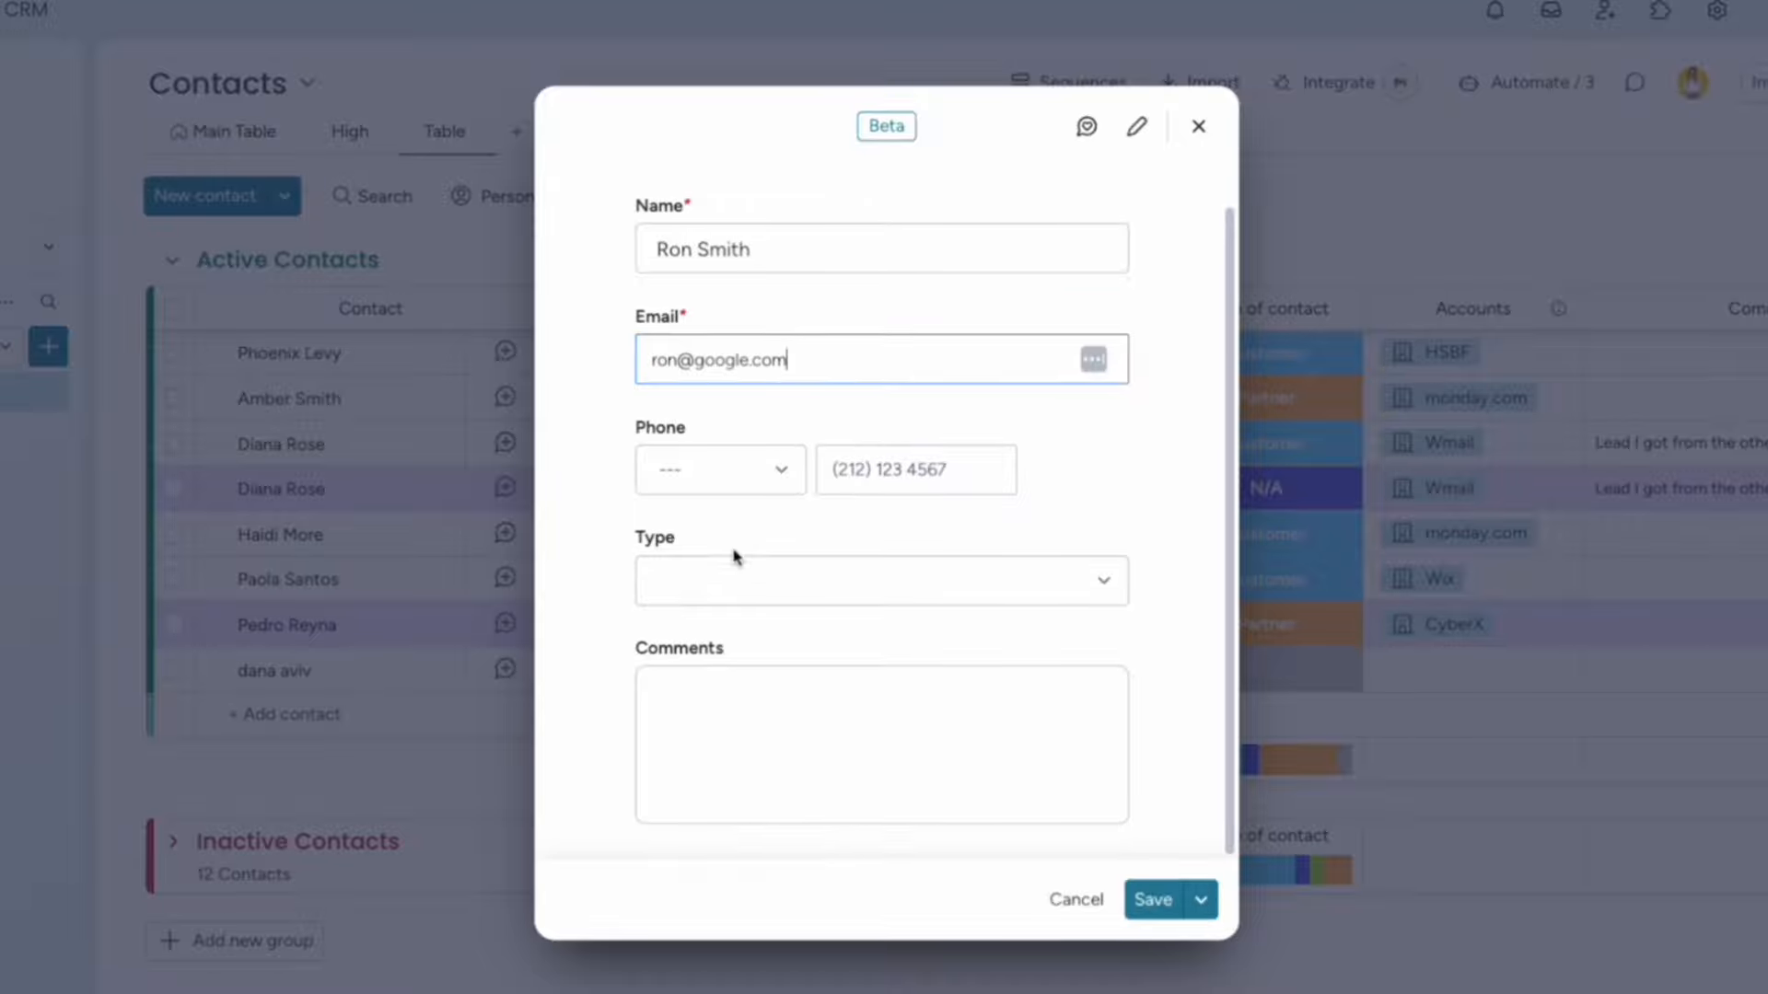
Enter and correct the contact's e-mail address, save the contact, then dismiss an empty contact form.
{"action": "scroll", "coordinate": [730, 556], "scroll_direction": "down", "scroll_amount": 1}
{"action": "left_click", "coordinate": [840, 369]}
{"action": "key", "text": "super+a"}
{"action": "key", "text": "BackSpace"}
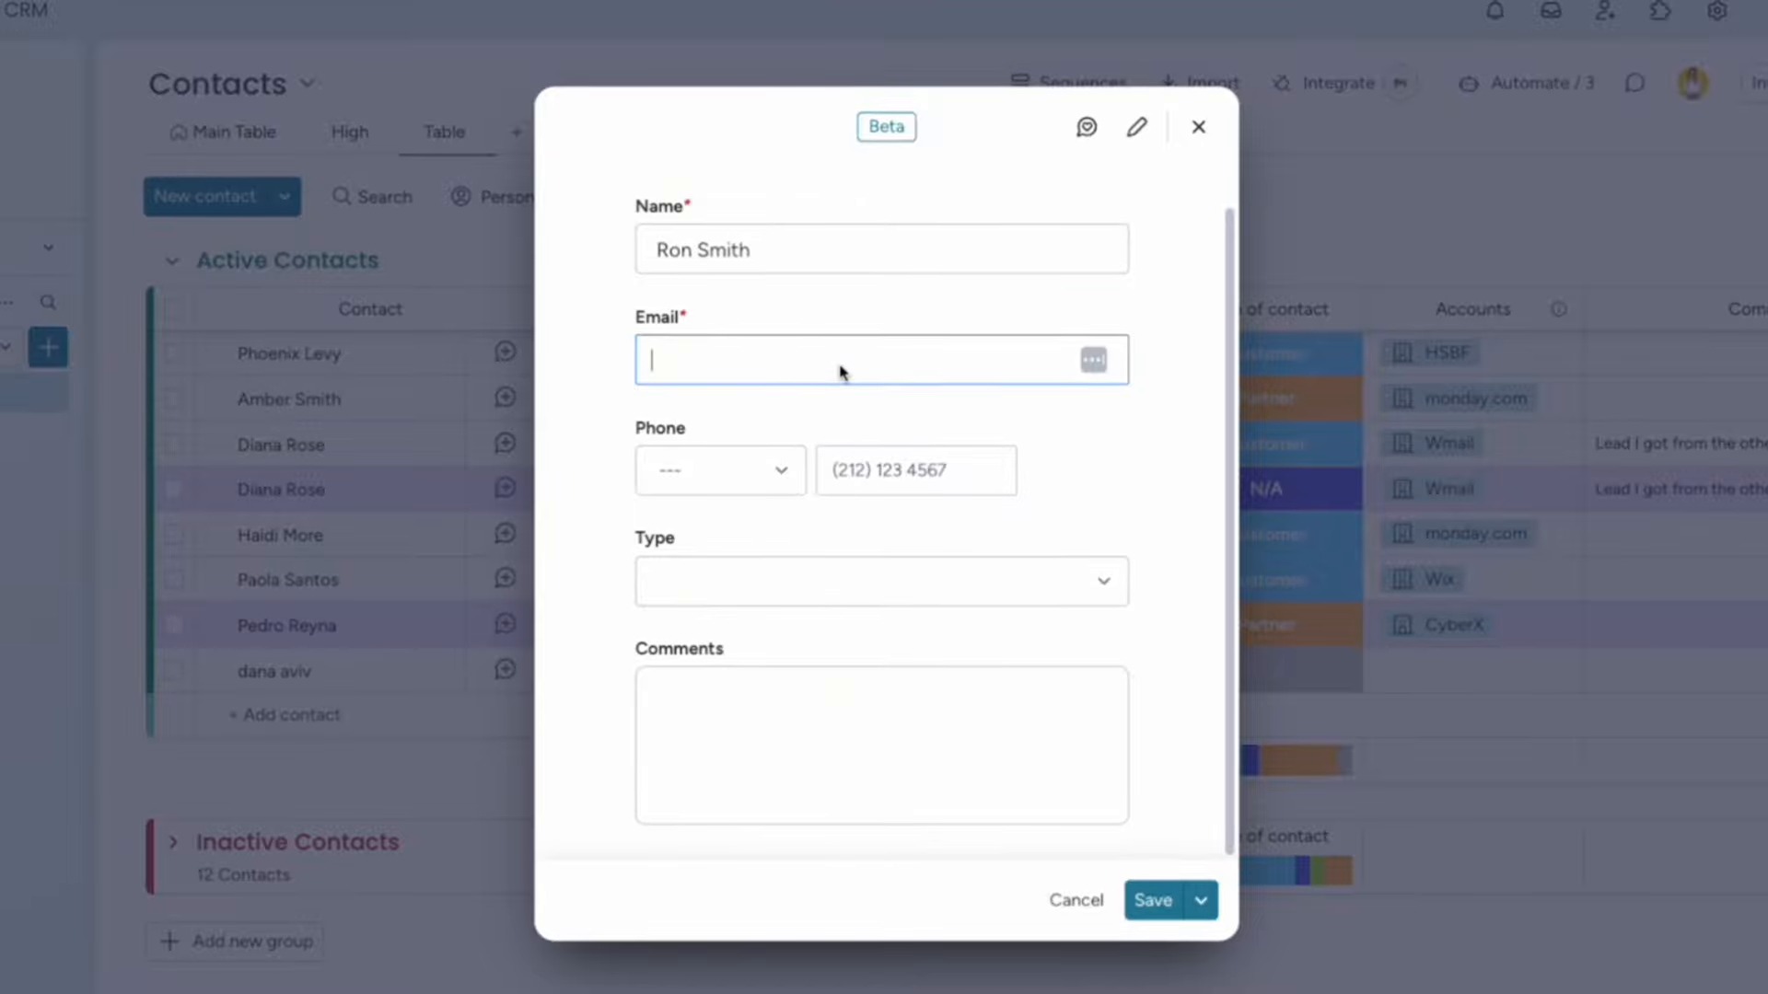
{"action": "scroll", "coordinate": [928, 419], "scroll_direction": "up", "scroll_amount": 1}
{"action": "left_click", "coordinate": [1149, 901]}
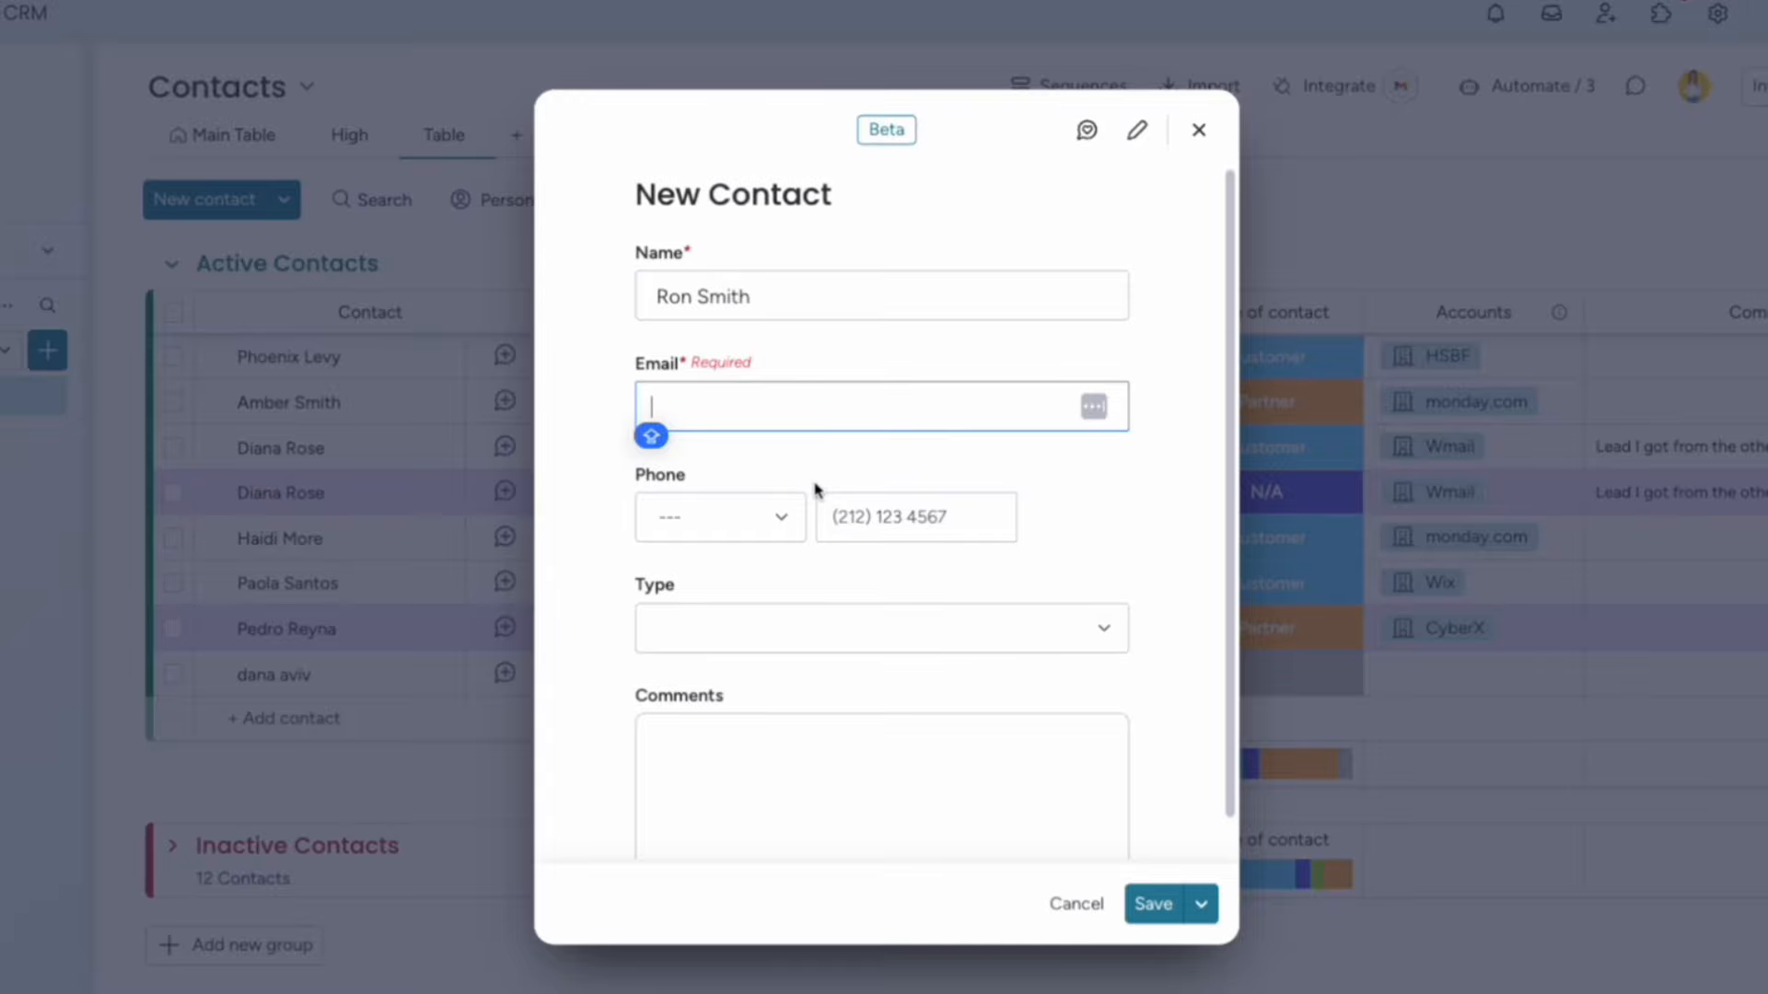
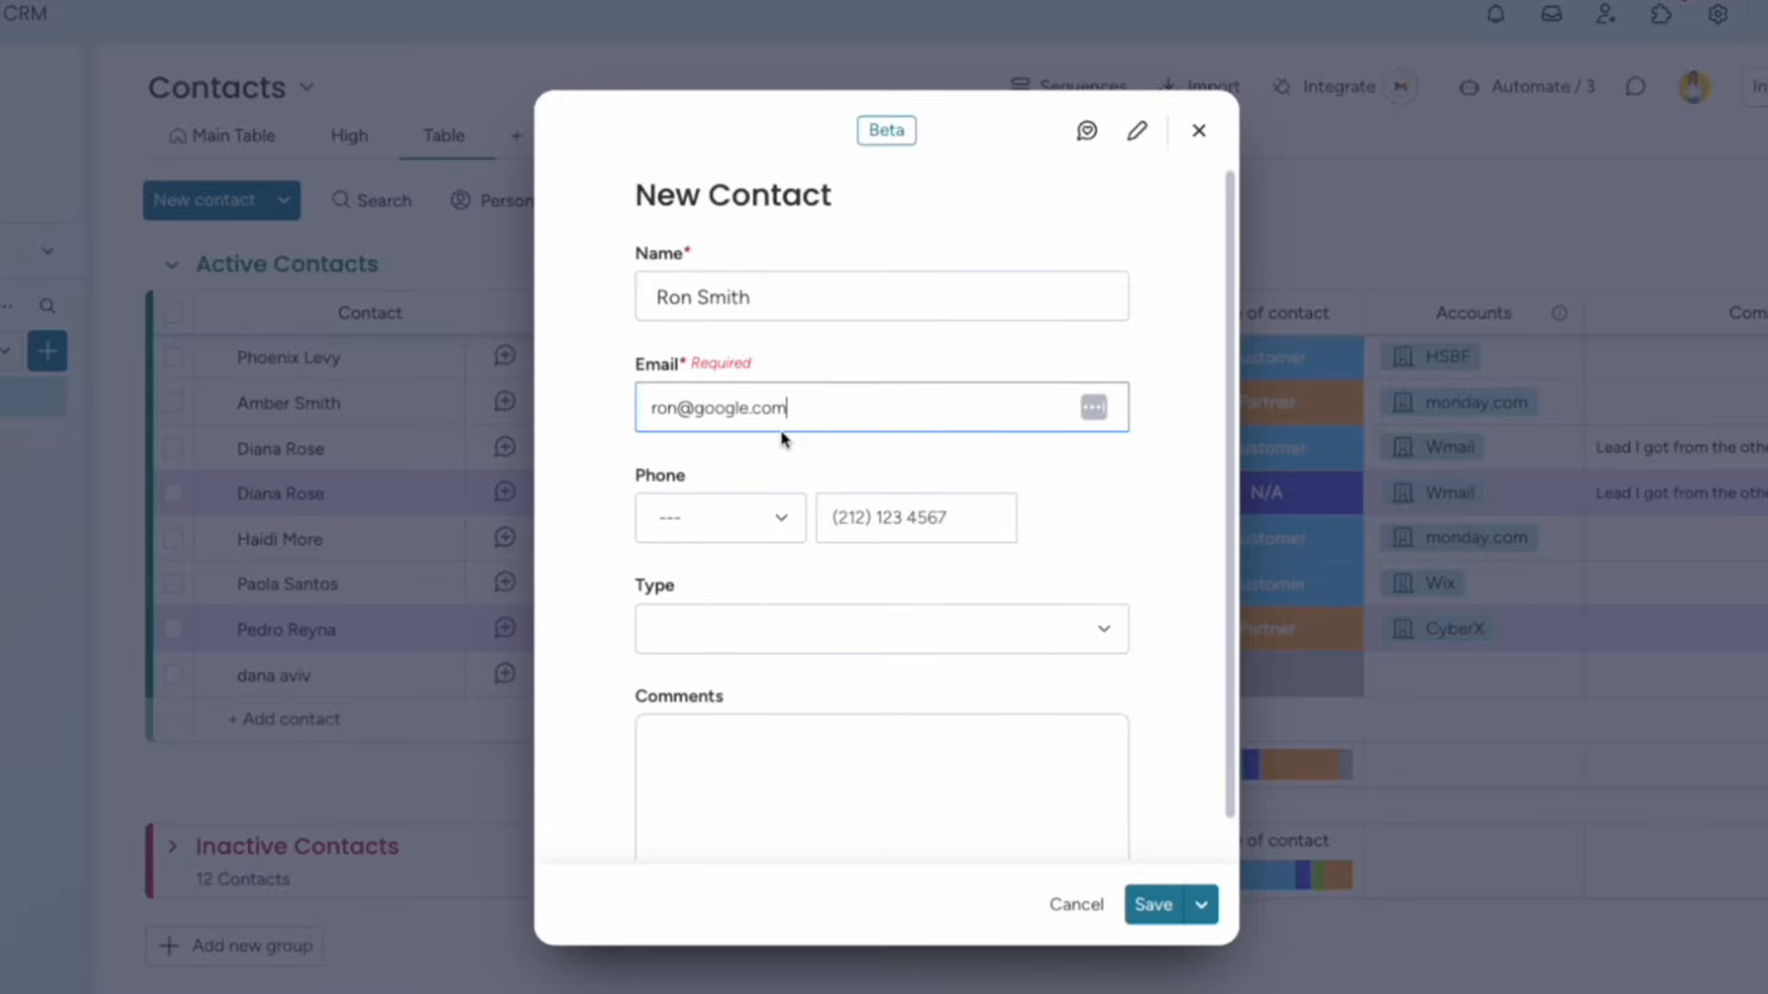
{"action": "left_click", "coordinate": [1154, 905]}
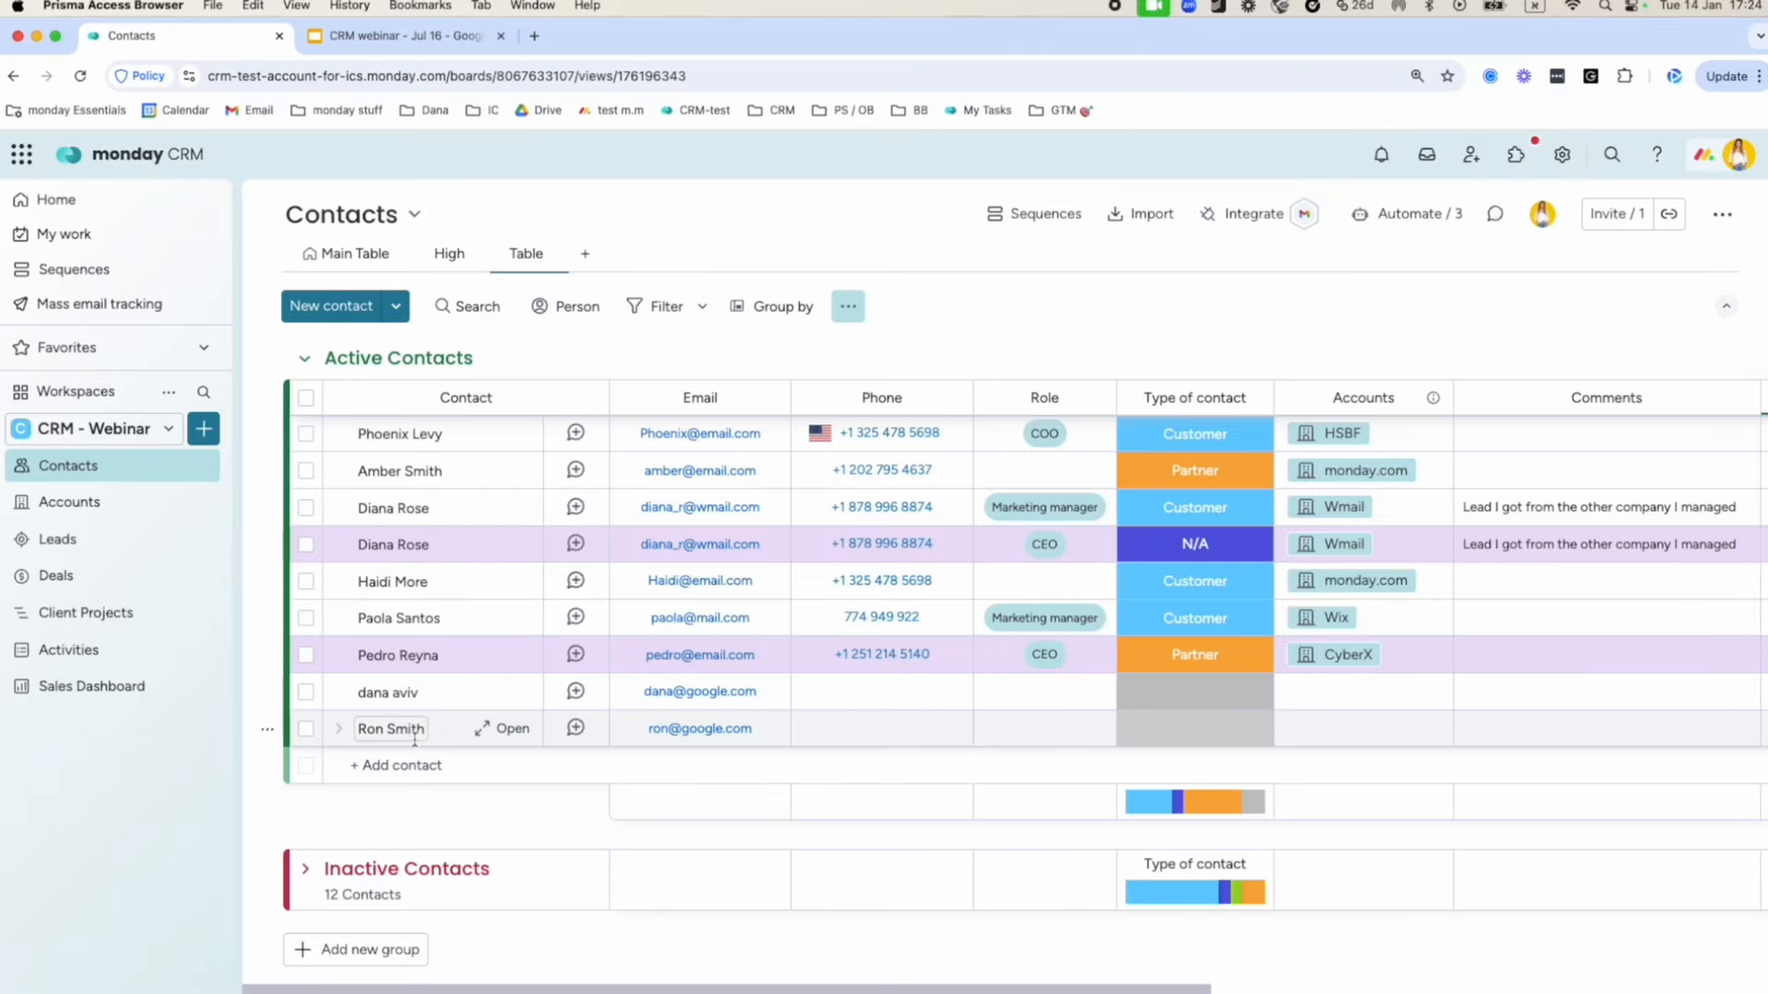
{"action": "left_click", "coordinate": [389, 768]}
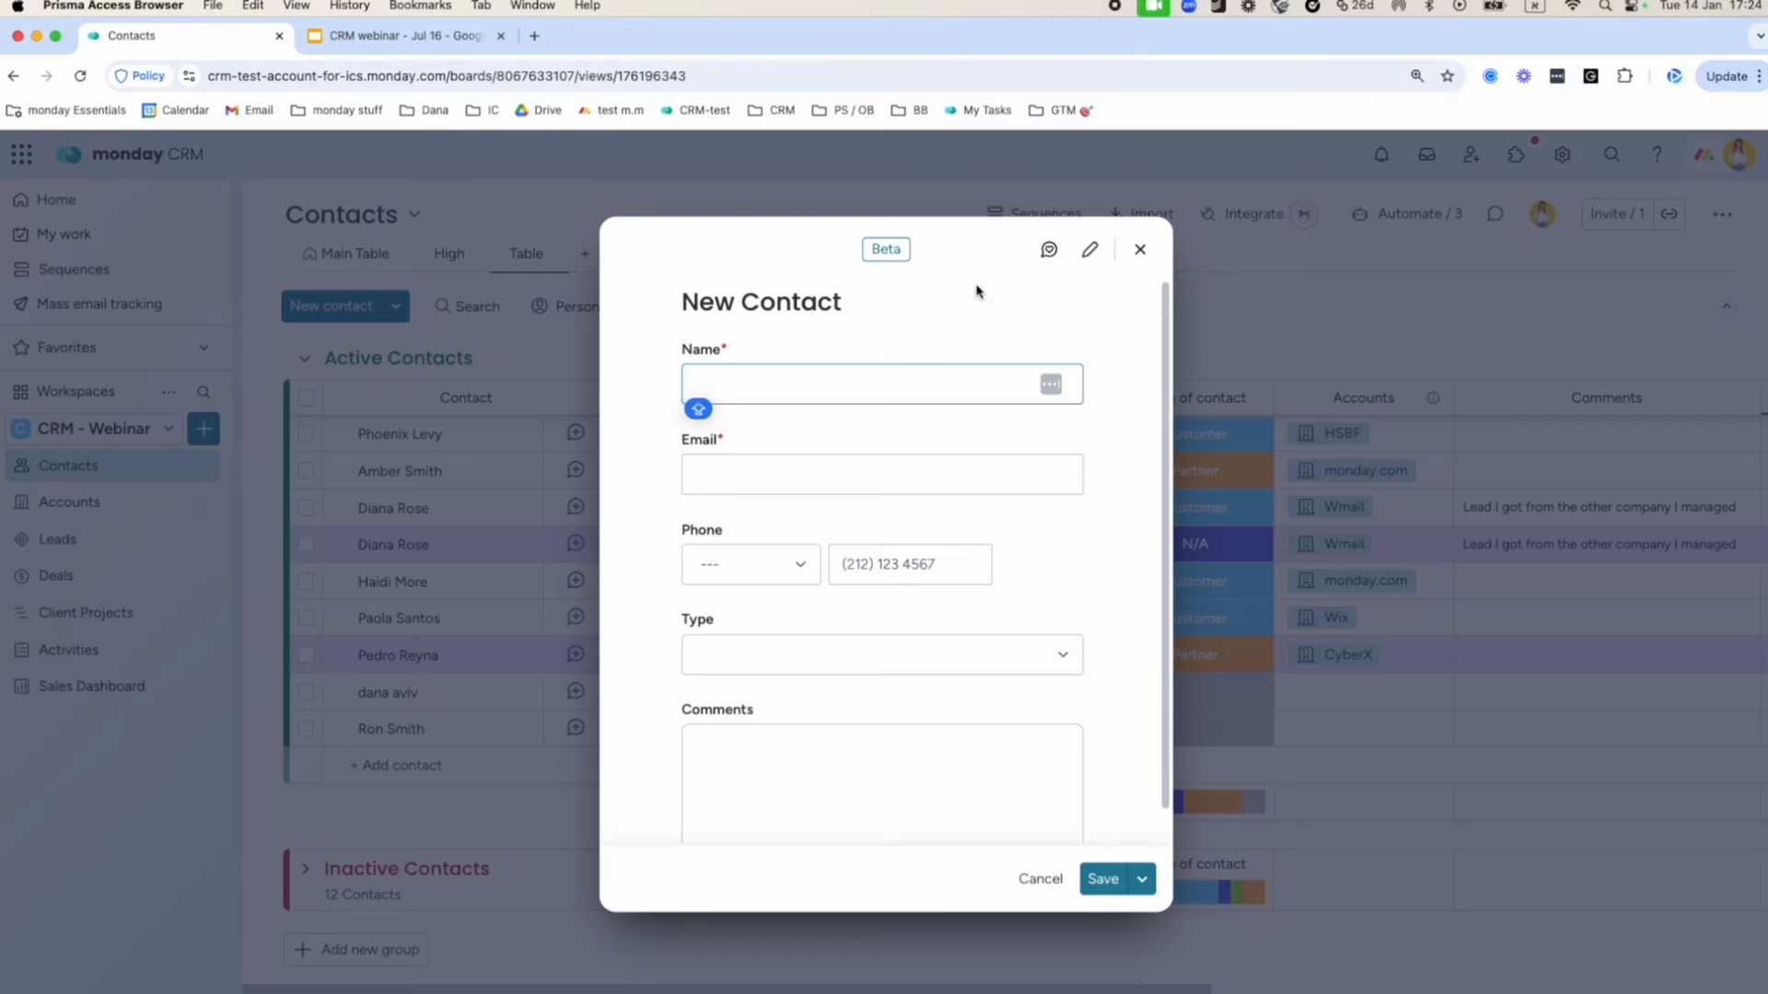
{"action": "left_click", "coordinate": [1142, 251]}
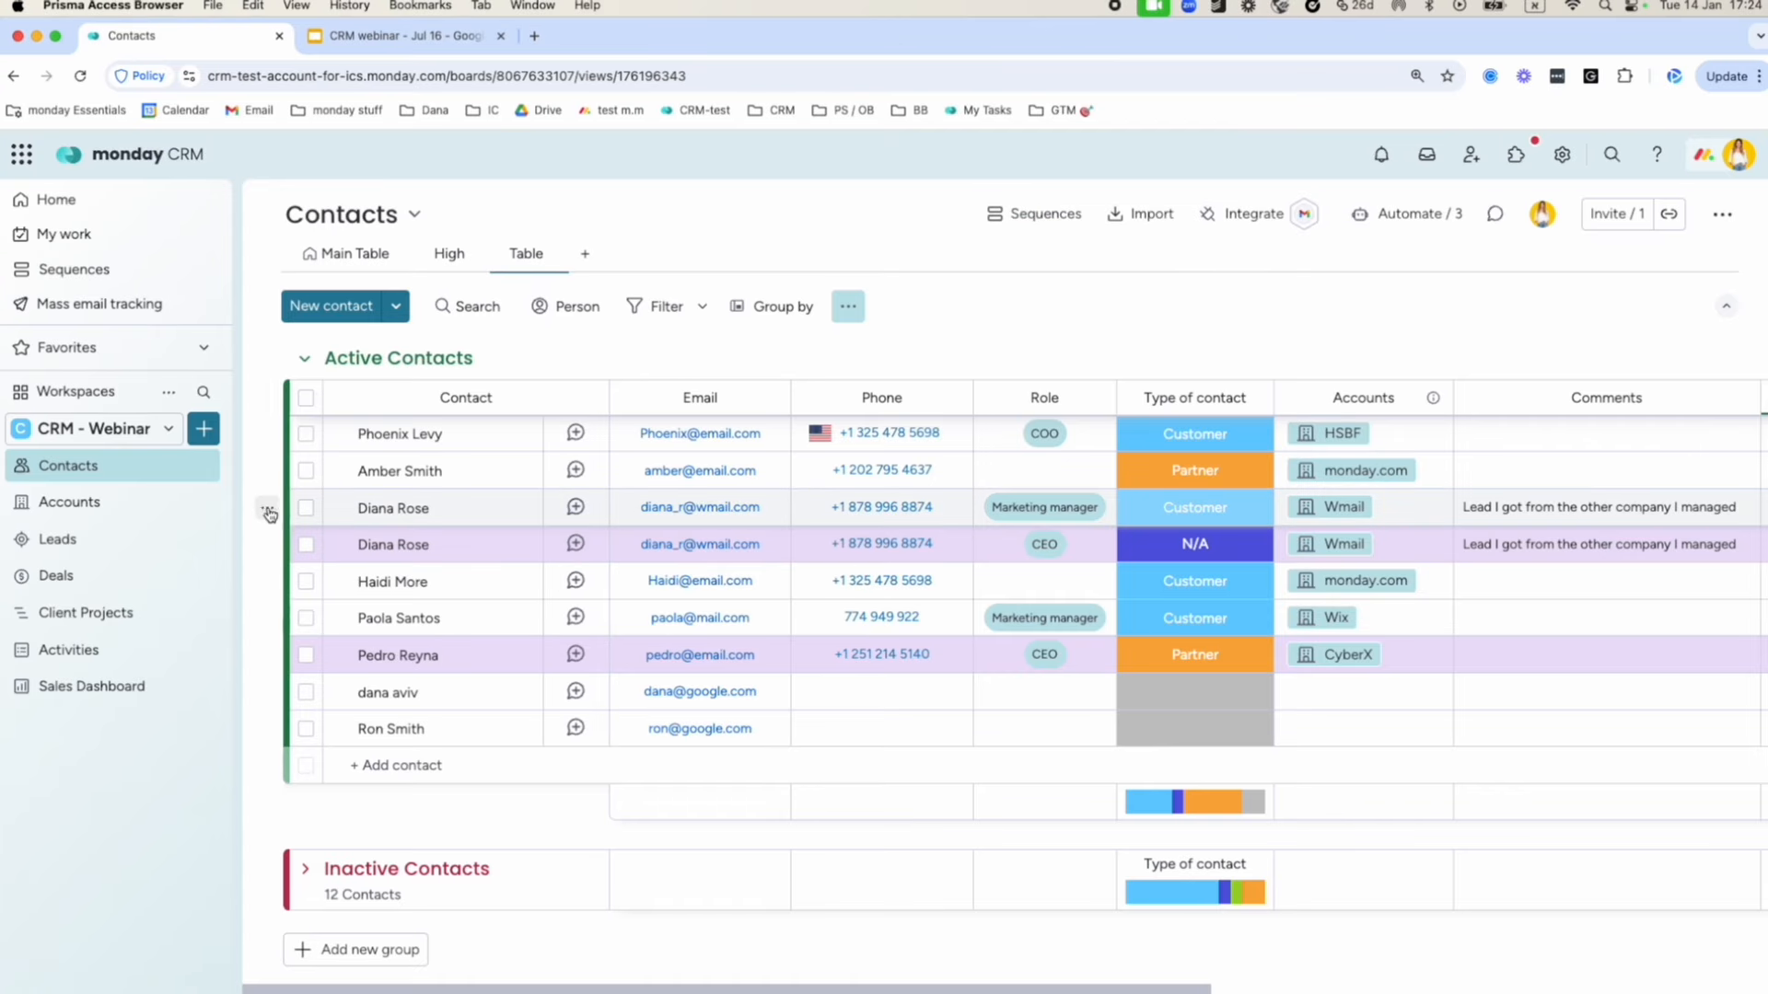
On the Accounts board, add the new contact to Google's Contacts cell, then return to Contacts.
{"action": "left_click", "coordinate": [116, 512]}
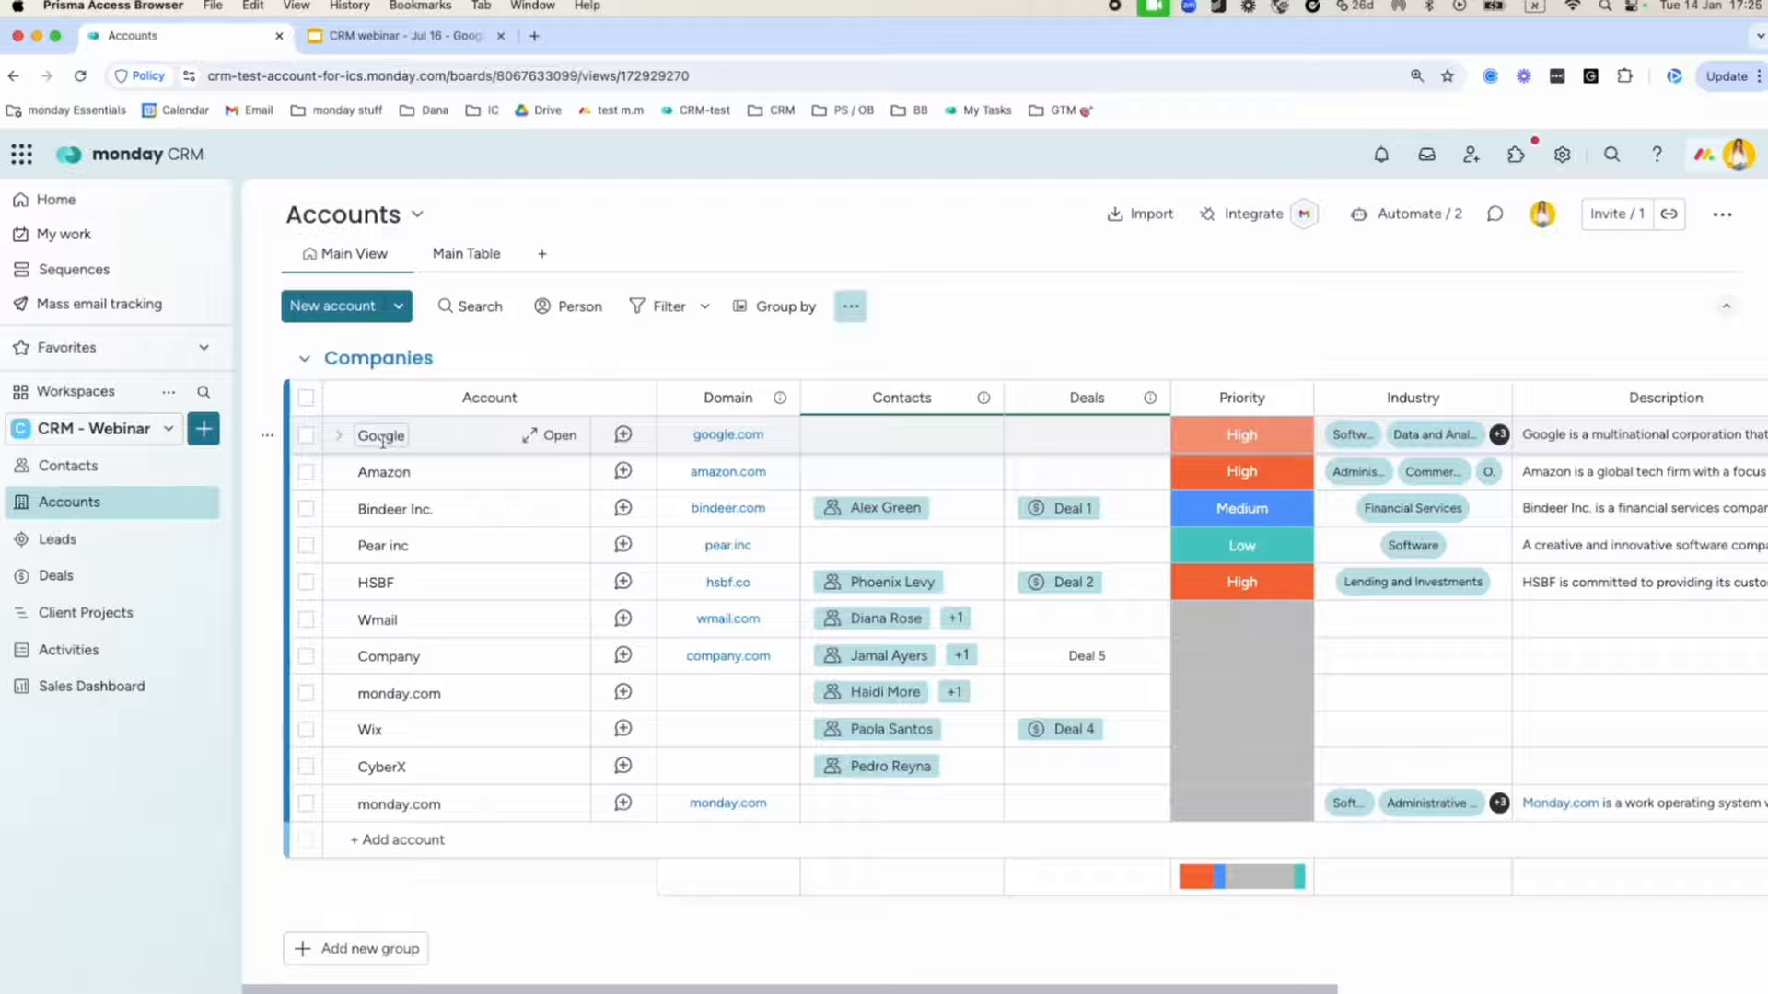
{"action": "scroll", "coordinate": [424, 437], "scroll_direction": "right", "scroll_amount": 10}
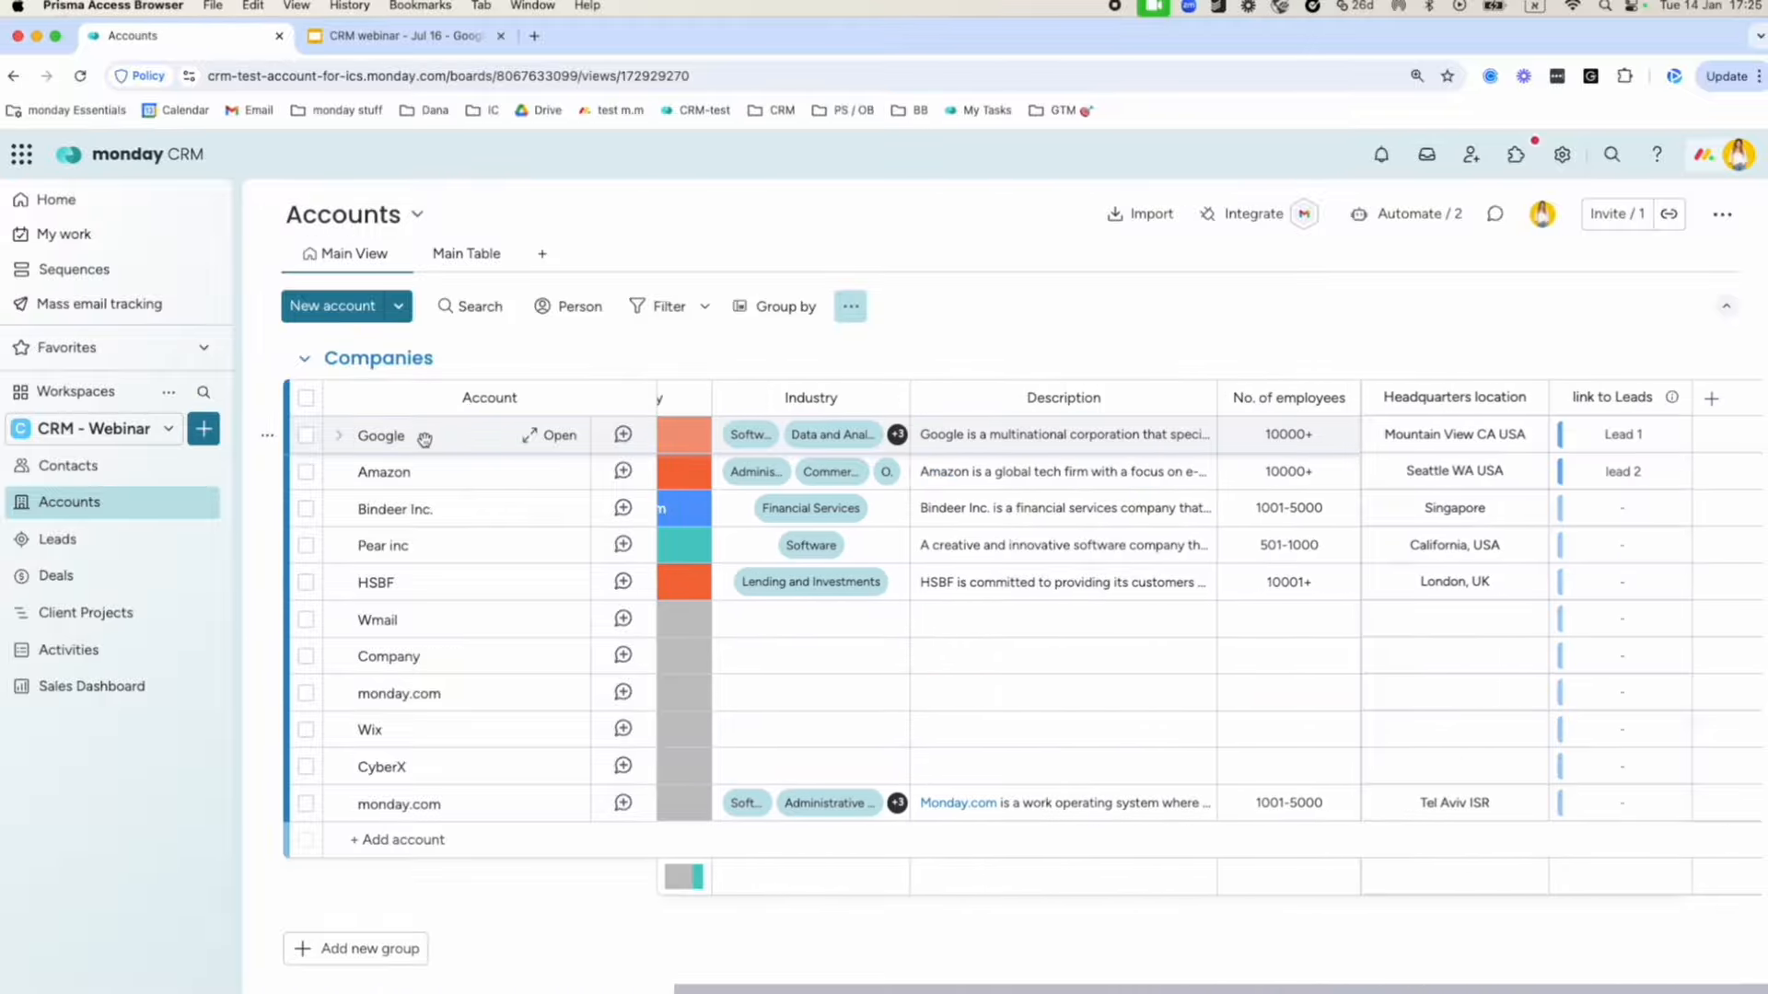
{"action": "scroll", "coordinate": [464, 438], "scroll_direction": "left", "scroll_amount": 10}
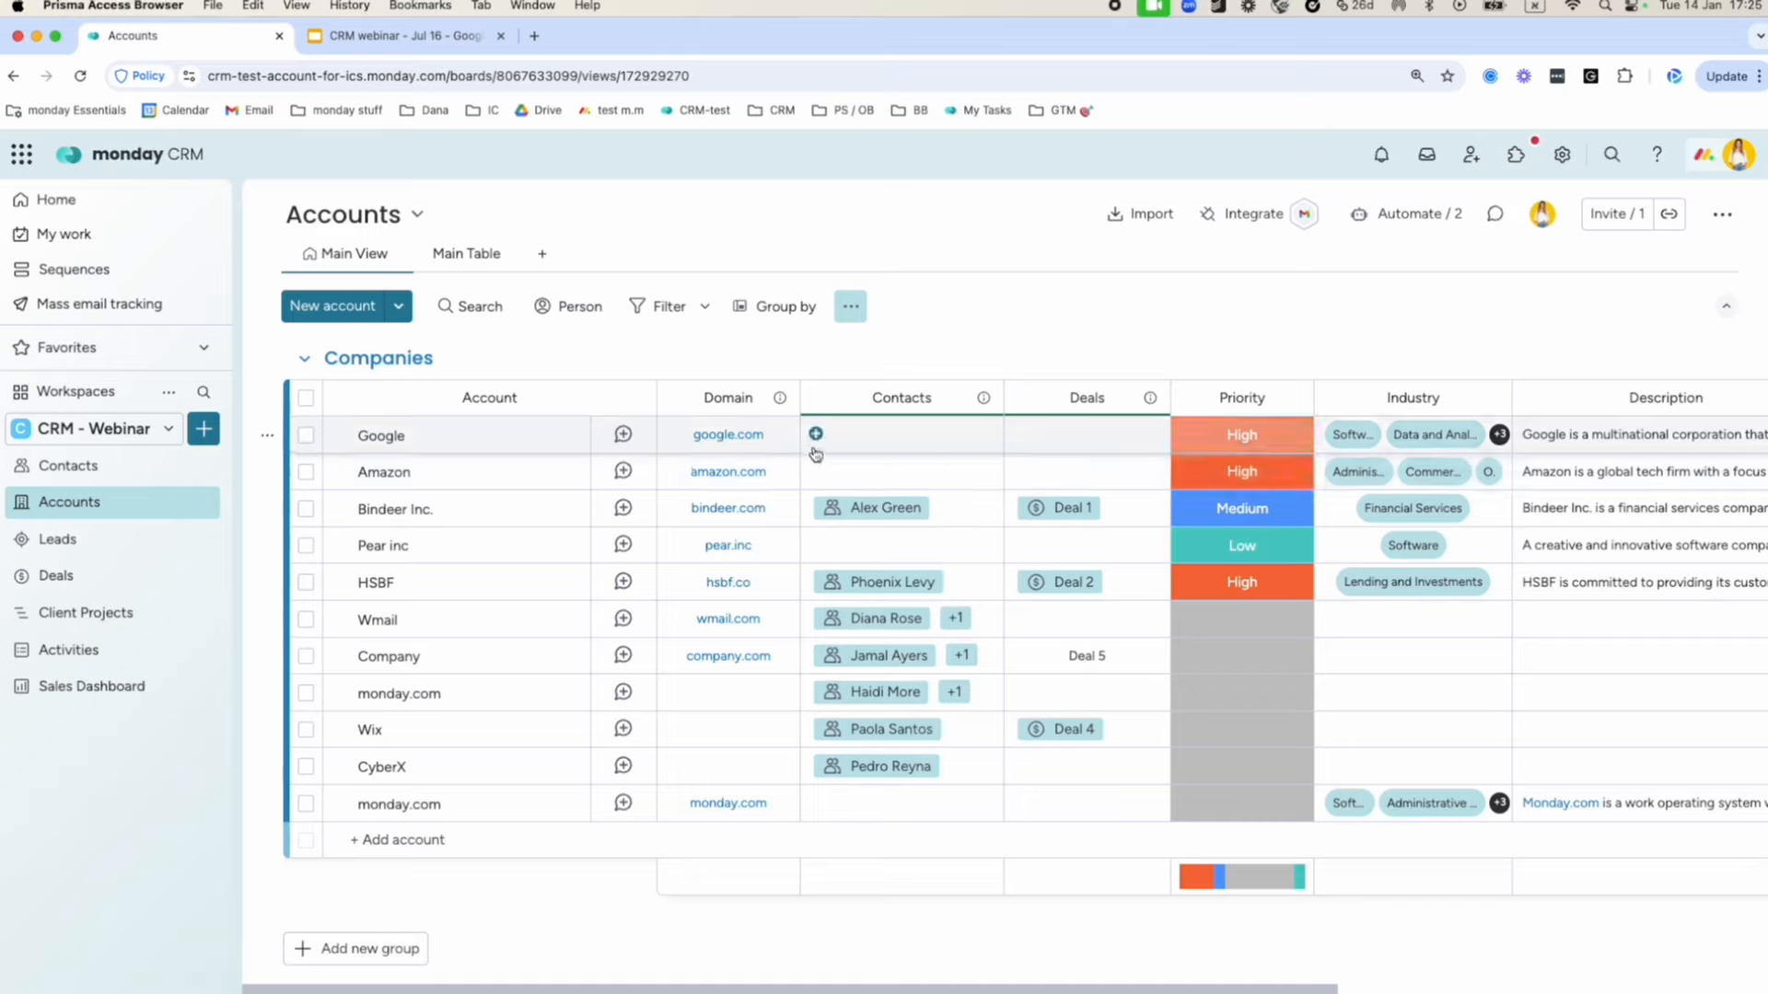
{"action": "left_click", "coordinate": [859, 441]}
{"action": "left_click", "coordinate": [859, 441]}
{"action": "type", "text": "dna"}
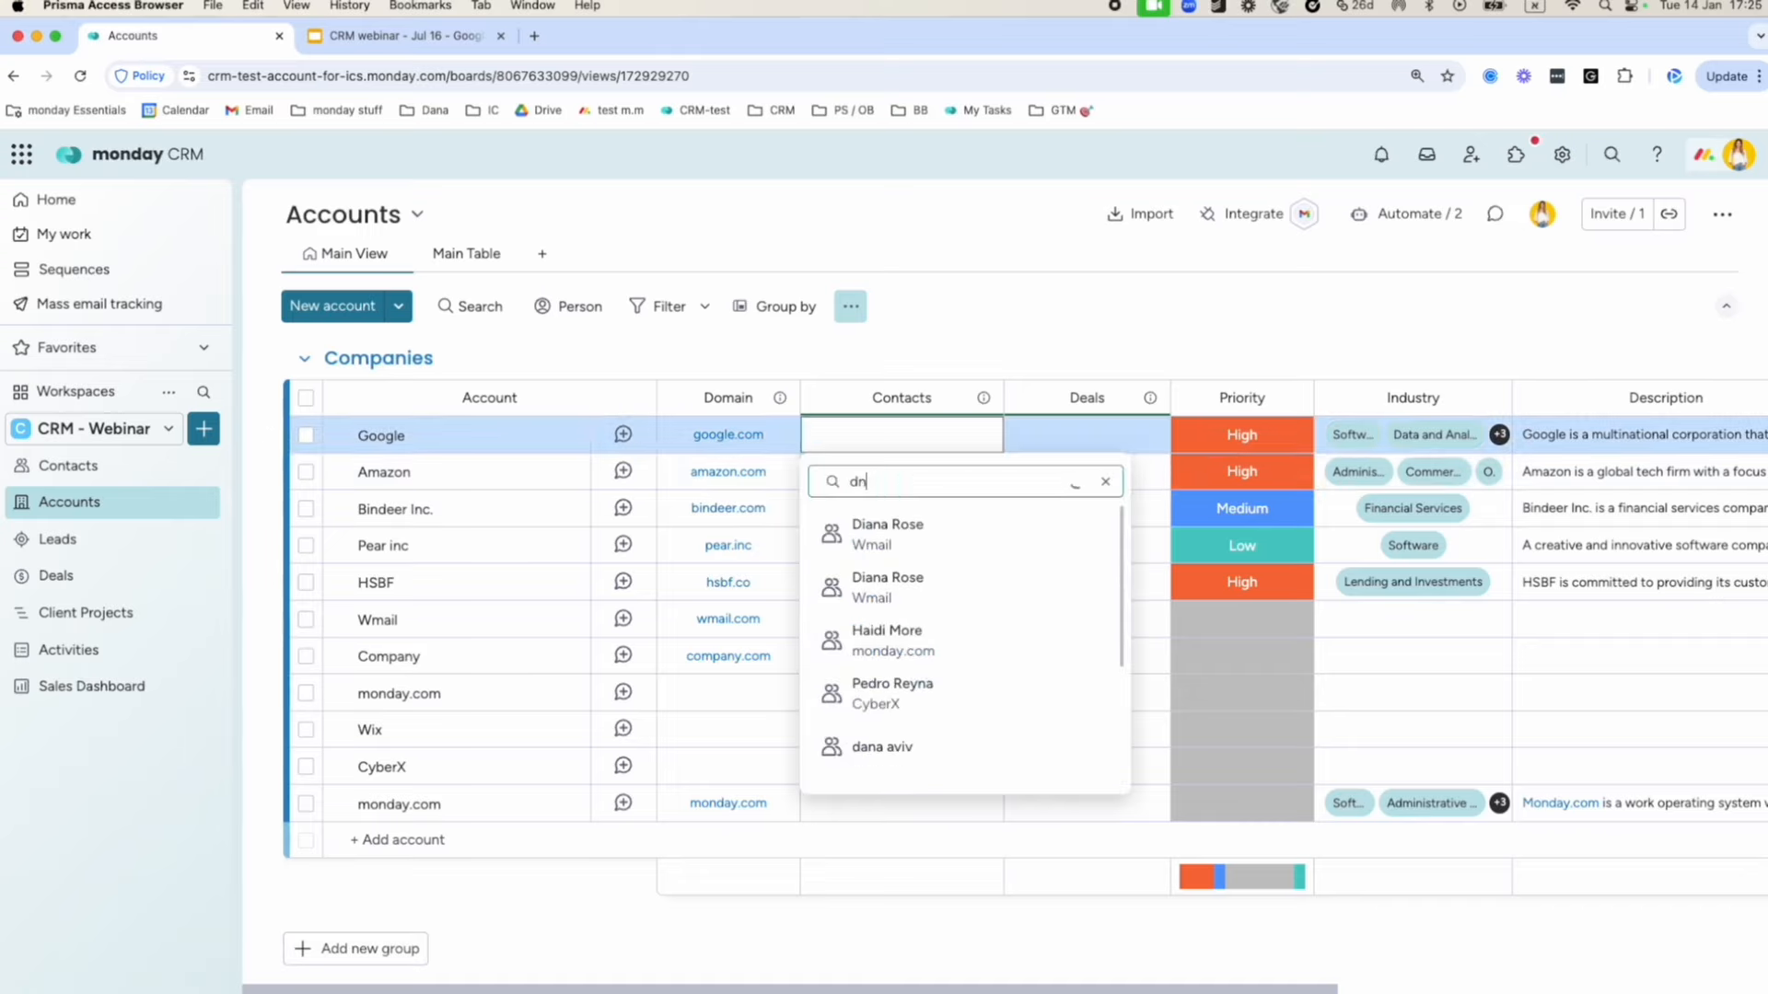
{"action": "key", "text": "BackSpace"}
{"action": "key", "text": "BackSpace"}
{"action": "key", "text": "BackSpace"}
{"action": "type", "text": "ron"}
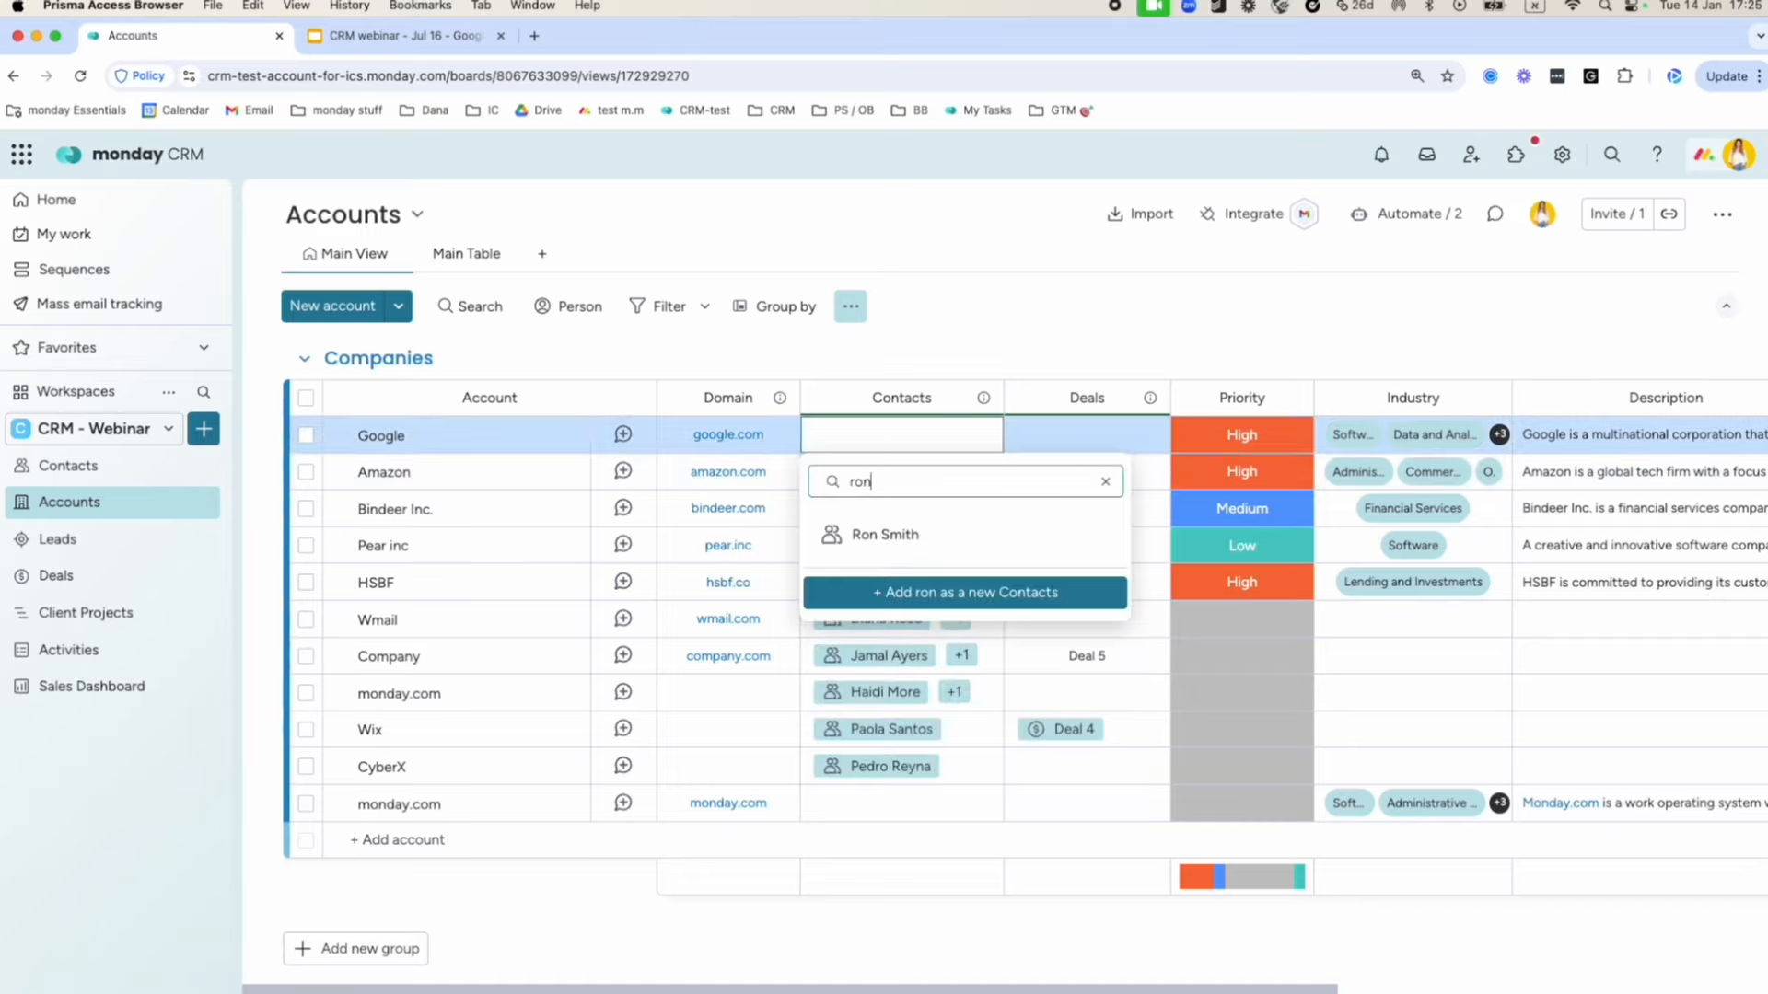
{"action": "left_click", "coordinate": [903, 532]}
{"action": "left_click", "coordinate": [1069, 332]}
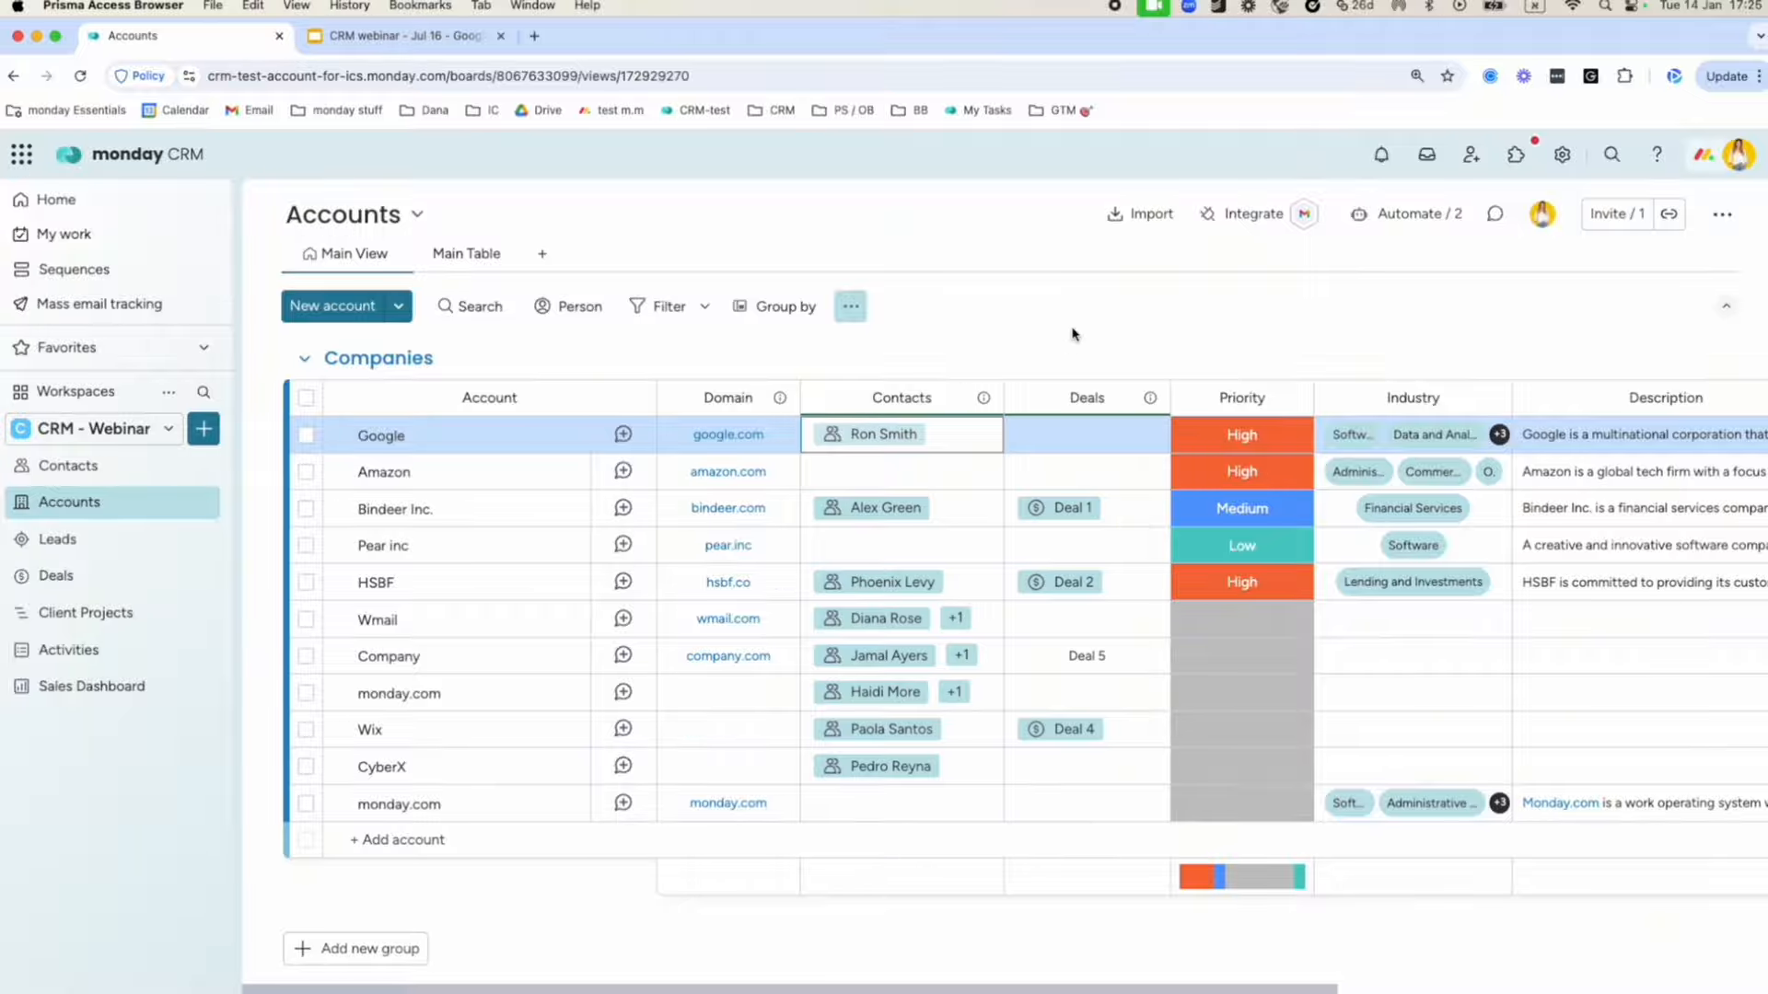
{"action": "left_click", "coordinate": [80, 466]}
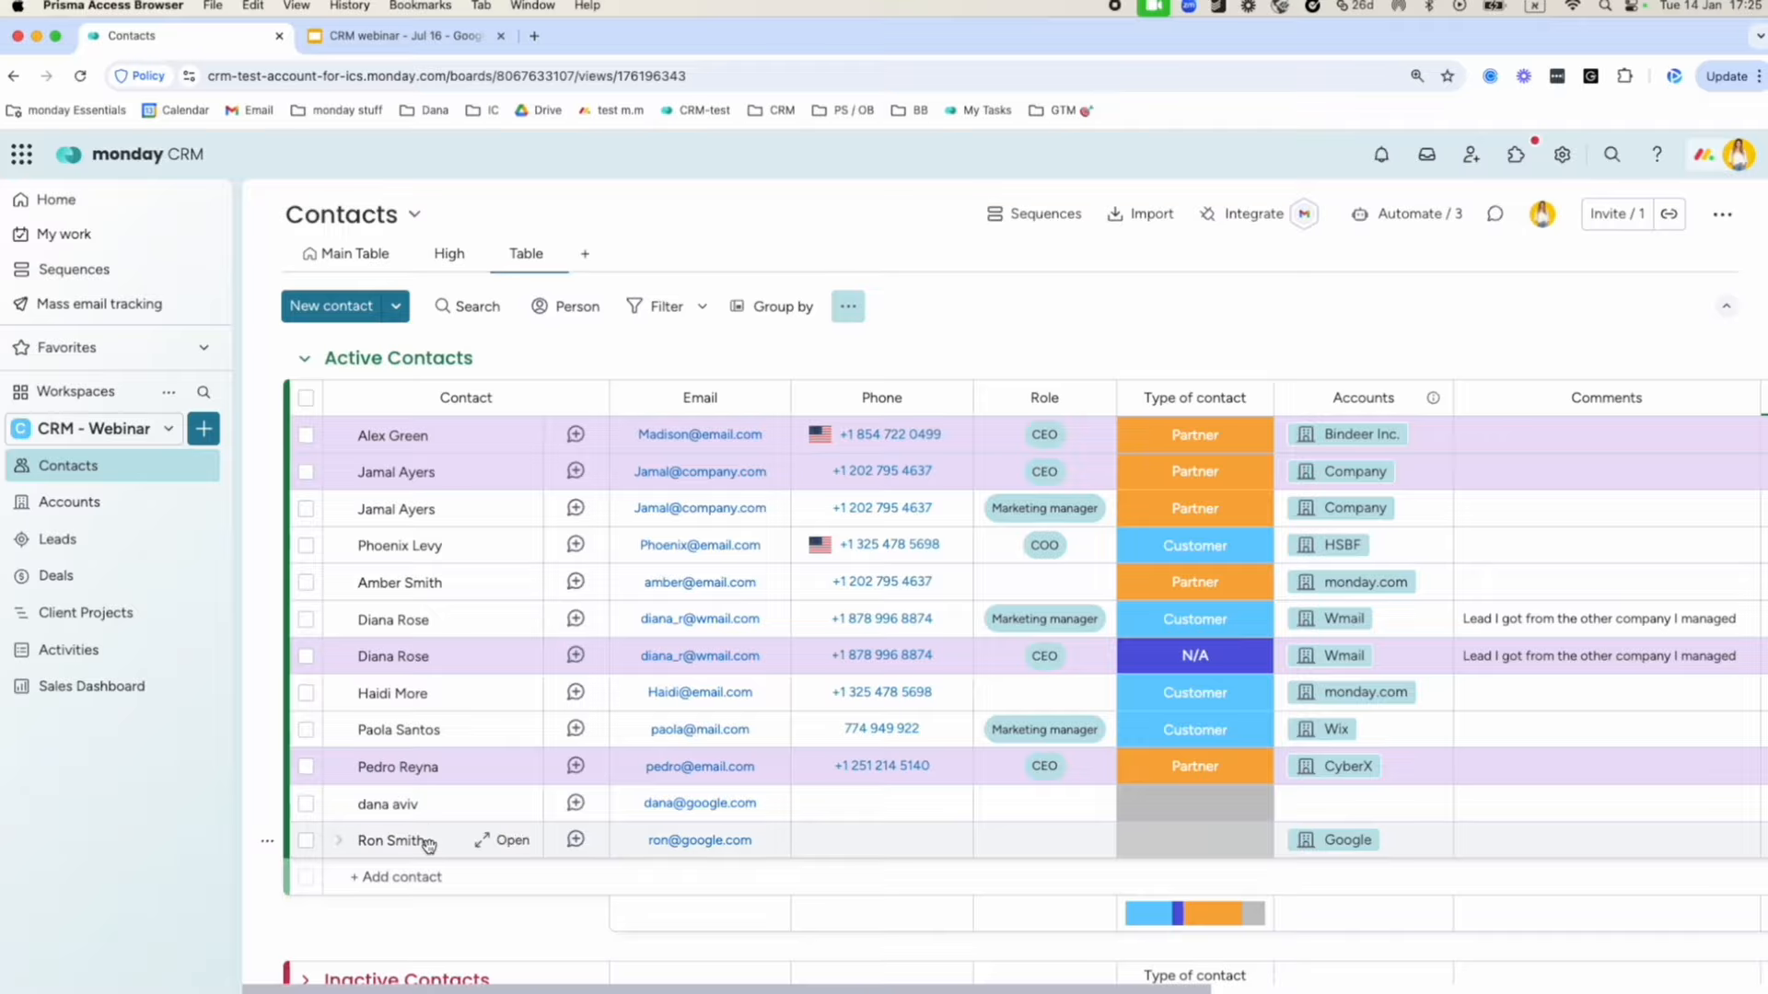
Open the CyberX CEO's contact page from the Contacts board.
{"action": "scroll", "coordinate": [451, 841], "scroll_direction": "right", "scroll_amount": 3}
{"action": "scroll", "coordinate": [442, 840], "scroll_direction": "left", "scroll_amount": 3}
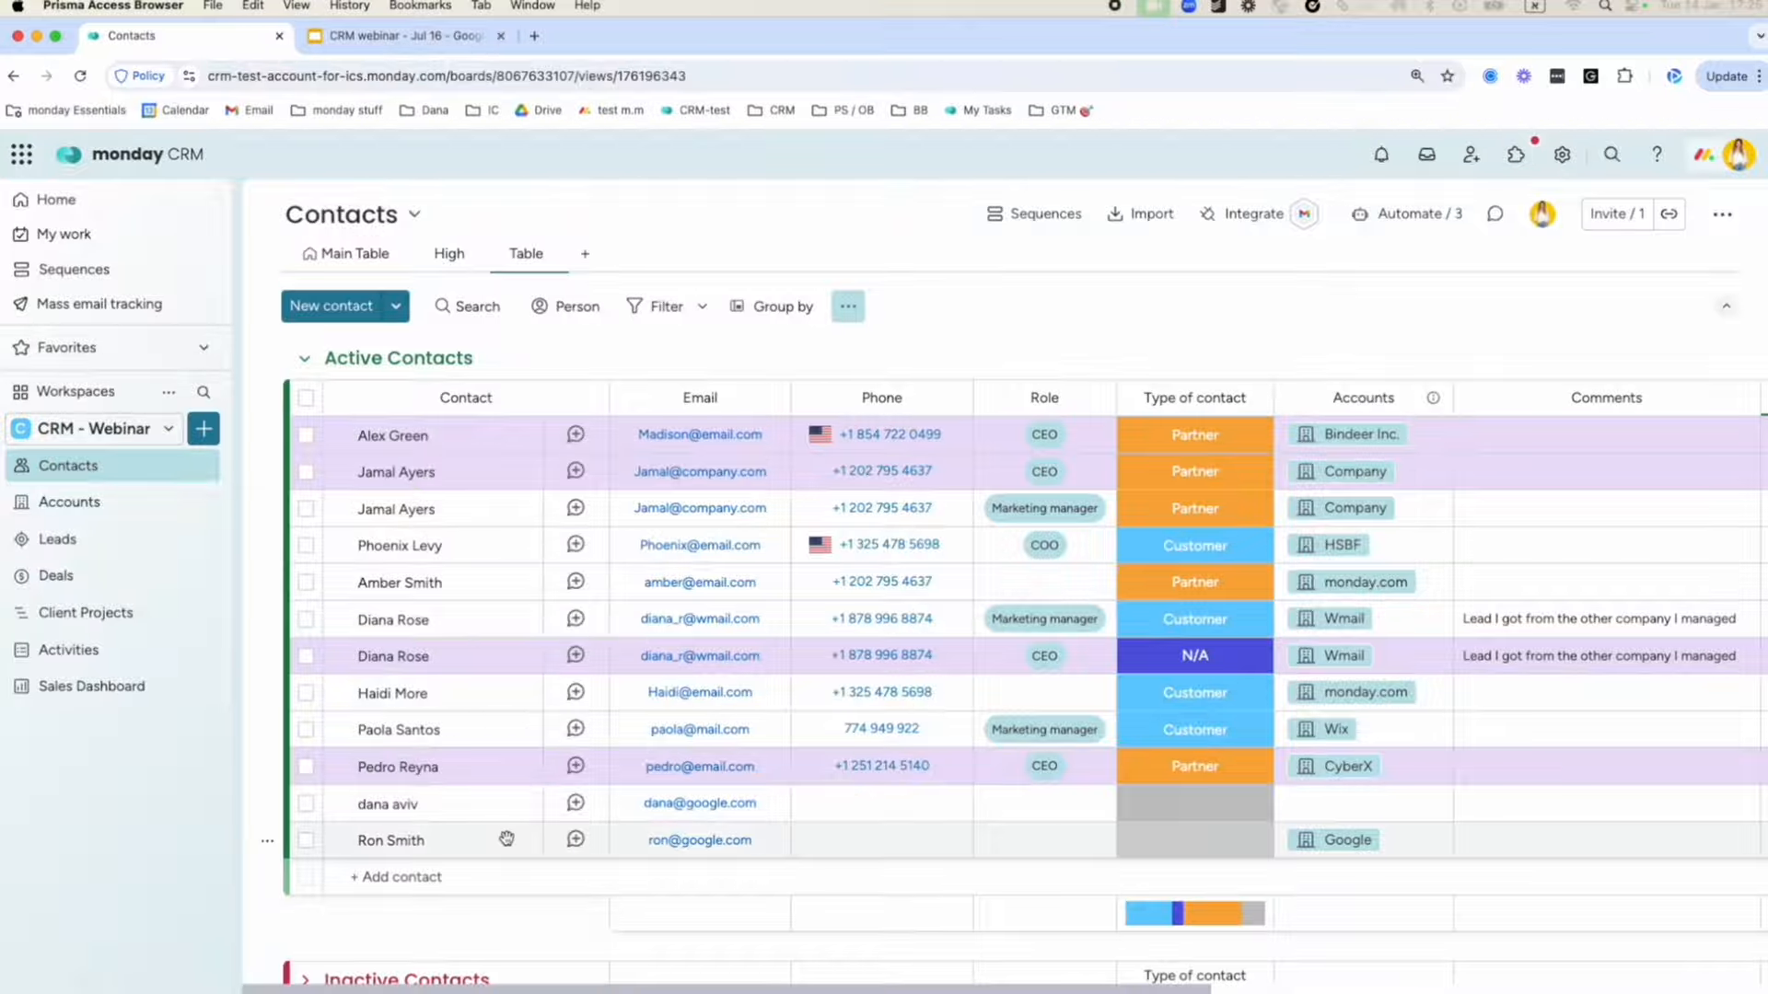
{"action": "left_click", "coordinate": [512, 770]}
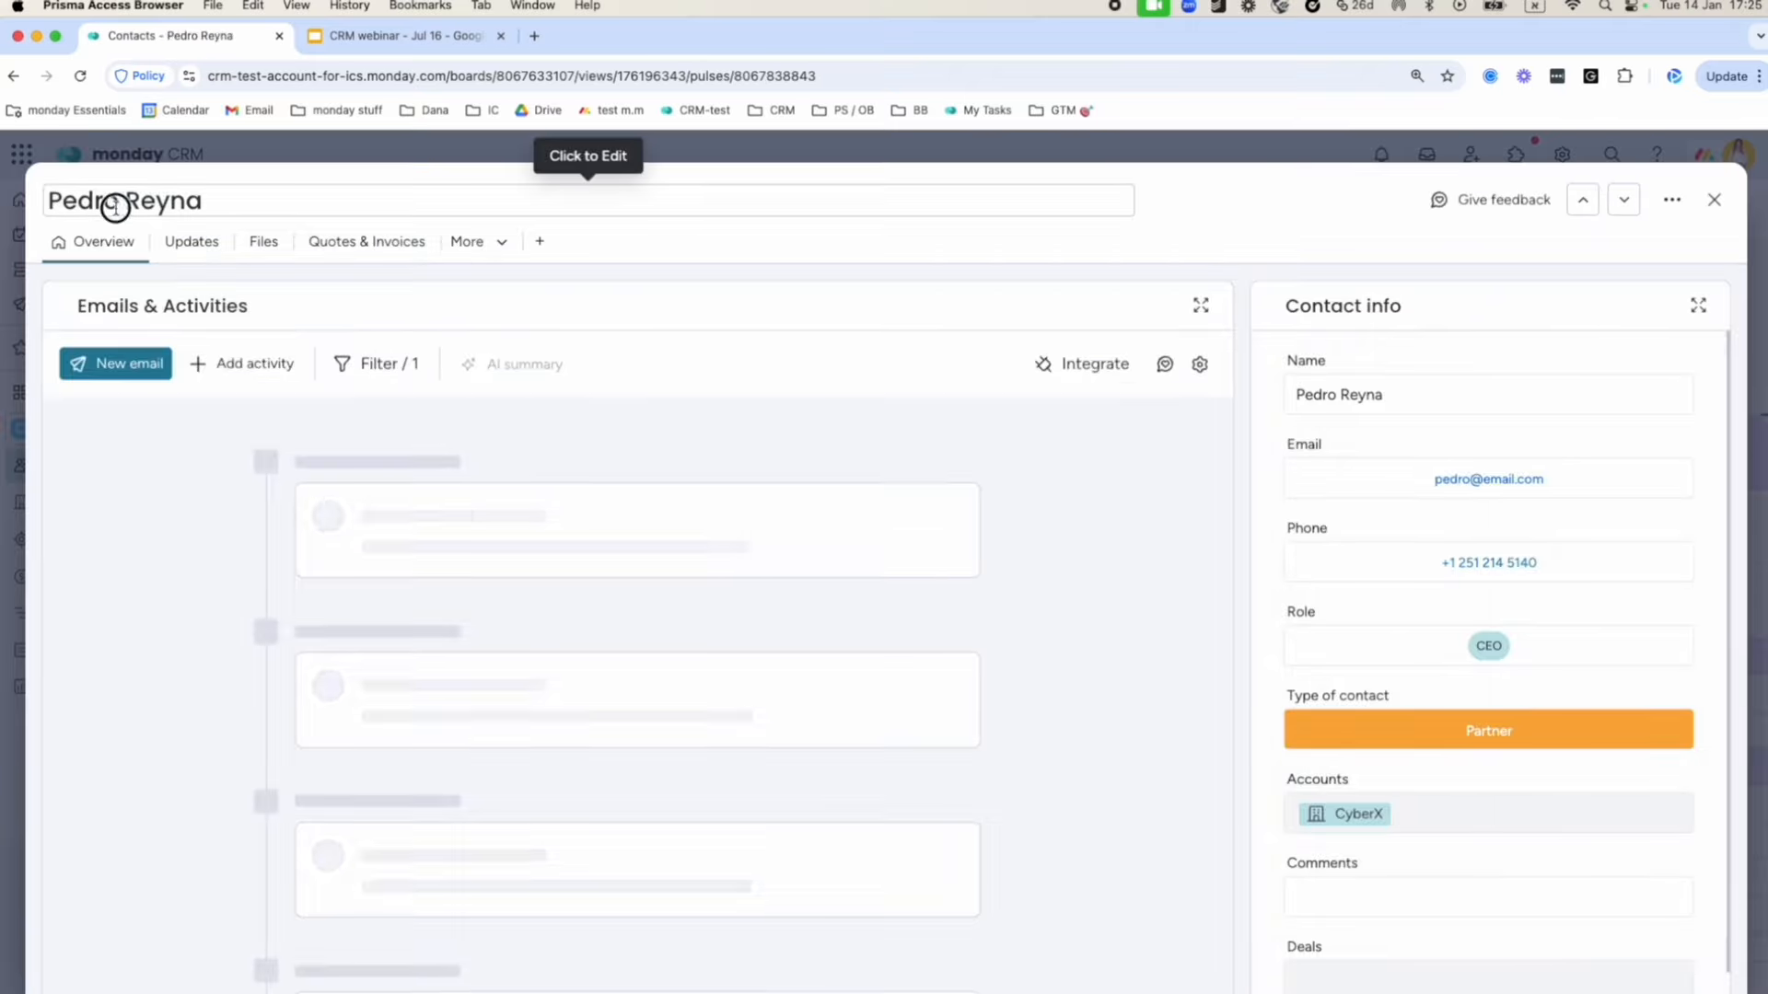
Open the '...' options menu on the CyberX CEO's contact page once its activity feed loads.
{"action": "left_click", "coordinate": [111, 201]}
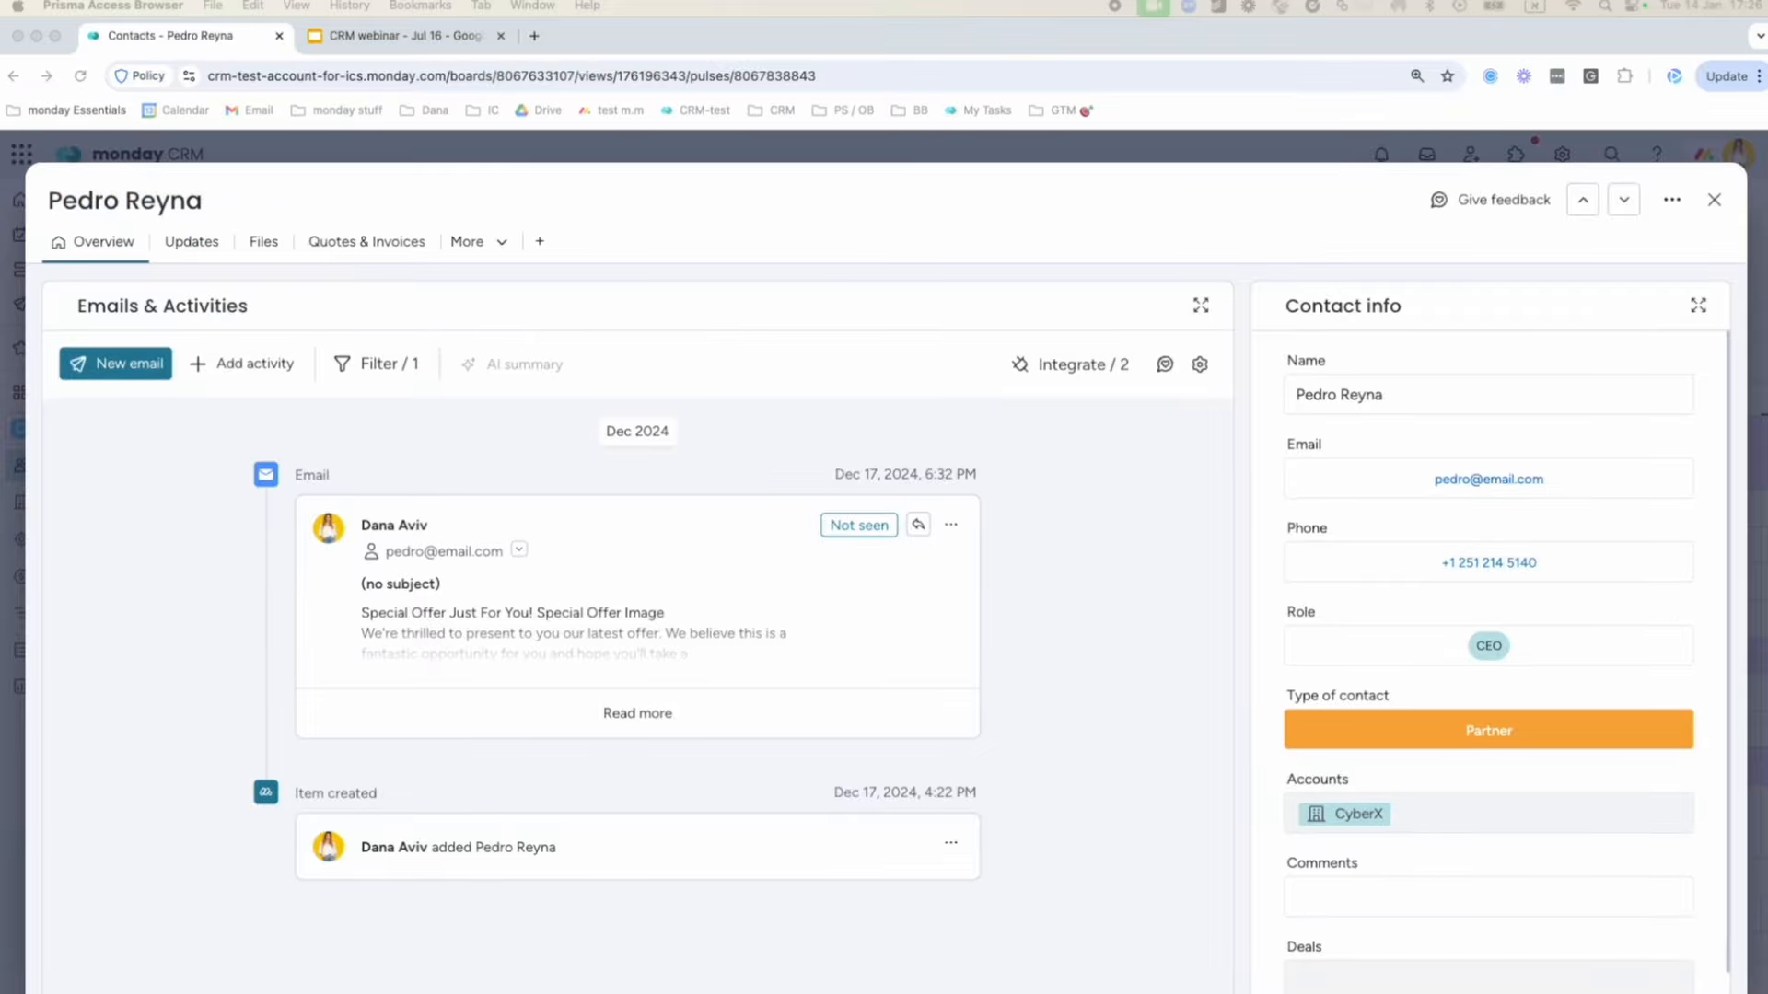
{"action": "left_click", "coordinate": [305, 258]}
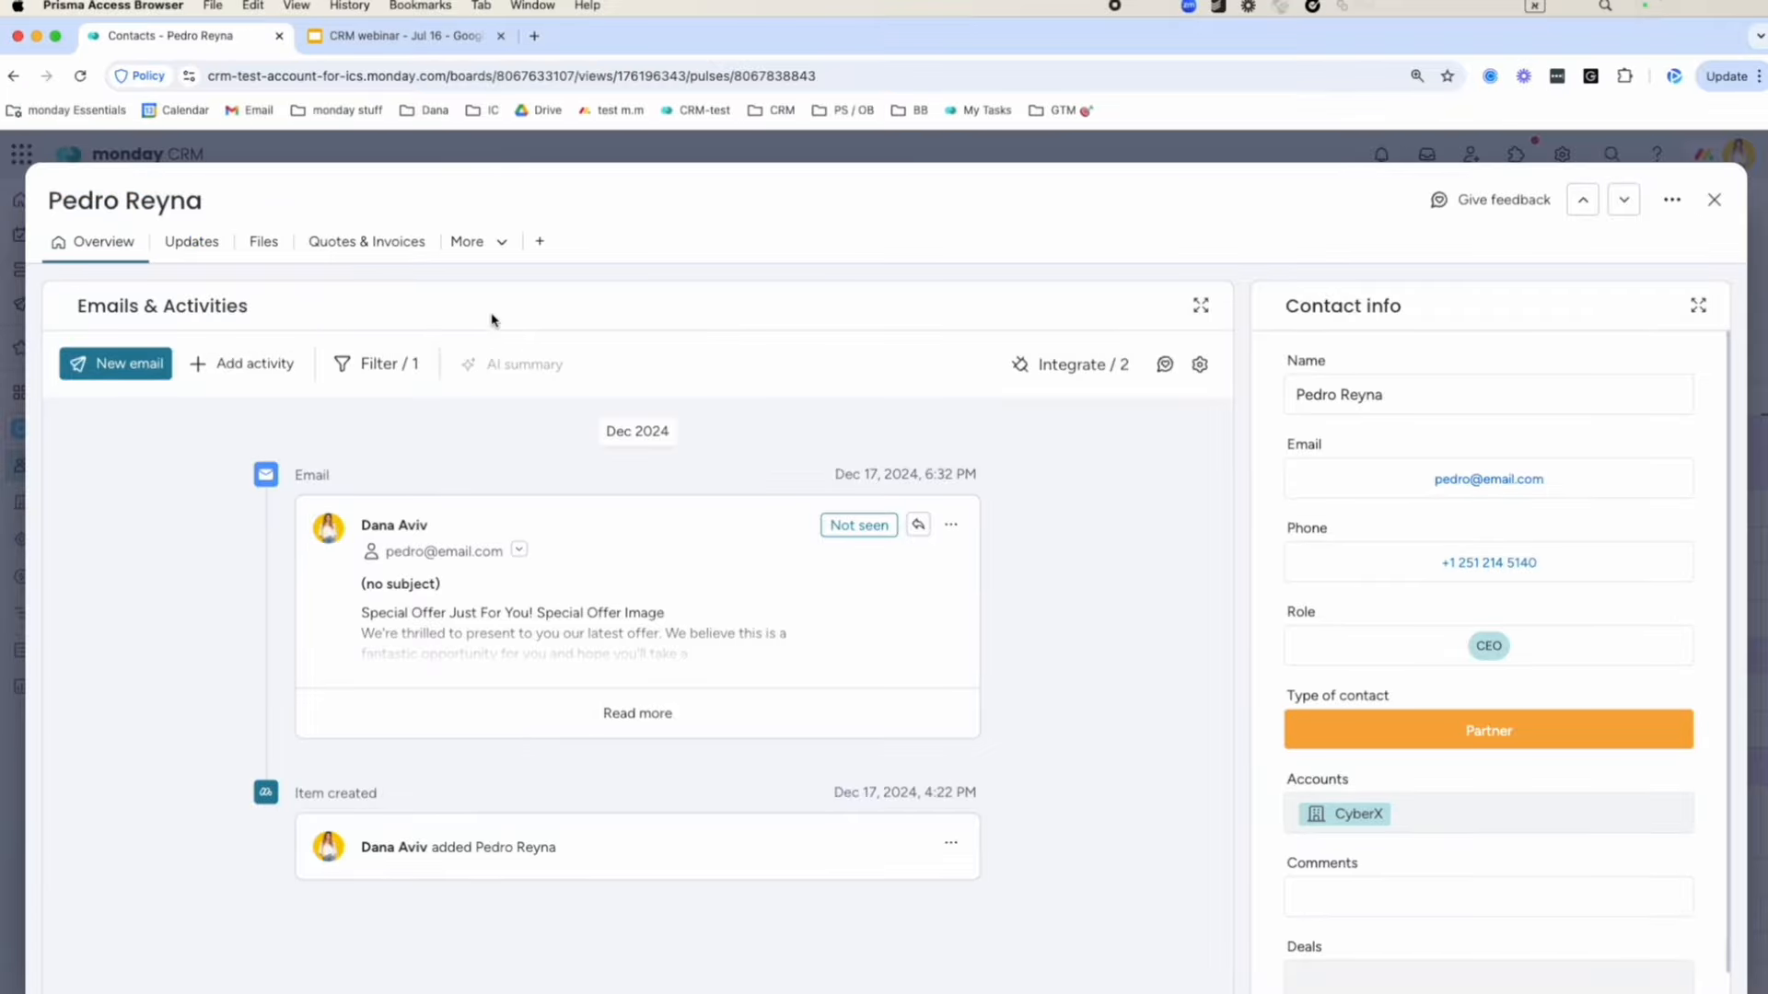
{"action": "left_click", "coordinate": [1214, 288]}
{"action": "left_click", "coordinate": [1672, 200]}
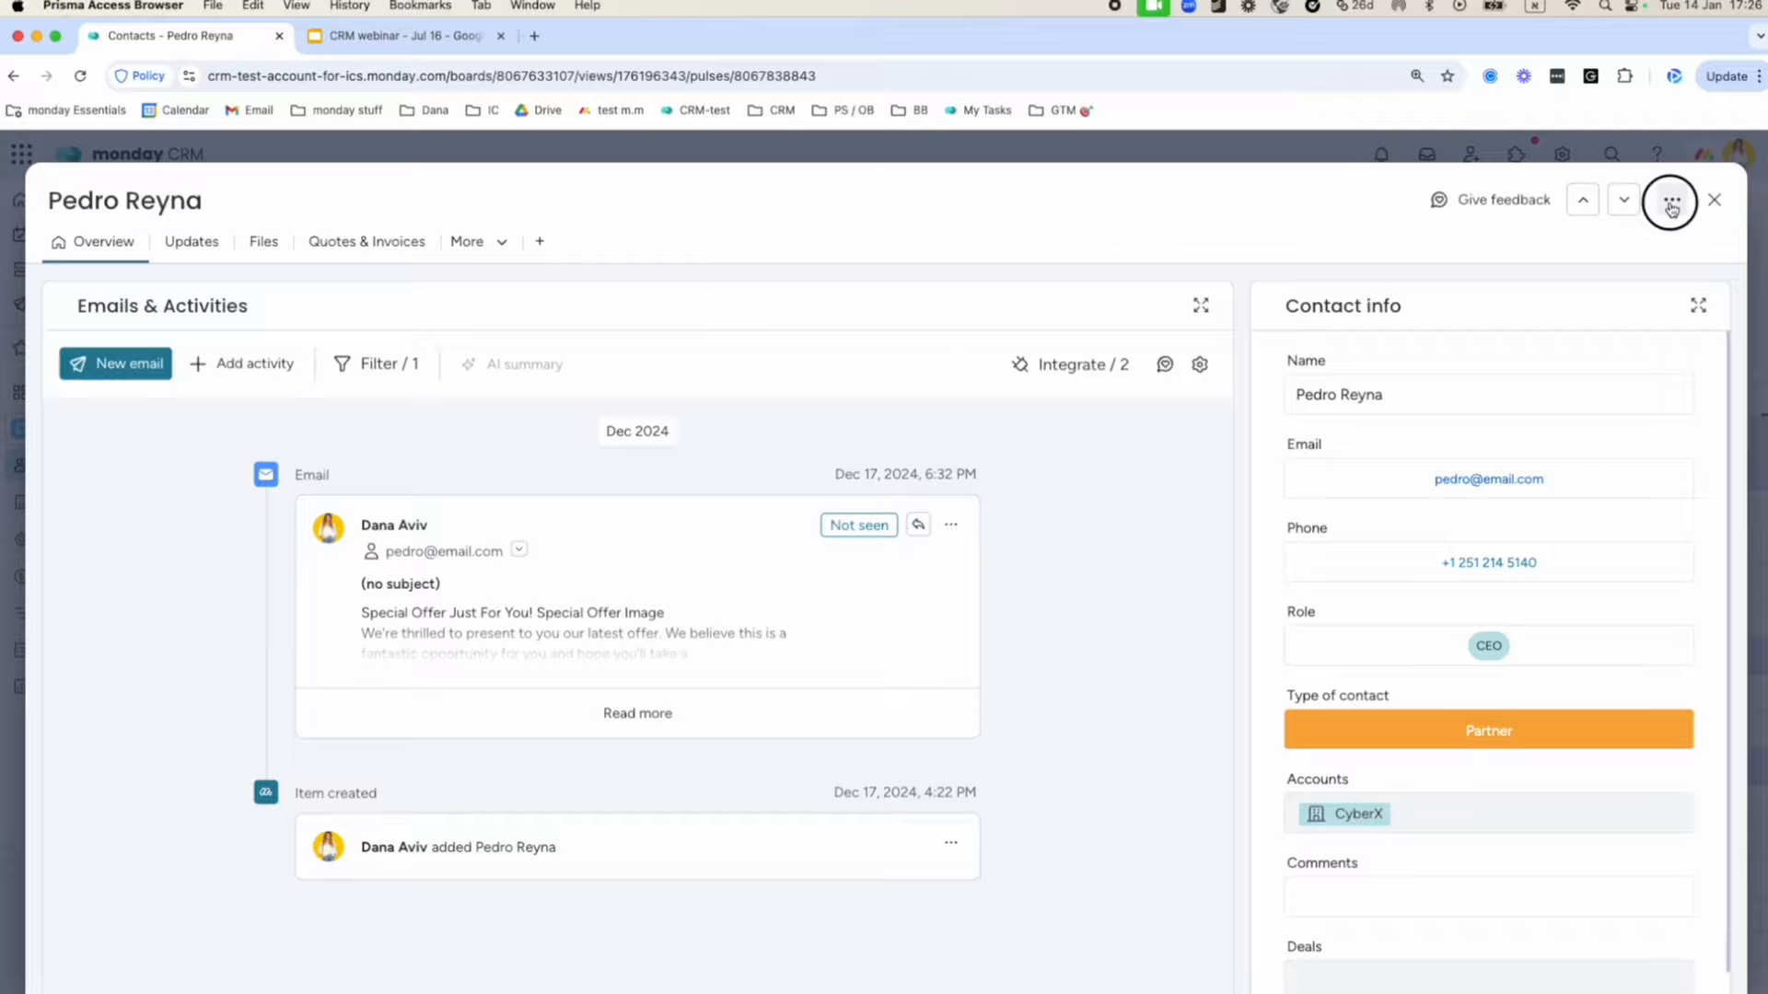
Enter layout editing, move the Emails & Activities widget, and browse the Widgets Center without adding anything.
{"action": "left_click", "coordinate": [1571, 247]}
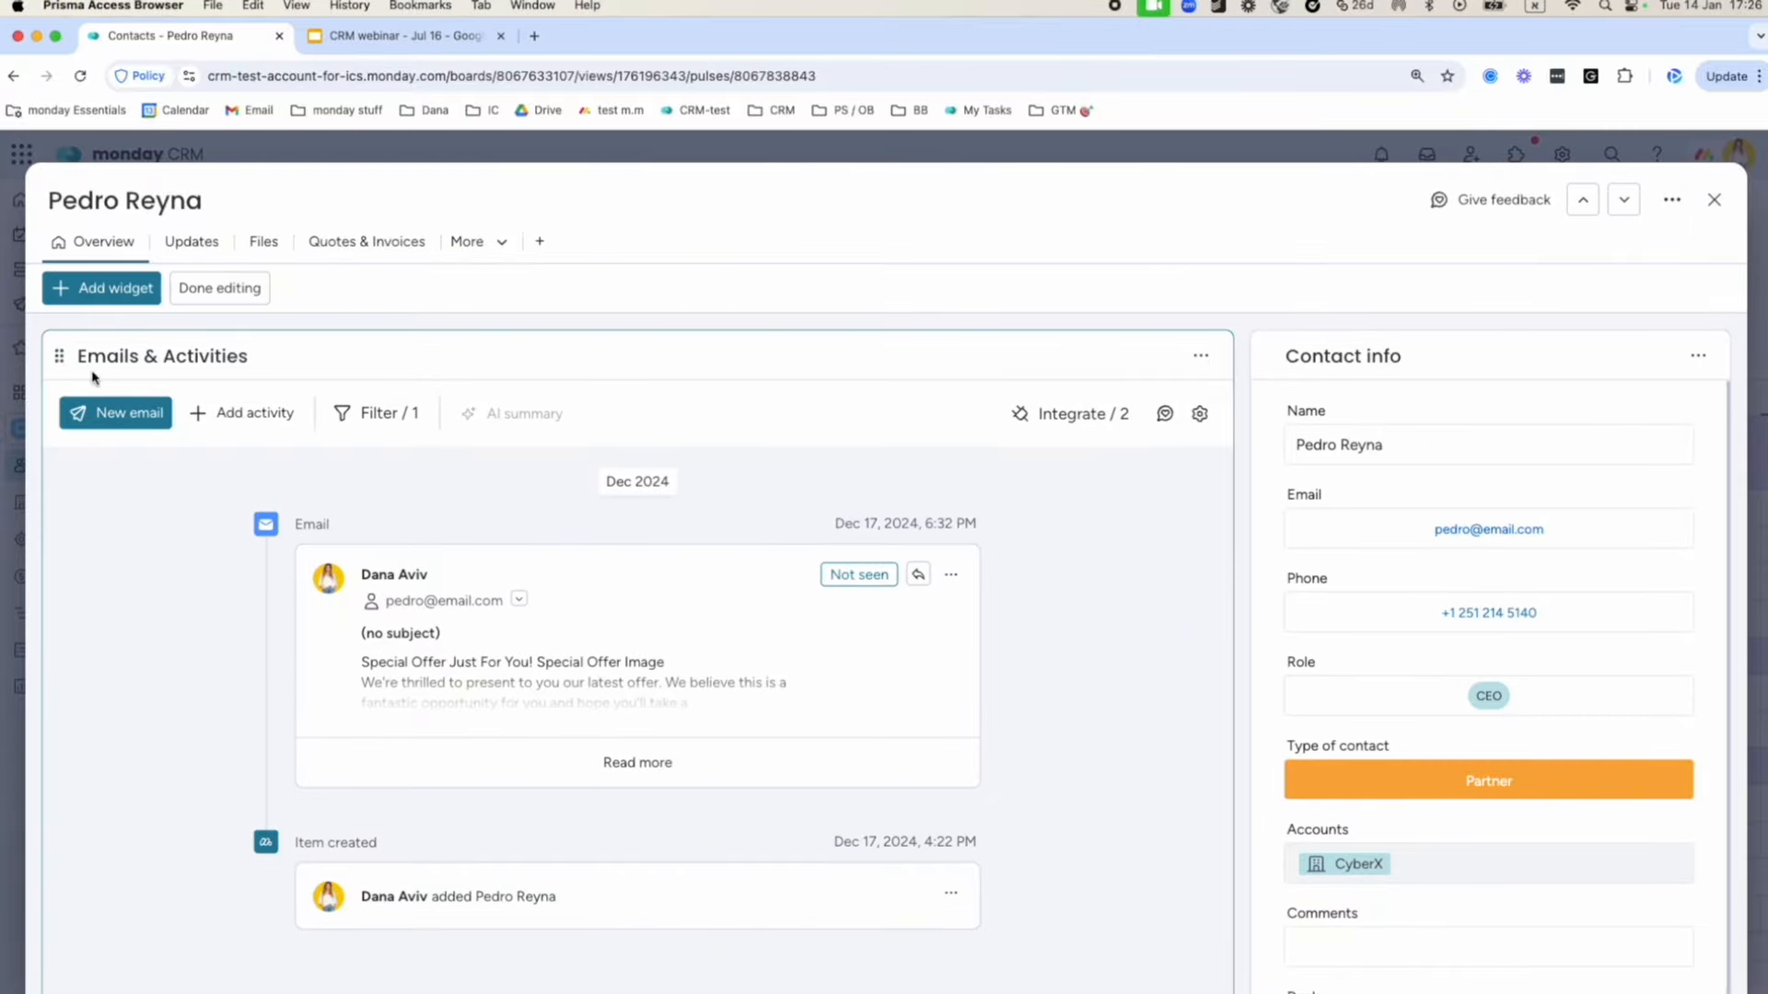
{"action": "left_click_drag", "start_coordinate": [134, 378], "coordinate": [83, 387]}
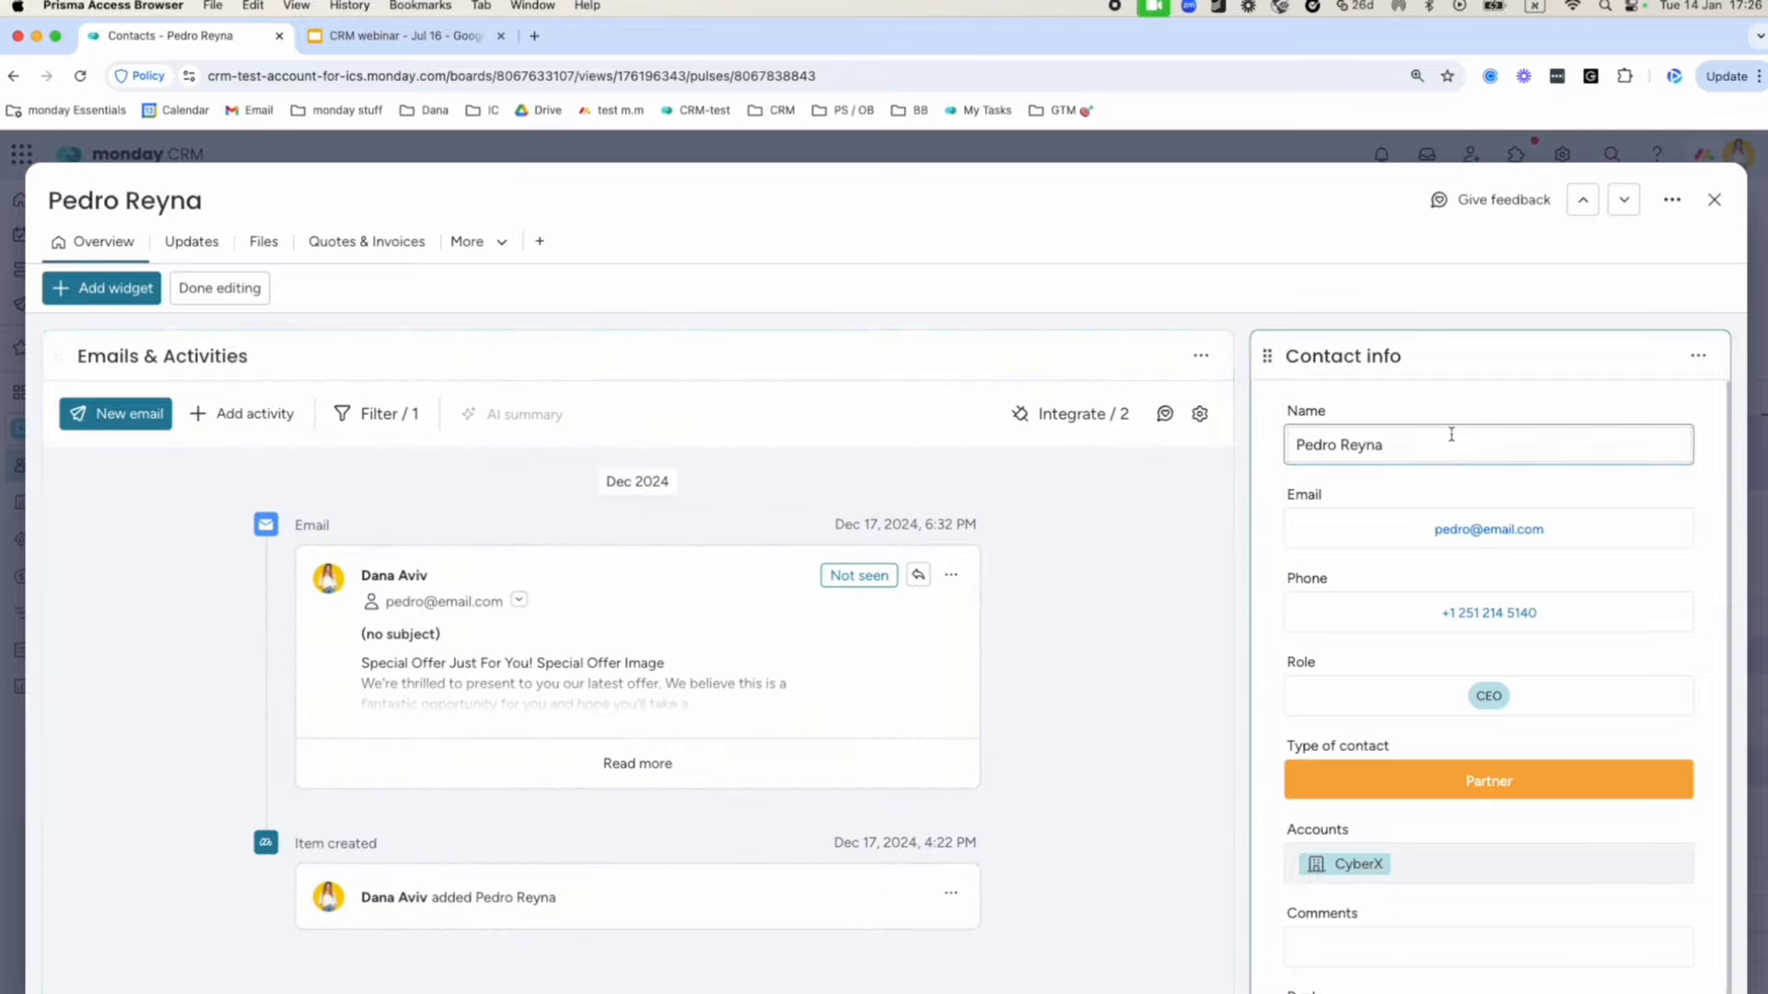
{"action": "left_click", "coordinate": [127, 289]}
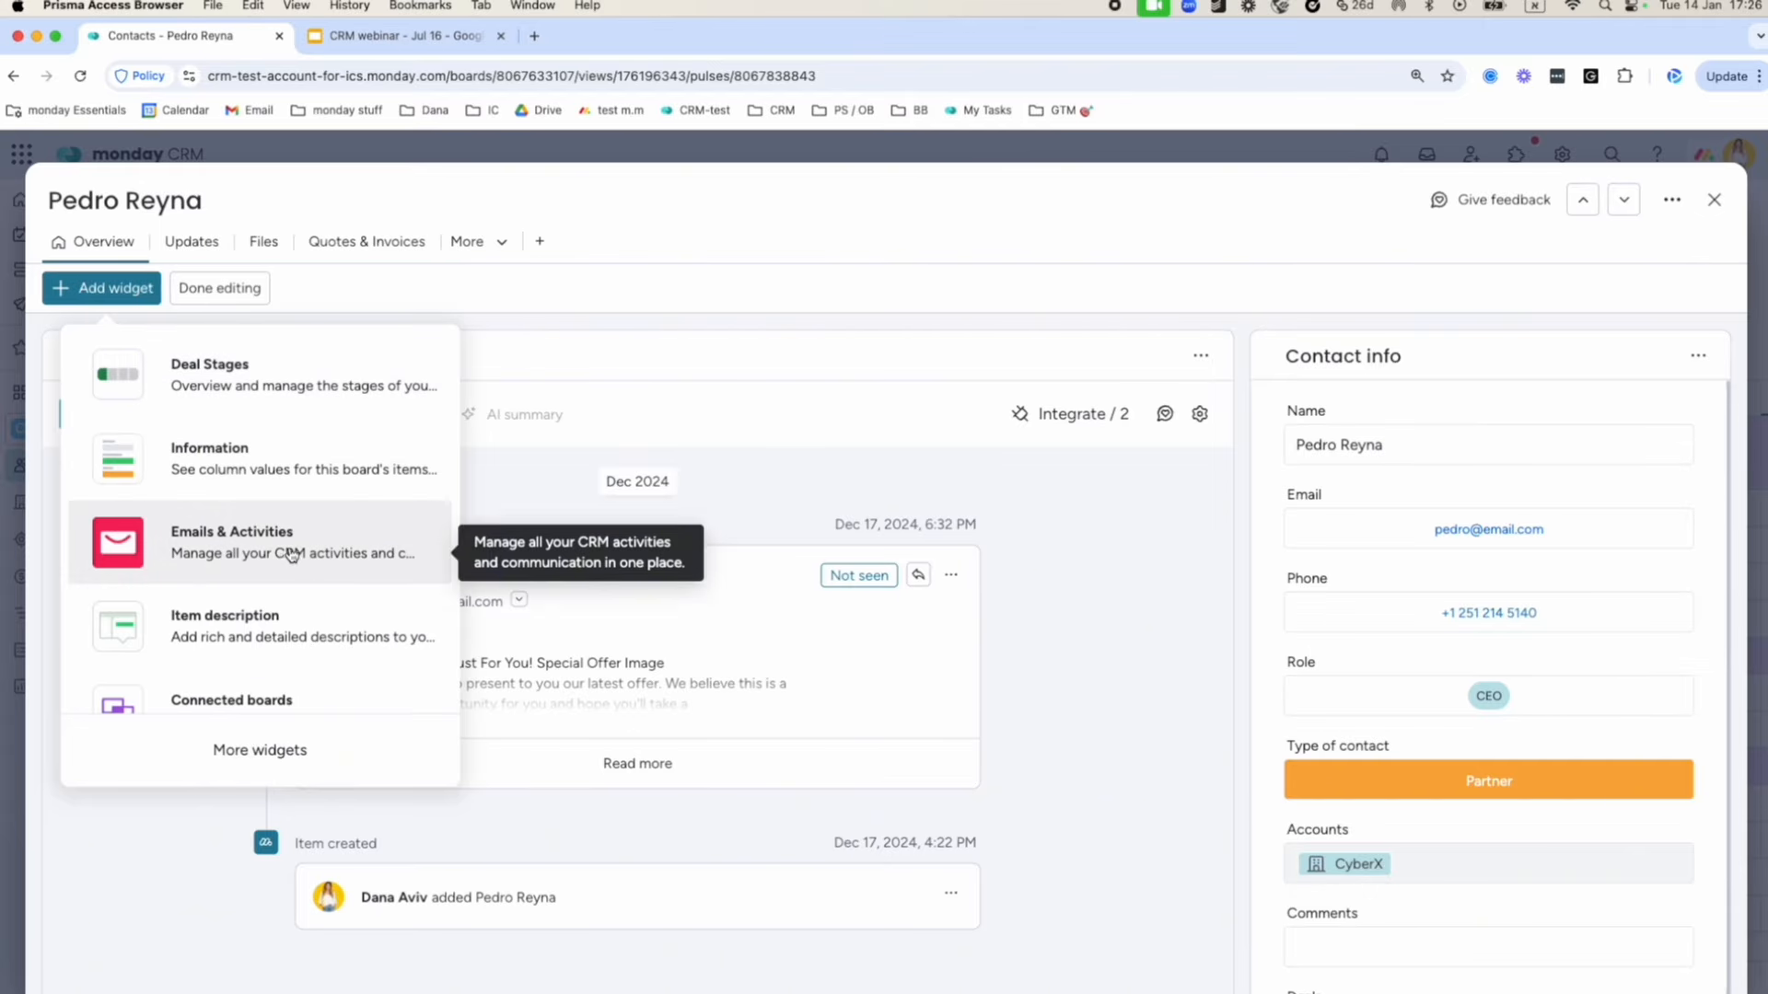
{"action": "scroll", "coordinate": [290, 552], "scroll_direction": "down", "scroll_amount": 2}
{"action": "scroll", "coordinate": [190, 530], "scroll_direction": "down", "scroll_amount": 1}
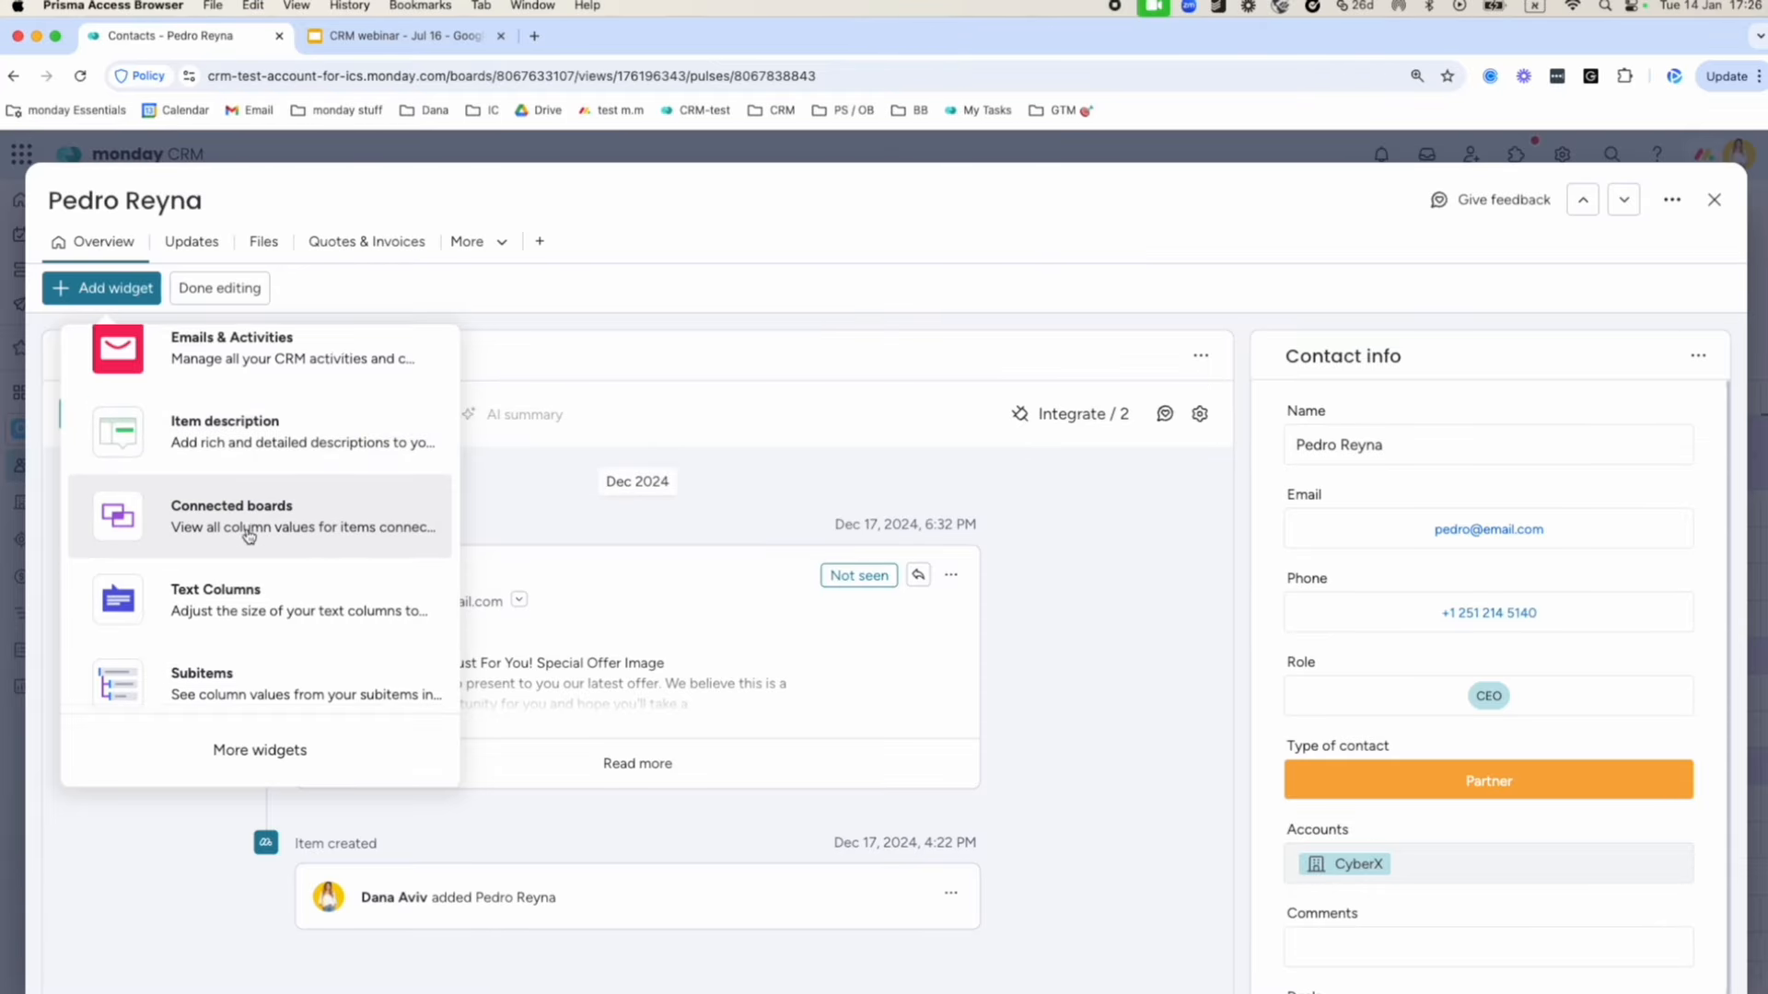
{"action": "scroll", "coordinate": [304, 692], "scroll_direction": "down", "scroll_amount": 2}
{"action": "left_click", "coordinate": [255, 753]}
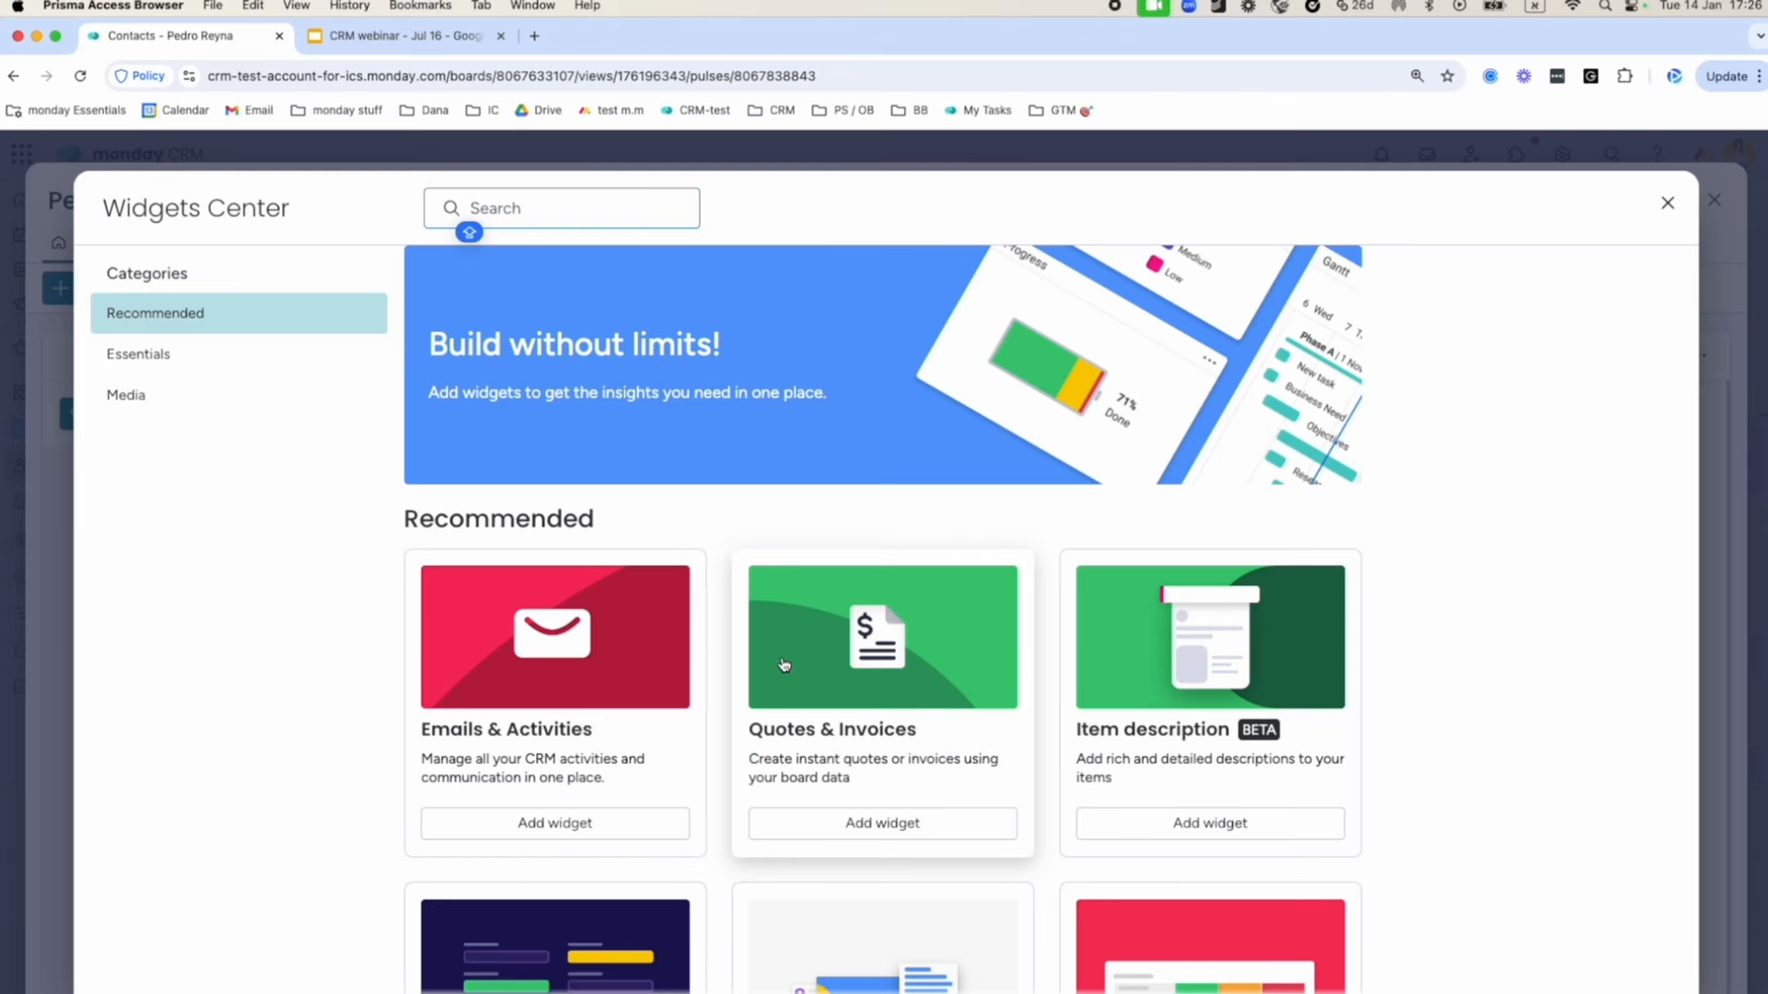
{"action": "scroll", "coordinate": [782, 659], "scroll_direction": "down", "scroll_amount": 4}
{"action": "scroll", "coordinate": [782, 659], "scroll_direction": "down", "scroll_amount": 5}
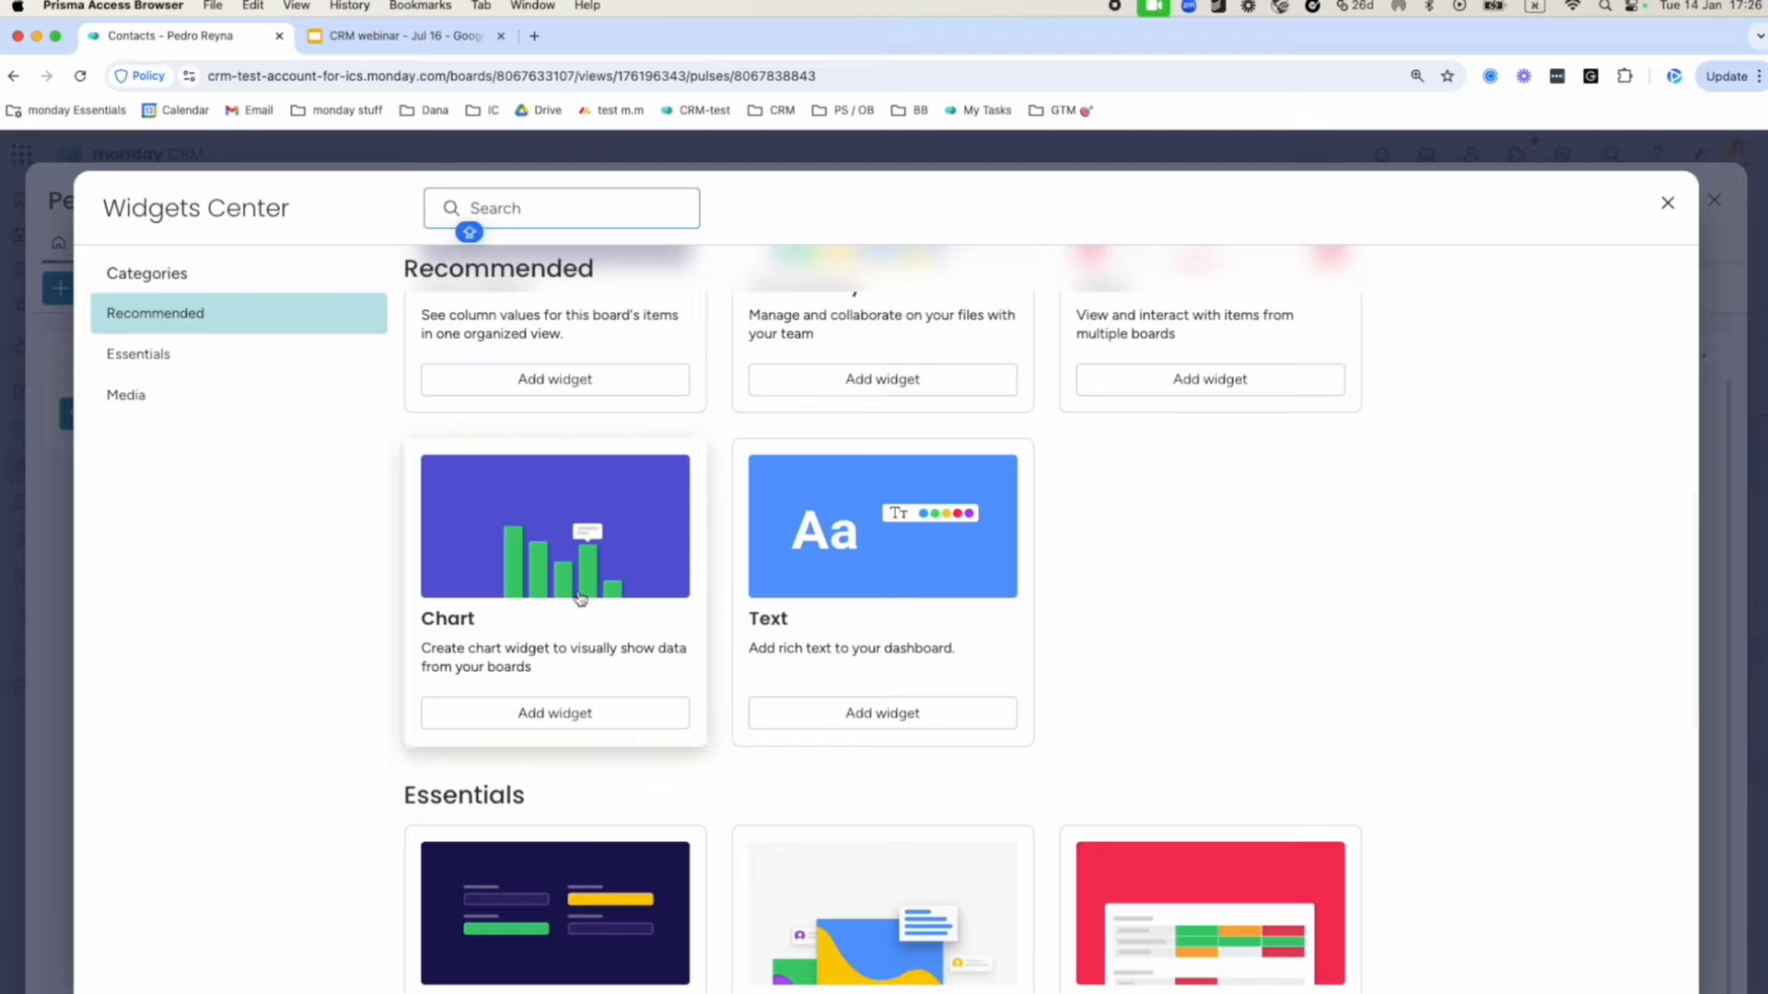
{"action": "scroll", "coordinate": [491, 617], "scroll_direction": "down", "scroll_amount": 5}
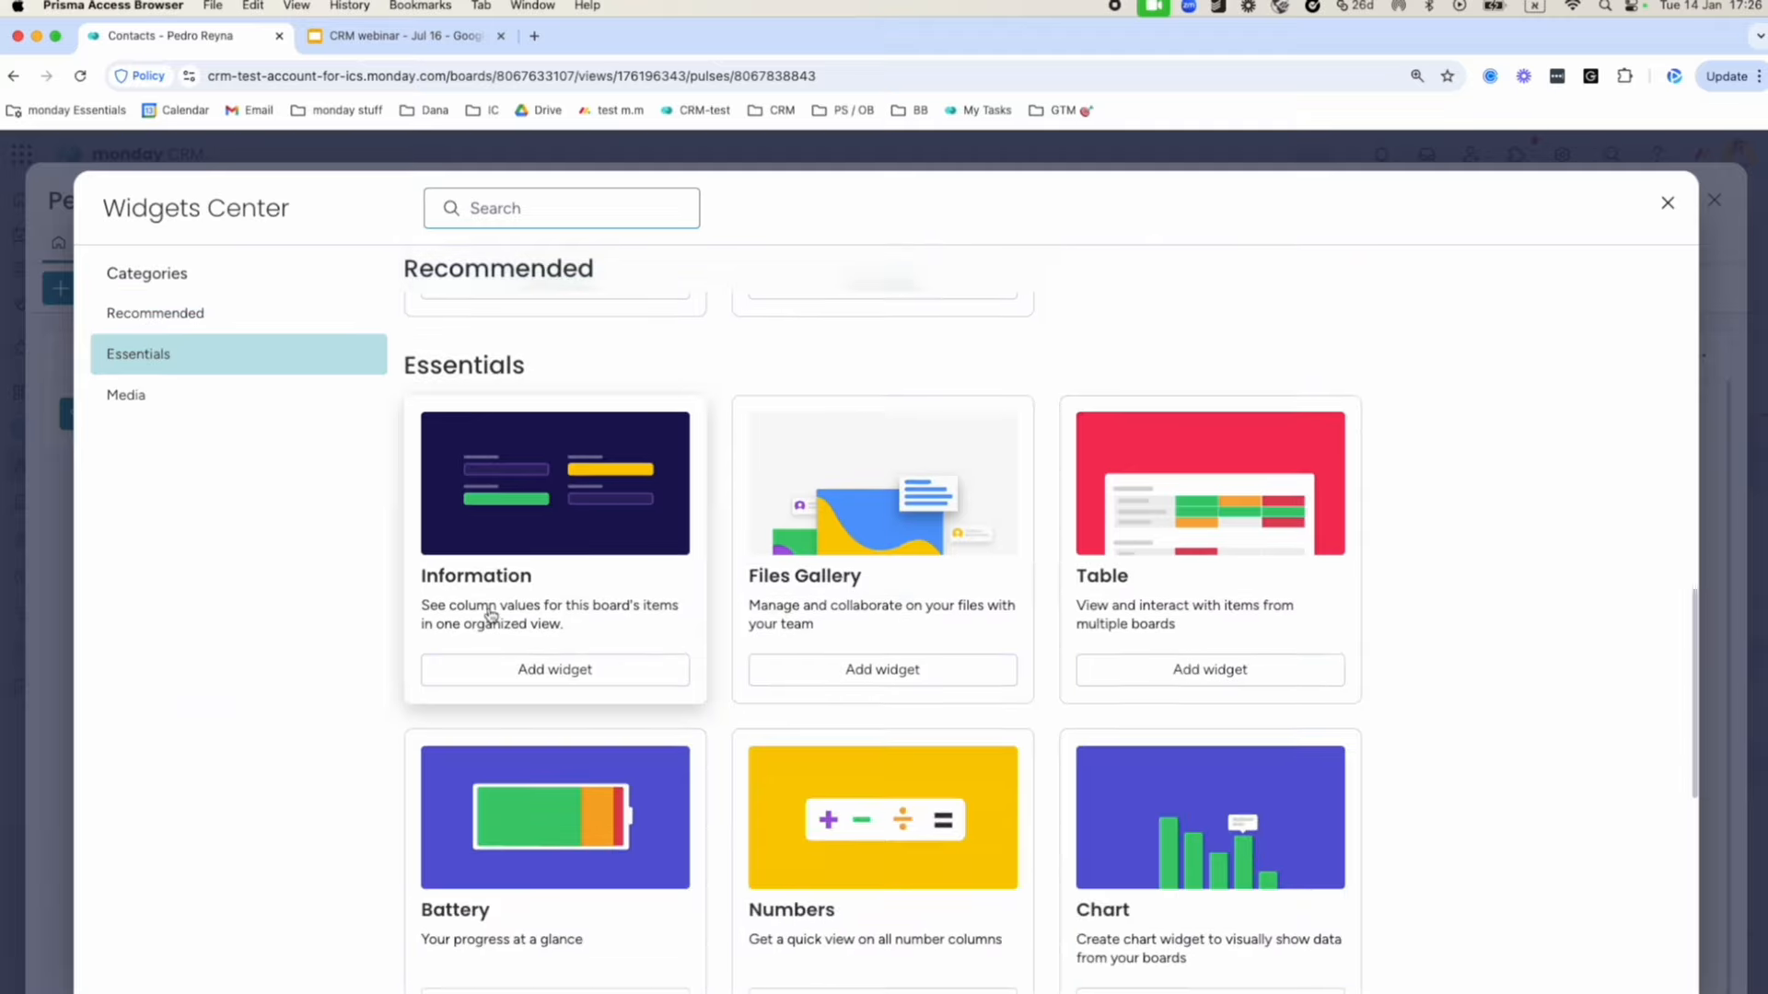
{"action": "left_click", "coordinate": [1670, 205]}
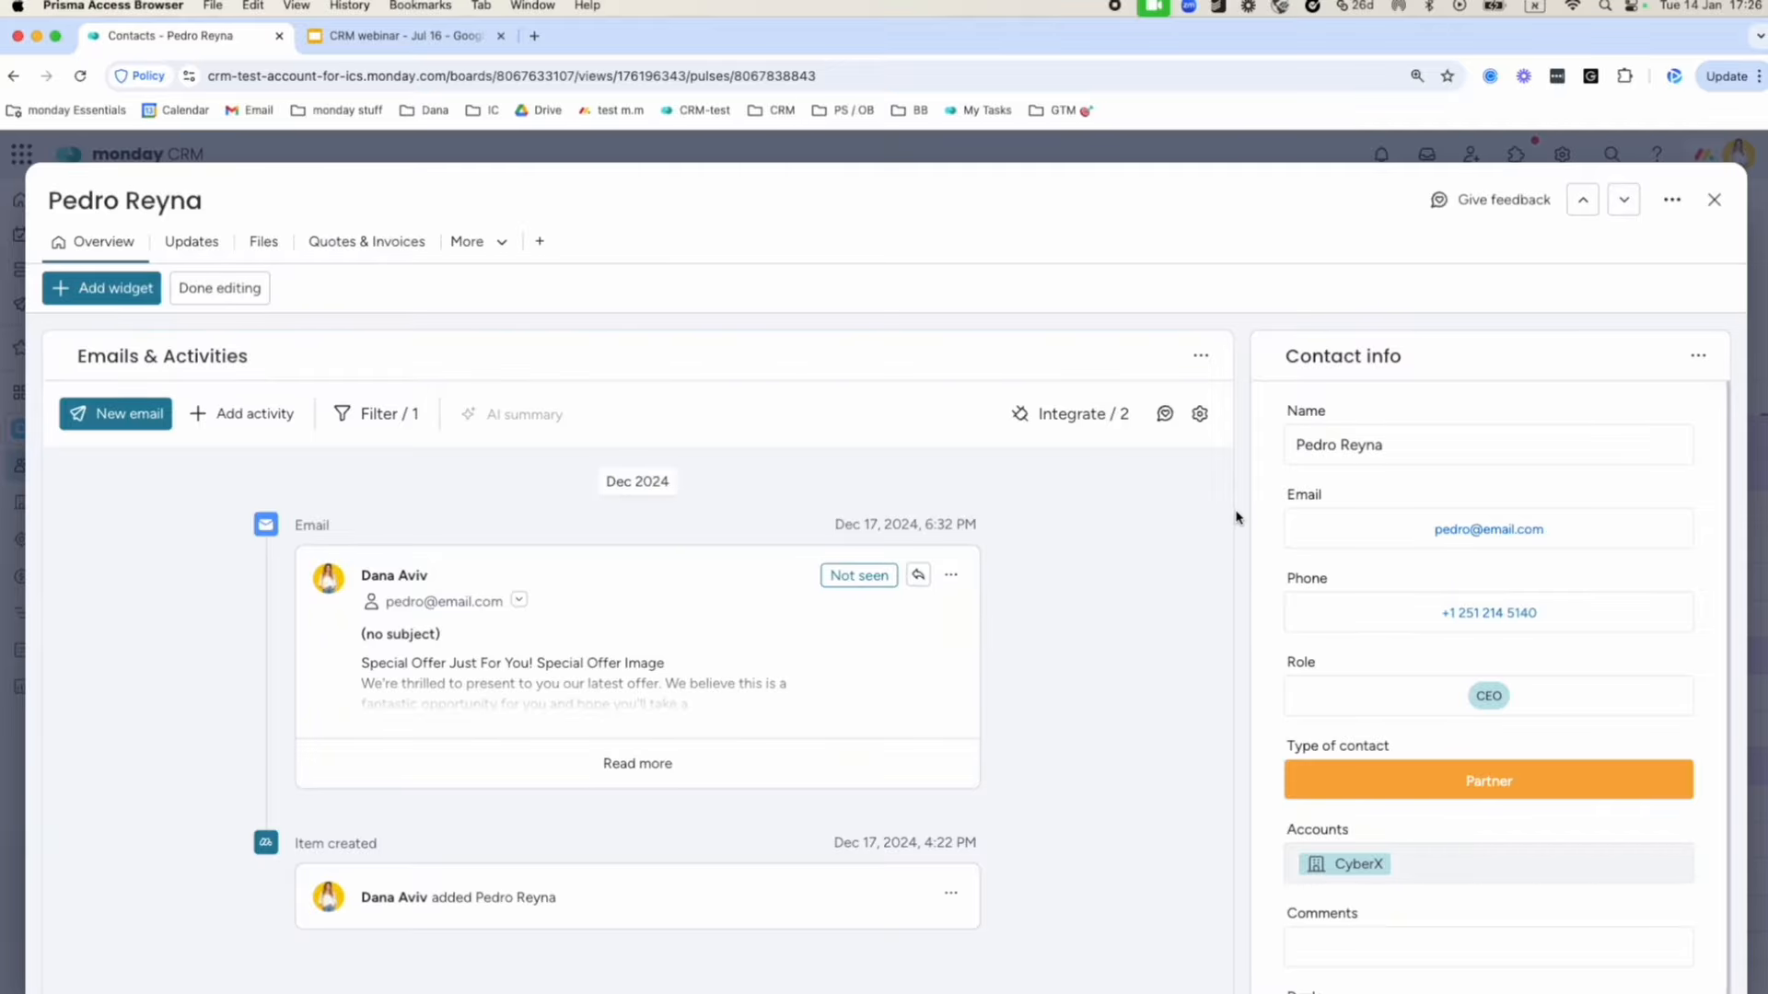
{"action": "left_click", "coordinate": [219, 288]}
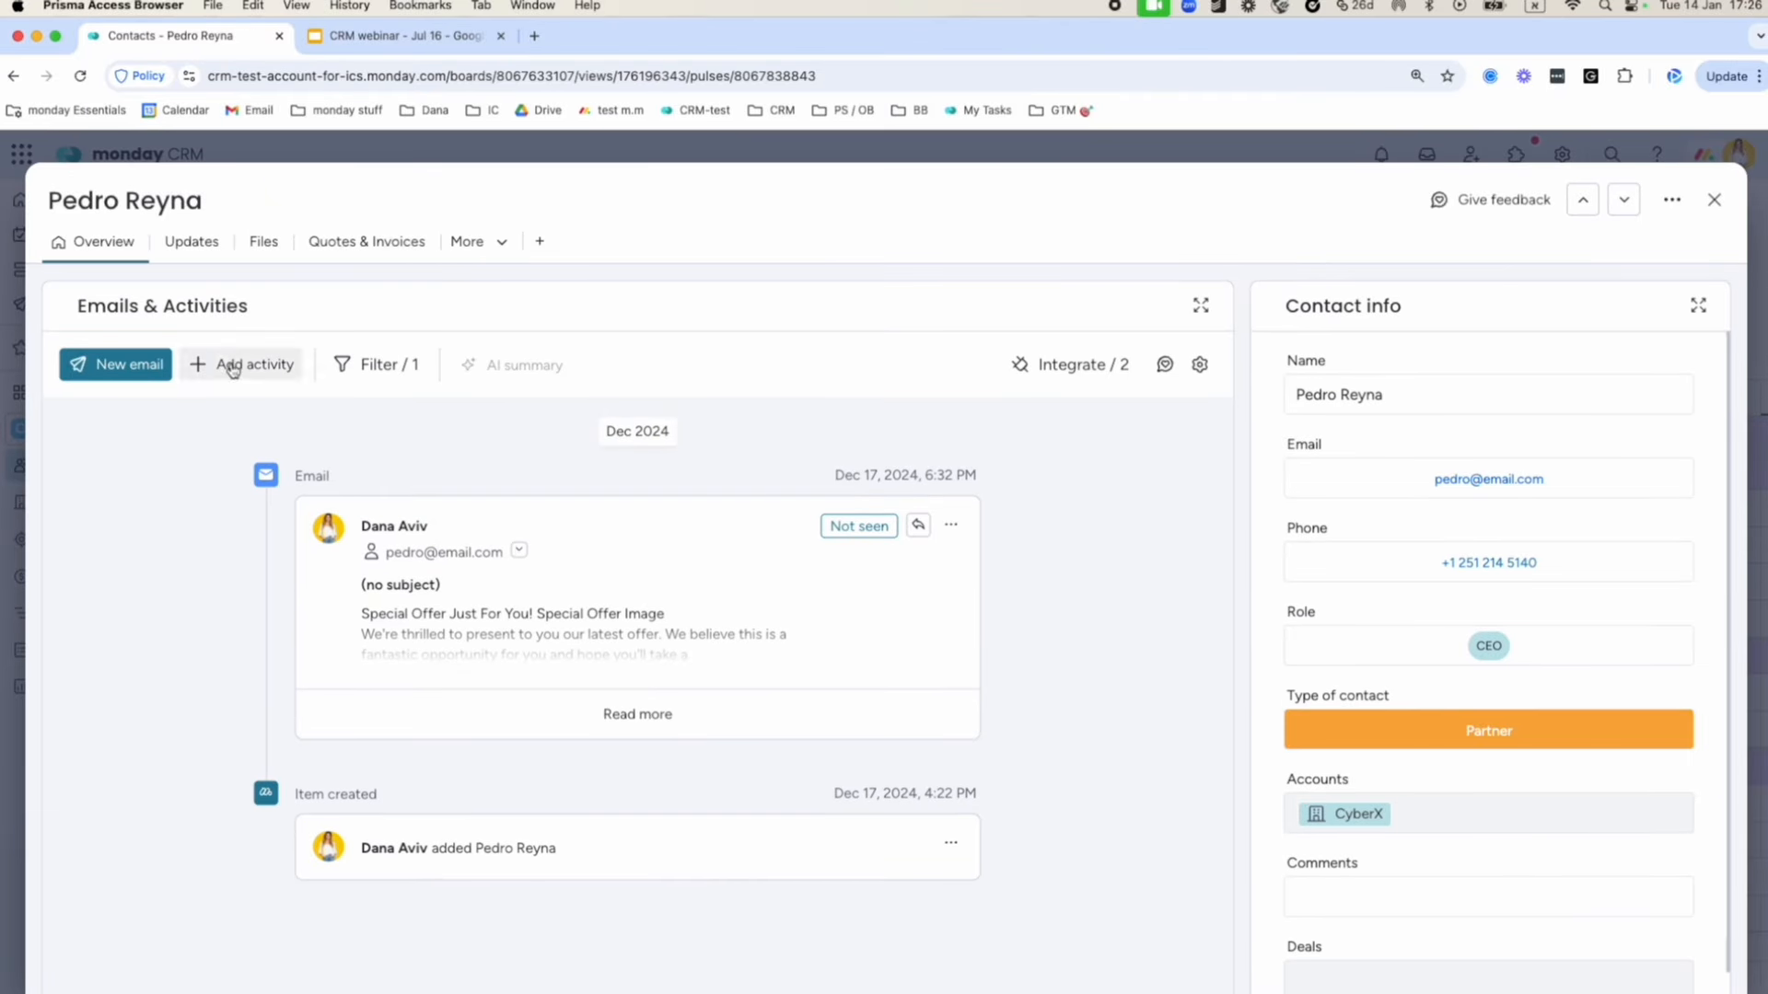
{"action": "scroll", "coordinate": [1480, 726], "scroll_direction": "down", "scroll_amount": 2}
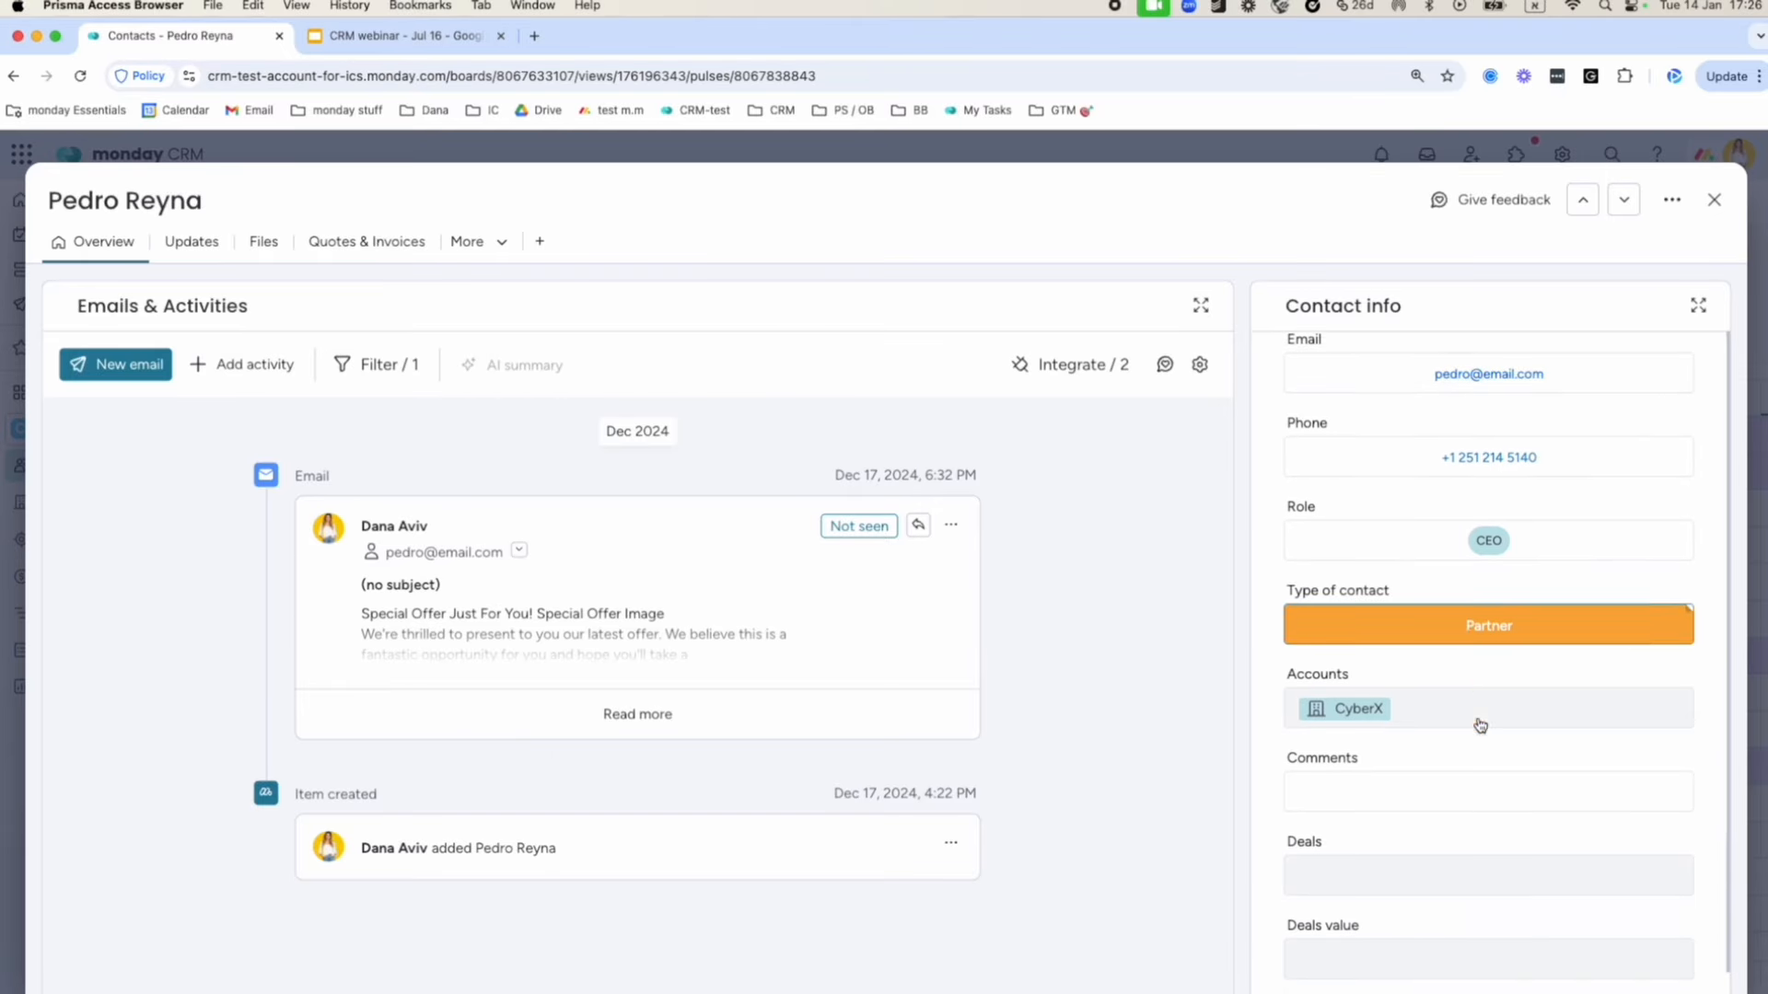
{"action": "scroll", "coordinate": [1551, 710], "scroll_direction": "down", "scroll_amount": 10}
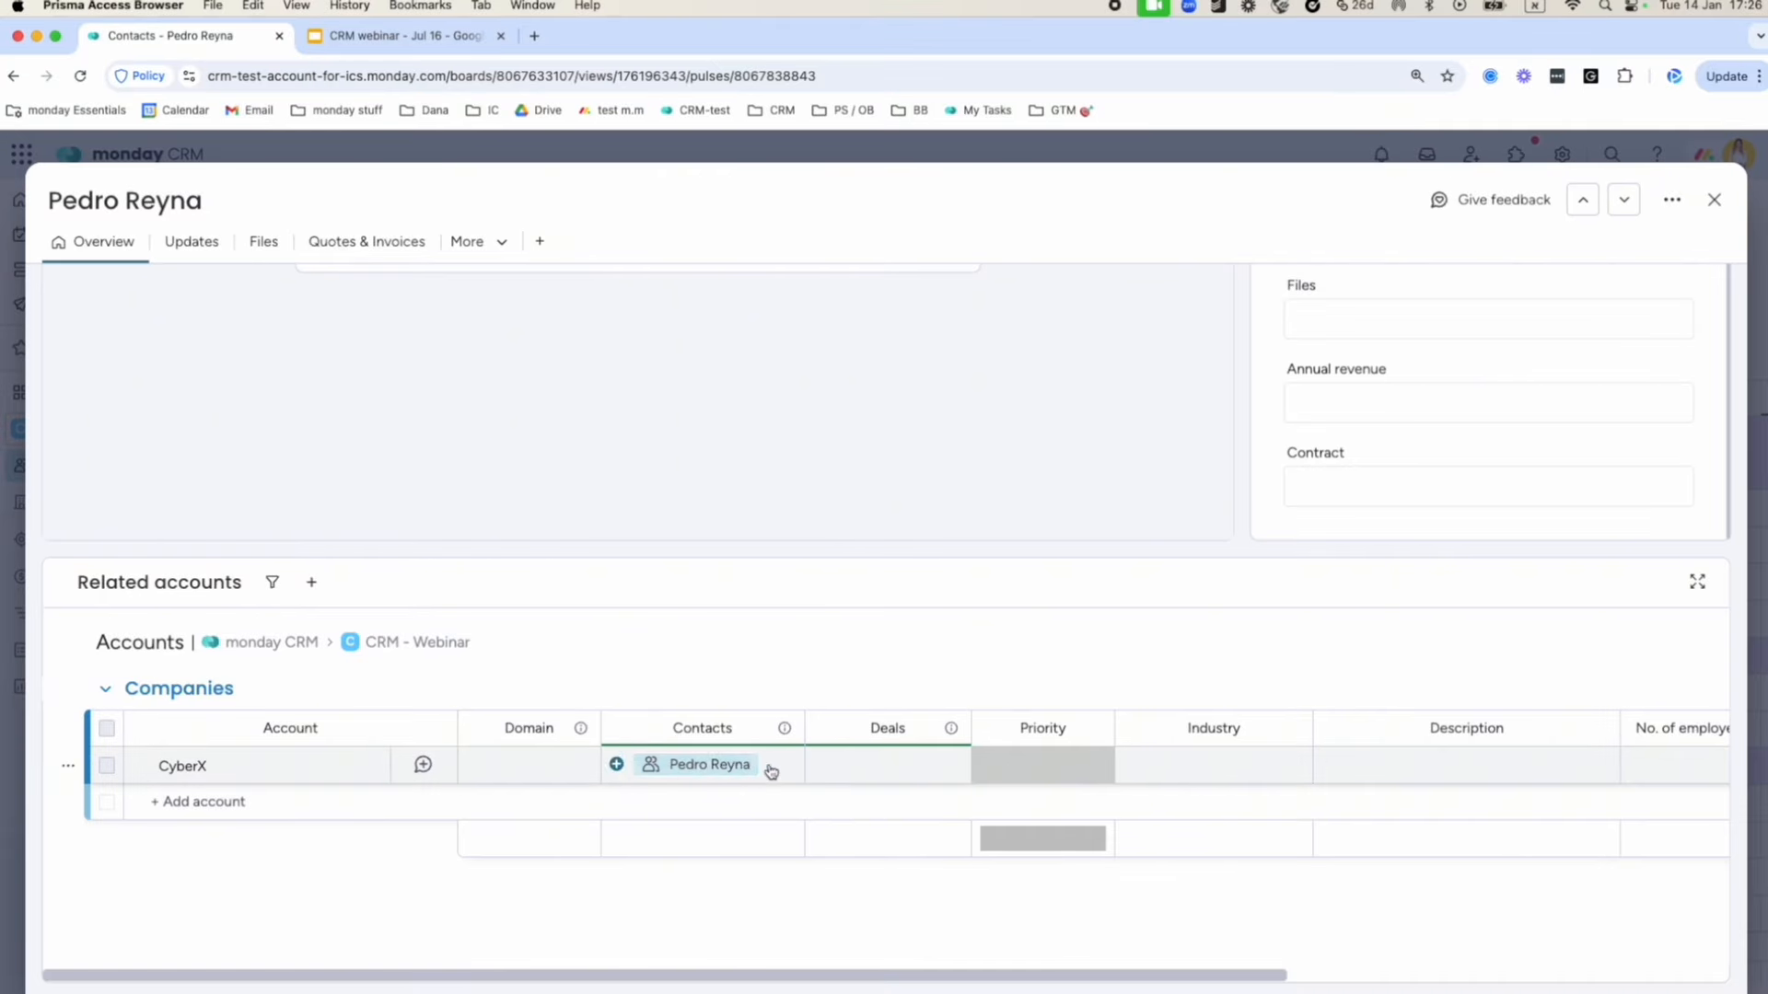
{"action": "scroll", "coordinate": [772, 772], "scroll_direction": "right", "scroll_amount": 4}
{"action": "scroll", "coordinate": [805, 774], "scroll_direction": "left", "scroll_amount": 4}
{"action": "scroll", "coordinate": [806, 772], "scroll_direction": "up", "scroll_amount": 5}
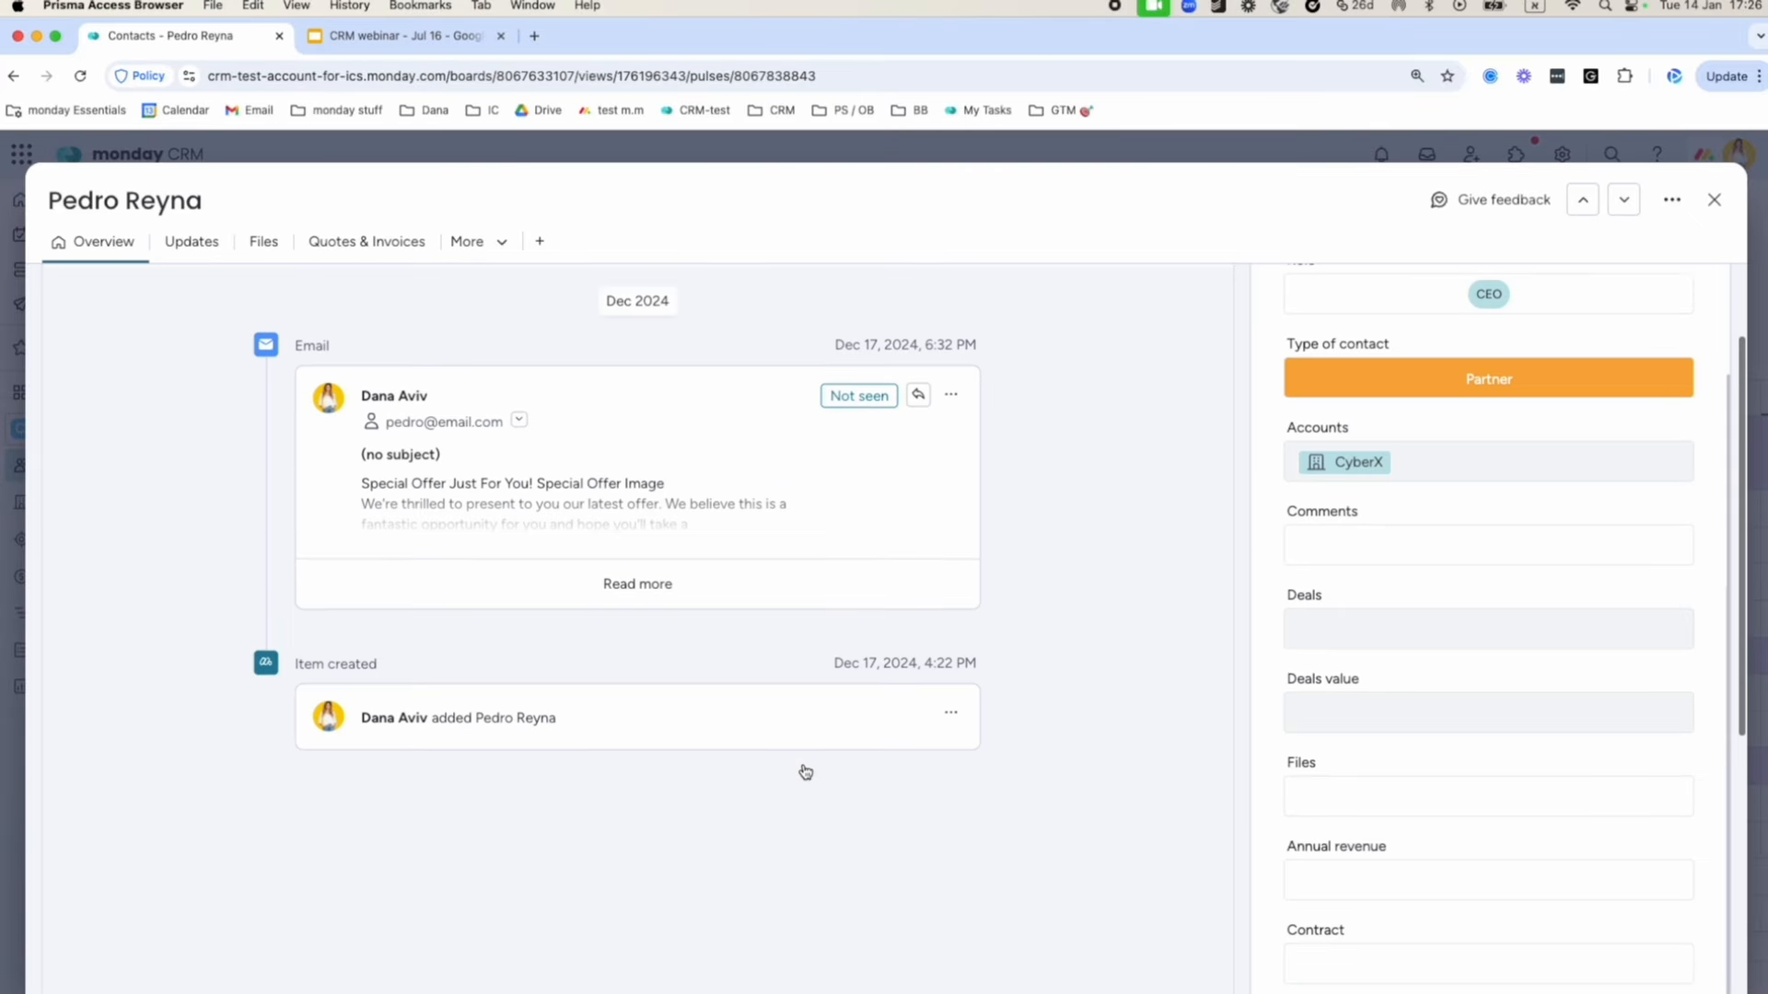
{"action": "scroll", "coordinate": [806, 772], "scroll_direction": "up", "scroll_amount": 2}
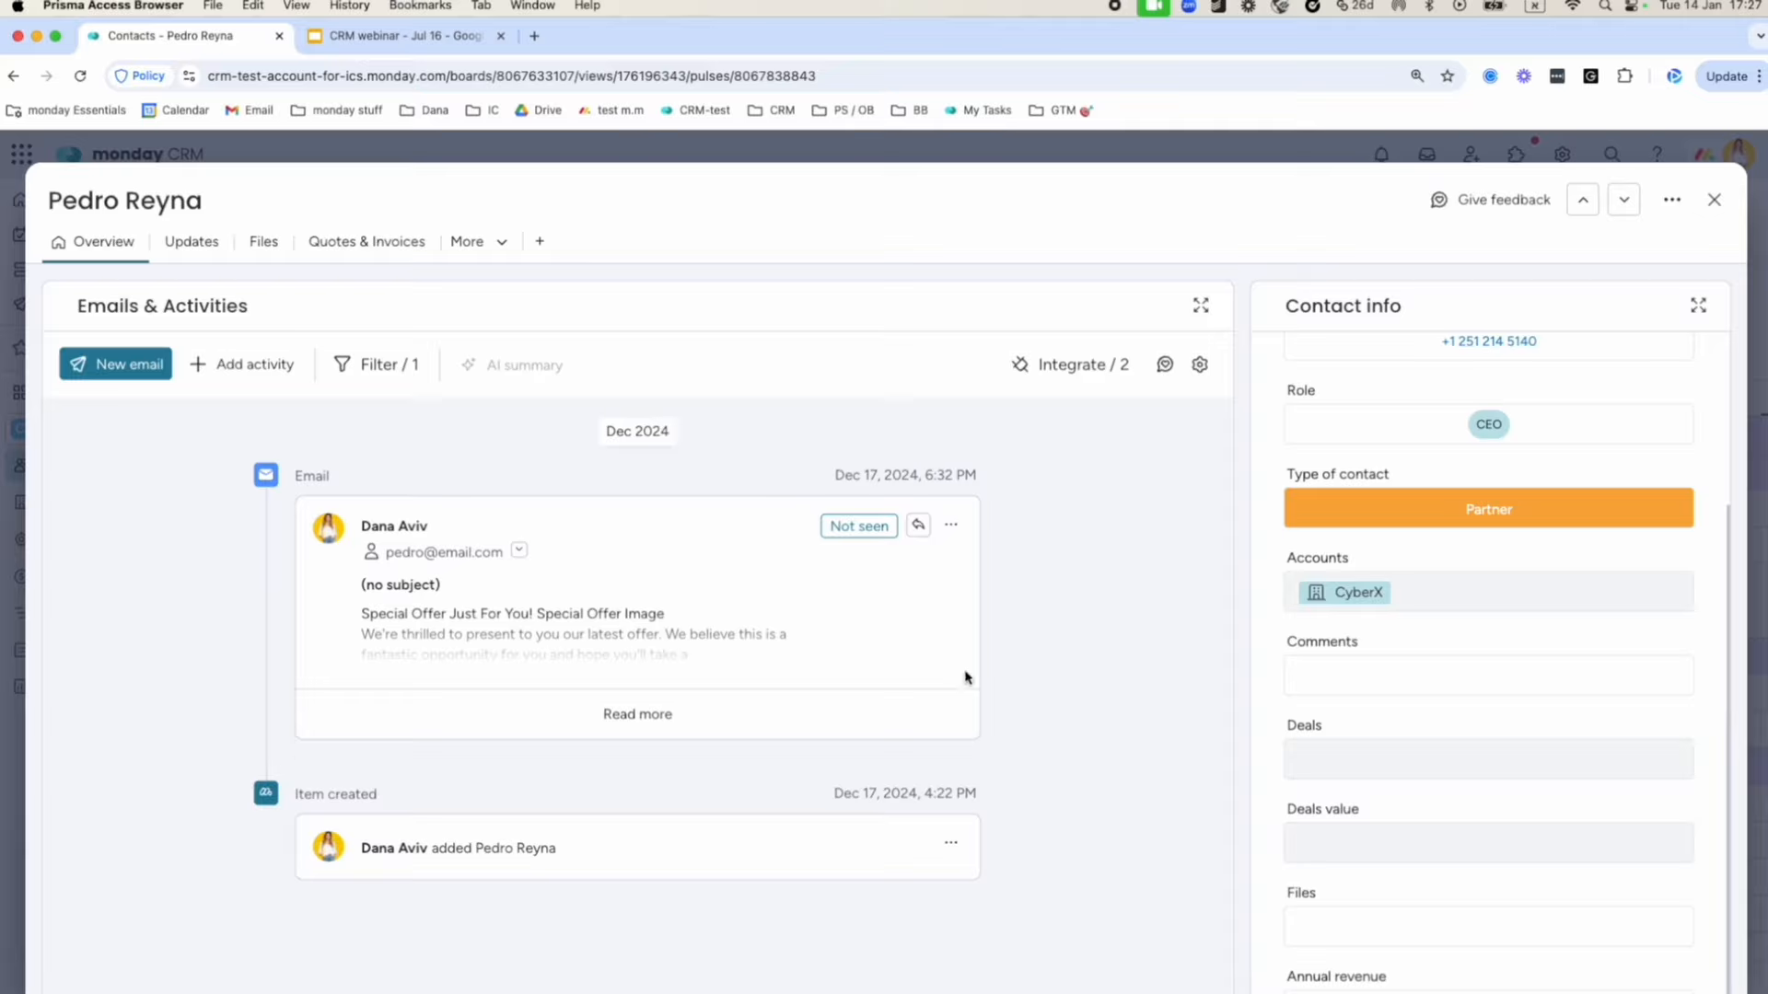
{"action": "scroll", "coordinate": [923, 710], "scroll_direction": "down", "scroll_amount": 2}
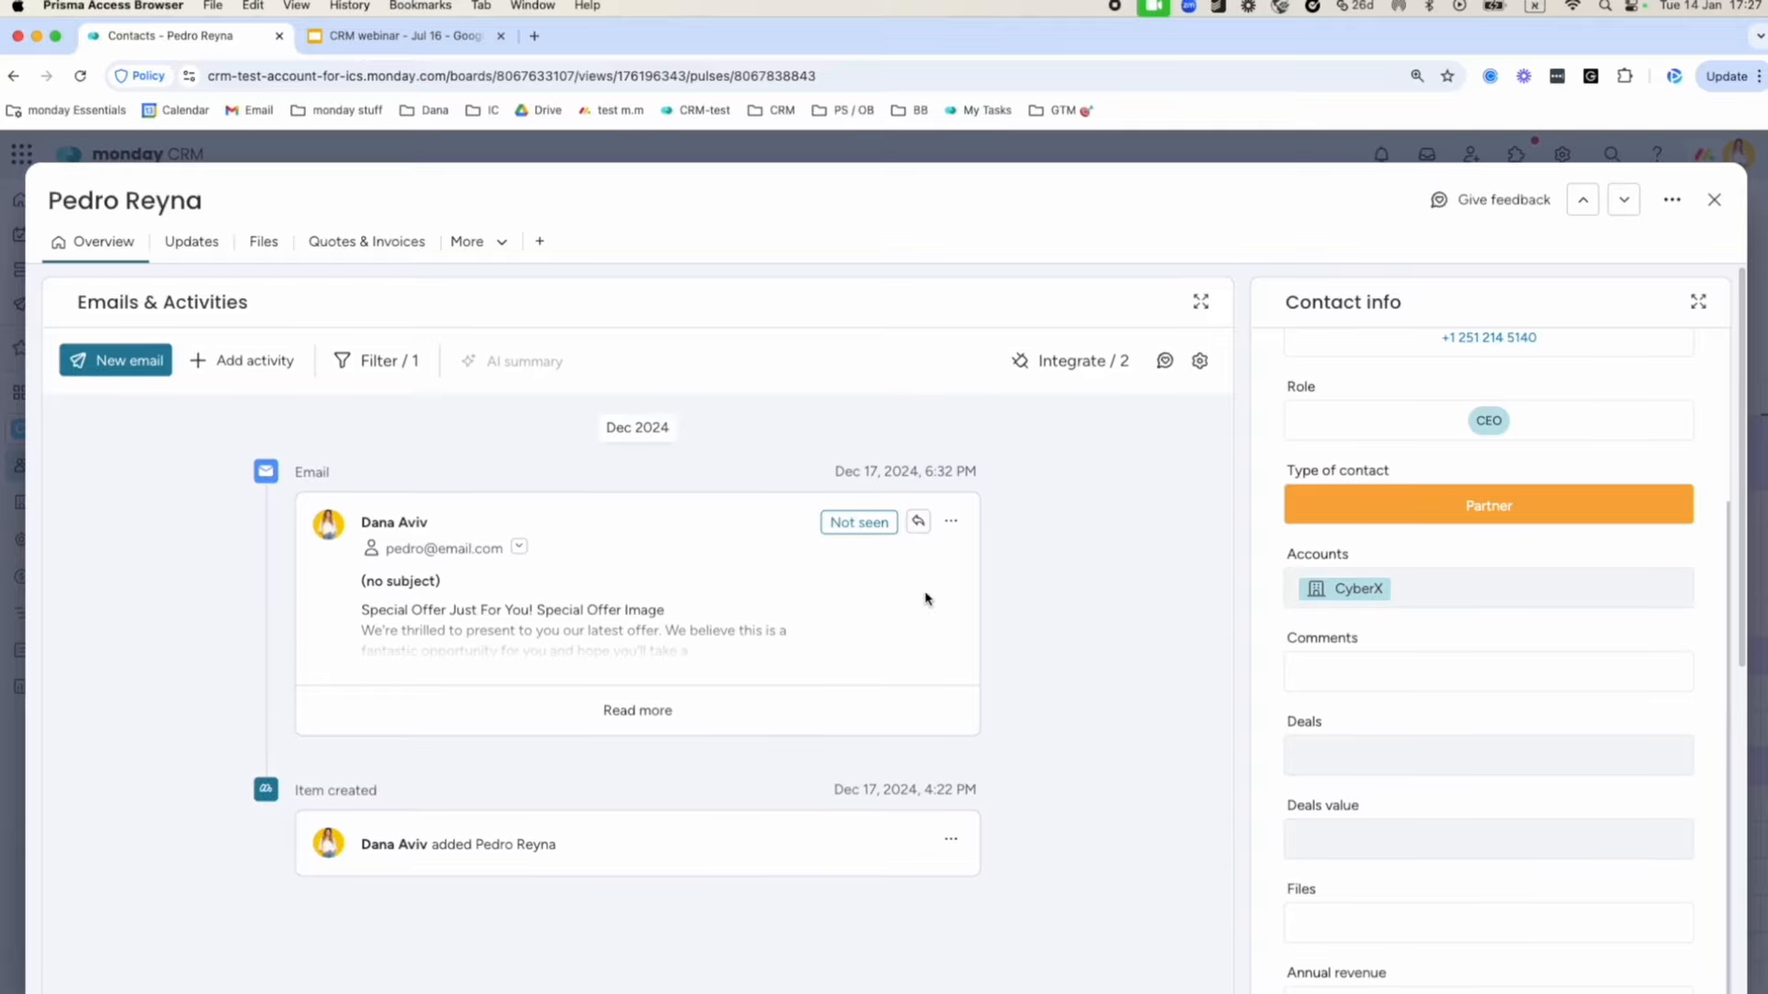
{"action": "left_click", "coordinate": [1060, 367]}
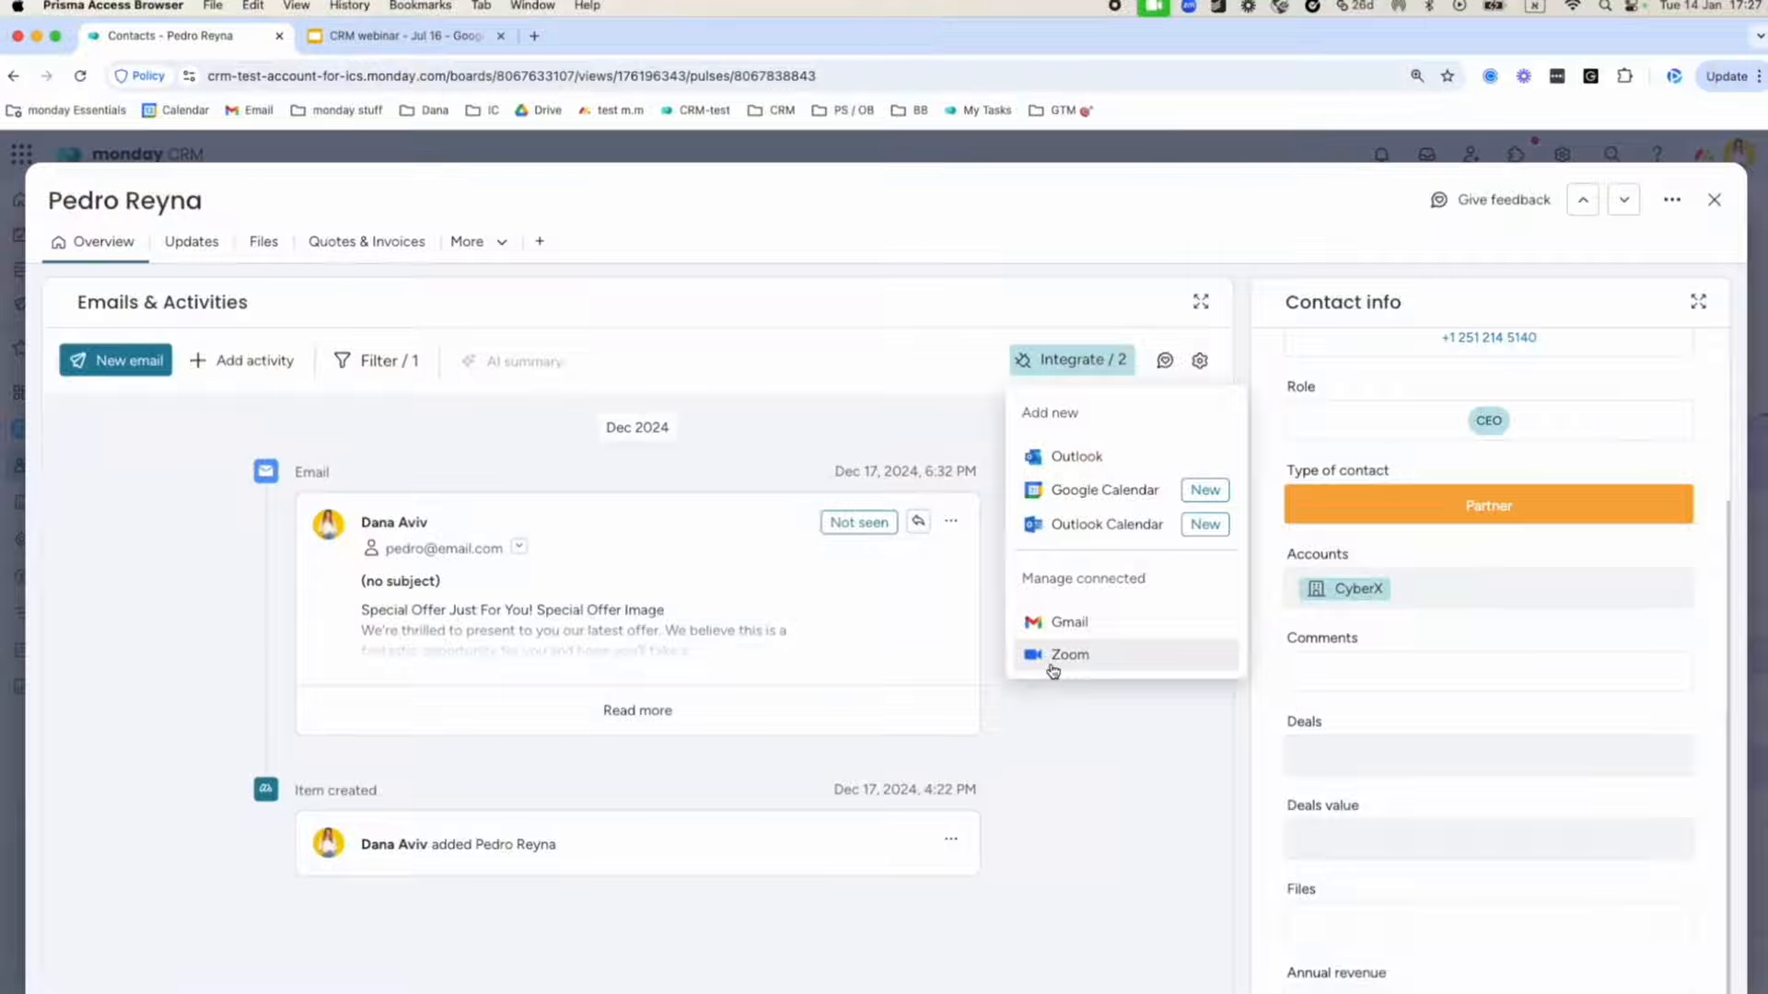
{"action": "left_click", "coordinate": [1046, 710]}
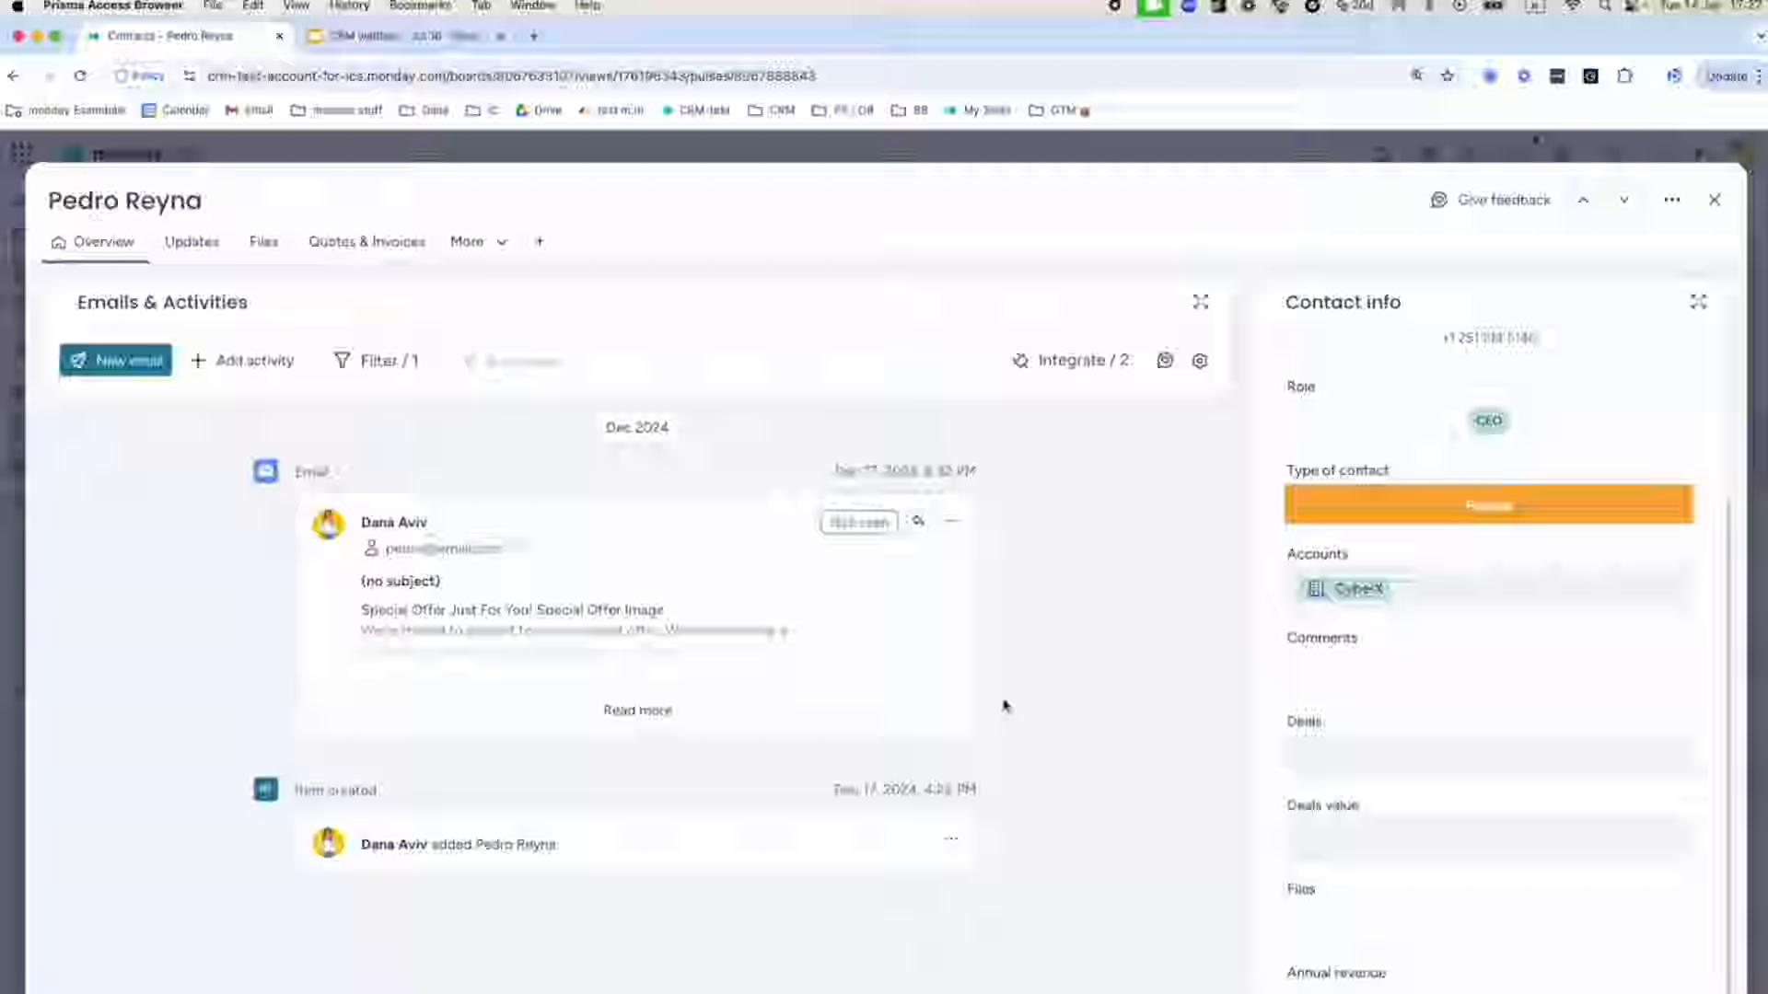
{"action": "scroll", "coordinate": [982, 705], "scroll_direction": "down", "scroll_amount": 1}
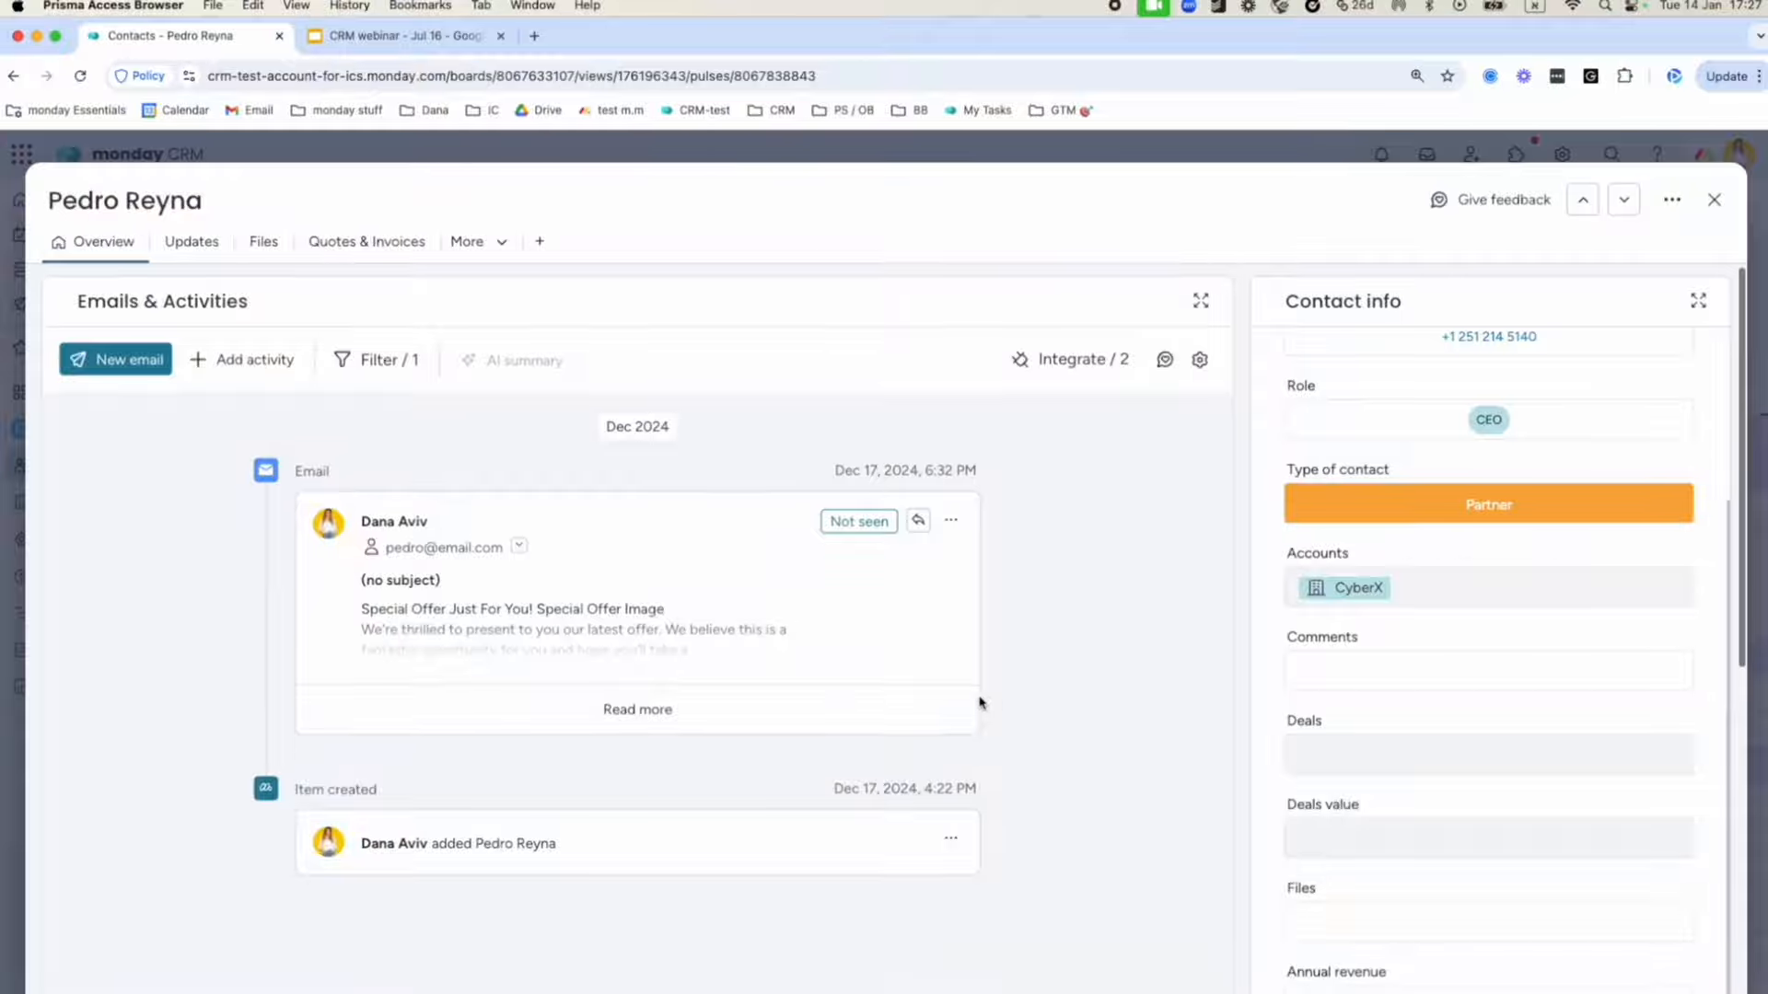
{"action": "scroll", "coordinate": [260, 491], "scroll_direction": "up", "scroll_amount": 1}
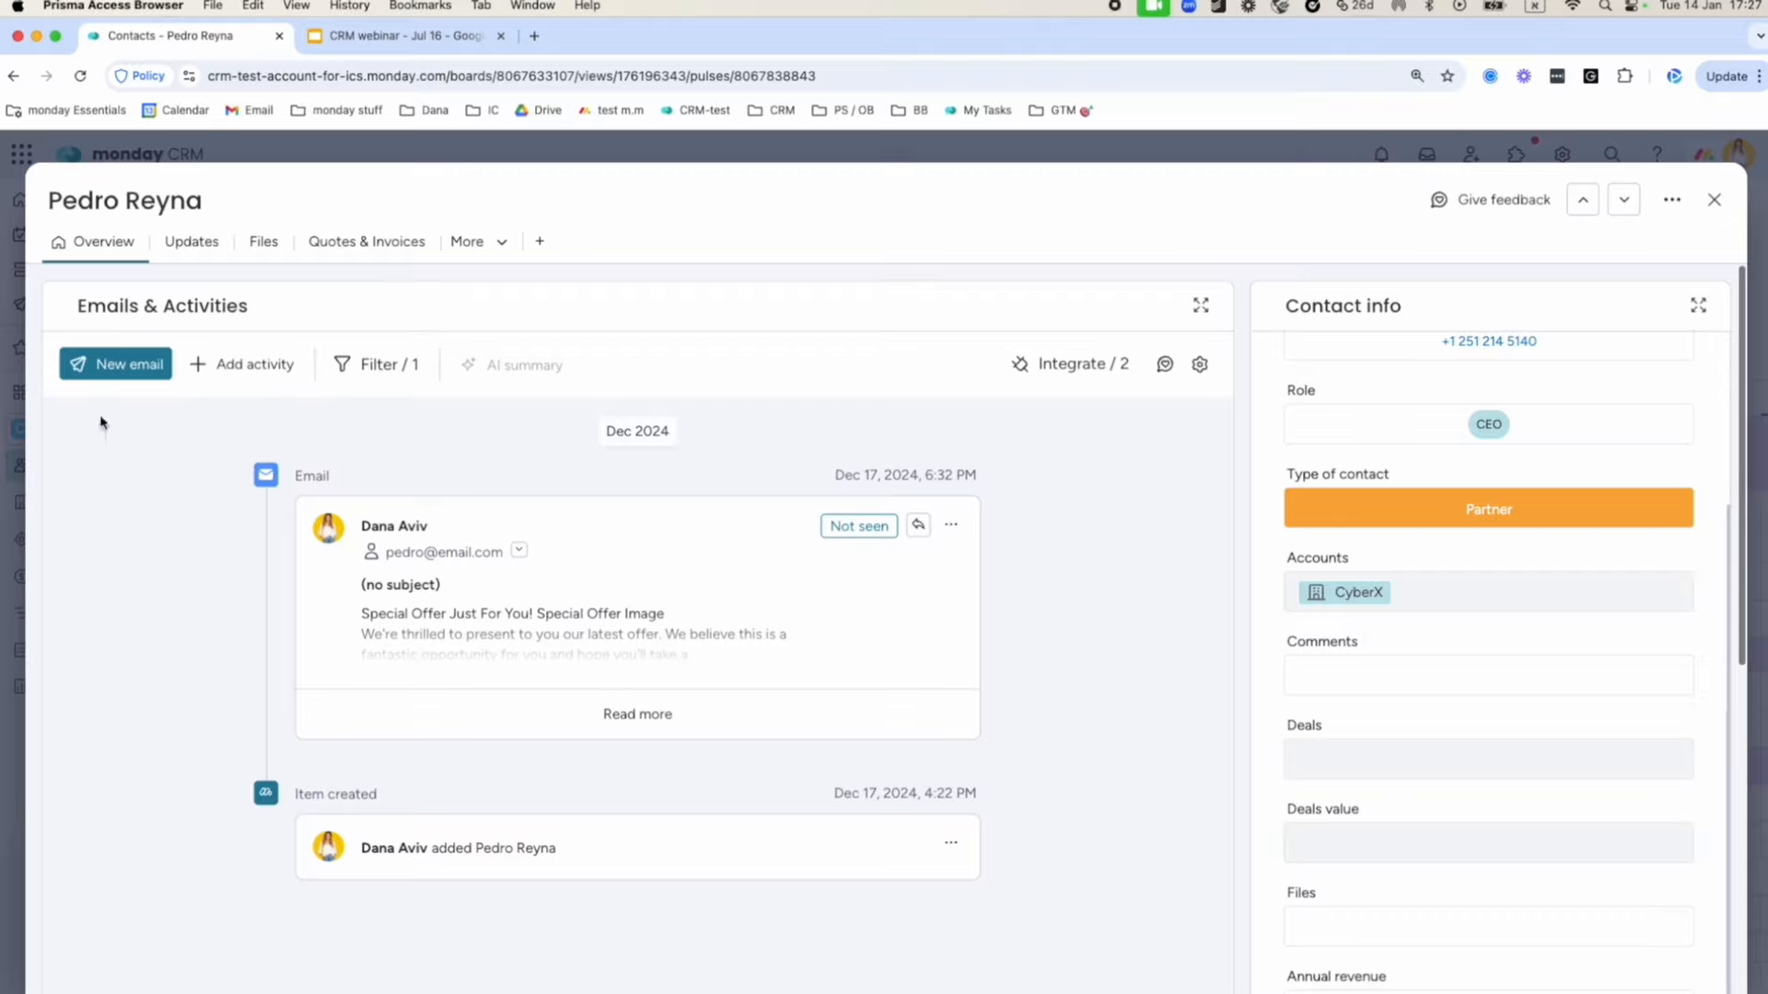
Start a new email to the contact with the subject 'Haven't heard from you'.
{"action": "left_click", "coordinate": [96, 365]}
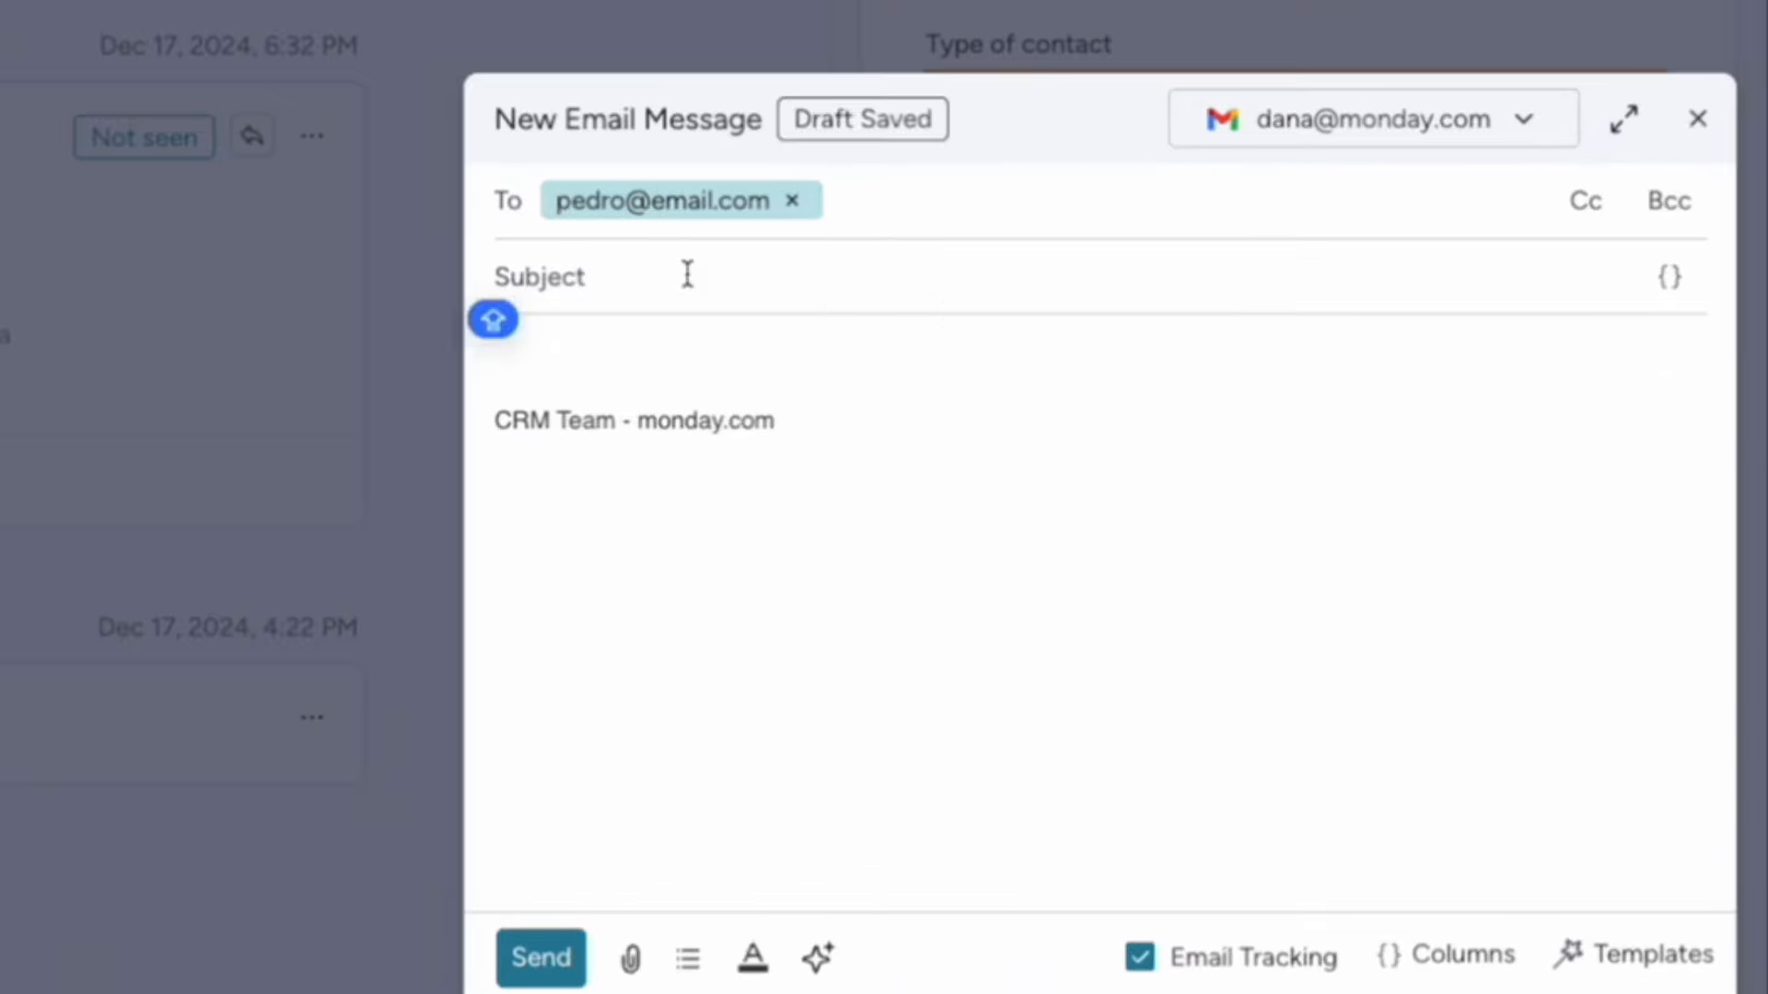
{"action": "type", "text": "H"}
{"action": "key", "text": "BackSpace"}
{"action": "type", "text": "Haven't h"}
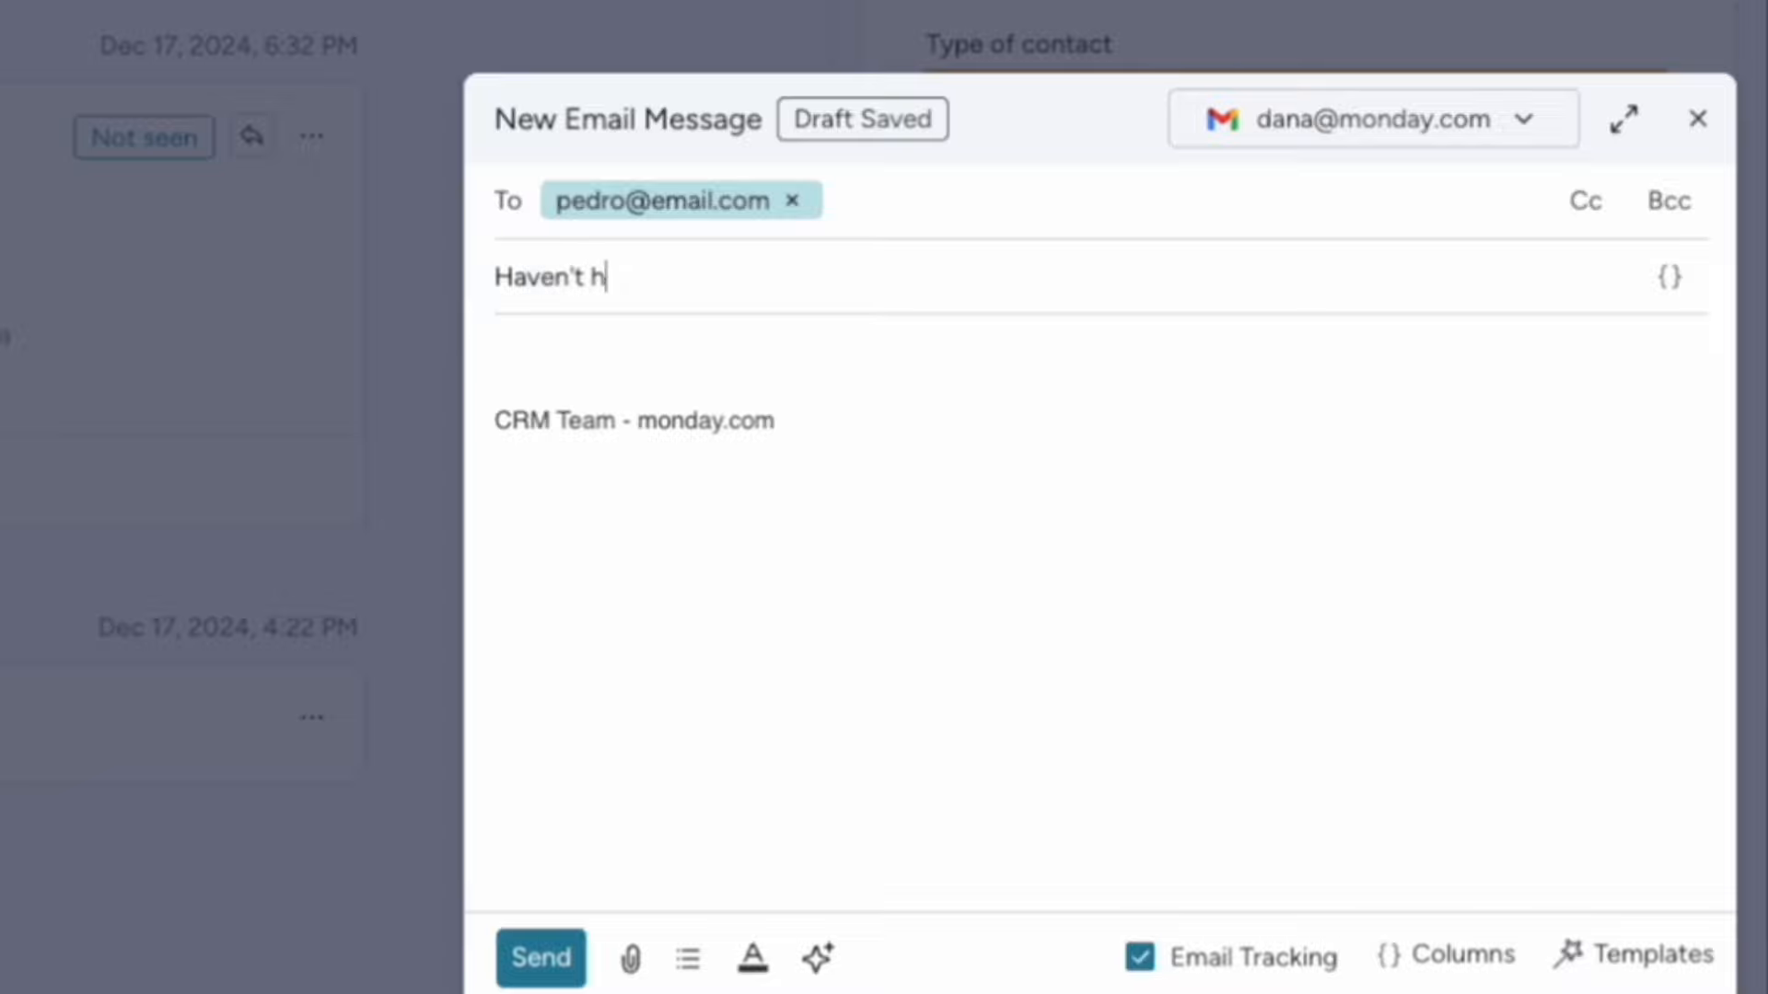
{"action": "type", "text": "eard from you"}
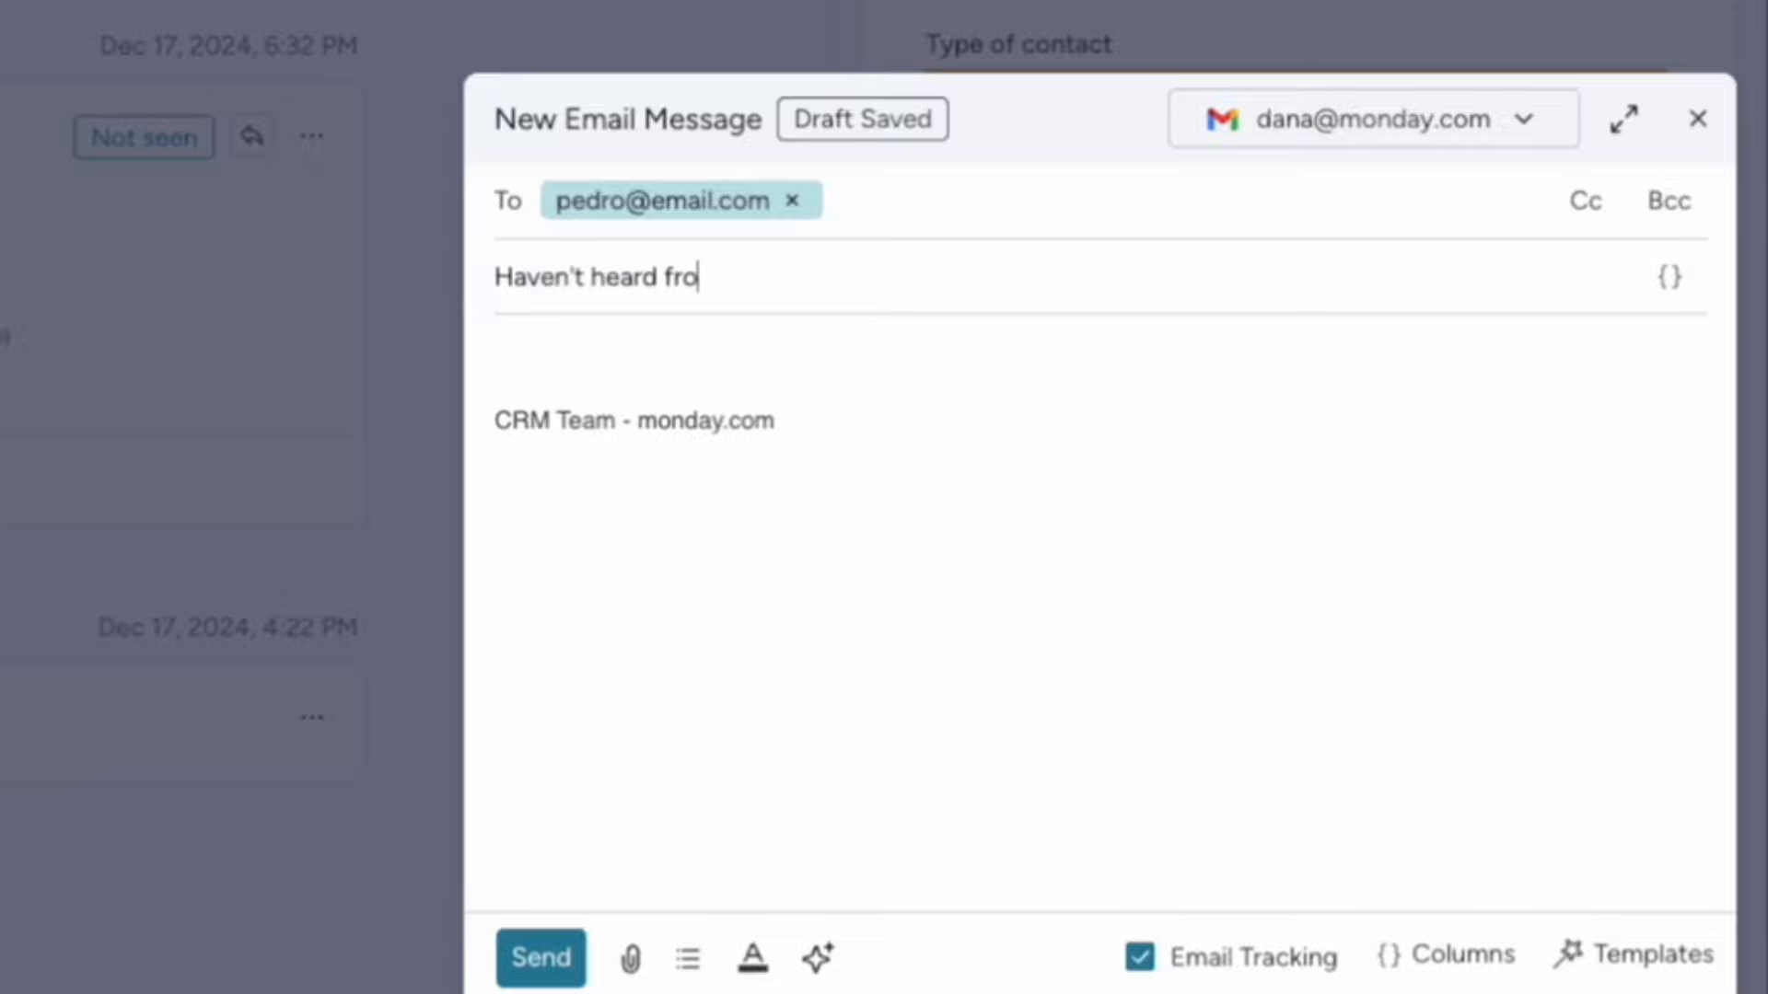
{"action": "key", "text": "Tab"}
{"action": "left_click", "coordinate": [596, 356]}
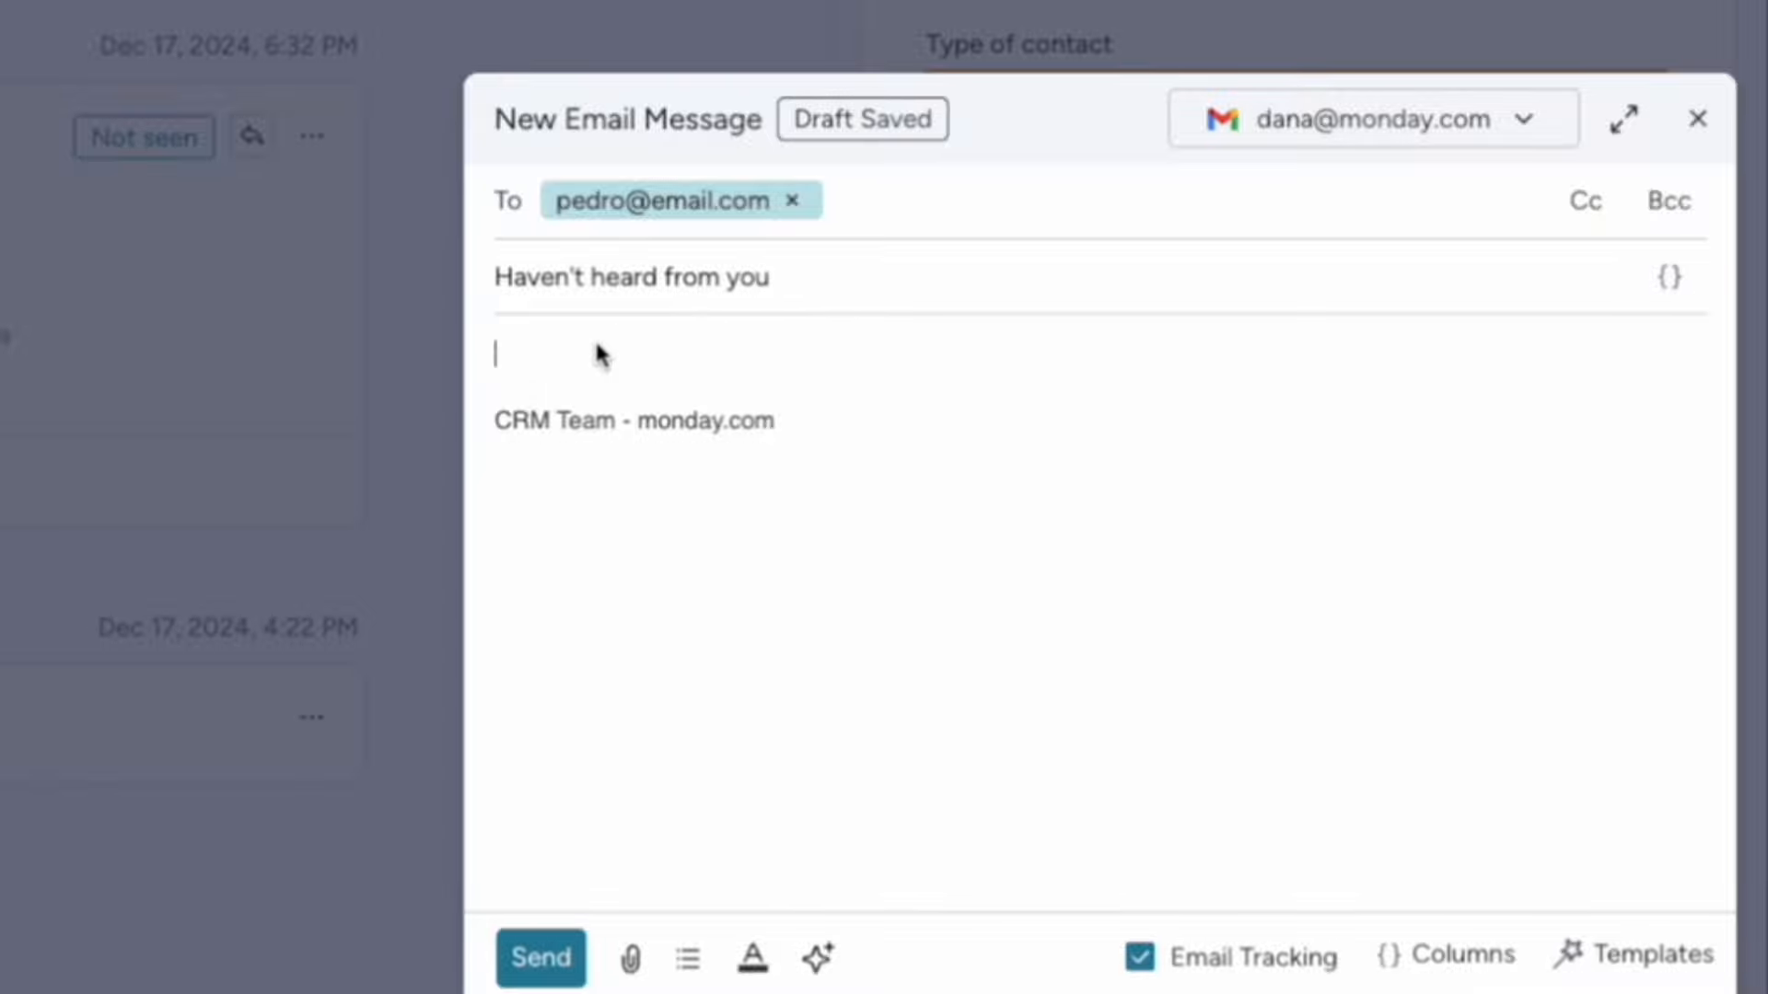
Fill the email from the Introduction email template, check the AI generator and senders, and send it.
{"action": "left_click", "coordinate": [1634, 955]}
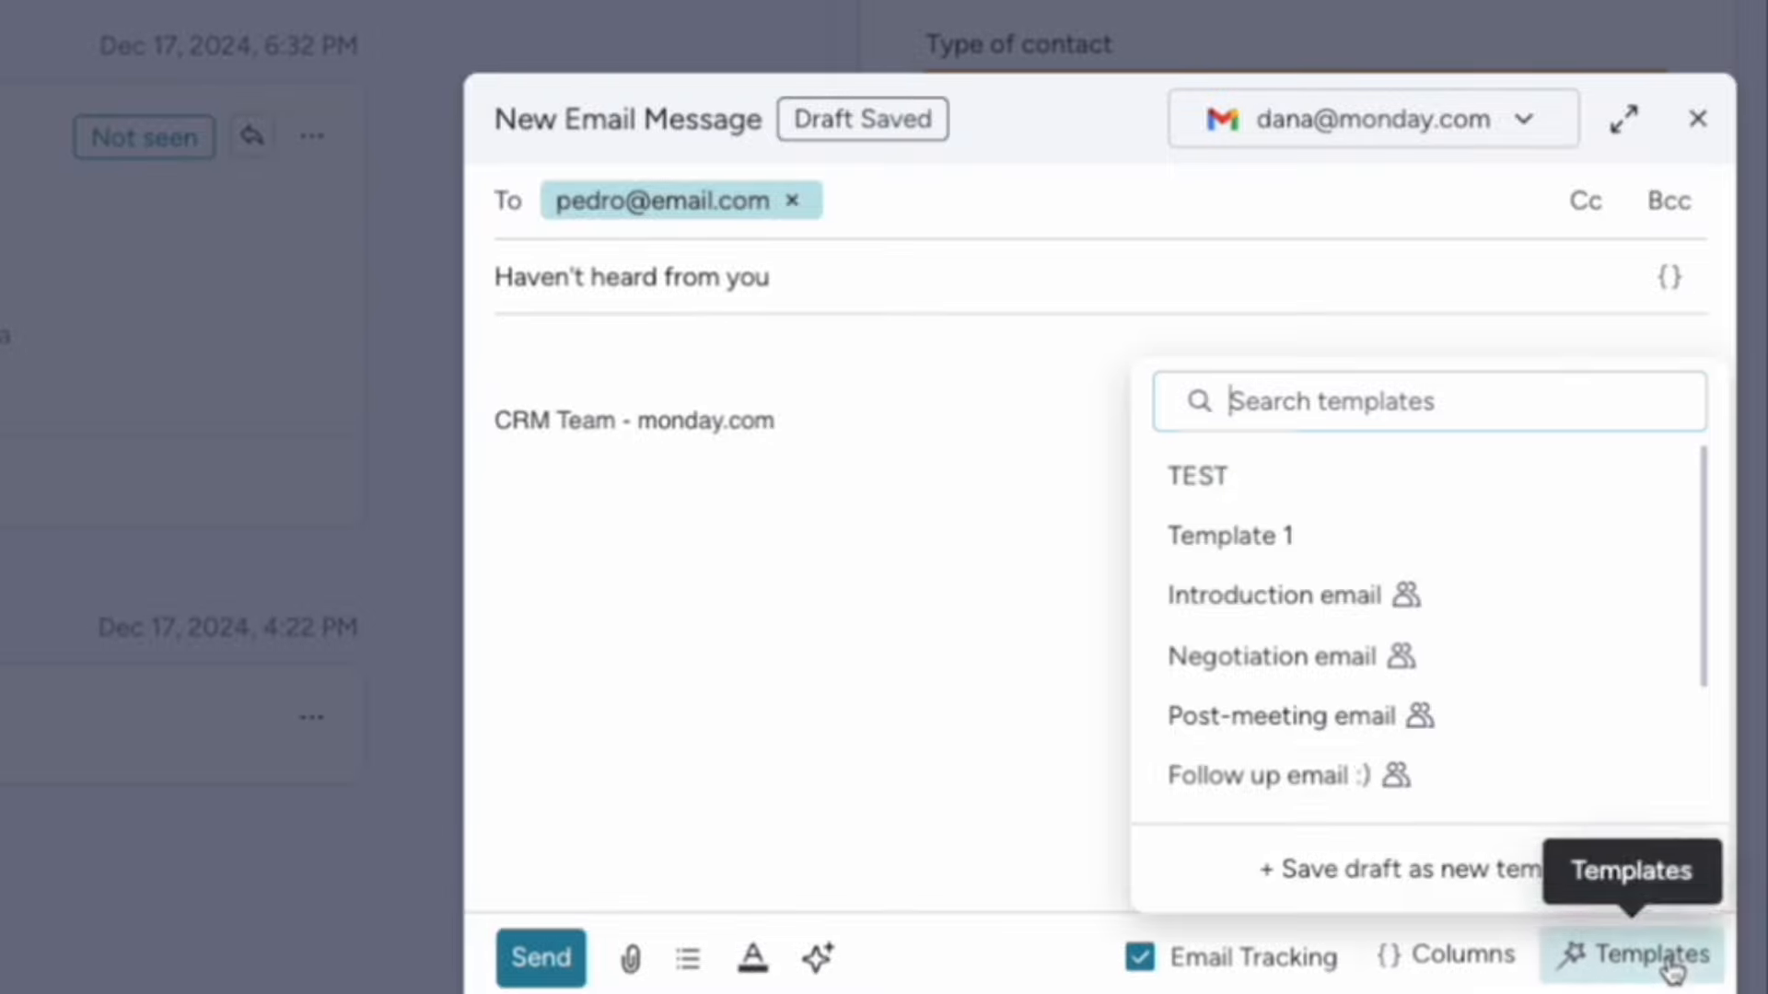
{"action": "left_click", "coordinate": [1361, 599]}
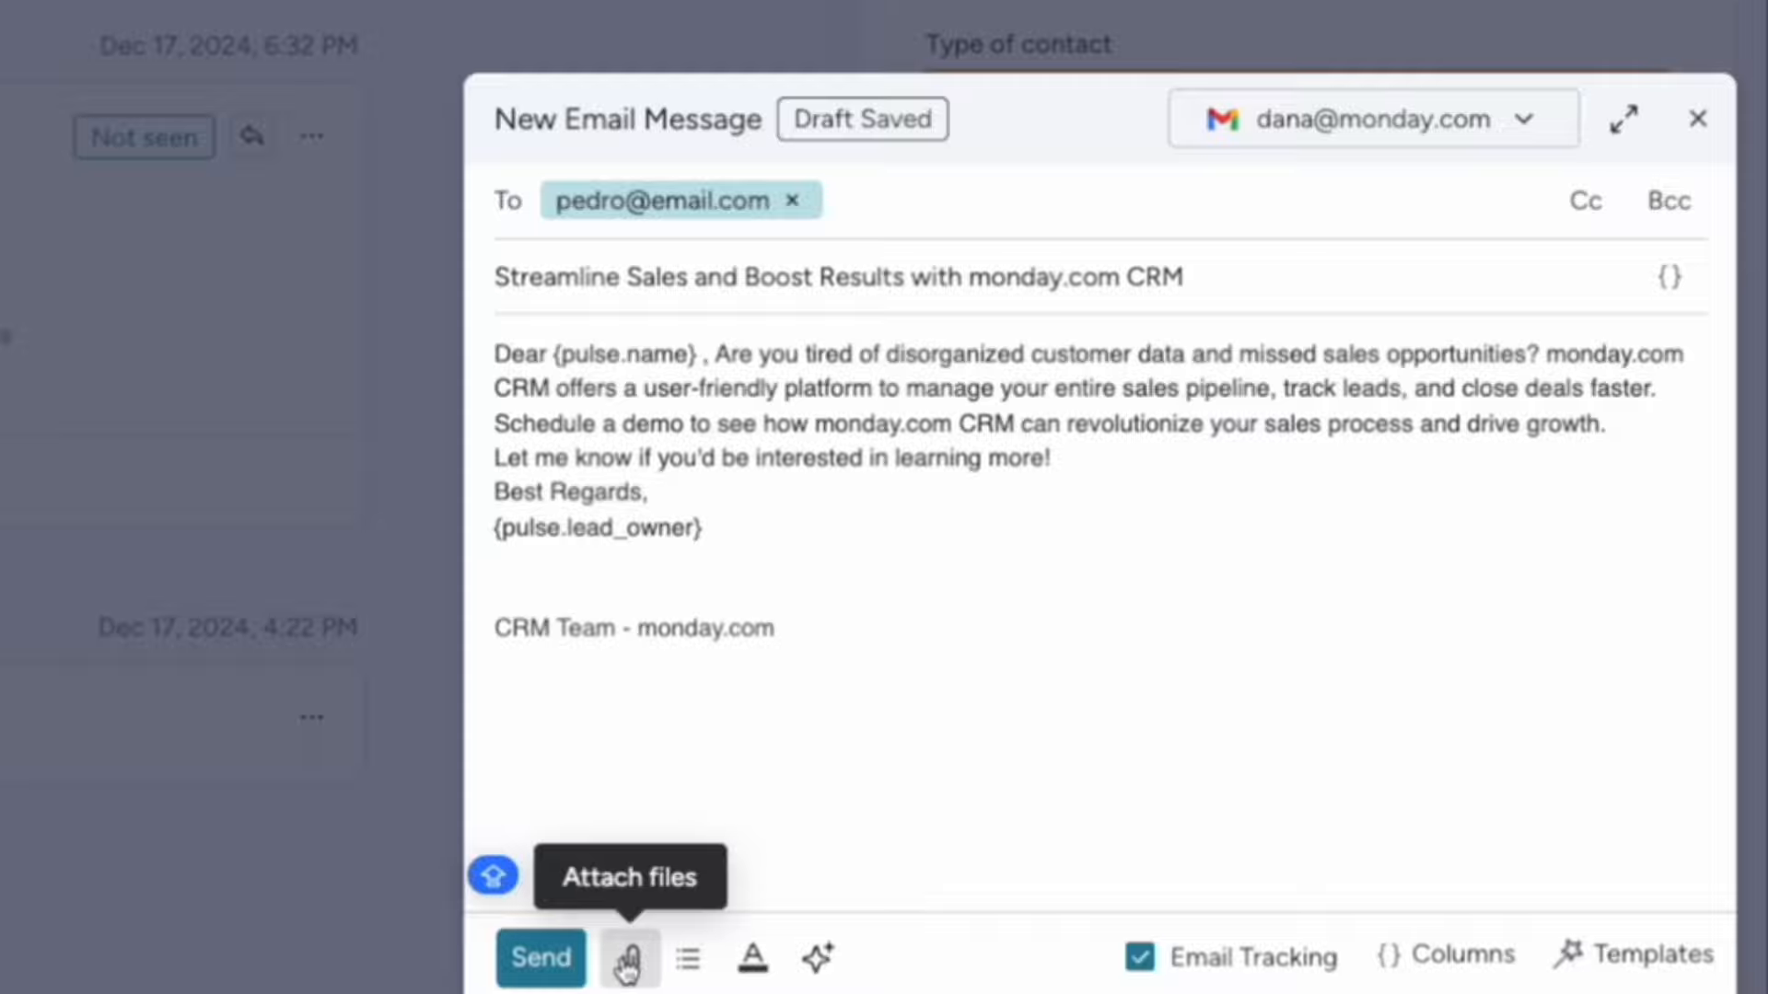
{"action": "left_click", "coordinate": [817, 958]}
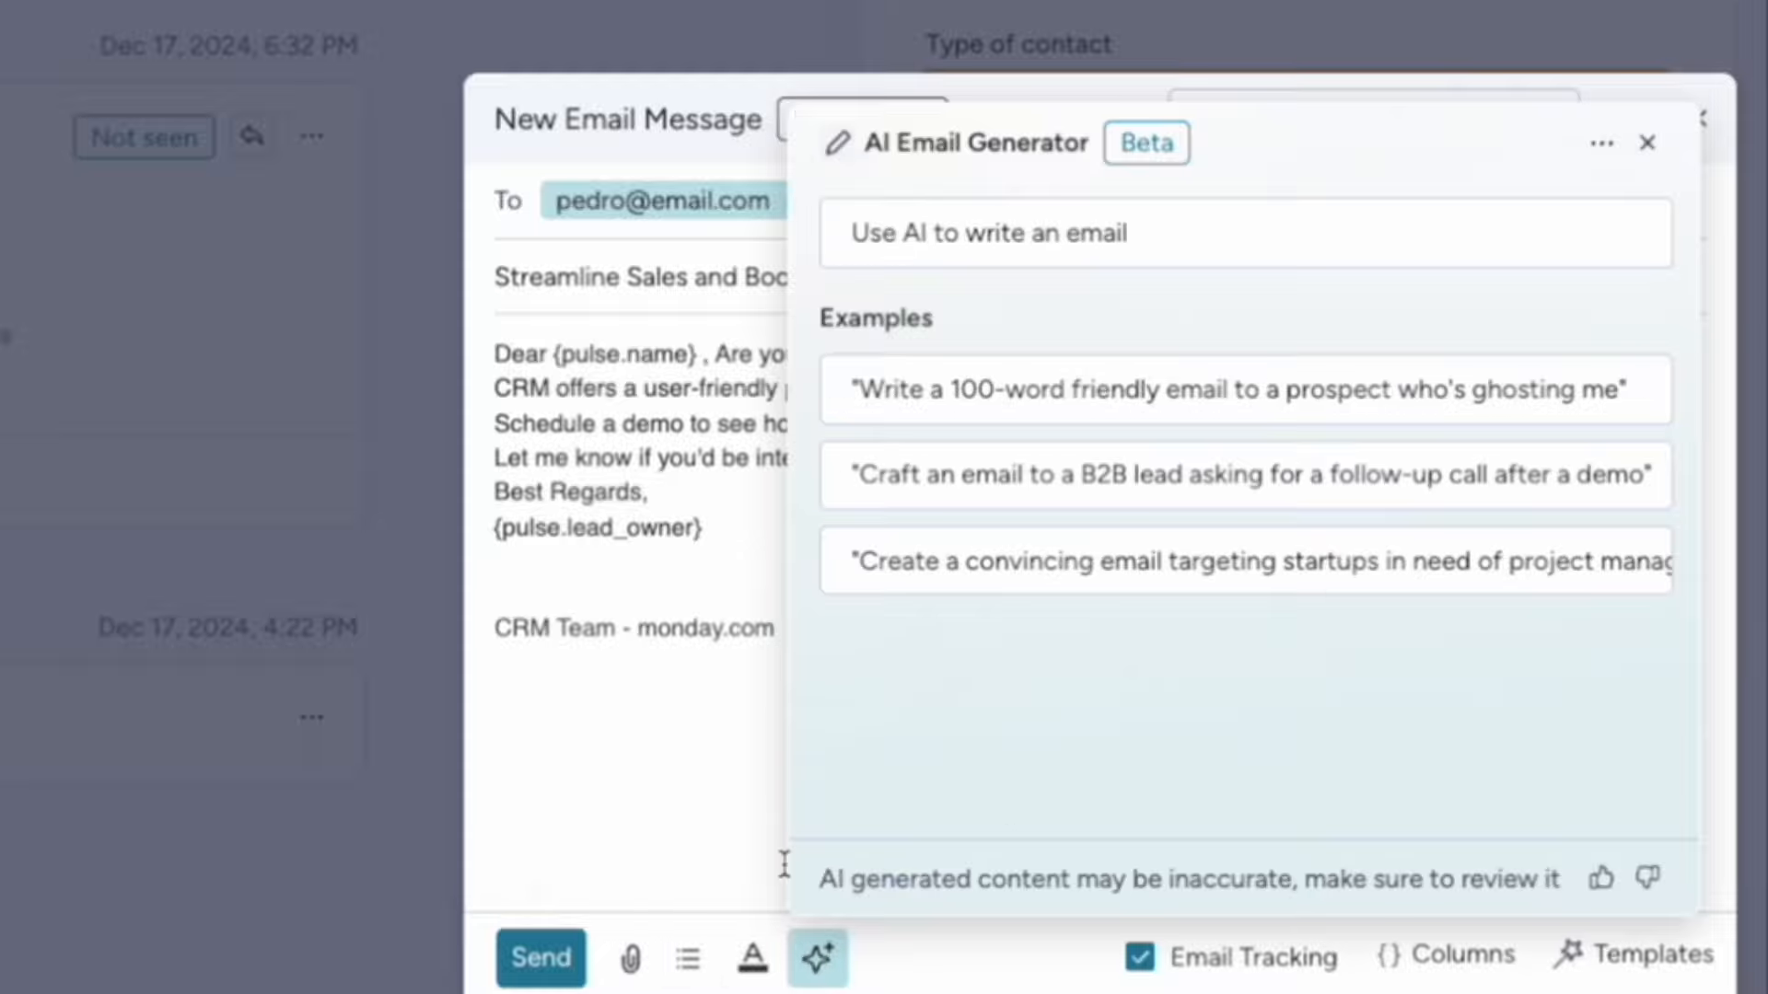
{"action": "left_click", "coordinate": [1648, 144]}
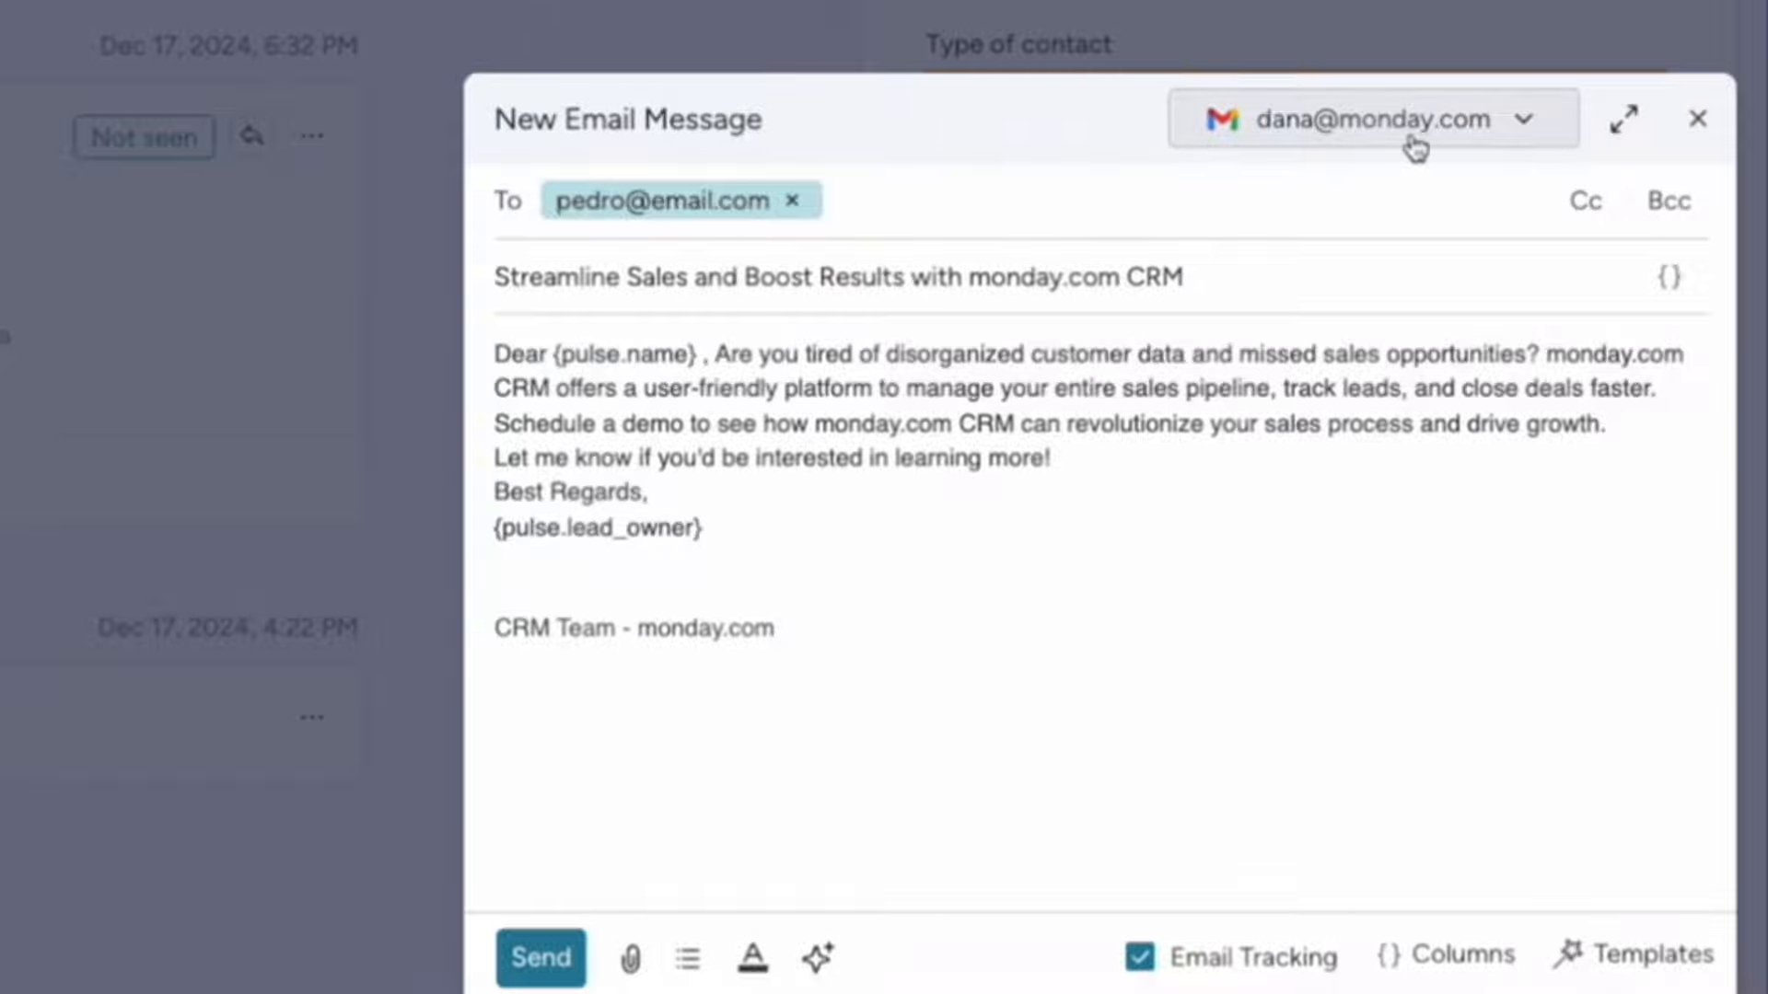
{"action": "left_click", "coordinate": [1332, 143]}
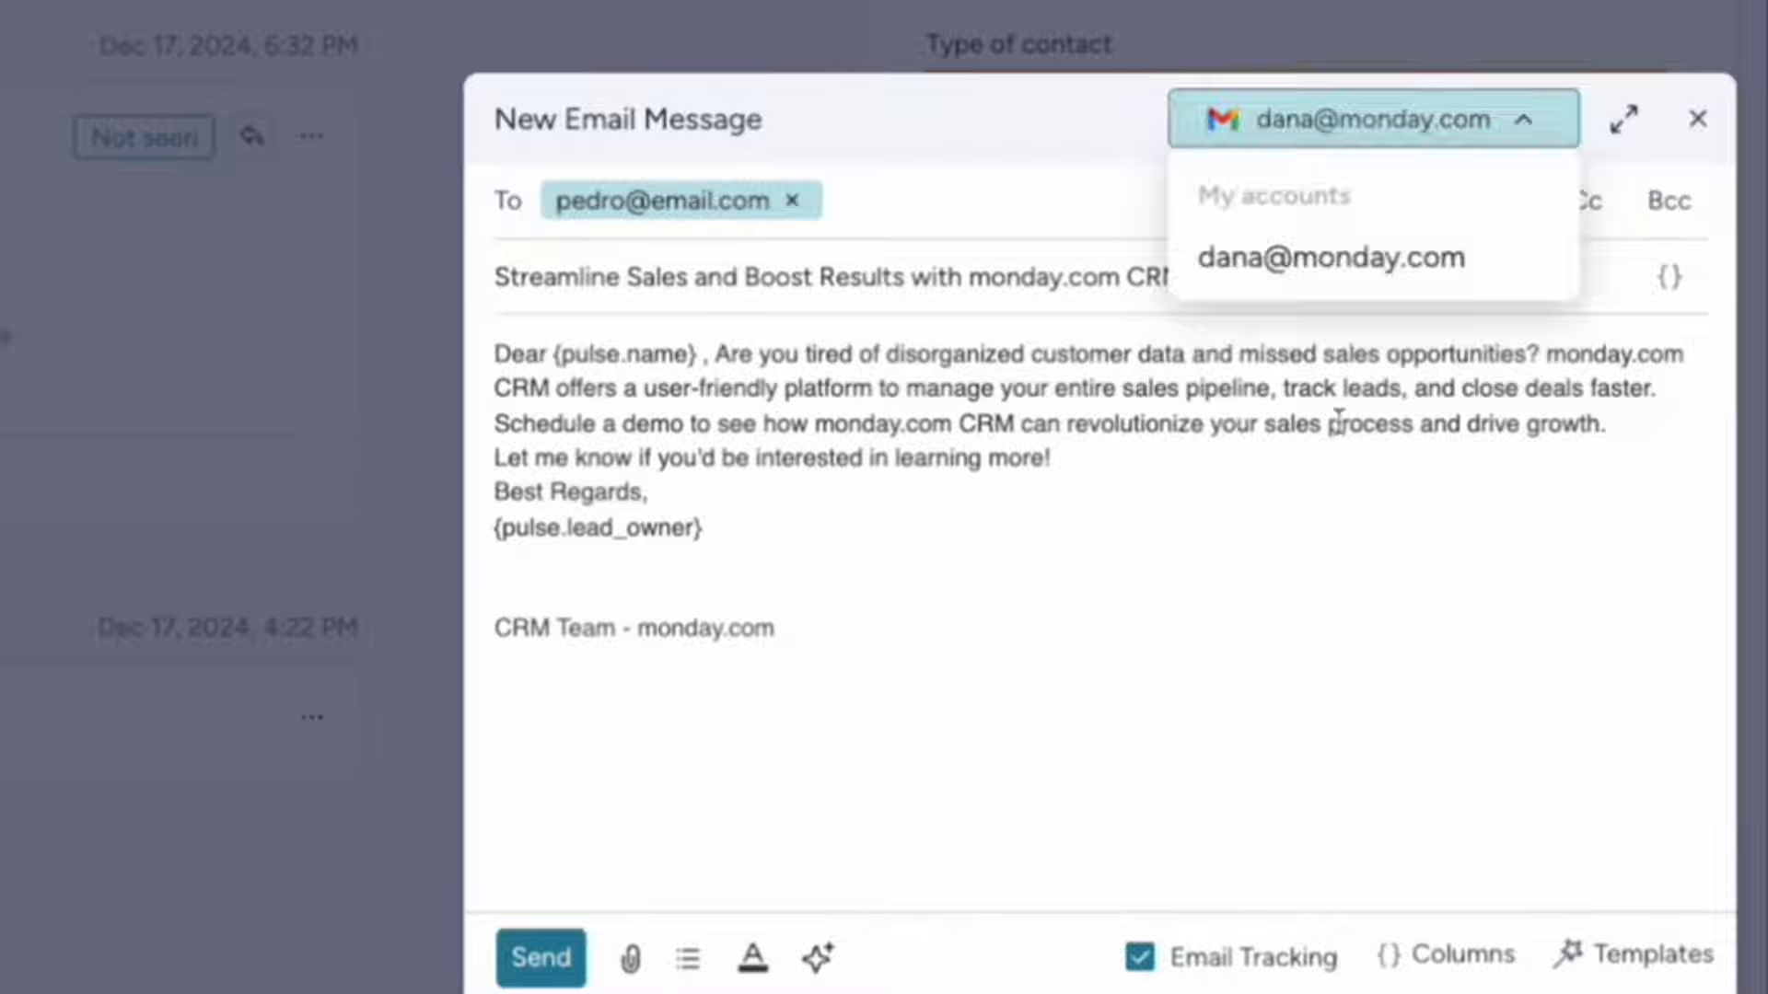
{"action": "left_click", "coordinate": [1213, 460]}
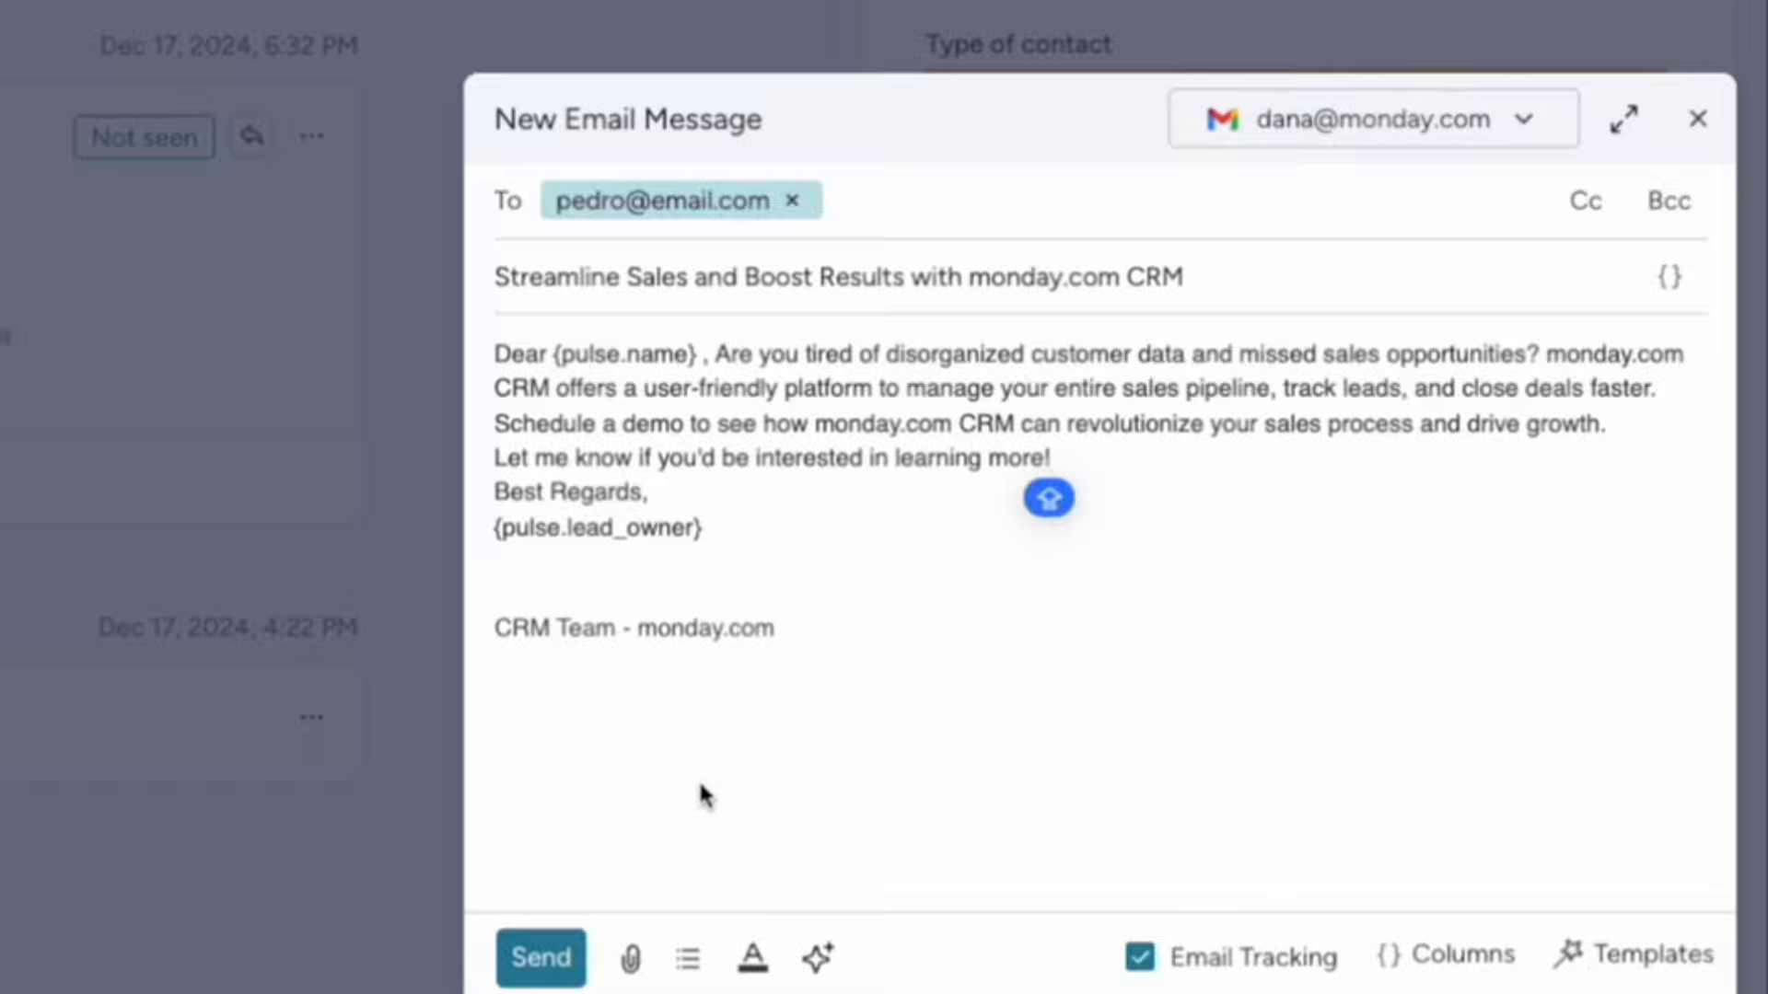
{"action": "left_click", "coordinate": [520, 960]}
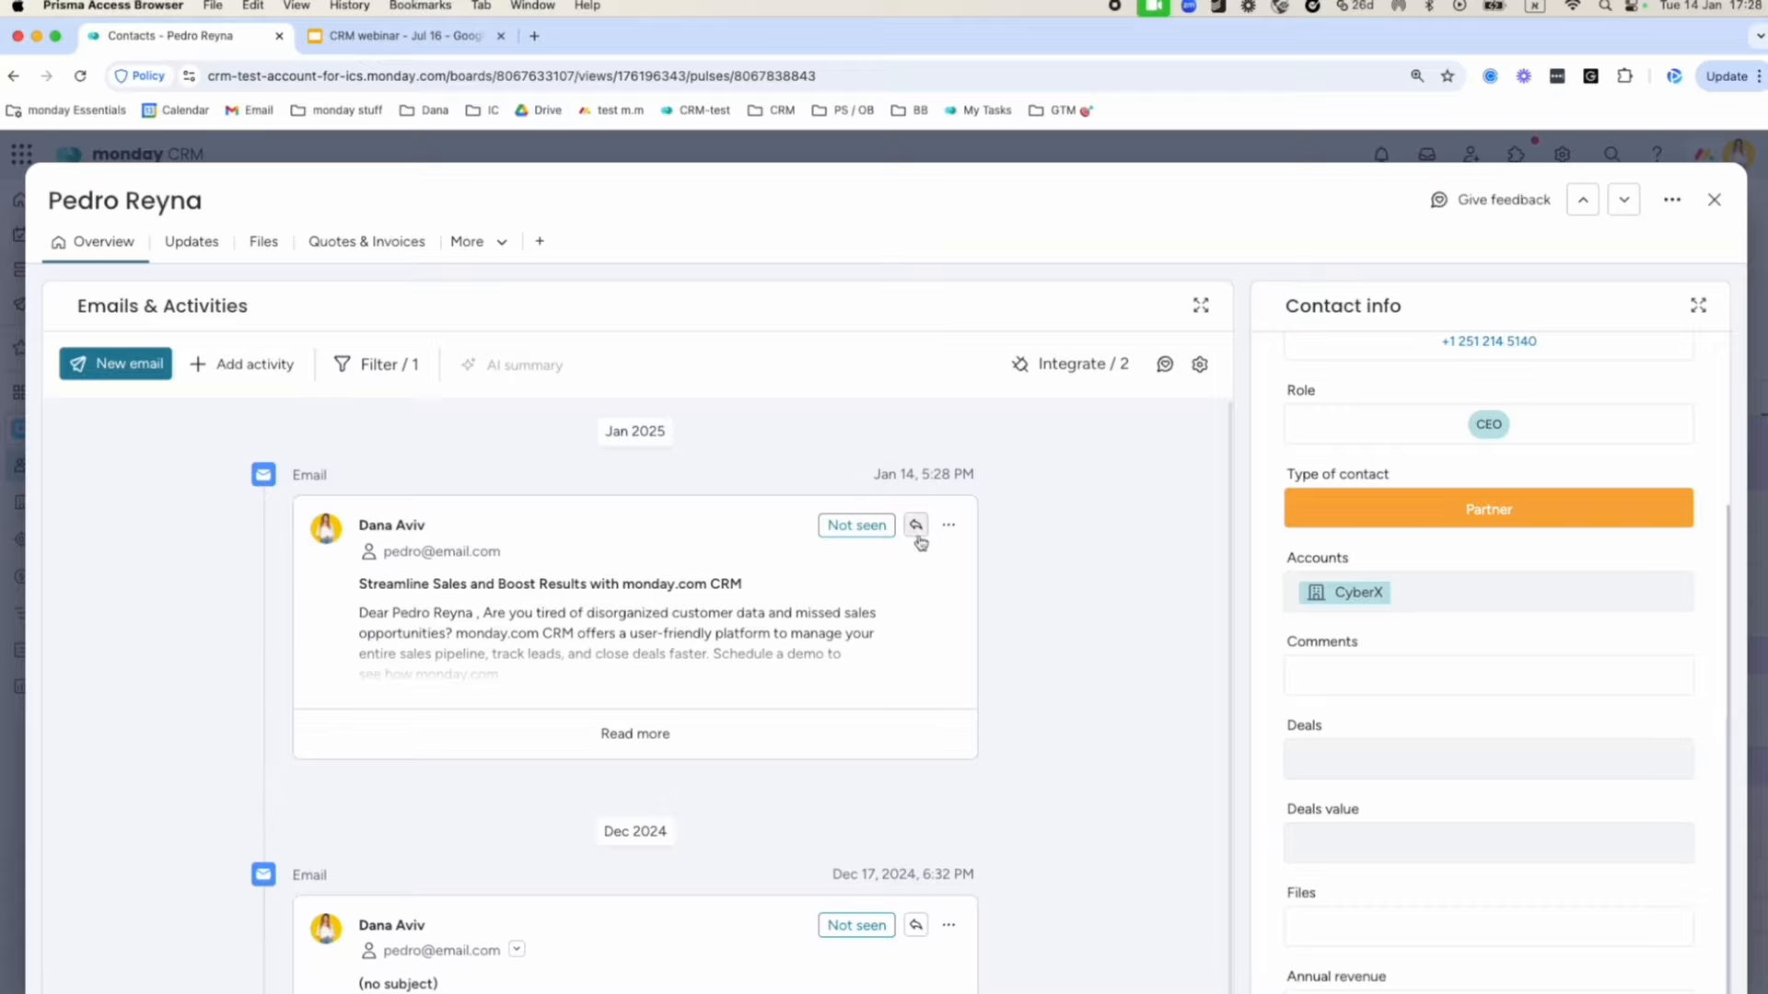
{"action": "scroll", "coordinate": [652, 751], "scroll_direction": "down", "scroll_amount": 6}
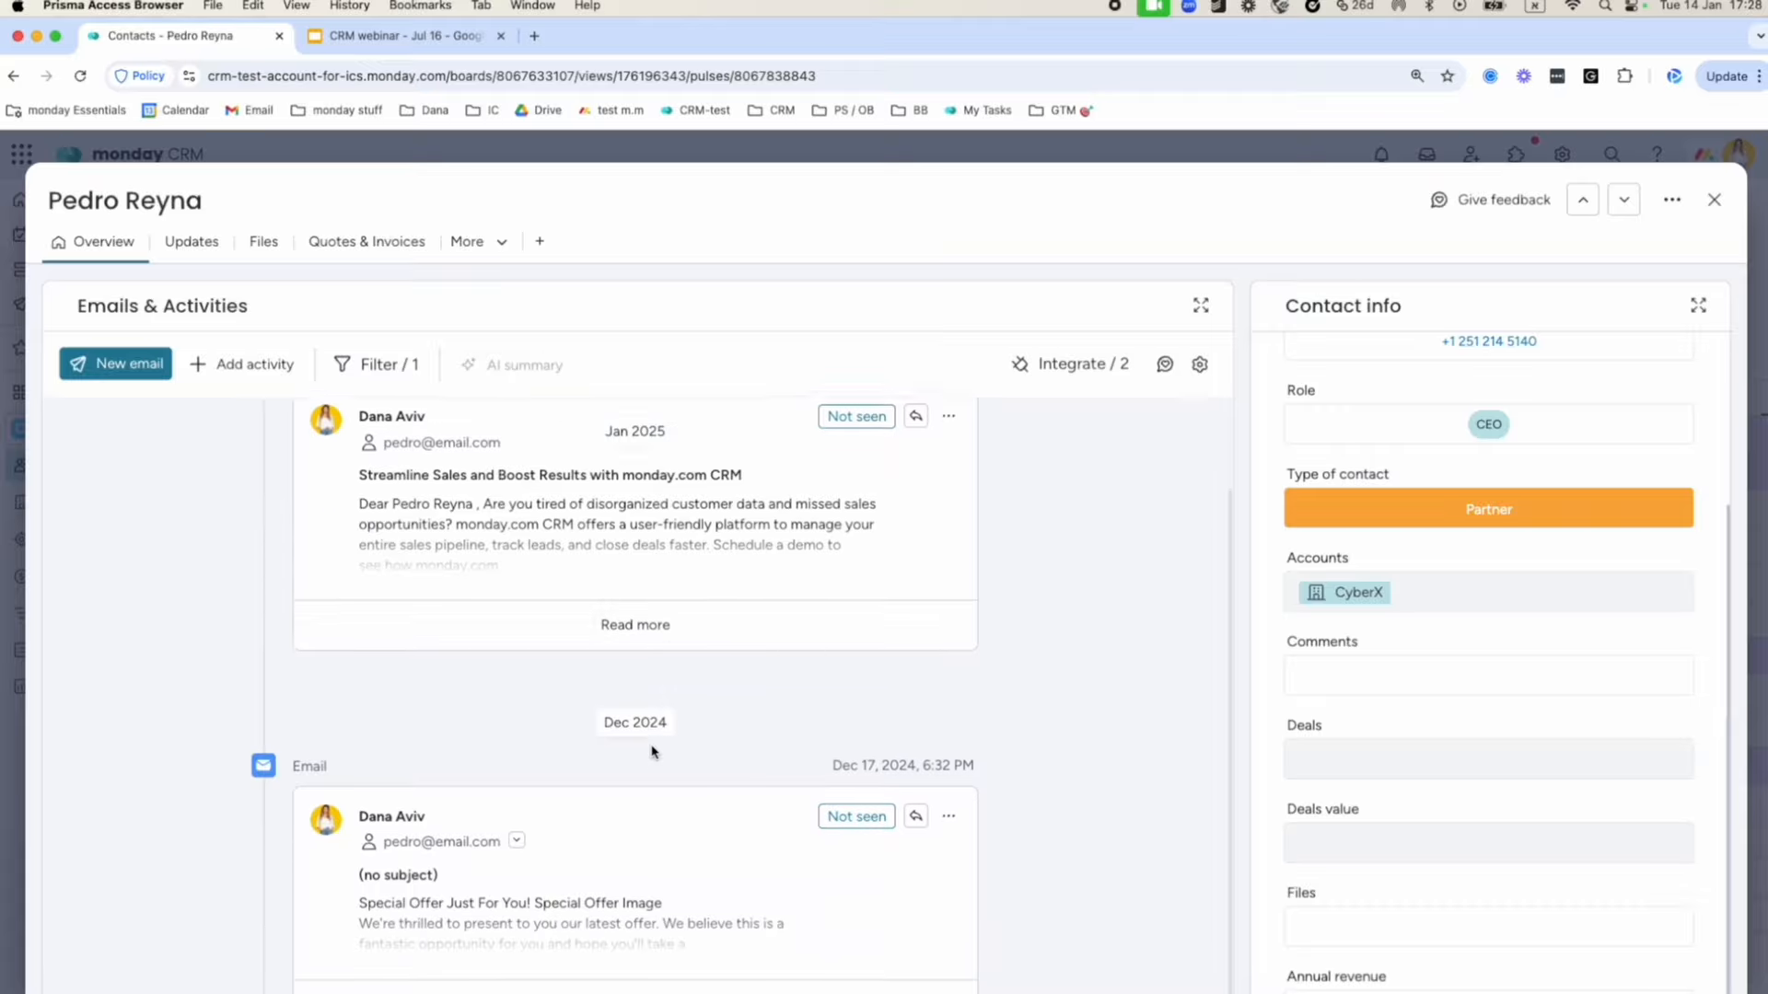
{"action": "scroll", "coordinate": [626, 772], "scroll_direction": "up", "scroll_amount": 5}
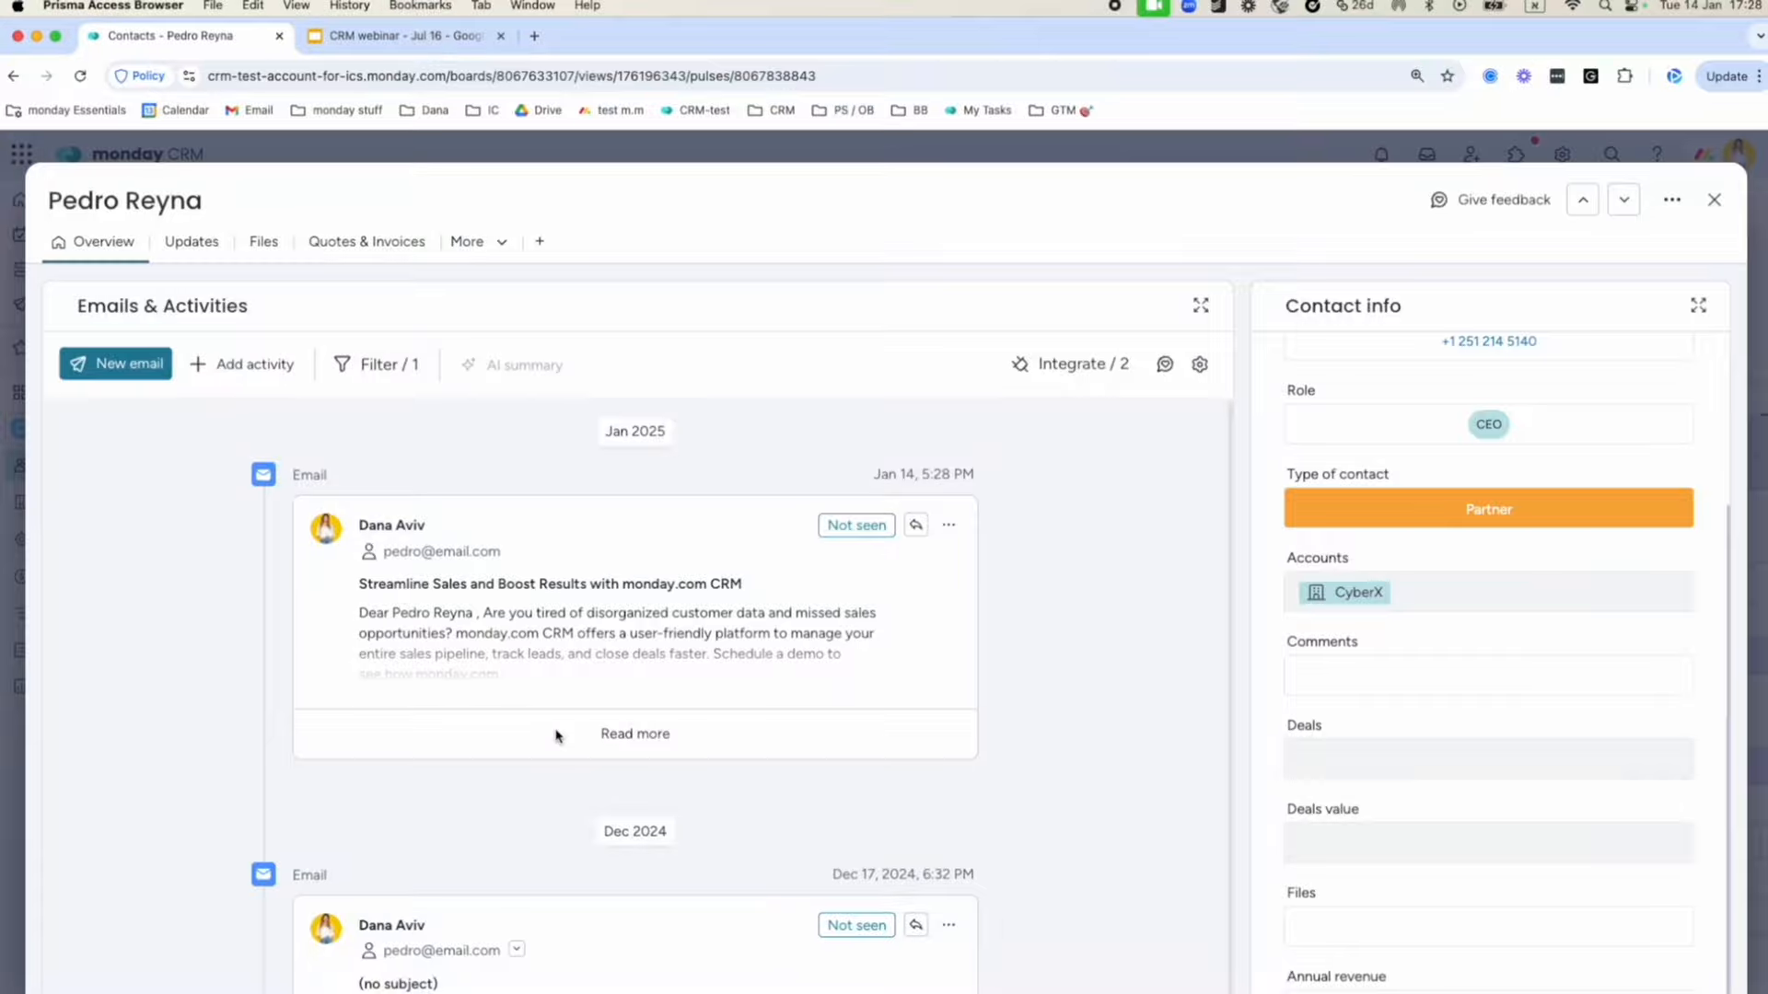
{"action": "left_click", "coordinate": [1070, 366]}
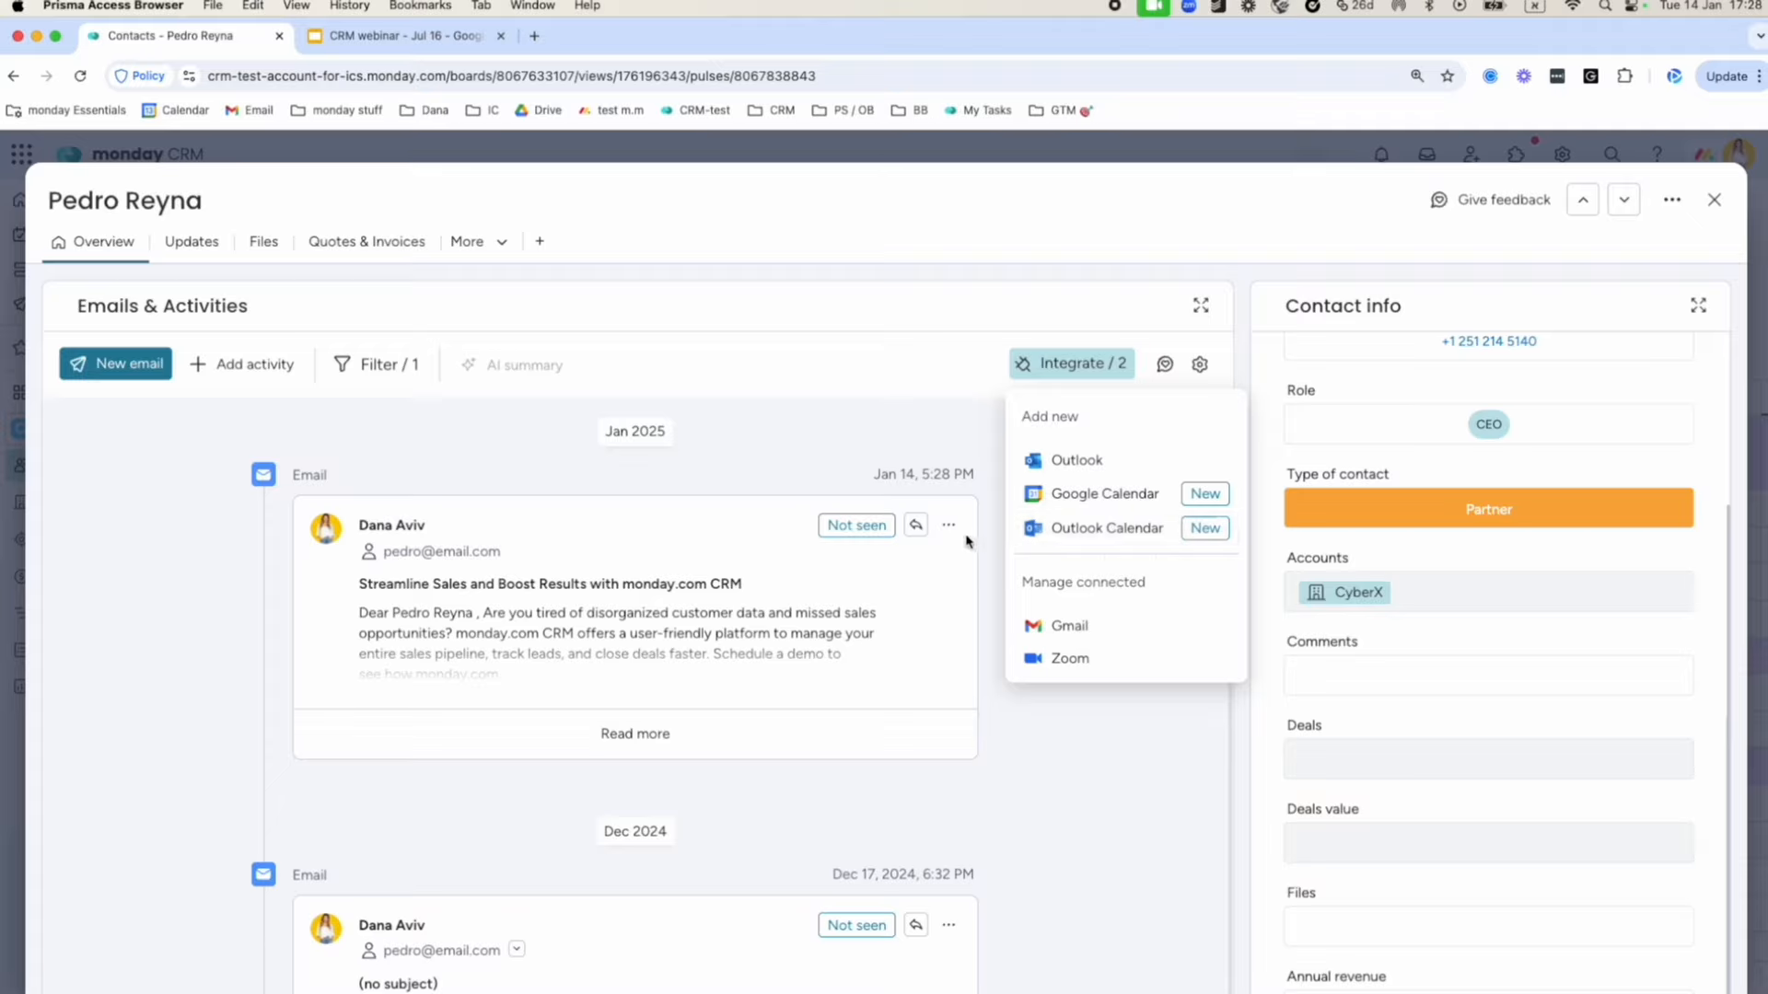
{"action": "left_click", "coordinate": [863, 473]}
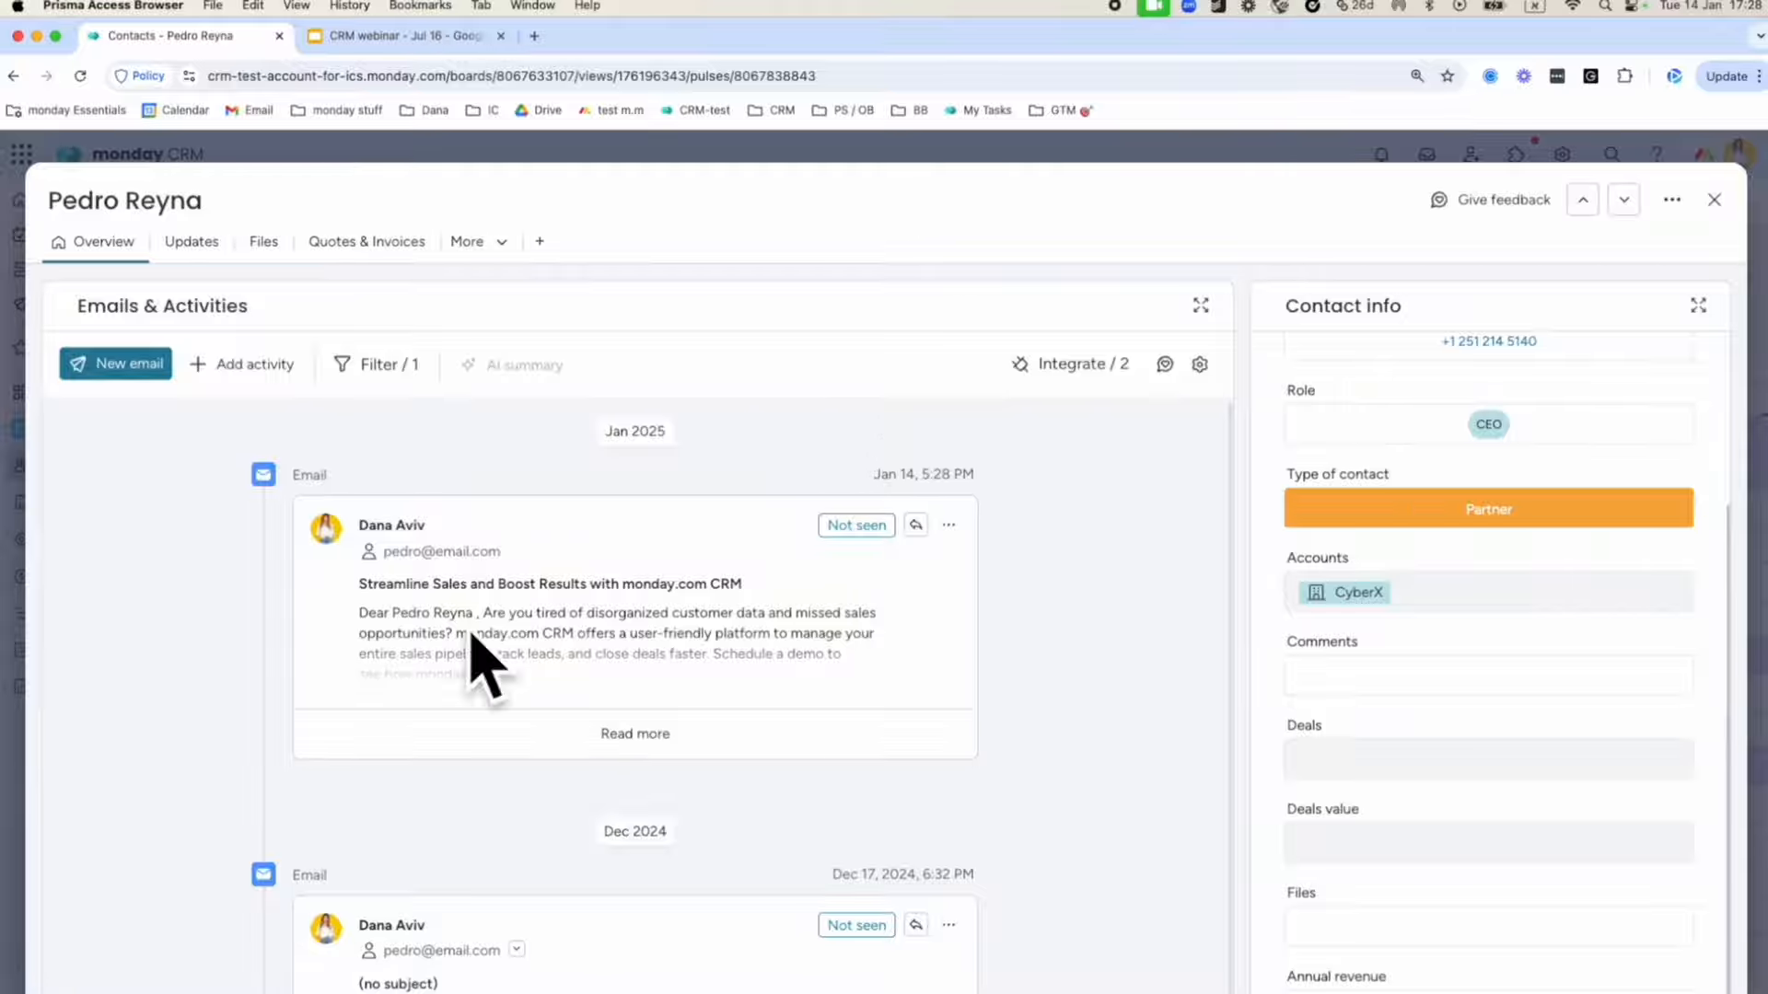
{"action": "left_click", "coordinate": [110, 201]}
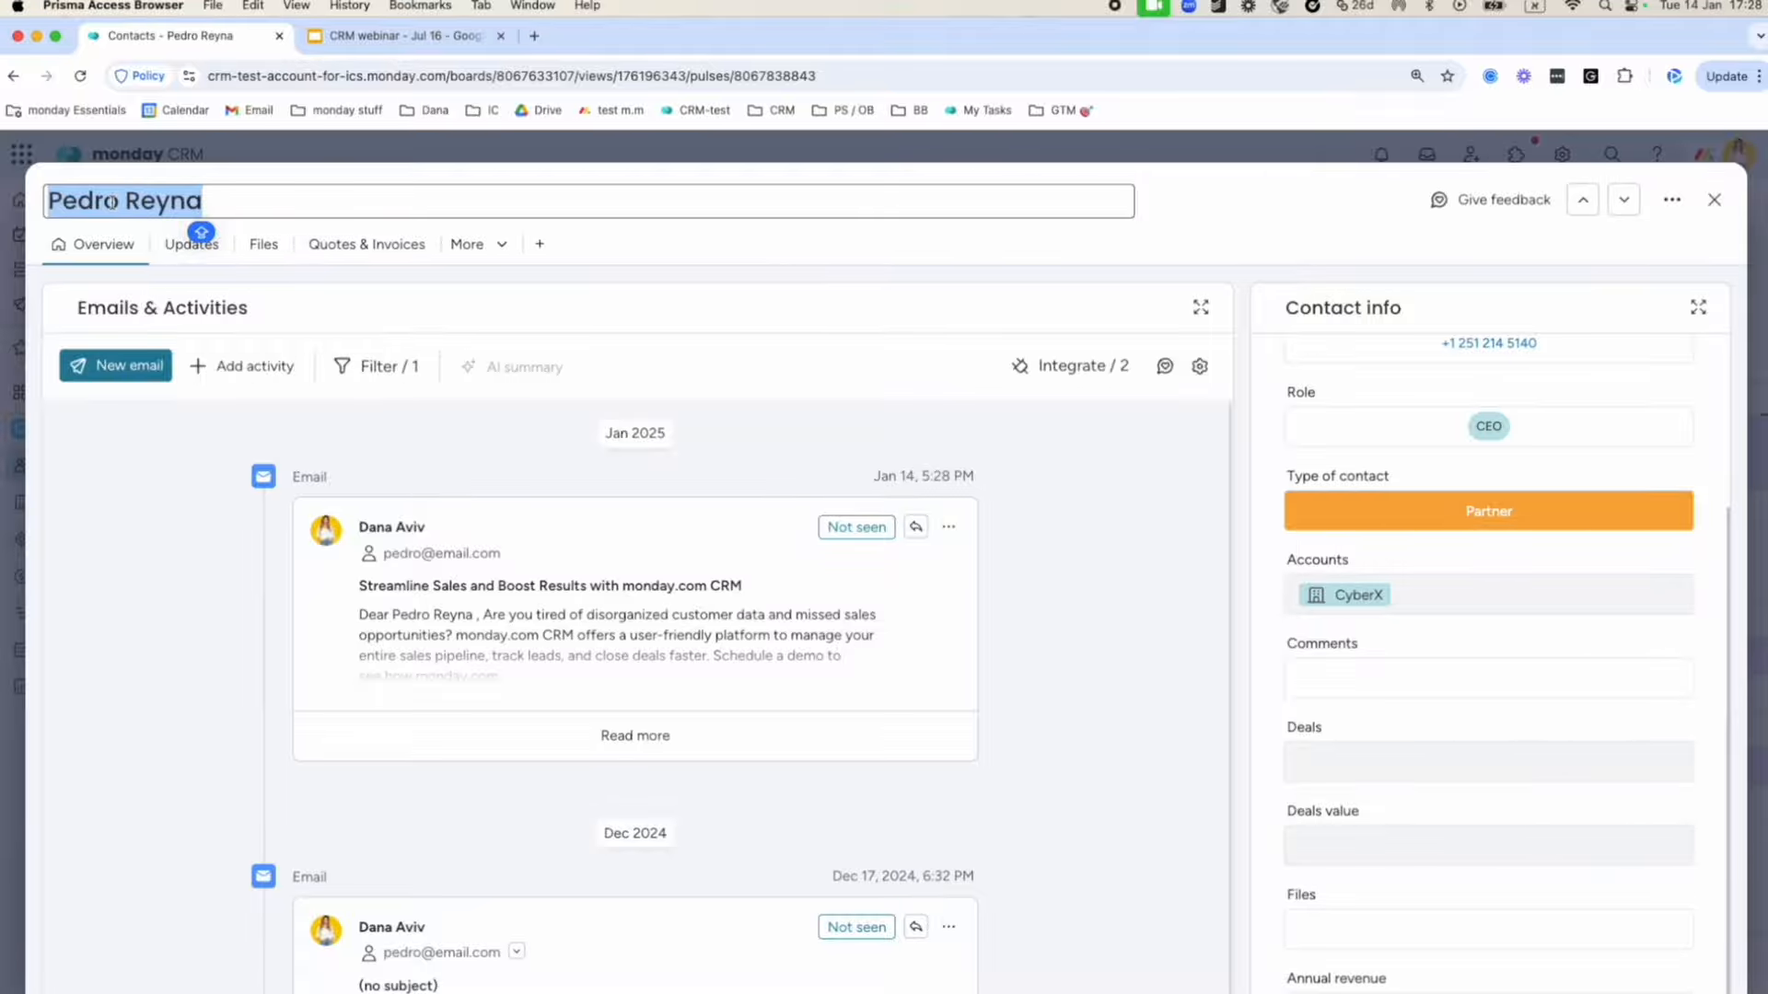
{"action": "left_click", "coordinate": [212, 437]}
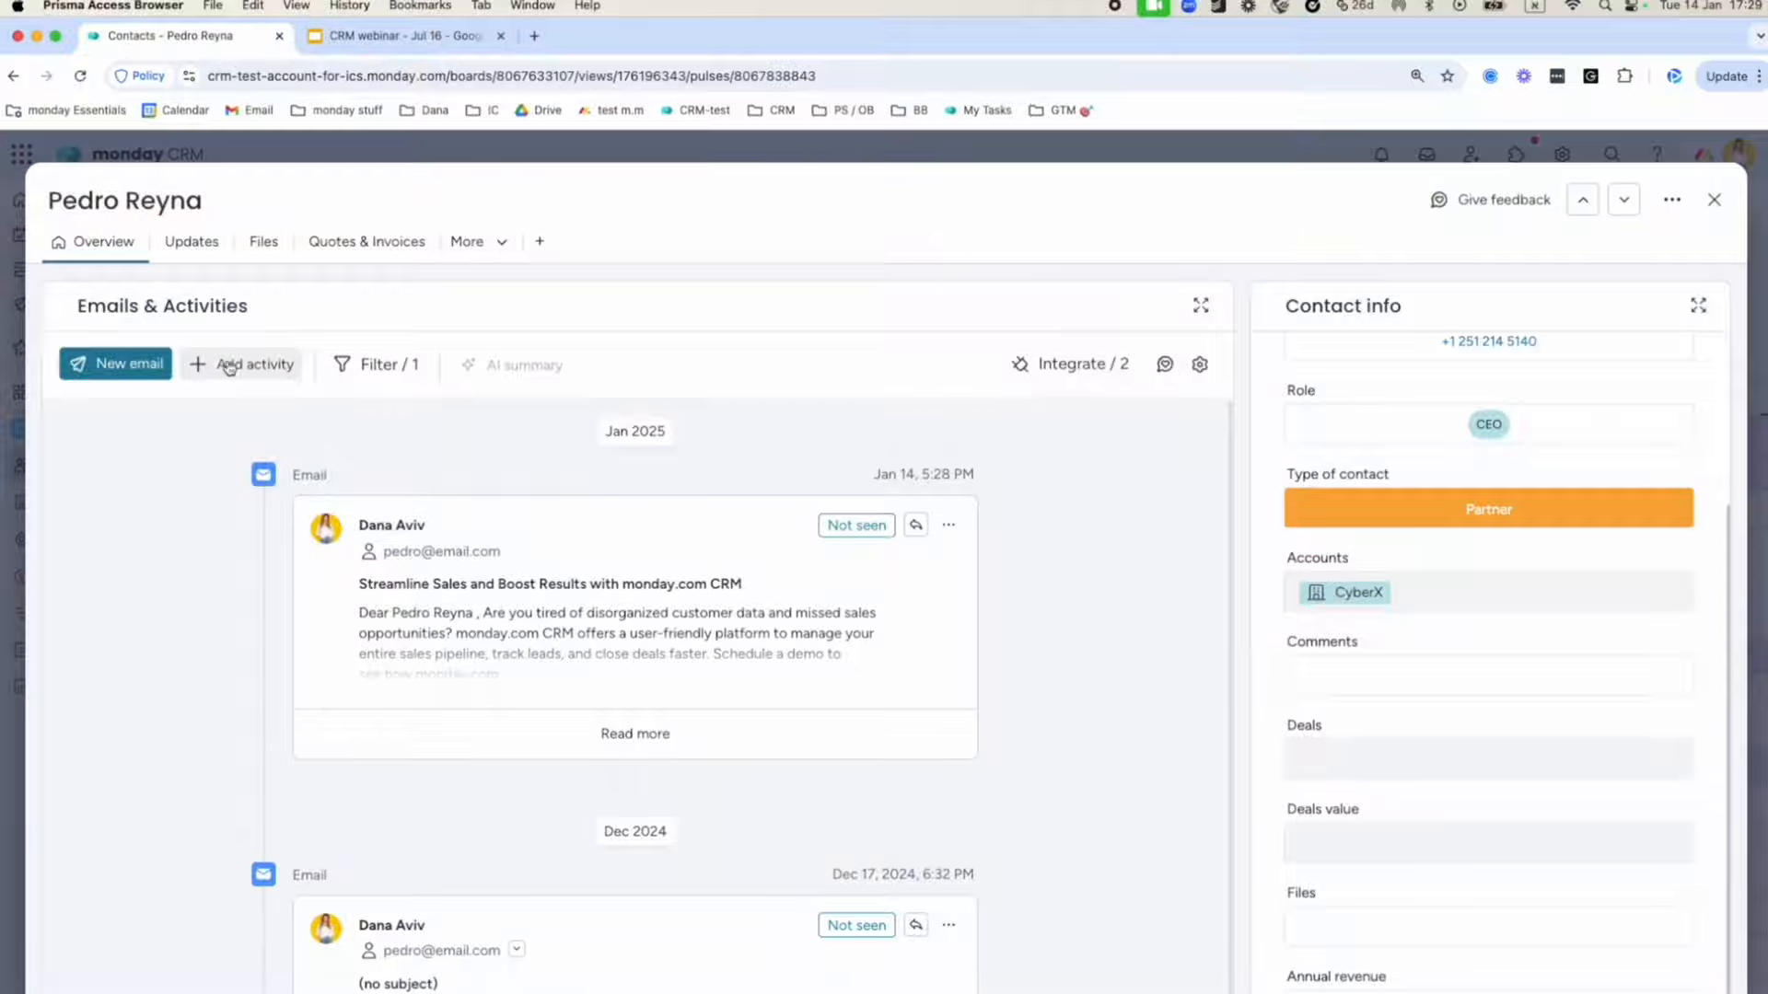
{"action": "scroll", "coordinate": [1462, 650], "scroll_direction": "up", "scroll_amount": 1}
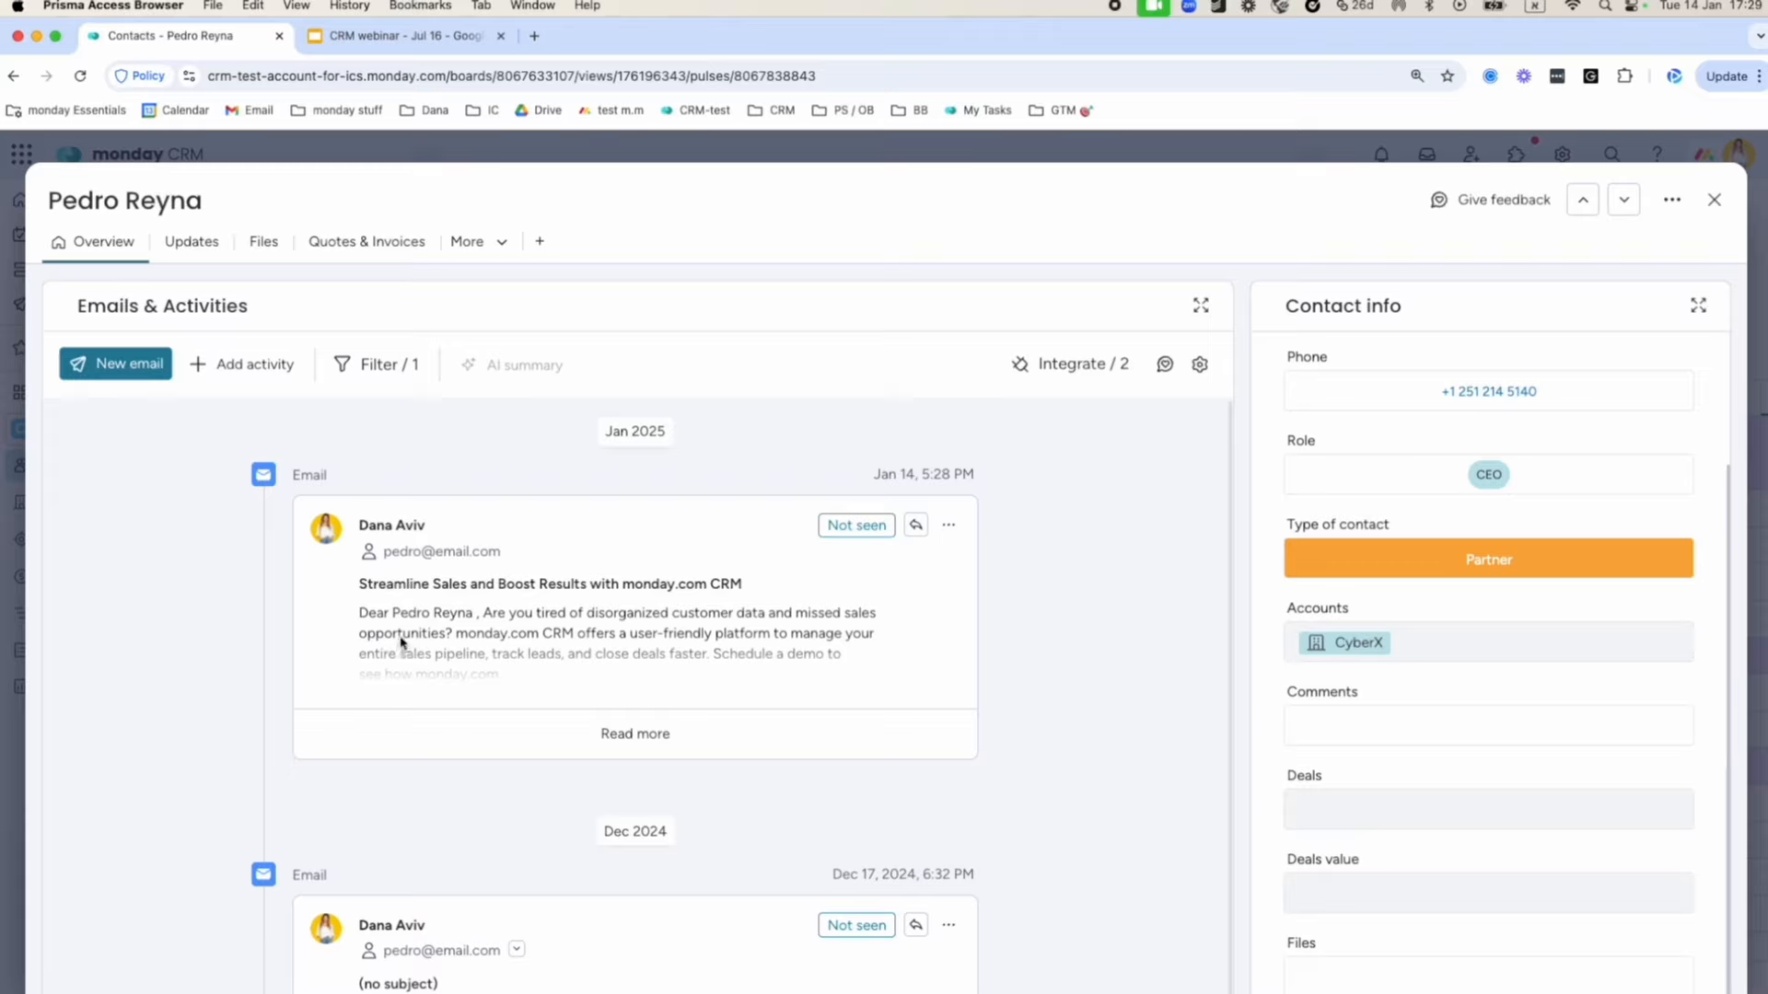
Log a new call summary activity pre-filled from the Call Summary template.
{"action": "left_click", "coordinate": [249, 364]}
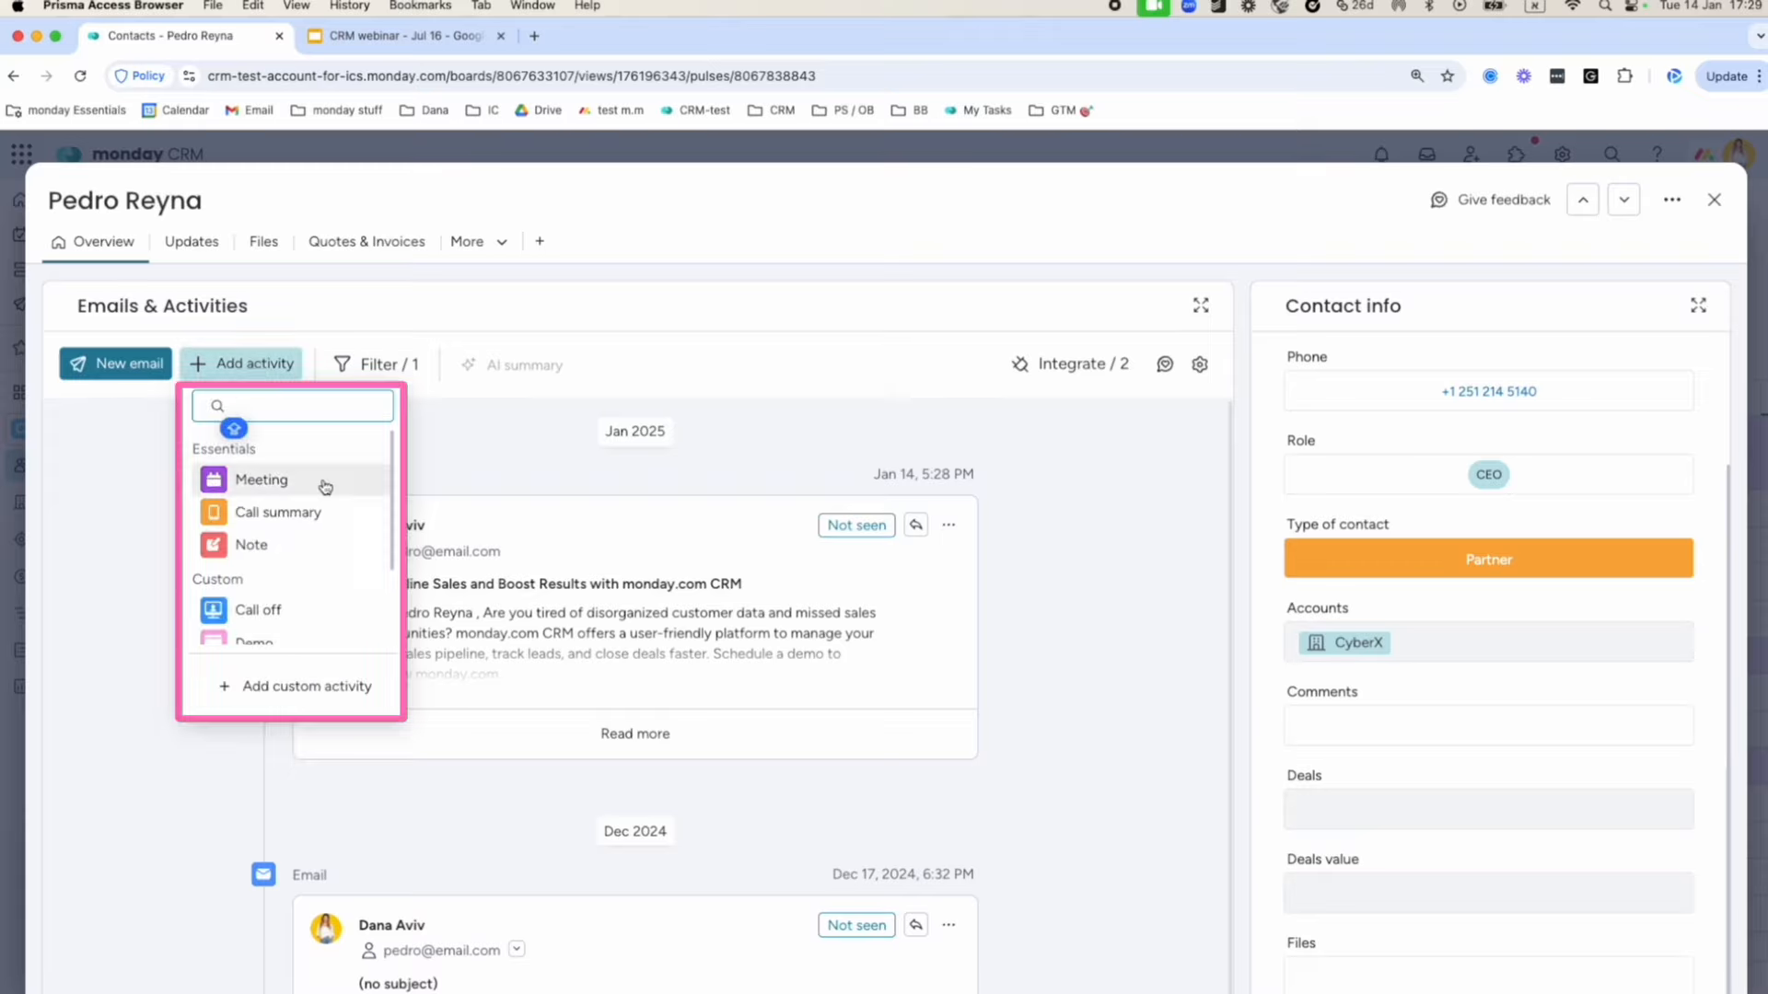
{"action": "scroll", "coordinate": [354, 560], "scroll_direction": "down", "scroll_amount": 3}
{"action": "scroll", "coordinate": [355, 561], "scroll_direction": "up", "scroll_amount": 3}
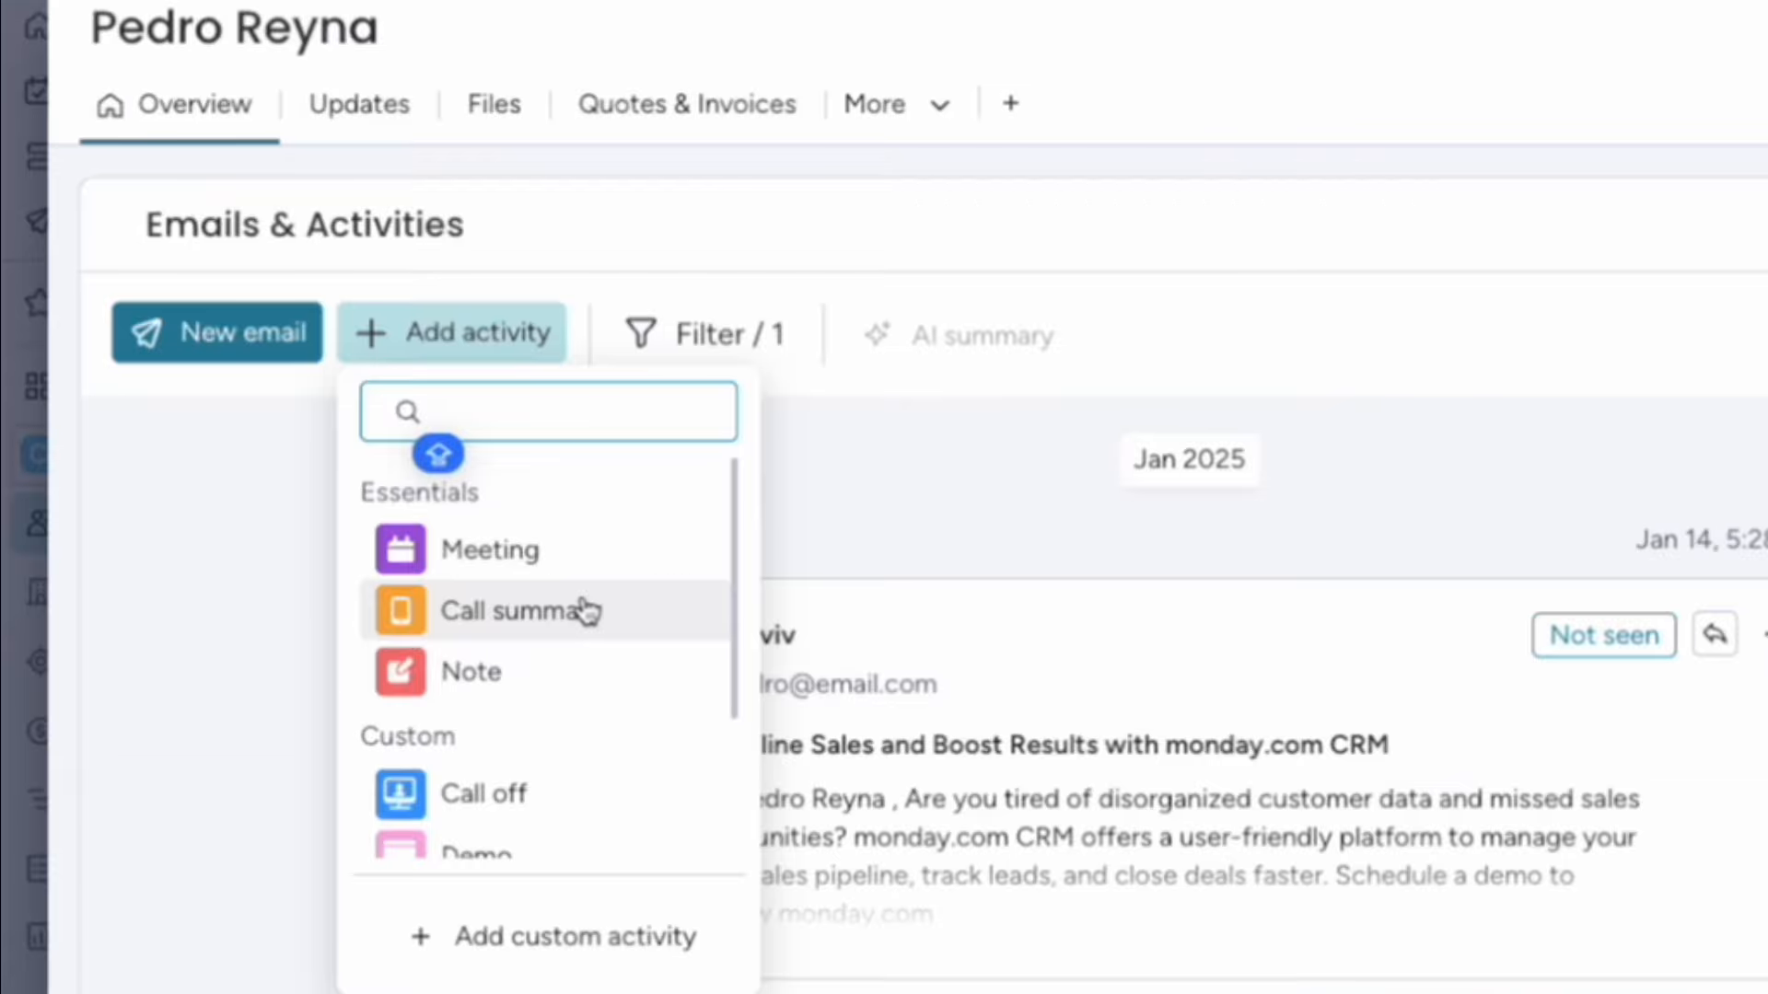
{"action": "left_click", "coordinate": [312, 512]}
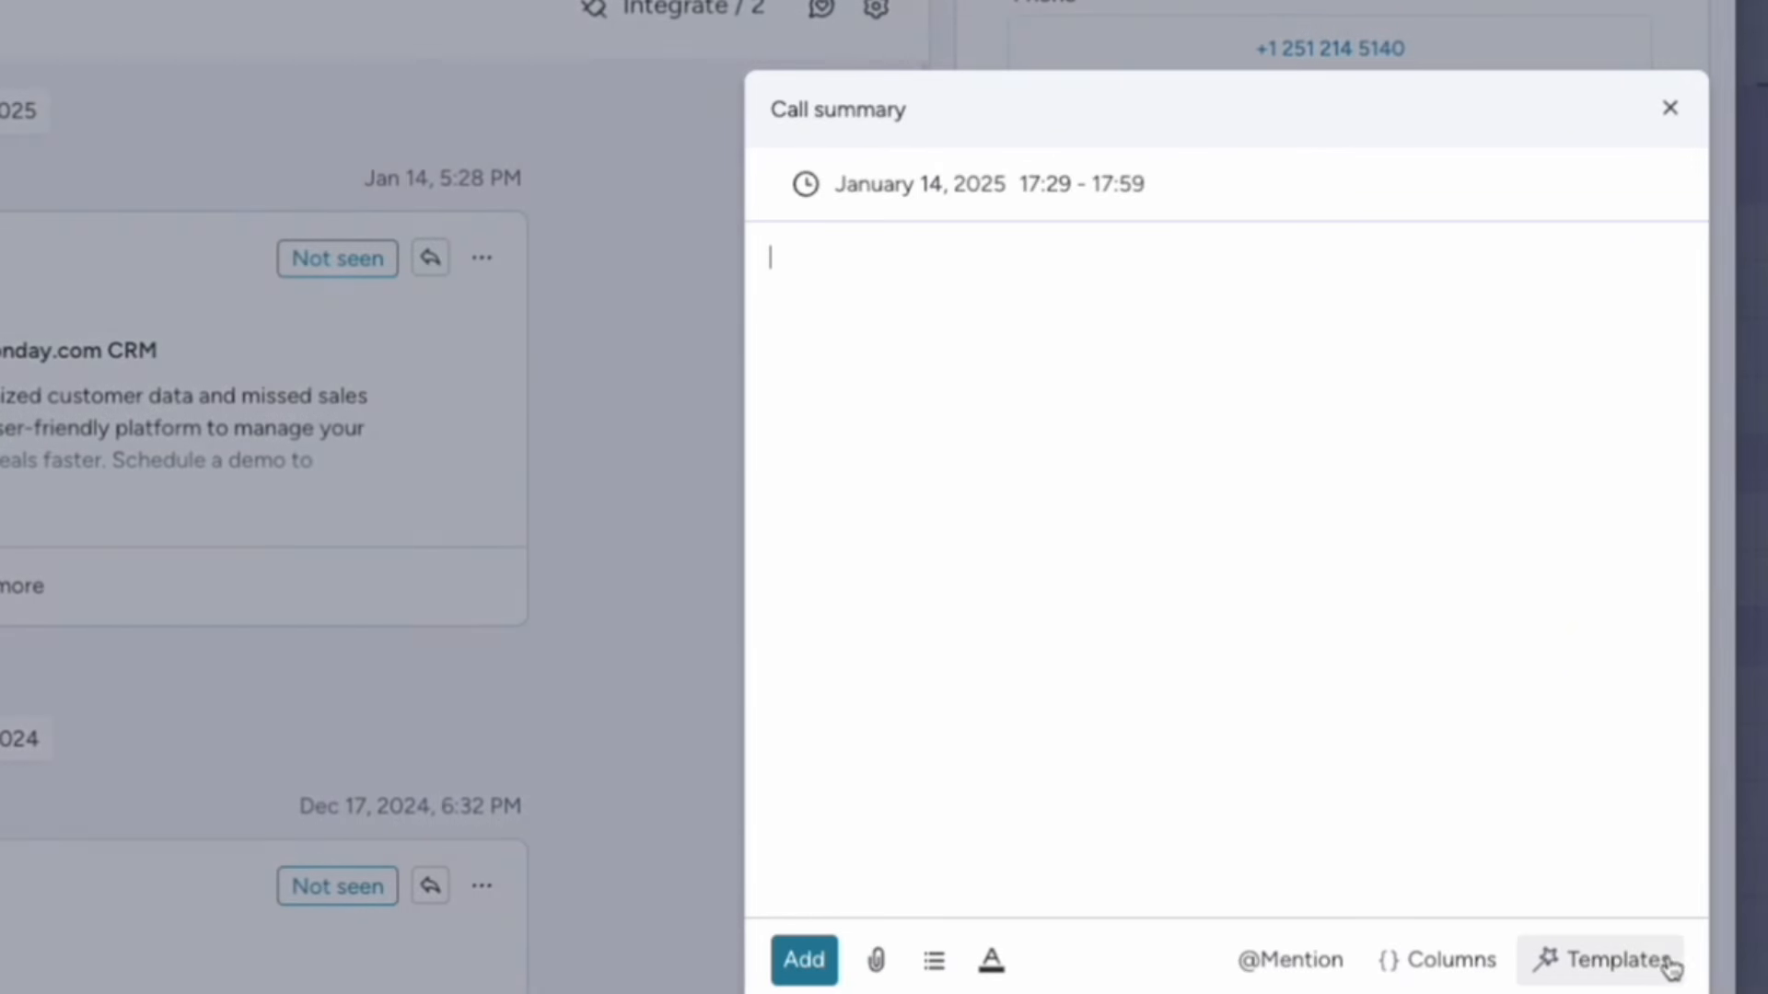
{"action": "left_click", "coordinate": [1616, 960]}
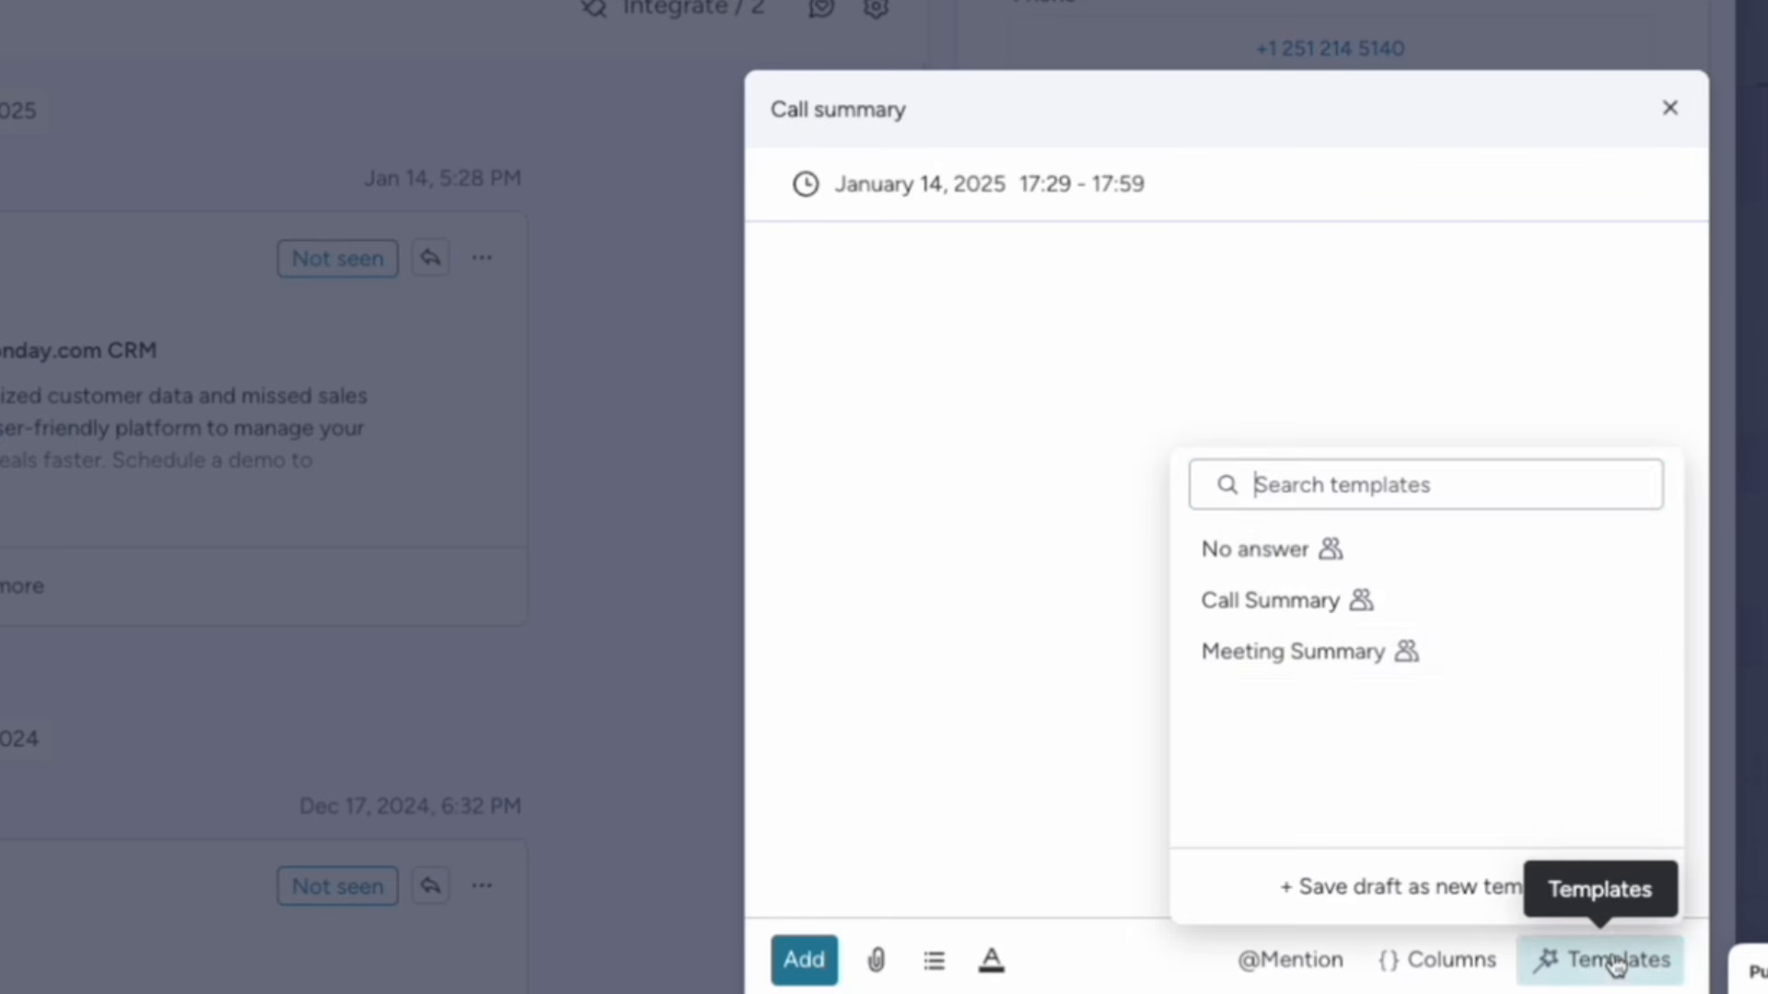
{"action": "left_click", "coordinate": [1280, 599]}
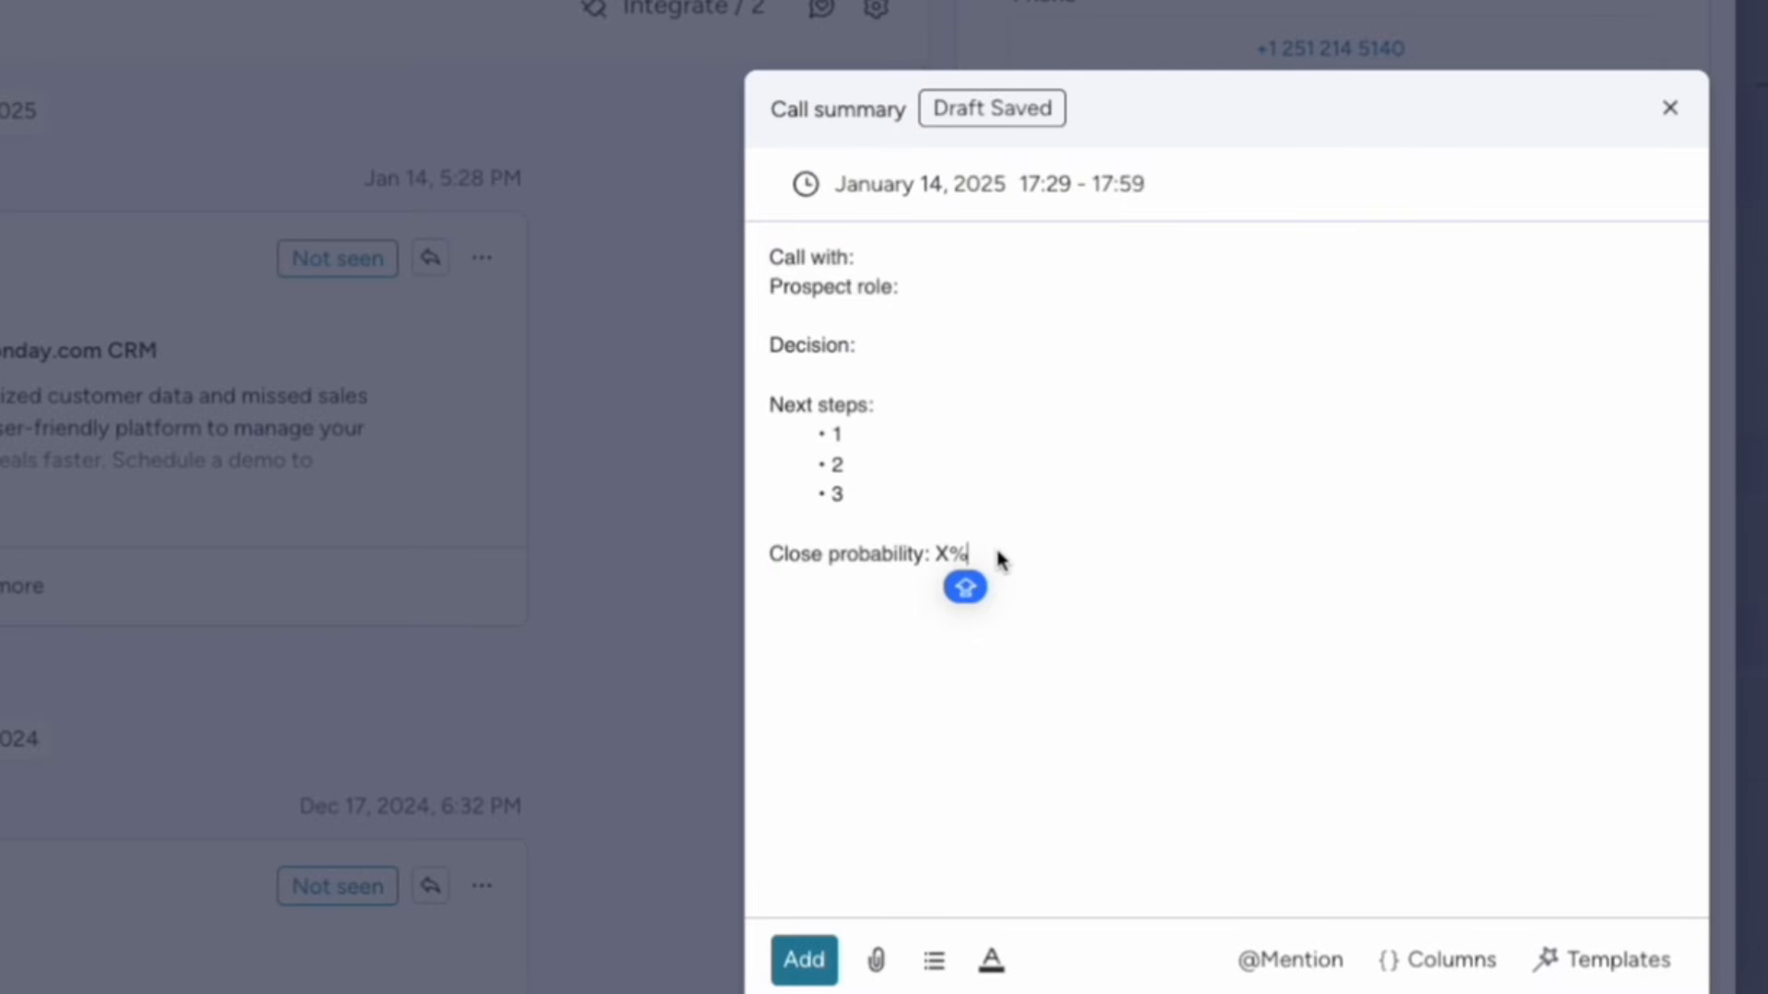
Below the close probability line, mention a teammate with 'check out this call...' and add the summary.
{"action": "triple_click", "coordinate": [946, 555]}
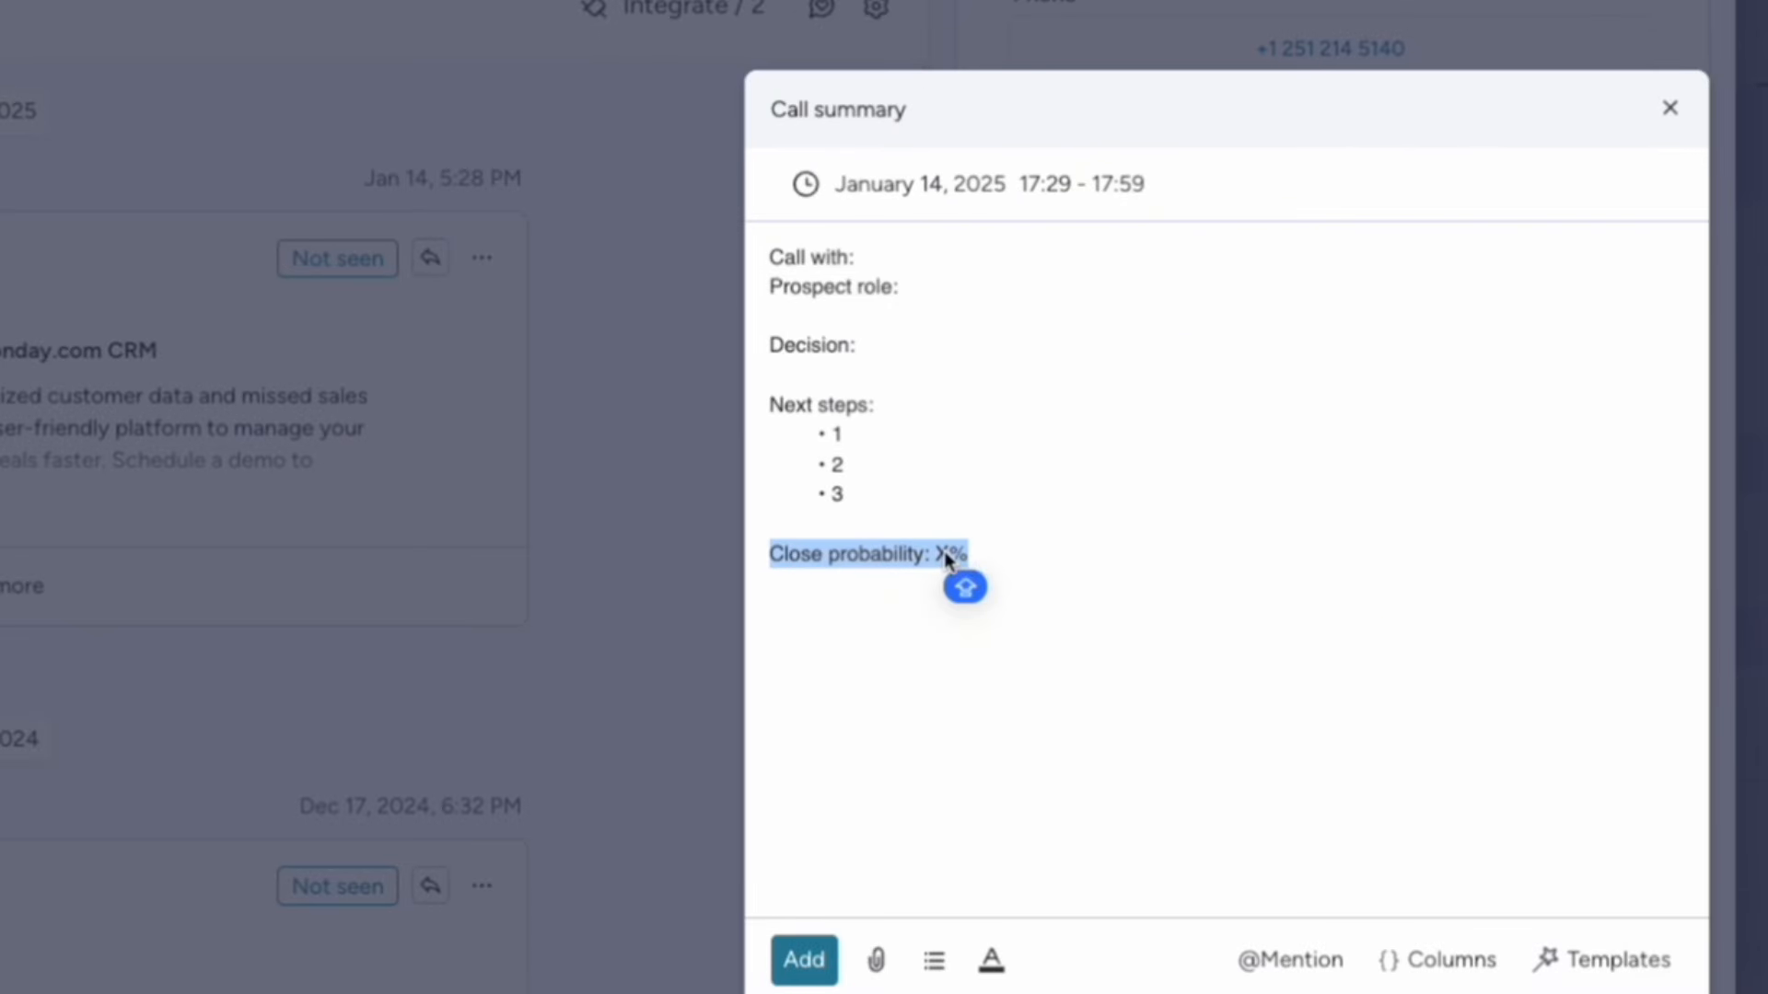
{"action": "left_click", "coordinate": [984, 556]}
{"action": "key", "text": "Return"}
{"action": "key", "text": "Return"}
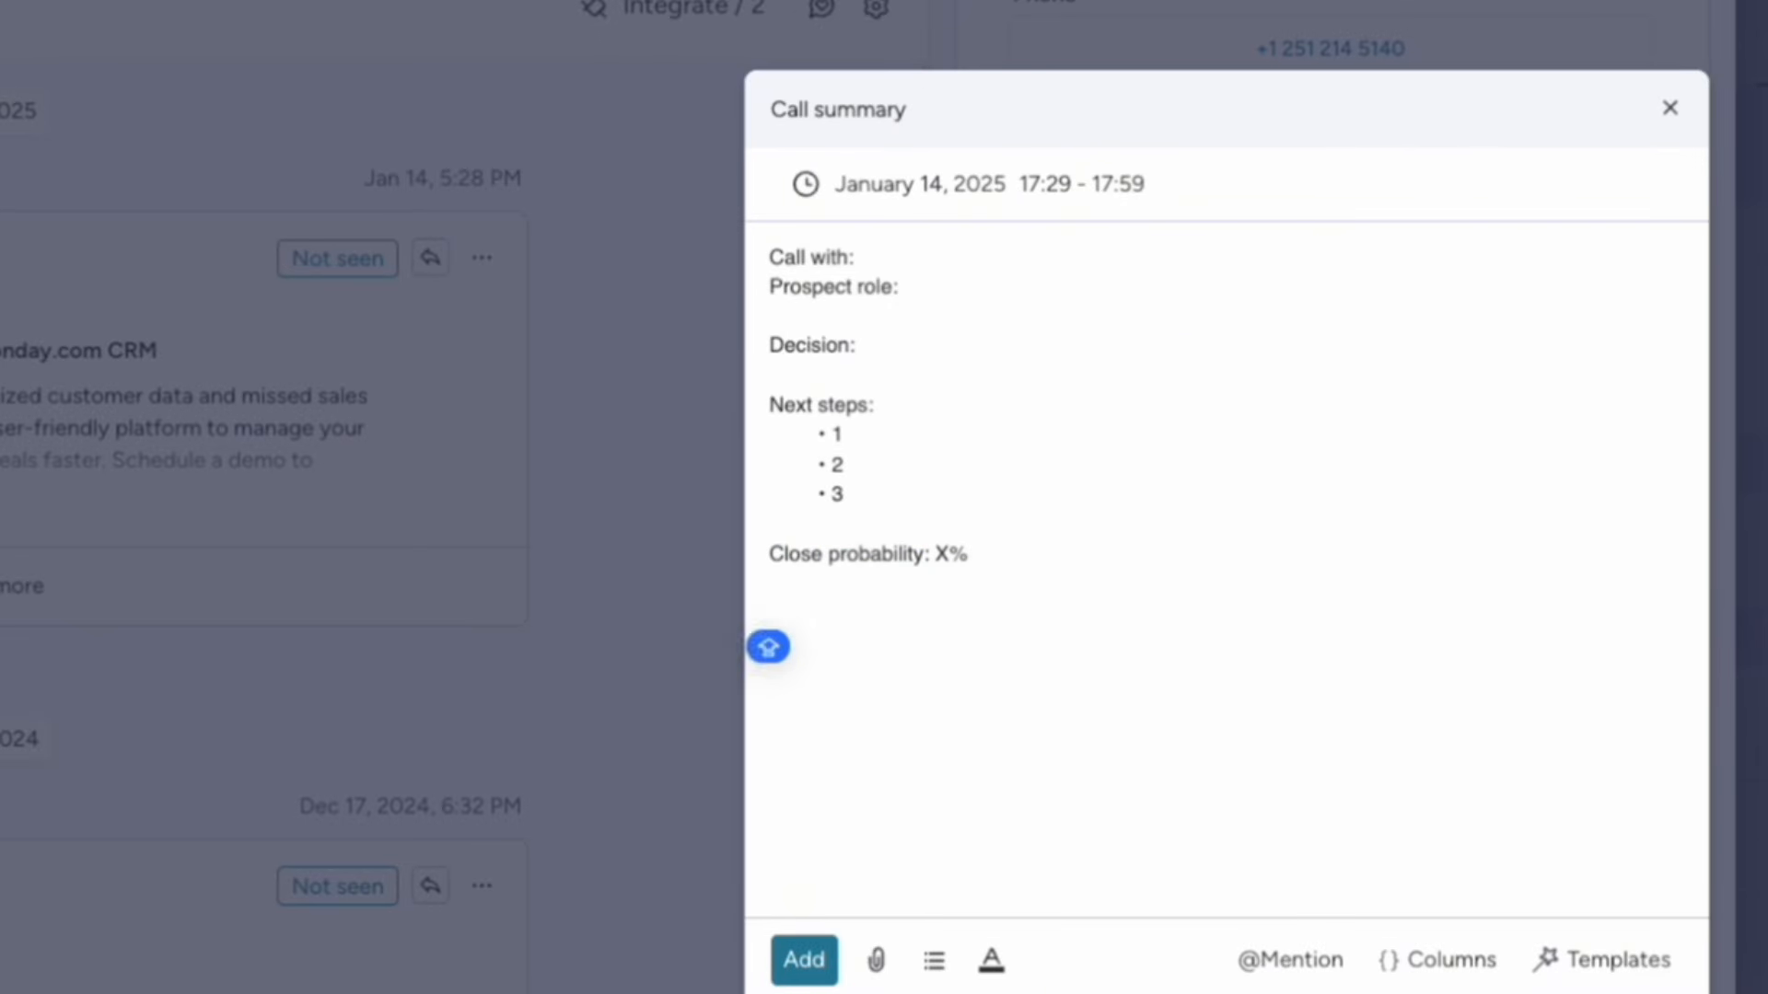
{"action": "type", "text": "@"}
{"action": "left_click", "coordinate": [1058, 848]}
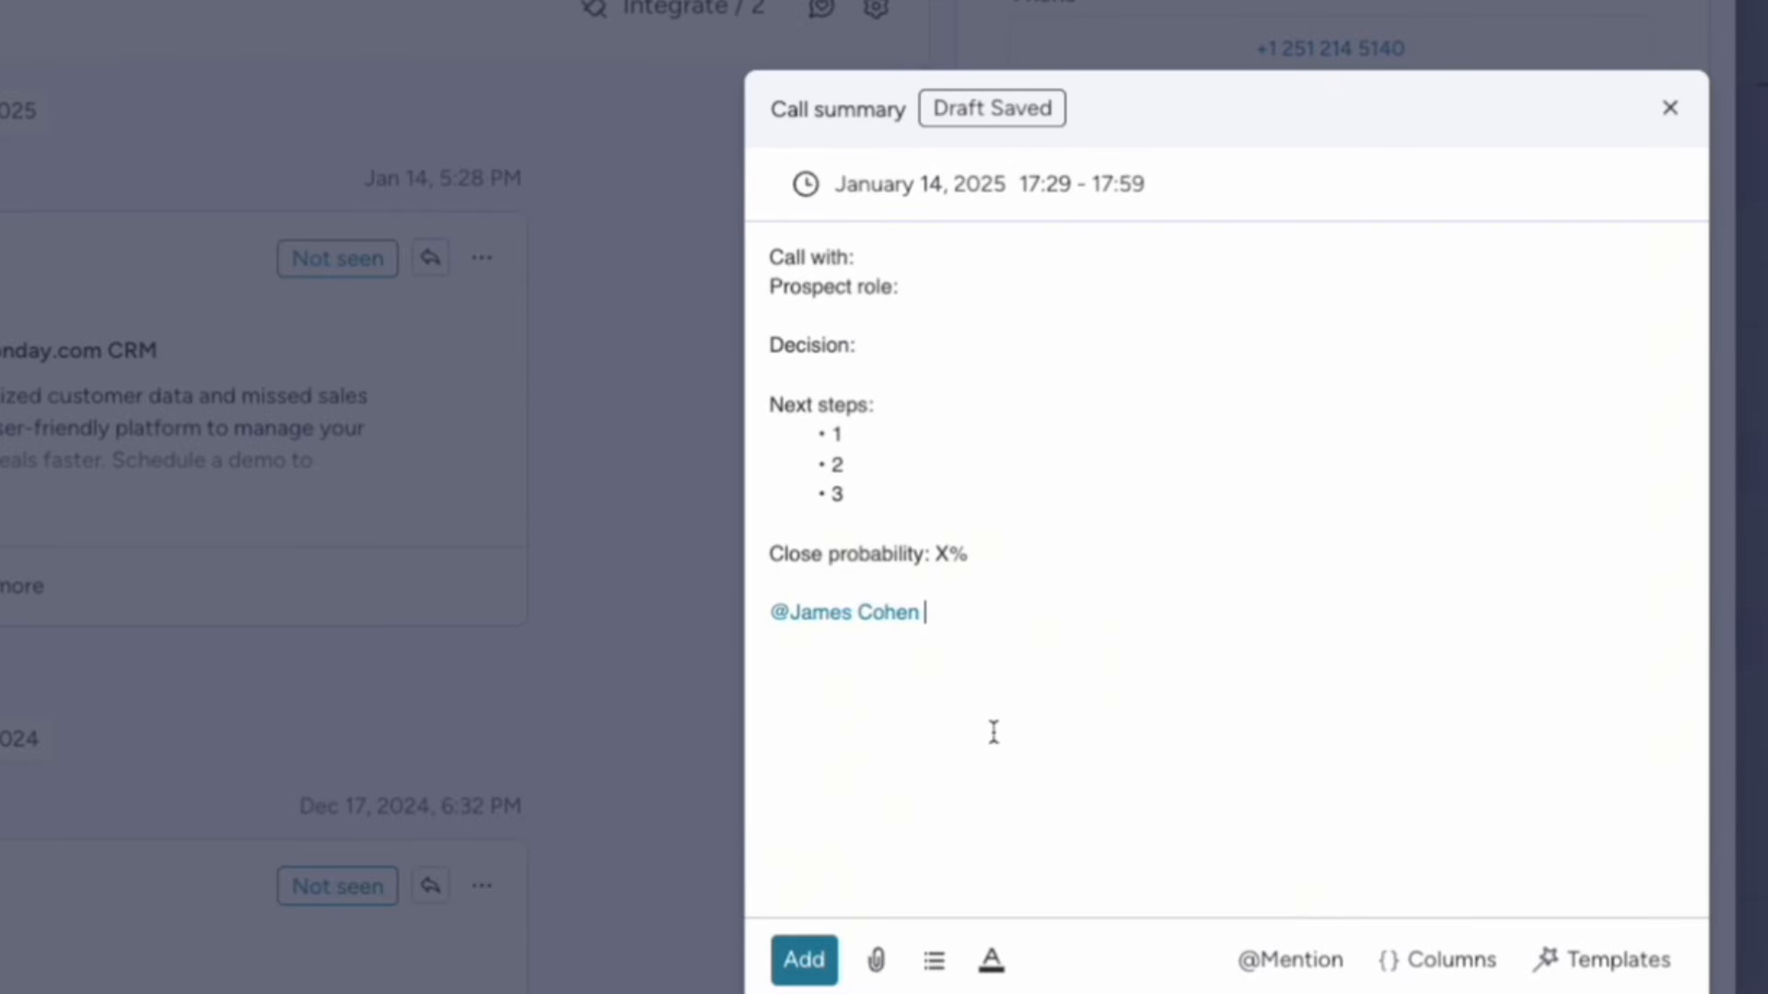
{"action": "type", "text": "check out this call"}
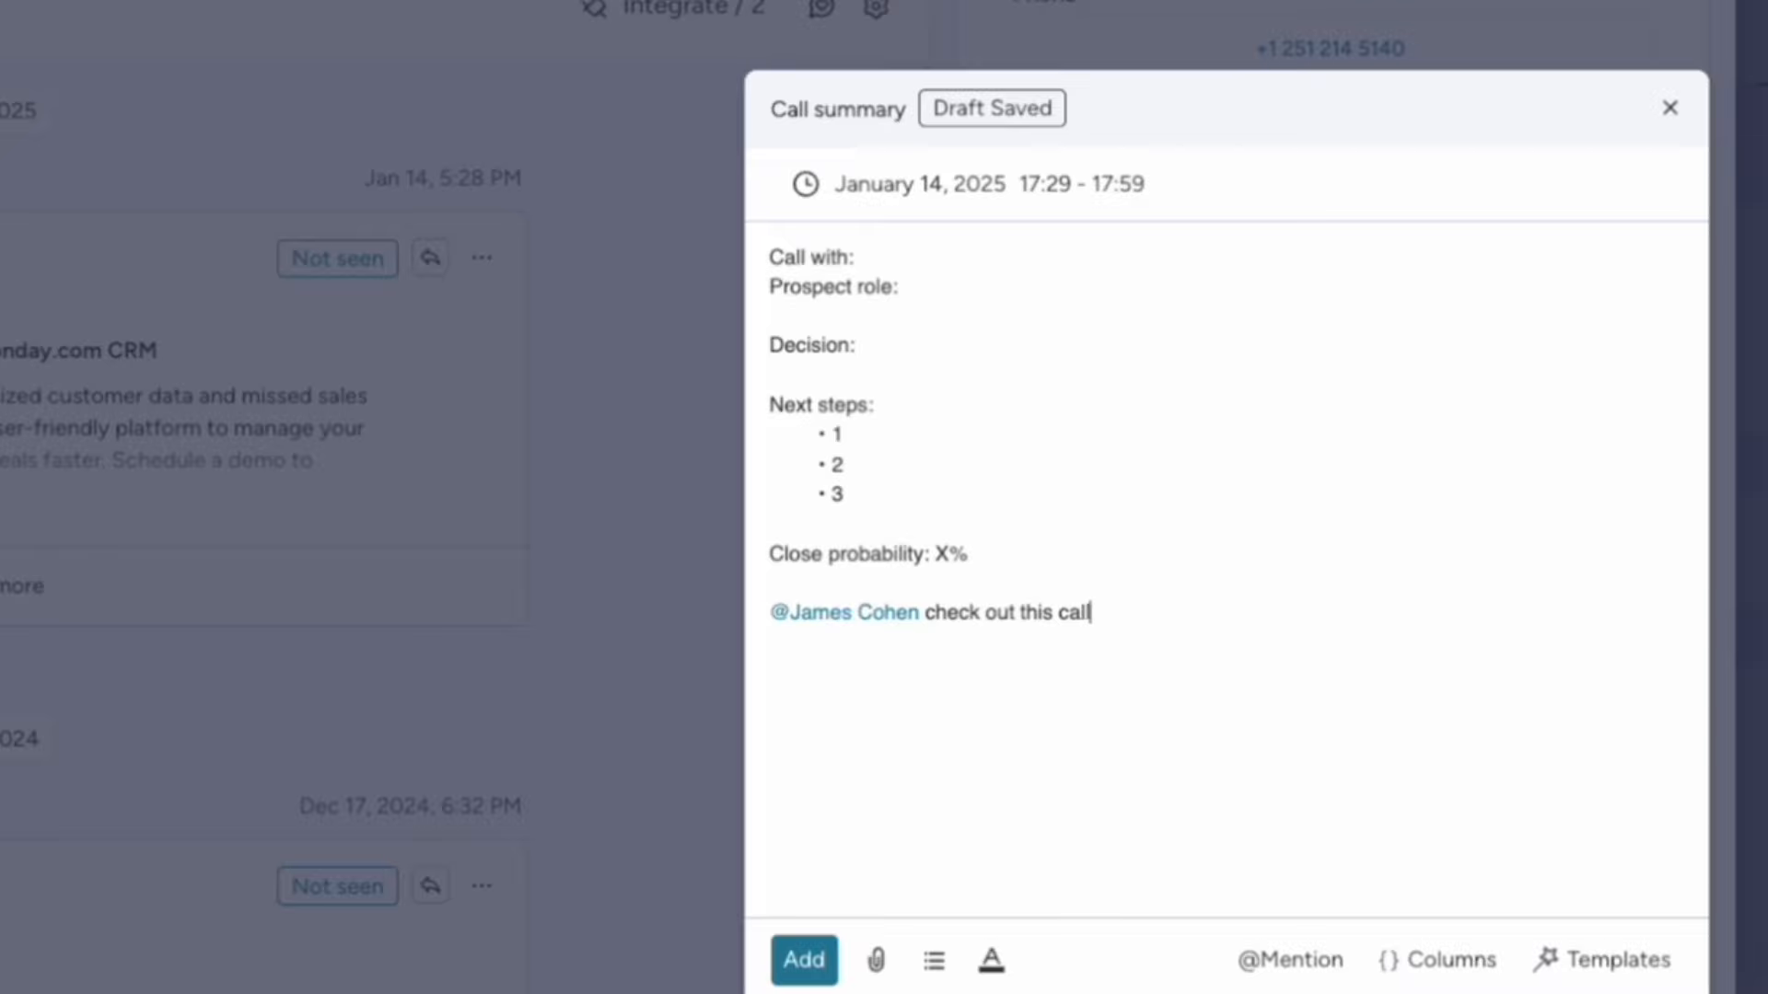
{"action": "type", "text": "..."}
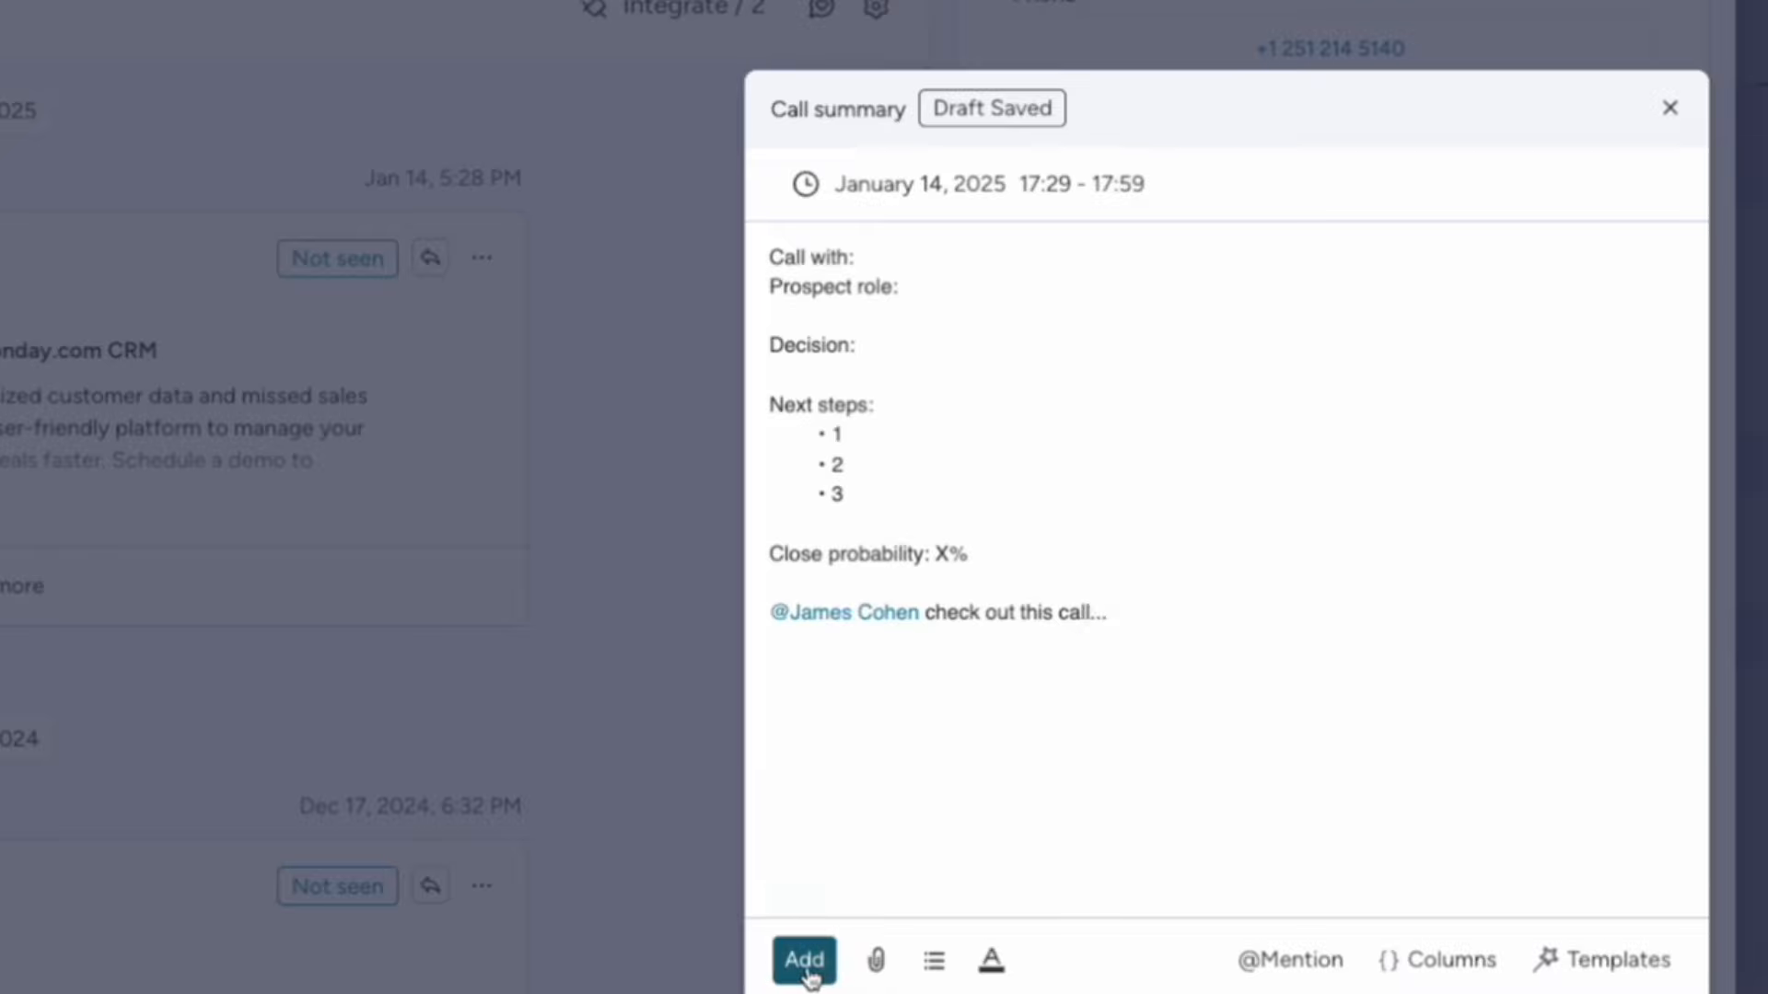
{"action": "left_click", "coordinate": [804, 961]}
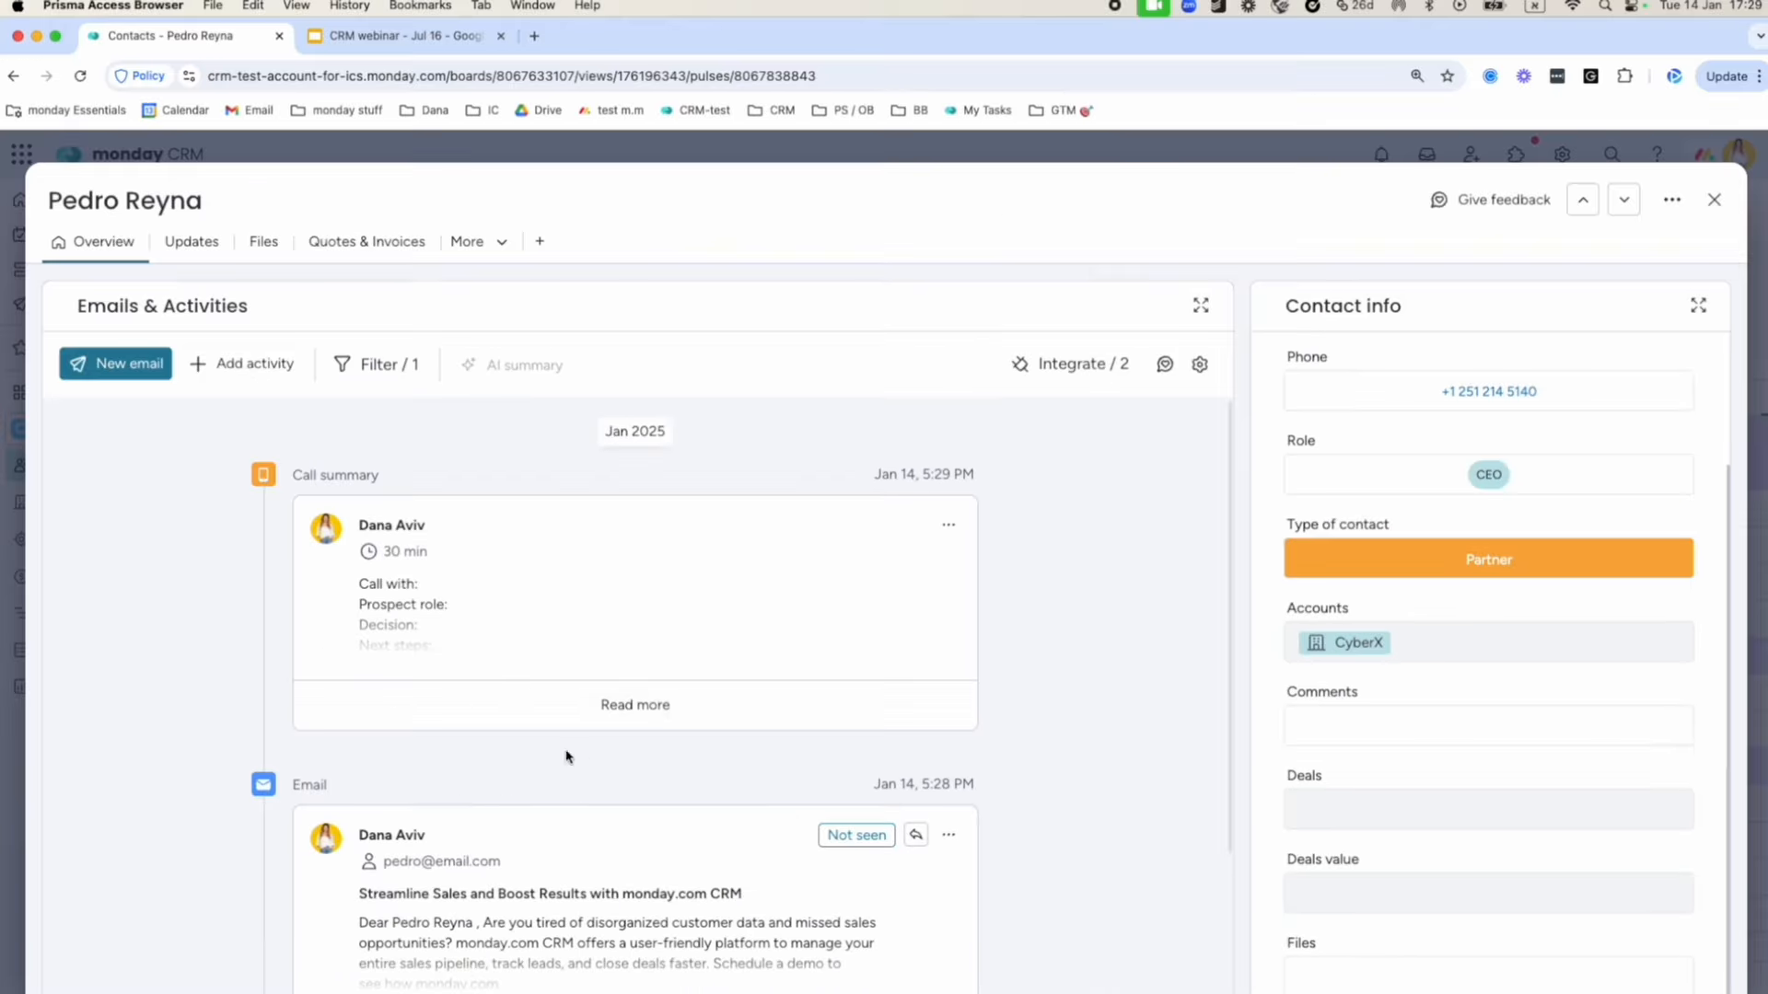
Expand the saved call summary to read its full text, then return to the activity list.
{"action": "left_click", "coordinate": [633, 704]}
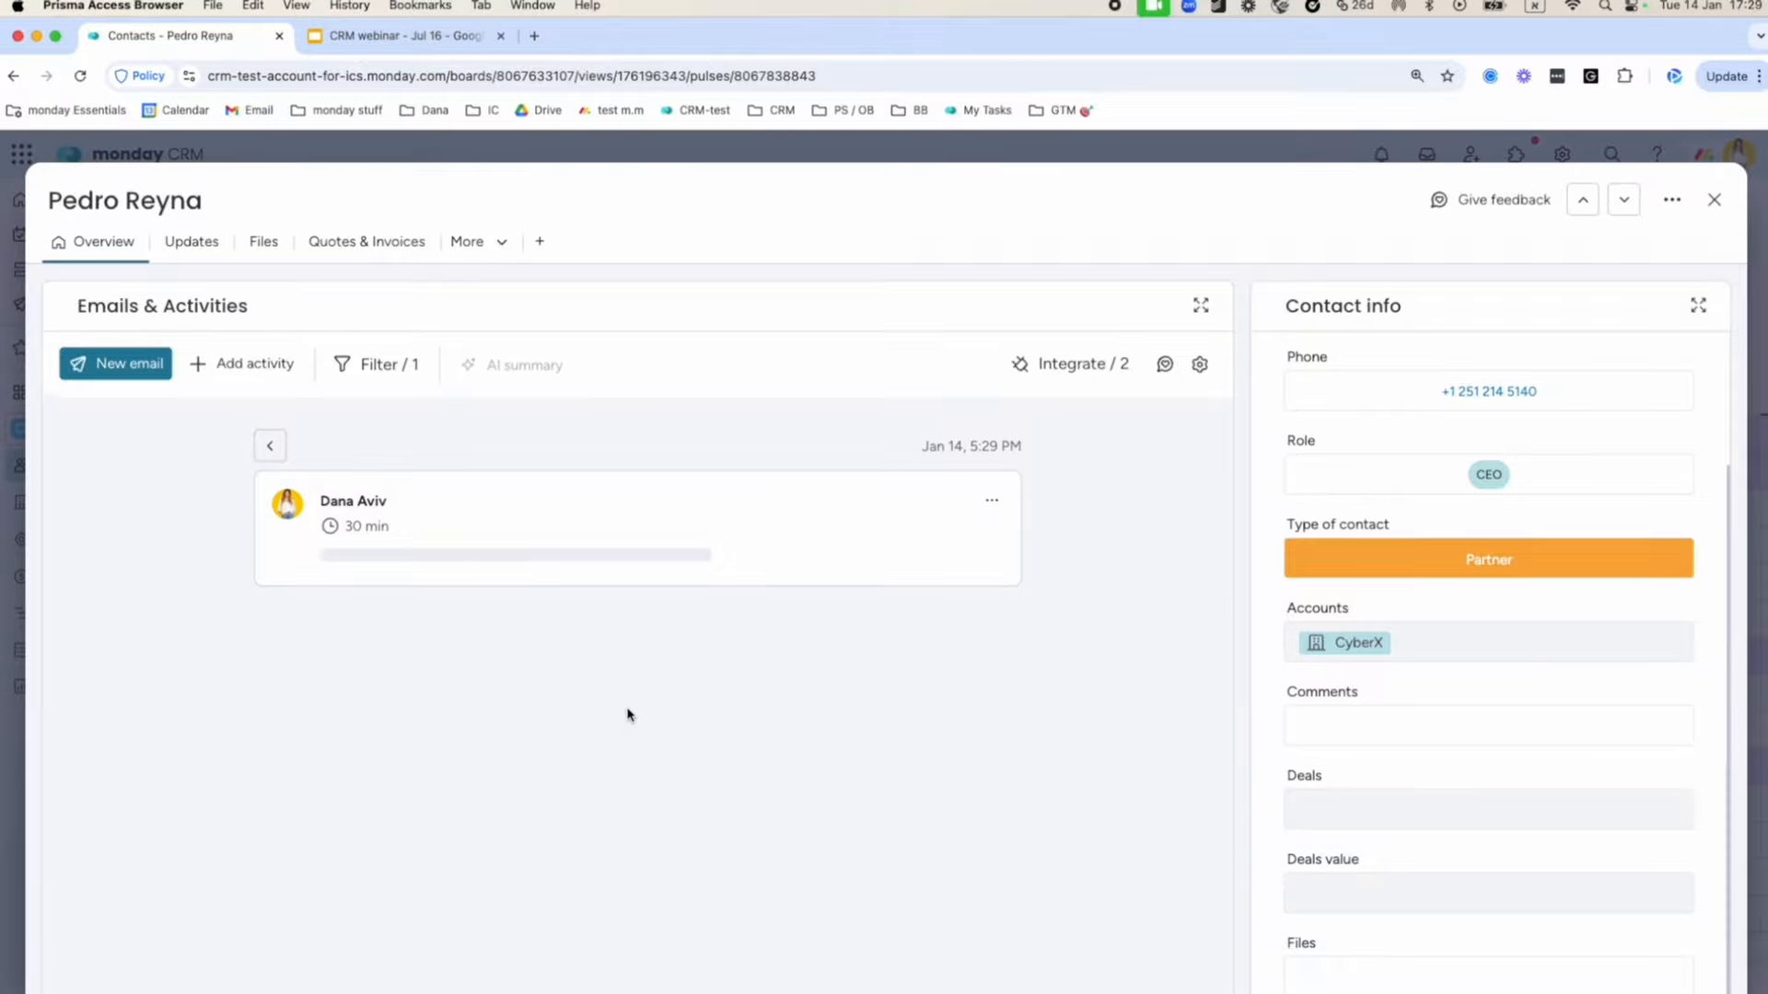
{"action": "left_click", "coordinate": [275, 448]}
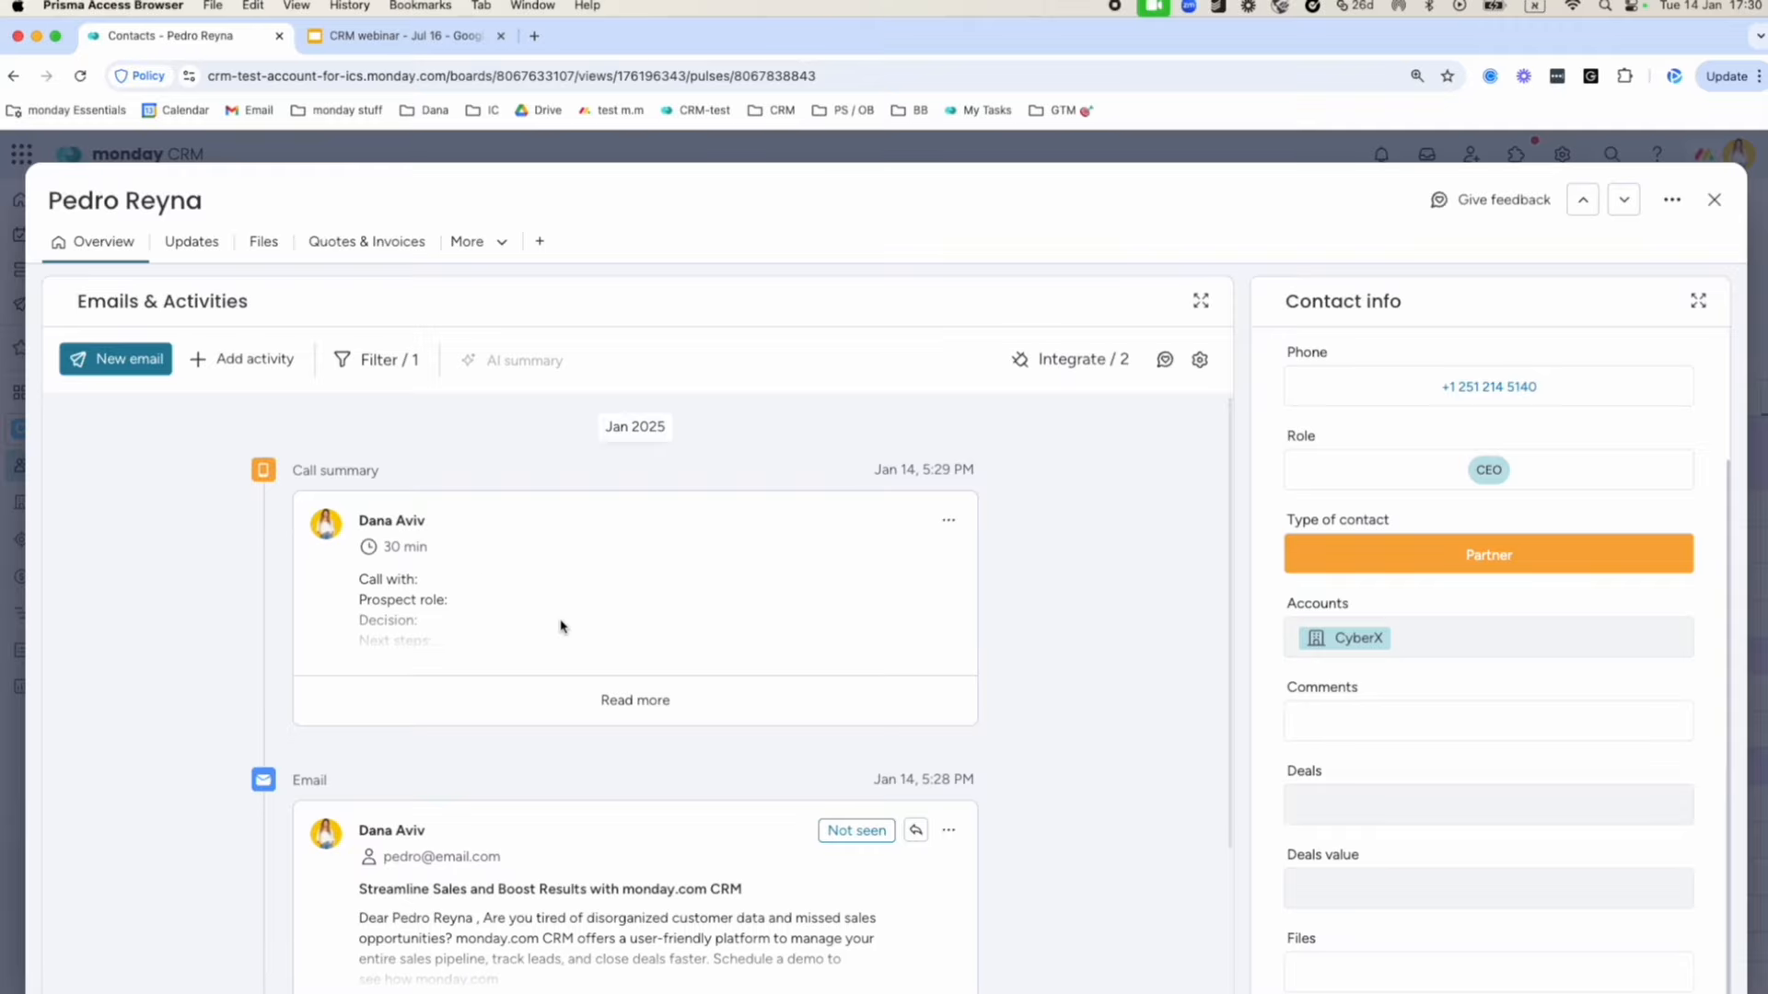
{"action": "scroll", "coordinate": [592, 673], "scroll_direction": "down", "scroll_amount": 5}
{"action": "scroll", "coordinate": [592, 673], "scroll_direction": "up", "scroll_amount": 5}
Look through the Emails & Activities settings and go back to the activity feed.
{"action": "left_click", "coordinate": [1200, 360]}
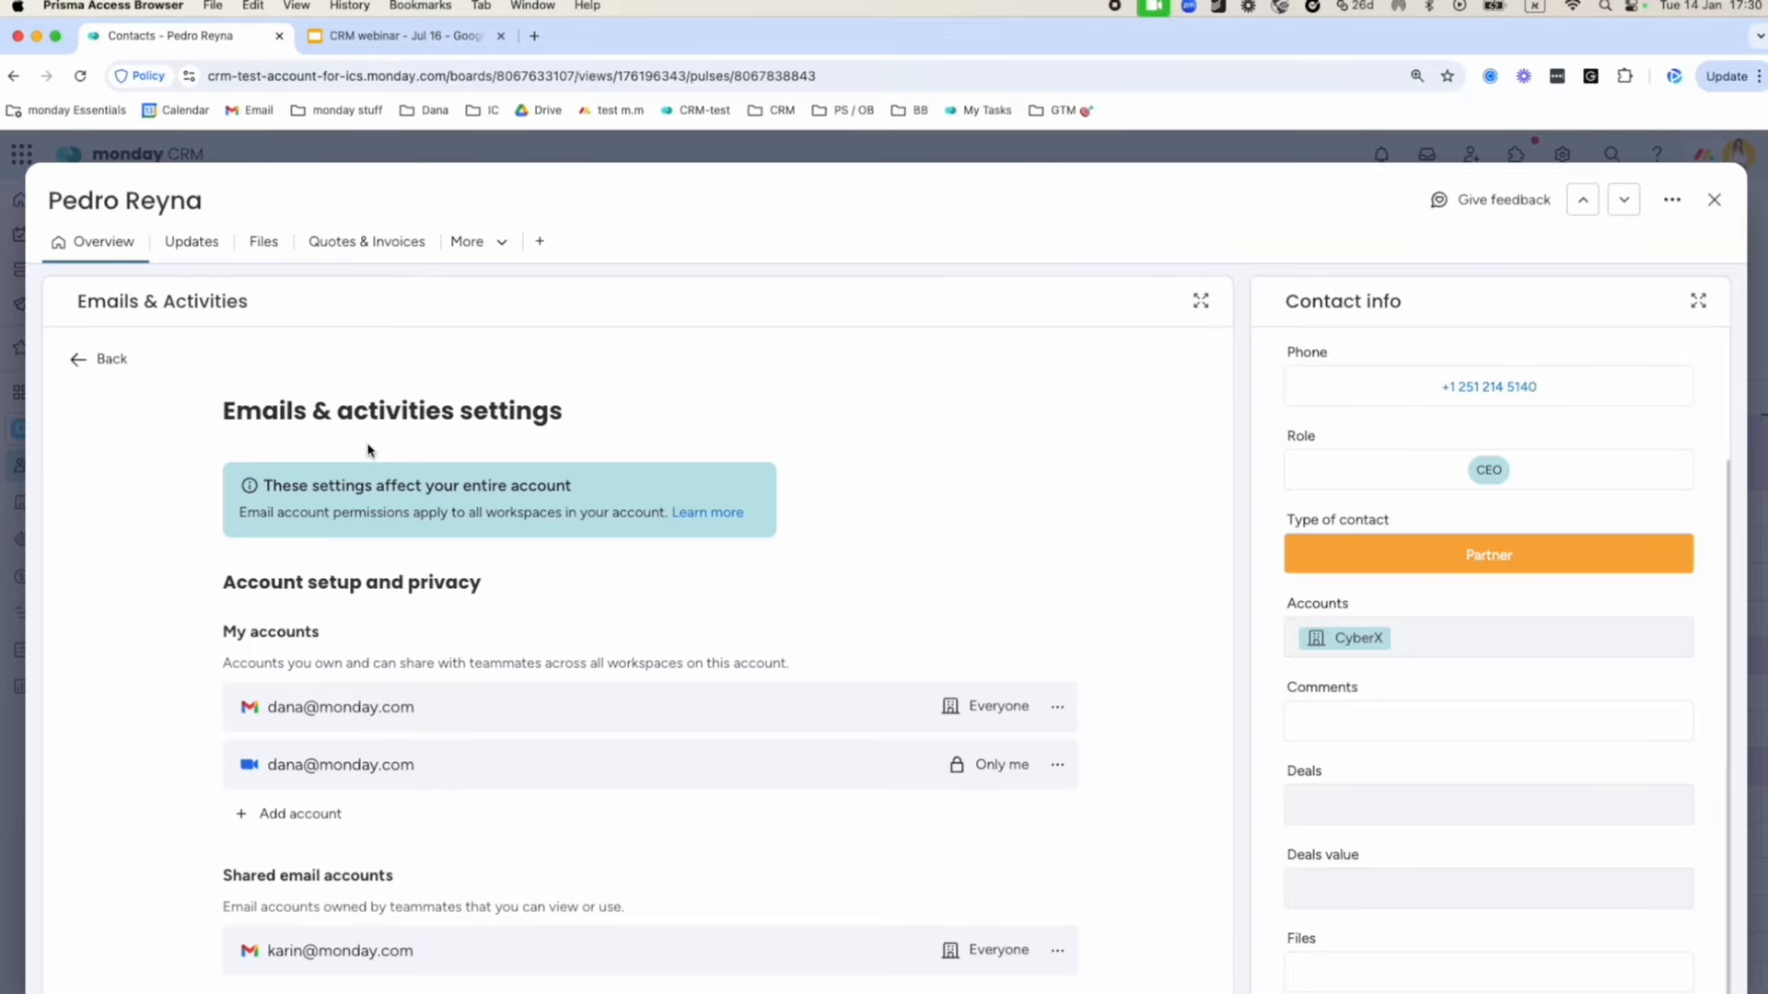
{"action": "scroll", "coordinate": [493, 665], "scroll_direction": "down", "scroll_amount": 7}
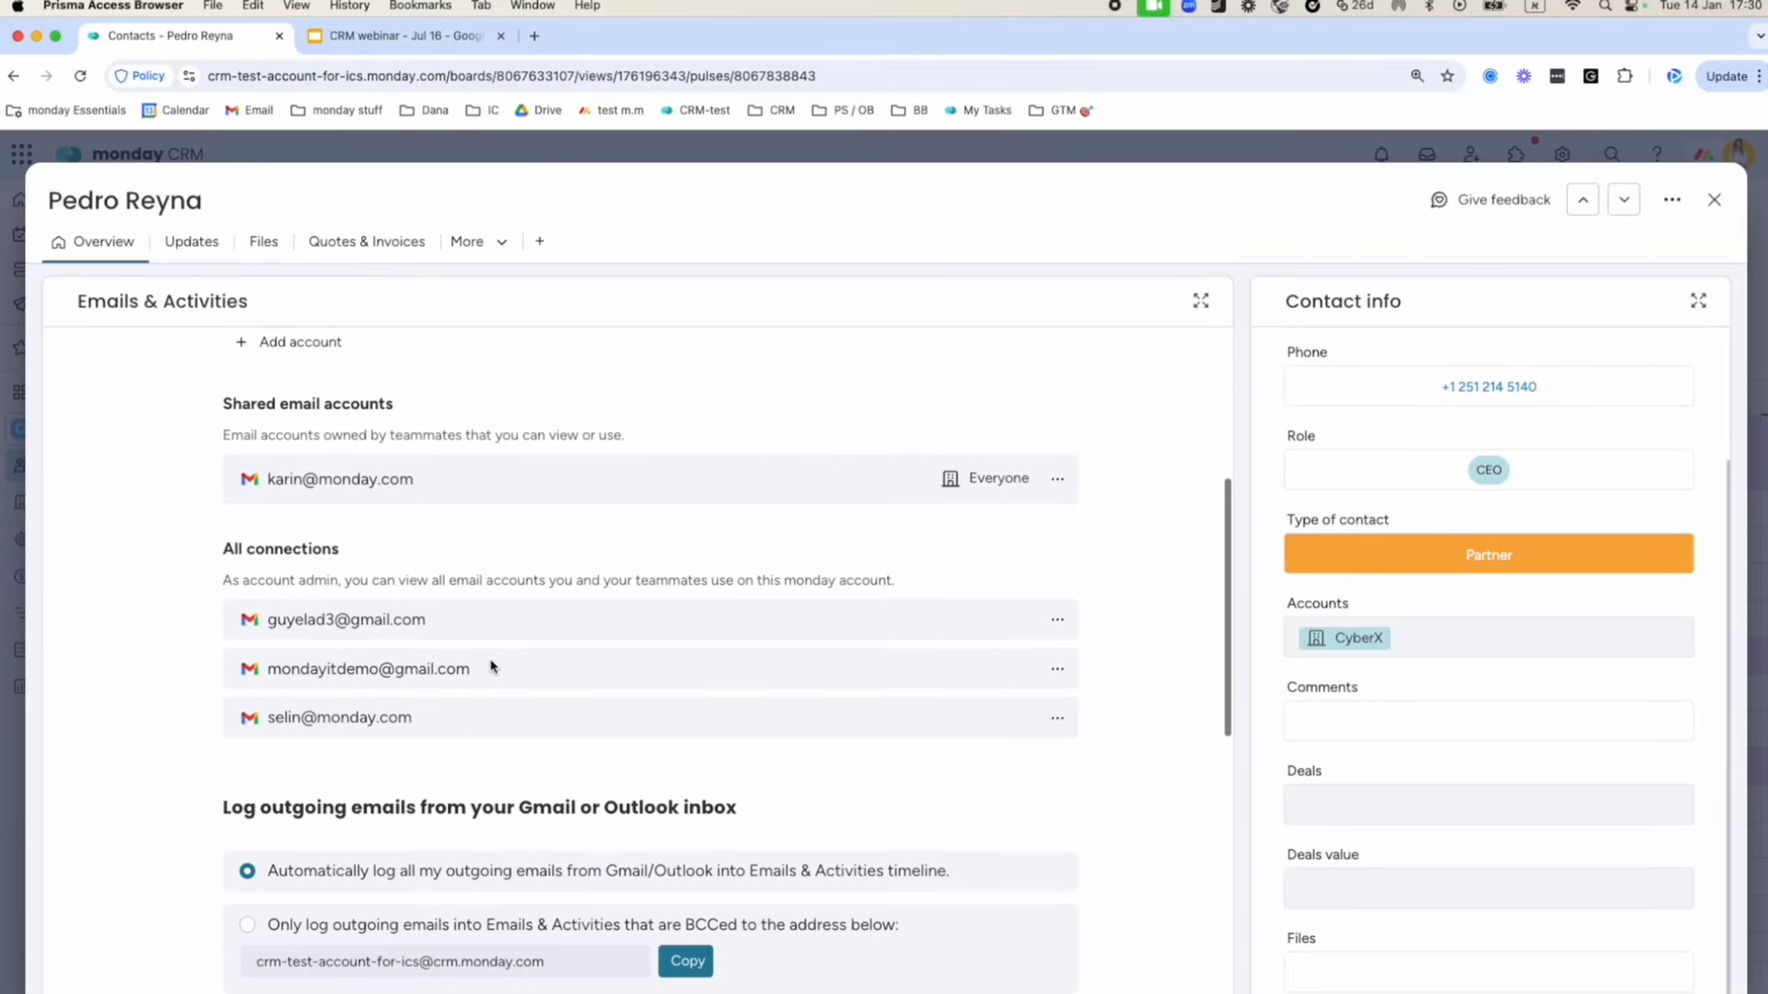
{"action": "scroll", "coordinate": [493, 664], "scroll_direction": "down", "scroll_amount": 3}
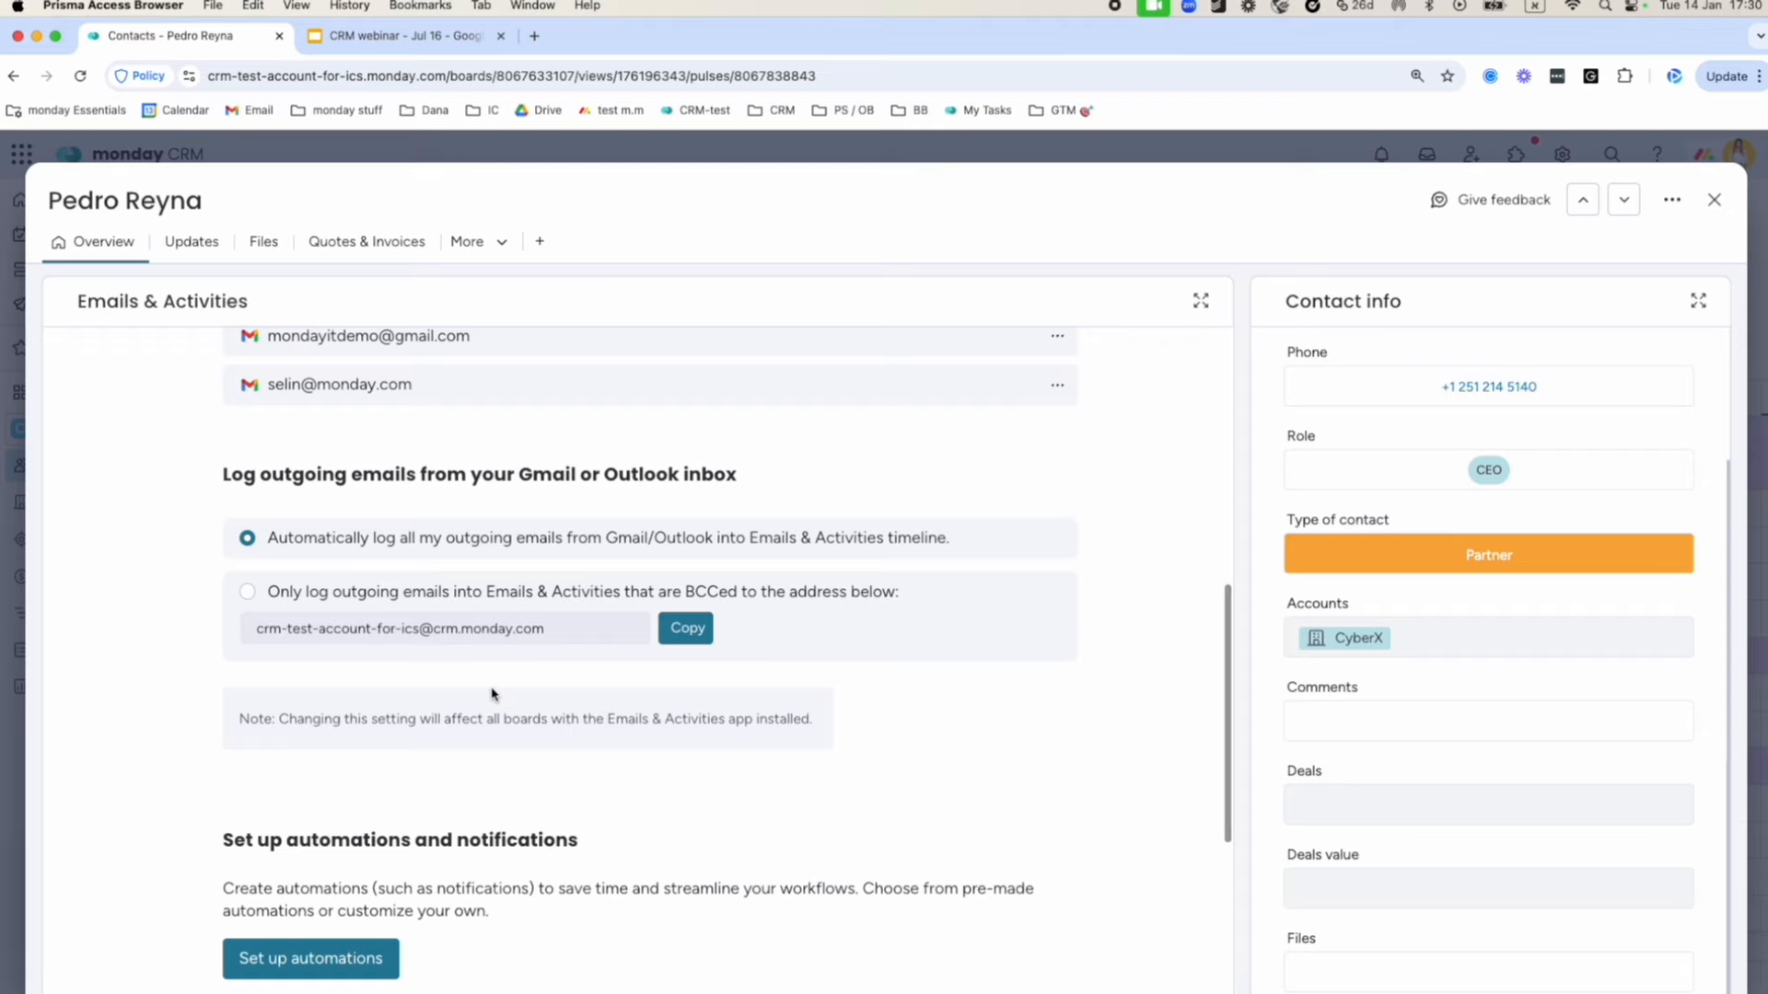
{"action": "scroll", "coordinate": [493, 694], "scroll_direction": "up", "scroll_amount": 3}
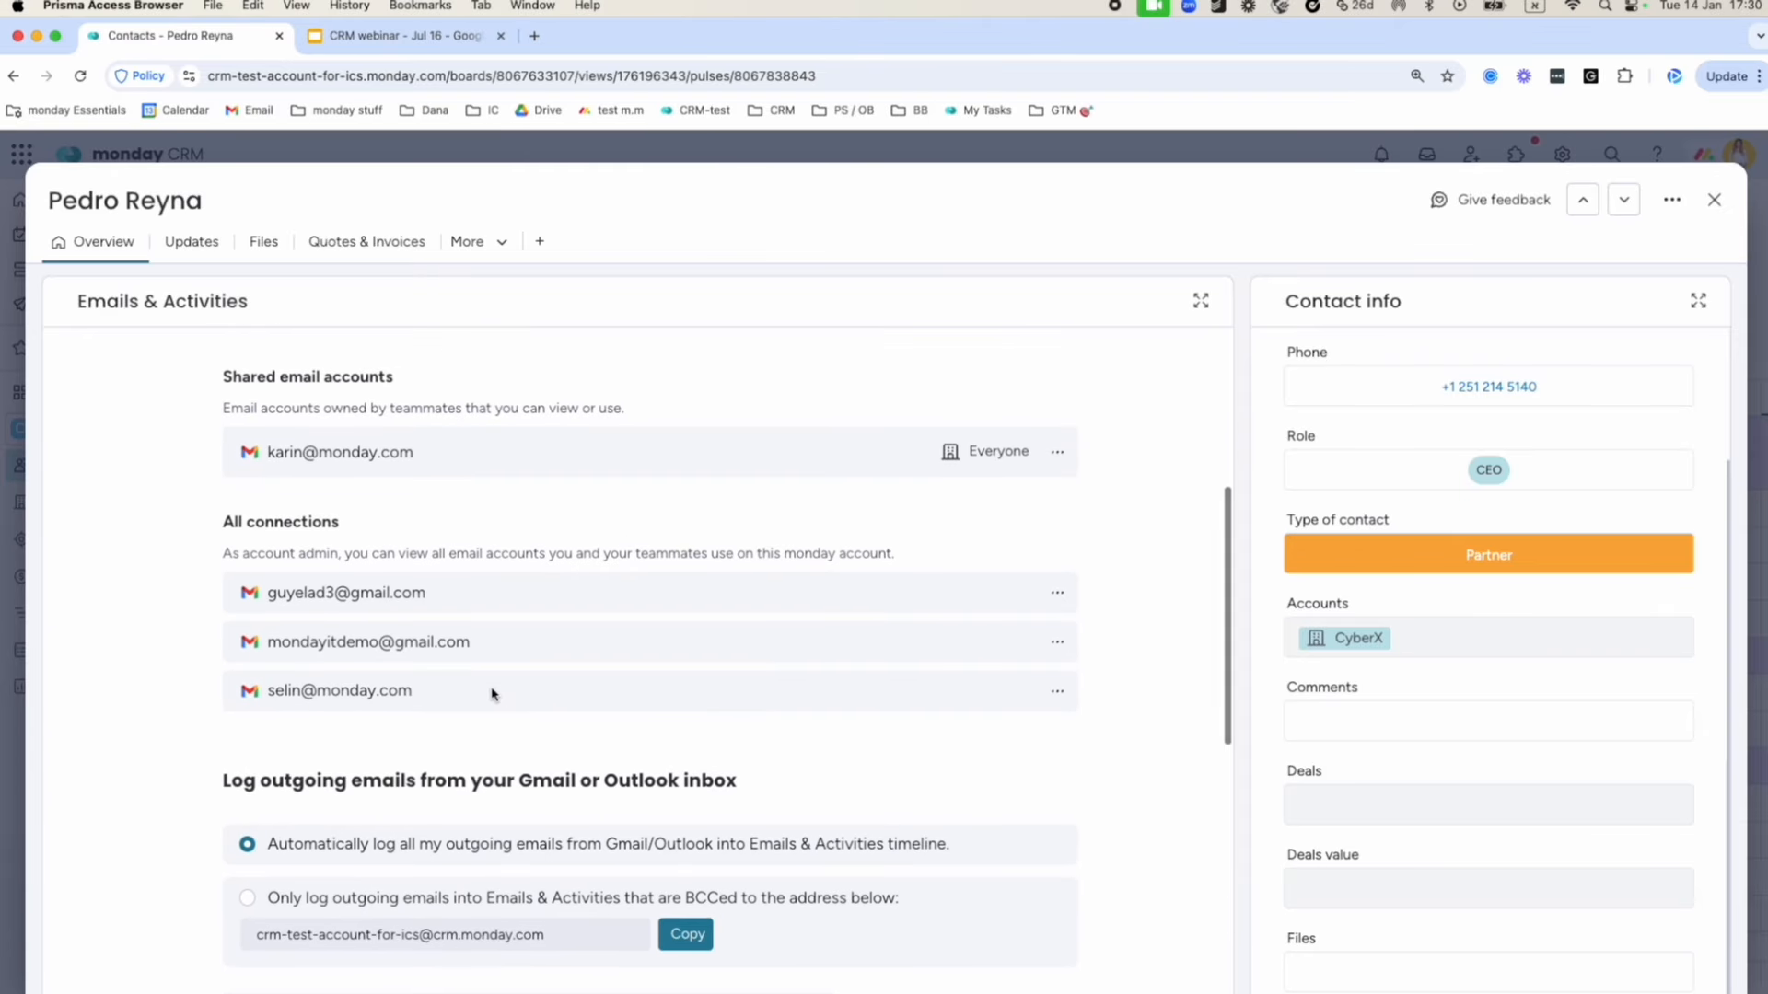
{"action": "scroll", "coordinate": [493, 694], "scroll_direction": "down", "scroll_amount": 3}
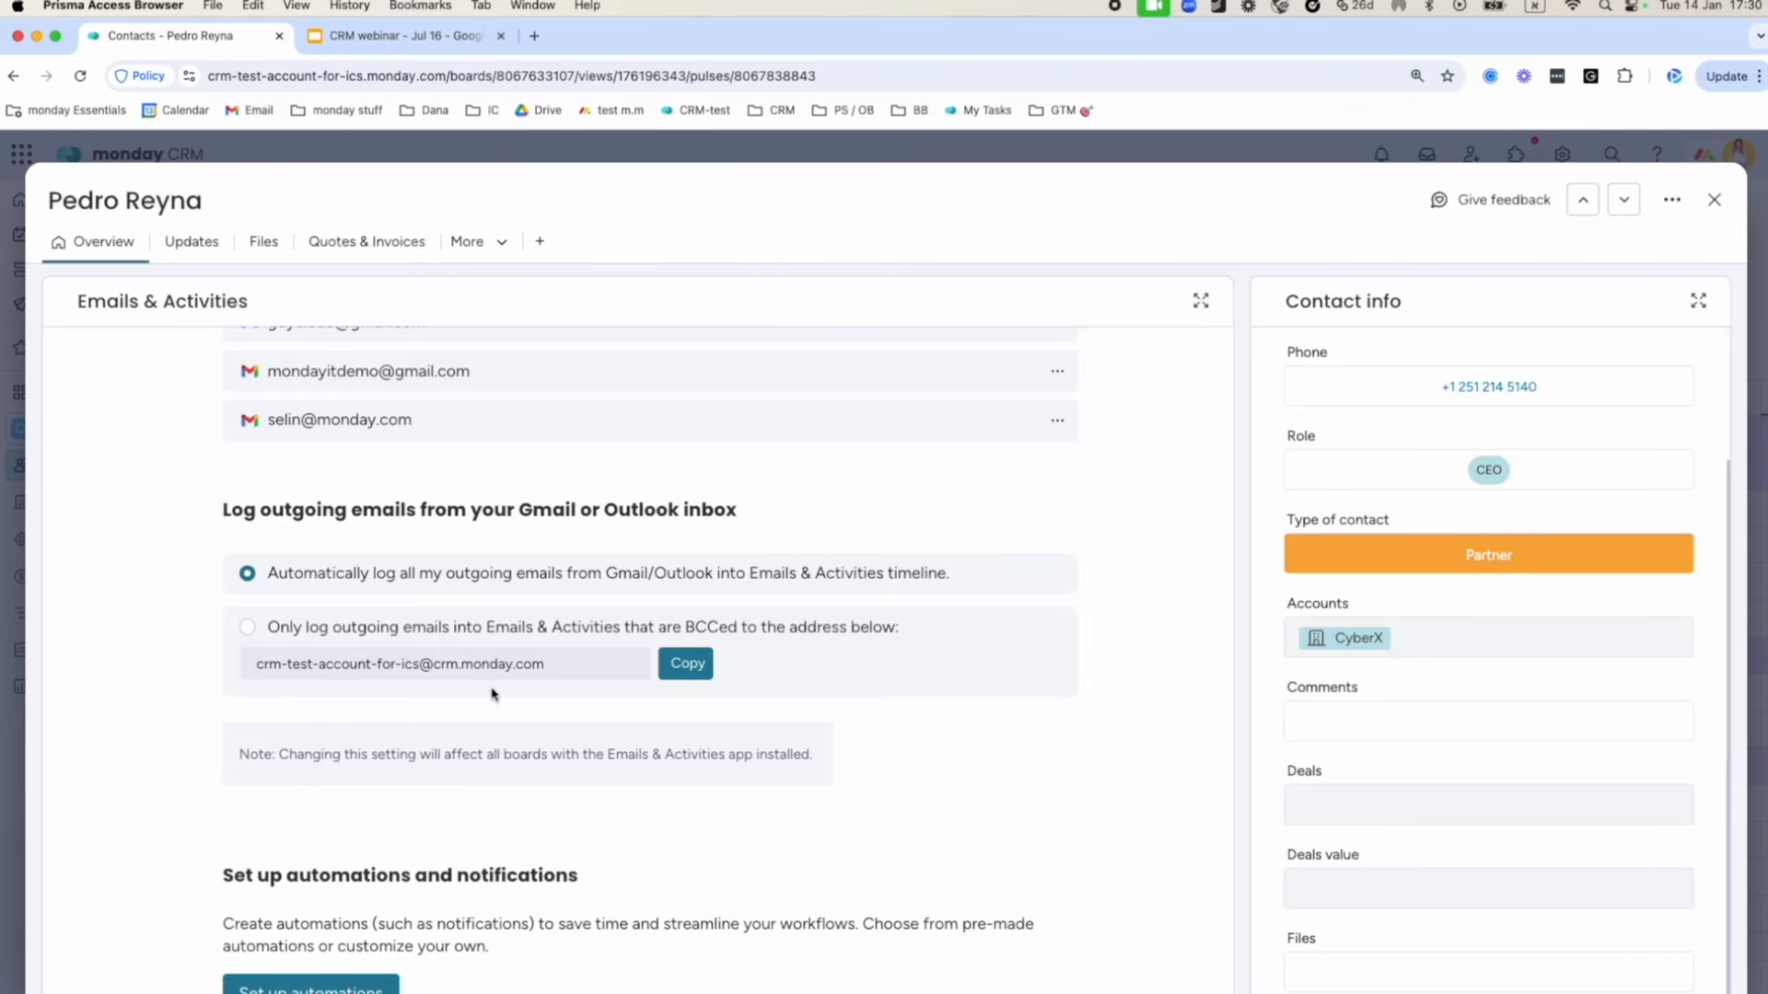
{"action": "scroll", "coordinate": [492, 694], "scroll_direction": "up", "scroll_amount": 5}
{"action": "scroll", "coordinate": [493, 694], "scroll_direction": "up", "scroll_amount": 2}
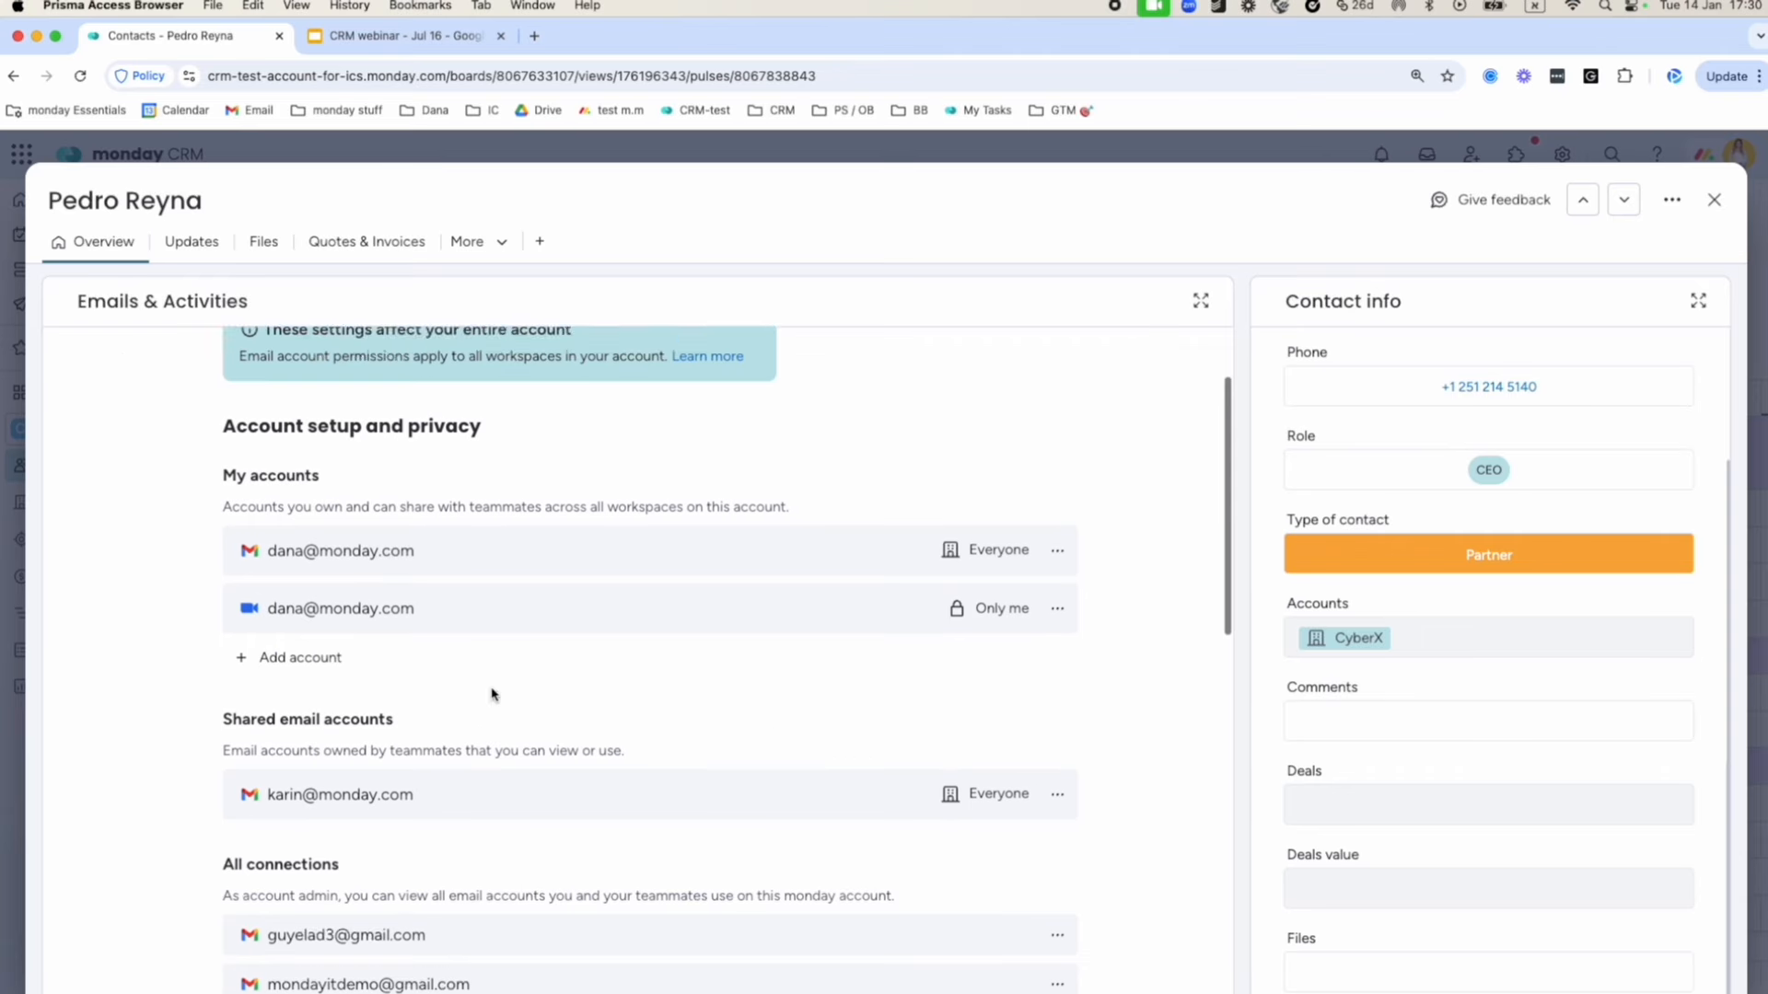
{"action": "scroll", "coordinate": [493, 695], "scroll_direction": "up", "scroll_amount": 2}
{"action": "left_click", "coordinate": [92, 354]}
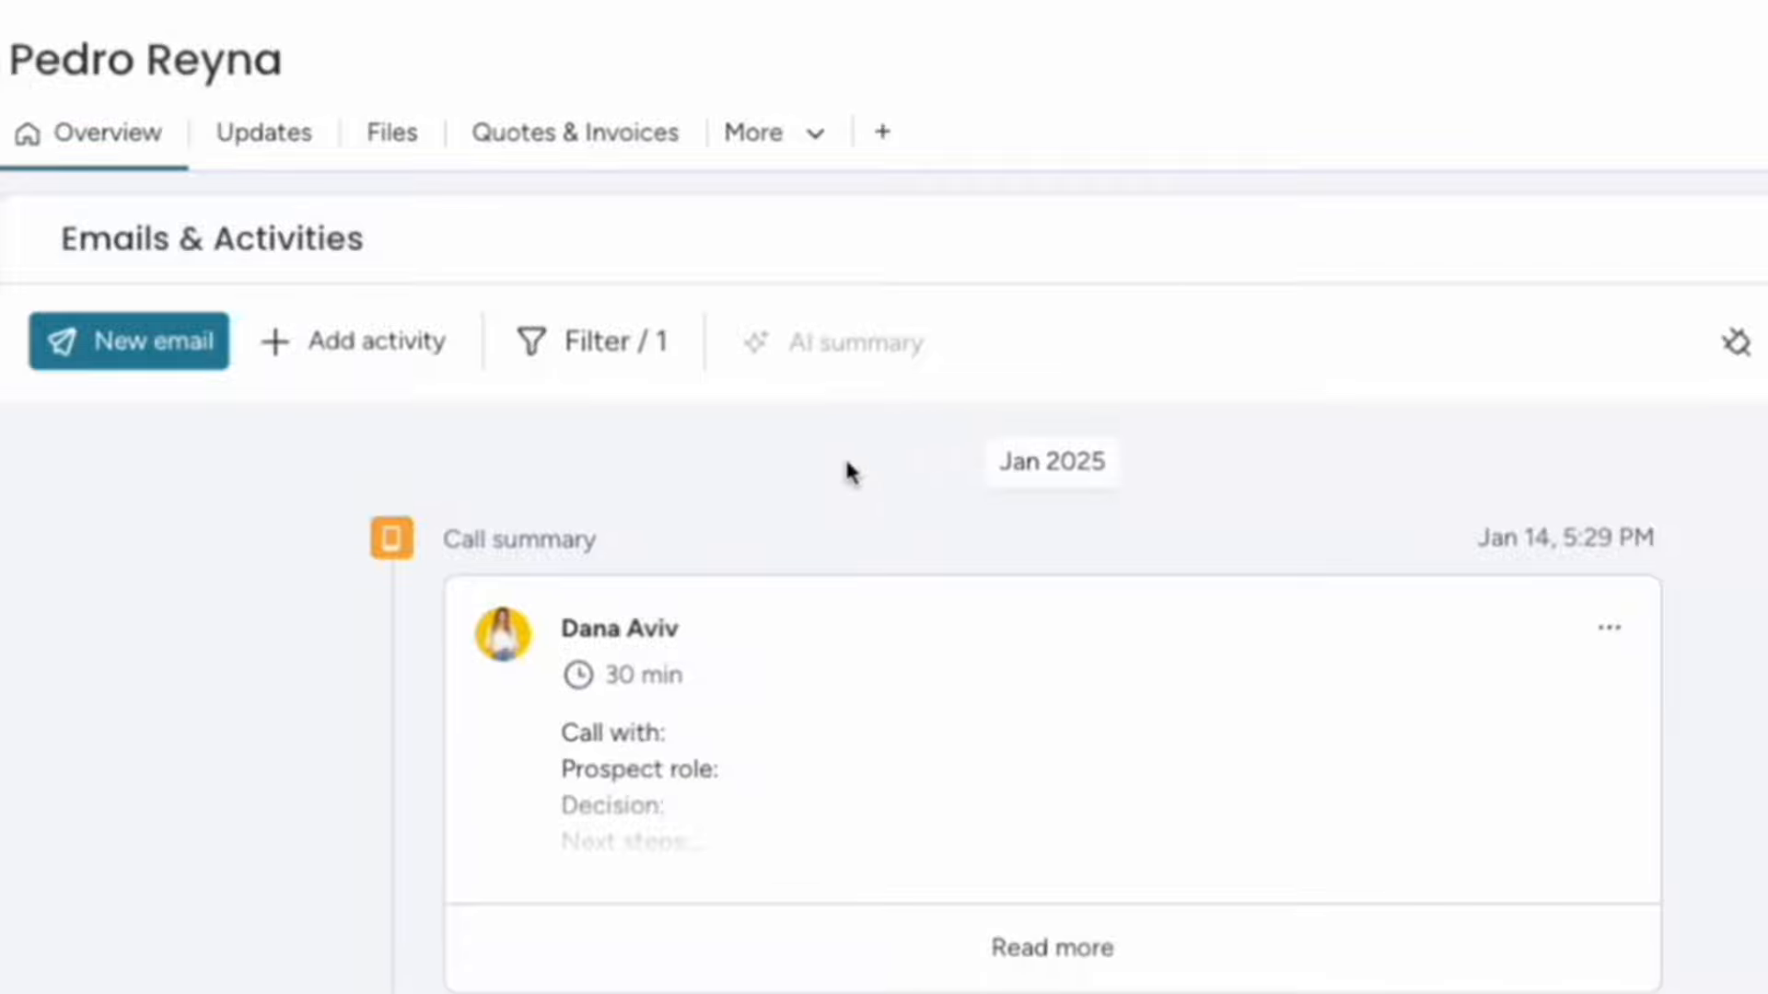
{"action": "mouse_move", "coordinate": [852, 358]}
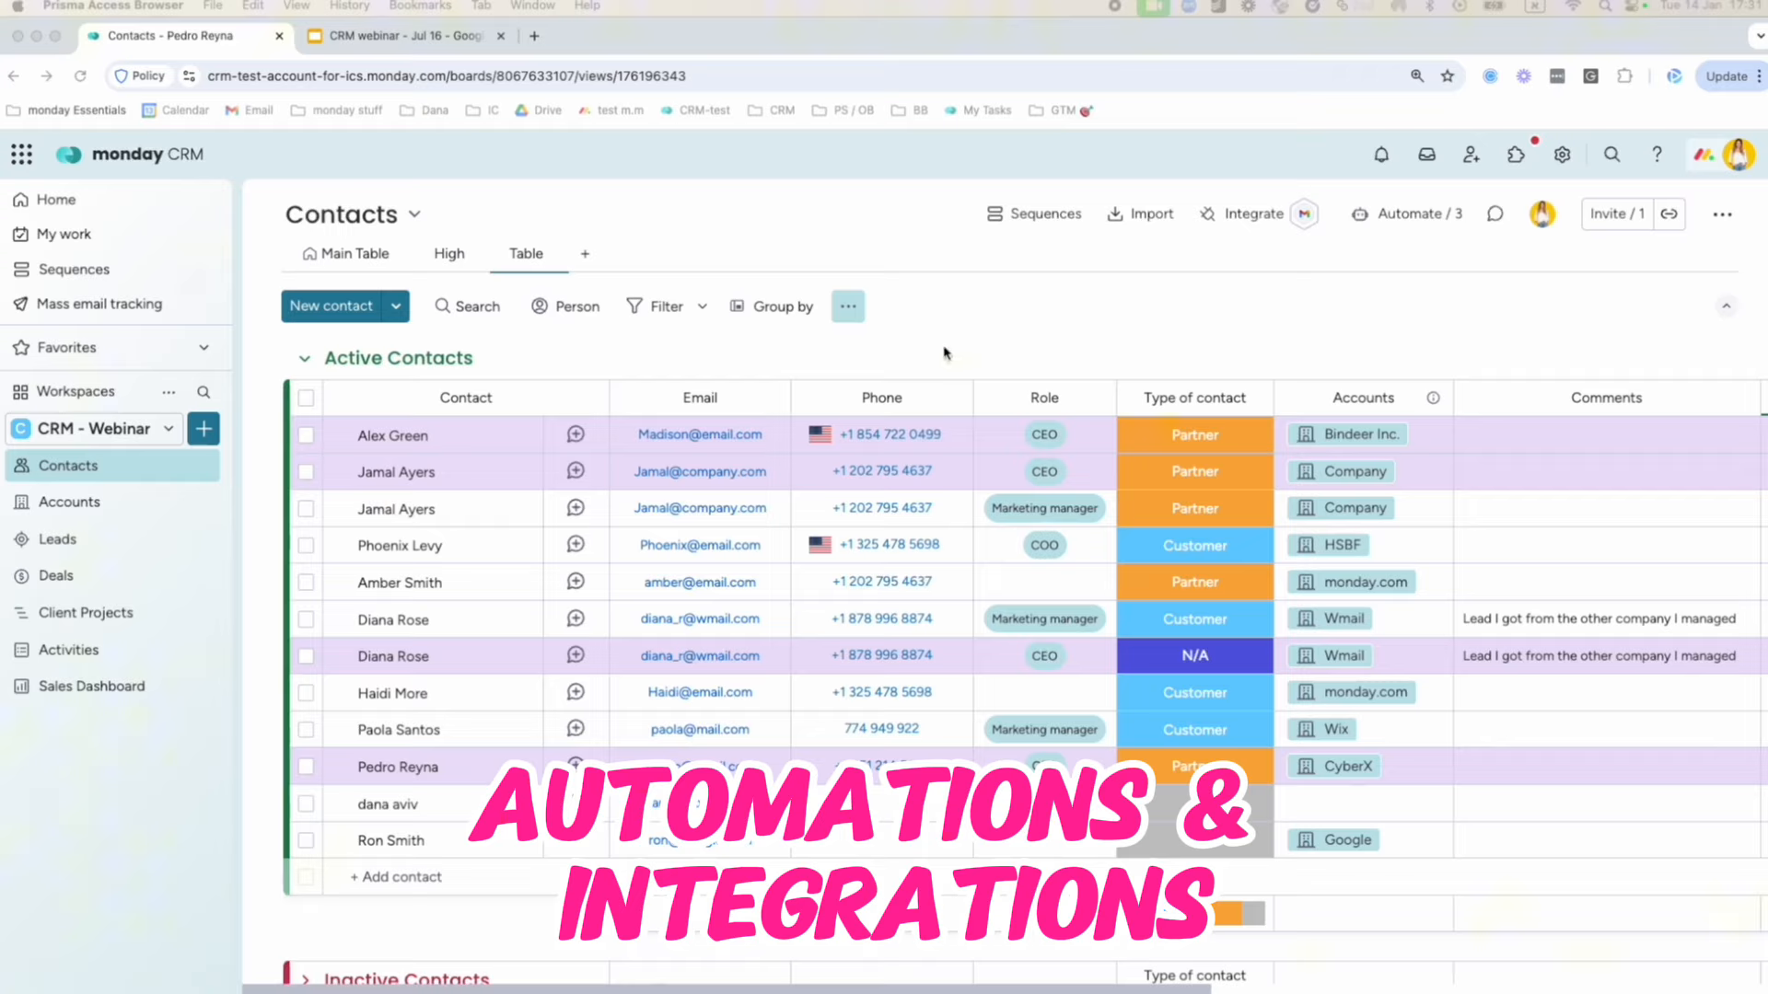
{"action": "left_click", "coordinate": [972, 355]}
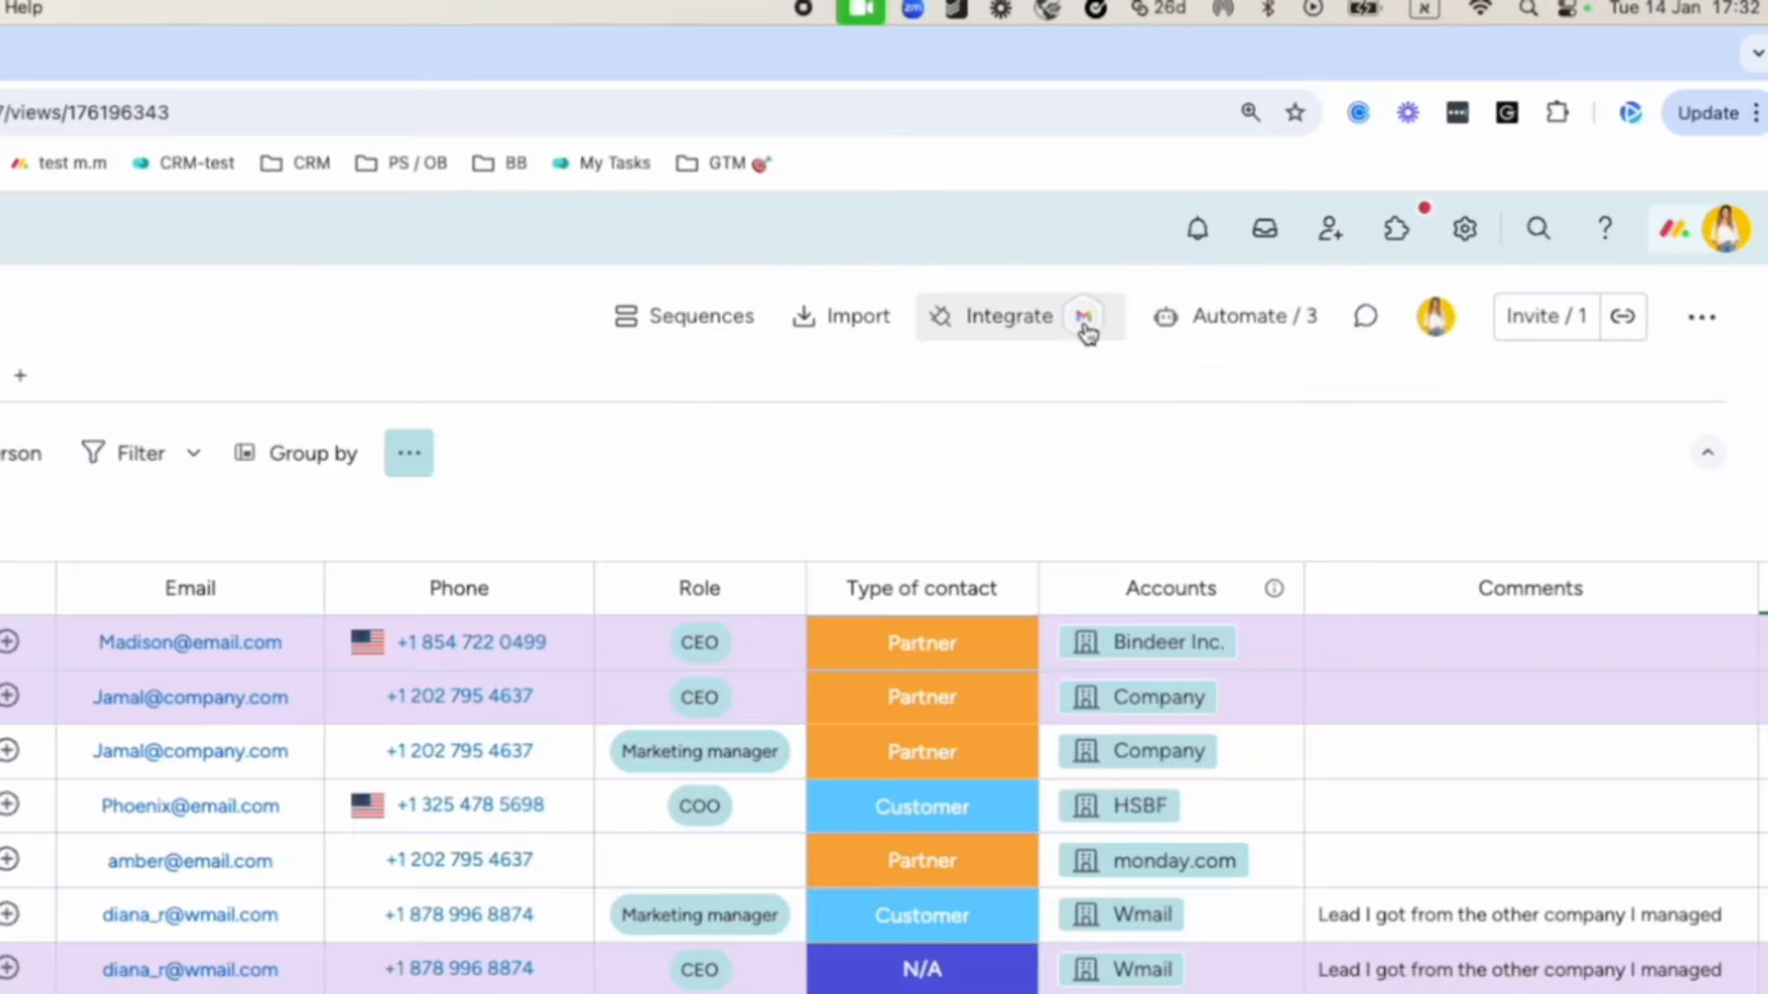
{"action": "left_click", "coordinate": [1213, 315]}
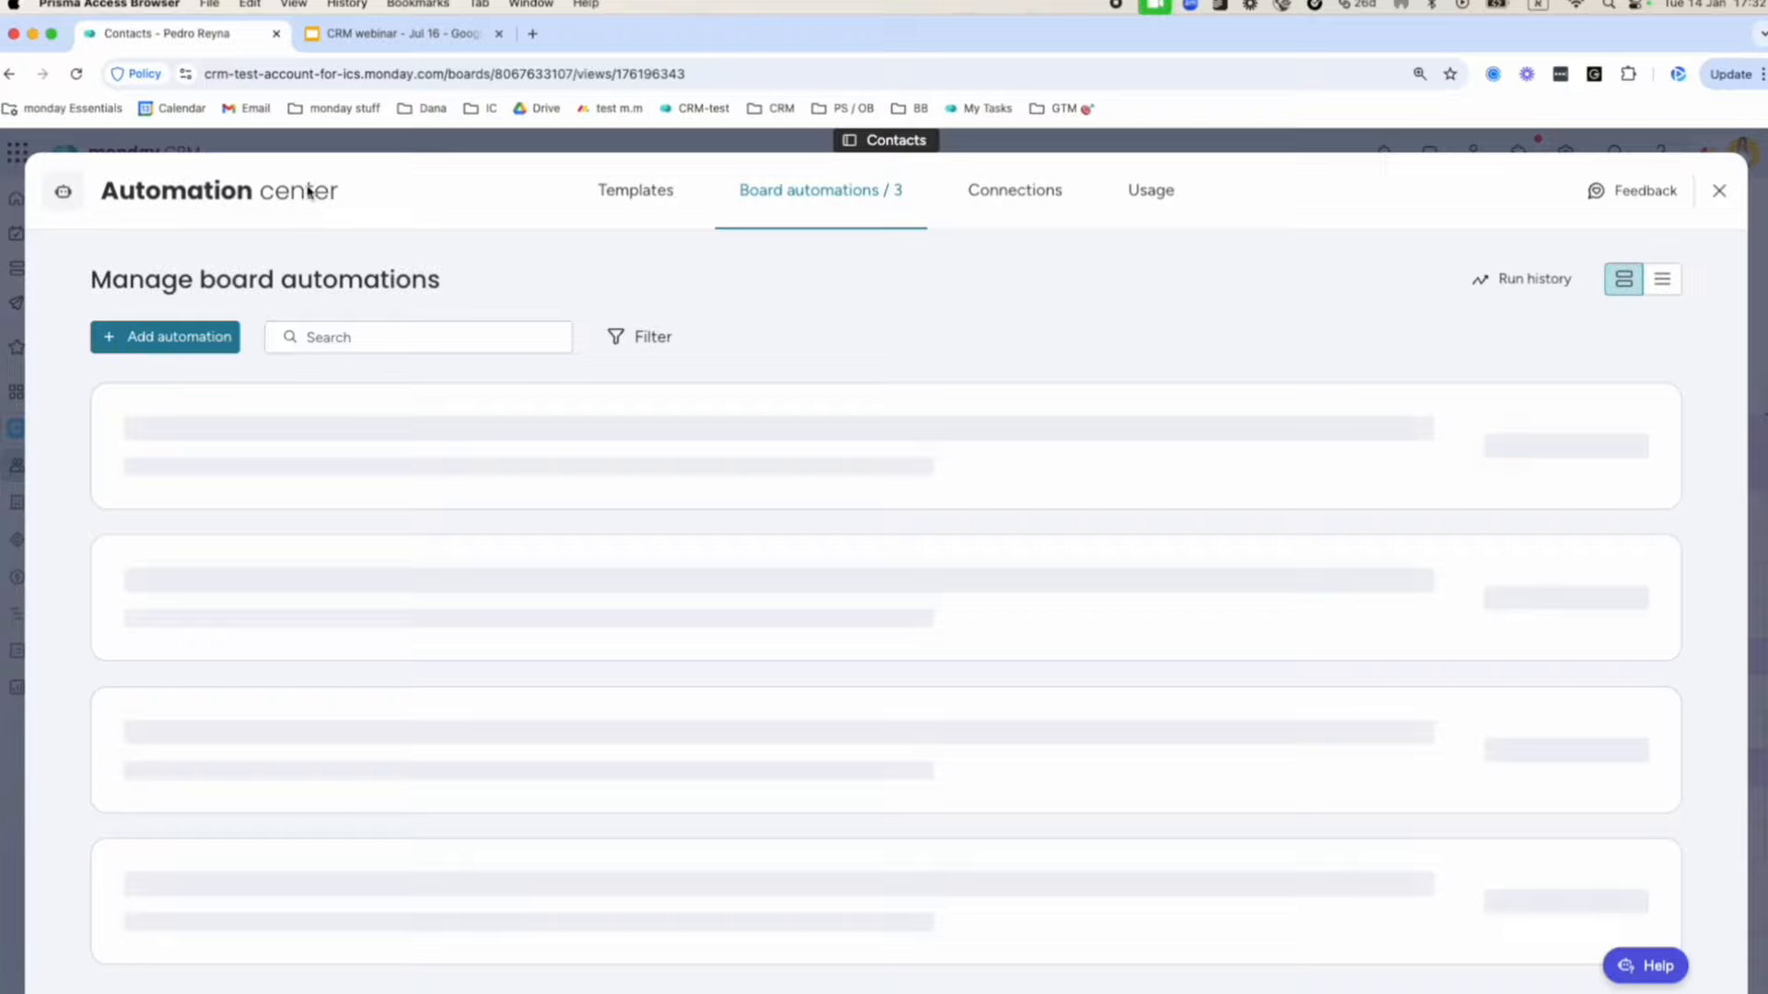
{"action": "left_click", "coordinate": [333, 143]}
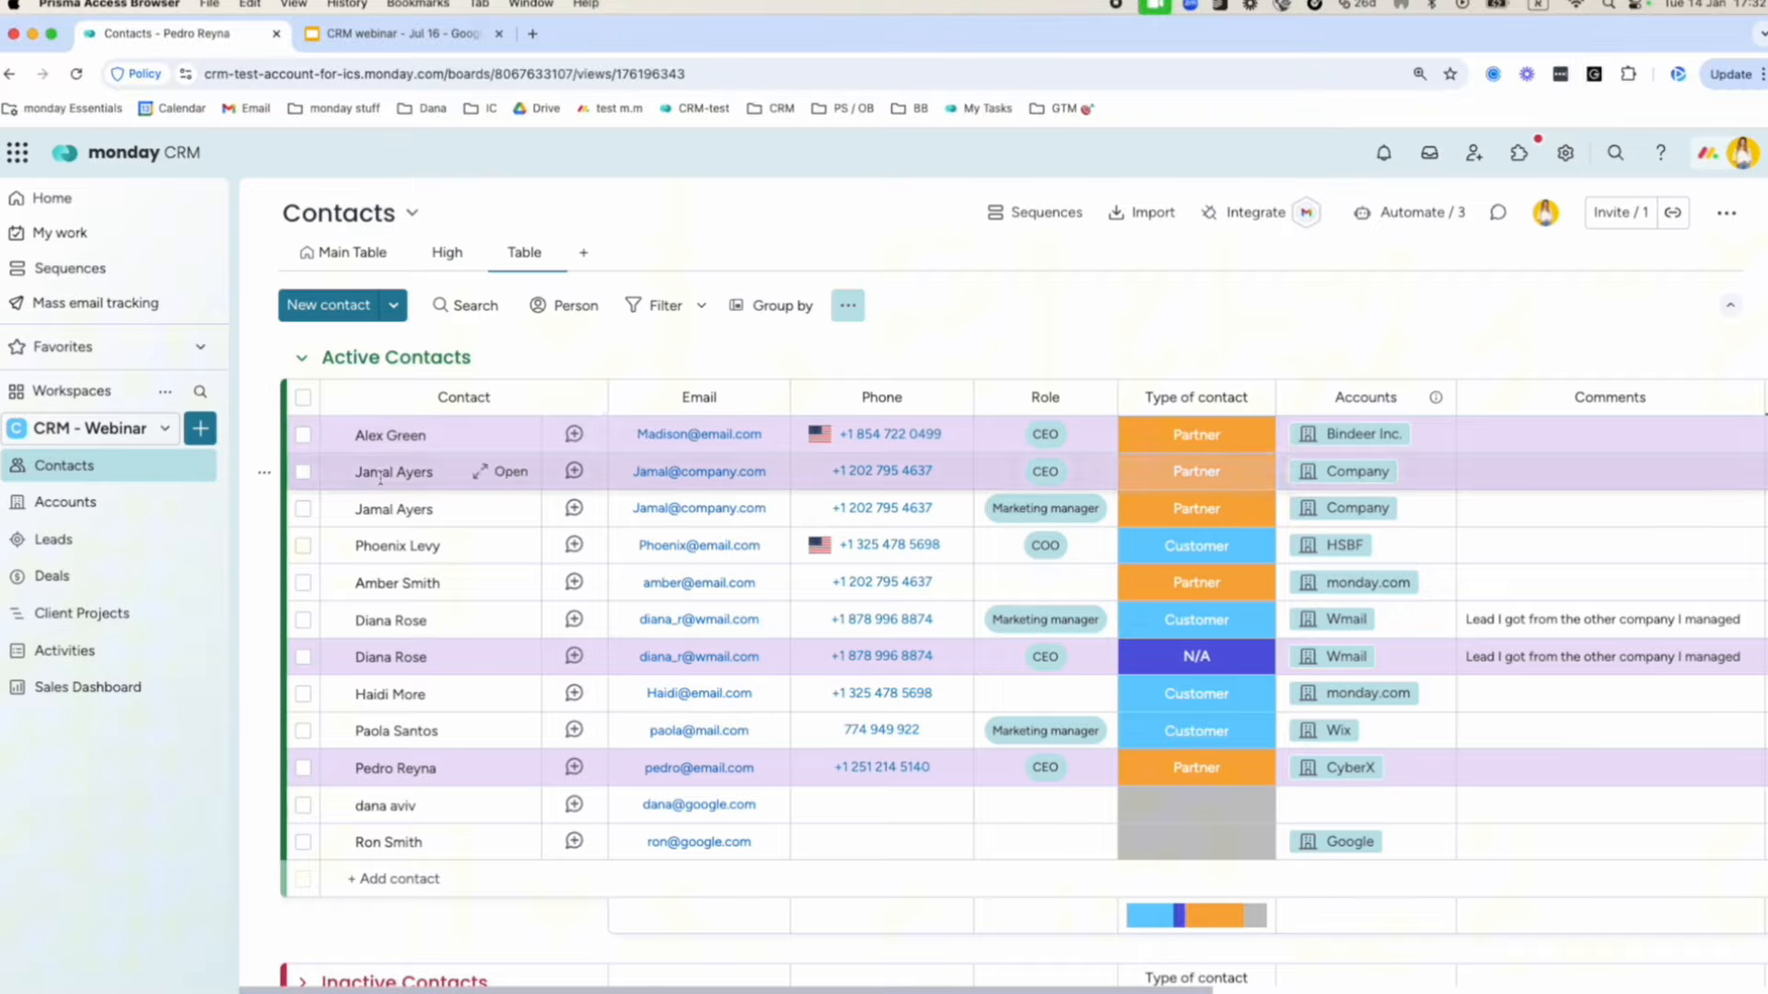
{"action": "scroll", "coordinate": [593, 486], "scroll_direction": "right", "scroll_amount": 5}
{"action": "scroll", "coordinate": [594, 485], "scroll_direction": "right", "scroll_amount": 2}
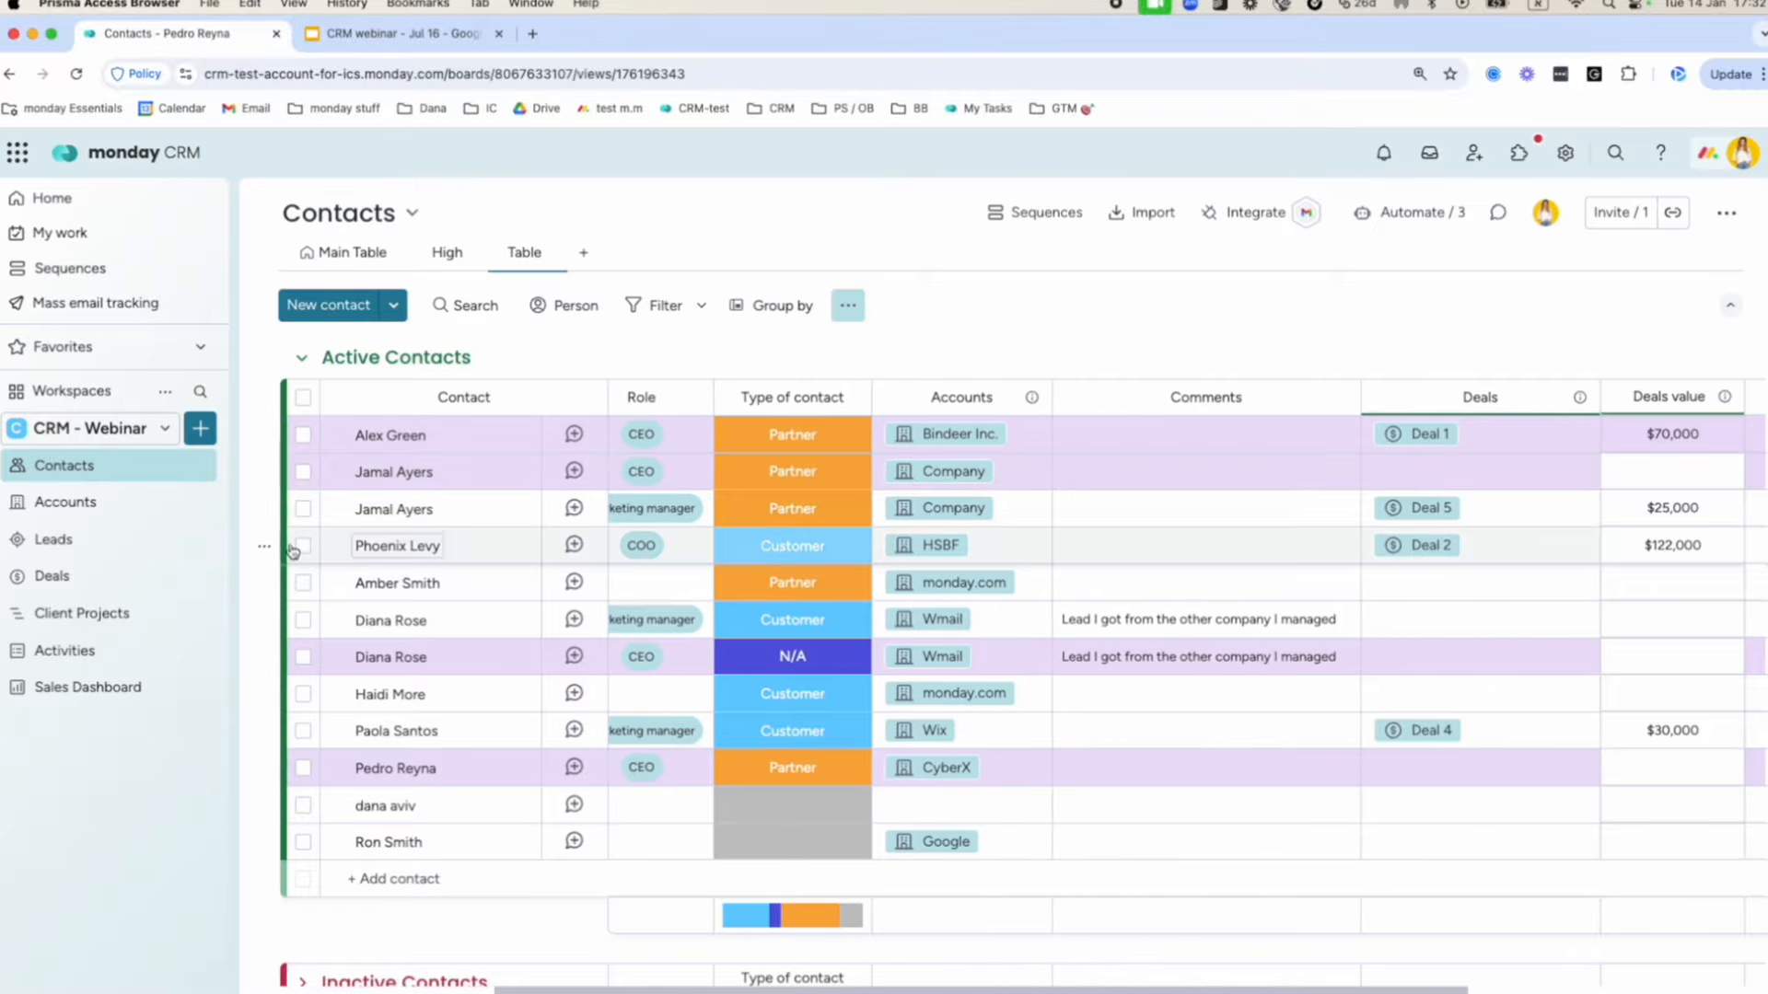
On the Deals board, move Deal 6 from Negotiation and Deal 1 from Discovery into Proposal.
{"action": "left_click", "coordinate": [95, 576]}
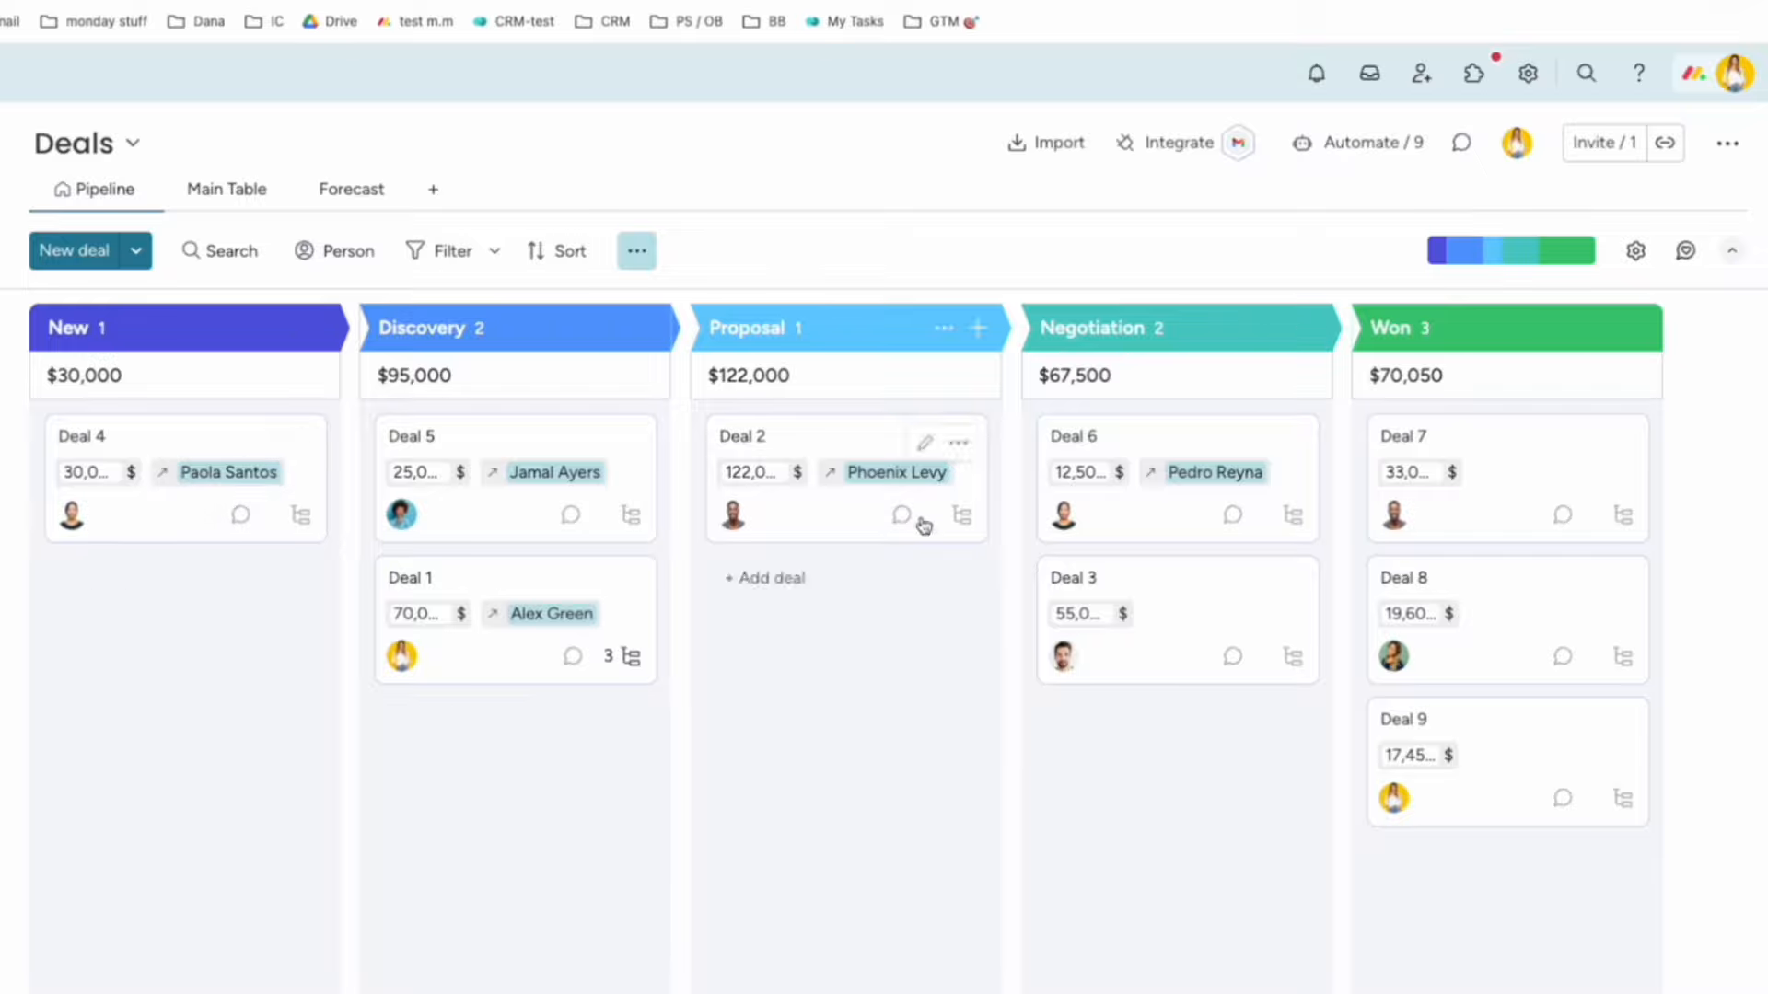
{"action": "left_click_drag", "start_coordinate": [1175, 513], "coordinate": [834, 656]}
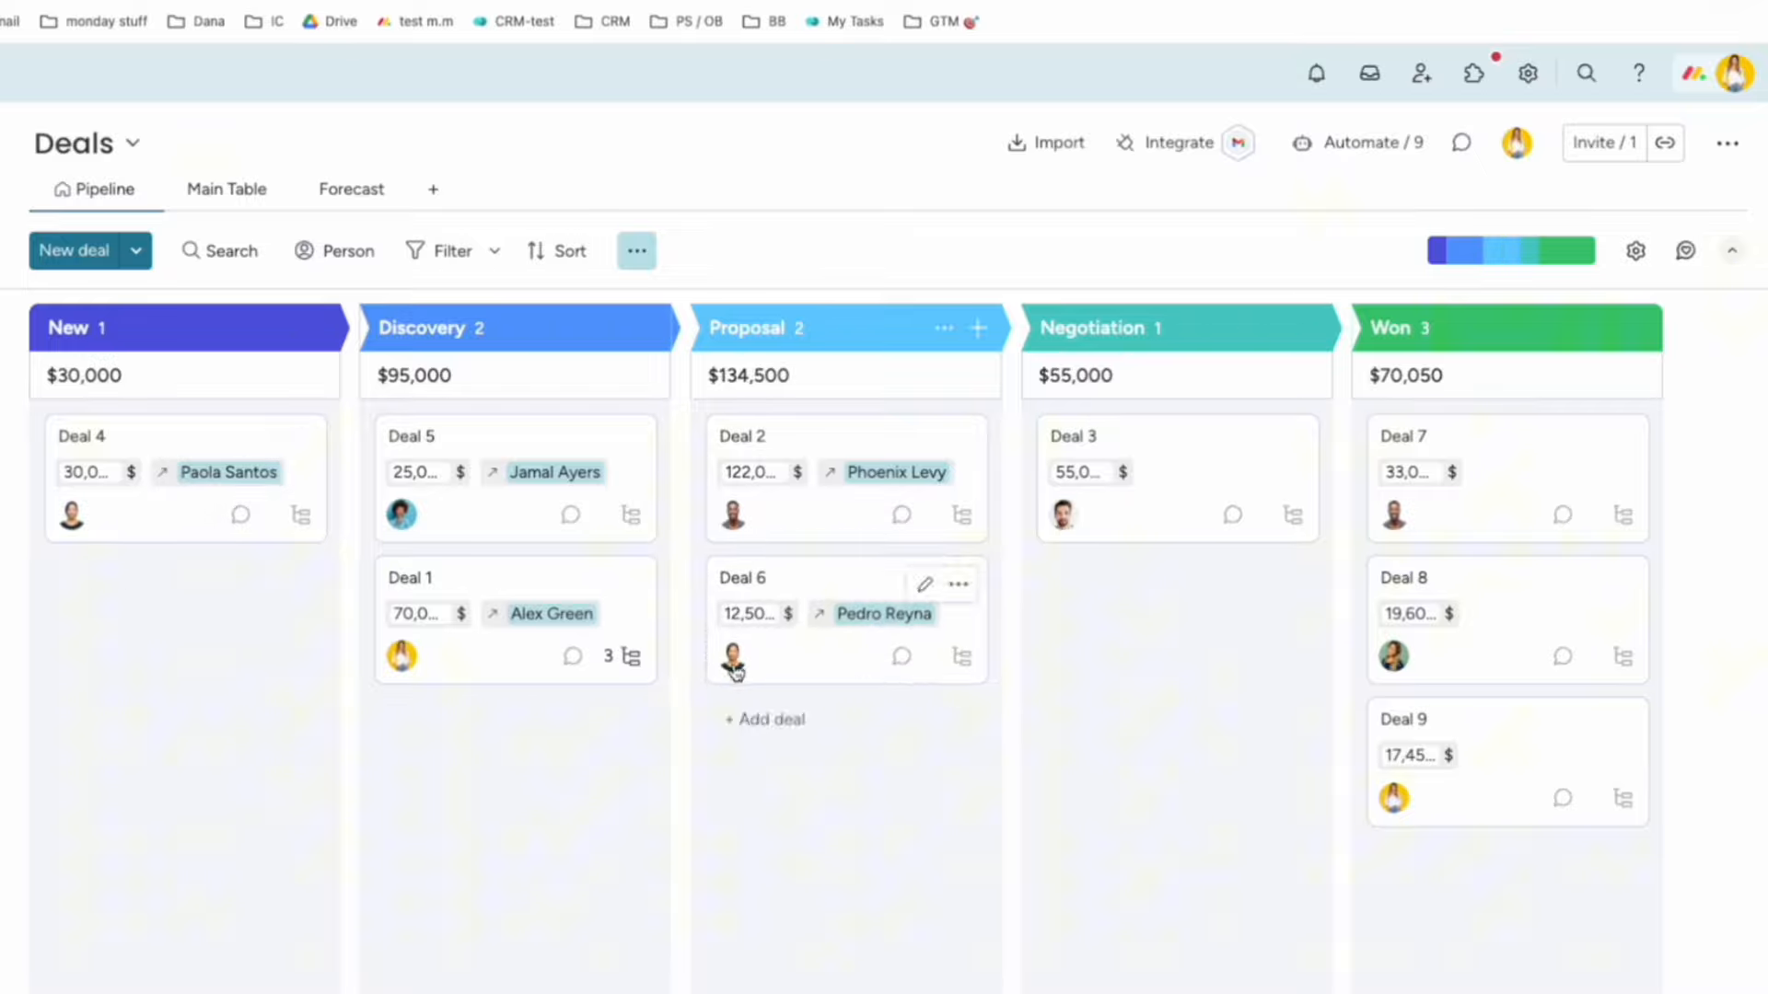
{"action": "left_click_drag", "start_coordinate": [592, 580], "coordinate": [866, 741]}
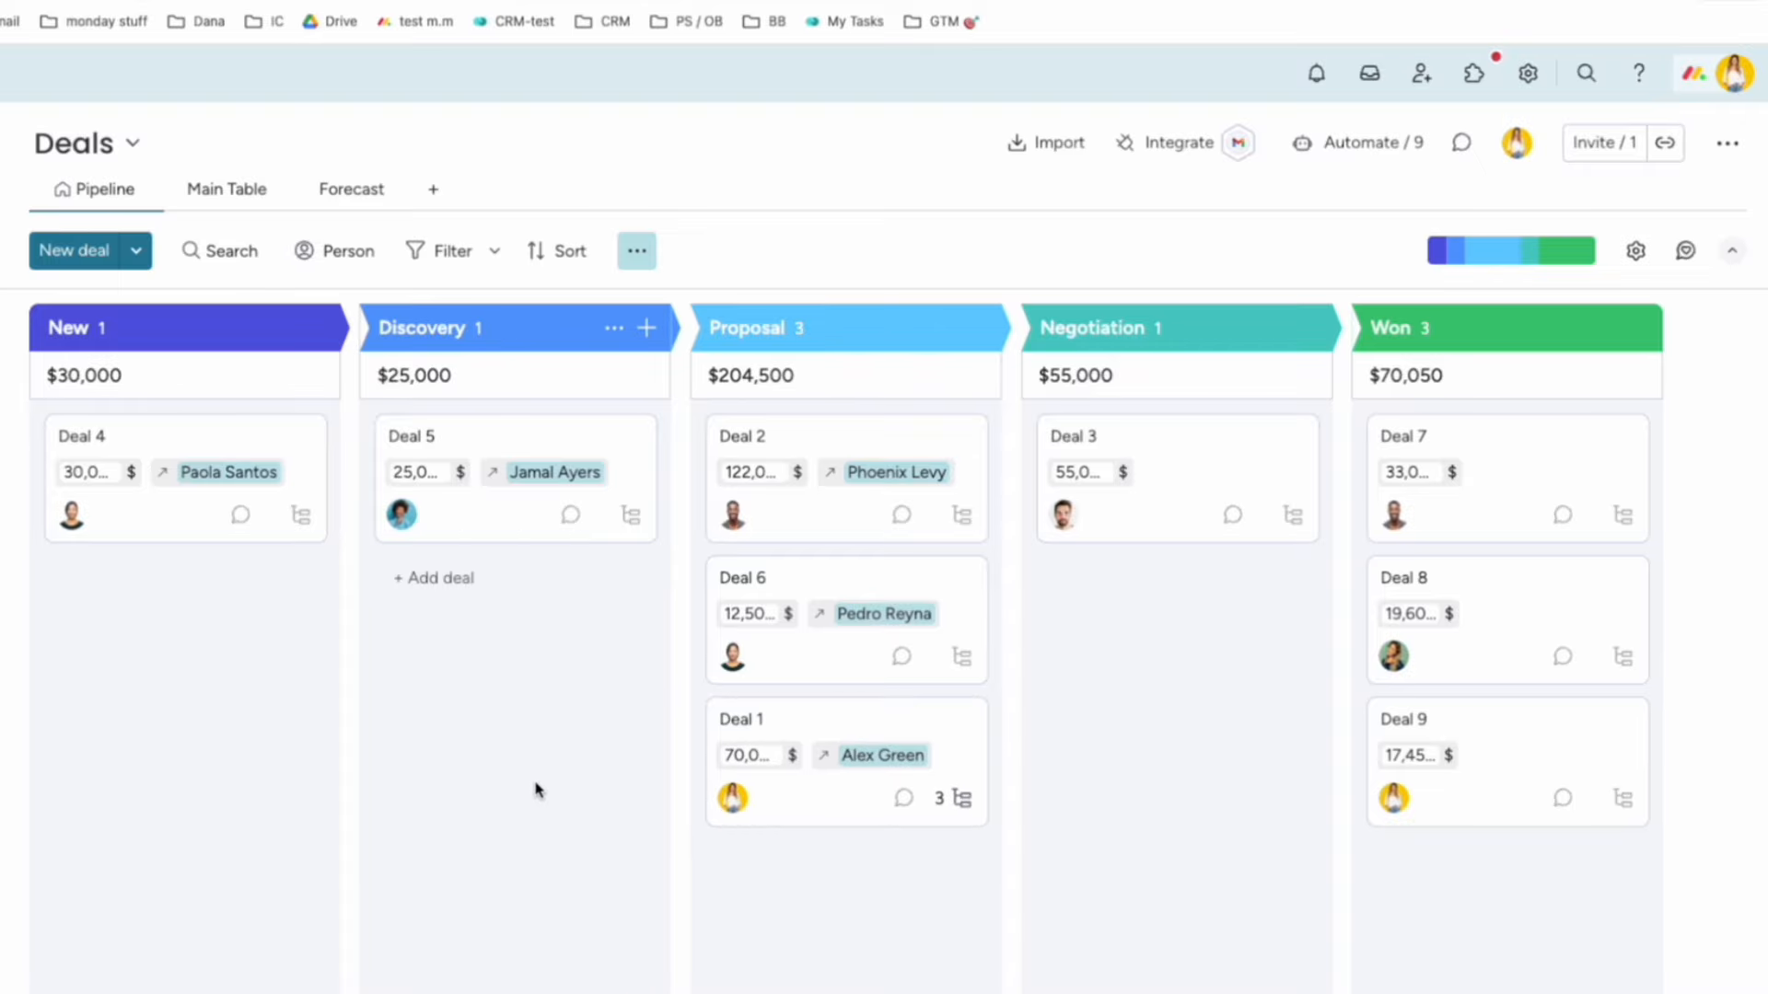
In the Deals Main Table, scroll across the columns and open Deal 2's page.
{"action": "left_click", "coordinate": [204, 193]}
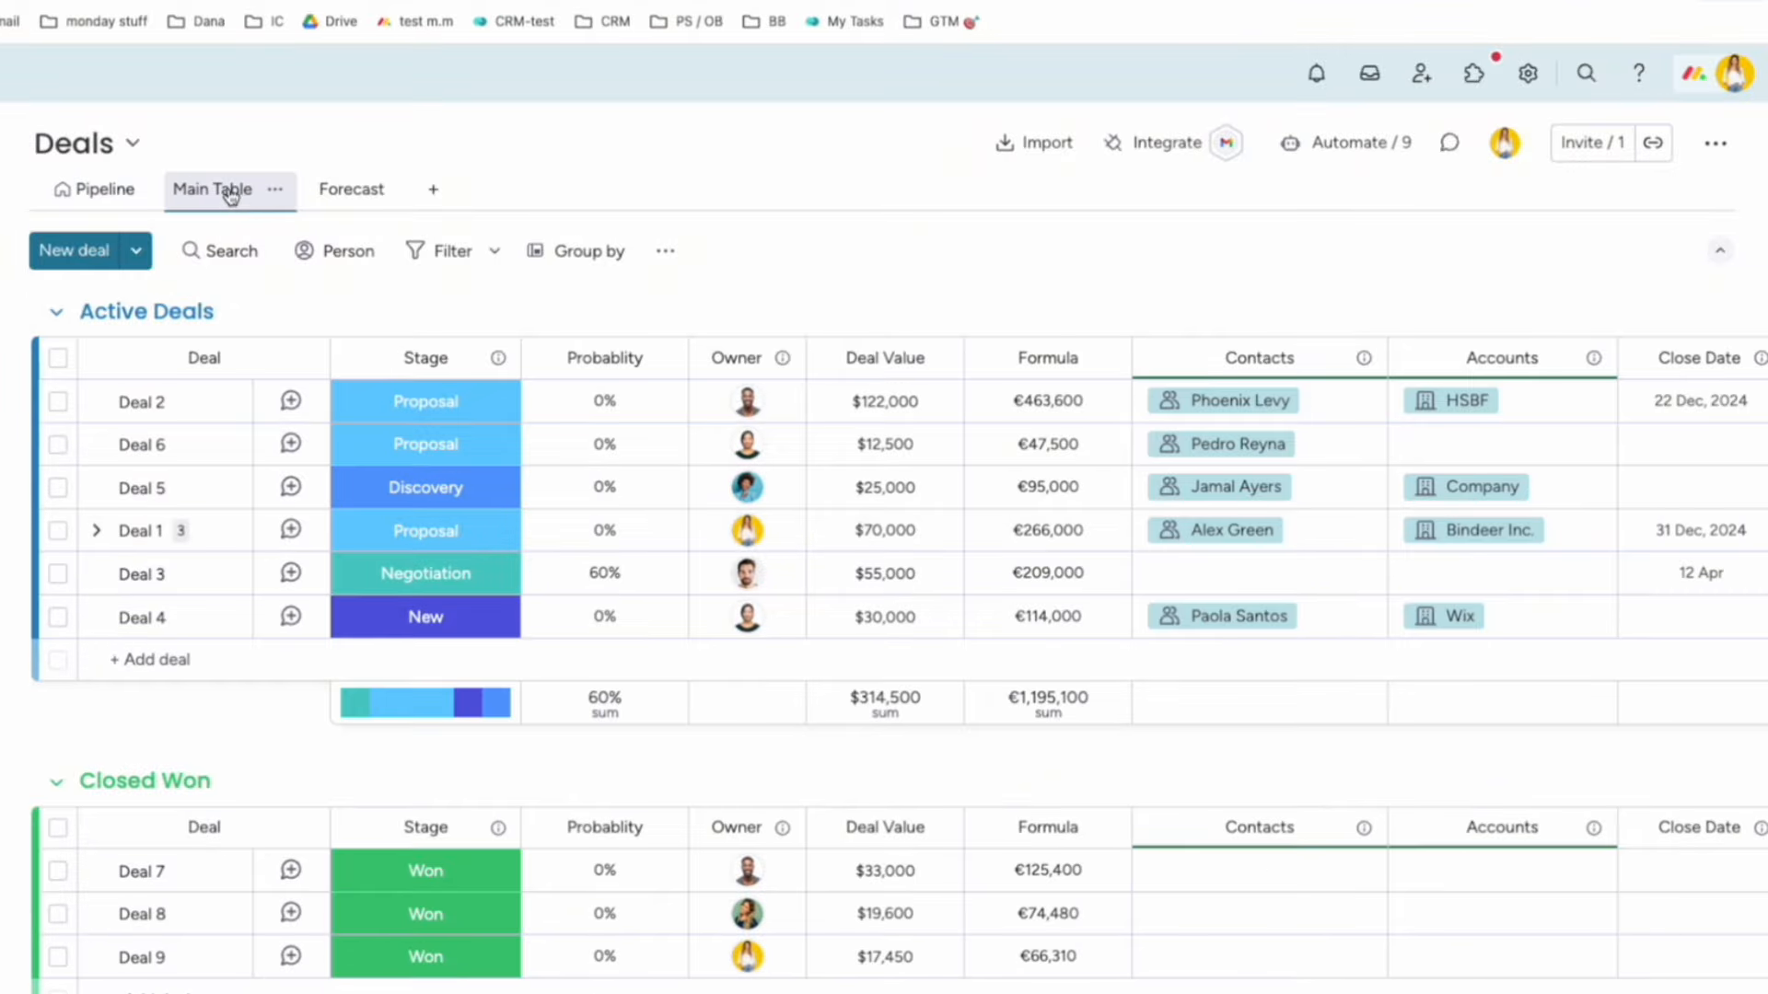
{"action": "scroll", "coordinate": [946, 610], "scroll_direction": "right", "scroll_amount": 4}
{"action": "scroll", "coordinate": [737, 613], "scroll_direction": "right", "scroll_amount": 5}
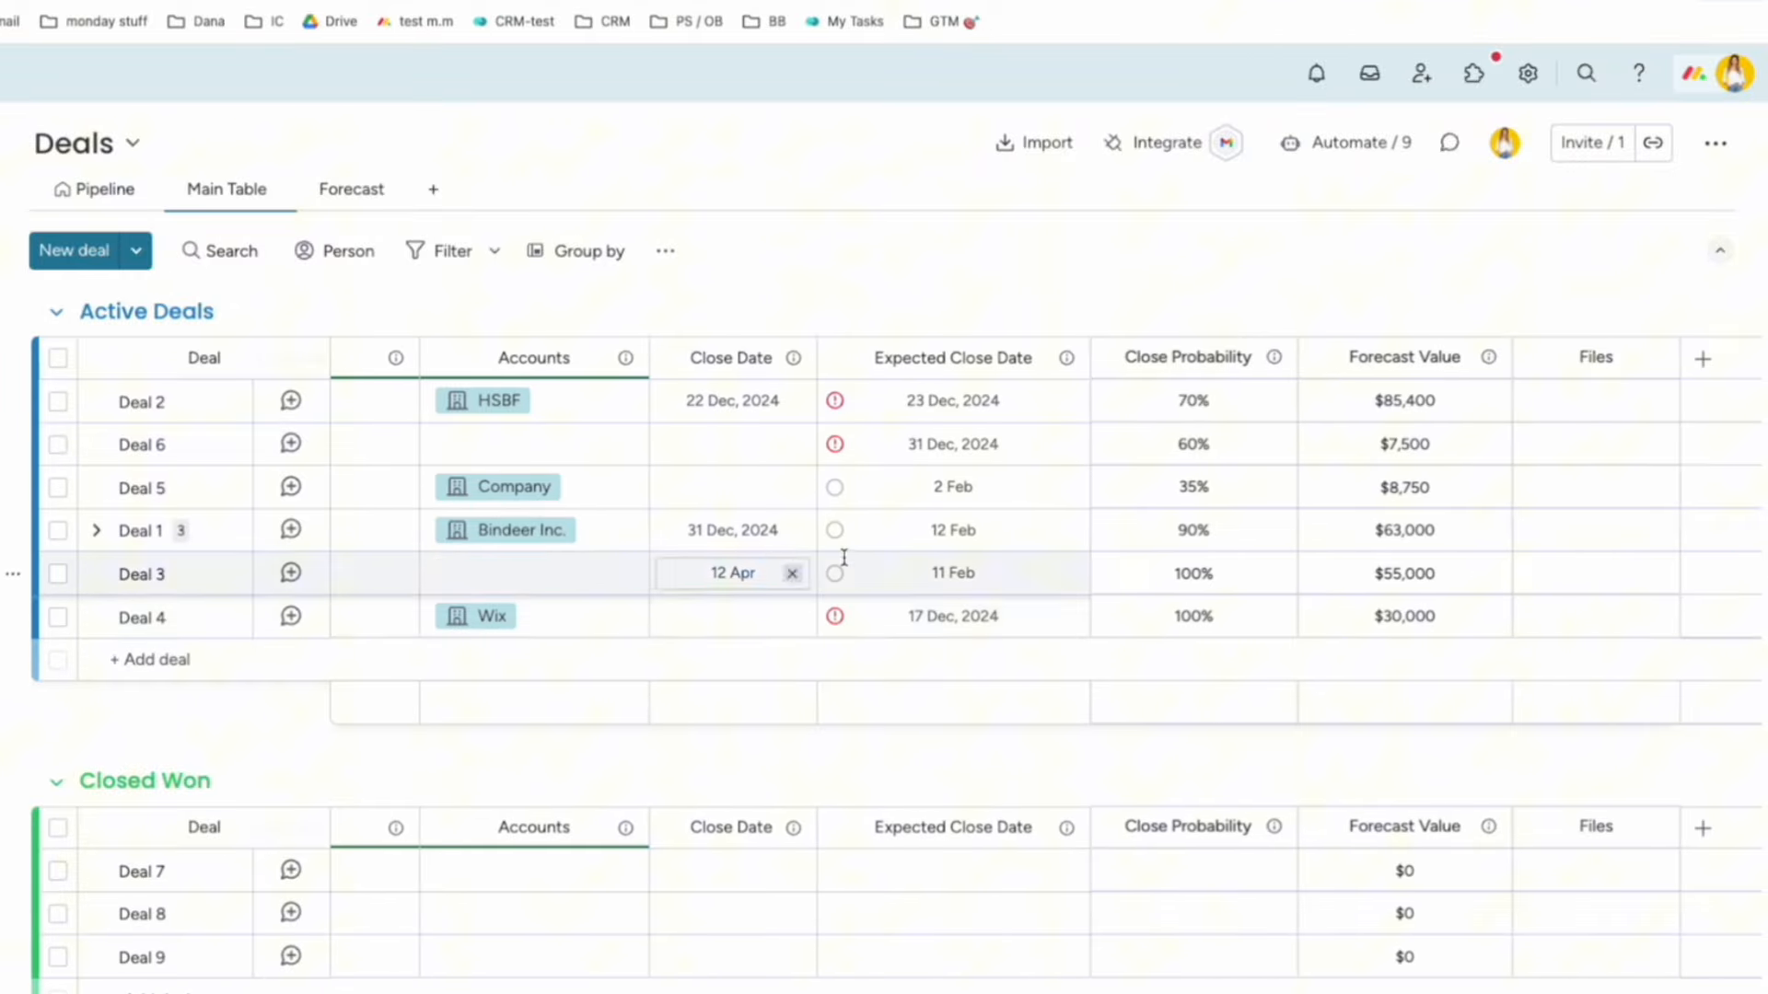
{"action": "scroll", "coordinate": [231, 410], "scroll_direction": "left", "scroll_amount": 9}
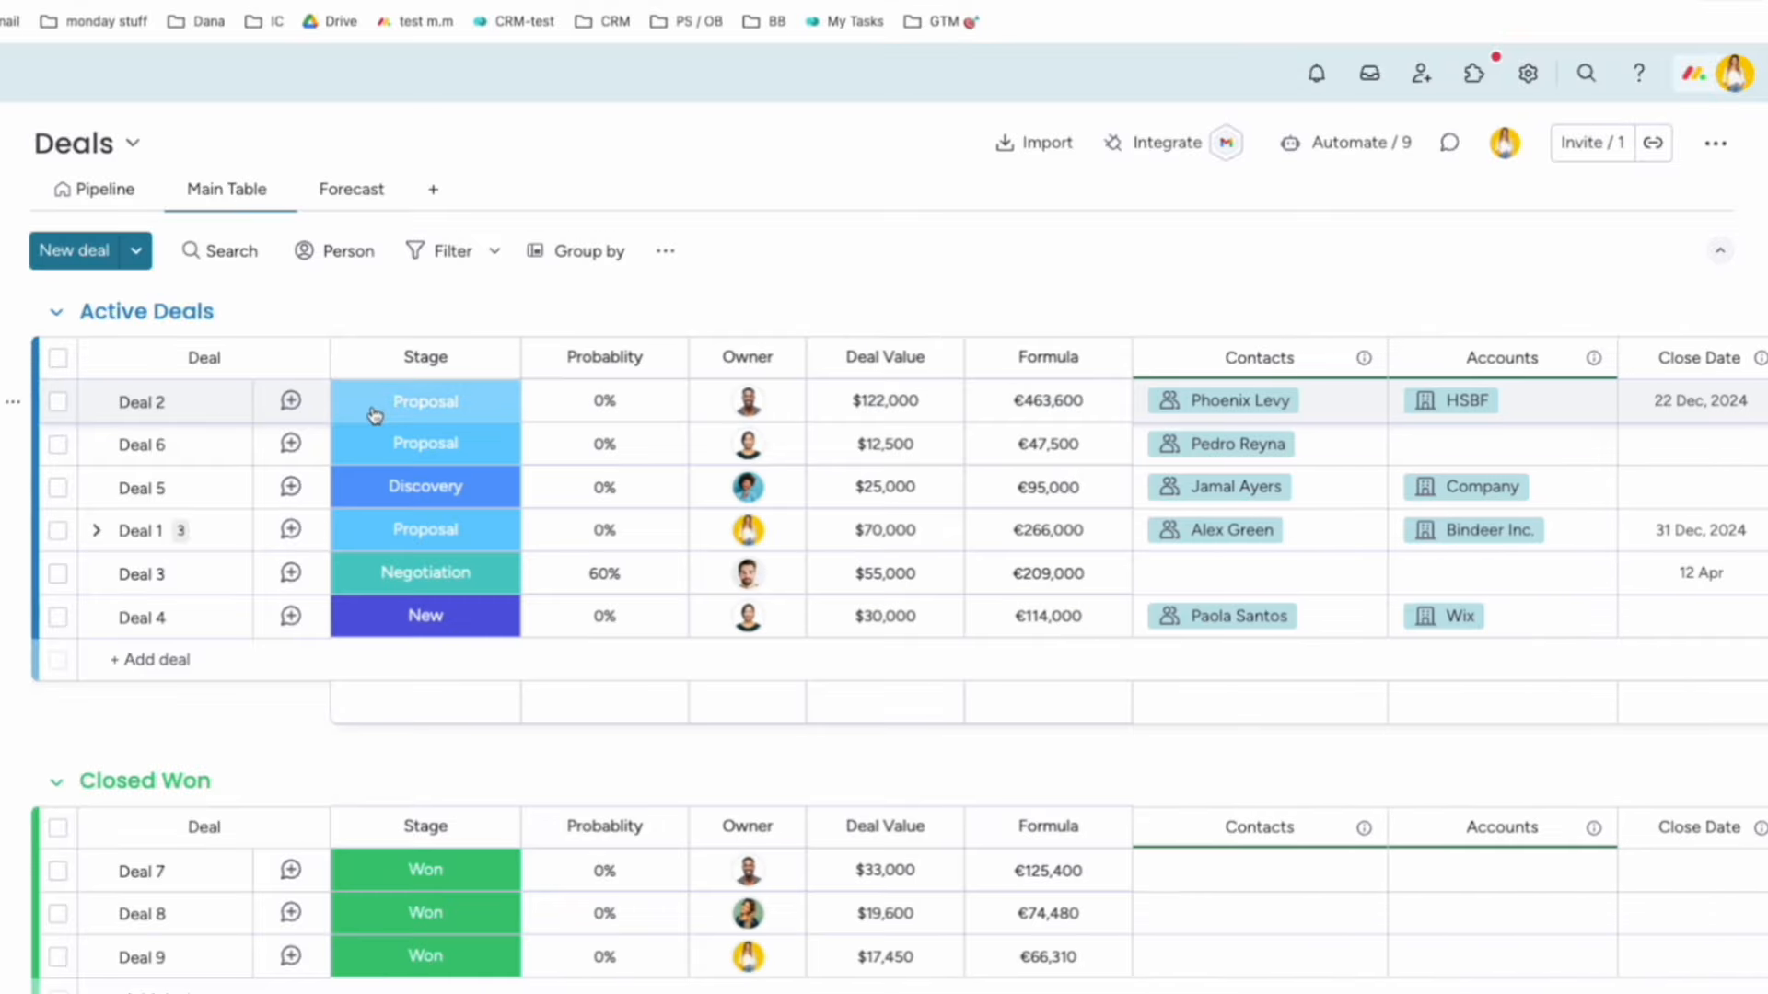
{"action": "scroll", "coordinate": [921, 456], "scroll_direction": "right", "scroll_amount": 2}
{"action": "scroll", "coordinate": [407, 446], "scroll_direction": "left", "scroll_amount": 2}
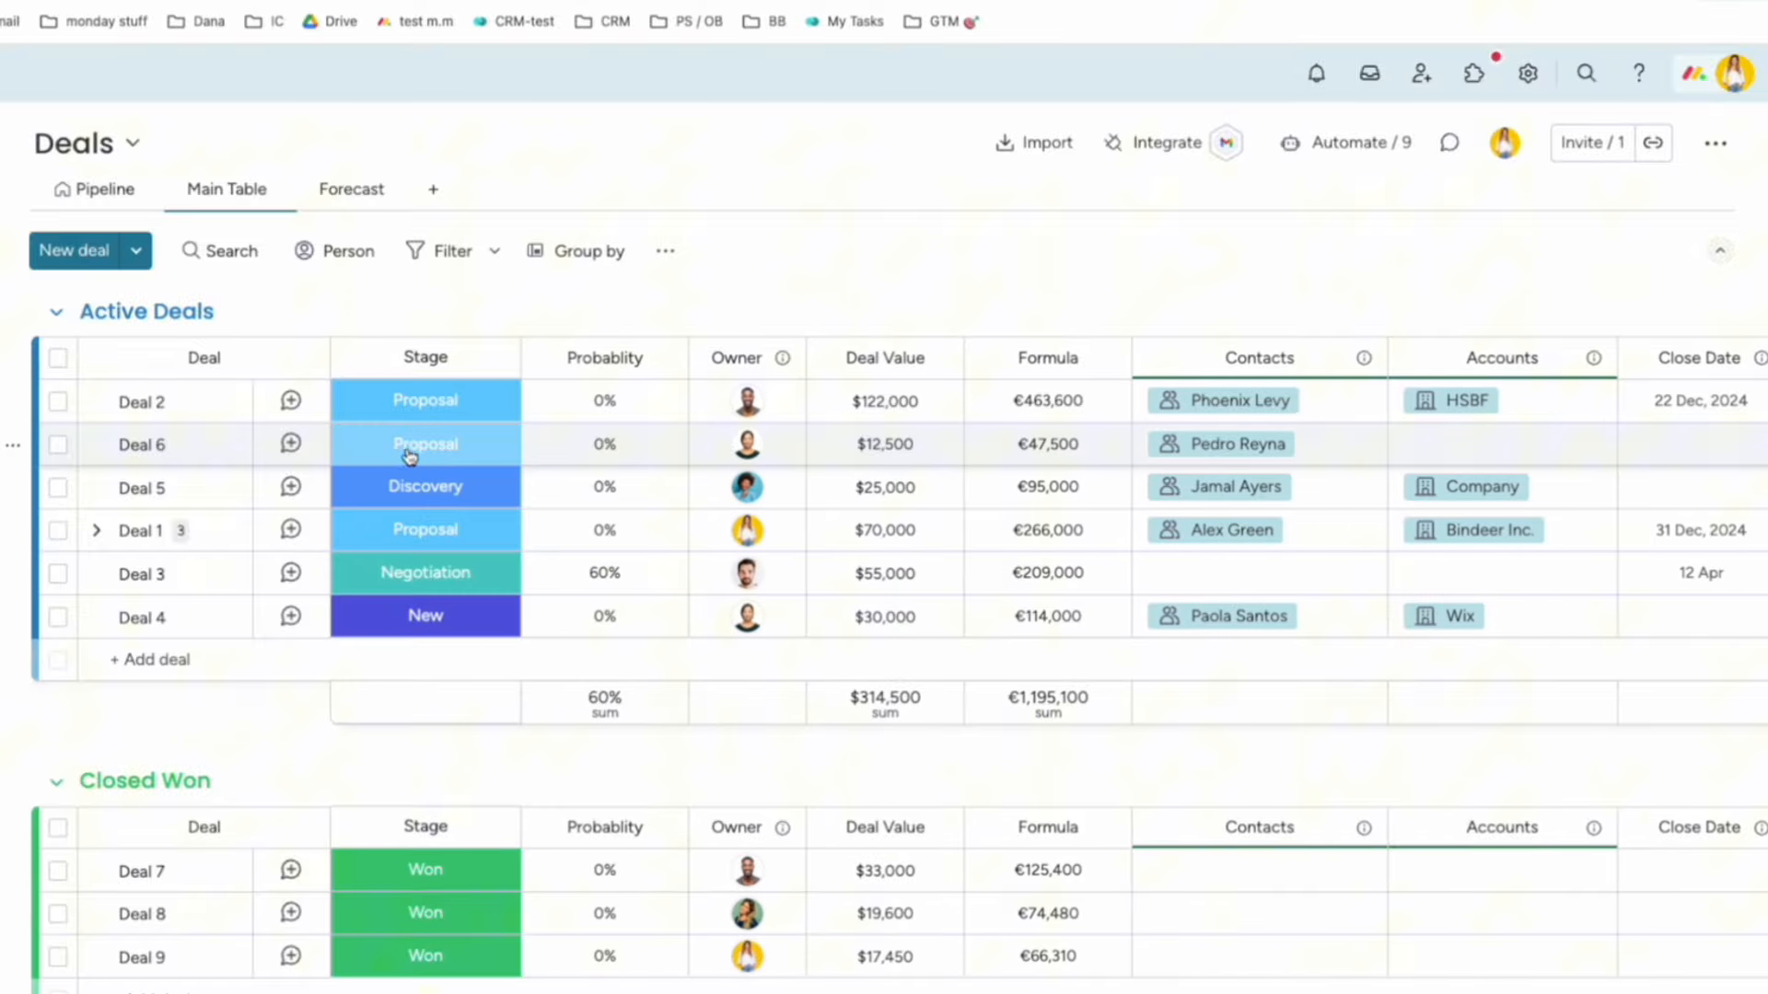
{"action": "left_click", "coordinate": [221, 402]}
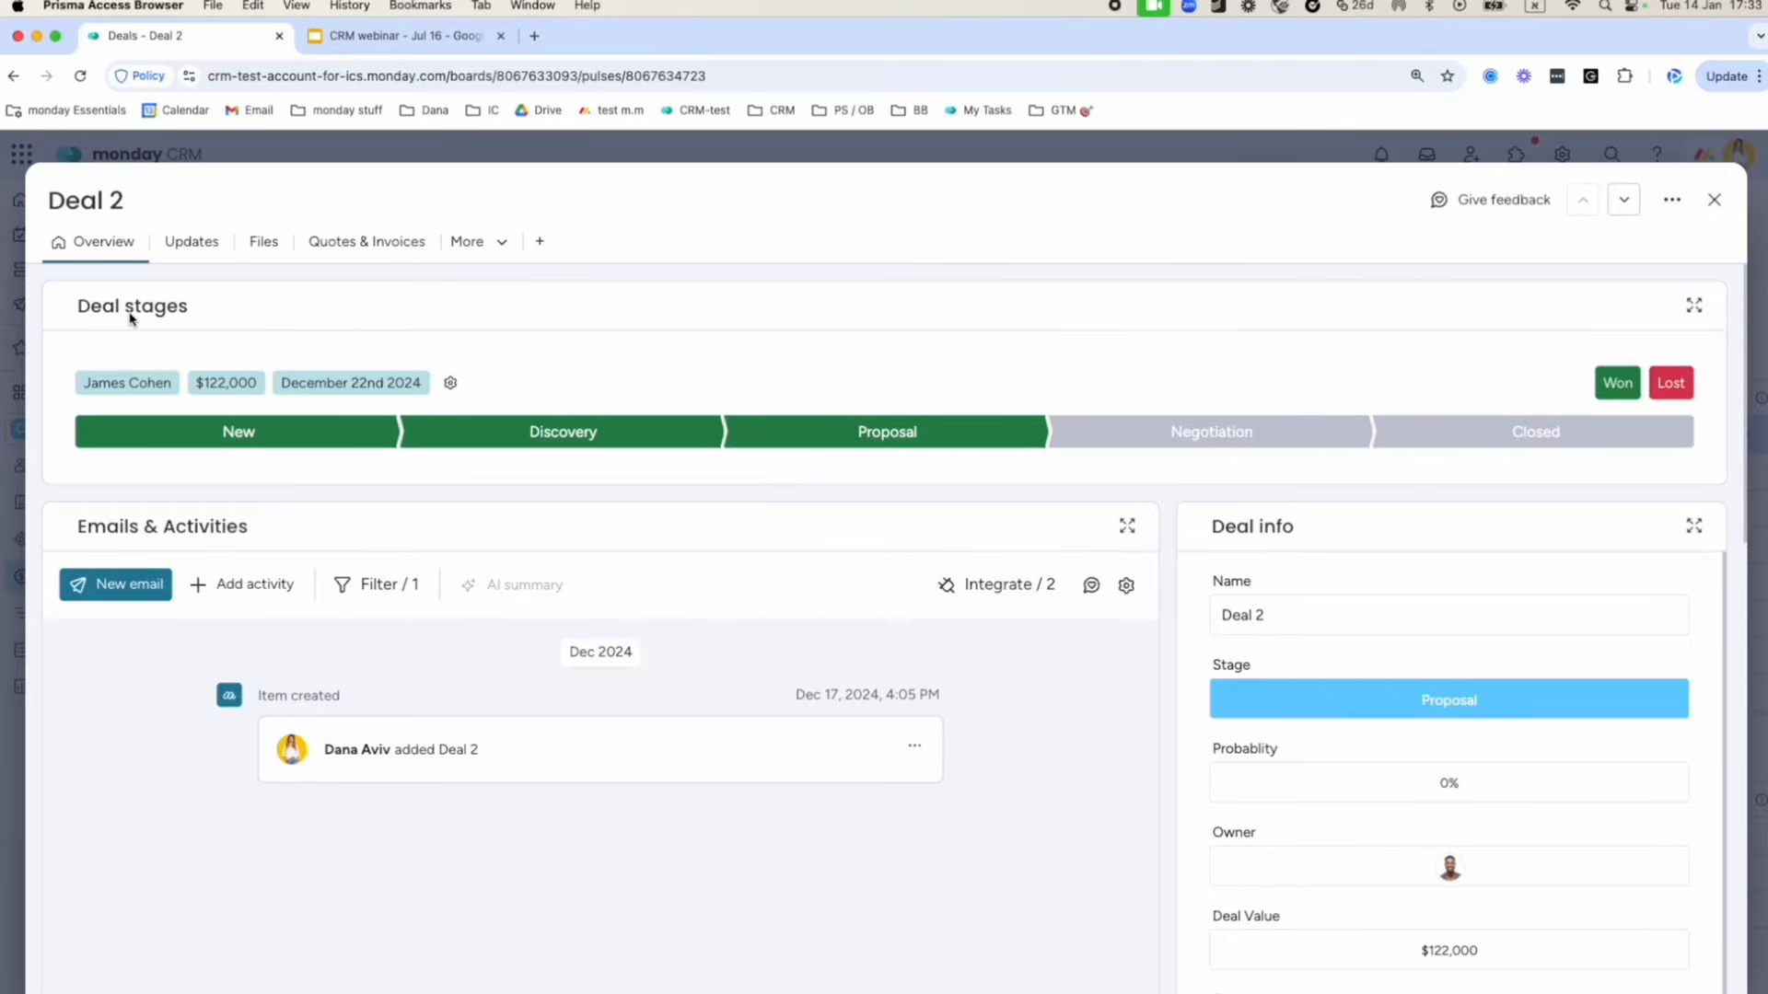
Try Discovery and Negotiation on Deal 2's stage bar, leaving it back at Proposal.
{"action": "left_click", "coordinate": [508, 443]}
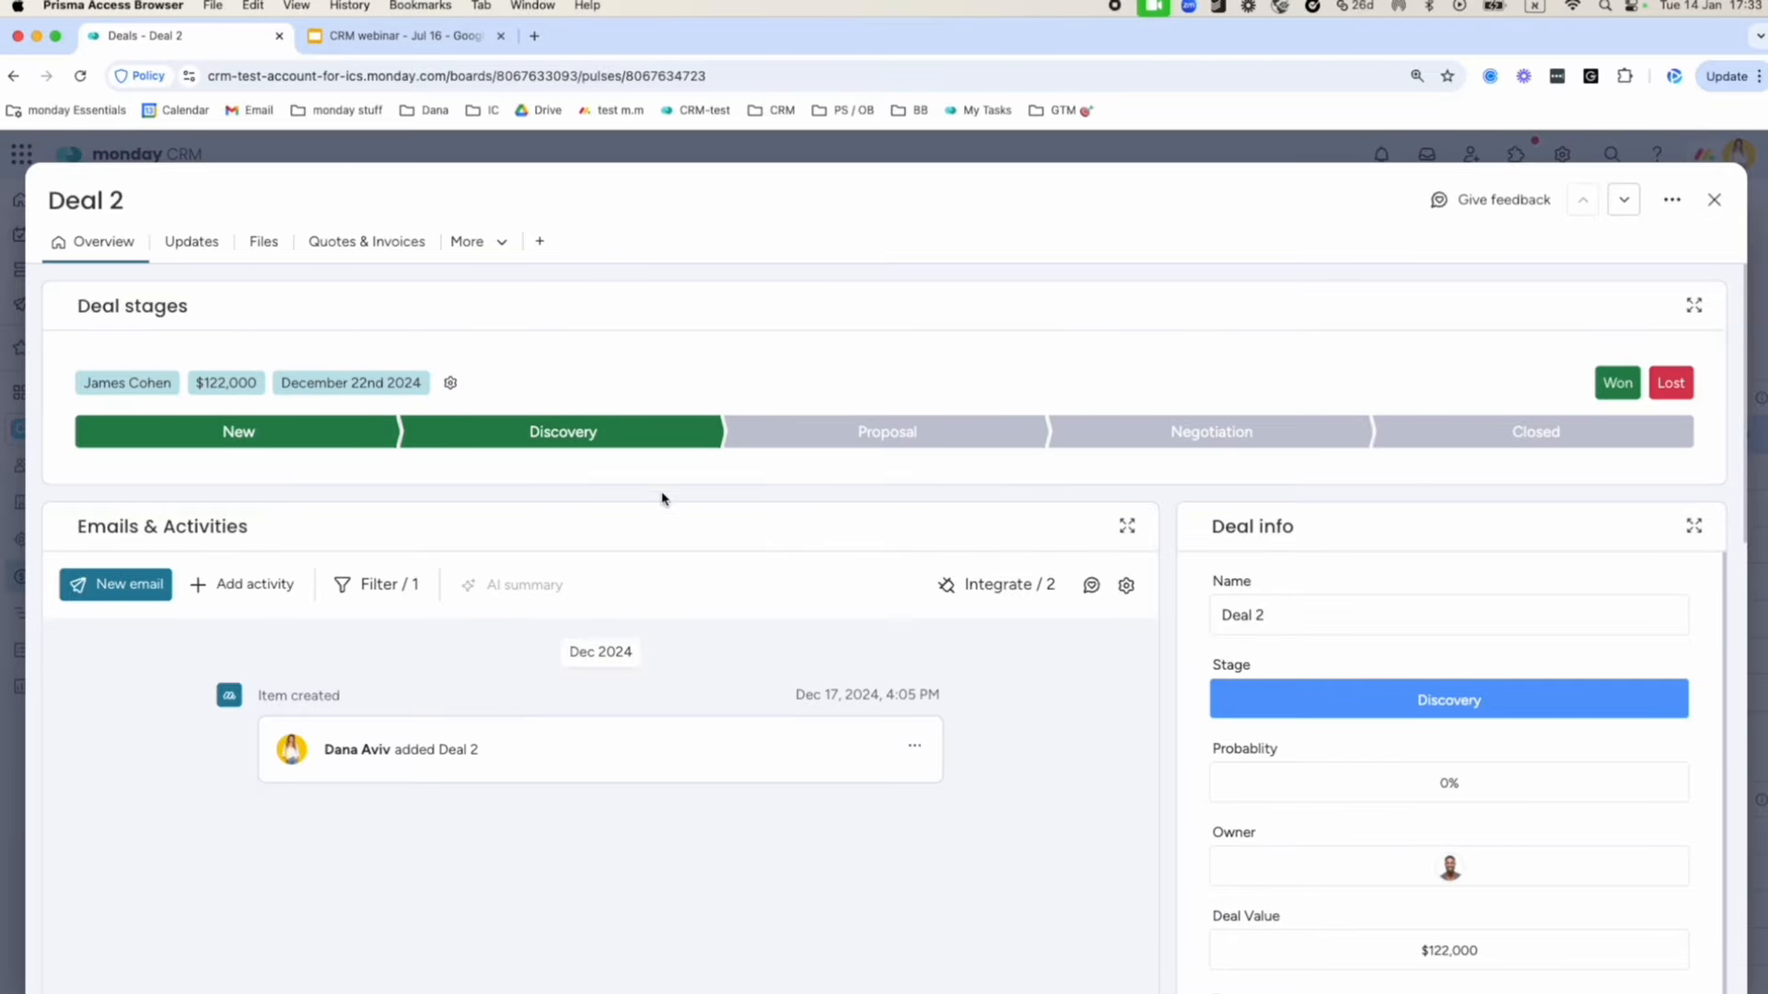
{"action": "left_click", "coordinate": [819, 437]}
{"action": "left_click", "coordinate": [1167, 446]}
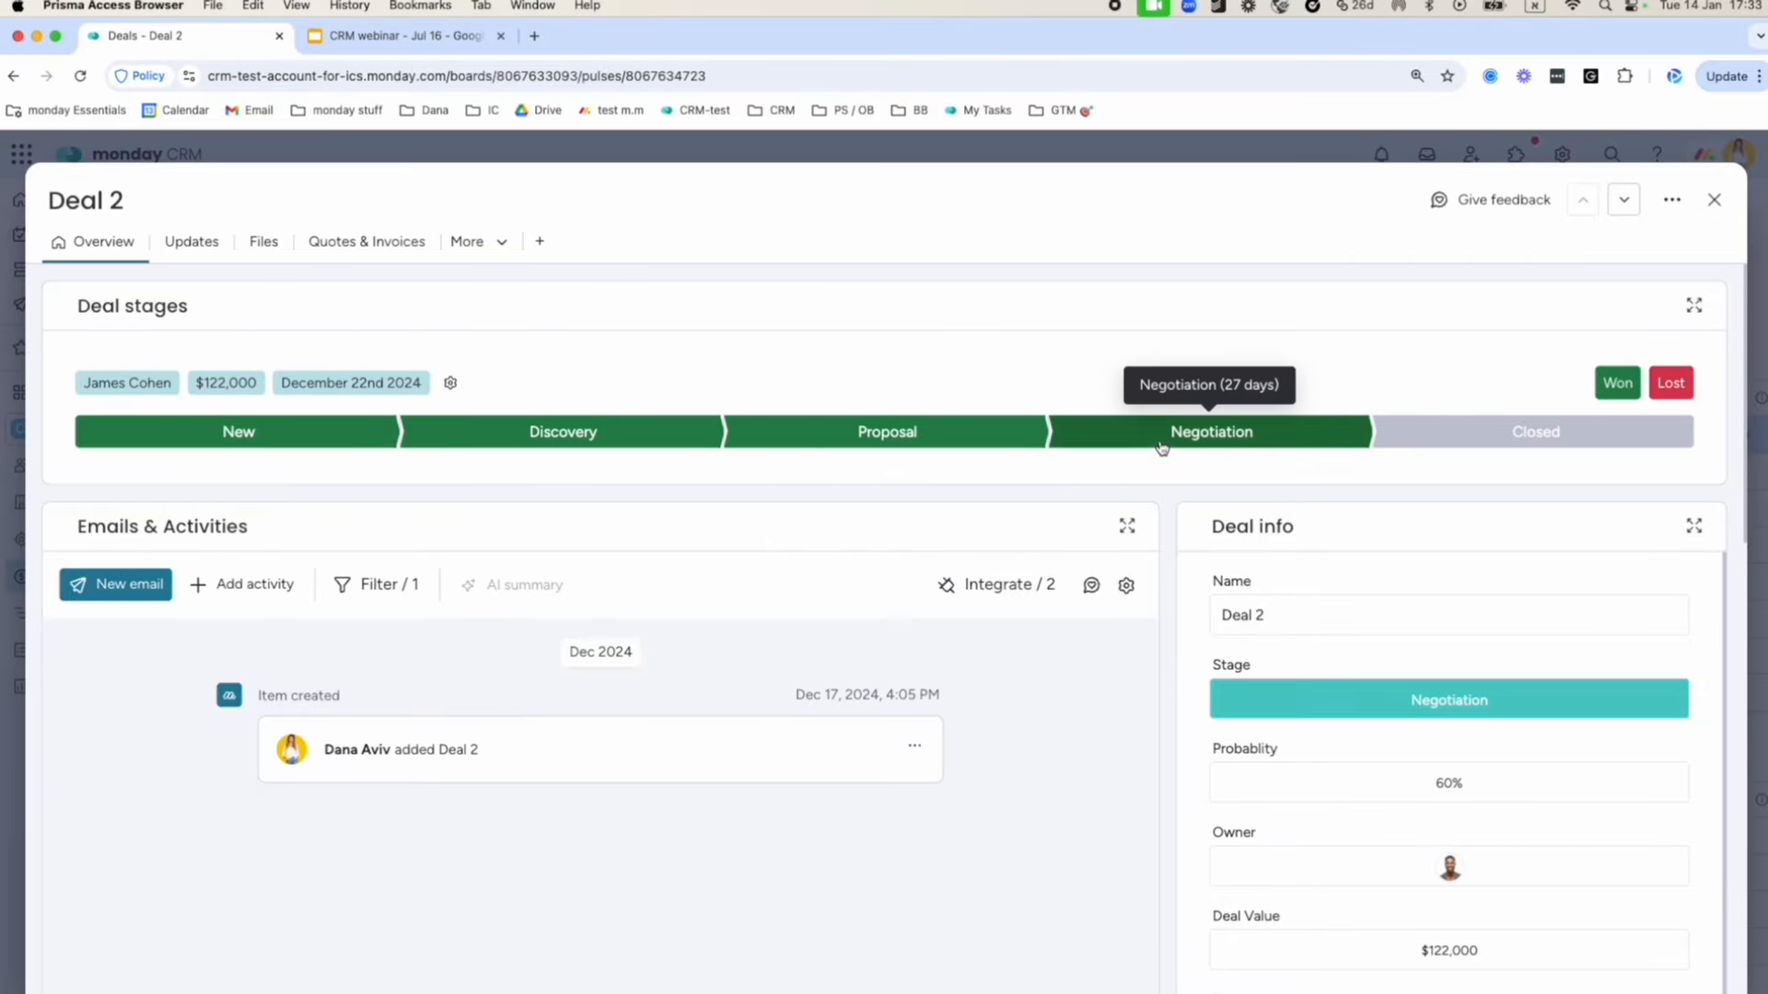
{"action": "left_click", "coordinate": [936, 449]}
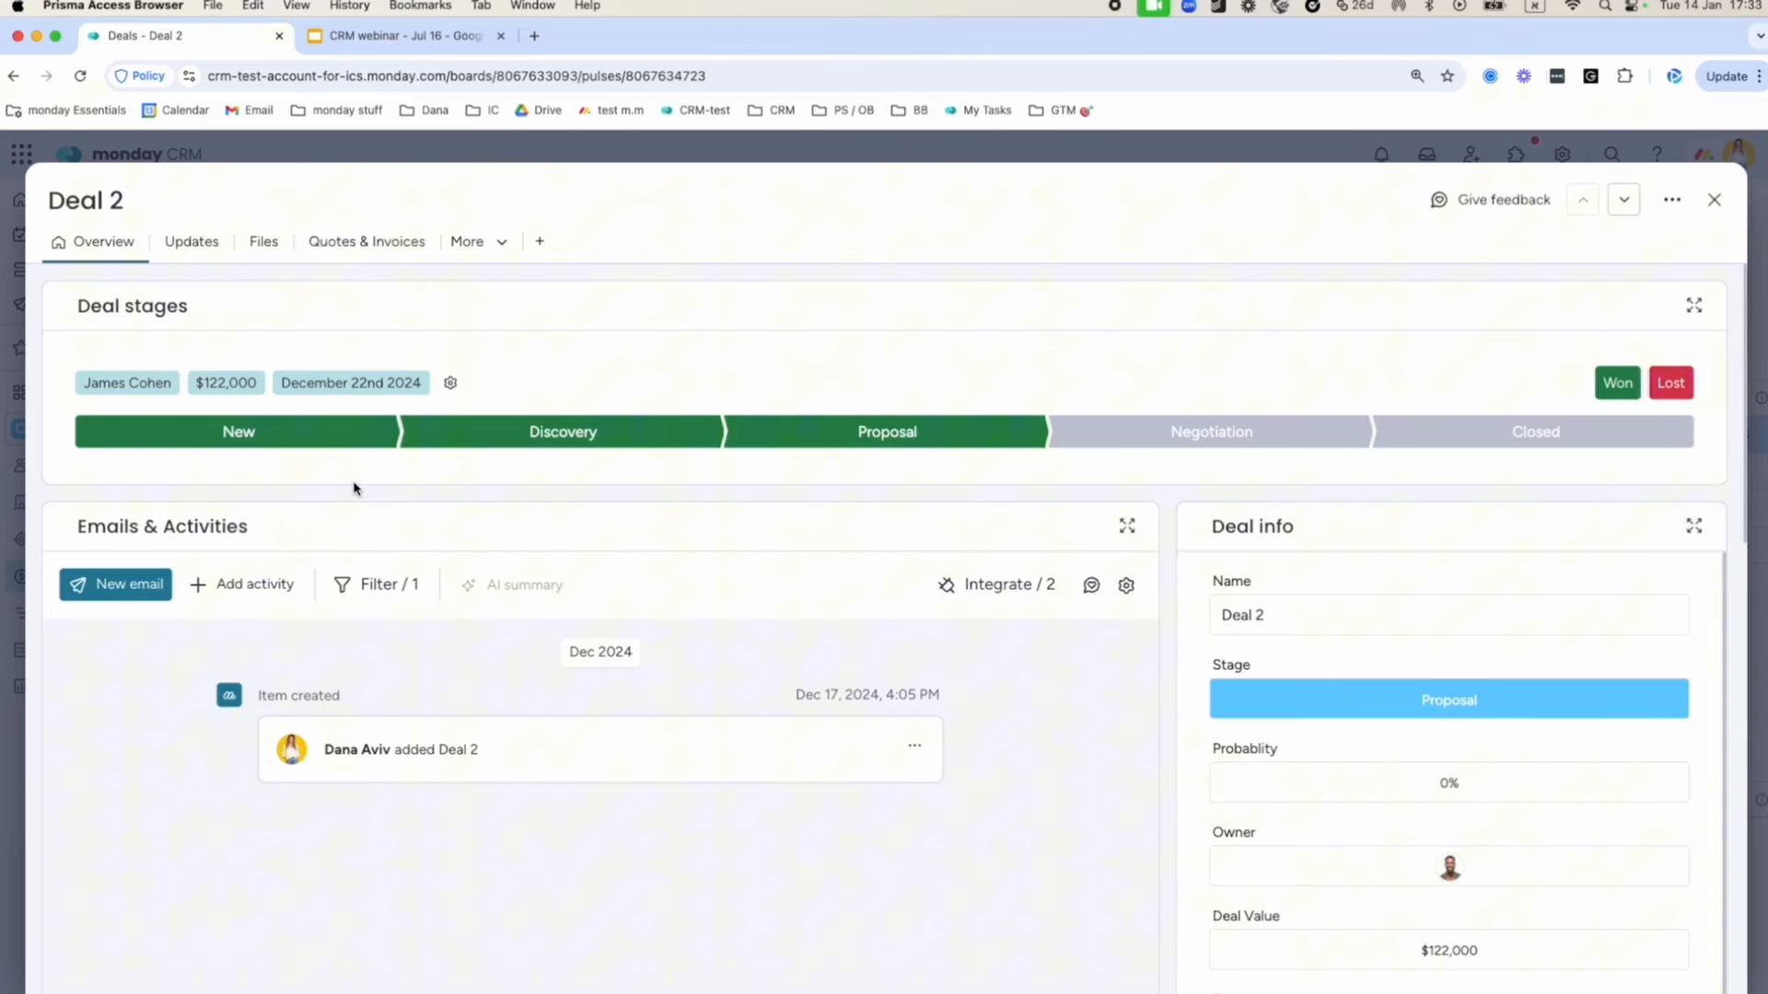
Scroll through Deal 2's page, close it, and open Deal 6's page.
{"action": "scroll", "coordinate": [335, 493], "scroll_direction": "down", "scroll_amount": 3}
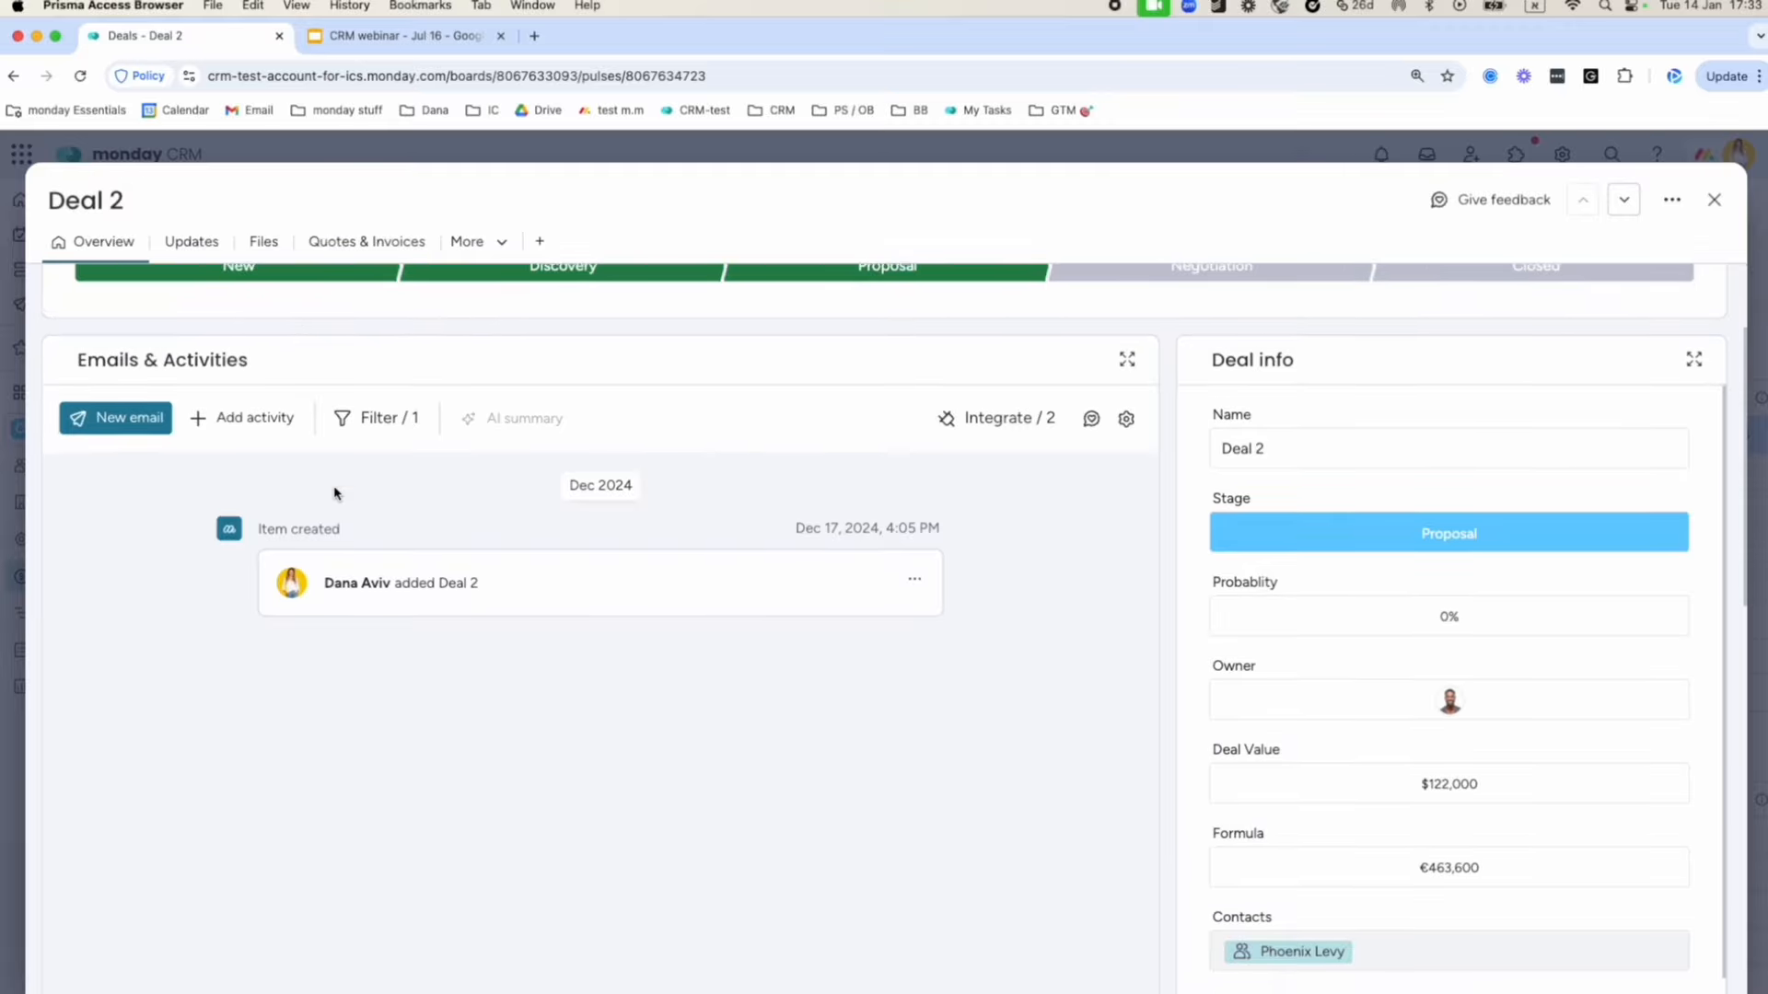
{"action": "scroll", "coordinate": [335, 493], "scroll_direction": "up", "scroll_amount": 1}
{"action": "scroll", "coordinate": [335, 492], "scroll_direction": "down", "scroll_amount": 1}
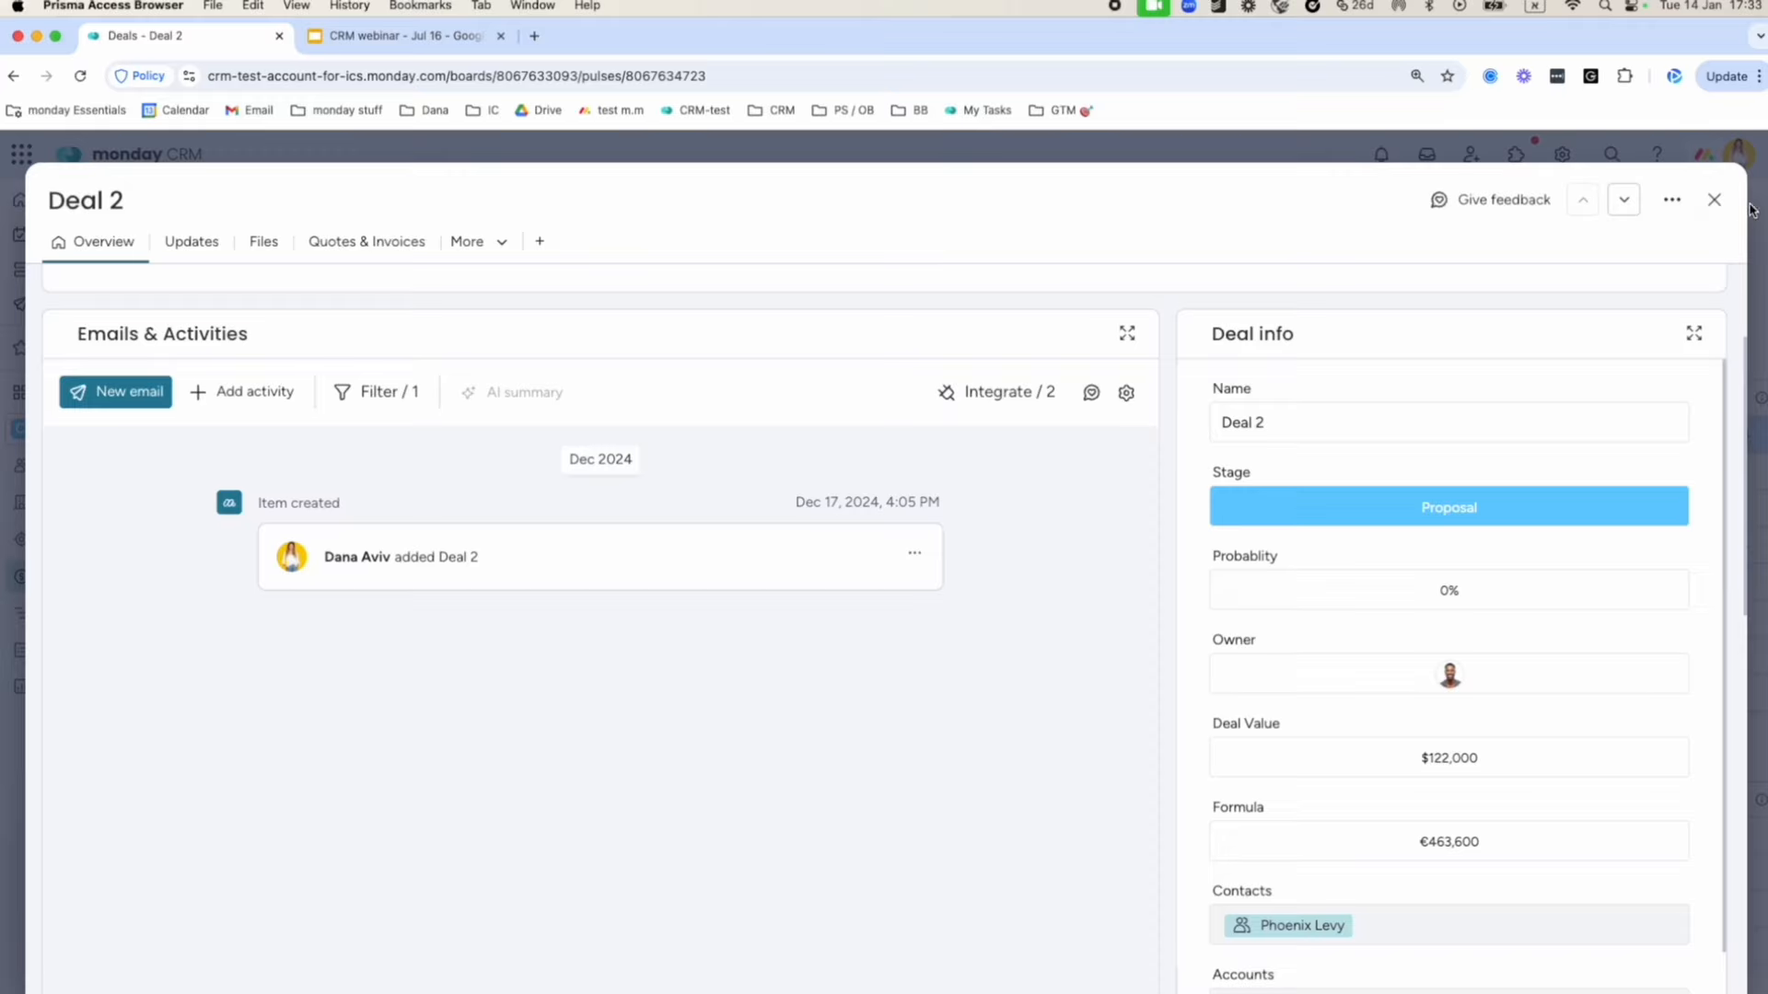
{"action": "left_click", "coordinate": [1717, 203]}
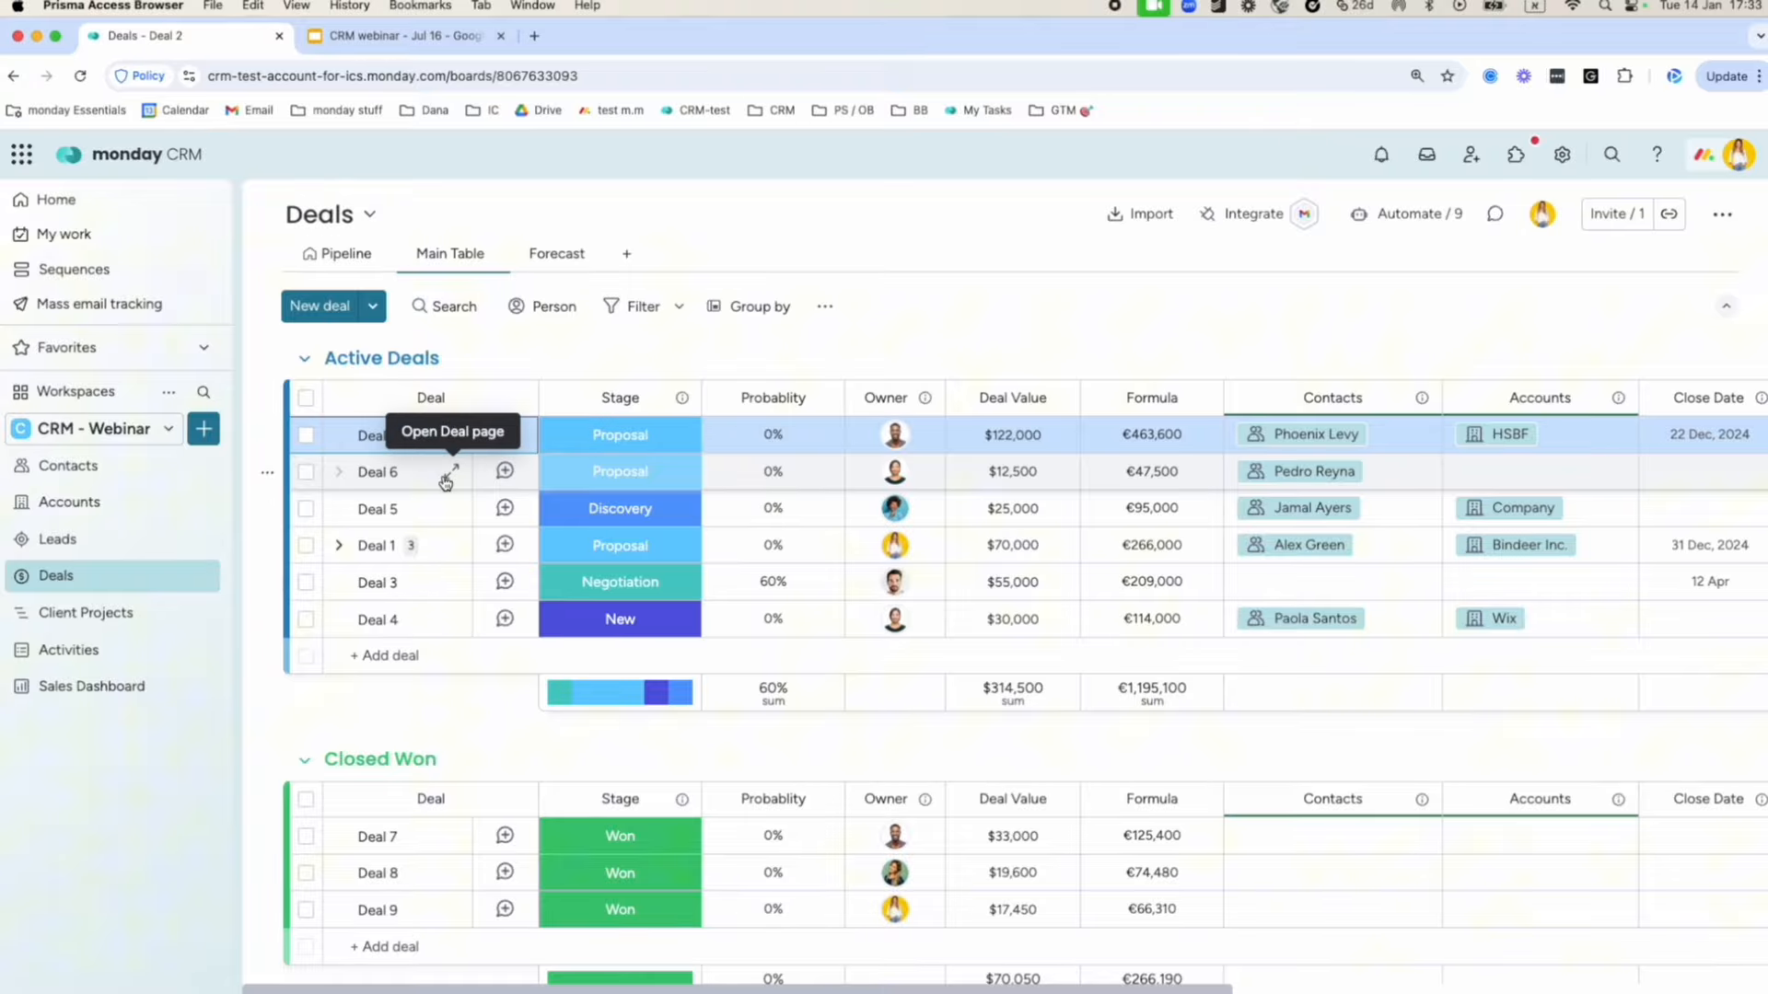
{"action": "left_click", "coordinate": [447, 475]}
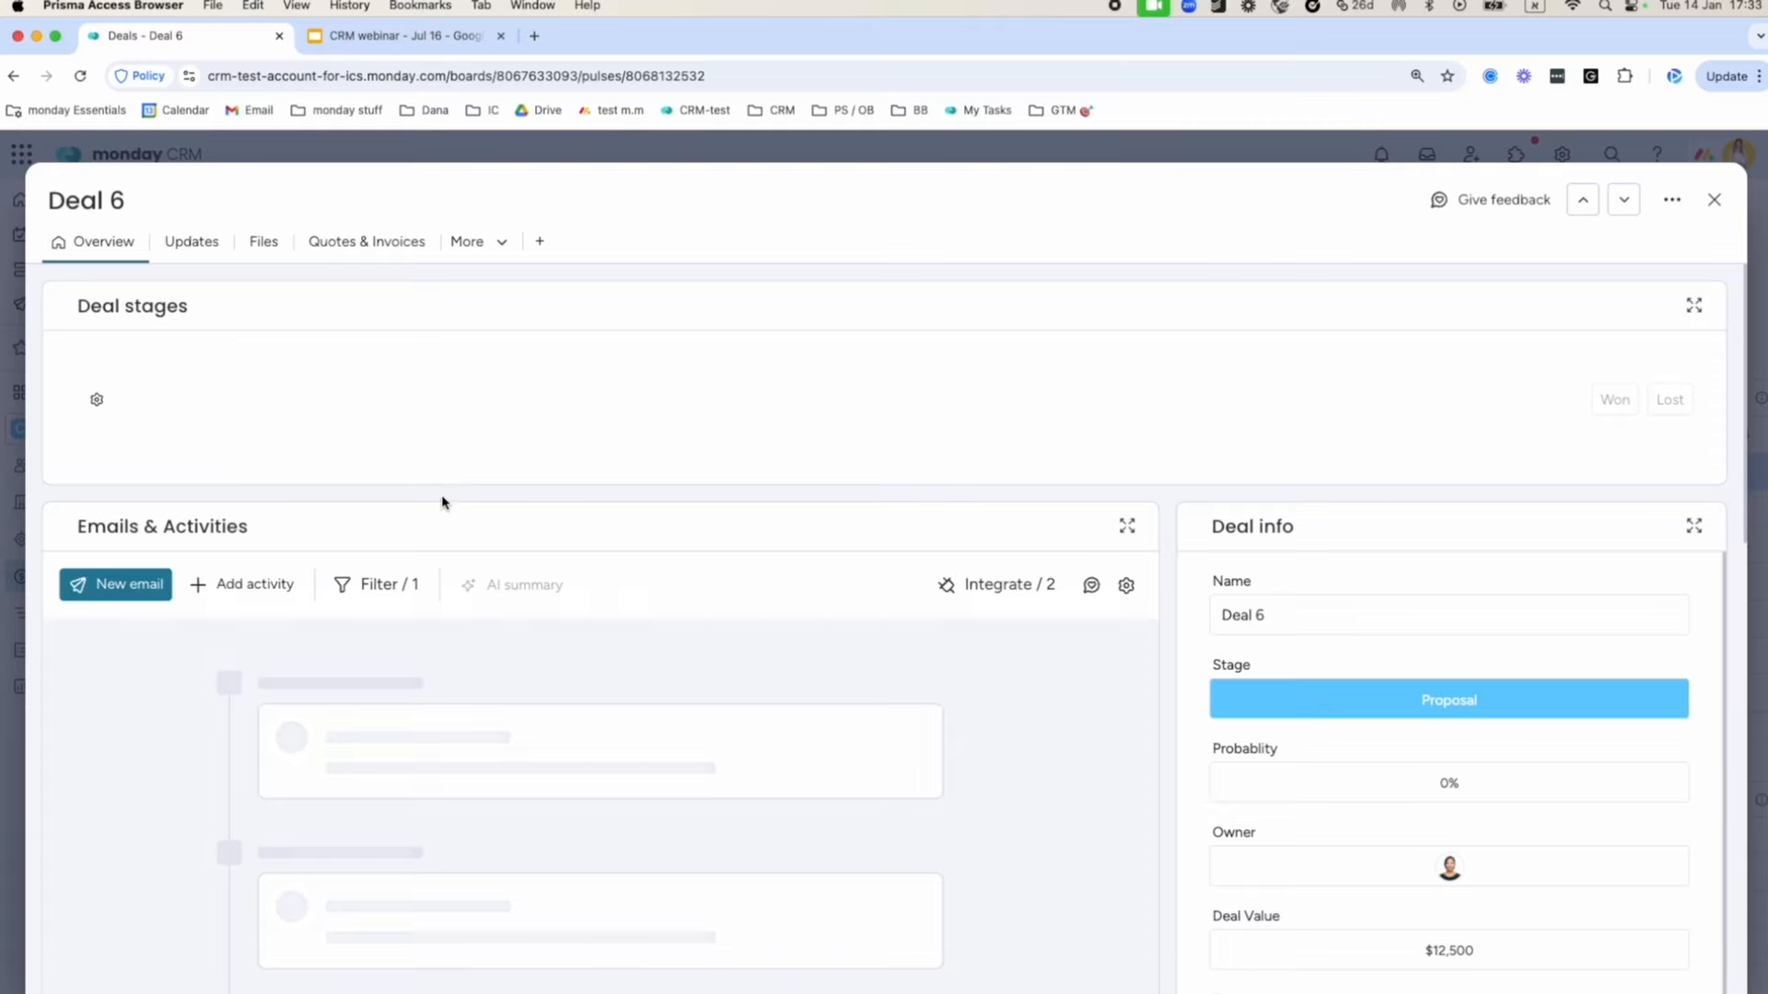
Turn off Deal 6's Item related activities filter and scroll its full email history.
{"action": "left_click", "coordinate": [383, 590]}
{"action": "left_click", "coordinate": [1231, 713]}
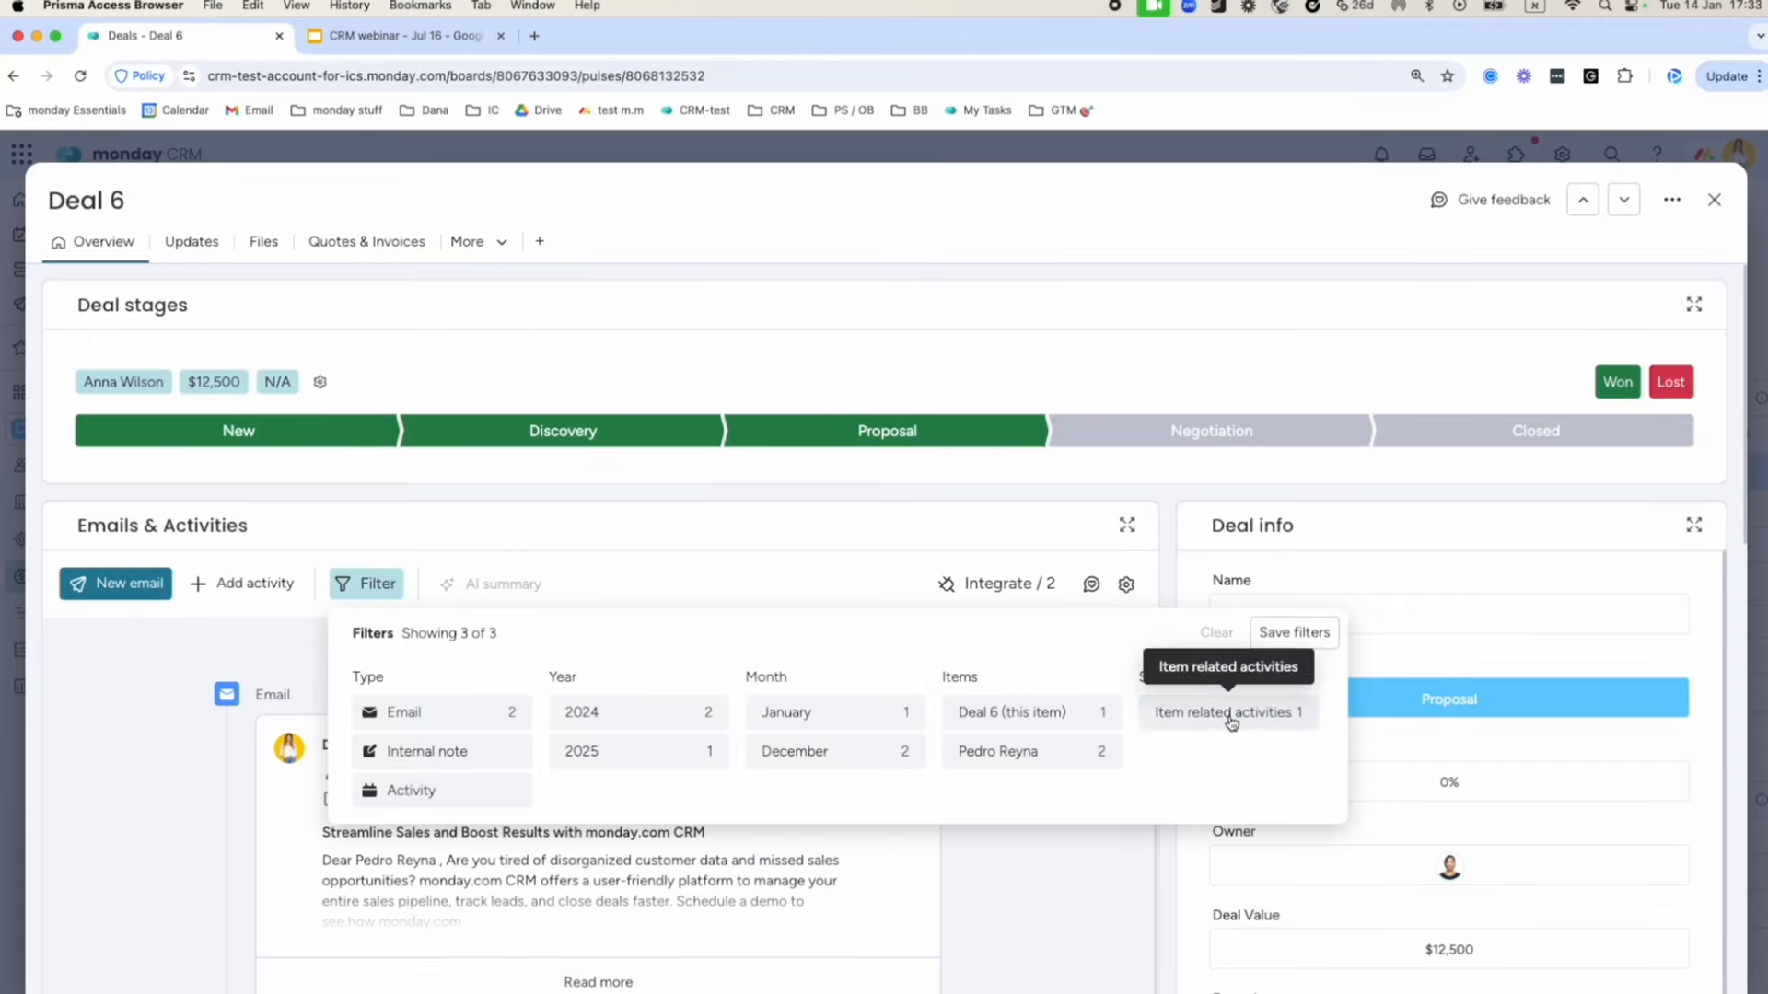
{"action": "left_click", "coordinate": [175, 698]}
{"action": "scroll", "coordinate": [162, 694], "scroll_direction": "down", "scroll_amount": 3}
{"action": "scroll", "coordinate": [162, 694], "scroll_direction": "up", "scroll_amount": 1}
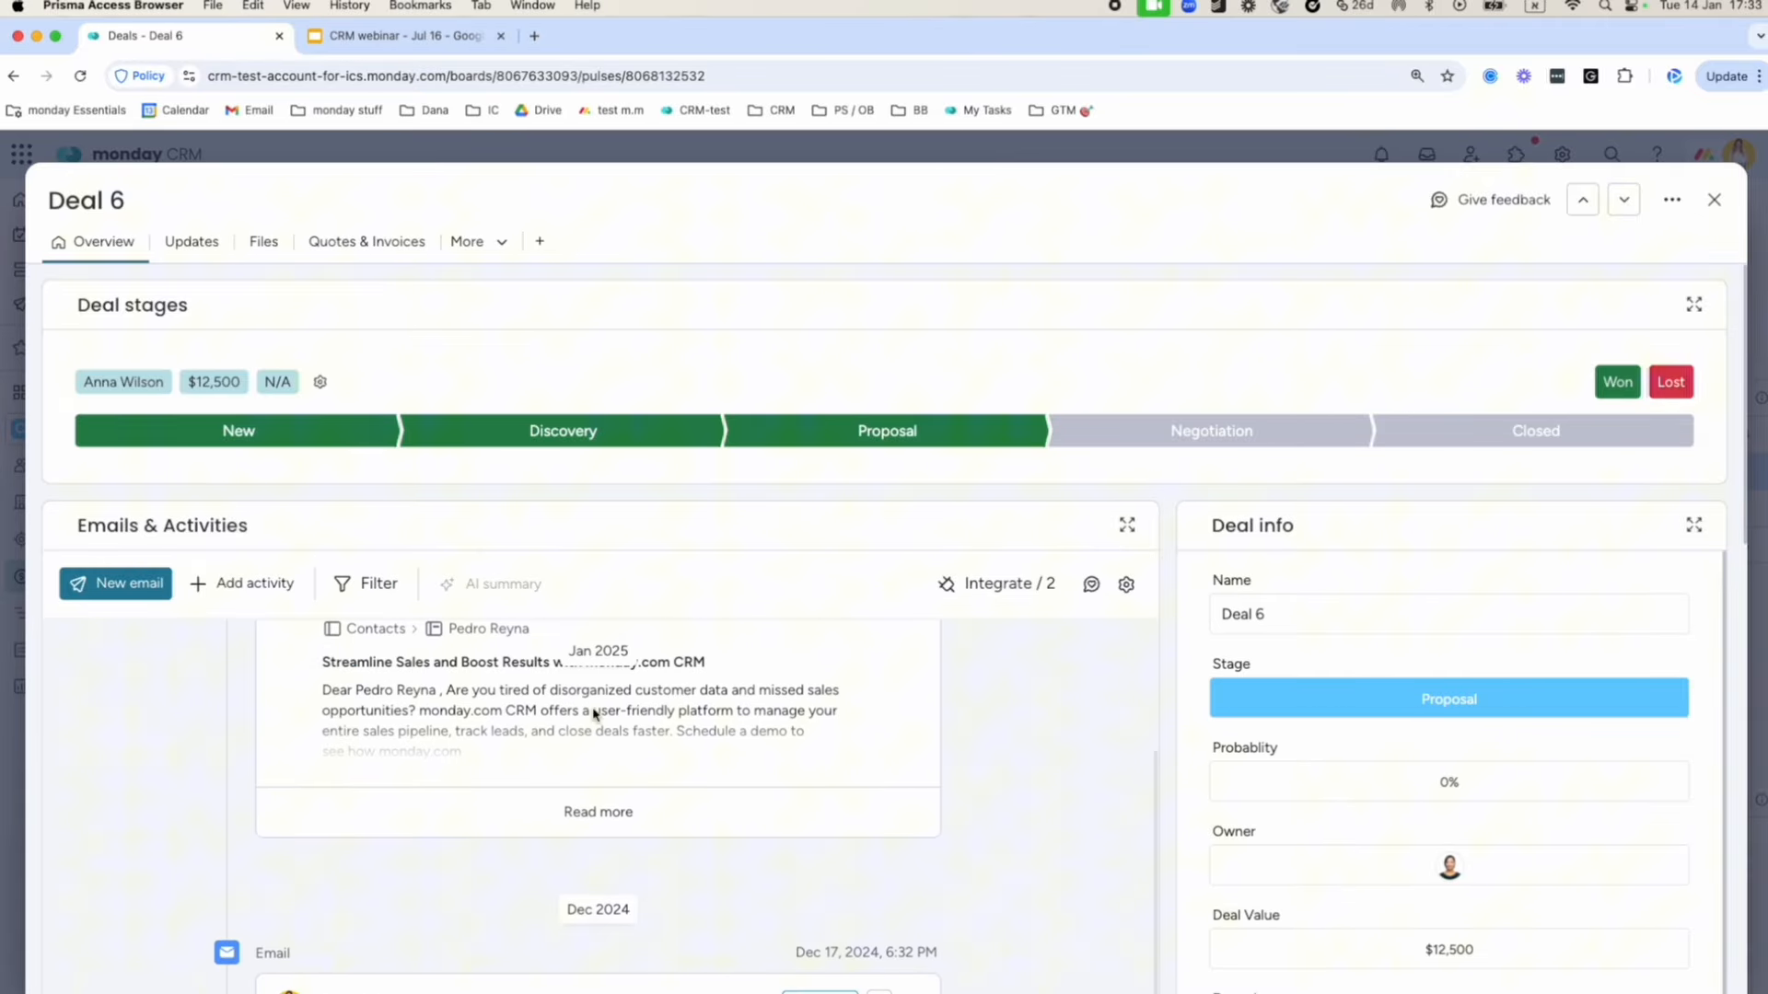
{"action": "scroll", "coordinate": [1172, 702], "scroll_direction": "down", "scroll_amount": 3}
{"action": "scroll", "coordinate": [772, 692], "scroll_direction": "down", "scroll_amount": 3}
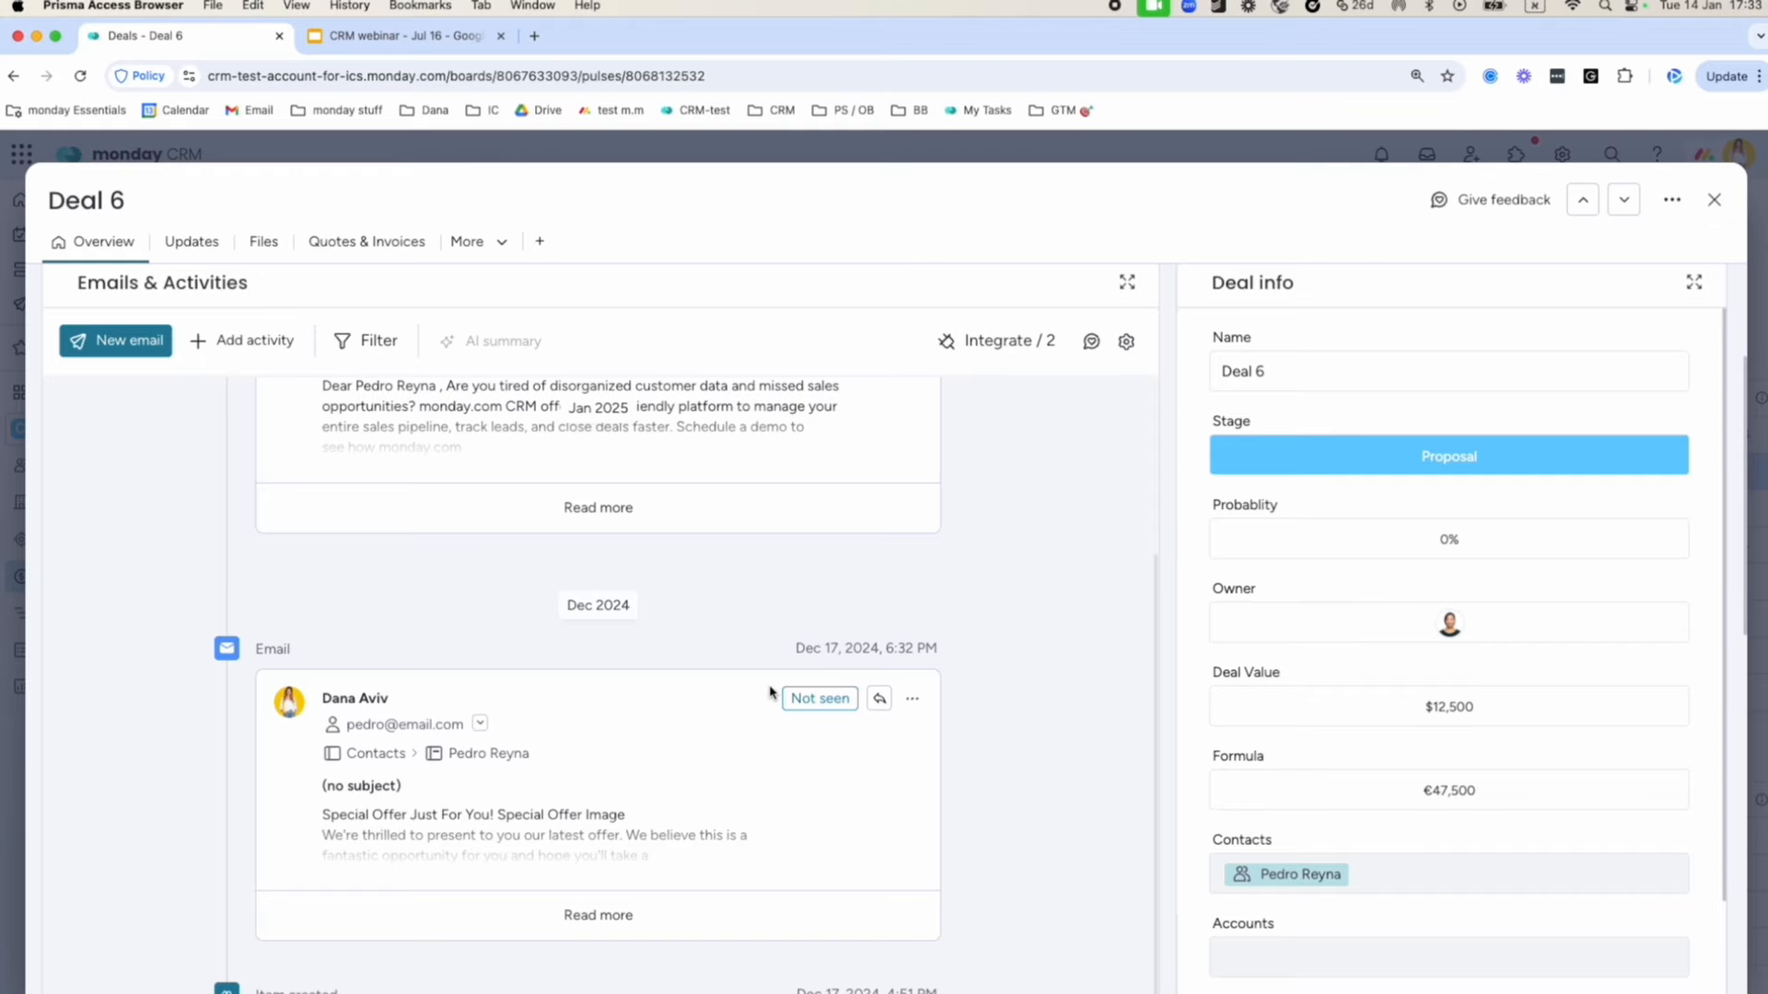
{"action": "scroll", "coordinate": [769, 692], "scroll_direction": "up", "scroll_amount": 3}
{"action": "scroll", "coordinate": [770, 692], "scroll_direction": "down", "scroll_amount": 3}
{"action": "scroll", "coordinate": [771, 690], "scroll_direction": "up", "scroll_amount": 3}
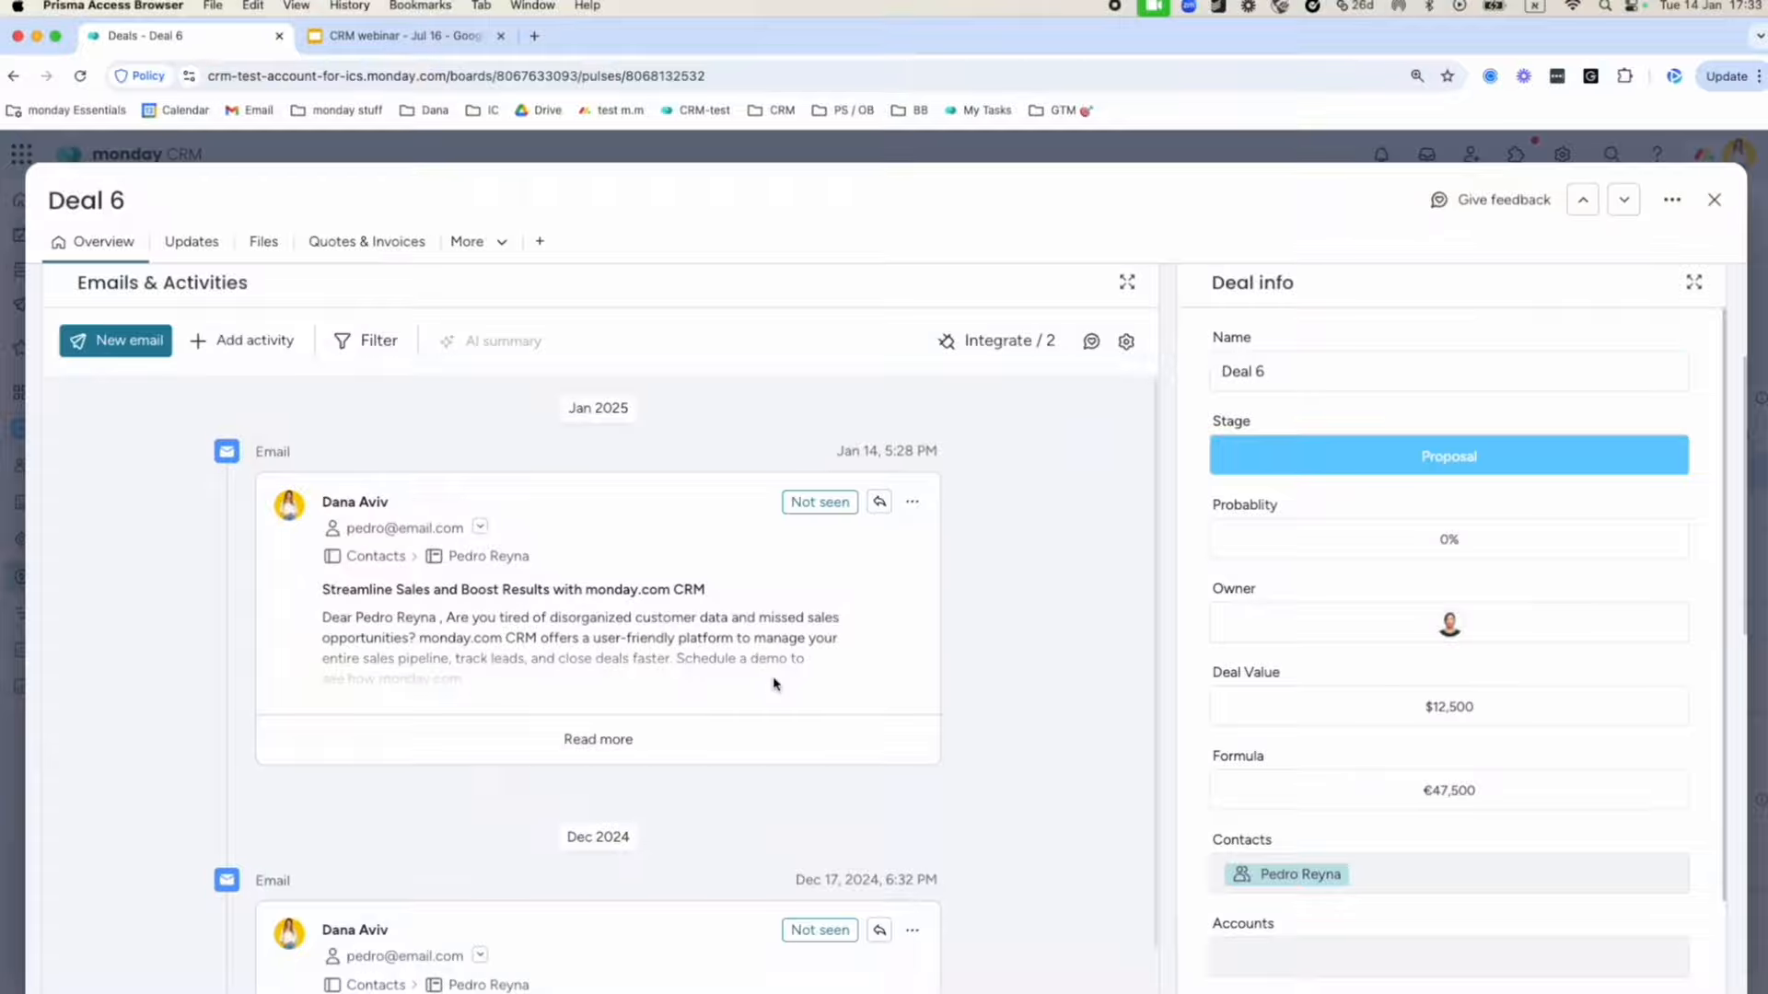
Toggle the Item related activities filter on and back off, then close Deal 6's page.
{"action": "left_click", "coordinate": [389, 349]}
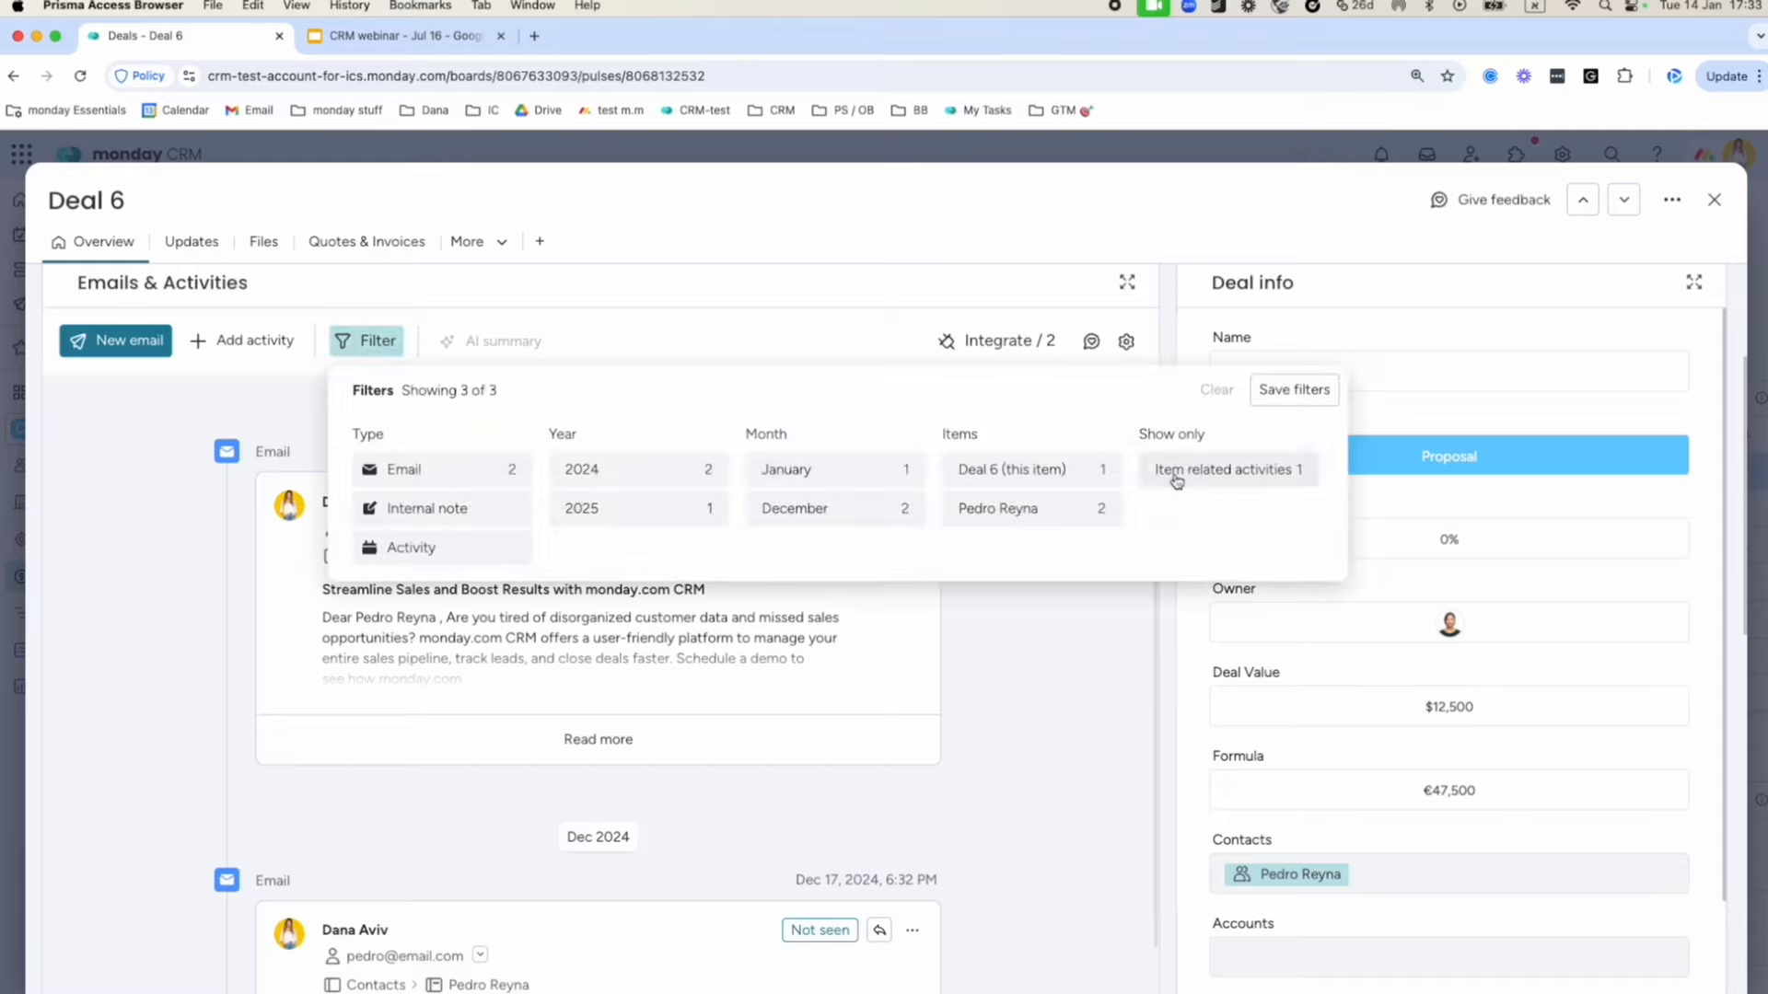
{"action": "left_click", "coordinate": [1171, 472]}
{"action": "left_click", "coordinate": [1212, 468]}
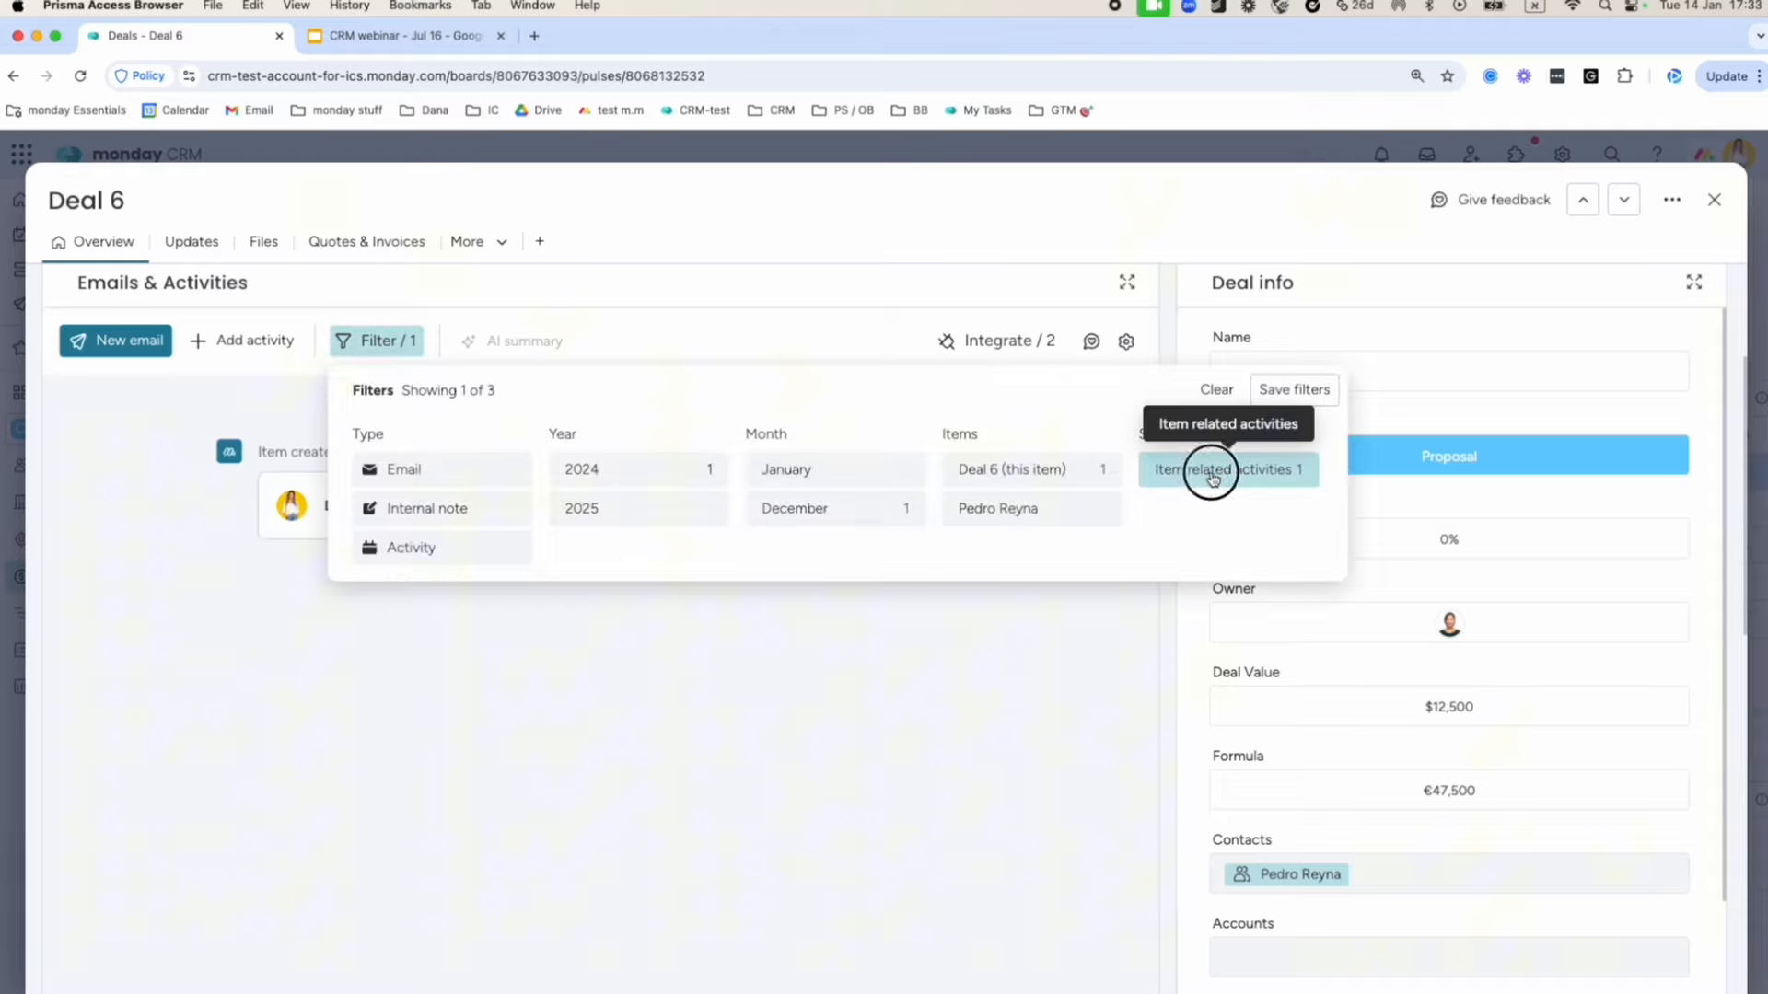
{"action": "left_click", "coordinate": [726, 298]}
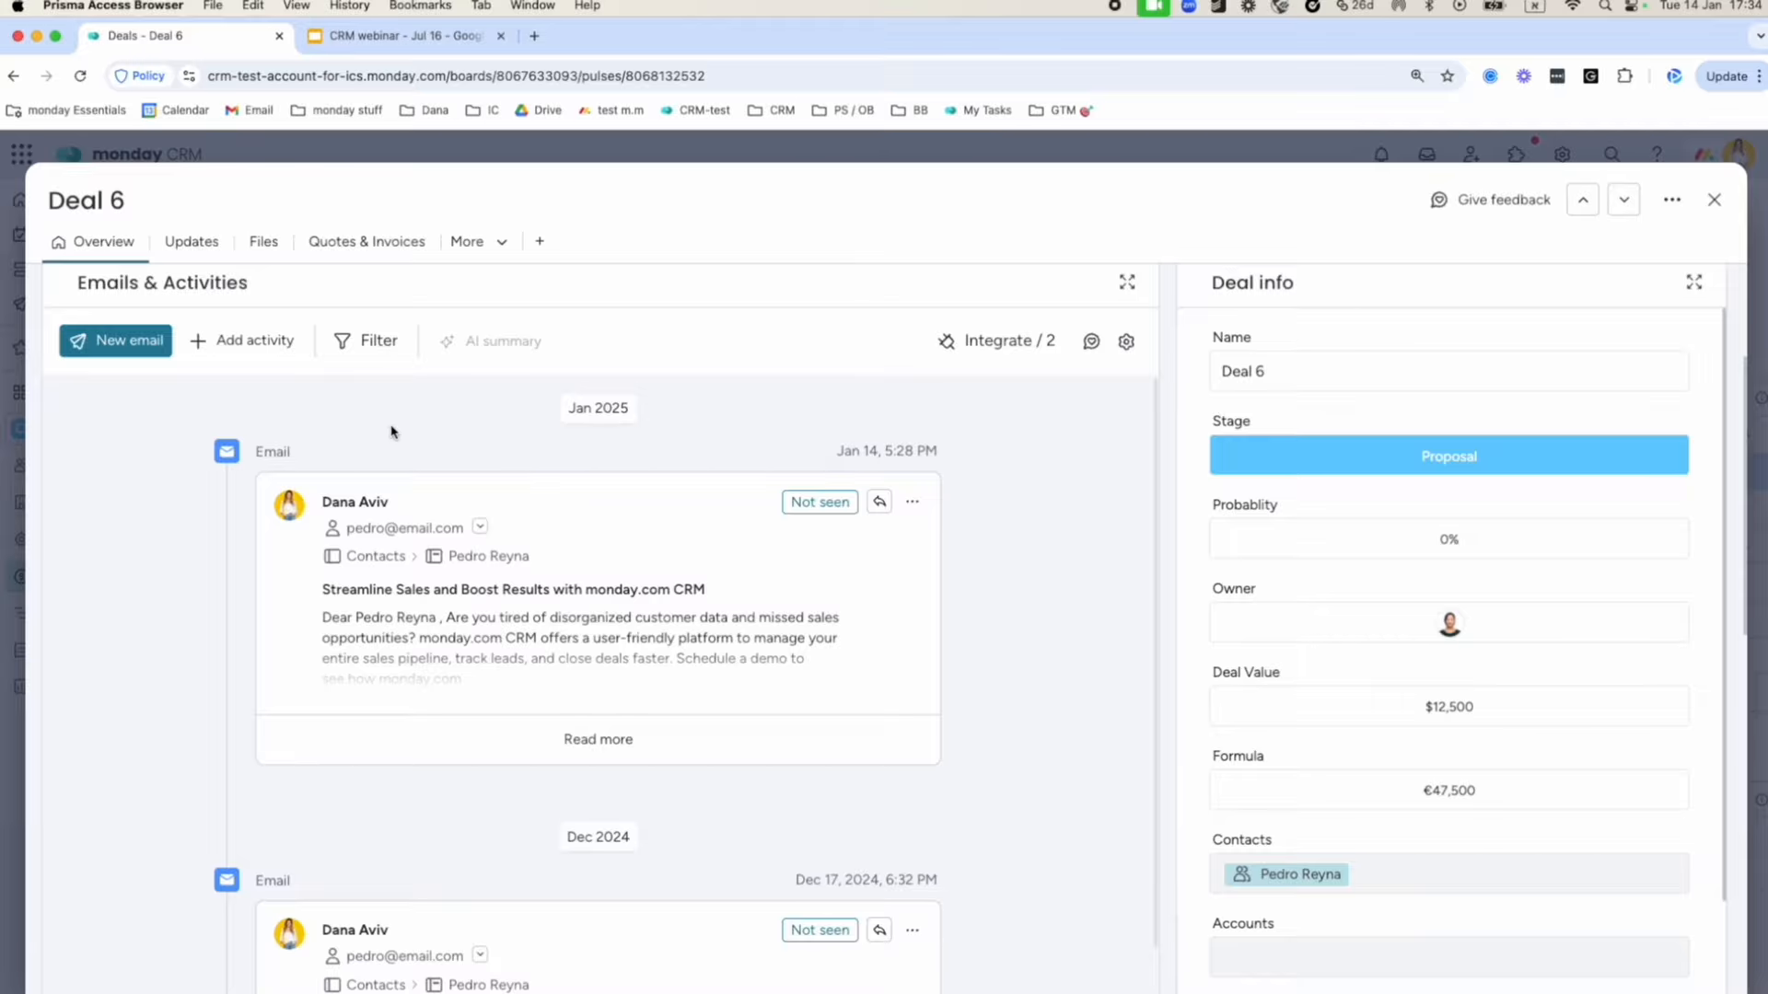
{"action": "scroll", "coordinate": [986, 512], "scroll_direction": "up", "scroll_amount": 3}
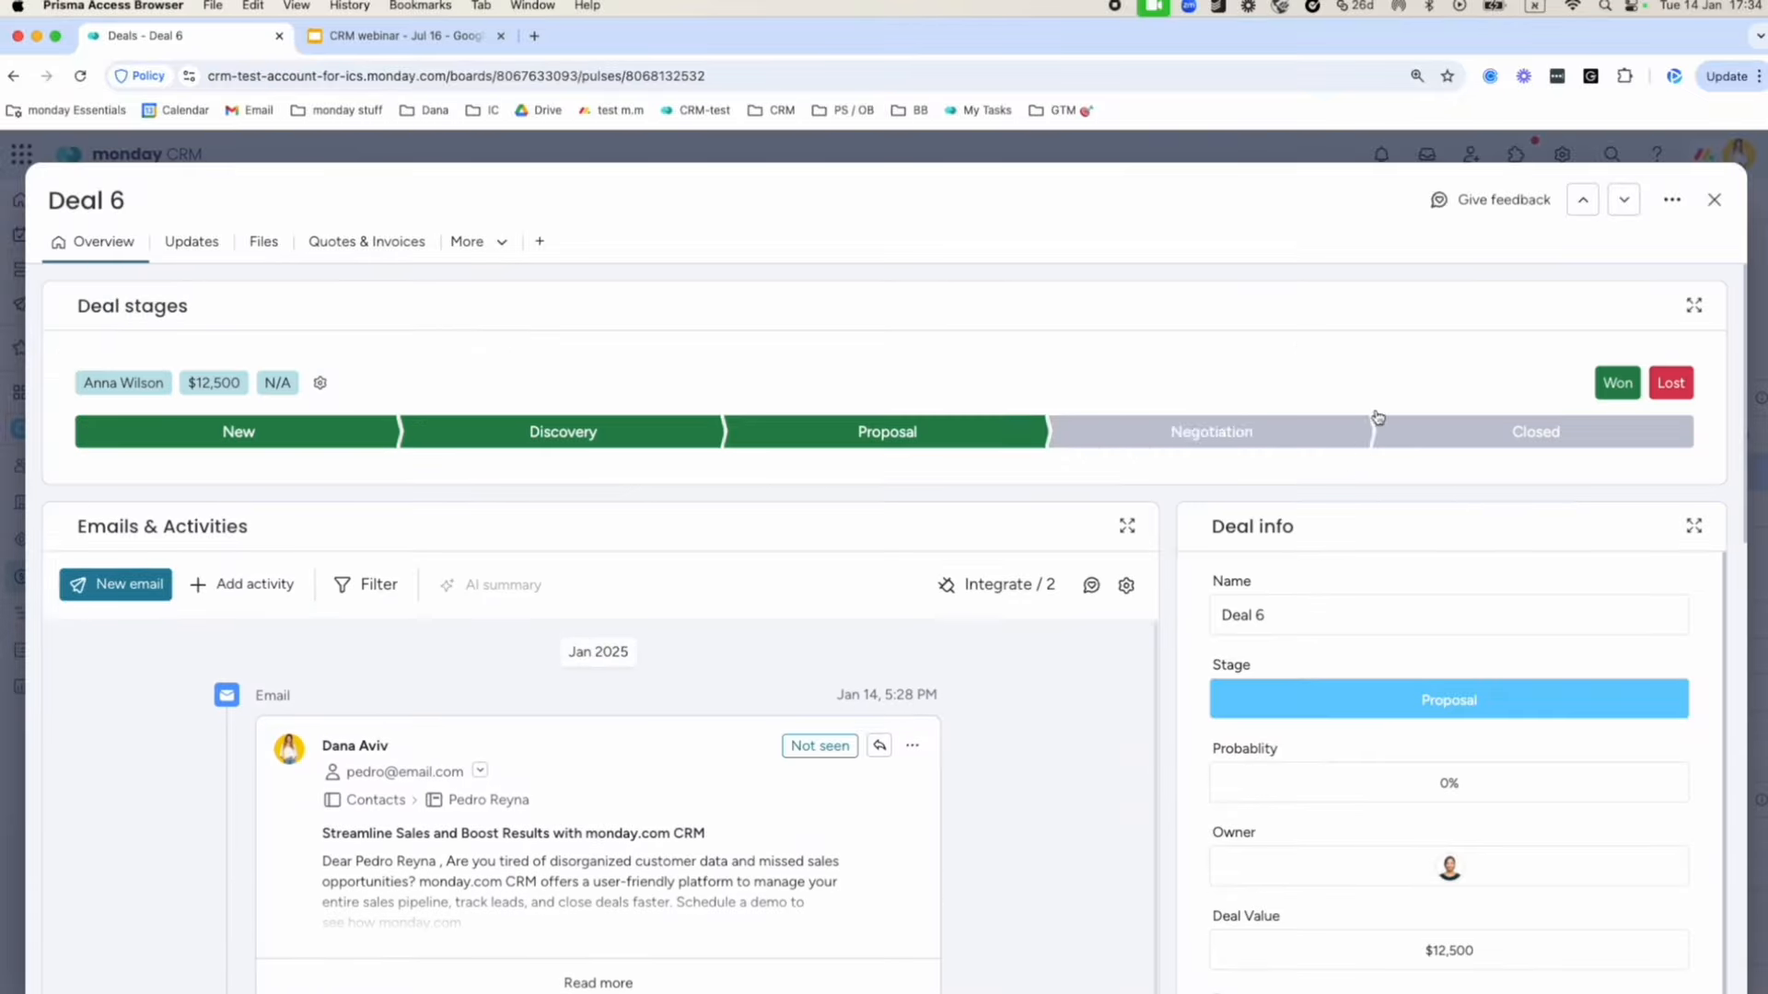
{"action": "left_click", "coordinate": [1714, 200]}
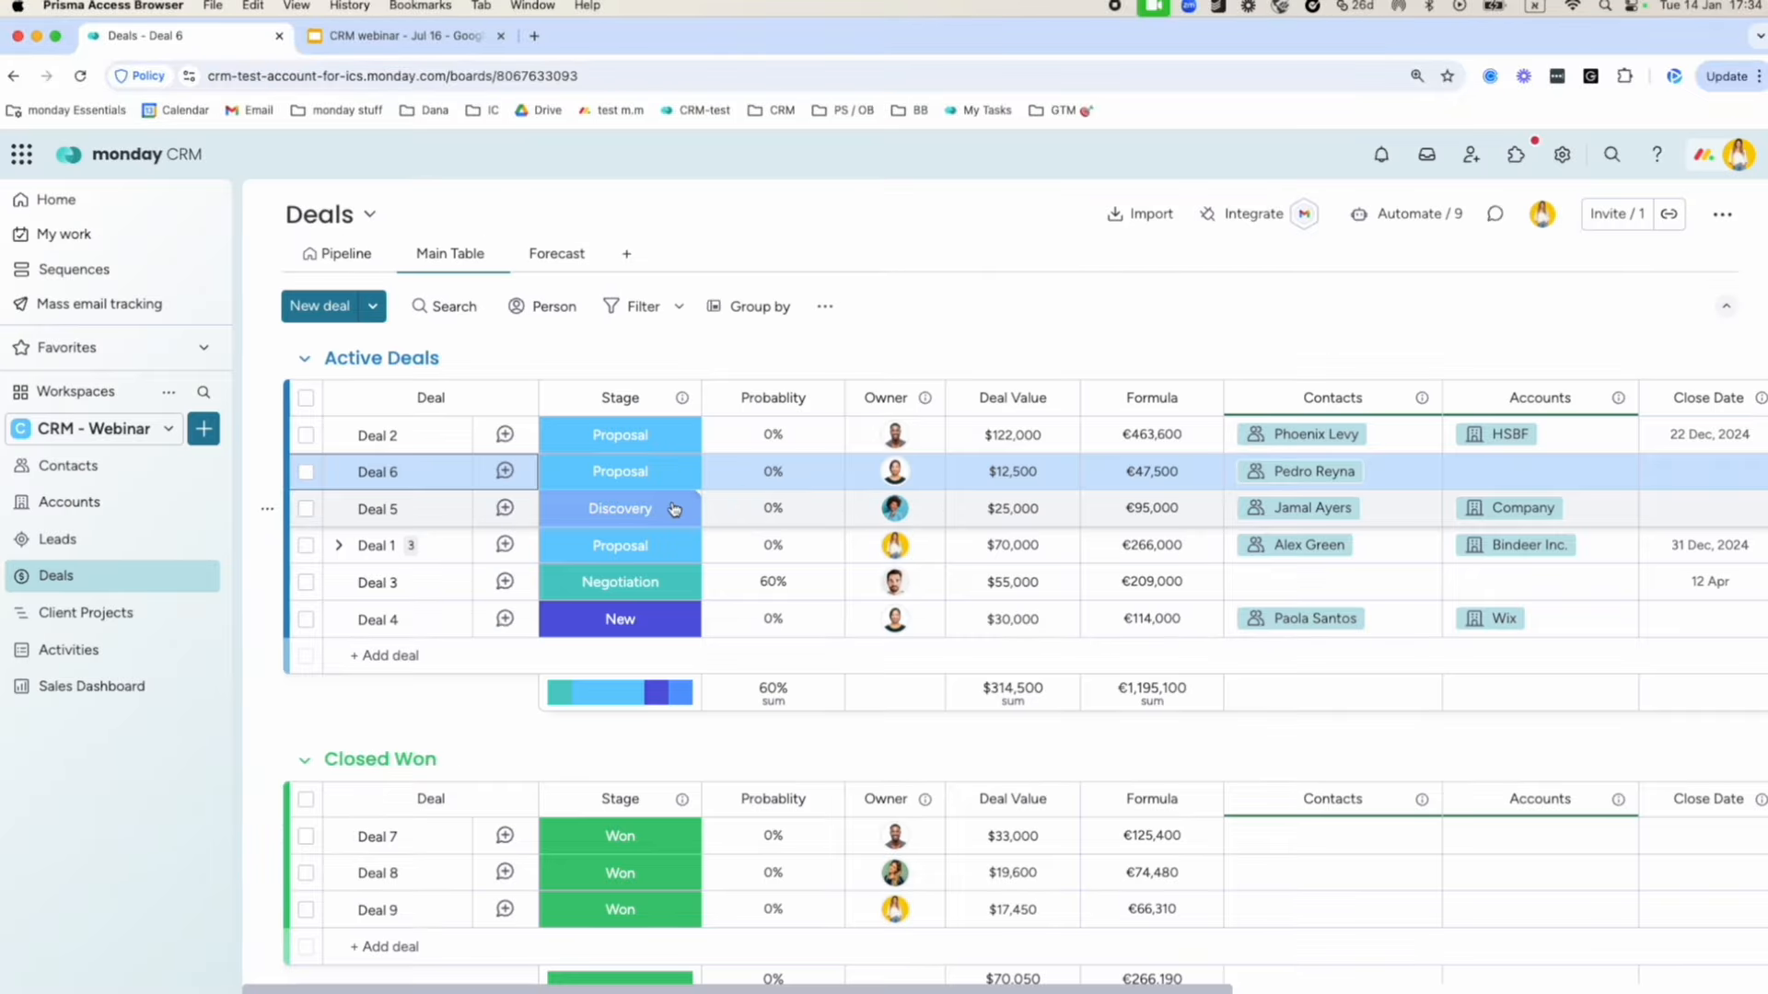
Check Deal 2's Stage labels without changing it, then start a new Deals board automation.
{"action": "left_click", "coordinate": [657, 437]}
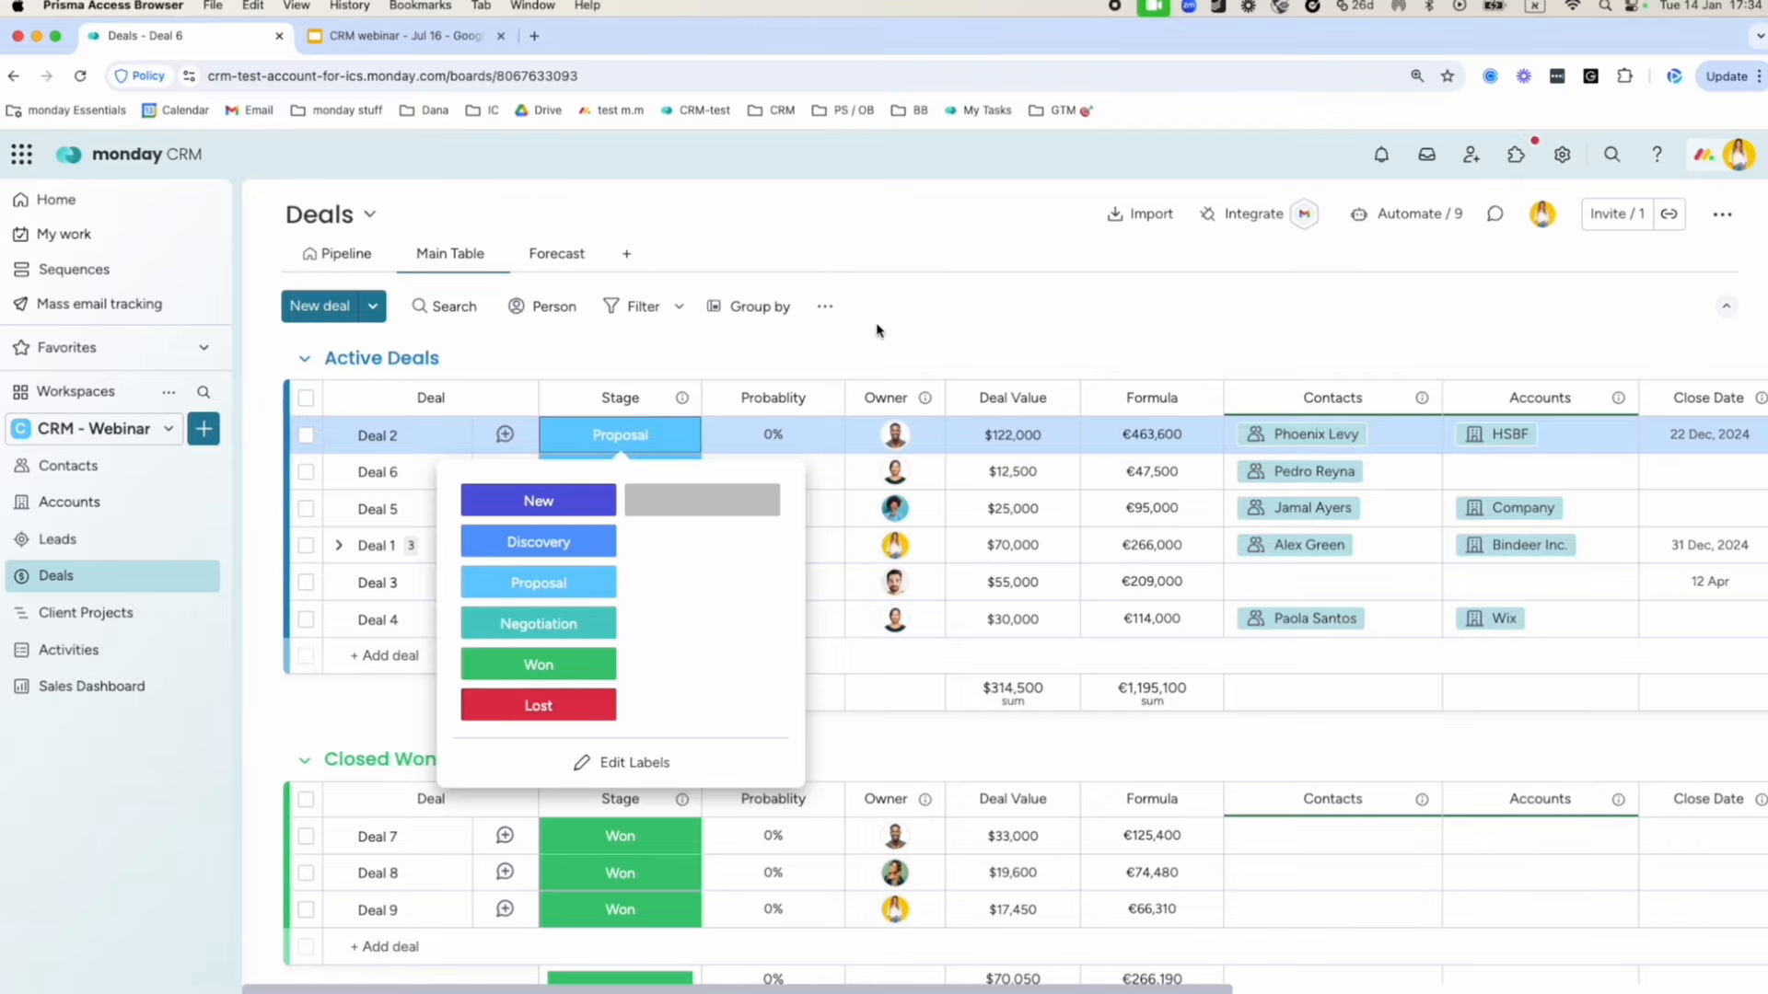
{"action": "left_click", "coordinate": [962, 311]}
{"action": "left_click", "coordinate": [1383, 212]}
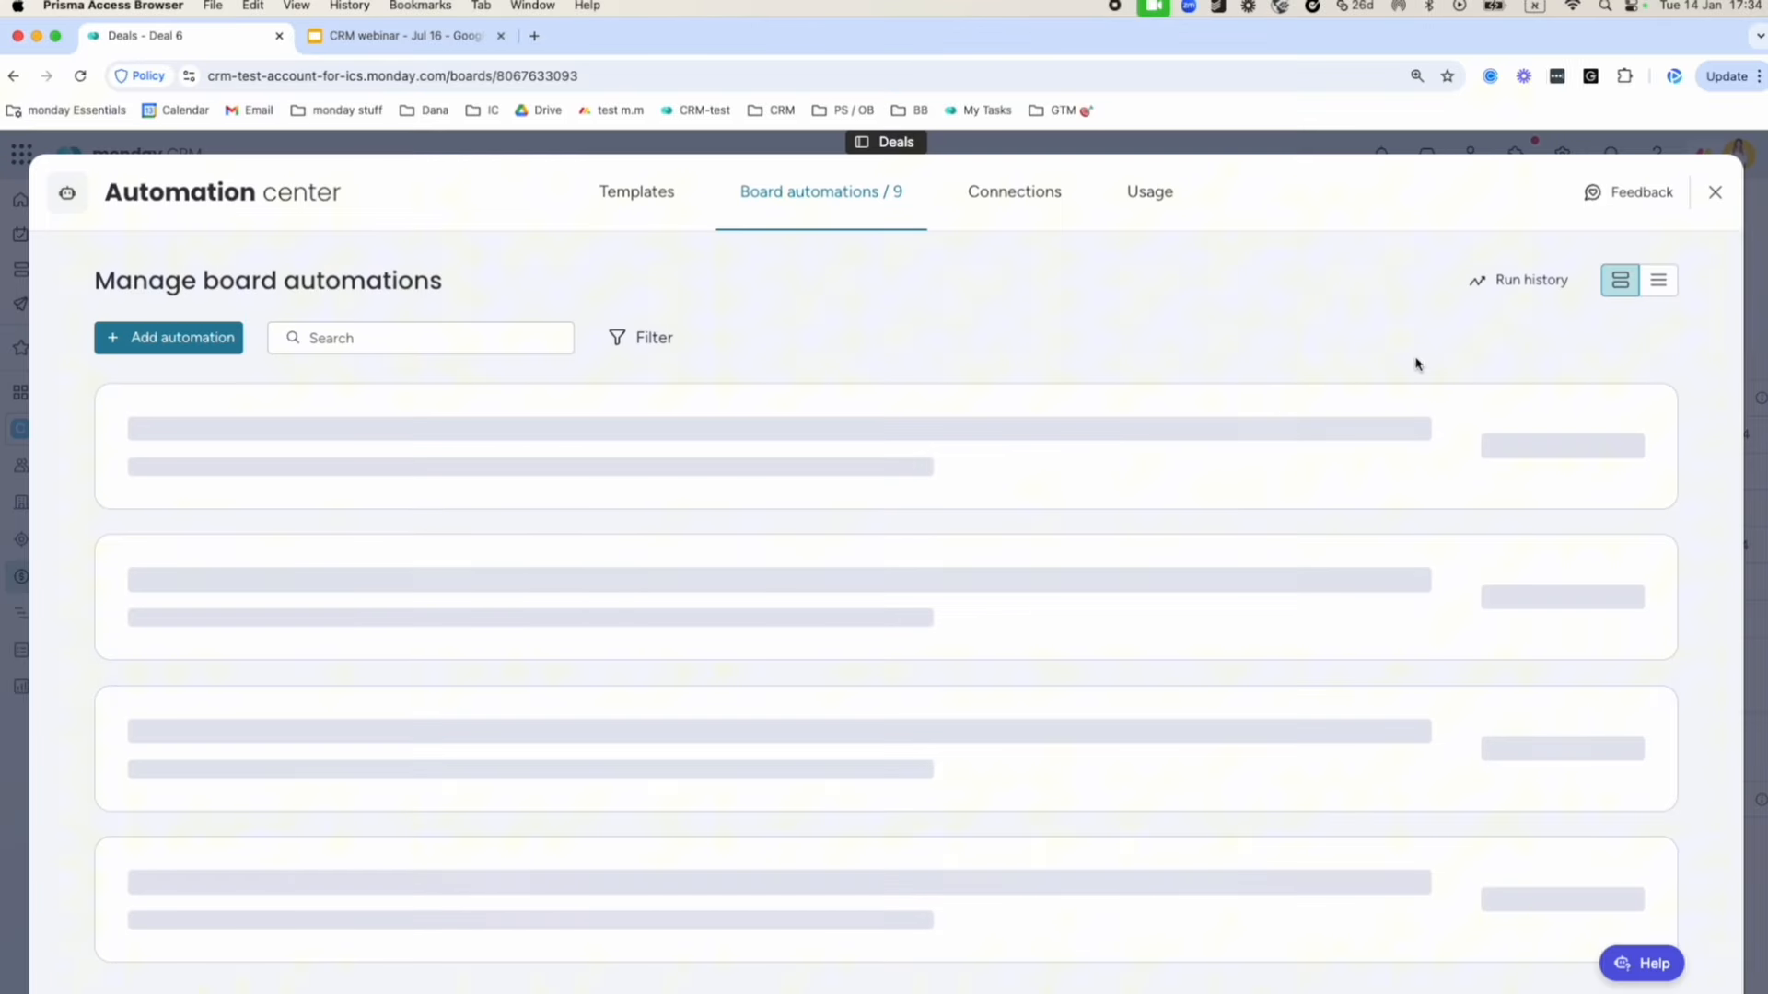
{"action": "left_click", "coordinate": [149, 341]}
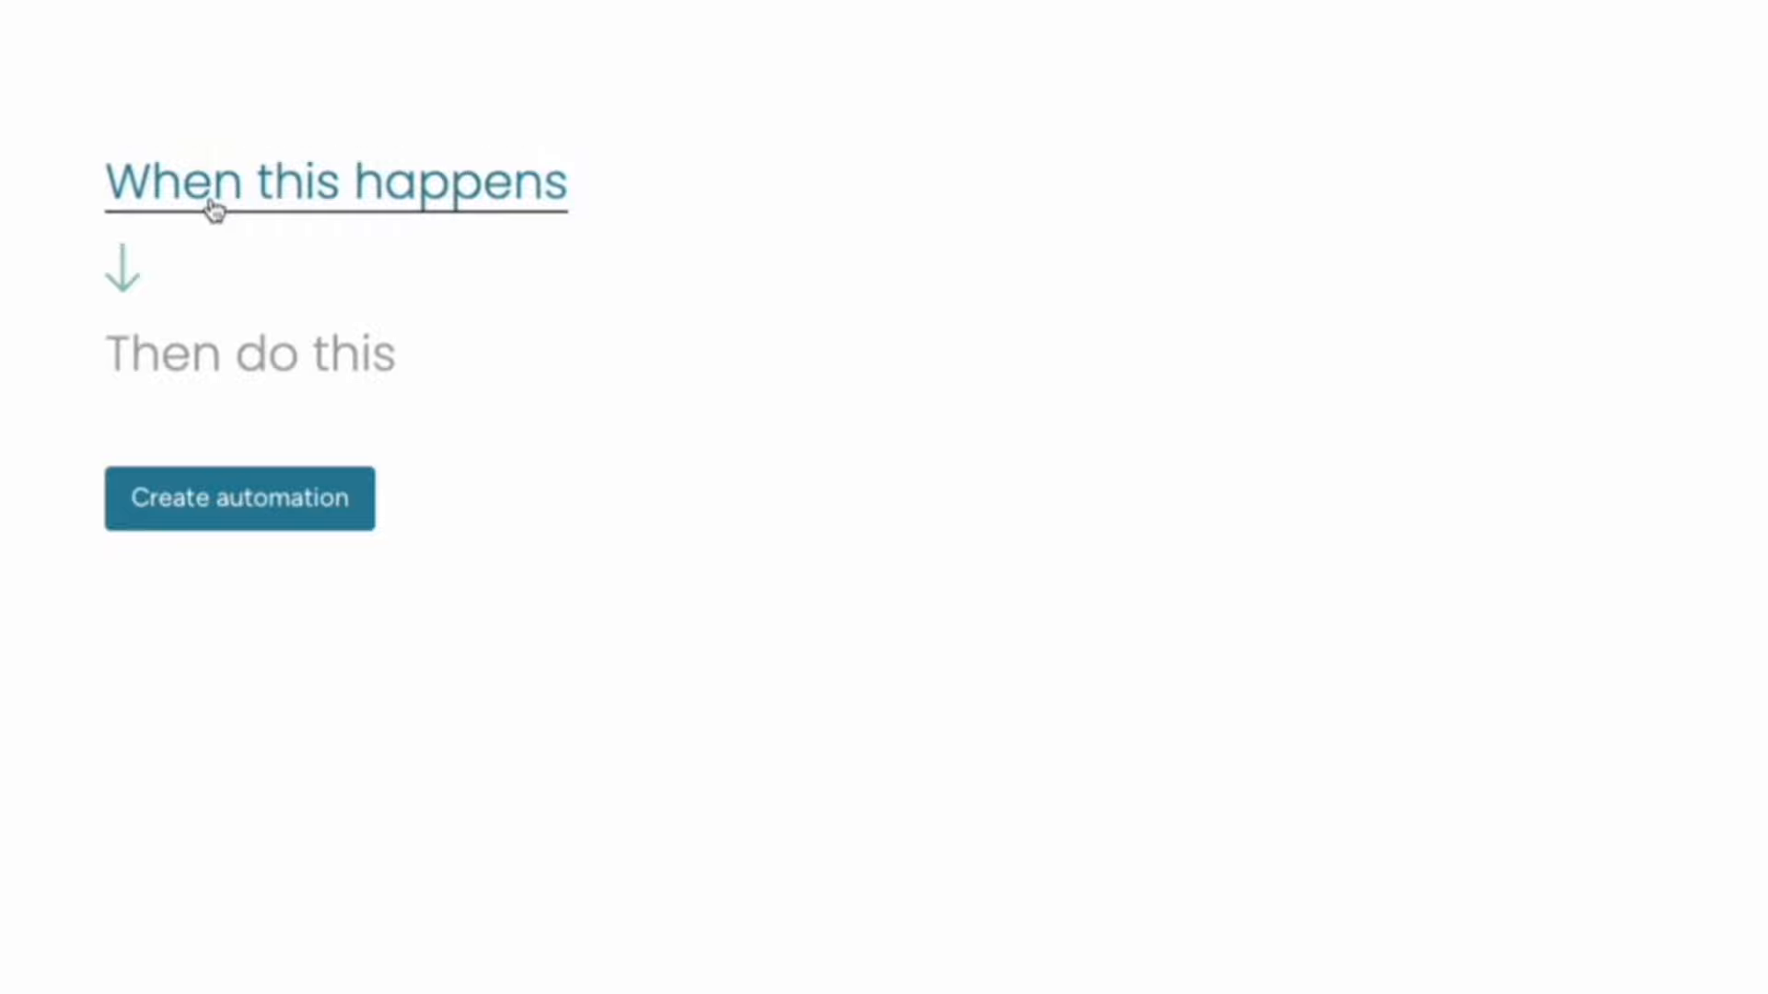
Set the automation trigger to 'When Stage changes to Negotiation'.
{"action": "left_click", "coordinate": [267, 211]}
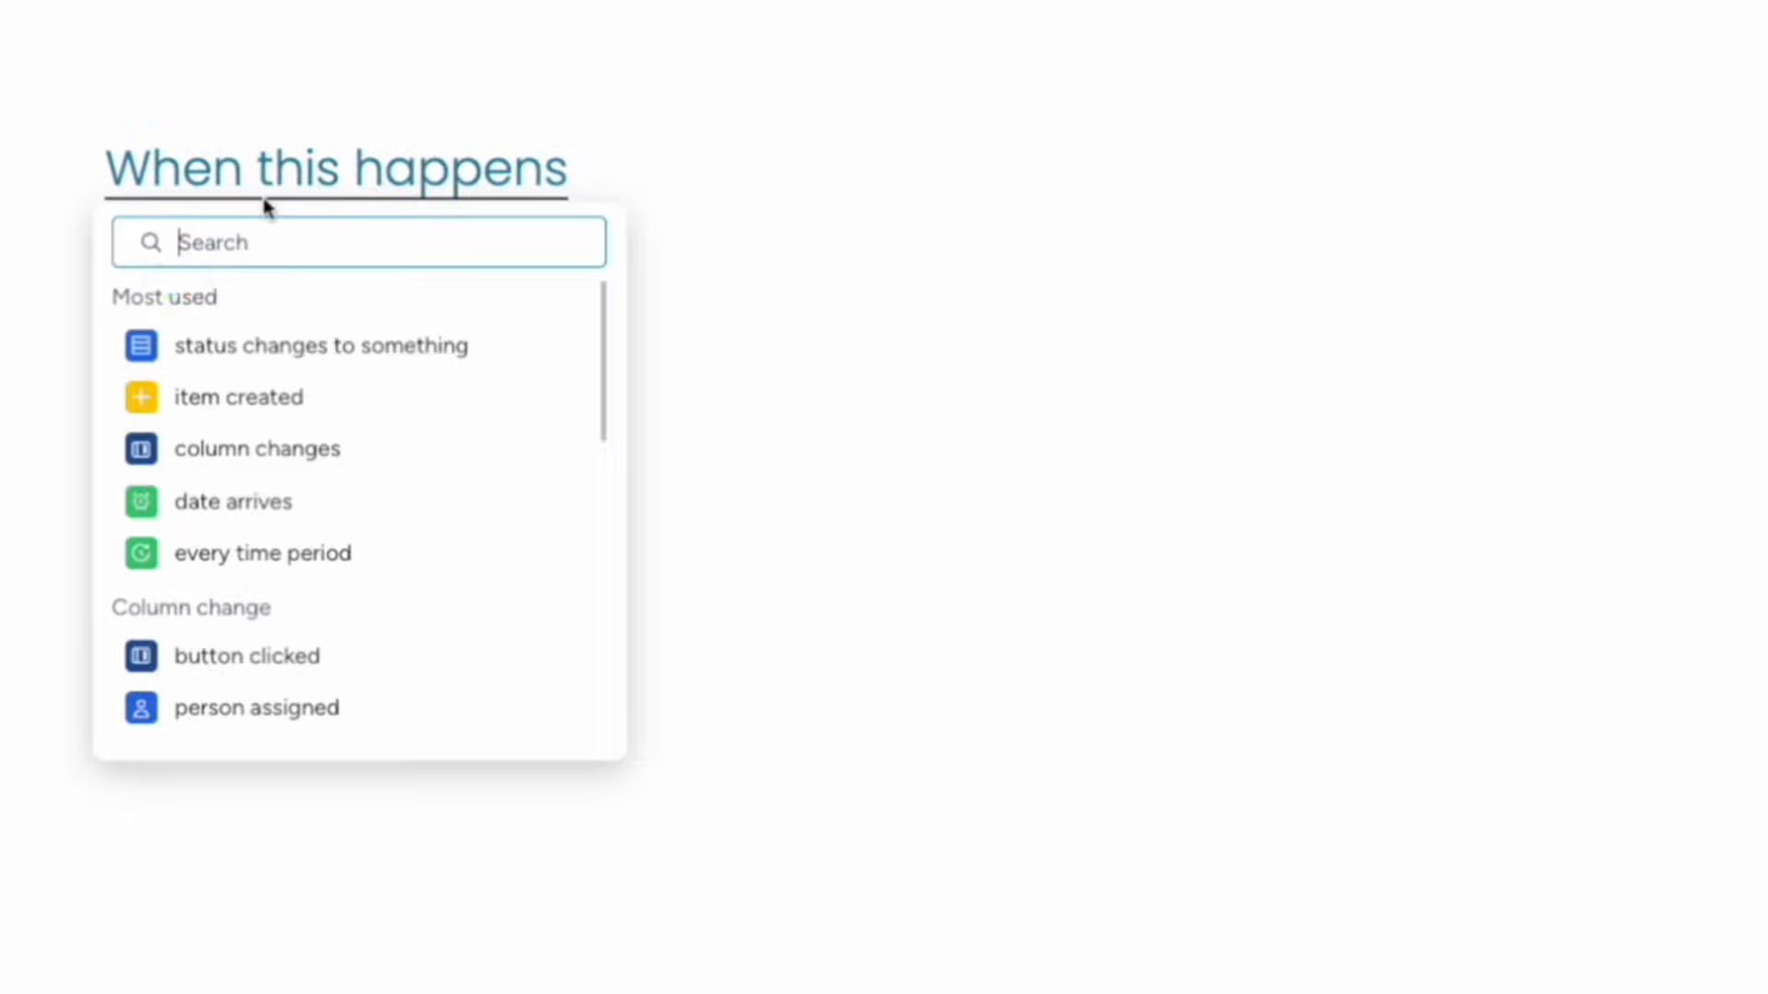
{"action": "left_click", "coordinate": [264, 356]}
{"action": "left_click", "coordinate": [316, 177]}
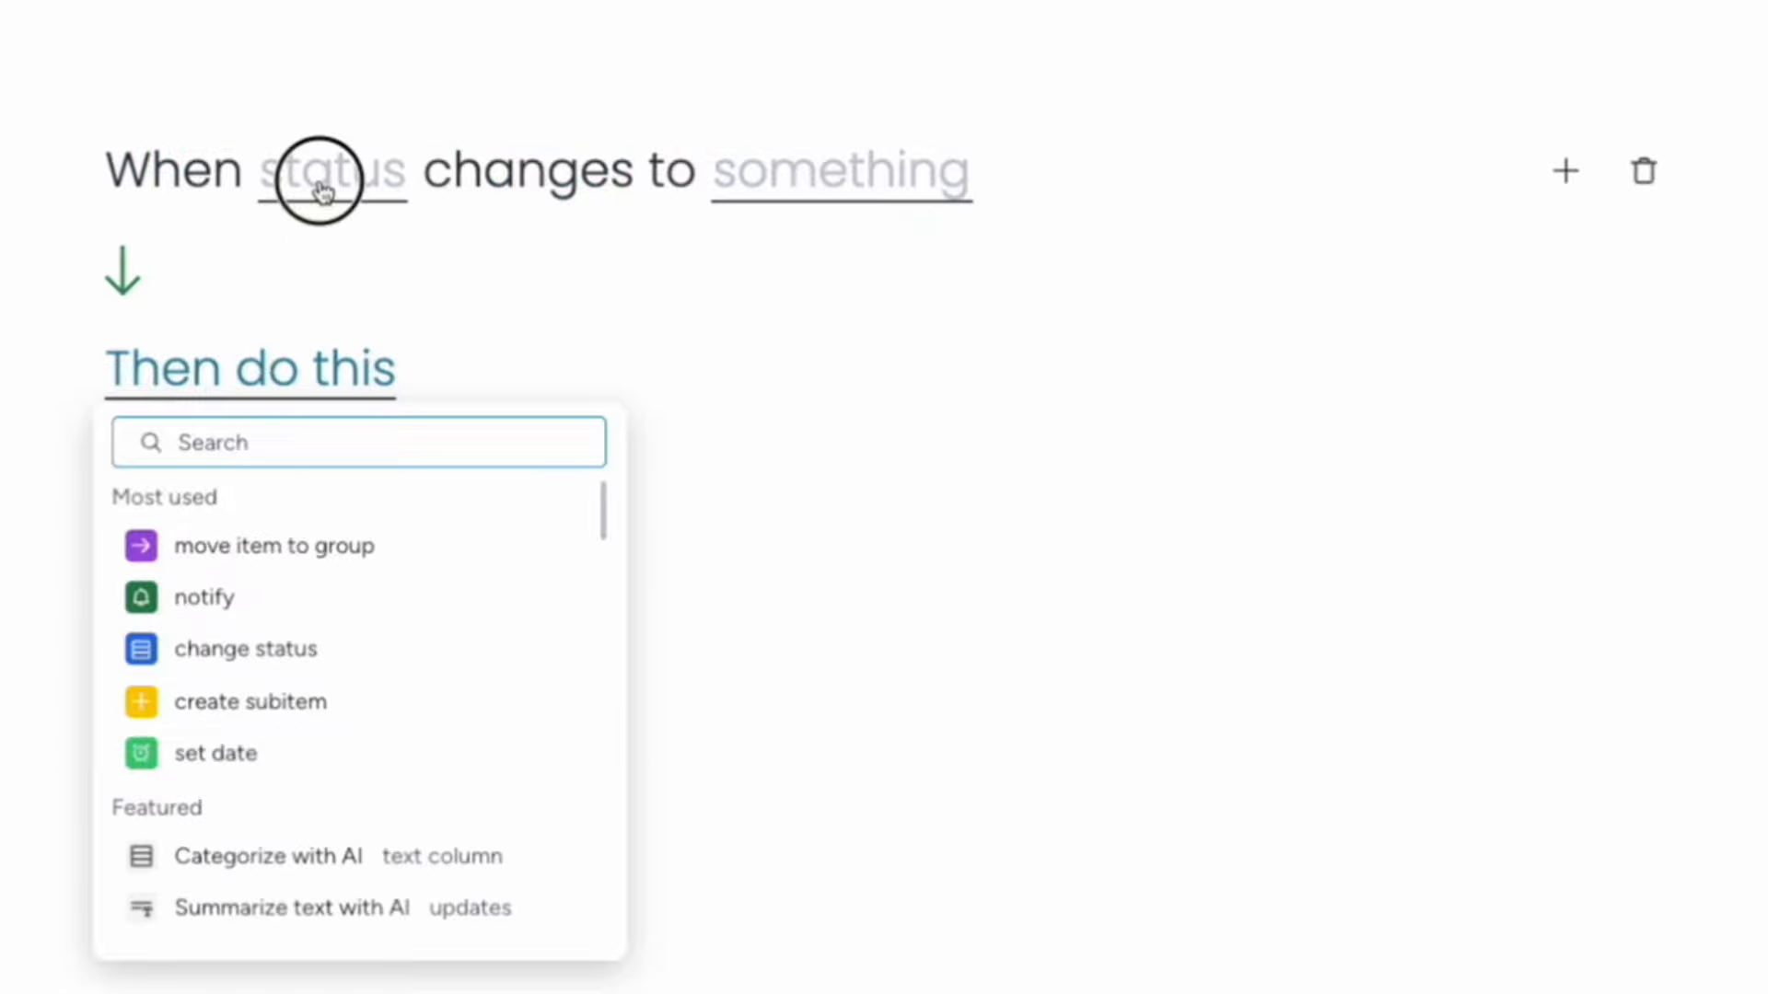
{"action": "left_click", "coordinate": [335, 292]}
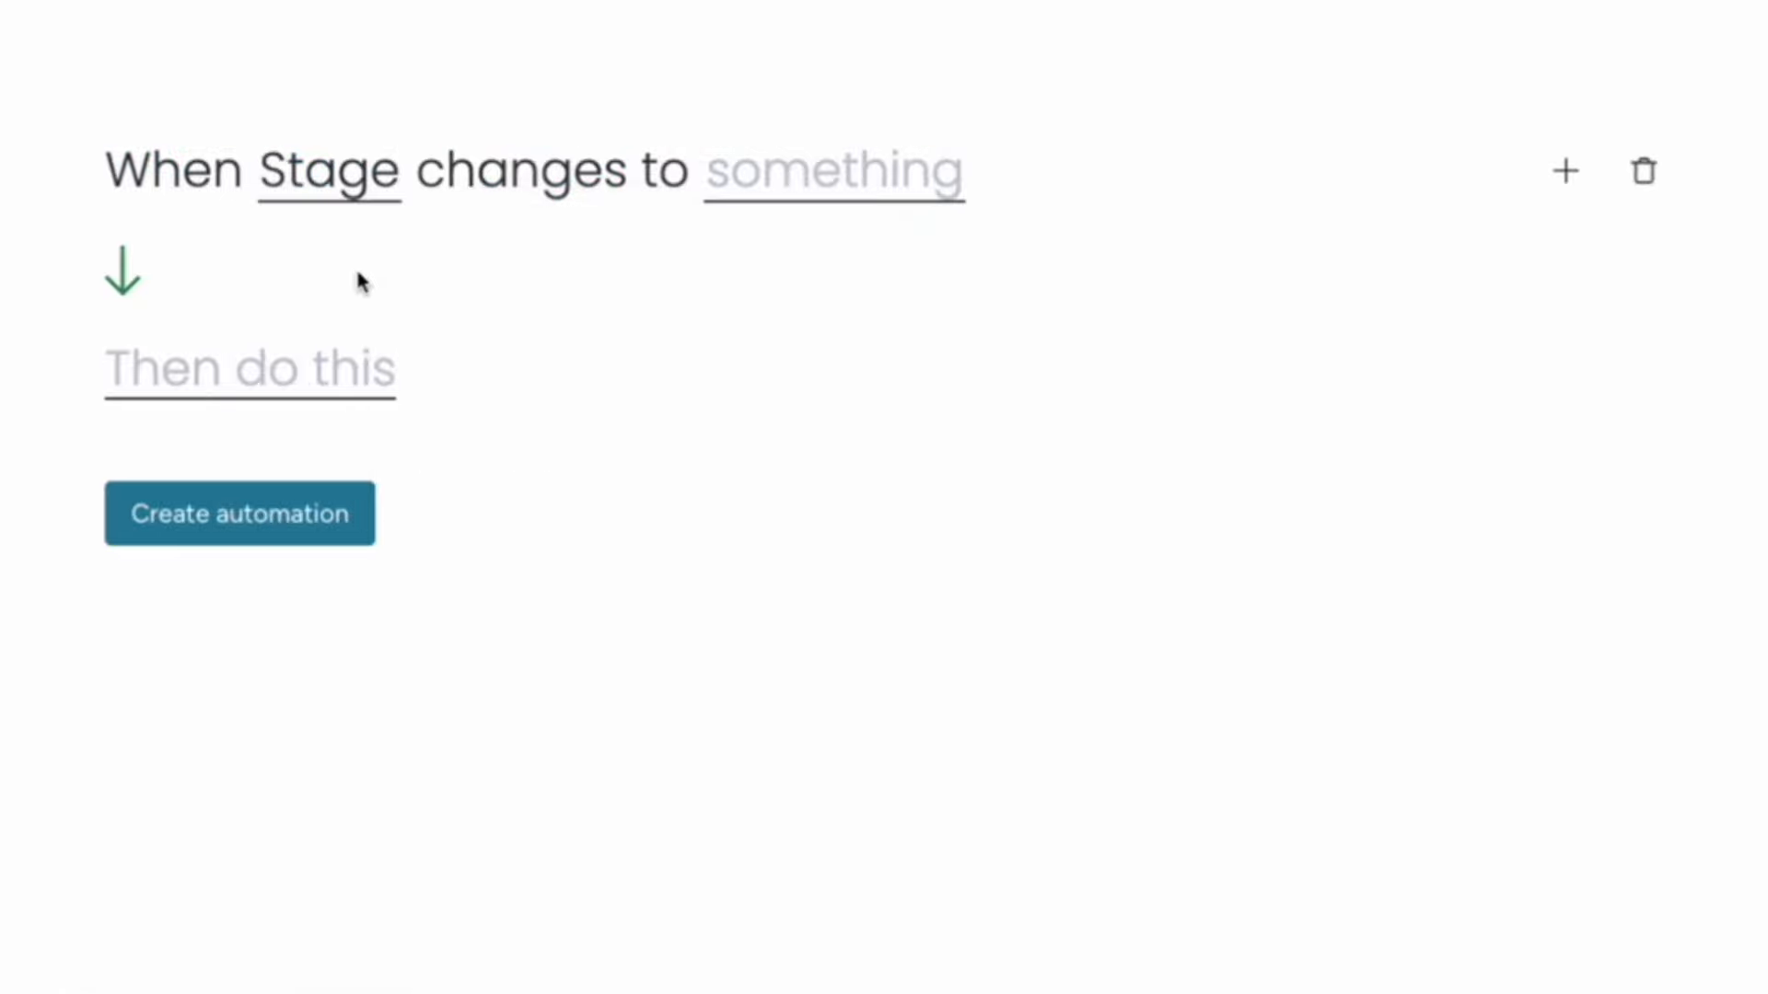
{"action": "left_click", "coordinate": [845, 187]}
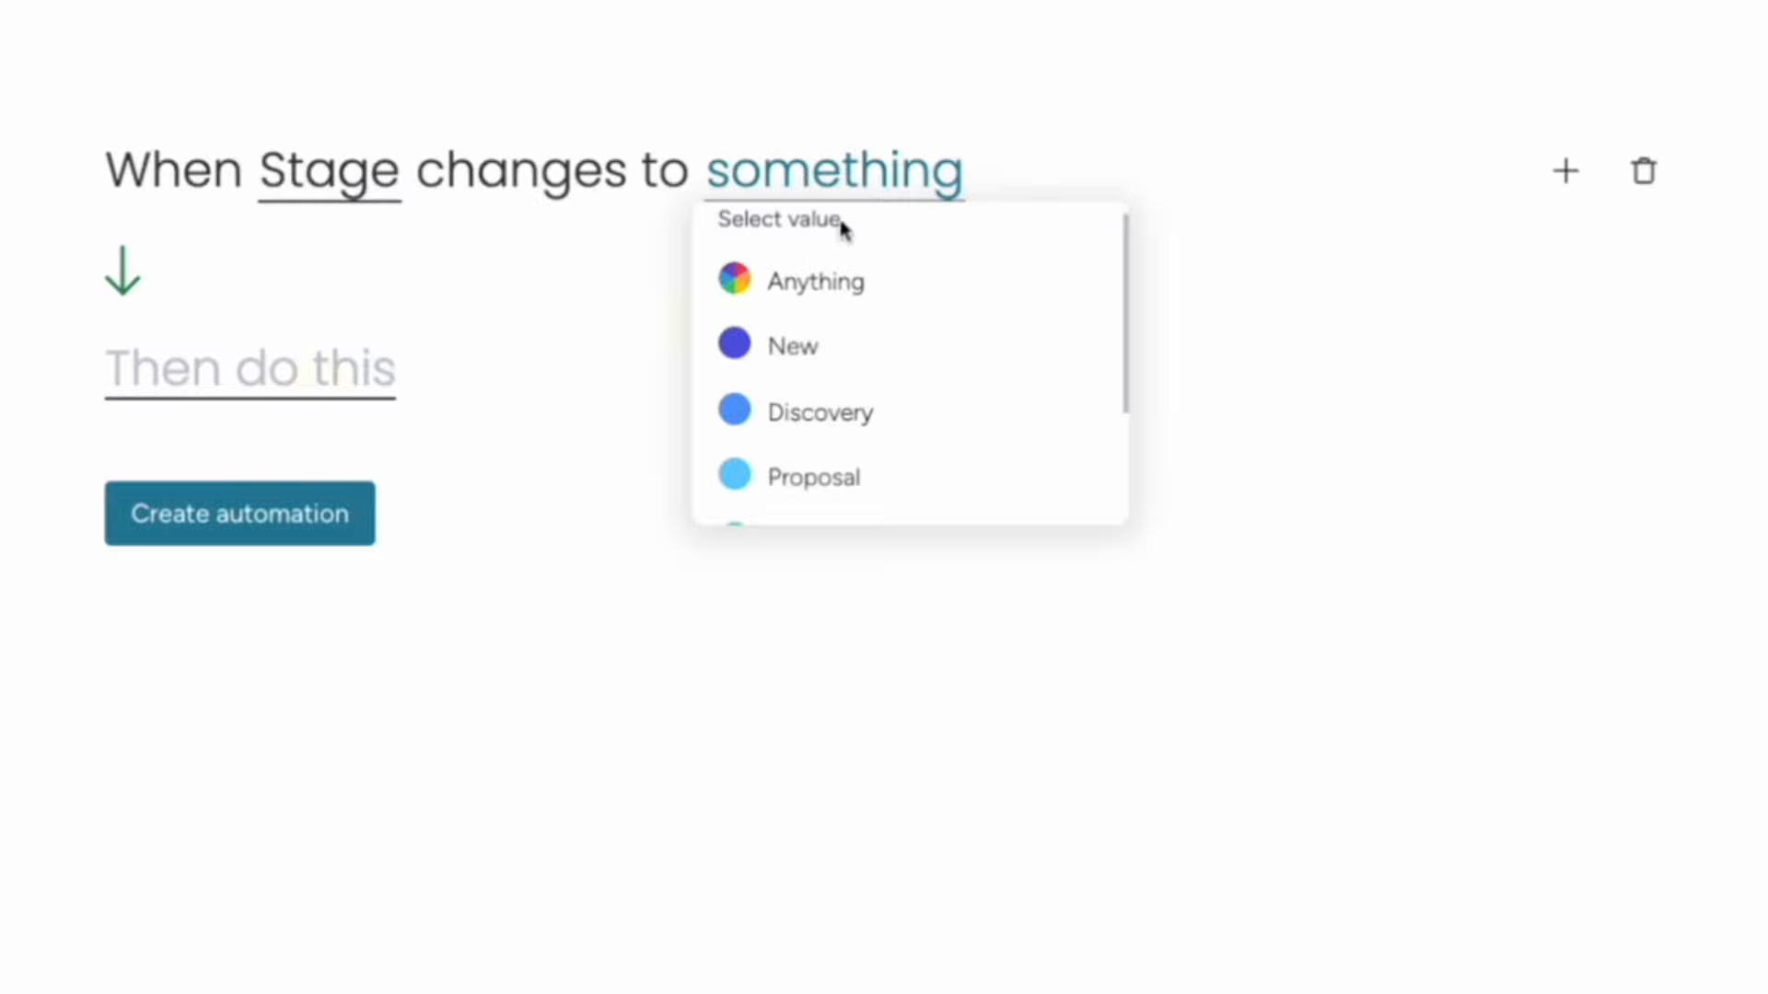
{"action": "scroll", "coordinate": [896, 386], "scroll_direction": "down", "scroll_amount": 2}
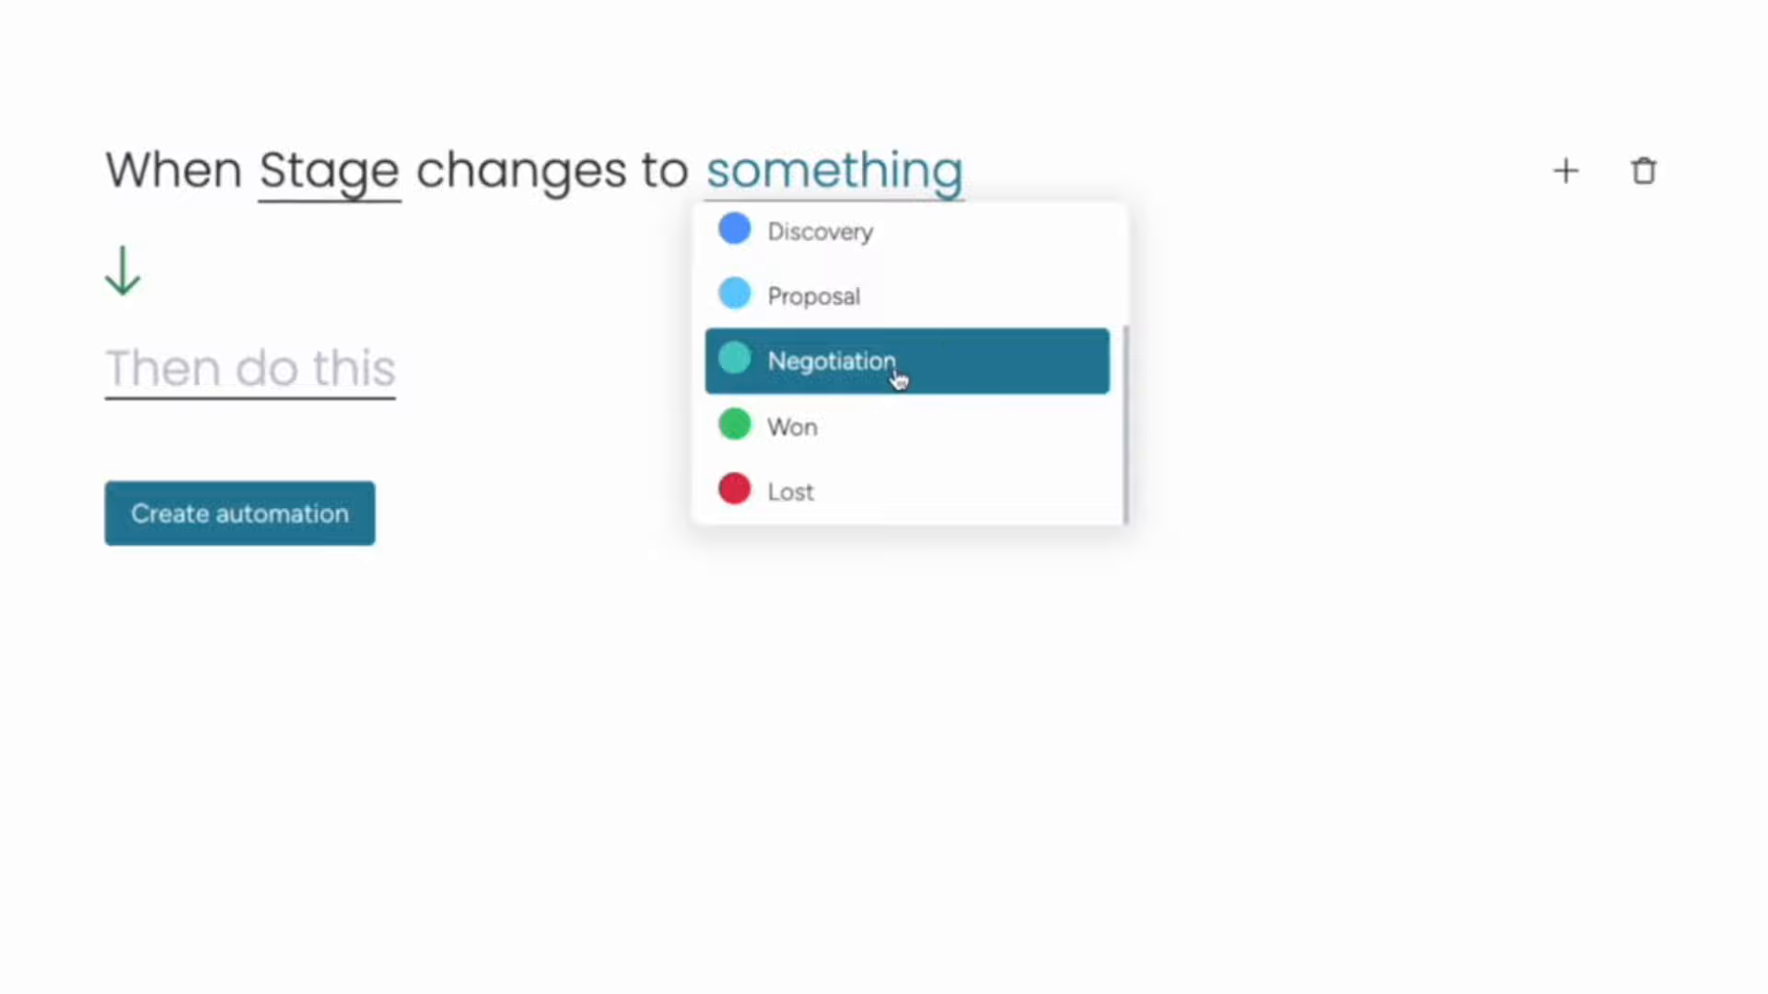
{"action": "left_click", "coordinate": [898, 378]}
Set the action to 'notify someone', review the message text, and begin choosing the recipient.
{"action": "left_click", "coordinate": [191, 388]}
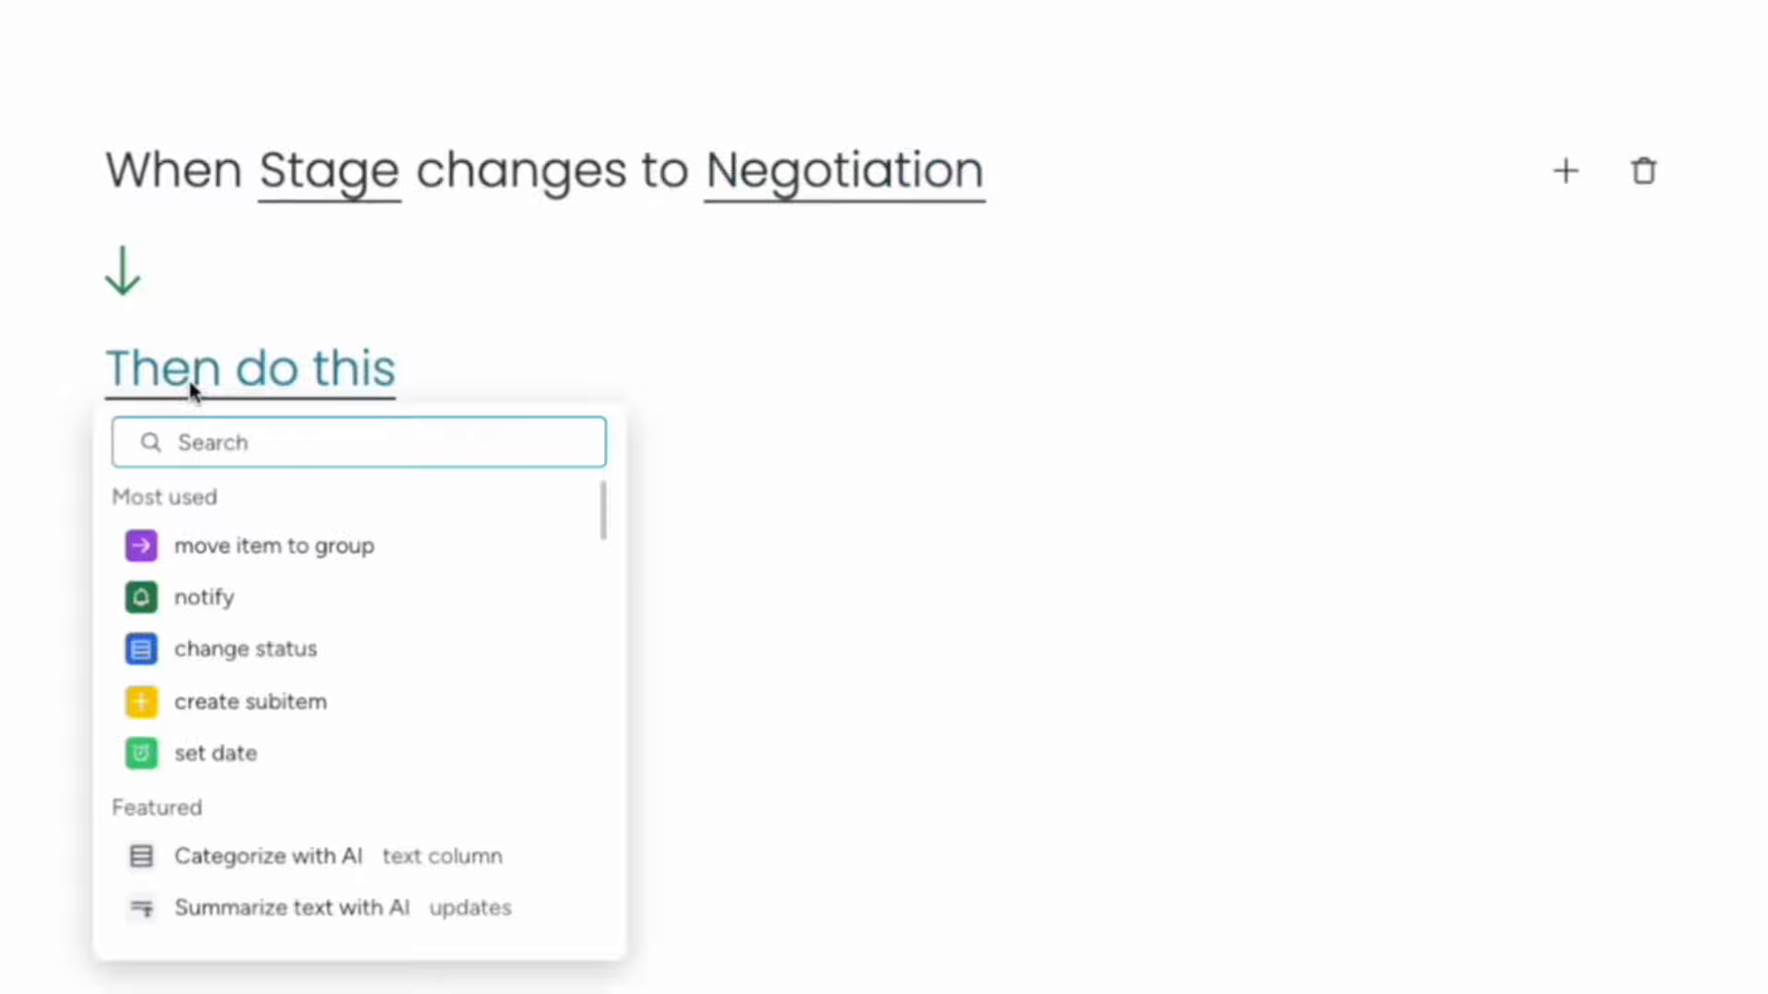
{"action": "type", "text": "not"}
{"action": "left_click", "coordinate": [202, 551]}
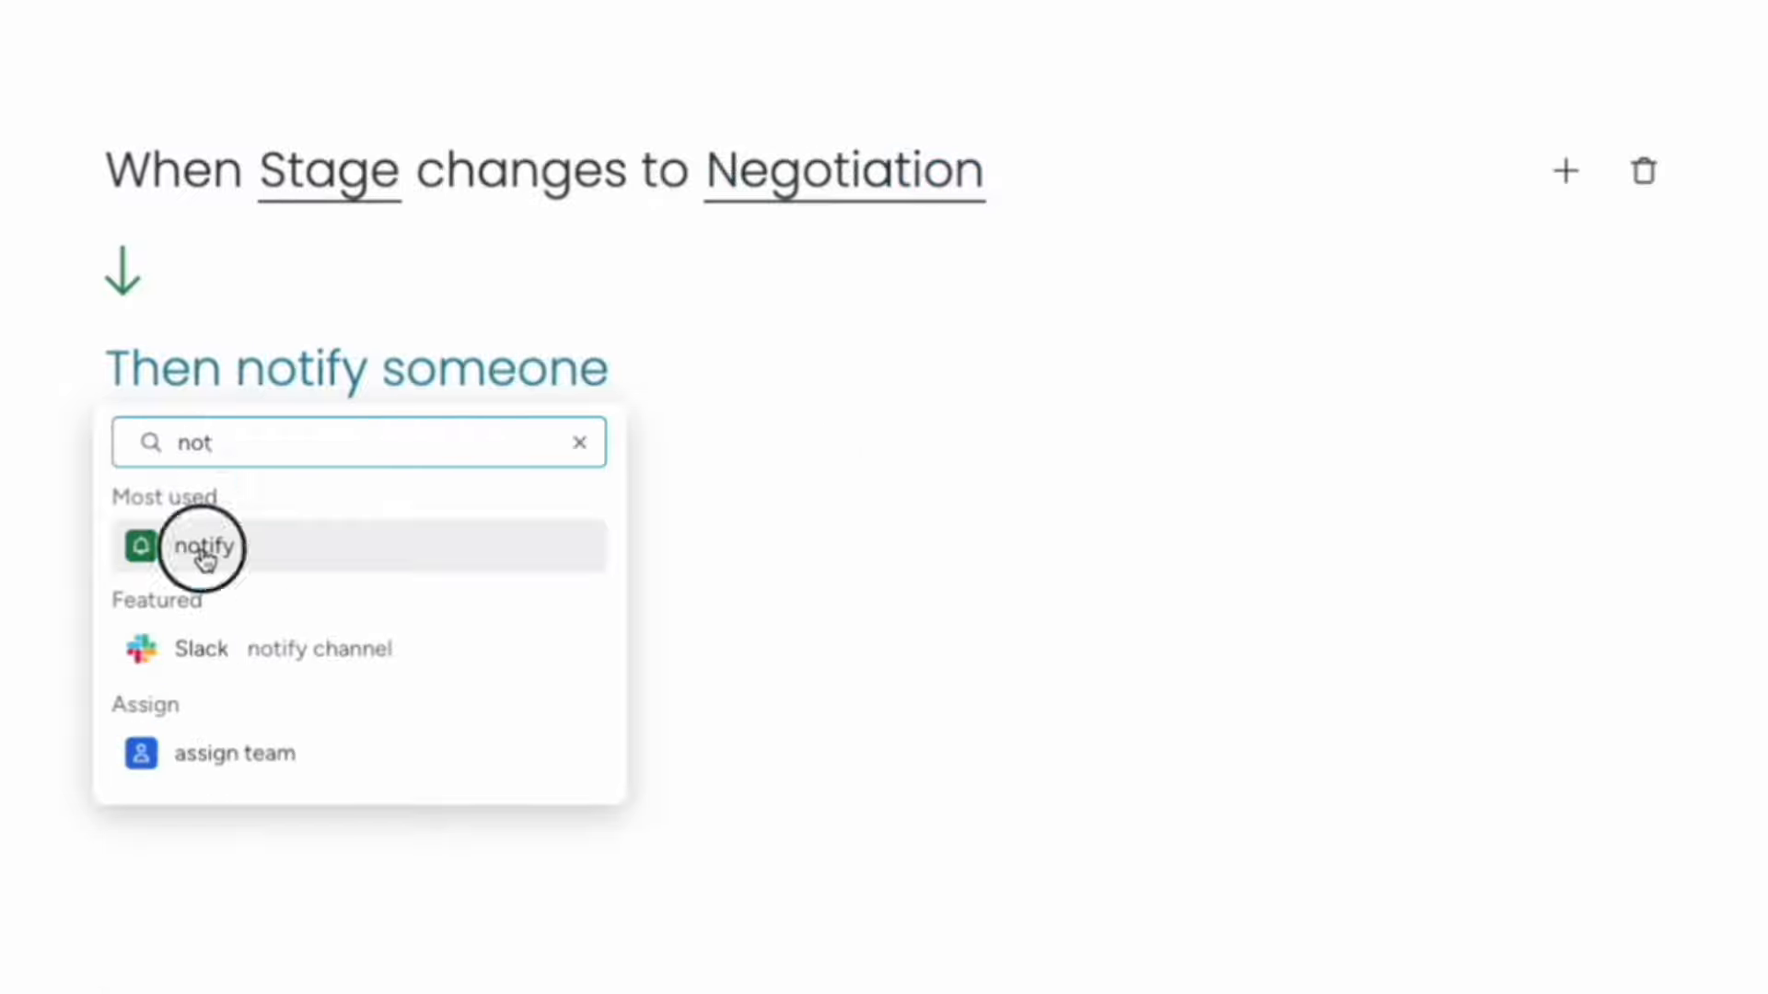
{"action": "left_click", "coordinate": [316, 391]}
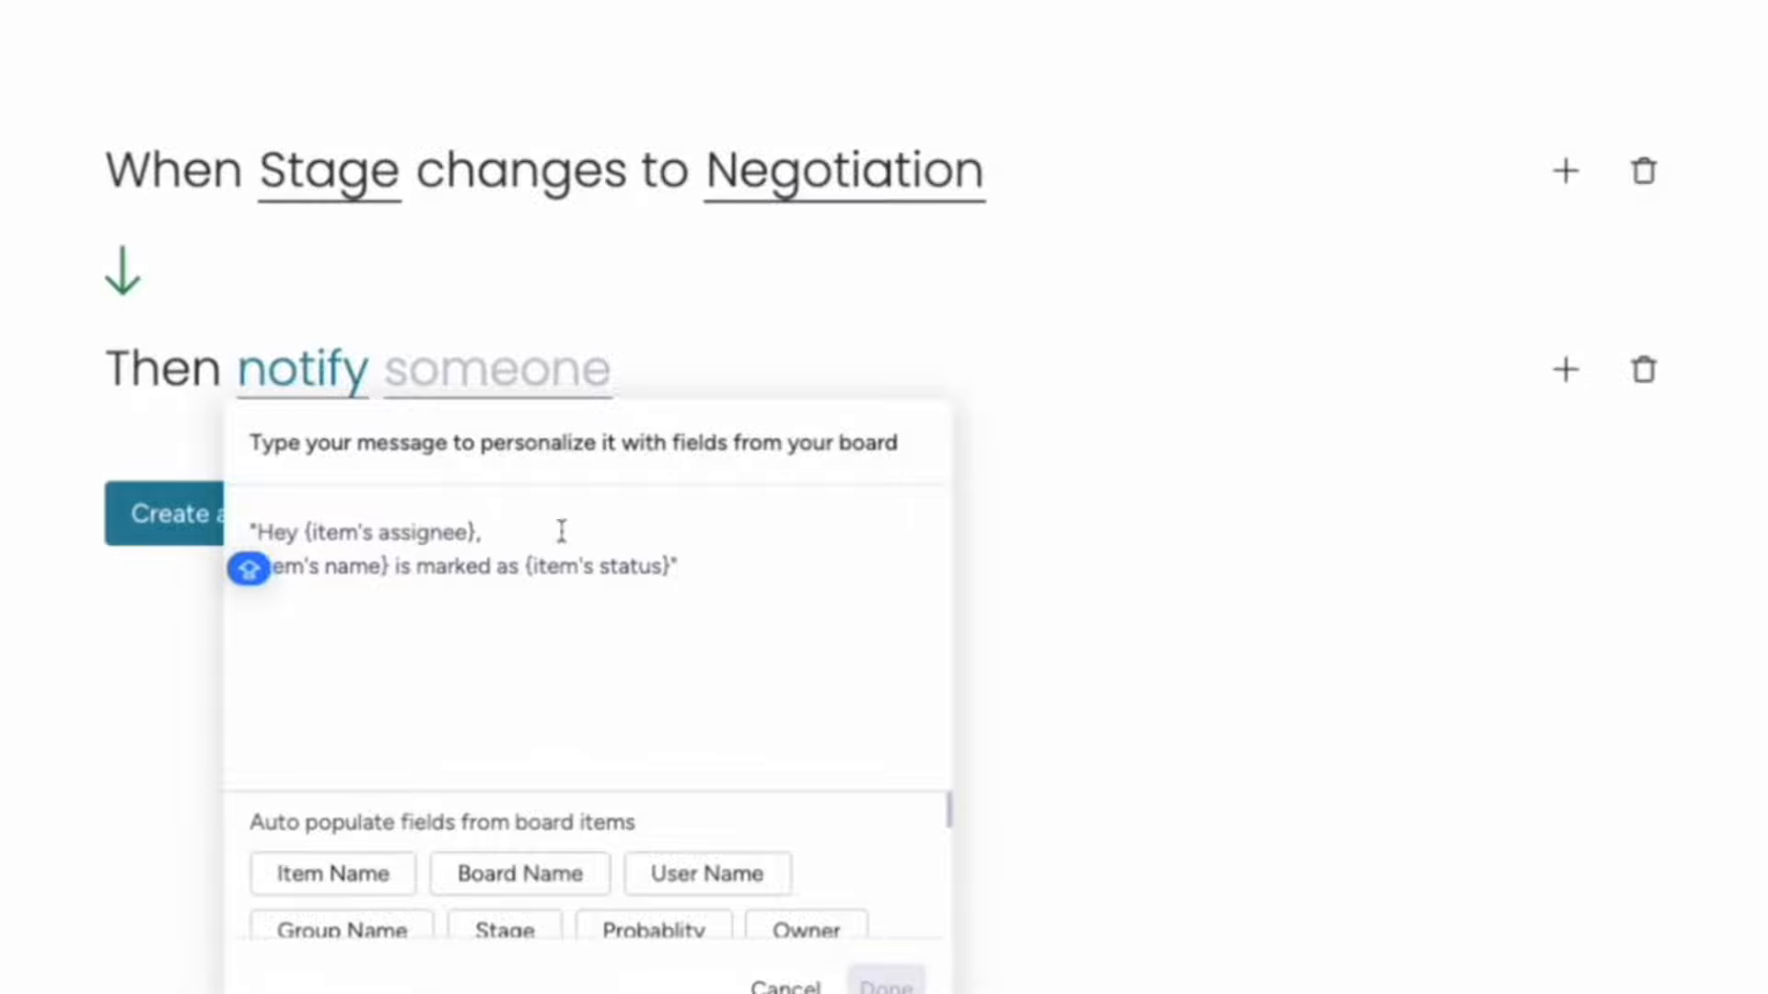
{"action": "left_click", "coordinate": [501, 387]}
{"action": "left_click", "coordinate": [501, 364]}
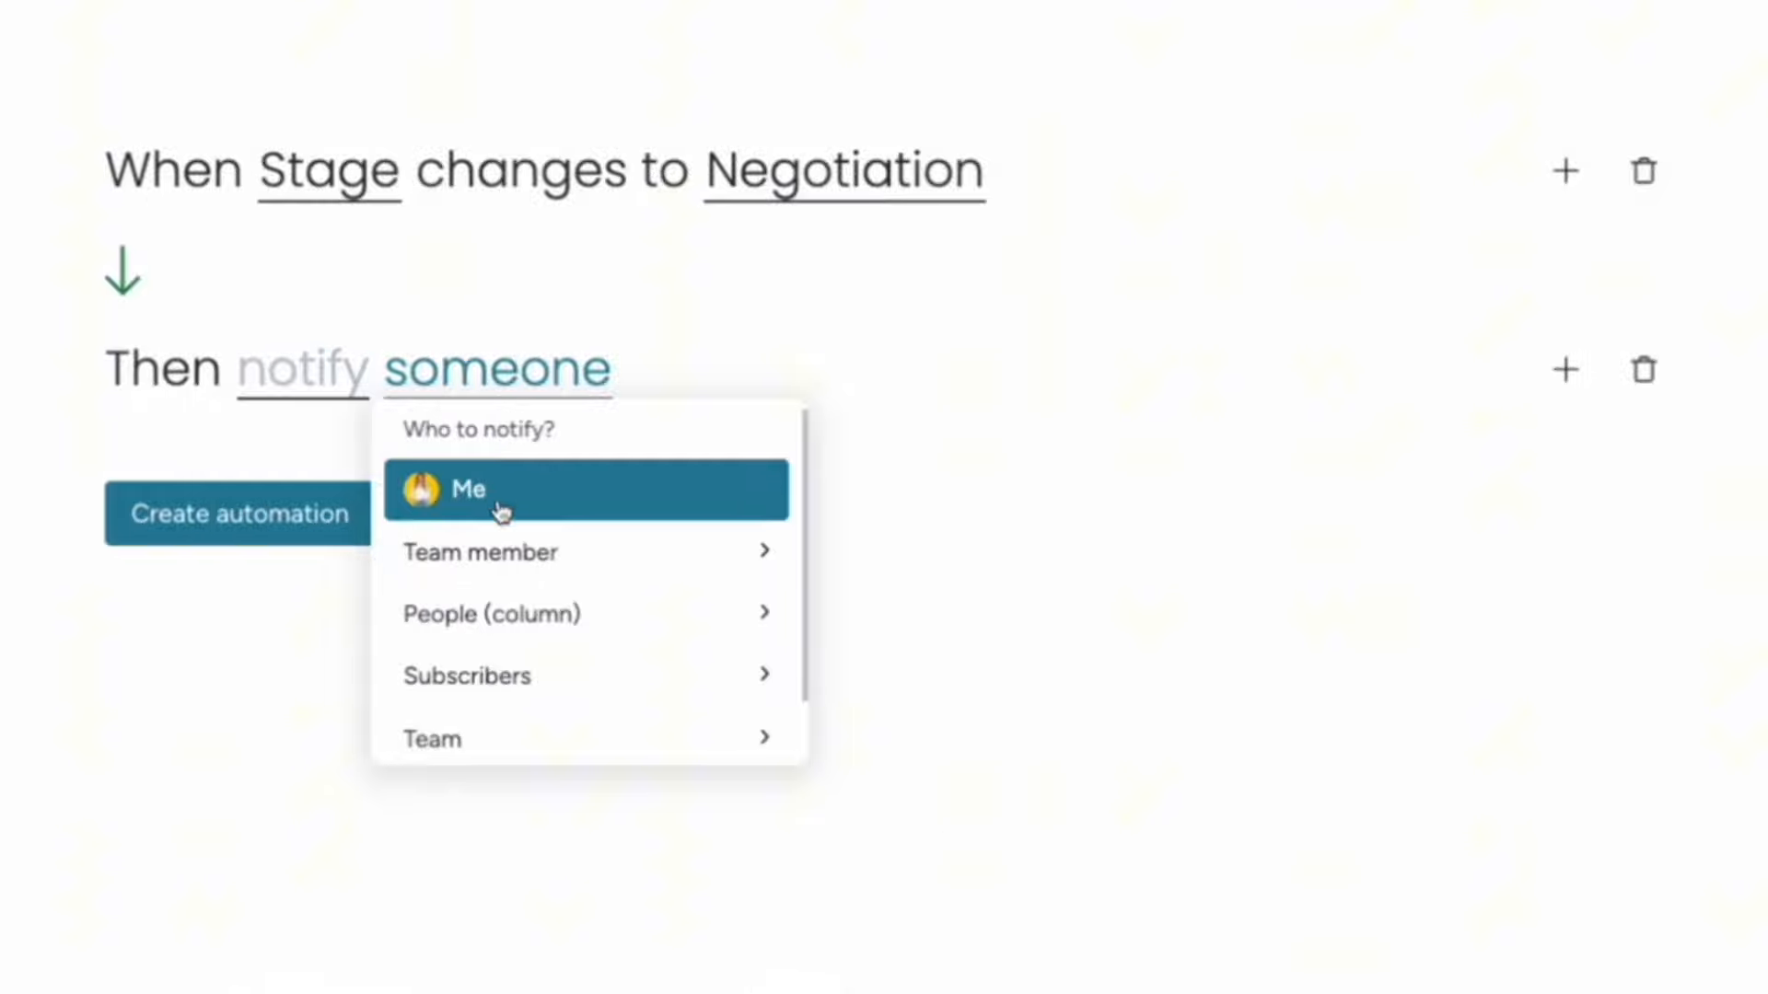
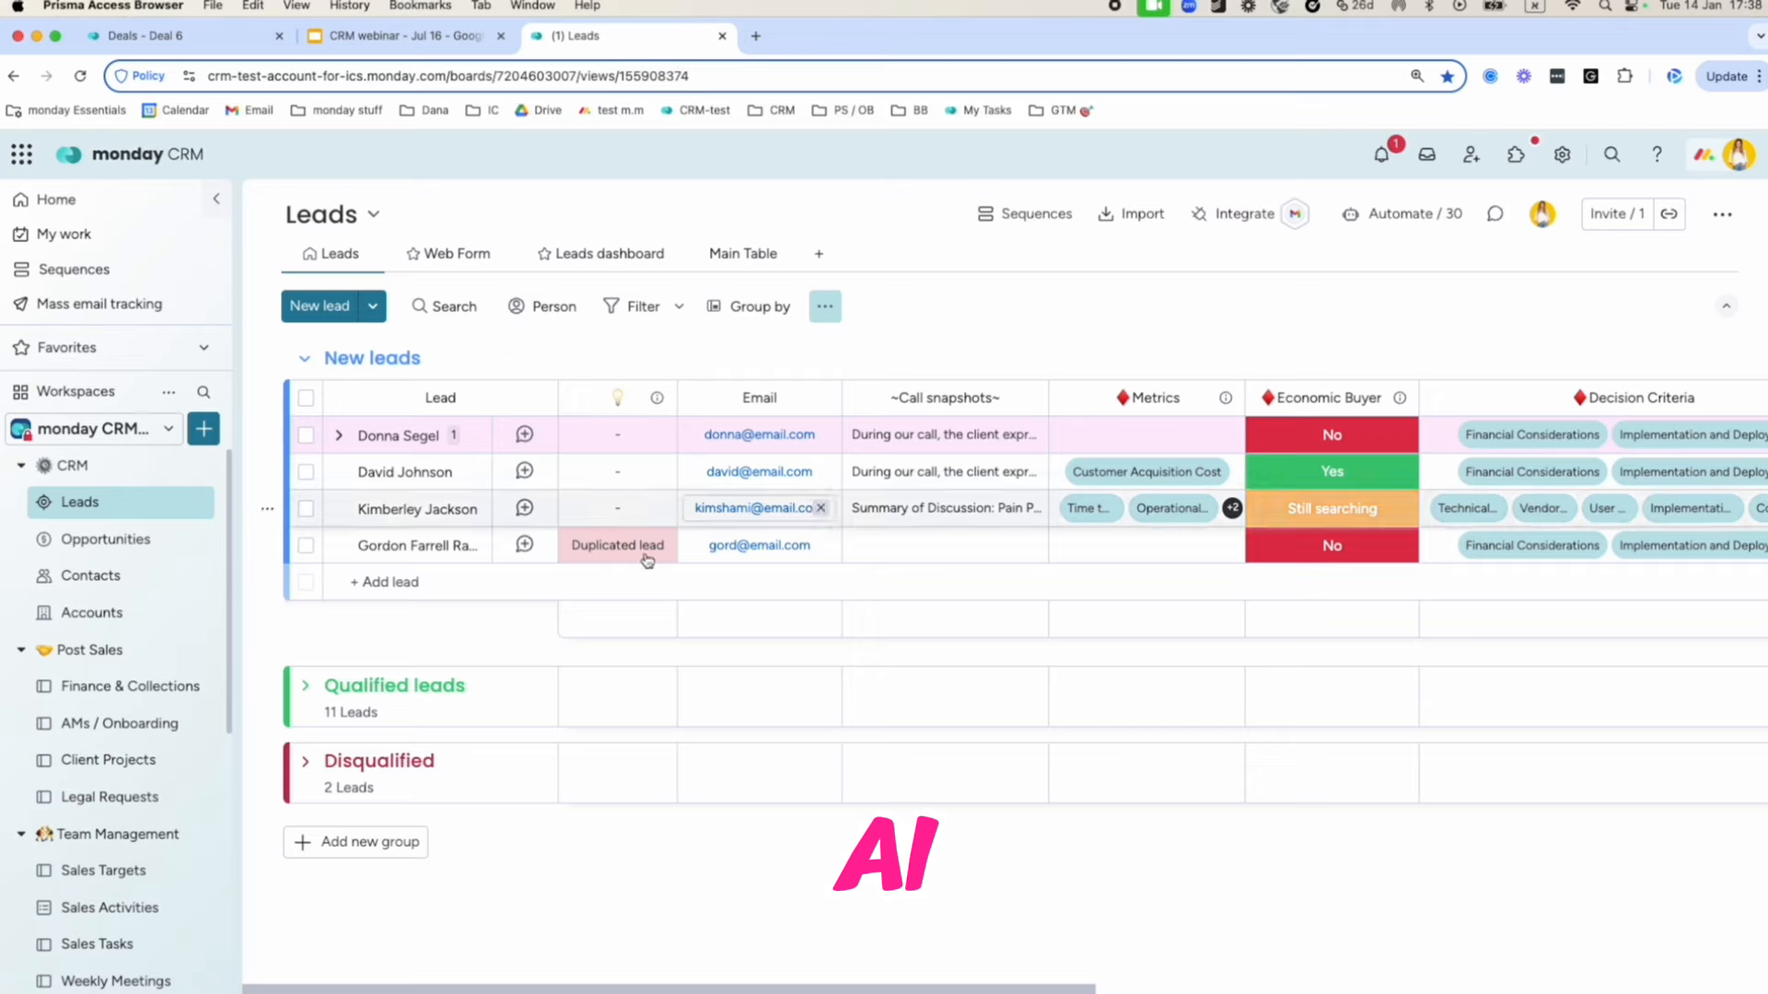
Collapse the navigation panel to widen the Leads board, then open the first new lead's record.
{"action": "left_click", "coordinate": [222, 206]}
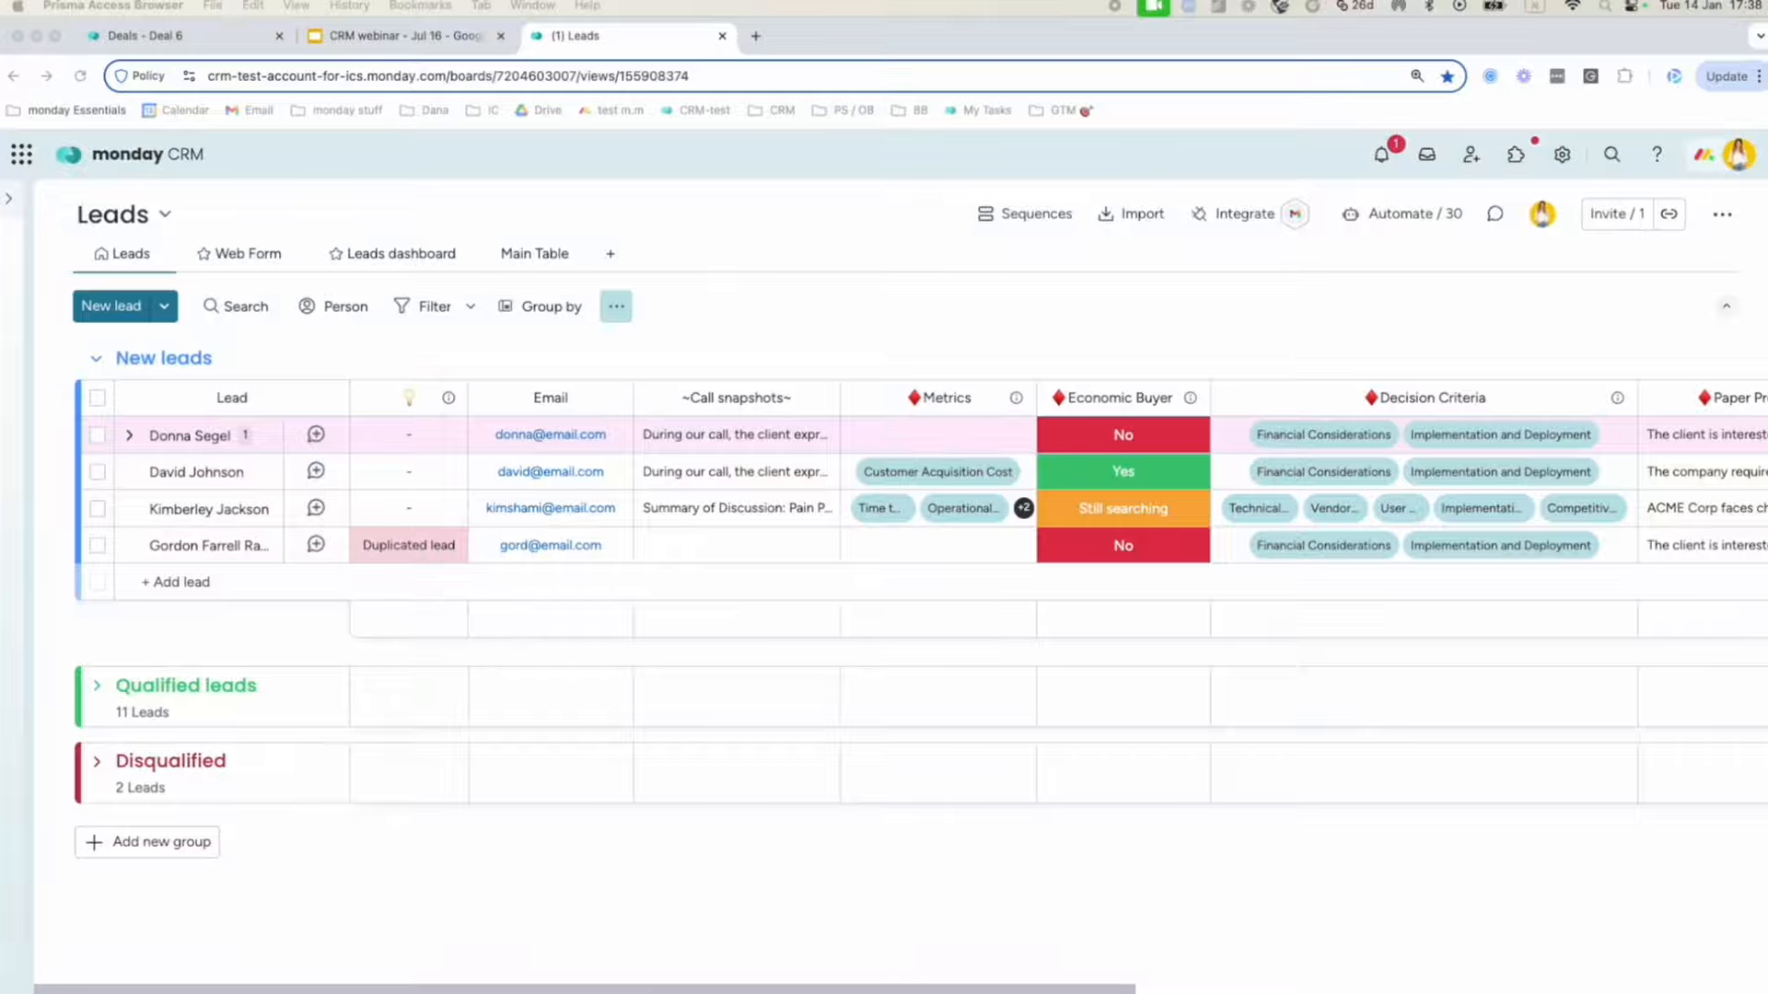
{"action": "left_click", "coordinate": [266, 433]}
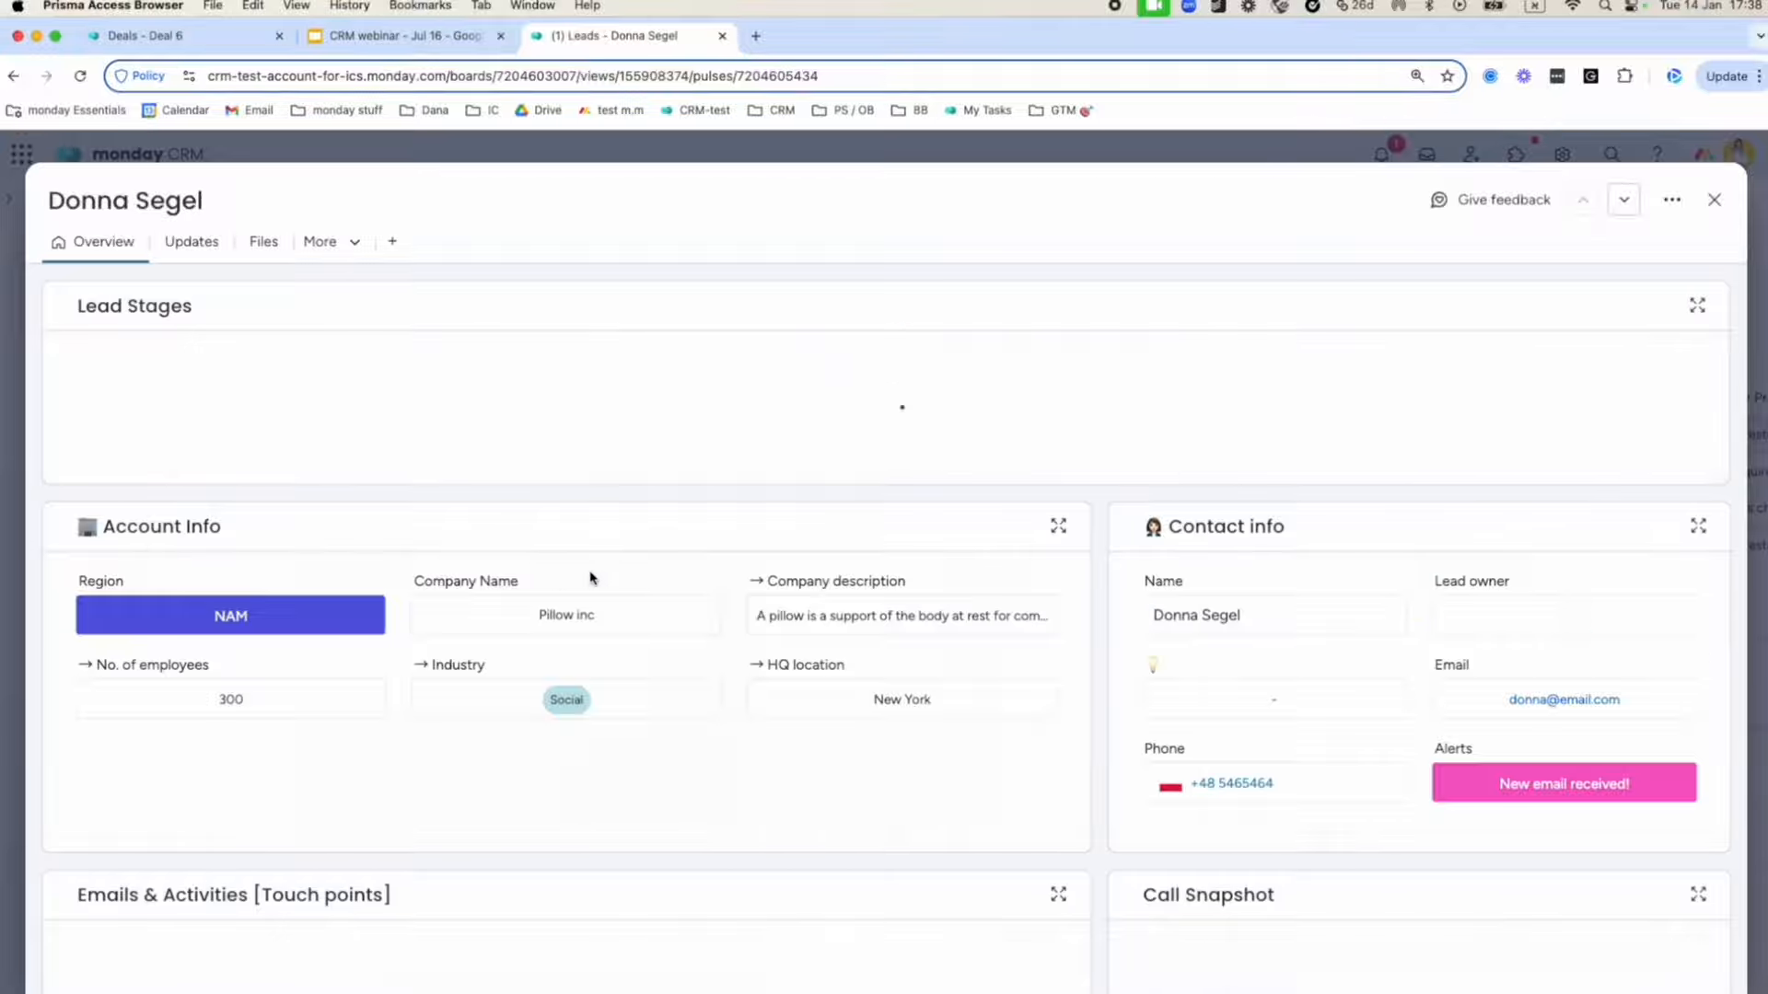
Generate an AI summary of the lead's activities and select the call snapshot note to copy.
{"action": "scroll", "coordinate": [1119, 573], "scroll_direction": "down", "scroll_amount": 5}
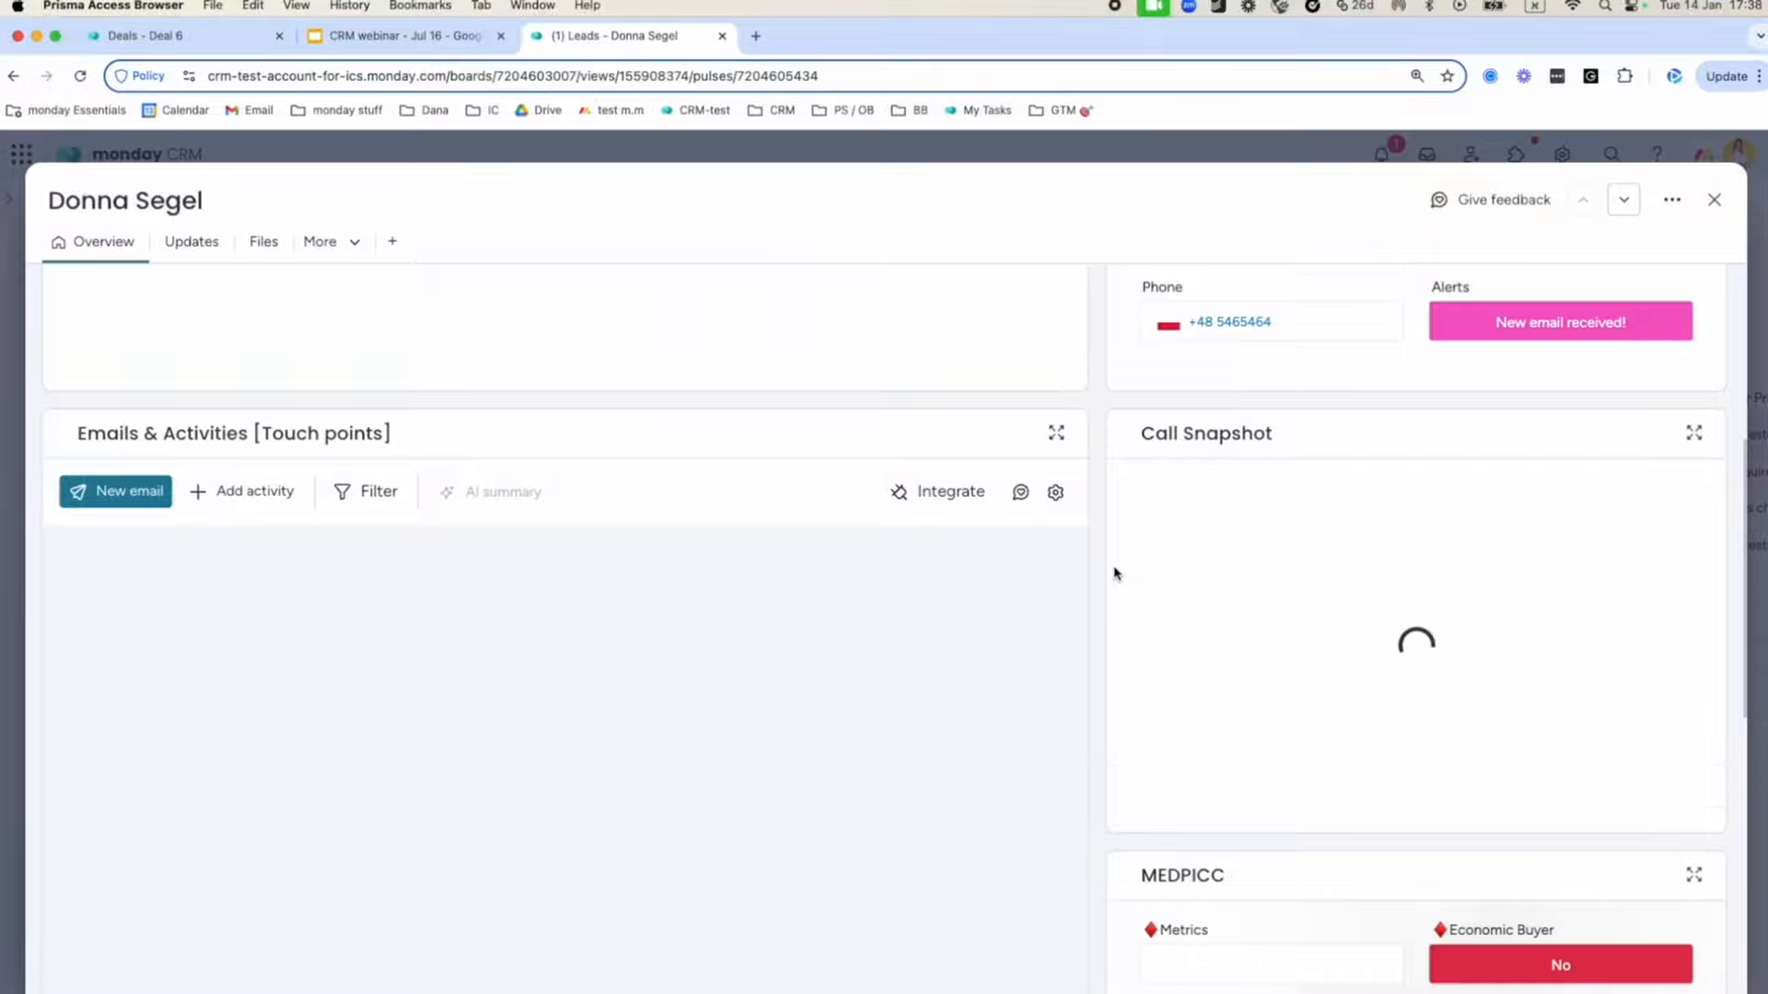
{"action": "scroll", "coordinate": [1114, 572], "scroll_direction": "down", "scroll_amount": 1}
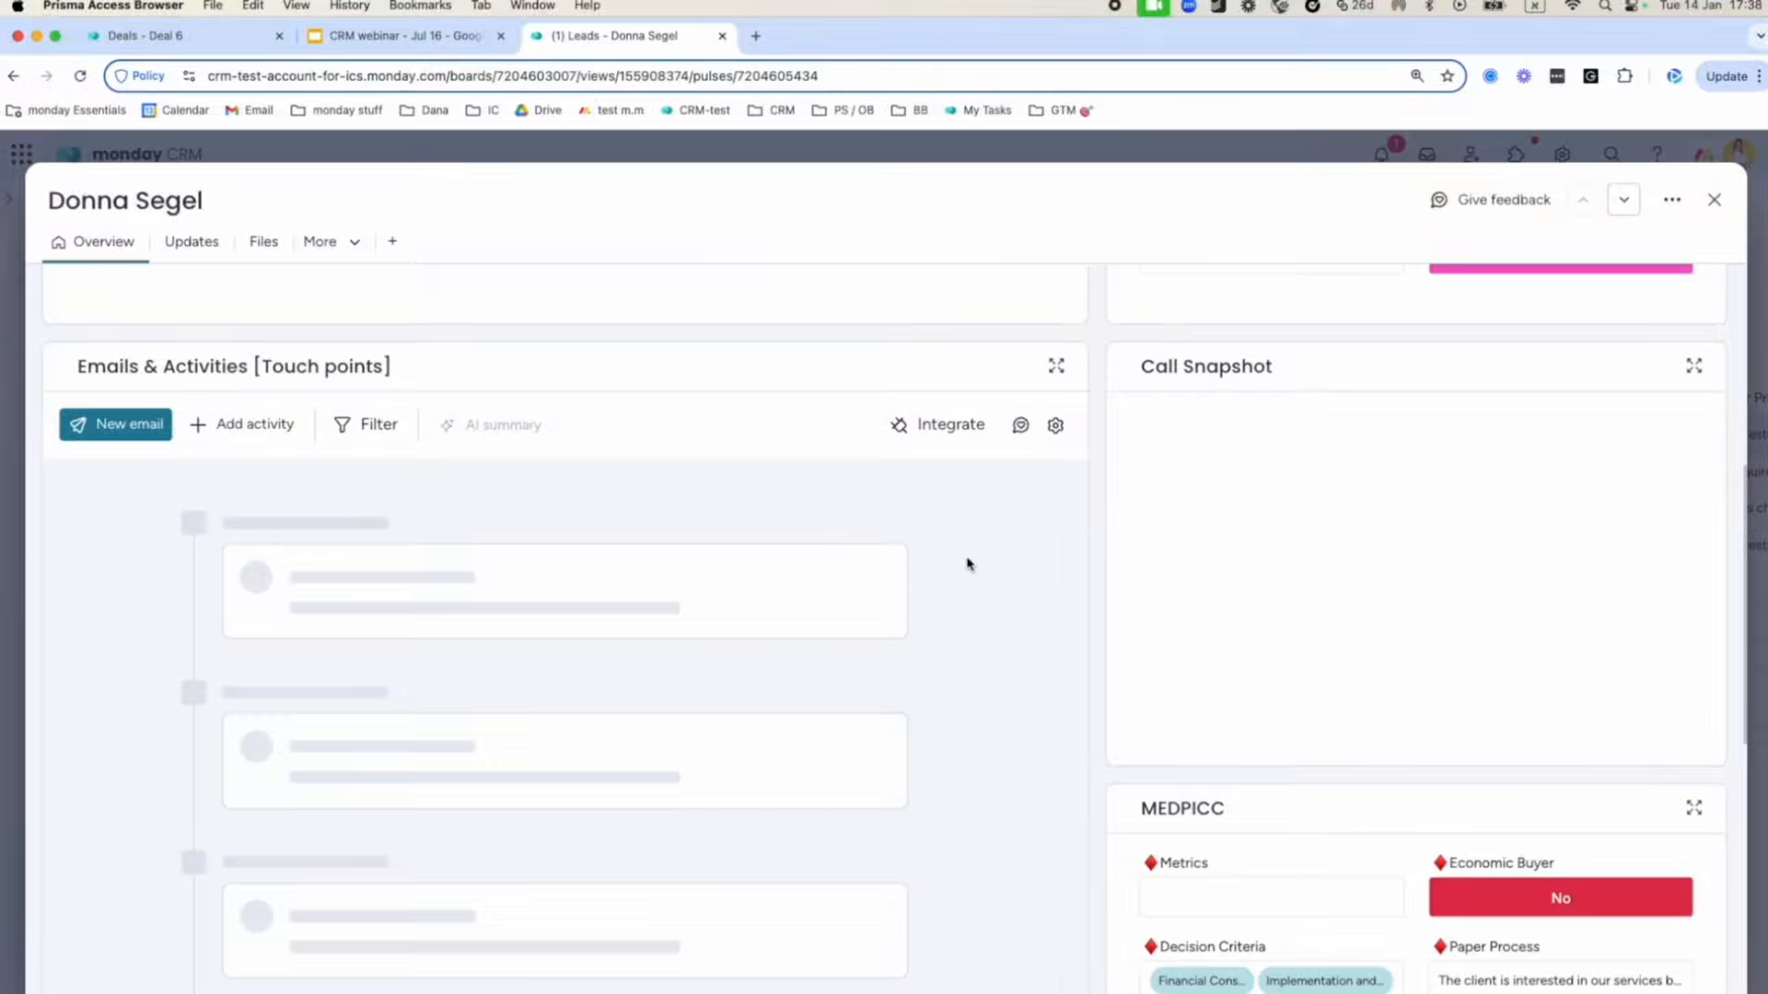
{"action": "left_click", "coordinate": [505, 440]}
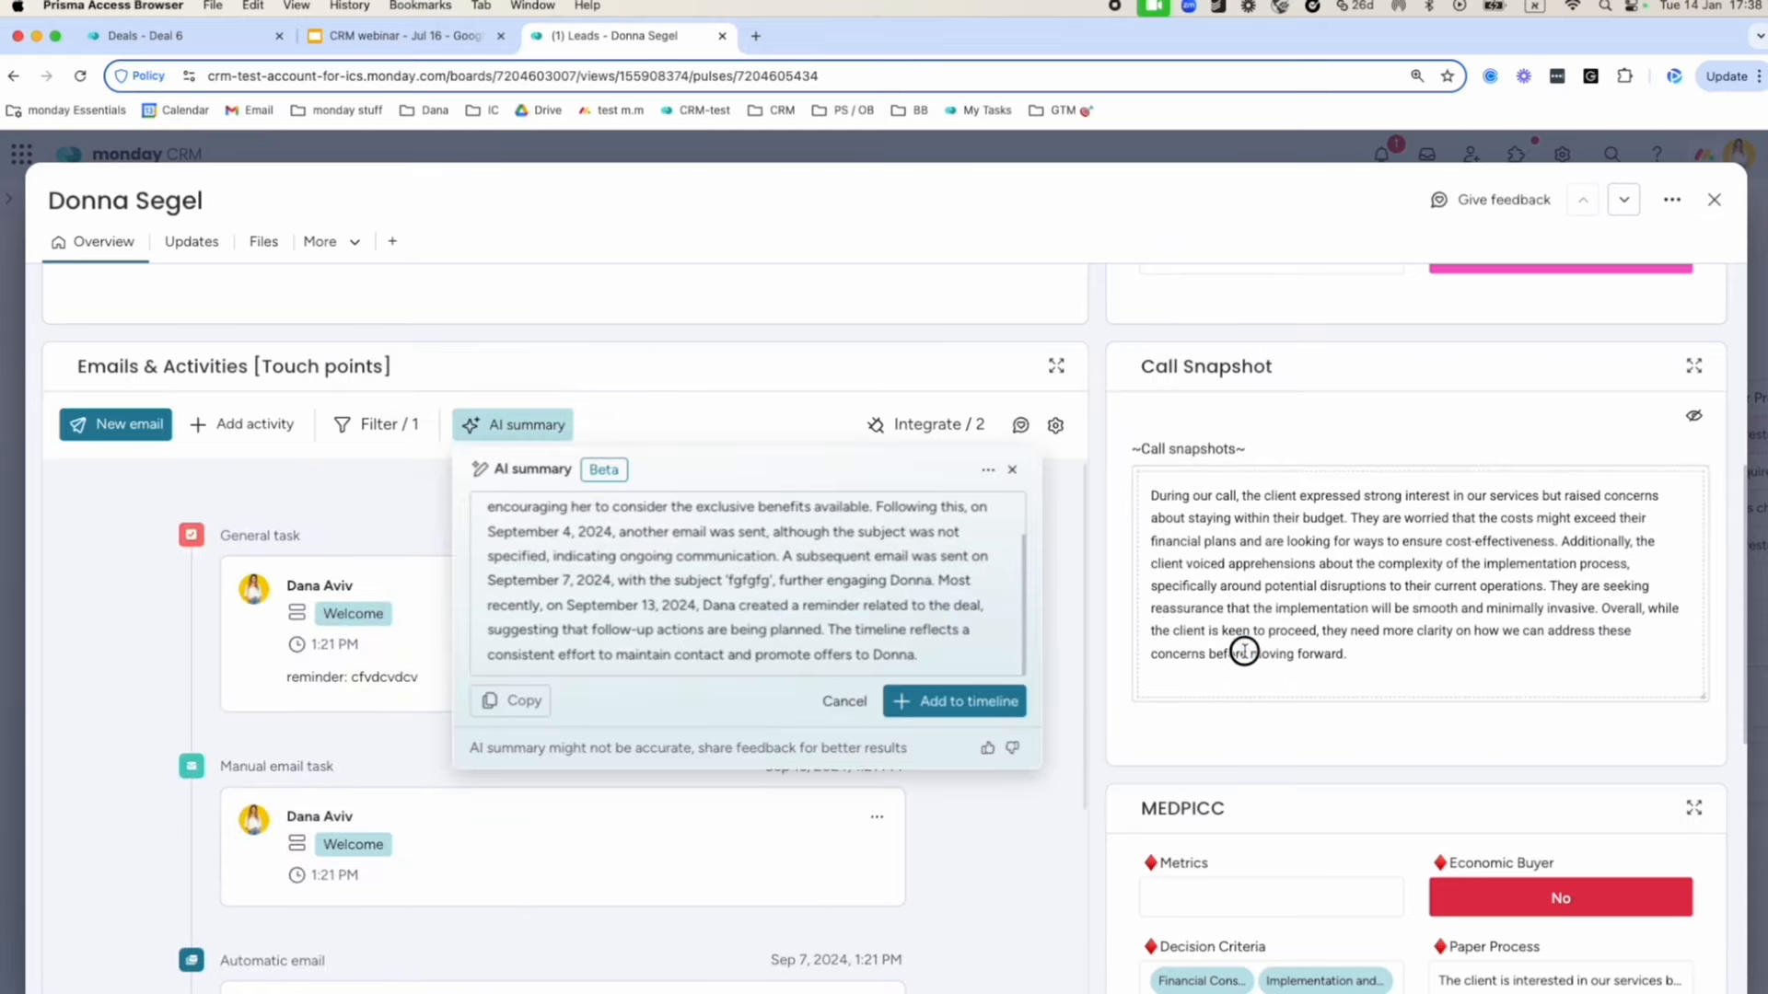
{"action": "left_click", "coordinate": [1438, 661]}
{"action": "left_click_drag", "start_coordinate": [1194, 644], "coordinate": [1073, 466]}
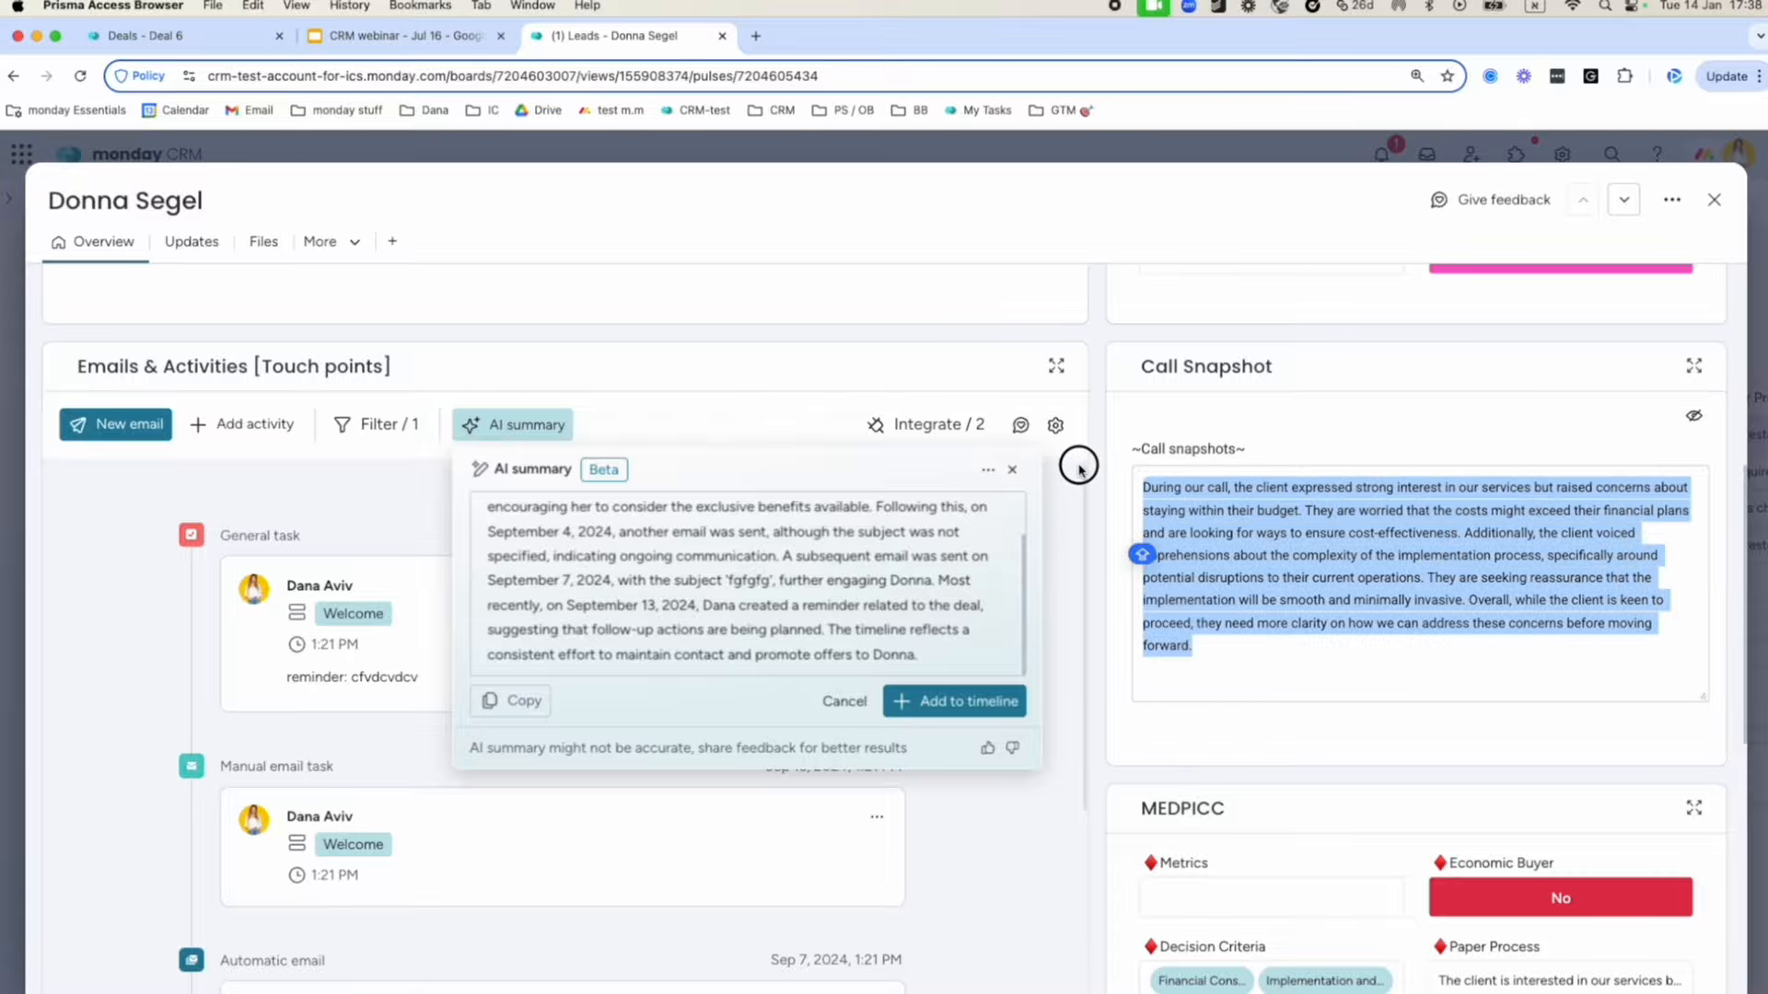
Add the AI summary to the lead's timeline, confirm it, and close the lead record.
{"action": "left_click", "coordinate": [958, 707]}
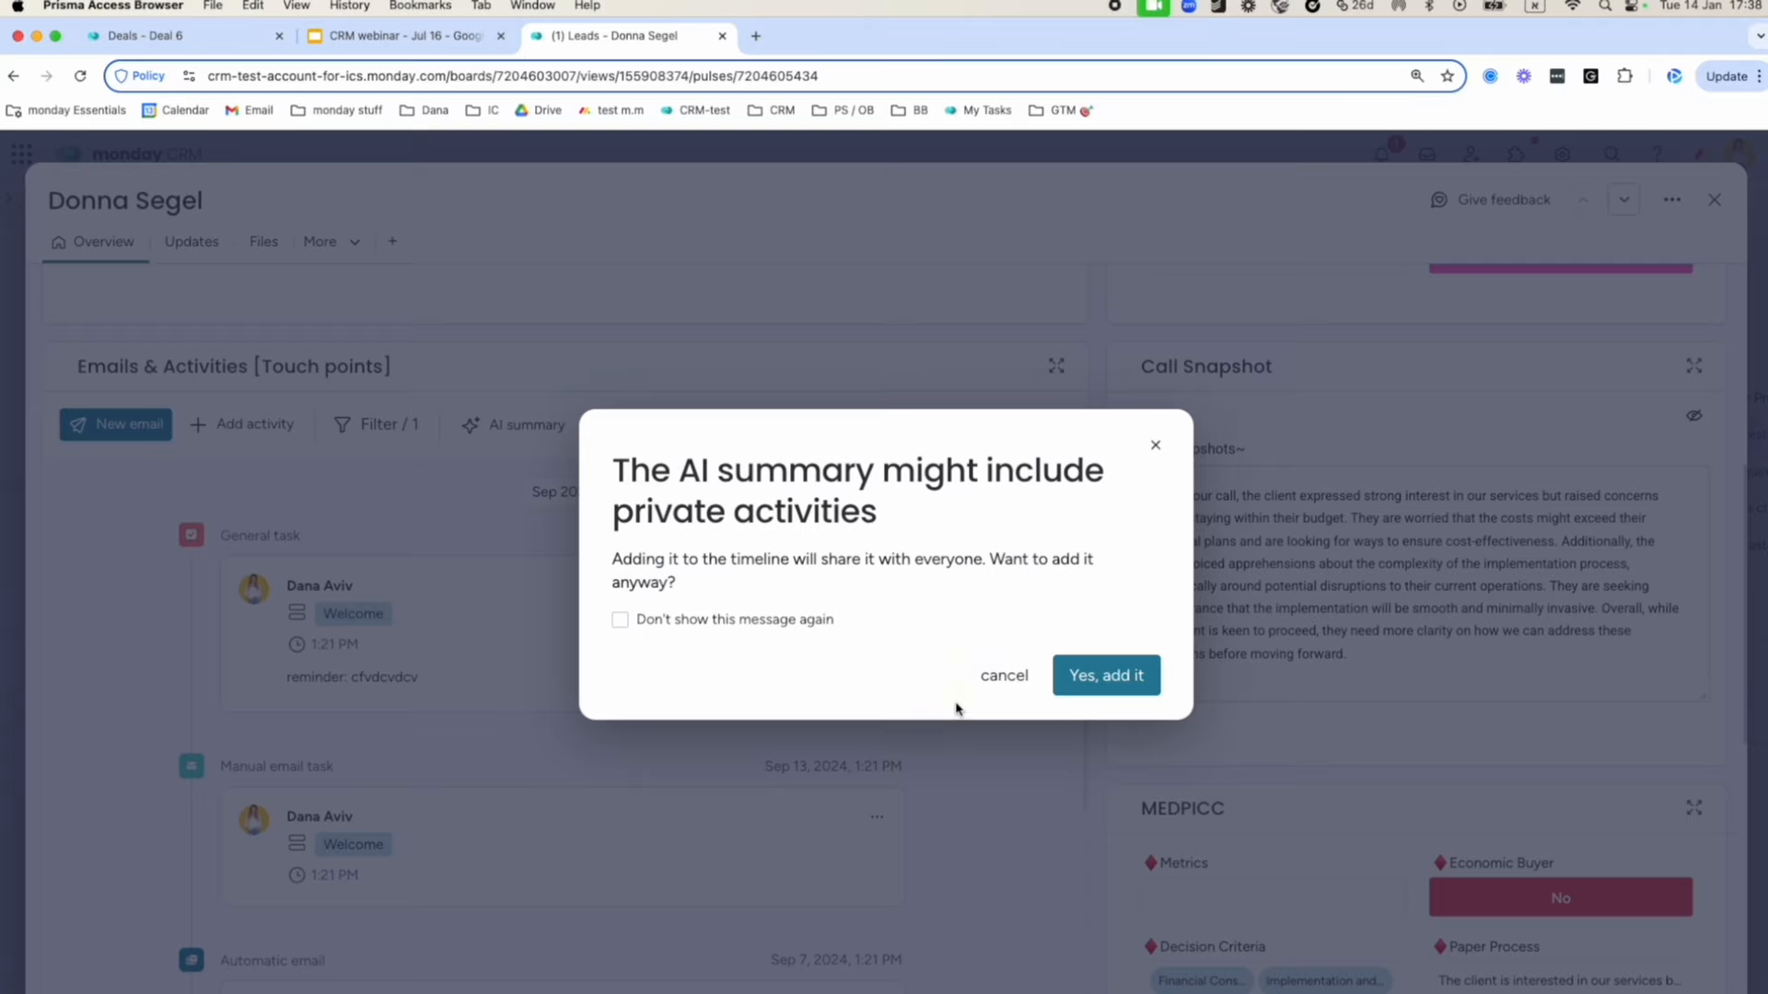
{"action": "left_click", "coordinate": [1091, 676]}
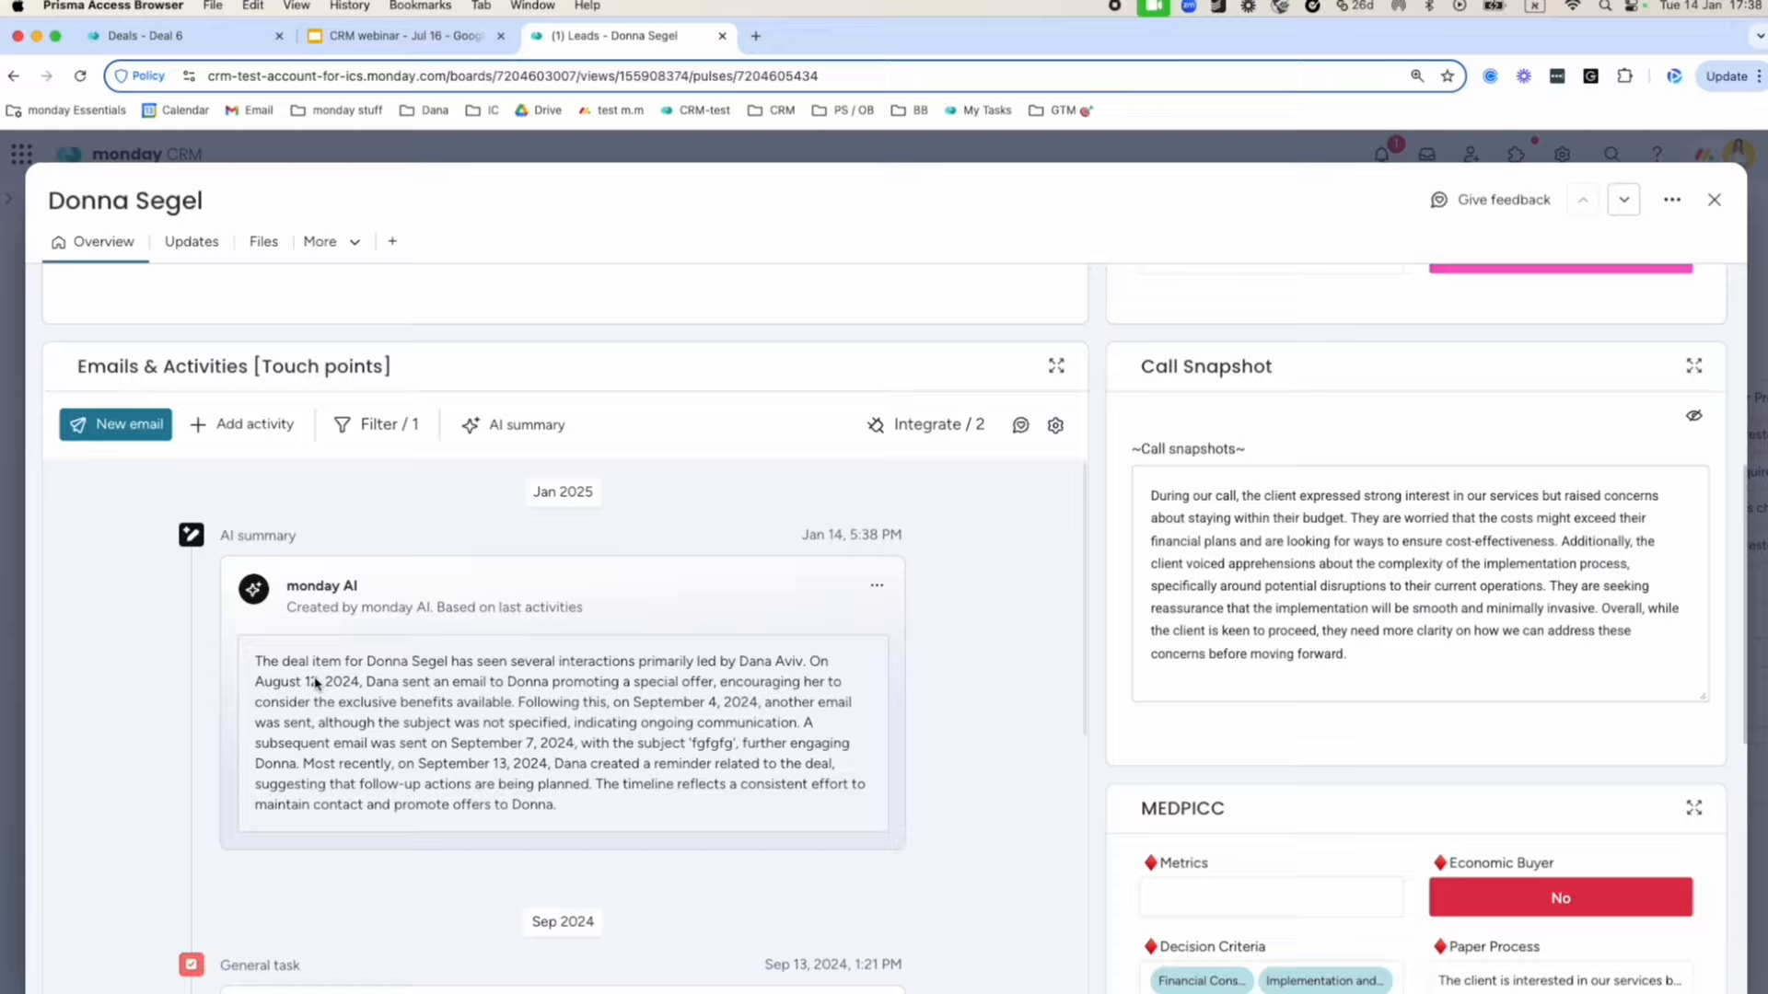
{"action": "left_click", "coordinate": [1715, 201]}
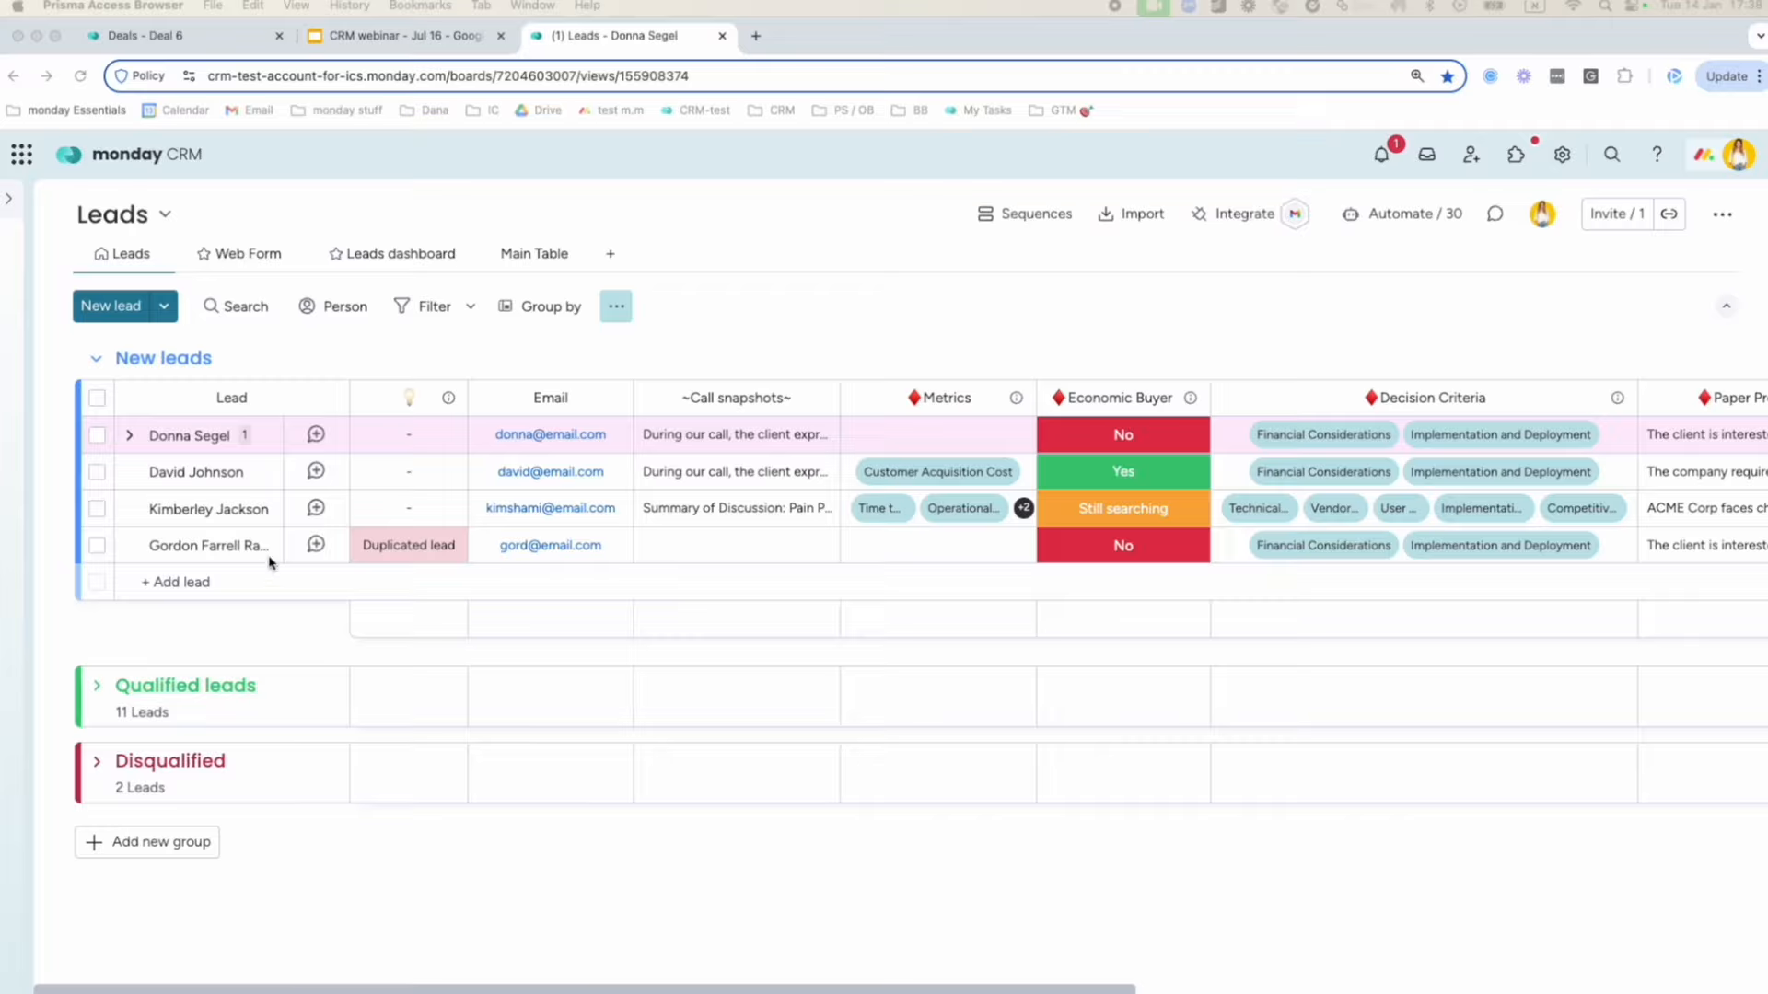
{"action": "left_click", "coordinate": [735, 402]}
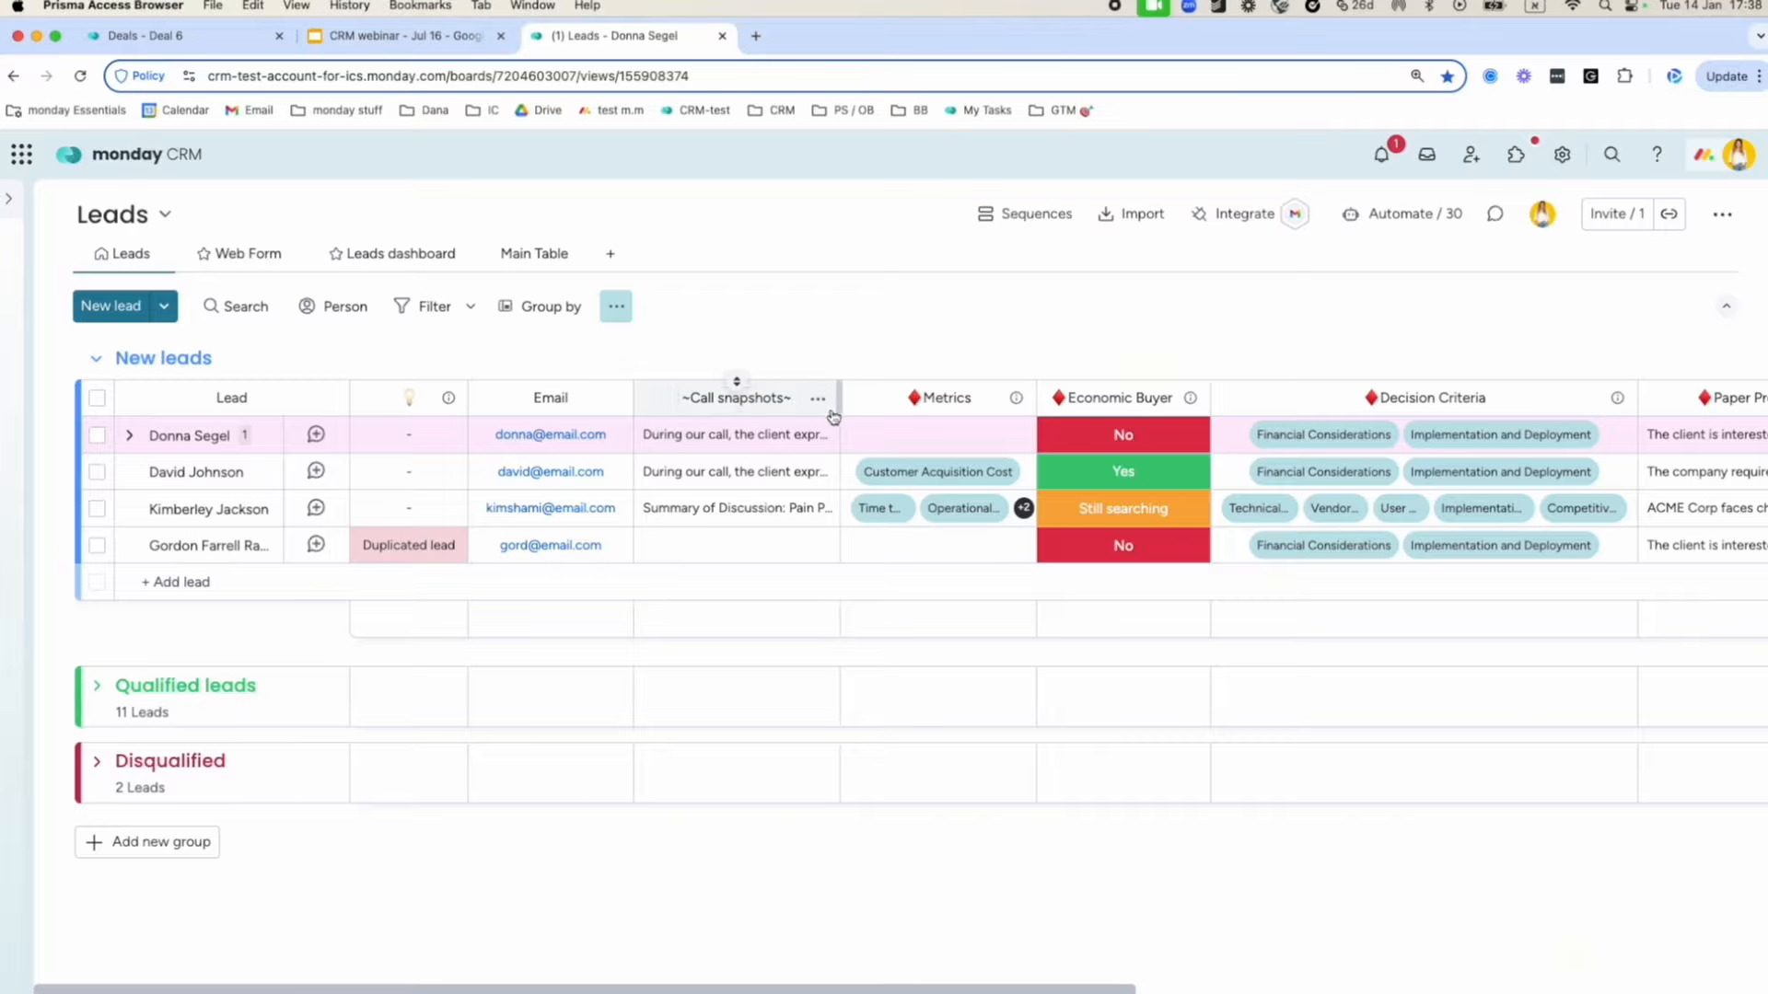
Paste the copied call notes into the fourth lead's empty Call snapshots cell and dismiss the stray new lead form.
{"action": "left_click", "coordinate": [764, 543]}
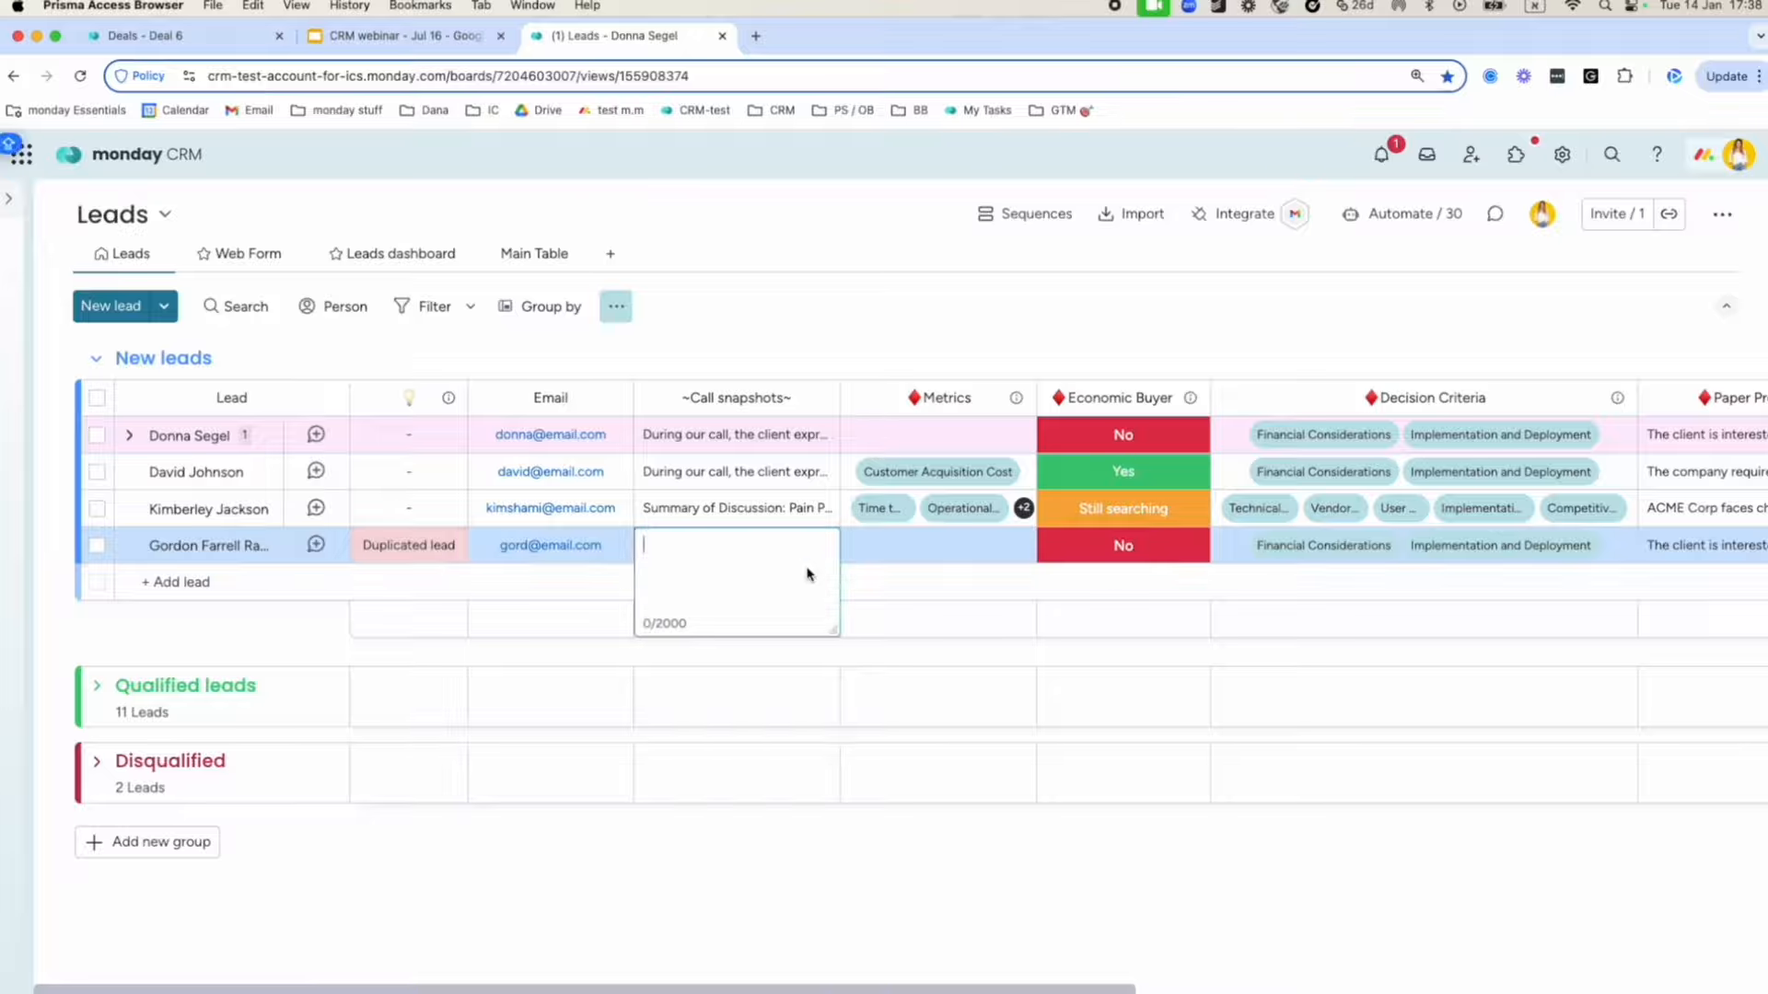
{"action": "key", "text": "super+v"}
{"action": "left_click", "coordinate": [806, 593]}
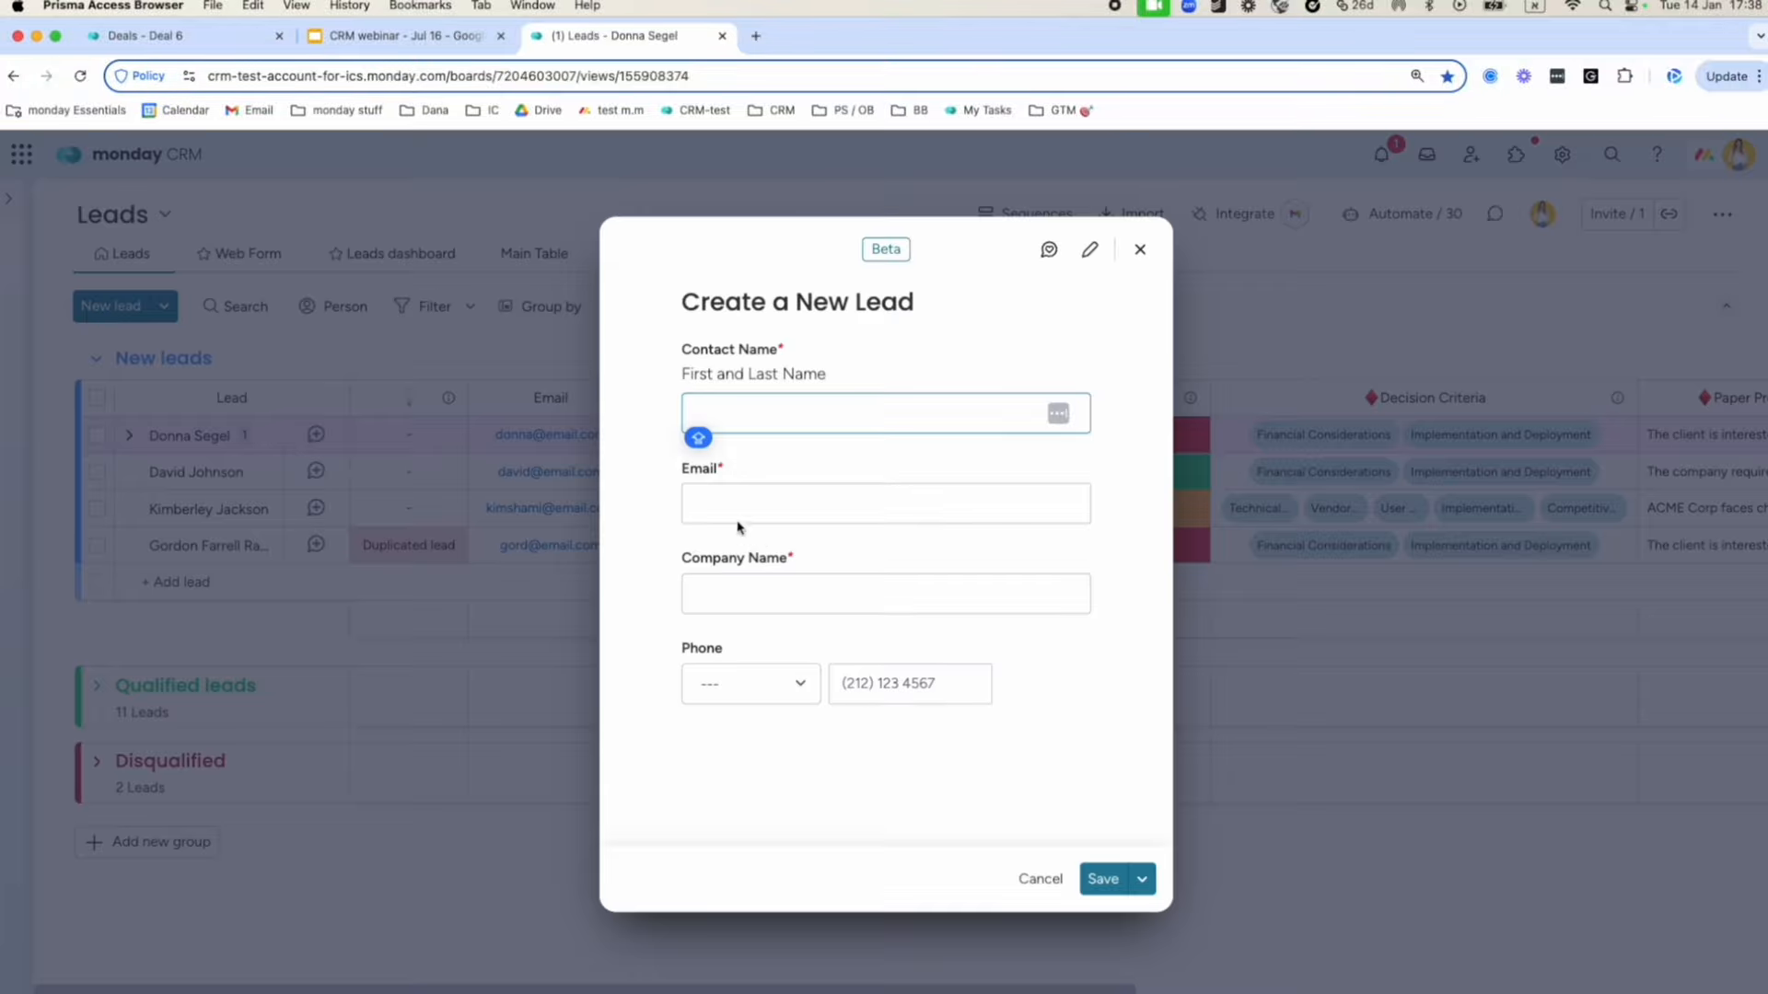
{"action": "left_click", "coordinate": [1139, 250]}
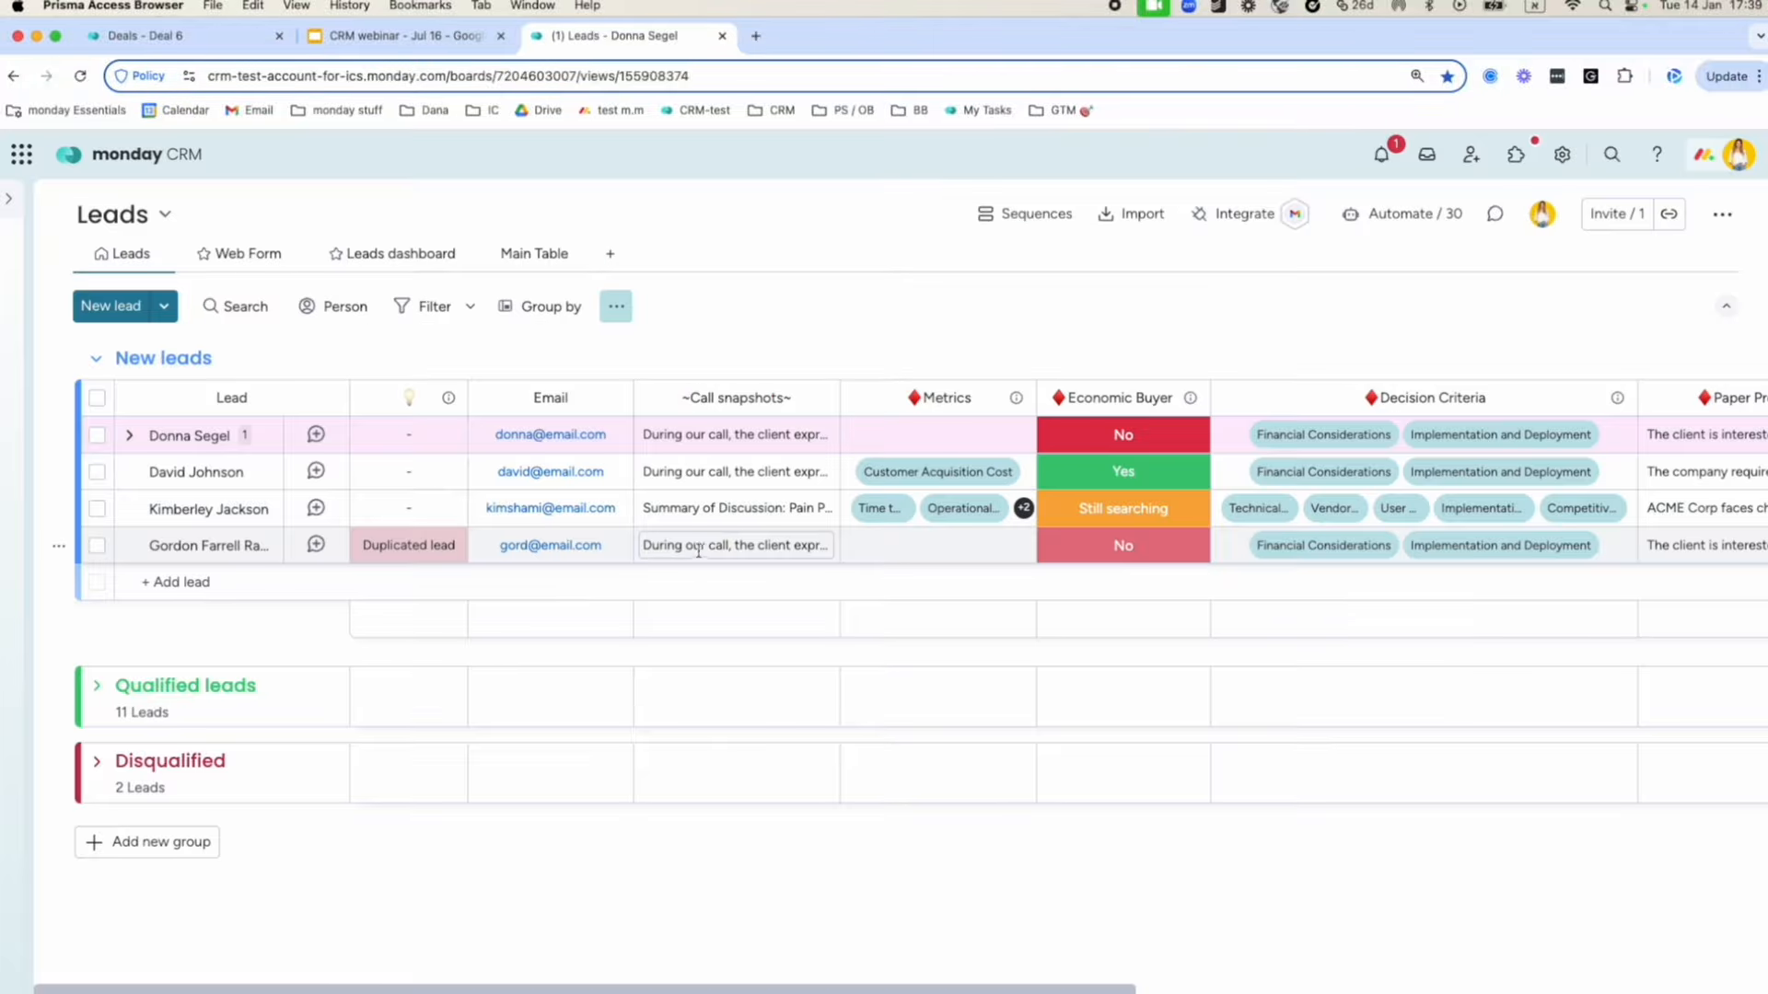
{"action": "scroll", "coordinate": [700, 551], "scroll_direction": "right", "scroll_amount": 2}
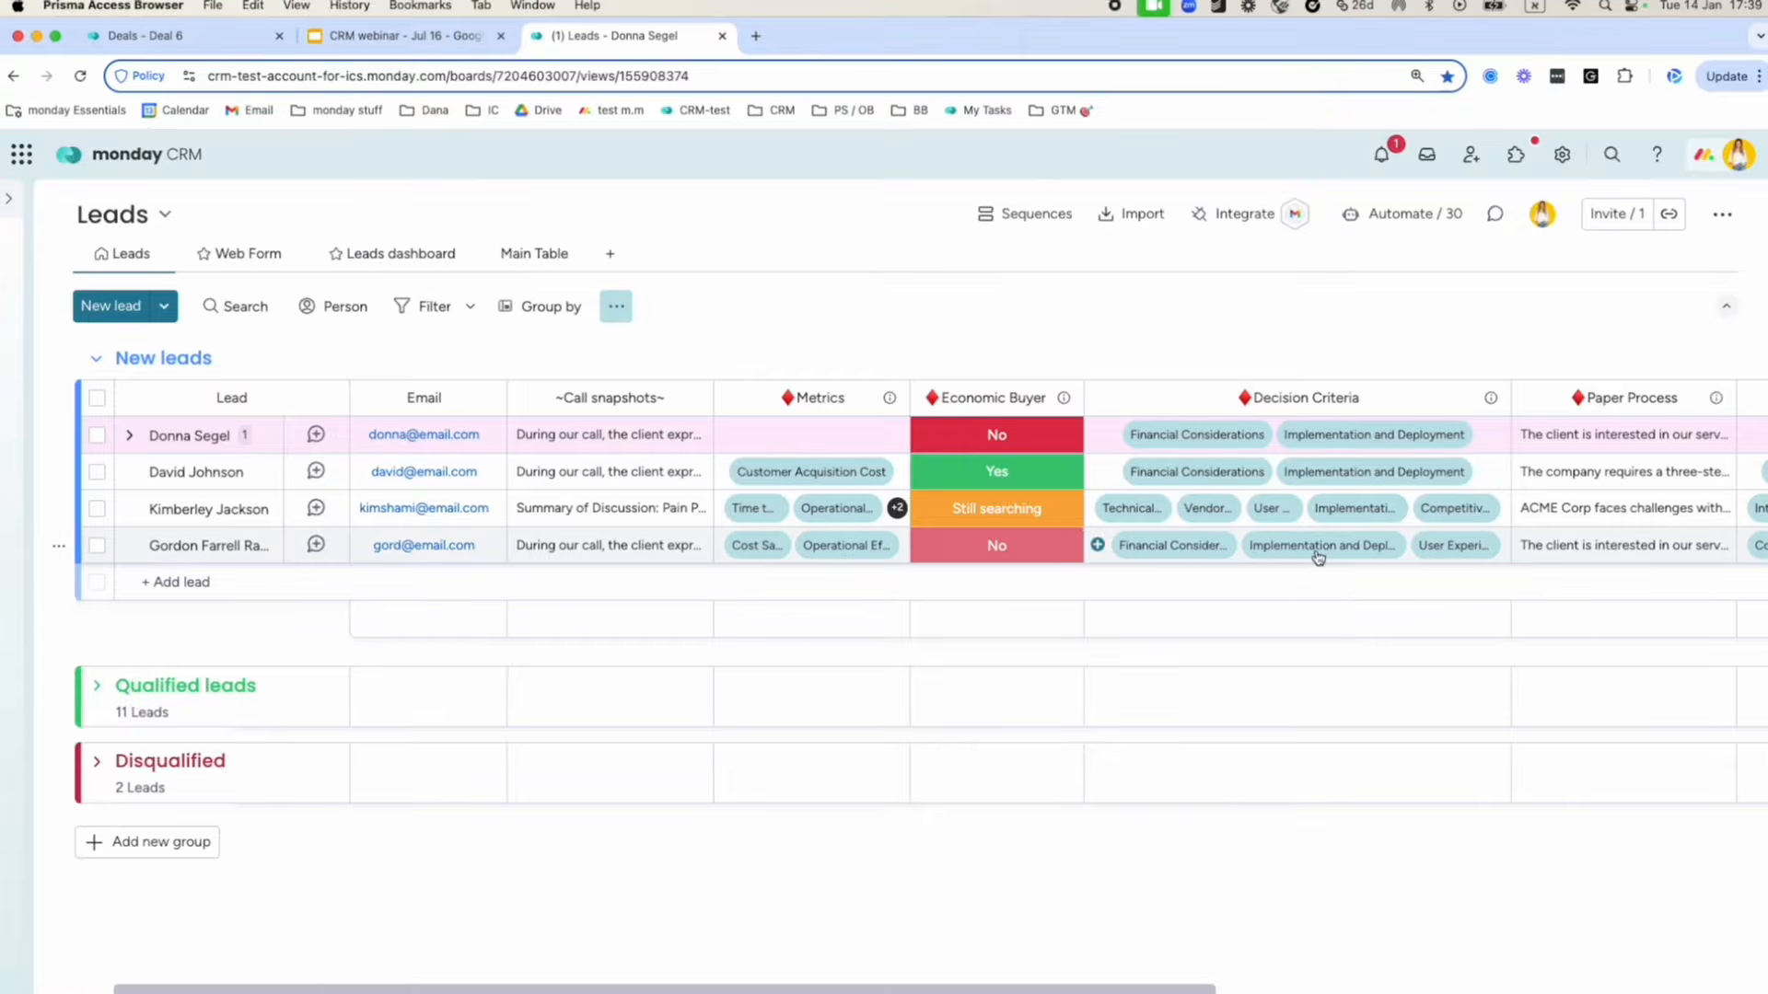
{"action": "scroll", "coordinate": [1319, 556], "scroll_direction": "right", "scroll_amount": 3}
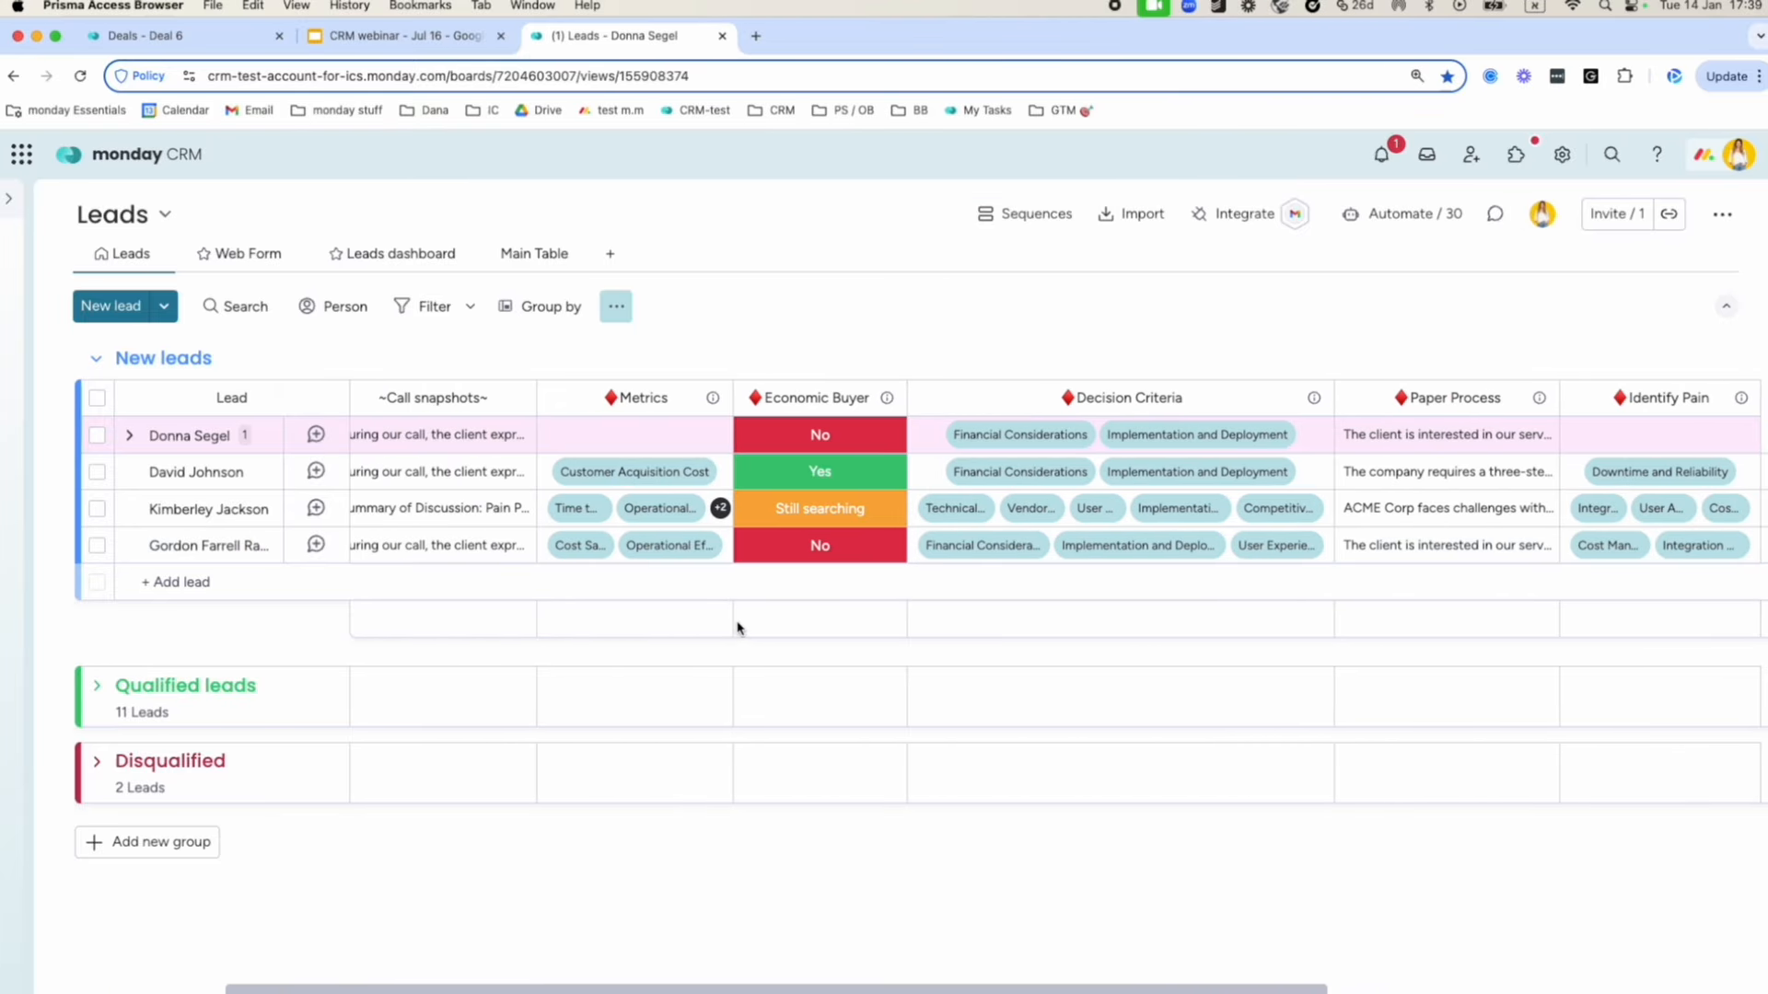
Review the fourth lead's Metrics labels and the other autofilled columns across the board.
{"action": "left_click", "coordinate": [625, 553]}
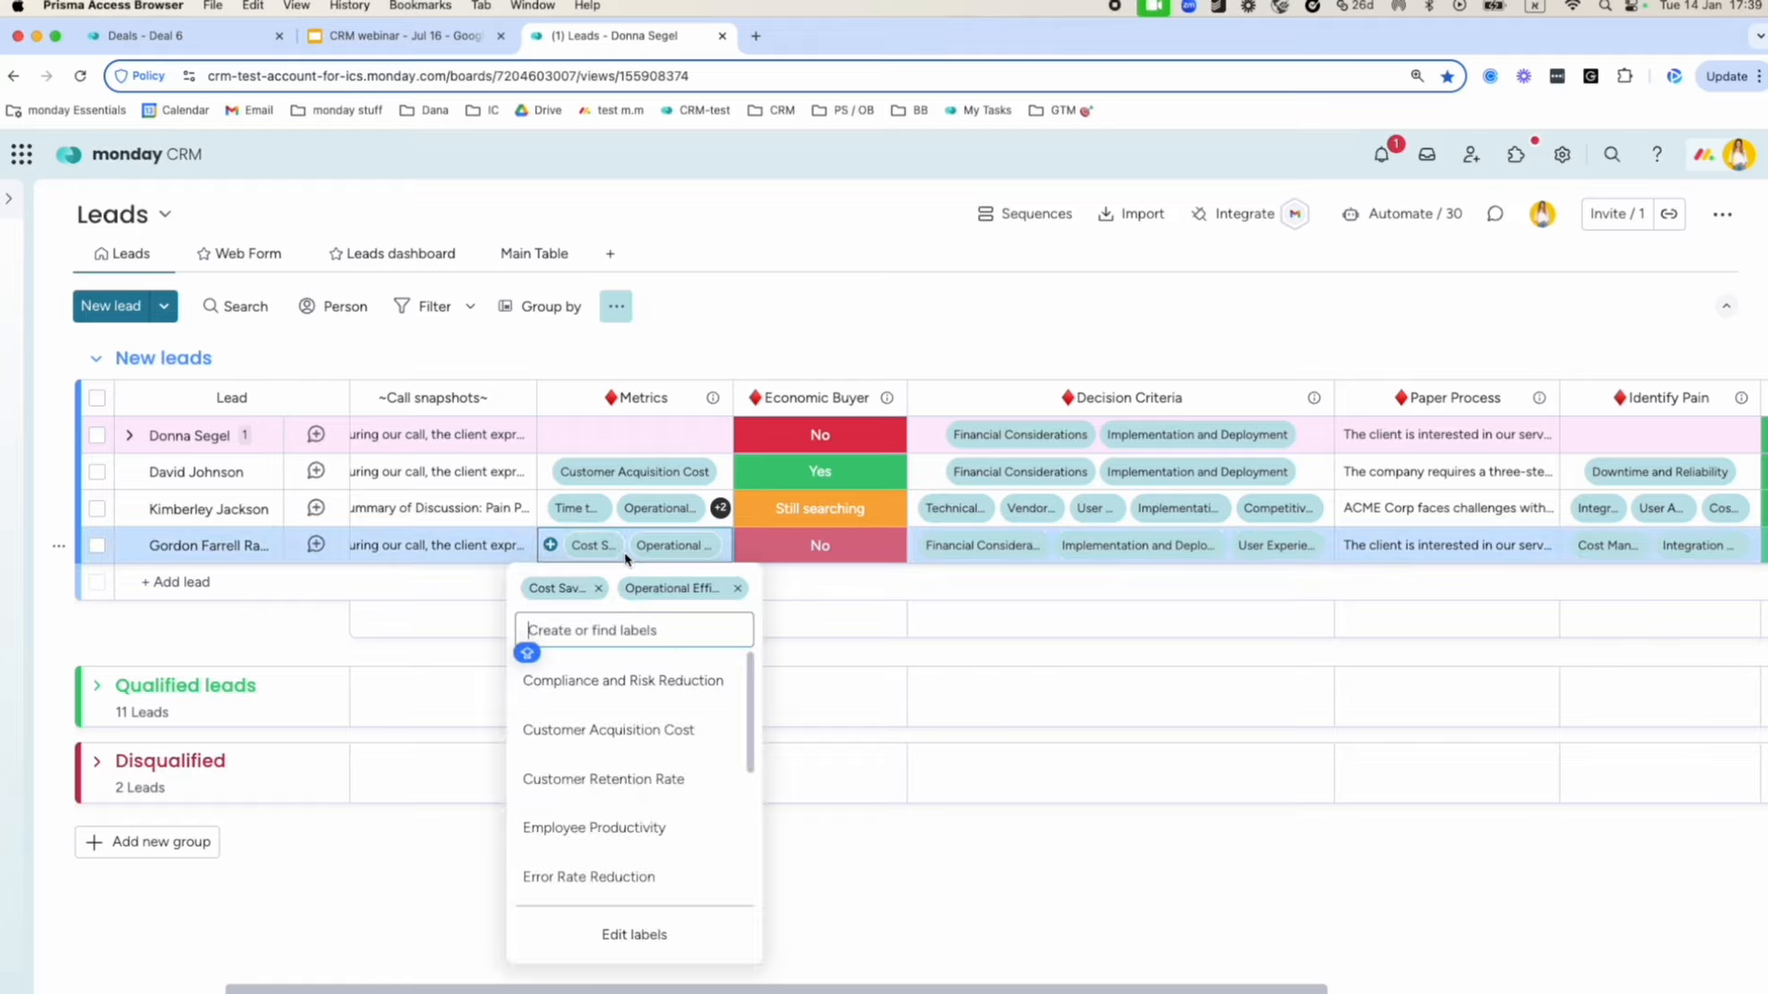
{"action": "left_click", "coordinate": [551, 545]}
{"action": "left_click", "coordinate": [552, 545]}
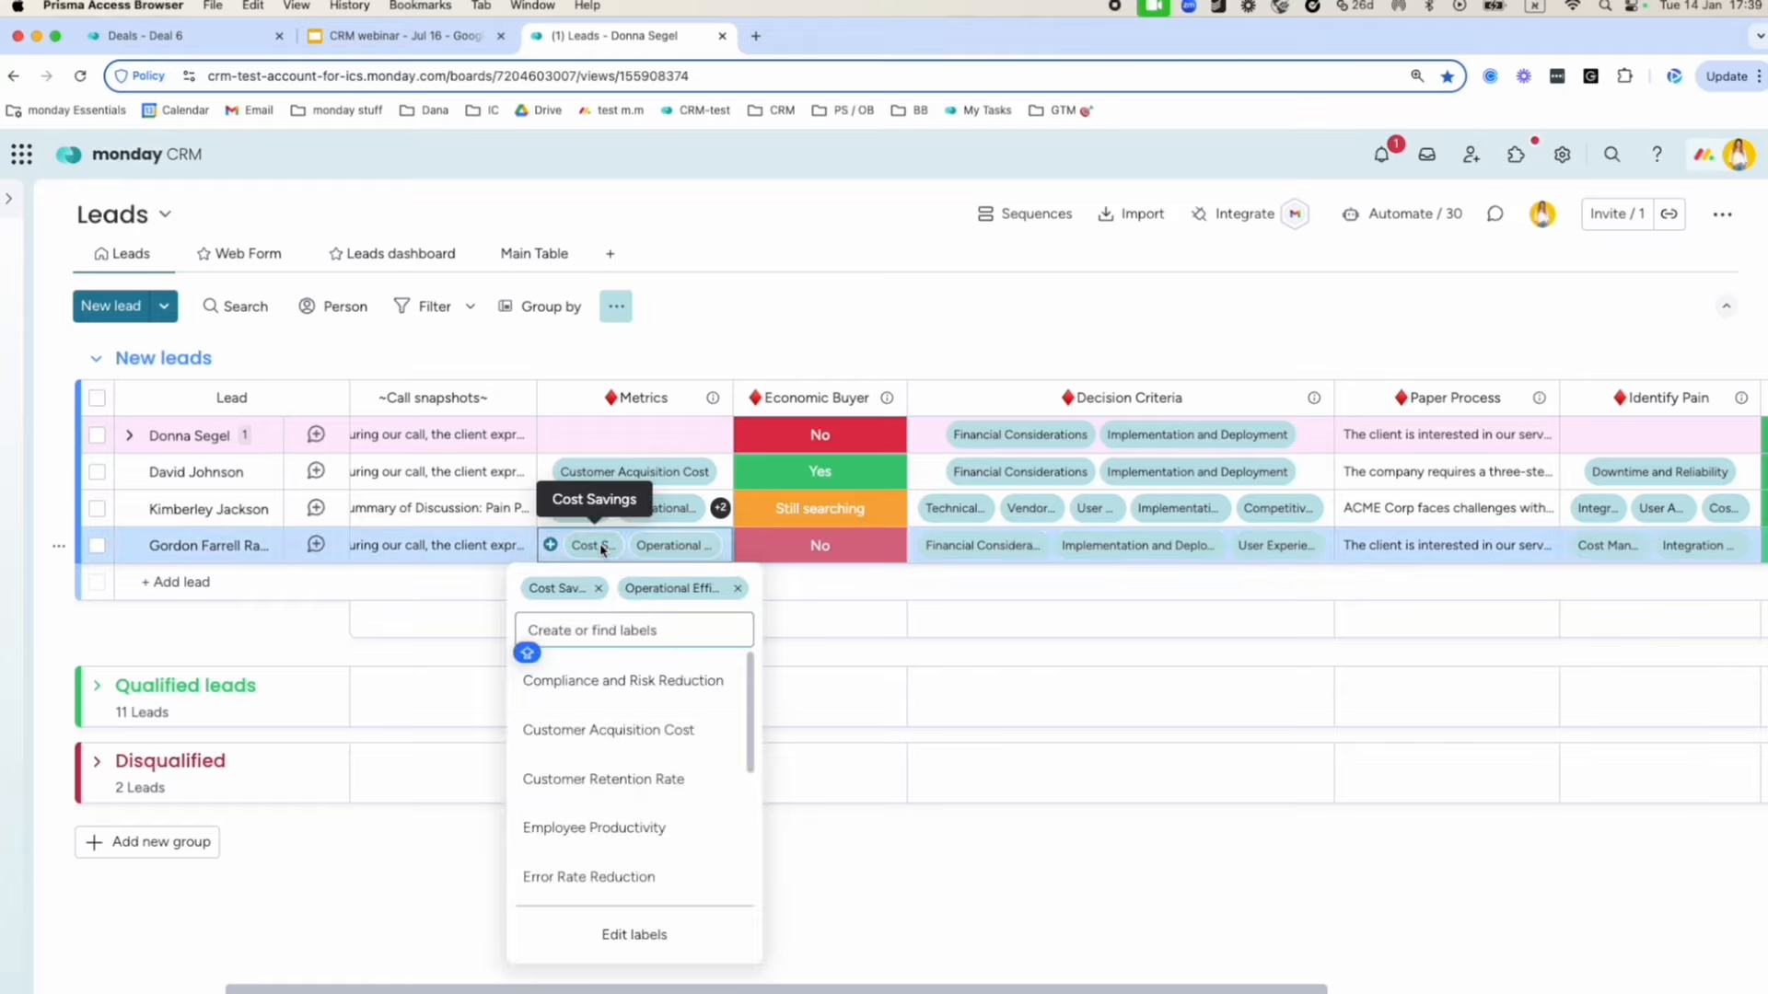
{"action": "left_click", "coordinate": [872, 573]}
{"action": "left_click", "coordinate": [1136, 251]}
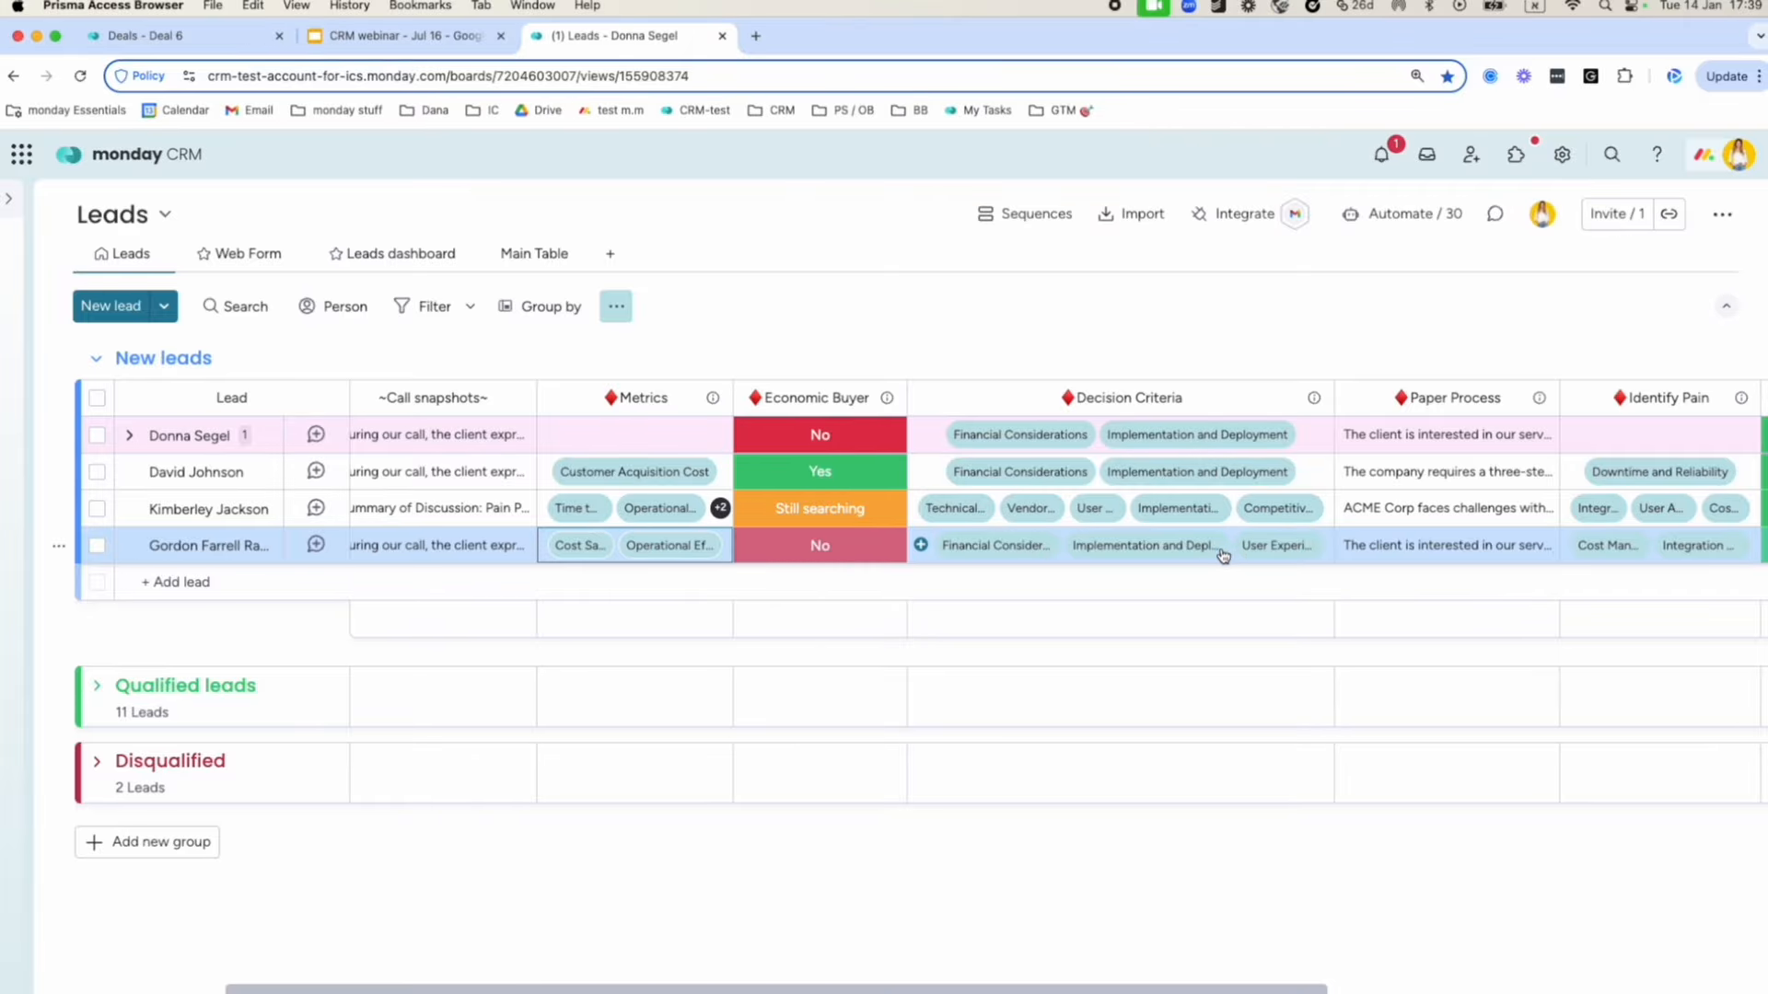
{"action": "scroll", "coordinate": [1223, 555], "scroll_direction": "right", "scroll_amount": 6}
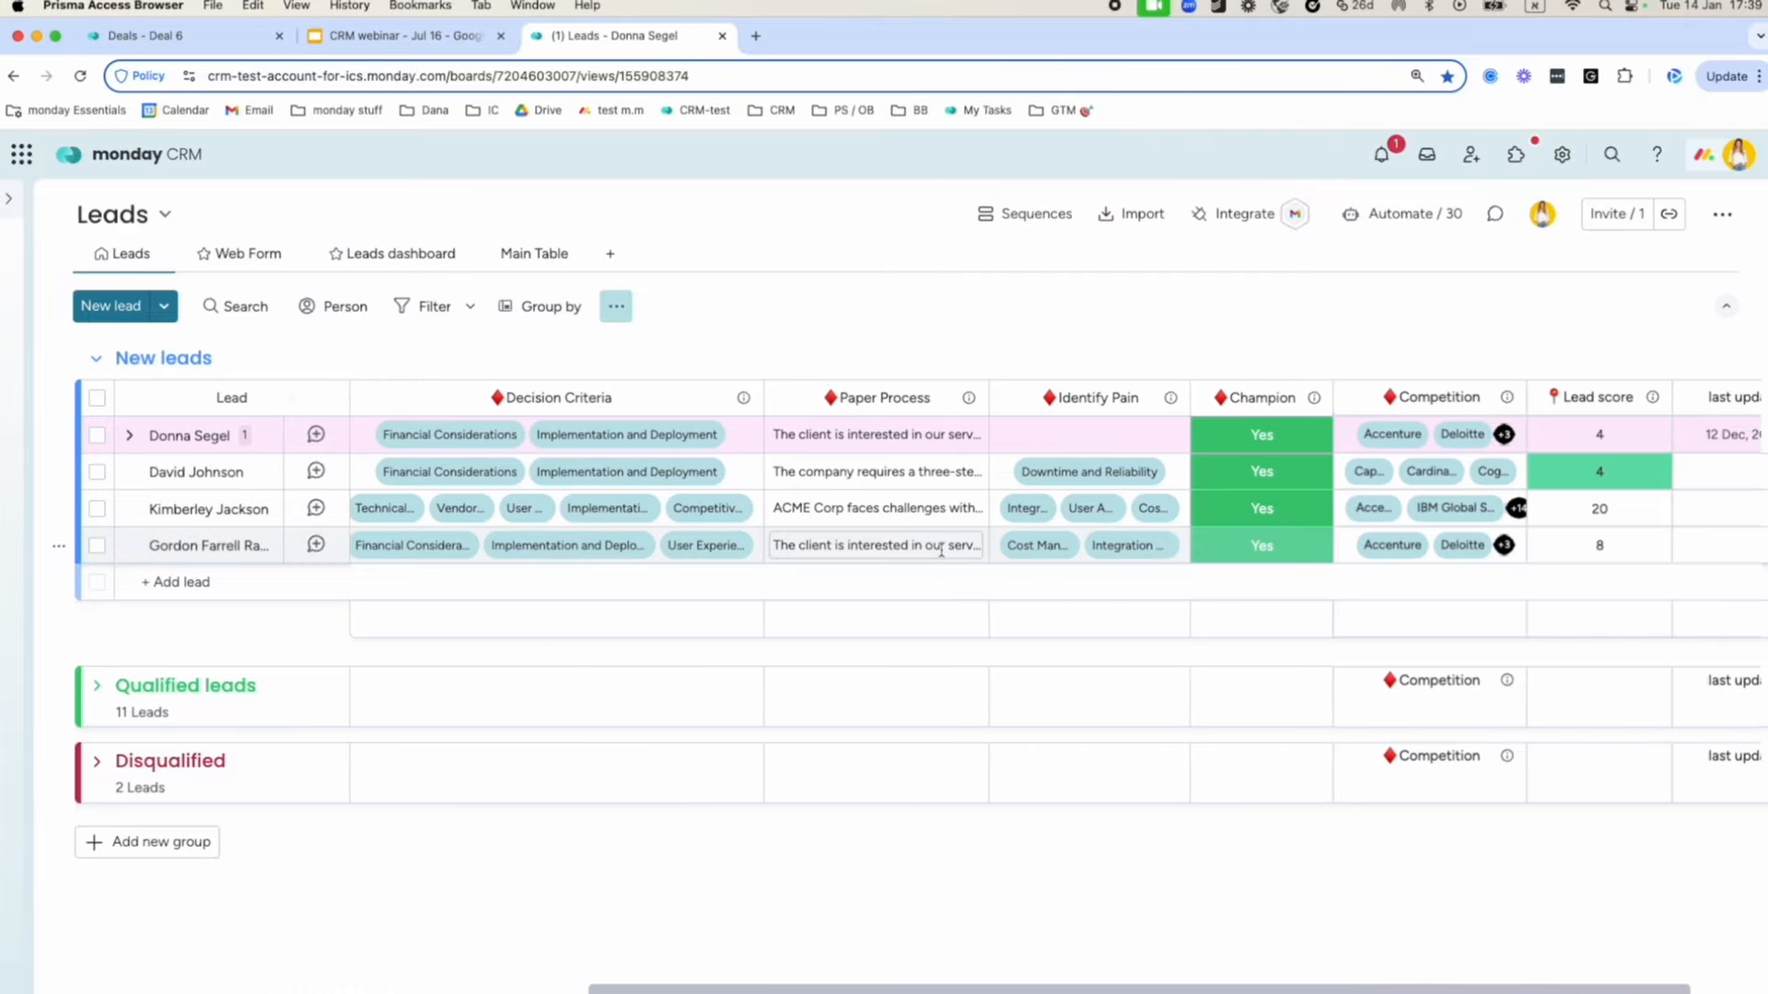
{"action": "scroll", "coordinate": [1041, 557], "scroll_direction": "right", "scroll_amount": 3}
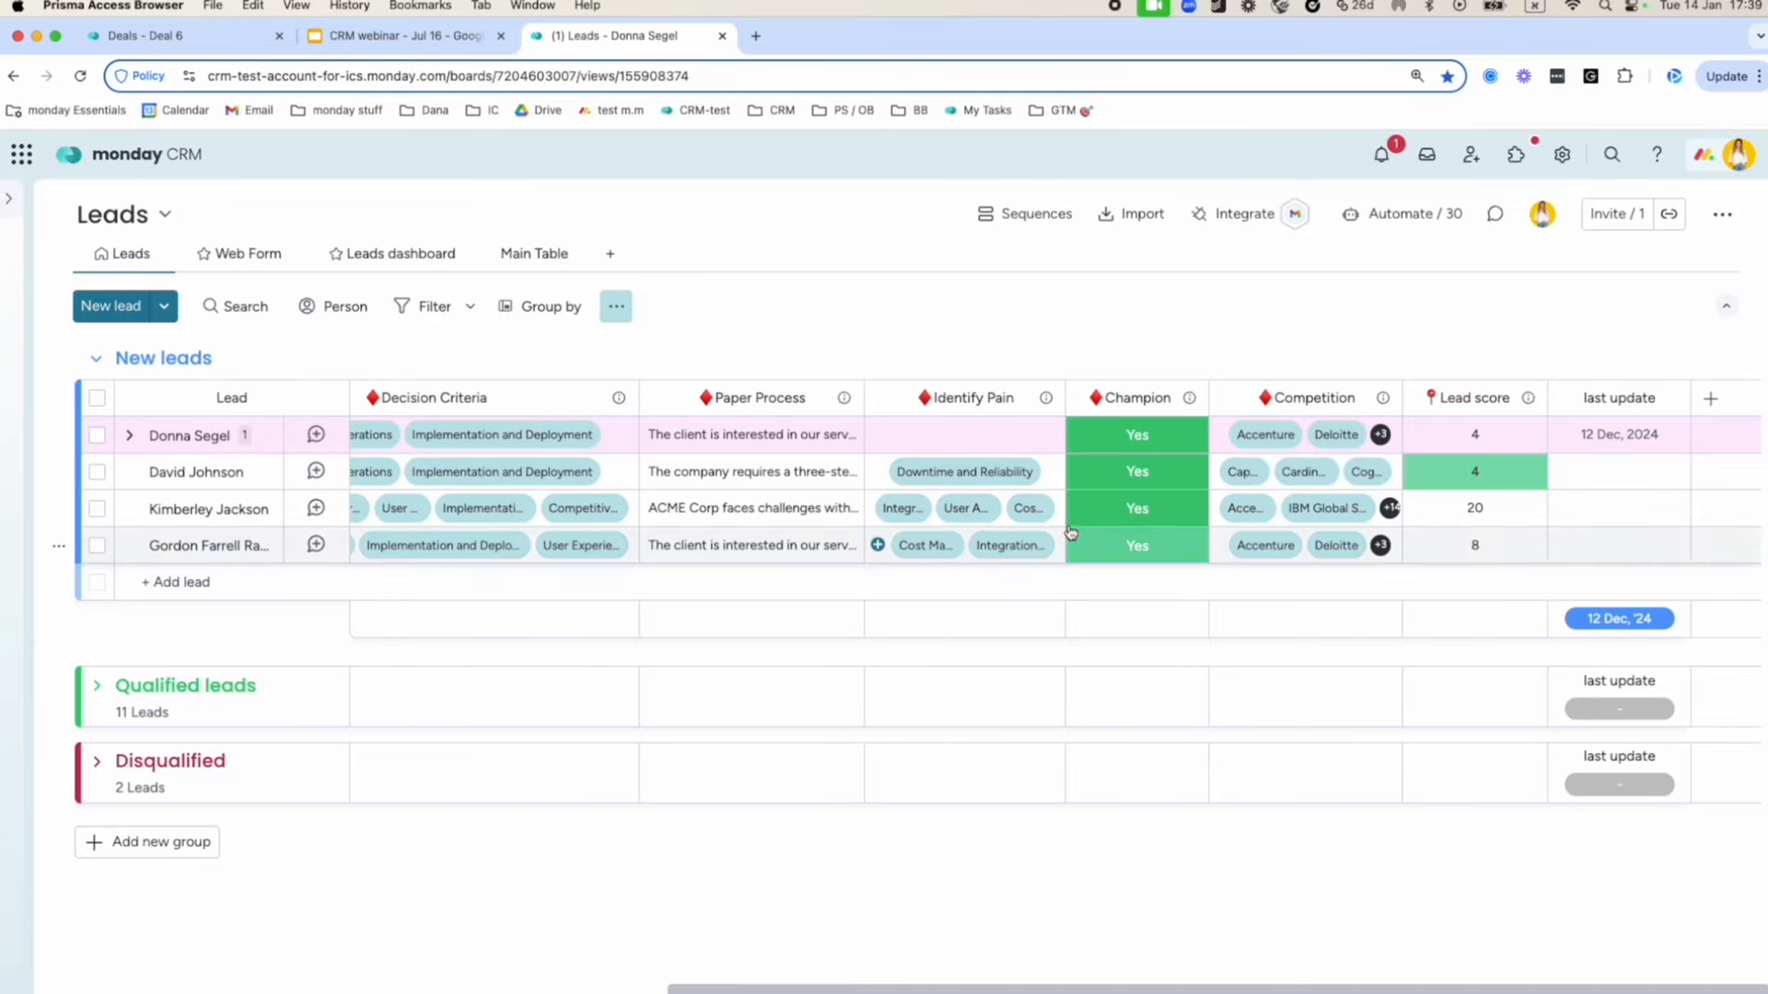
{"action": "scroll", "coordinate": [865, 612], "scroll_direction": "left", "scroll_amount": 10}
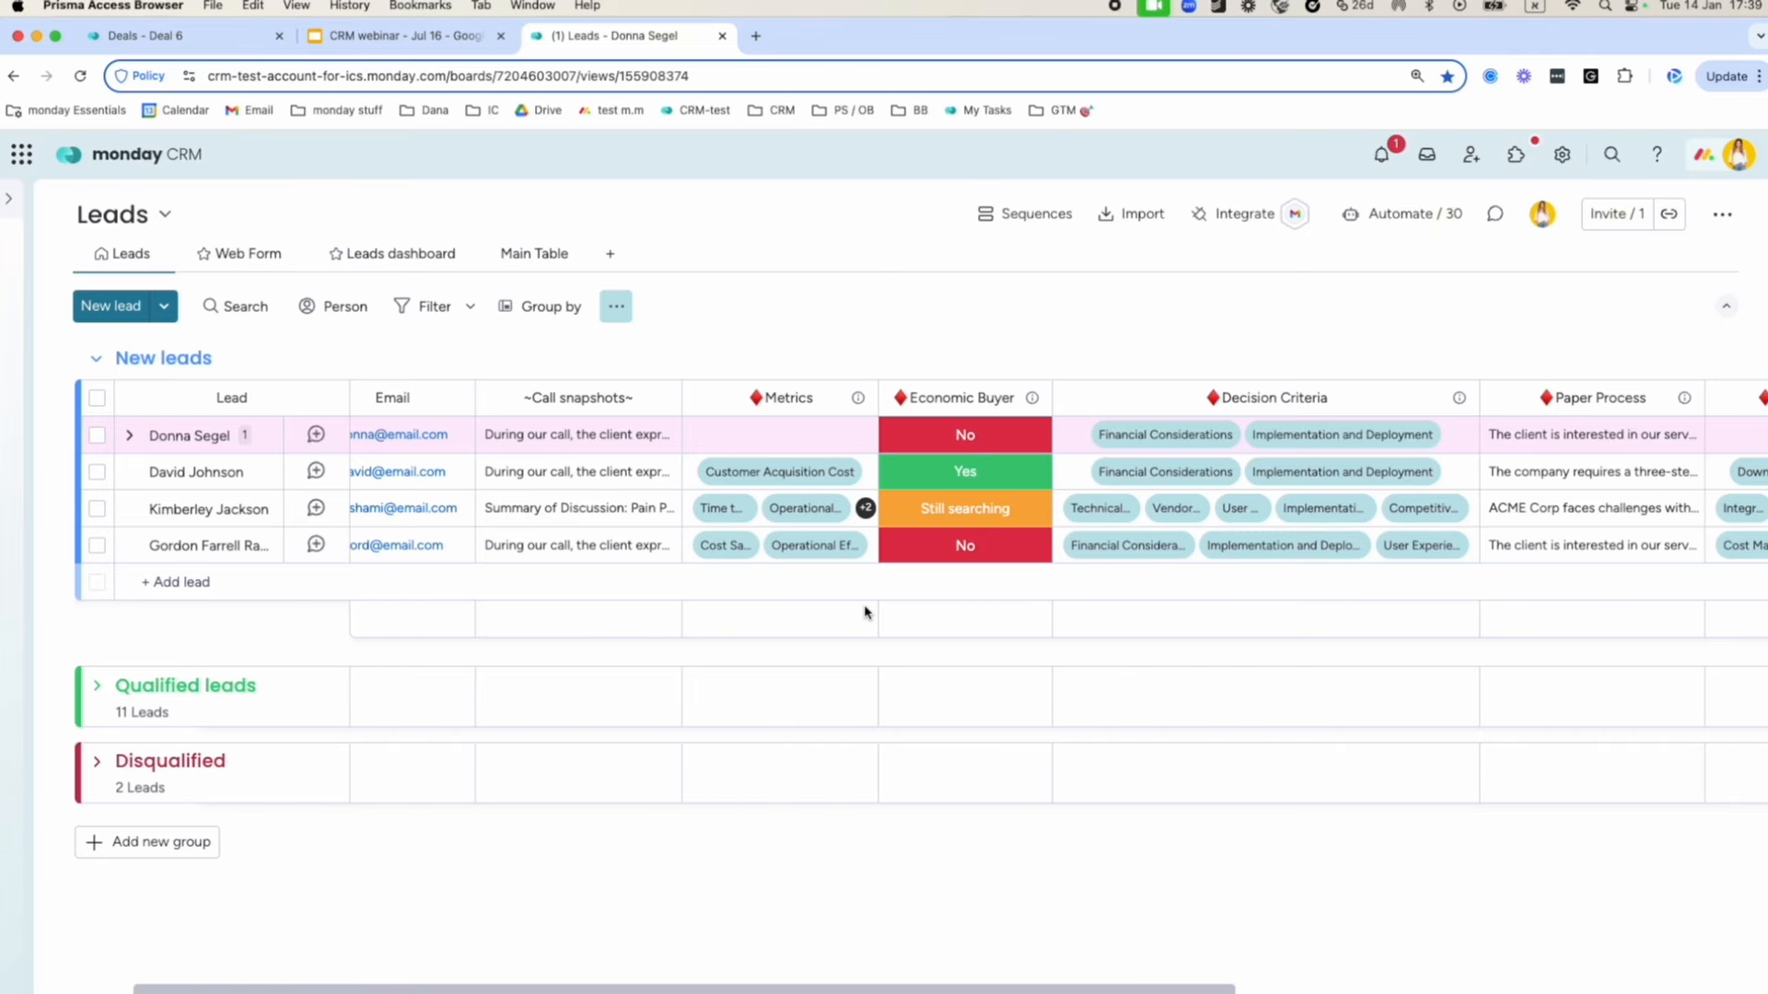
{"action": "scroll", "coordinate": [865, 612], "scroll_direction": "left", "scroll_amount": 2}
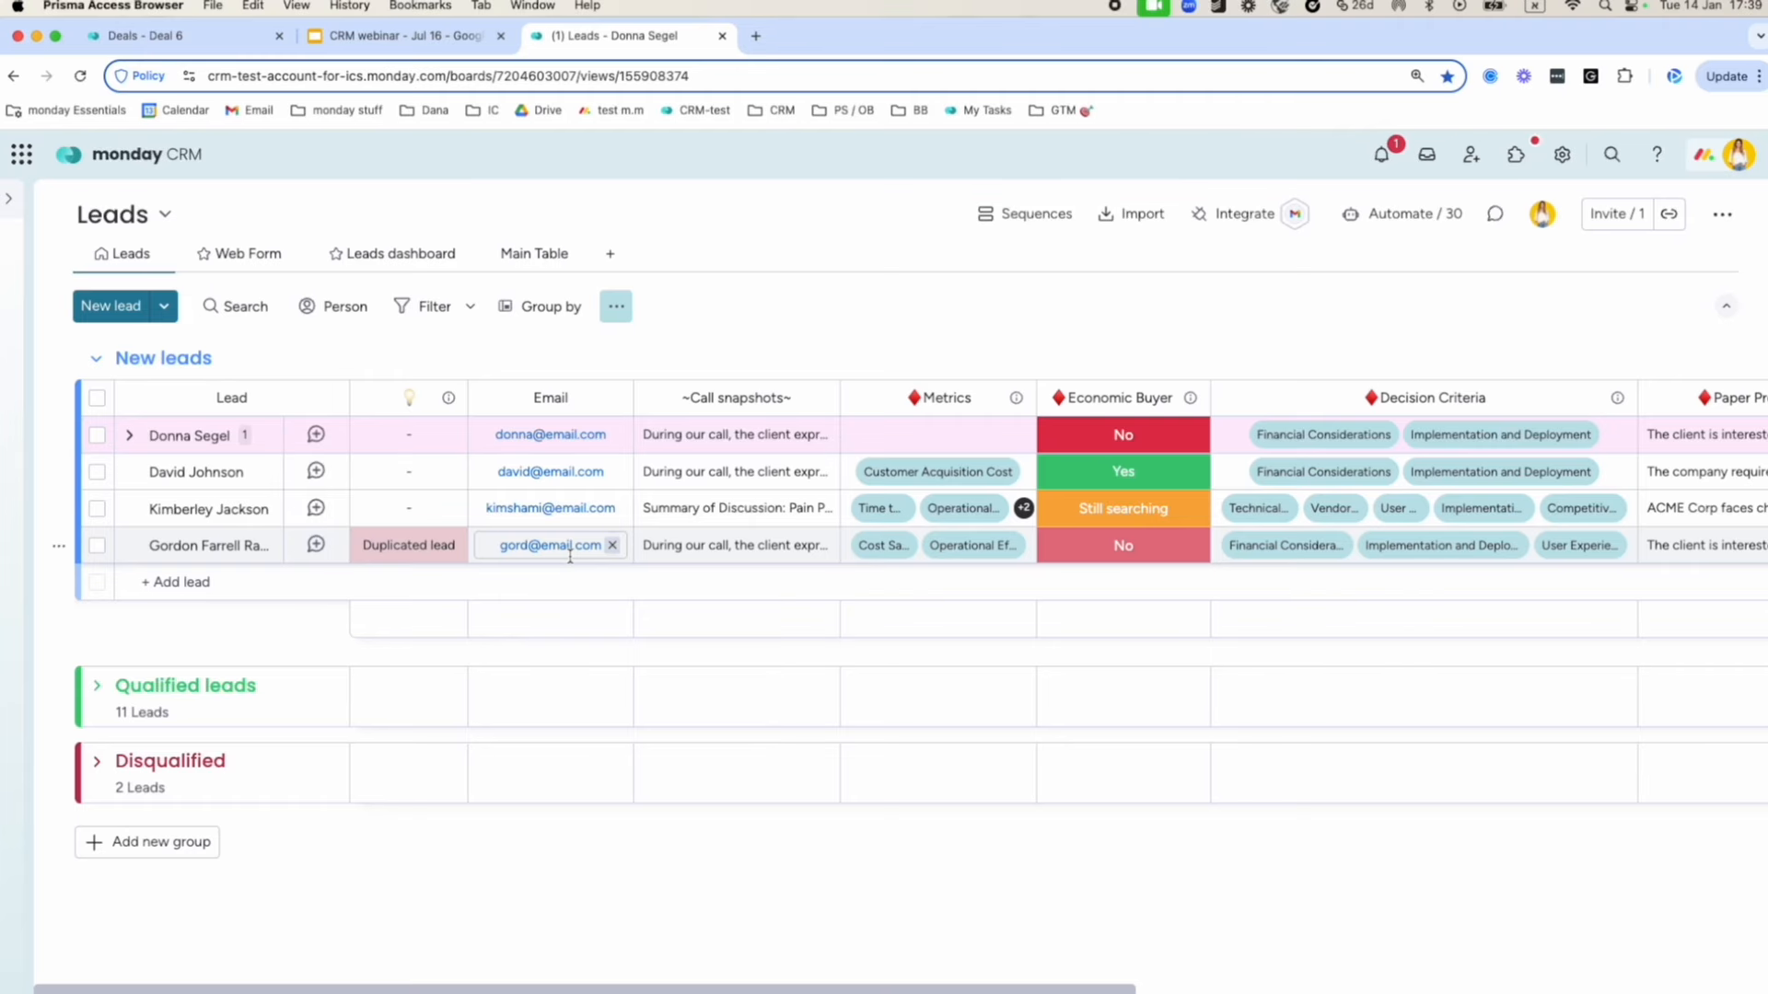
{"action": "scroll", "coordinate": [829, 525], "scroll_direction": "right", "scroll_amount": 2}
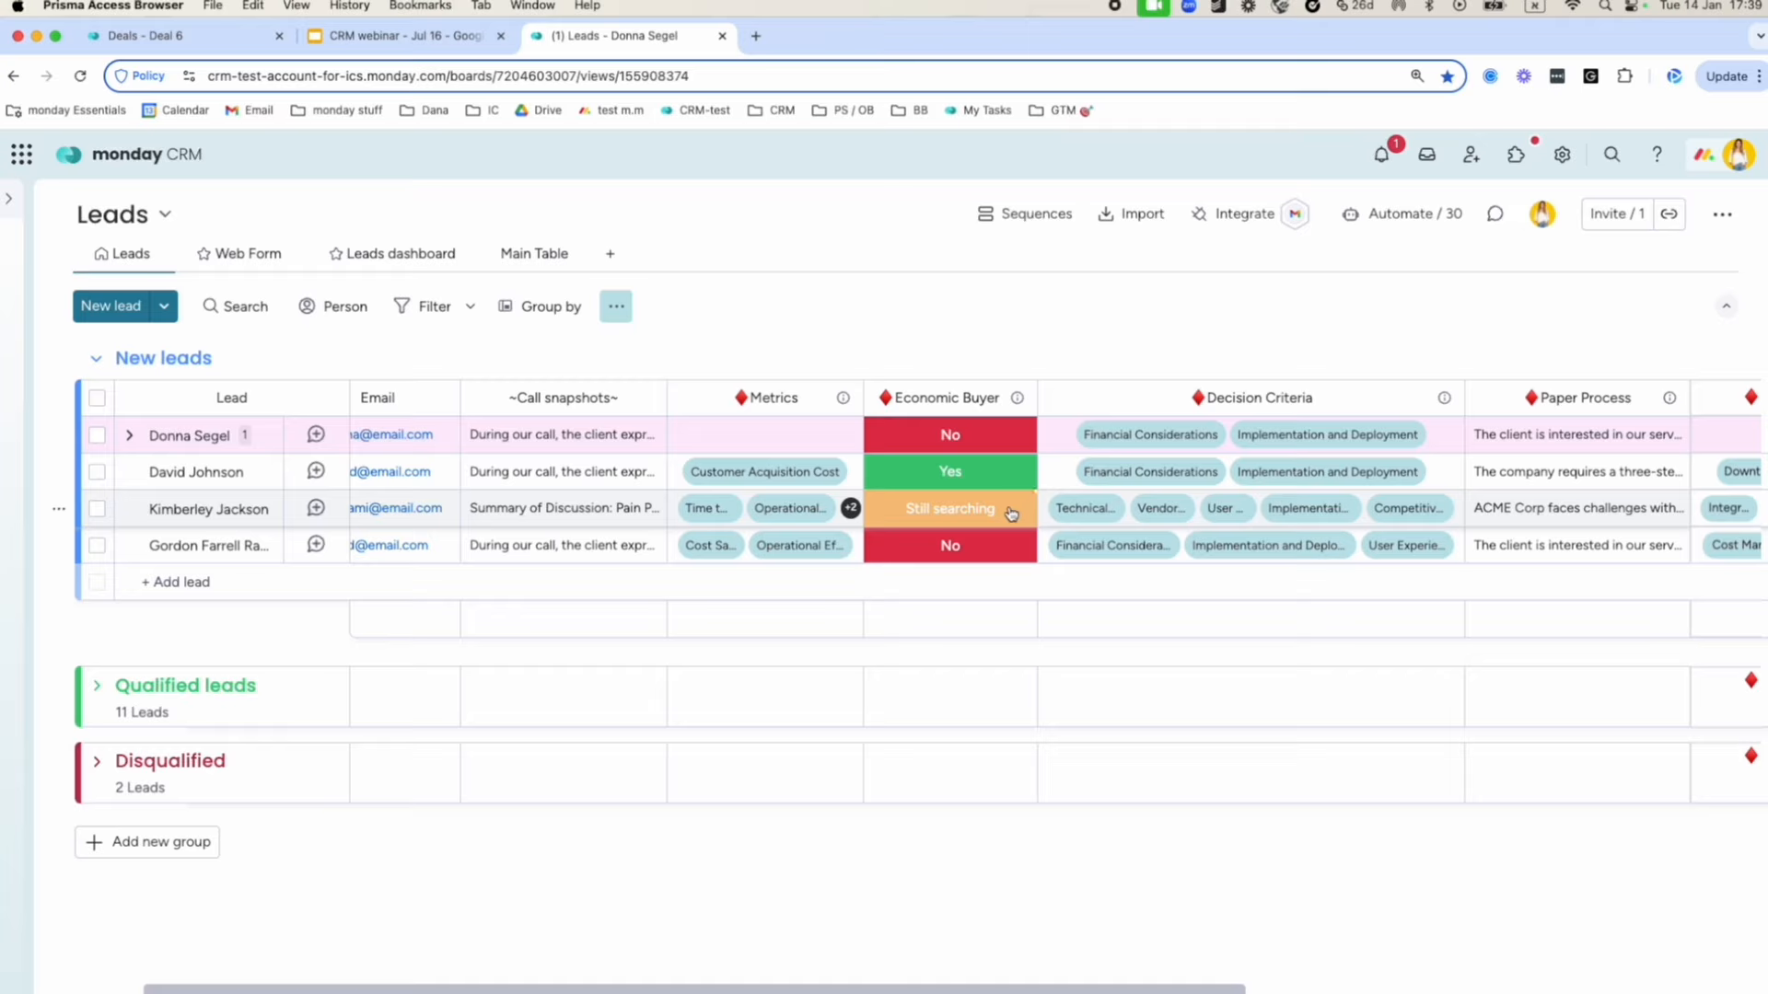
{"action": "scroll", "coordinate": [976, 507], "scroll_direction": "right", "scroll_amount": 1}
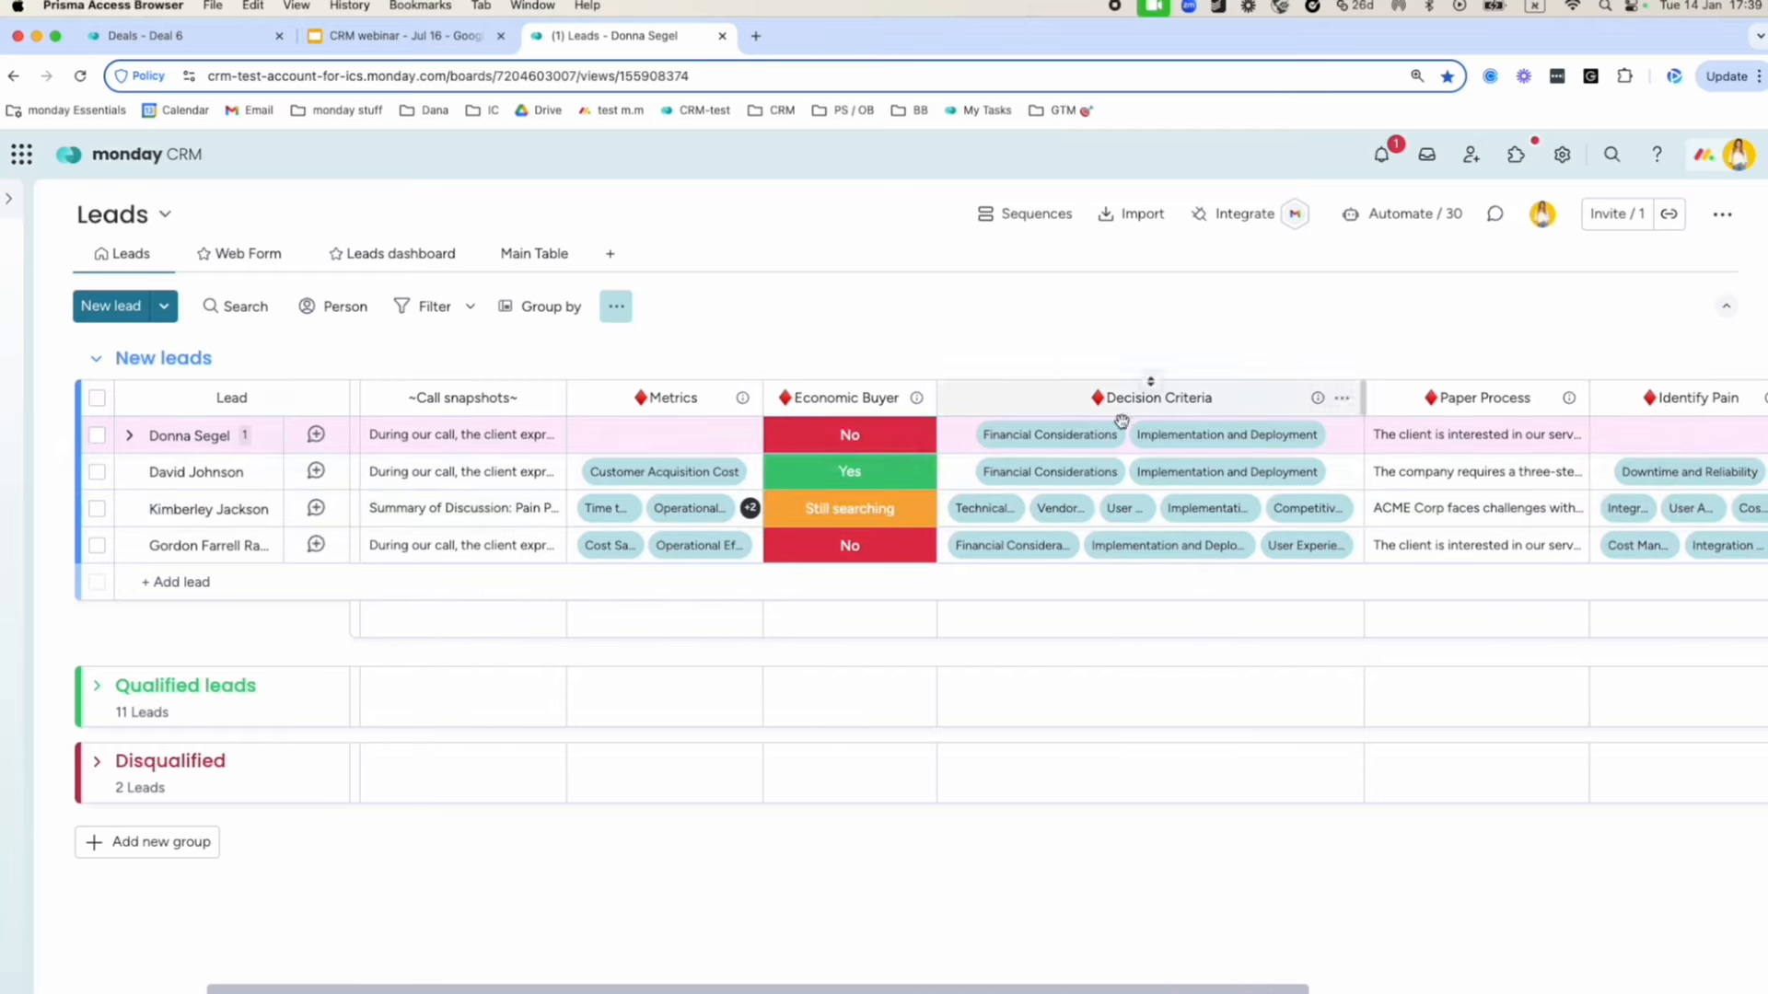
{"action": "left_click", "coordinate": [1342, 398]}
{"action": "mouse_move", "coordinate": [1407, 467]}
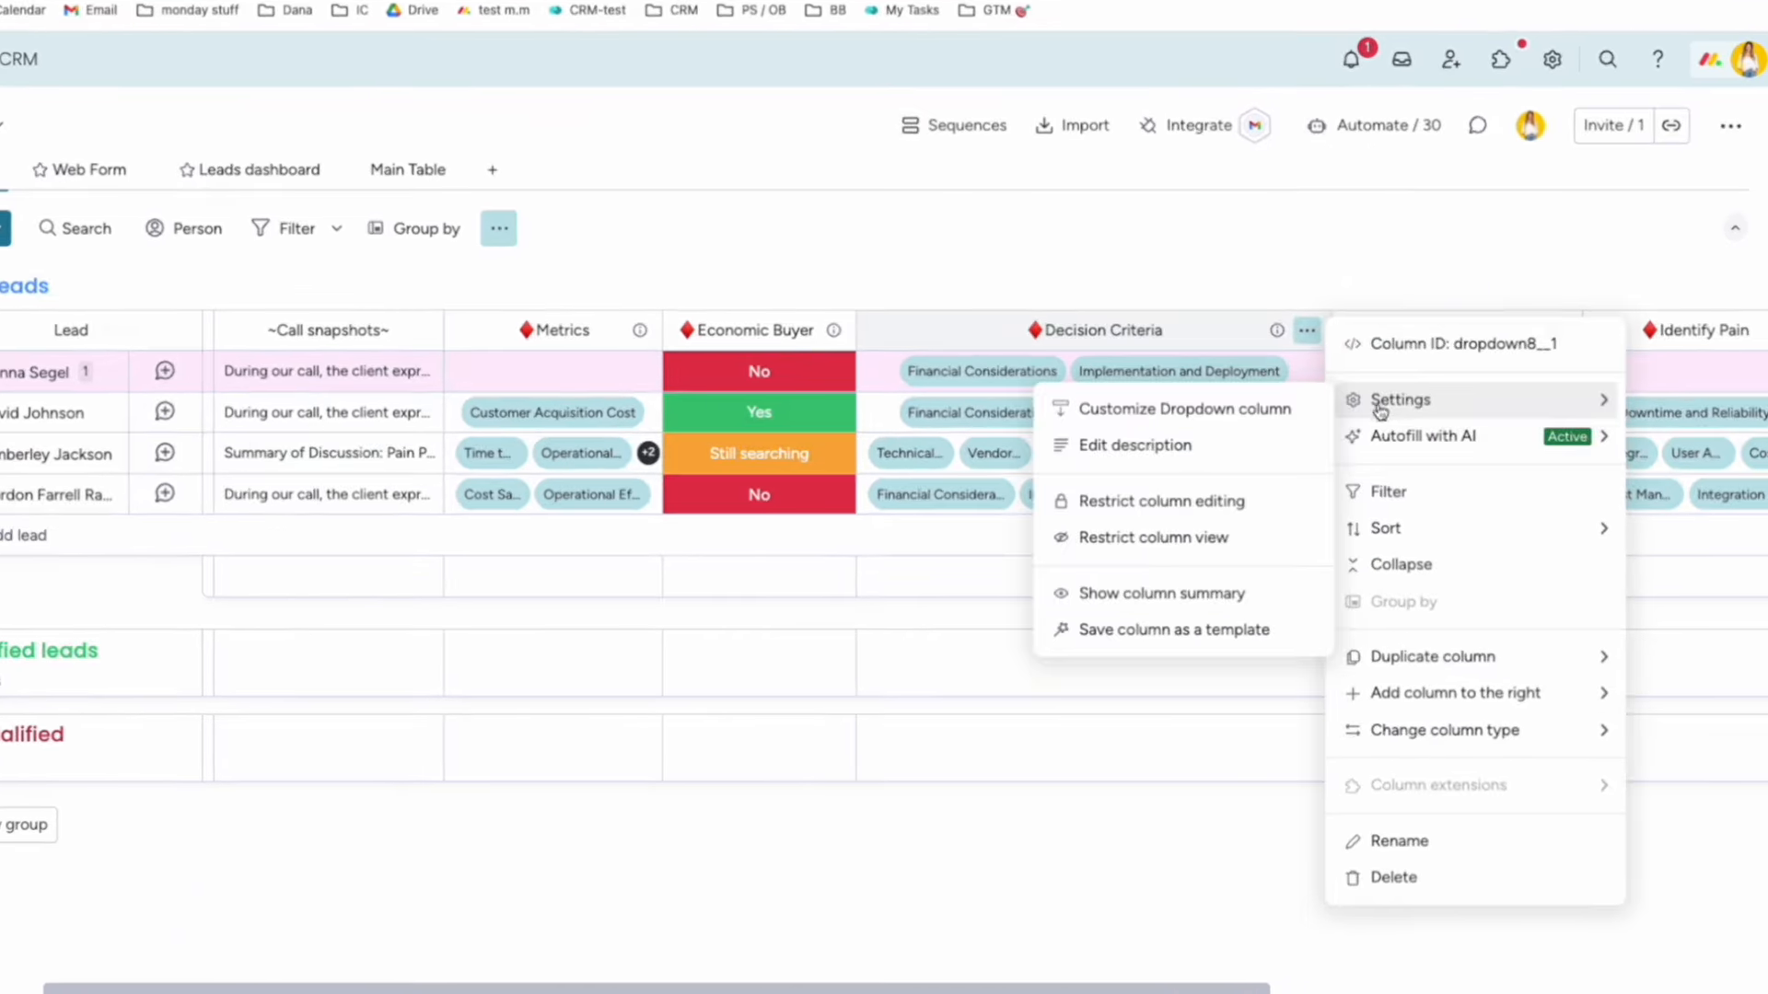
{"action": "left_click", "coordinate": [1436, 440]}
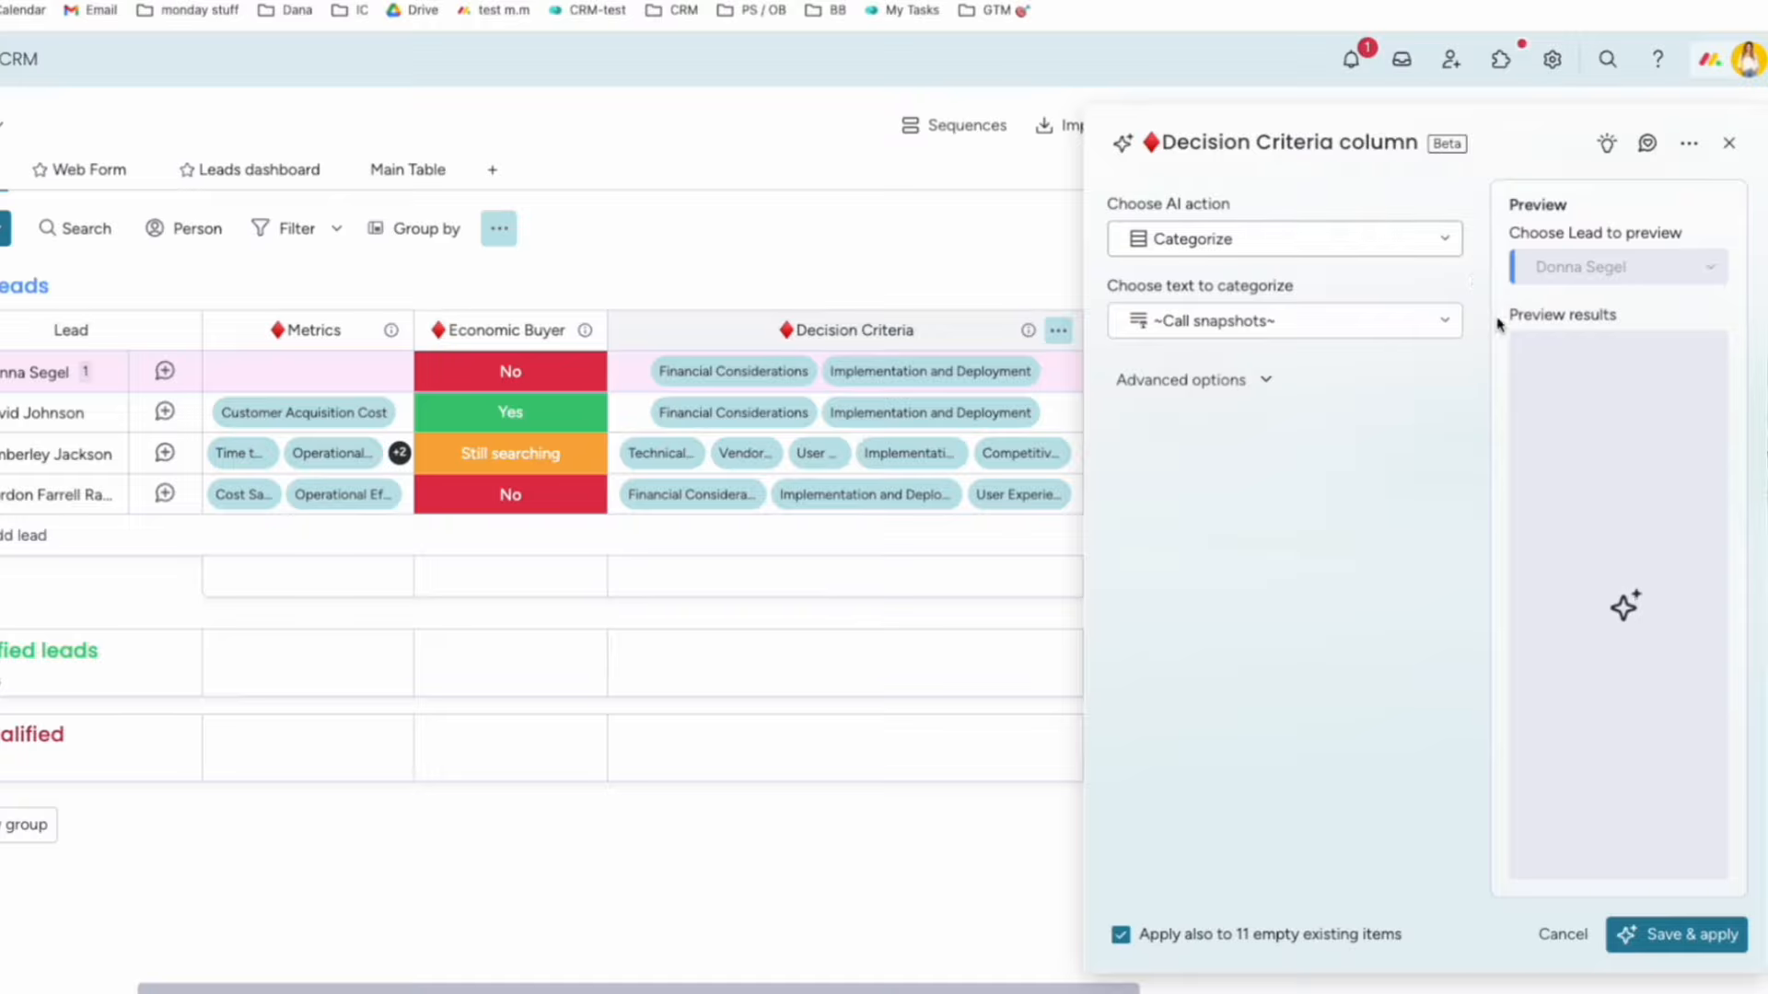
{"action": "left_click", "coordinate": [1280, 241]}
{"action": "left_click", "coordinate": [1285, 341]}
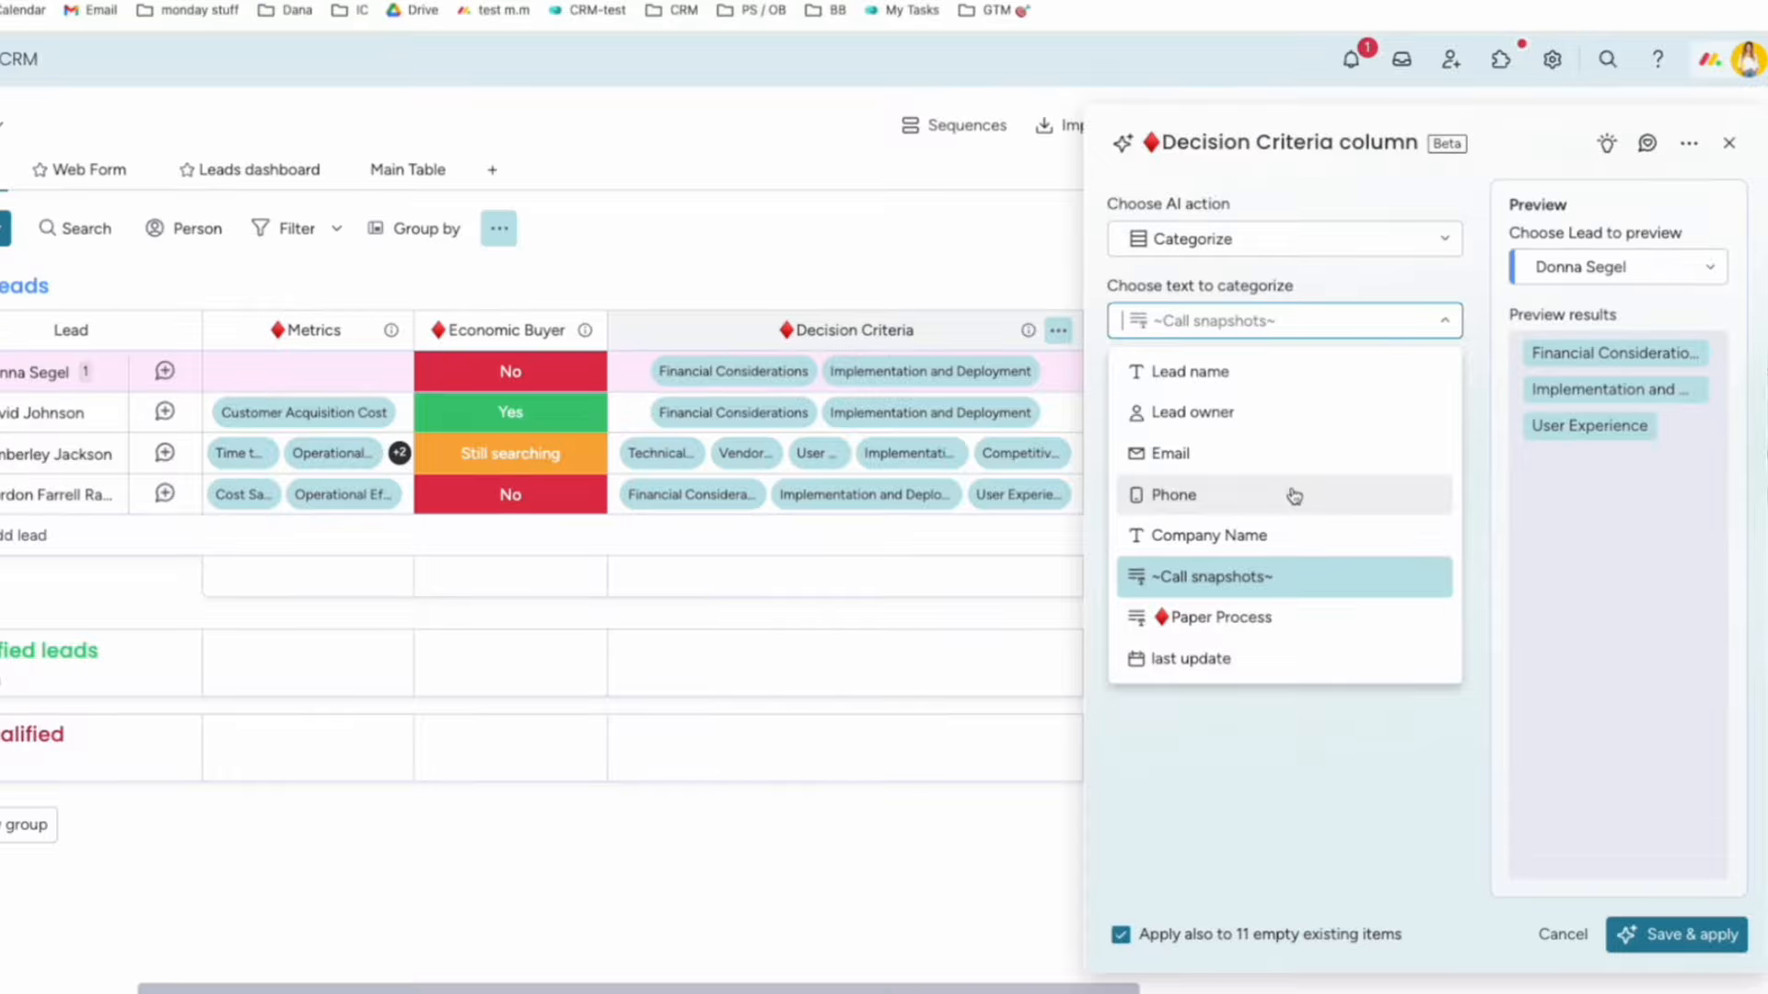
{"action": "left_click", "coordinate": [1480, 359]}
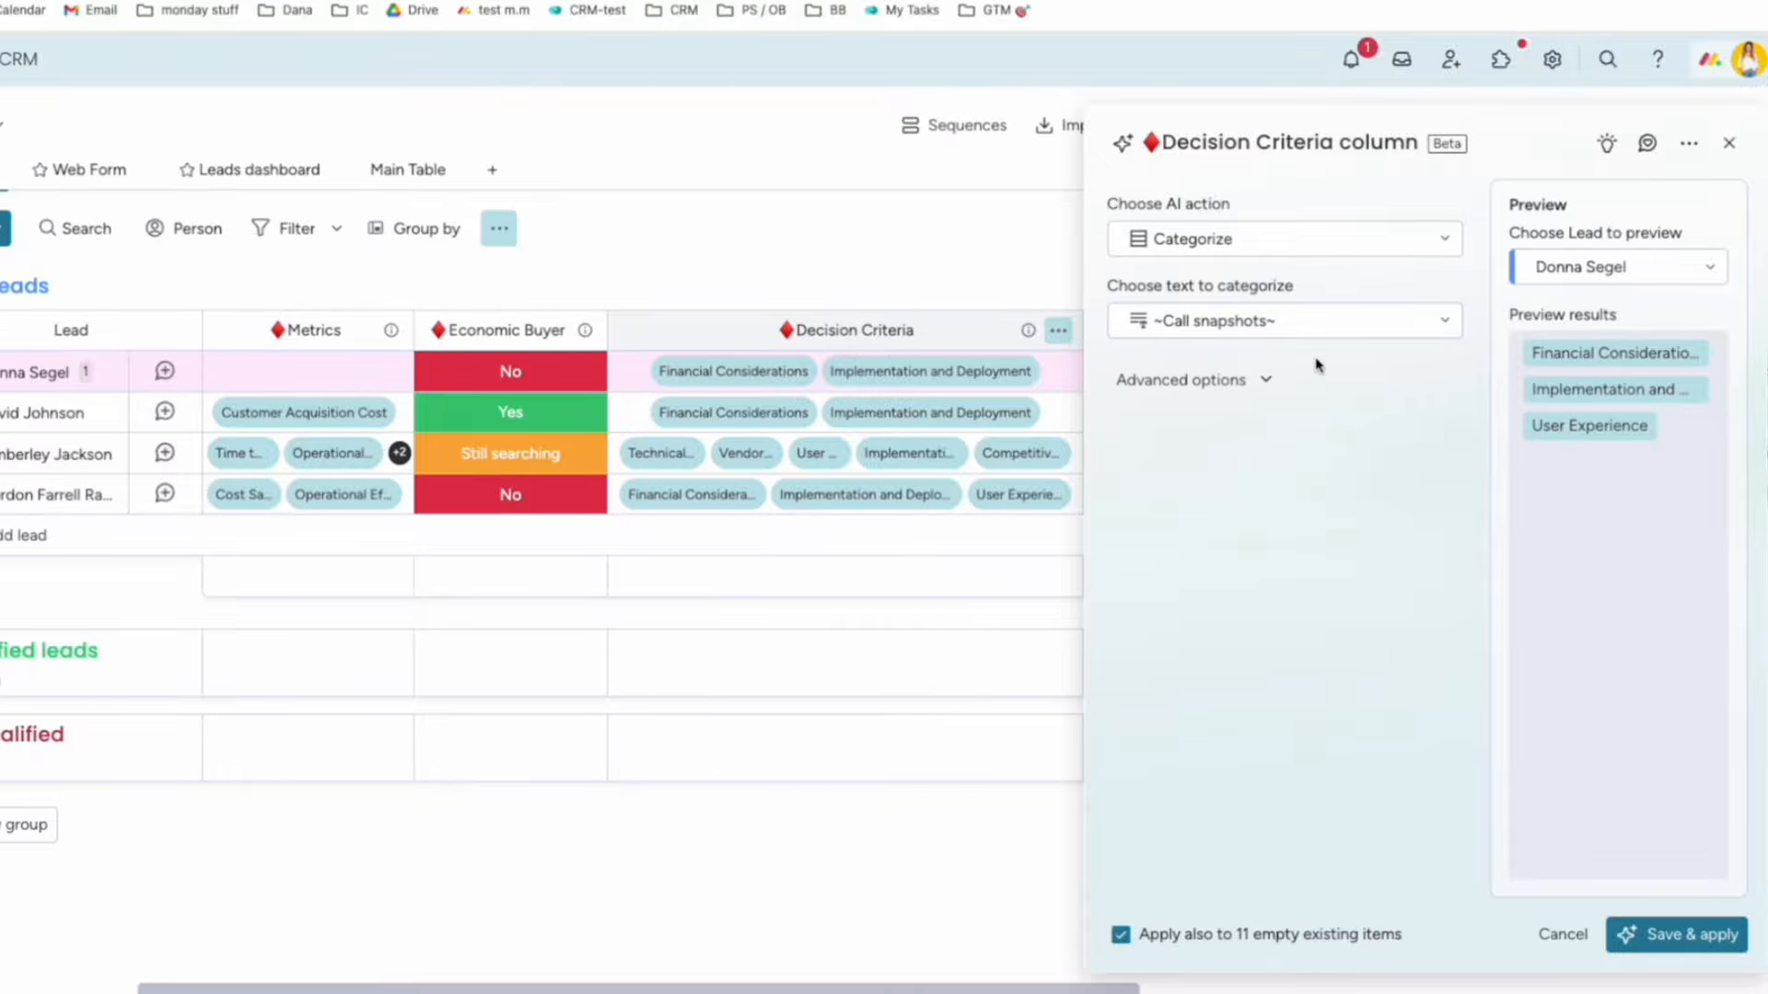
{"action": "left_click", "coordinate": [1730, 143]}
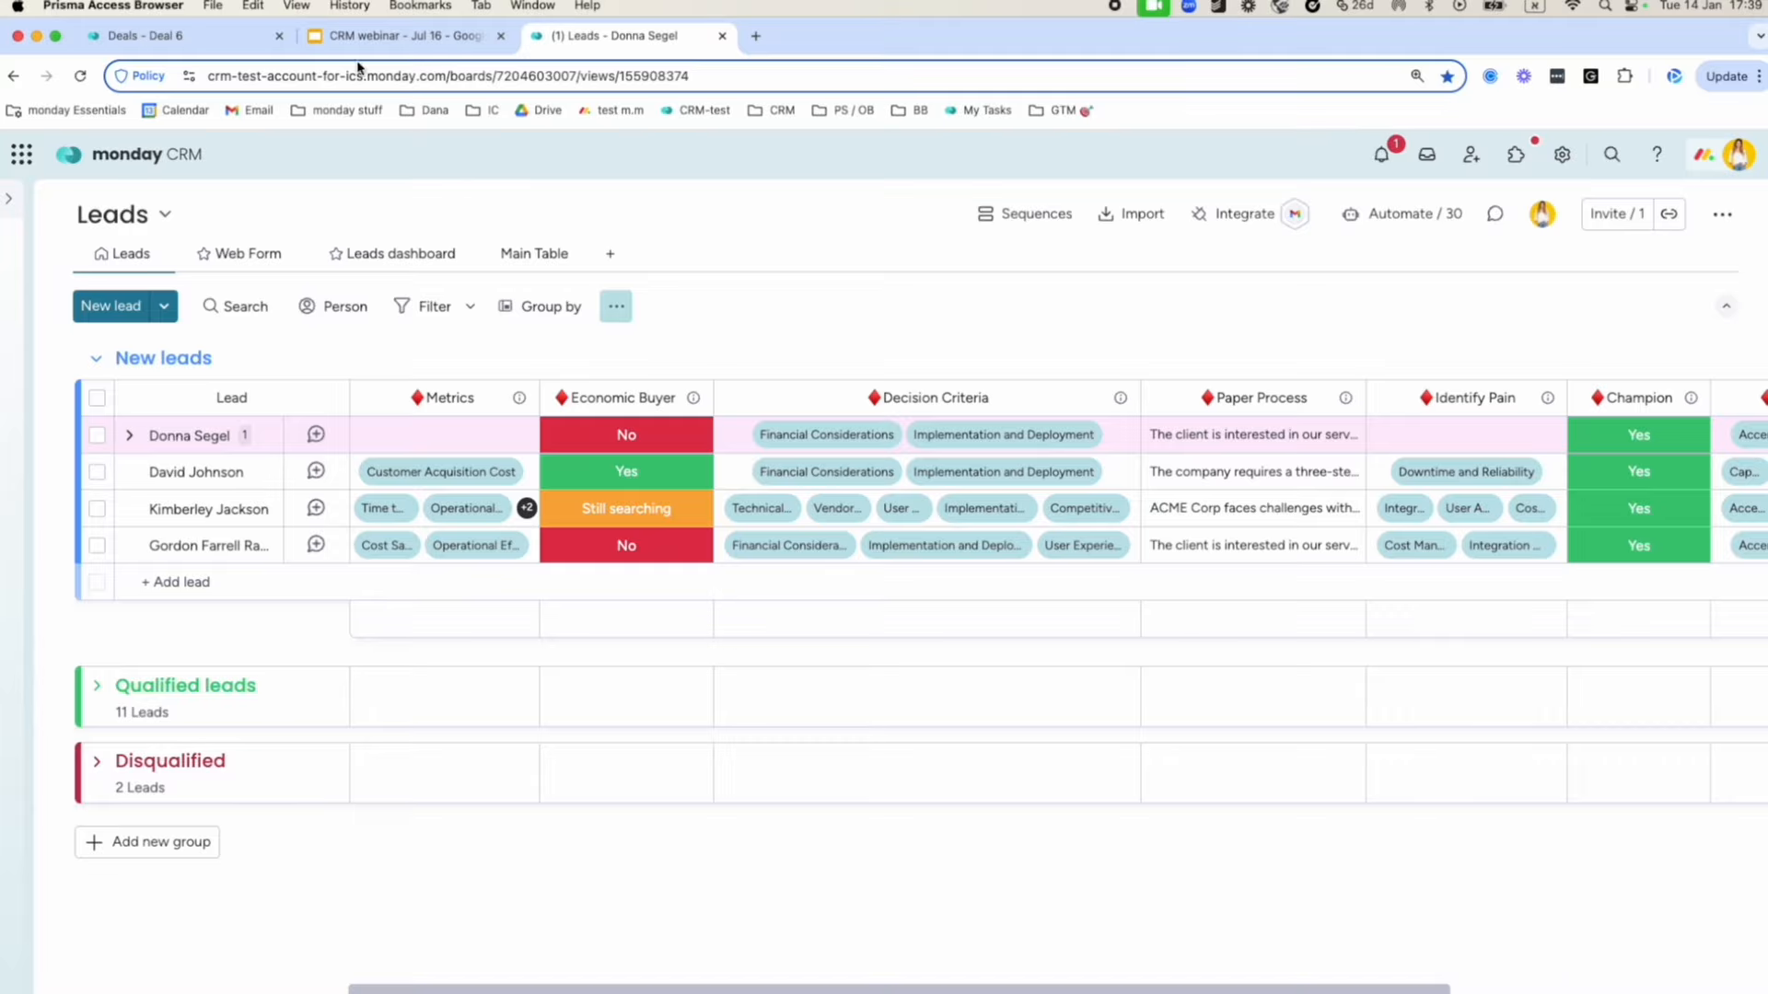
Leave the Deals board automation and go to the Sequences page from the sidebar.
{"action": "left_click", "coordinate": [218, 43]}
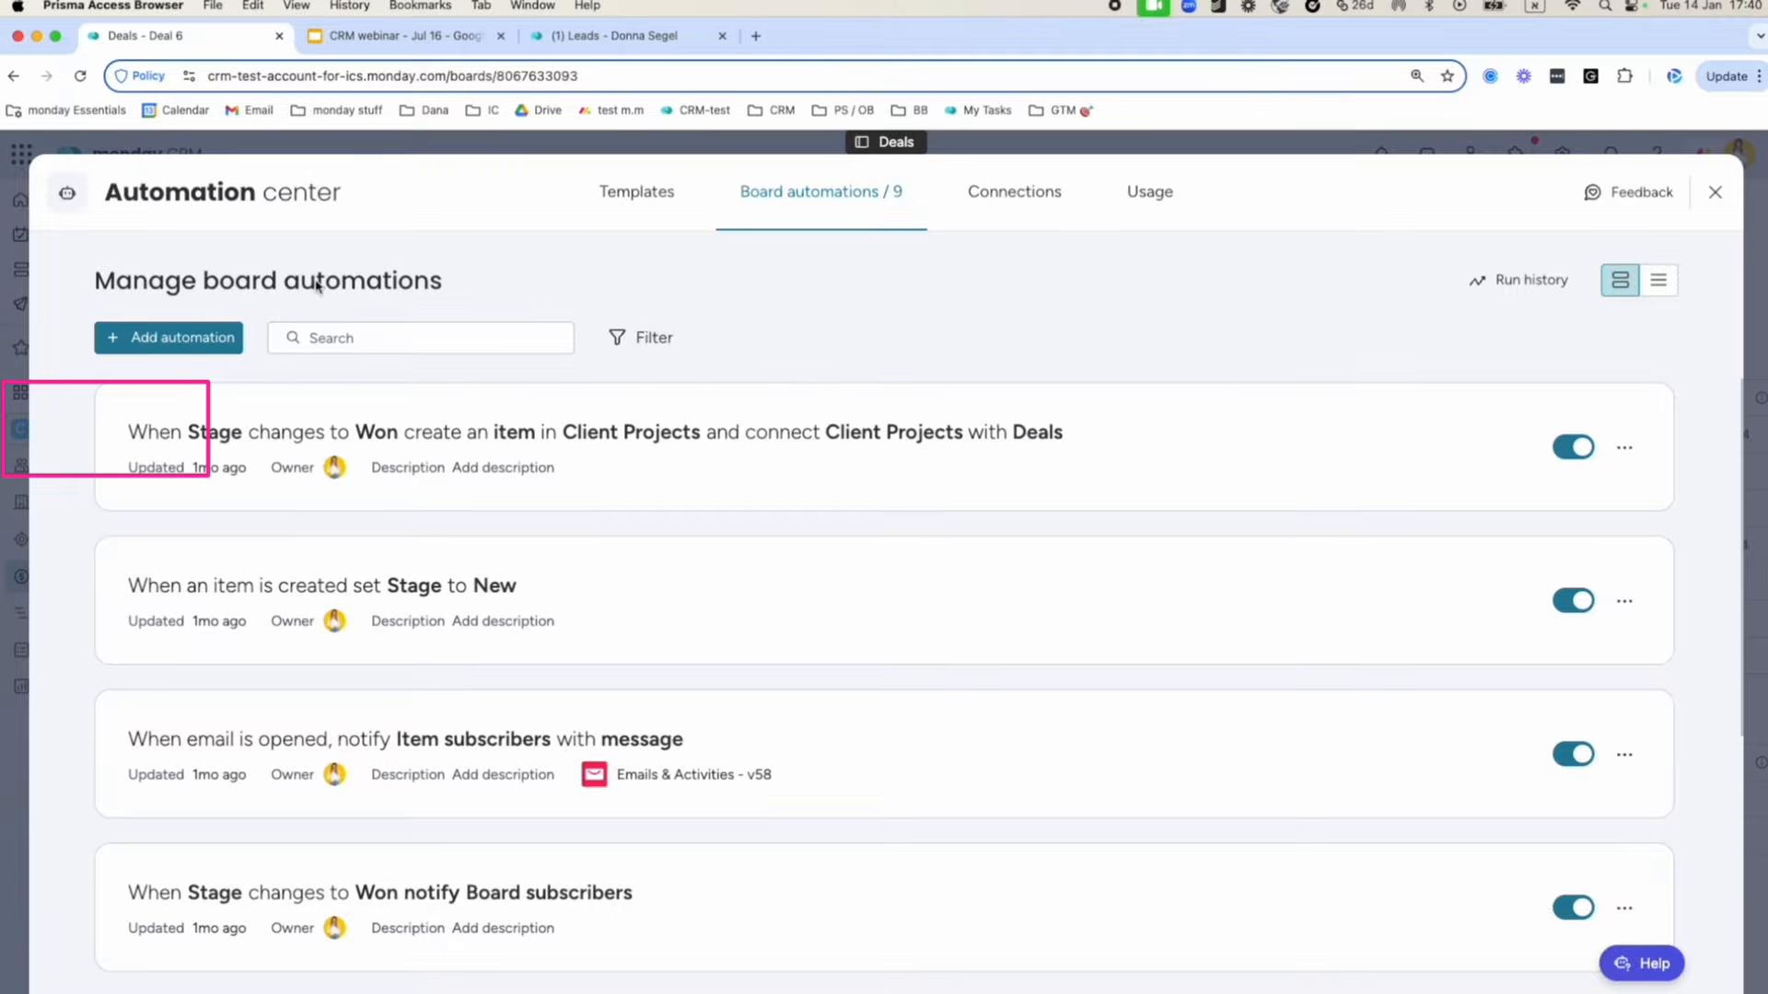
{"action": "left_click", "coordinate": [221, 335]}
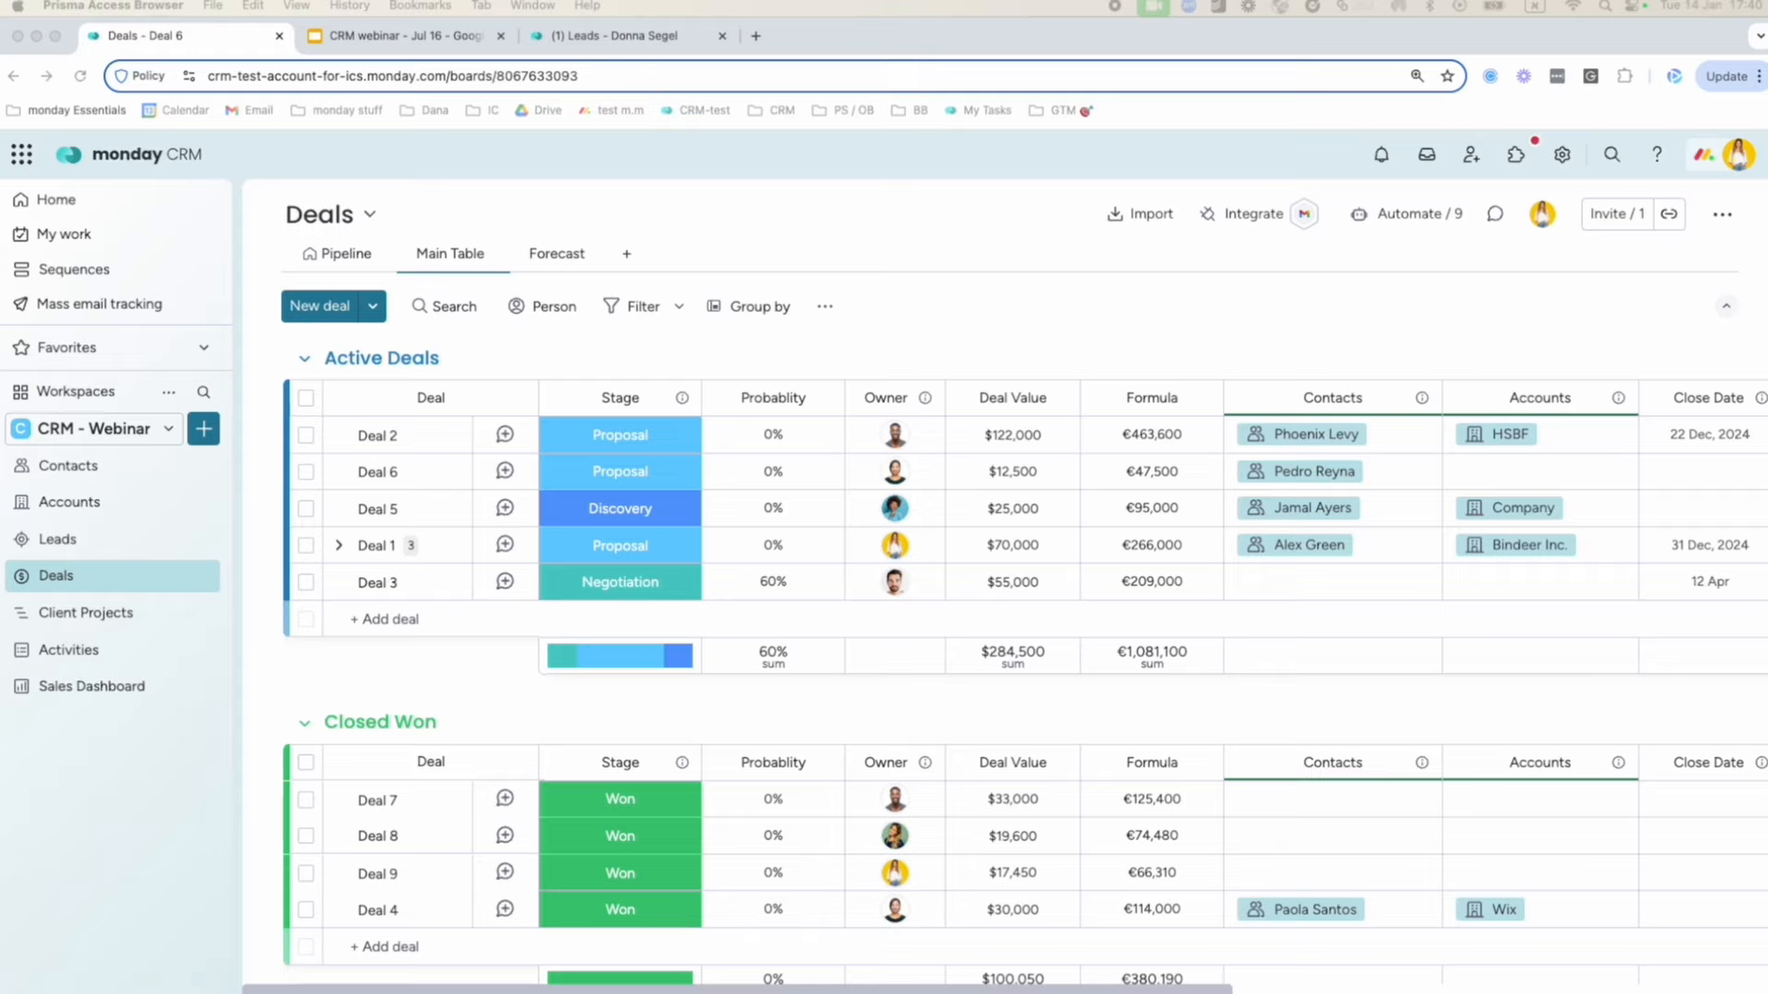
{"action": "left_click", "coordinate": [1149, 289]}
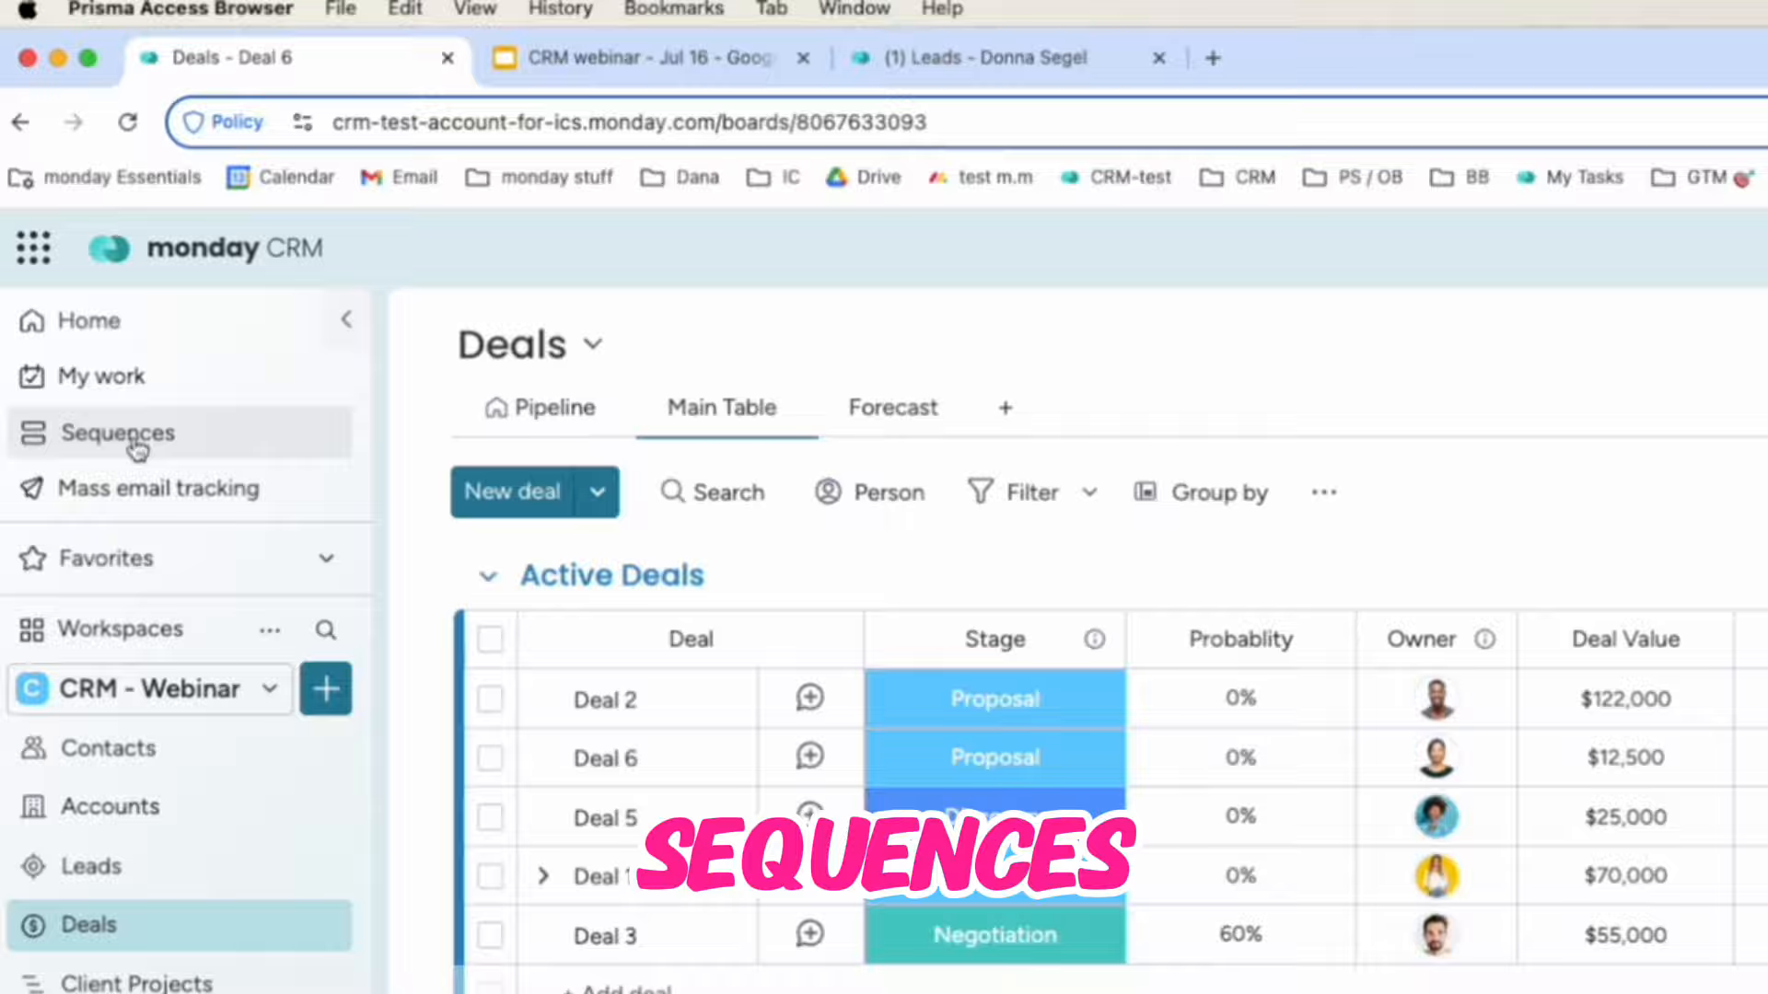
{"action": "left_click", "coordinate": [66, 278]}
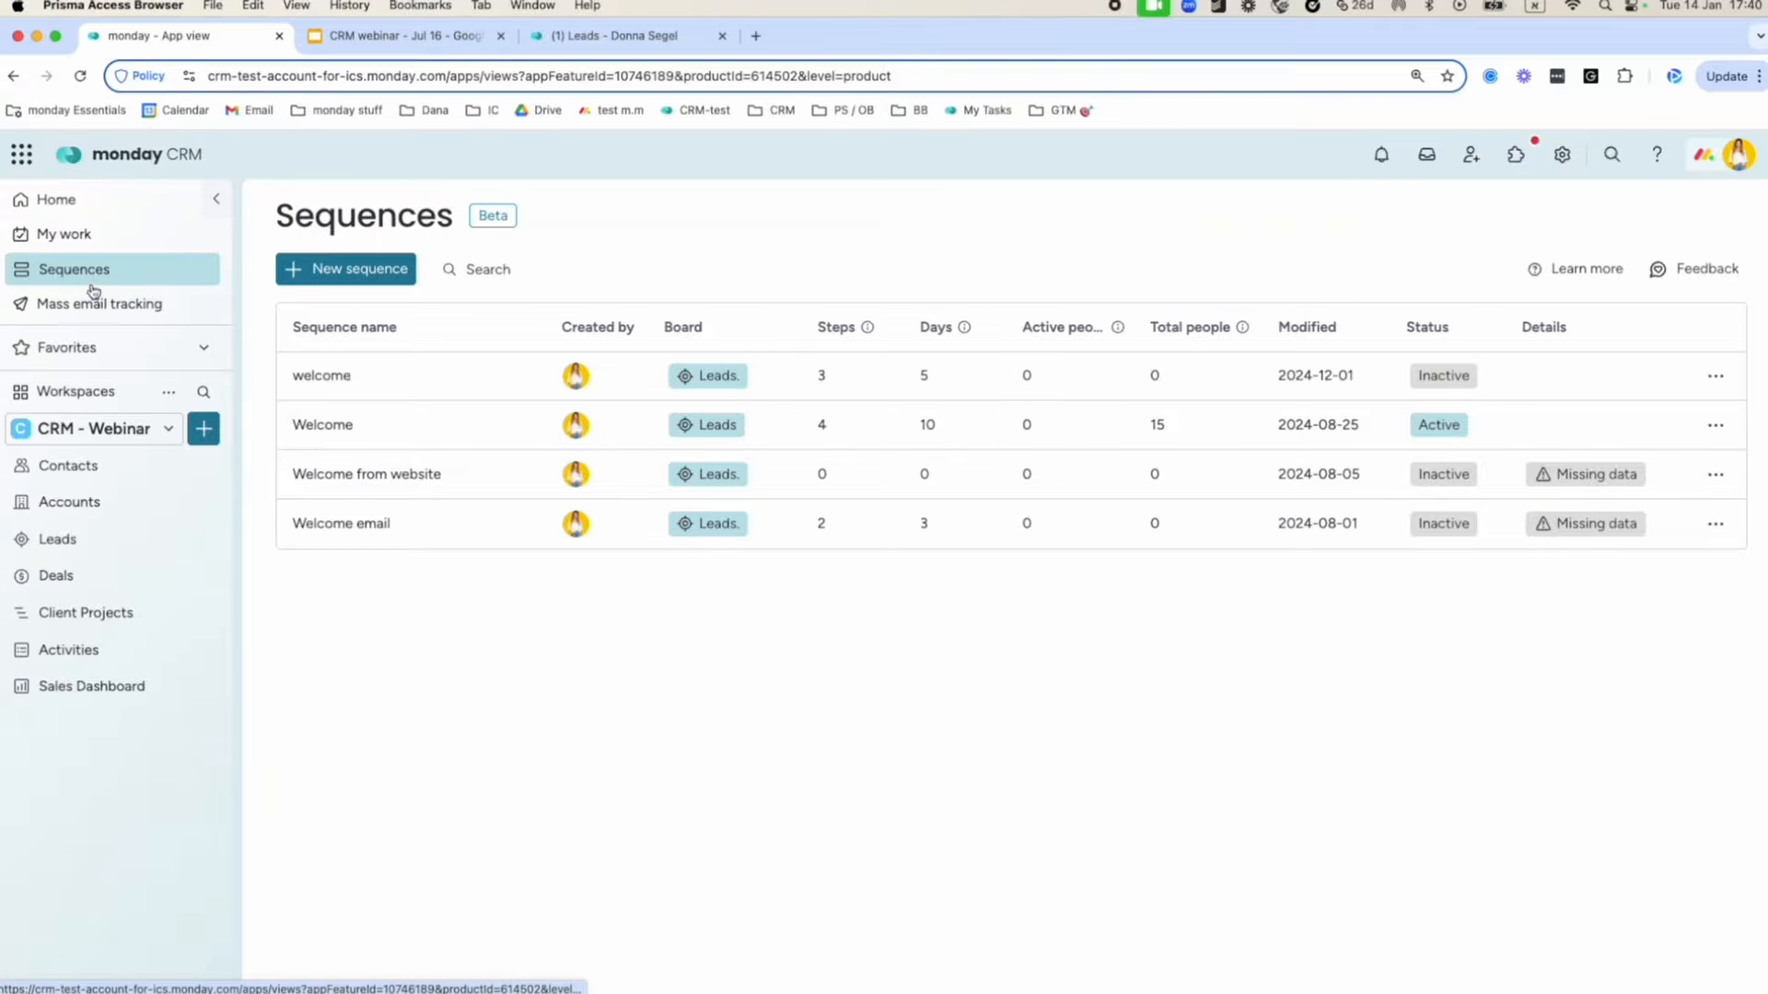
Create a sequence named 'Outbound emails' connected to the Leads board.
{"action": "left_click", "coordinate": [376, 270]}
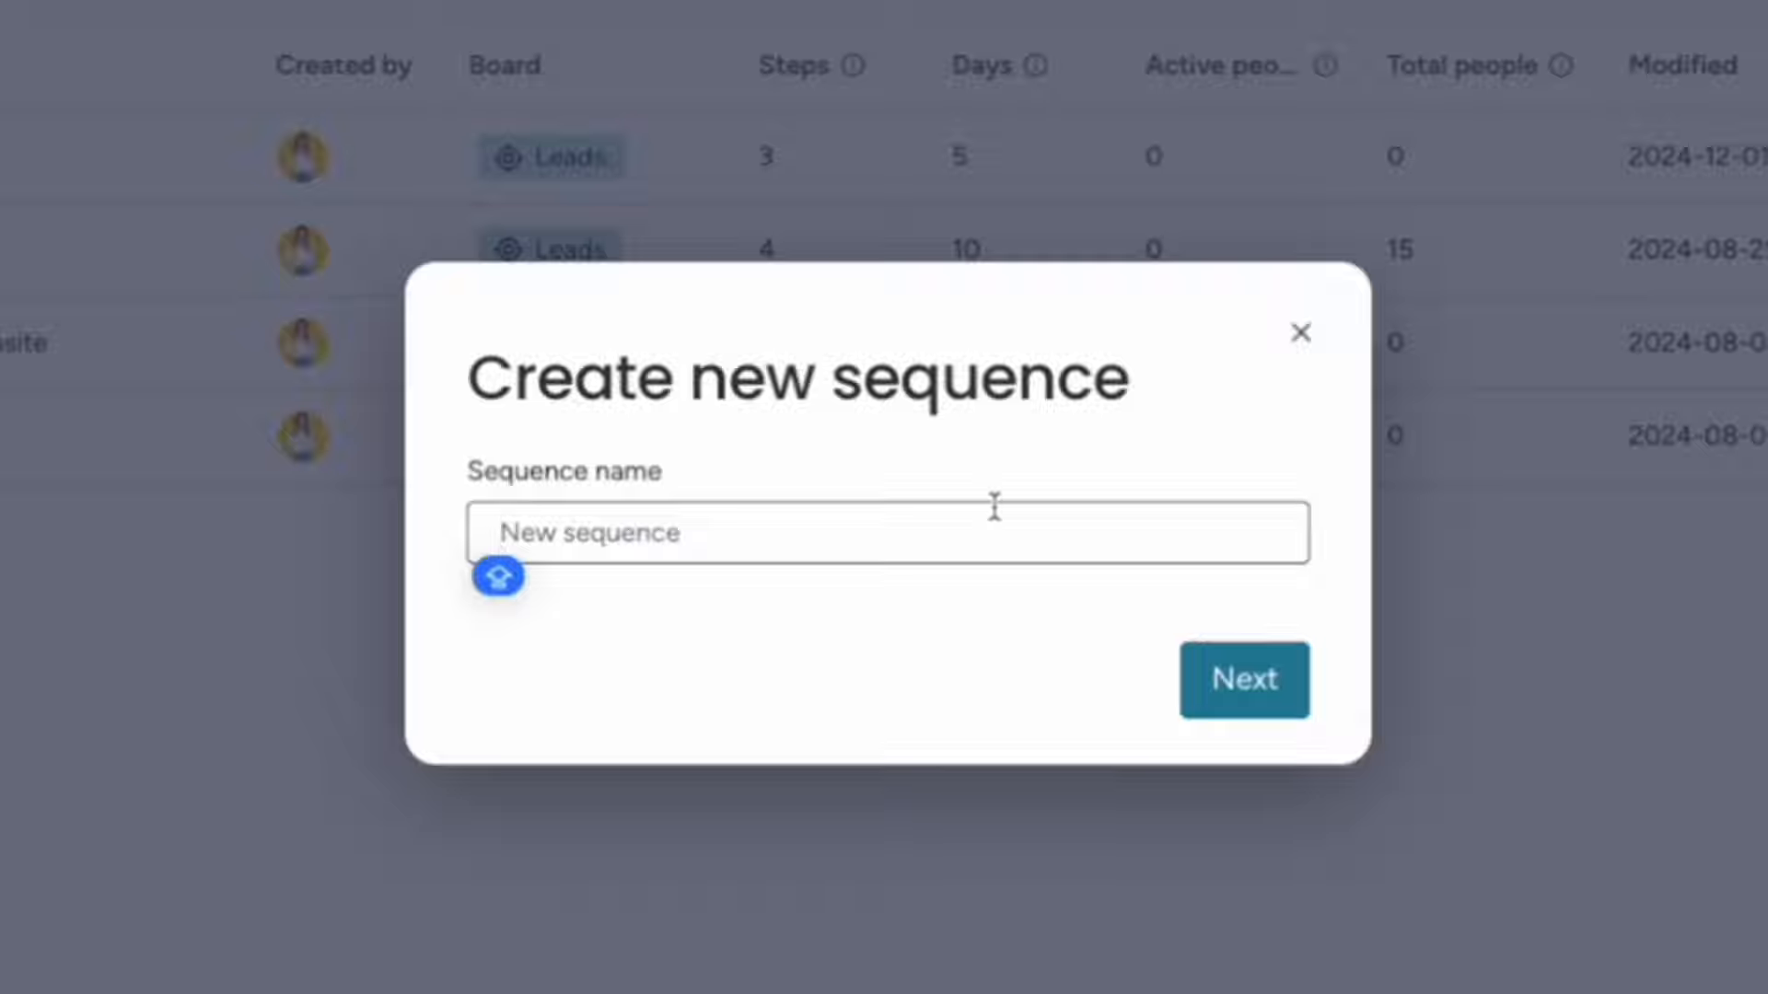
{"action": "type", "text": "Outbound"}
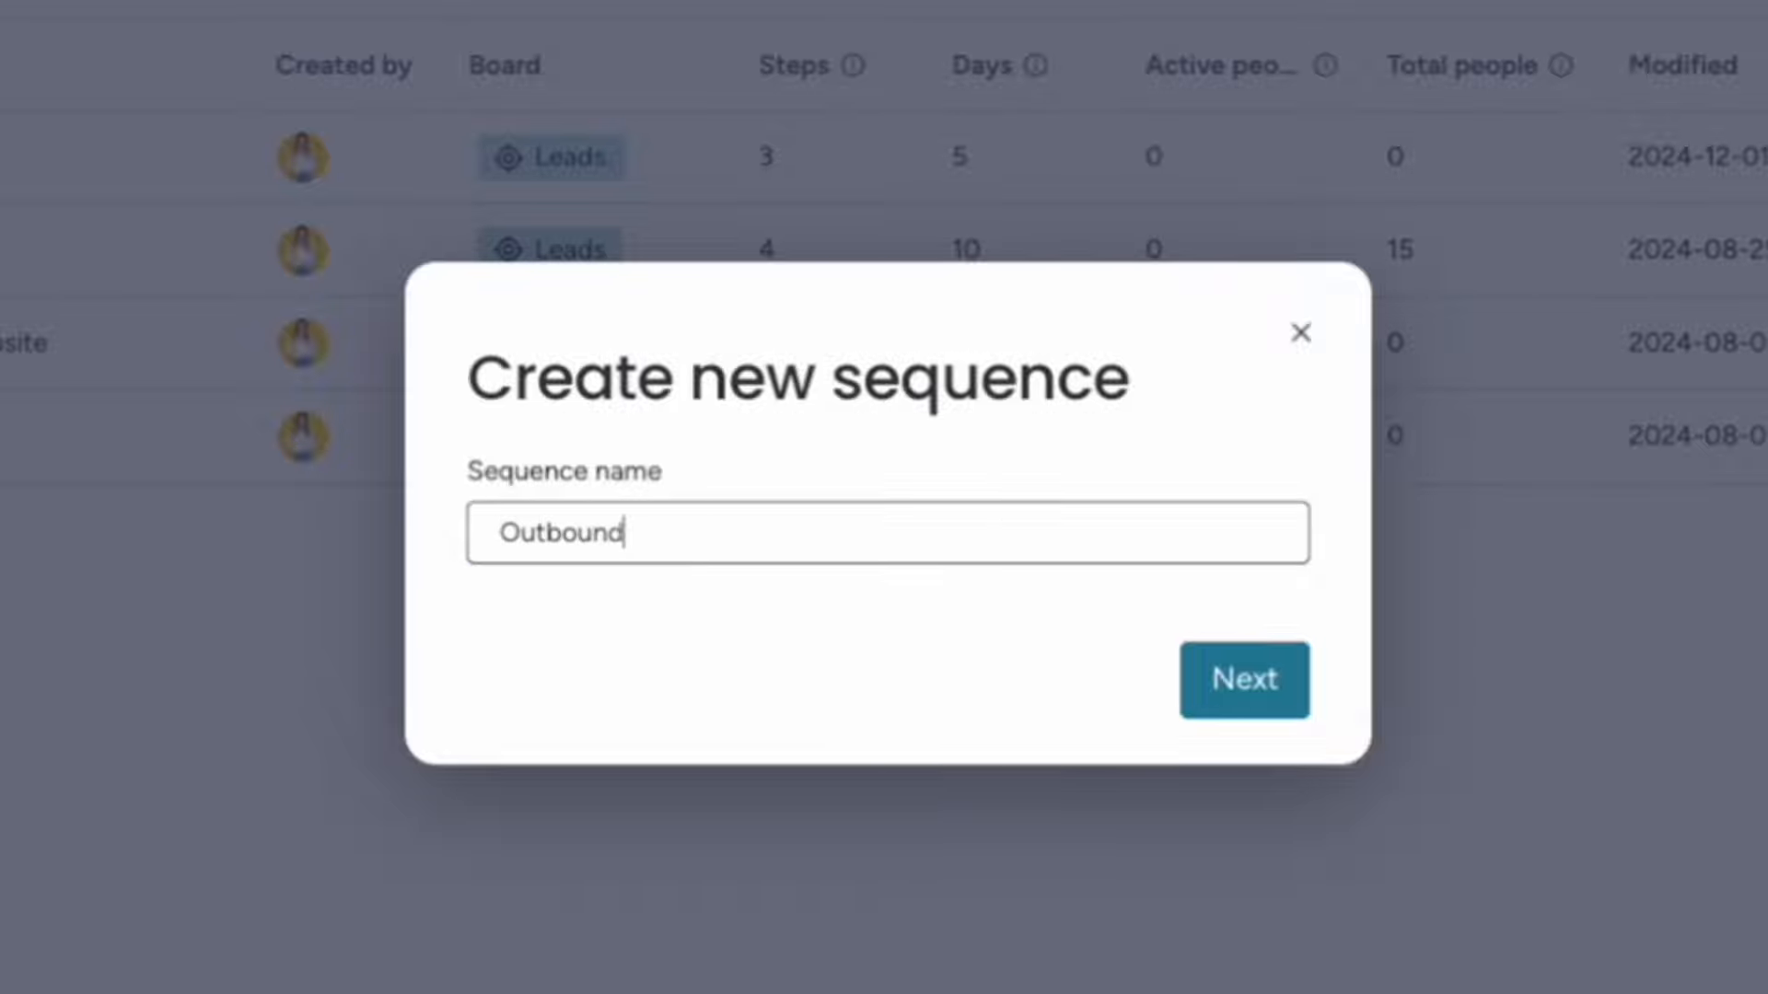
{"action": "type", "text": " emails"}
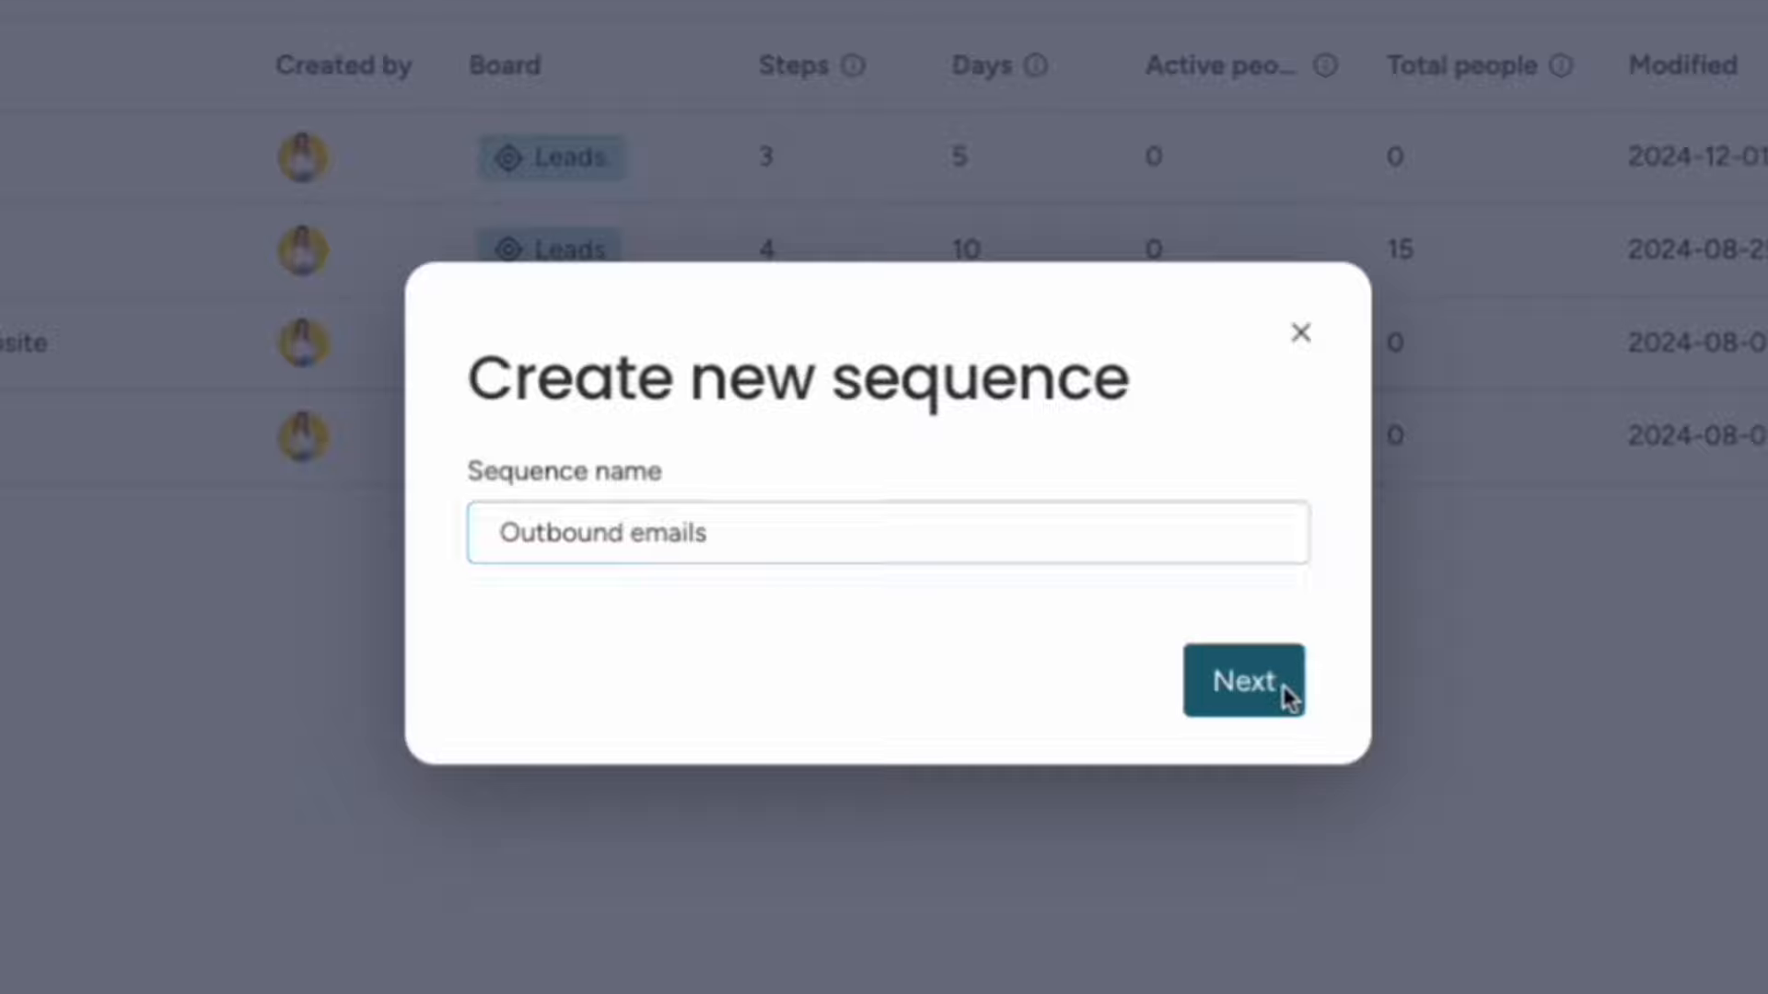
{"action": "left_click", "coordinate": [1283, 695]}
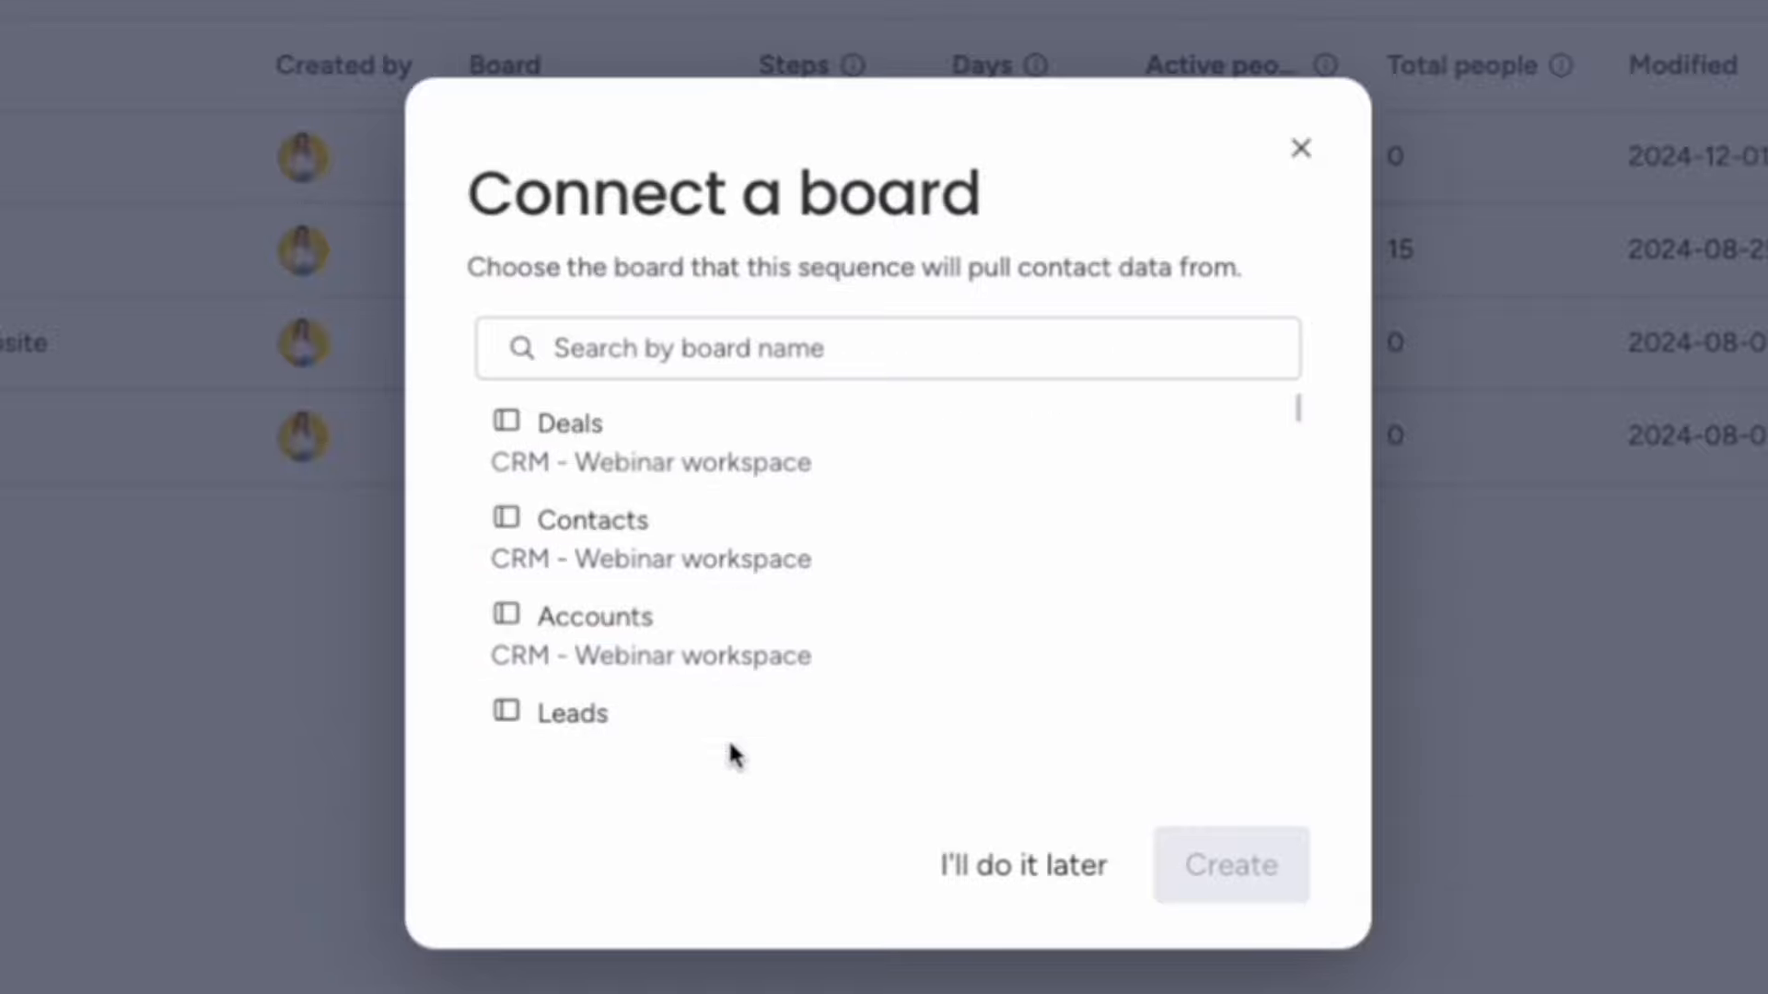
{"action": "scroll", "coordinate": [718, 544], "scroll_direction": "down", "scroll_amount": 2}
{"action": "scroll", "coordinate": [718, 543], "scroll_direction": "up", "scroll_amount": 1}
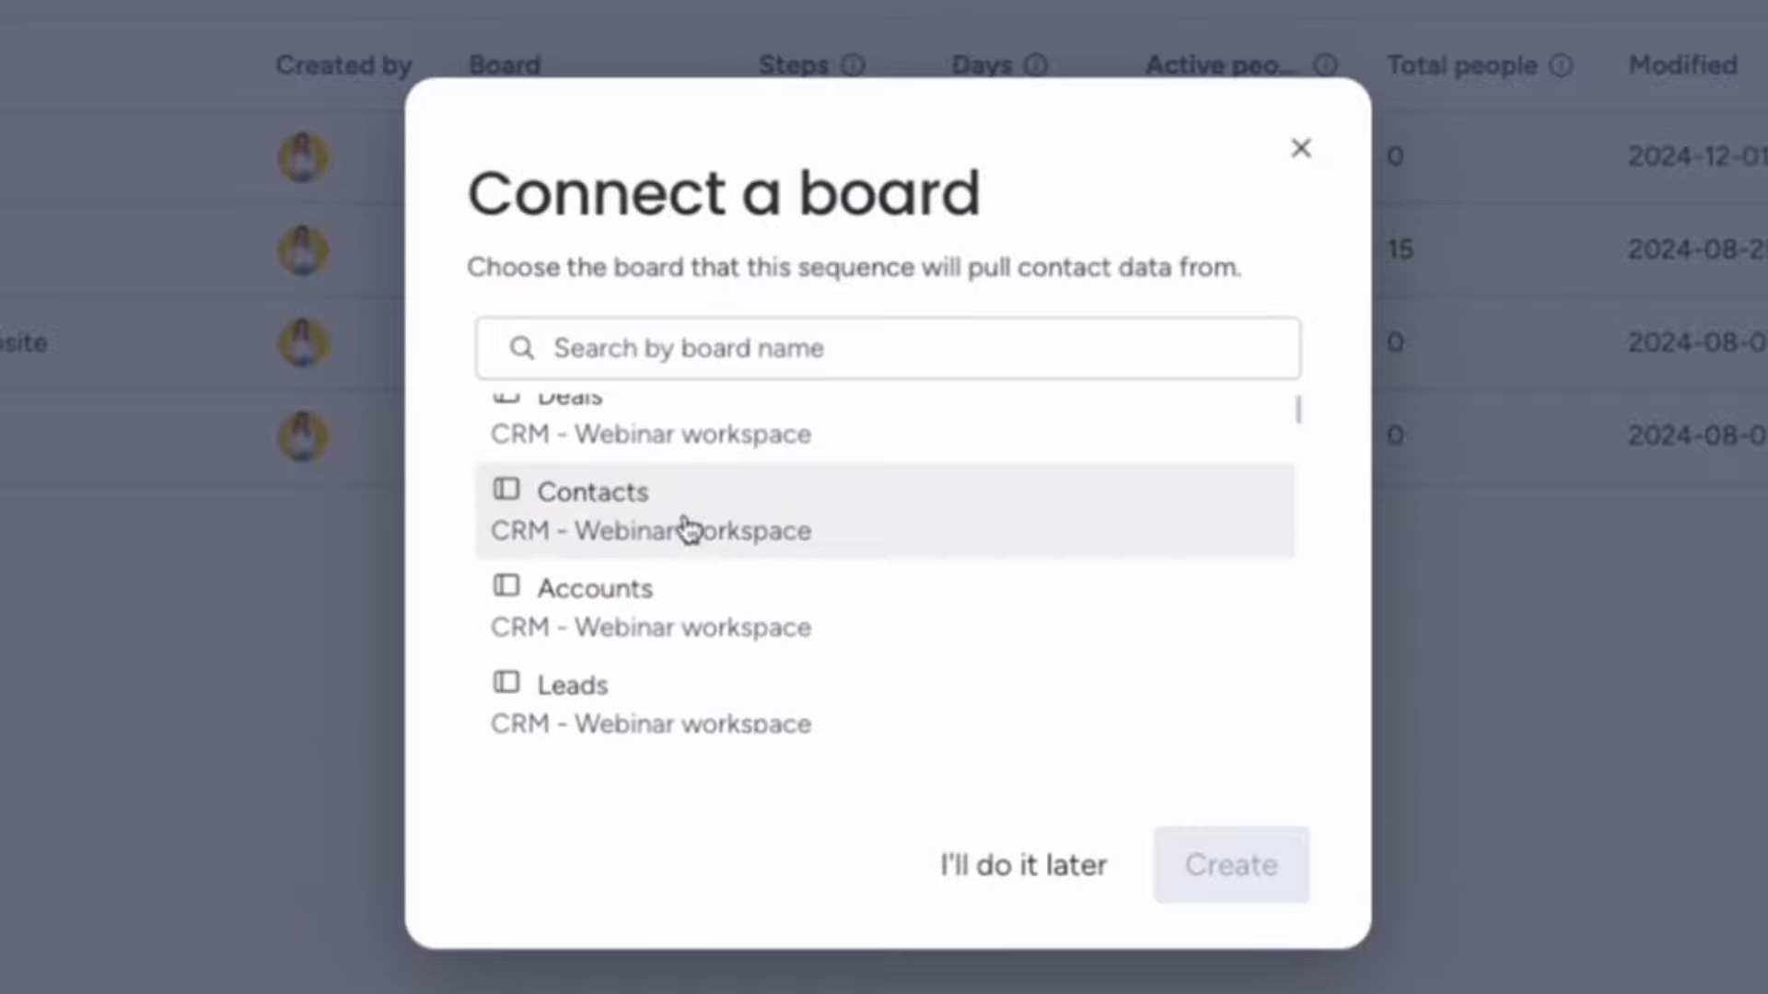
{"action": "scroll", "coordinate": [610, 514], "scroll_direction": "down", "scroll_amount": 1}
{"action": "scroll", "coordinate": [612, 525], "scroll_direction": "down", "scroll_amount": 1}
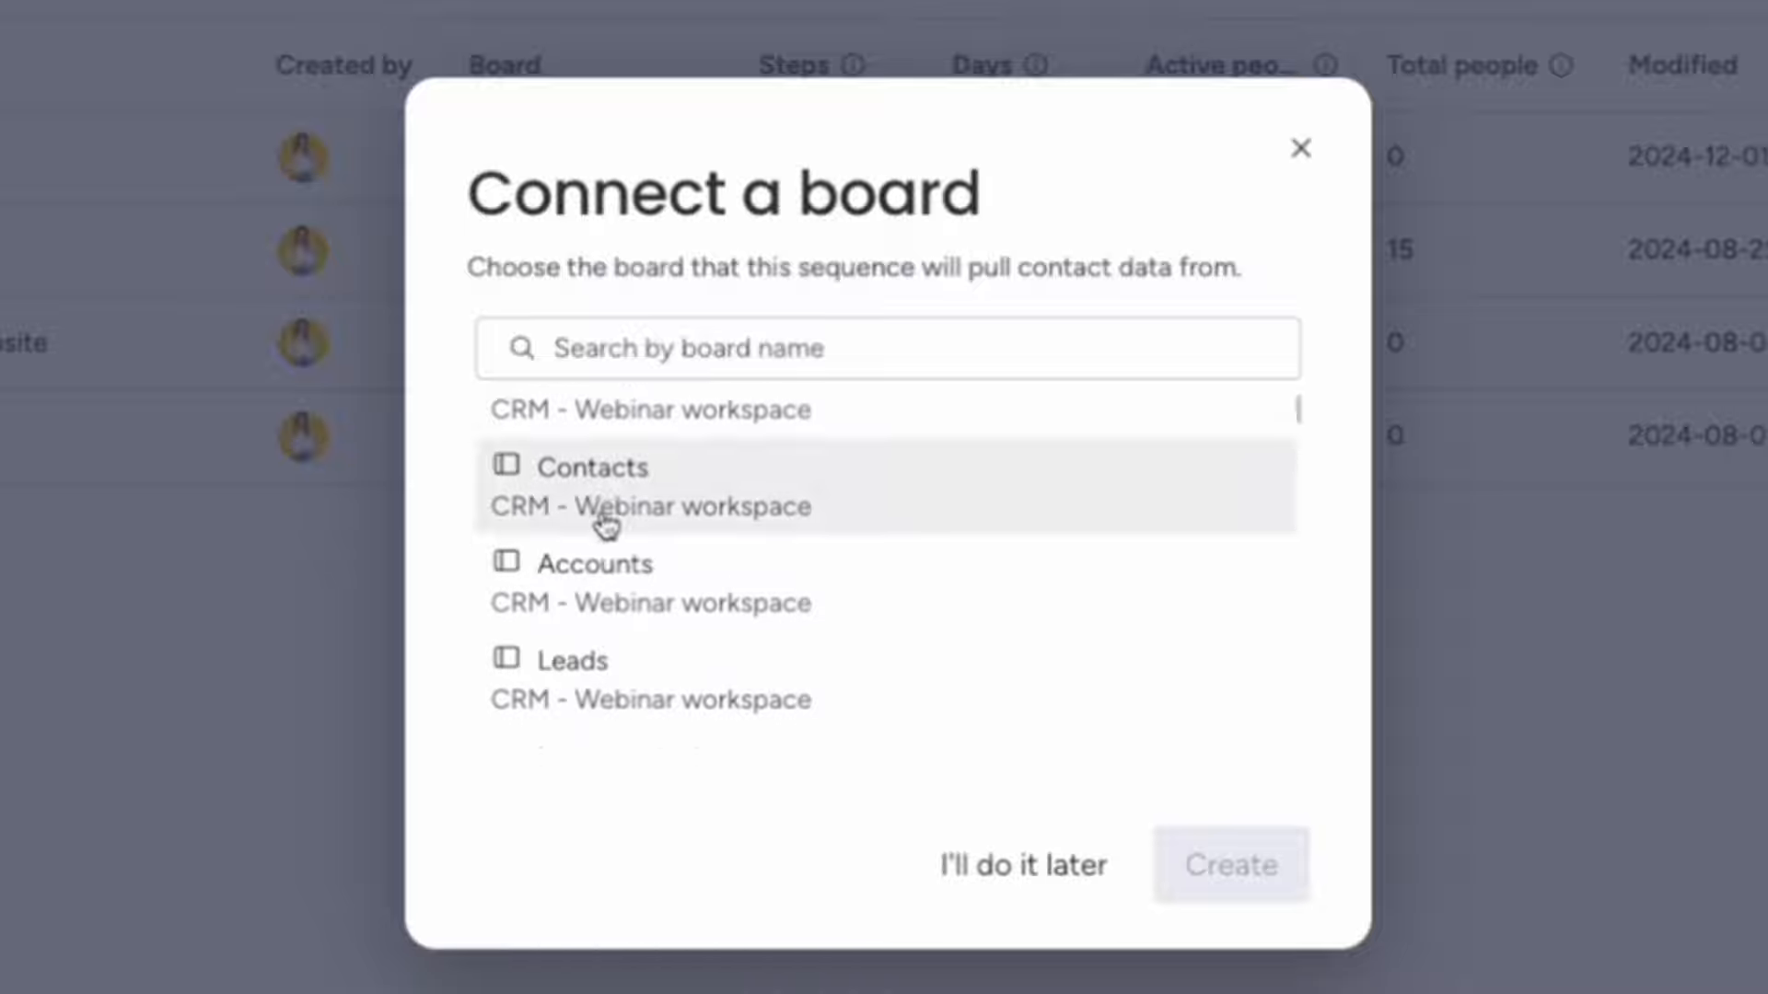
{"action": "scroll", "coordinate": [790, 542], "scroll_direction": "up", "scroll_amount": 2}
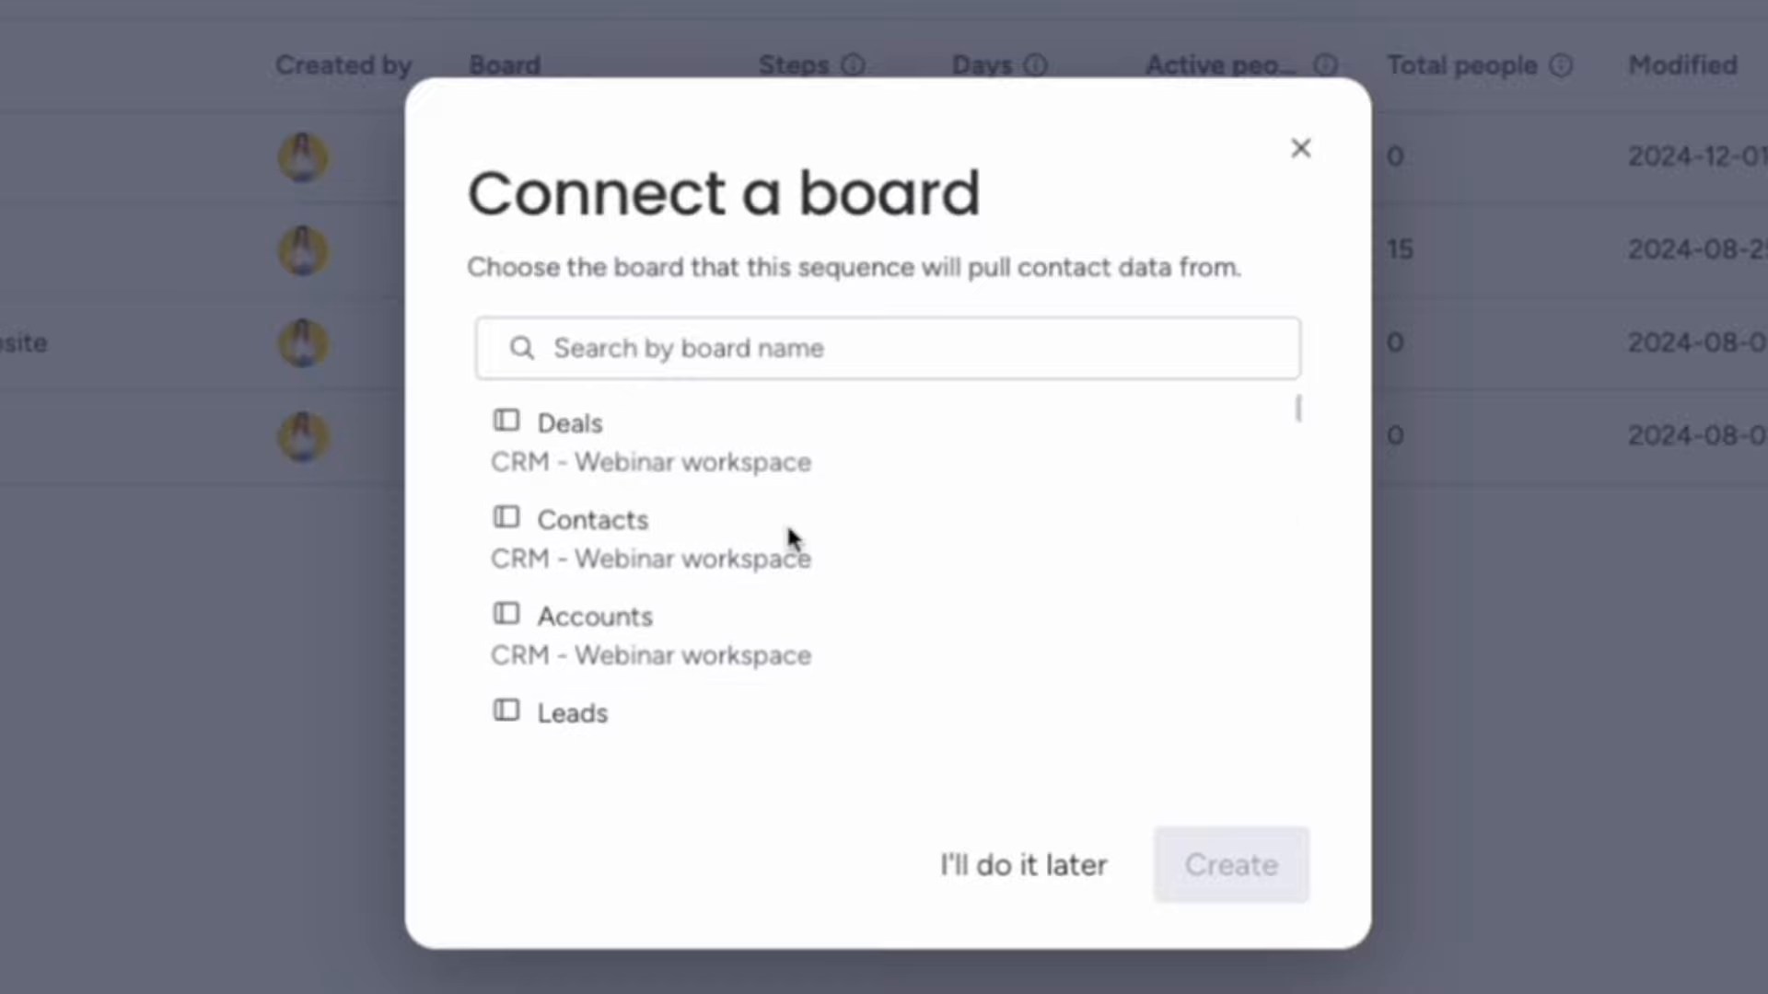
{"action": "scroll", "coordinate": [789, 541], "scroll_direction": "down", "scroll_amount": 2}
{"action": "left_click", "coordinate": [665, 645]}
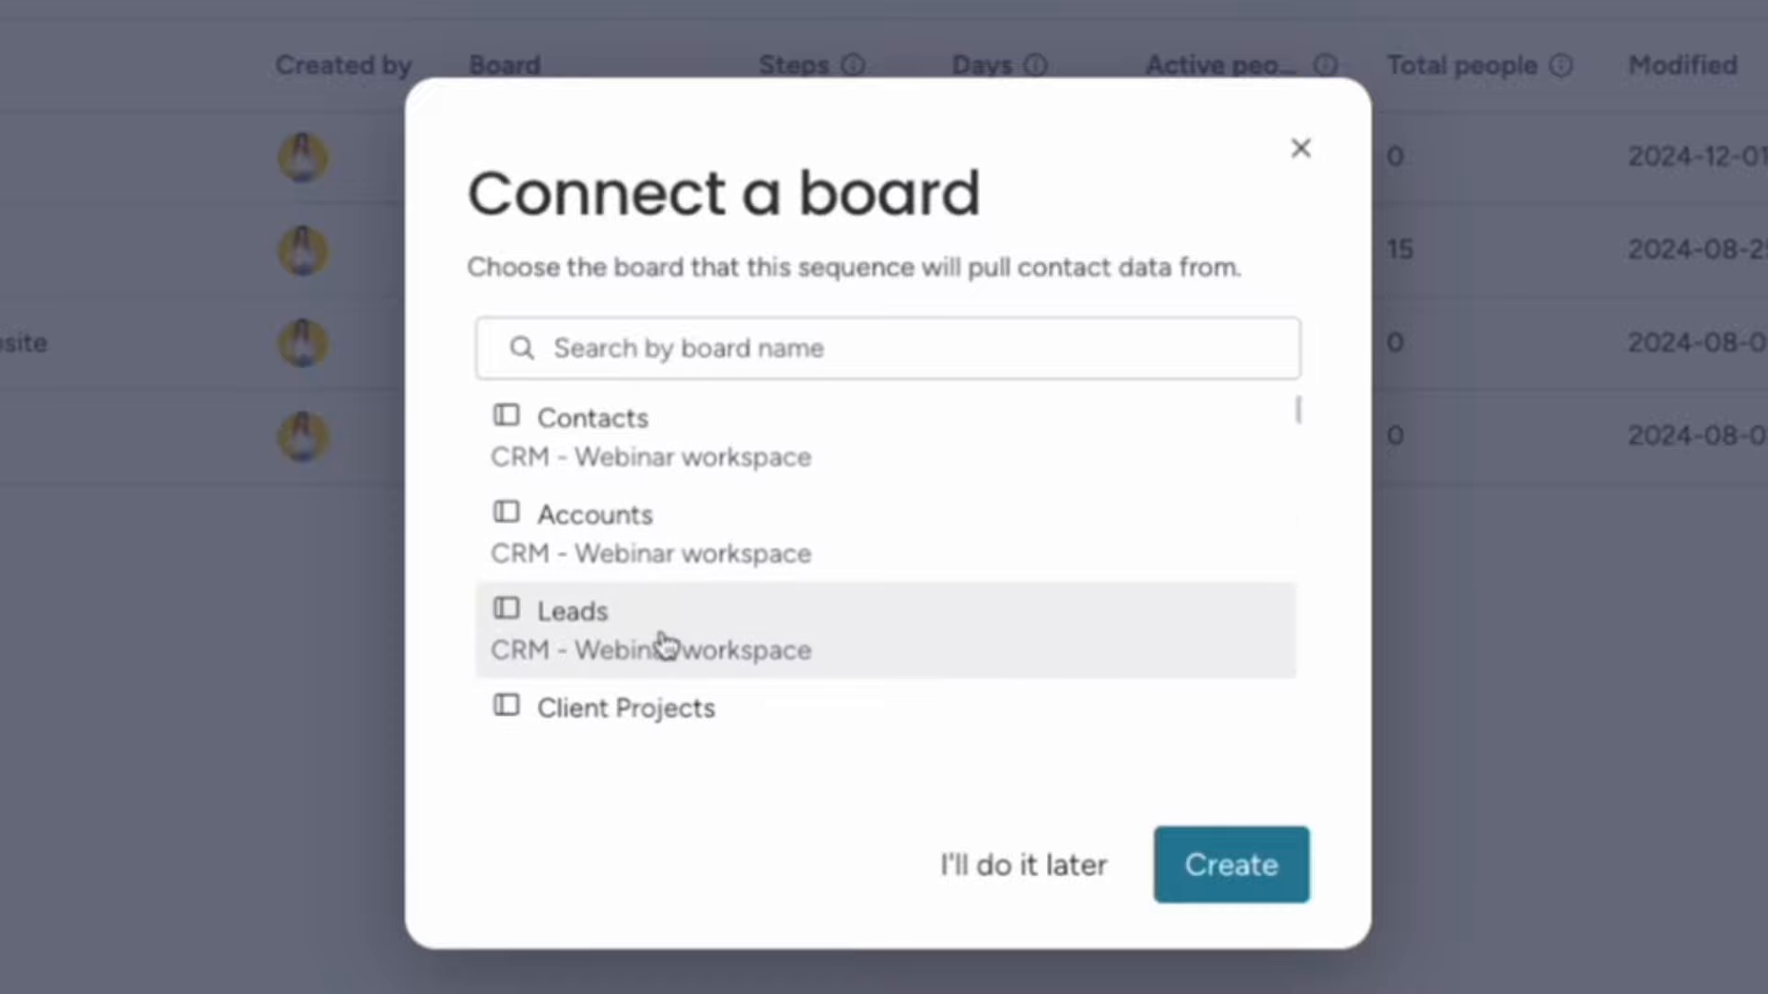
{"action": "left_click", "coordinate": [1224, 897]}
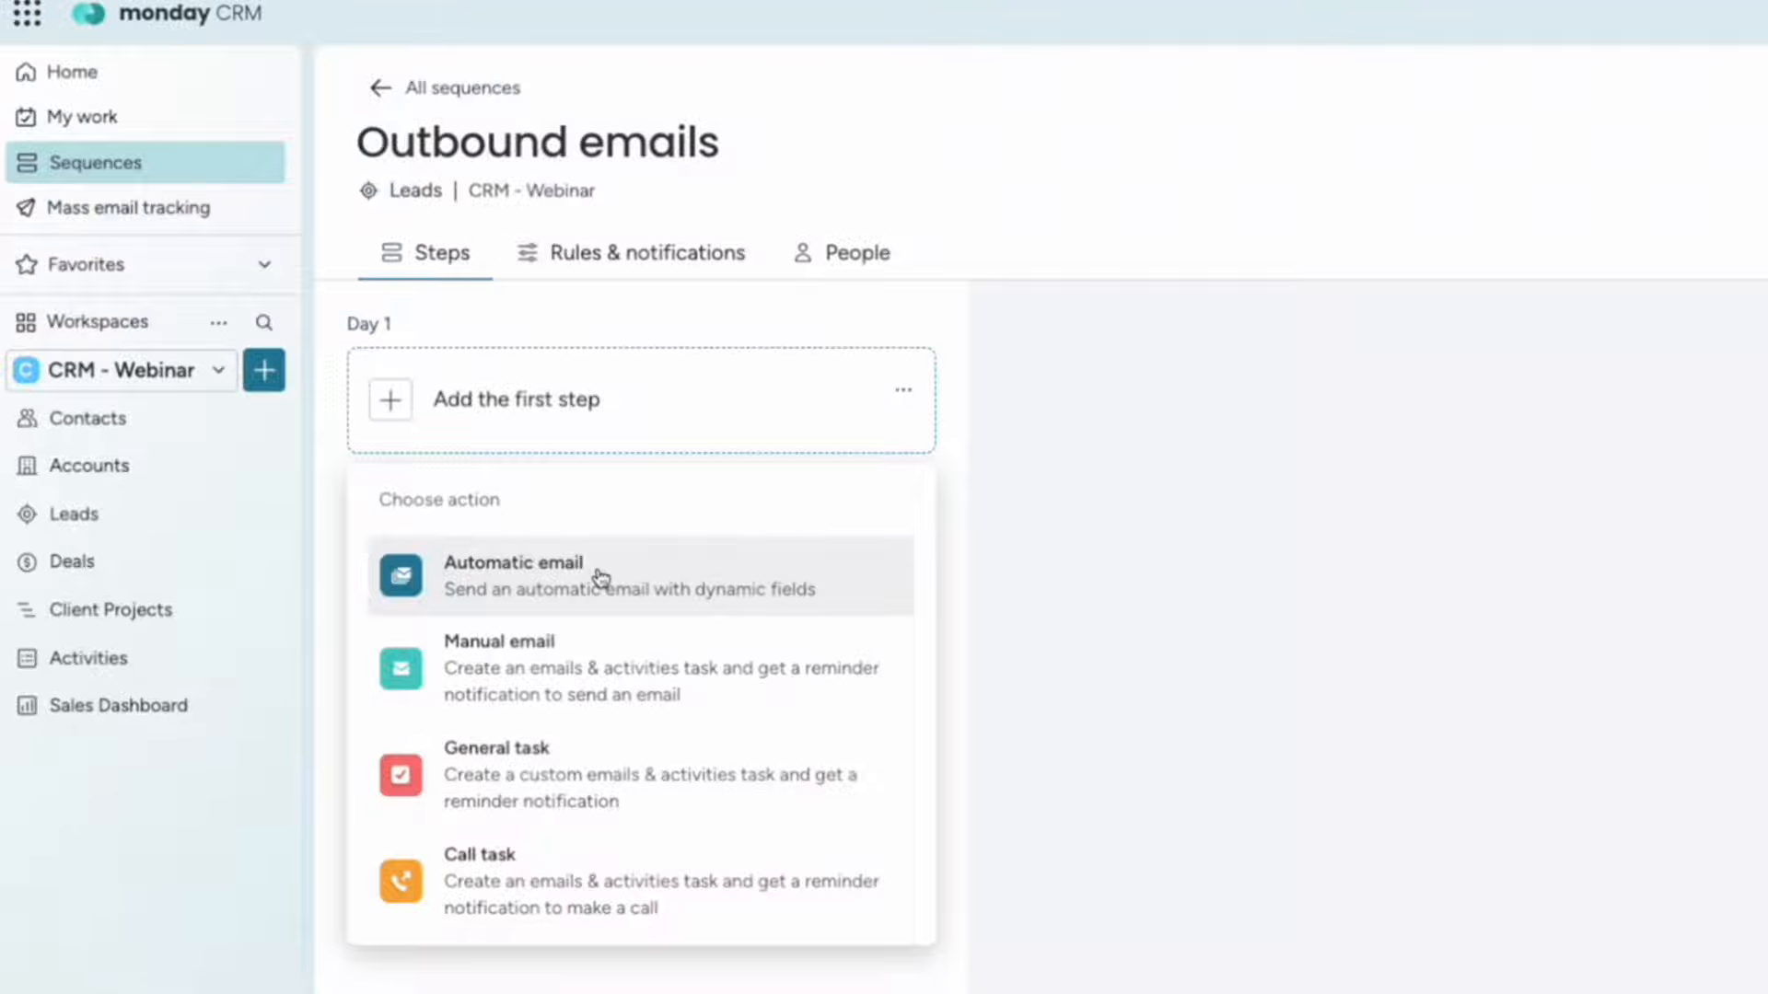
Add a Day 1 automatic email with subject 'rtrt' and body 'trtrtr'.
{"action": "left_click", "coordinate": [594, 577]}
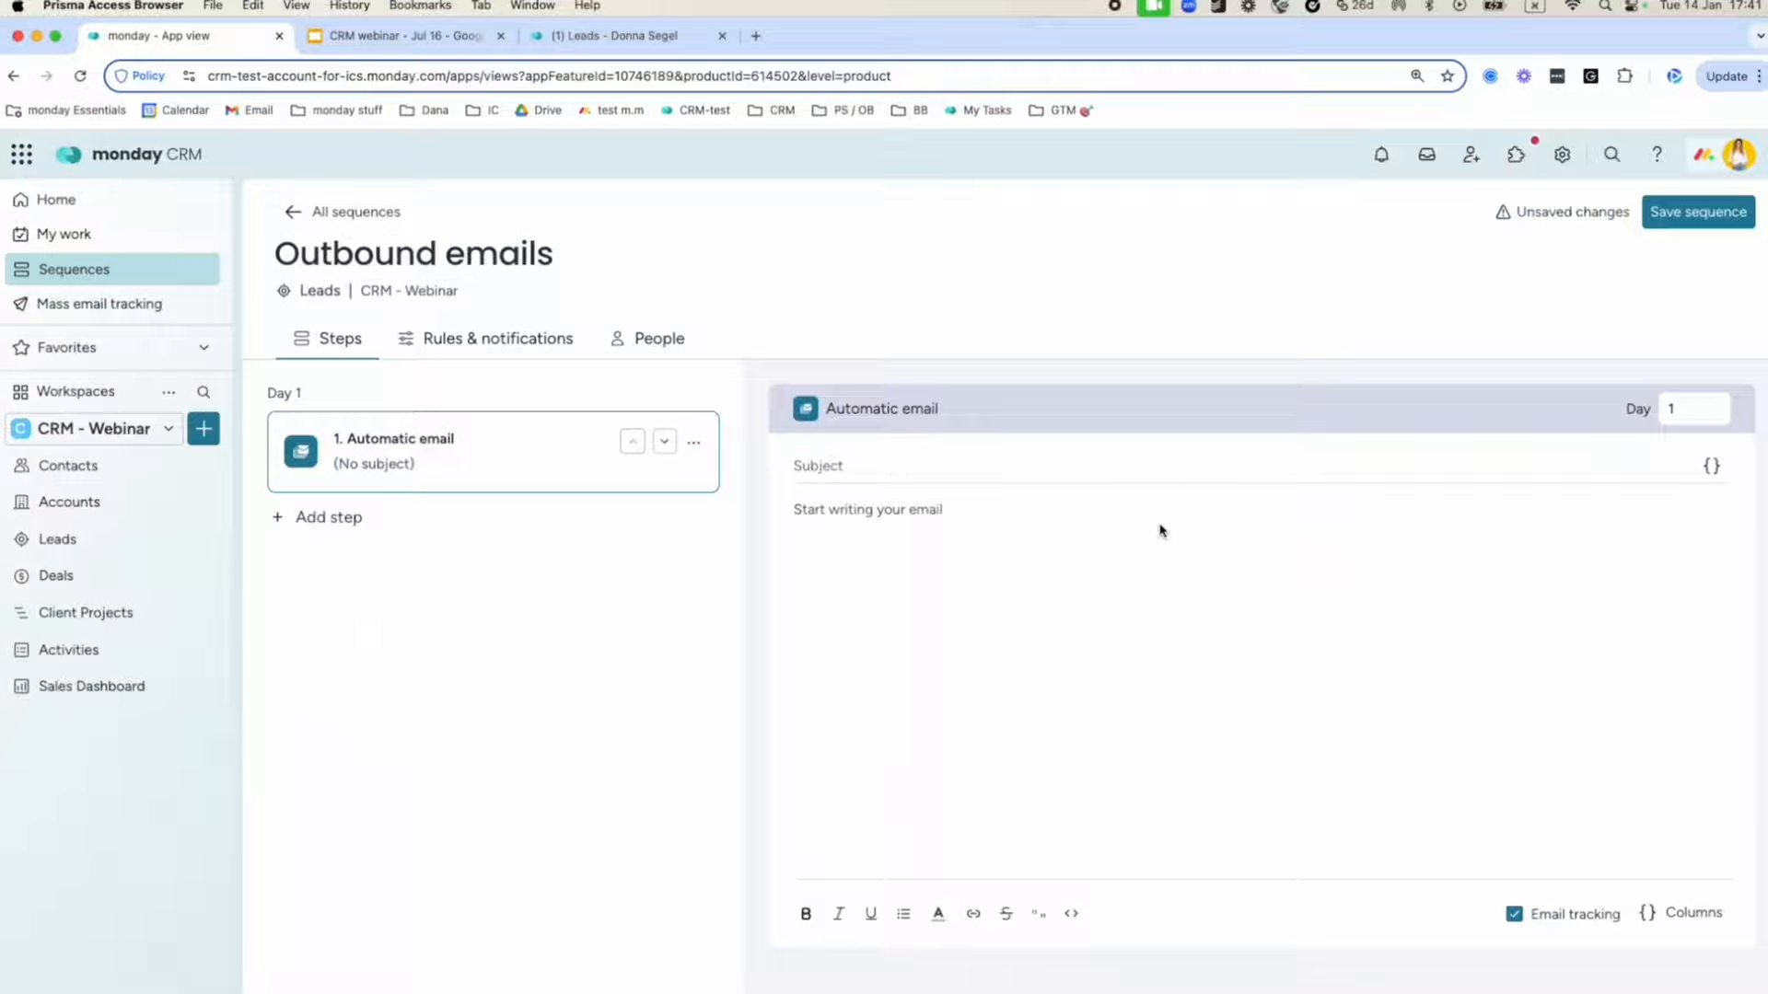
{"action": "left_click", "coordinate": [805, 451]}
{"action": "type", "text": "rtrt"}
{"action": "left_click", "coordinate": [850, 507]}
{"action": "type", "text": "trtrtr"}
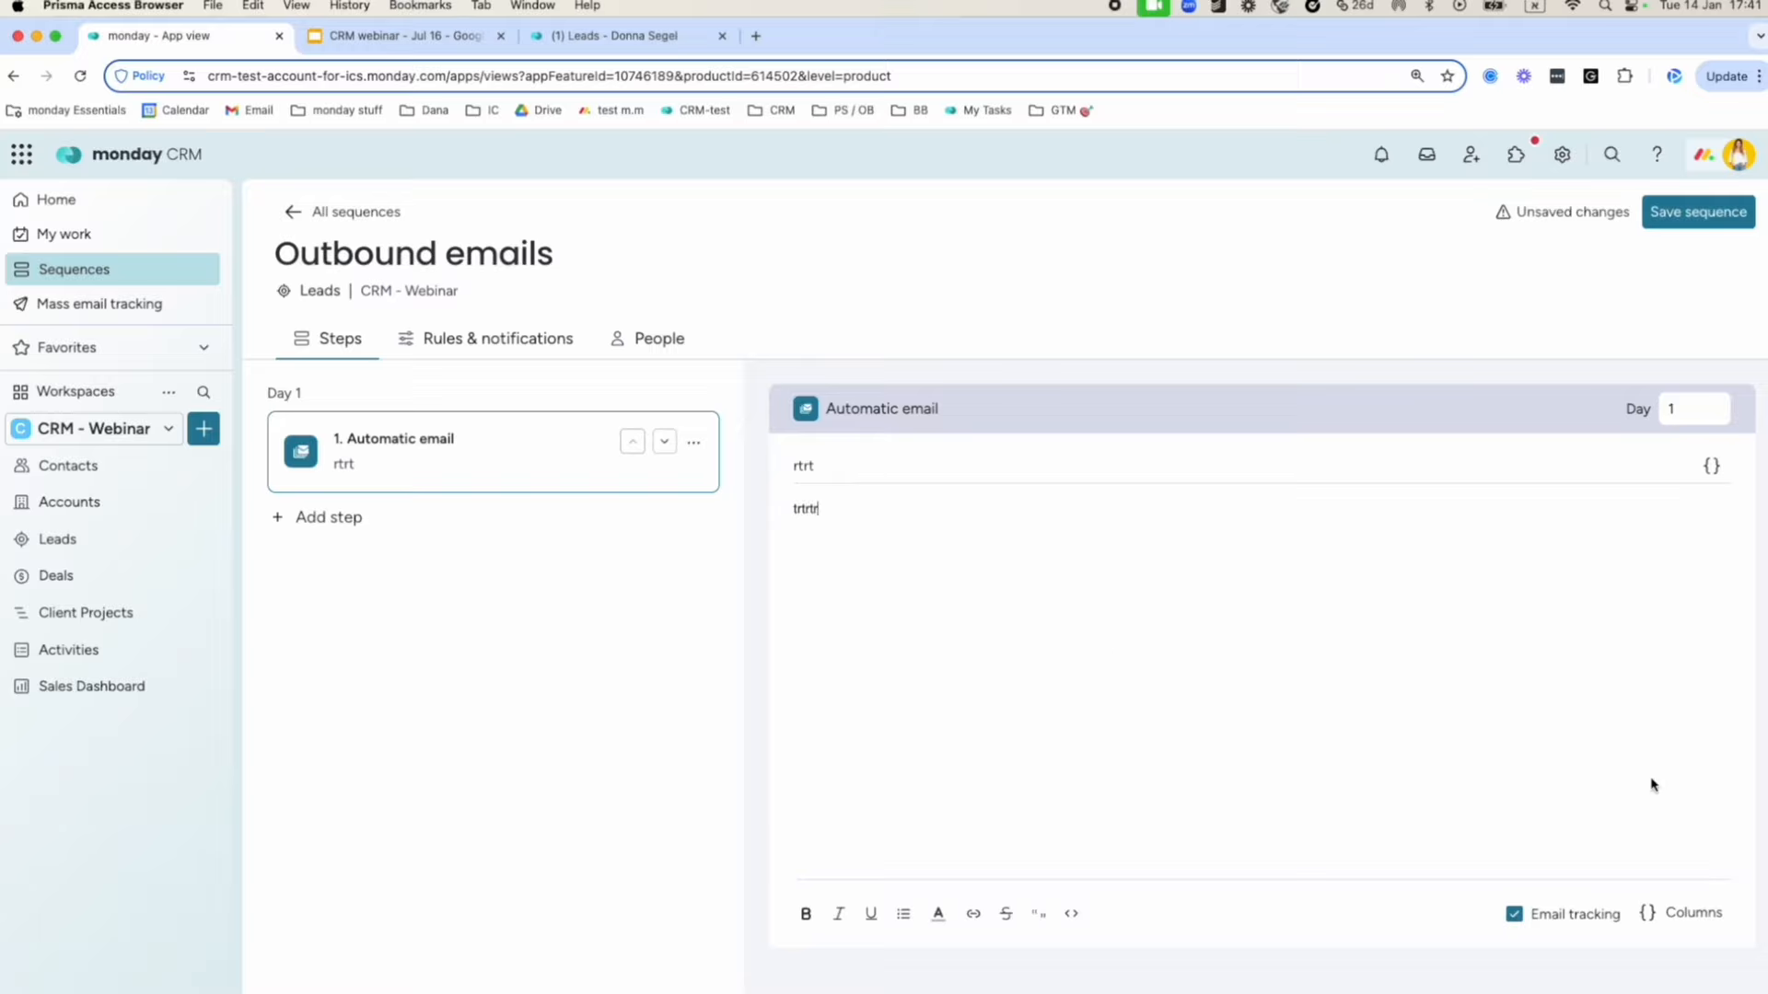
{"action": "left_click", "coordinate": [1685, 913]}
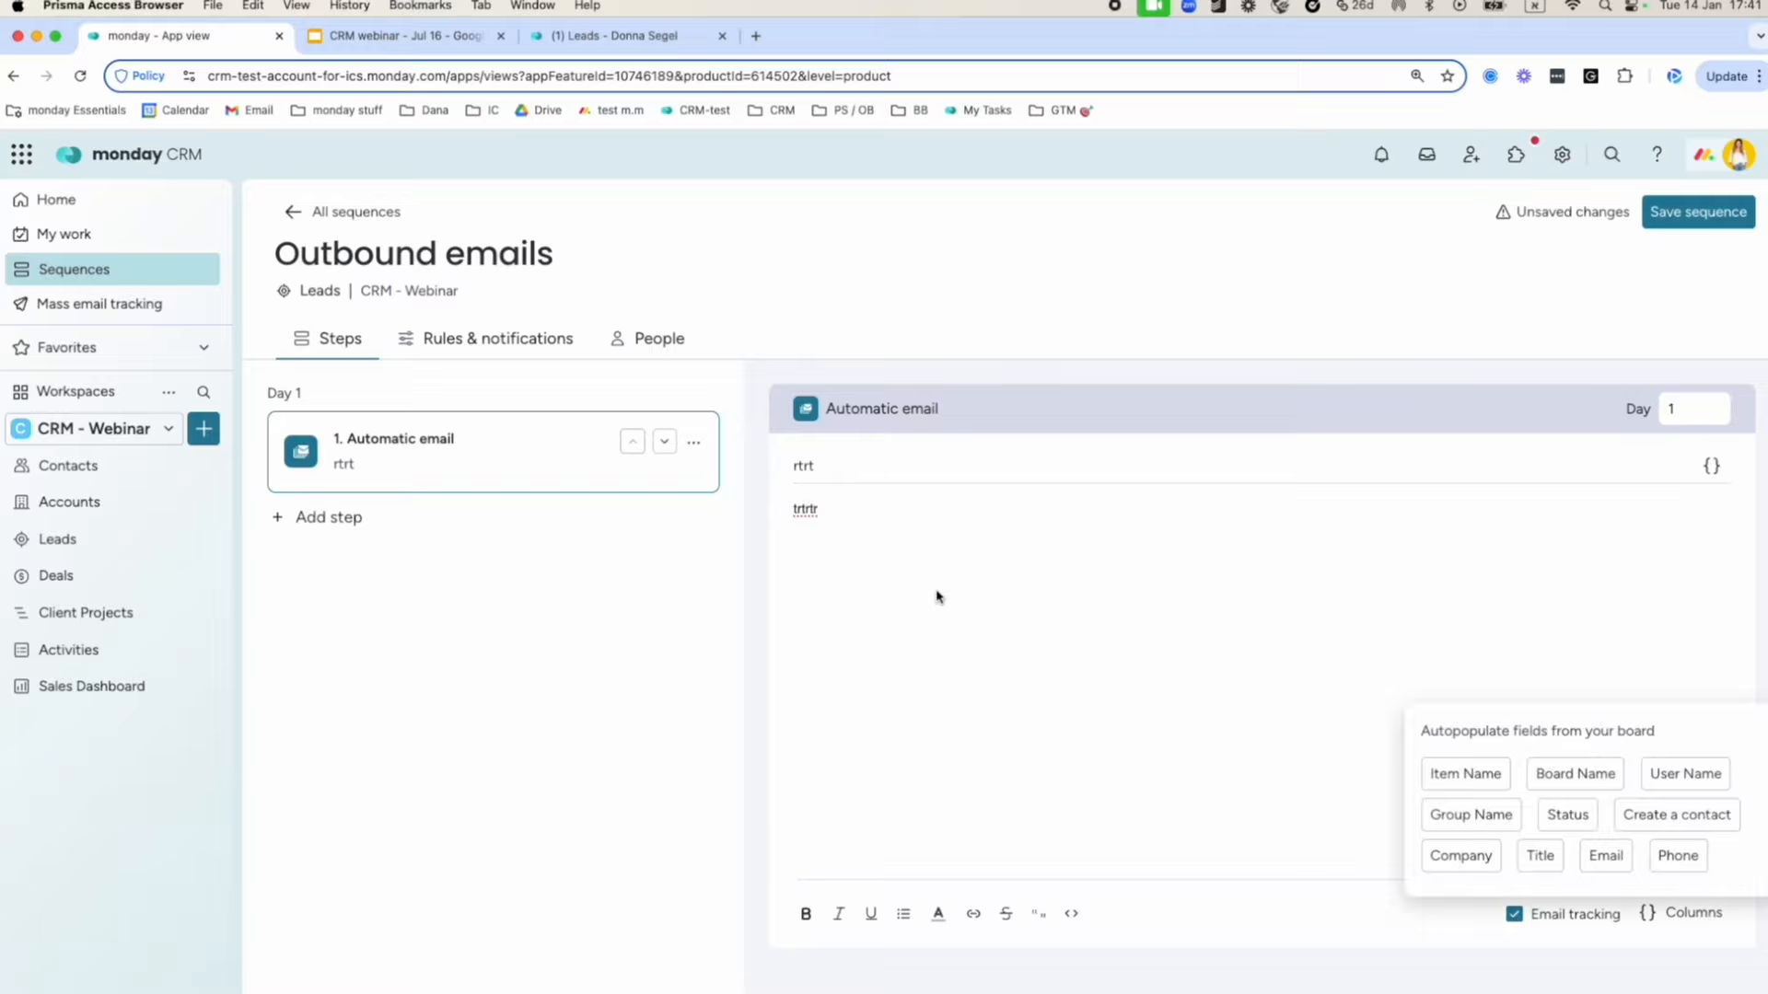
{"action": "left_click", "coordinate": [943, 541]}
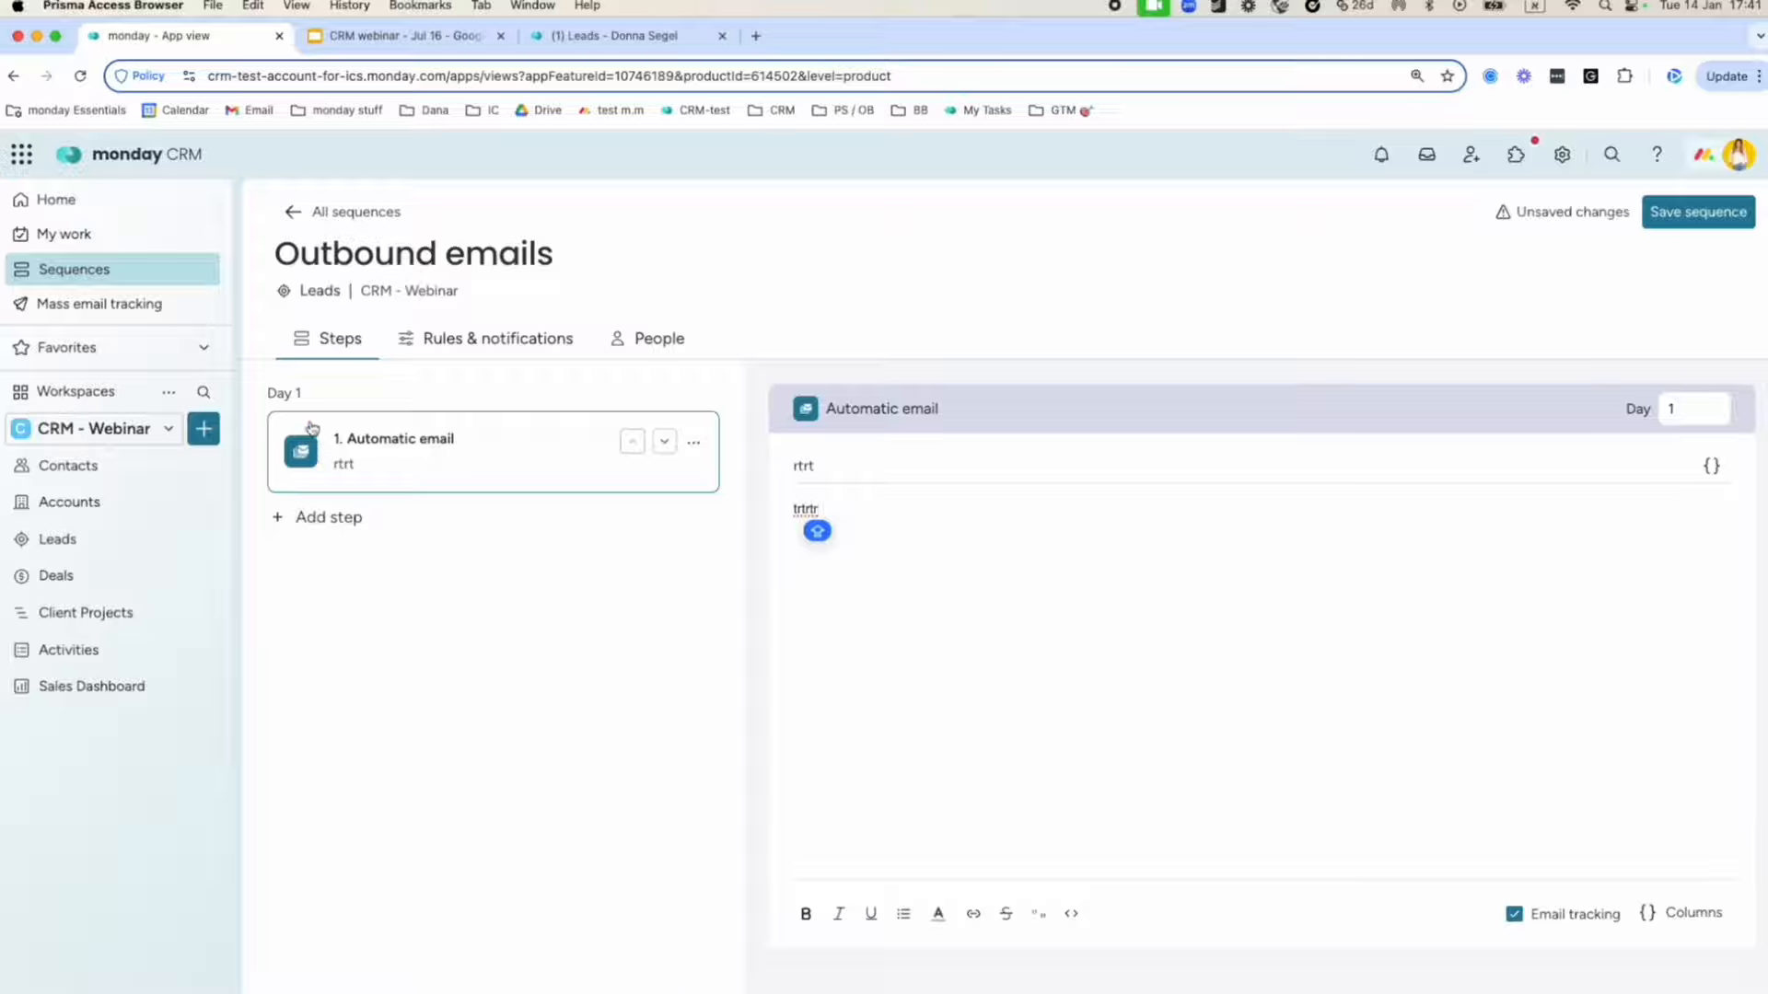
Add a second automatic email step and move it to Day 4.
{"action": "left_click", "coordinate": [291, 519]}
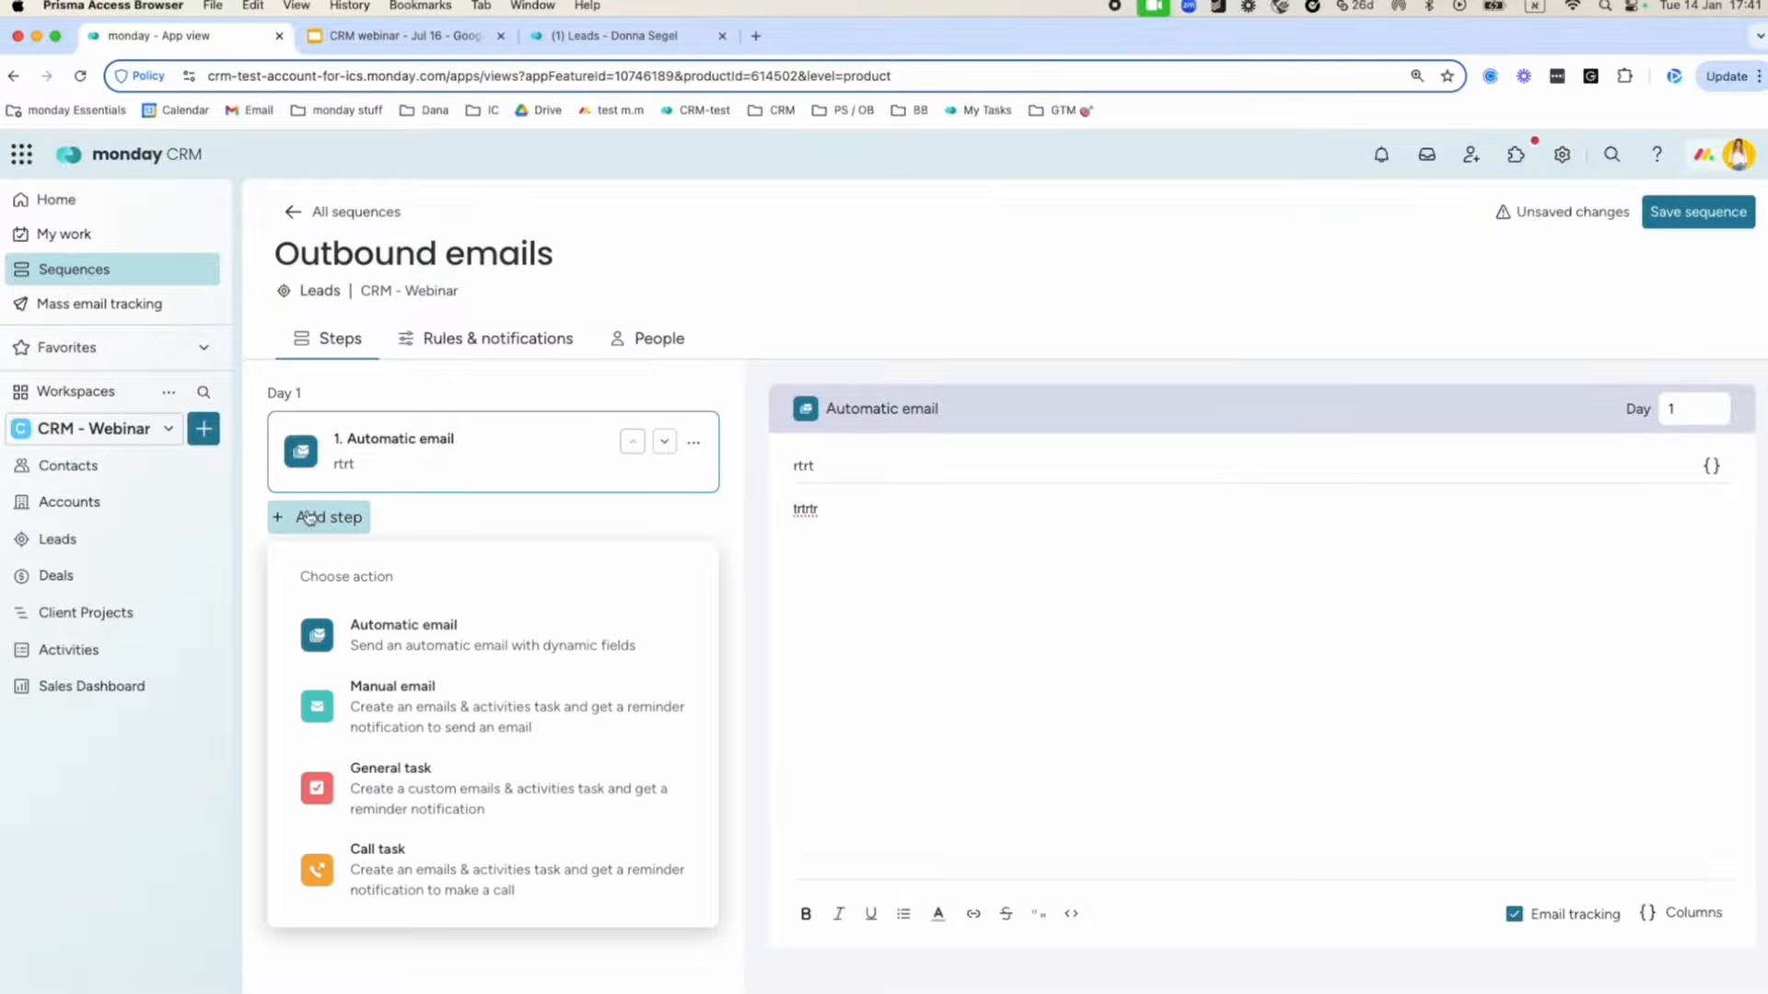
{"action": "left_click", "coordinate": [459, 630]}
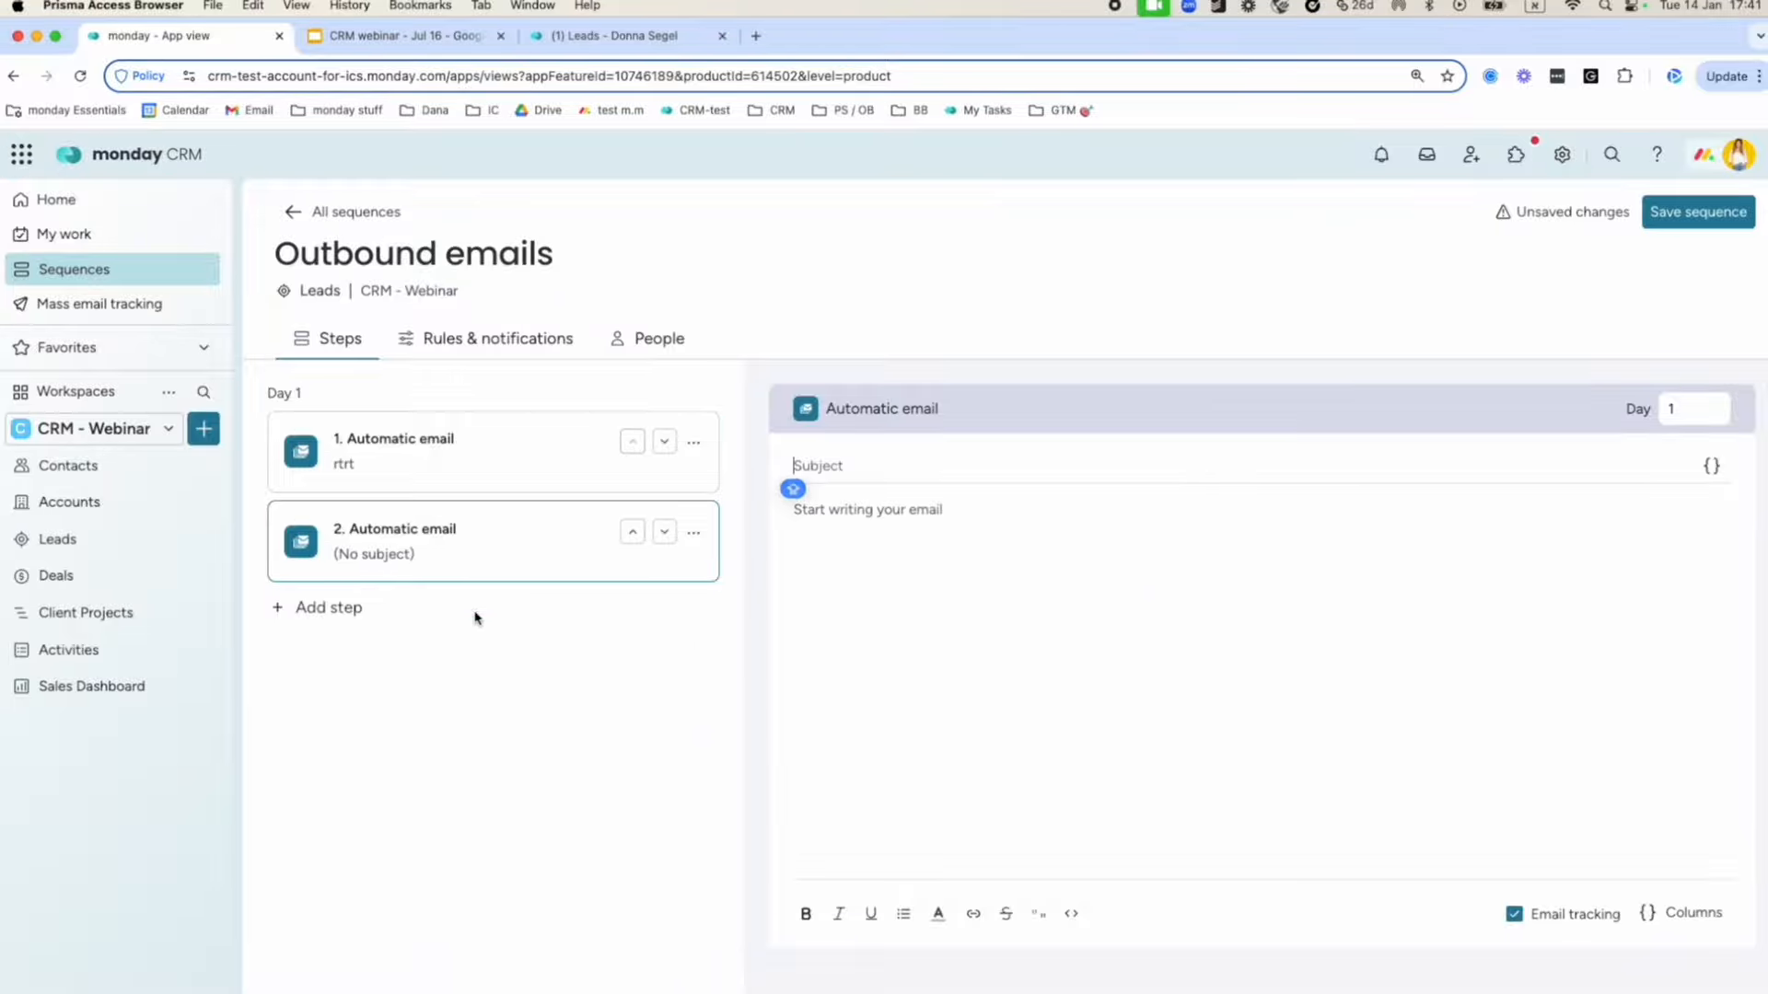
{"action": "left_click", "coordinate": [667, 536]}
{"action": "left_click", "coordinate": [669, 539]}
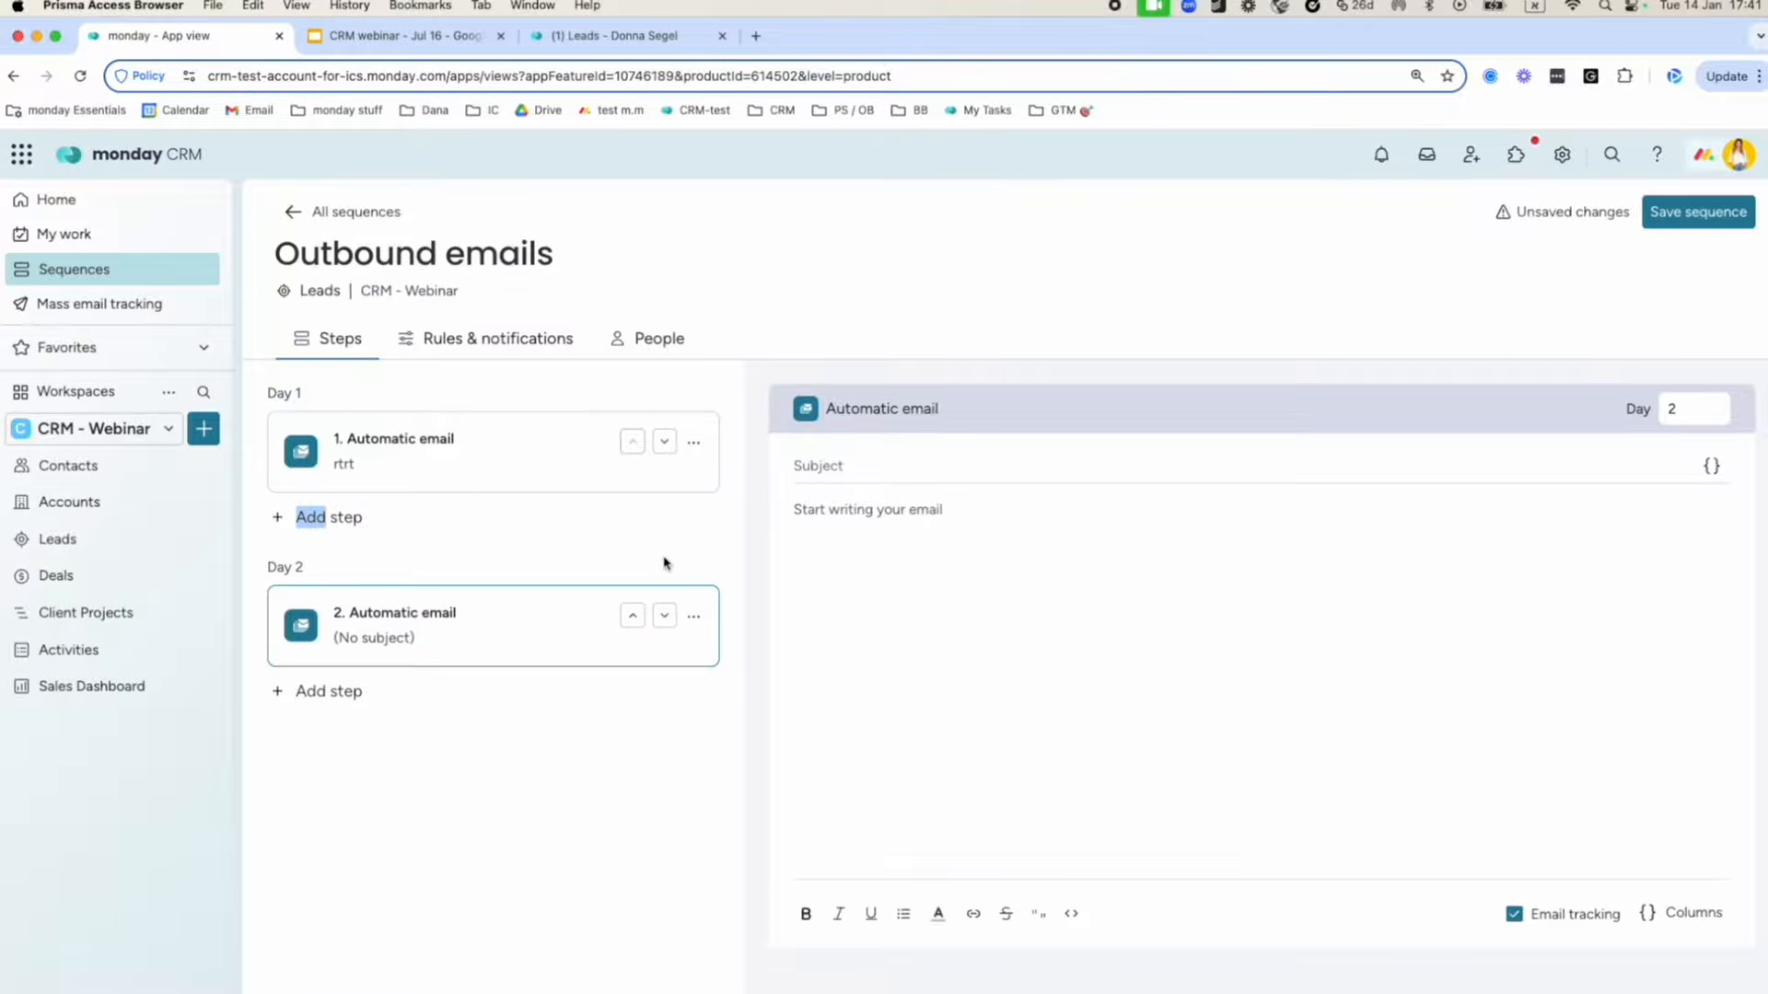
{"action": "left_click", "coordinate": [664, 615]}
{"action": "left_click", "coordinate": [664, 615]}
{"action": "left_click", "coordinate": [879, 466]}
Add a call task step and push it out to Day 10.
{"action": "left_click", "coordinate": [320, 691]}
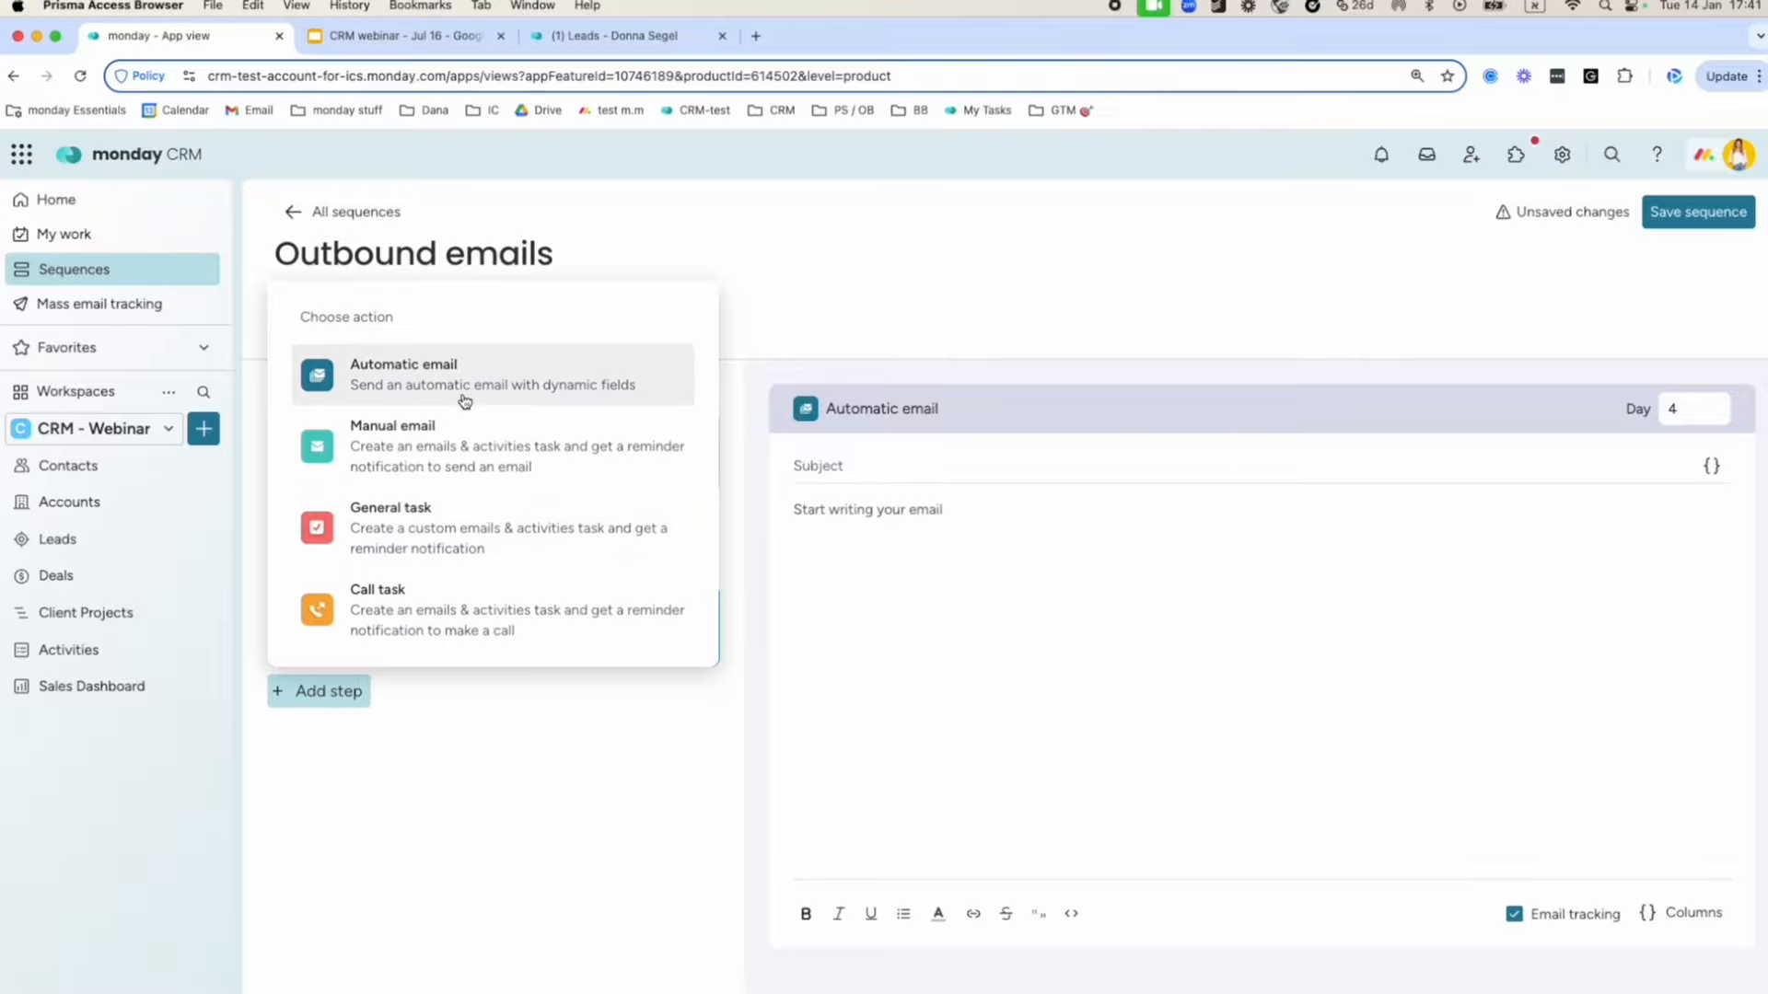
{"action": "left_click", "coordinate": [434, 611]}
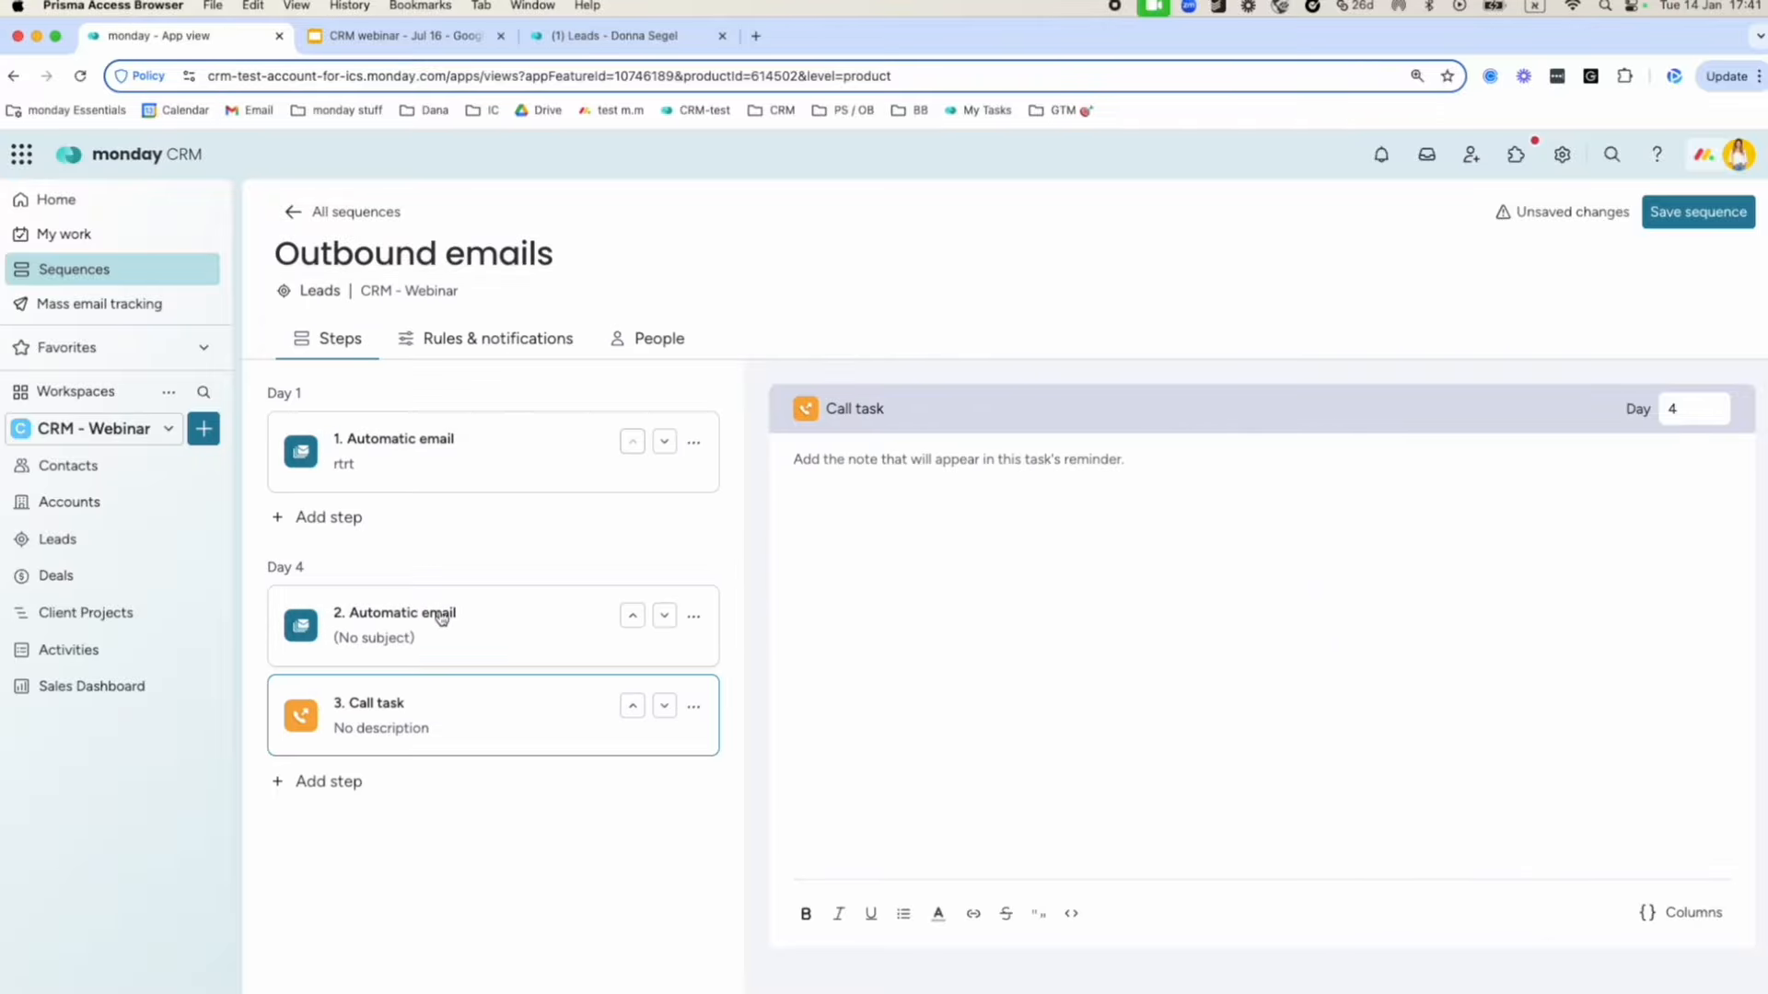
{"action": "left_click", "coordinate": [665, 708]}
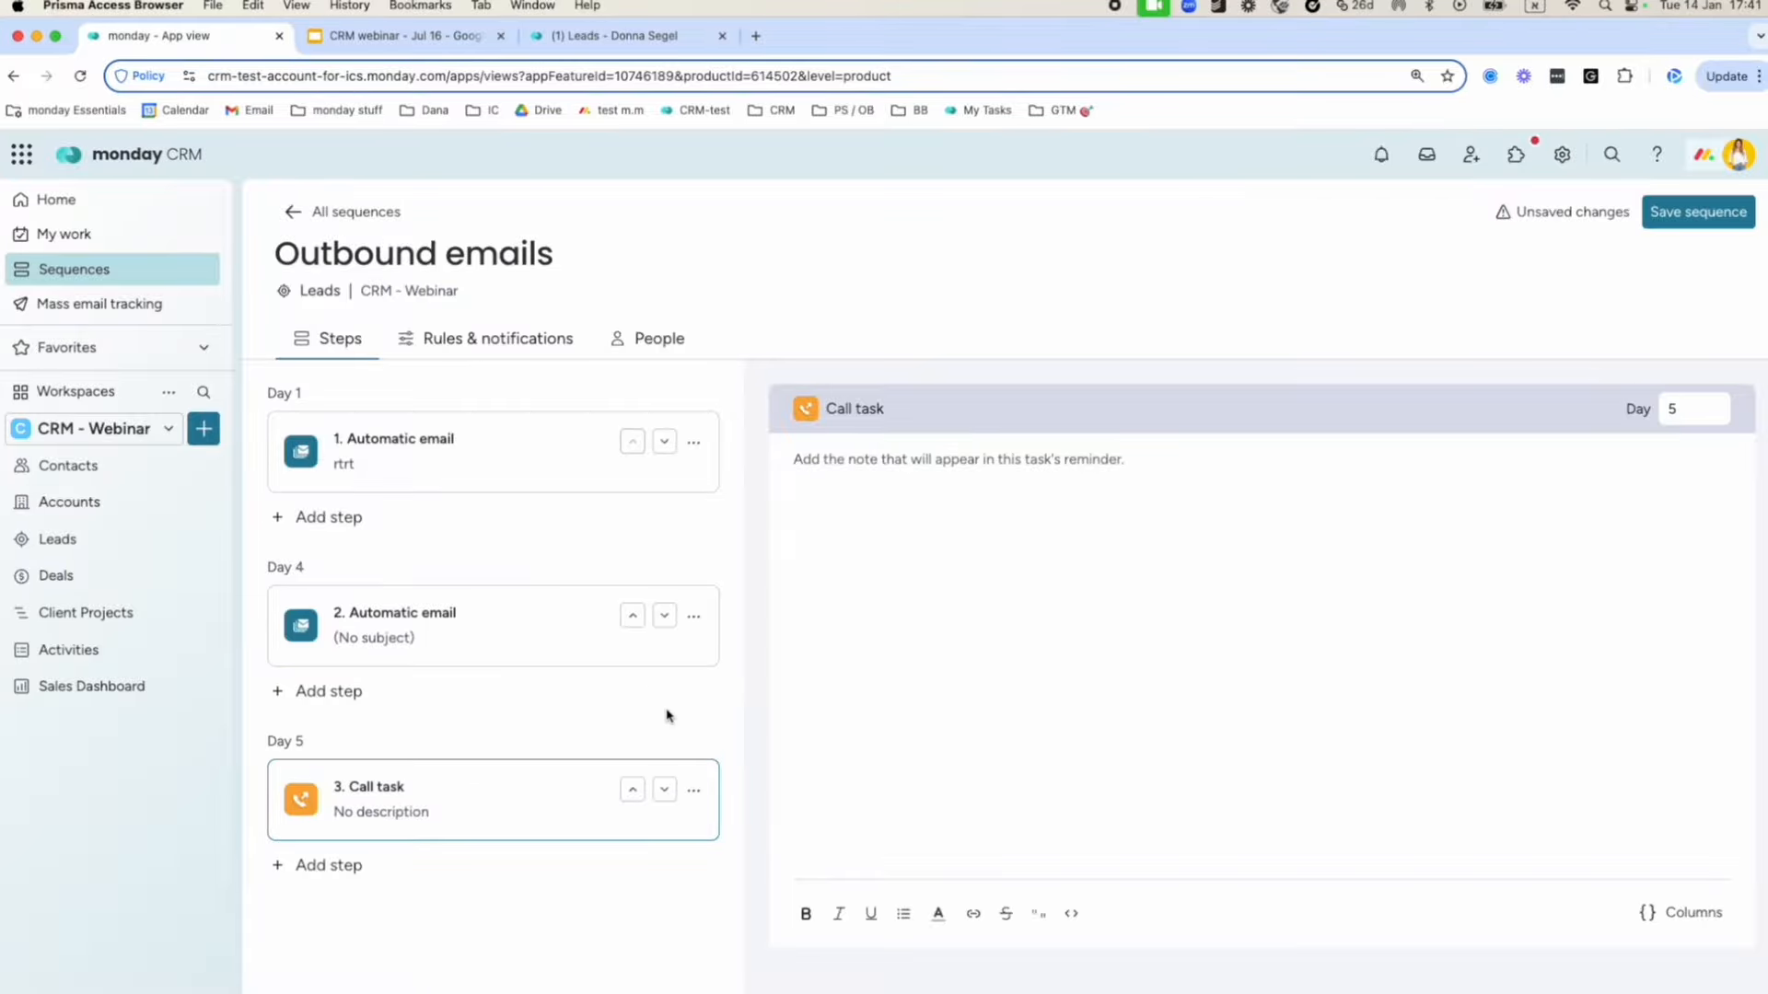
{"action": "left_click", "coordinate": [663, 793]}
{"action": "left_click", "coordinate": [663, 792]}
{"action": "left_click", "coordinate": [663, 793]}
{"action": "left_click_drag", "start_coordinate": [267, 742], "coordinate": [311, 740]}
Review Outbound emails' rules: Jerusalem time zone, all seven days, 7:00 AM–5:00 PM sending window.
{"action": "left_click", "coordinate": [495, 352]}
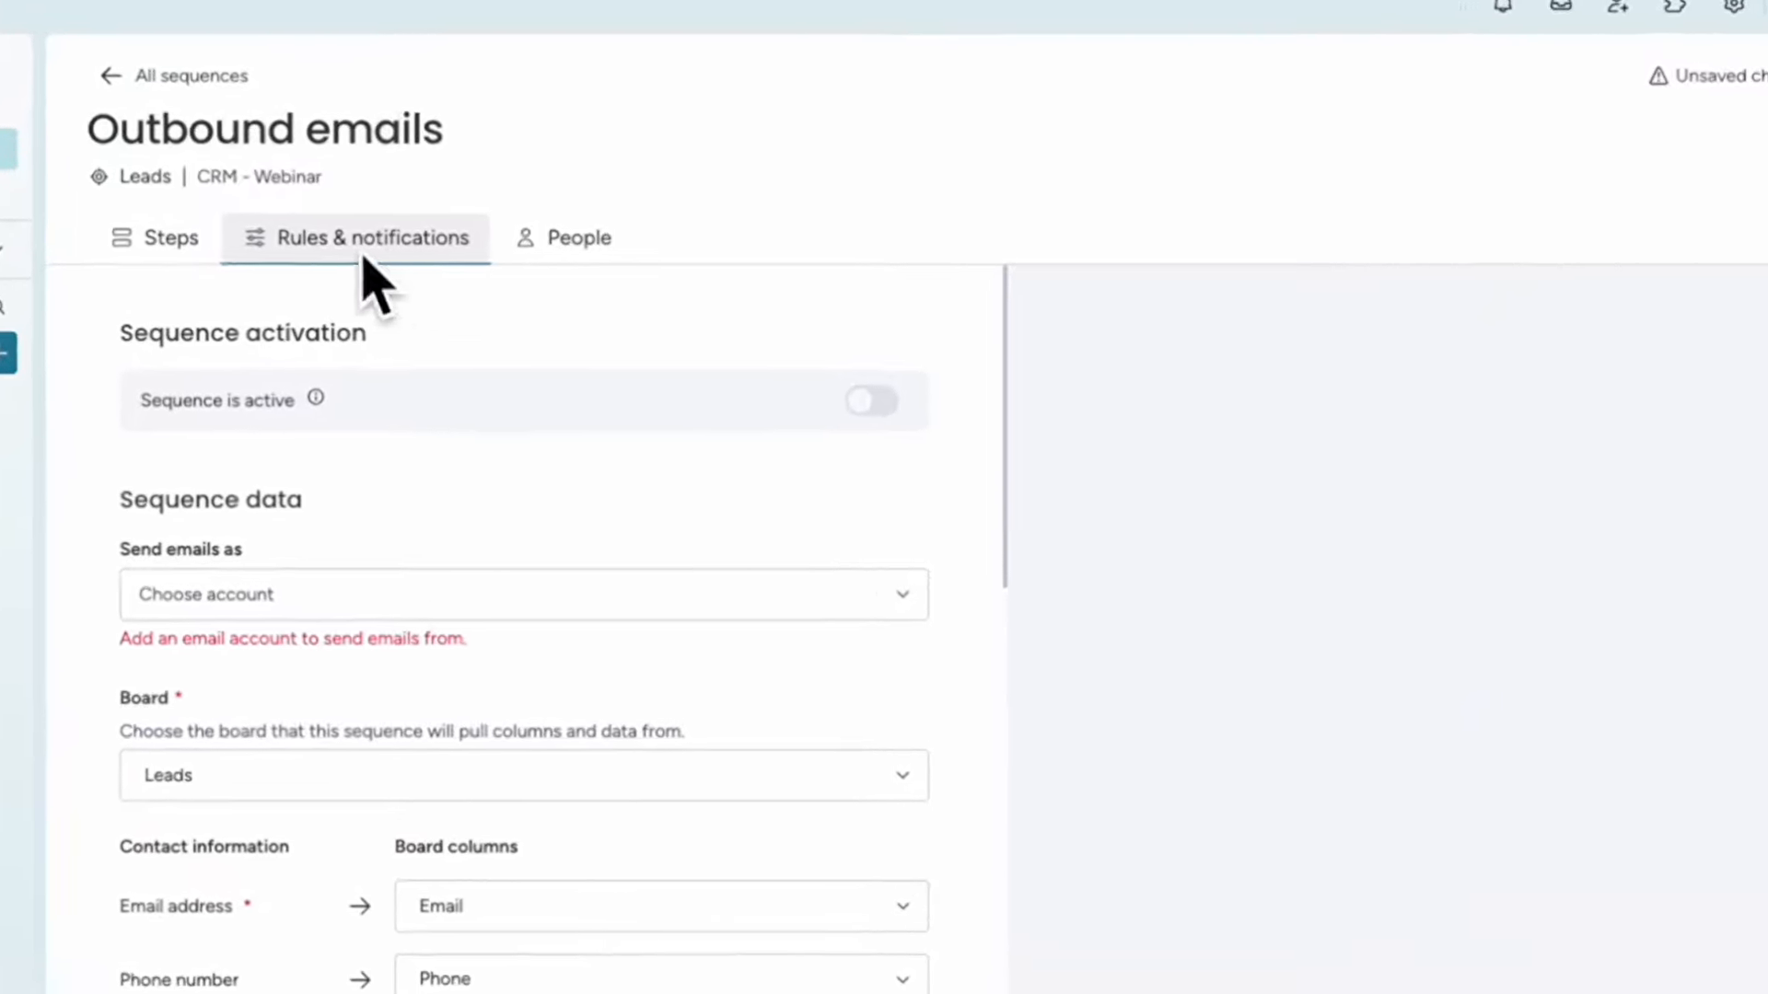
{"action": "scroll", "coordinate": [383, 429], "scroll_direction": "down", "scroll_amount": 3}
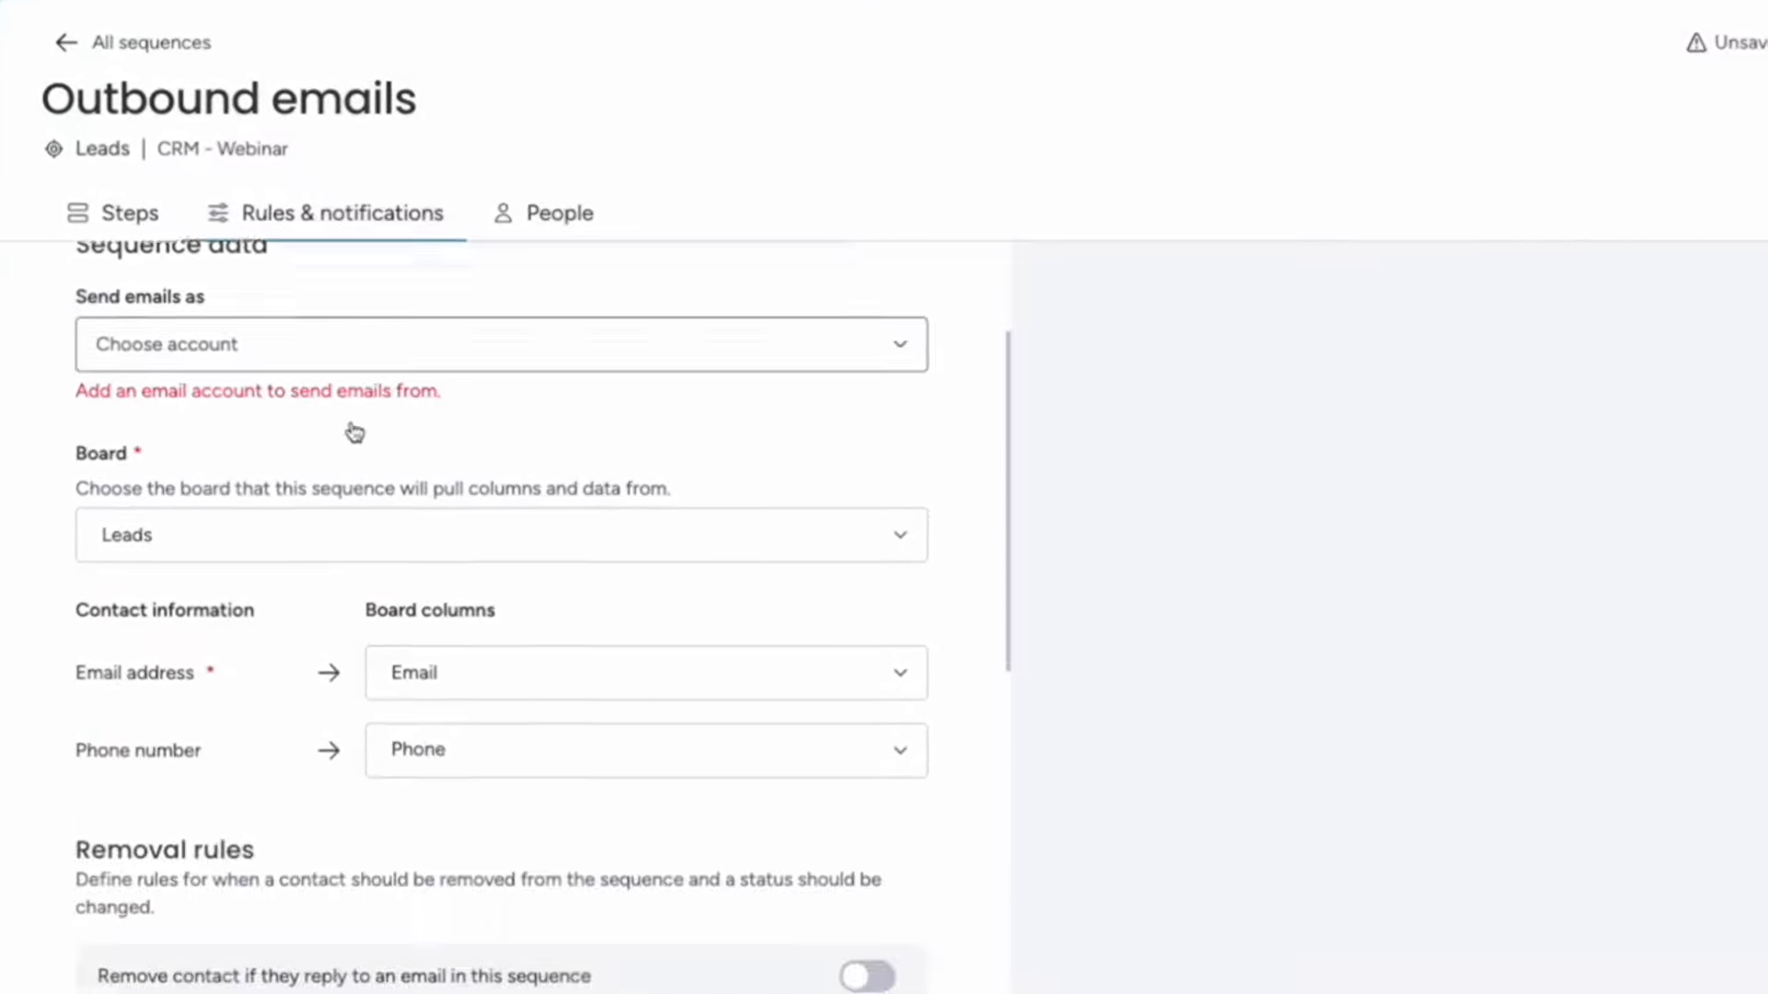
{"action": "scroll", "coordinate": [354, 433], "scroll_direction": "down", "scroll_amount": 7}
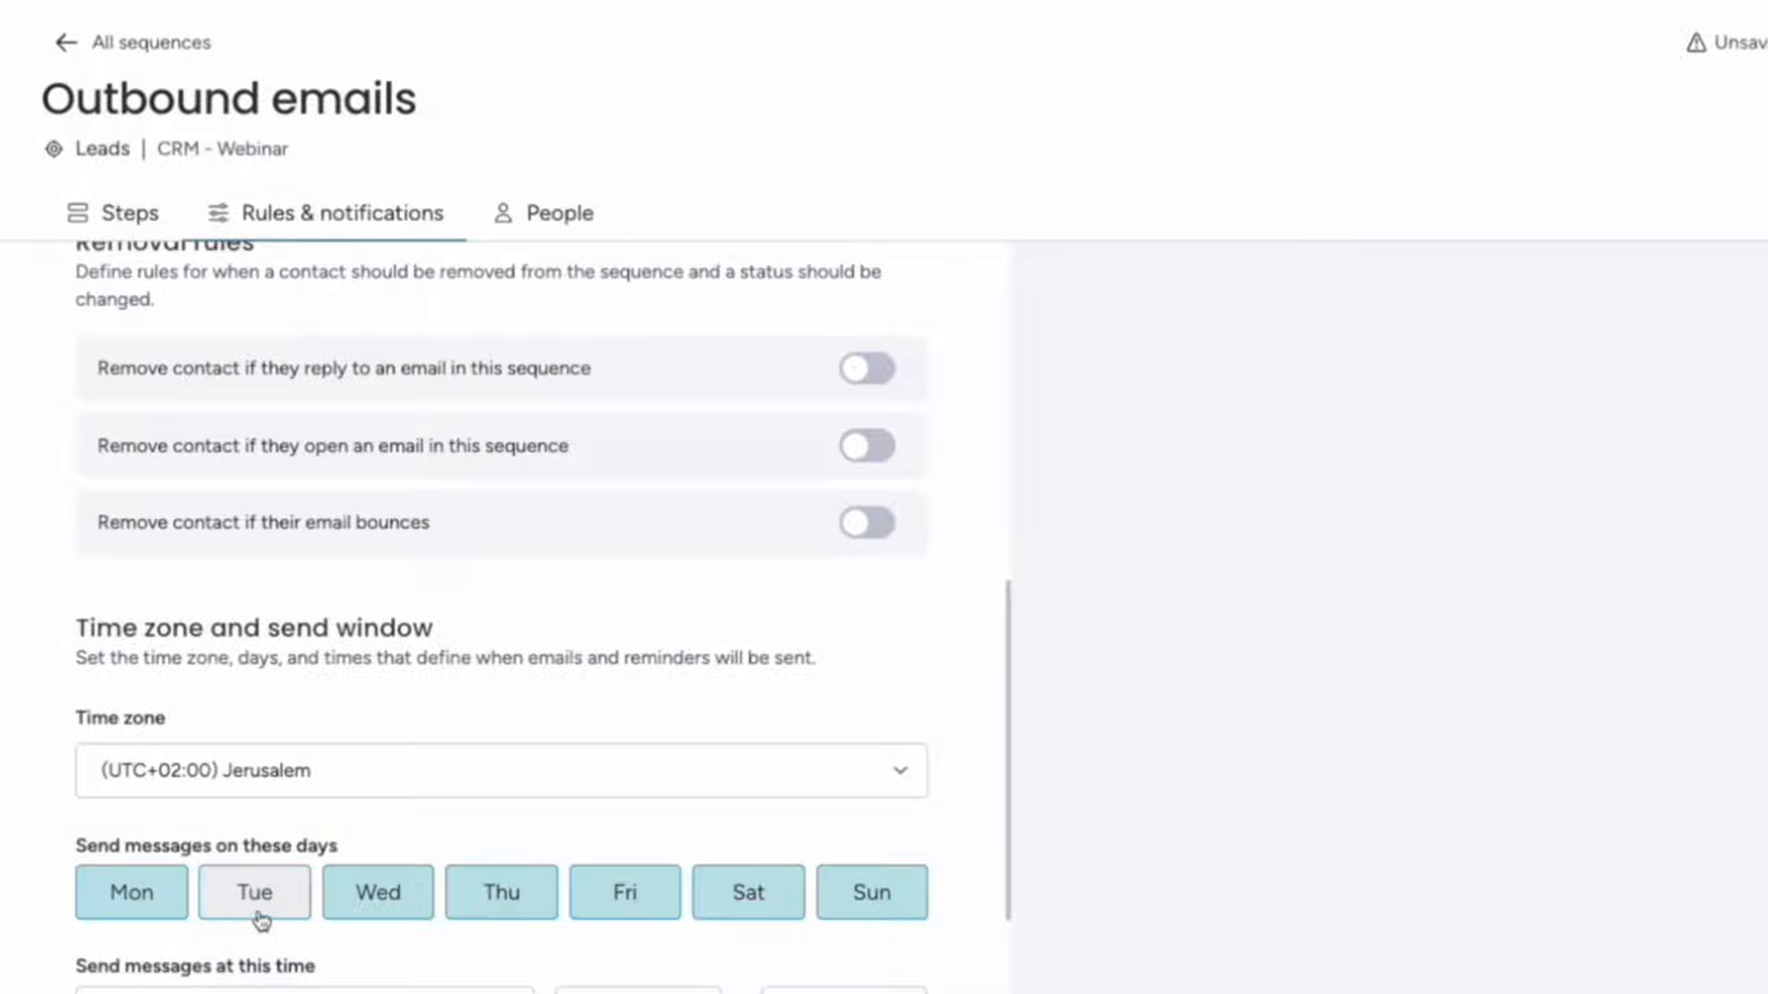
{"action": "scroll", "coordinate": [596, 921], "scroll_direction": "down", "scroll_amount": 2}
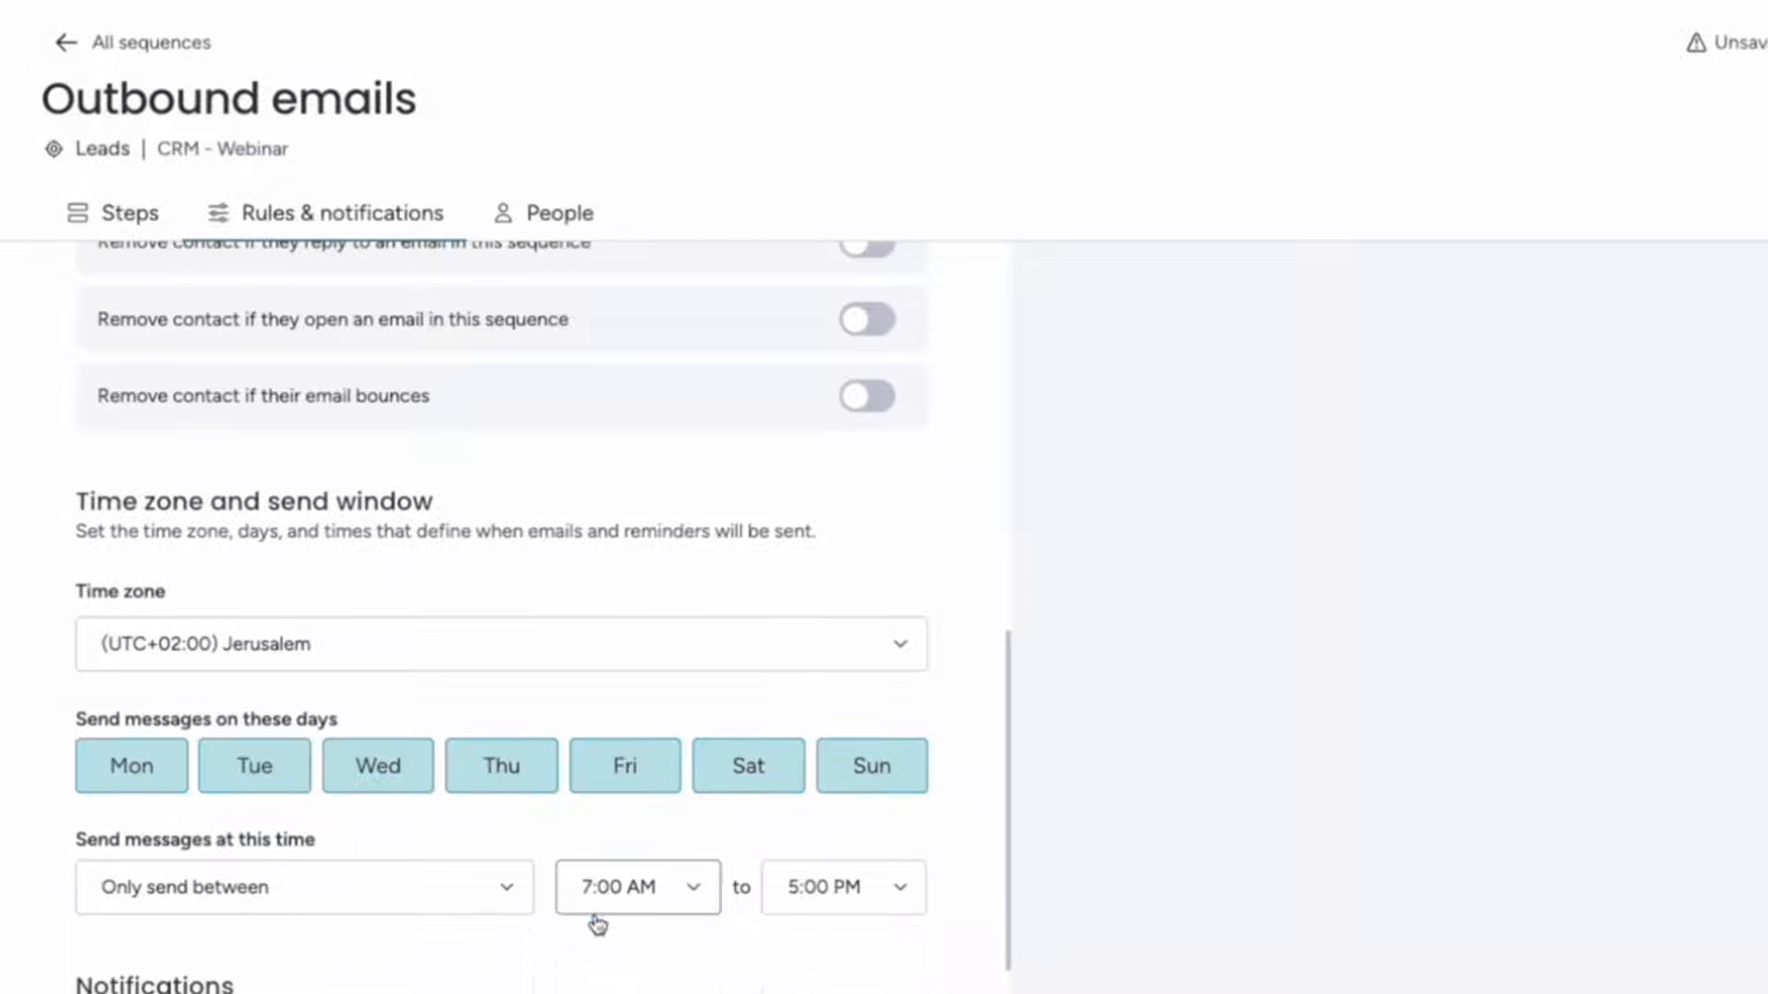
{"action": "scroll", "coordinate": [737, 935], "scroll_direction": "down", "scroll_amount": 3}
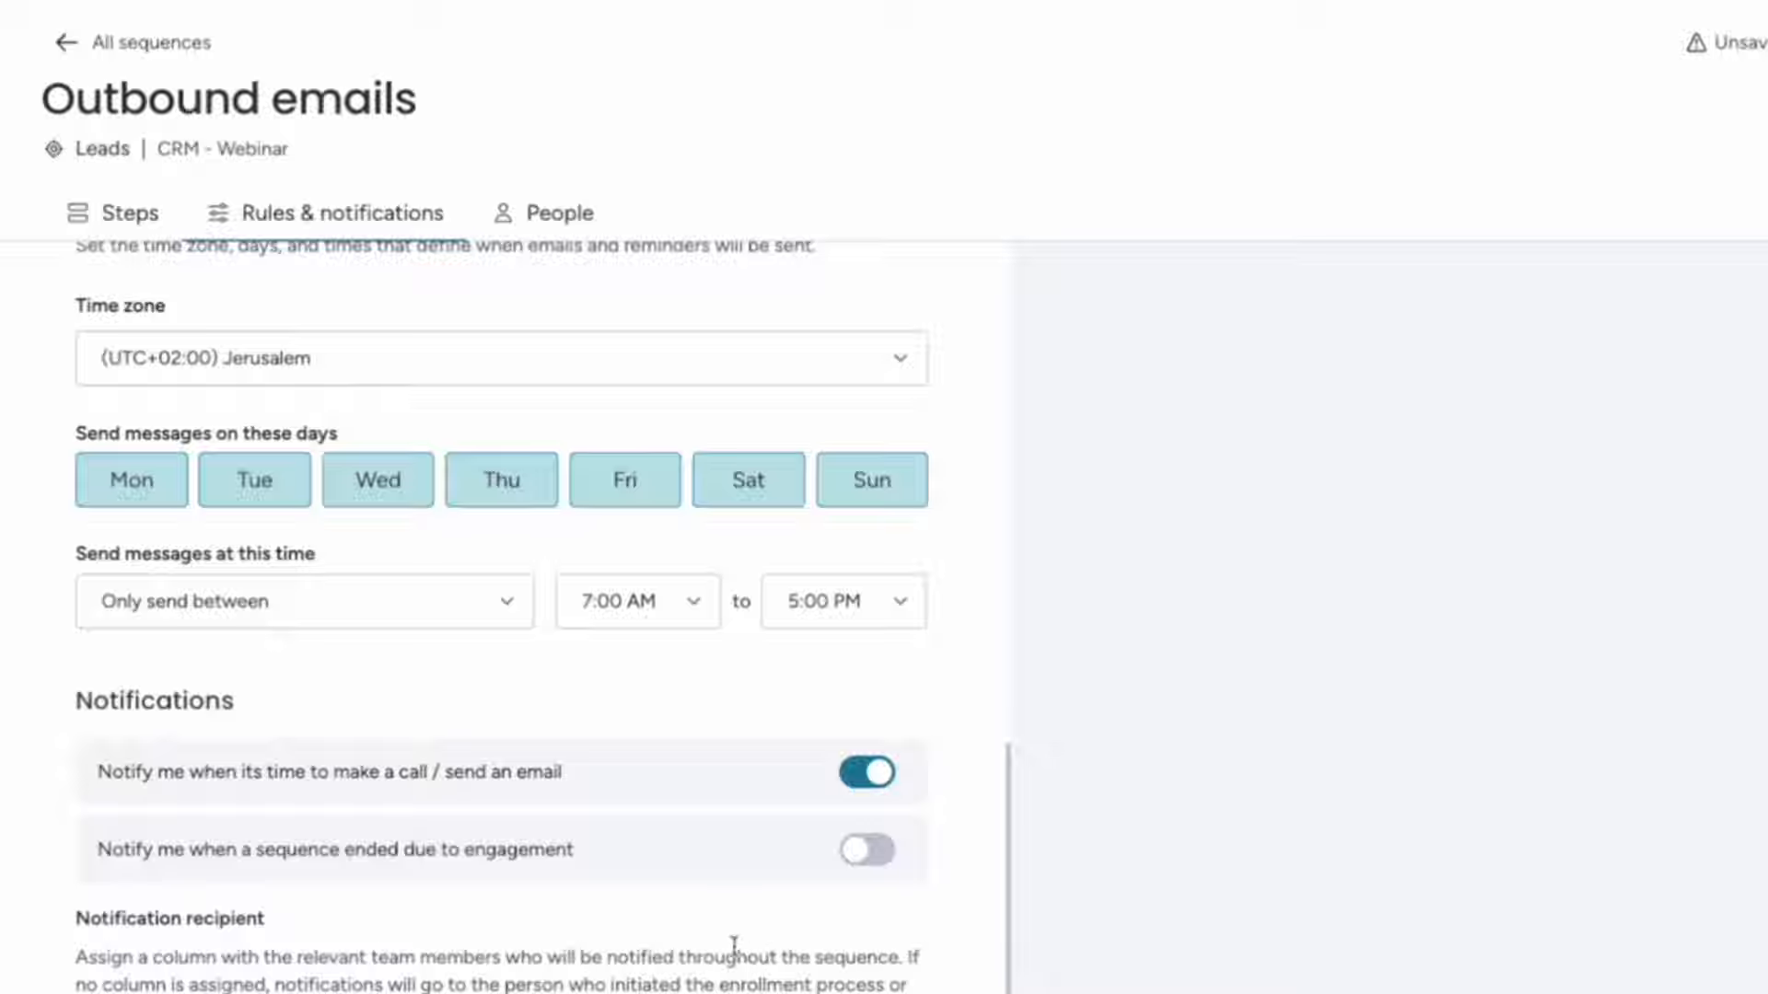
{"action": "scroll", "coordinate": [604, 927], "scroll_direction": "up", "scroll_amount": 10}
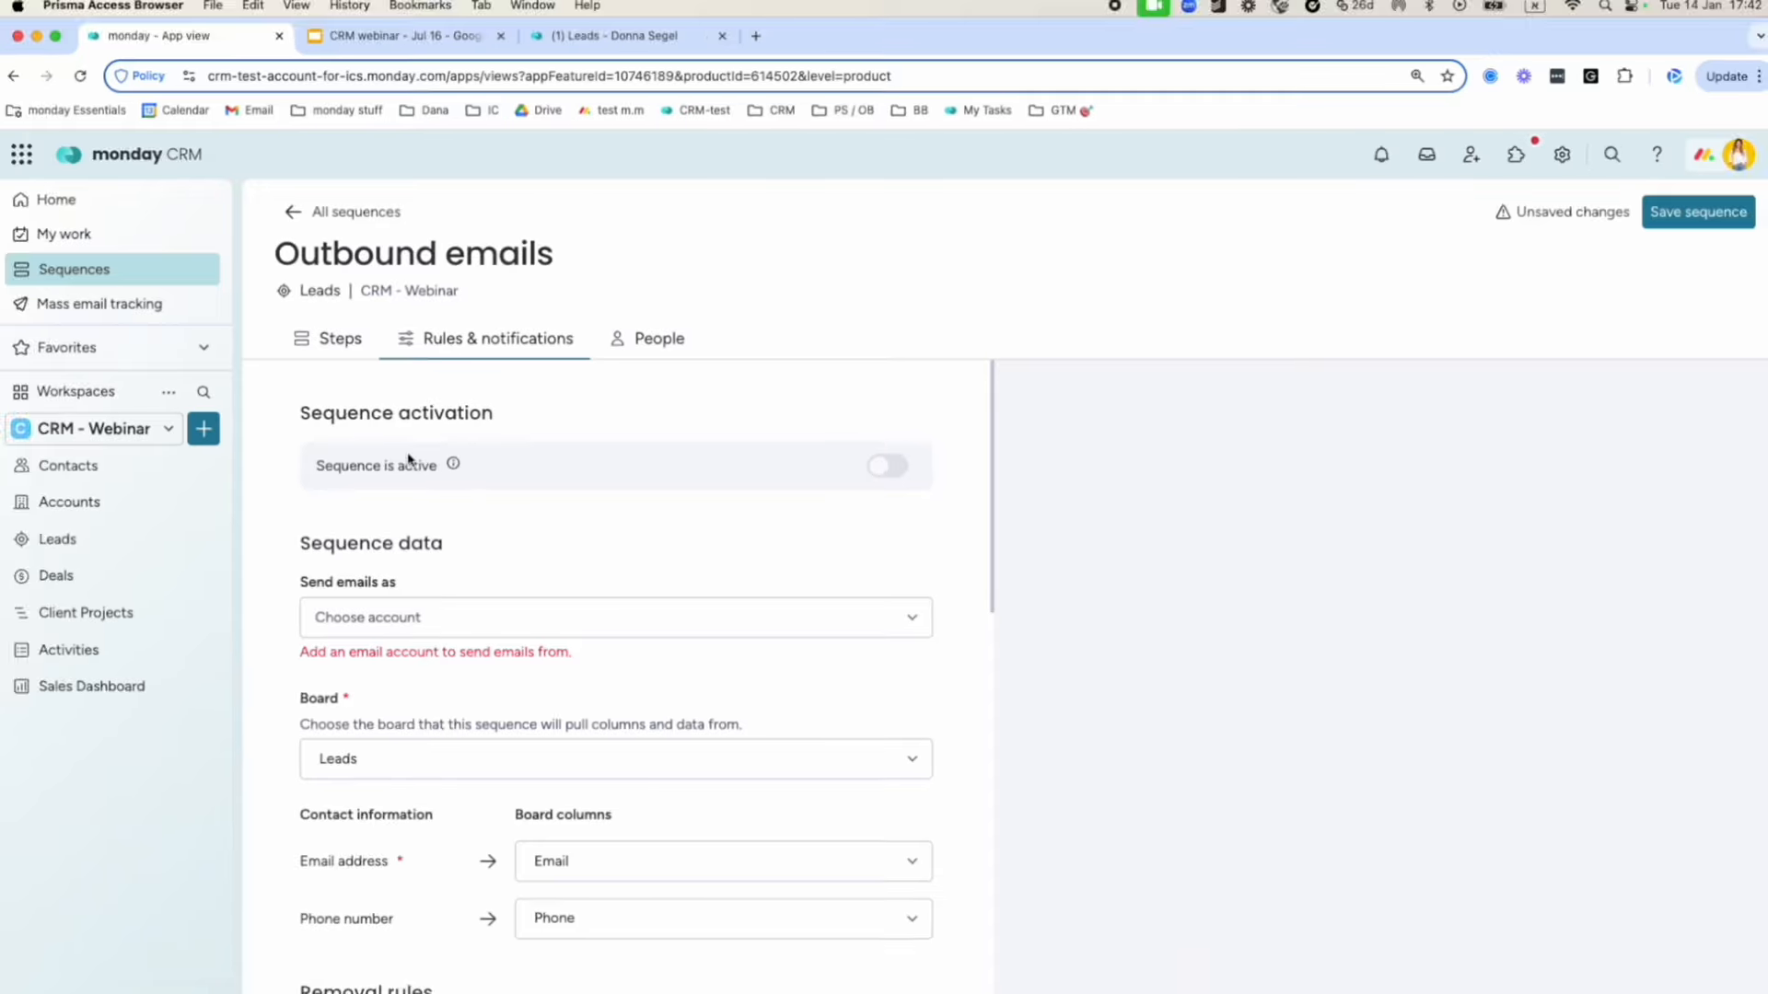
From the Deals board's automation center, search 'sequ' and open the Sequences templates.
{"action": "left_click", "coordinate": [118, 575]}
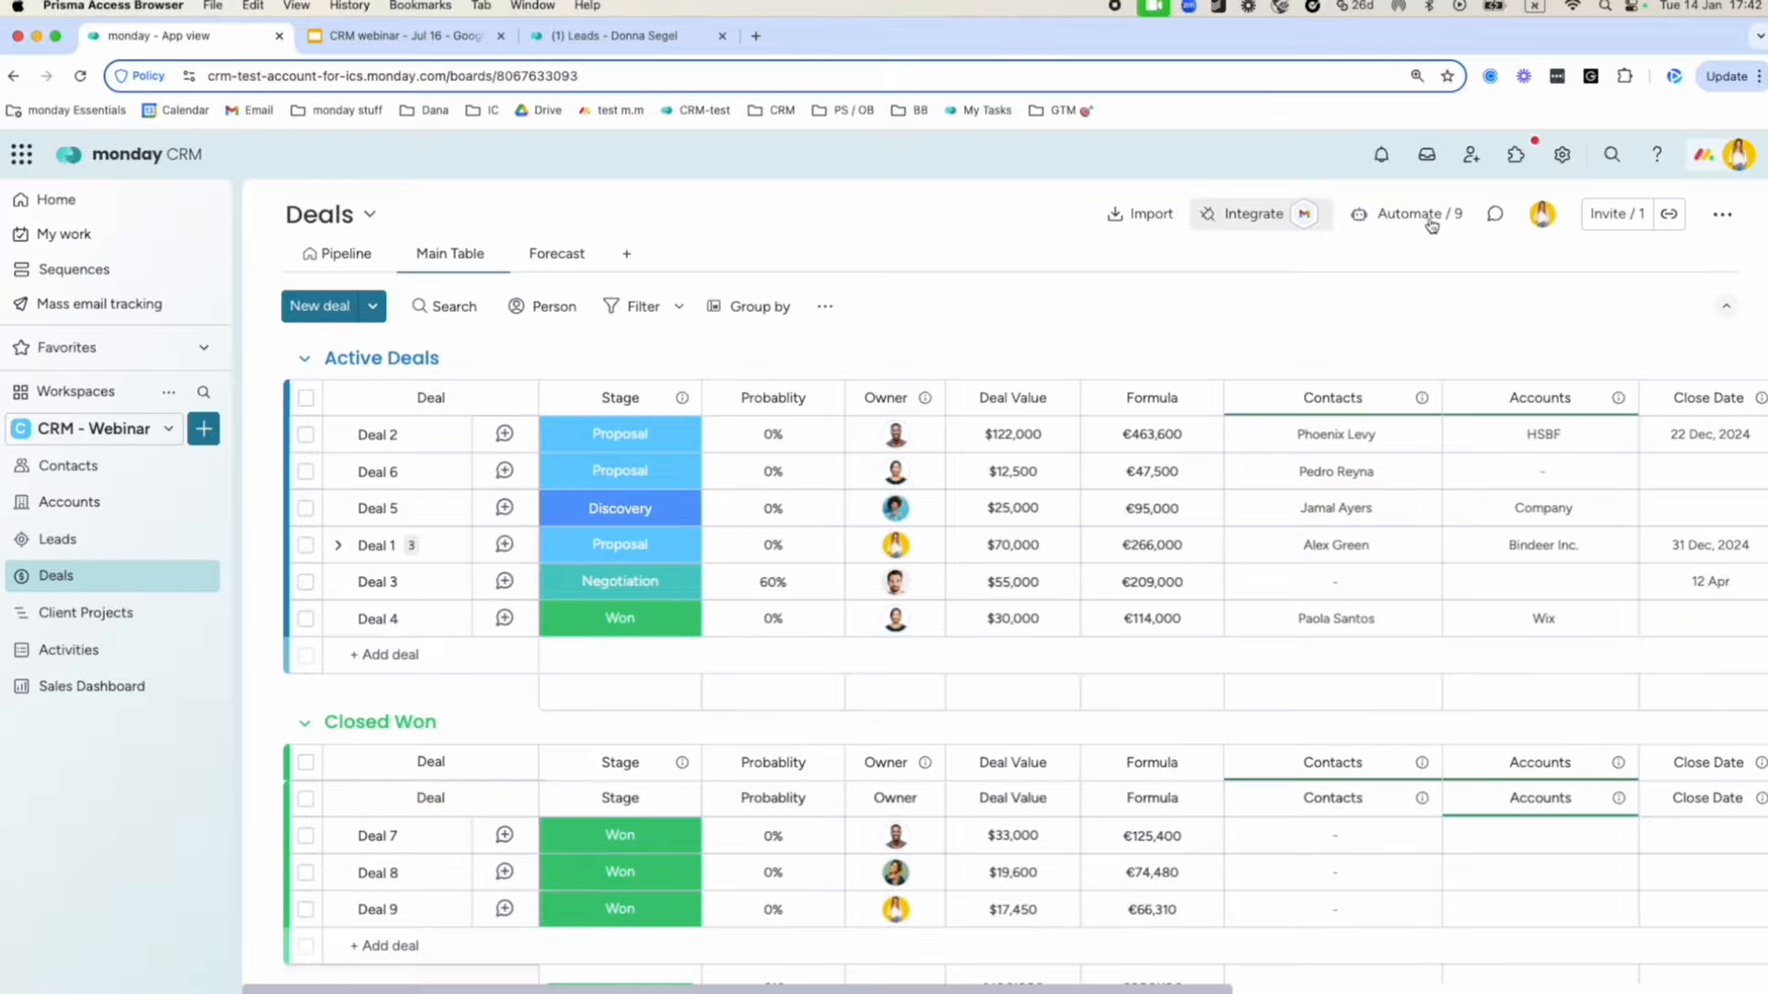
{"action": "left_click", "coordinate": [1408, 219]}
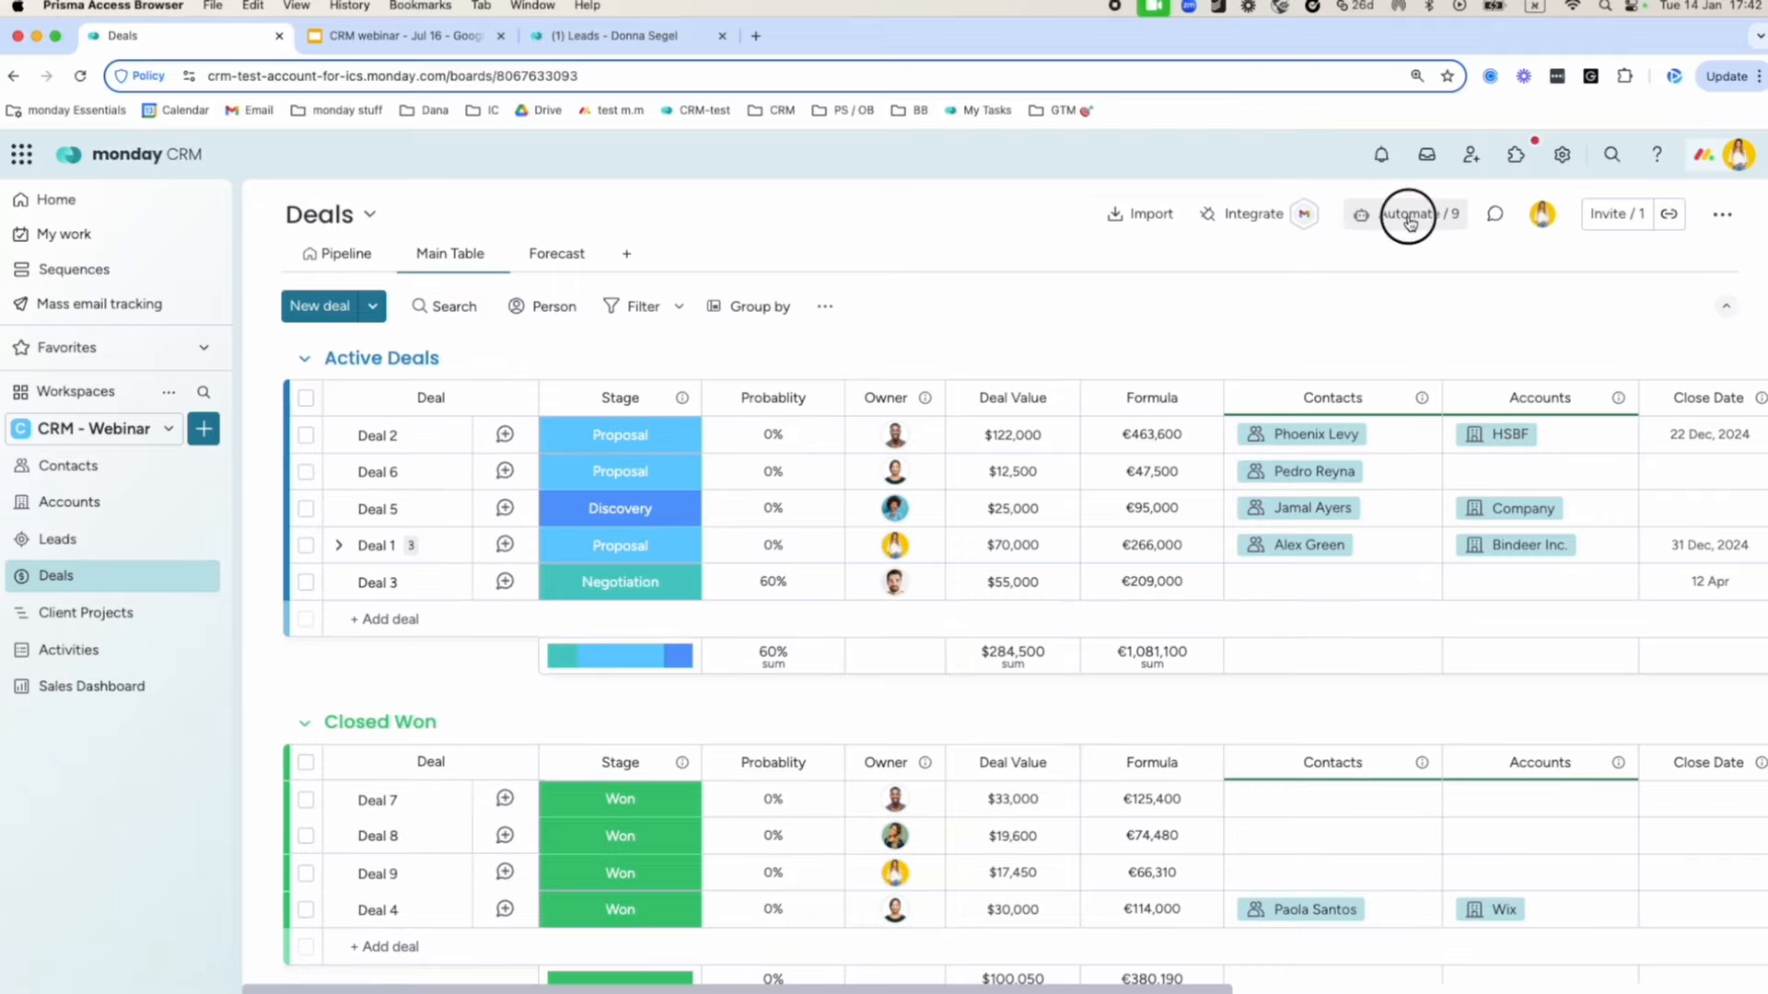
{"action": "left_click", "coordinate": [636, 192]}
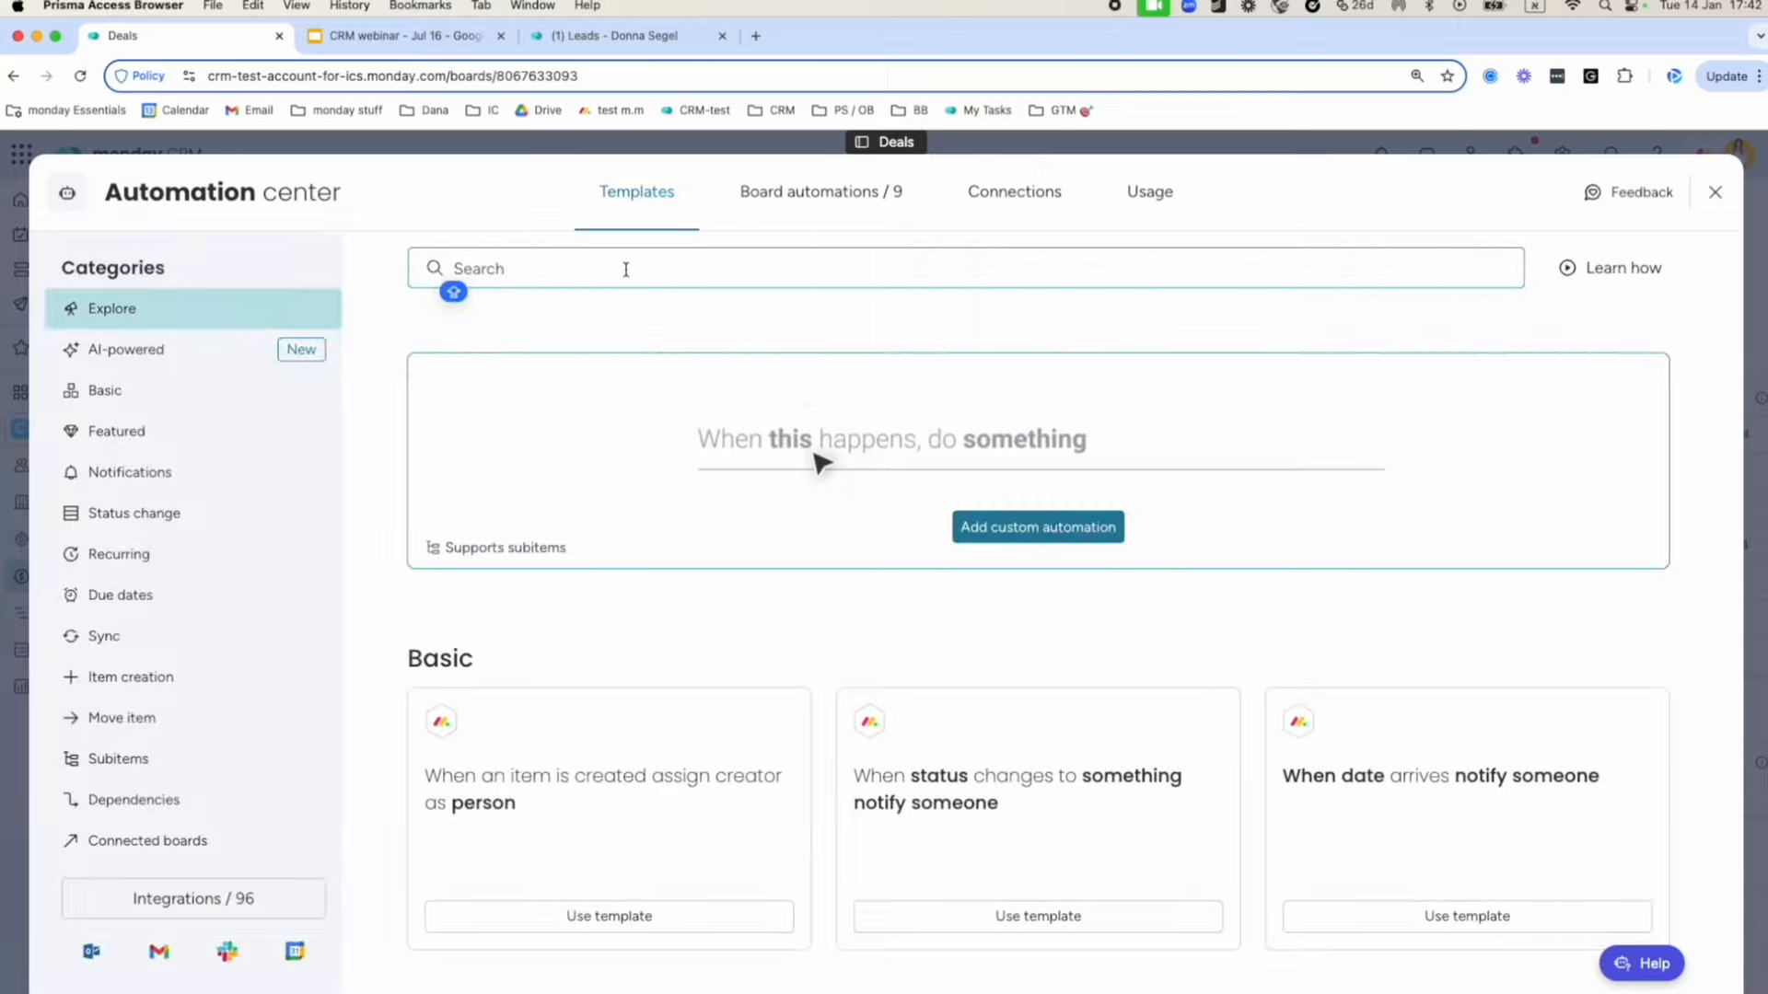
{"action": "type", "text": "sequ"}
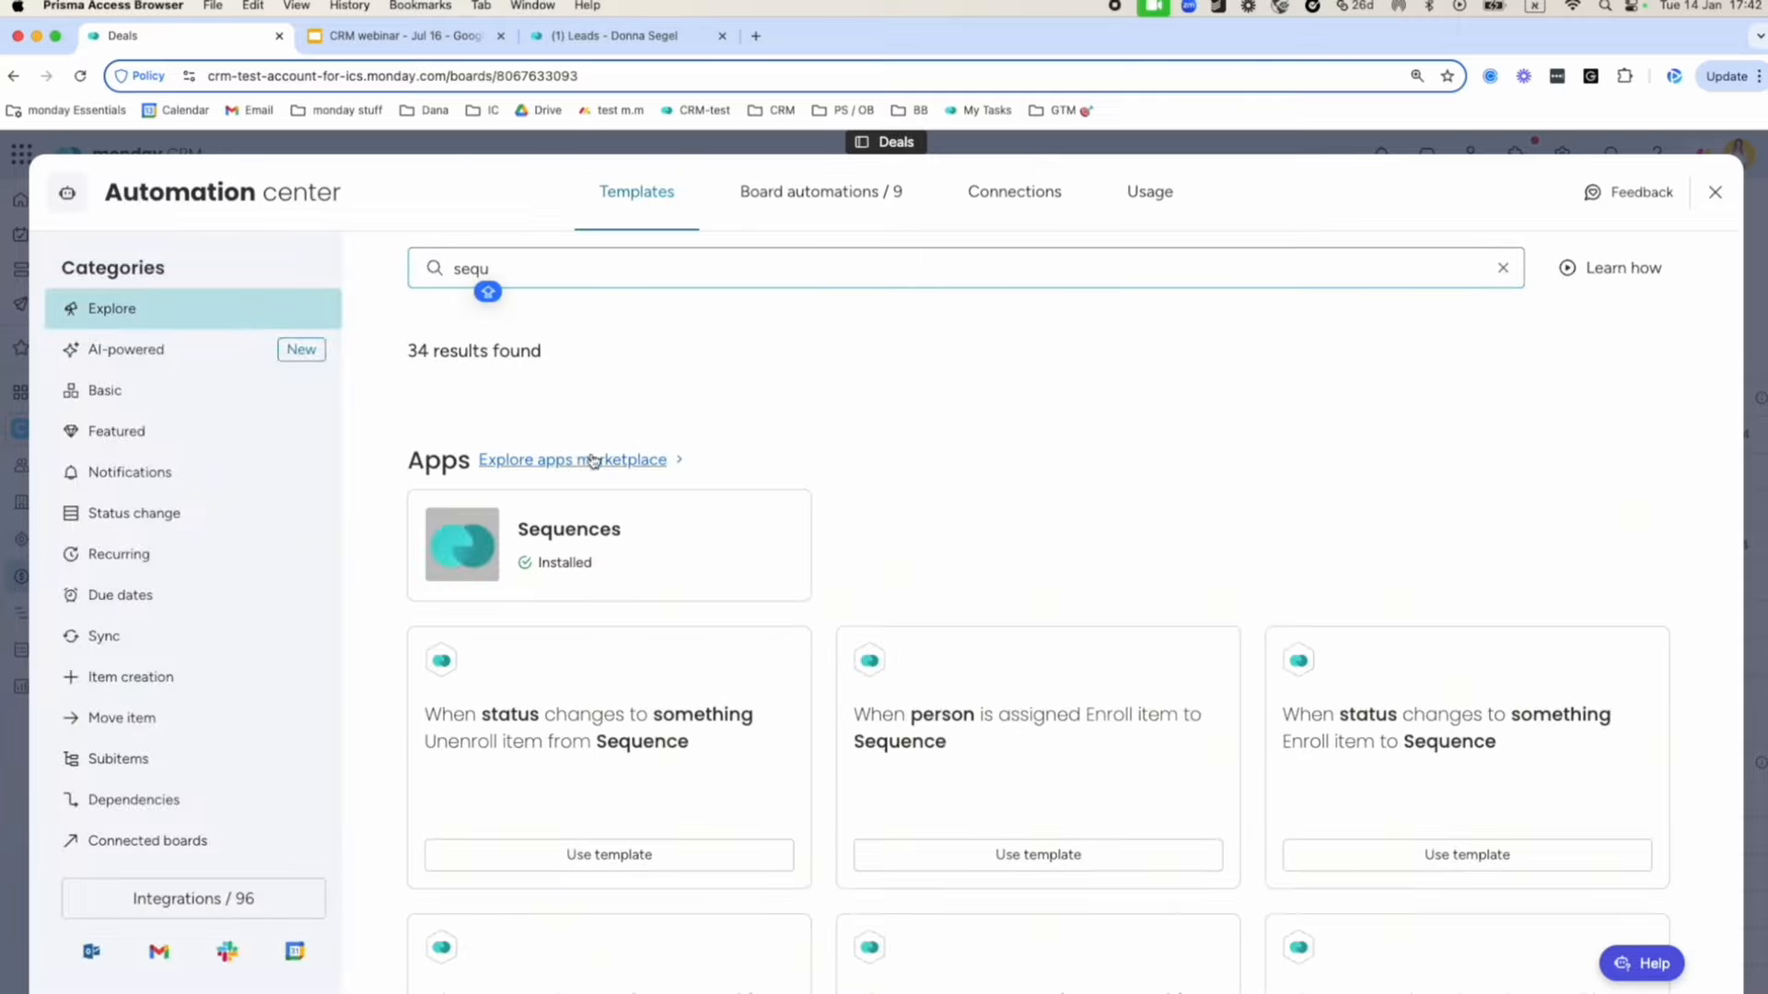
{"action": "left_click", "coordinate": [594, 548]}
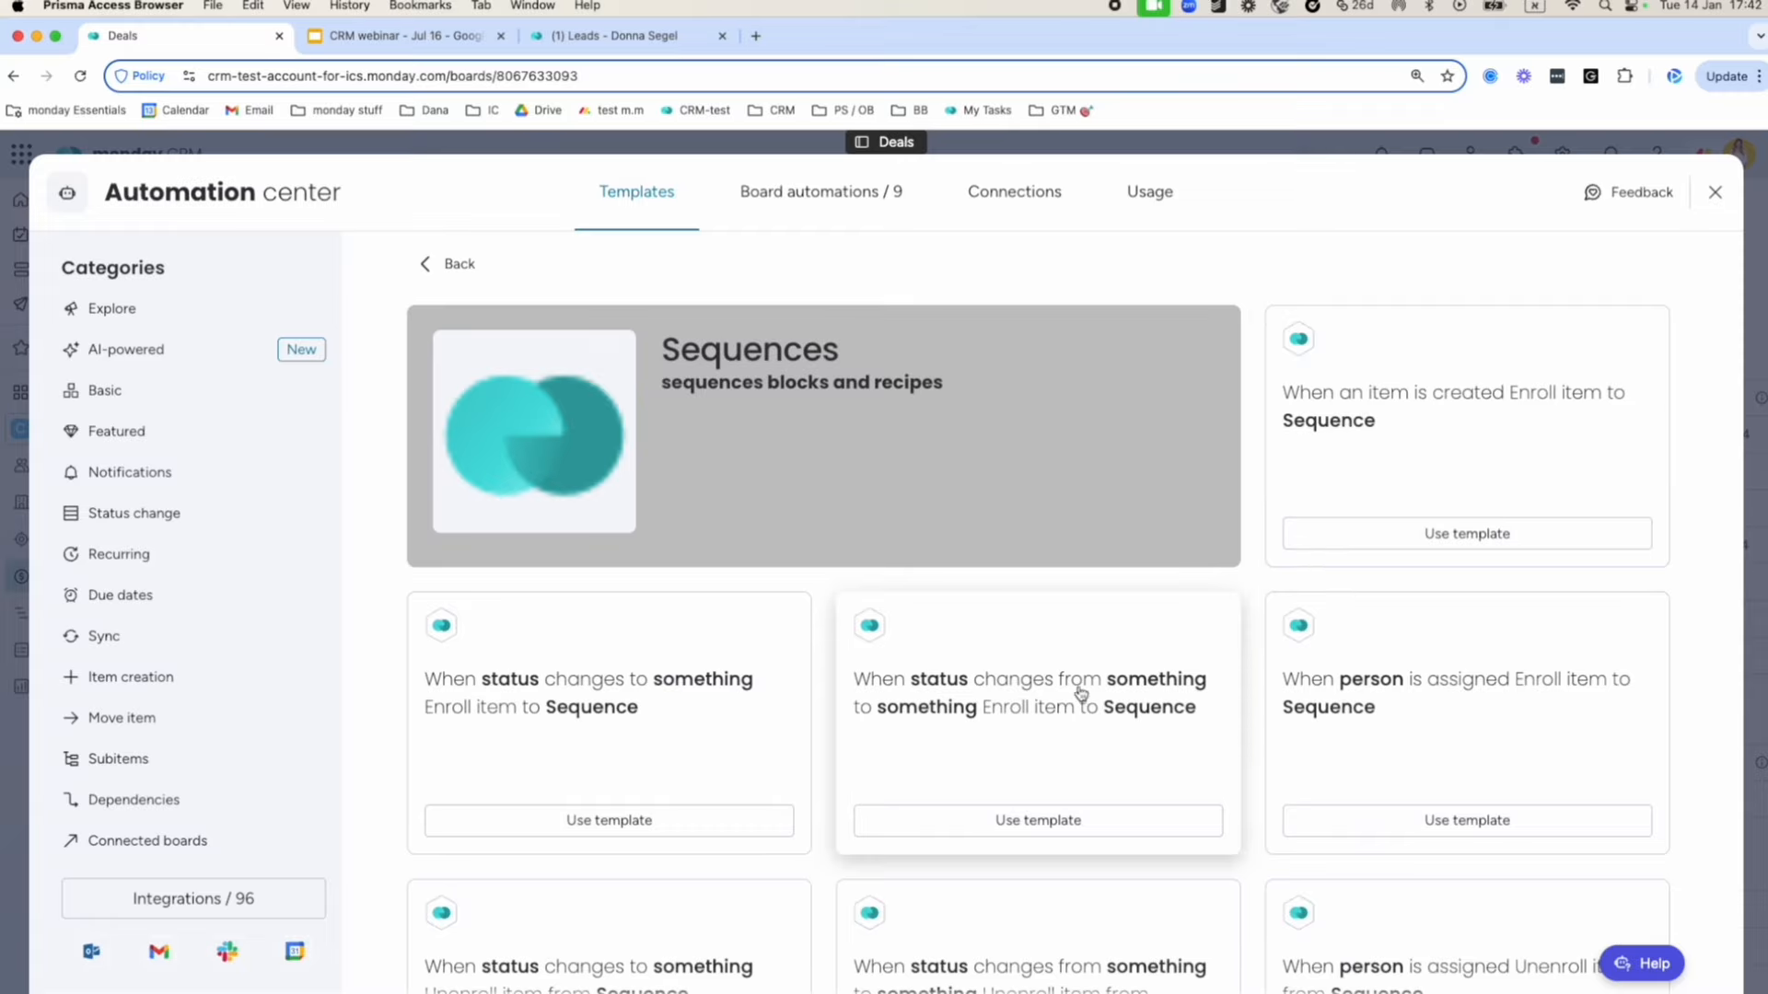
Scroll through the Sequences automation templates and close the automation center.
{"action": "scroll", "coordinate": [818, 665], "scroll_direction": "down", "scroll_amount": 1}
{"action": "scroll", "coordinate": [818, 665], "scroll_direction": "down", "scroll_amount": 6}
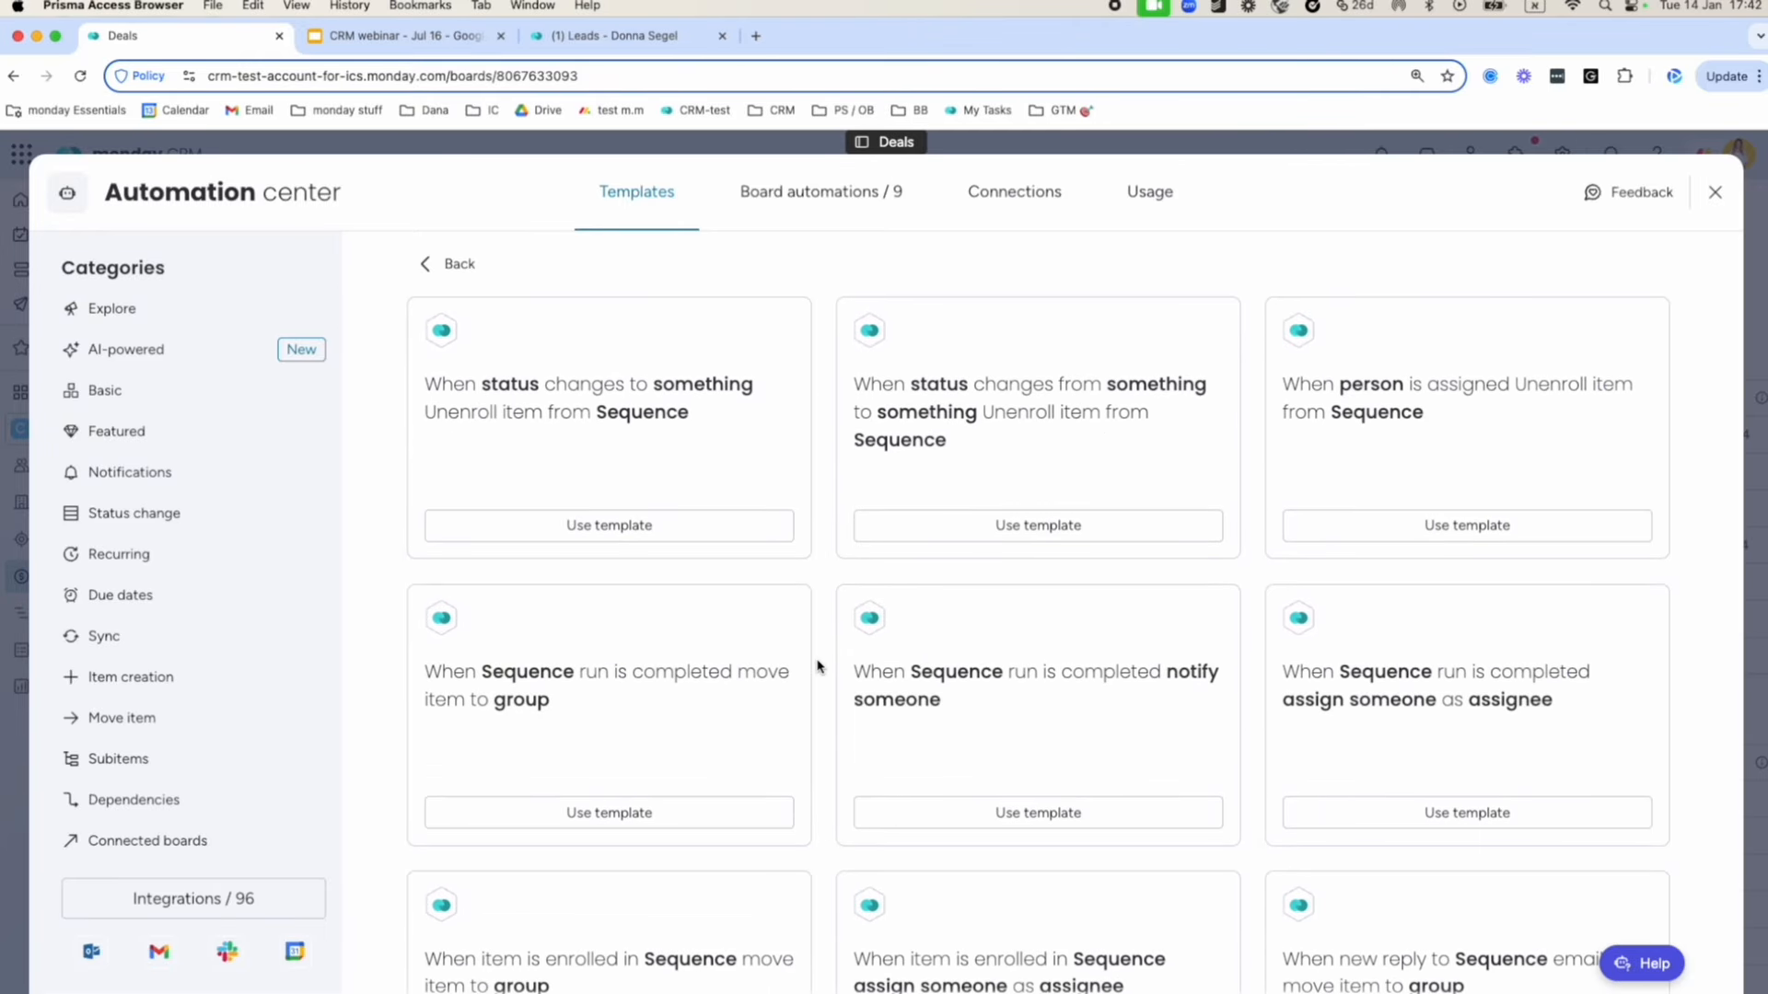
{"action": "scroll", "coordinate": [819, 666], "scroll_direction": "down", "scroll_amount": 4}
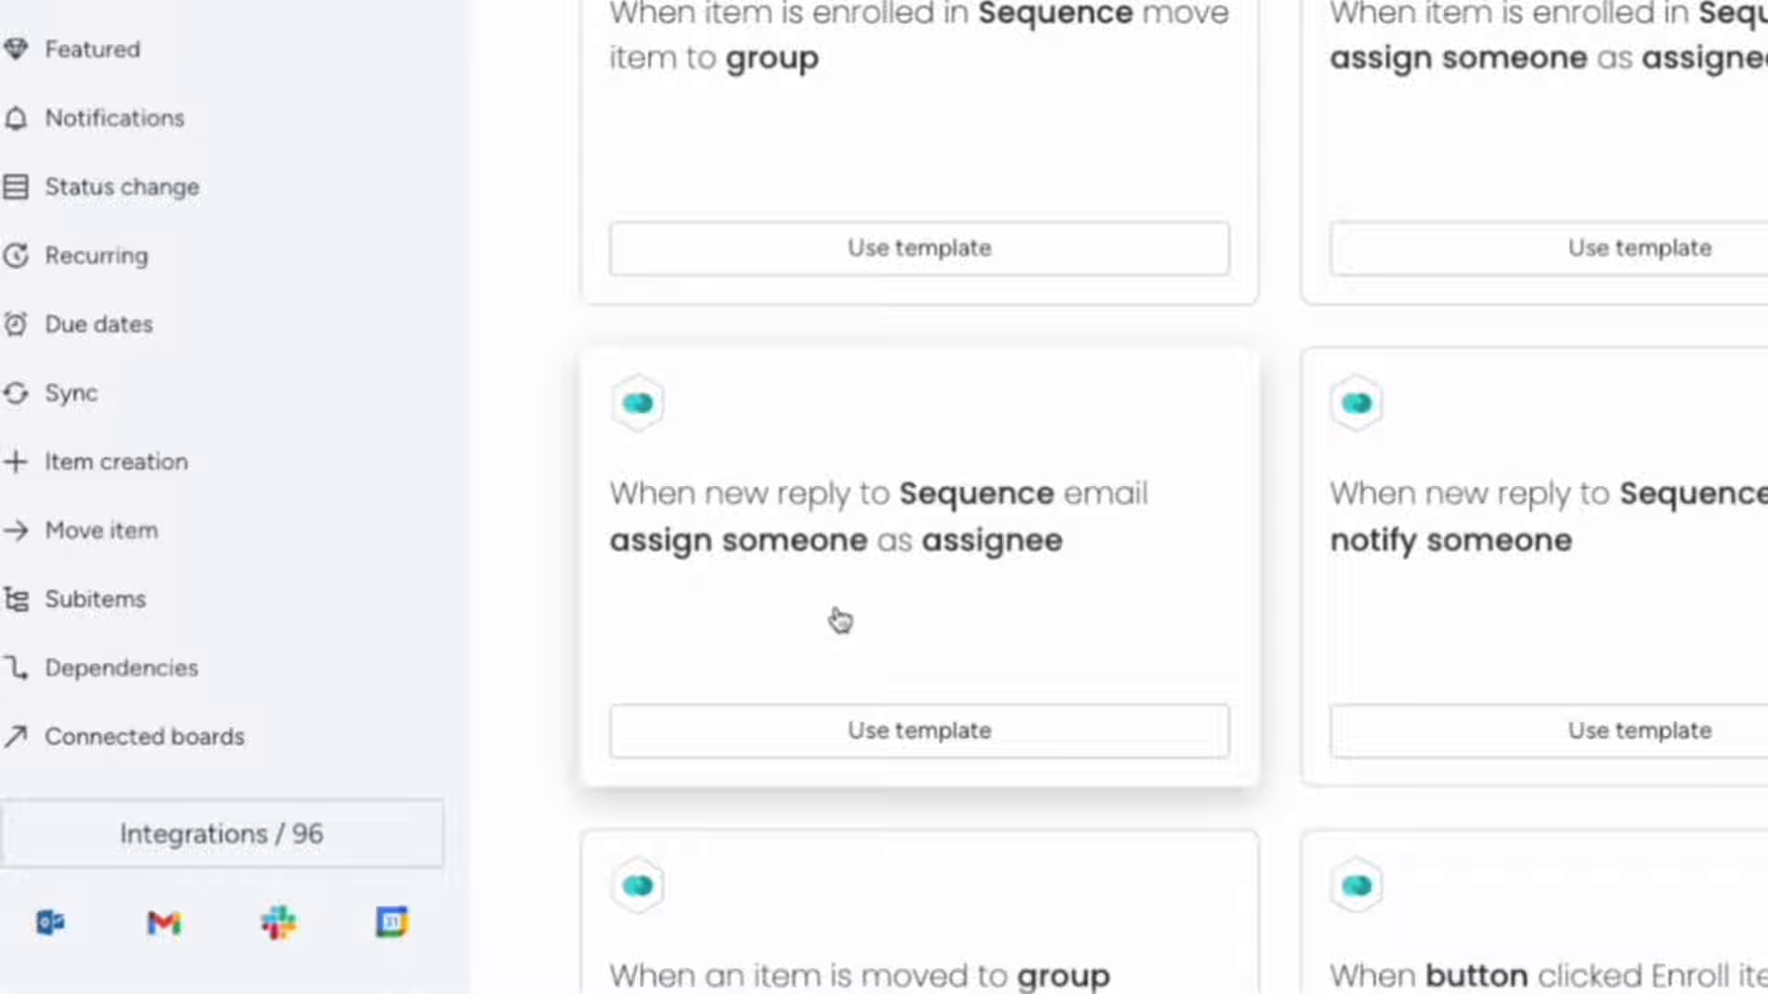
{"action": "scroll", "coordinate": [840, 620], "scroll_direction": "down", "scroll_amount": 5}
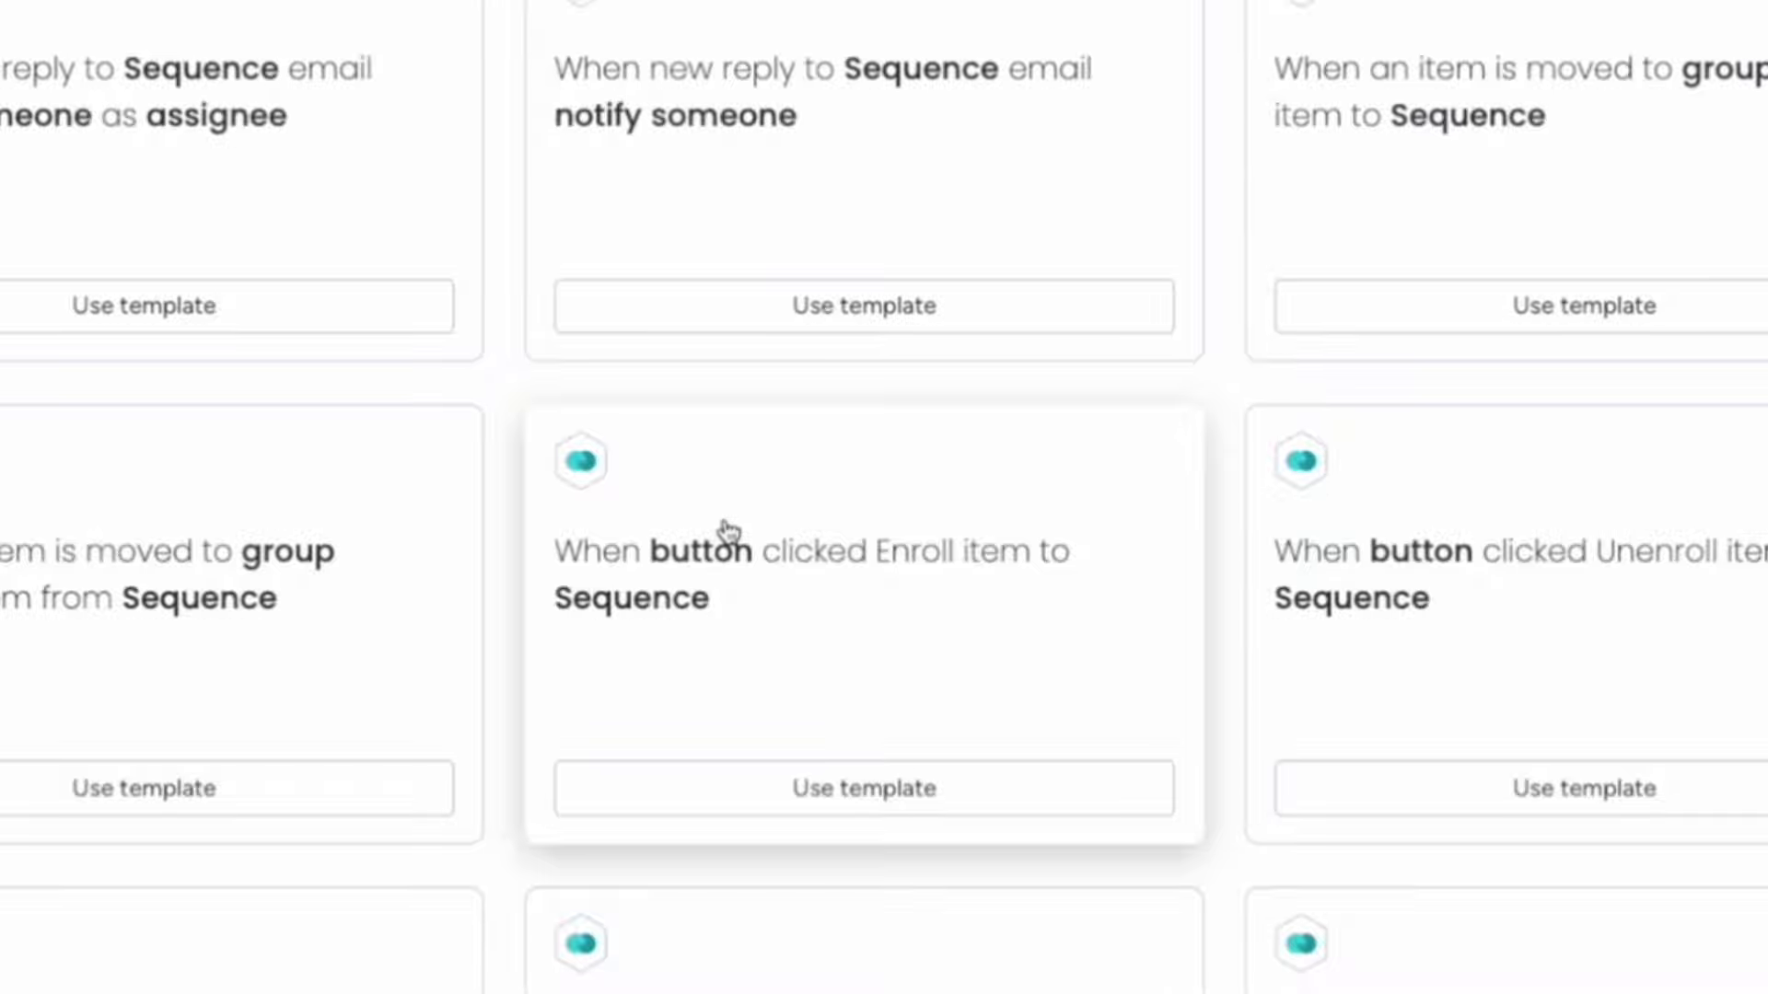
{"action": "scroll", "coordinate": [856, 447], "scroll_direction": "down", "scroll_amount": 3}
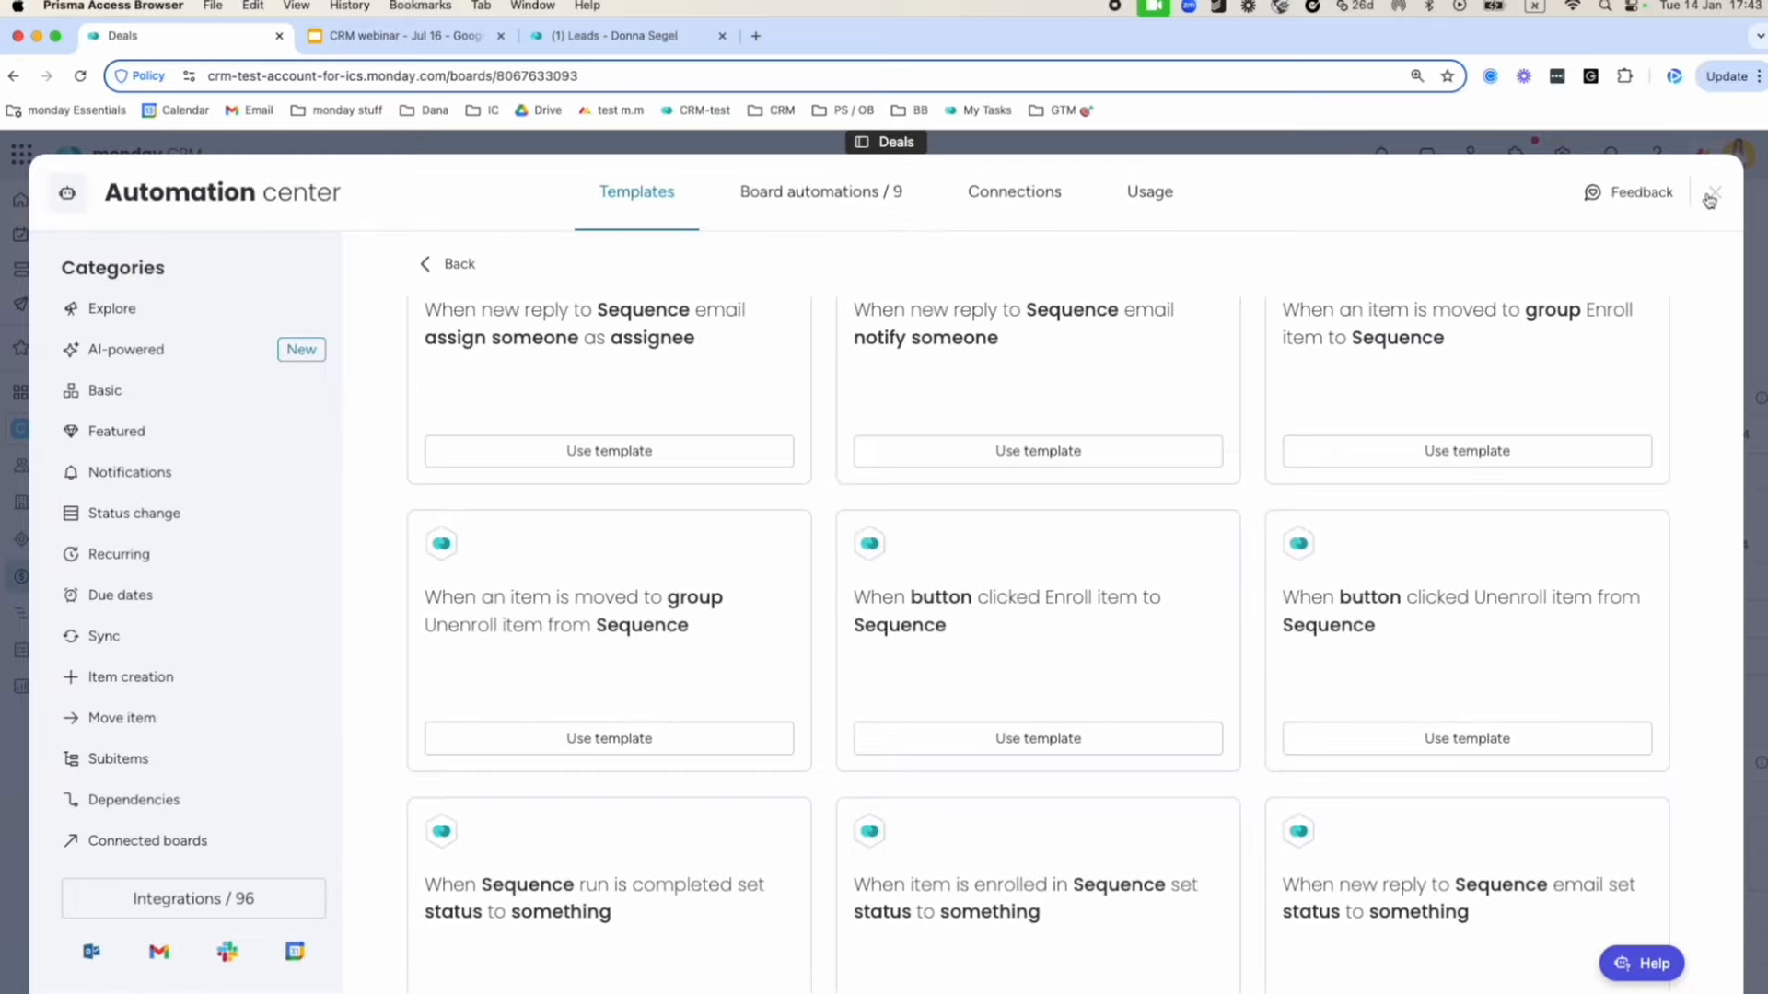
{"action": "left_click", "coordinate": [1710, 199]}
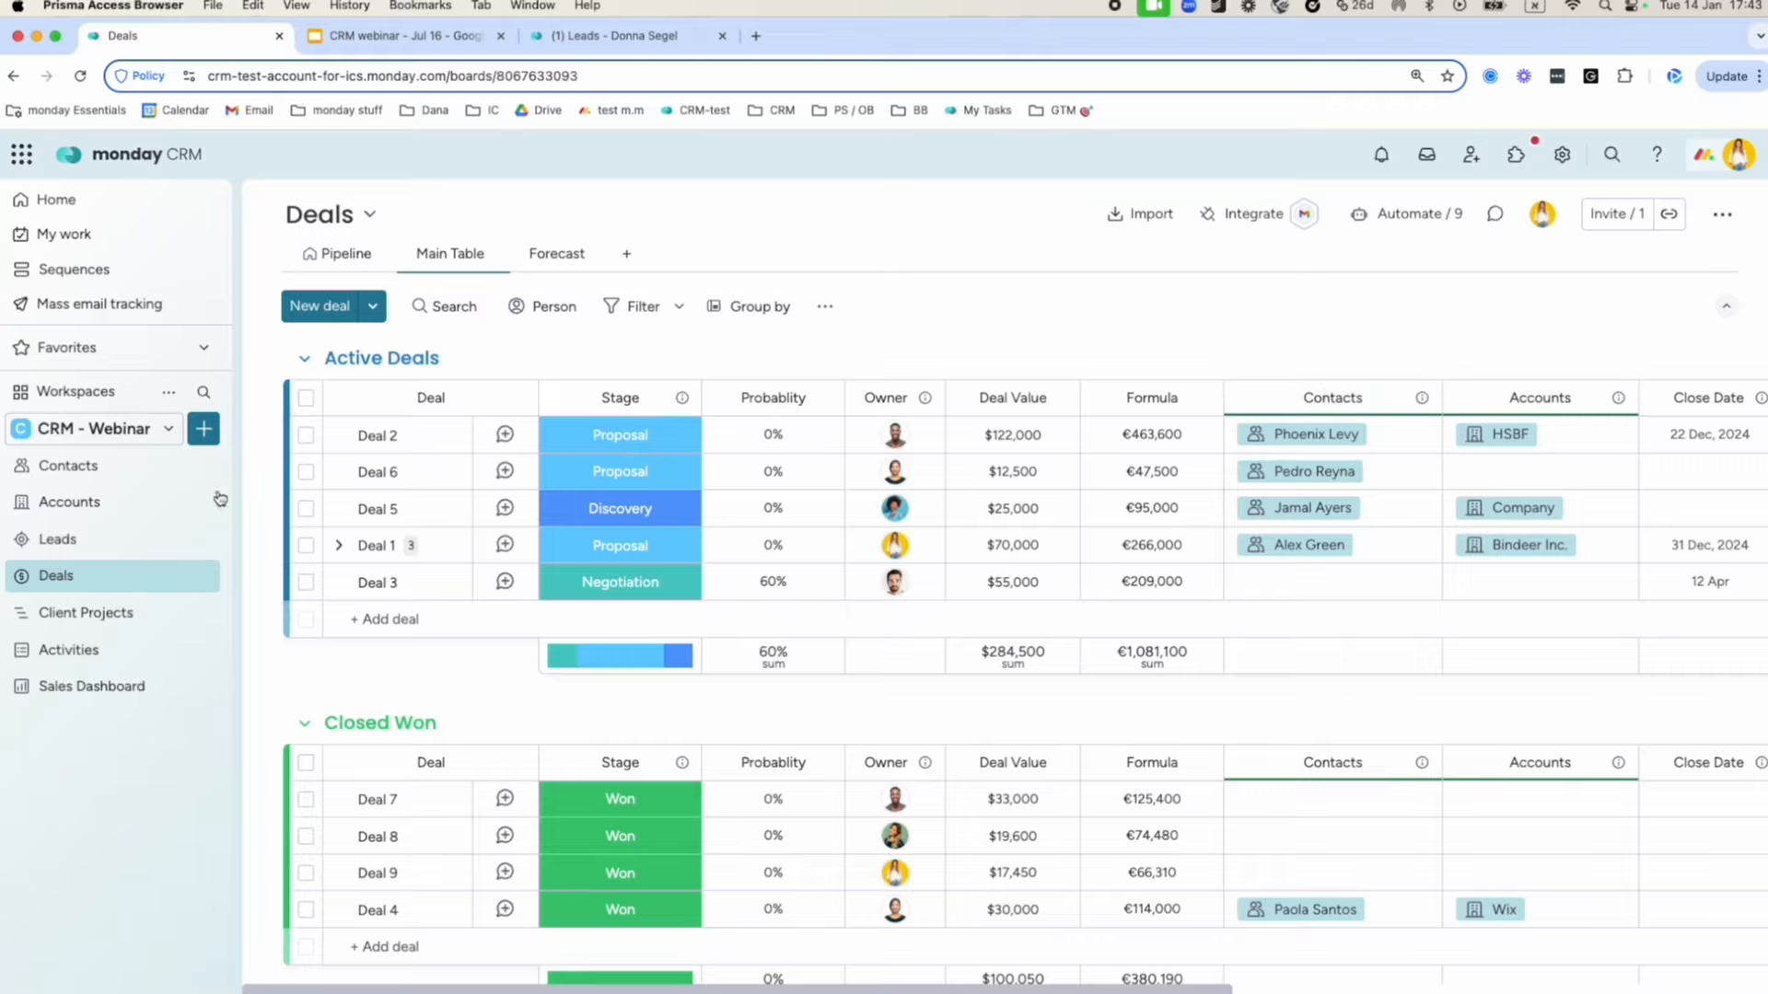
Visit the Mass email tracking page, then open the Contacts board.
{"action": "left_click", "coordinate": [120, 313]}
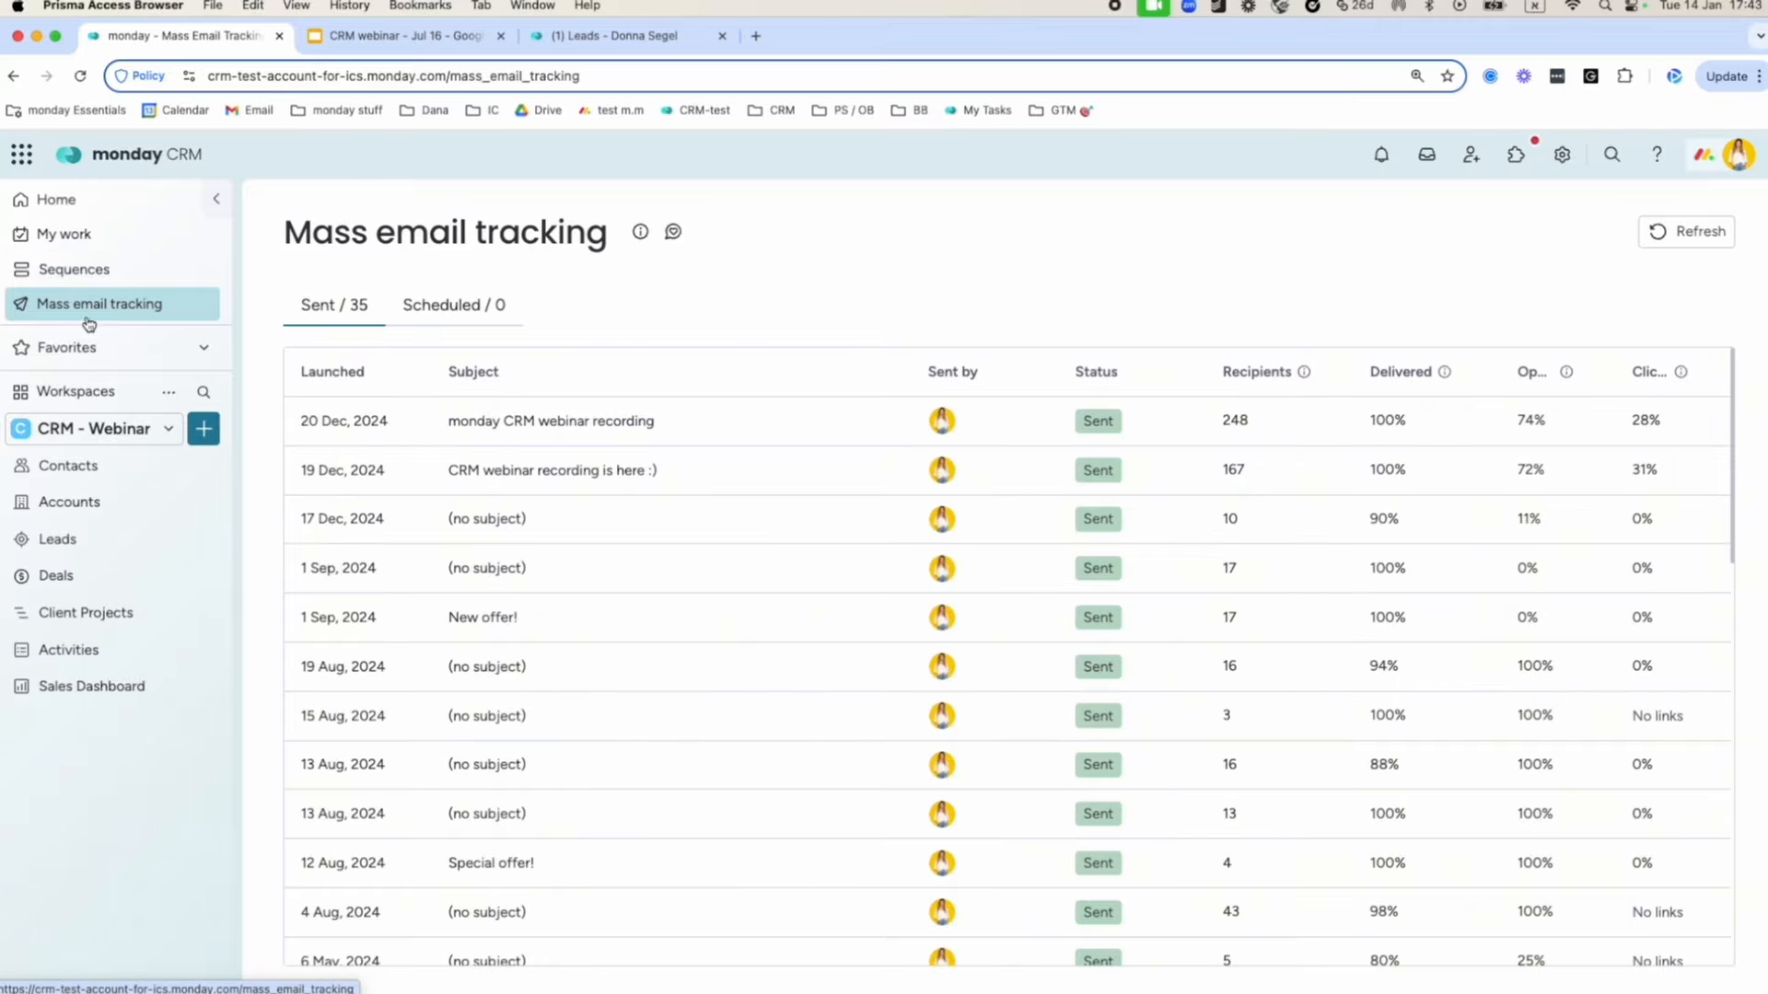
{"action": "left_click", "coordinate": [104, 470]}
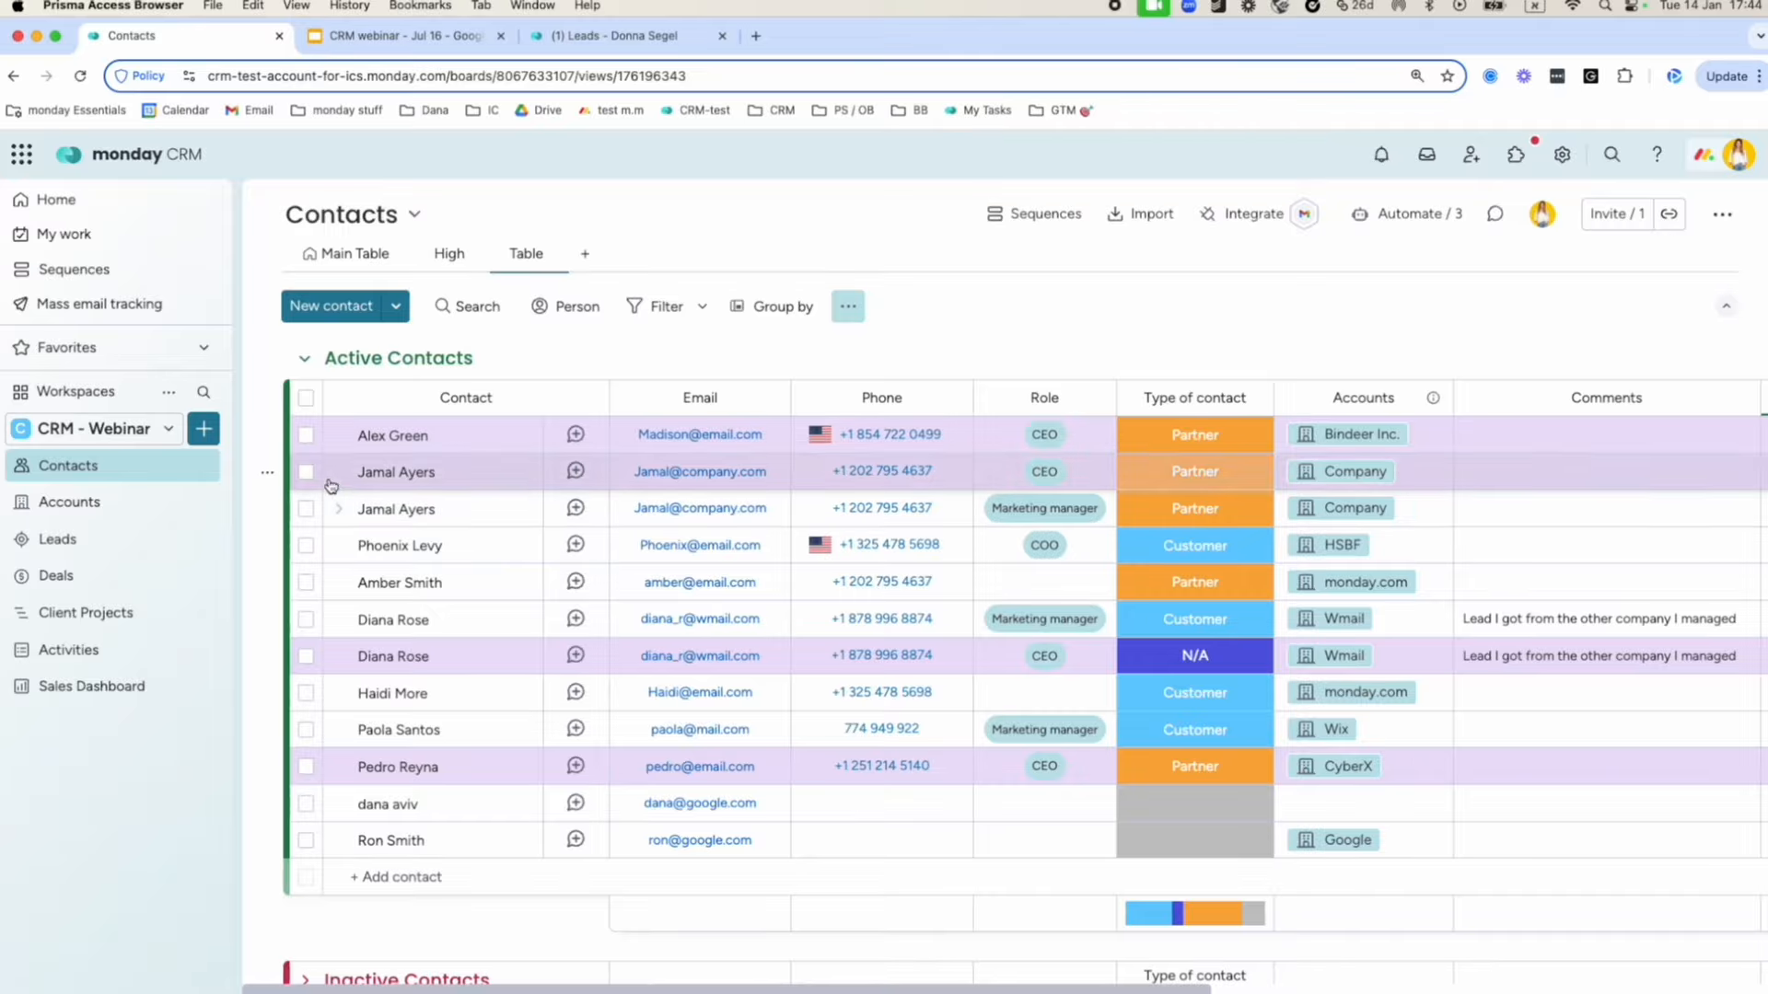
Select all active contacts, then deselect three rows so nine remain selected.
{"action": "left_click", "coordinate": [305, 399]}
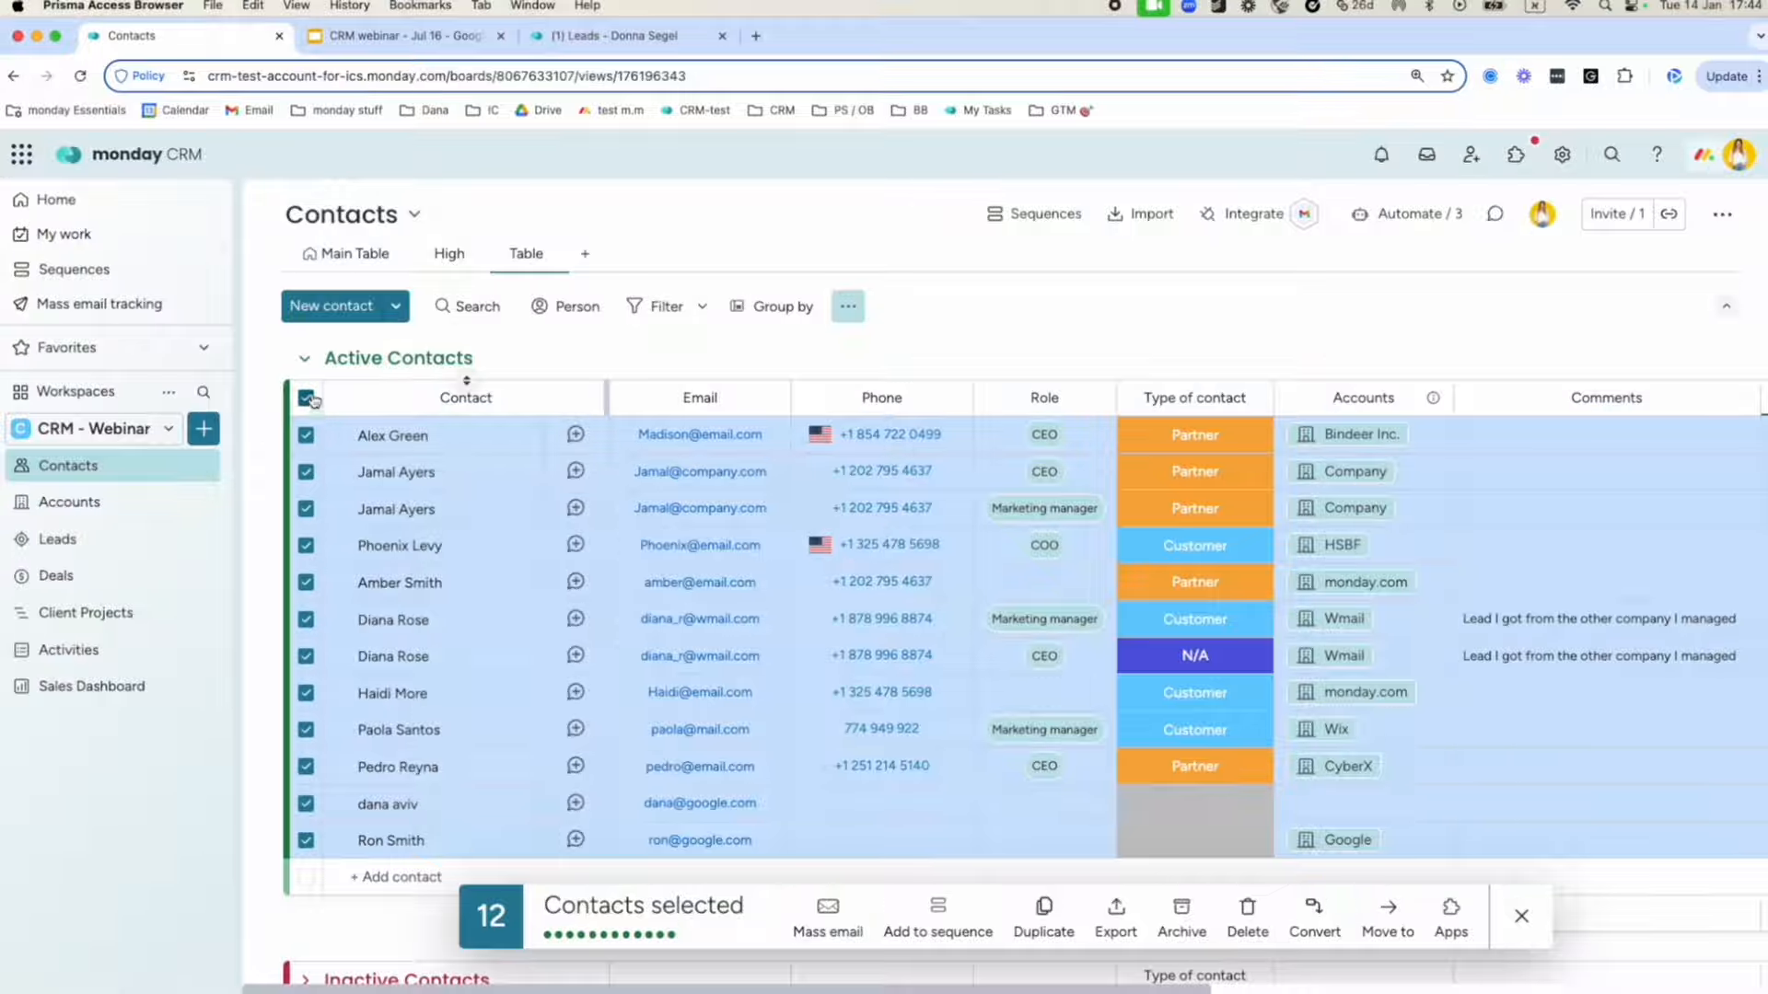
{"action": "left_click", "coordinate": [306, 398]}
{"action": "left_click", "coordinate": [306, 398]}
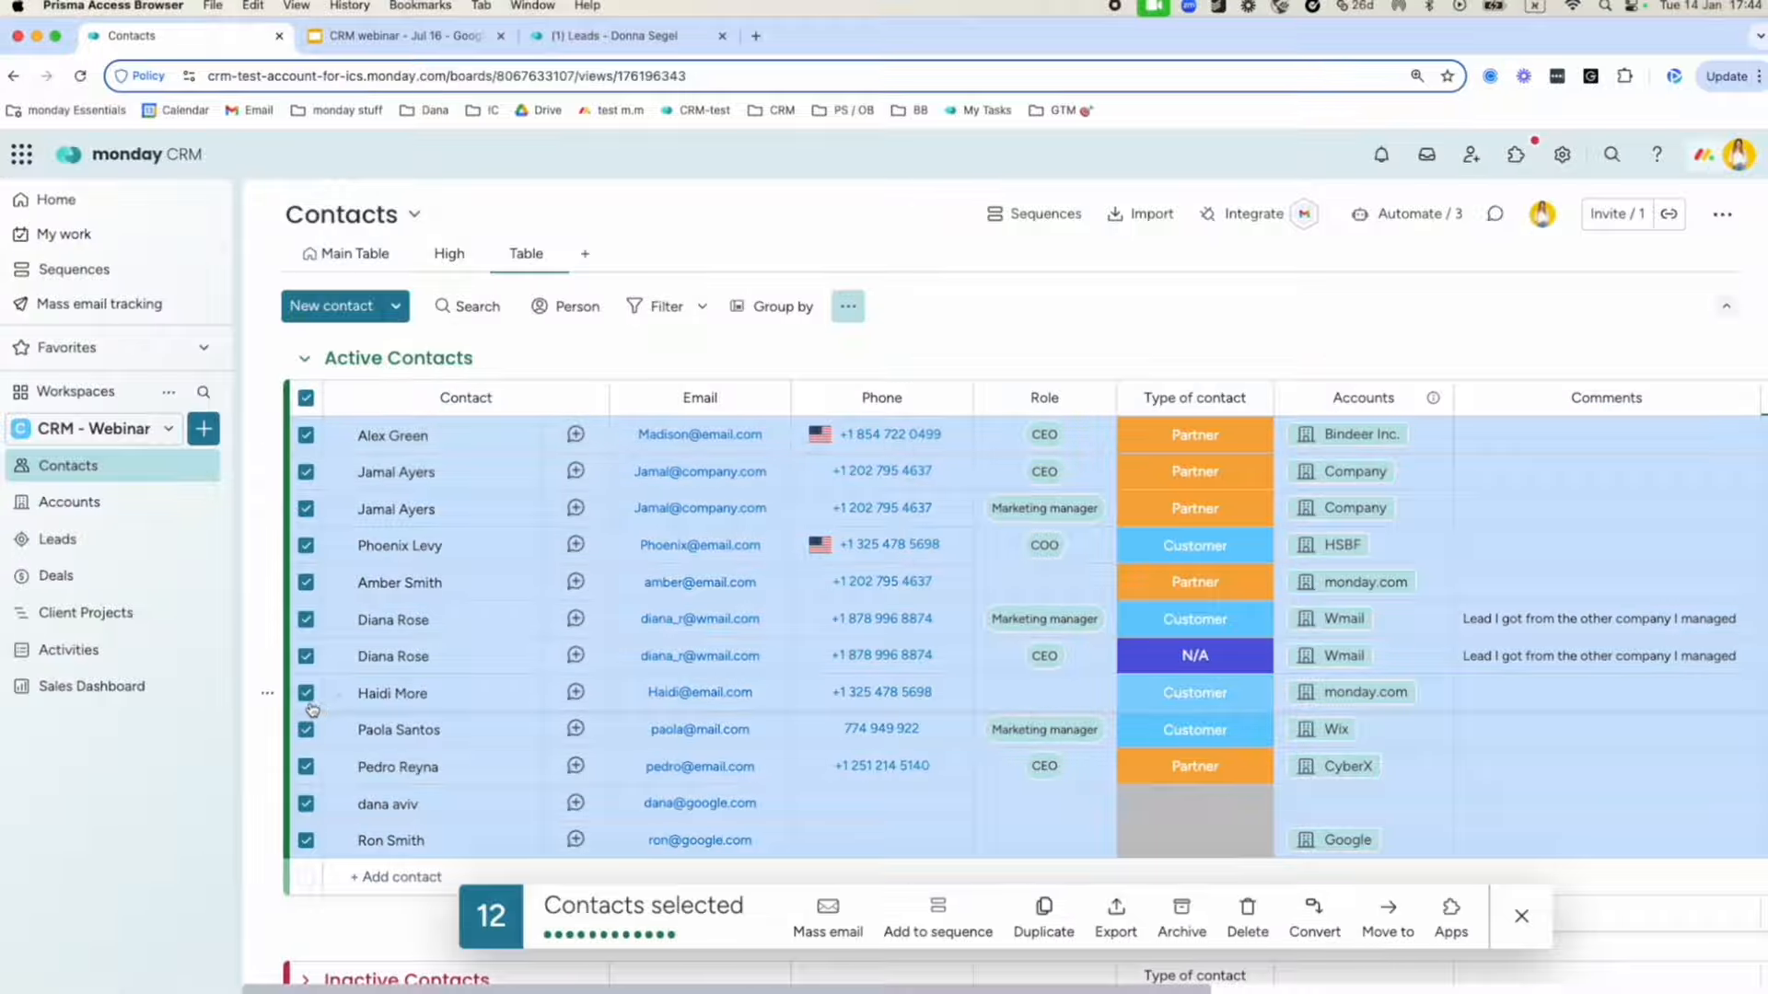
{"action": "left_click", "coordinate": [306, 693]}
{"action": "left_click", "coordinate": [306, 729]}
{"action": "left_click", "coordinate": [306, 766]}
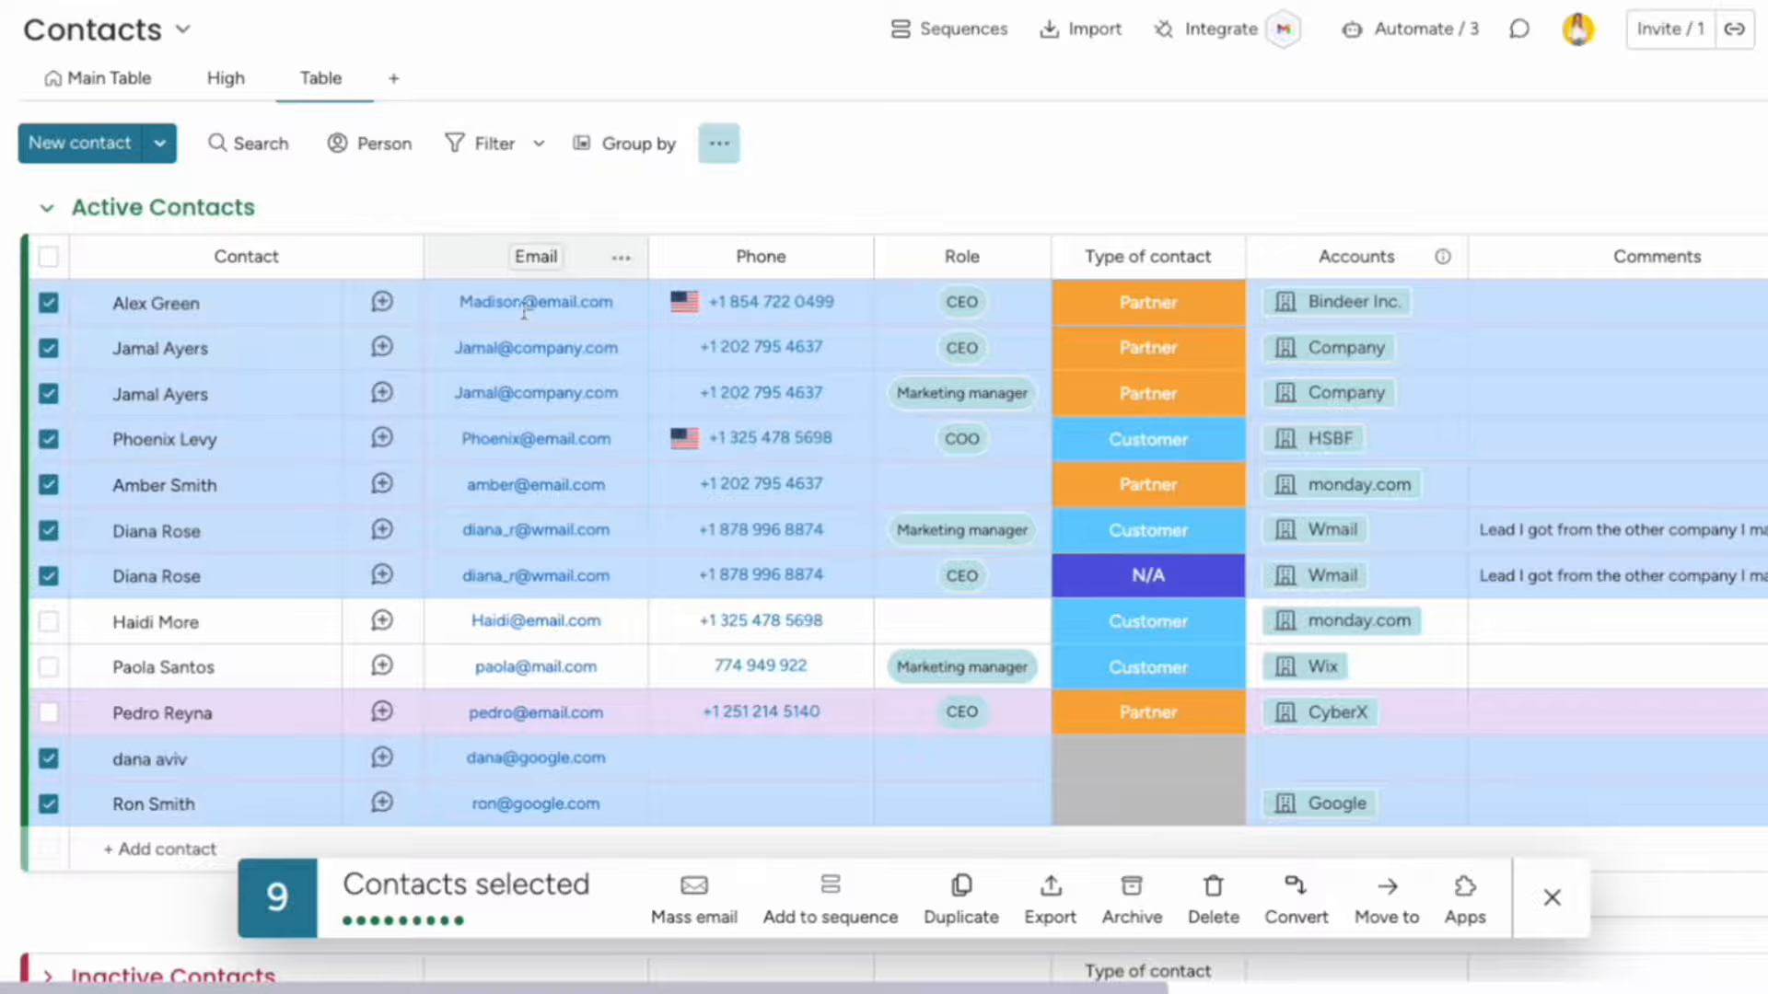
{"action": "left_click", "coordinate": [536, 256]}
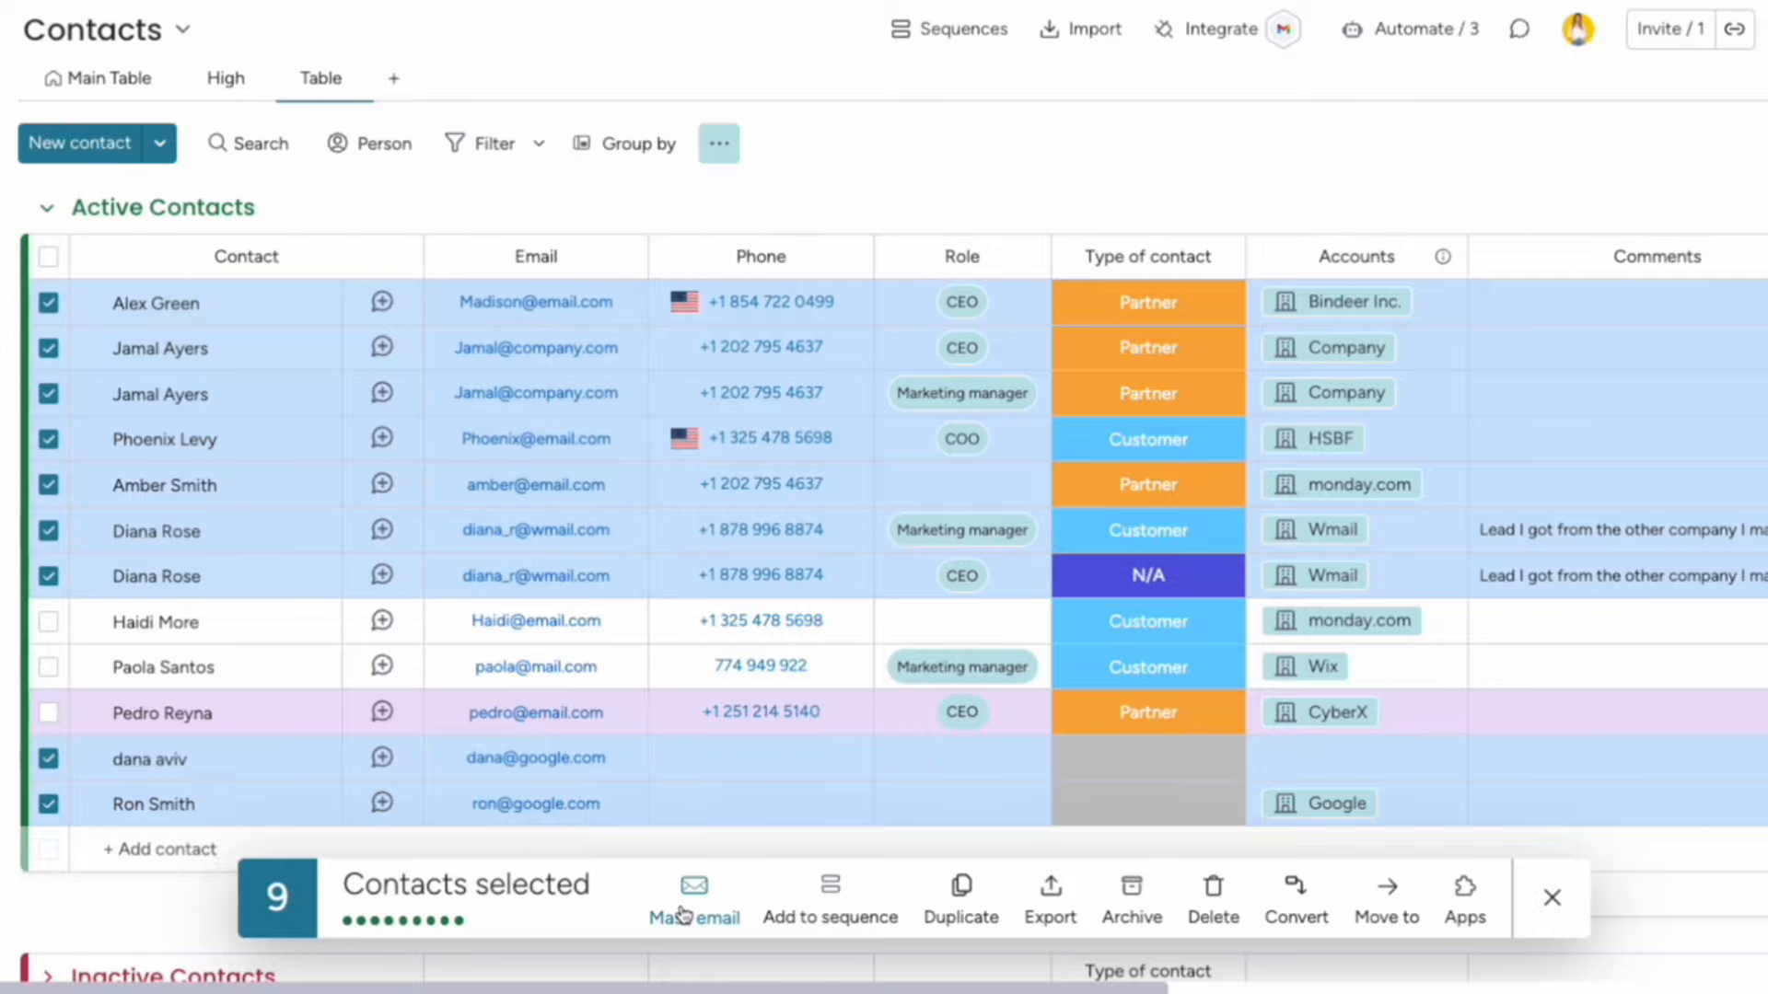
Start a mass email to the nine selected contacts from the Discount offer template and view its HTML source.
{"action": "left_click", "coordinate": [682, 904]}
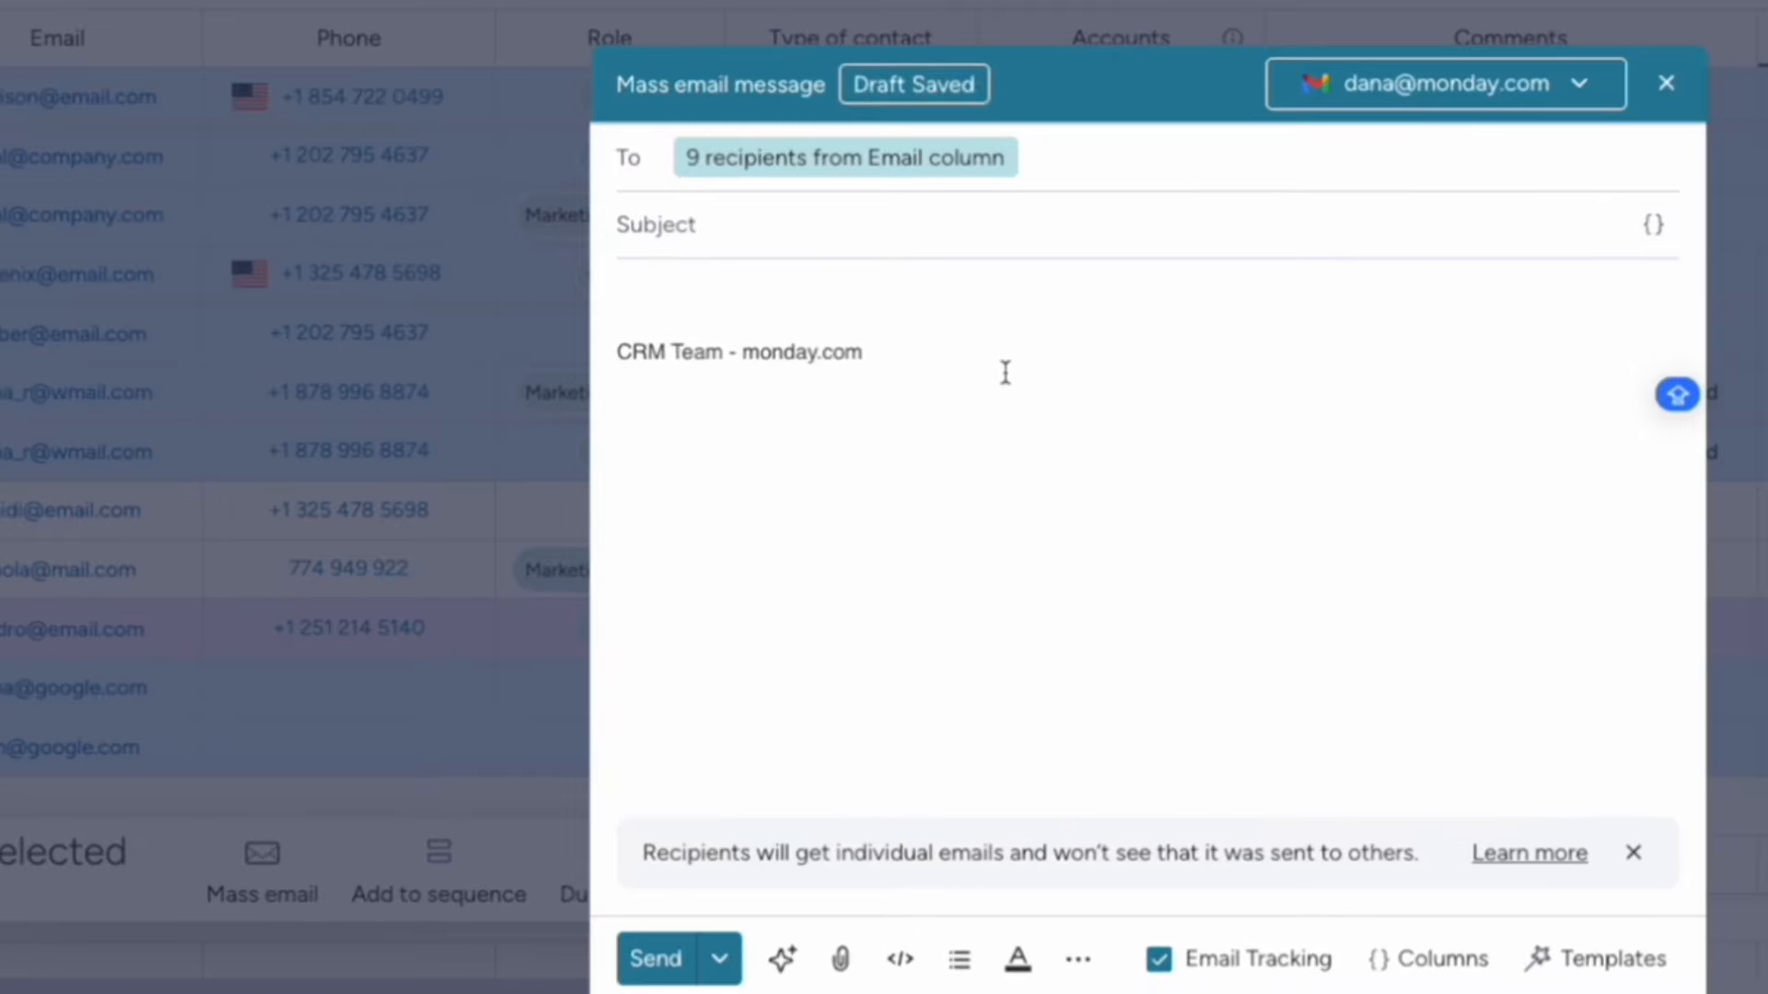
{"action": "left_click", "coordinate": [686, 225]}
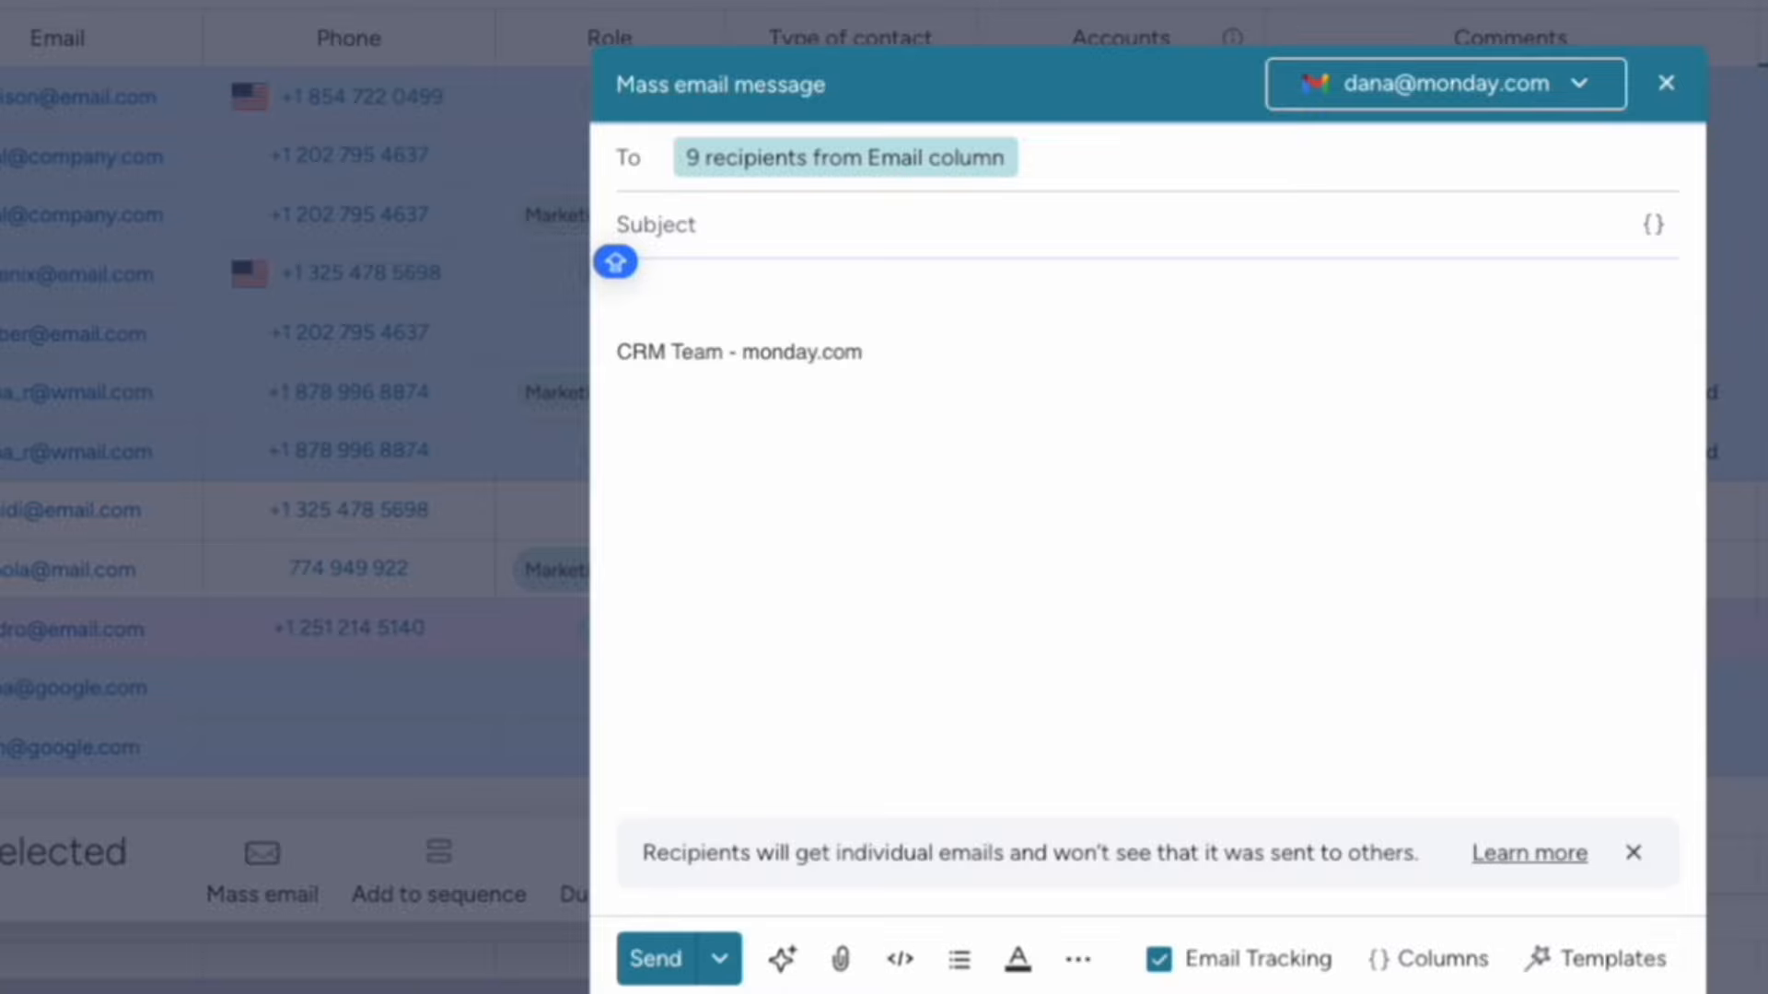
{"action": "left_click", "coordinate": [1586, 959]}
{"action": "left_click", "coordinate": [1239, 555]}
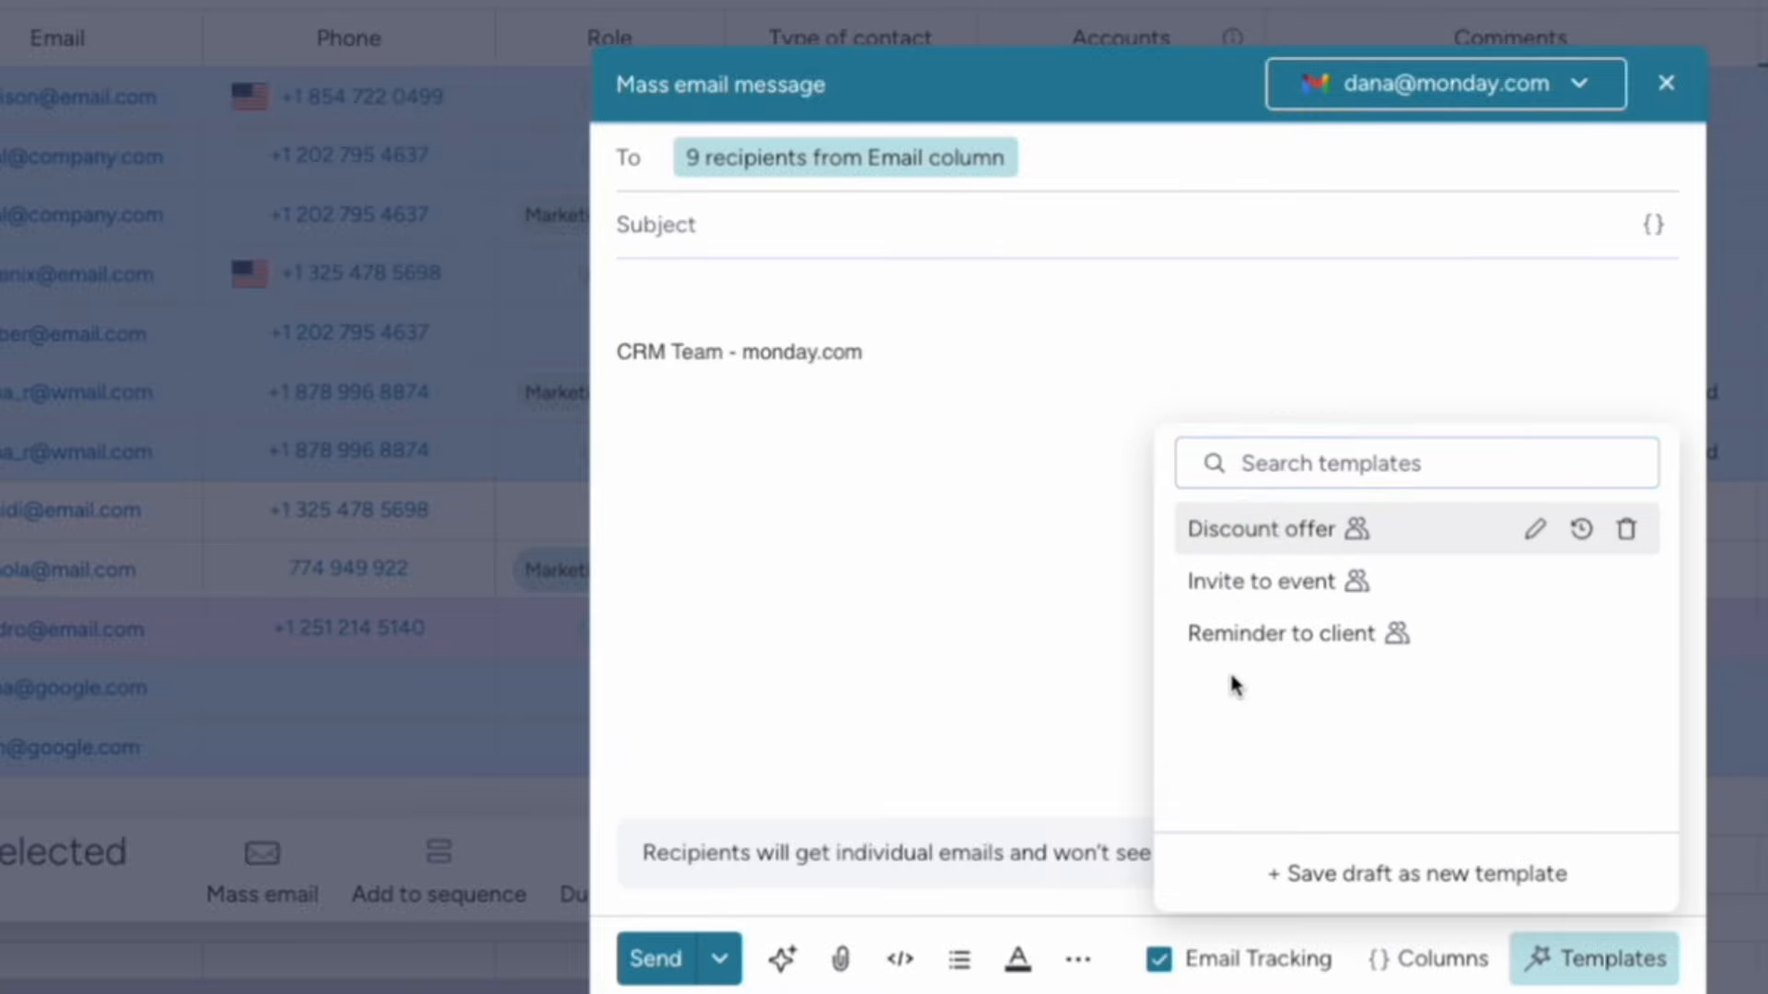
{"action": "scroll", "coordinate": [917, 642], "scroll_direction": "down", "scroll_amount": 3}
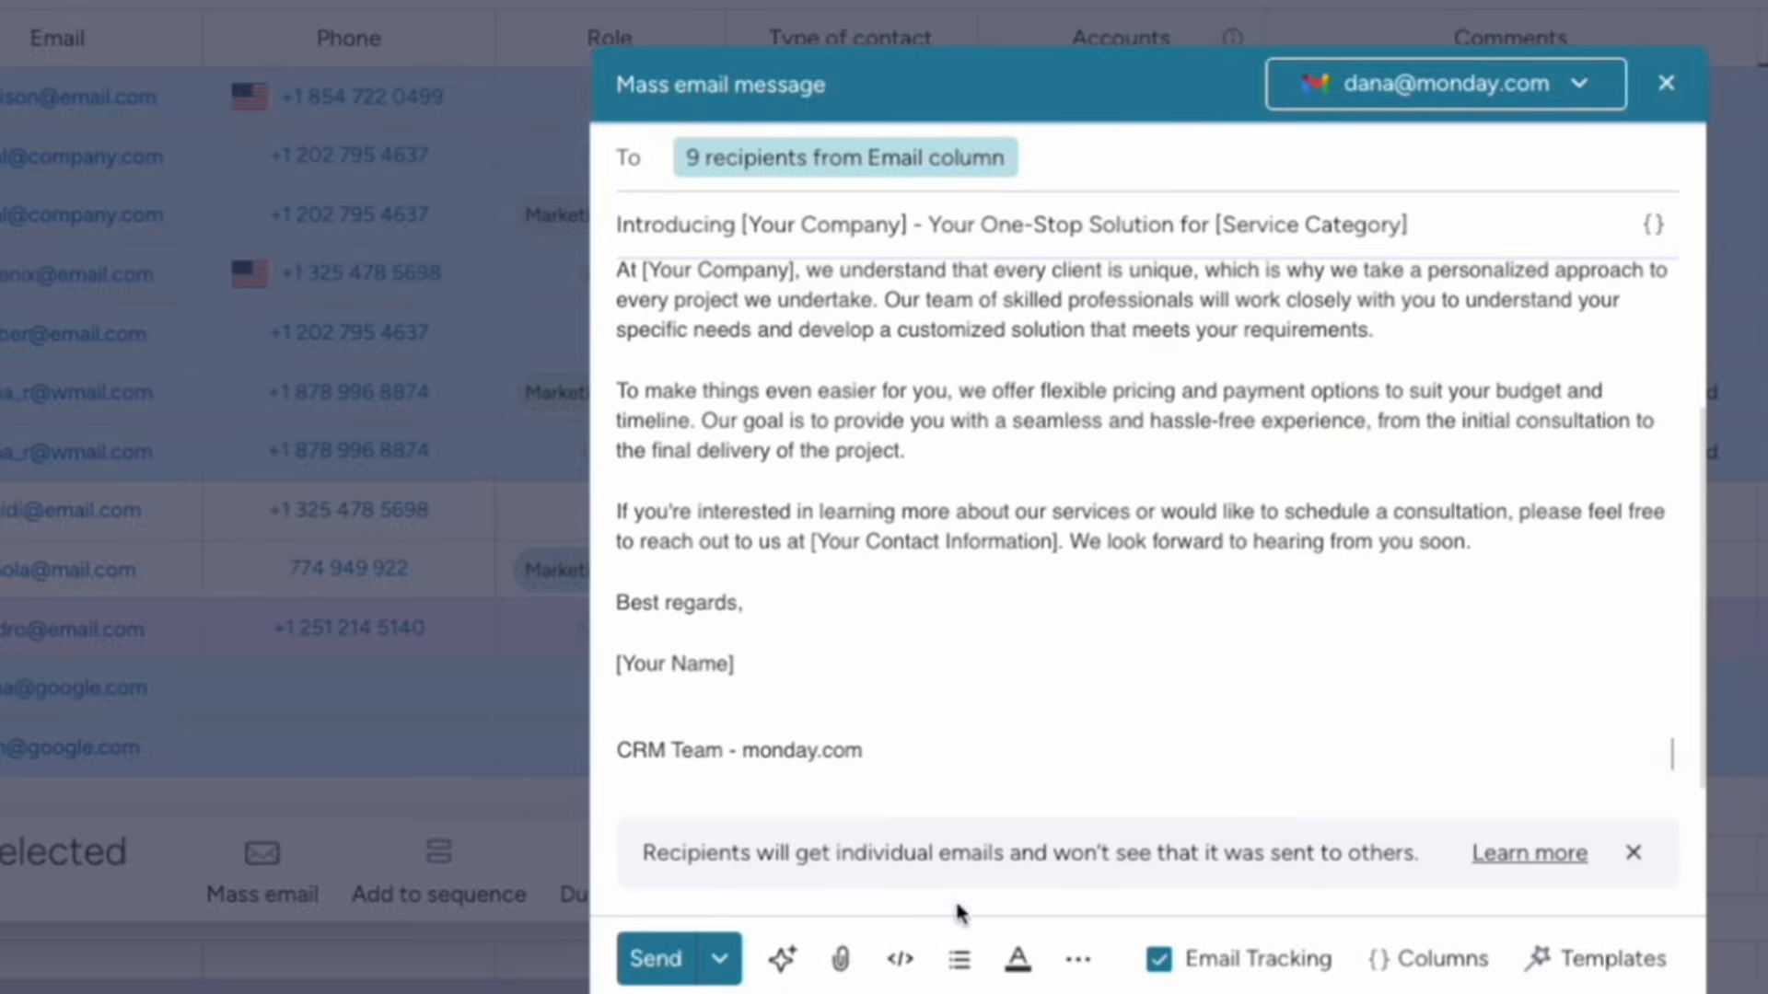
{"action": "left_click", "coordinate": [899, 958]}
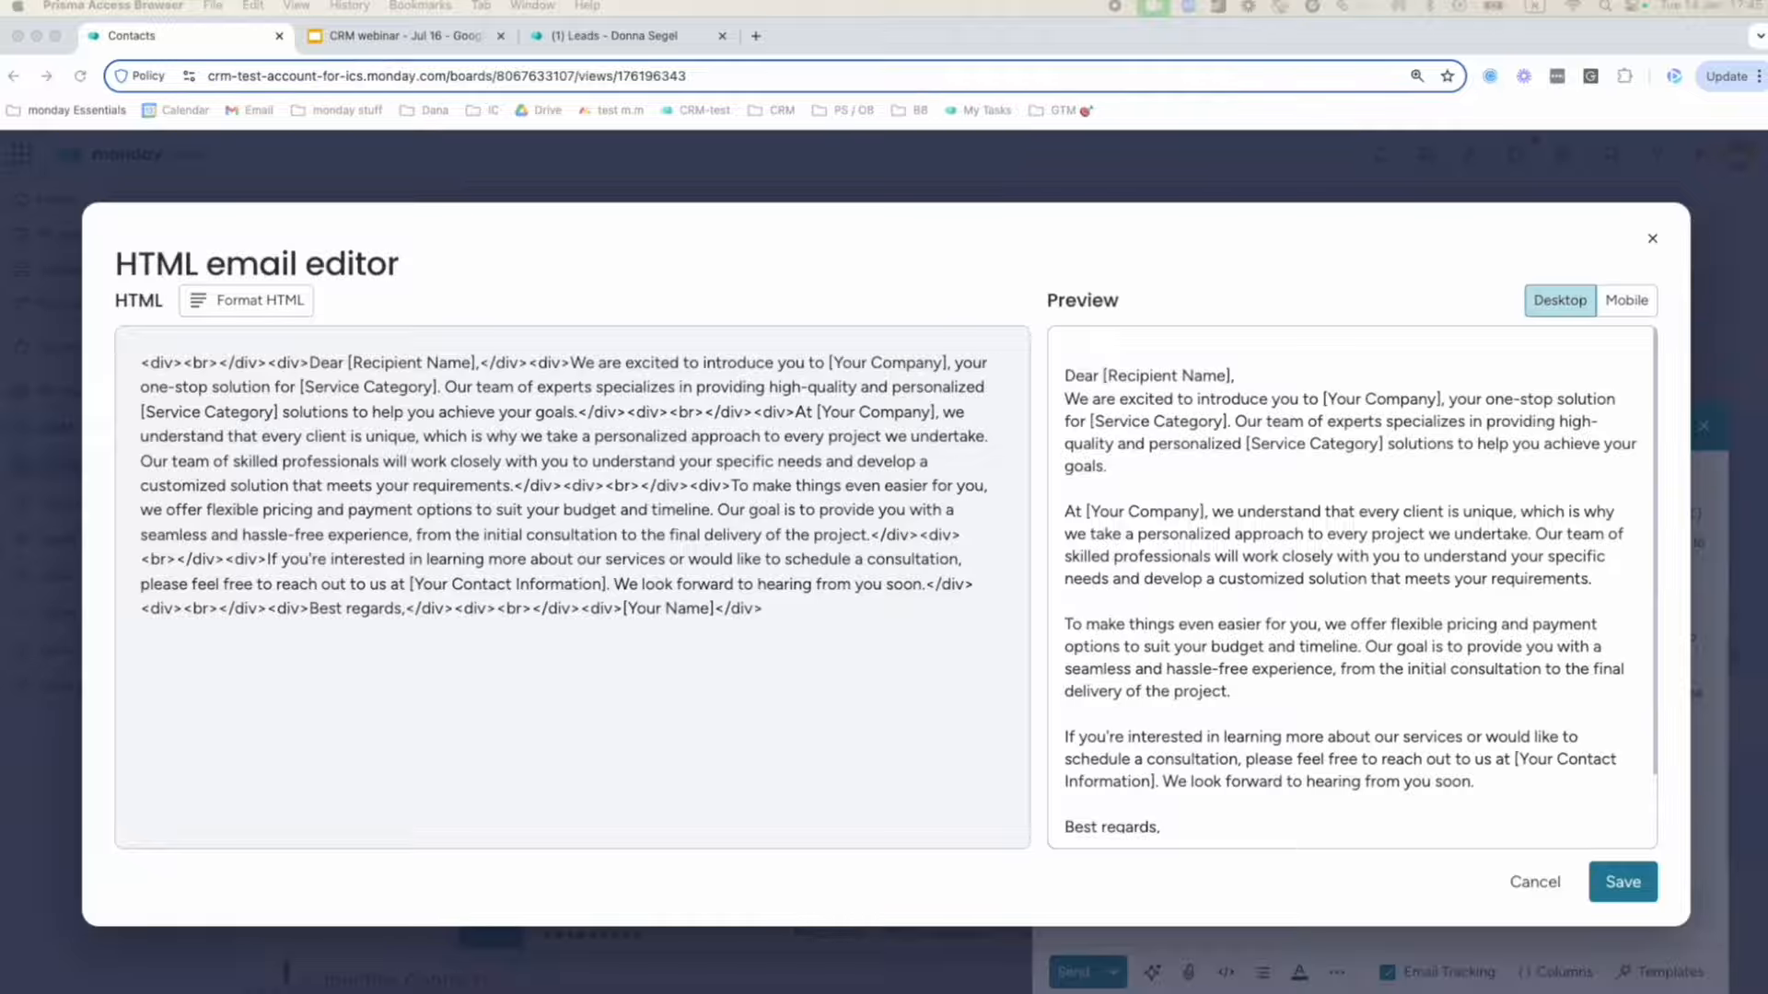
Replace the email's entire HTML with the Special Offer Just For You design and save it.
{"action": "left_click", "coordinate": [742, 461]}
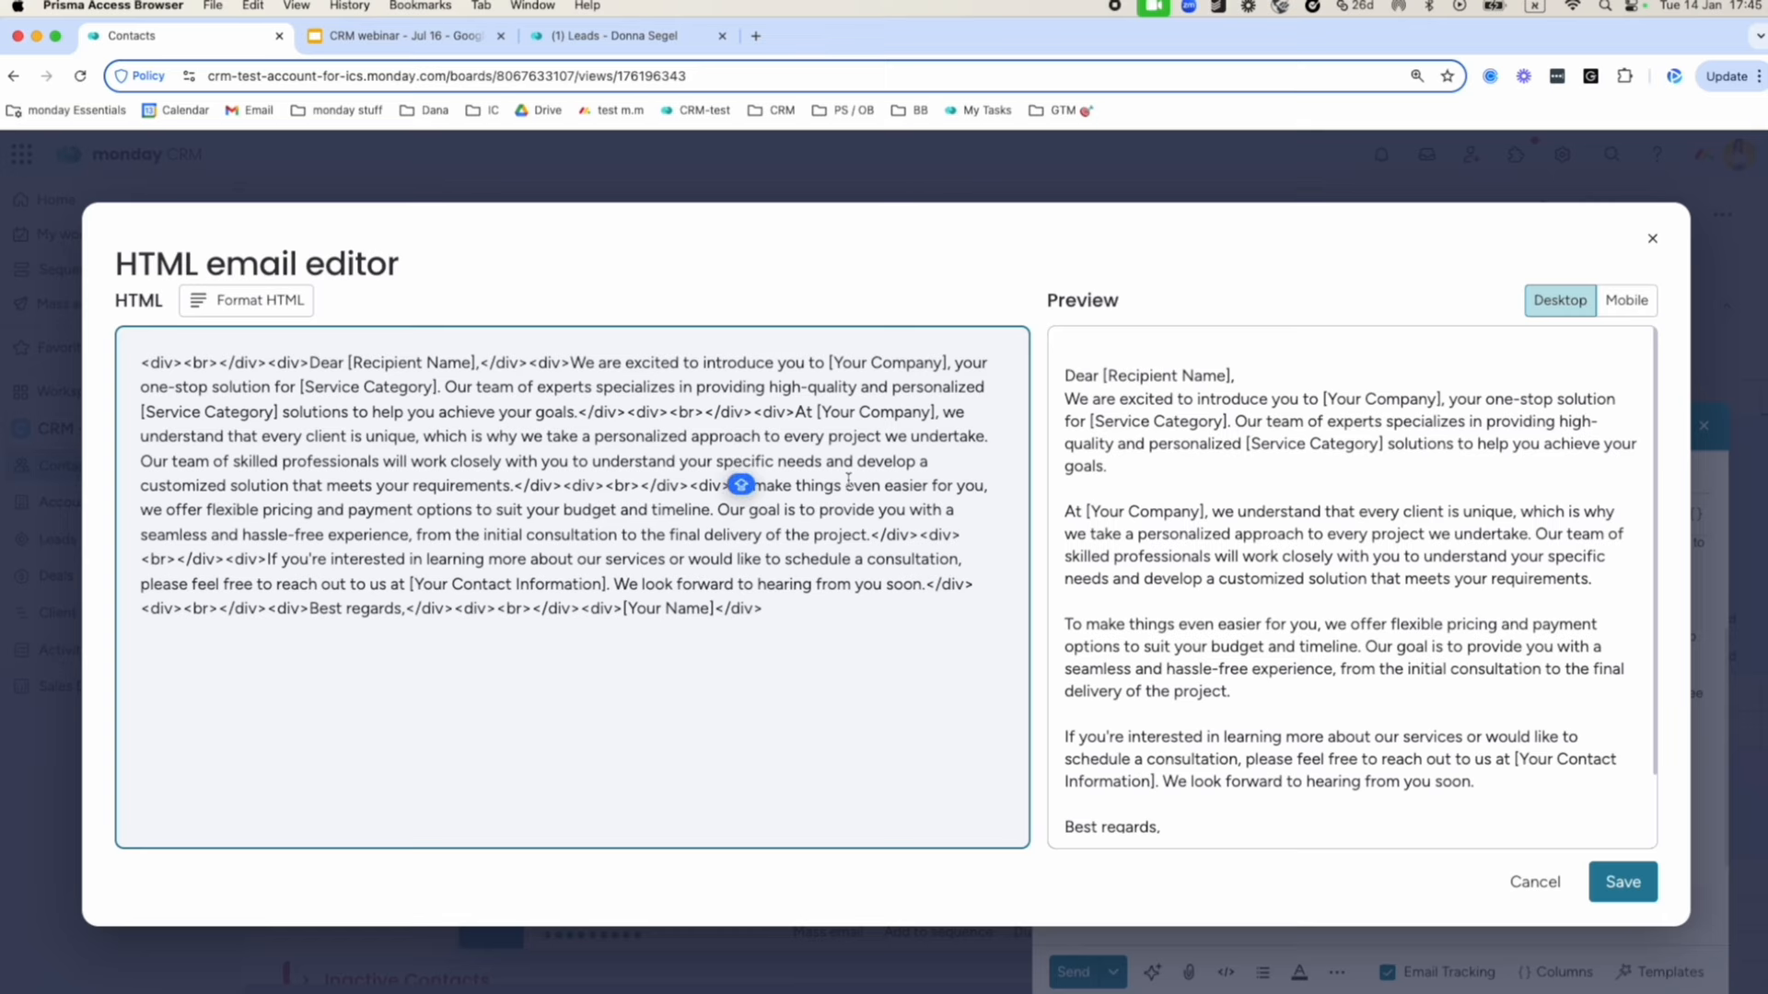
{"action": "key", "text": "super+a"}
{"action": "key", "text": "super+v"}
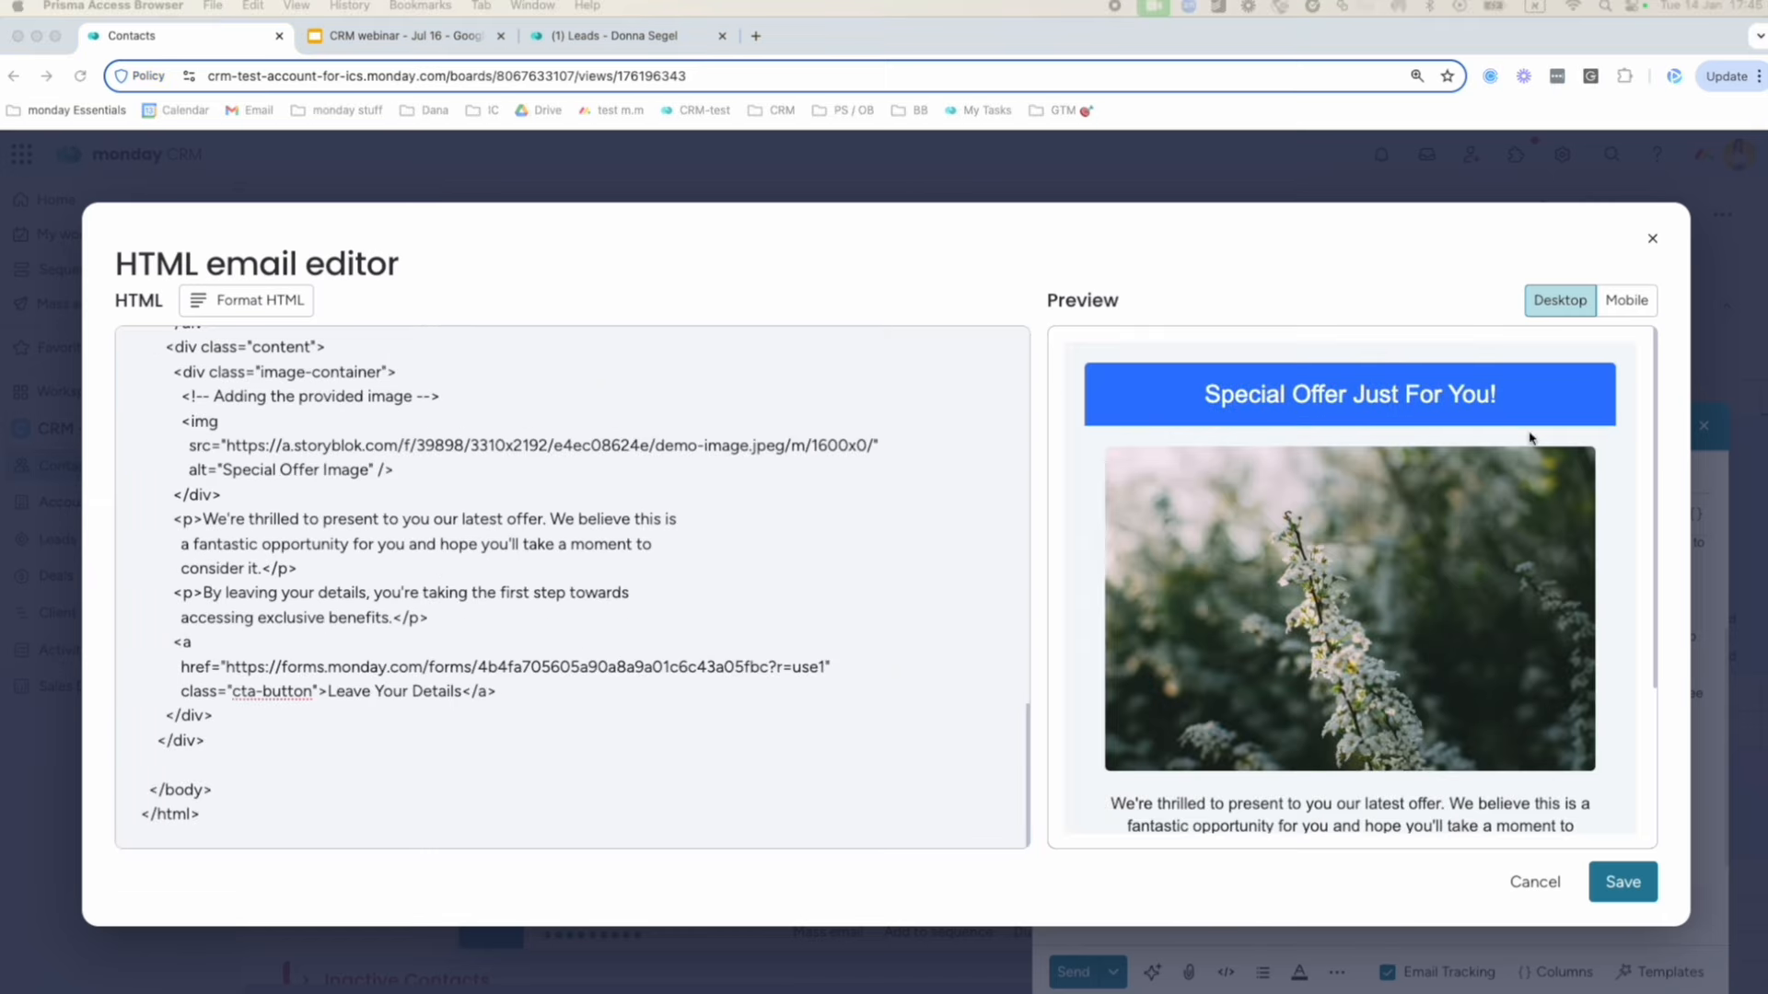
{"action": "scroll", "coordinate": [1389, 481], "scroll_direction": "down", "scroll_amount": 3}
{"action": "scroll", "coordinate": [1437, 521], "scroll_direction": "up", "scroll_amount": 3}
{"action": "left_click", "coordinate": [1625, 892]}
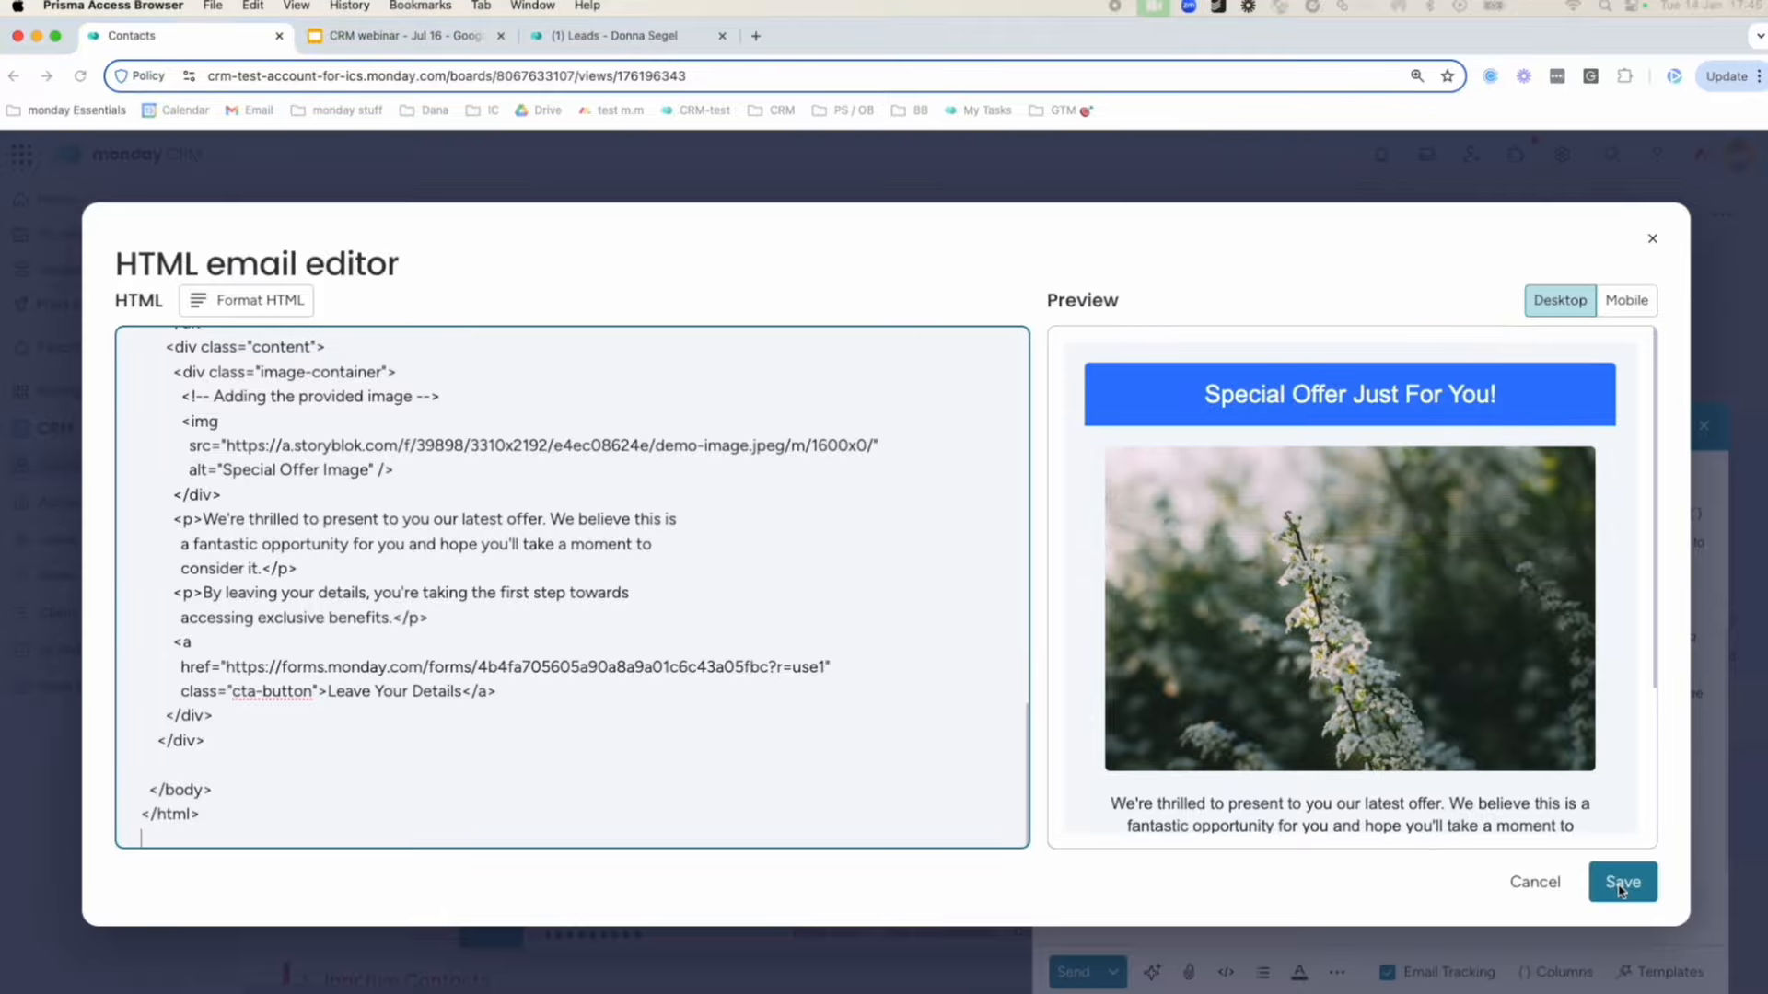
{"action": "left_click", "coordinate": [1641, 890]}
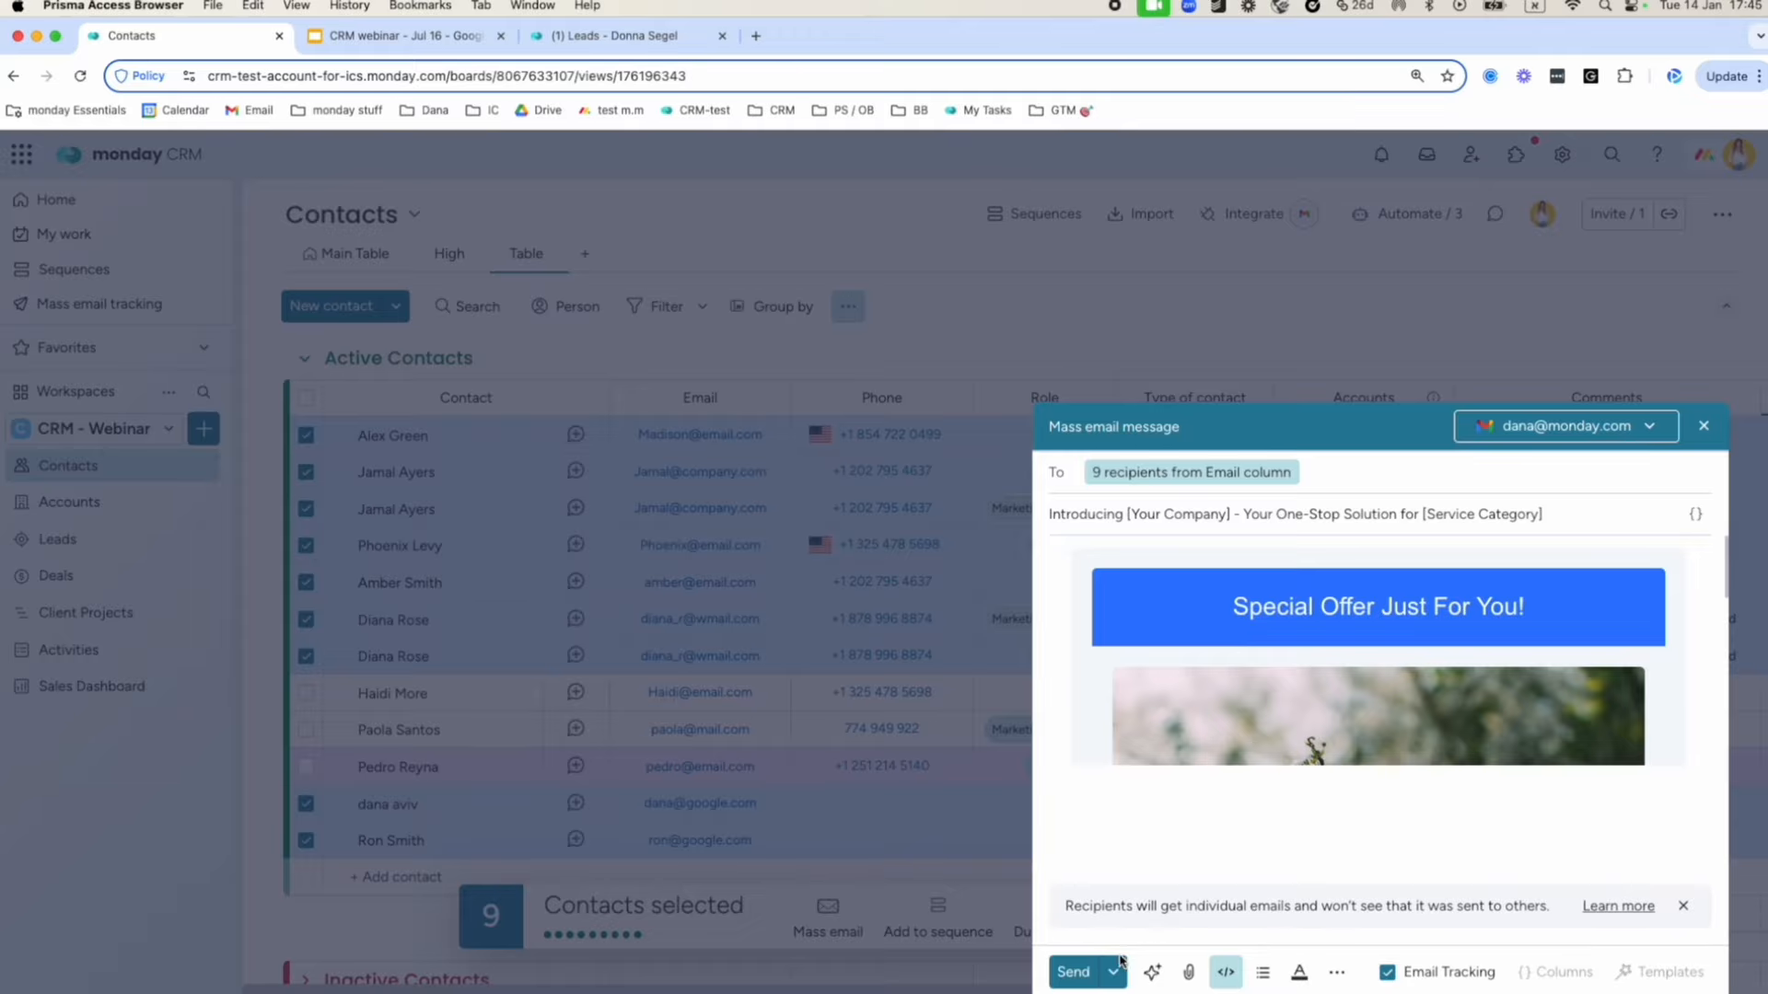
Look at the Schedule send option, then dismiss it without setting a time.
{"action": "left_click", "coordinate": [1114, 967]}
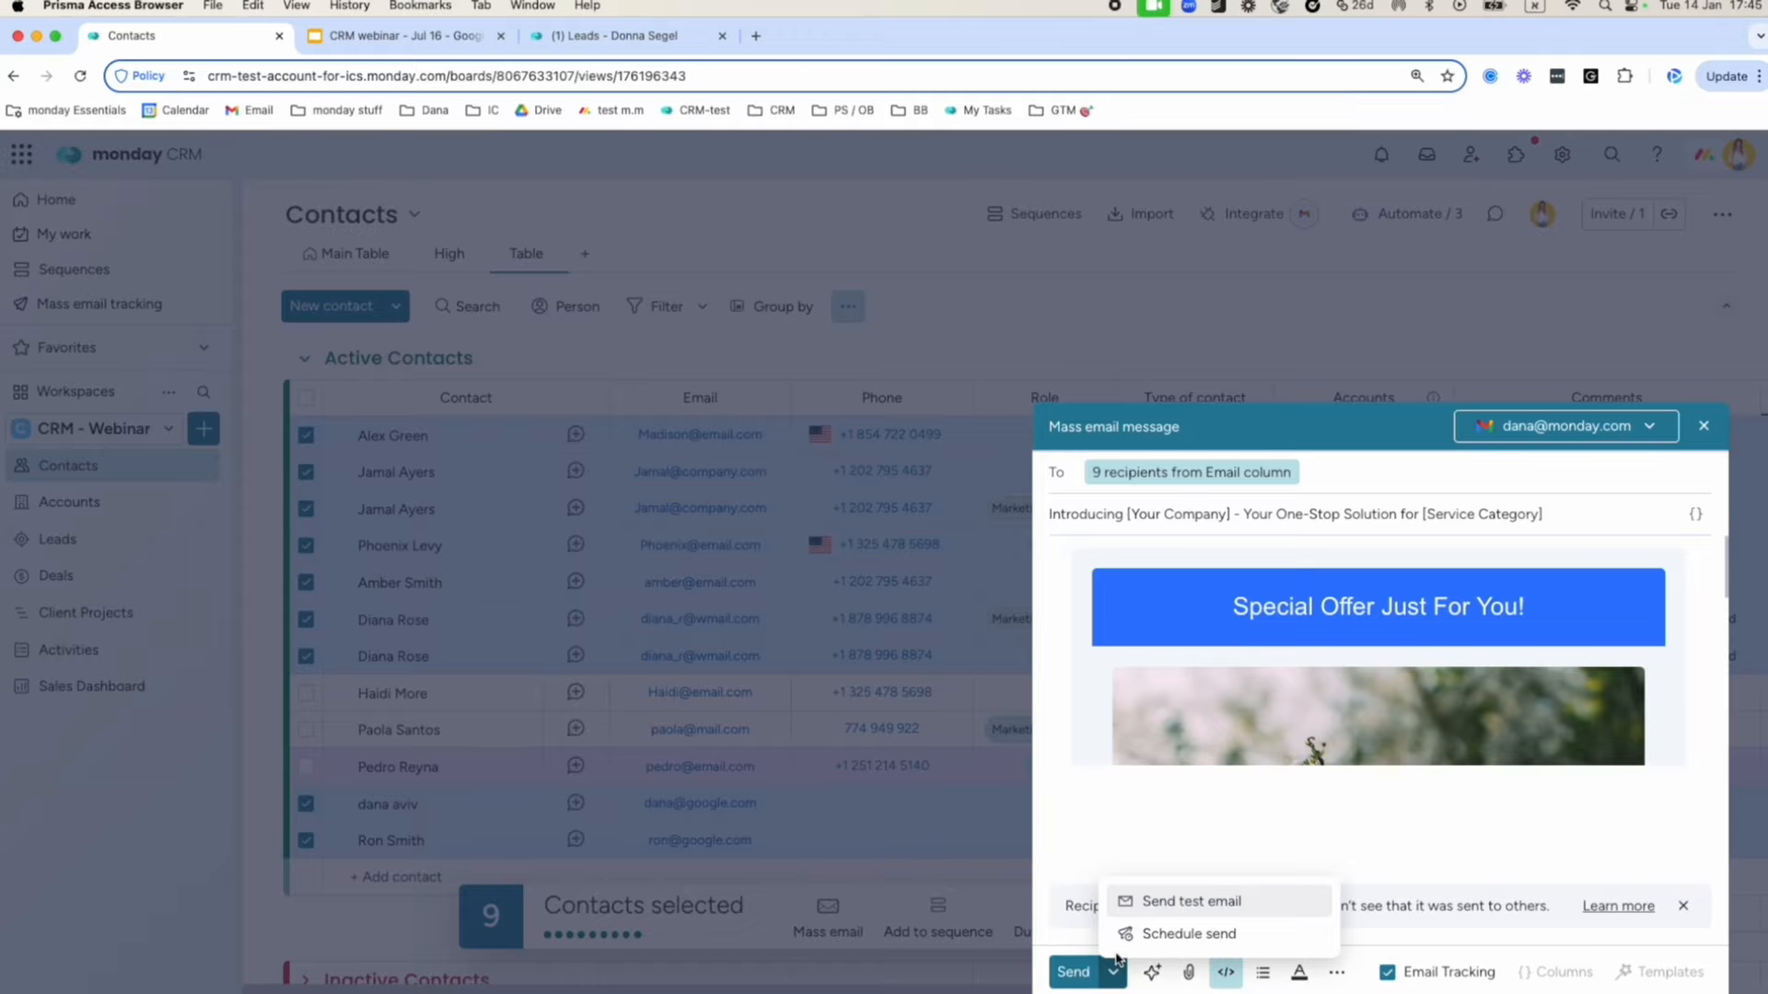
{"action": "left_click", "coordinate": [1187, 932]}
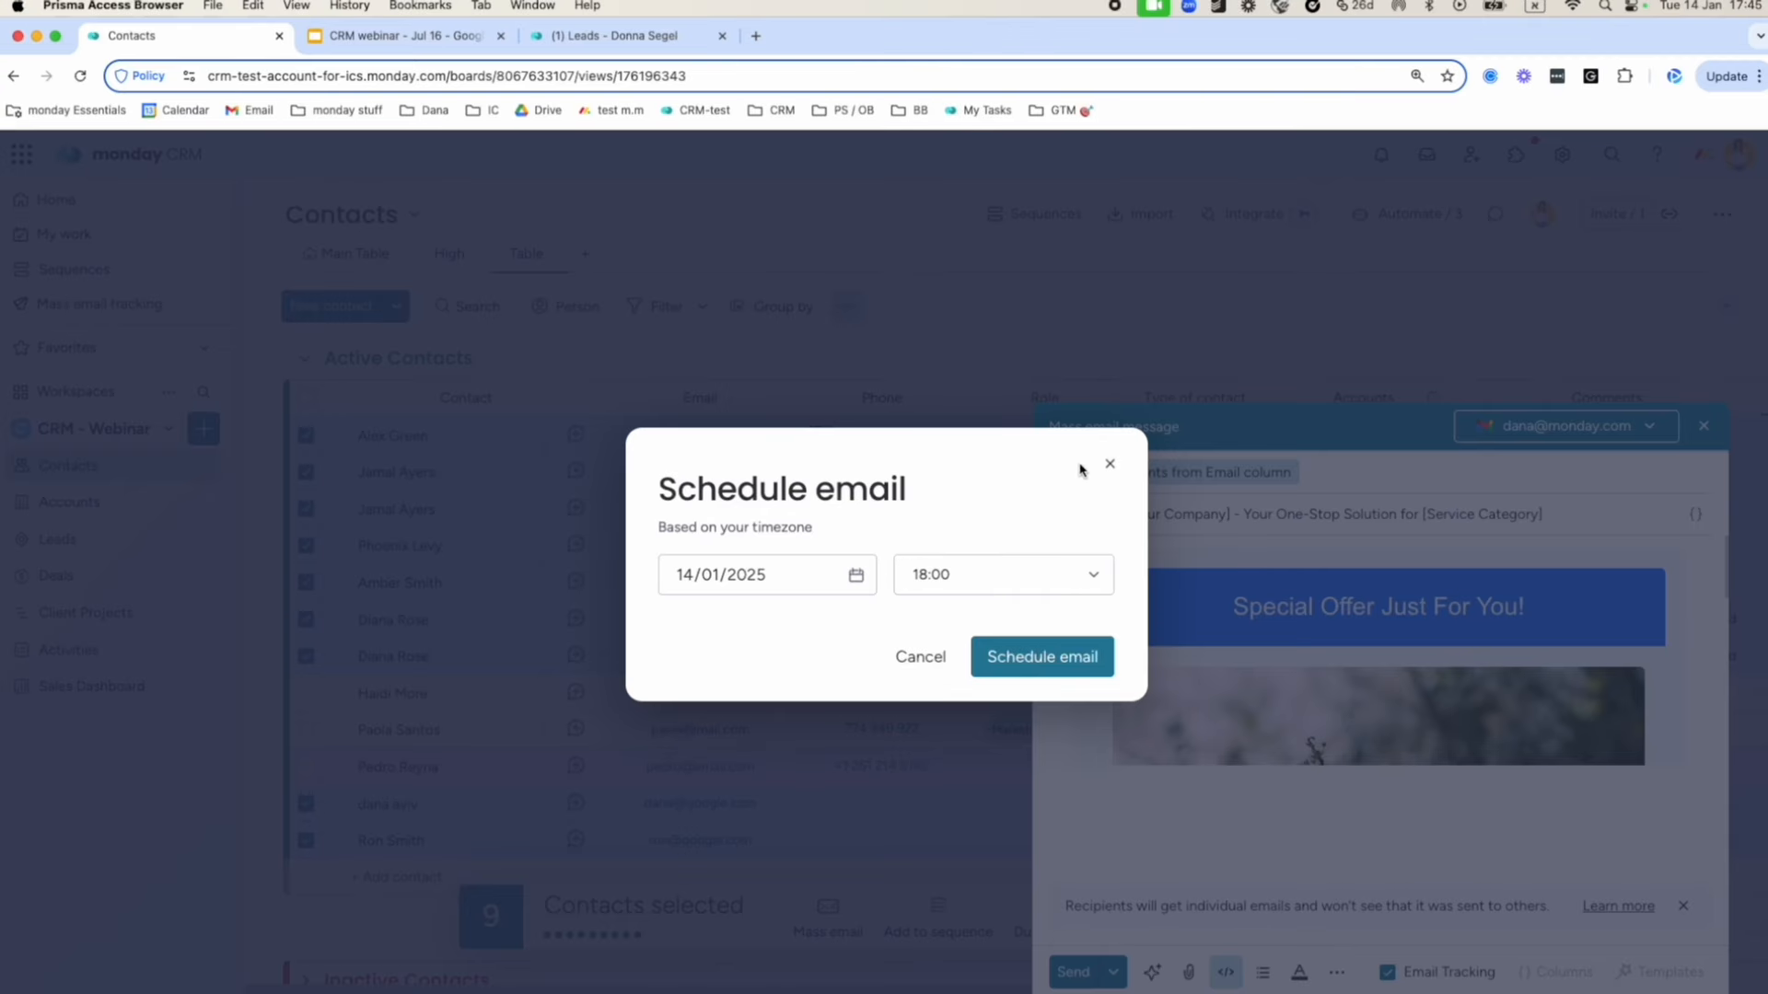
{"action": "left_click", "coordinate": [1110, 463]}
{"action": "mouse_move", "coordinate": [1197, 987]}
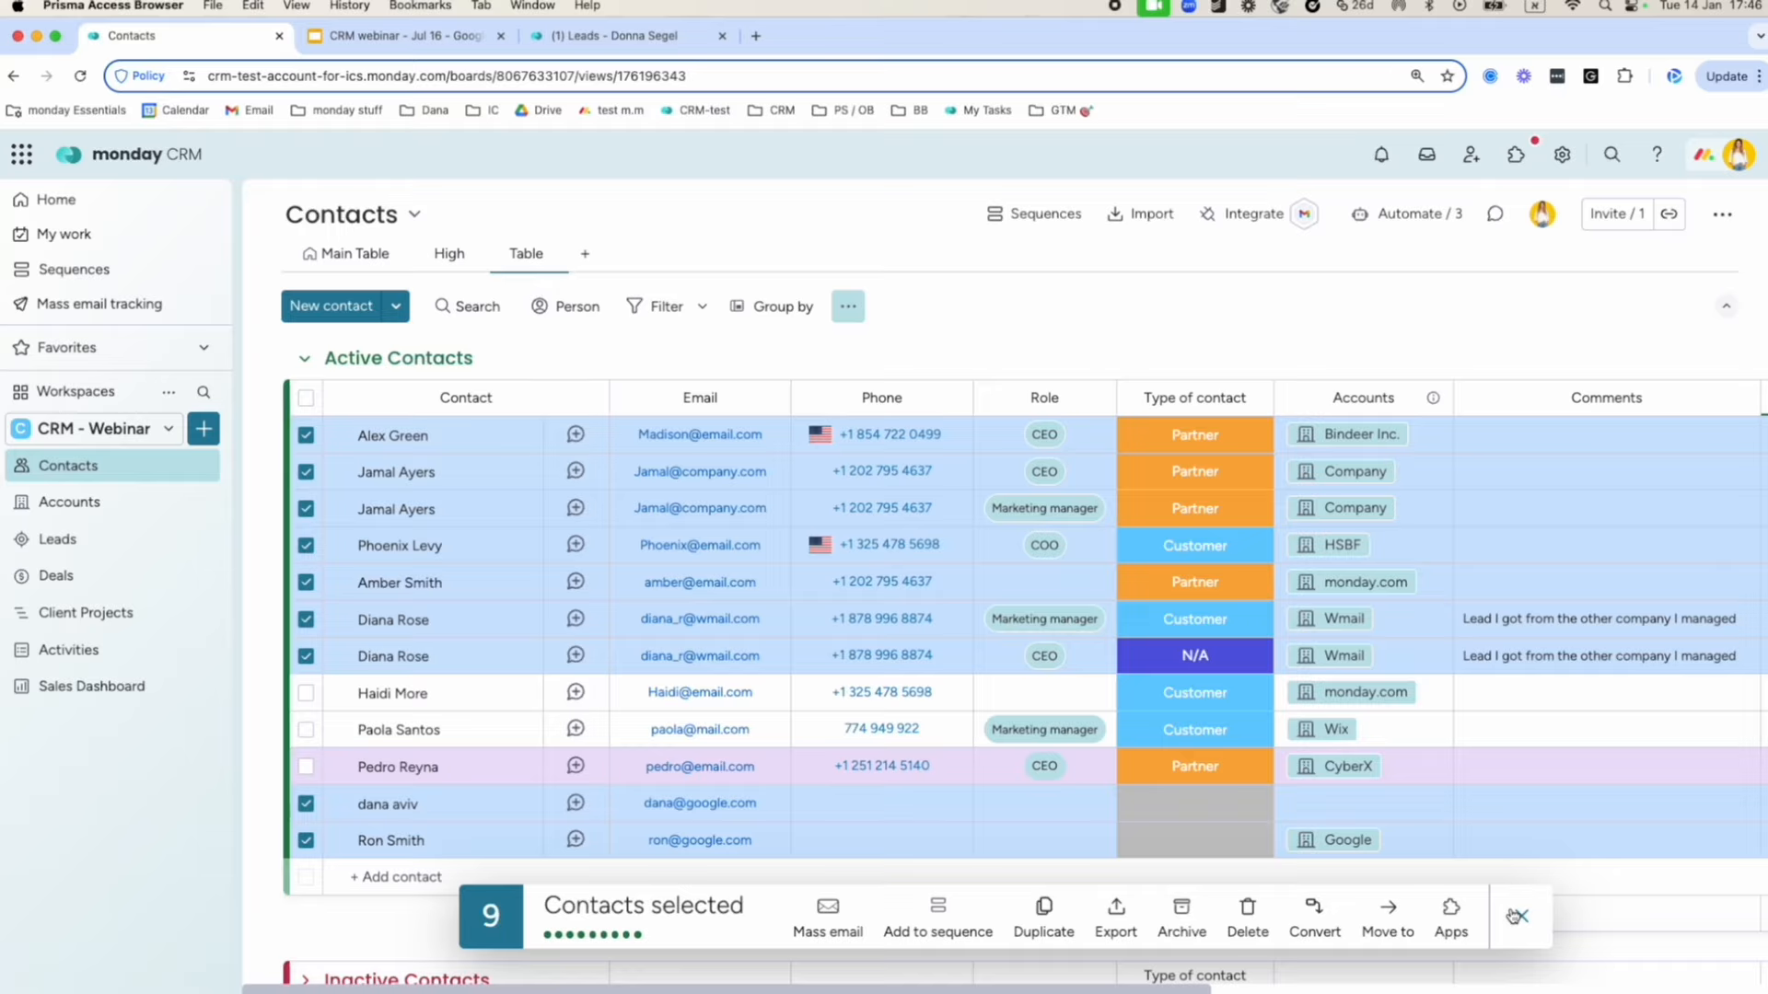
Clear the contact selection and open the mass email tracking page.
{"action": "left_click", "coordinate": [1522, 918]}
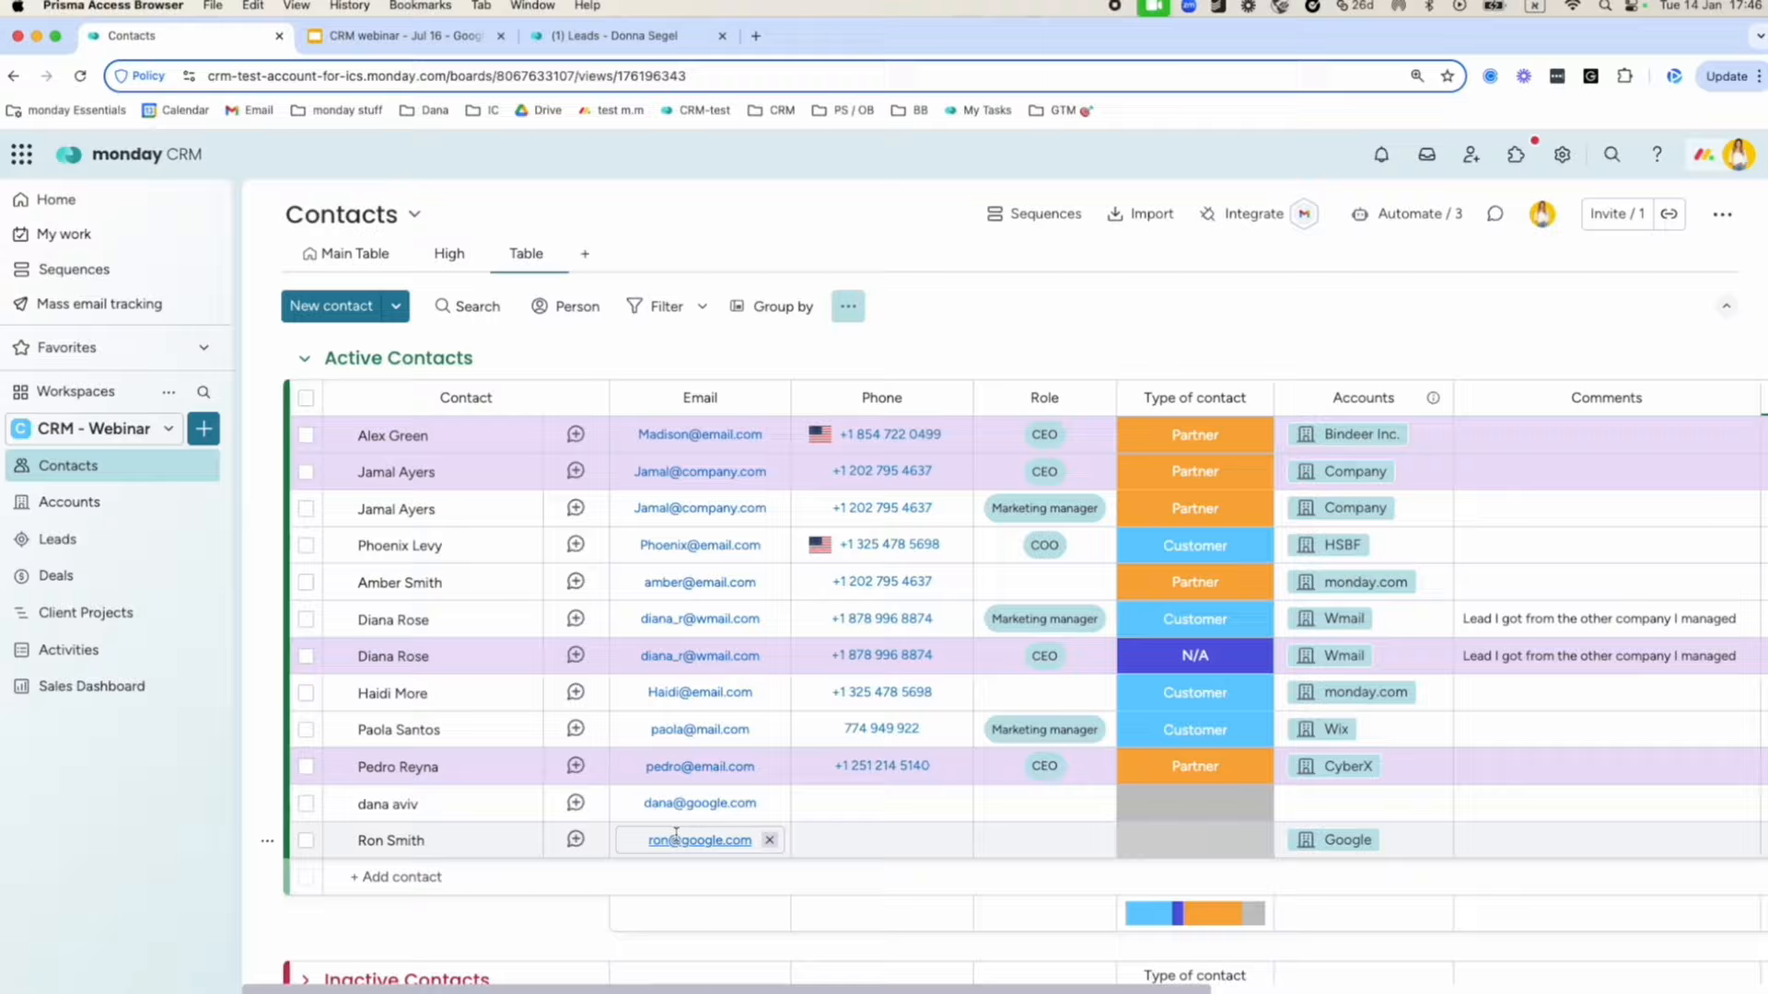
{"action": "scroll", "coordinate": [675, 836], "scroll_direction": "down", "scroll_amount": 1}
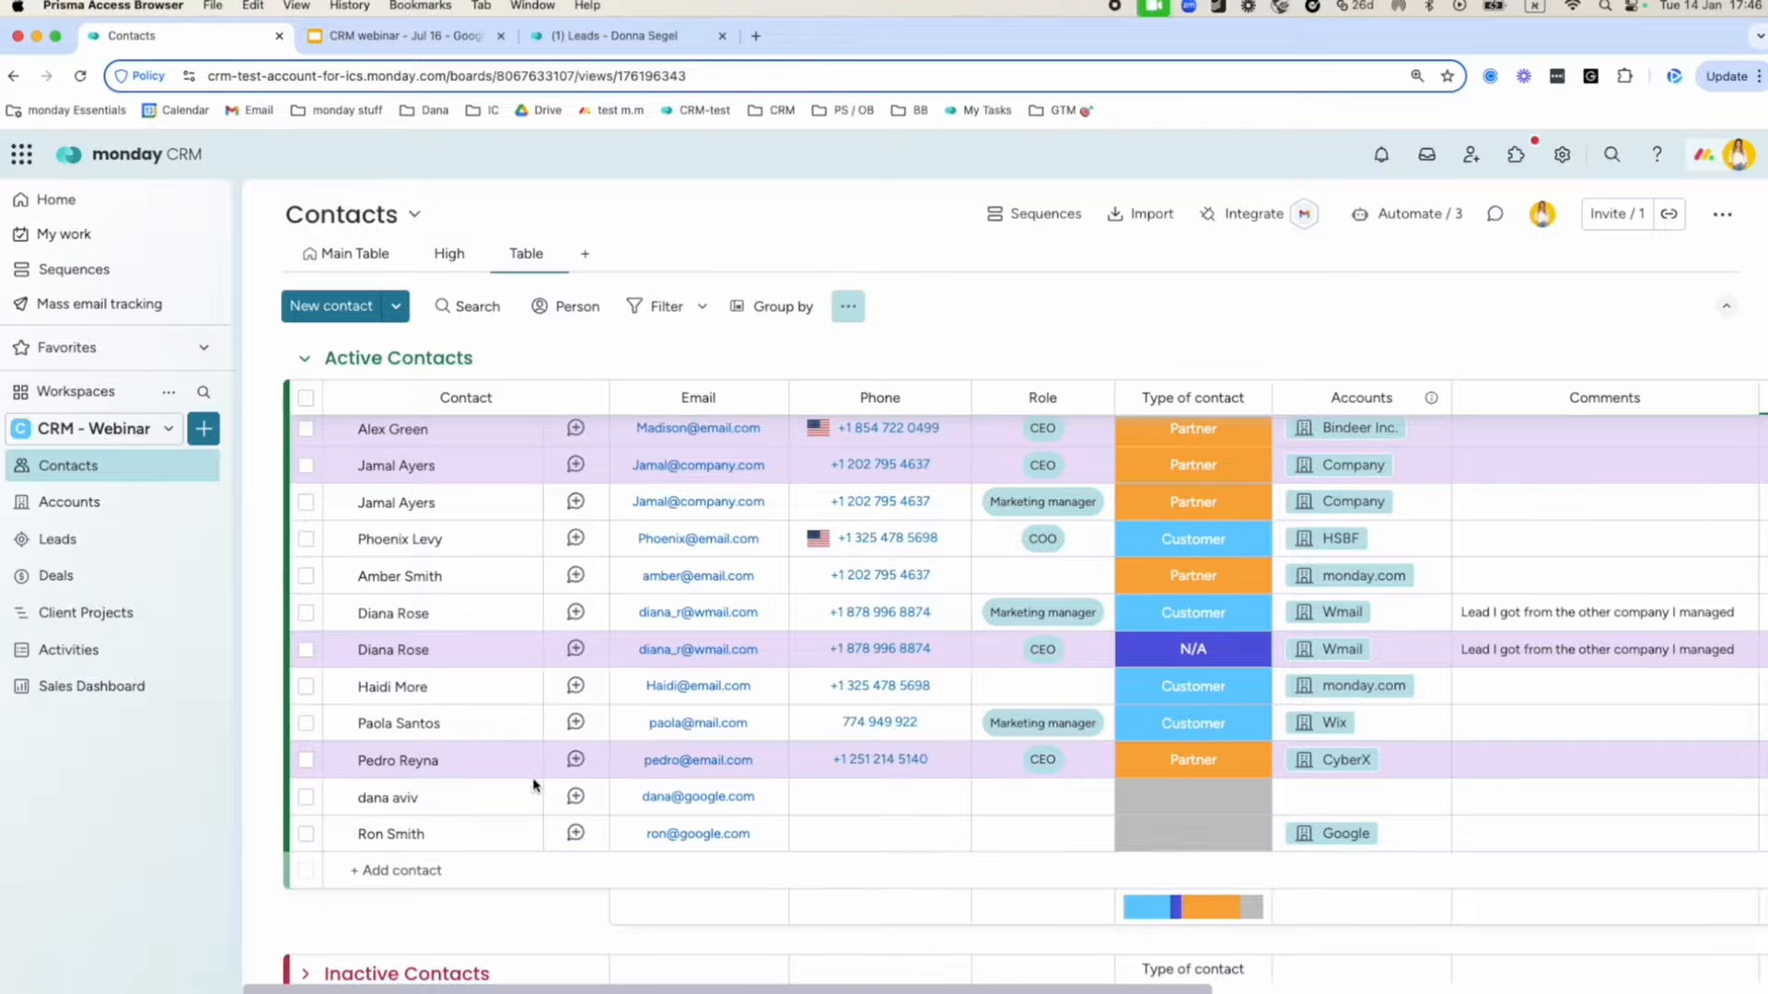
{"action": "left_click", "coordinate": [121, 311]}
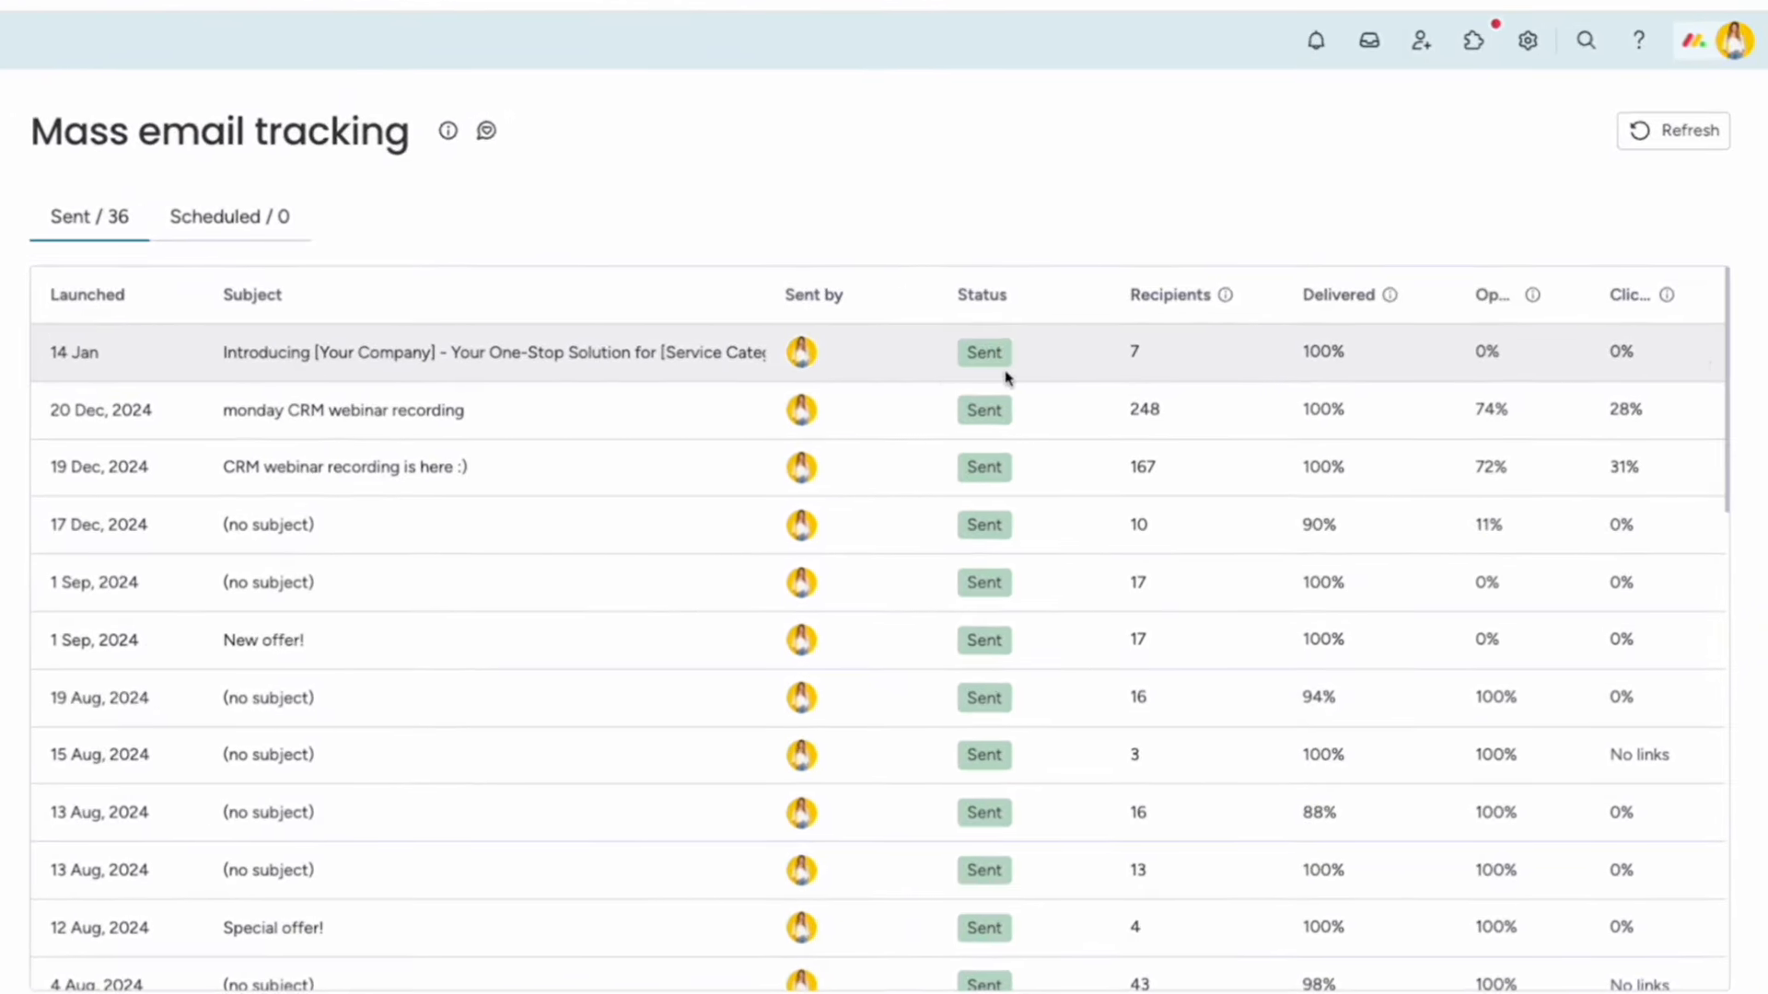
Browse the sent emails' details, ending on the 17 Dec untitled email's full preview.
{"action": "mouse_move", "coordinate": [1492, 350]}
{"action": "left_click", "coordinate": [492, 410]}
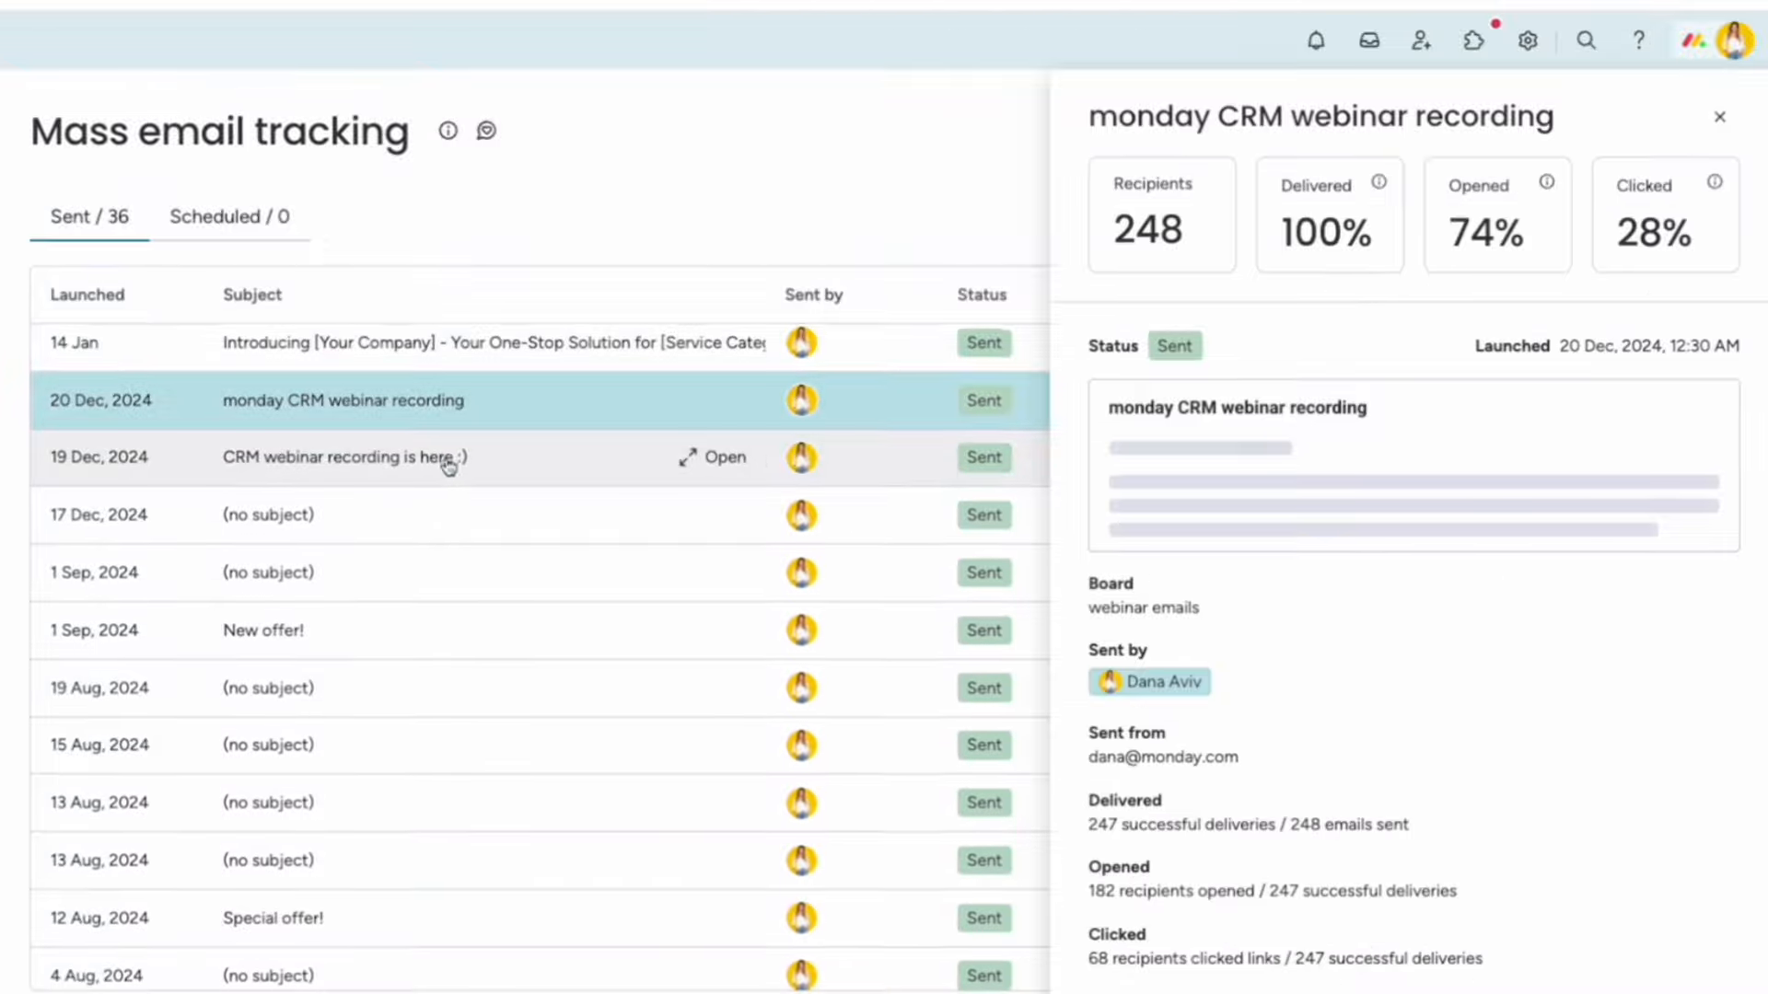
{"action": "left_click", "coordinate": [449, 467]}
{"action": "left_click", "coordinate": [714, 505]}
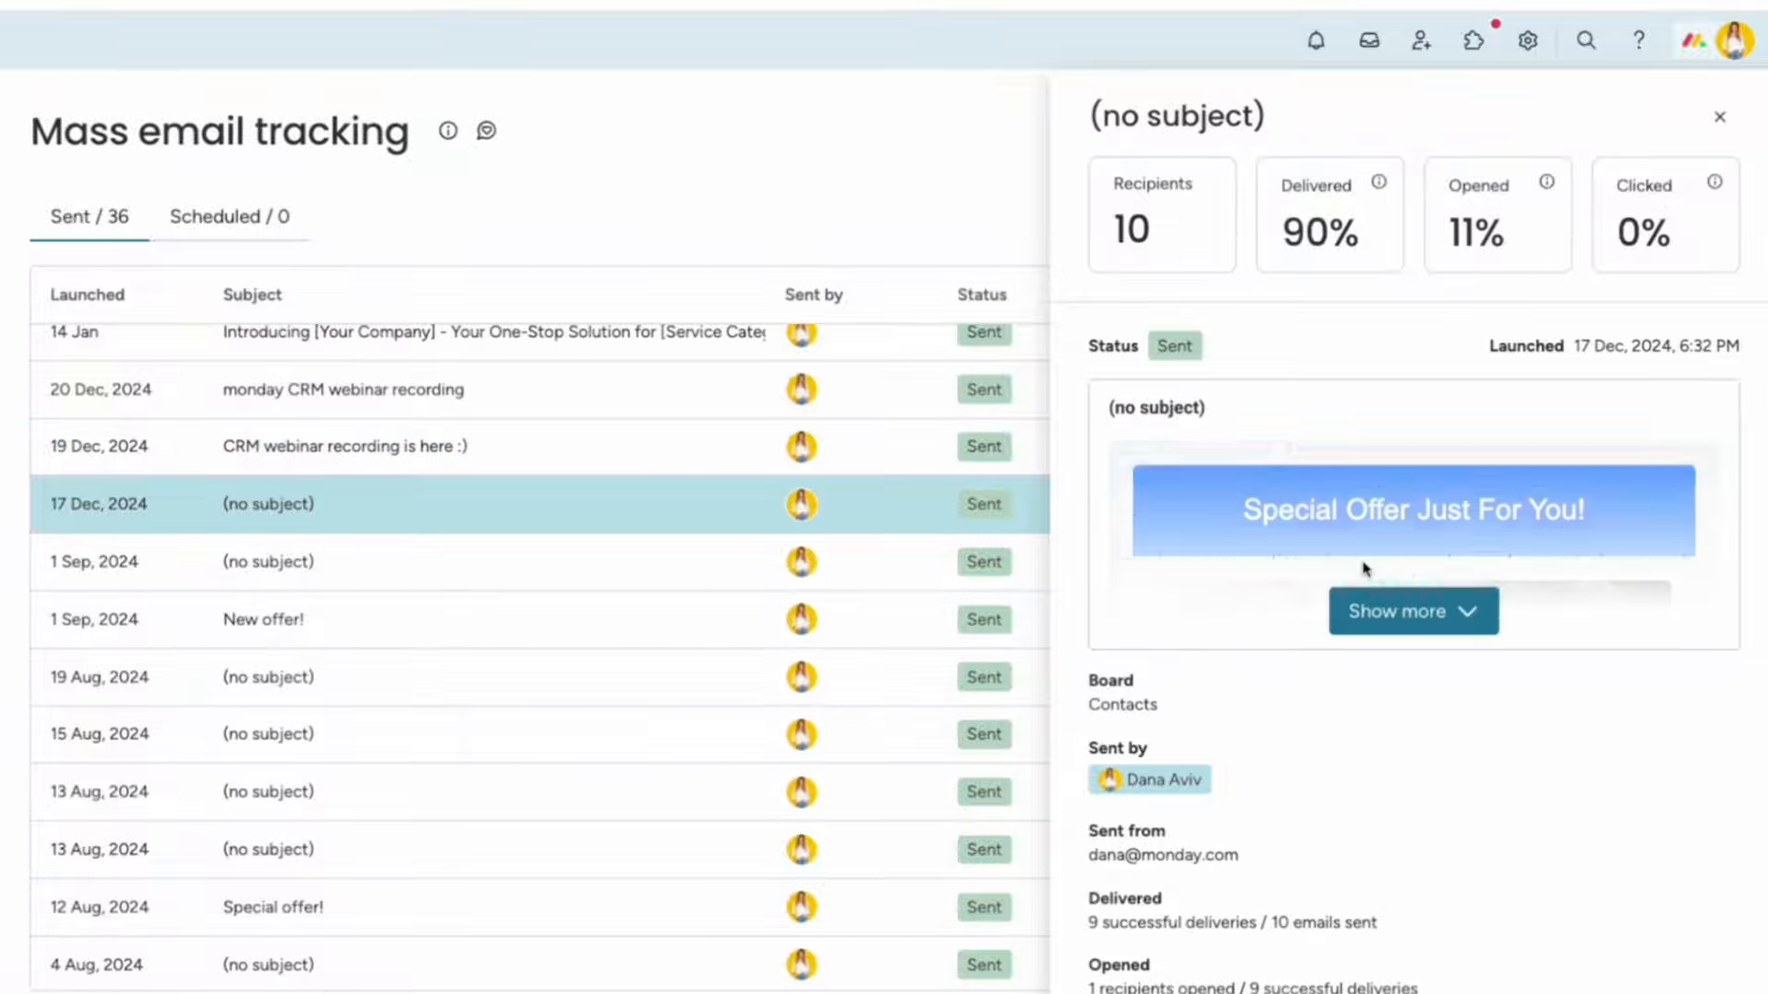
{"action": "left_click", "coordinate": [1381, 612]}
Expand and collapse the 'Not clicked / 9' recipient list, then go to the Accounts board.
{"action": "scroll", "coordinate": [1377, 603], "scroll_direction": "down", "scroll_amount": 6}
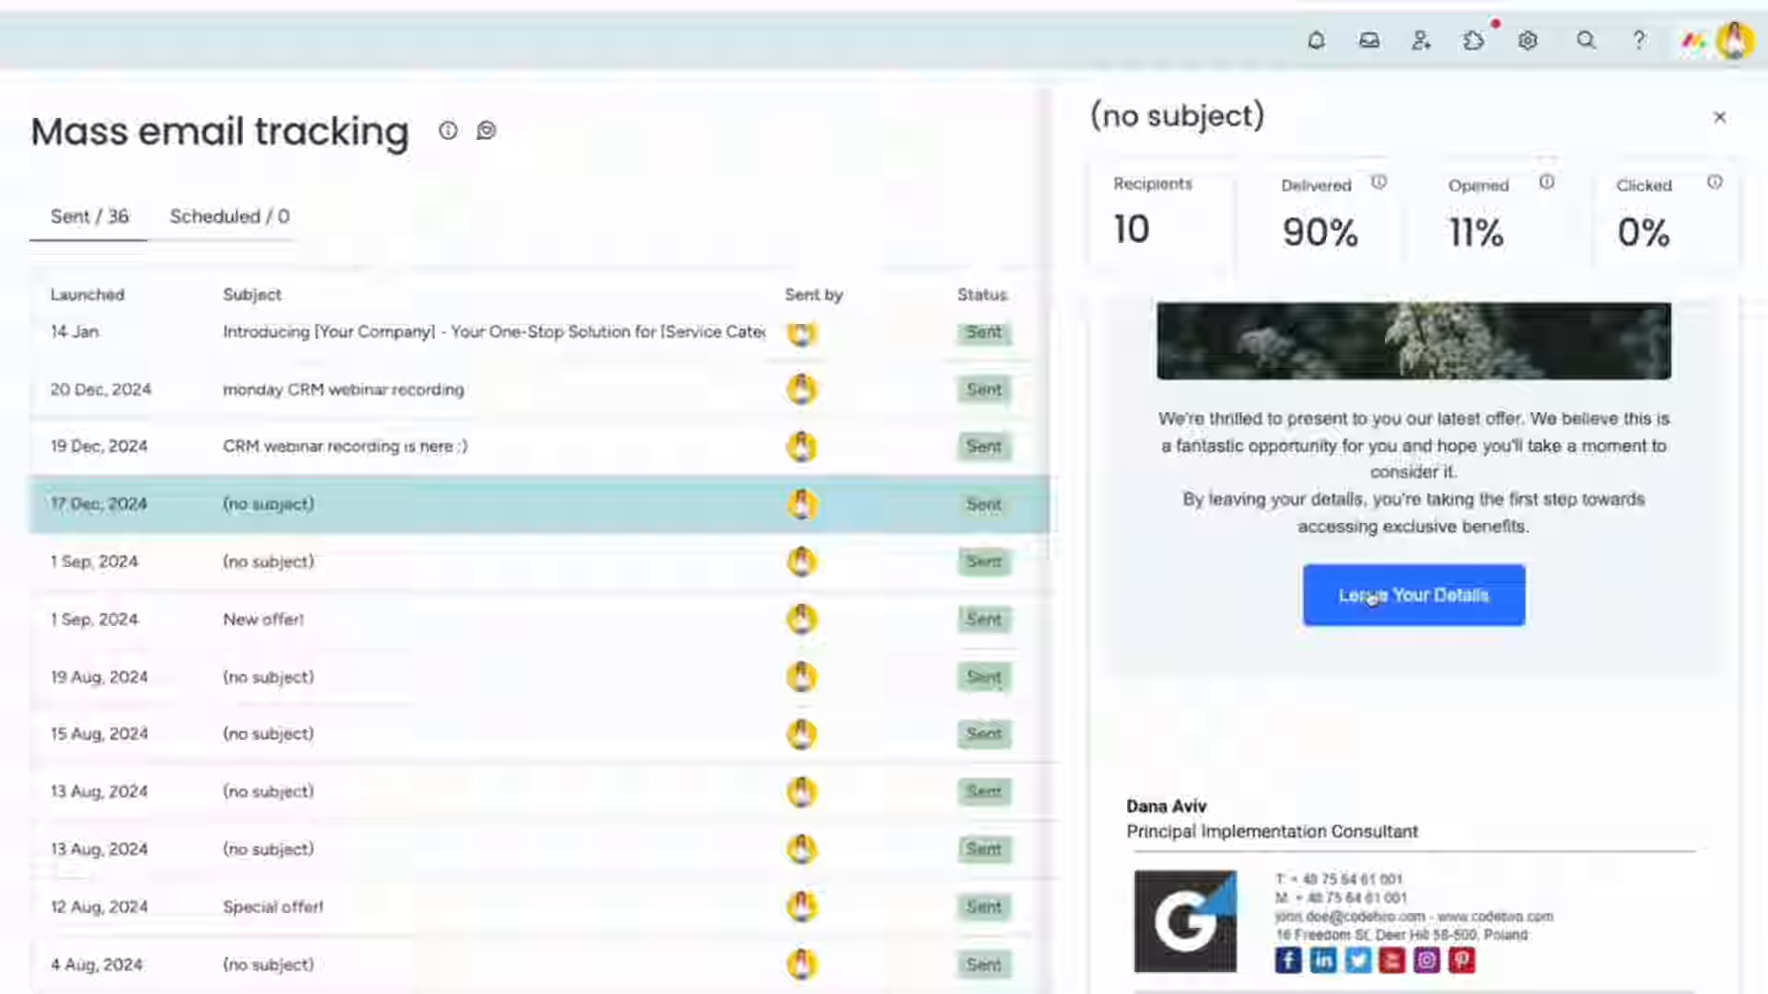
{"action": "scroll", "coordinate": [1372, 599], "scroll_direction": "down", "scroll_amount": 2}
{"action": "scroll", "coordinate": [1363, 505], "scroll_direction": "down", "scroll_amount": 15}
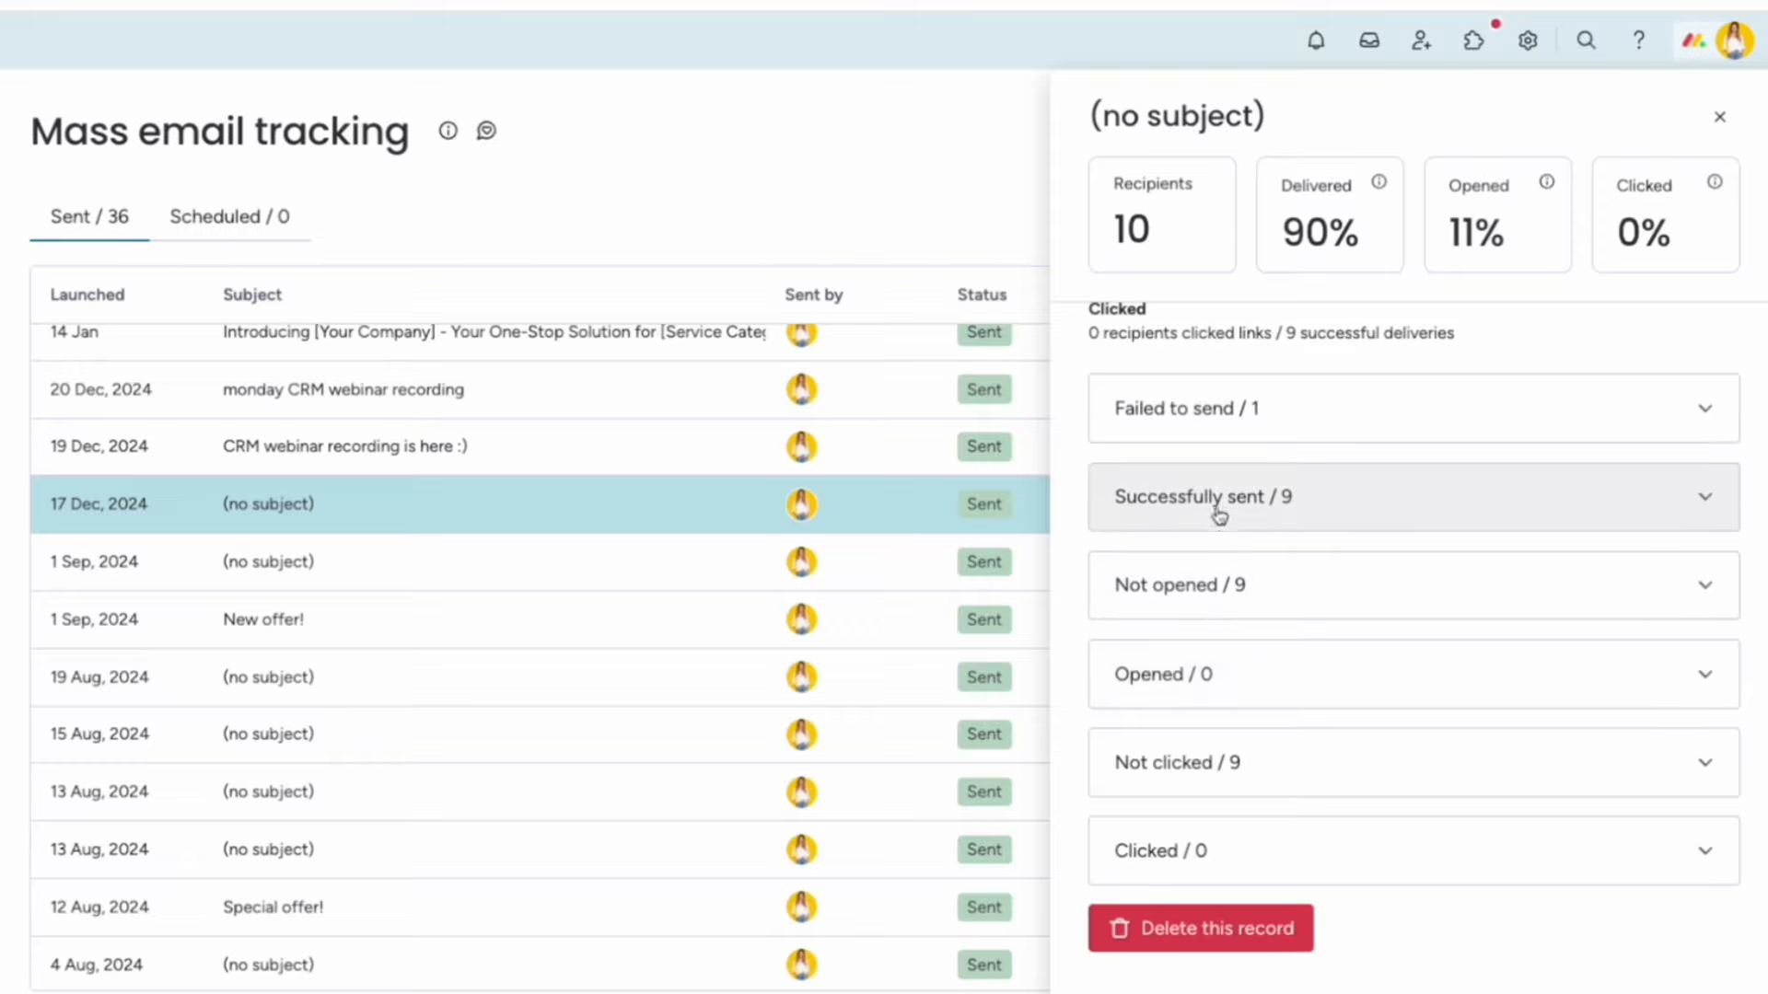
{"action": "left_click", "coordinate": [1254, 784]}
{"action": "left_click", "coordinate": [1254, 784]}
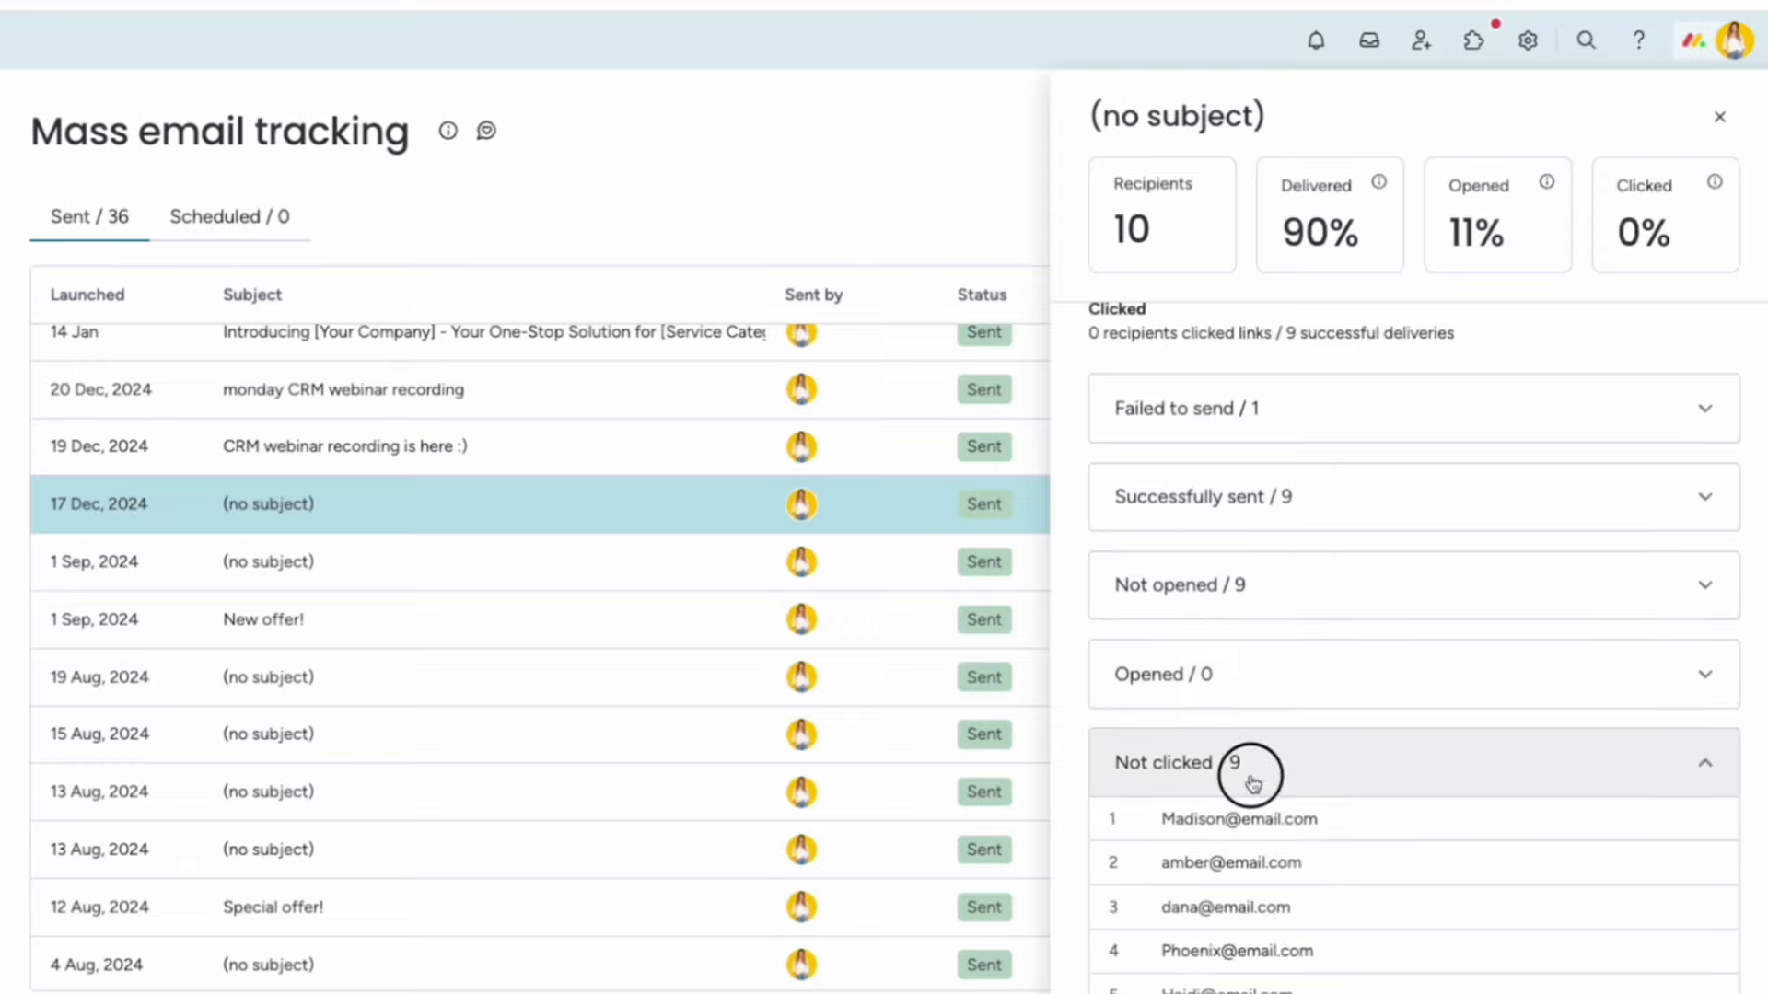
{"action": "scroll", "coordinate": [1274, 779], "scroll_direction": "up", "scroll_amount": 10}
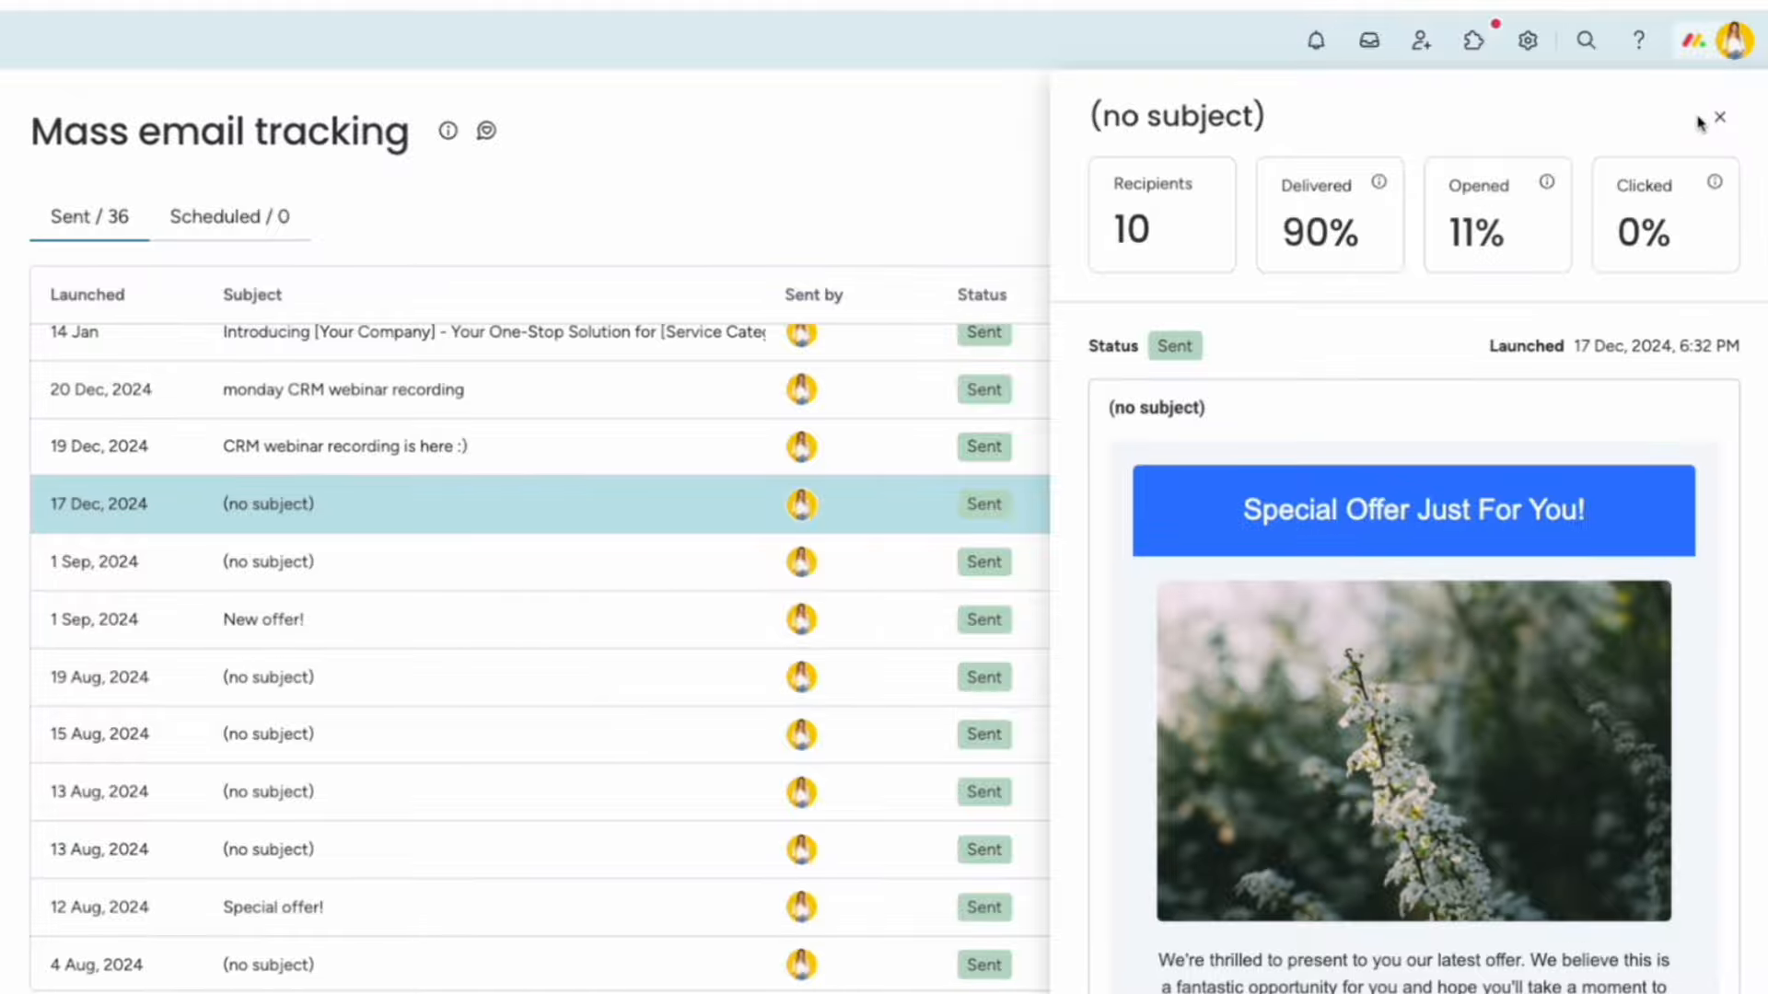
{"action": "scroll", "coordinate": [1700, 123], "scroll_direction": "down", "scroll_amount": 1}
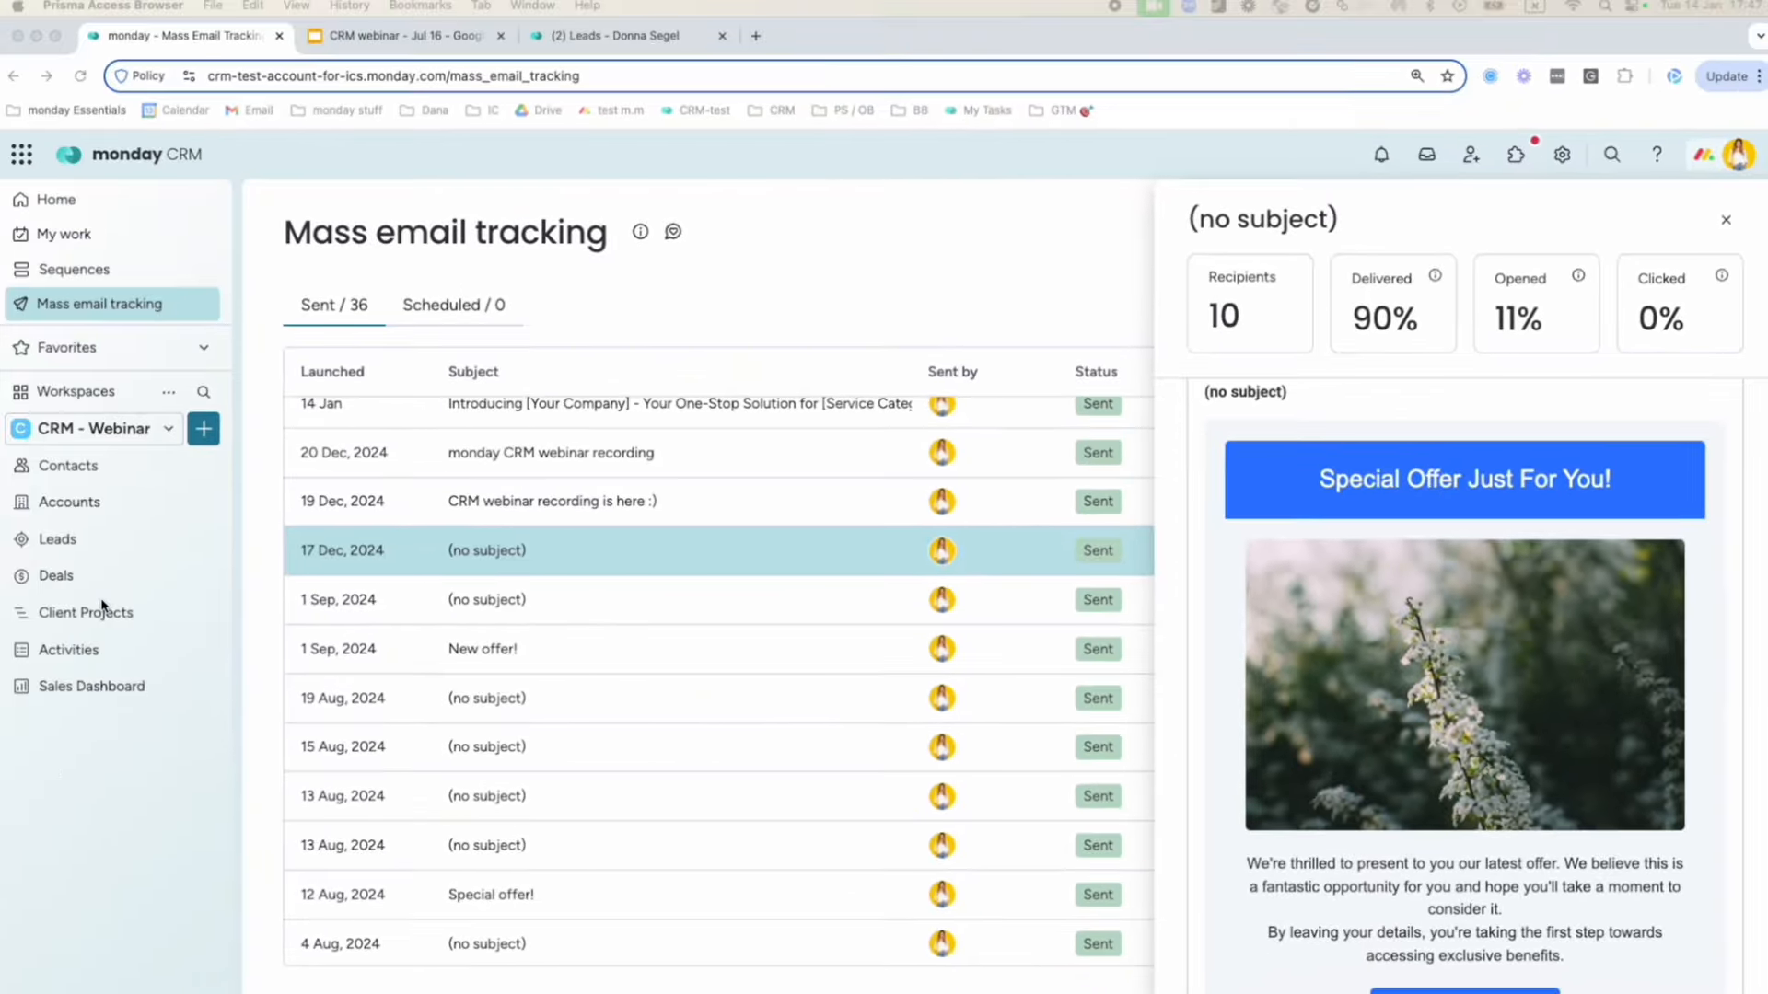
{"action": "left_click", "coordinate": [92, 505]}
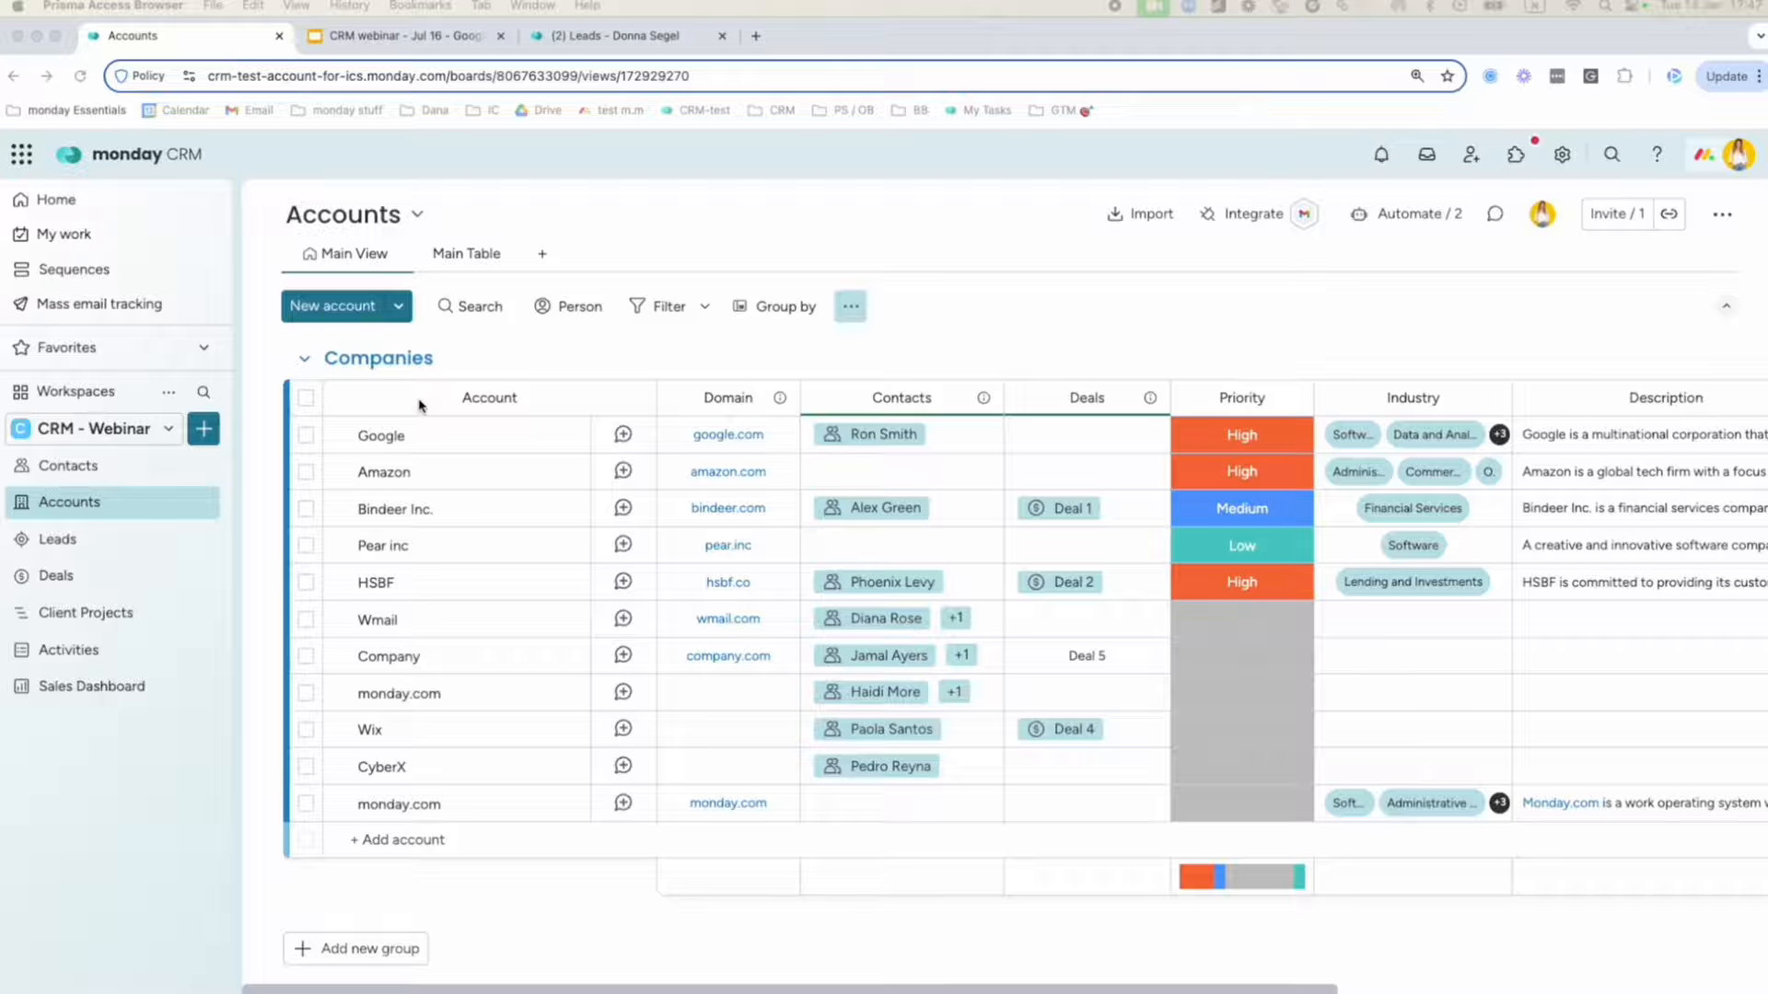
Add Apple Music (apple.com) as an enriched account from the Crunchbase suggestions.
{"action": "left_click", "coordinate": [483, 844]}
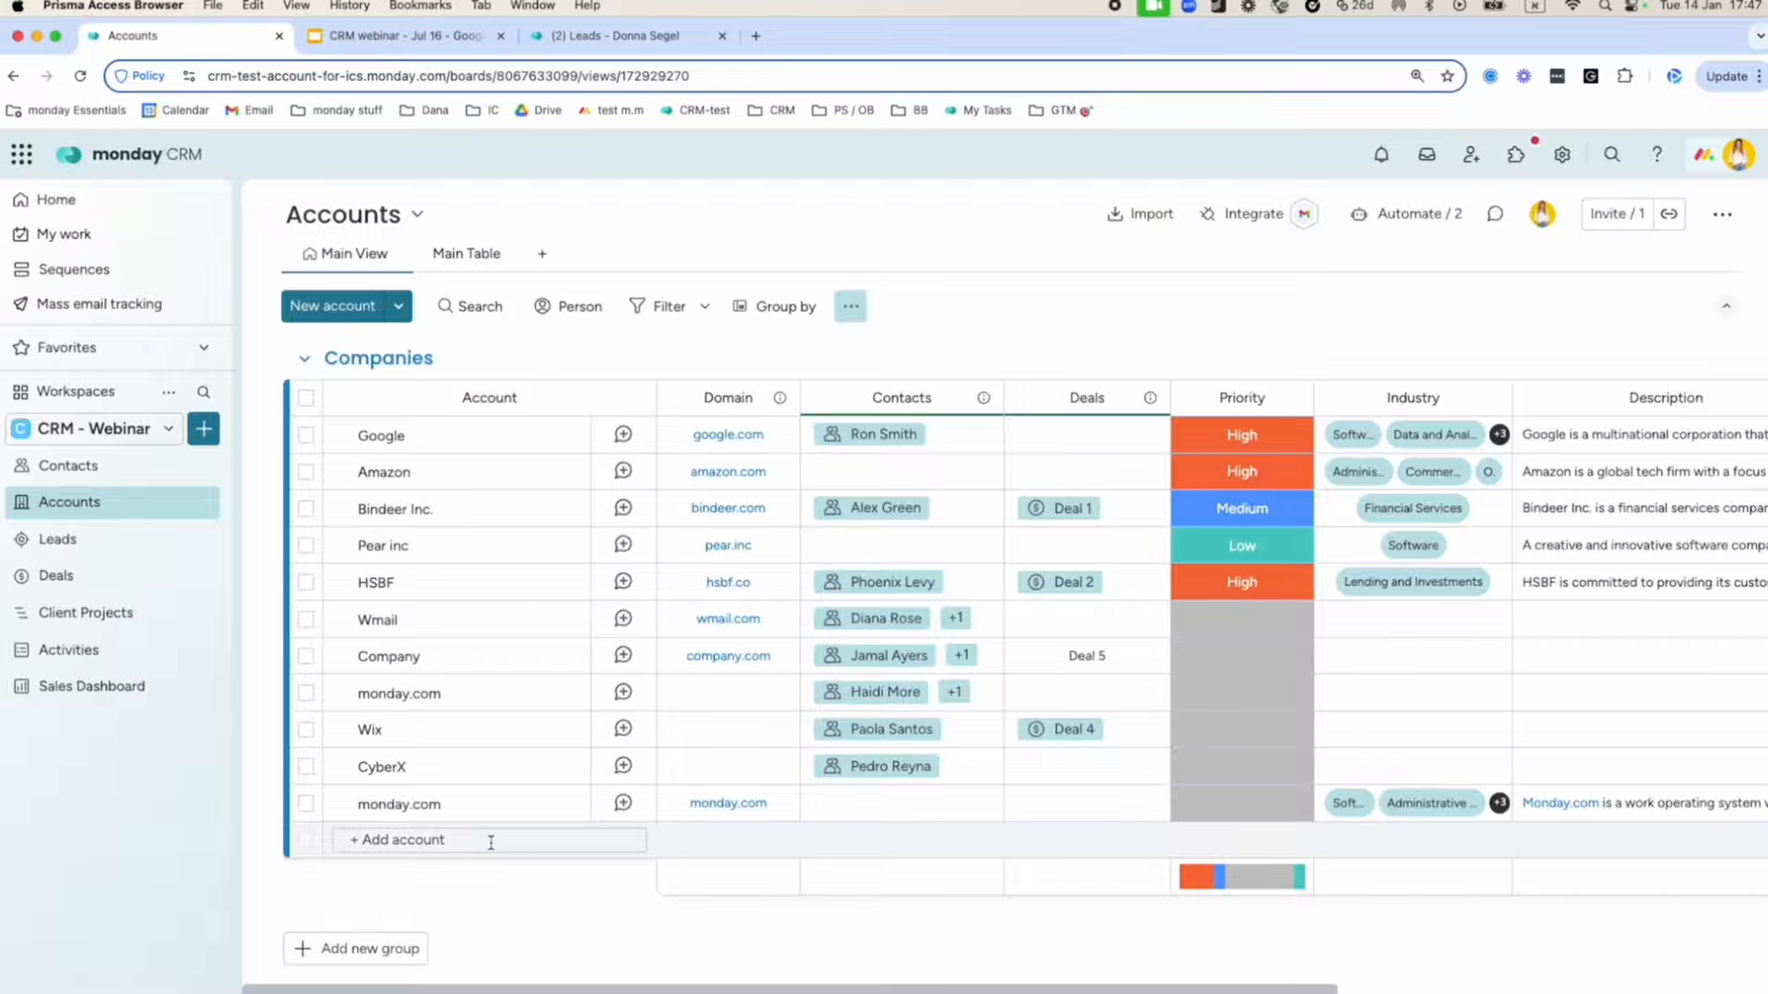
{"action": "scroll", "coordinate": [495, 845], "scroll_direction": "right", "scroll_amount": 5}
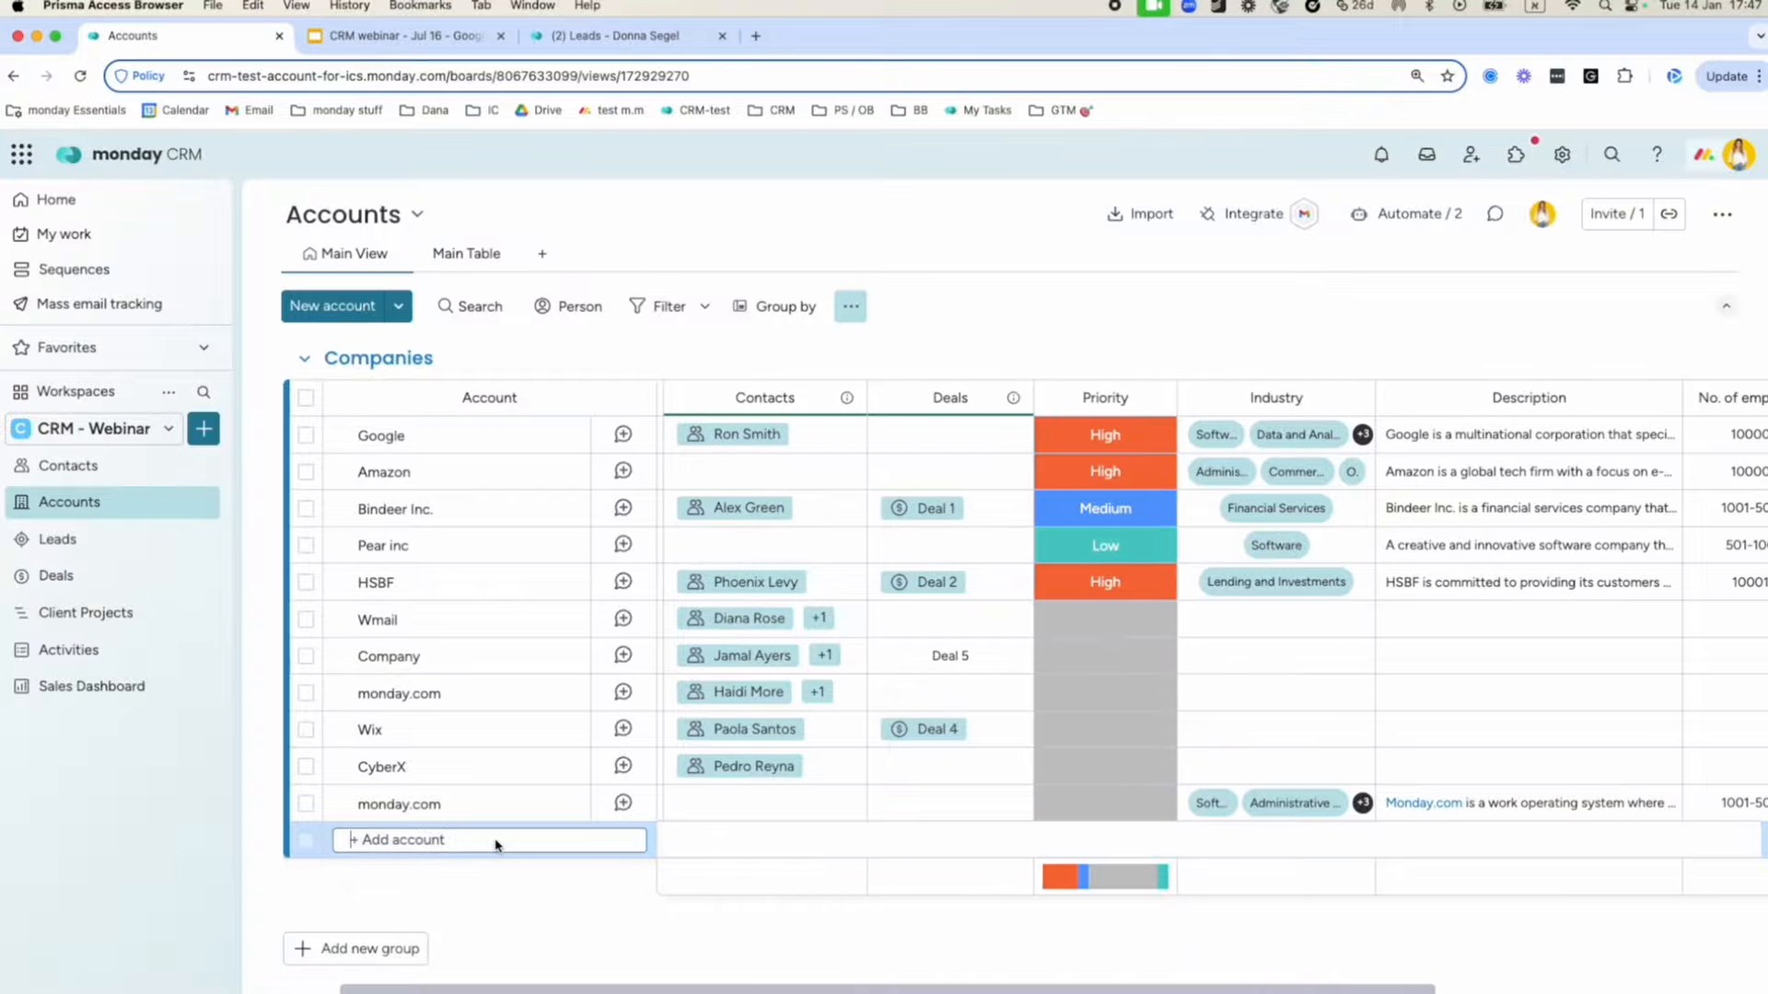
{"action": "scroll", "coordinate": [495, 845], "scroll_direction": "left", "scroll_amount": 5}
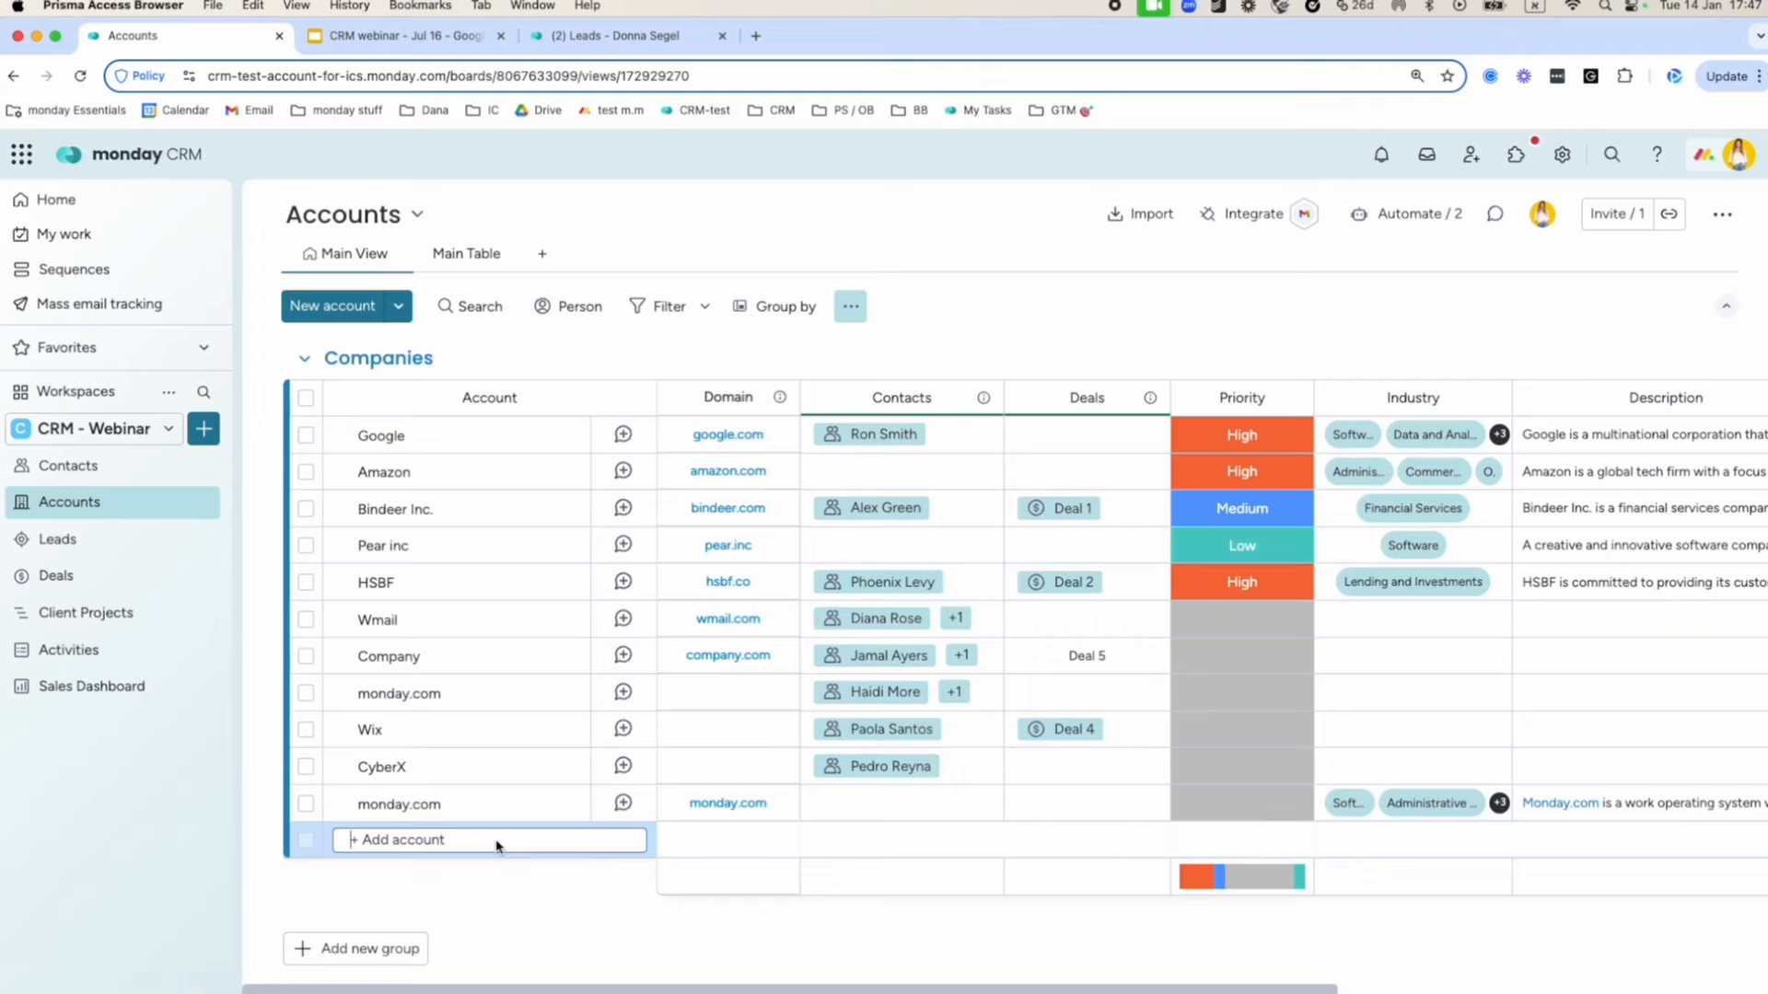
{"action": "type", "text": "appp"}
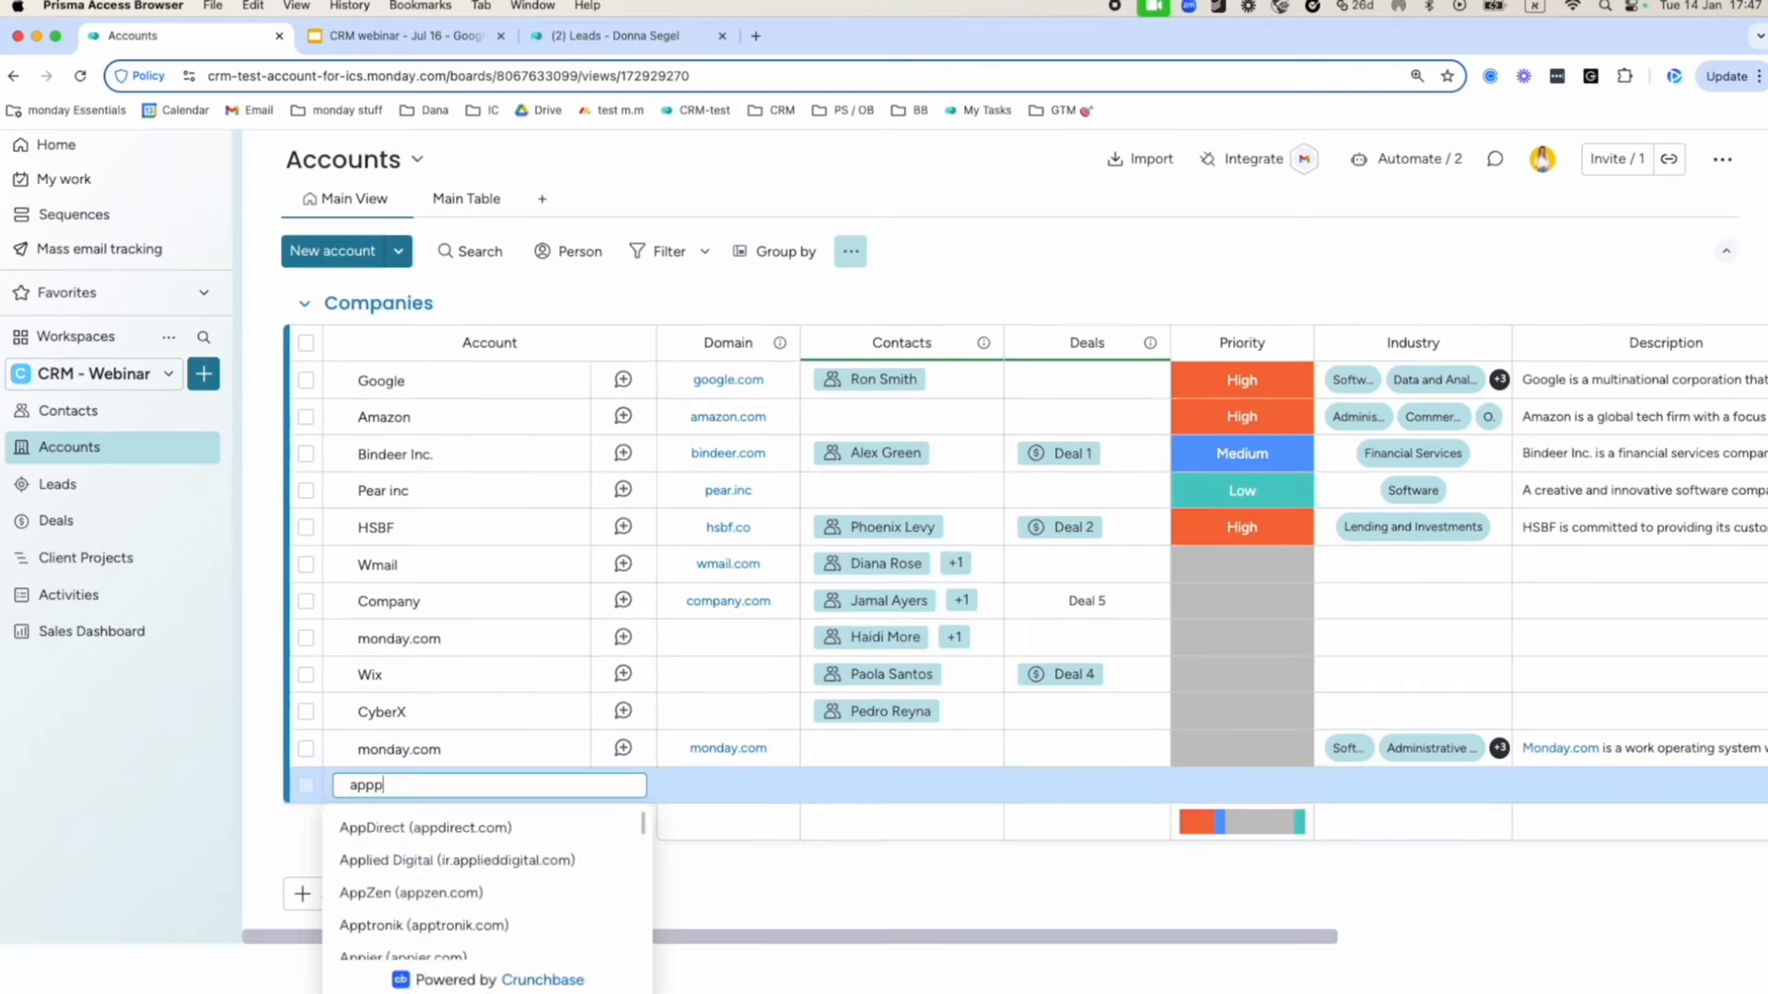
{"action": "key", "text": "BackSpace"}
{"action": "type", "text": "le"}
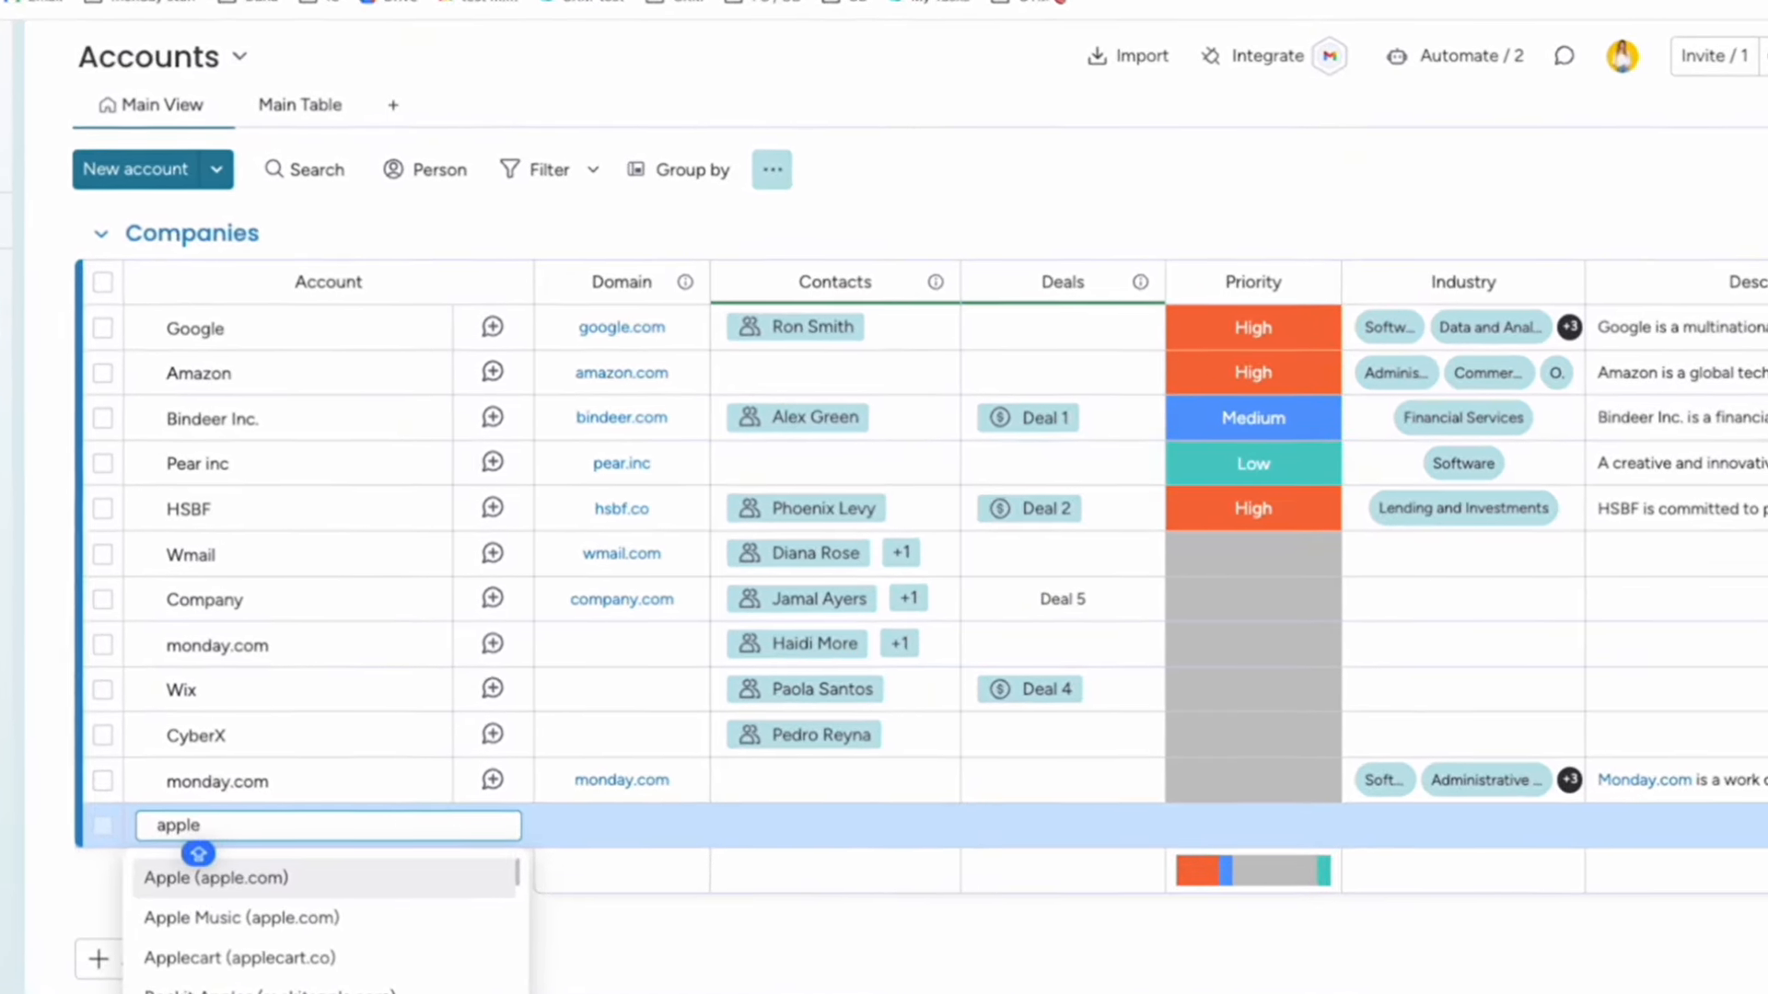
{"action": "key", "text": "Down"}
{"action": "key", "text": "Return"}
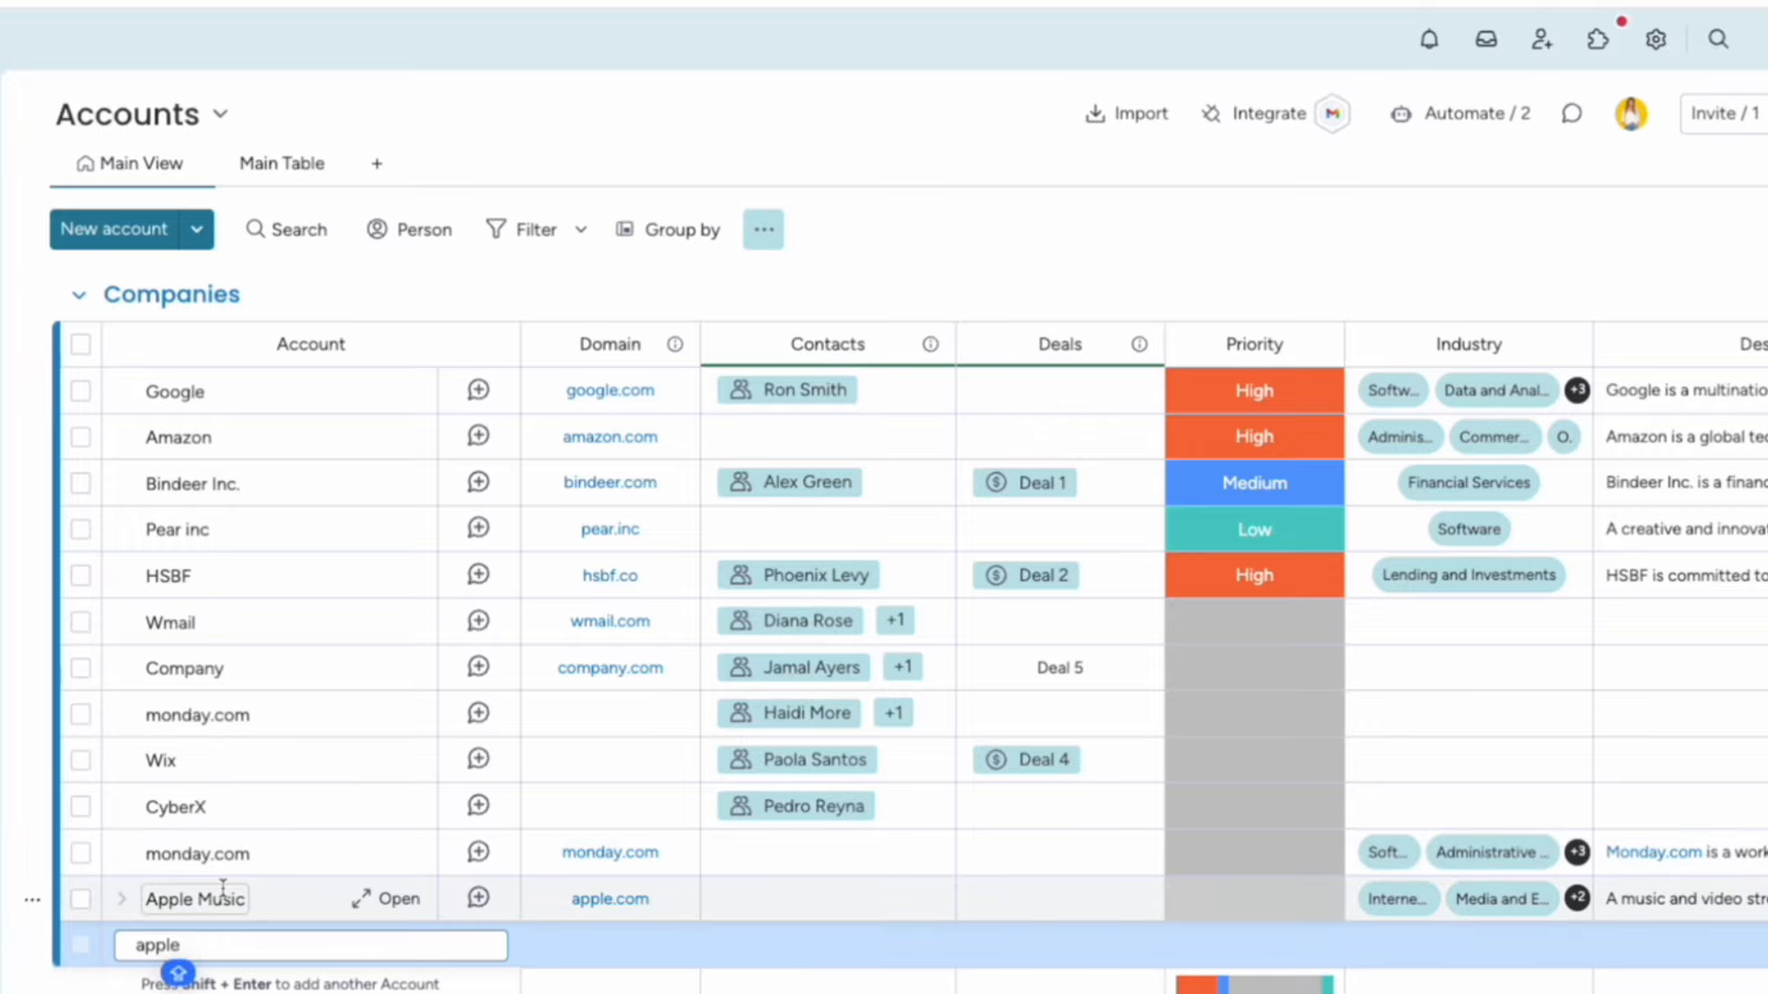
Submit 'apple' as a second plain account, then open a new browser tab.
{"action": "scroll", "coordinate": [656, 910], "scroll_direction": "right", "scroll_amount": 3}
{"action": "scroll", "coordinate": [663, 918], "scroll_direction": "right", "scroll_amount": 8}
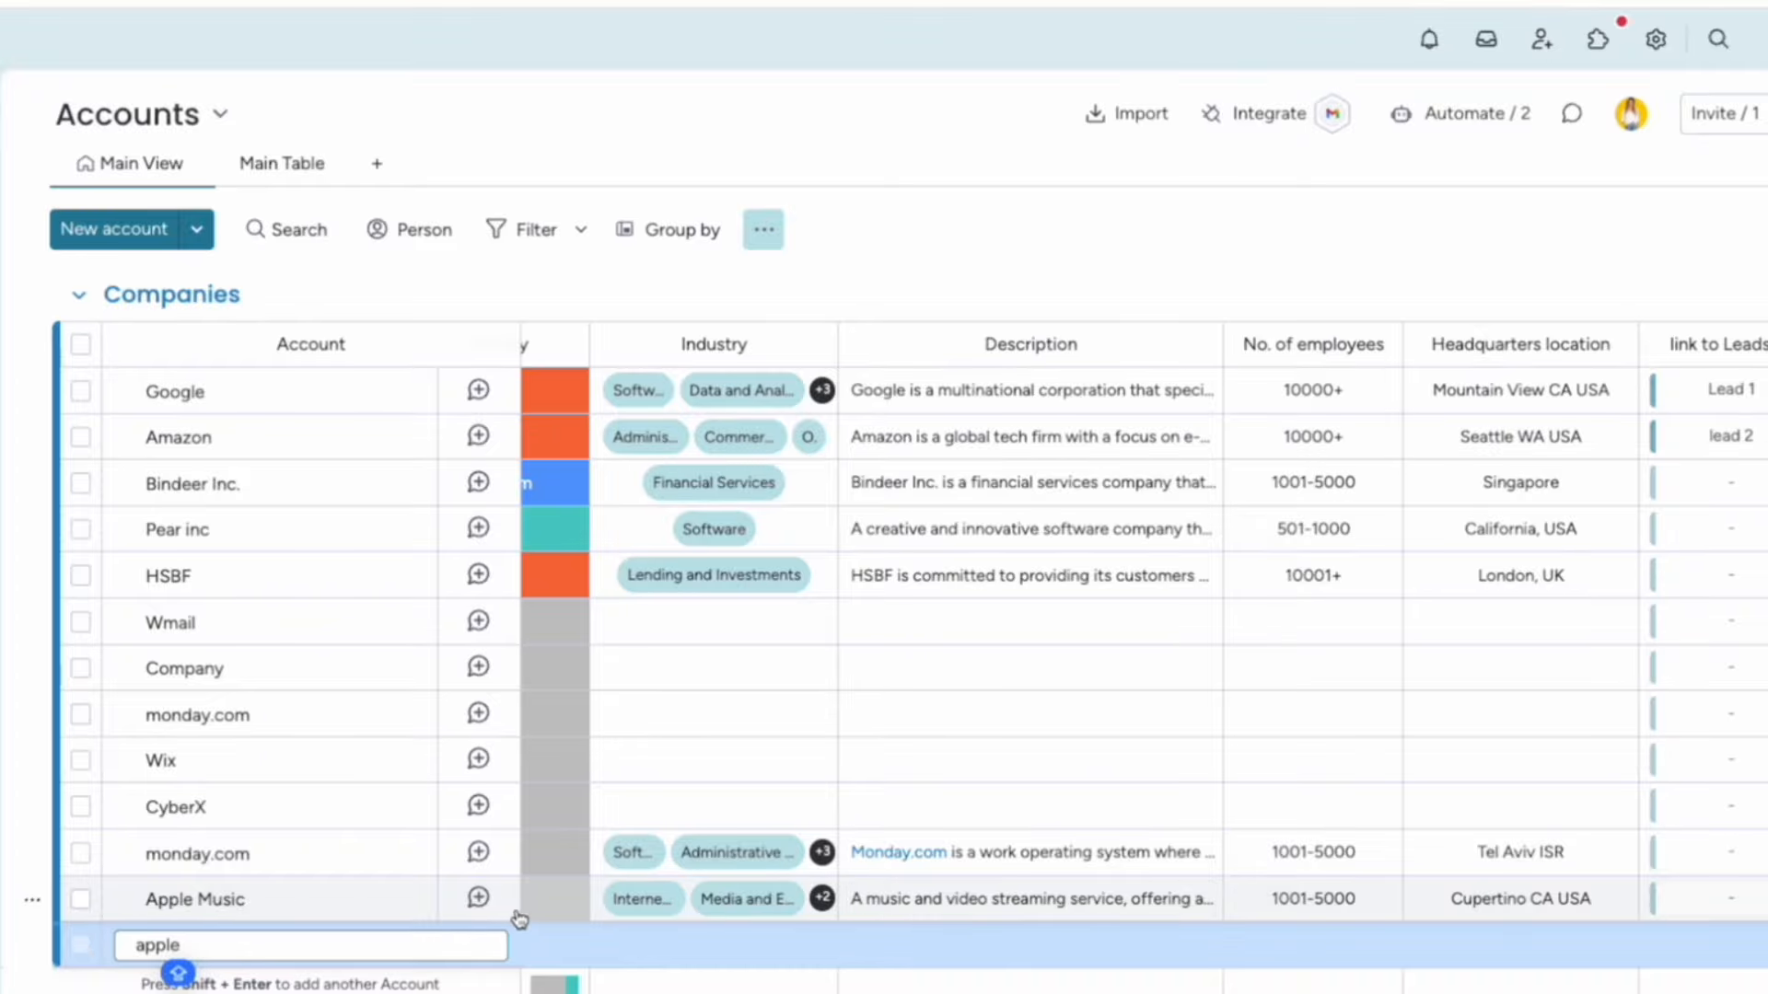
{"action": "scroll", "coordinate": [513, 921], "scroll_direction": "left", "scroll_amount": 11}
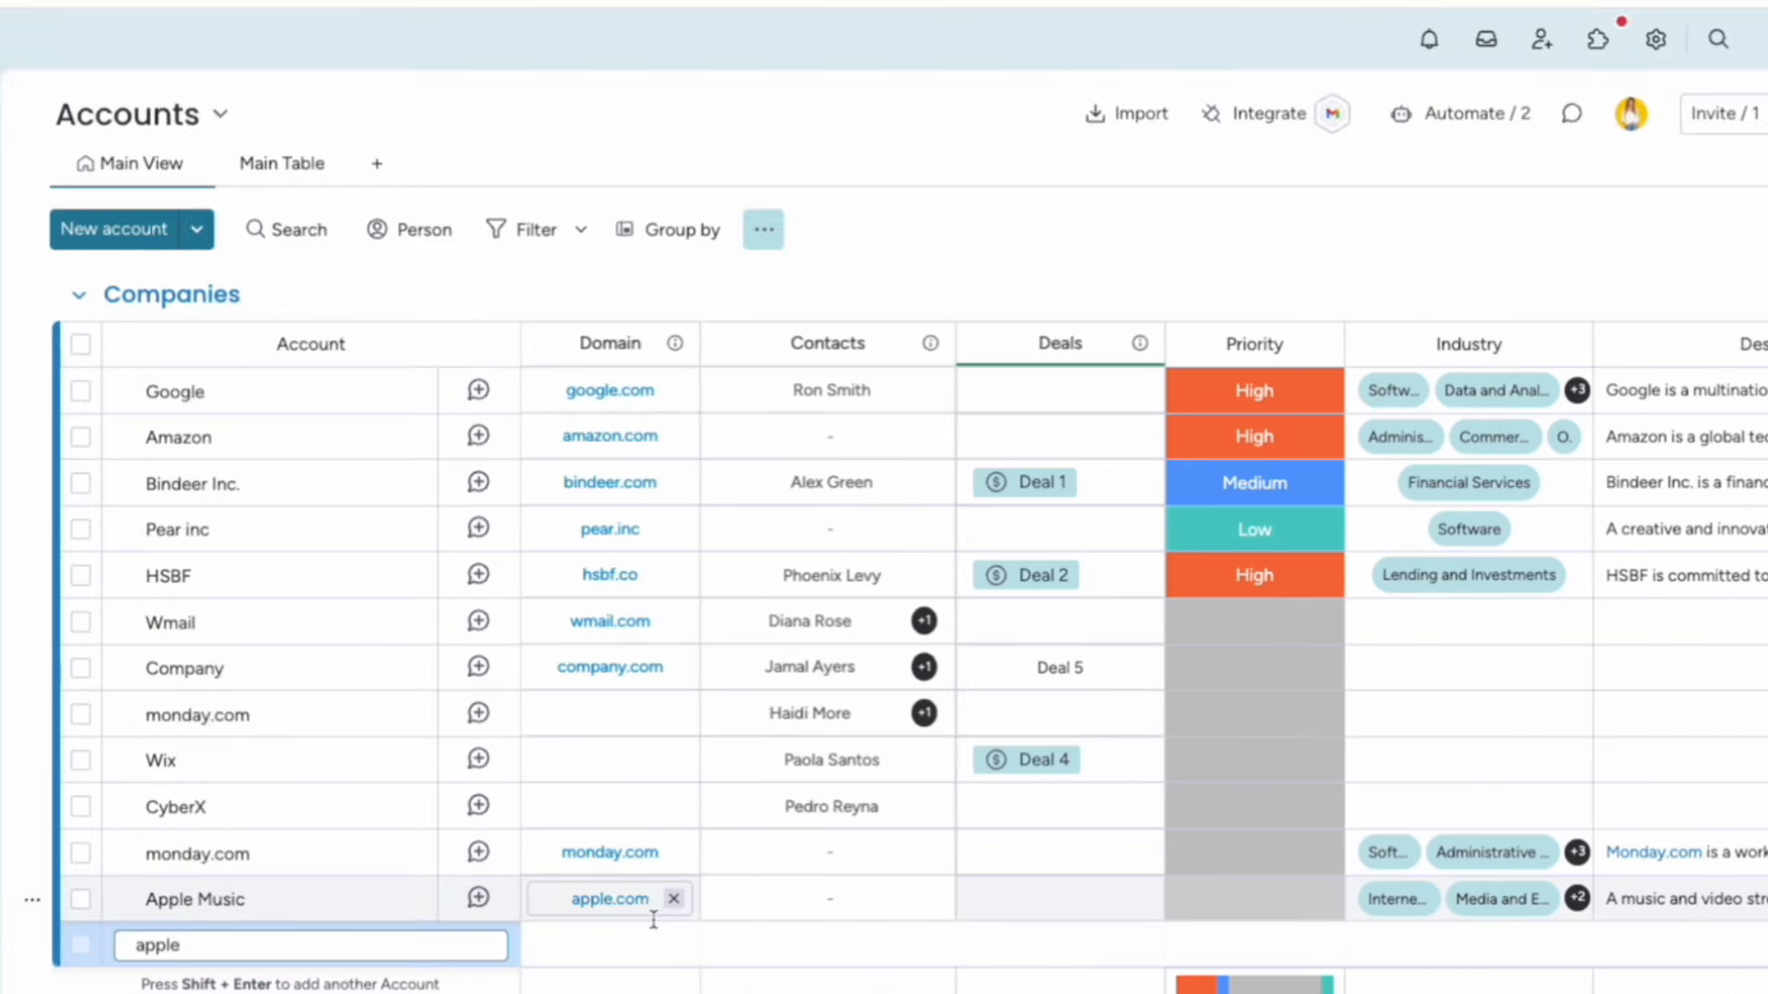
{"action": "scroll", "coordinate": [722, 900], "scroll_direction": "right", "scroll_amount": 8}
{"action": "scroll", "coordinate": [834, 914], "scroll_direction": "right", "scroll_amount": 3}
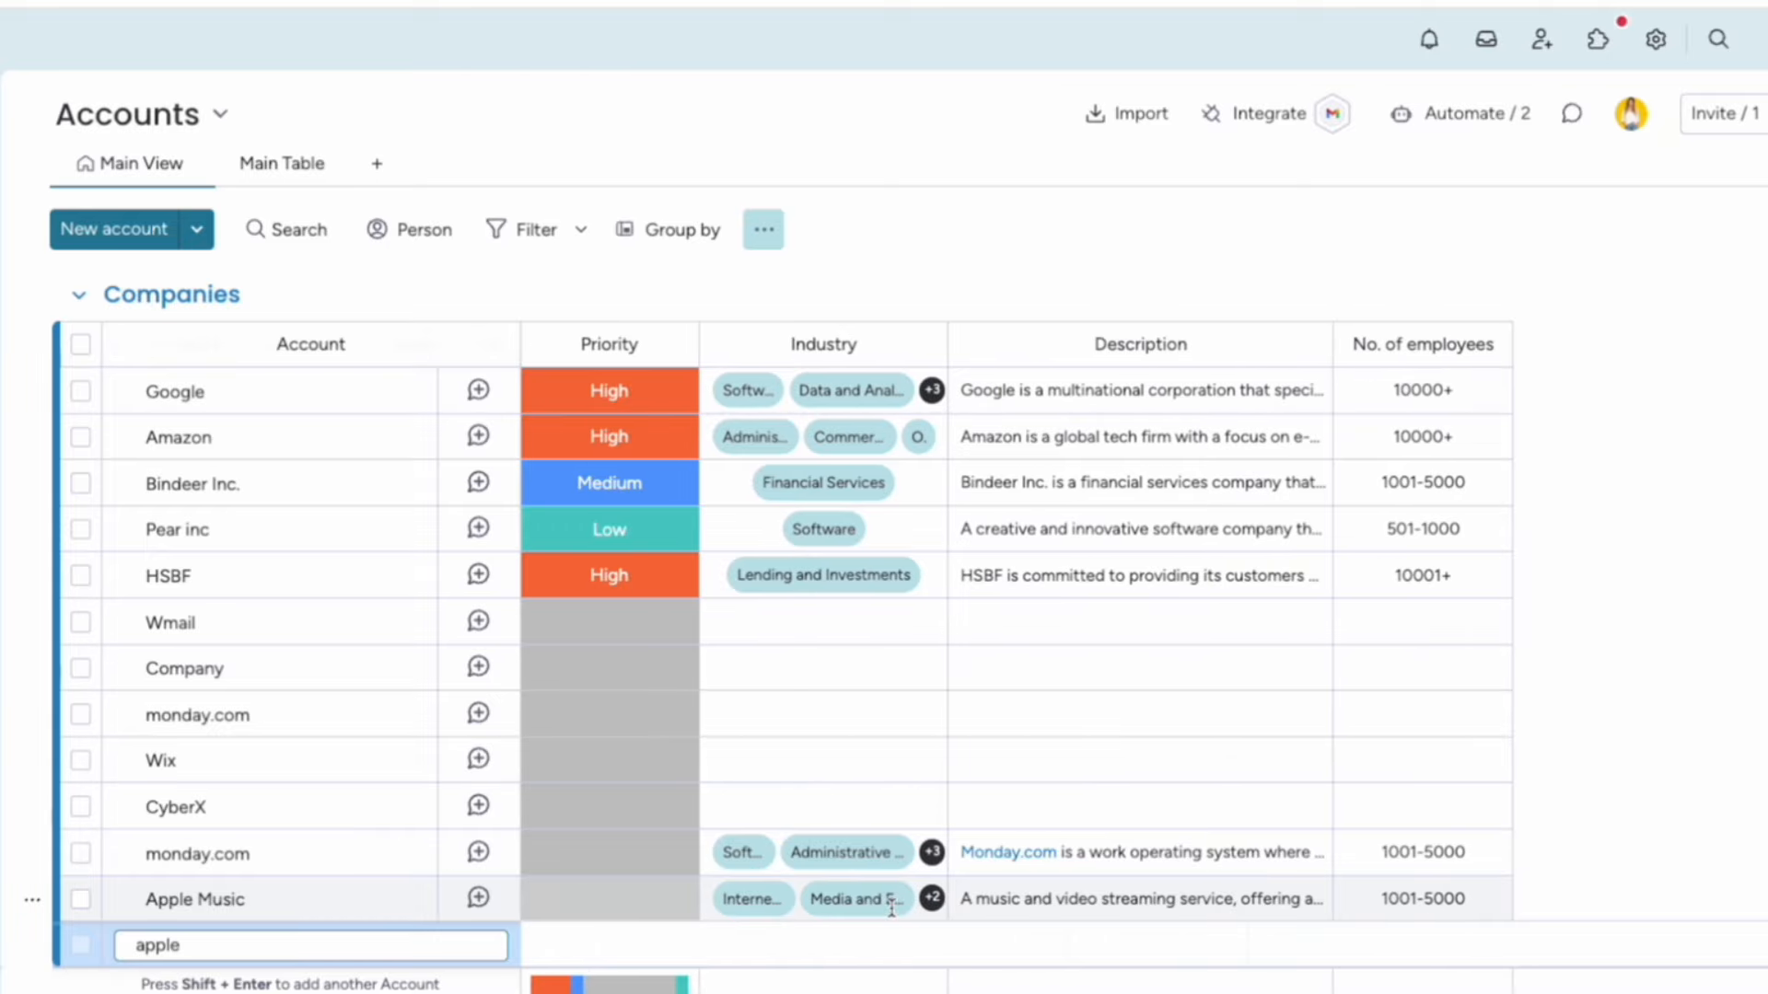
{"action": "key", "text": "Return"}
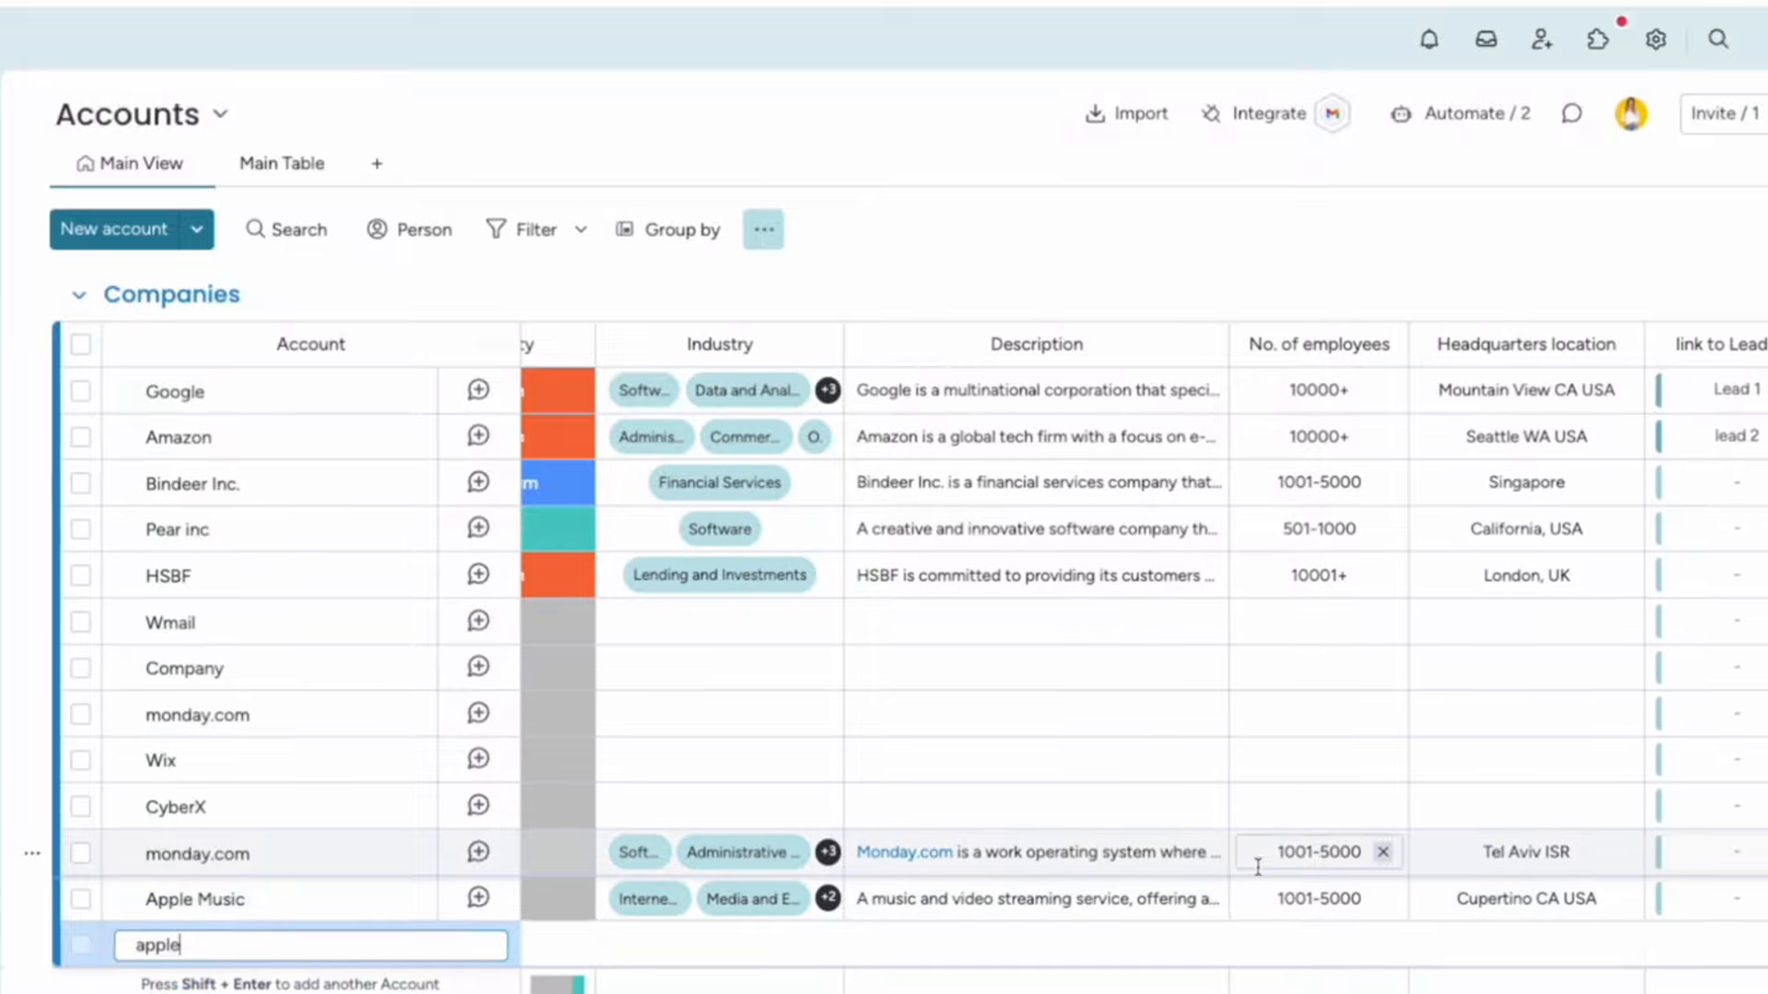
{"action": "scroll", "coordinate": [1259, 864], "scroll_direction": "down", "scroll_amount": 1}
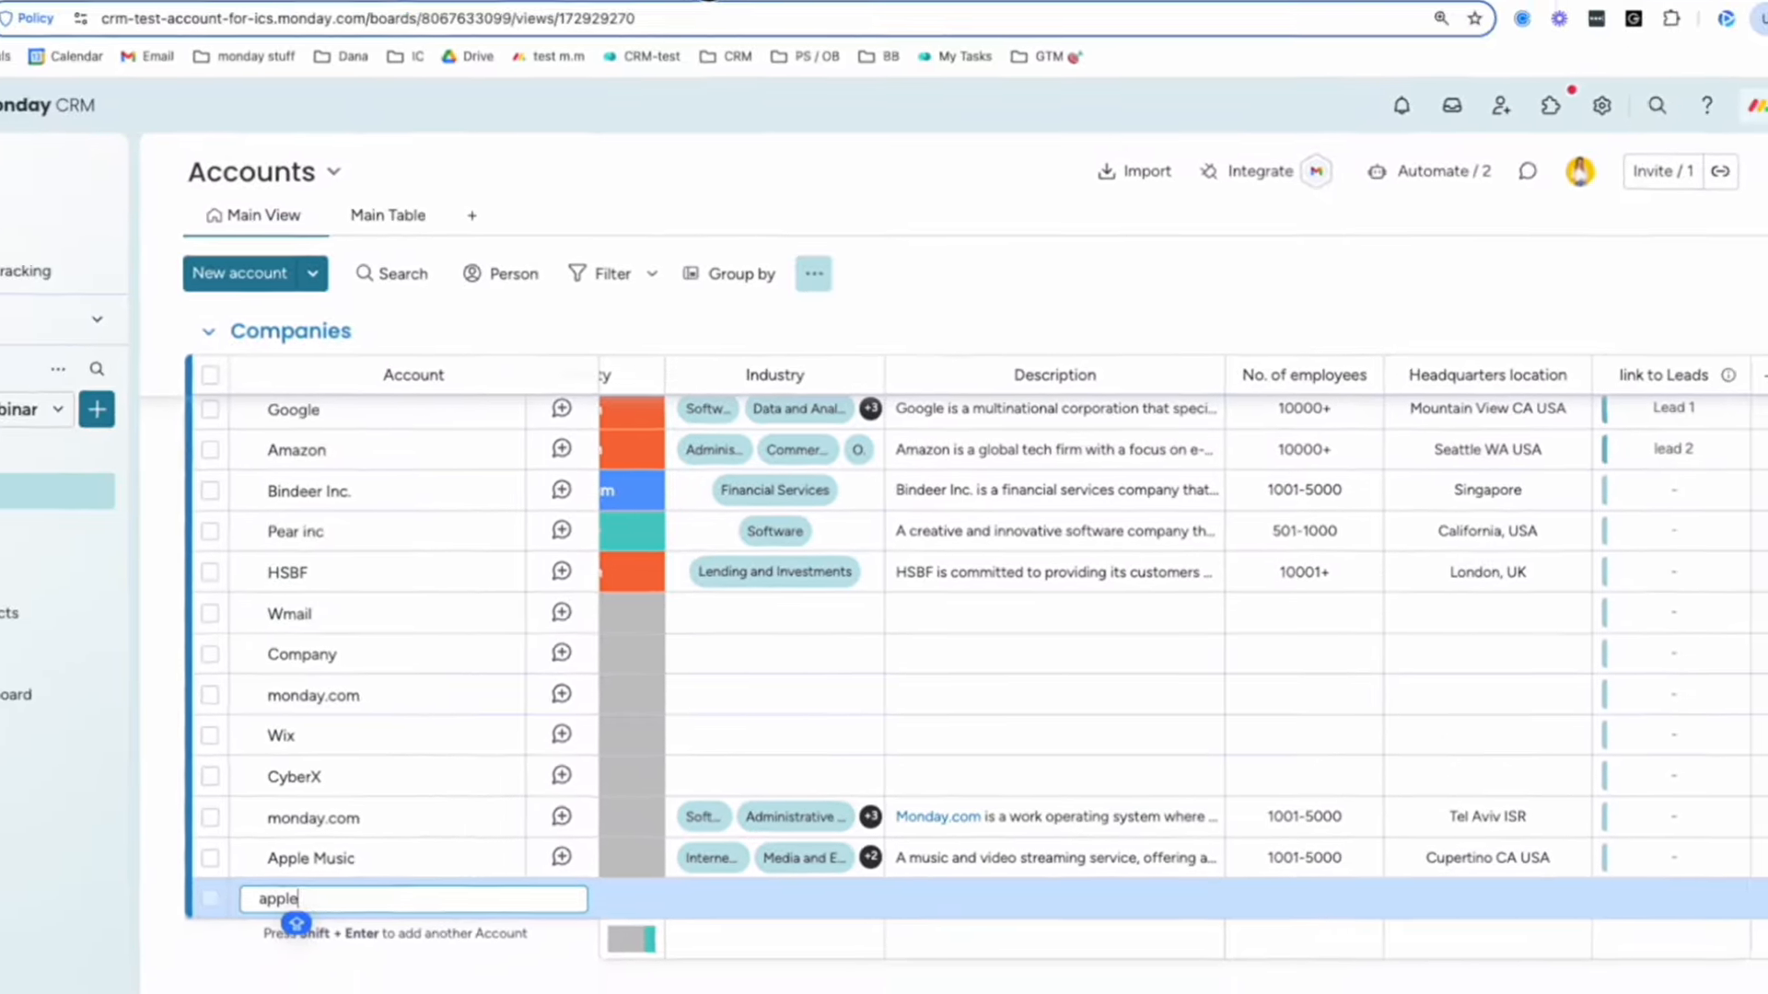
{"action": "left_click", "coordinate": [754, 37]}
Load the Quotes & Invoices board from the 'mo' address suggestion and review the INV-1-24 invoice PDF.
{"action": "type", "text": "monda"}
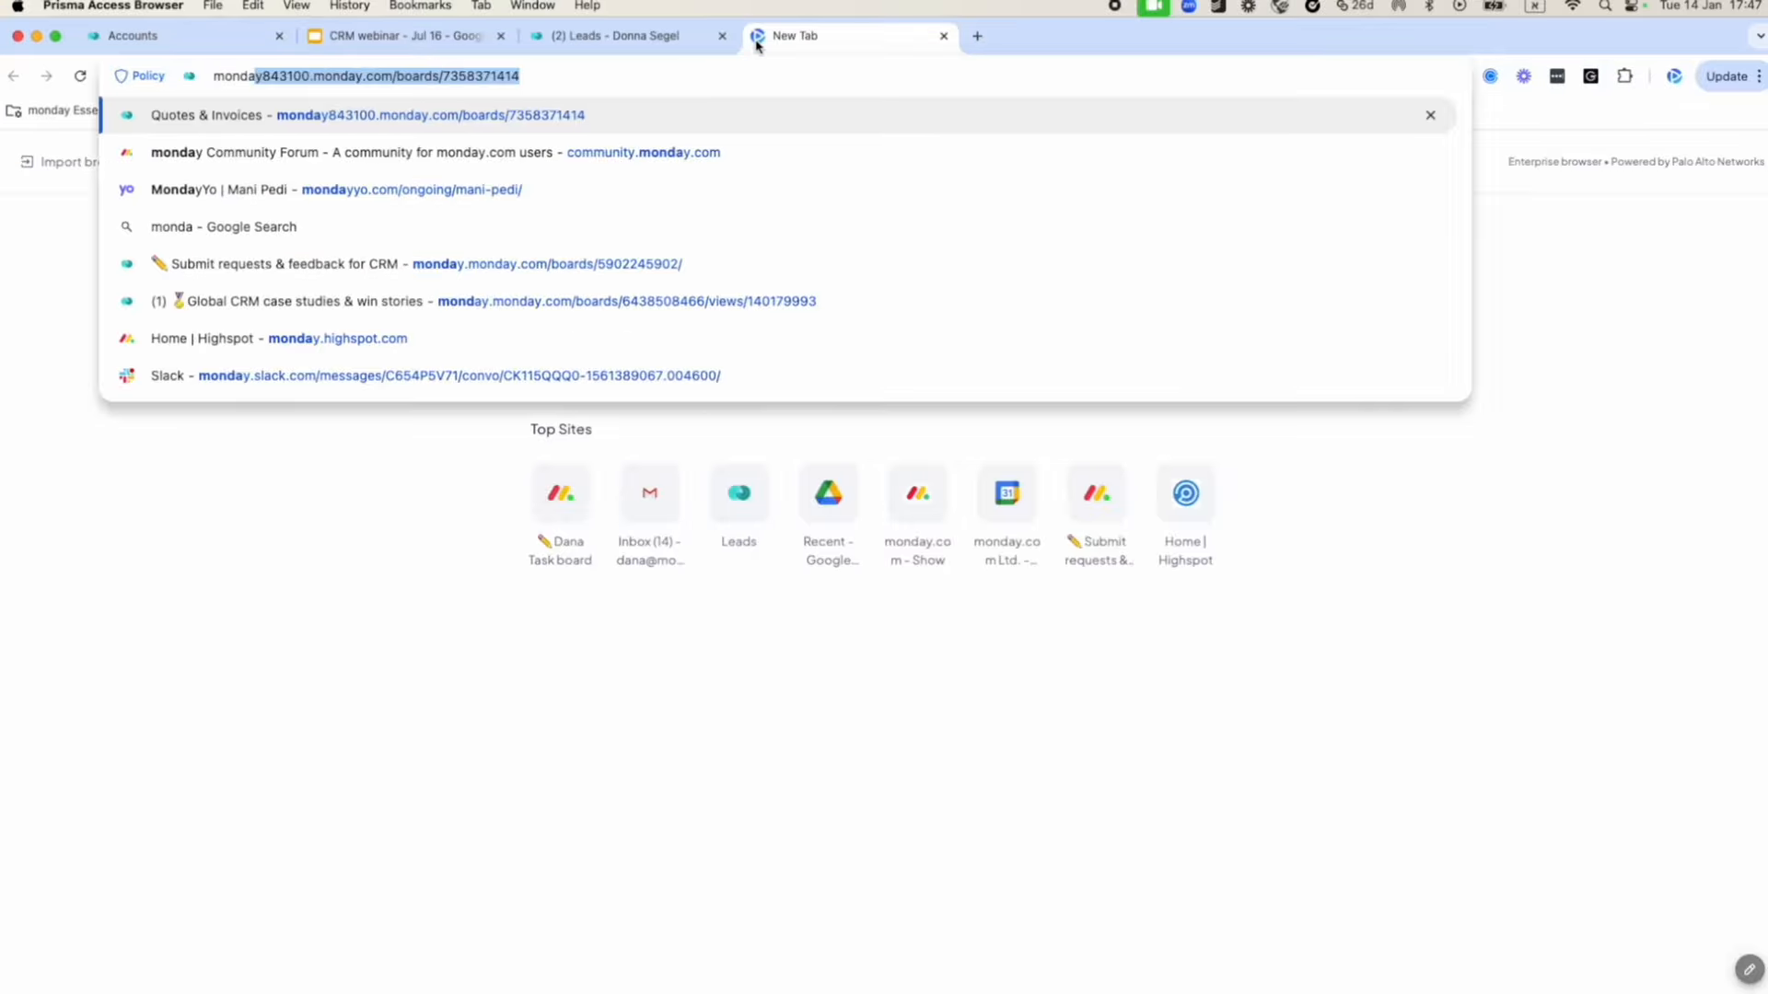
{"action": "key", "text": "Return"}
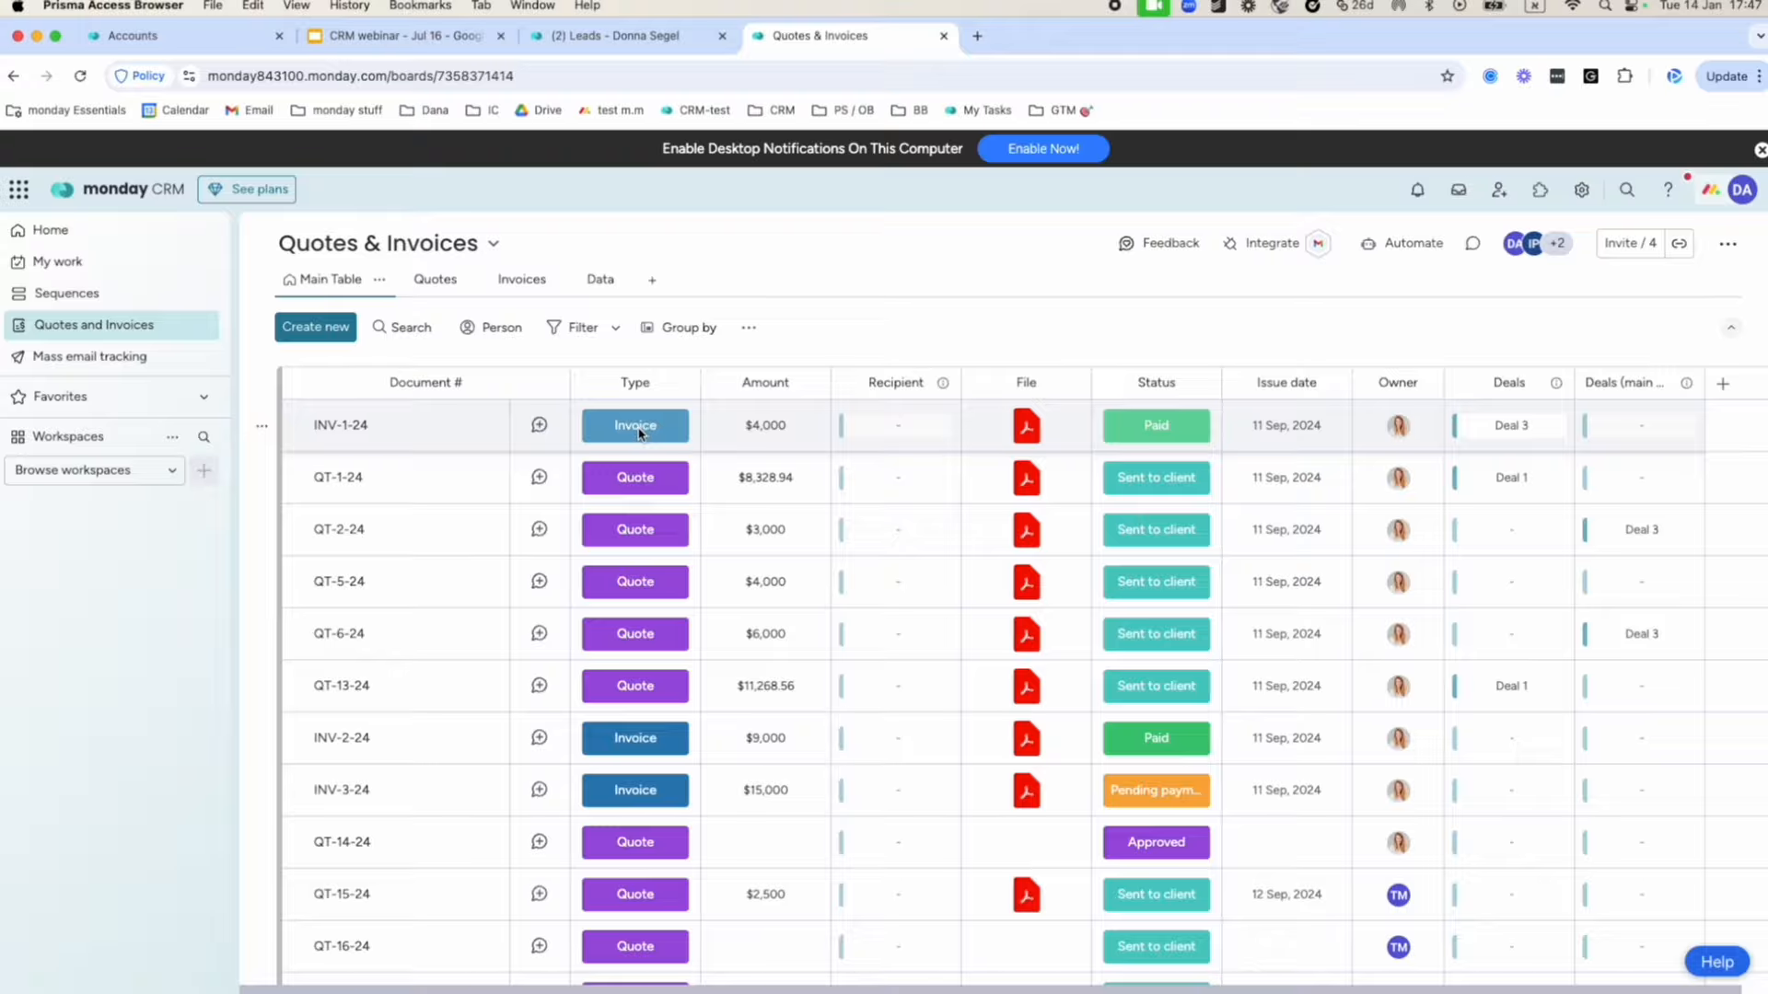
{"action": "left_click", "coordinate": [1028, 426]}
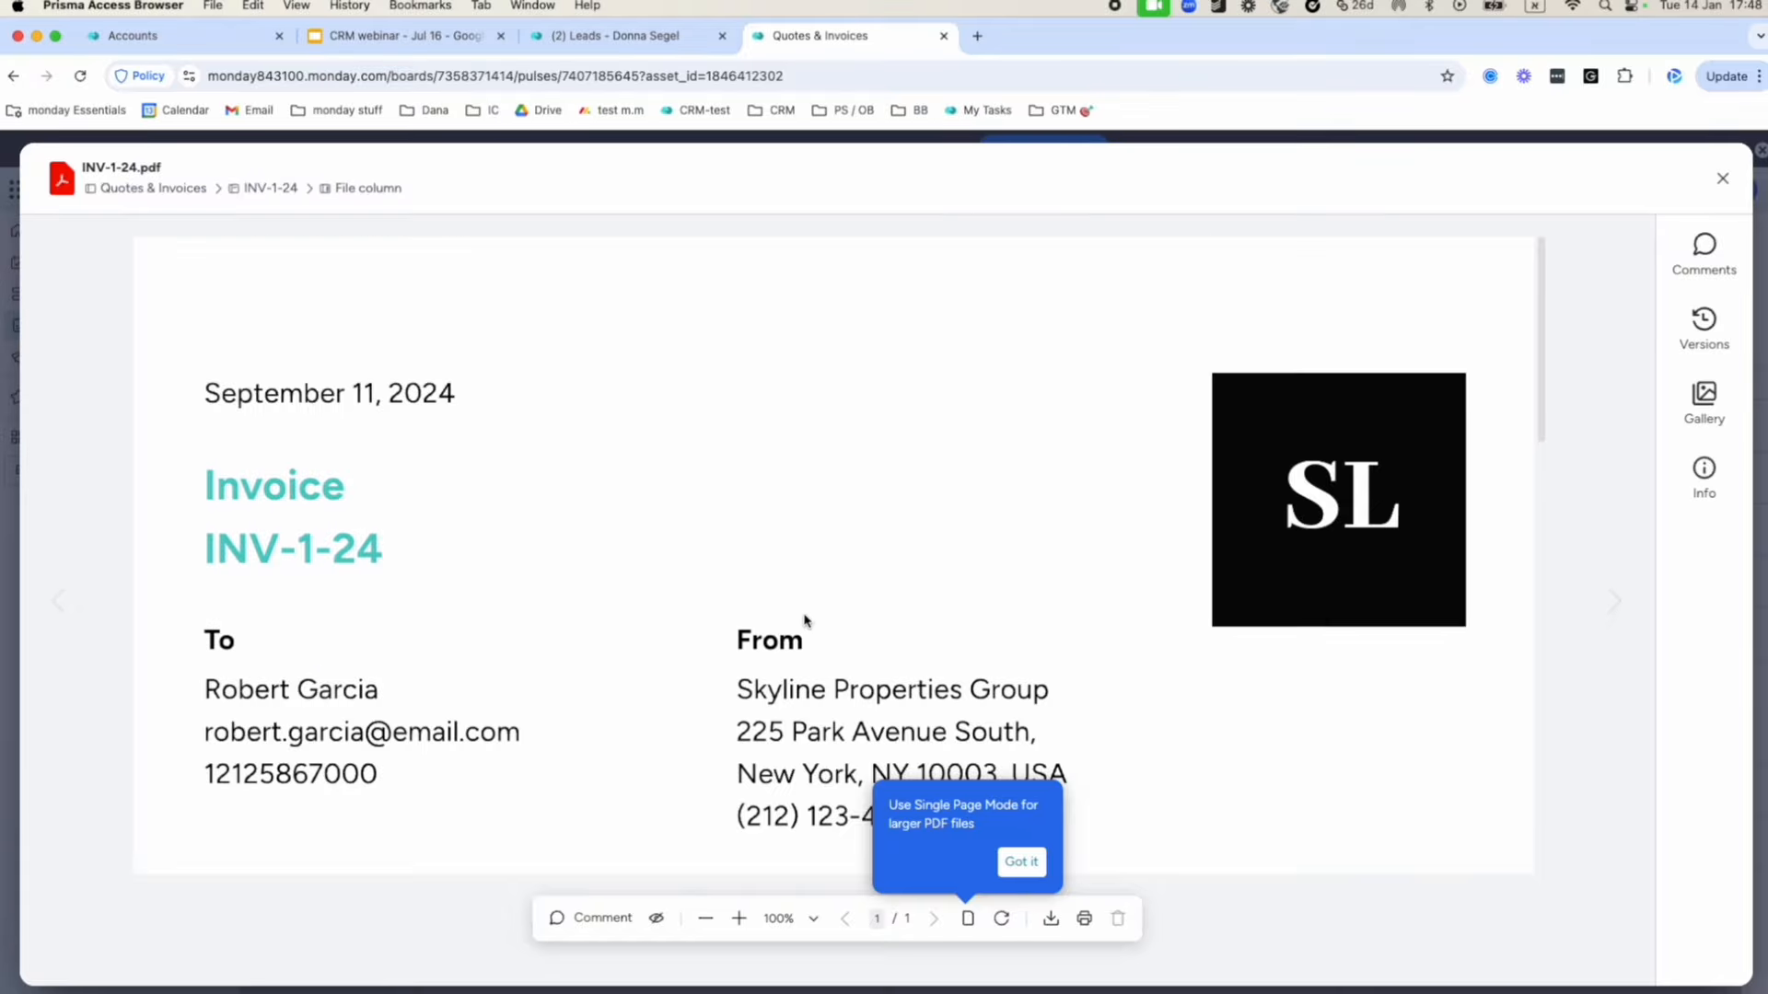
{"action": "scroll", "coordinate": [804, 620], "scroll_direction": "down", "scroll_amount": 15}
{"action": "scroll", "coordinate": [804, 619], "scroll_direction": "up", "scroll_amount": 3}
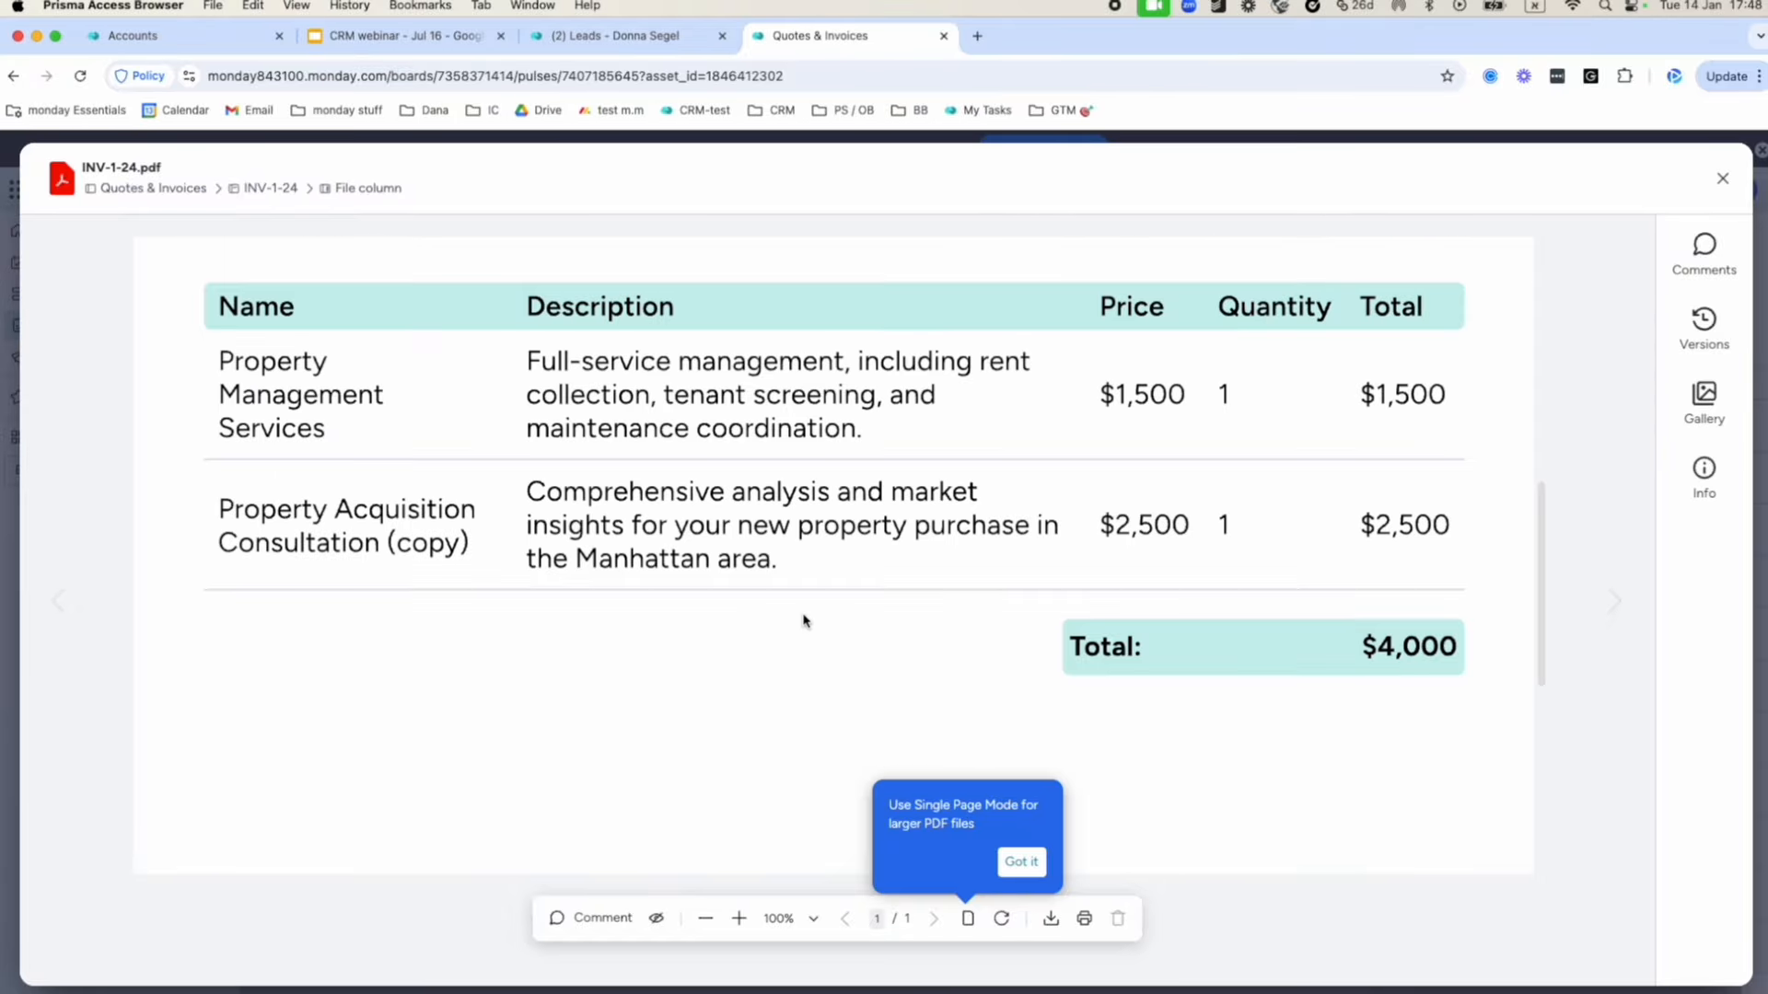
{"action": "scroll", "coordinate": [804, 620], "scroll_direction": "up", "scroll_amount": 5}
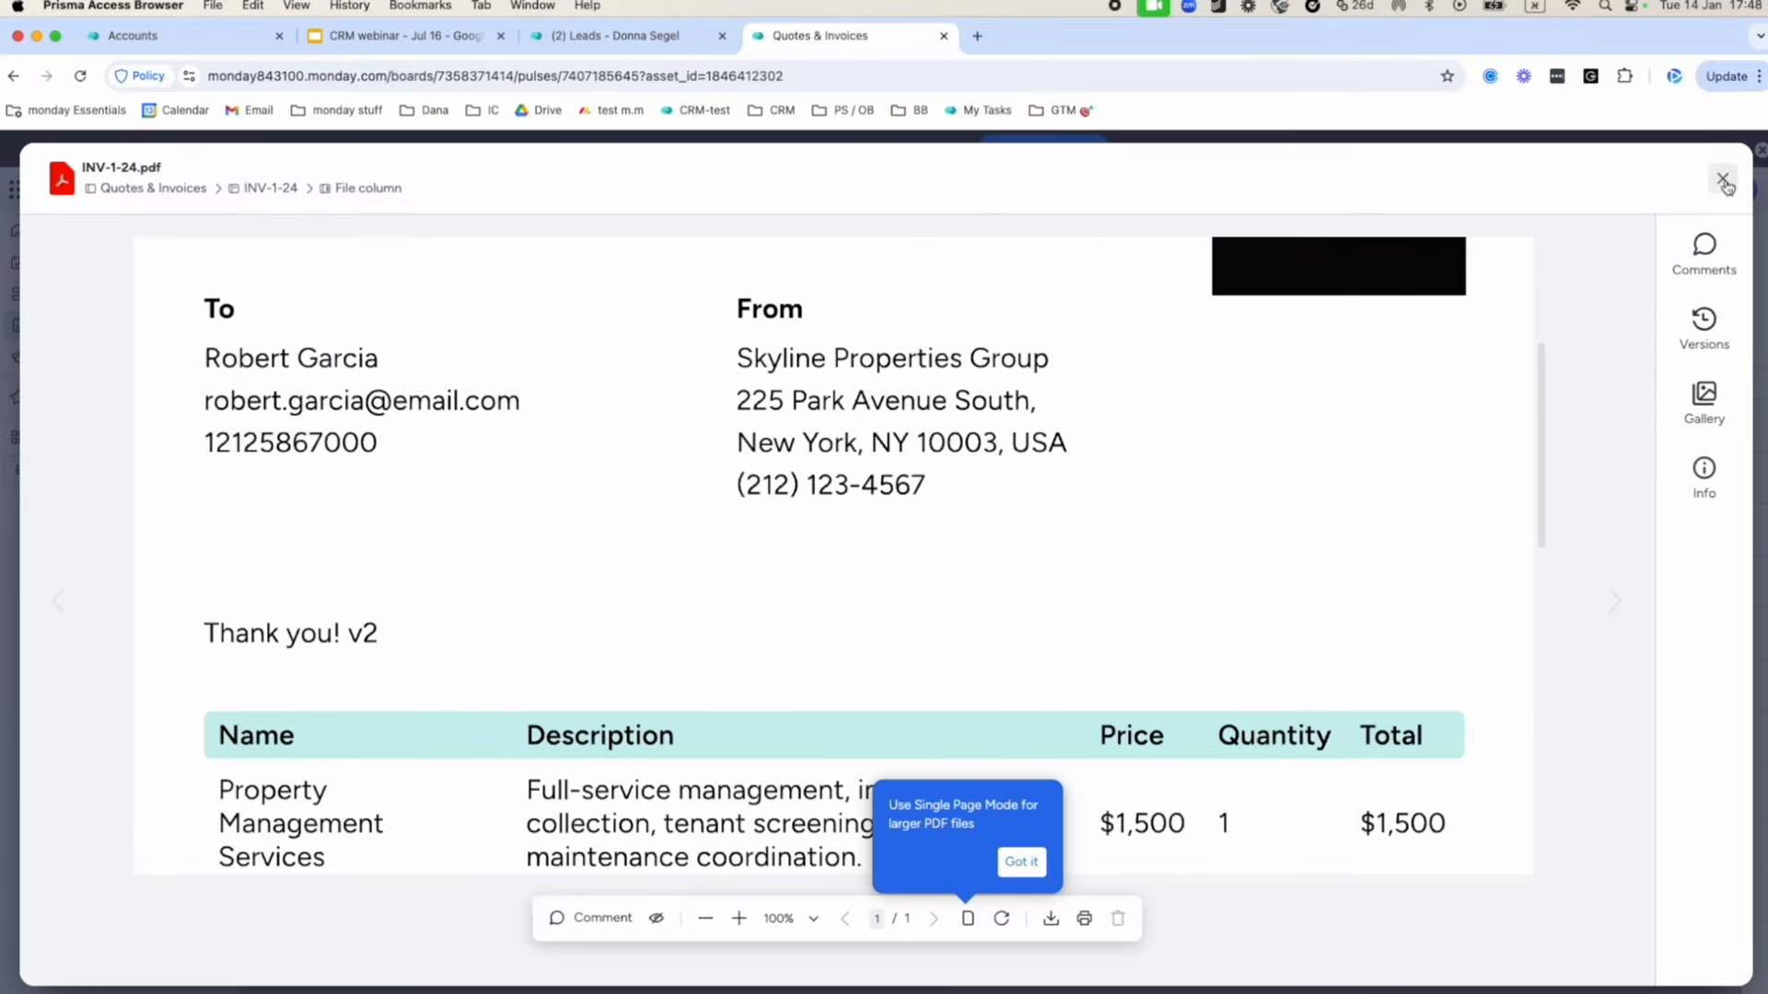
{"action": "left_click", "coordinate": [1723, 180]}
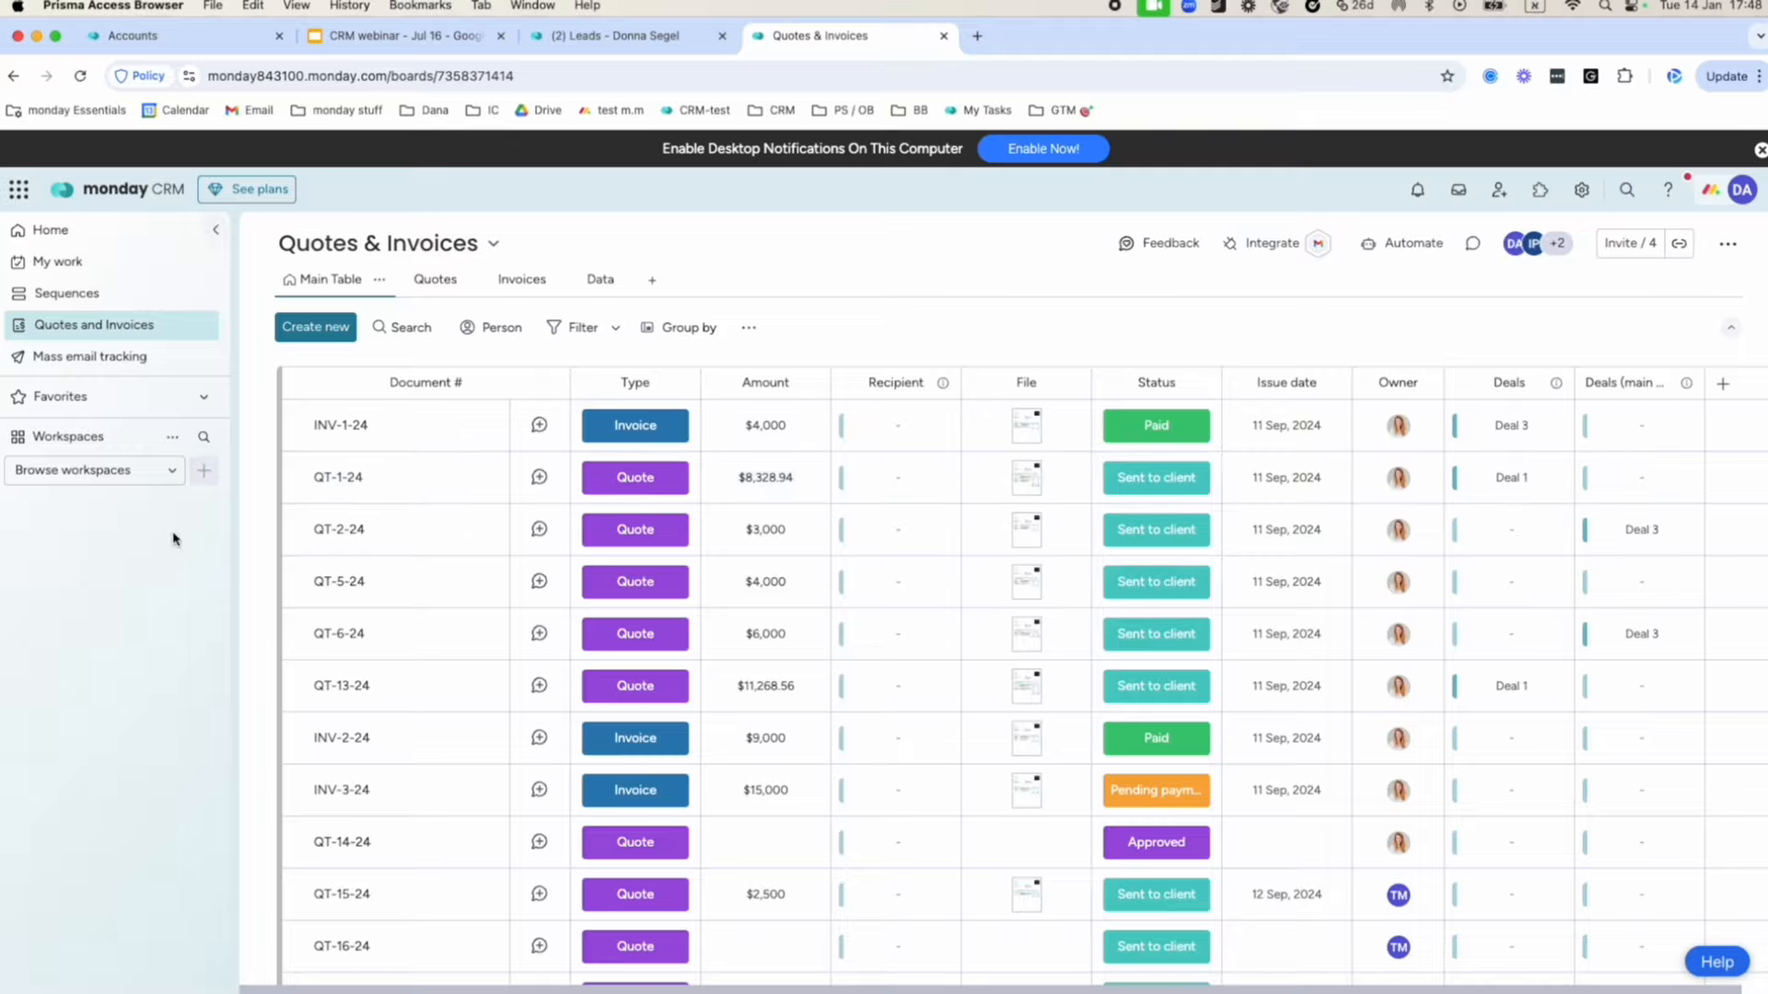
Create quote QT-53 from a saved template and browse its Select item services without choosing one.
{"action": "left_click", "coordinate": [310, 332]}
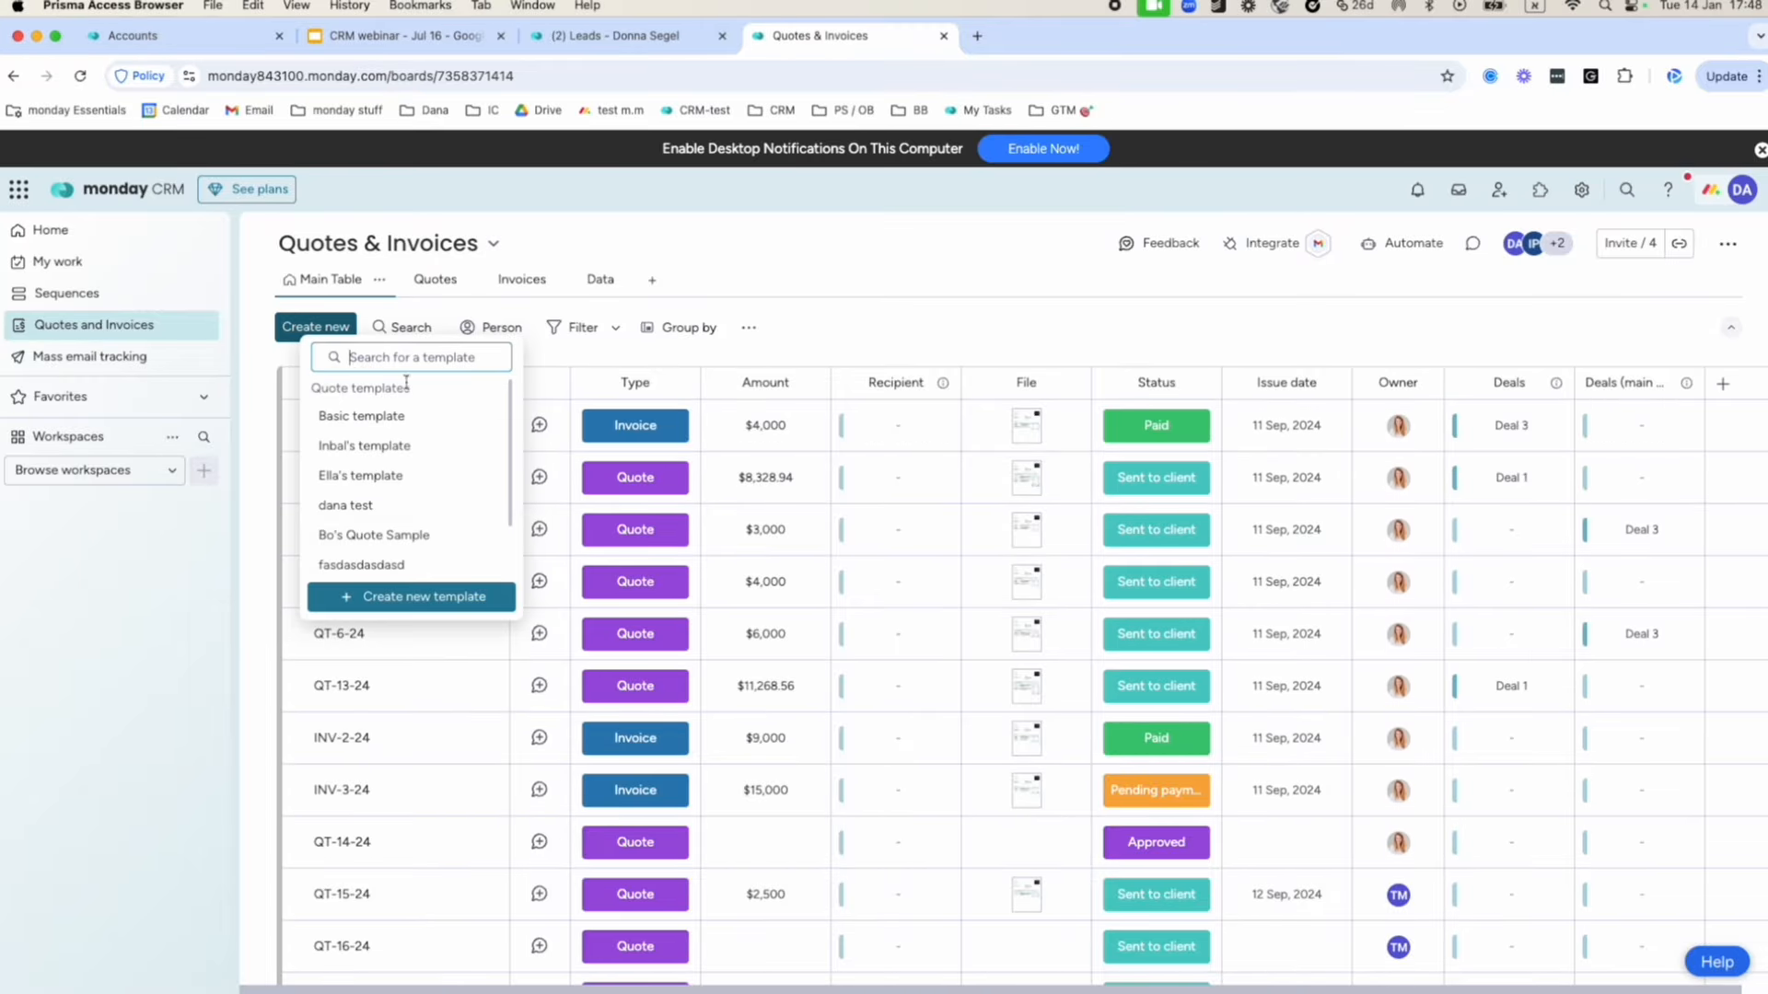
{"action": "left_click", "coordinate": [433, 453]}
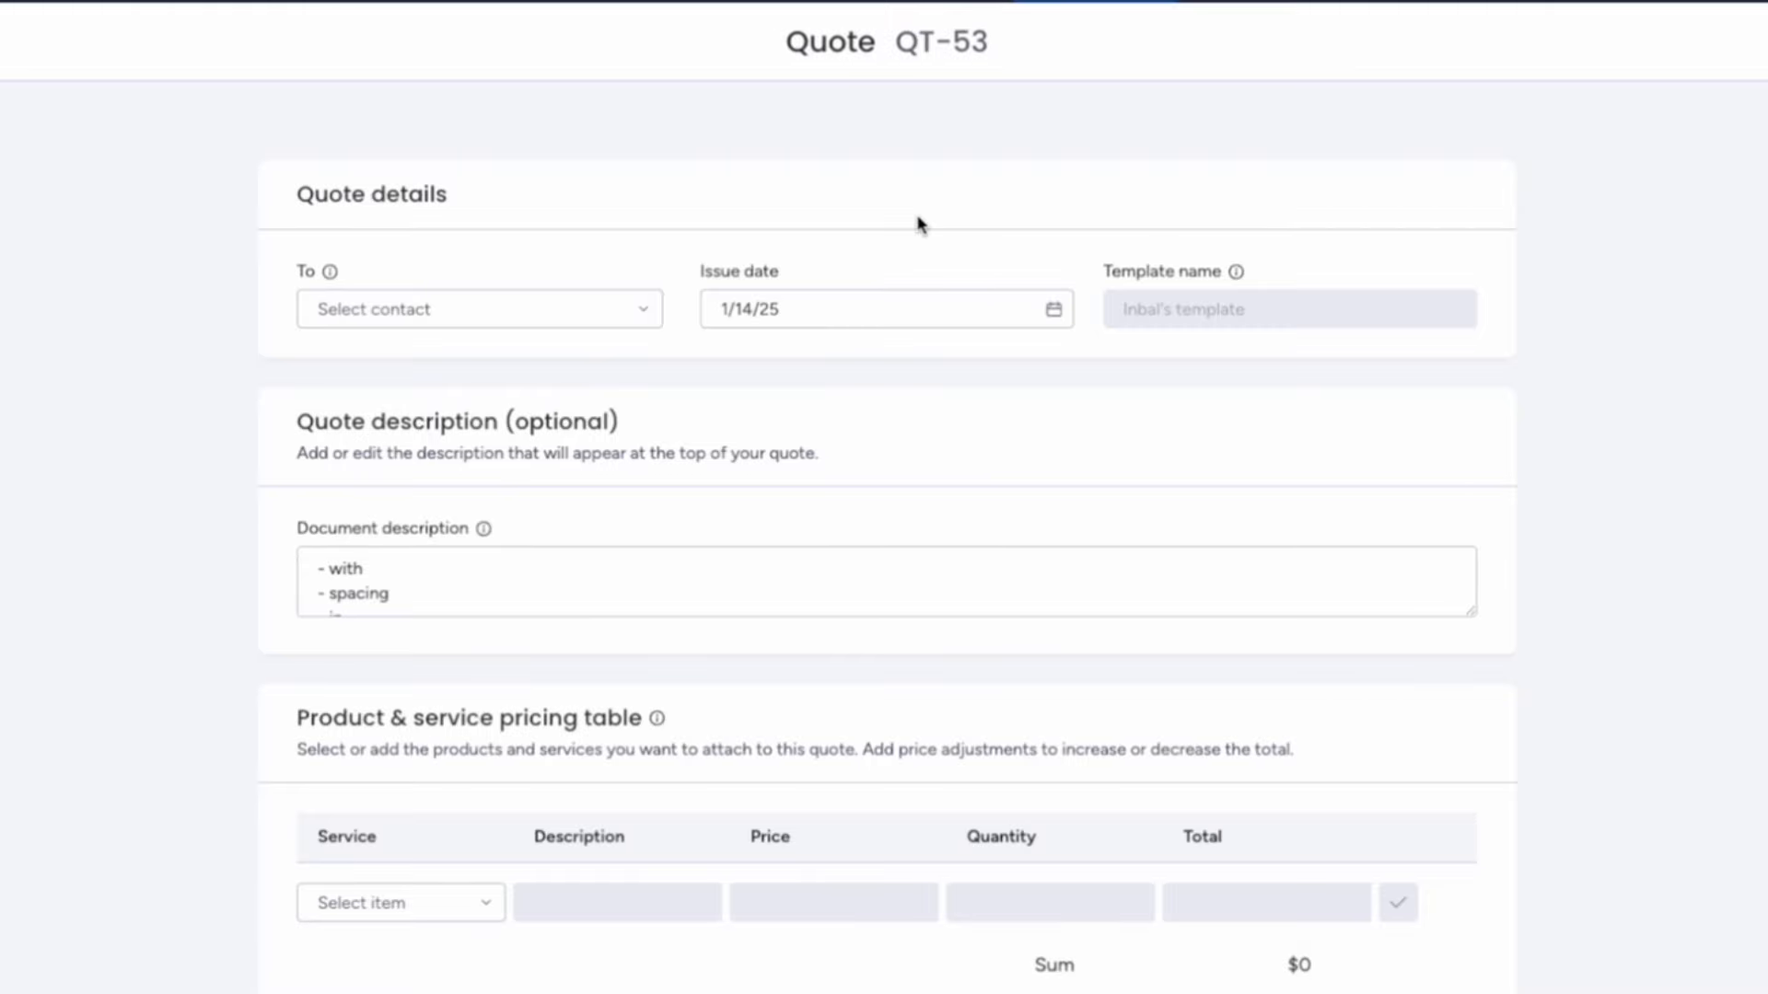
{"action": "scroll", "coordinate": [739, 452], "scroll_direction": "down", "scroll_amount": 5}
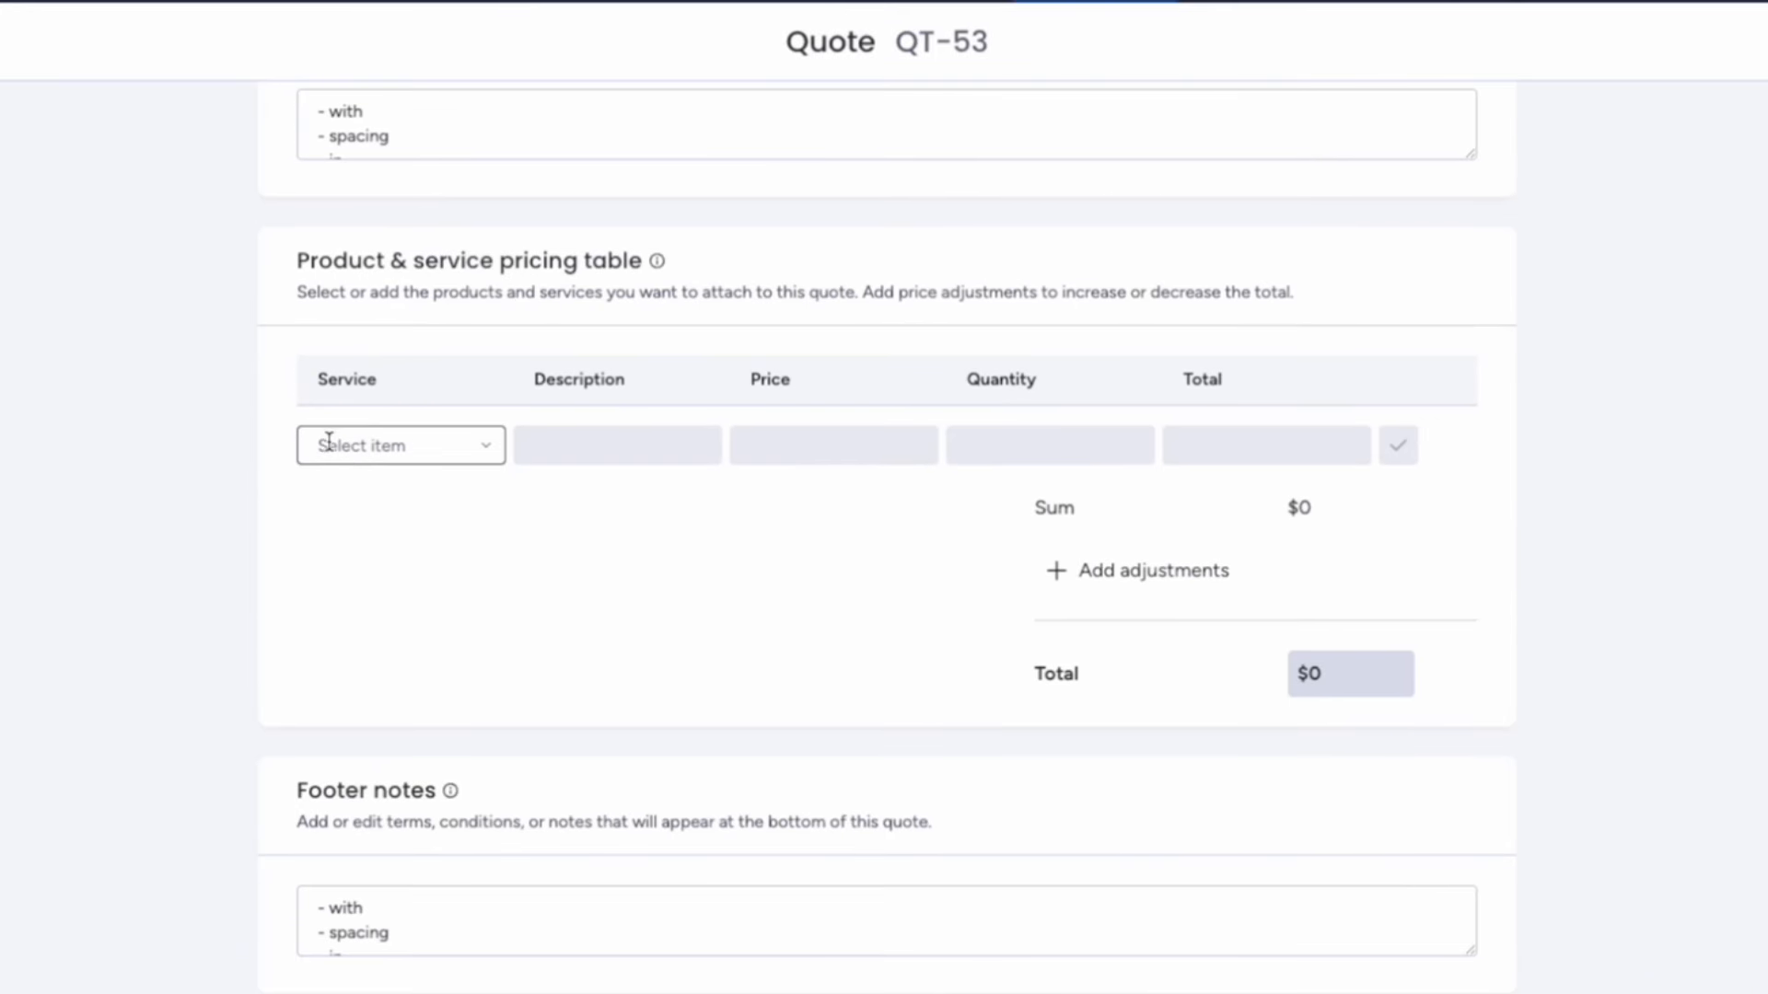
{"action": "left_click", "coordinate": [386, 444]}
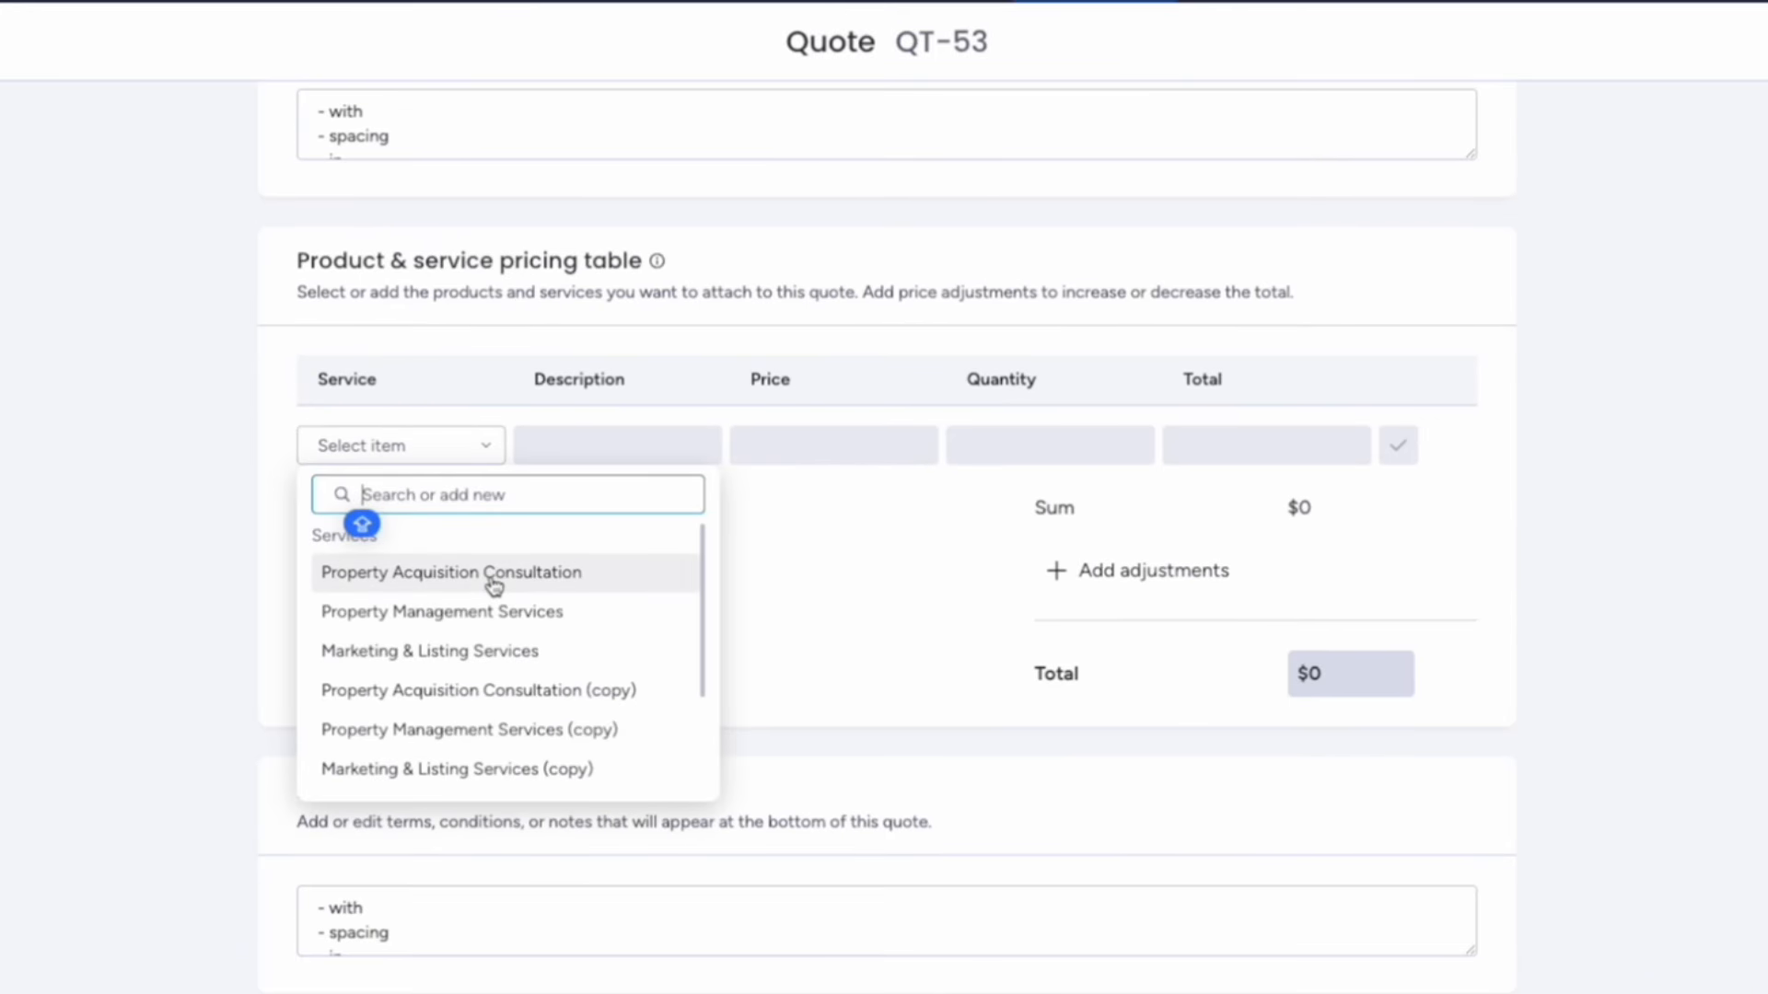
{"action": "scroll", "coordinate": [493, 582], "scroll_direction": "down", "scroll_amount": 3}
{"action": "scroll", "coordinate": [494, 582], "scroll_direction": "up", "scroll_amount": 3}
{"action": "left_click", "coordinate": [780, 564]}
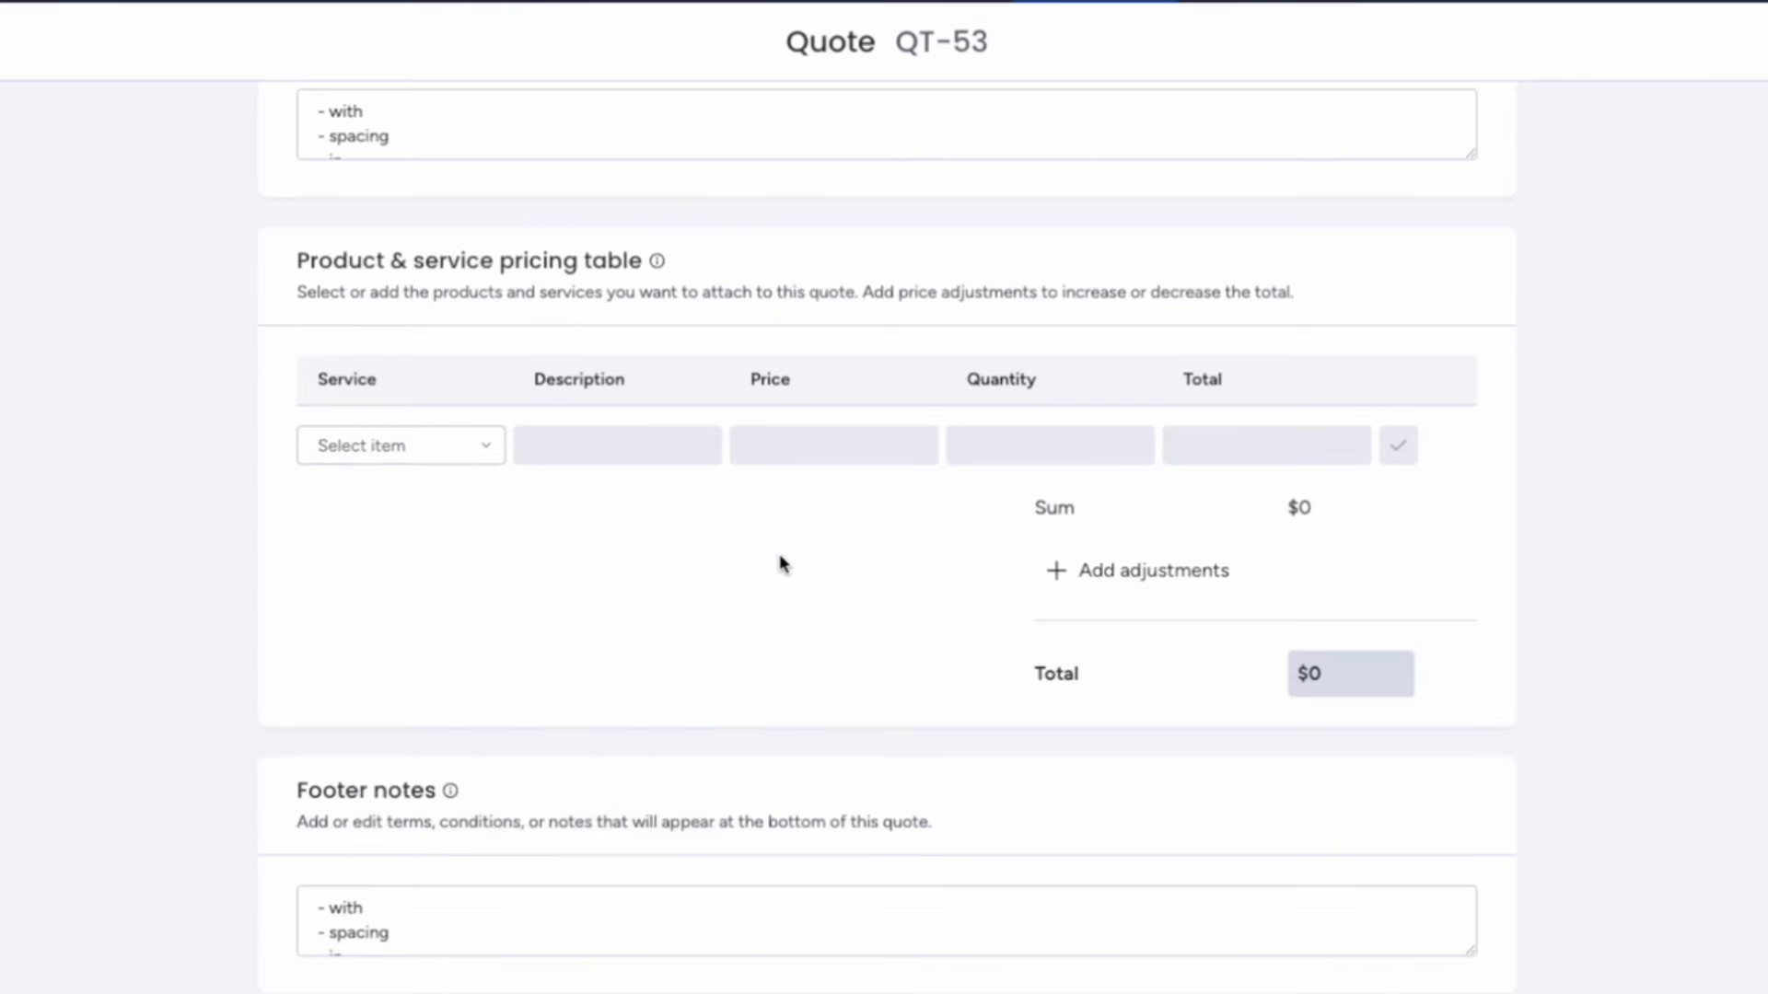
{"action": "scroll", "coordinate": [781, 563], "scroll_direction": "up", "scroll_amount": 5}
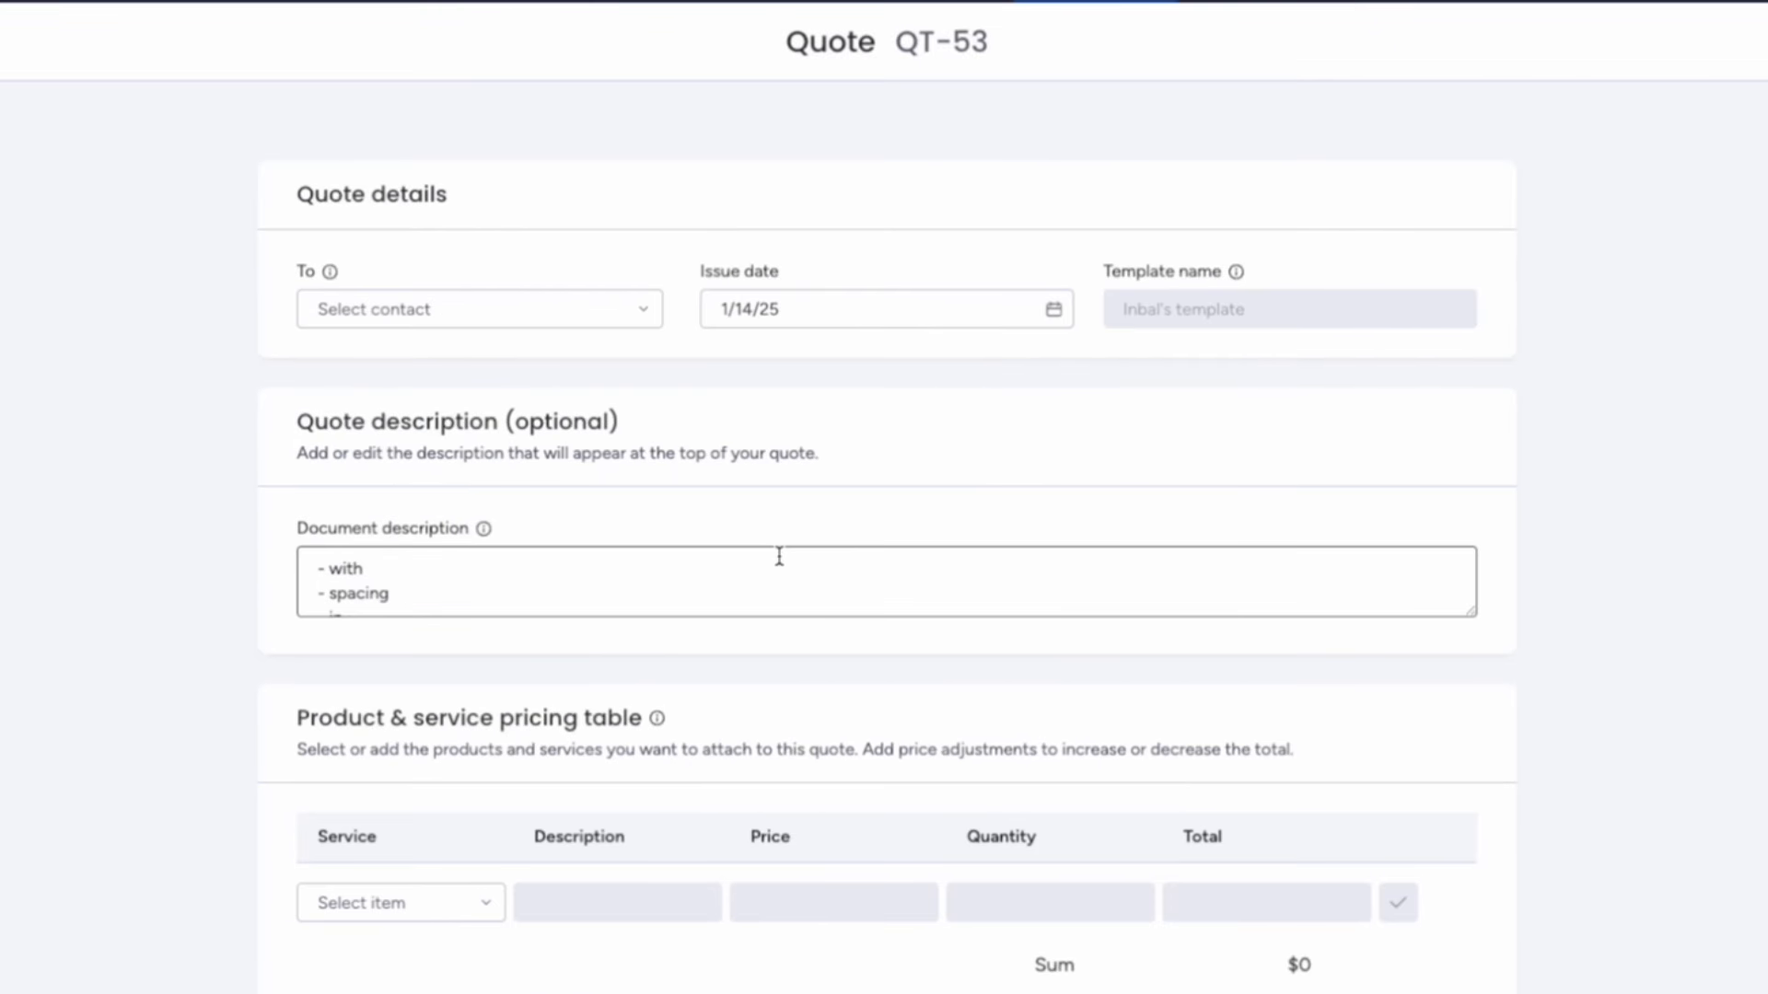
{"action": "scroll", "coordinate": [778, 556], "scroll_direction": "down", "scroll_amount": 2}
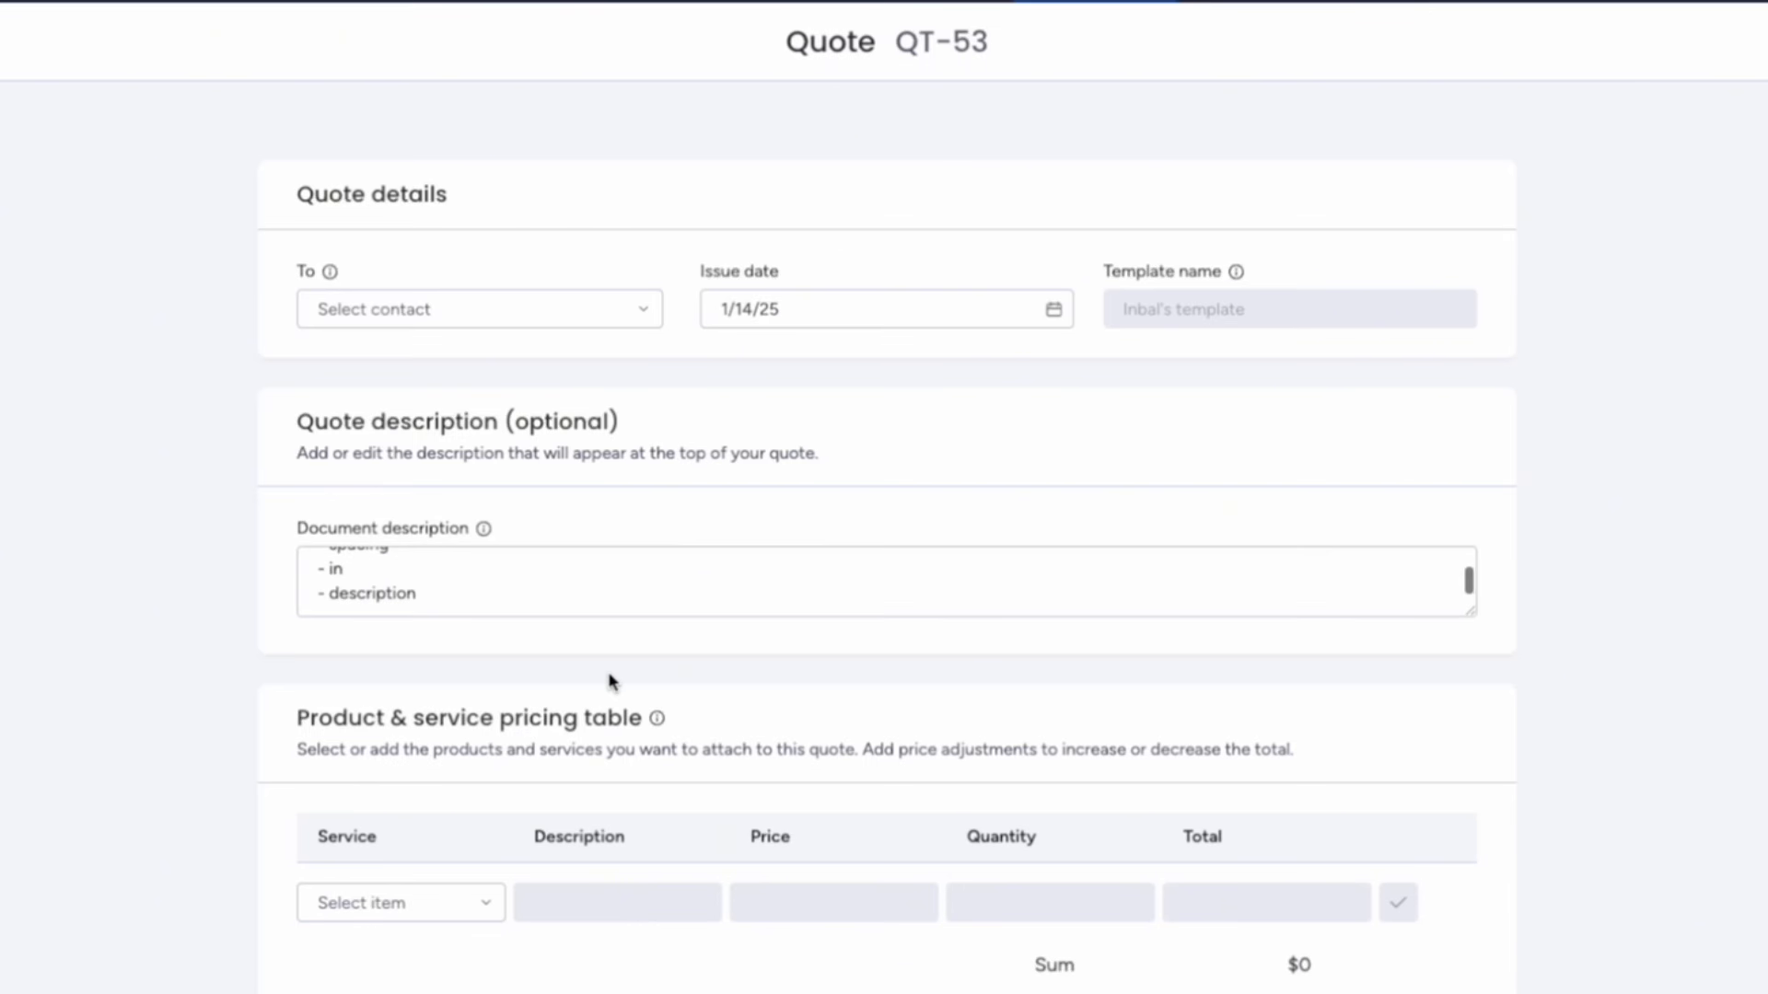
{"action": "scroll", "coordinate": [612, 678], "scroll_direction": "down", "scroll_amount": 5}
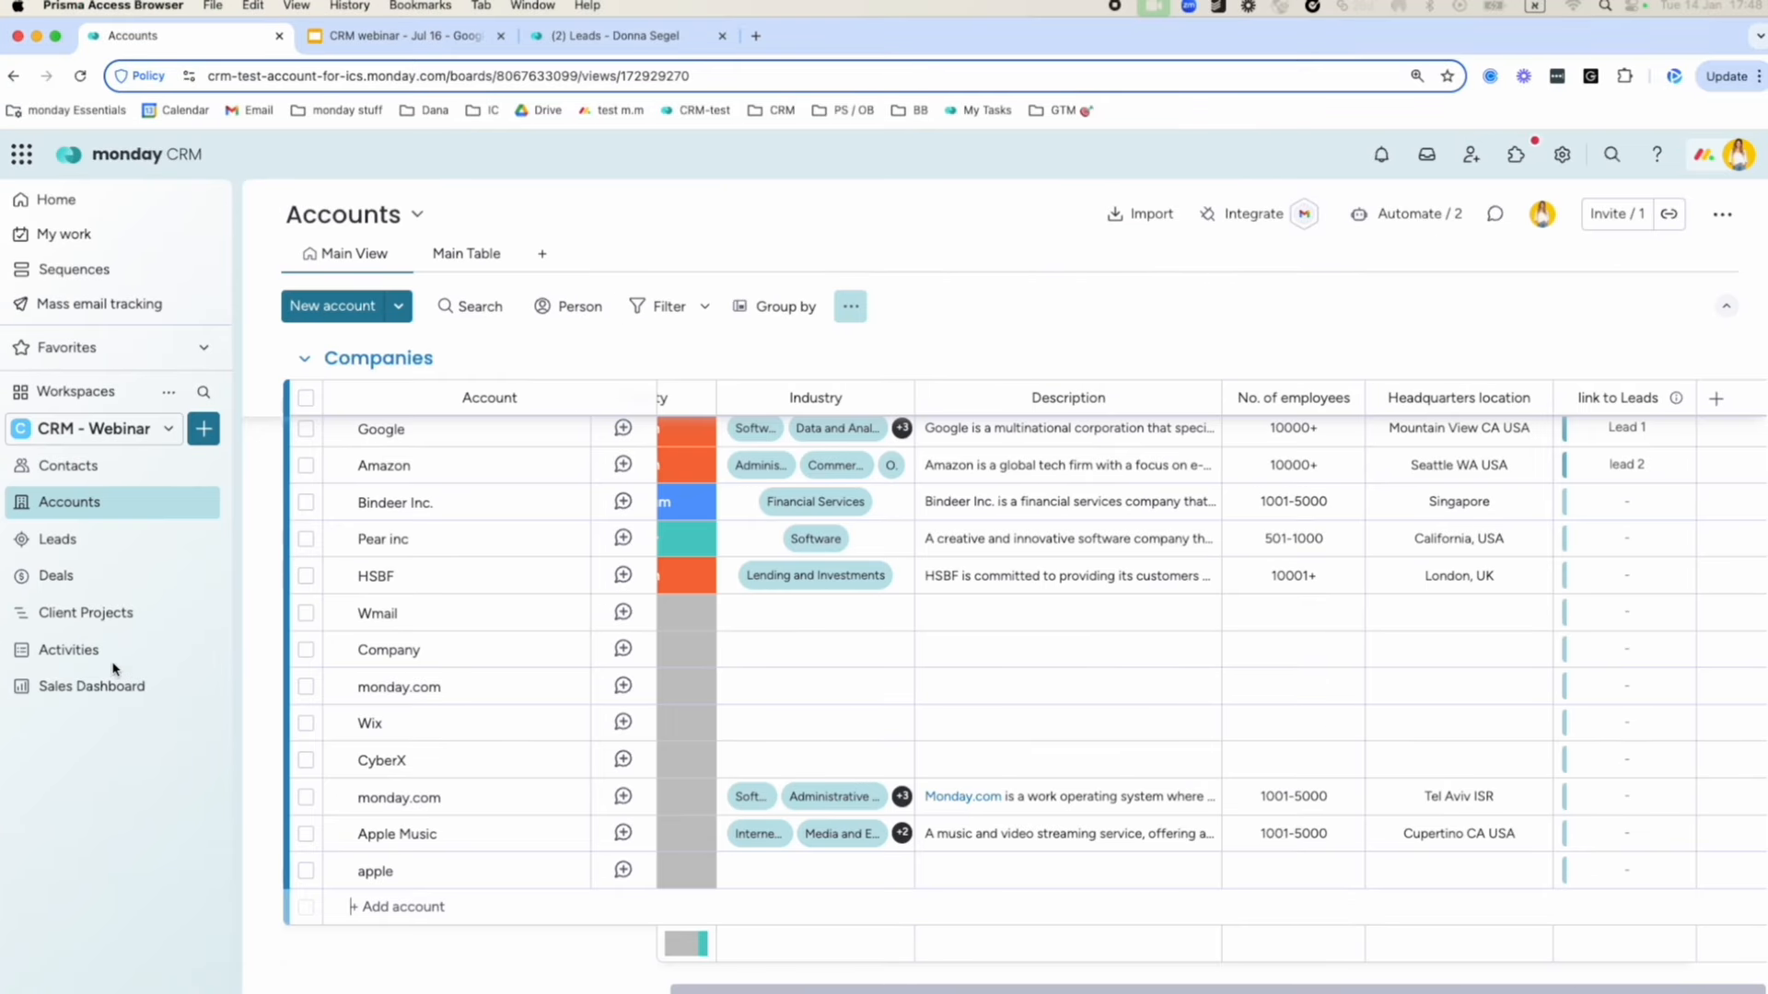
Open the Sales Dashboard showing $284,500 forecasted and $100,050 actual revenue.
{"action": "left_click", "coordinate": [105, 689]}
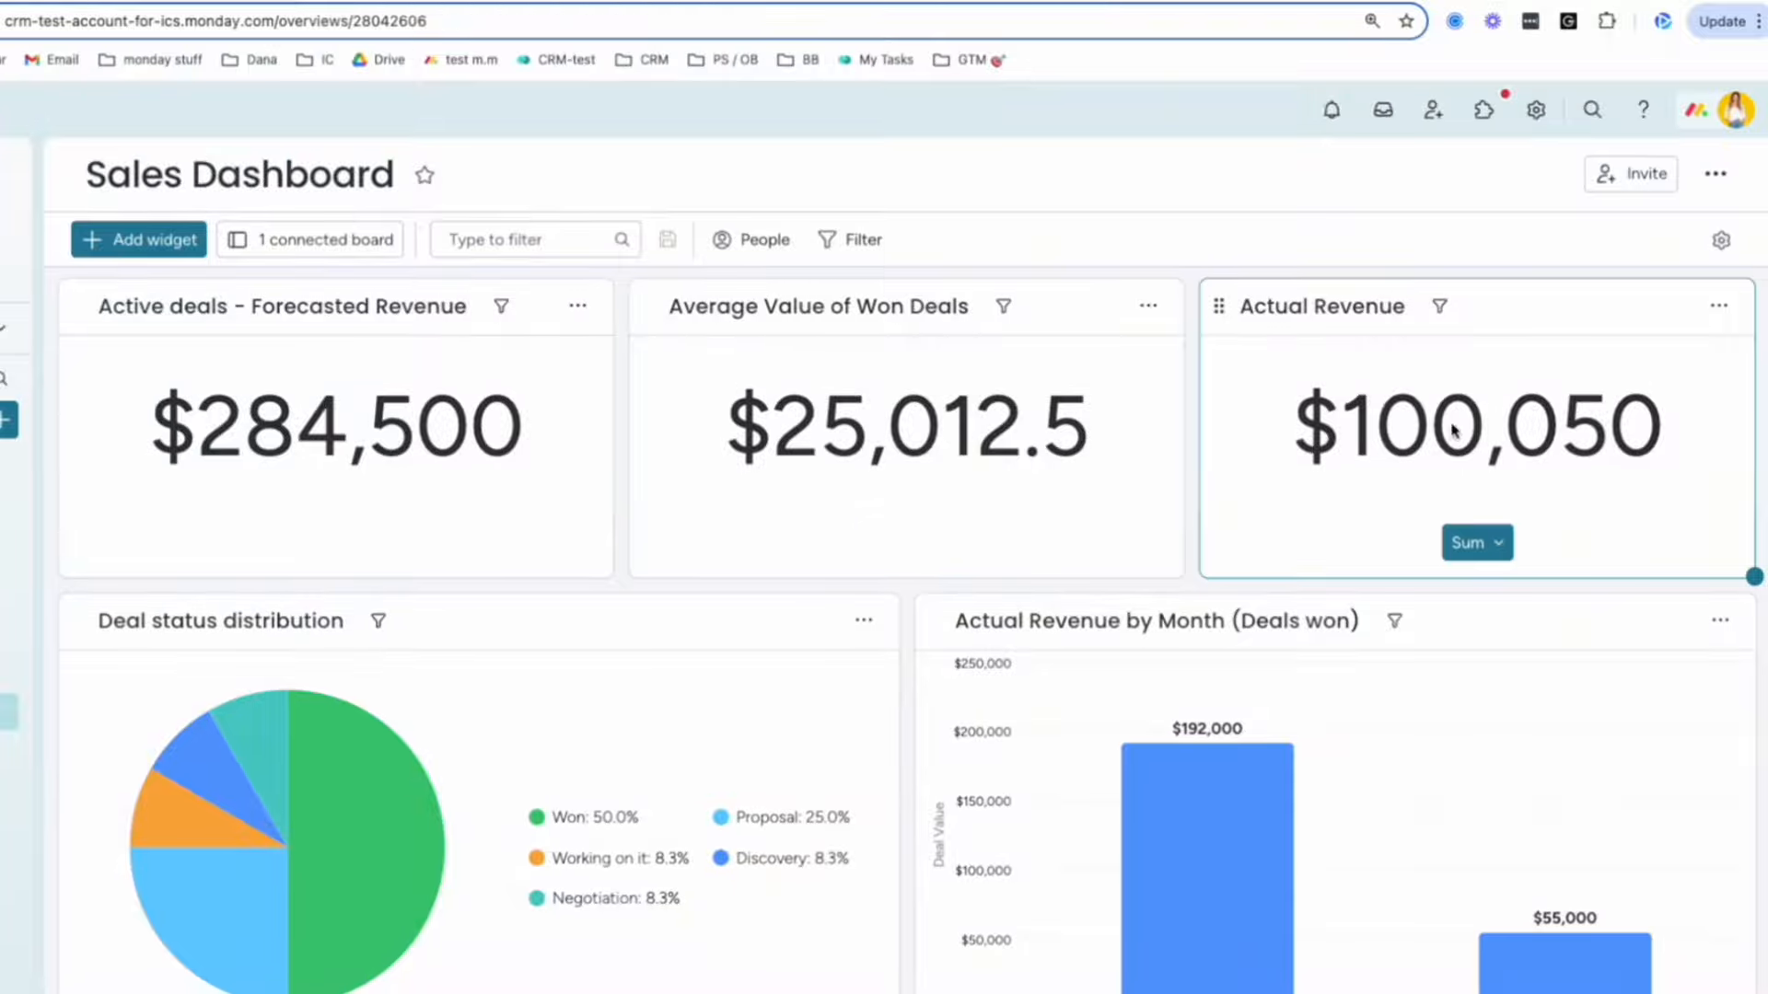
{"action": "scroll", "coordinate": [1571, 442], "scroll_direction": "down", "scroll_amount": 3}
{"action": "mouse_move", "coordinate": [346, 548]}
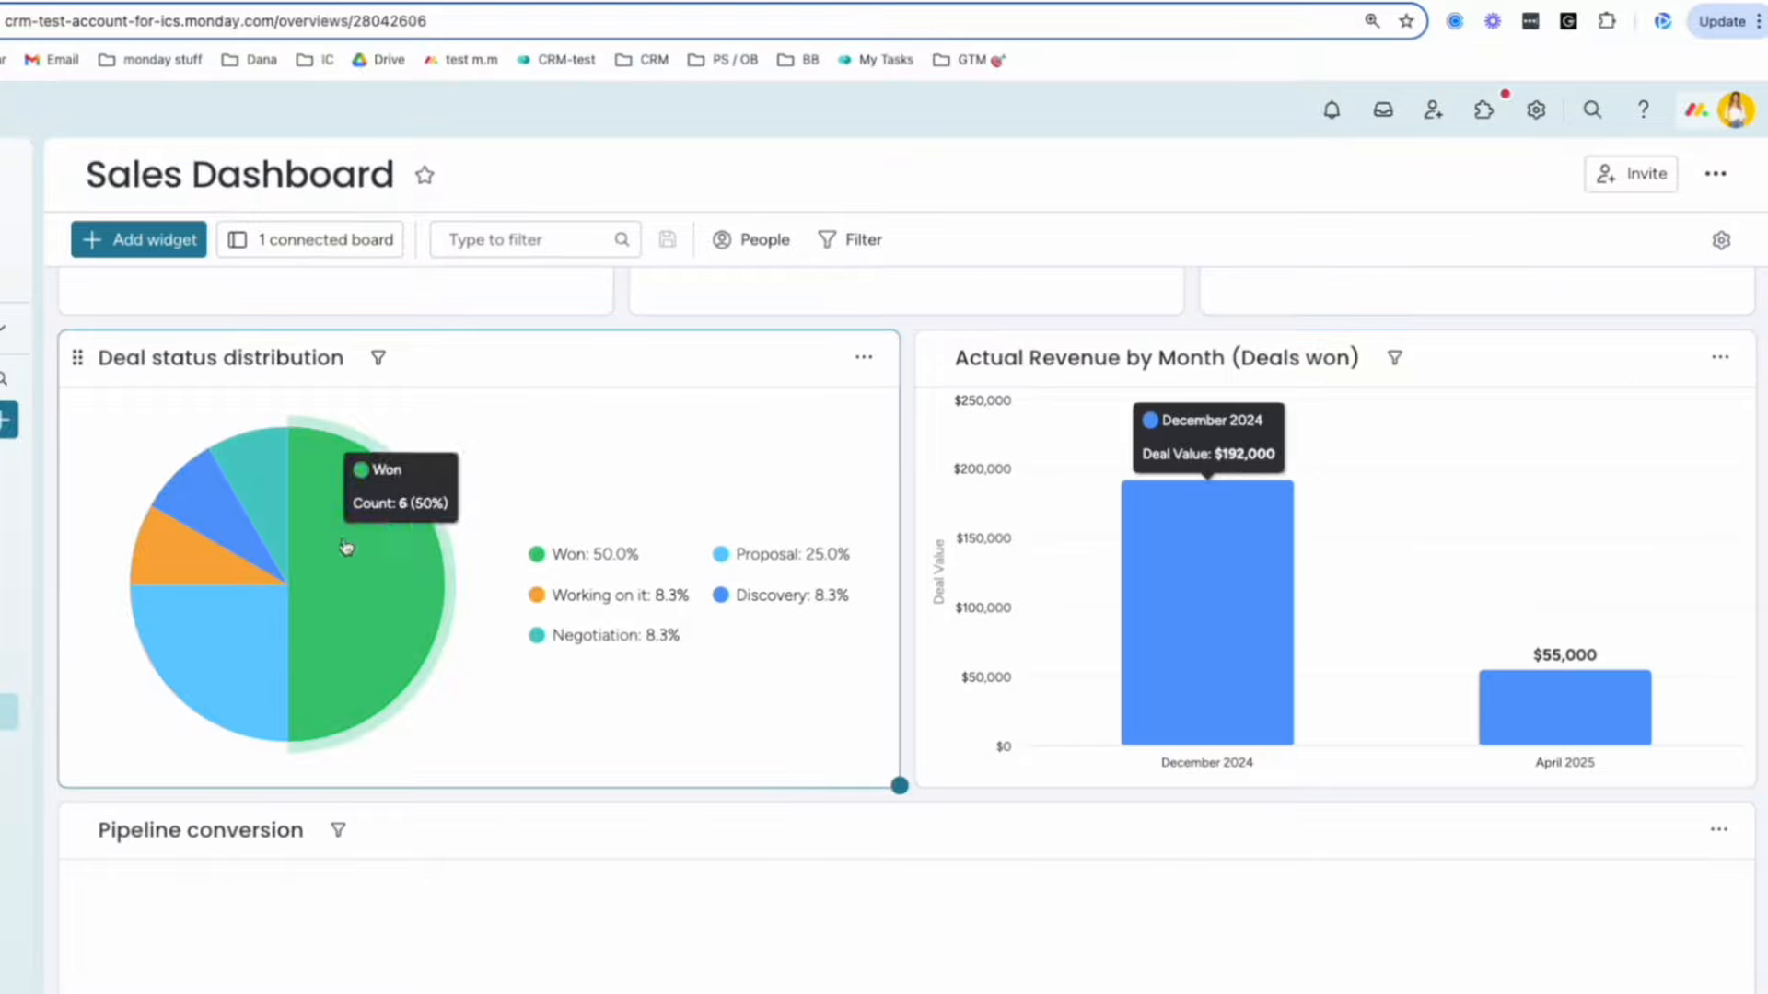
{"action": "scroll", "coordinate": [1031, 604], "scroll_direction": "down", "scroll_amount": 3}
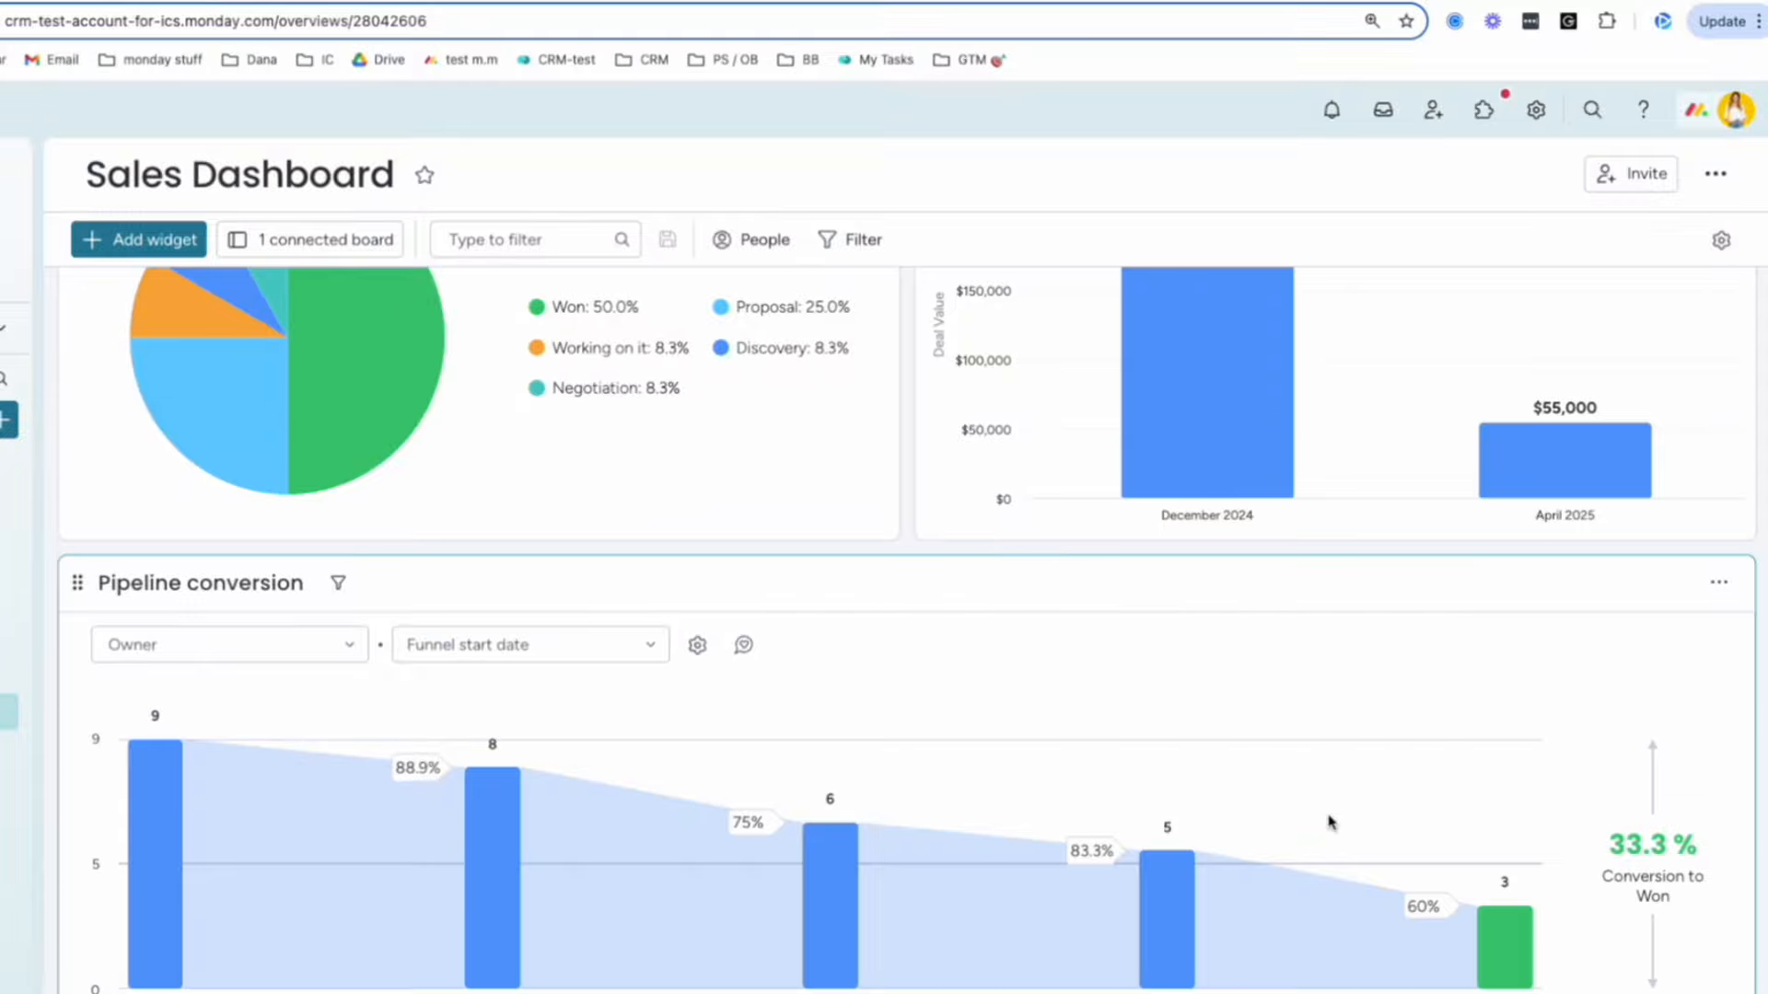
{"action": "scroll", "coordinate": [1344, 810], "scroll_direction": "down", "scroll_amount": 2}
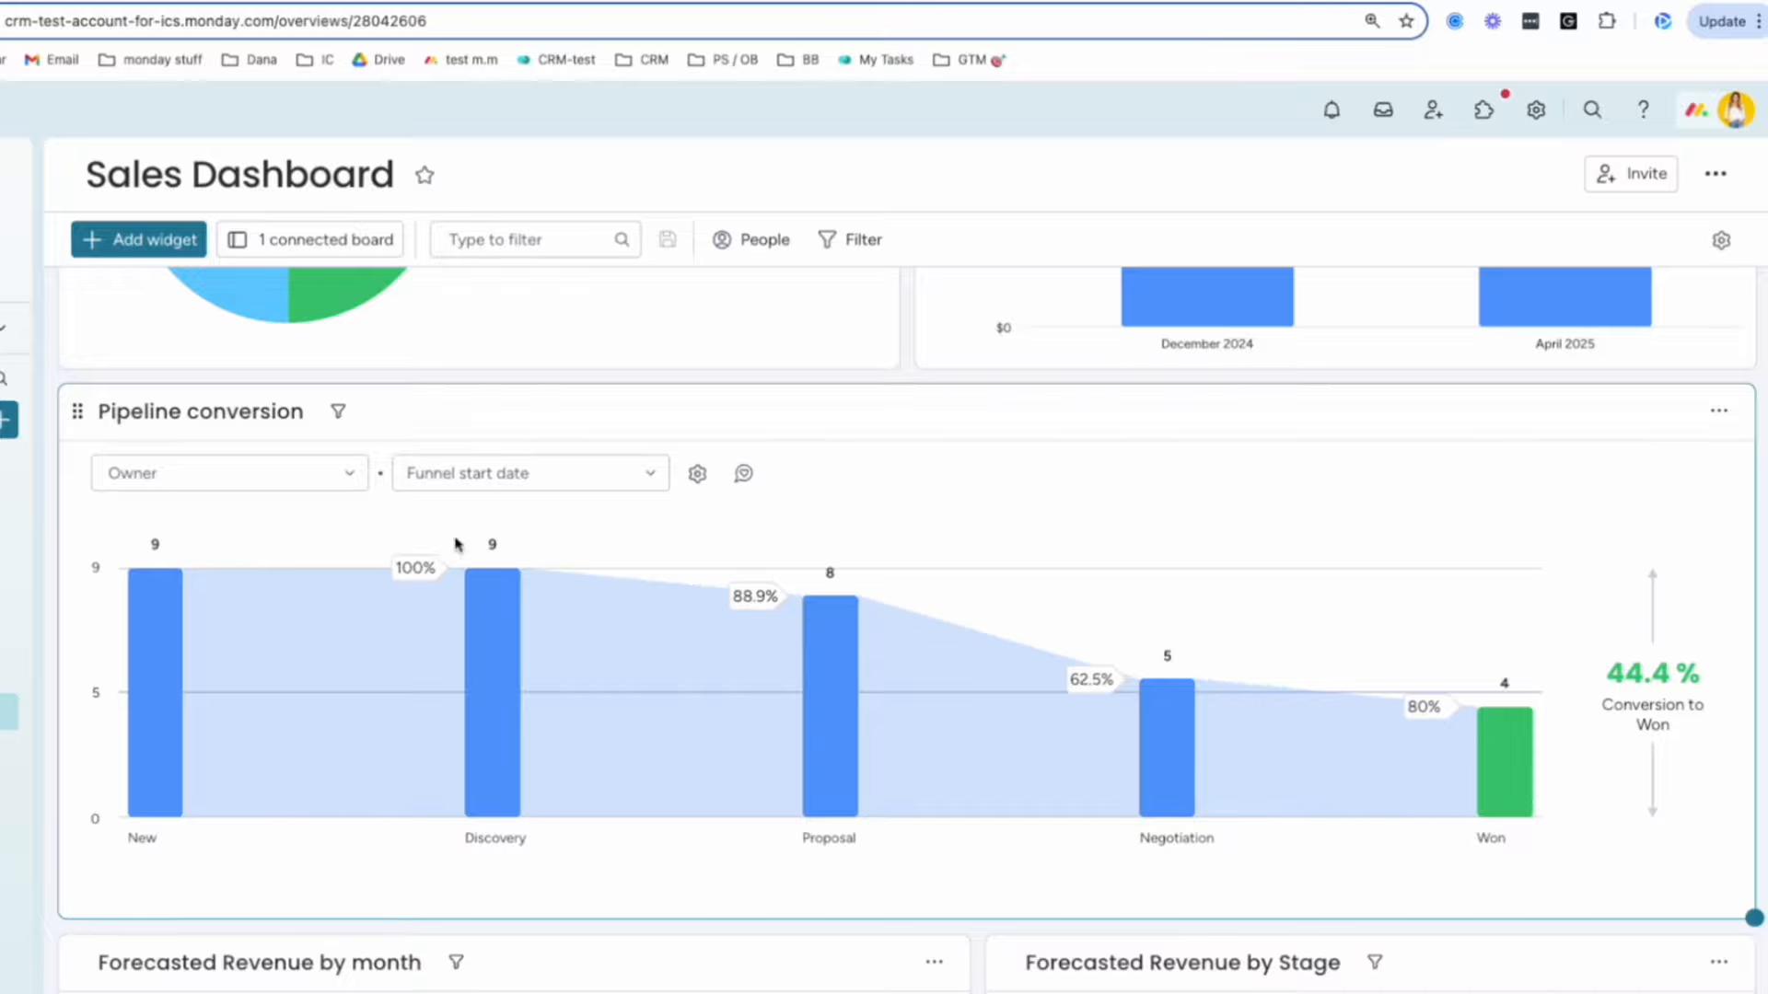
{"action": "left_click", "coordinate": [277, 241]}
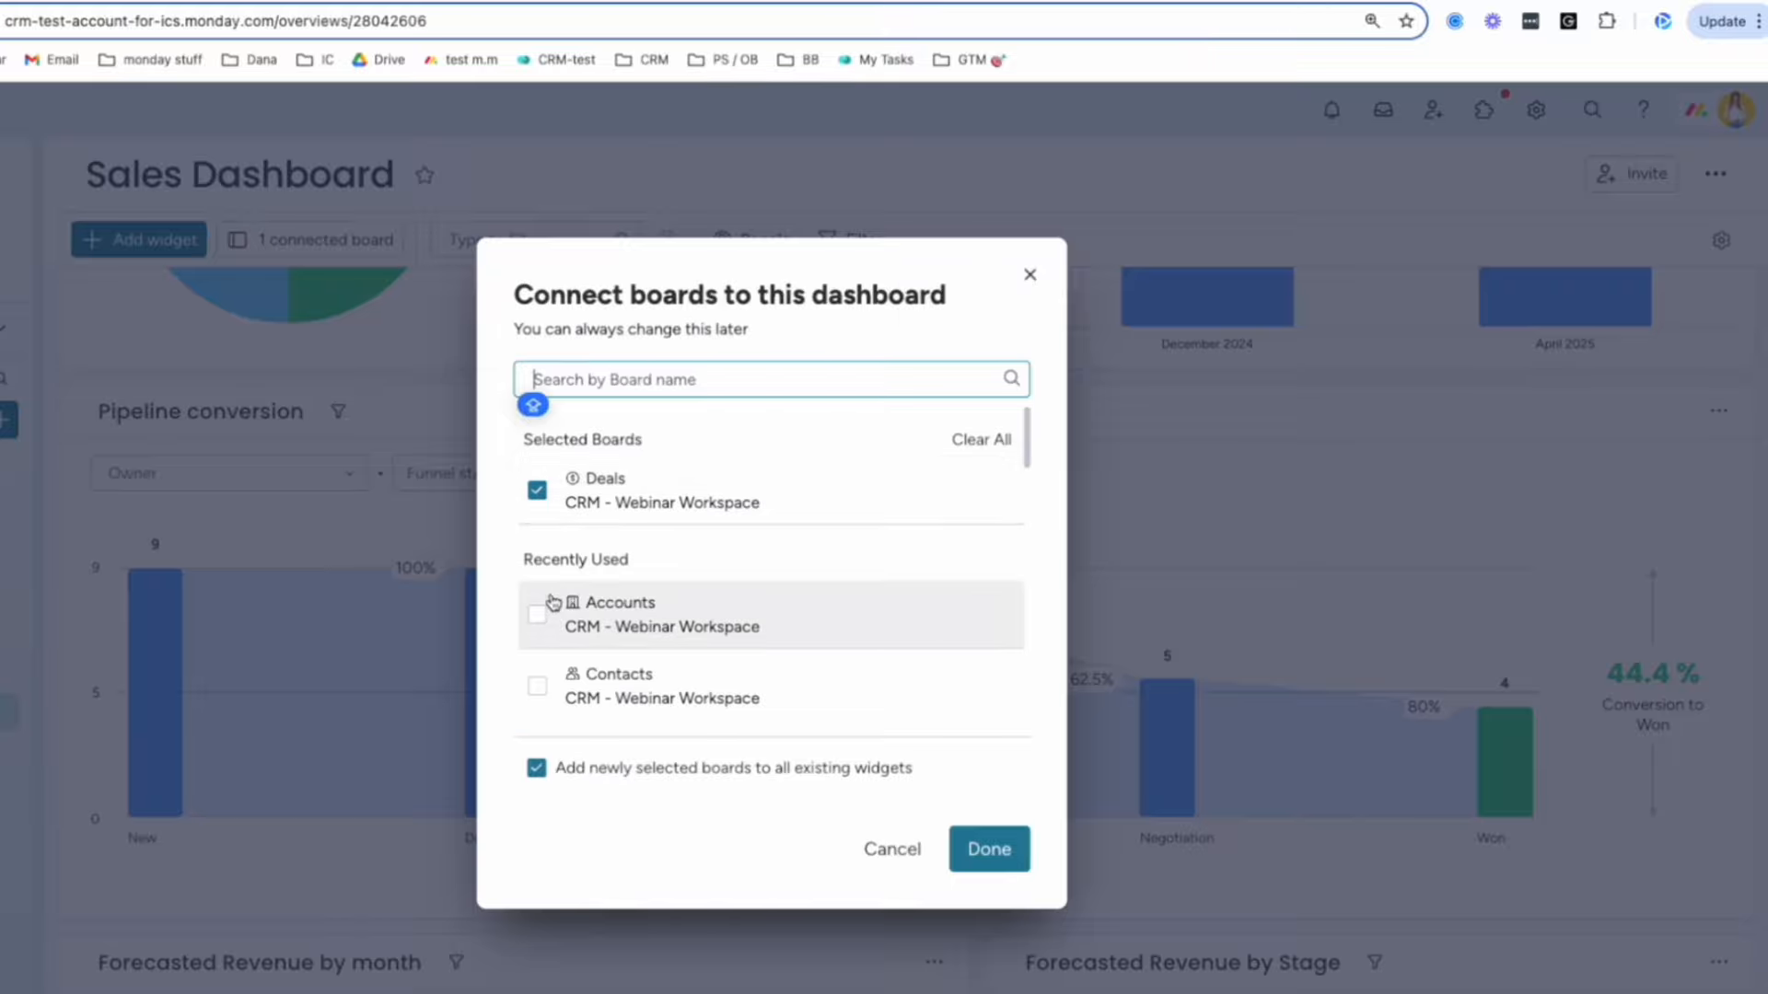
{"action": "left_click", "coordinate": [1030, 274]}
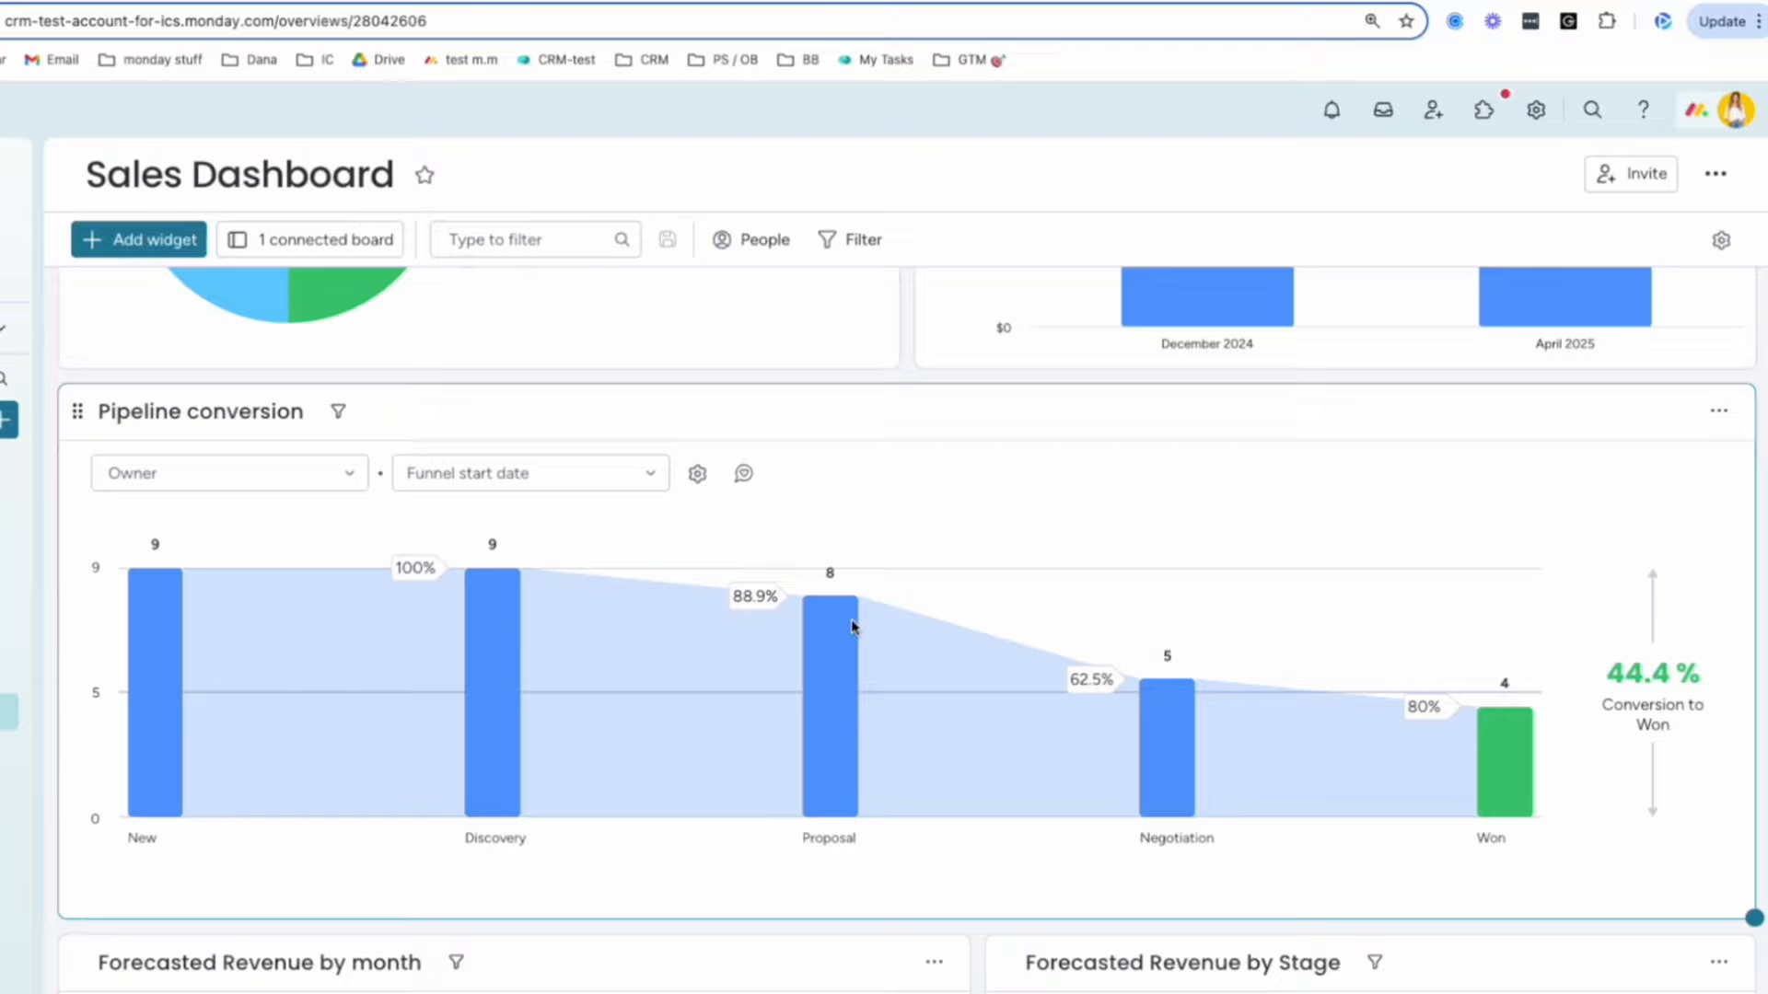
{"action": "left_click", "coordinate": [343, 248]}
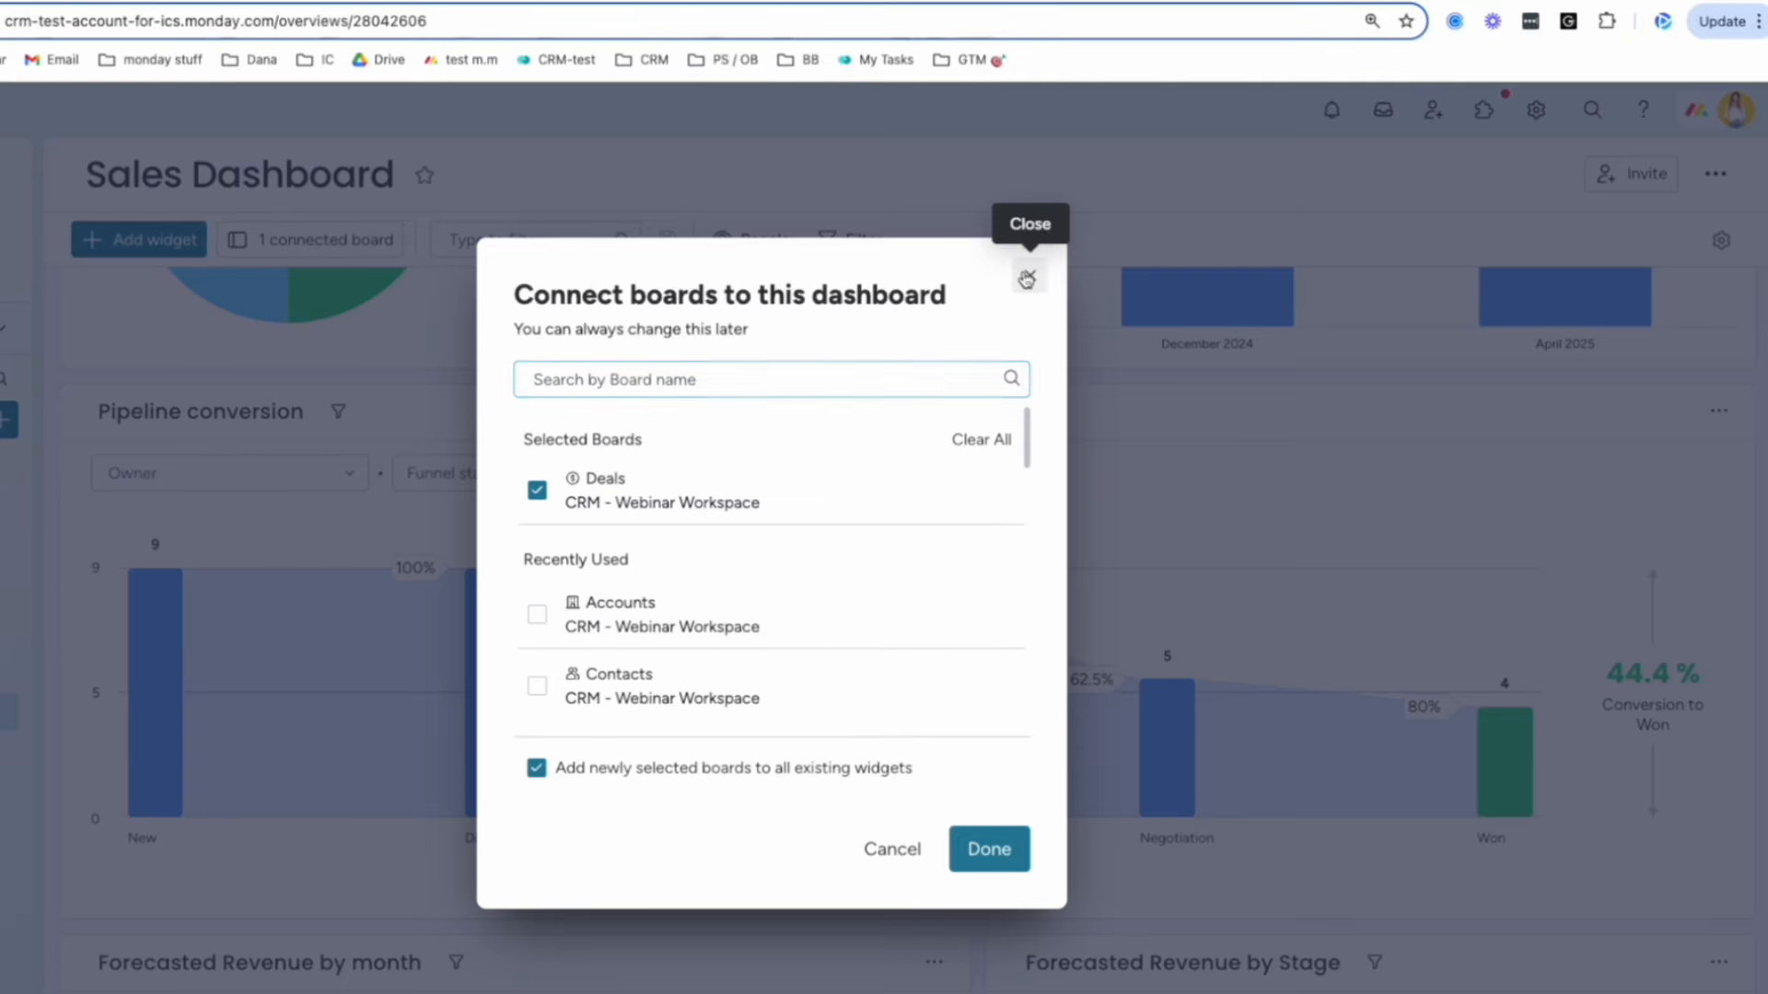
{"action": "left_click", "coordinate": [1027, 279]}
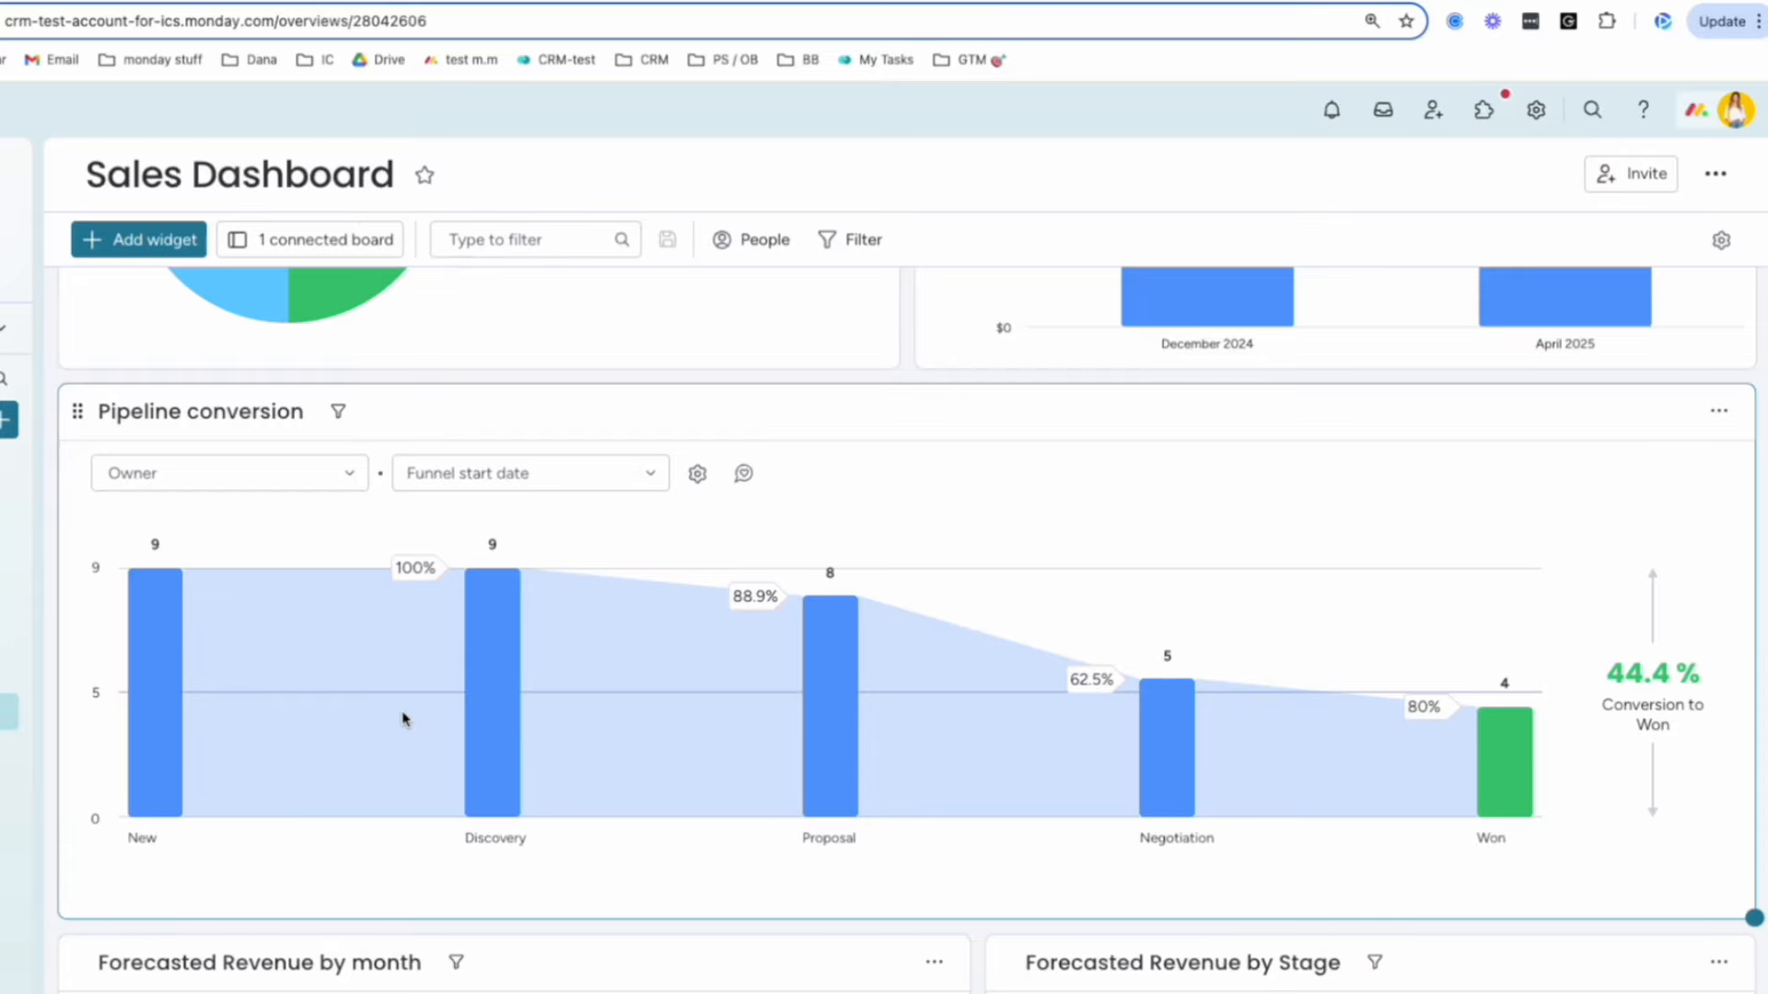
Scroll through the dashboard widgets and highlight Leaderboard average deal sizes ($40.35K, $19.60K).
{"action": "scroll", "coordinate": [404, 719], "scroll_direction": "down", "scroll_amount": 6}
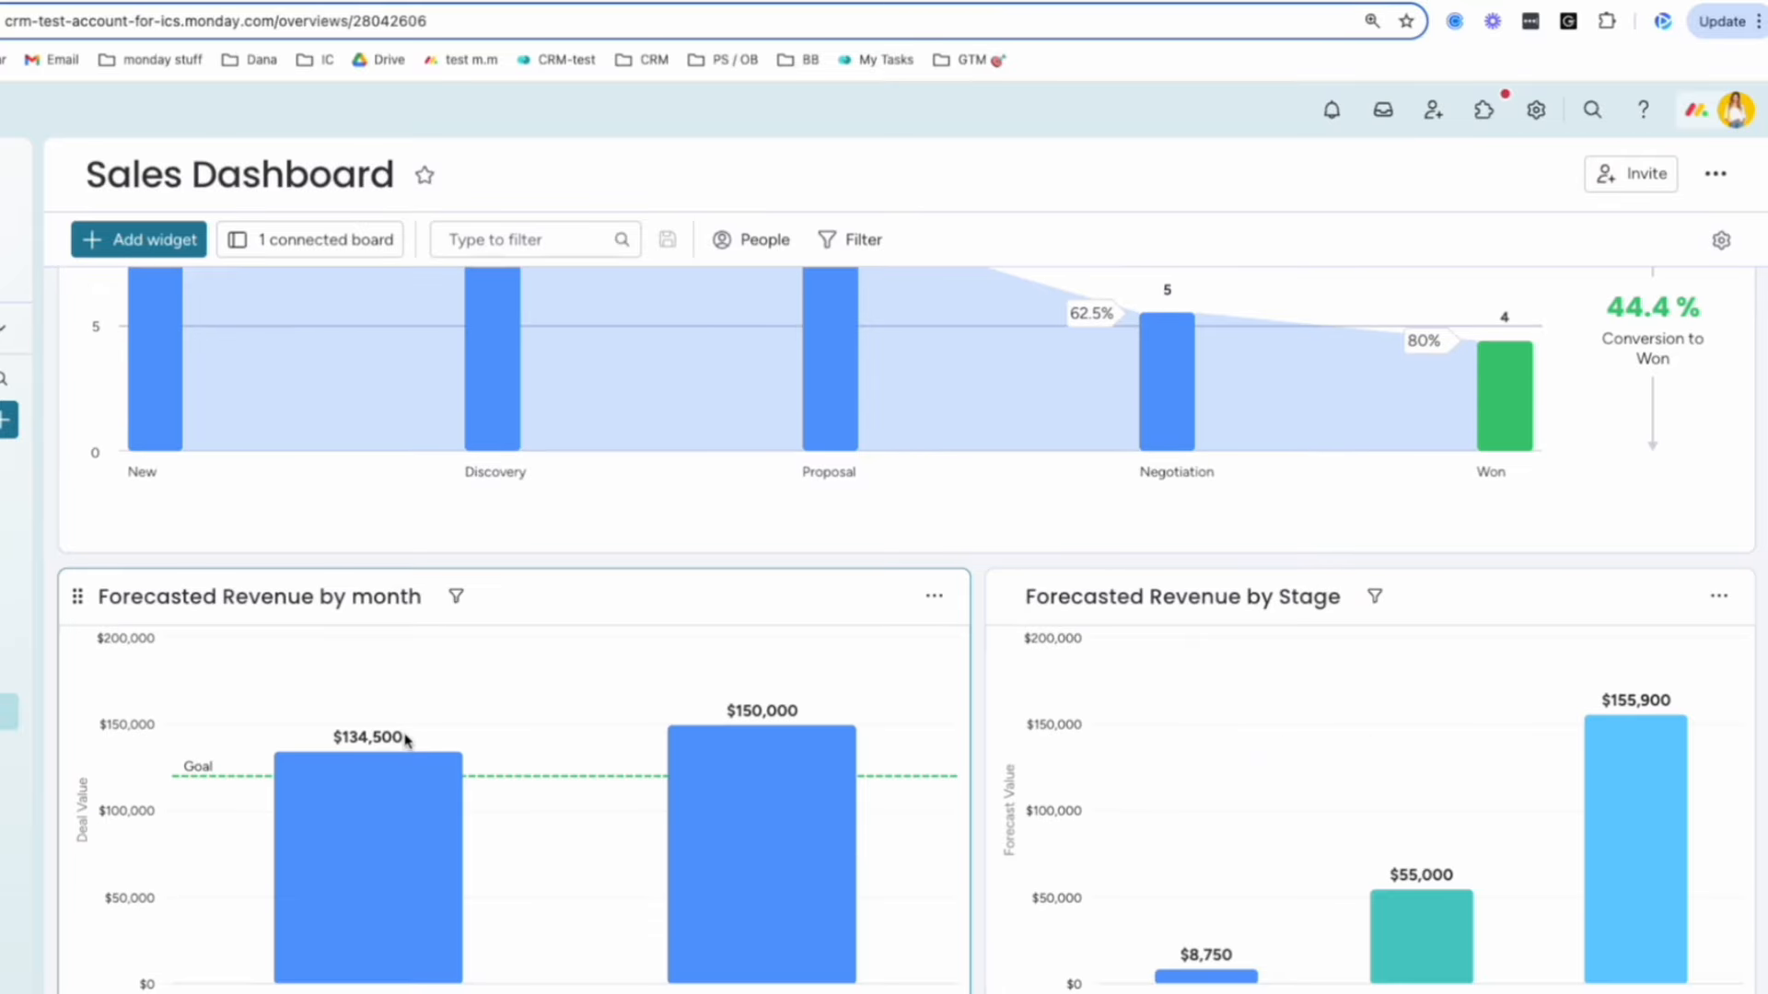
{"action": "scroll", "coordinate": [403, 742], "scroll_direction": "down", "scroll_amount": 1}
{"action": "scroll", "coordinate": [355, 769], "scroll_direction": "up", "scroll_amount": 1}
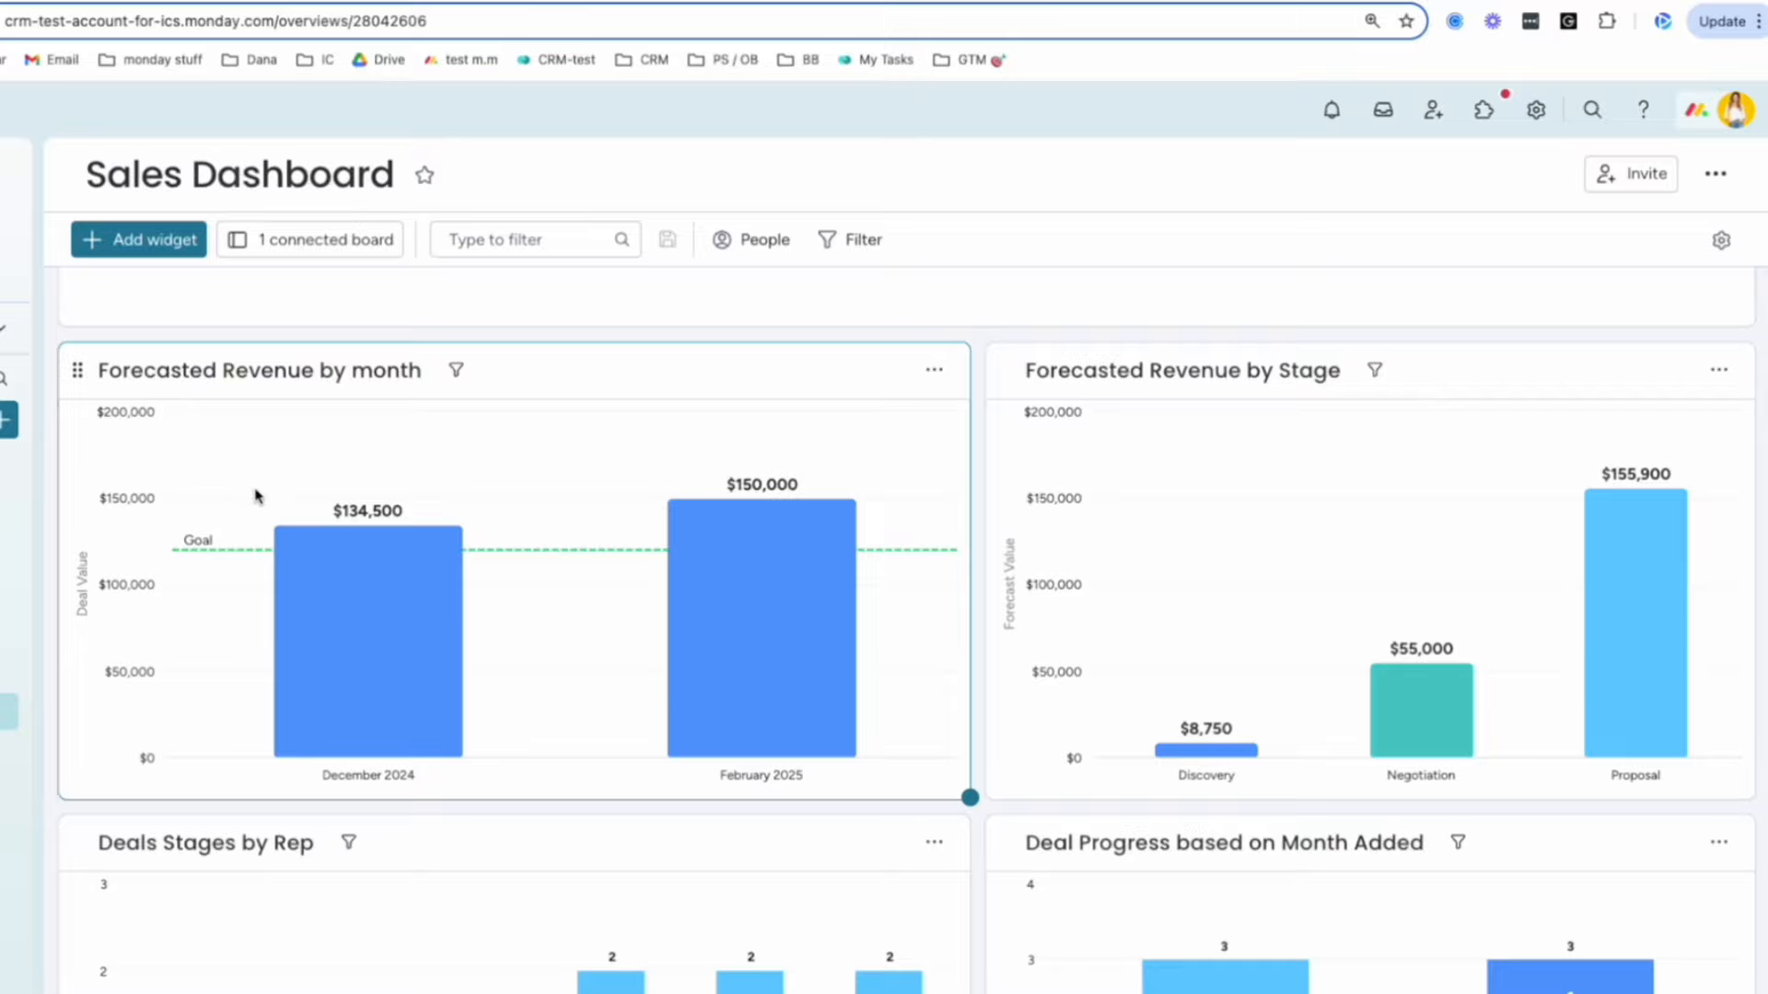
{"action": "scroll", "coordinate": [1200, 564], "scroll_direction": "down", "scroll_amount": 4}
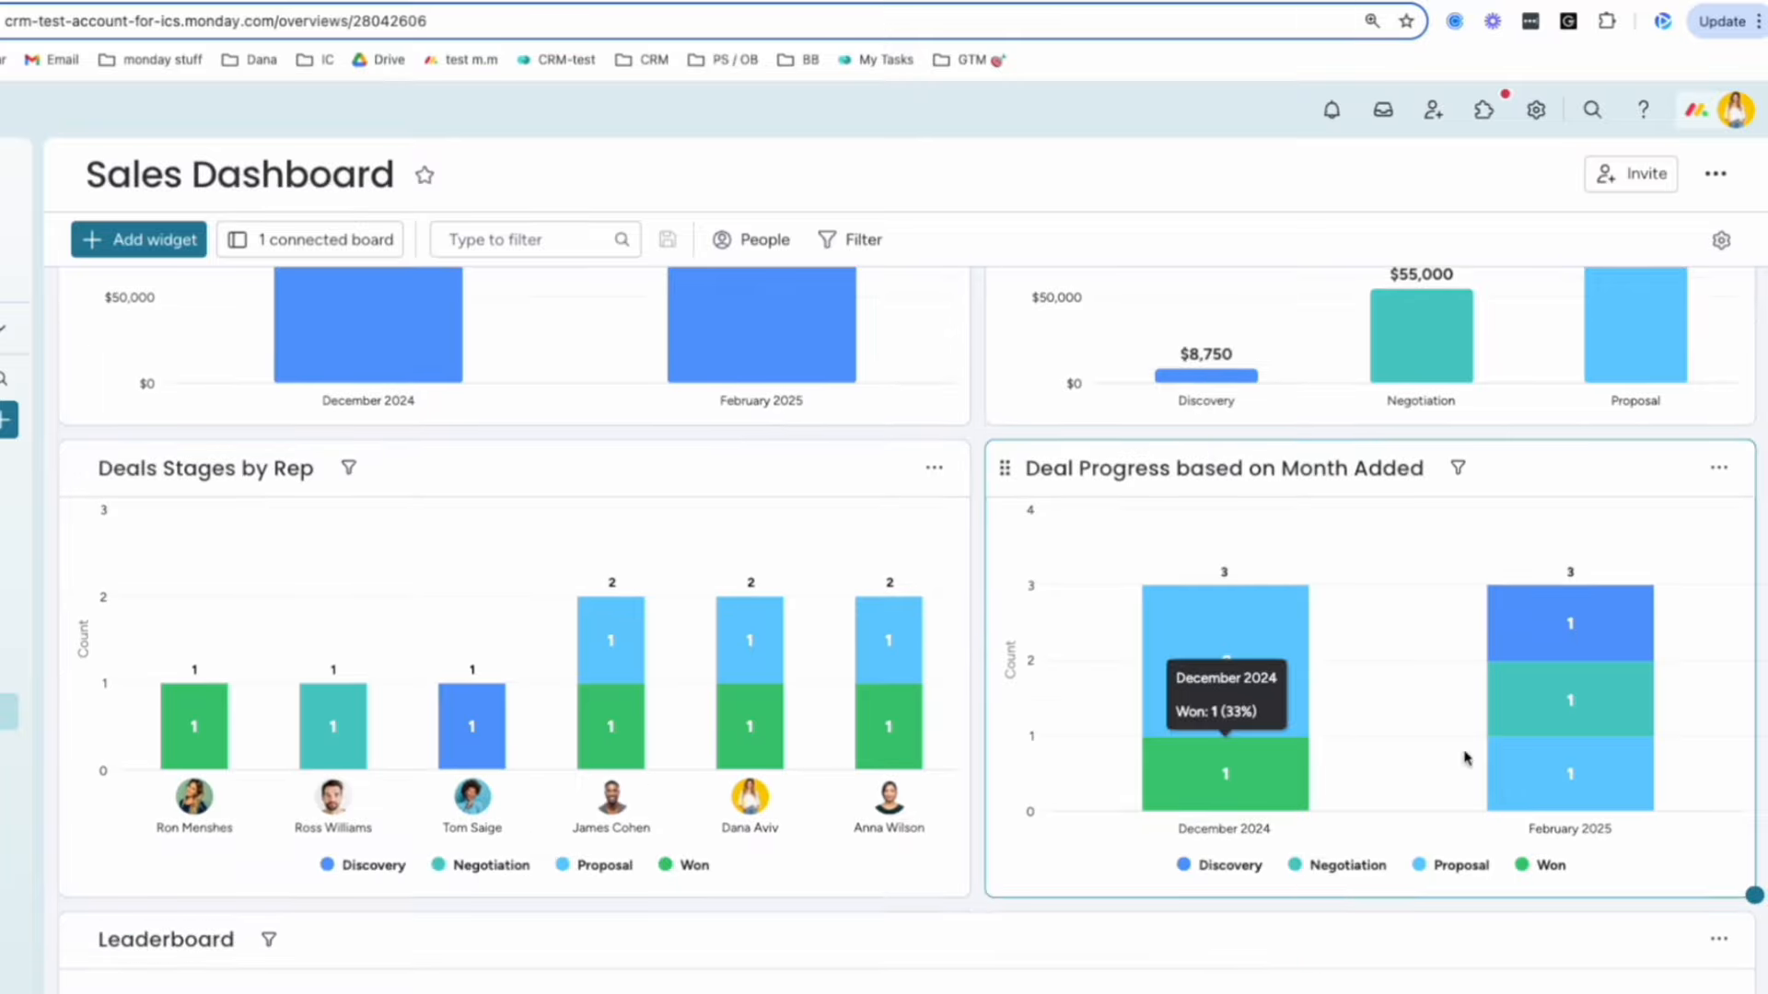
{"action": "scroll", "coordinate": [1018, 810], "scroll_direction": "down", "scroll_amount": 6}
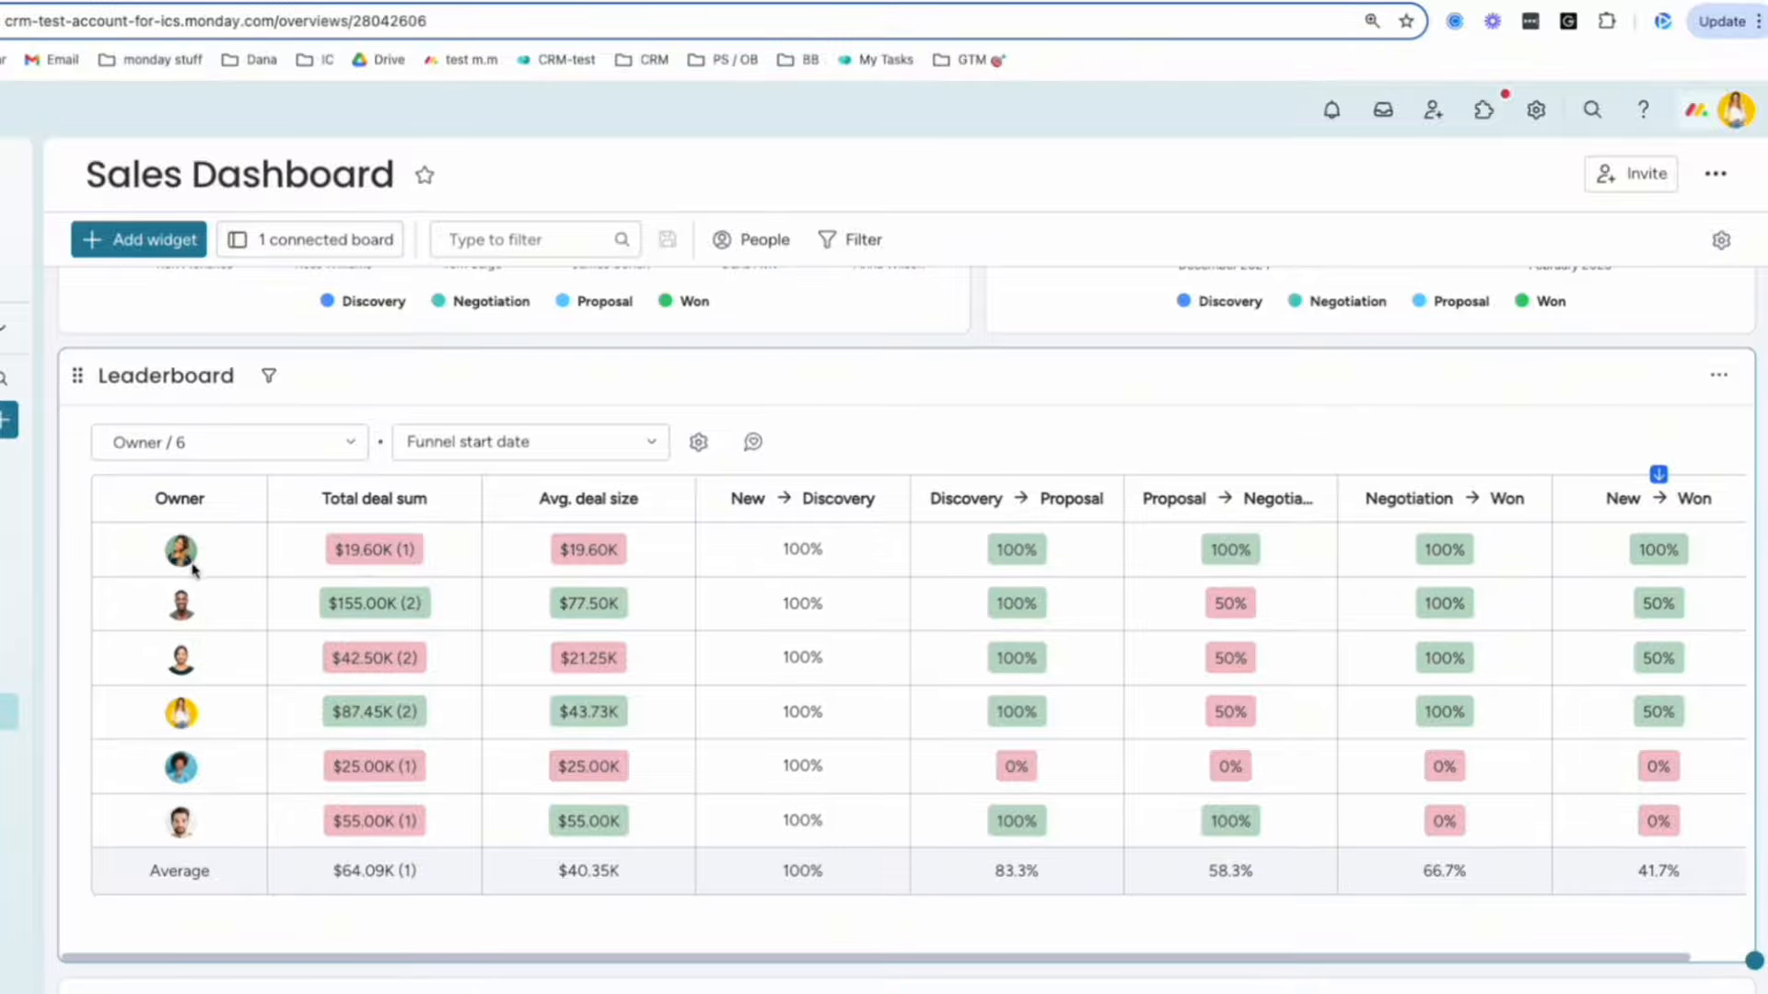
{"action": "scroll", "coordinate": [231, 552], "scroll_direction": "up", "scroll_amount": 5}
{"action": "scroll", "coordinate": [237, 534], "scroll_direction": "up", "scroll_amount": 10}
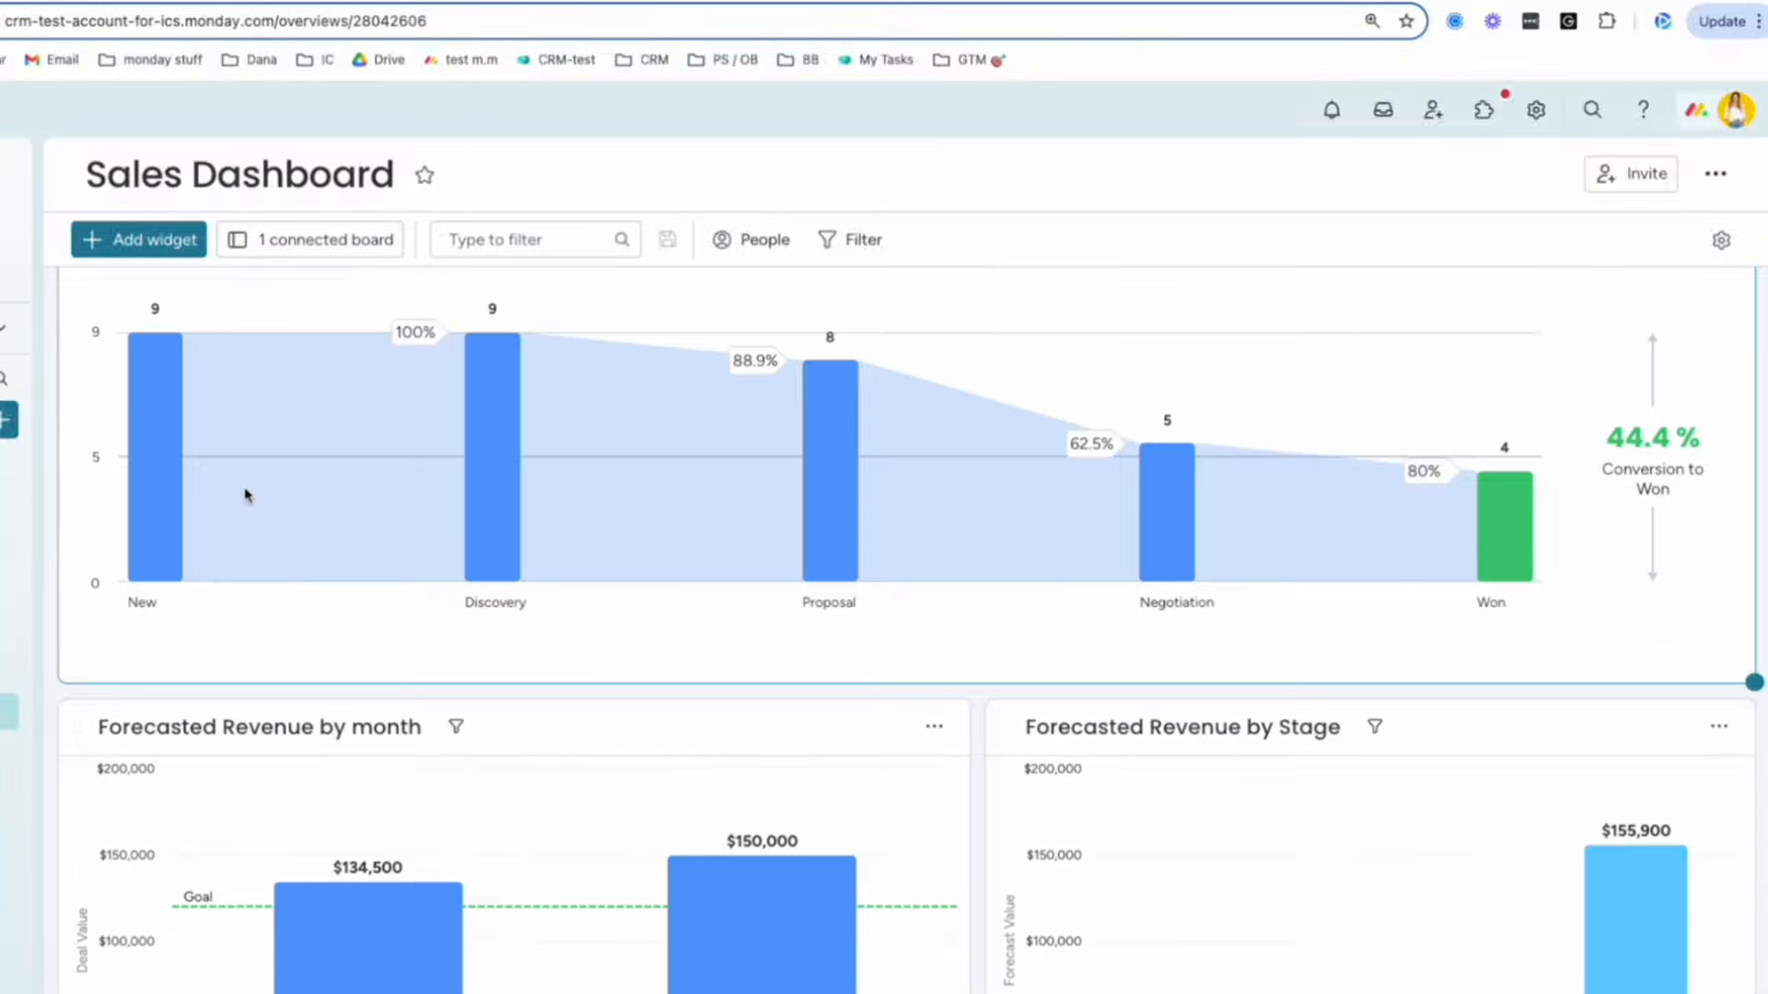
{"action": "scroll", "coordinate": [585, 571], "scroll_direction": "down", "scroll_amount": 14}
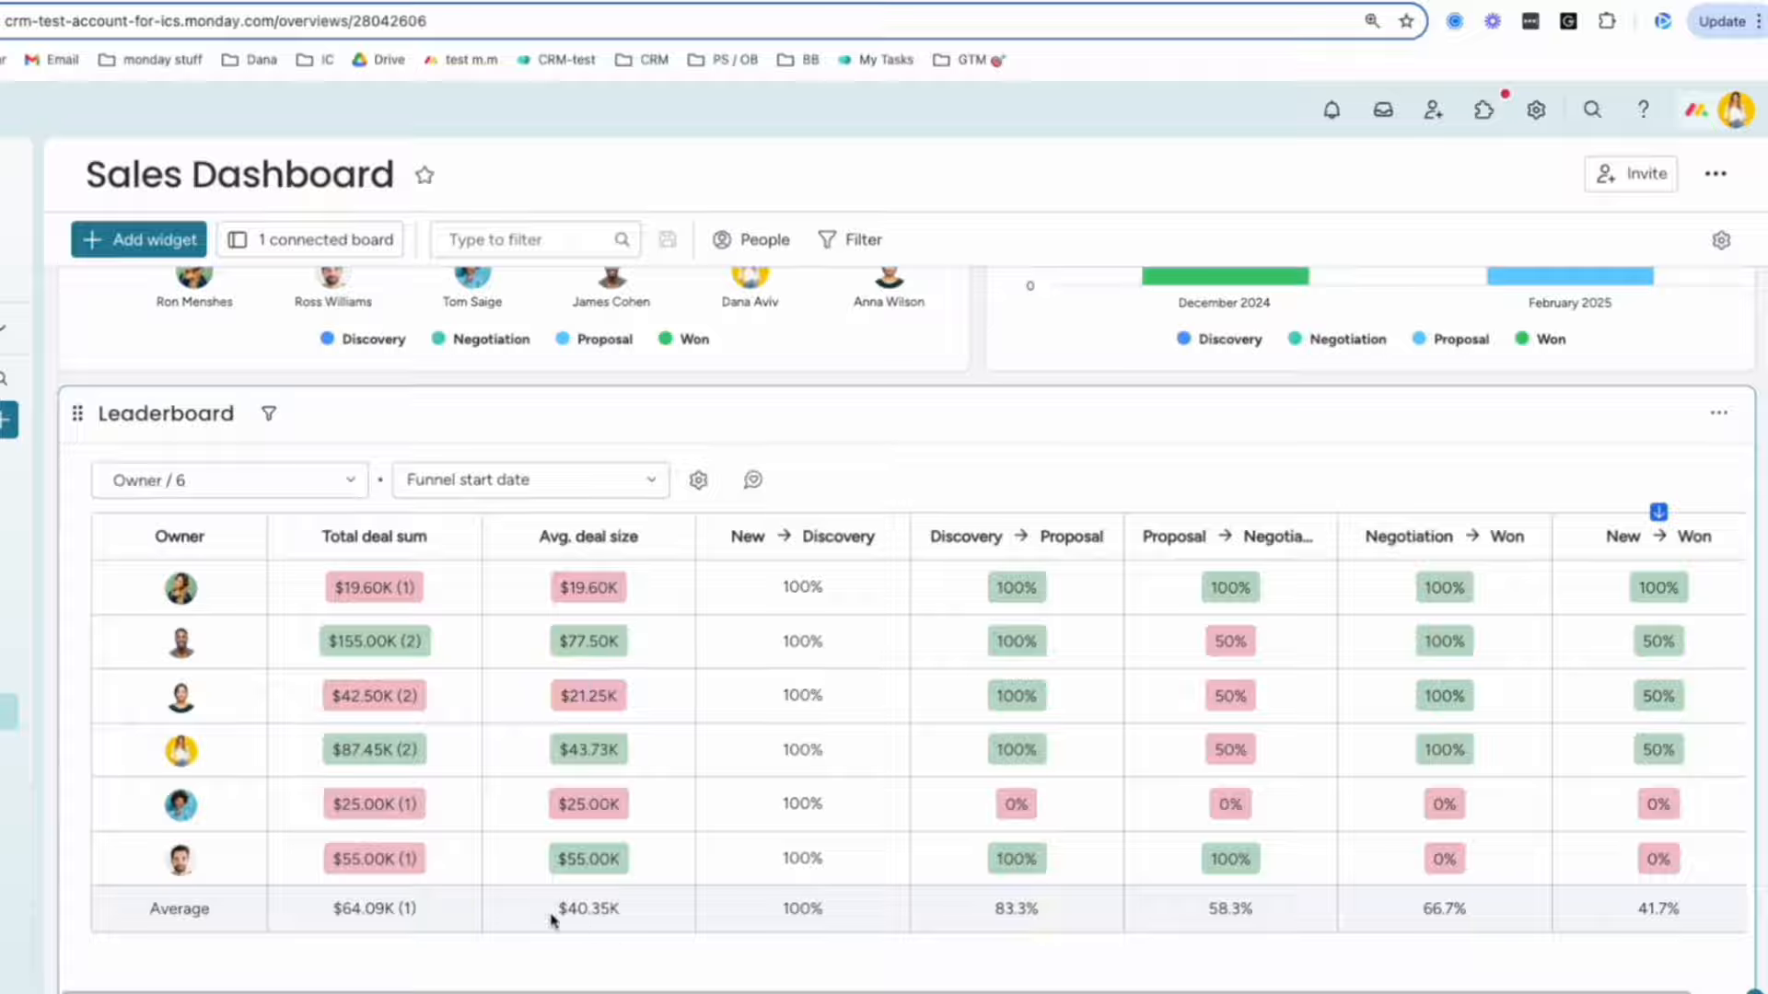
{"action": "double_click", "coordinate": [584, 905]}
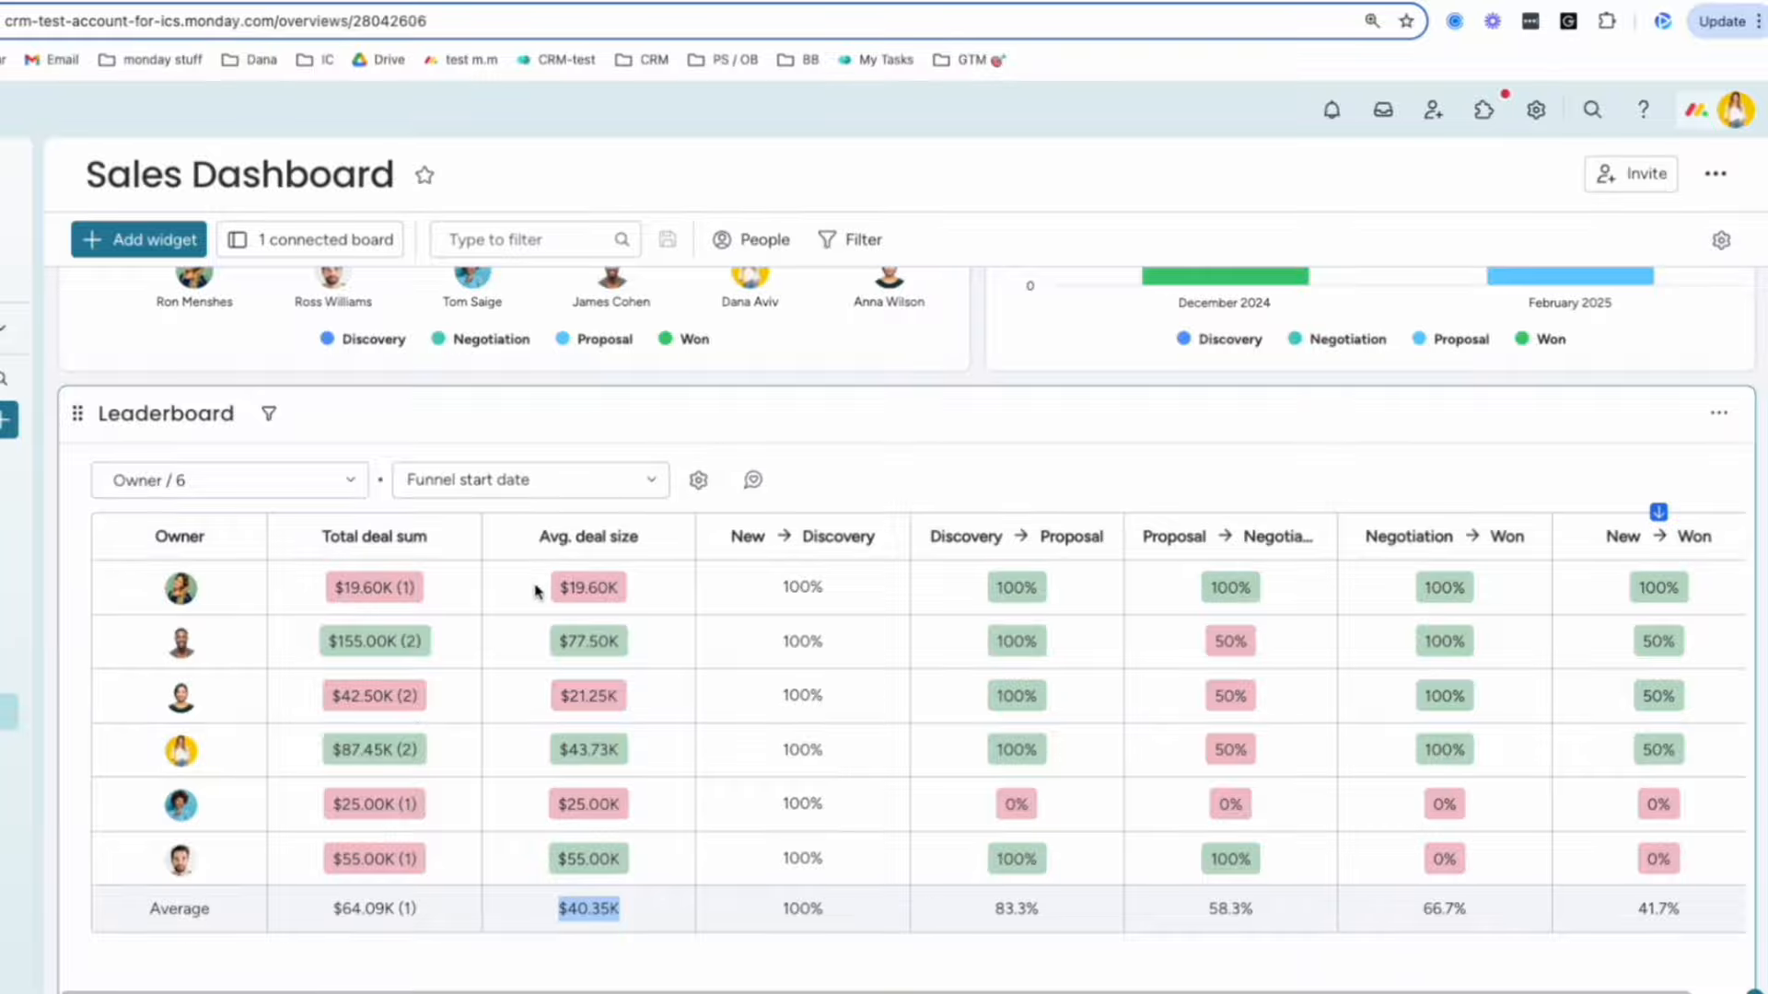
{"action": "left_click_drag", "start_coordinate": [536, 590], "coordinate": [632, 594]}
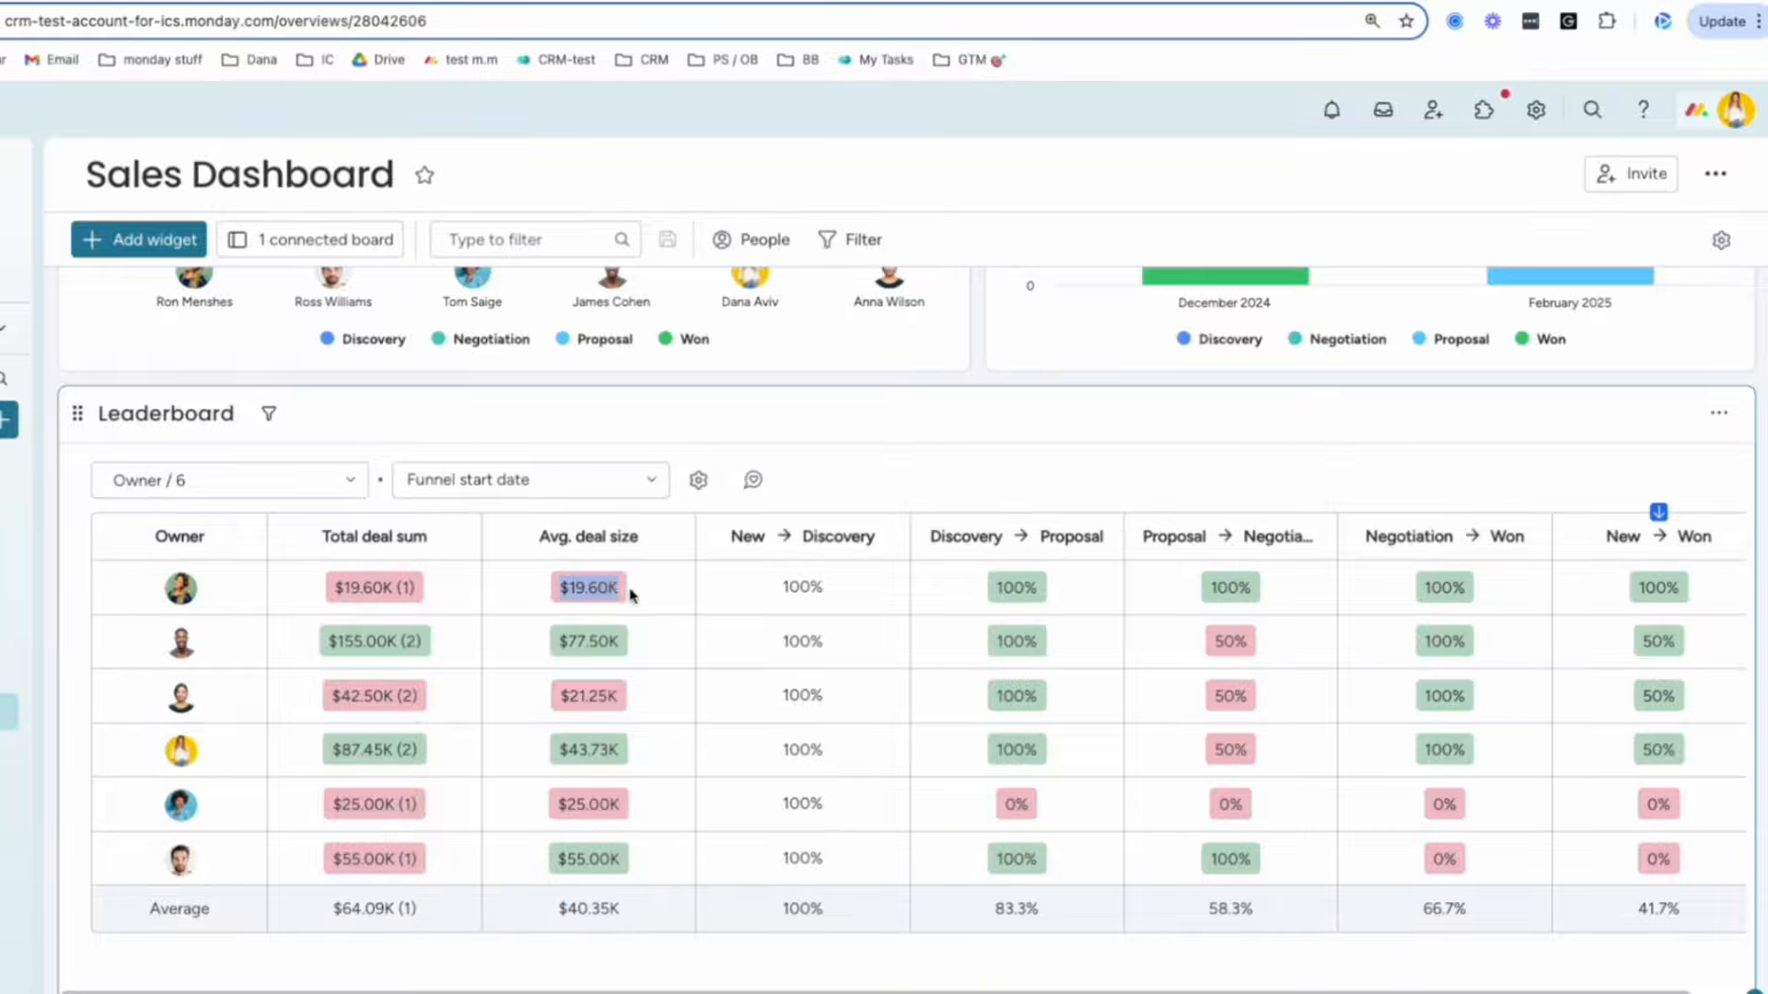
{"action": "left_click", "coordinate": [624, 910]}
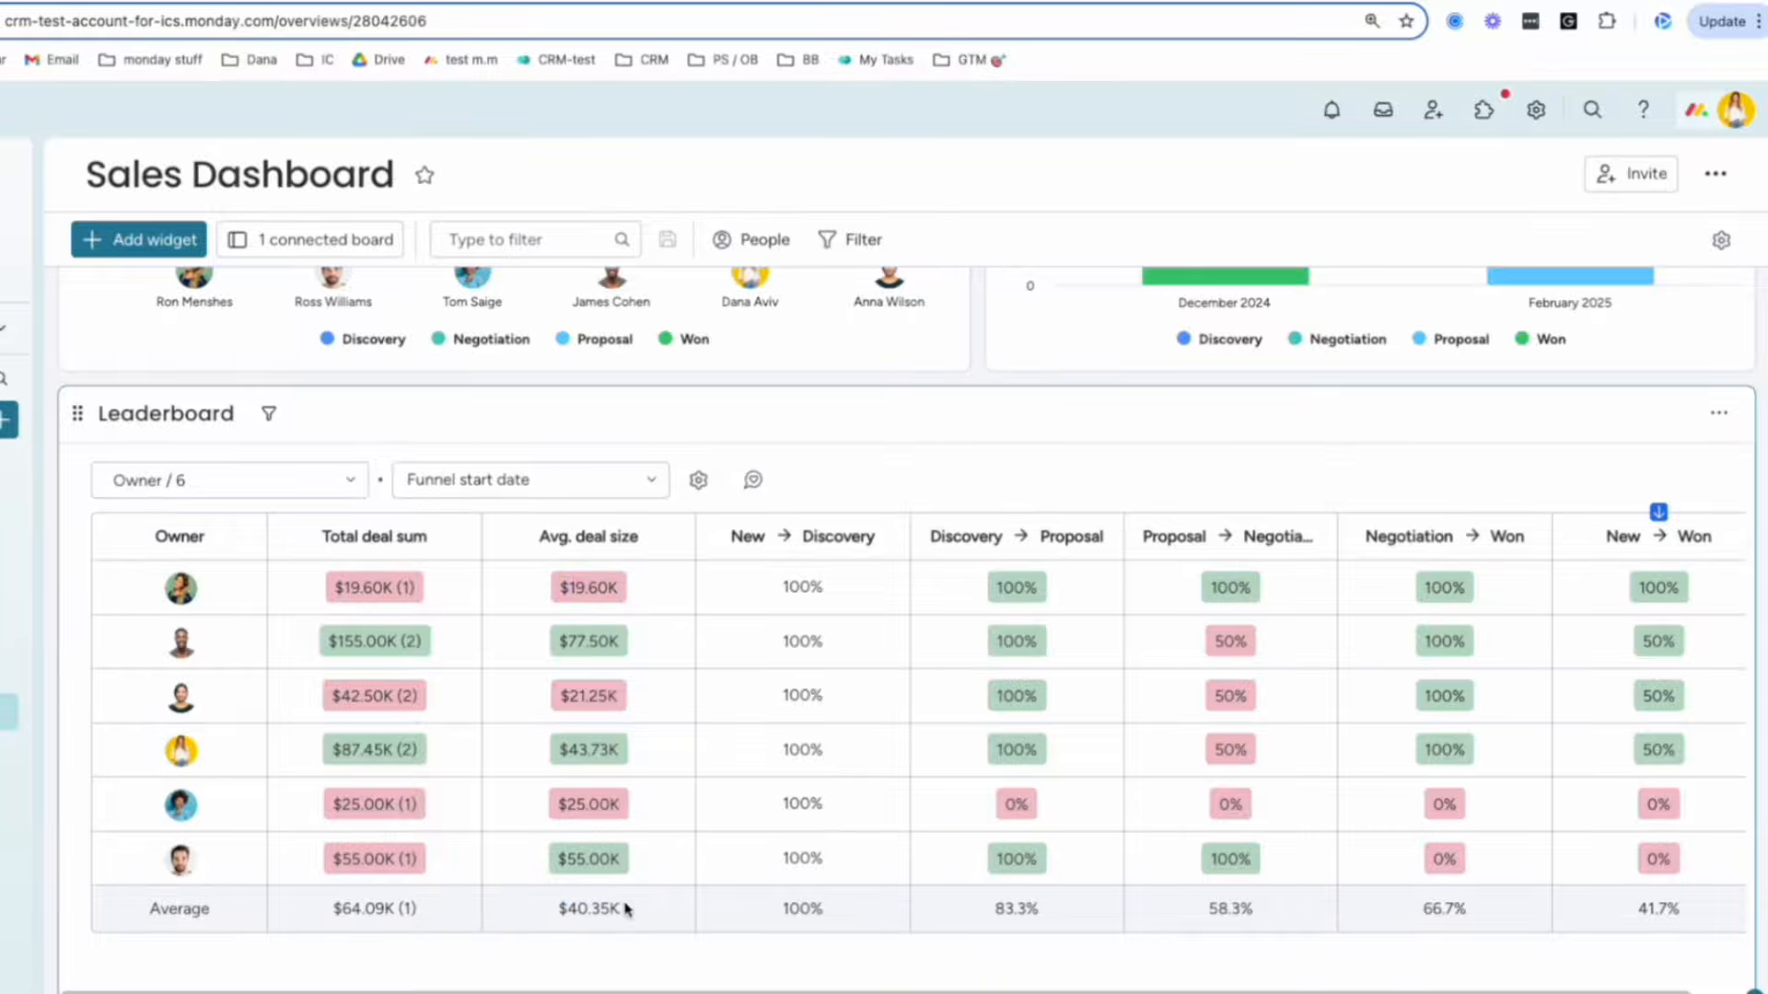
Highlight an owner's 100% Discovery → Proposal rate, then go to the Activities board.
{"action": "scroll", "coordinate": [833, 639], "scroll_direction": "right", "scroll_amount": 2}
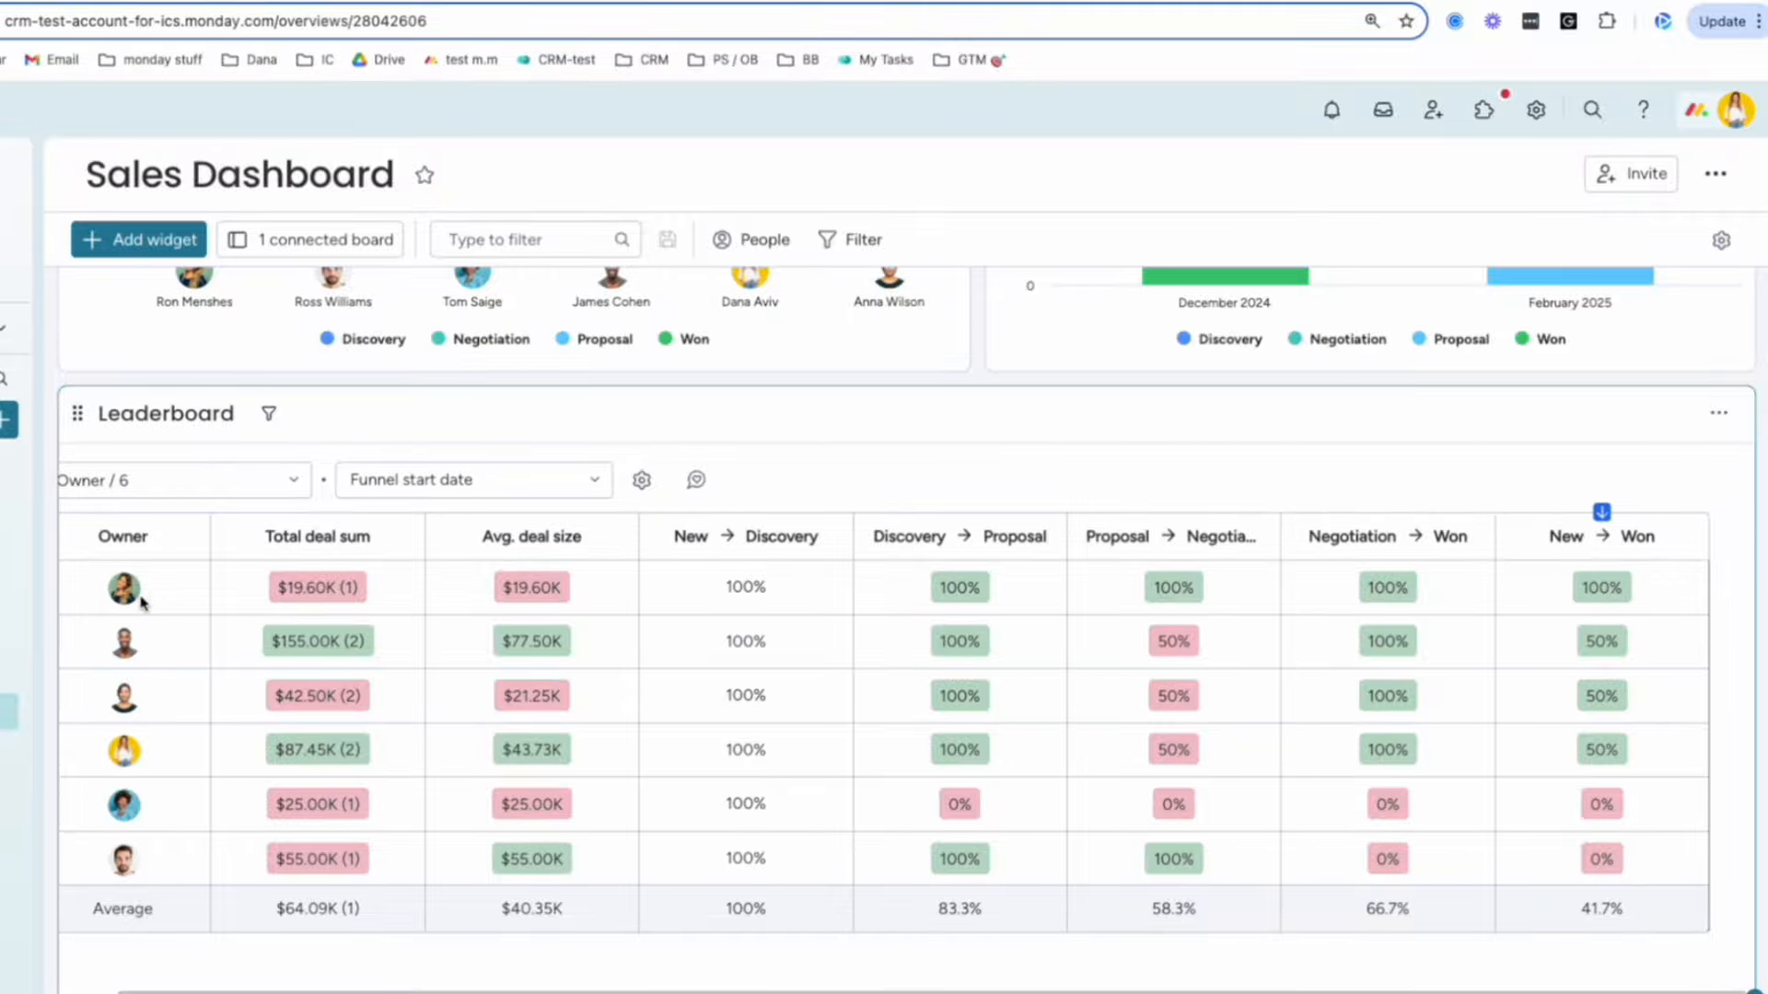
{"action": "mouse_move", "coordinate": [126, 598]}
{"action": "scroll", "coordinate": [915, 752], "scroll_direction": "down", "scroll_amount": 1}
{"action": "left_click_drag", "start_coordinate": [915, 750], "coordinate": [1011, 744]}
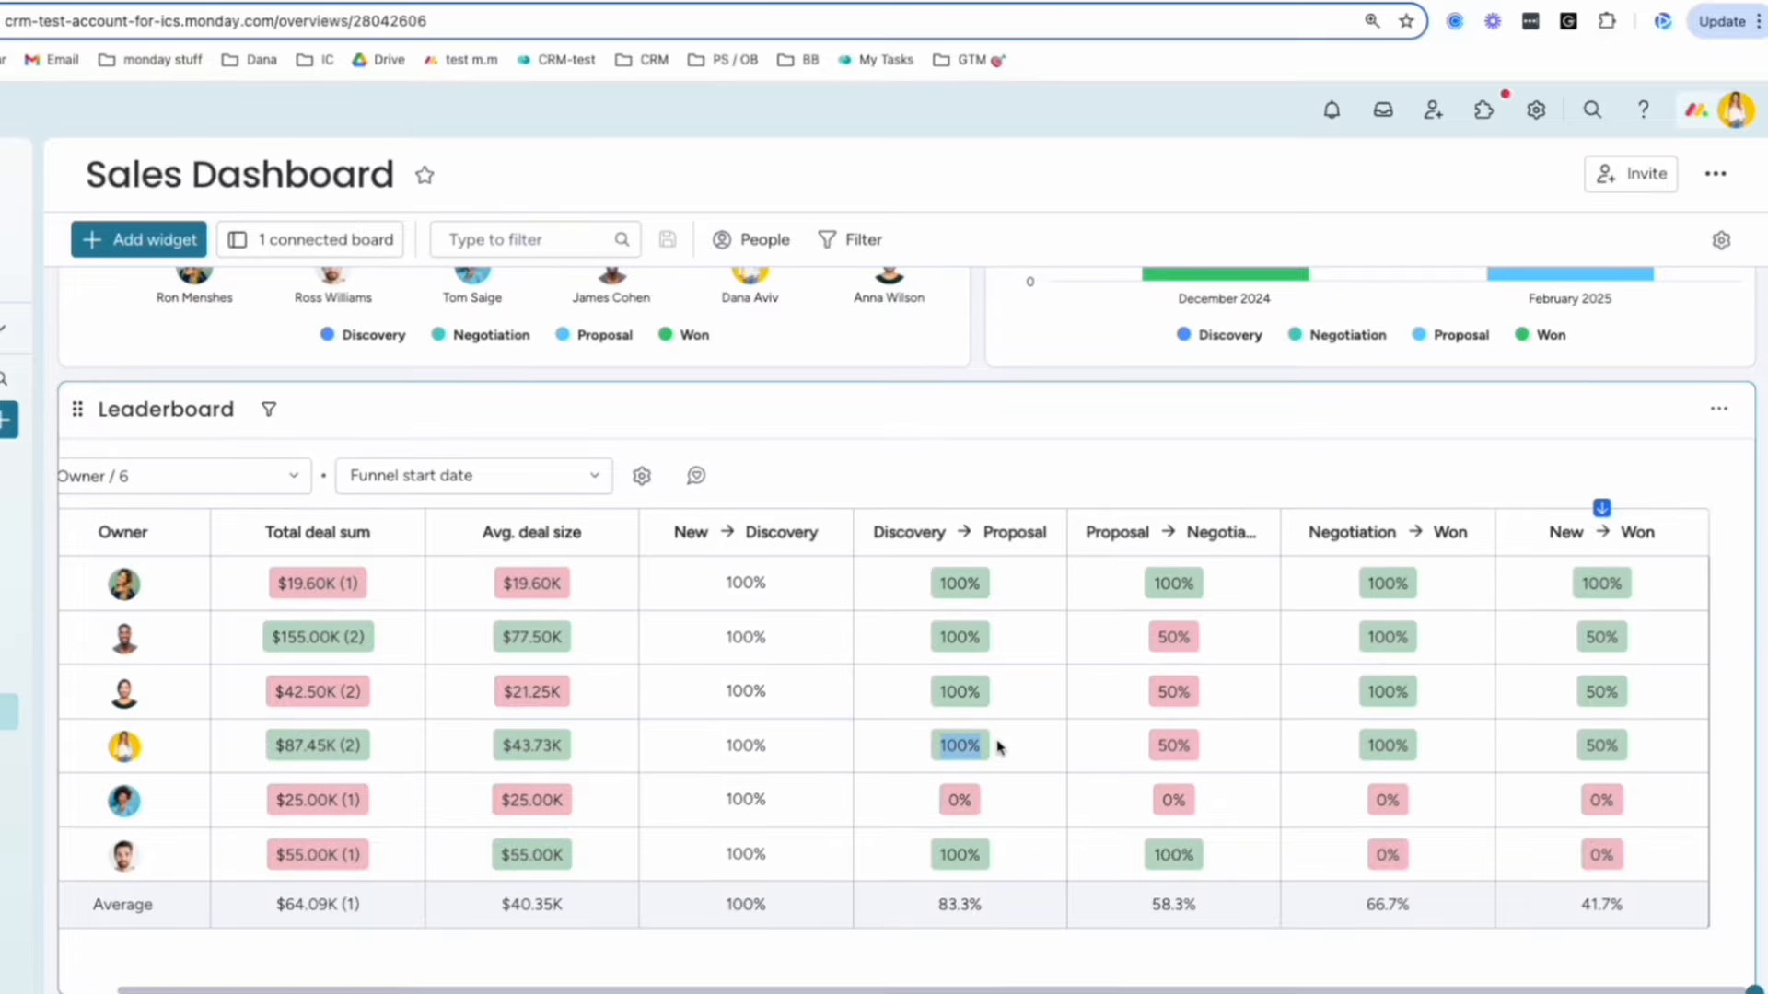
{"action": "scroll", "coordinate": [1013, 551], "scroll_direction": "down", "scroll_amount": 1}
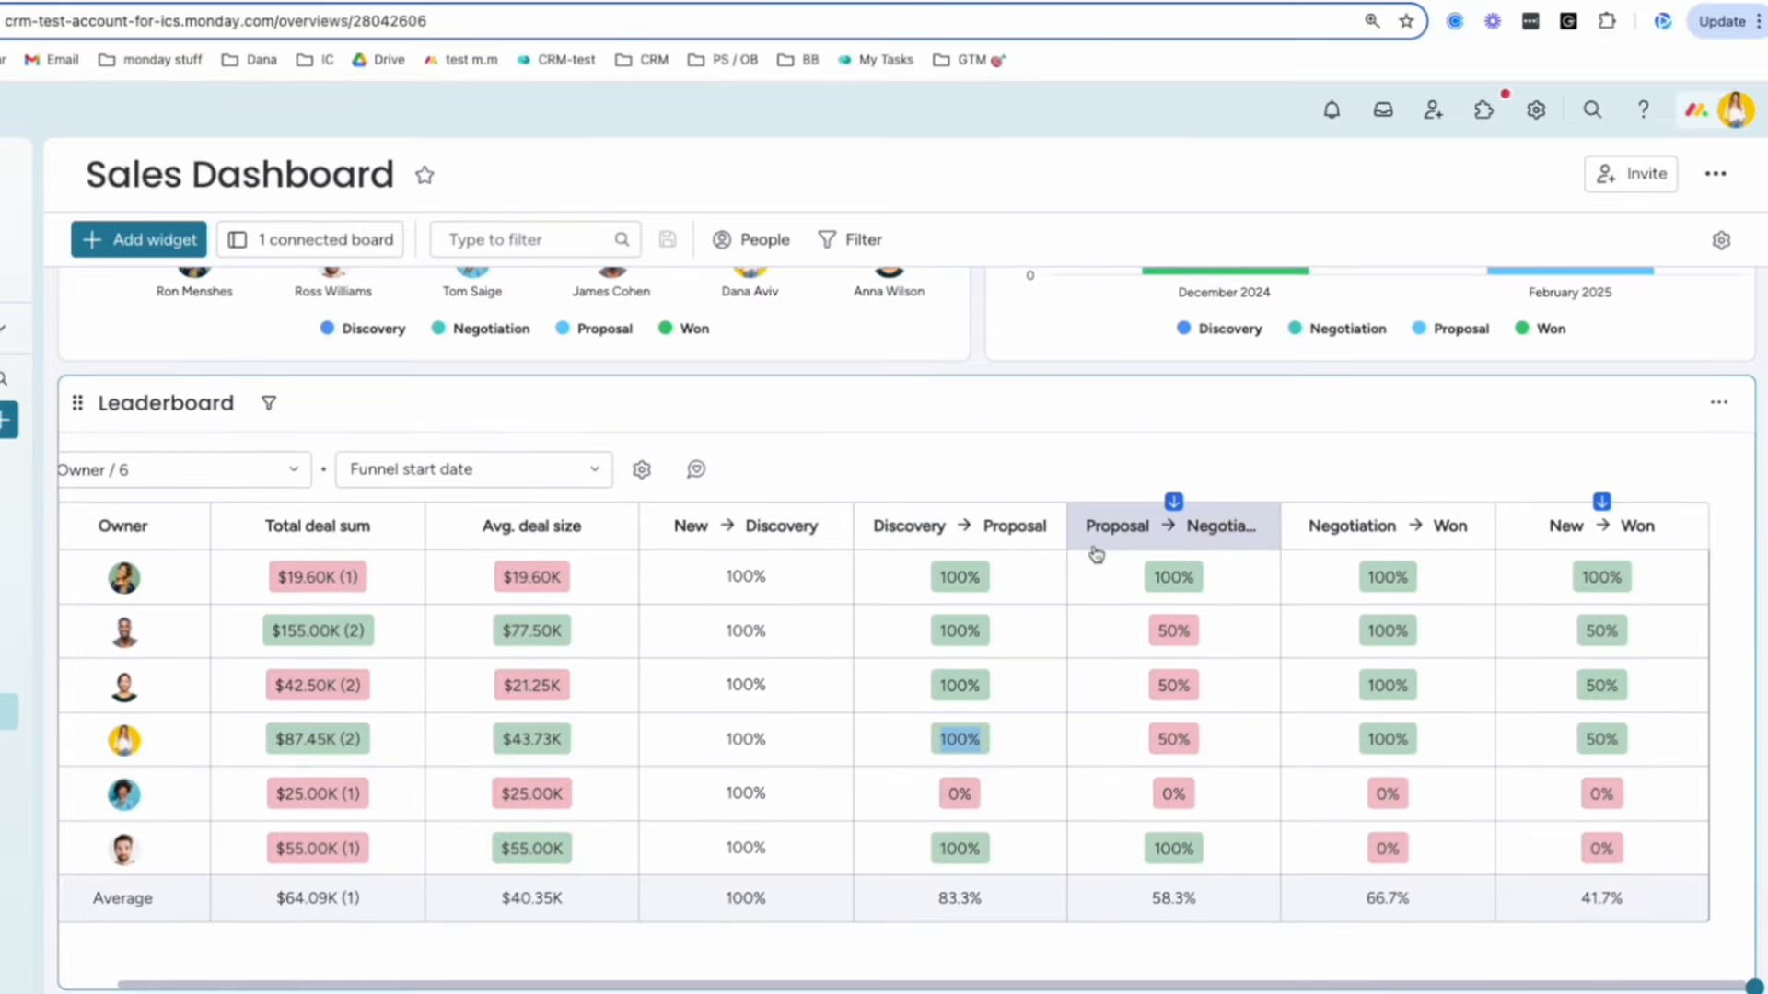
{"action": "scroll", "coordinate": [1096, 554], "scroll_direction": "down", "scroll_amount": 1}
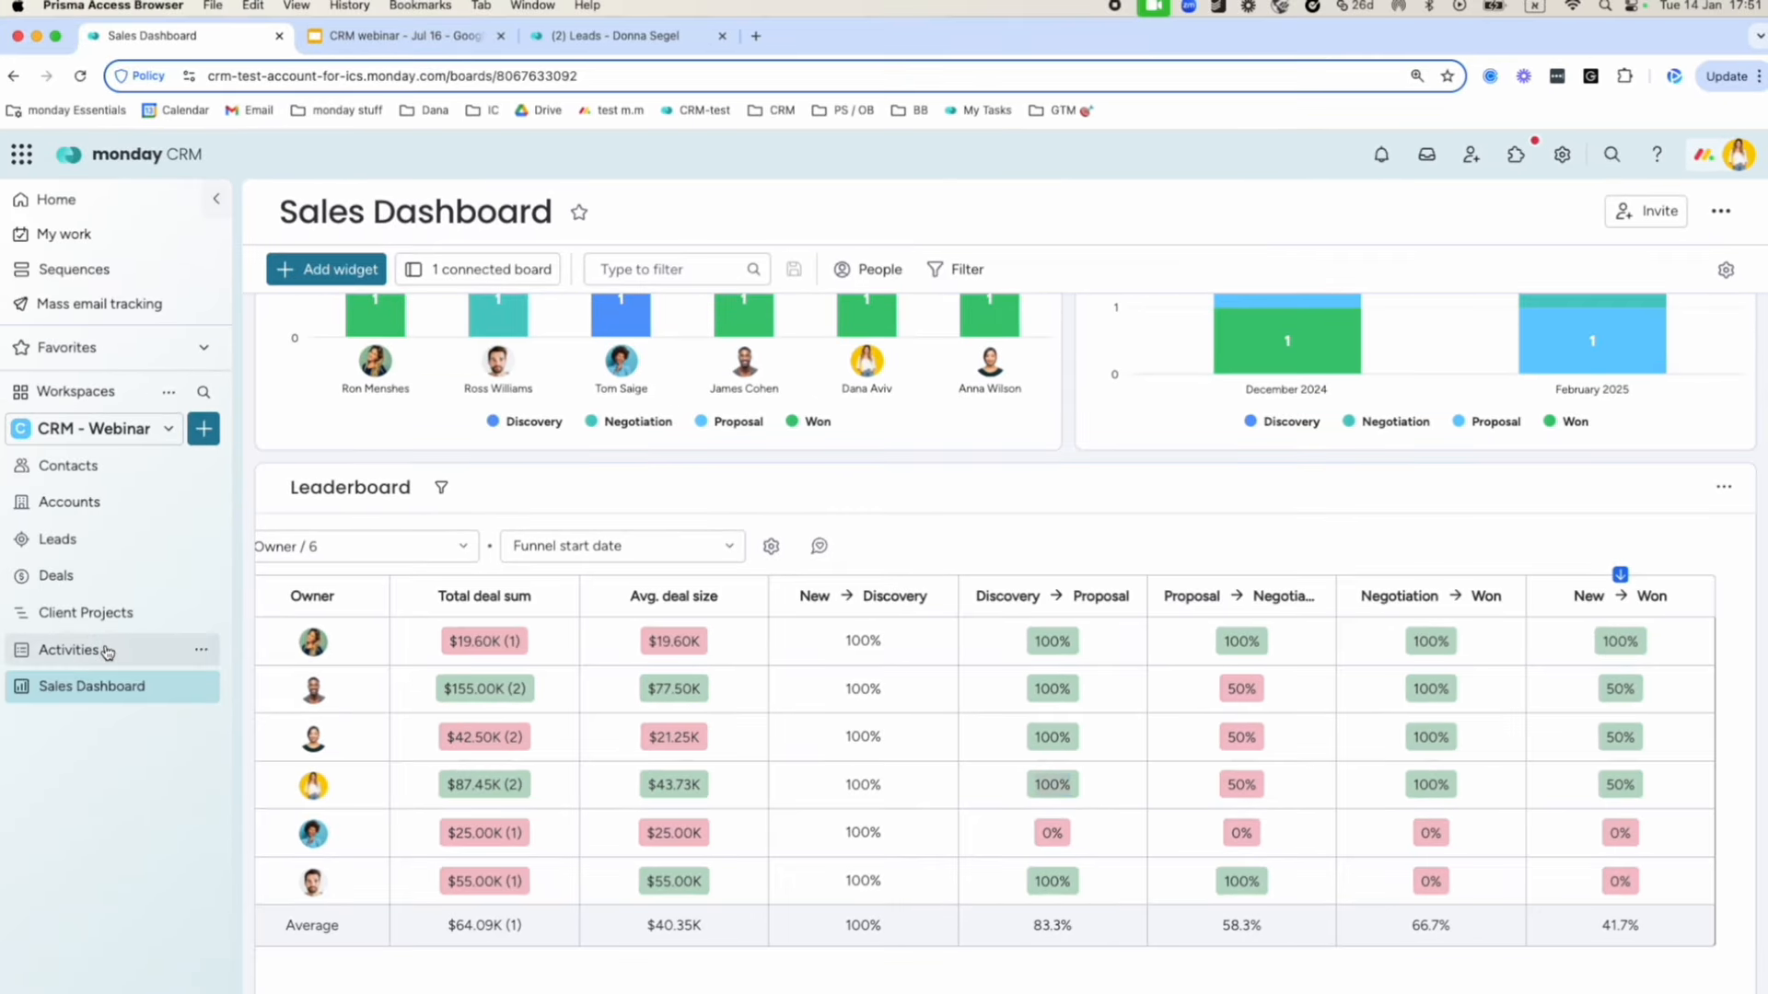
{"action": "left_click", "coordinate": [69, 651]}
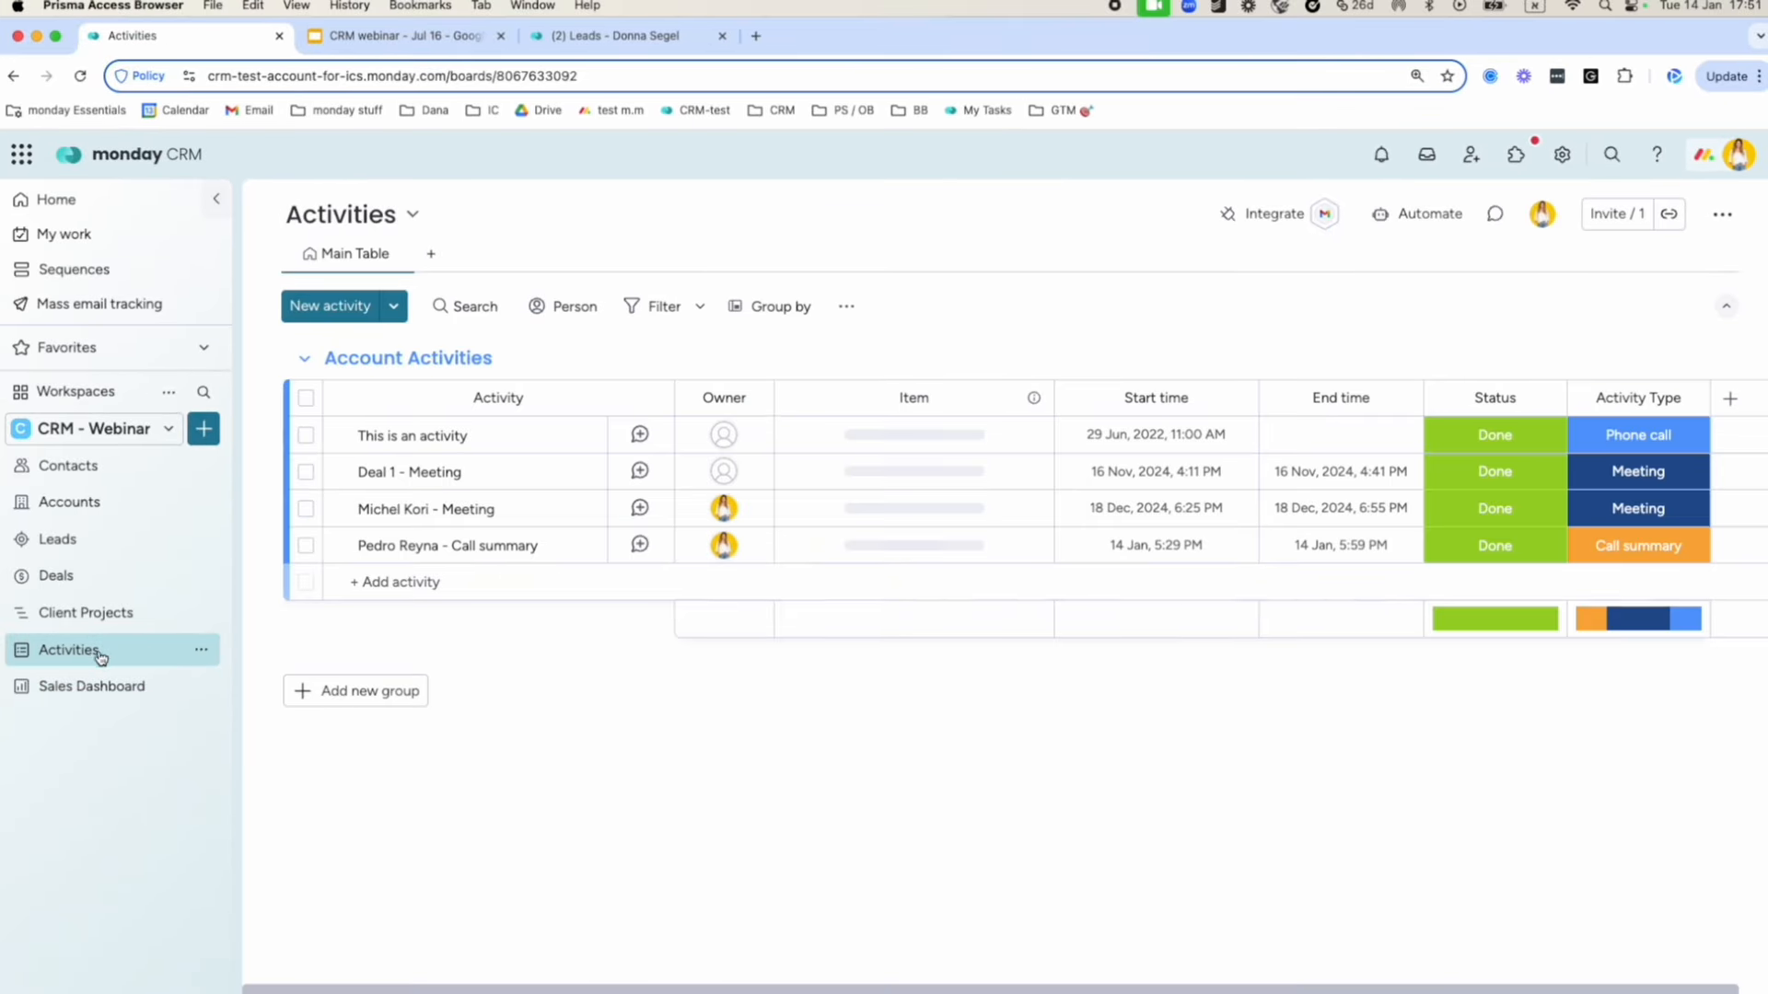
View the Activities board's Dashboard widgets, then return to the Sales Dashboard.
{"action": "left_click", "coordinate": [466, 263]}
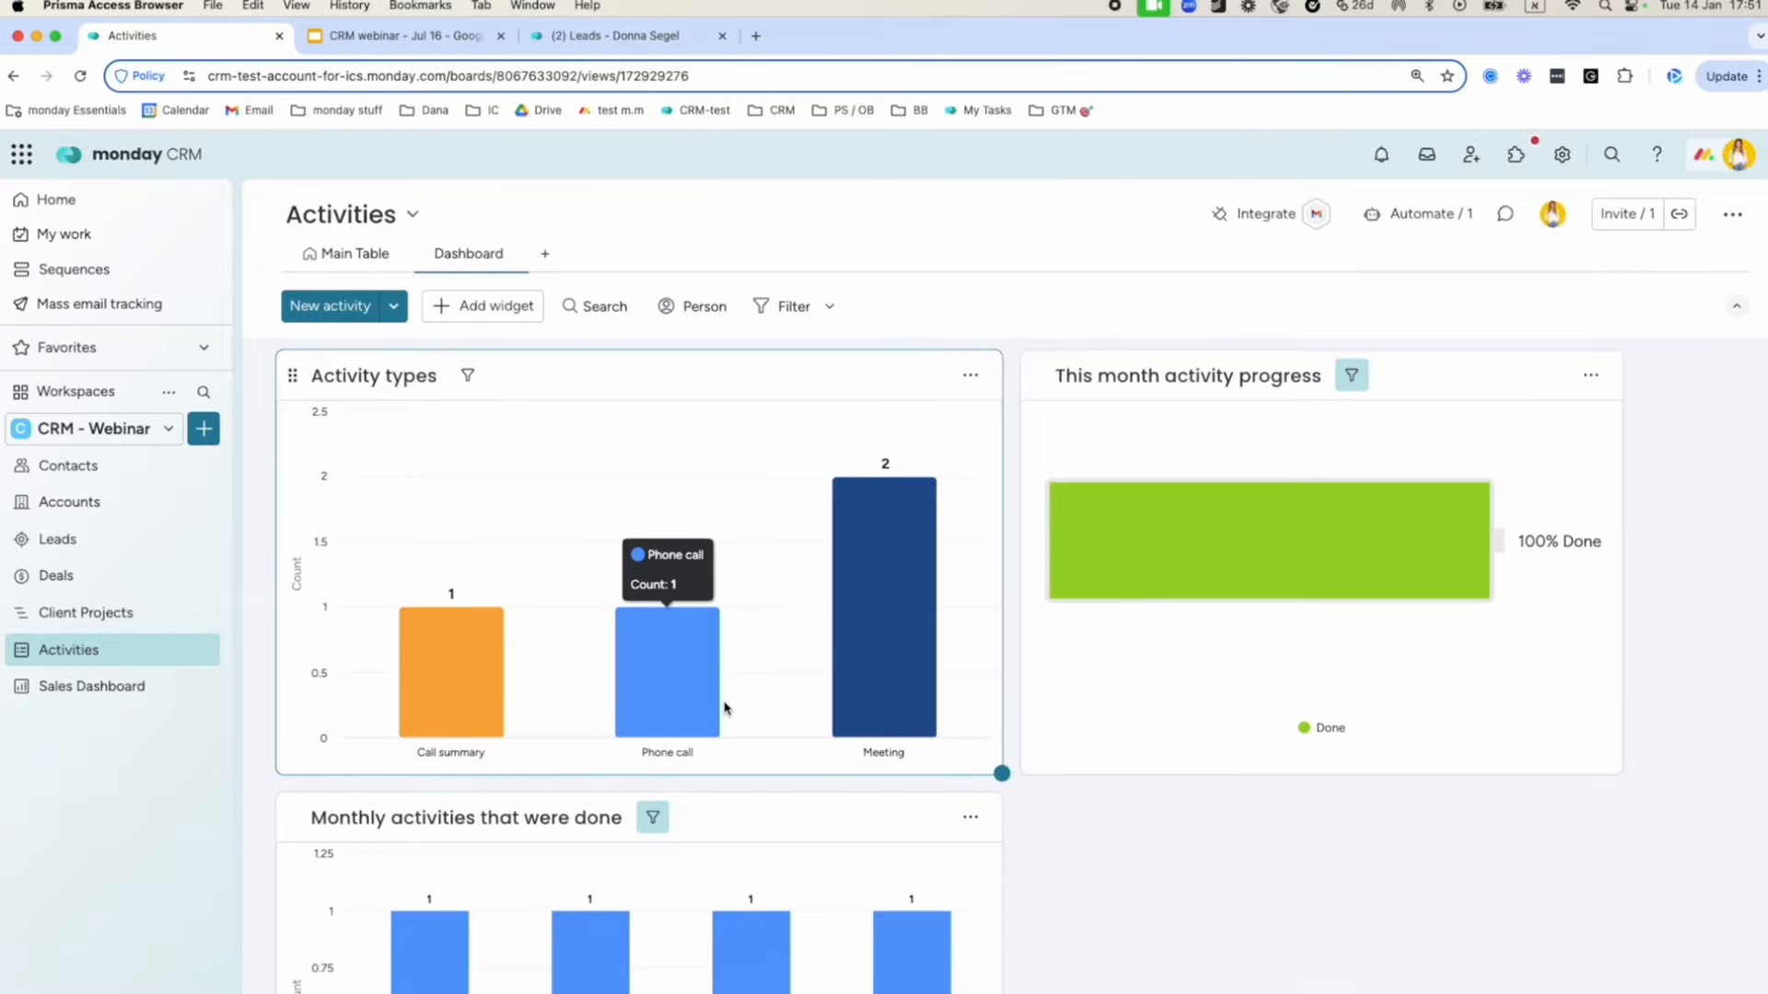
{"action": "scroll", "coordinate": [721, 710], "scroll_direction": "down", "scroll_amount": 5}
{"action": "scroll", "coordinate": [616, 659], "scroll_direction": "up", "scroll_amount": 3}
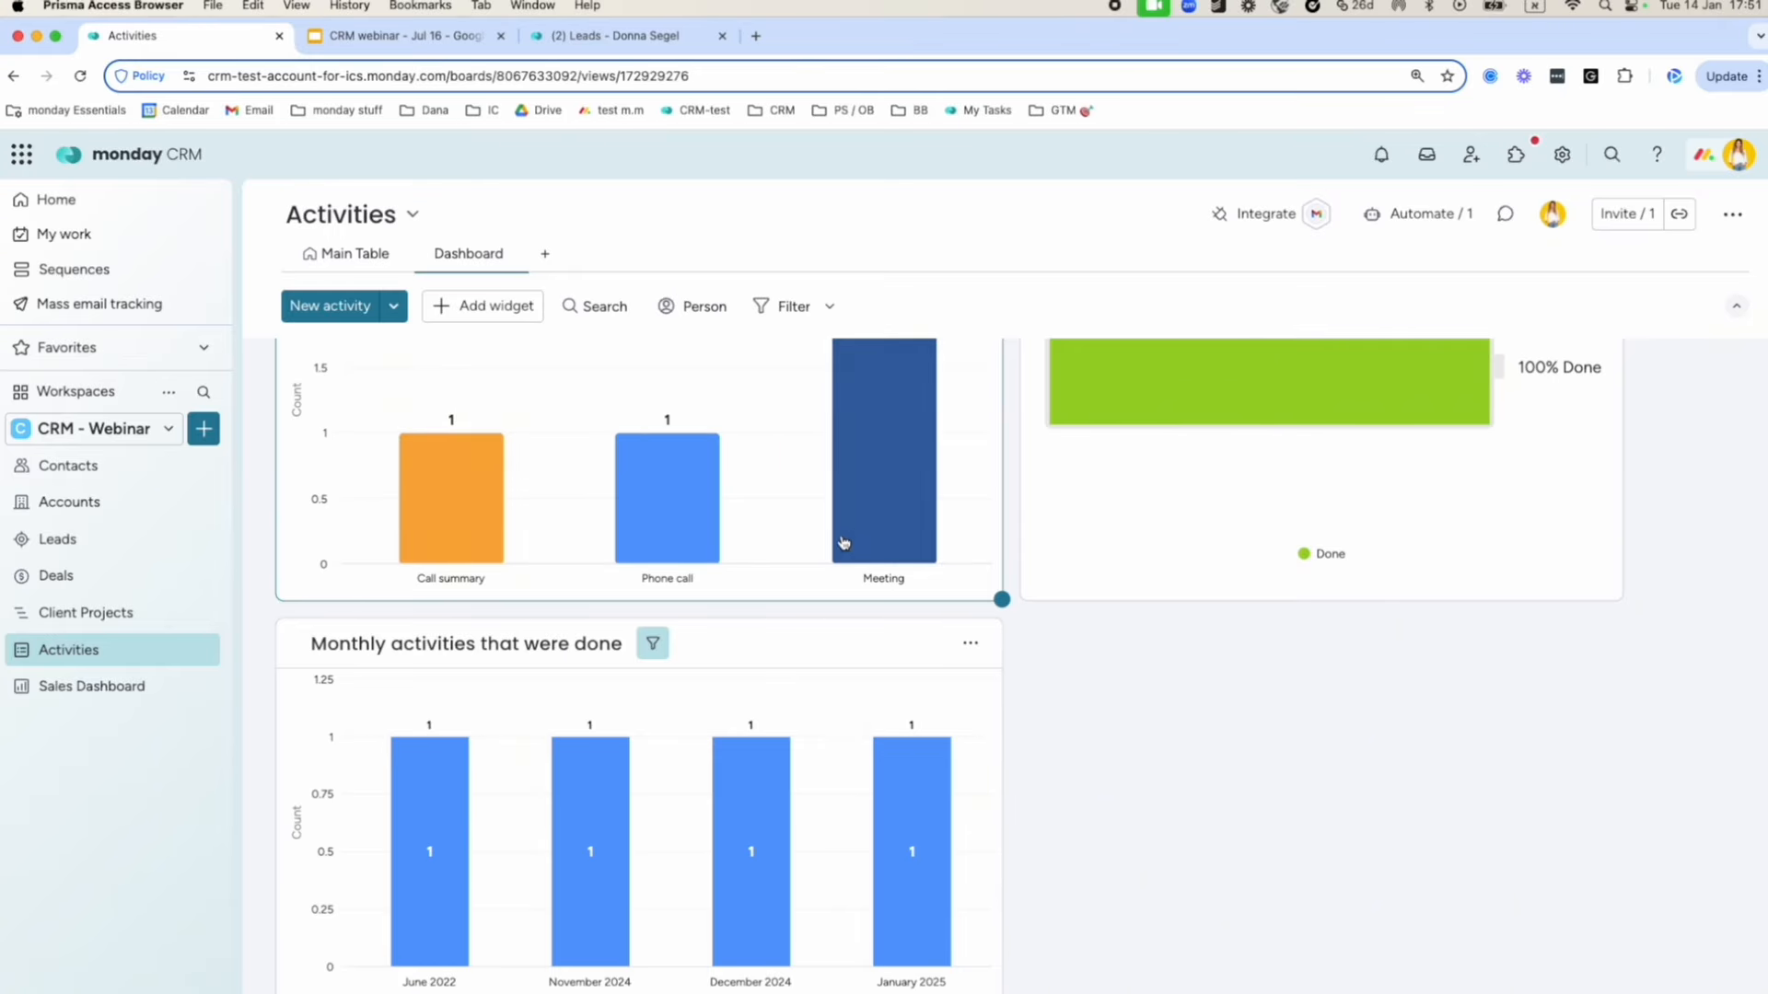
{"action": "left_click", "coordinate": [117, 696]}
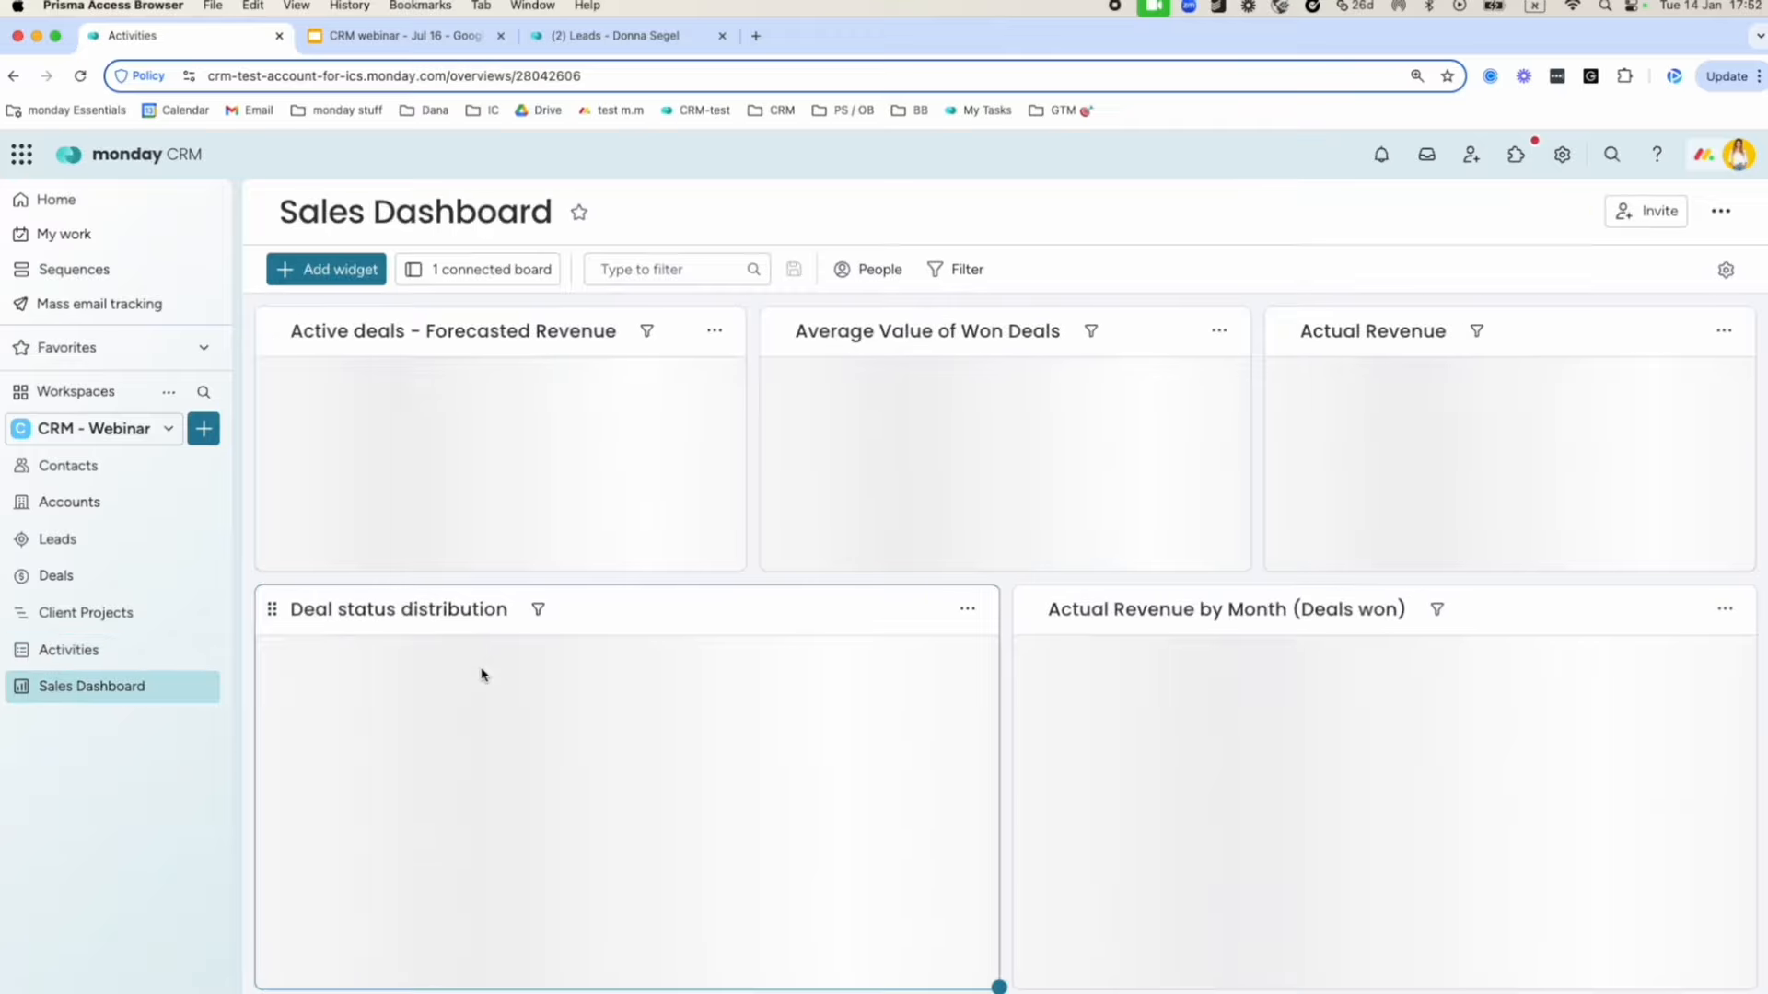
{"action": "scroll", "coordinate": [1010, 611], "scroll_direction": "down", "scroll_amount": 10}
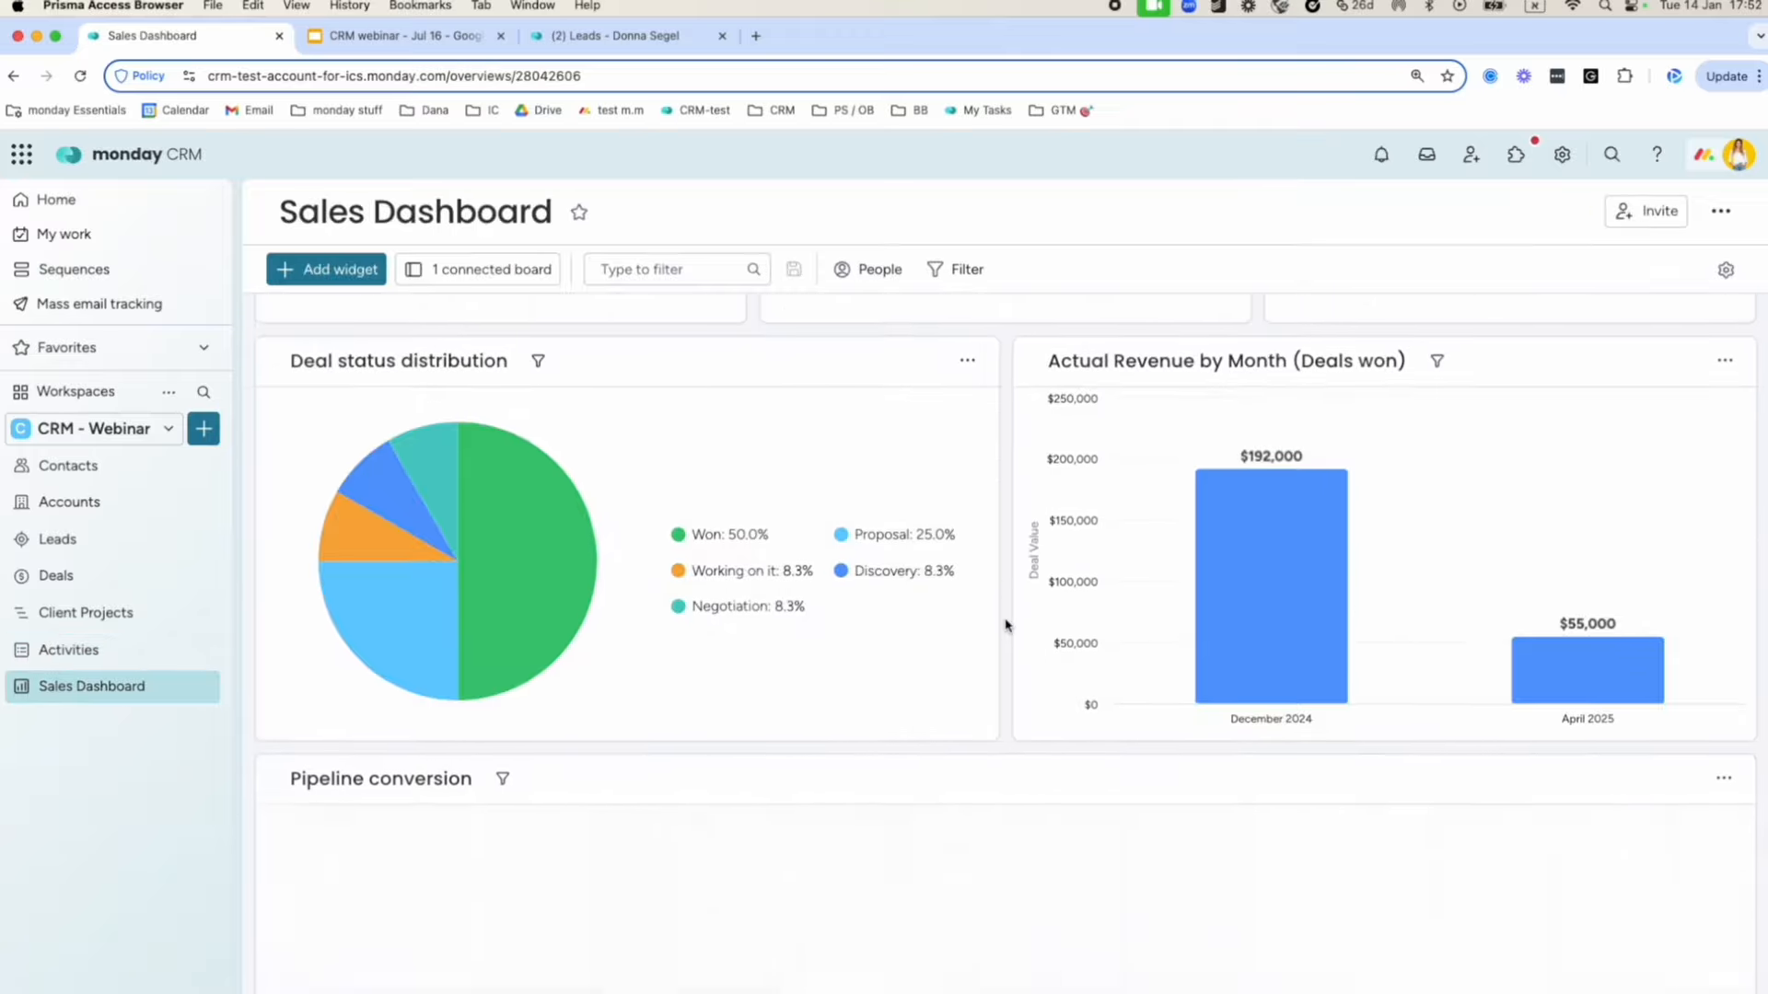
{"action": "scroll", "coordinate": [1002, 626], "scroll_direction": "down", "scroll_amount": 5}
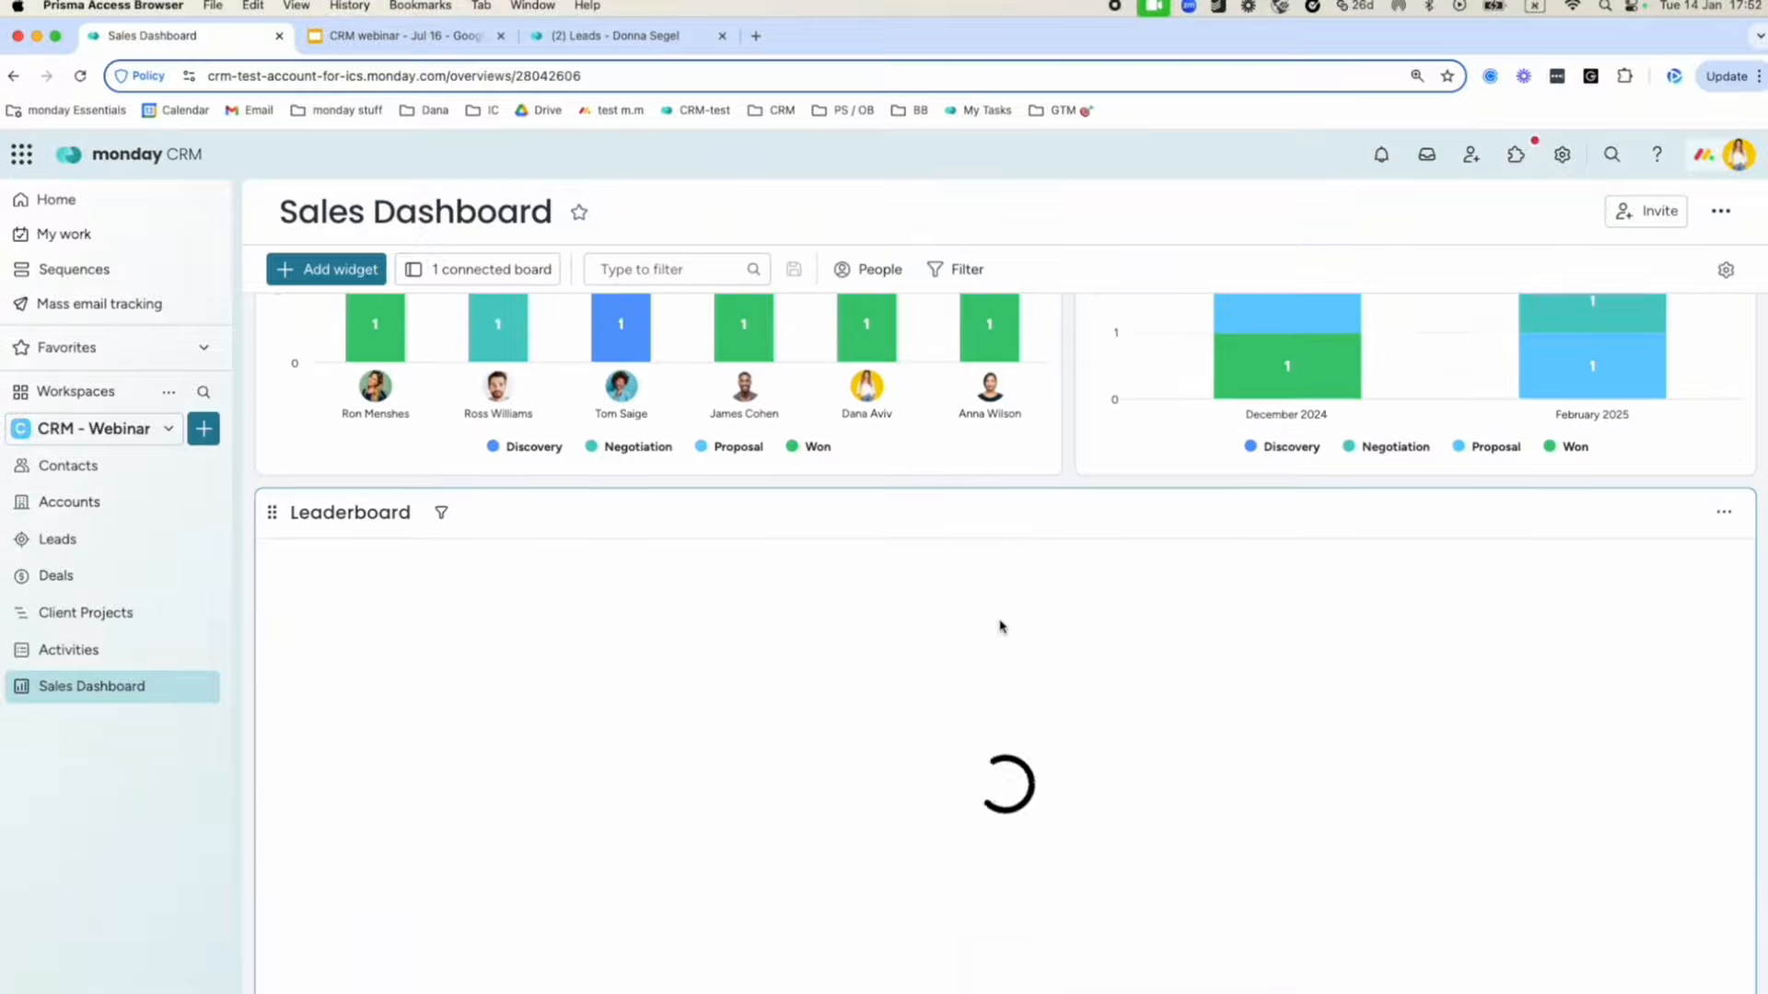
{"action": "scroll", "coordinate": [1001, 626], "scroll_direction": "up", "scroll_amount": 2}
{"action": "scroll", "coordinate": [1001, 627], "scroll_direction": "up", "scroll_amount": 2}
{"action": "scroll", "coordinate": [1002, 627], "scroll_direction": "down", "scroll_amount": 5}
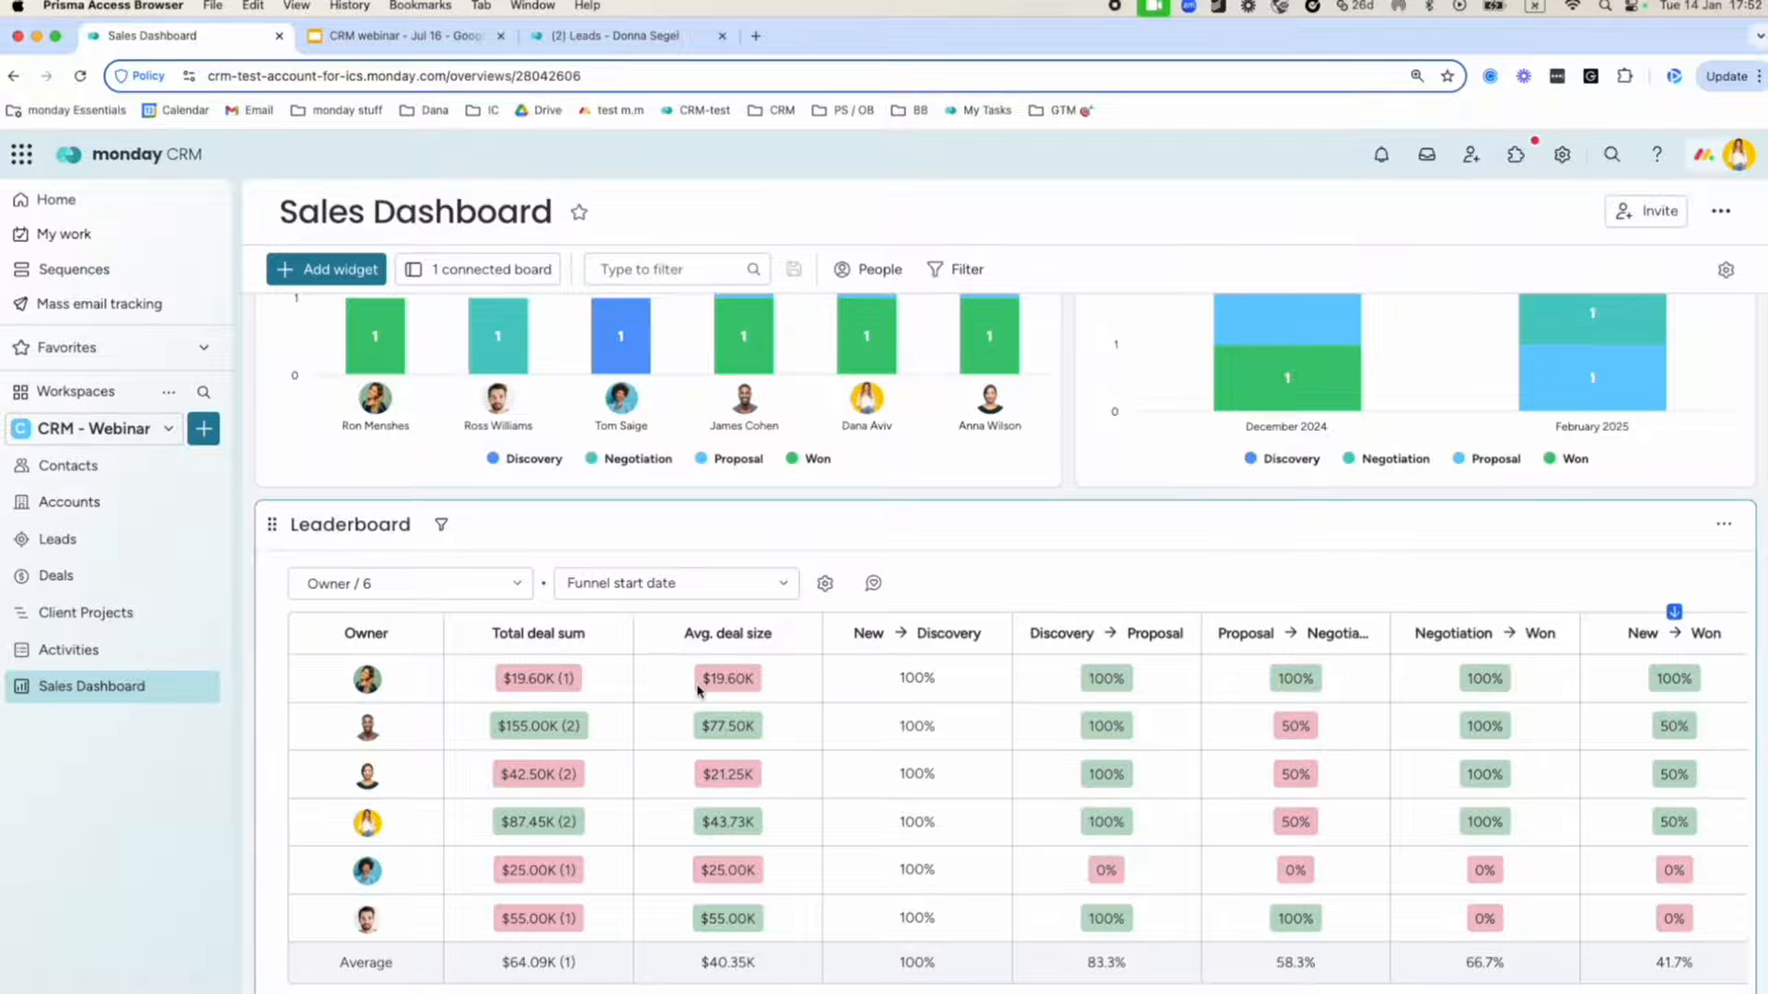
{"action": "scroll", "coordinate": [700, 690], "scroll_direction": "right", "scroll_amount": 2}
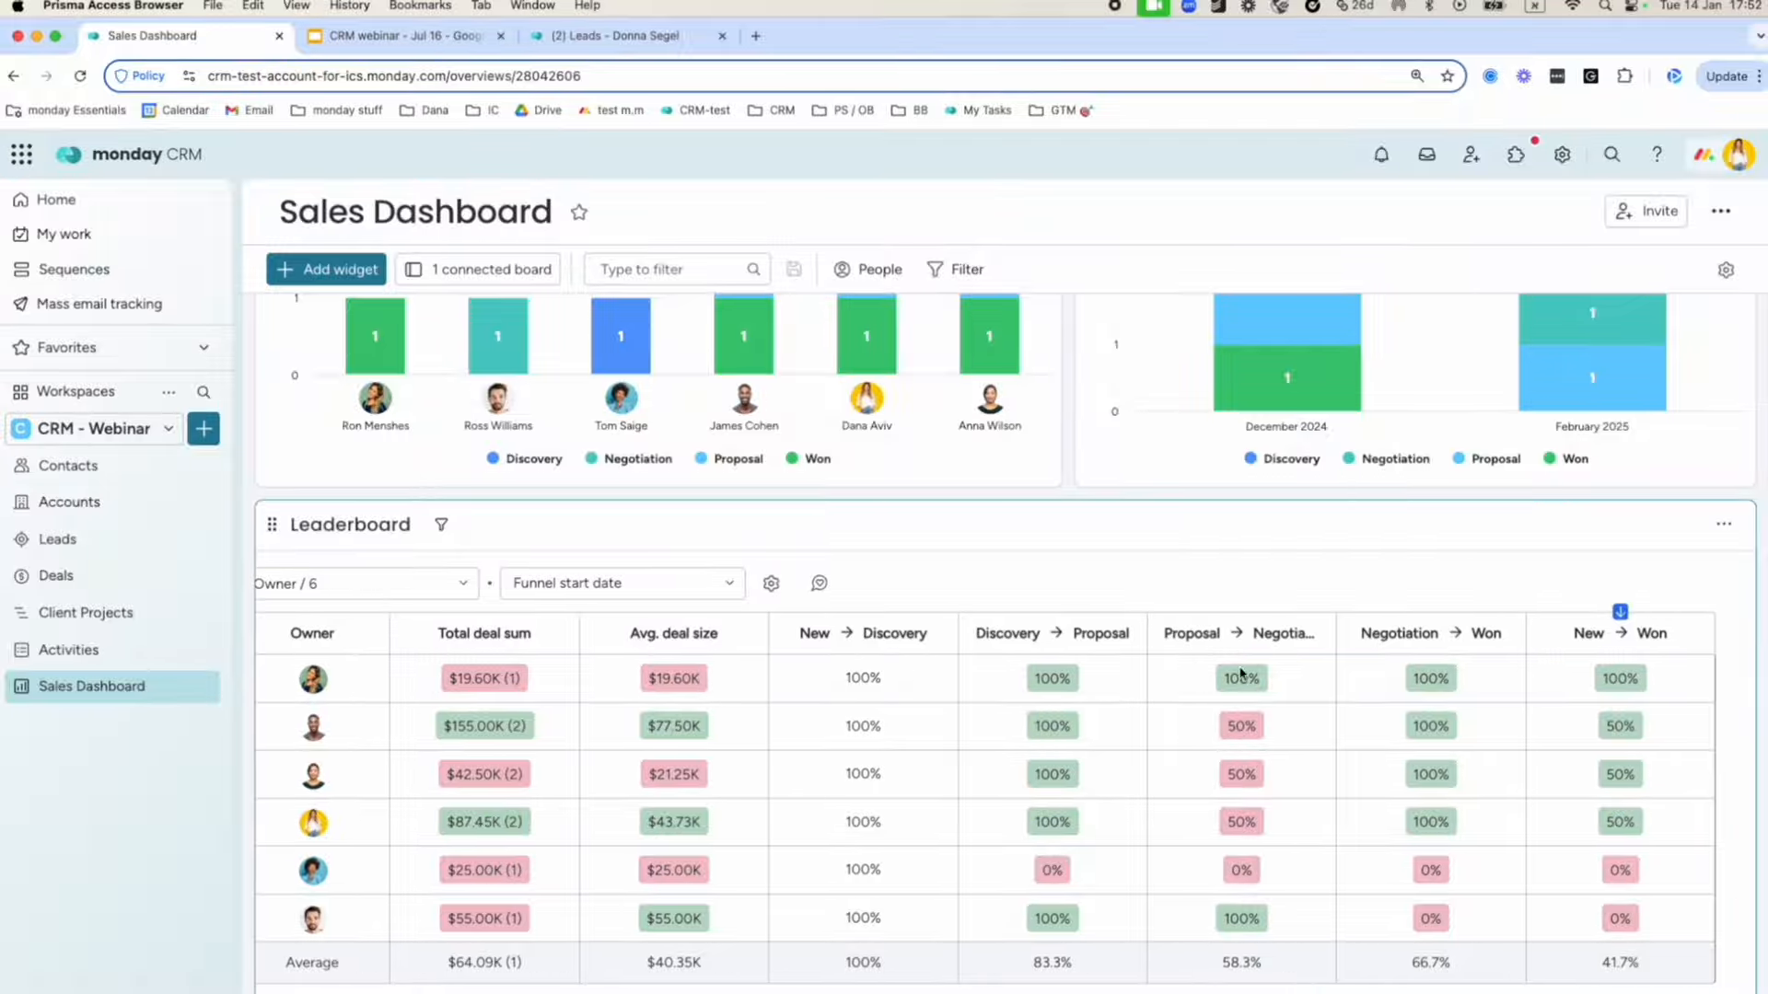
{"action": "scroll", "coordinate": [1256, 804], "scroll_direction": "down", "scroll_amount": 2}
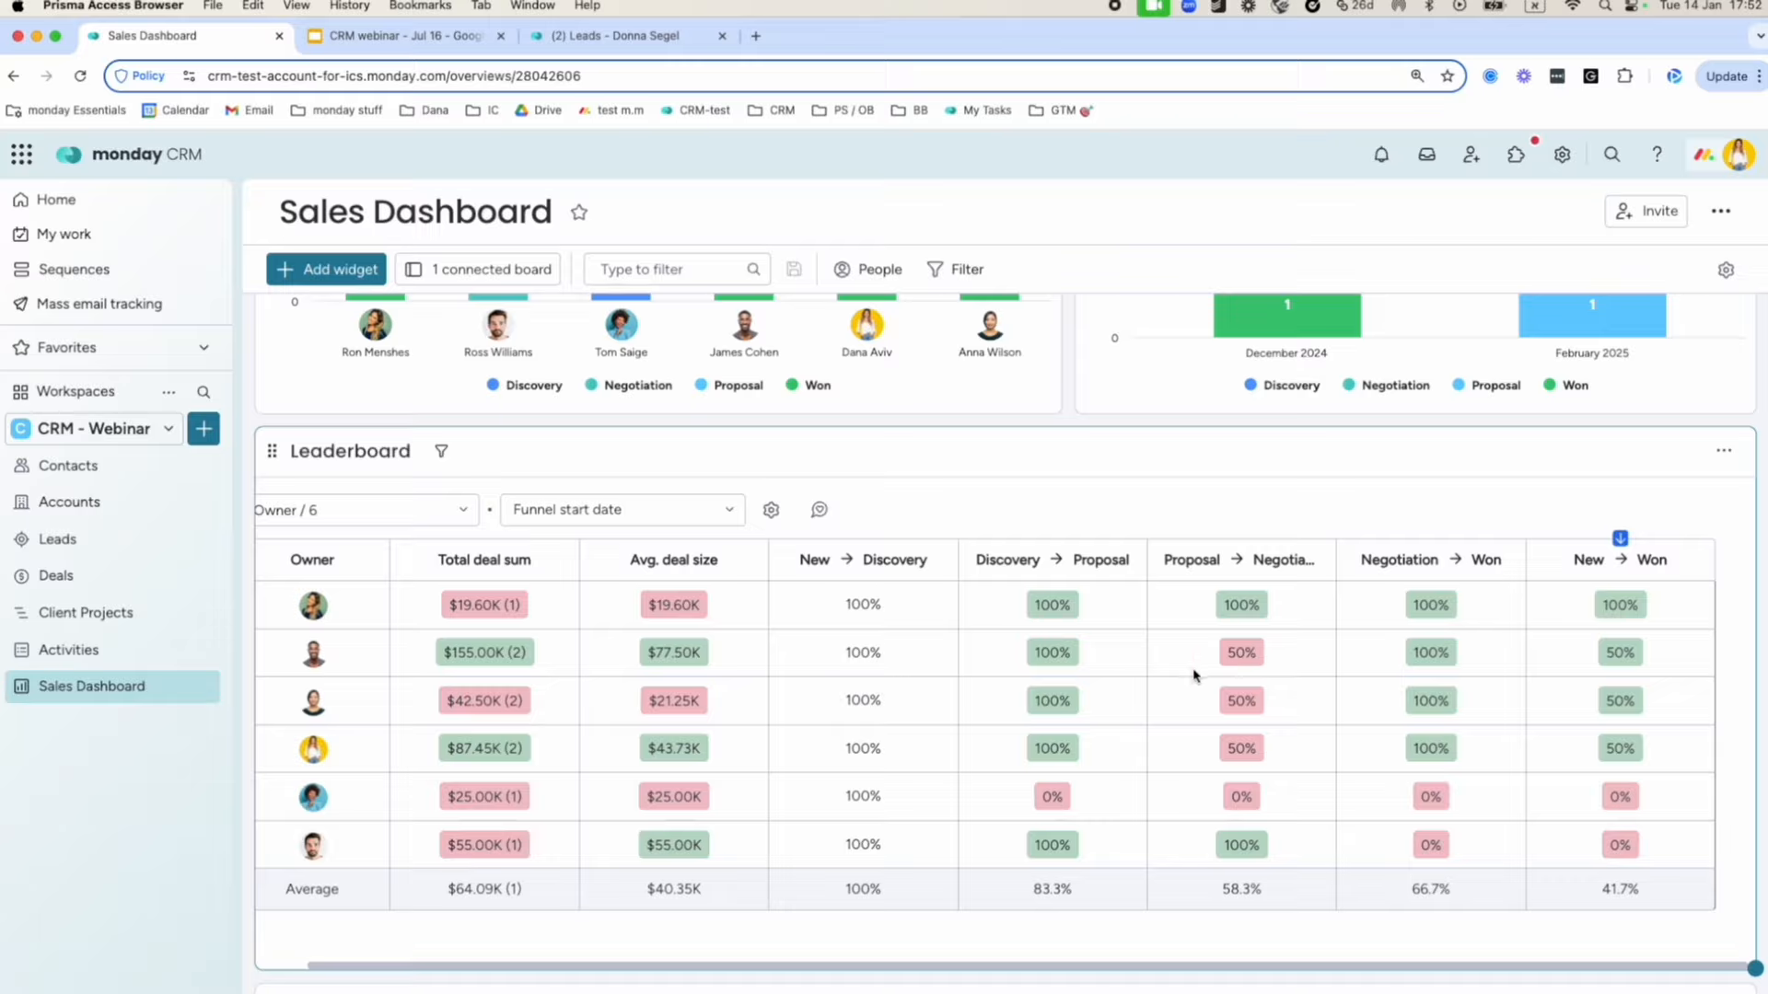
{"action": "scroll", "coordinate": [1196, 671], "scroll_direction": "down", "scroll_amount": 5}
{"action": "scroll", "coordinate": [1194, 673], "scroll_direction": "down", "scroll_amount": 3}
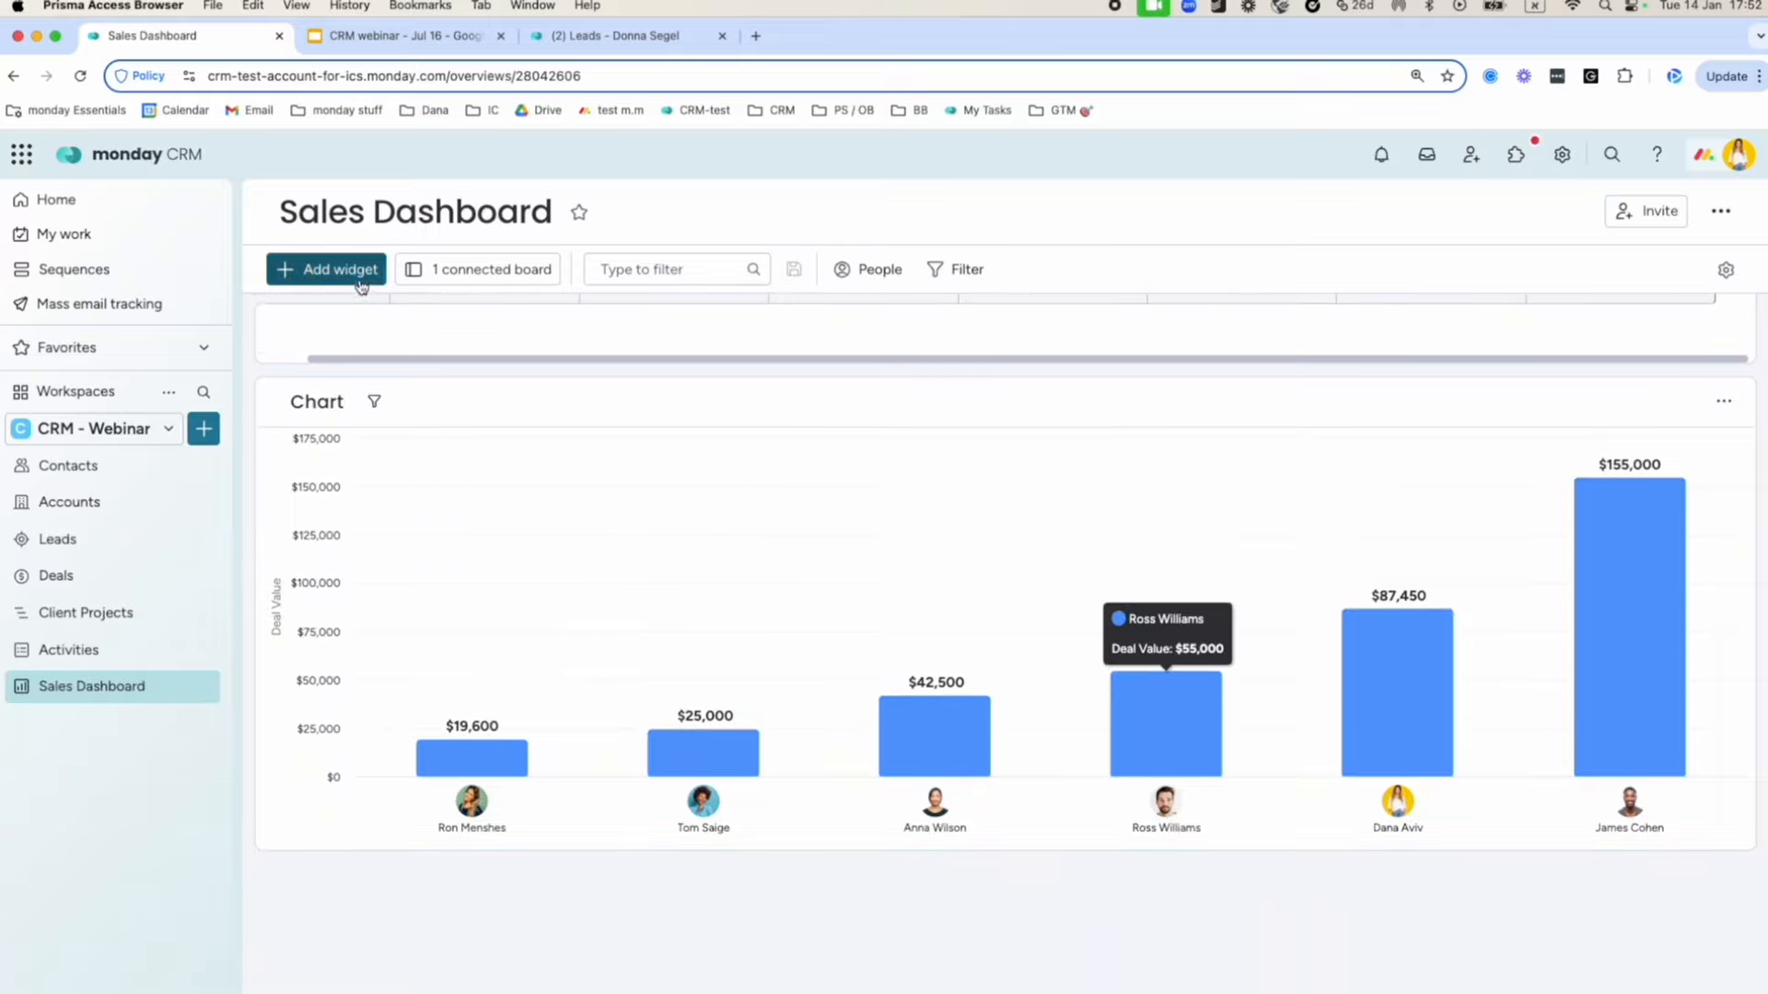
Open the chart widget's settings and set its chart type to Bar chart.
{"action": "left_click", "coordinate": [359, 279]}
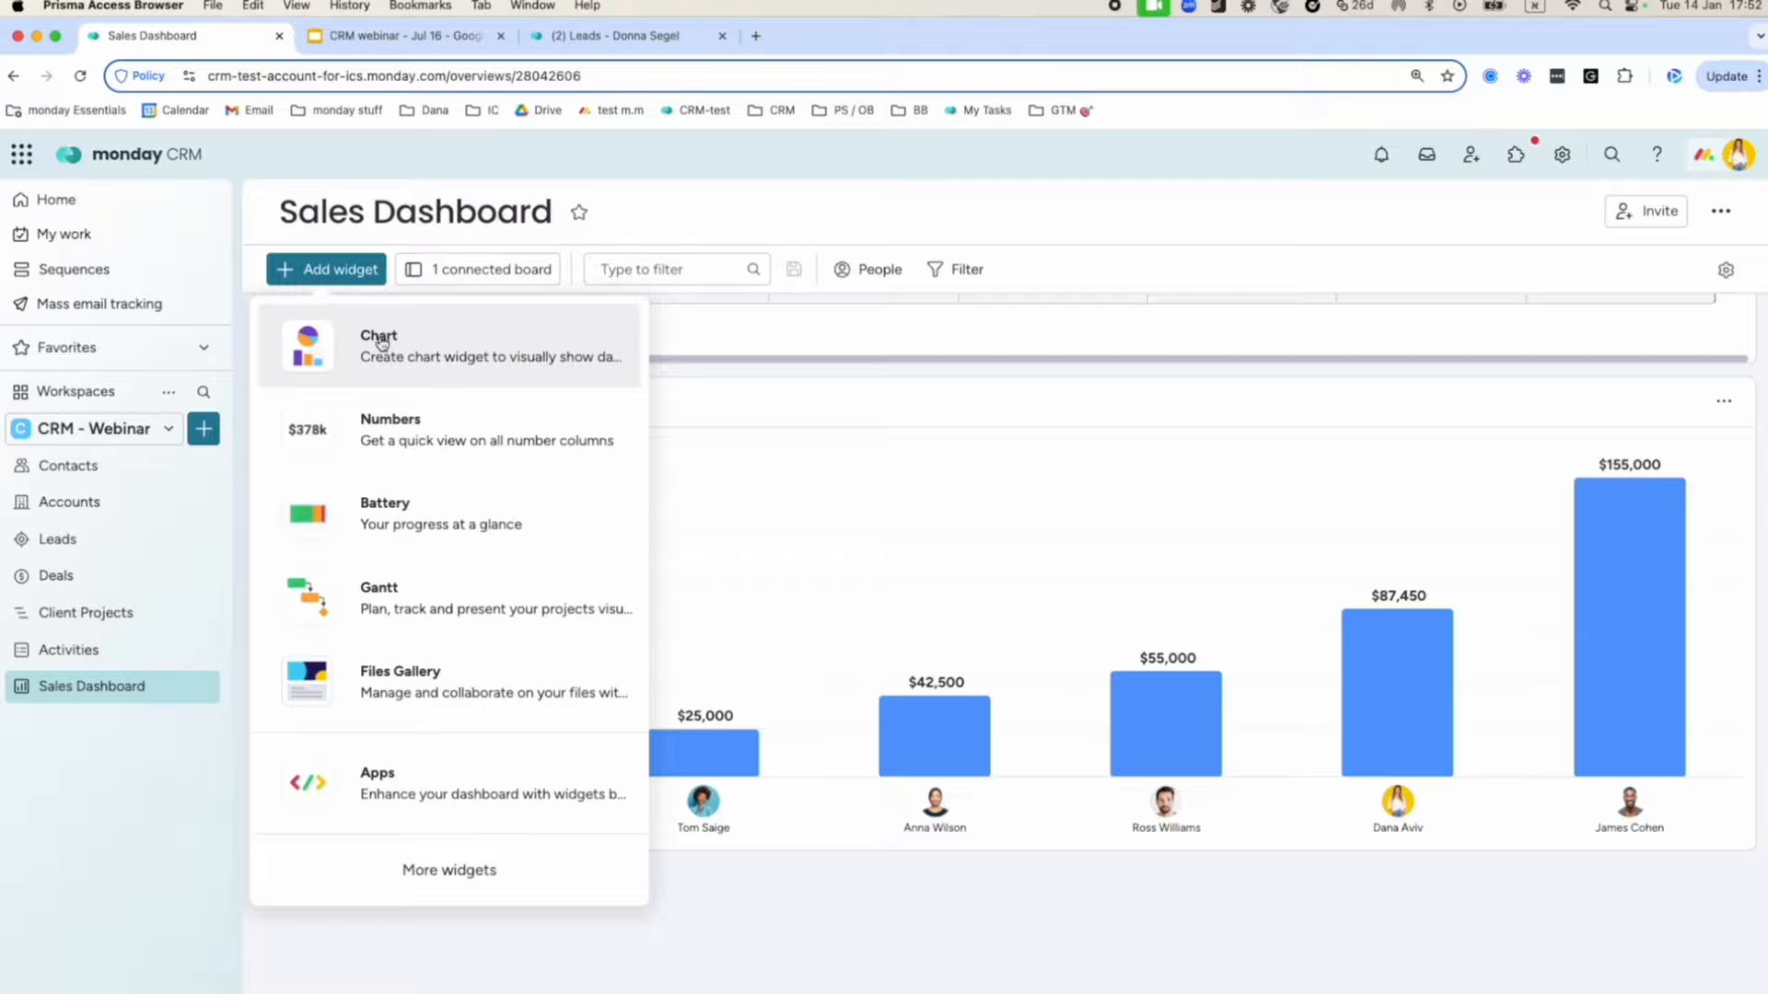
{"action": "key", "text": "Escape"}
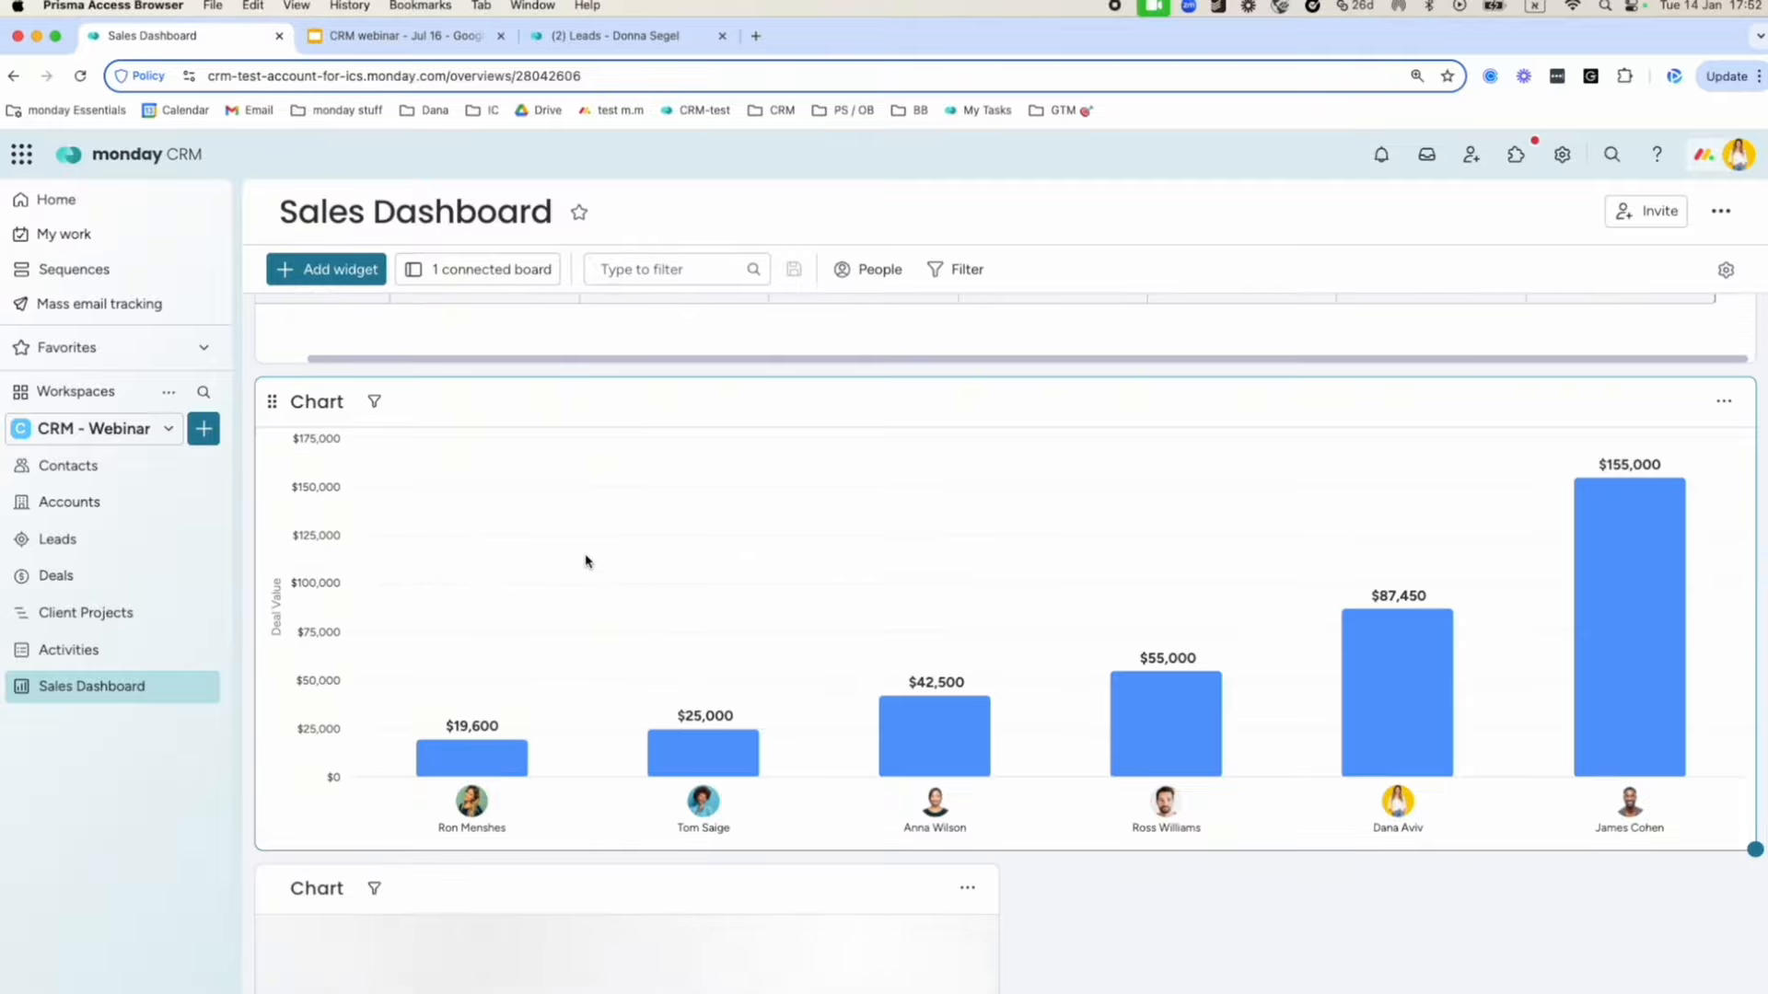
{"action": "left_click", "coordinate": [969, 359]}
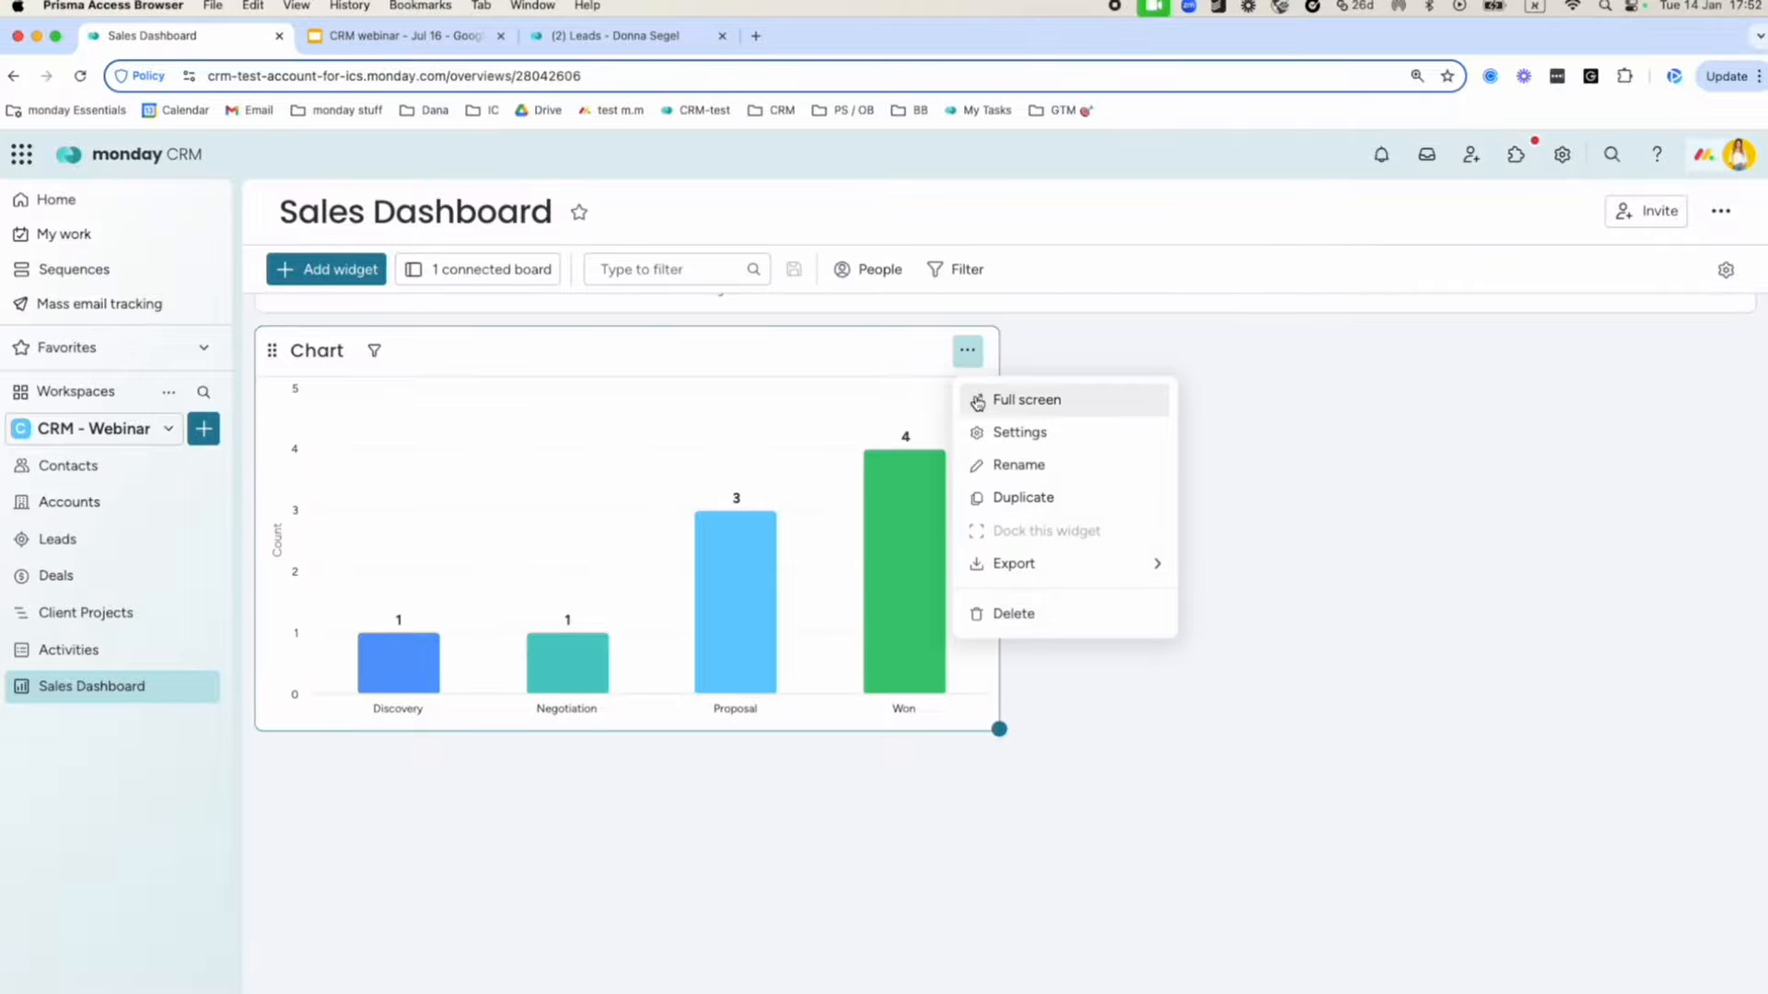
{"action": "left_click", "coordinate": [999, 430]}
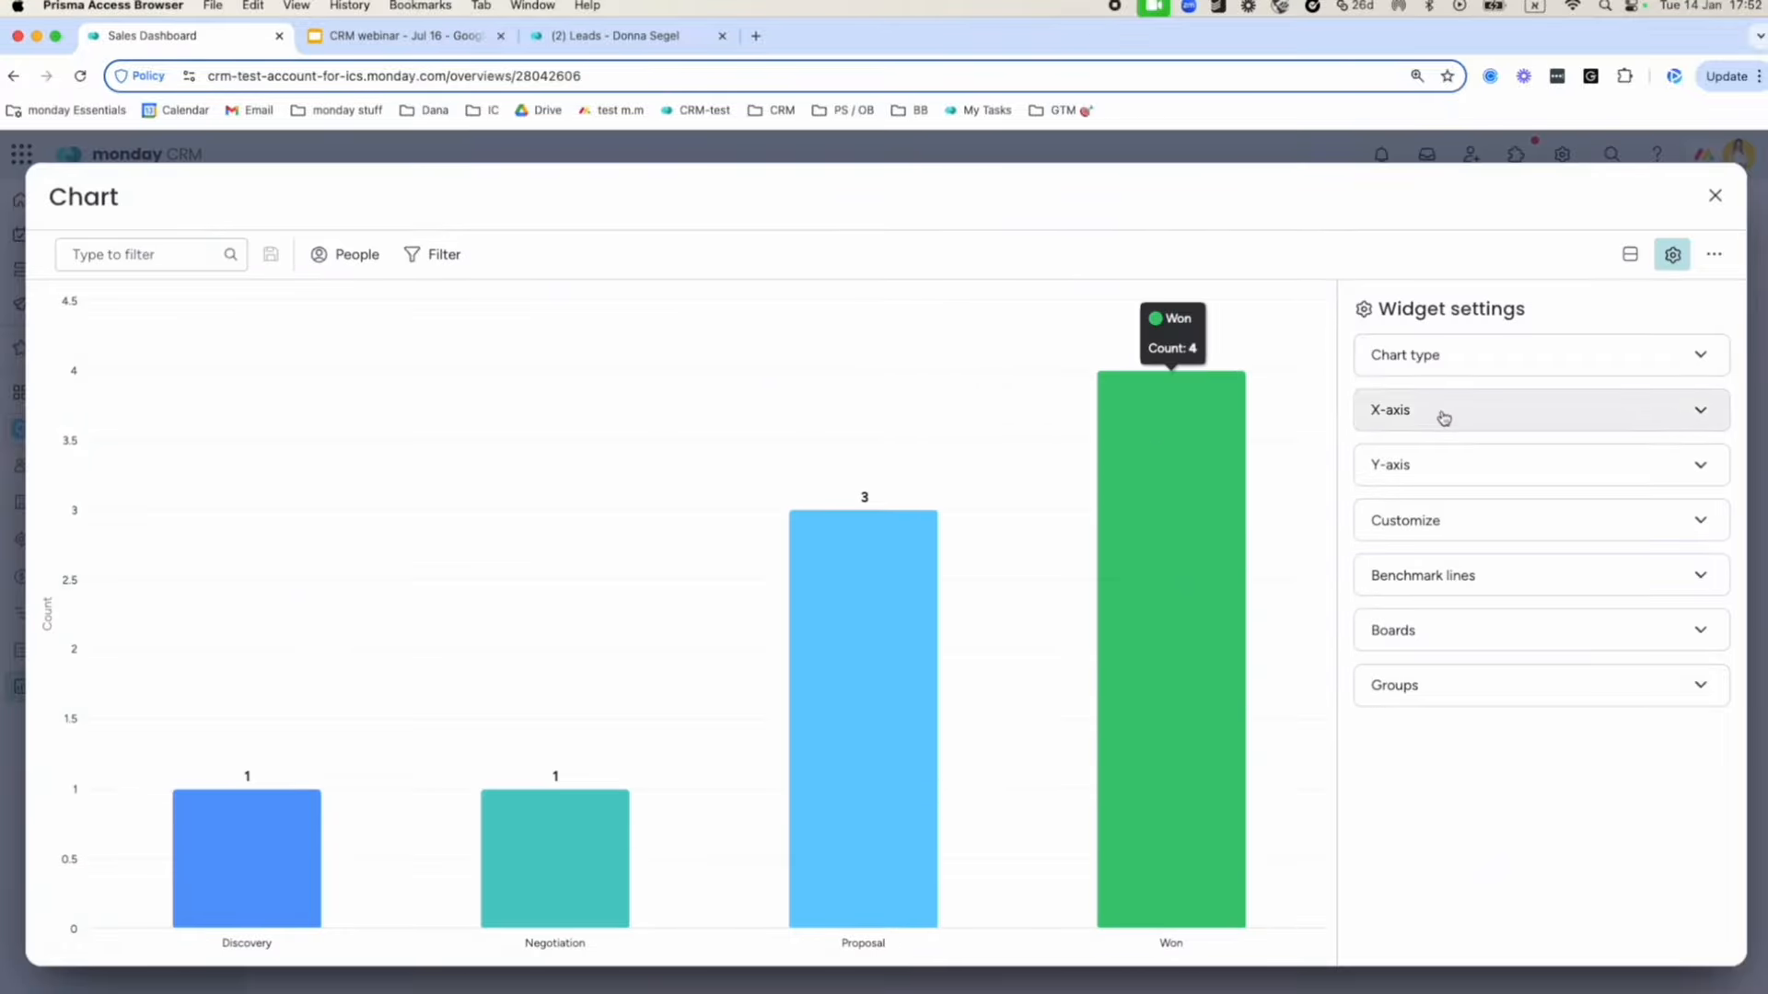
{"action": "left_click", "coordinate": [1445, 359]}
{"action": "left_click", "coordinate": [1400, 451]}
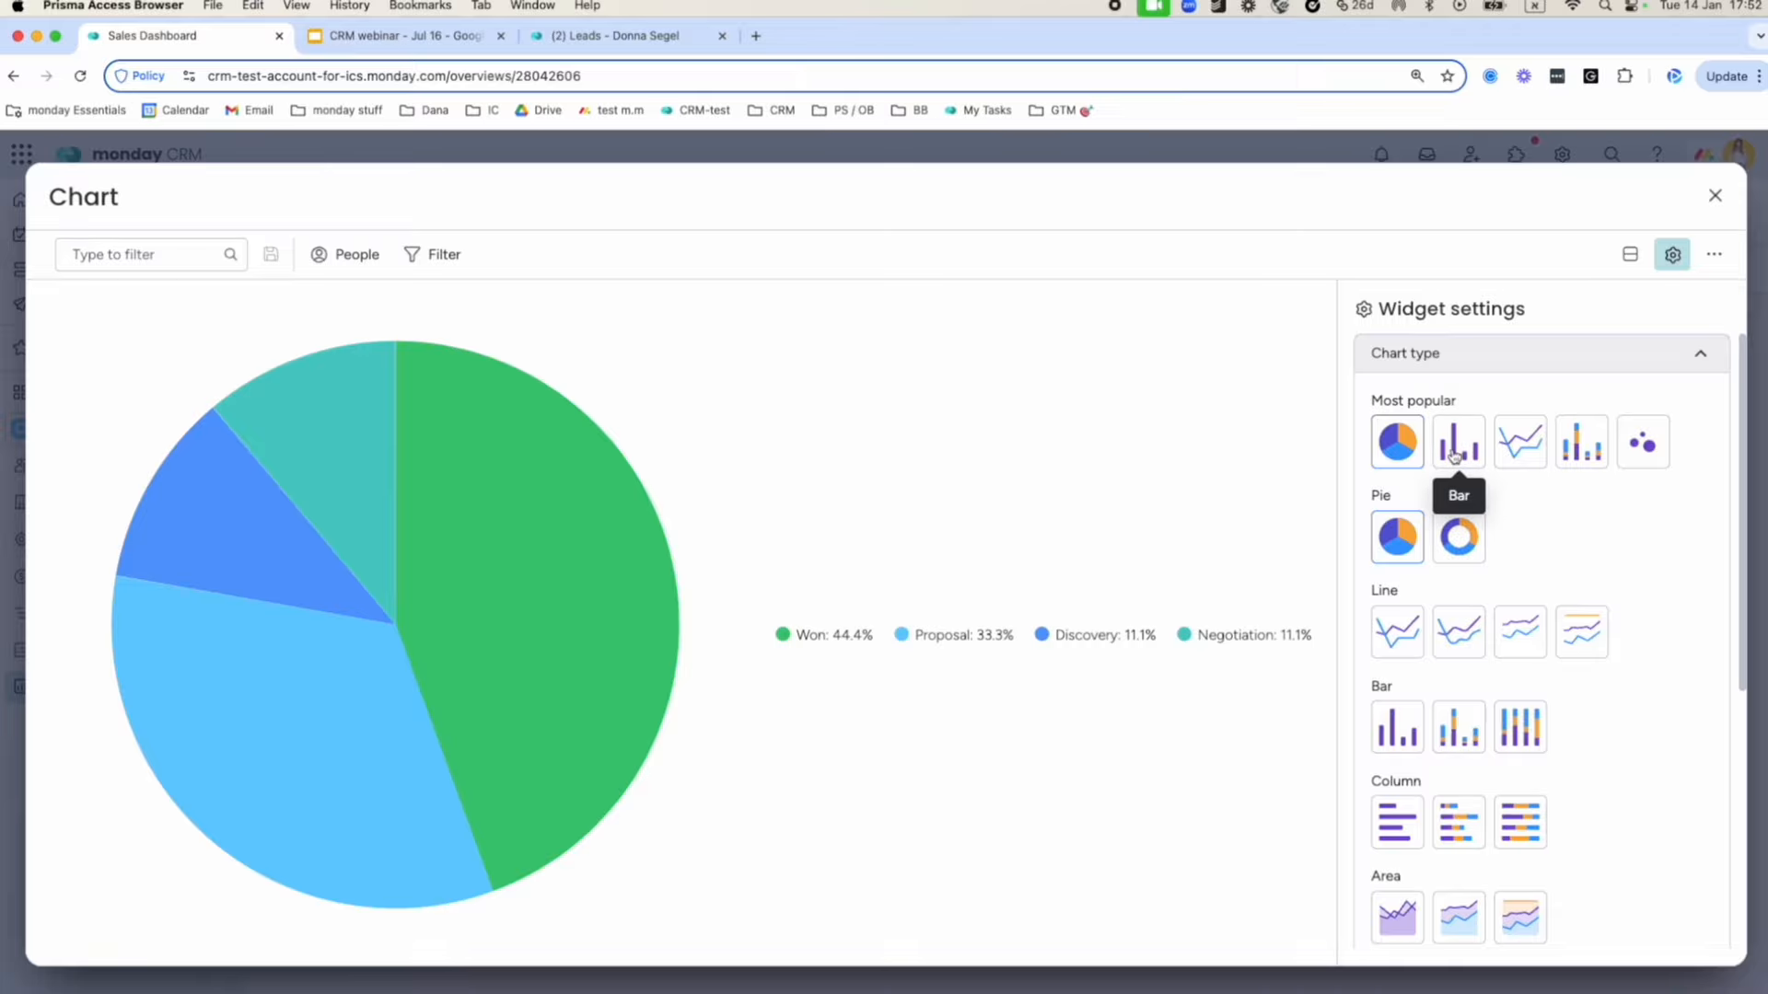
{"action": "left_click", "coordinate": [1456, 452]}
{"action": "left_click", "coordinate": [1524, 457]}
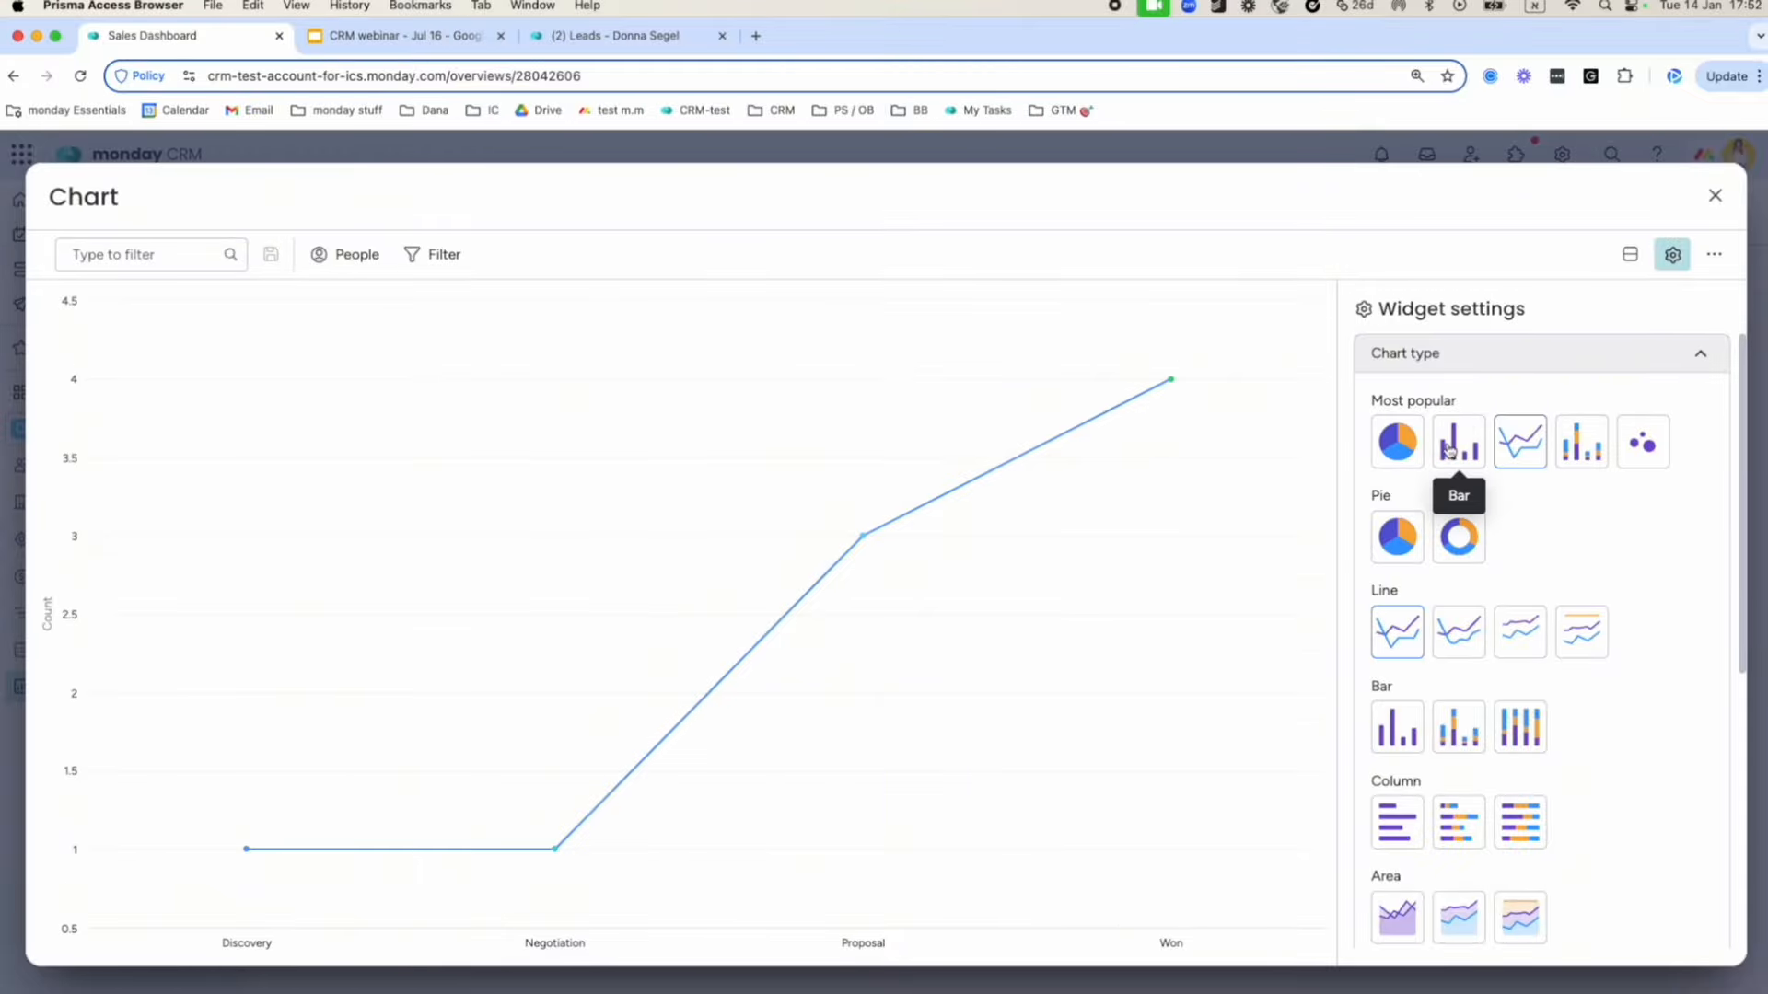
{"action": "left_click", "coordinate": [1450, 449]}
{"action": "left_click", "coordinate": [1442, 357]}
Set the X-axis to Owner and the Y-axis to Deal Value (Sum), then close the settings.
{"action": "left_click", "coordinate": [1444, 414]}
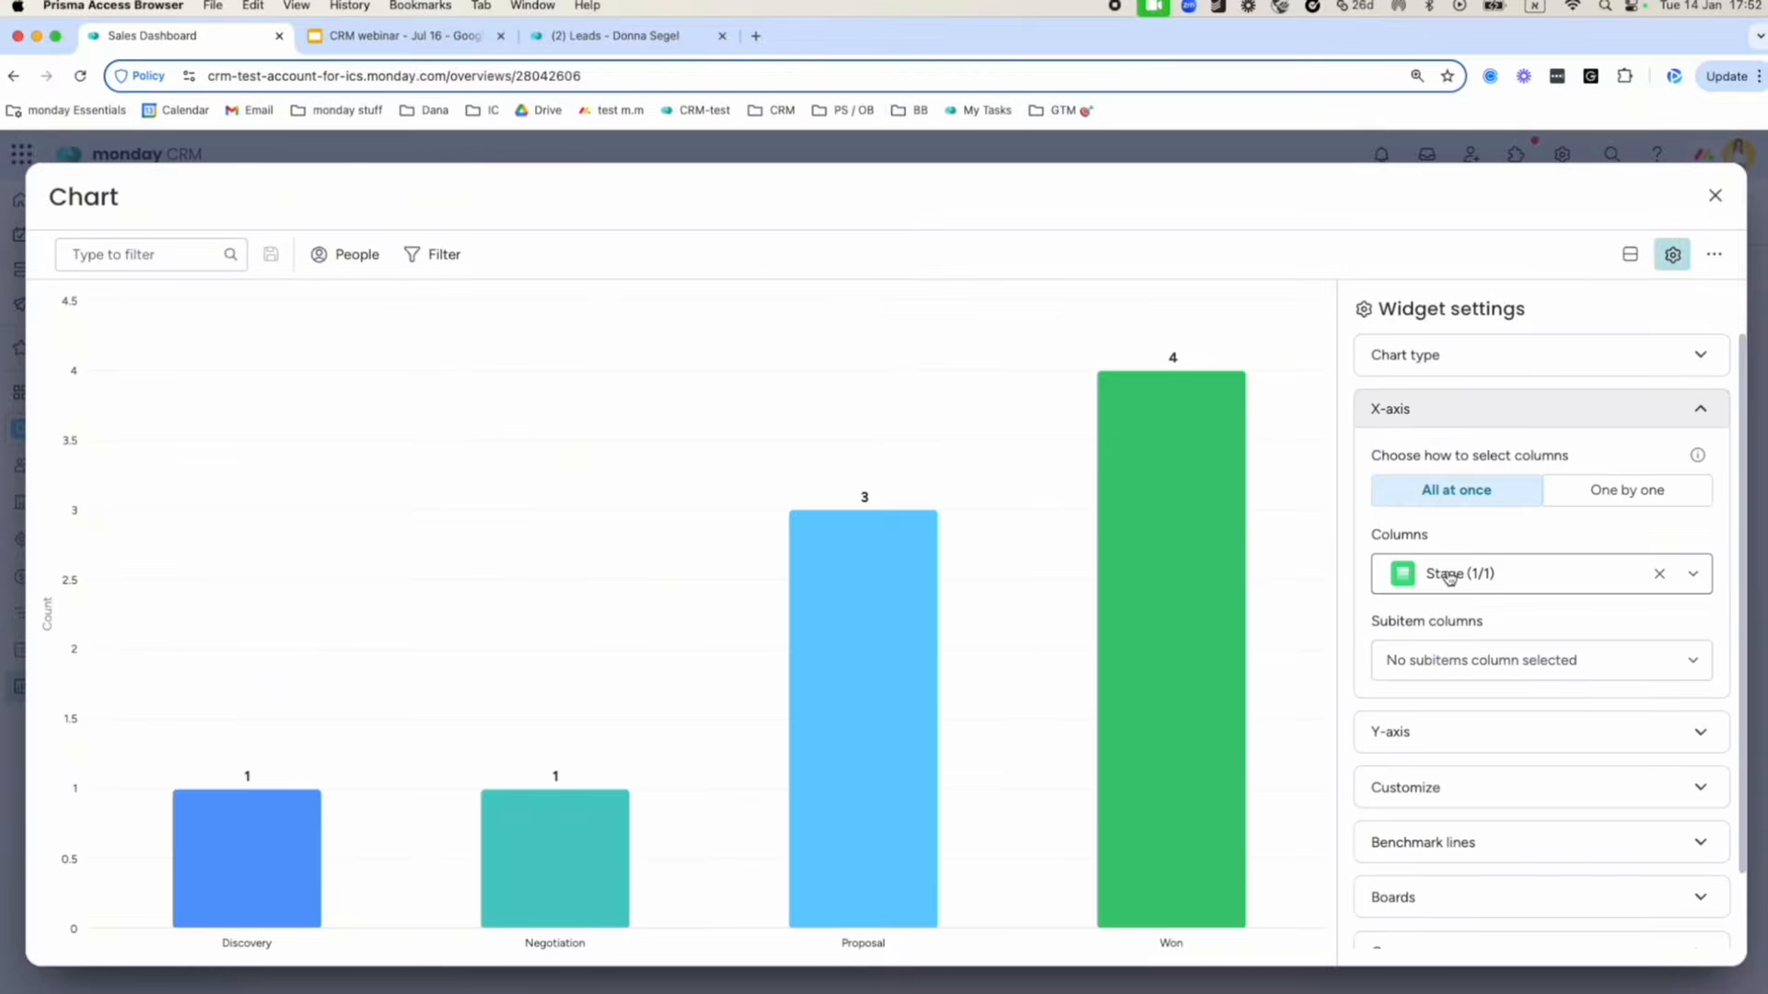
{"action": "left_click", "coordinate": [1479, 571]}
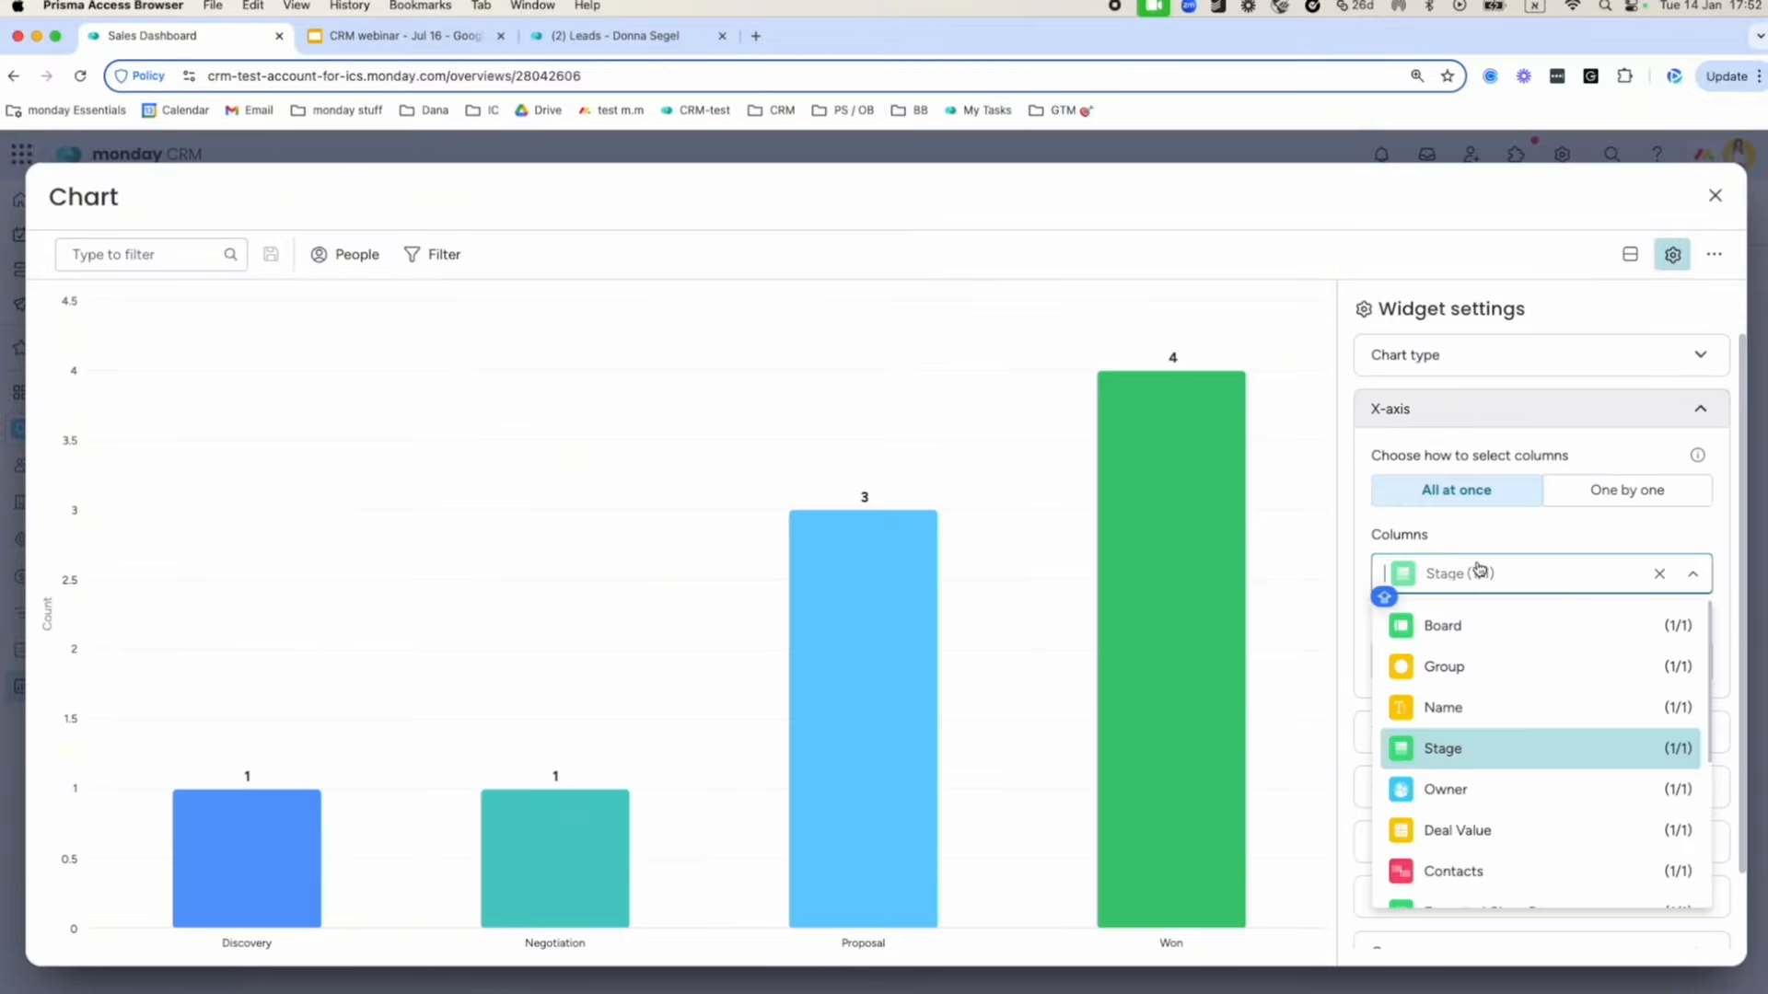
{"action": "scroll", "coordinate": [1519, 744], "scroll_direction": "down", "scroll_amount": 2}
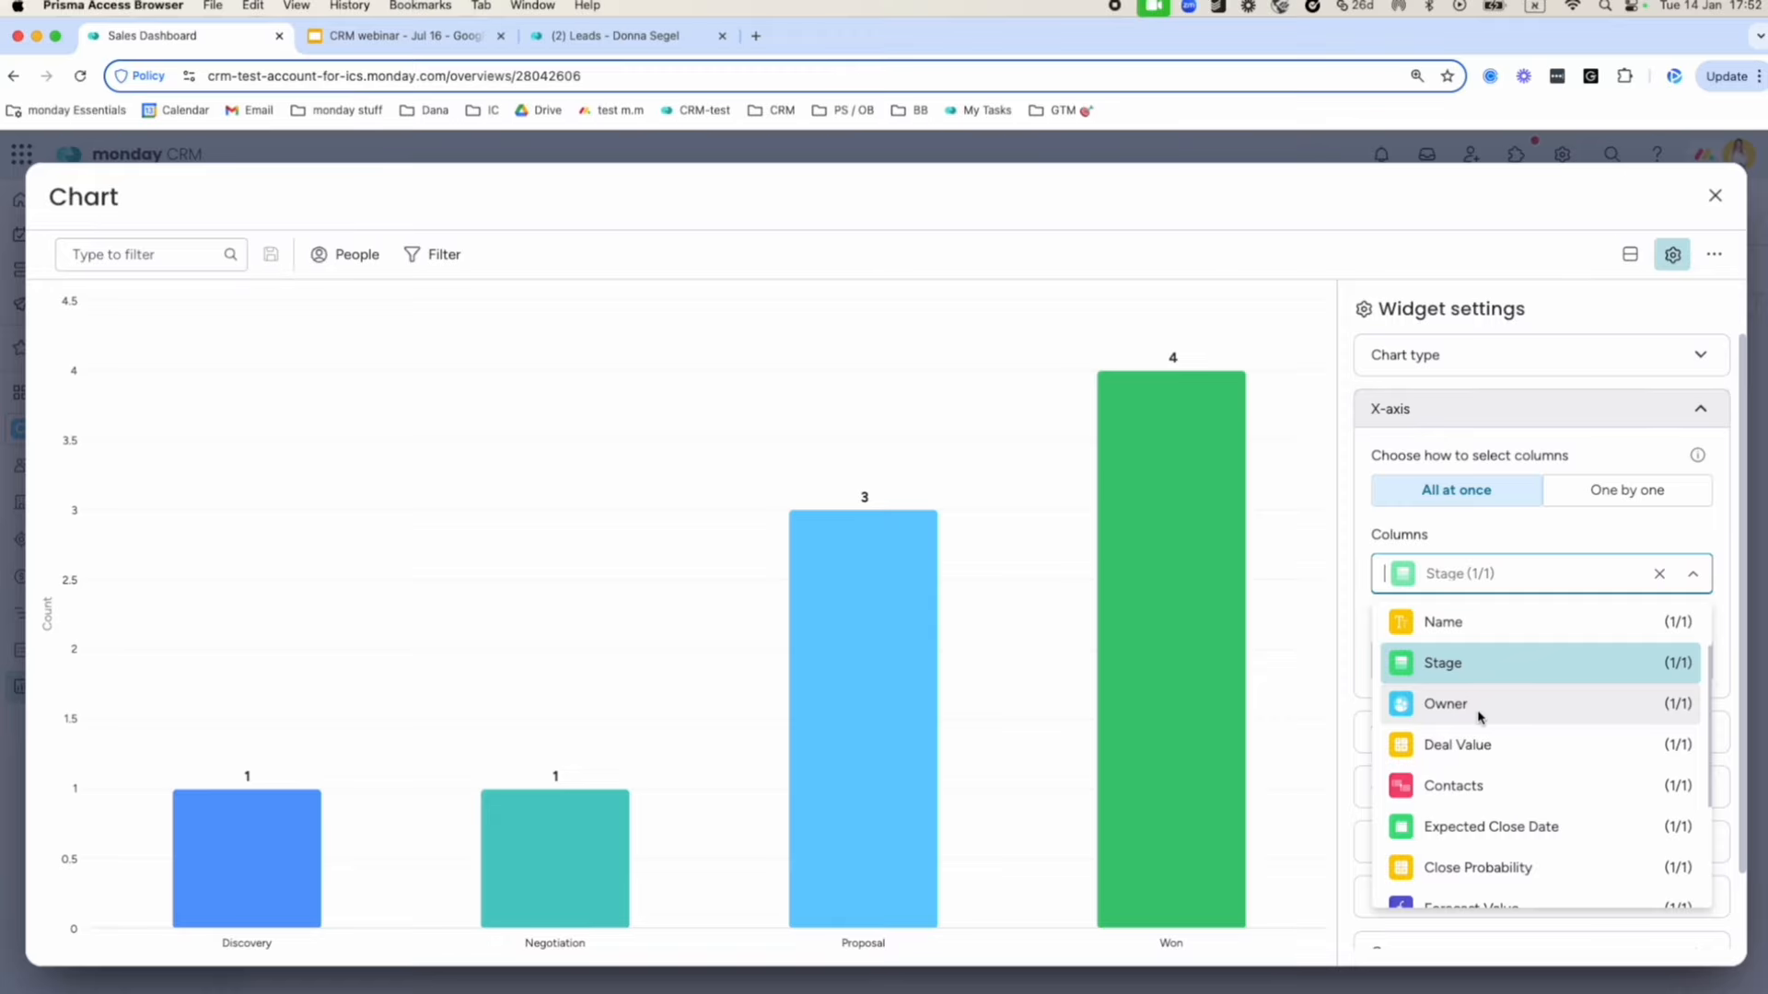
{"action": "left_click", "coordinate": [1479, 711]}
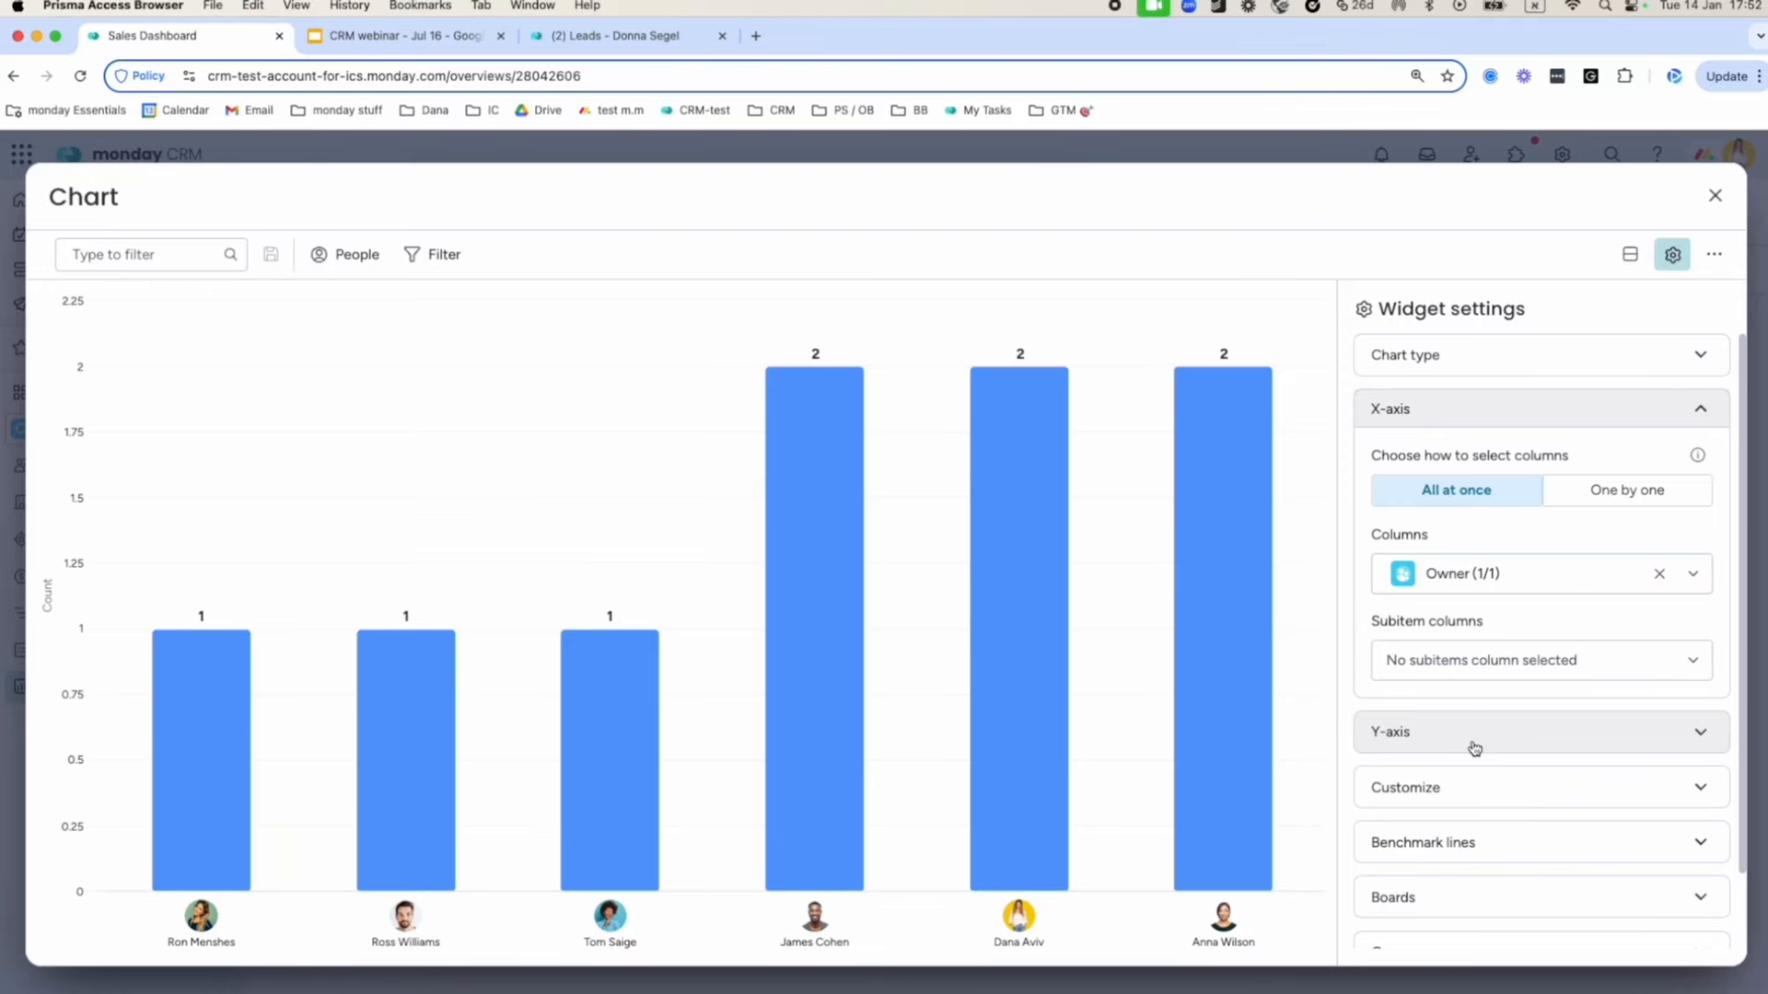
{"action": "left_click", "coordinate": [1471, 737]}
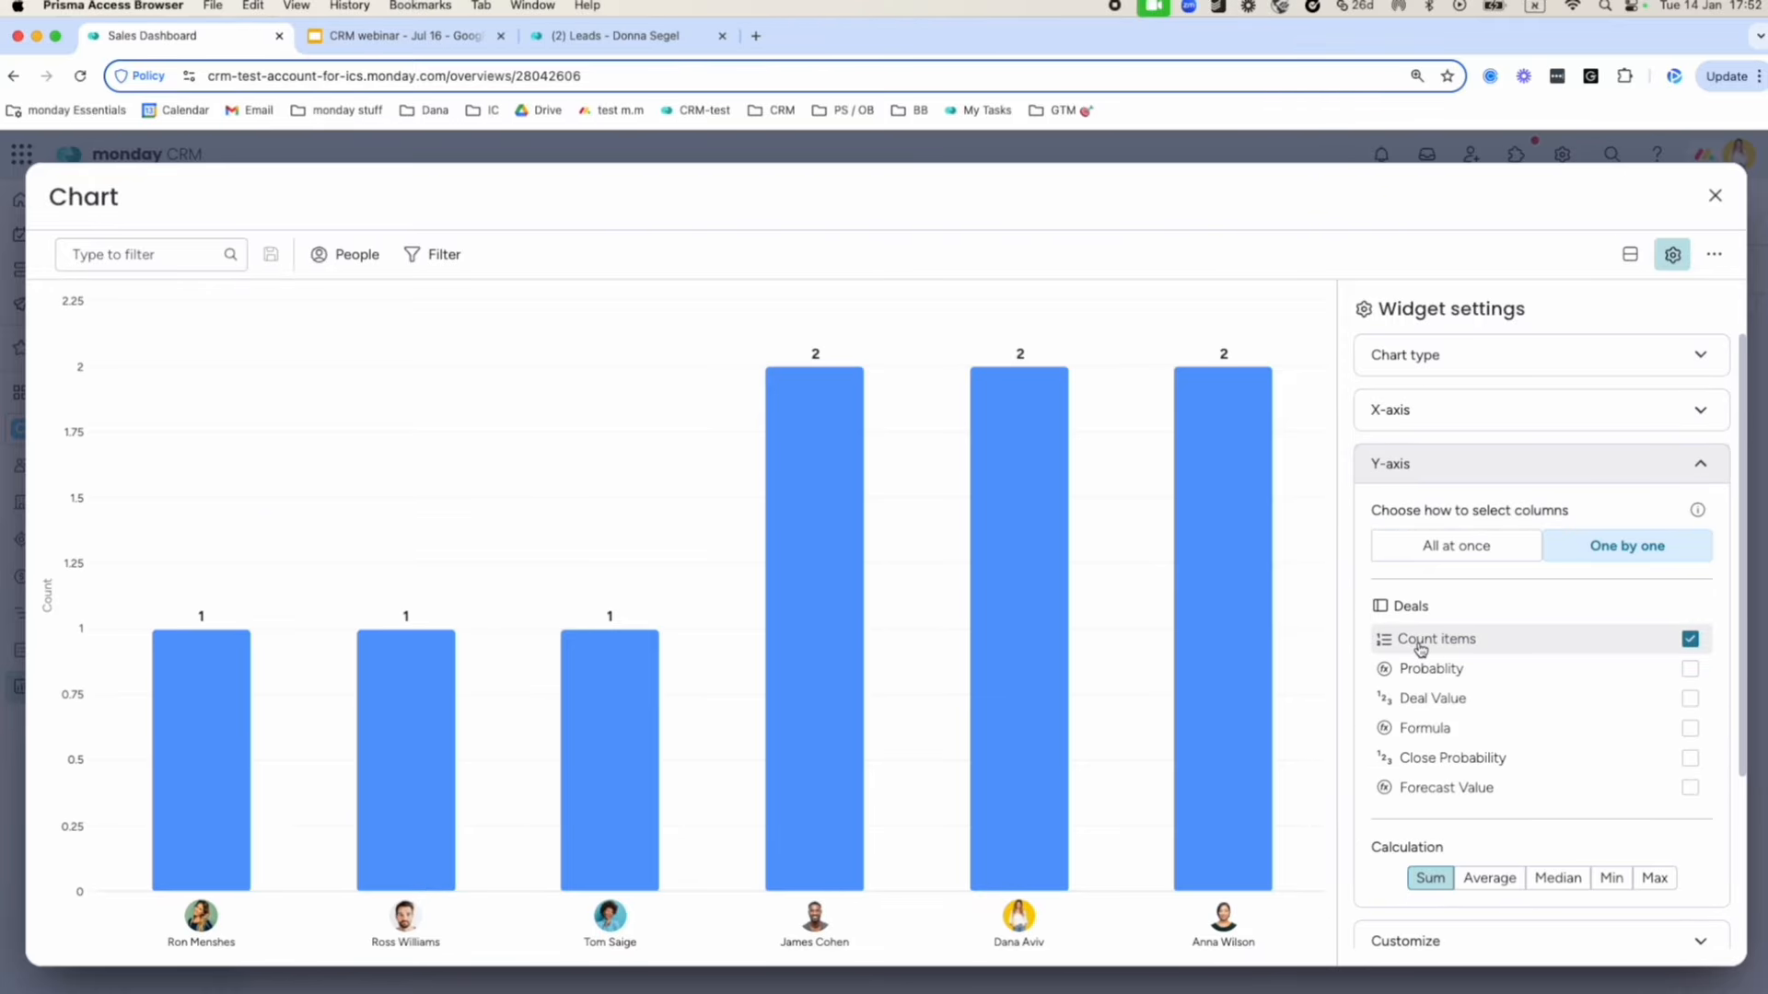
{"action": "left_click", "coordinate": [1422, 649]}
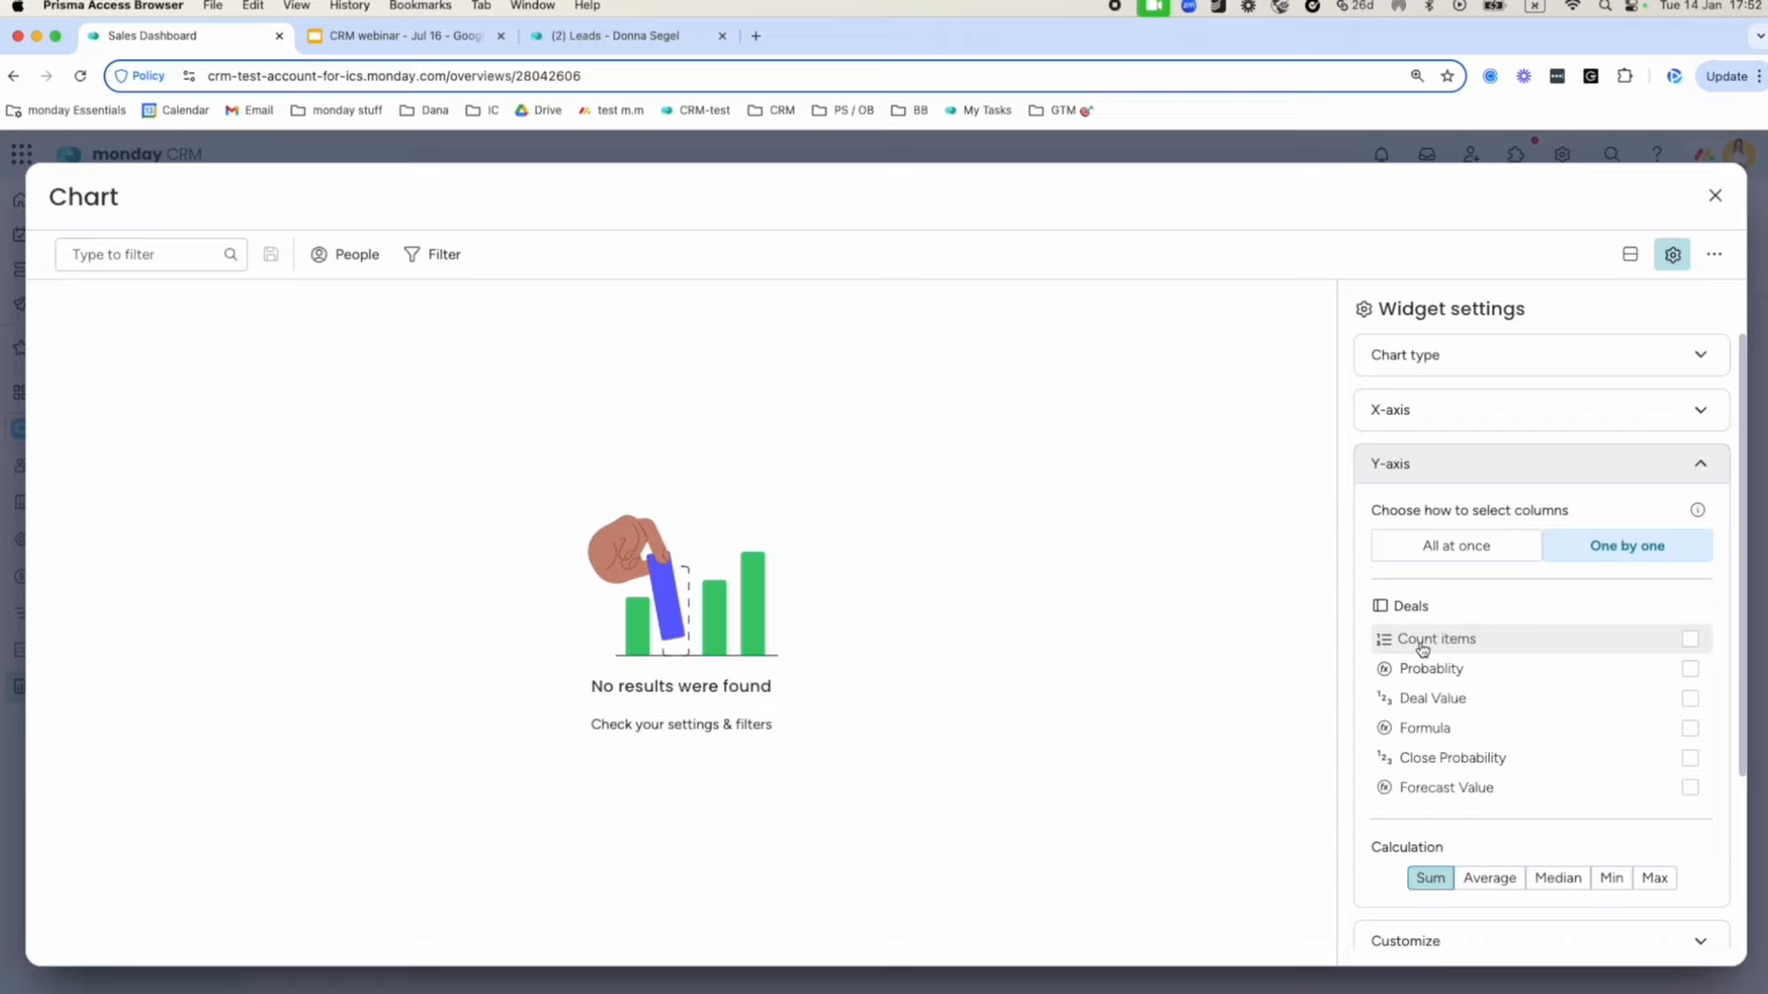
{"action": "left_click", "coordinate": [1436, 701]}
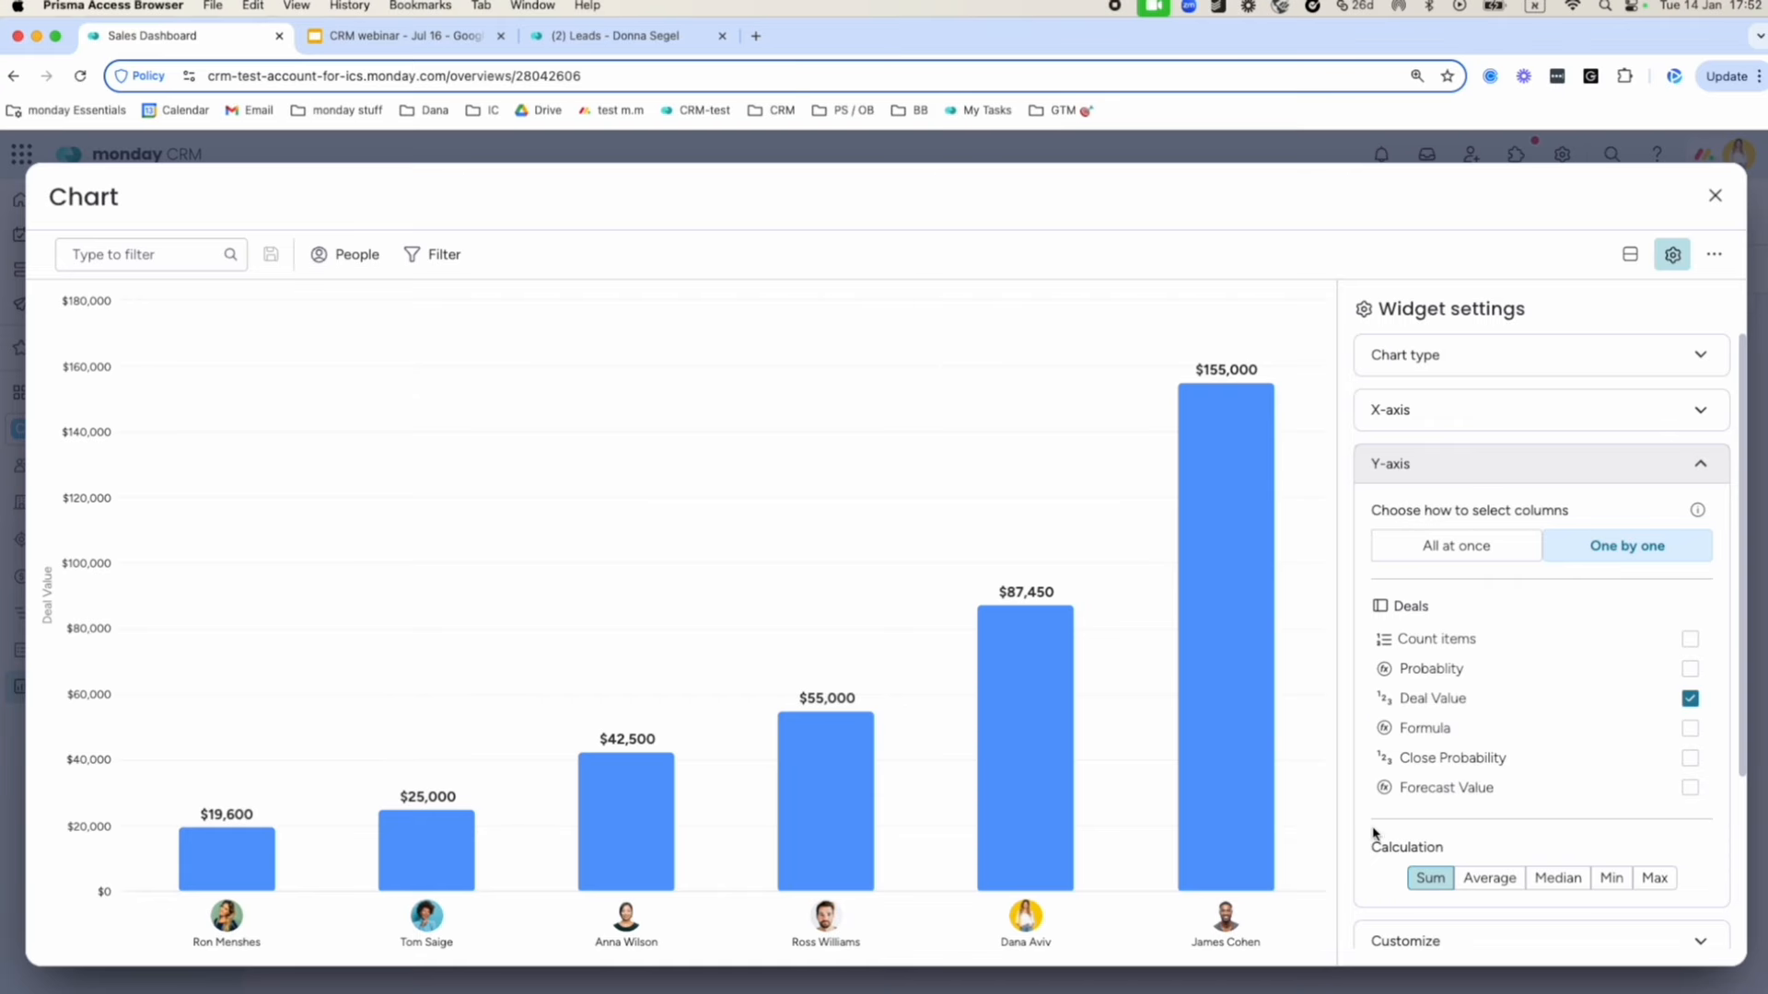
{"action": "left_click", "coordinate": [1713, 197]}
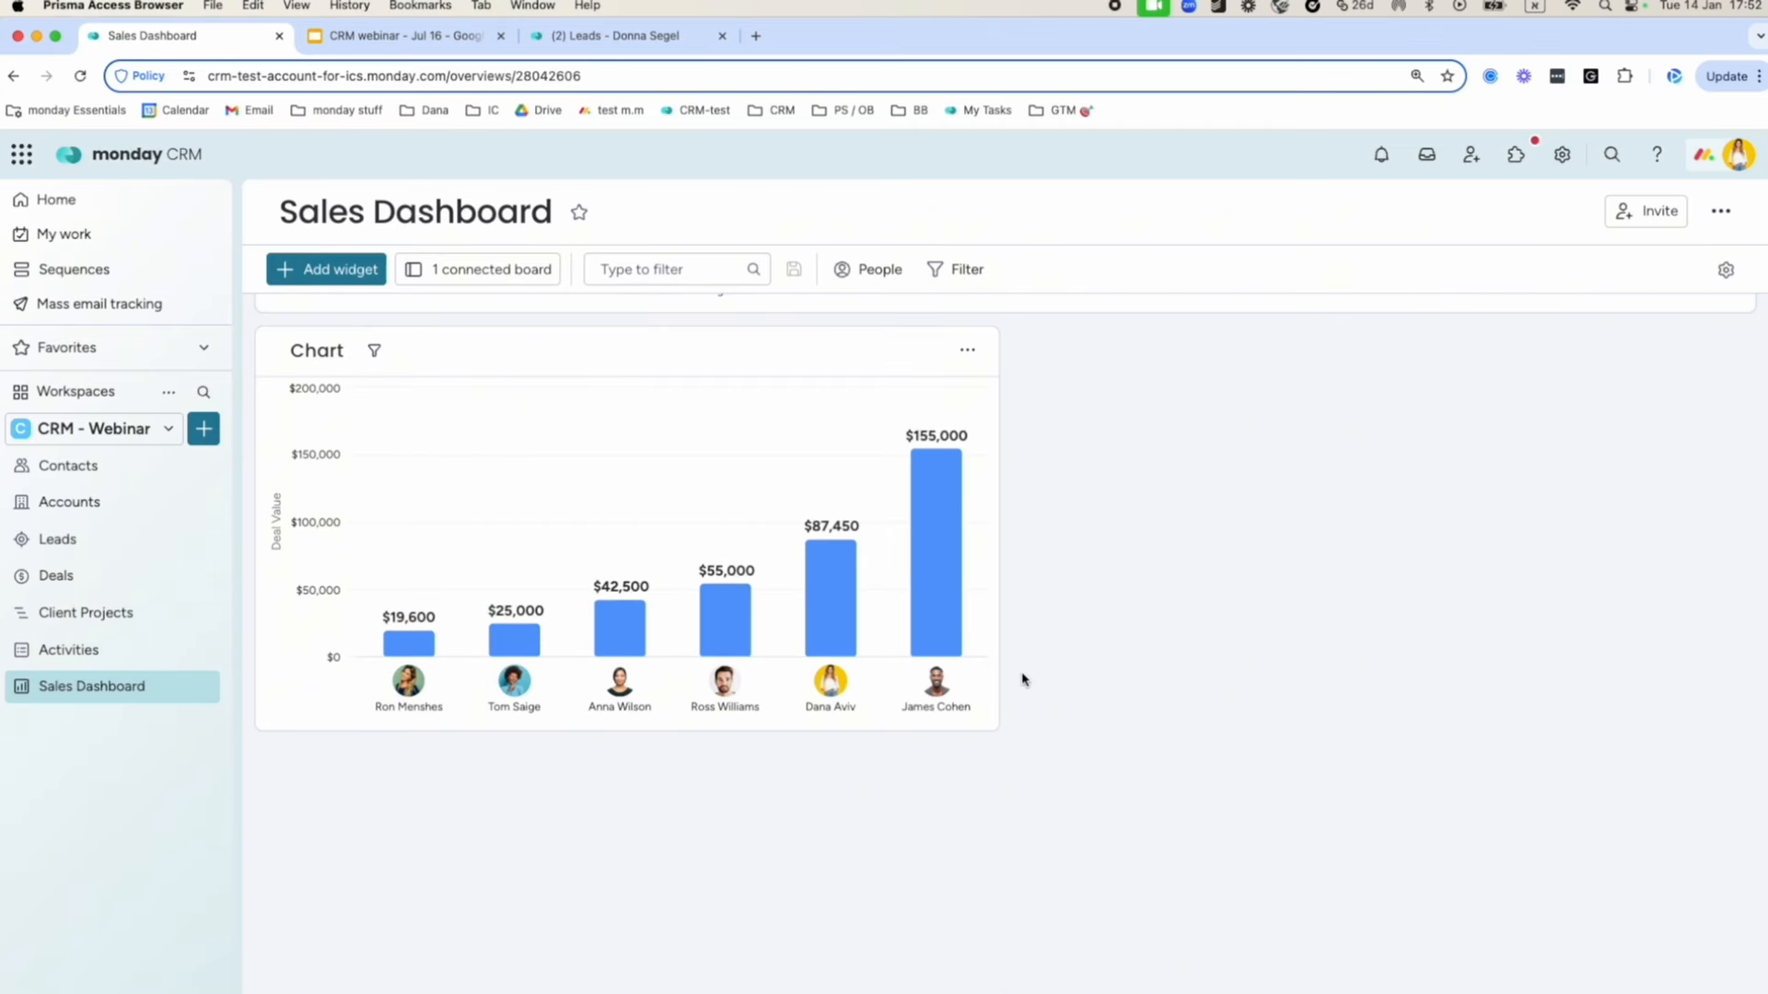
Stretch the deal-value-by-owner chart to full dashboard width and browse its filter columns in full view.
{"action": "left_click_drag", "start_coordinate": [1047, 738], "coordinate": [1759, 805]}
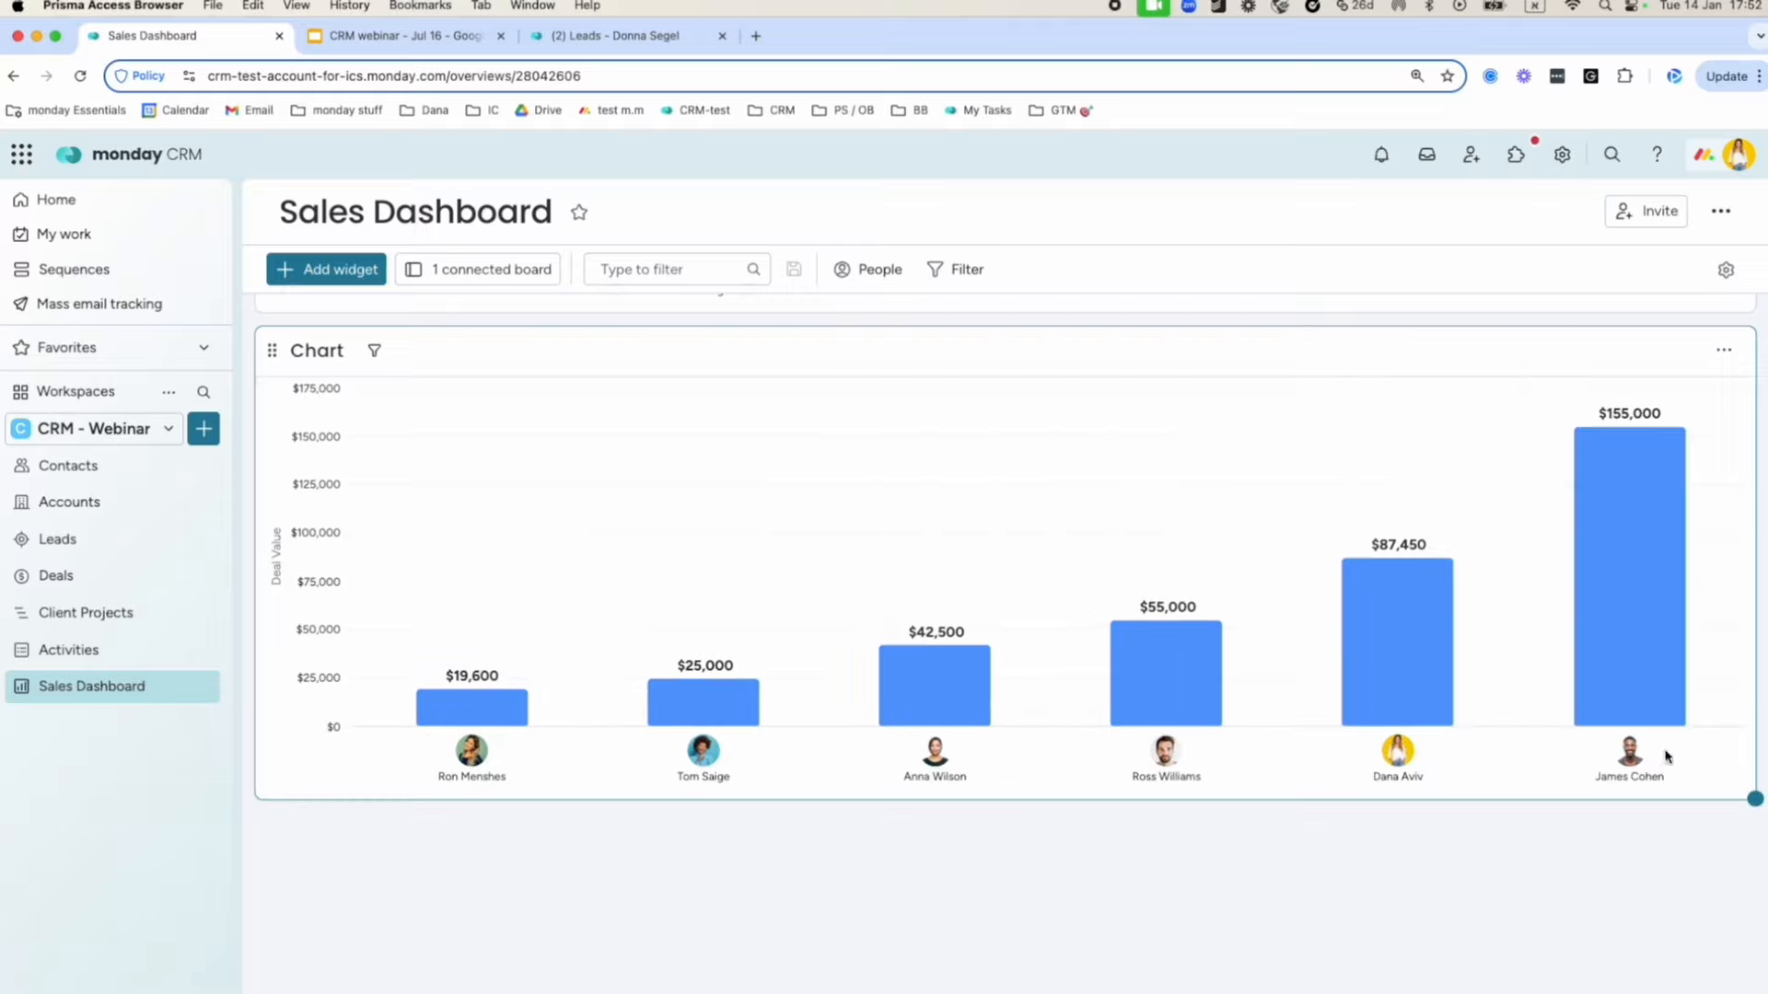
{"action": "mouse_move", "coordinate": [1614, 458]}
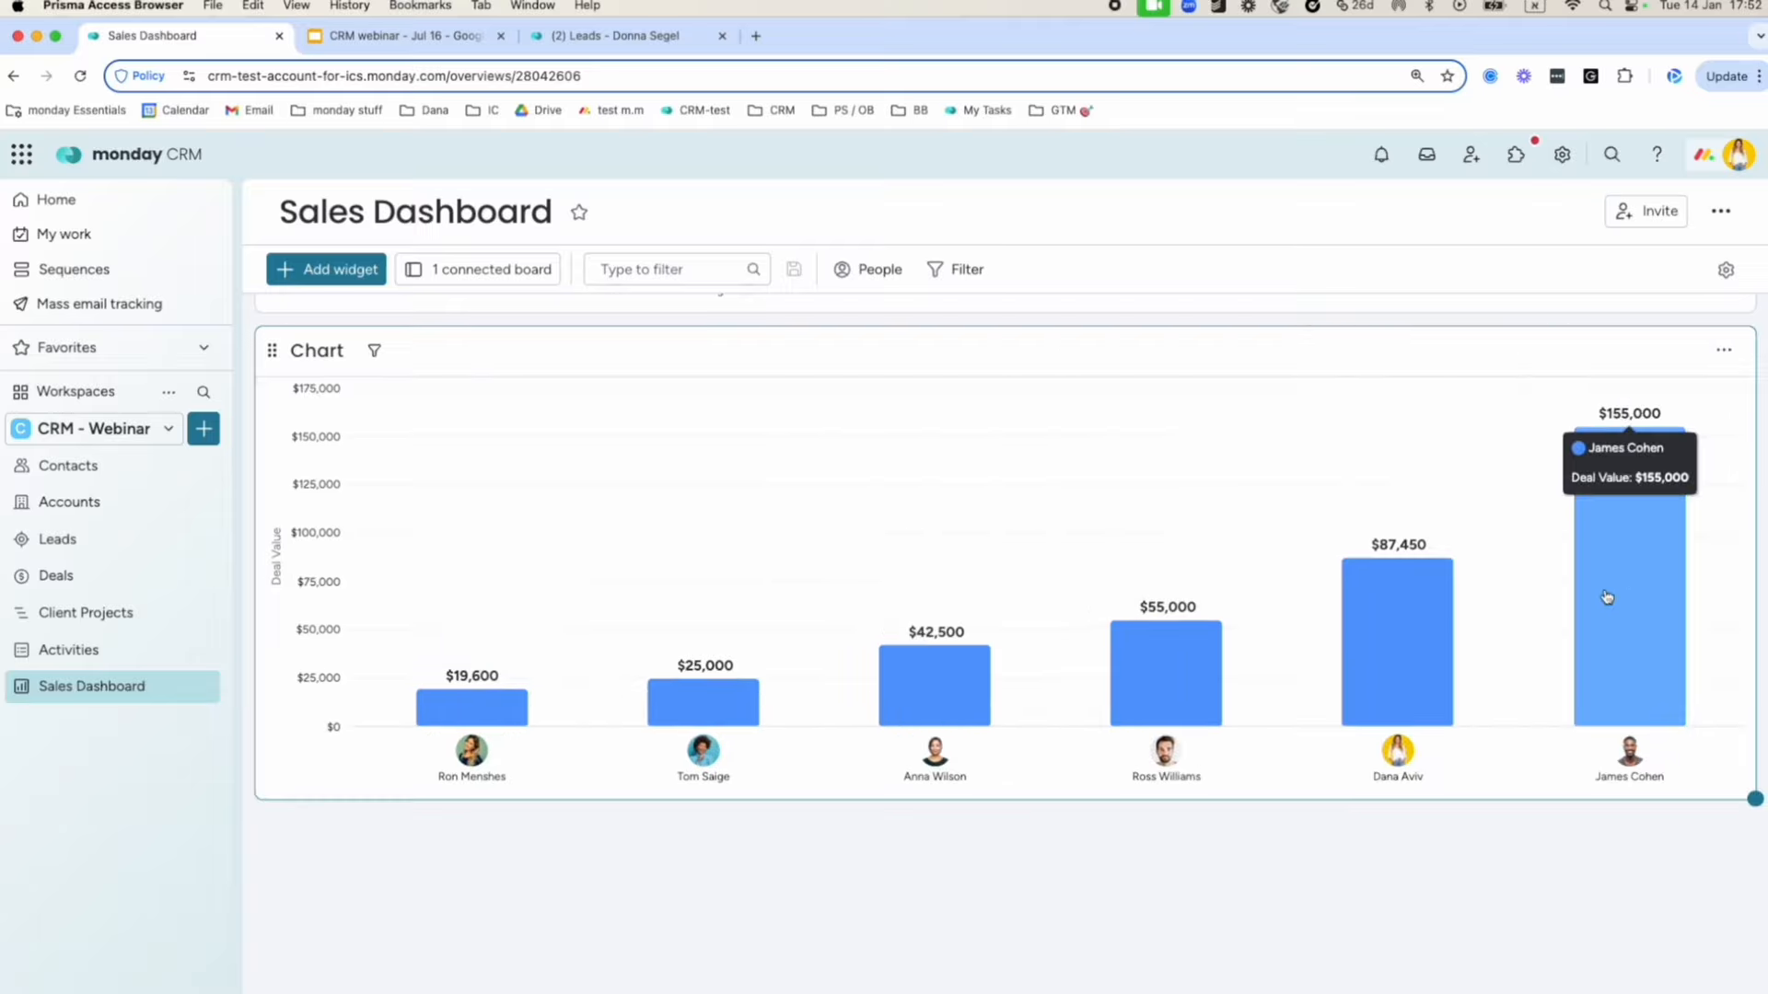
{"action": "left_click", "coordinate": [374, 352]}
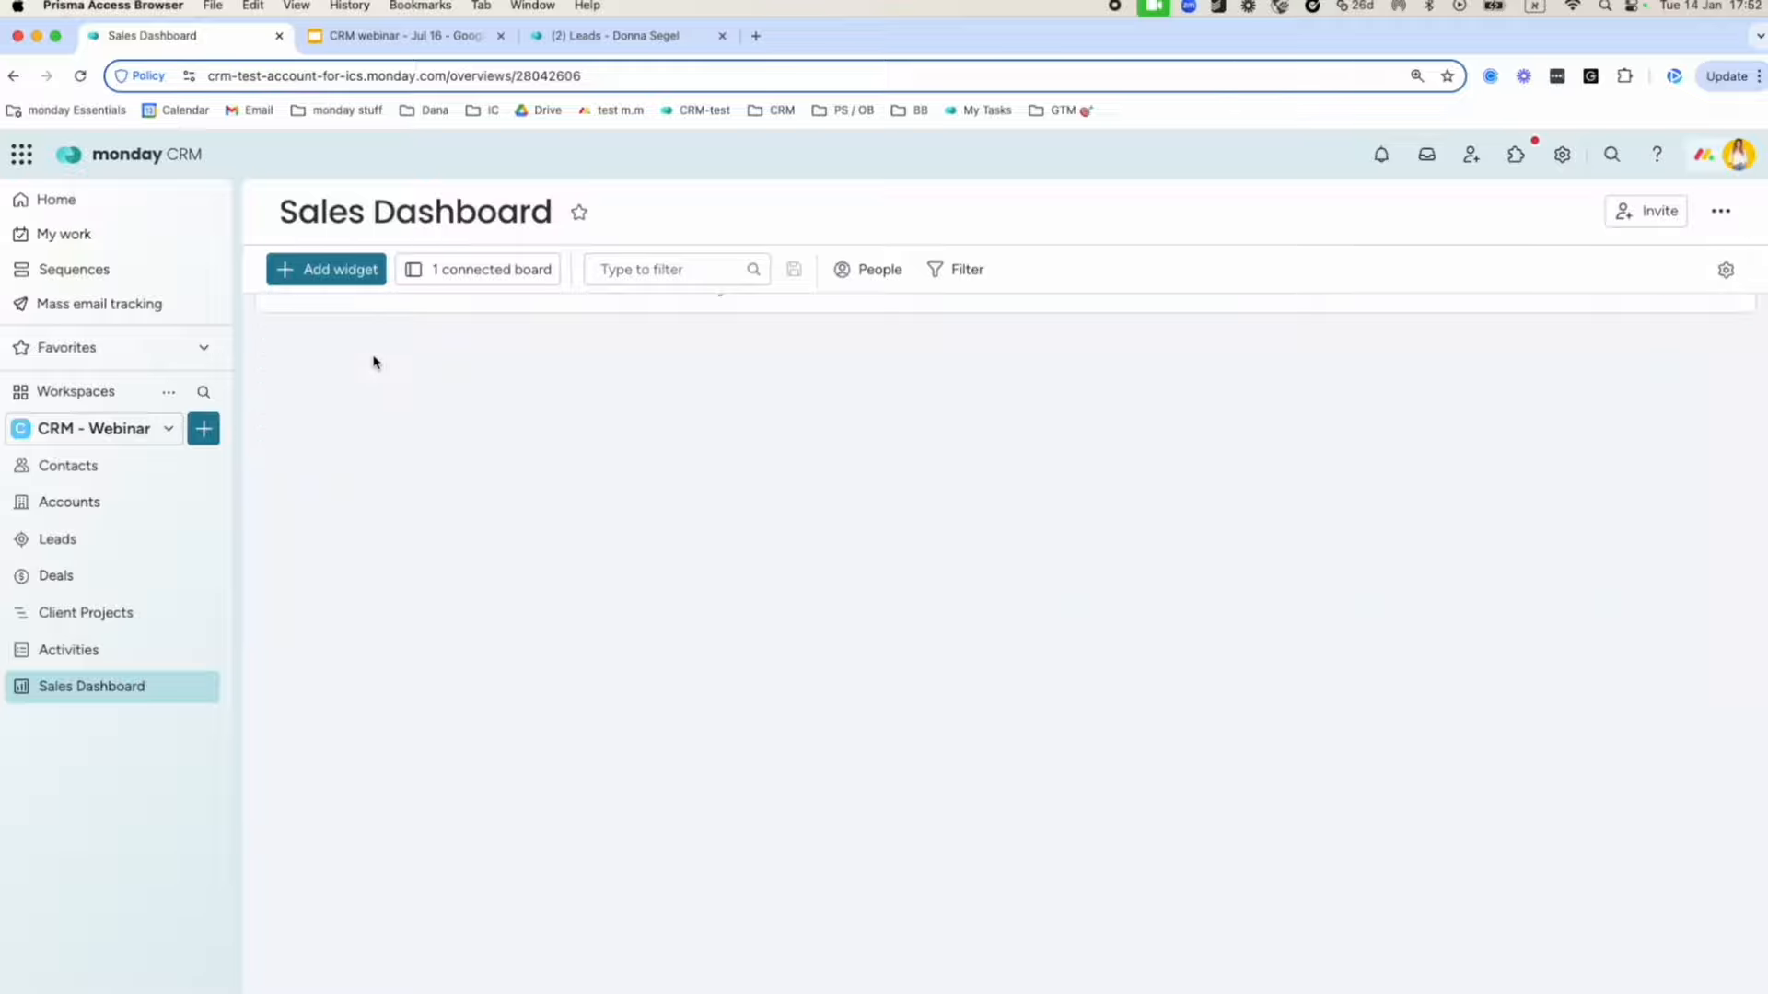
{"action": "left_click", "coordinate": [622, 419]}
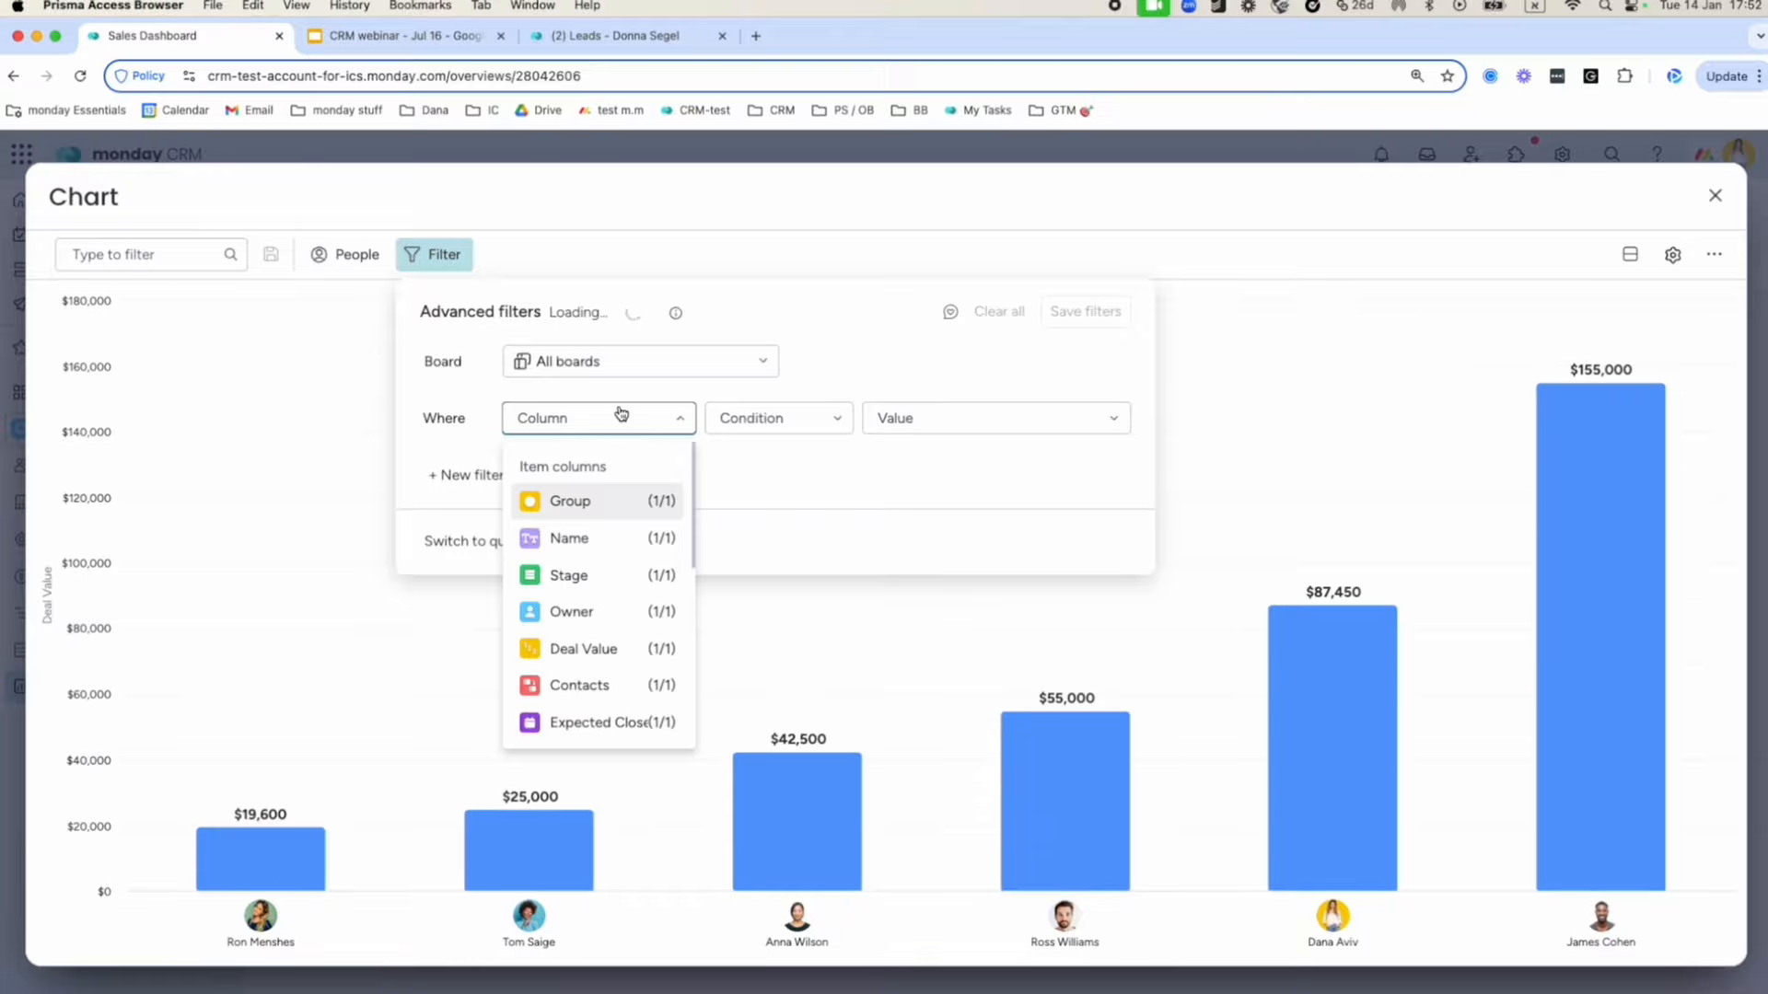
{"action": "scroll", "coordinate": [640, 576], "scroll_direction": "down", "scroll_amount": 3}
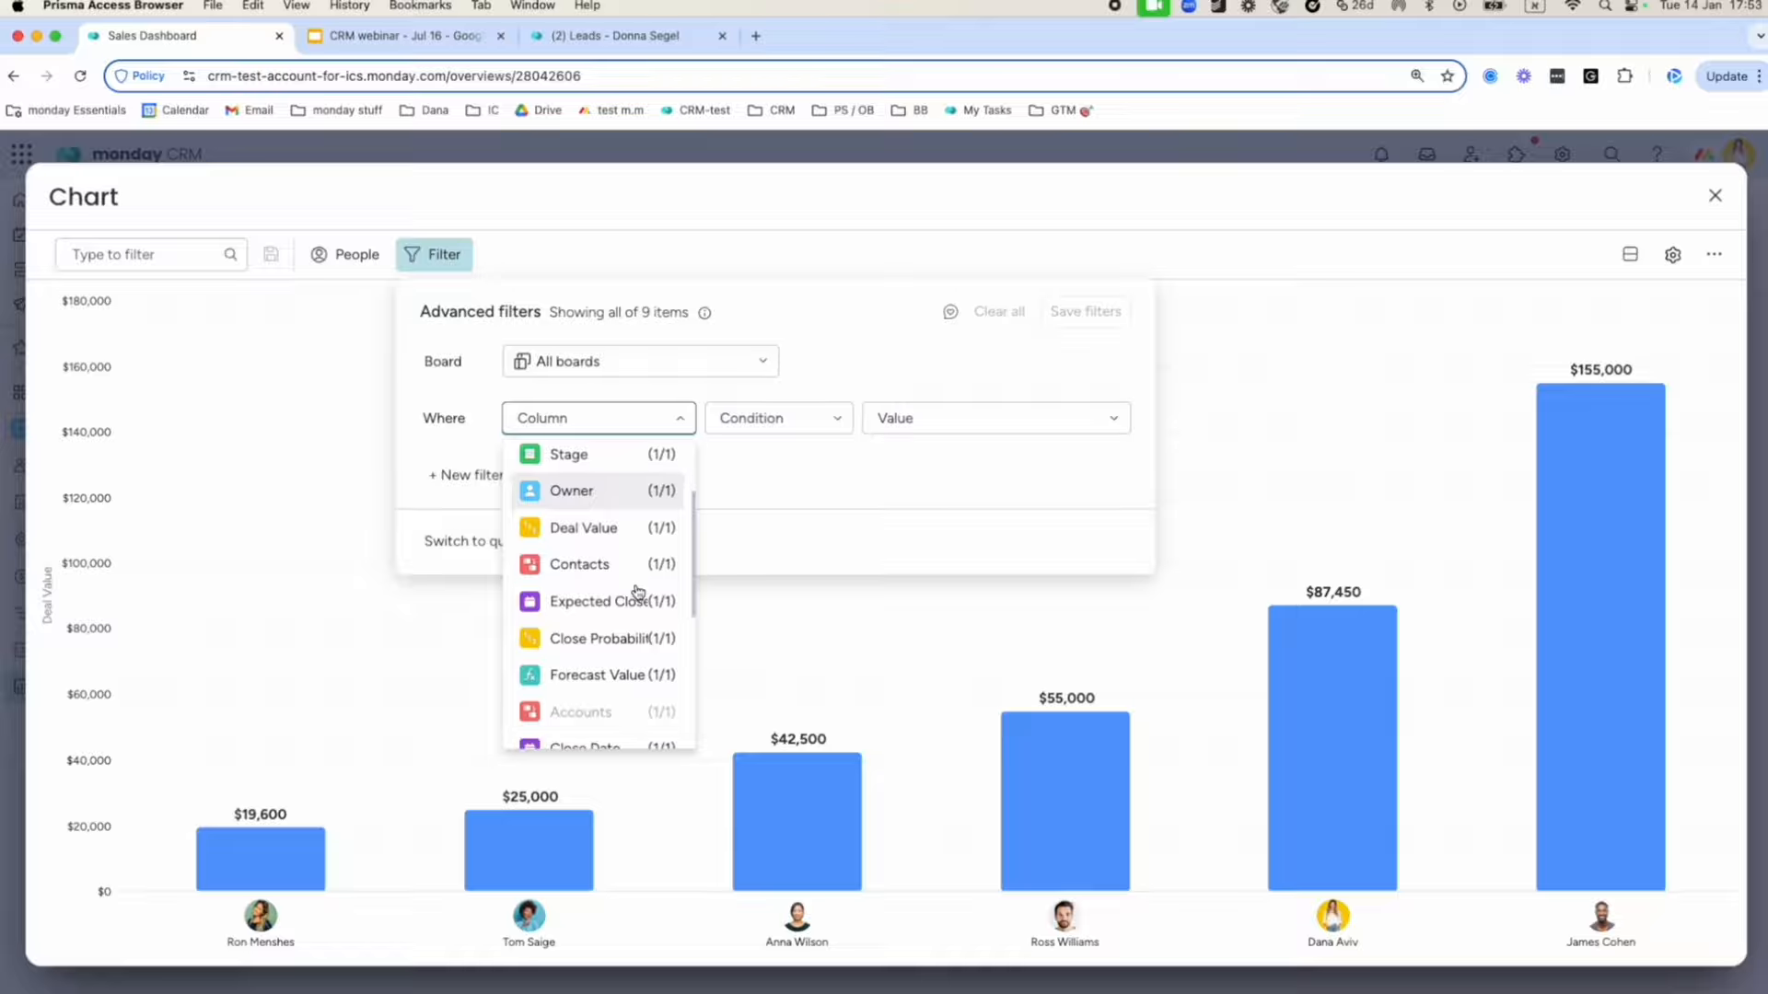
{"action": "left_click", "coordinate": [778, 486]}
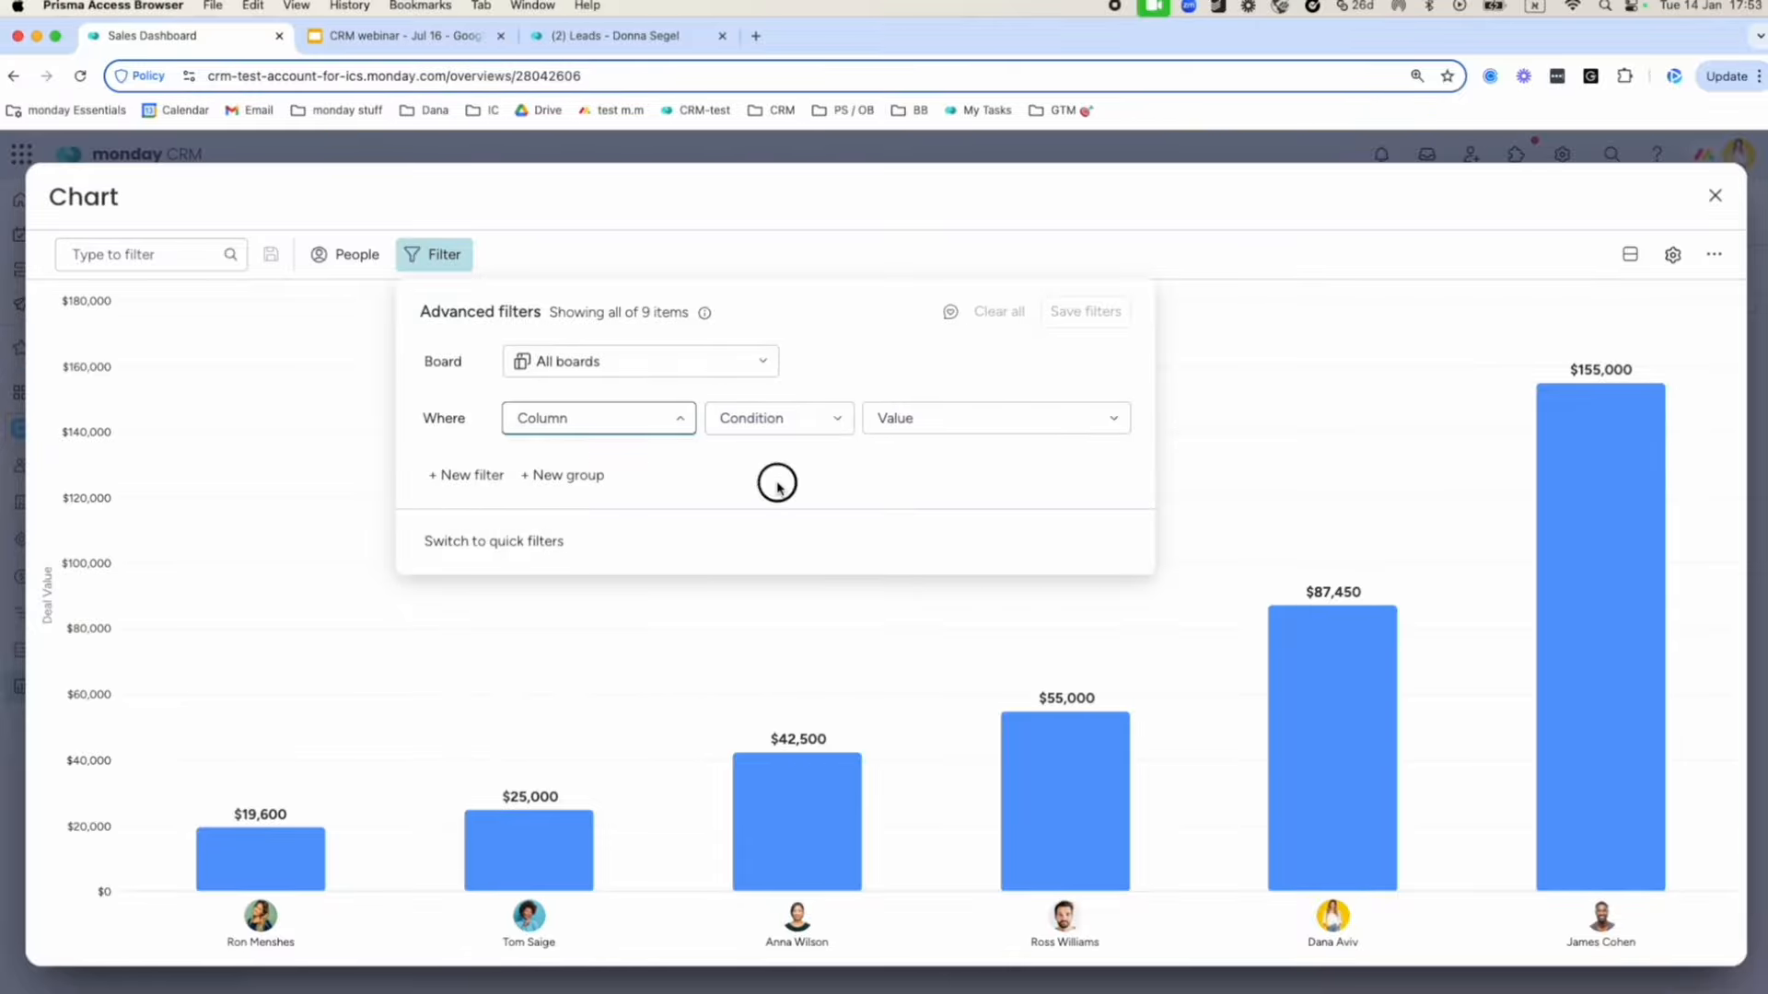
{"action": "left_click", "coordinate": [1719, 199]}
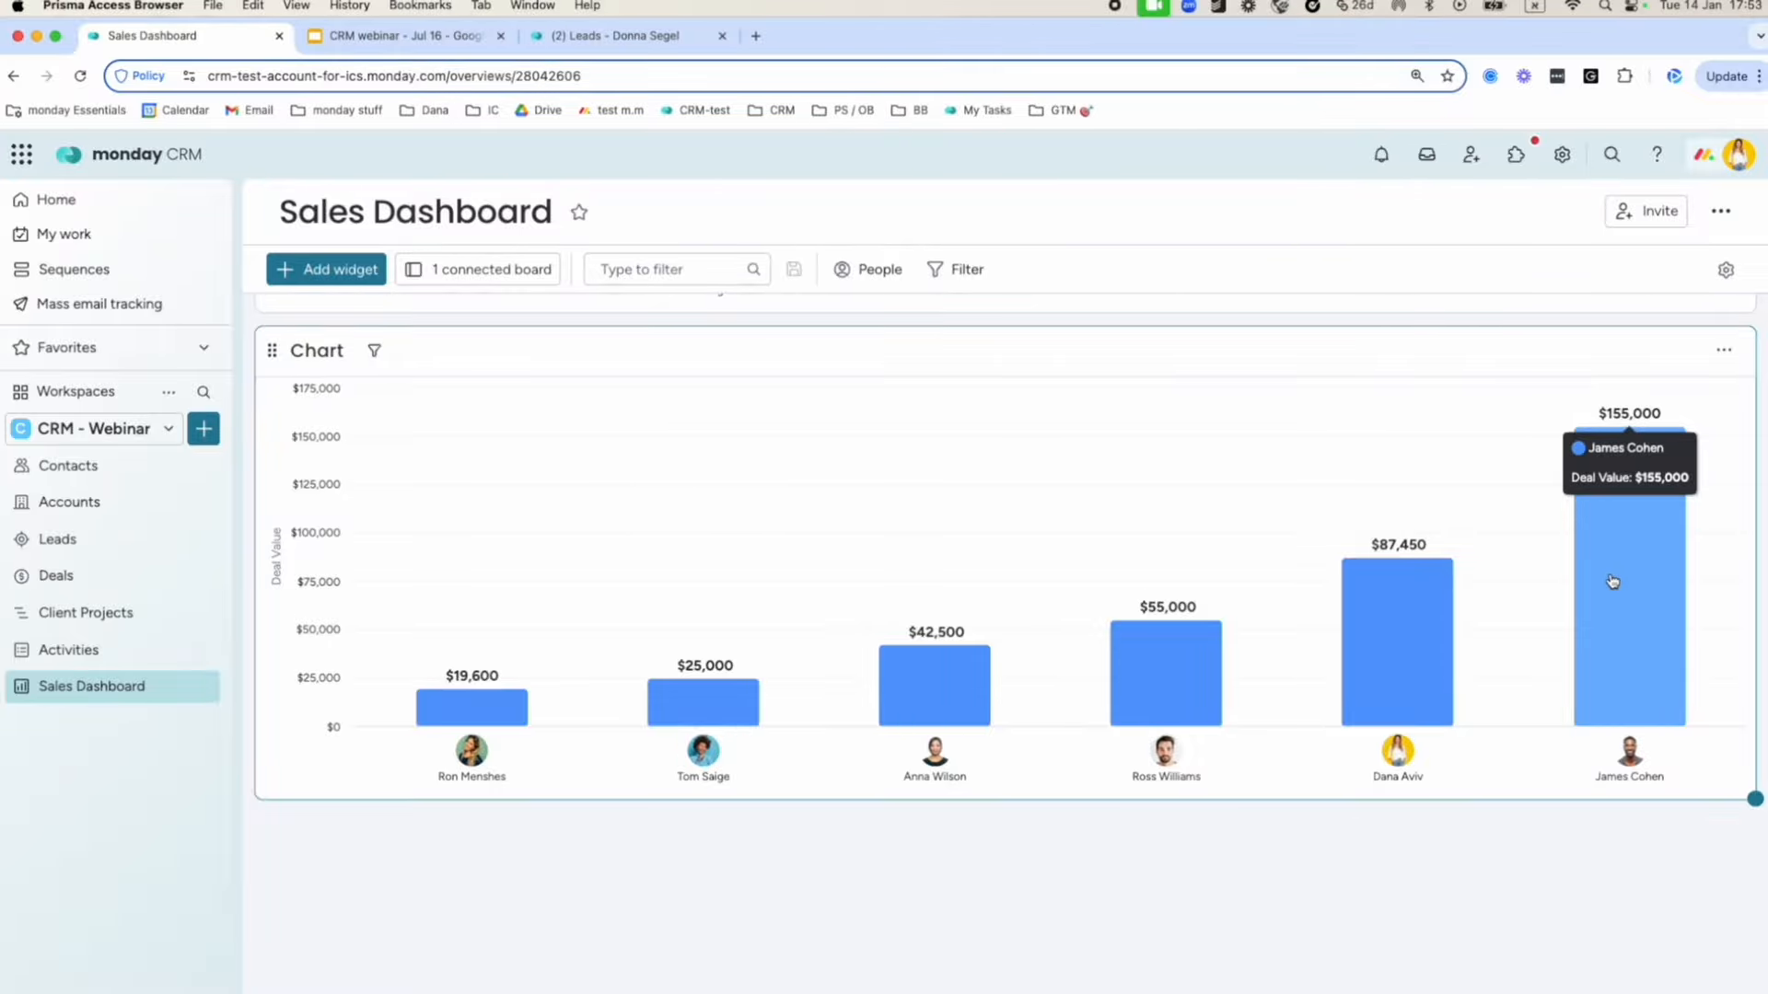
Review the deals behind the $155,000 owner bar.
{"action": "left_click", "coordinate": [1633, 563]}
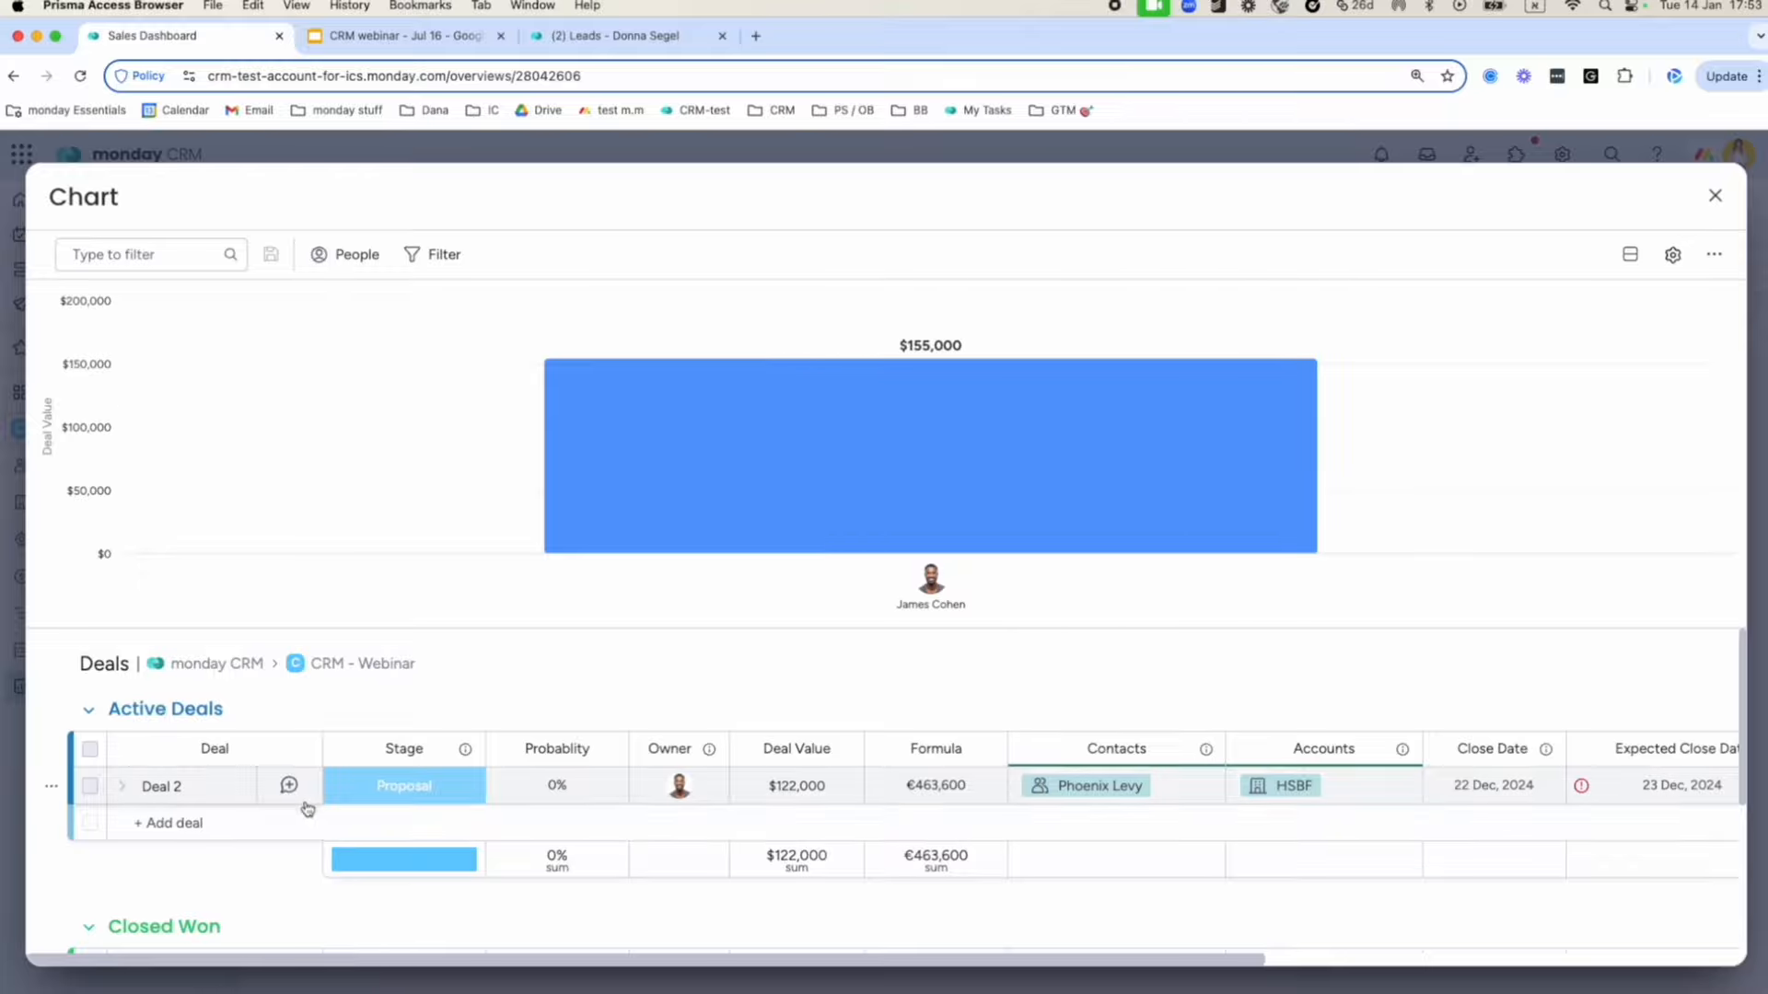
{"action": "scroll", "coordinate": [307, 808], "scroll_direction": "down", "scroll_amount": 3}
{"action": "scroll", "coordinate": [306, 808], "scroll_direction": "up", "scroll_amount": 3}
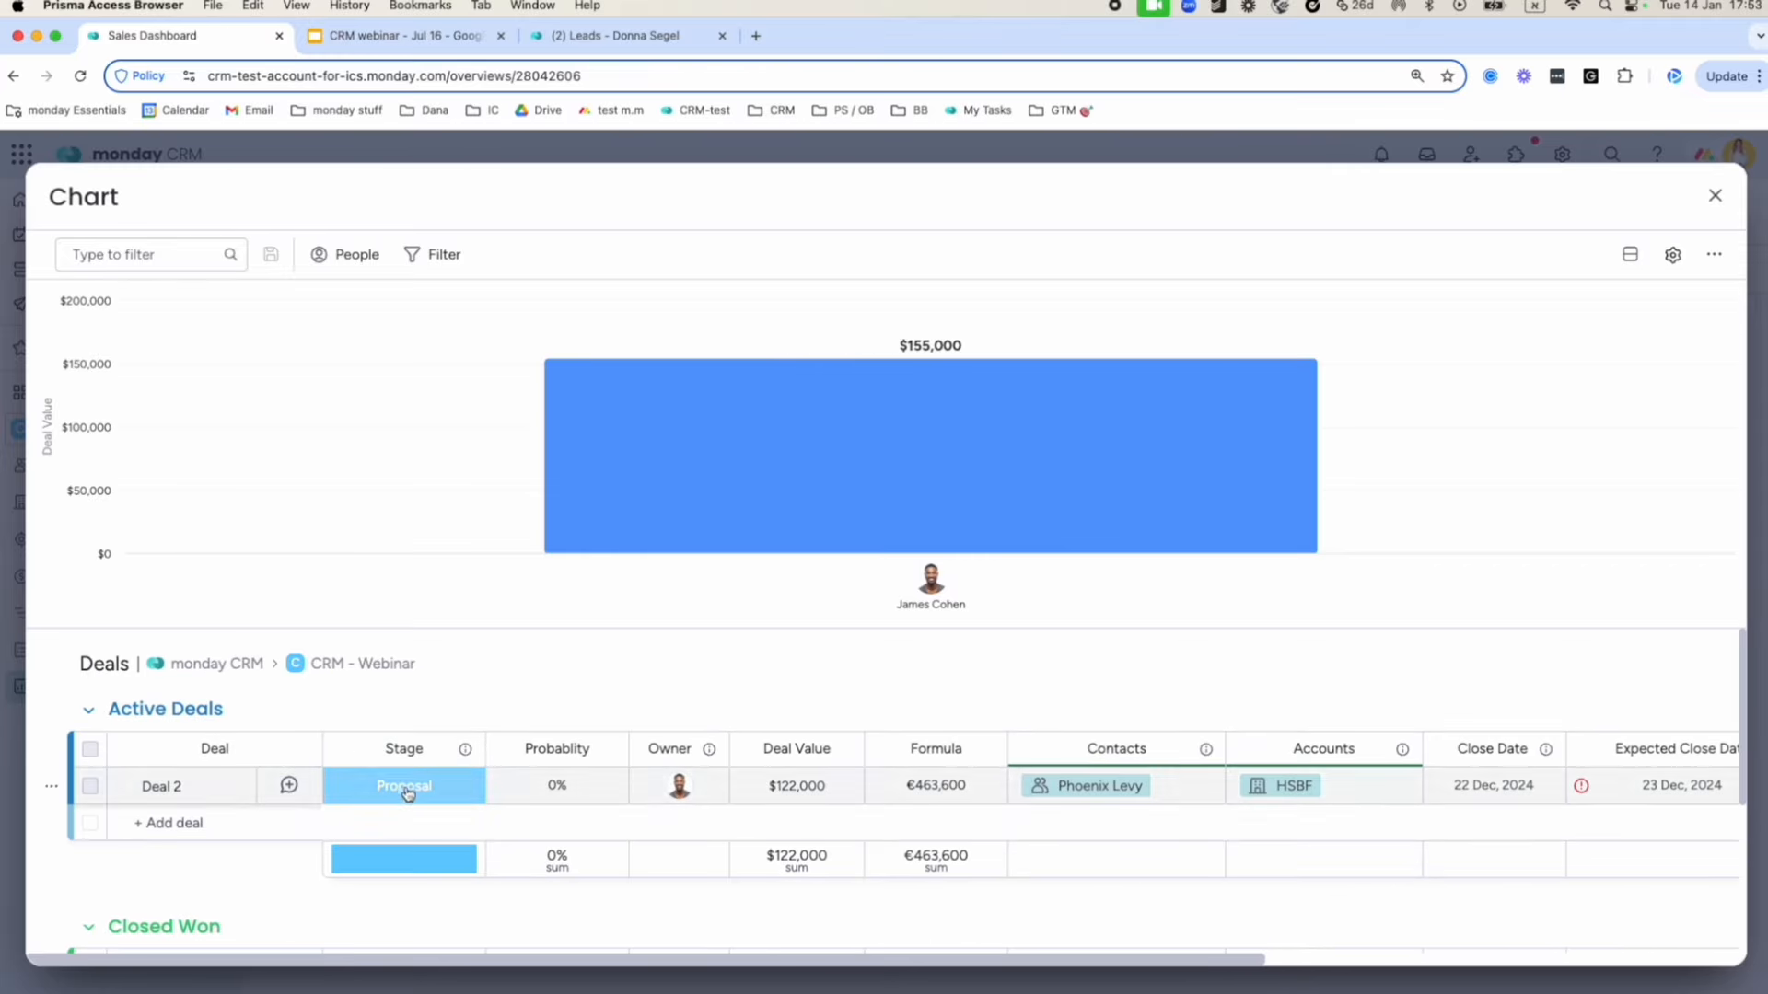
{"action": "left_click", "coordinate": [1710, 199]}
Review the deals behind the $25,000 owner bar, then return to the top of the dashboard.
{"action": "scroll", "coordinate": [660, 566], "scroll_direction": "down", "scroll_amount": 3}
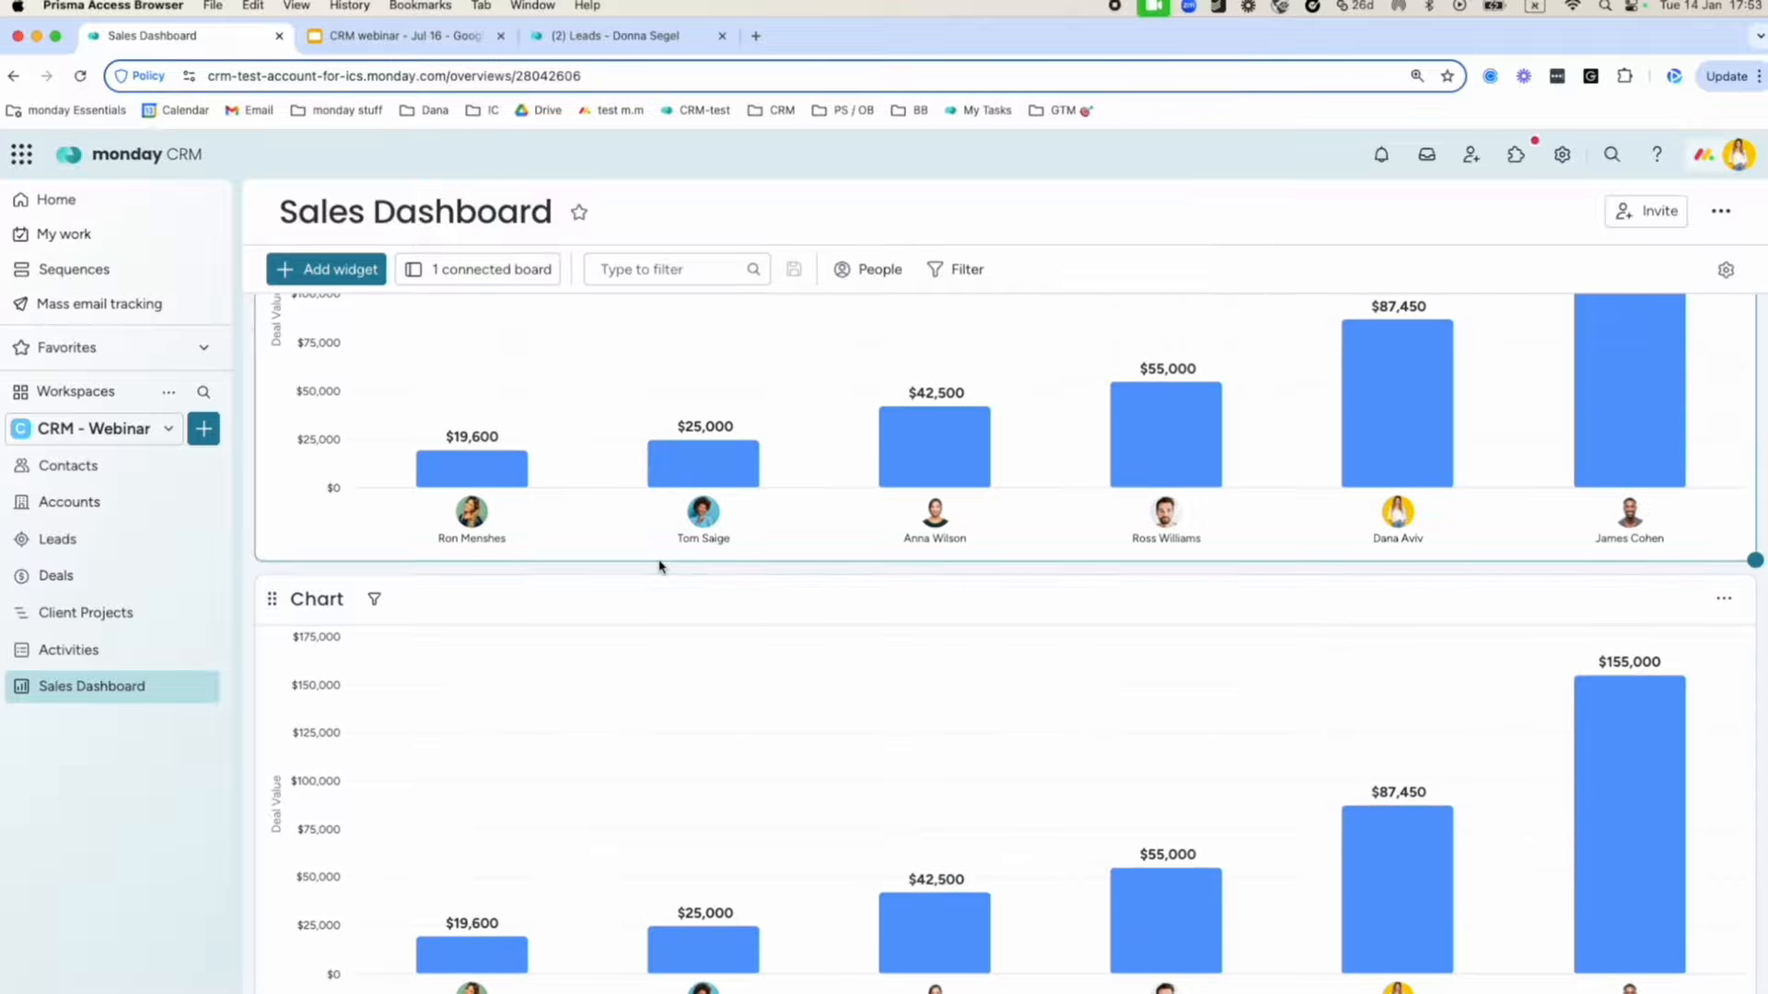
{"action": "left_click", "coordinate": [696, 480]}
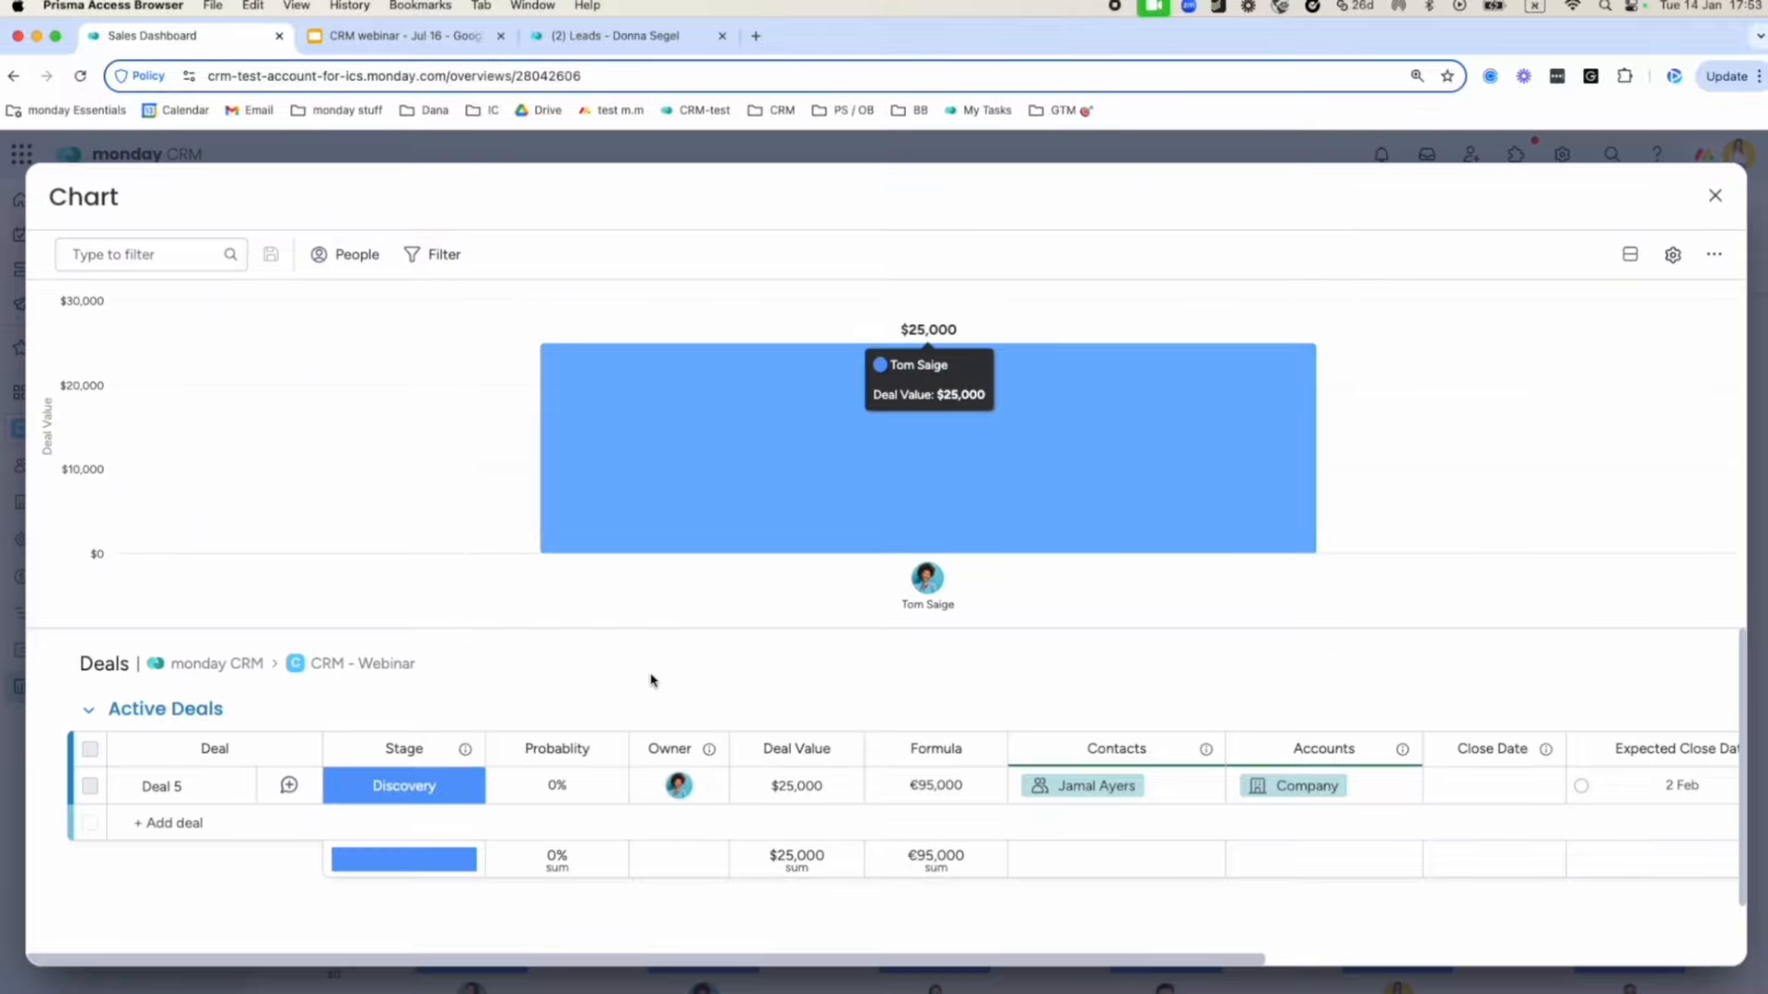
{"action": "left_click", "coordinate": [1715, 196]}
{"action": "scroll", "coordinate": [1372, 649], "scroll_direction": "up", "scroll_amount": 3}
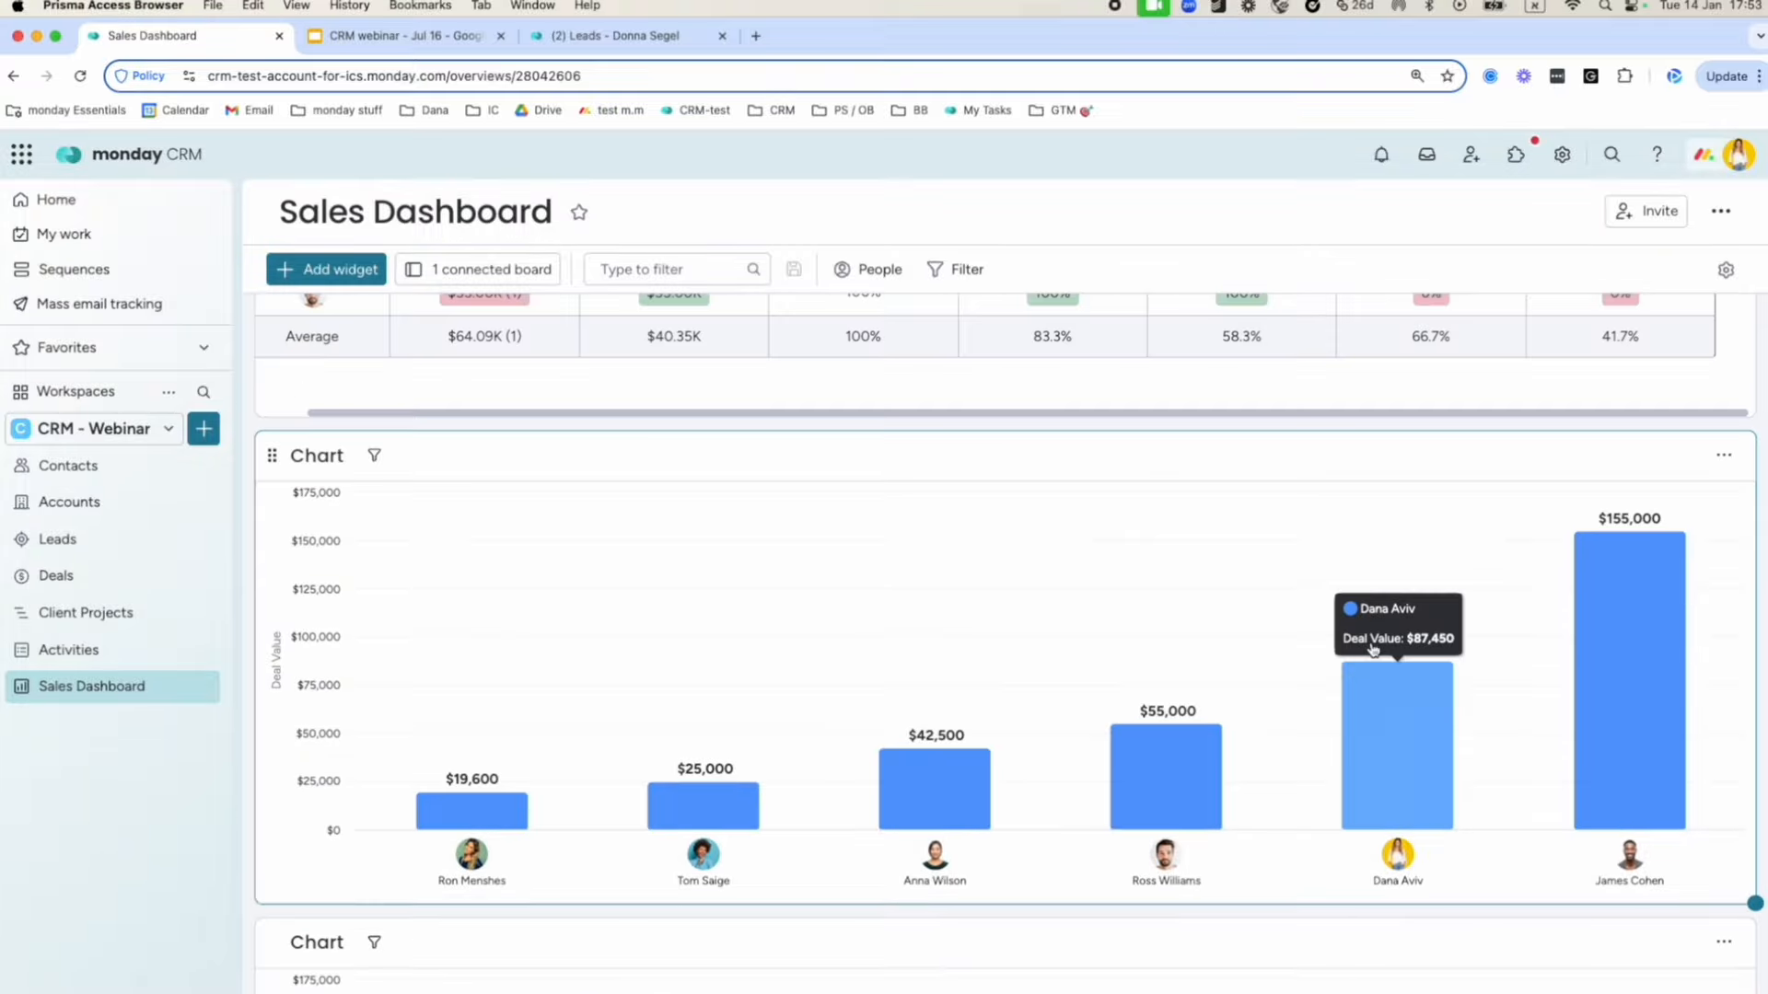
{"action": "scroll", "coordinate": [1372, 649], "scroll_direction": "up", "scroll_amount": 5}
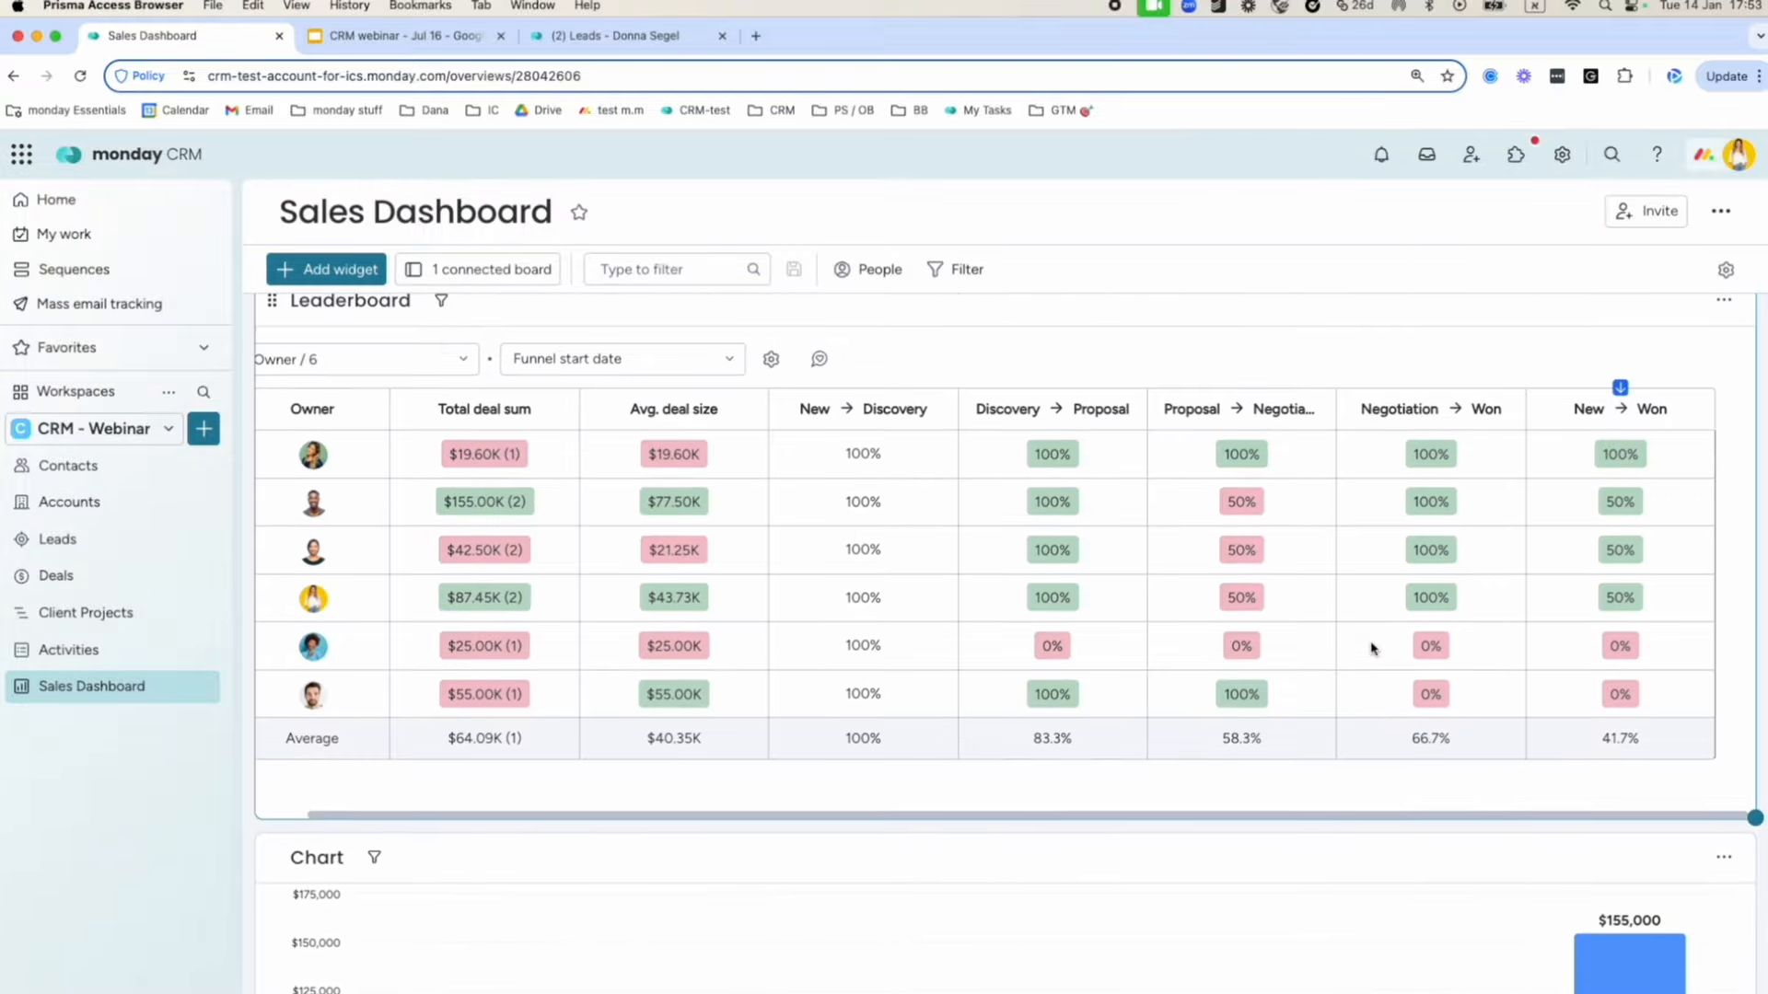
{"action": "scroll", "coordinate": [1330, 682], "scroll_direction": "left", "scroll_amount": 2}
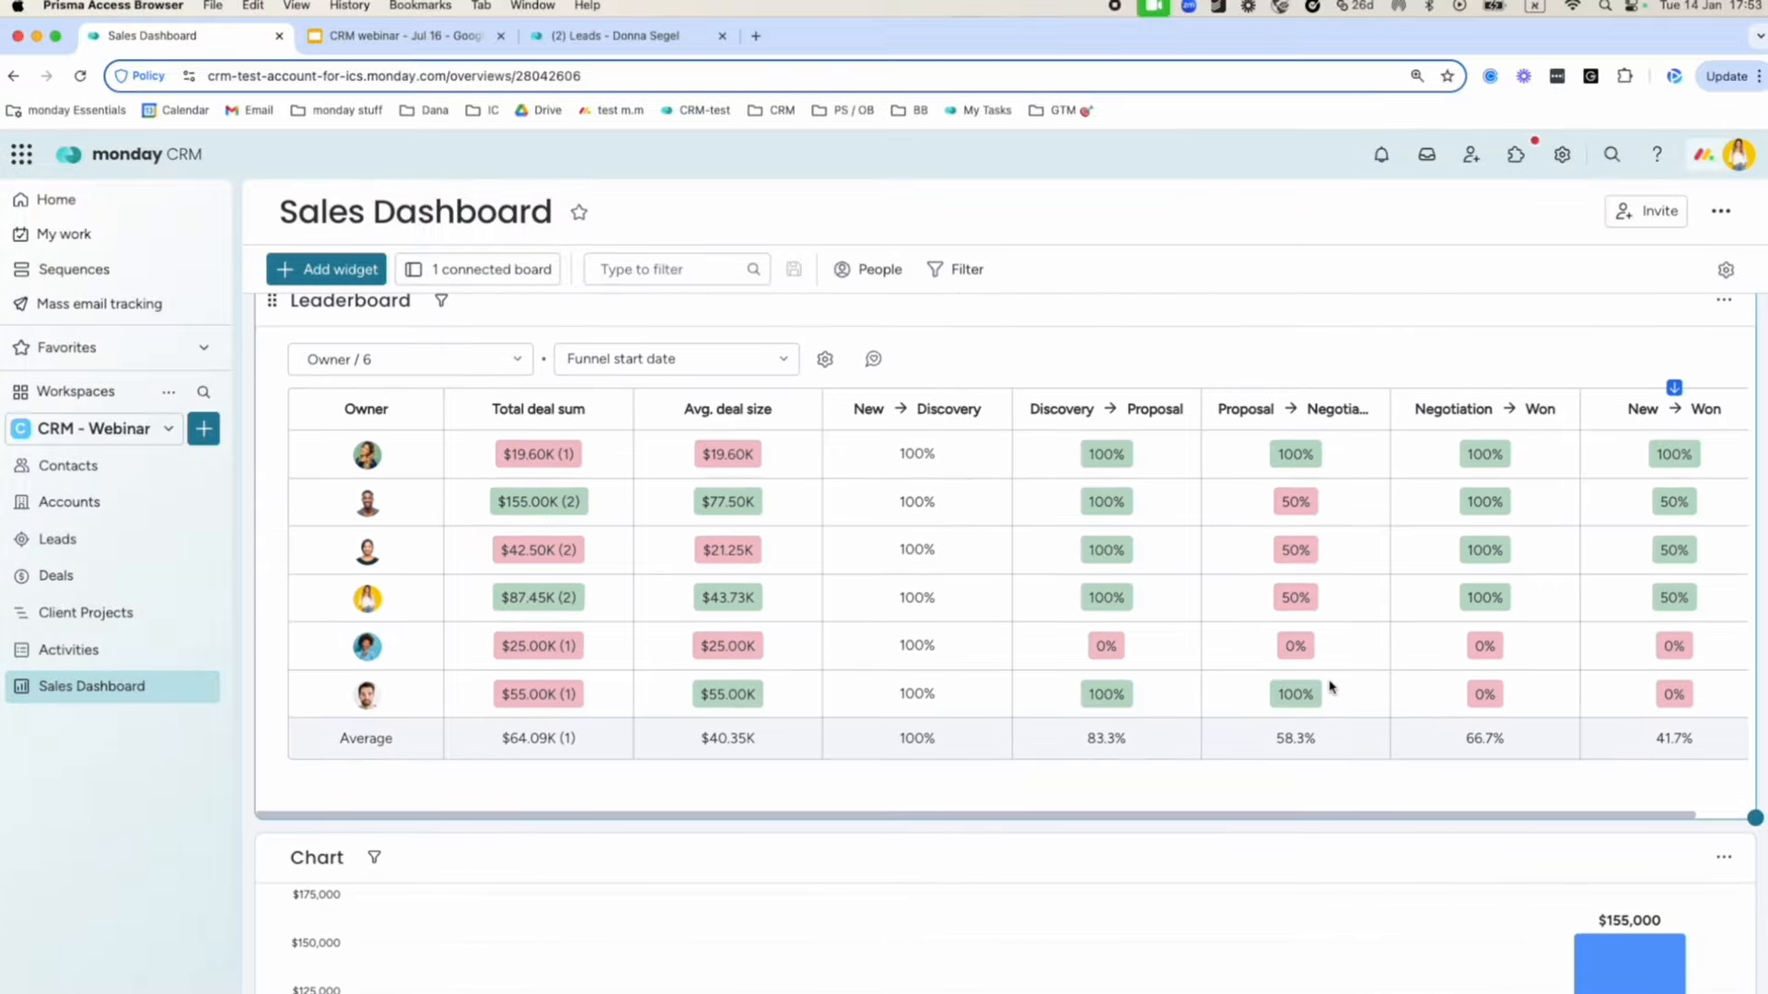
{"action": "scroll", "coordinate": [1270, 679], "scroll_direction": "up", "scroll_amount": 6}
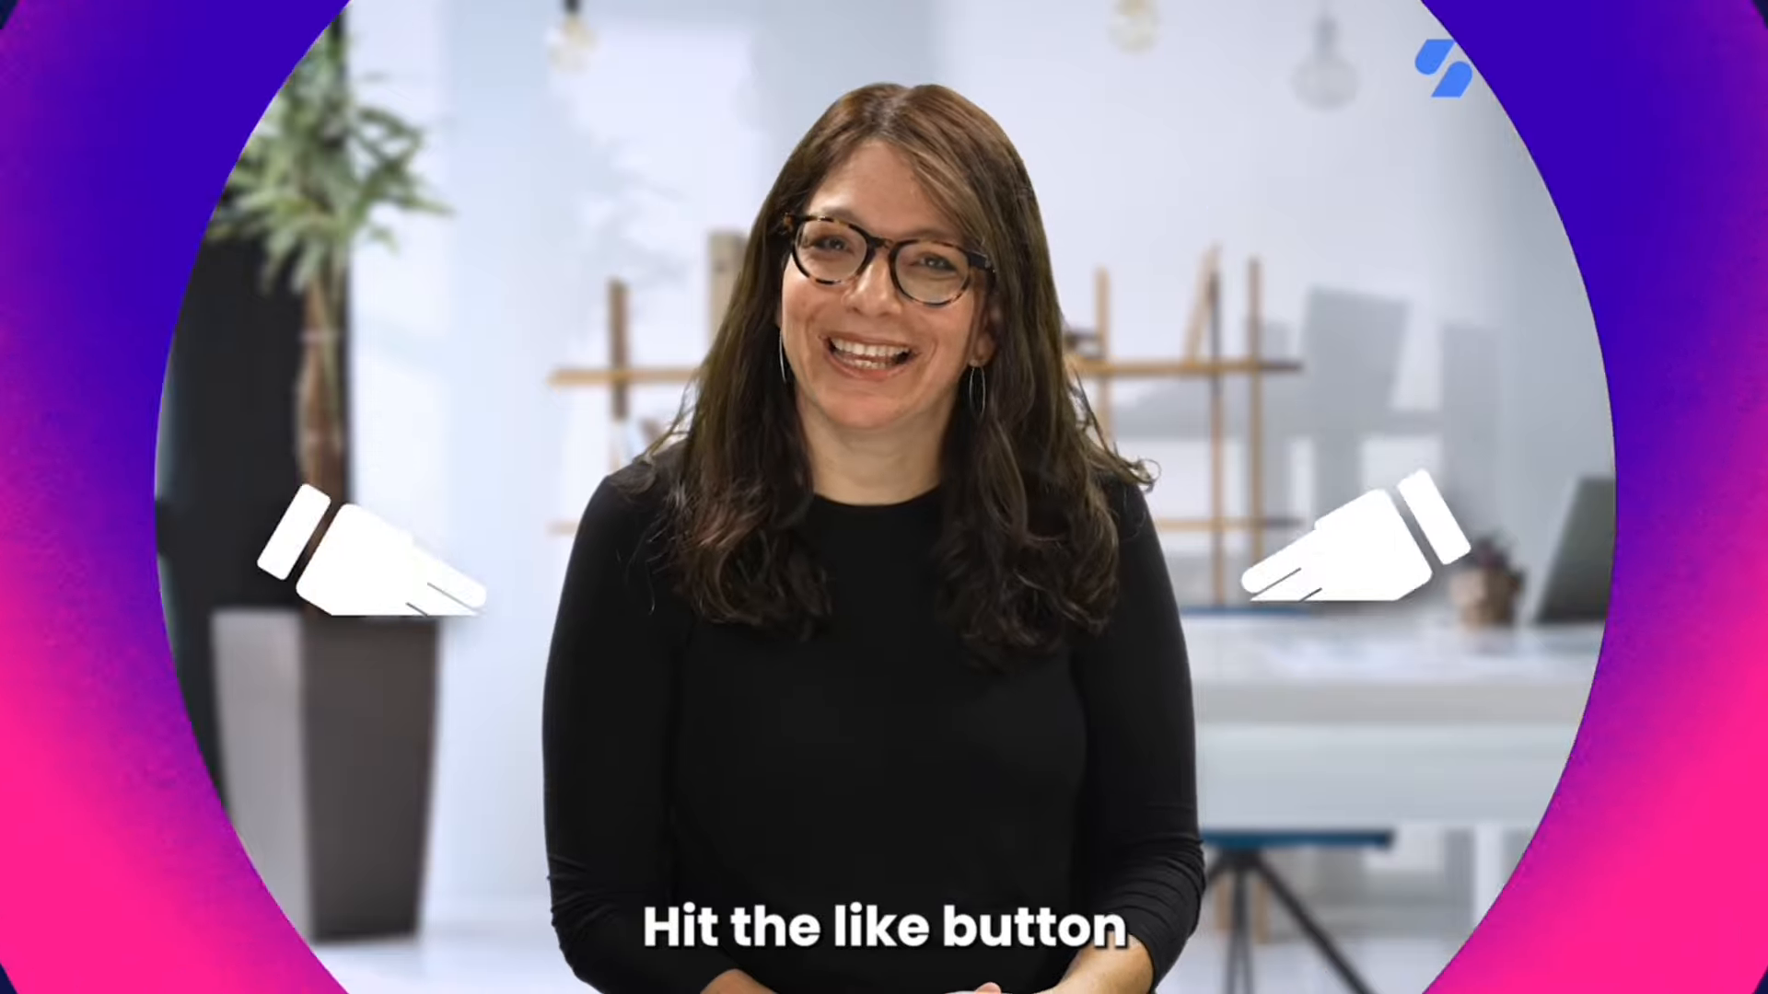